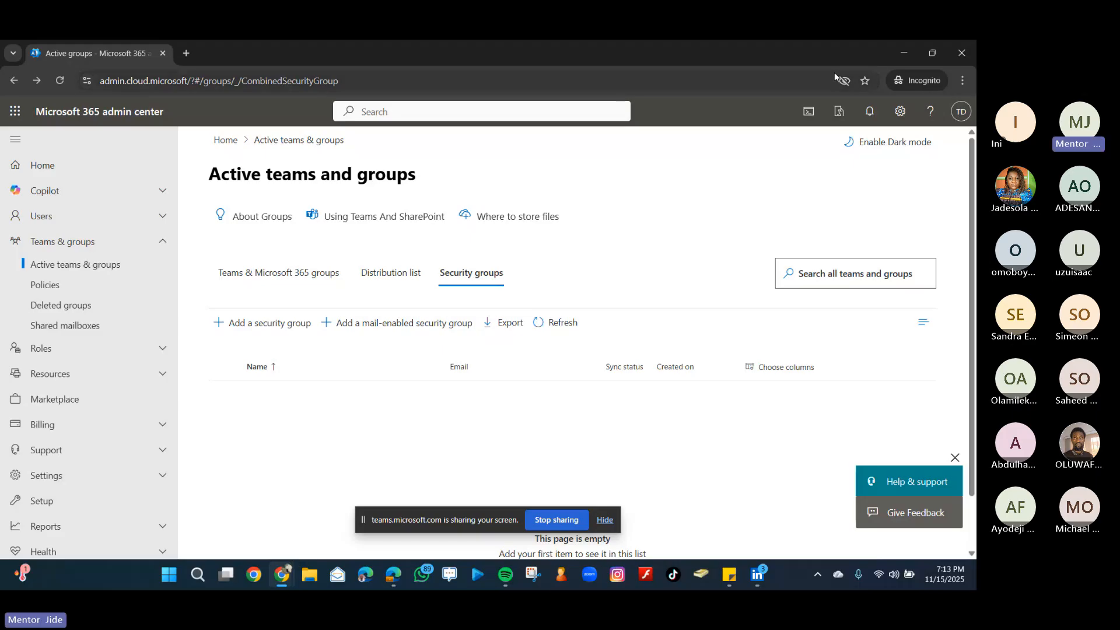
# Open the Teams meeting chat, then bring the admin center's Security groups page back
pyautogui.click(903, 54)
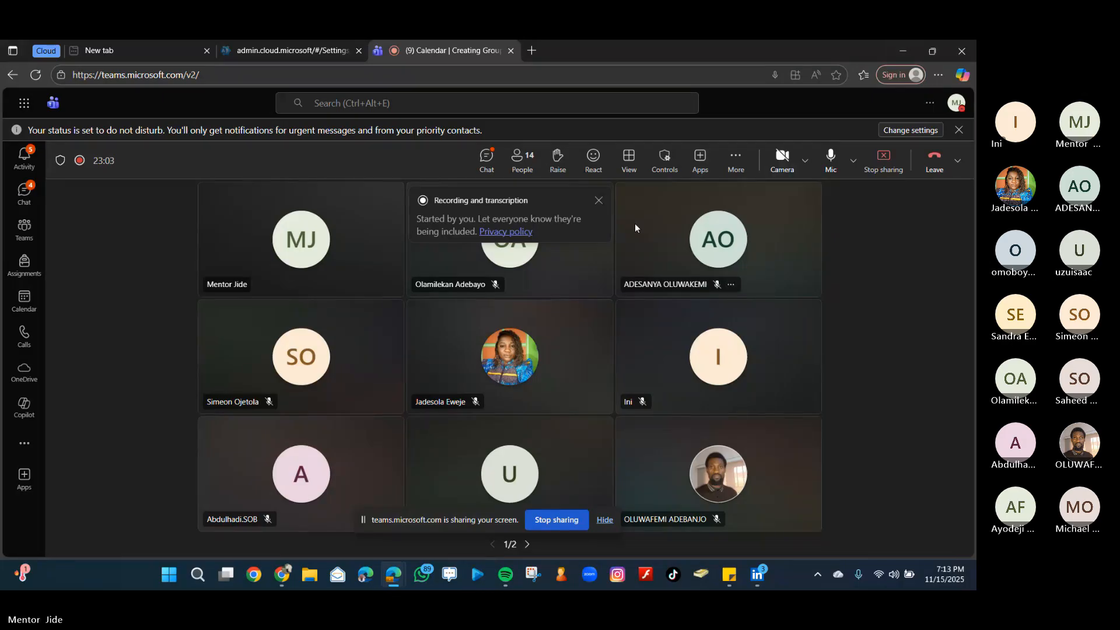
pyautogui.click(487, 161)
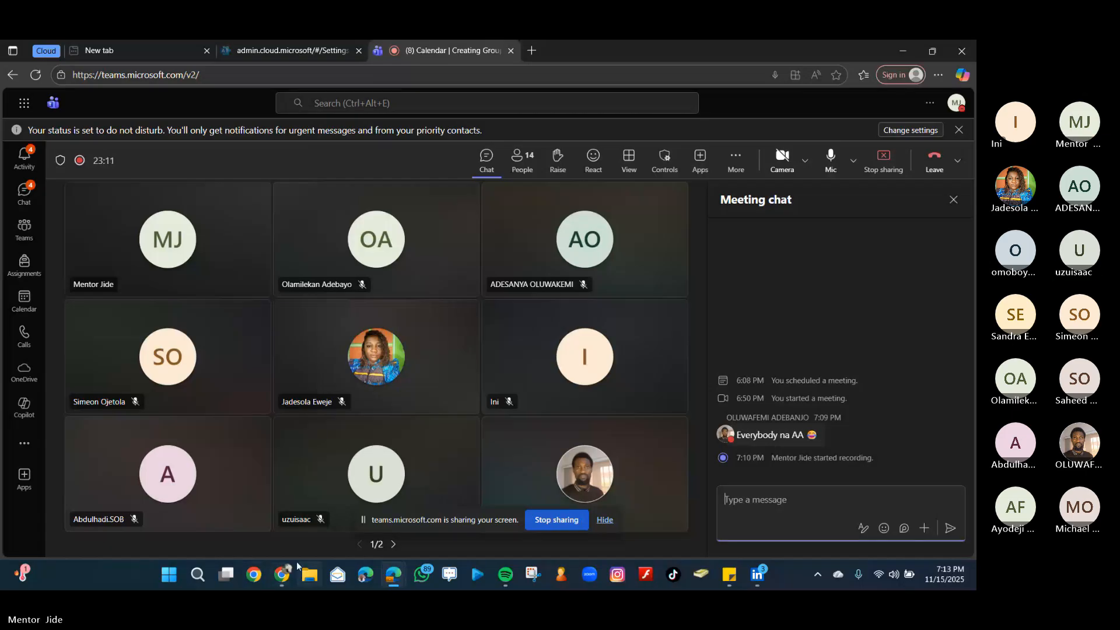
pyautogui.moveTo(285, 576)
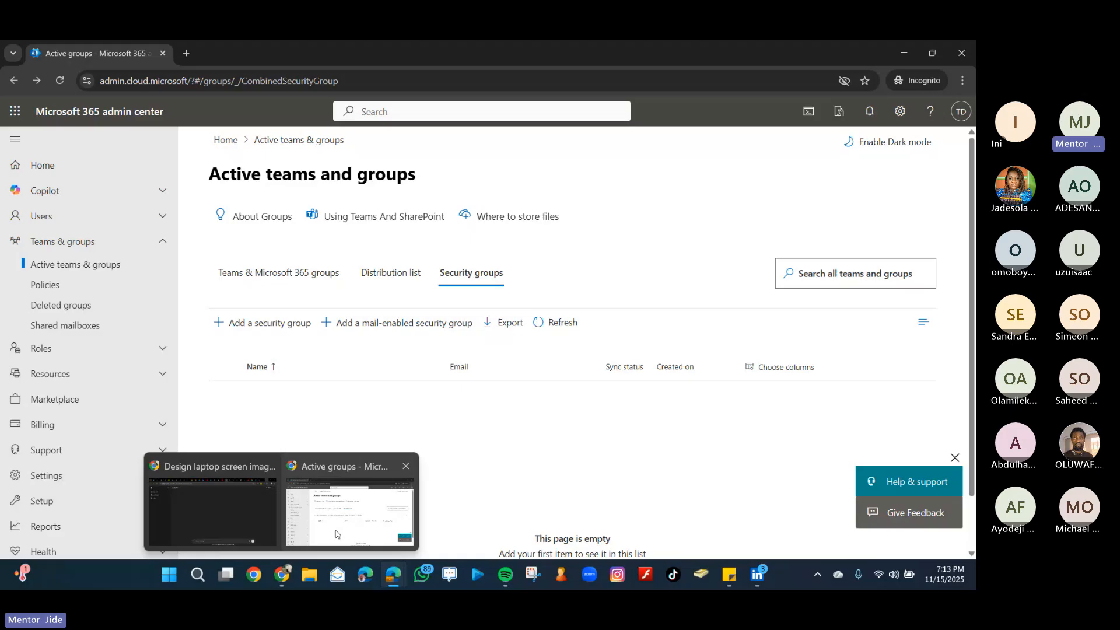
pyautogui.click(350, 511)
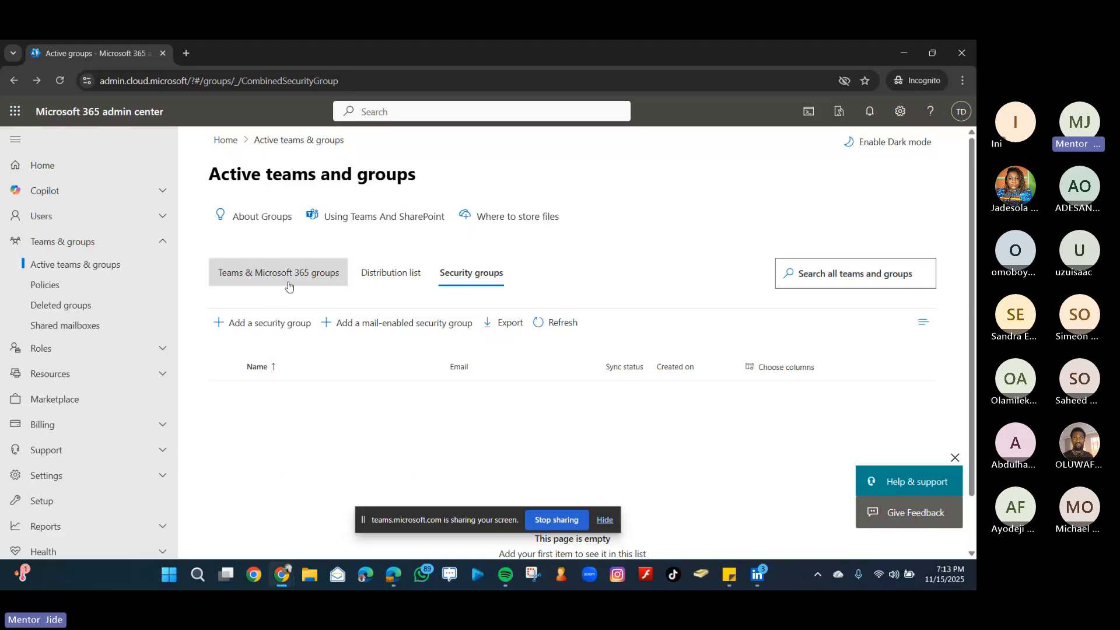
# Review All Company and LovinaSpeaks in Teams & Microsoft 365 groups, then view distribution lists
pyautogui.click(288, 283)
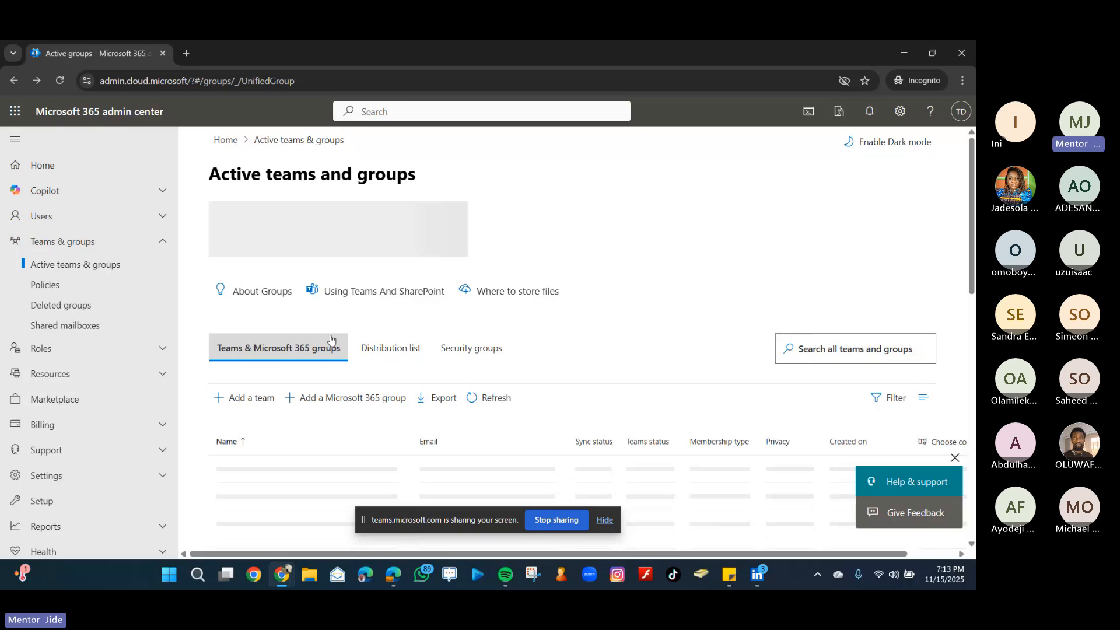
pyautogui.scroll(-1, 331, 339)
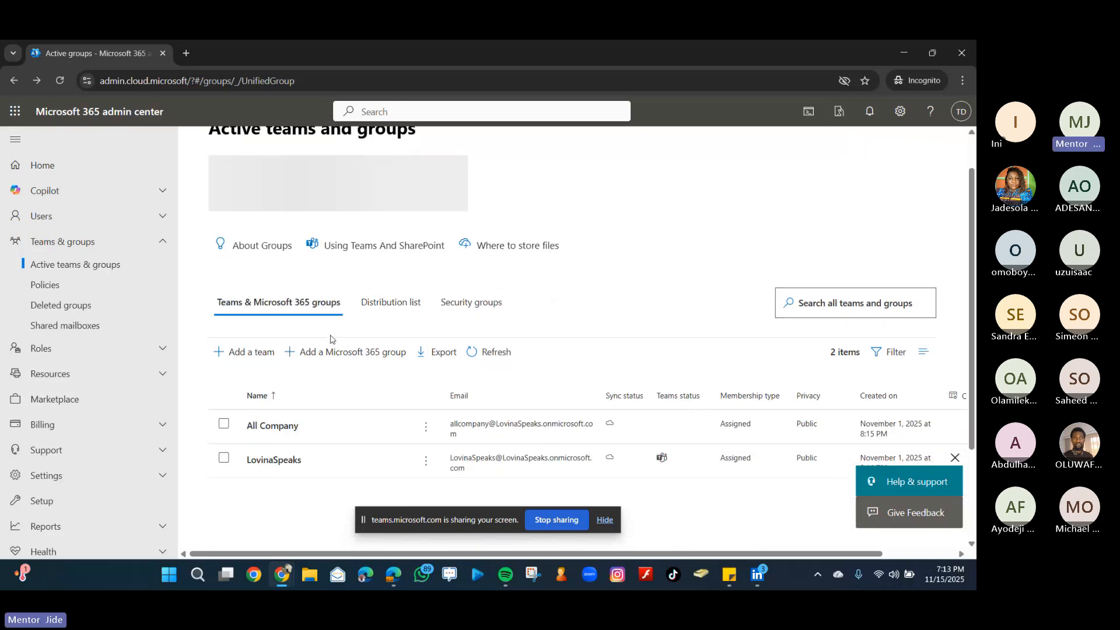
pyautogui.scroll(-1, 331, 340)
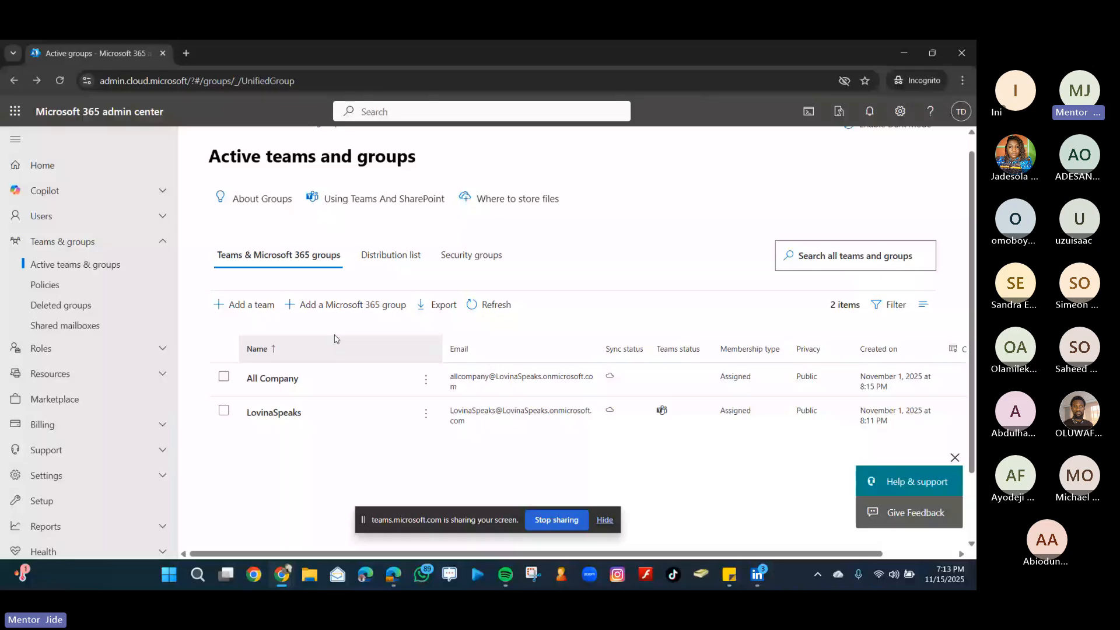
pyautogui.click(393, 255)
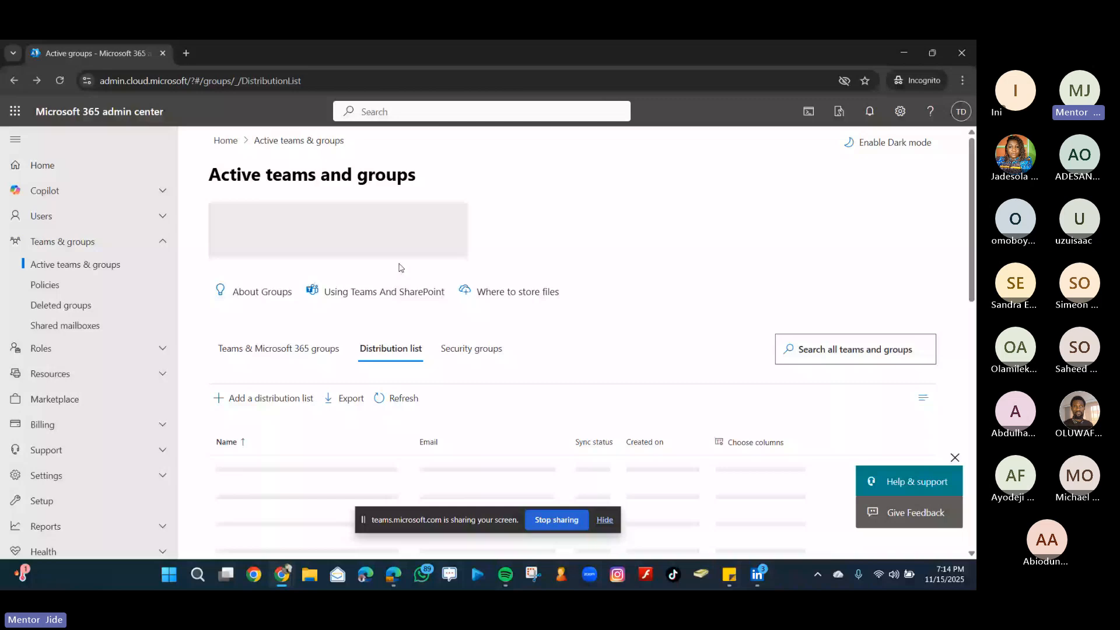
# Discard a newly started distribution list unsaved and return to the empty Security groups tab
pyautogui.click(270, 398)
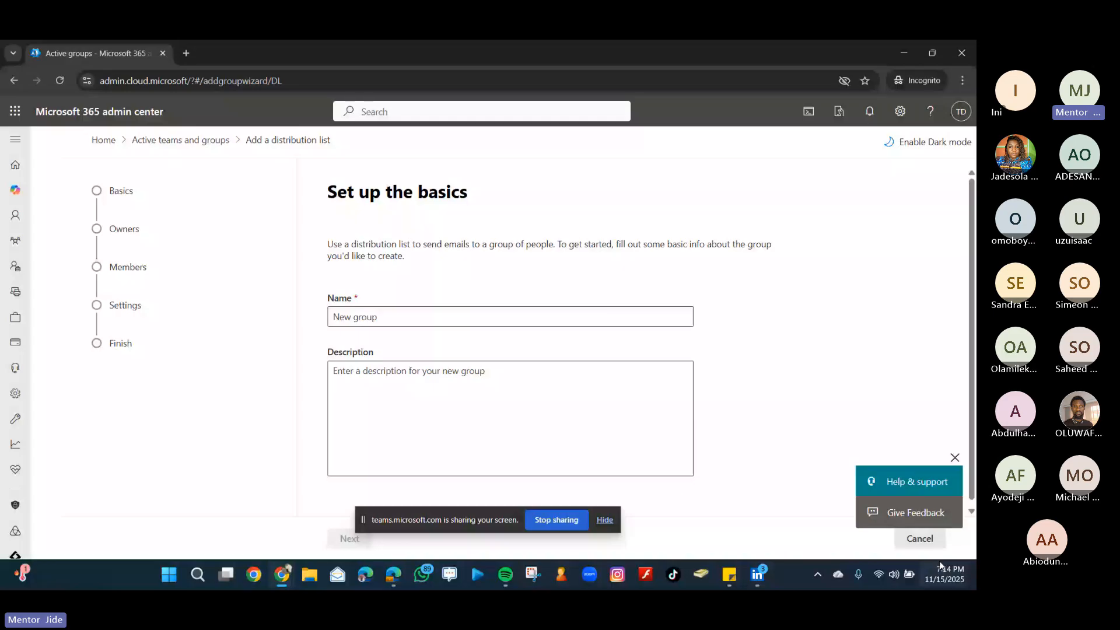
pyautogui.click(900, 538)
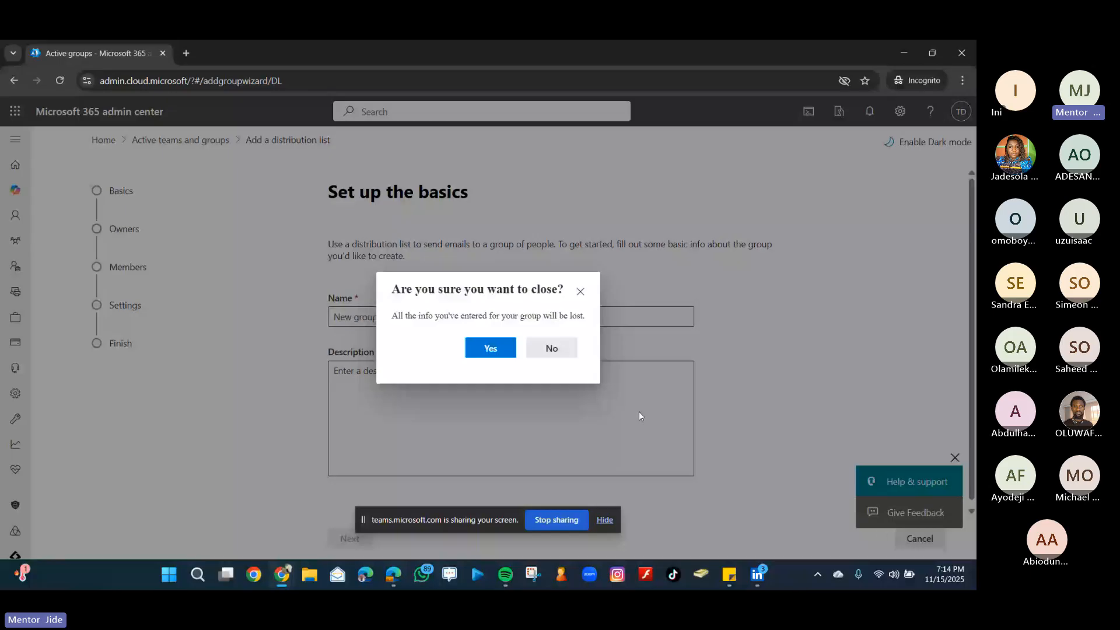
pyautogui.click(491, 348)
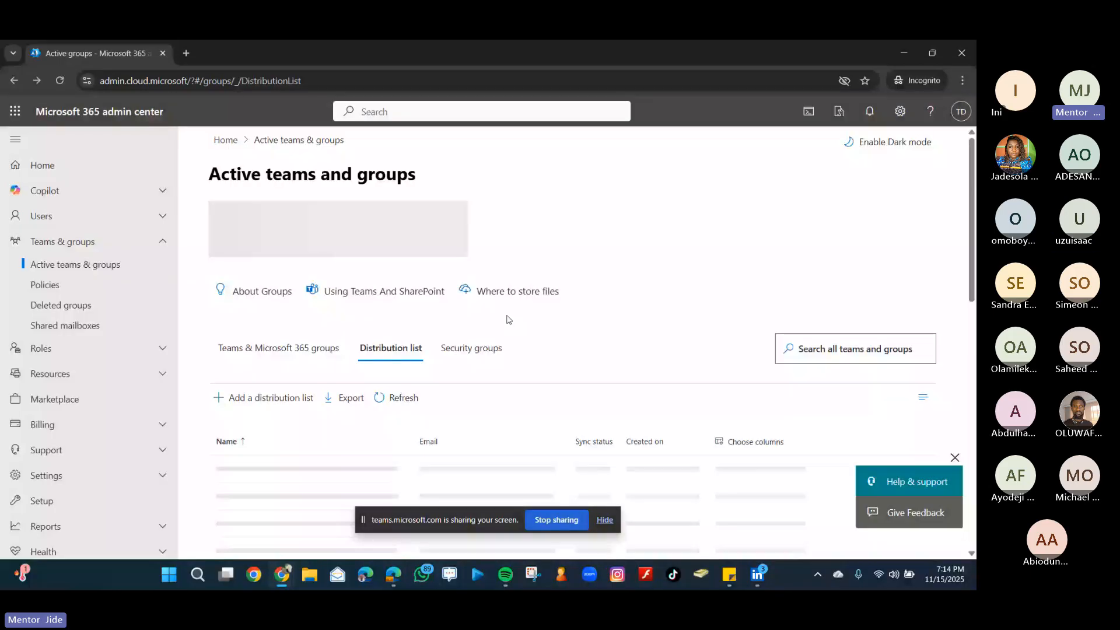
pyautogui.click(487, 349)
pyautogui.scroll(-2, 478, 363)
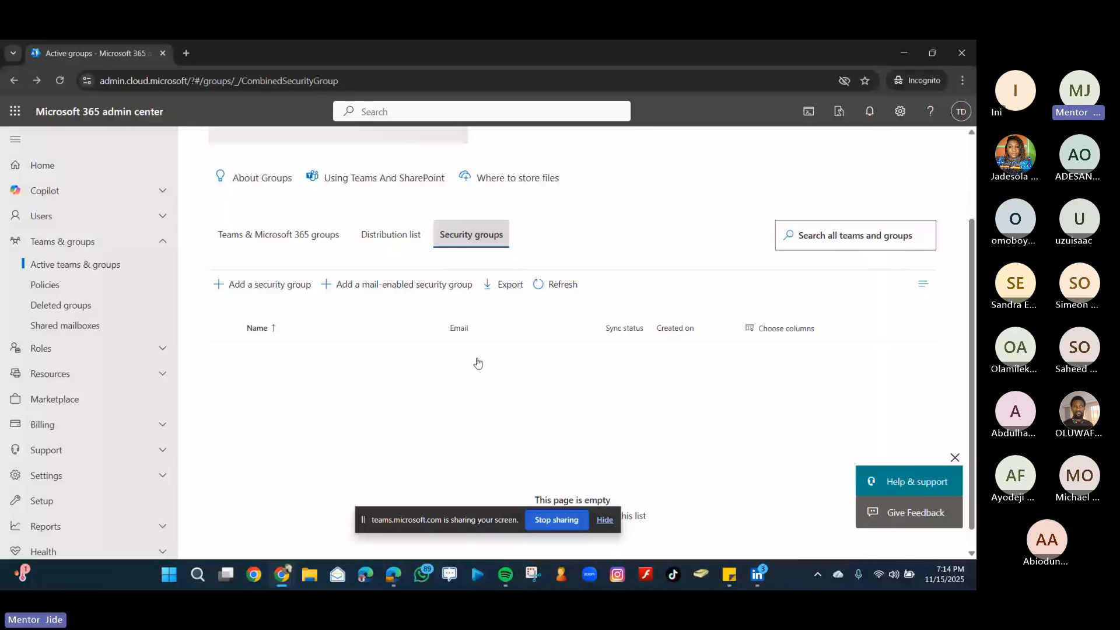
# Show the Teams & Microsoft 365 groups tab and scroll across the columns for All Company and LovinaSpeaks
pyautogui.click(278, 234)
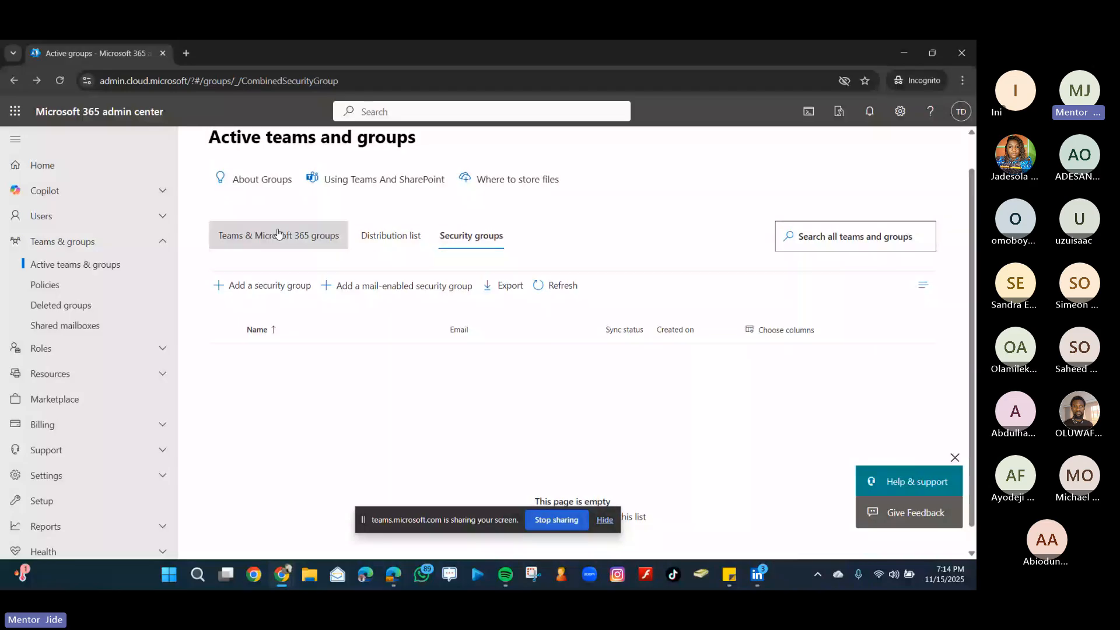
pyautogui.click(281, 236)
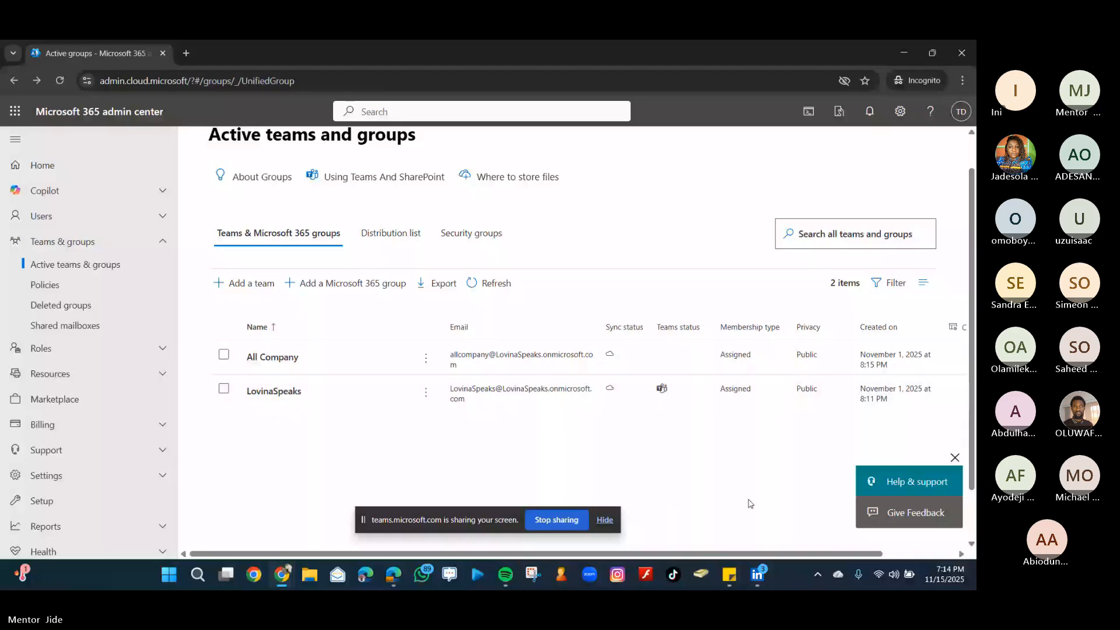
pyautogui.moveTo(731, 556); pyautogui.dragTo(702, 548)
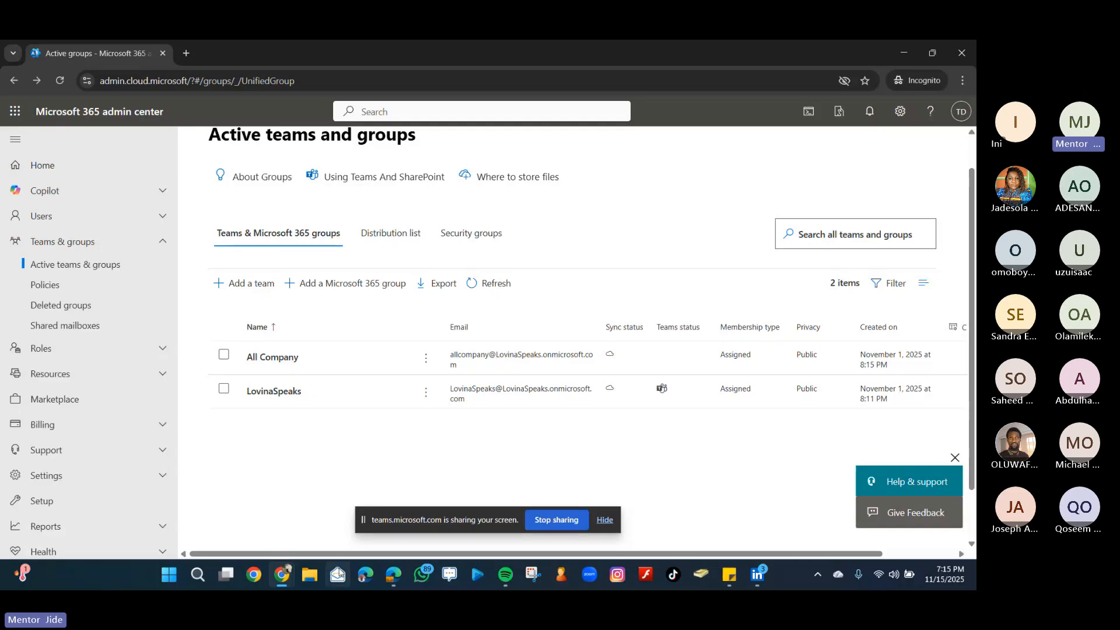
pyautogui.moveTo(395, 585)
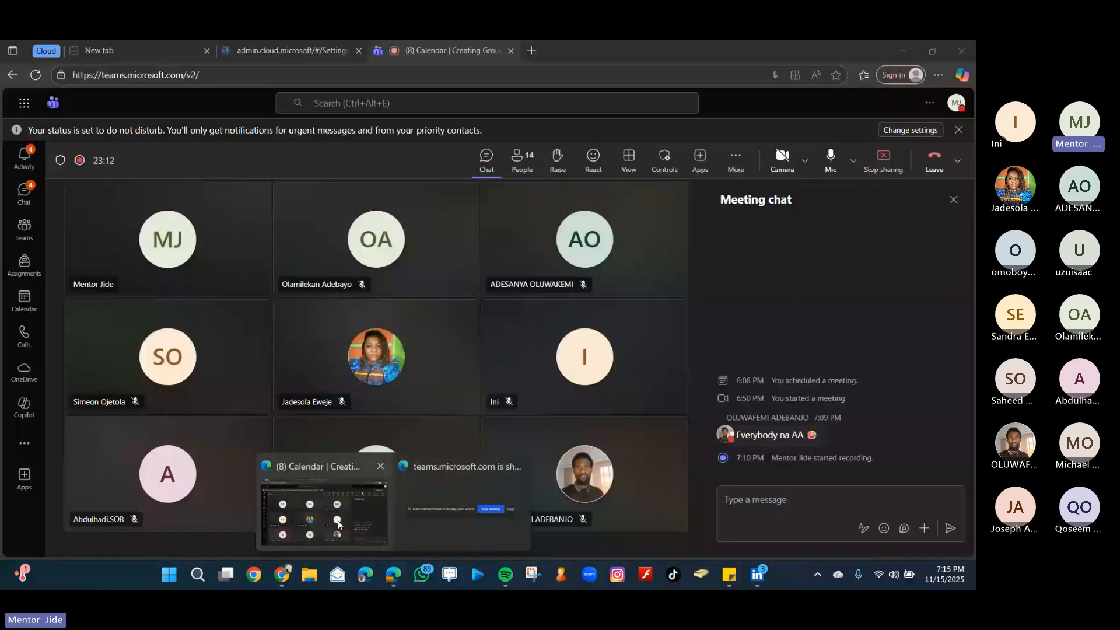
pyautogui.click(339, 524)
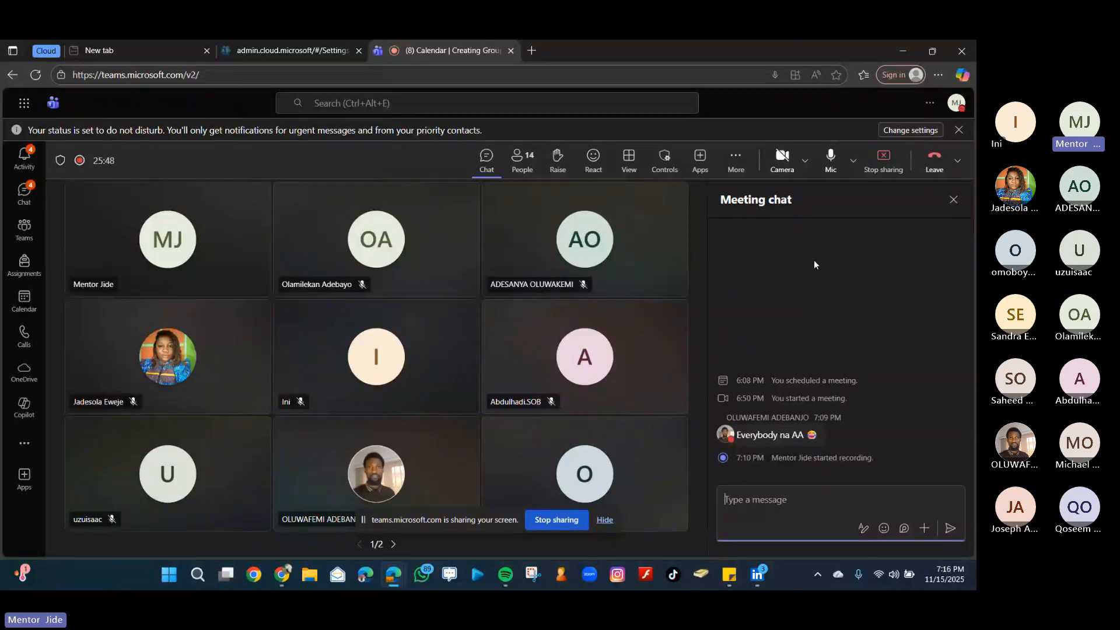
pyautogui.doubleClick(859, 55)
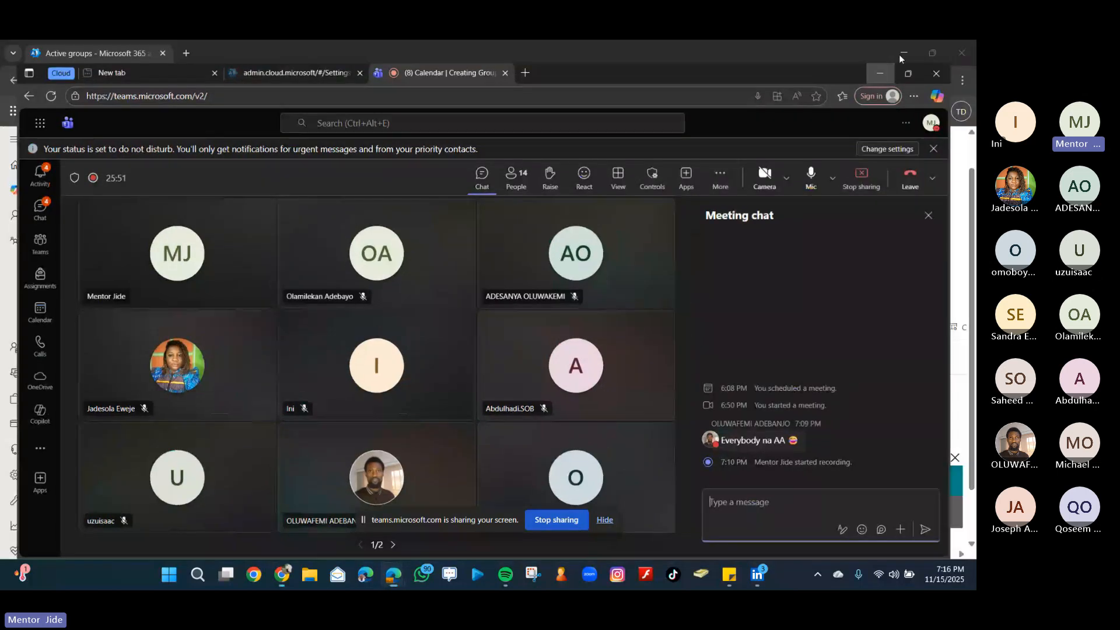
pyautogui.click(898, 54)
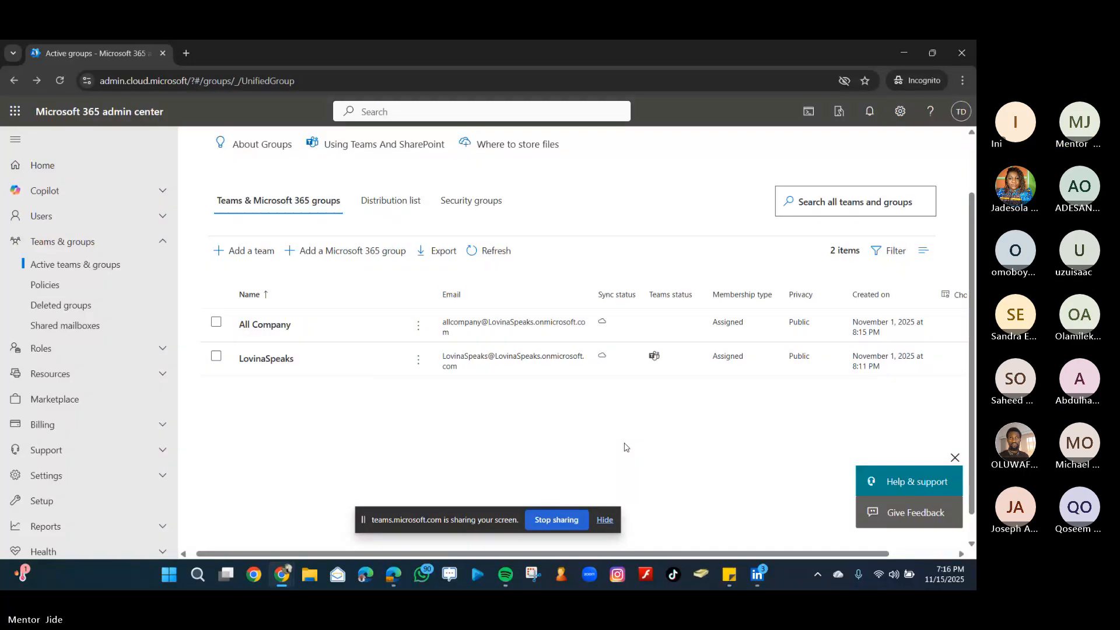
# Start a new team named 'Ini', dismiss the sharing notice, and advance to the owners step
pyautogui.scroll(-1, 626, 448)
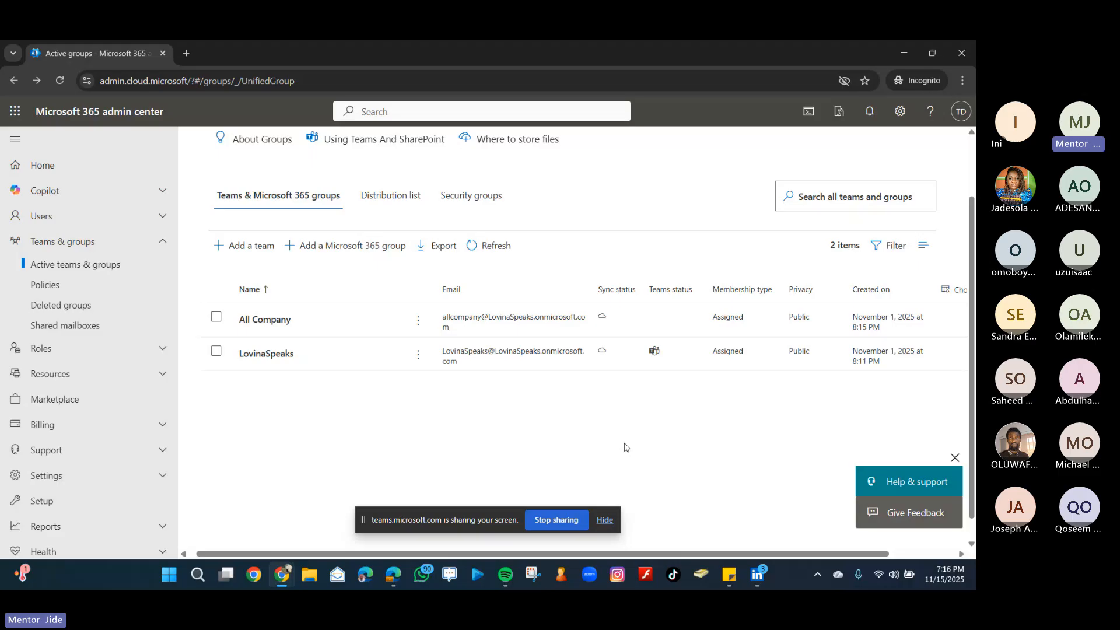
pyautogui.click(245, 244)
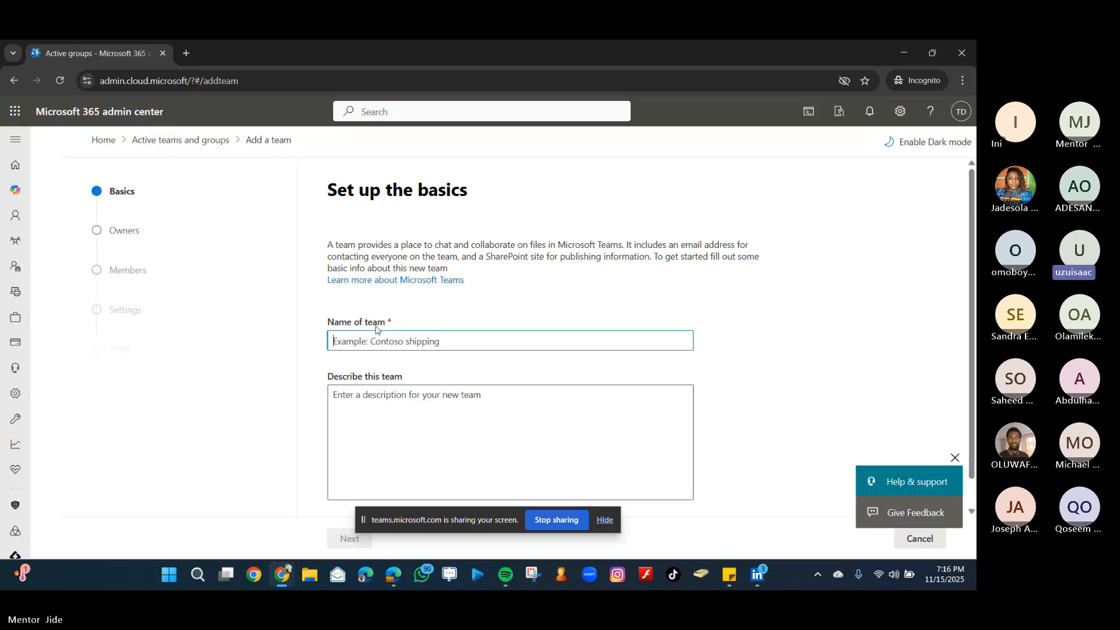
pyautogui.click(444, 337)
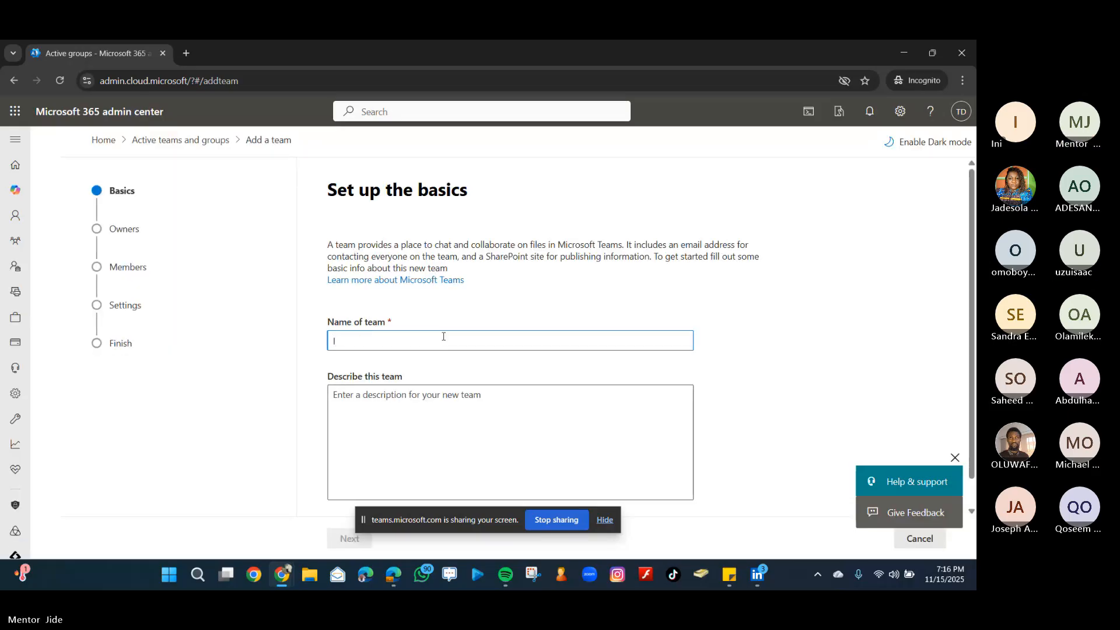
pyautogui.write('Ini')
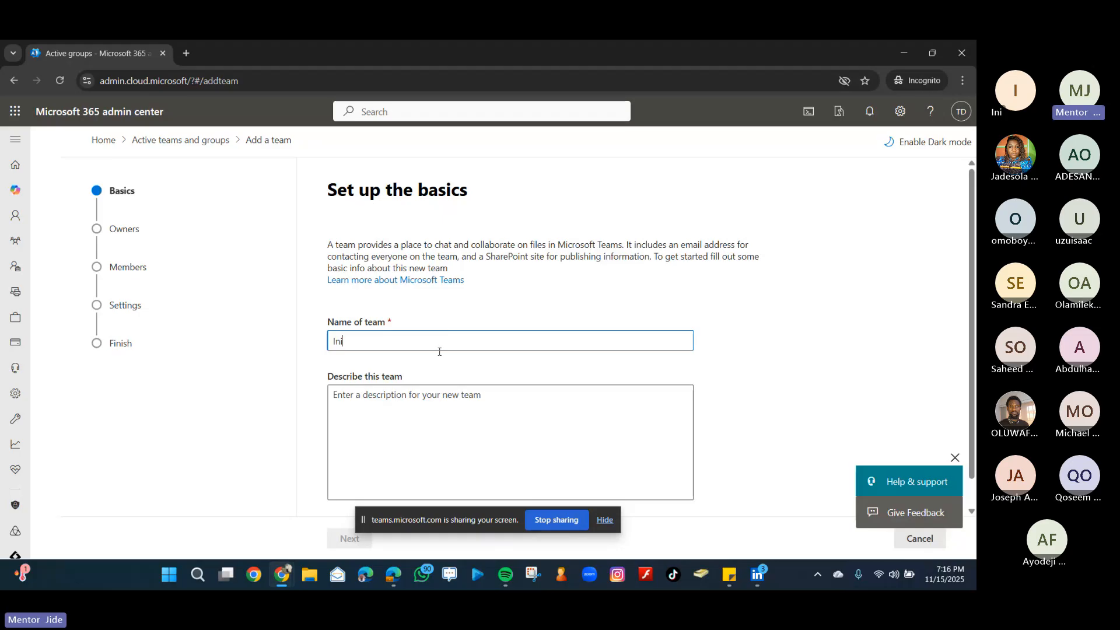
pyautogui.click(422, 438)
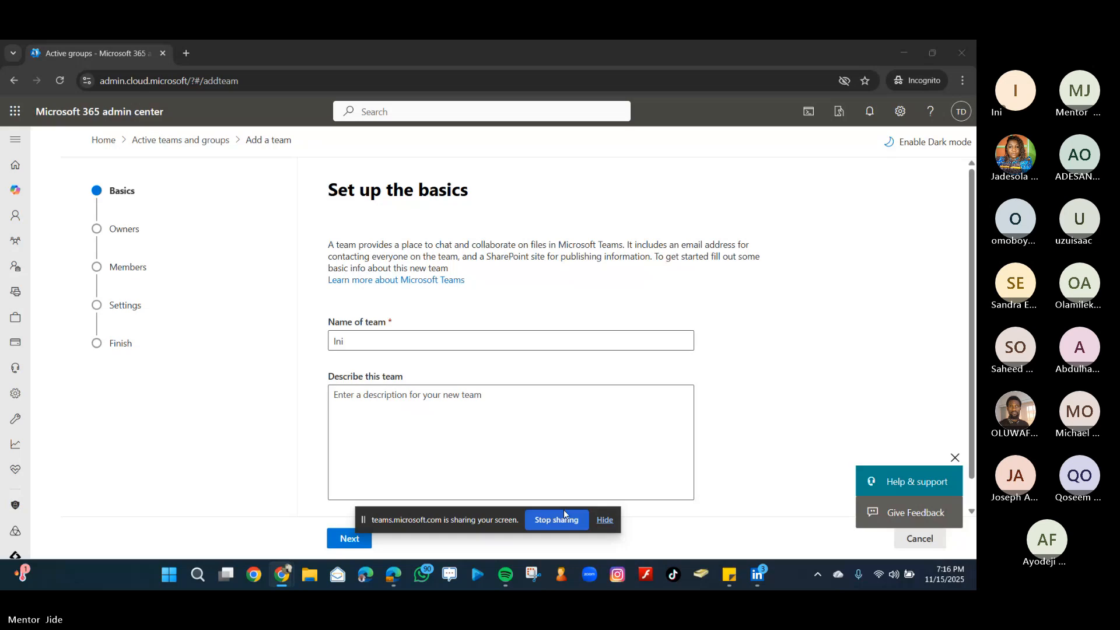
pyautogui.click(604, 520)
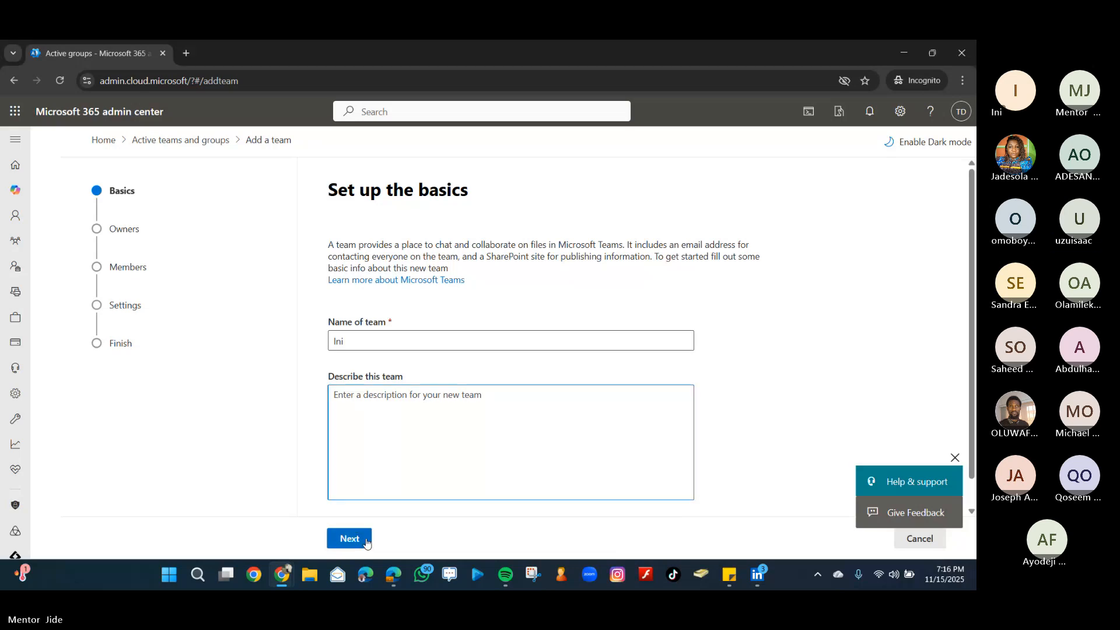
pyautogui.click(350, 538)
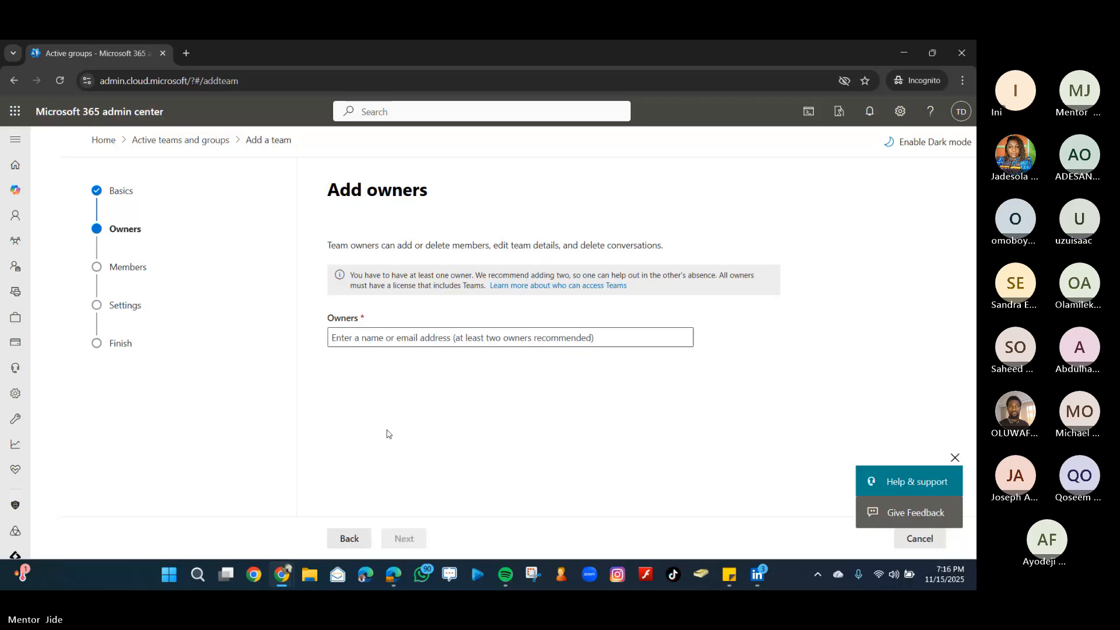
# Add the first suggested user as team owner and another suggested user as team member
pyautogui.click(419, 338)
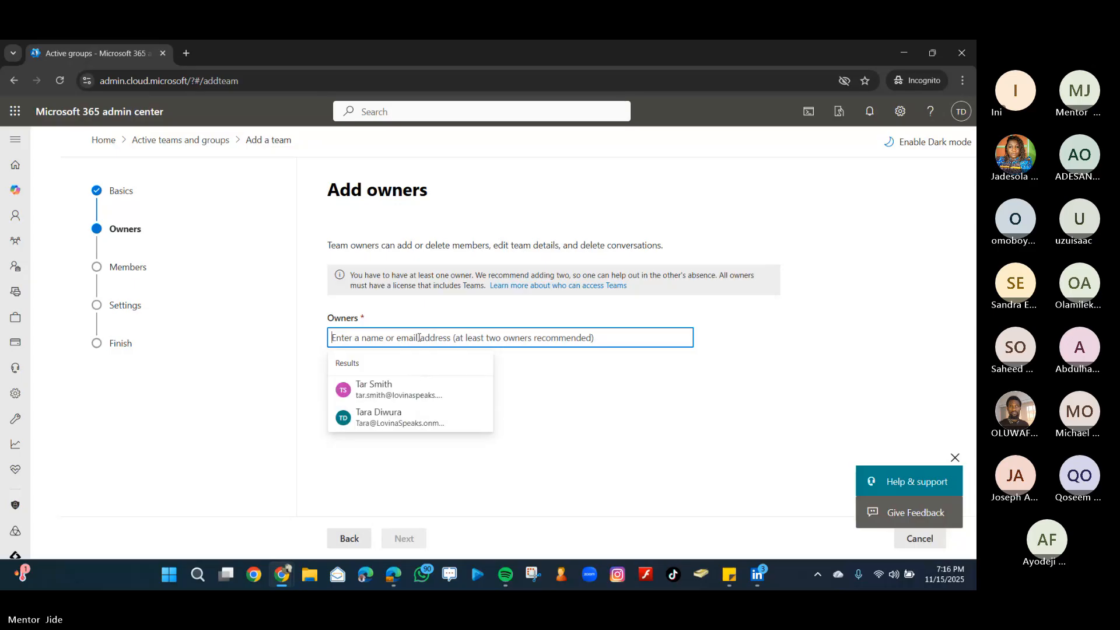
pyautogui.click(407, 391)
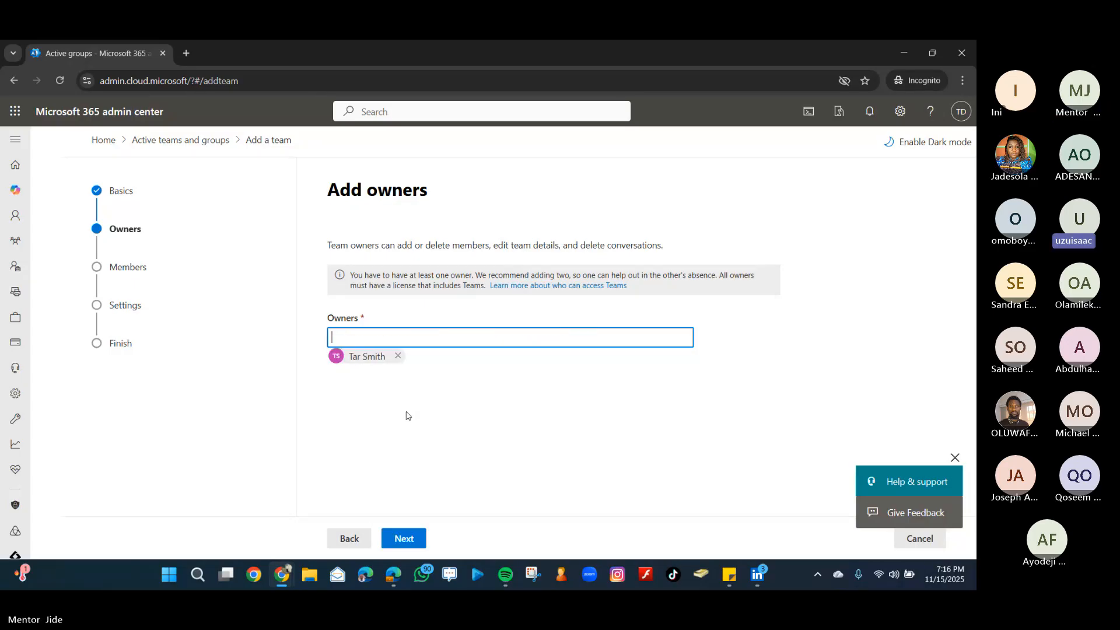
pyautogui.click(406, 539)
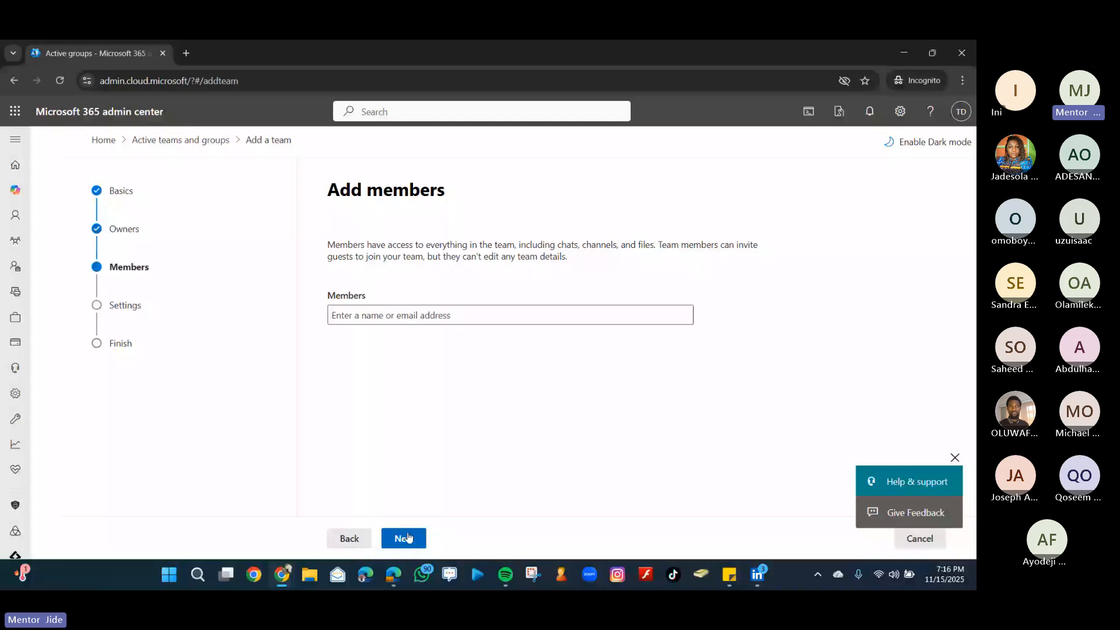
pyautogui.click(408, 315)
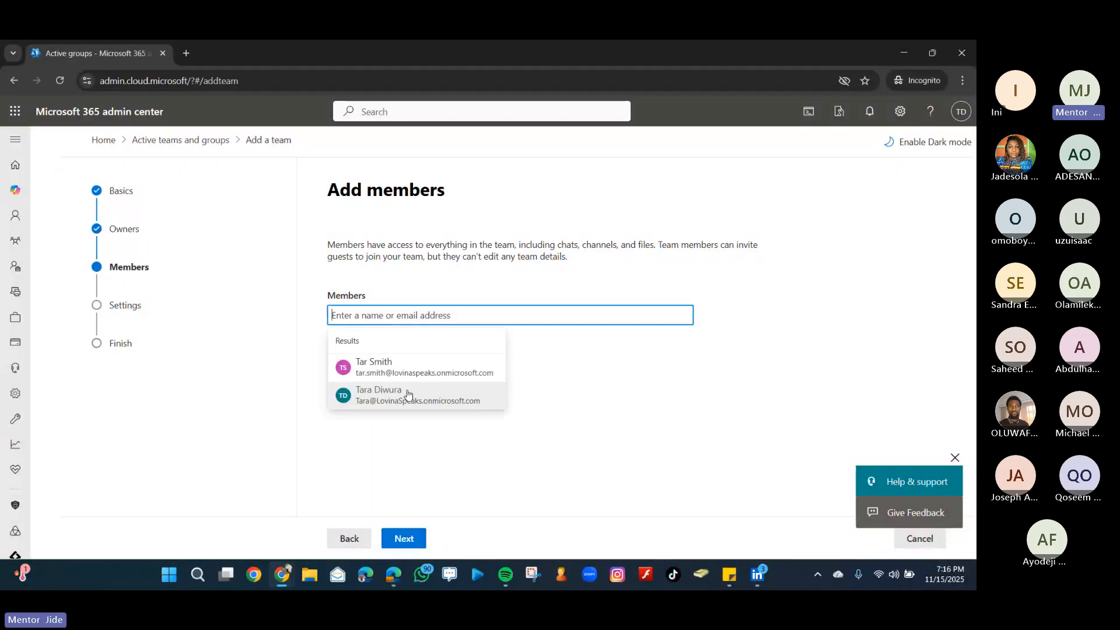
pyautogui.click(409, 395)
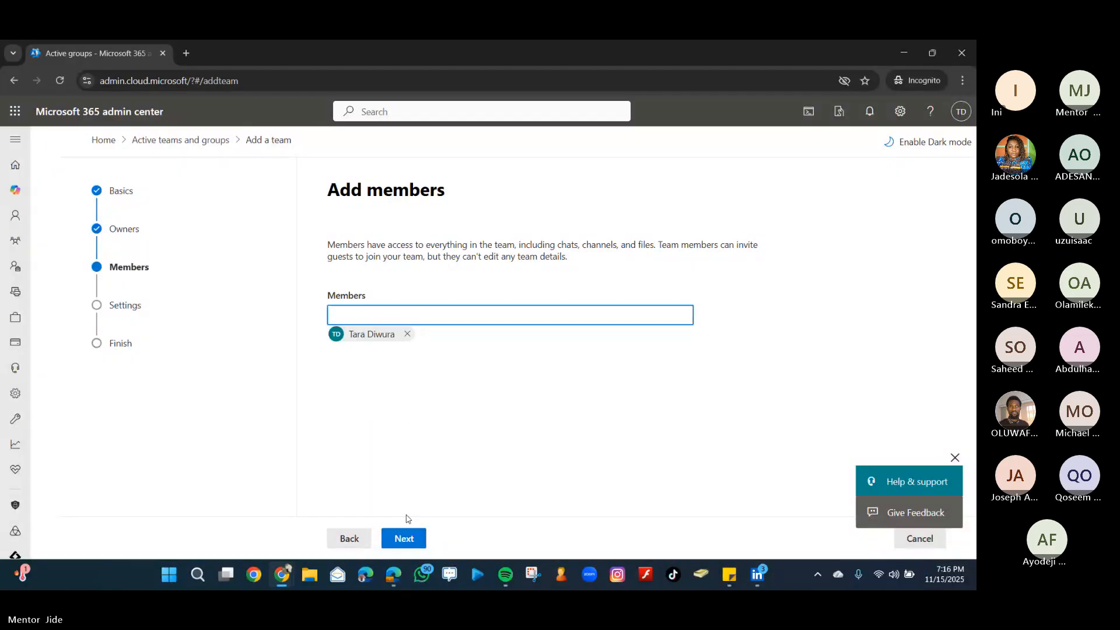
pyautogui.click(405, 538)
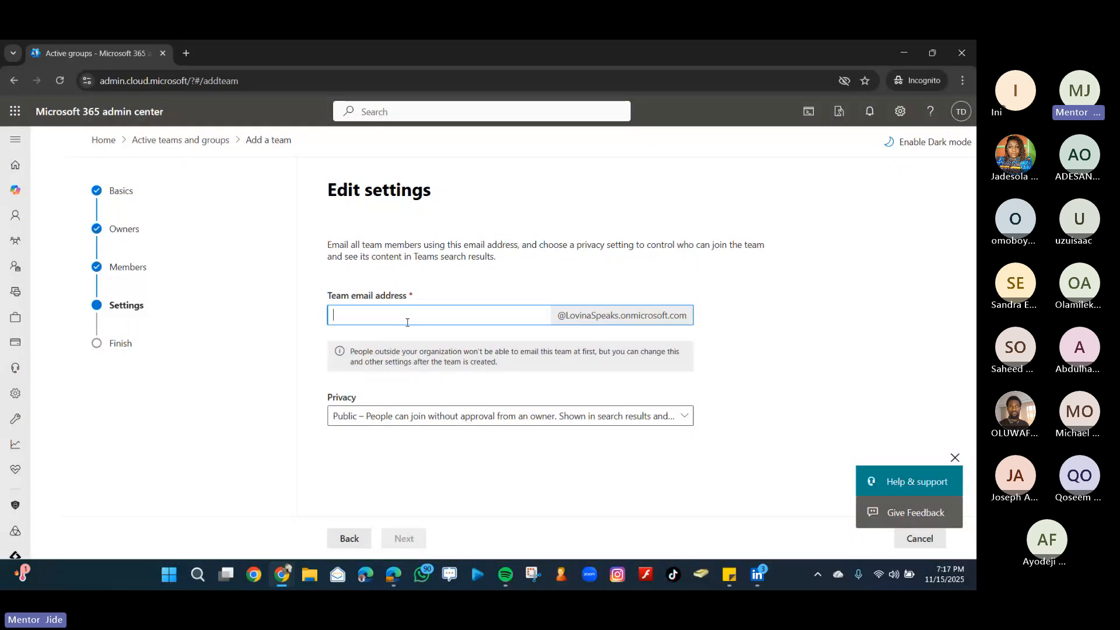
# Set the team email address to 'Test', keep privacy Public, and continue to the review page
pyautogui.write('Test')
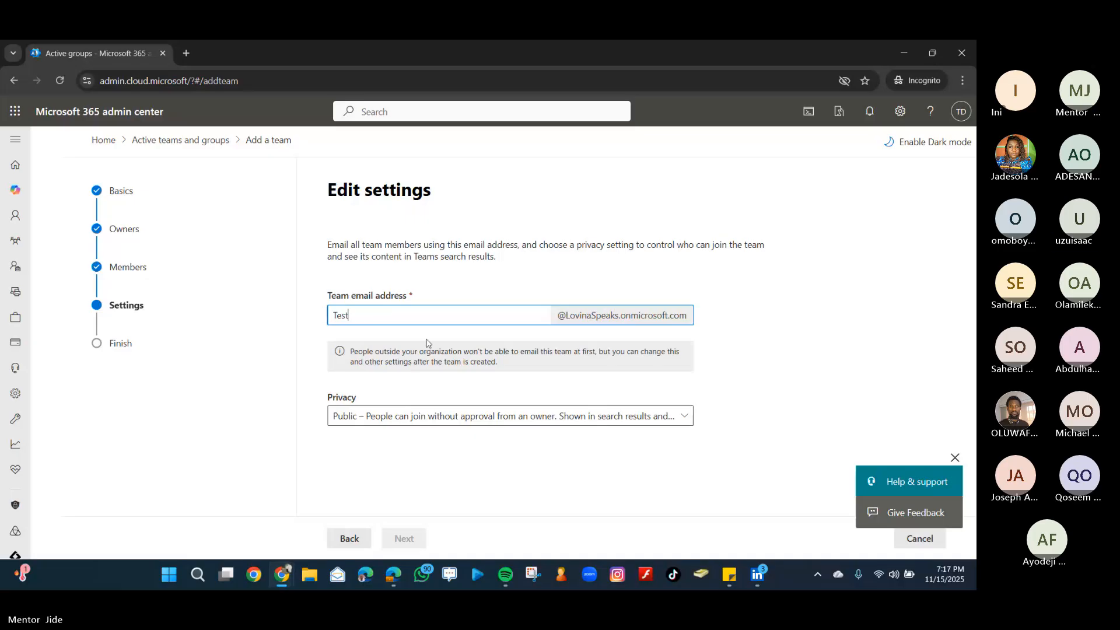
pyautogui.click(421, 417)
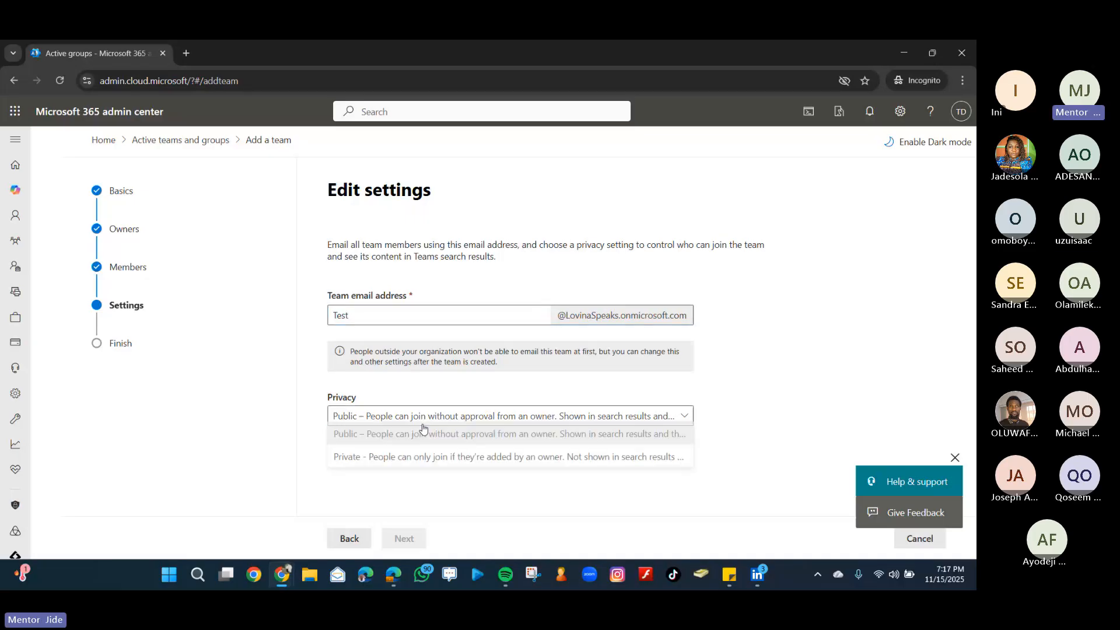
pyautogui.click(424, 436)
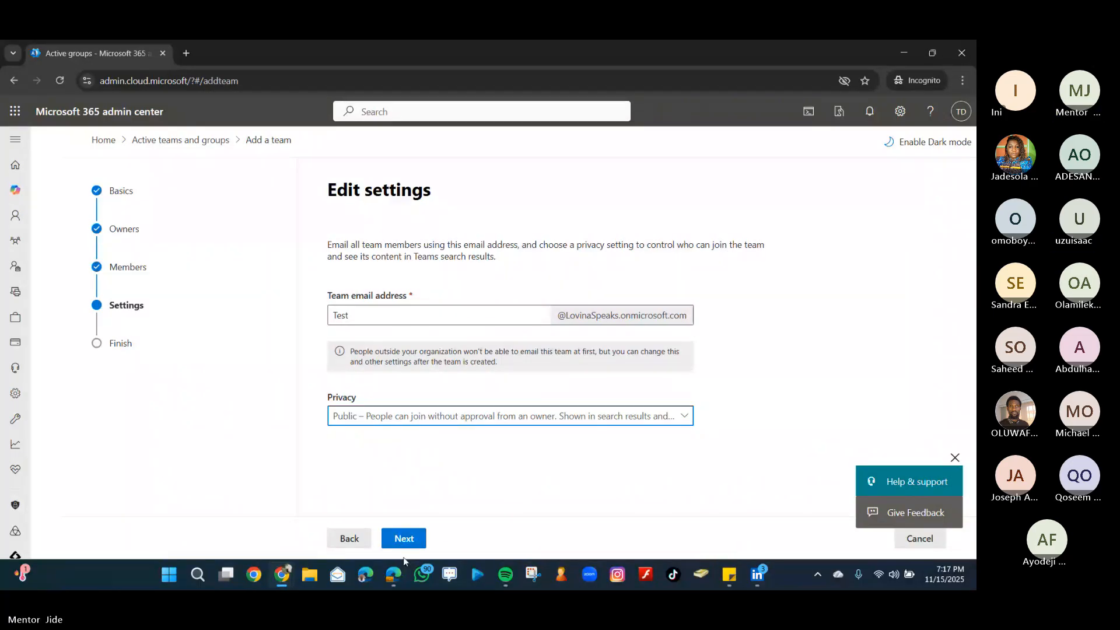
pyautogui.click(405, 538)
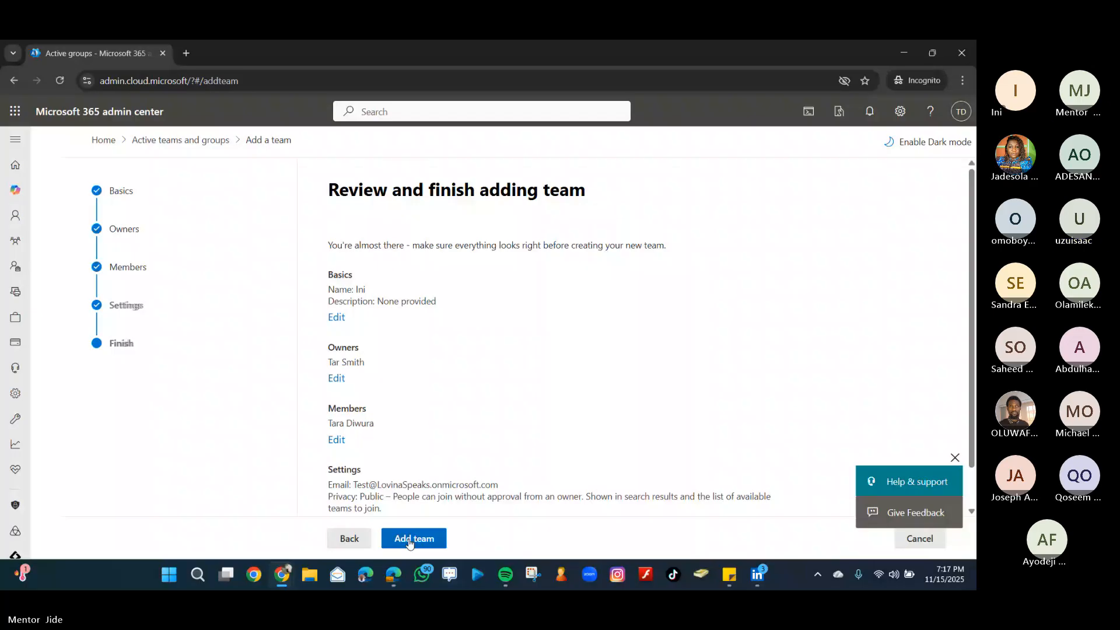
# Create the Ini team and return to the groups list, now showing 3 items
pyautogui.scroll(-1, 413, 528)
pyautogui.click(418, 537)
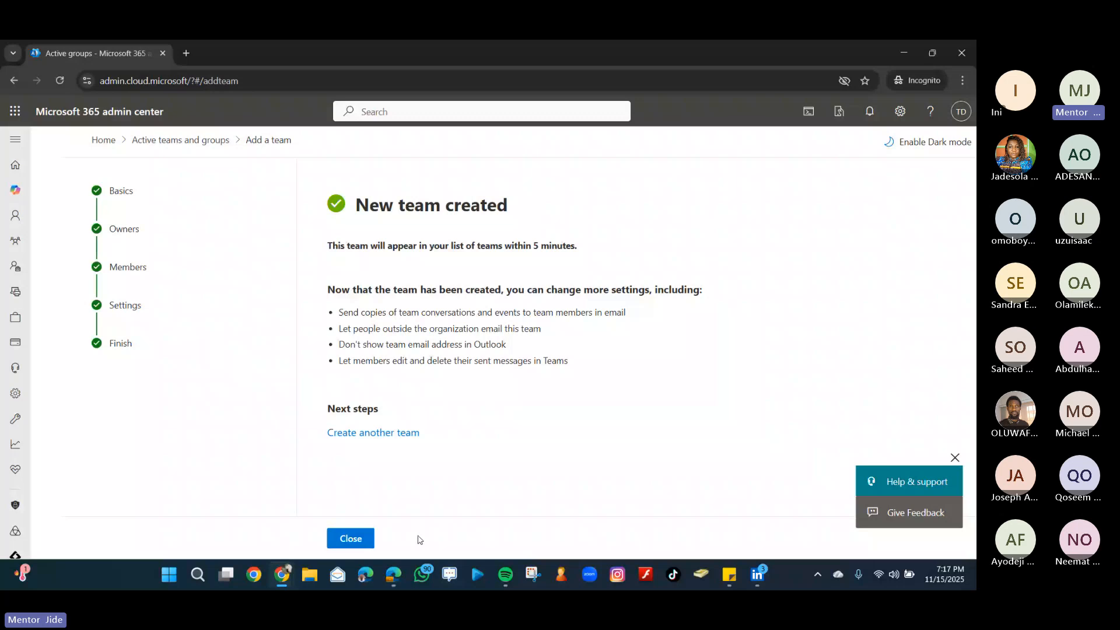
pyautogui.click(352, 538)
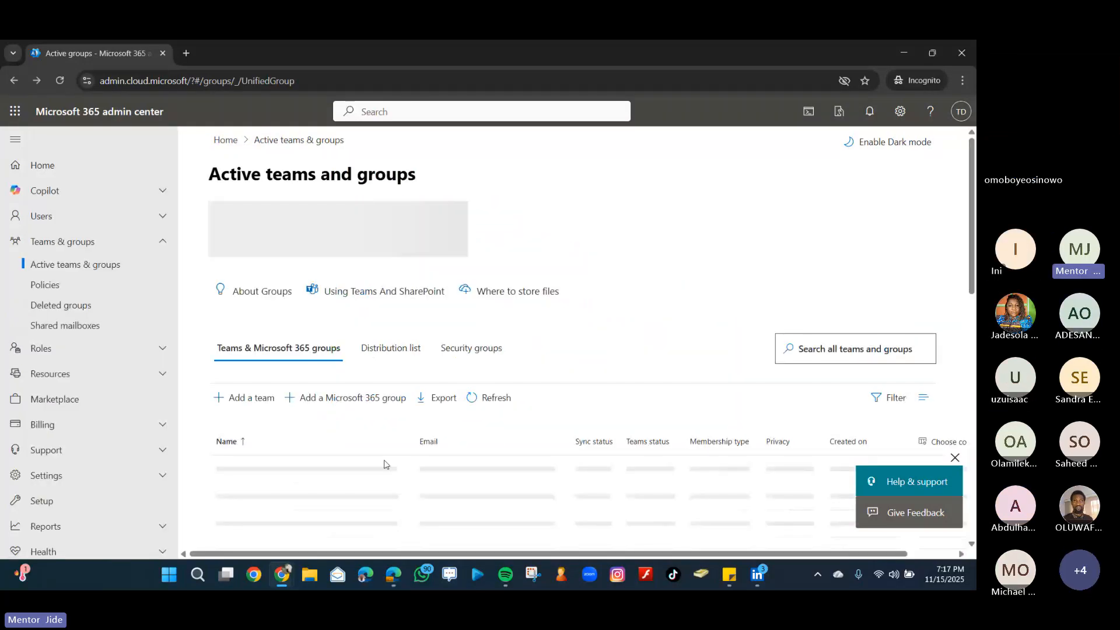
pyautogui.scroll(-2, 384, 465)
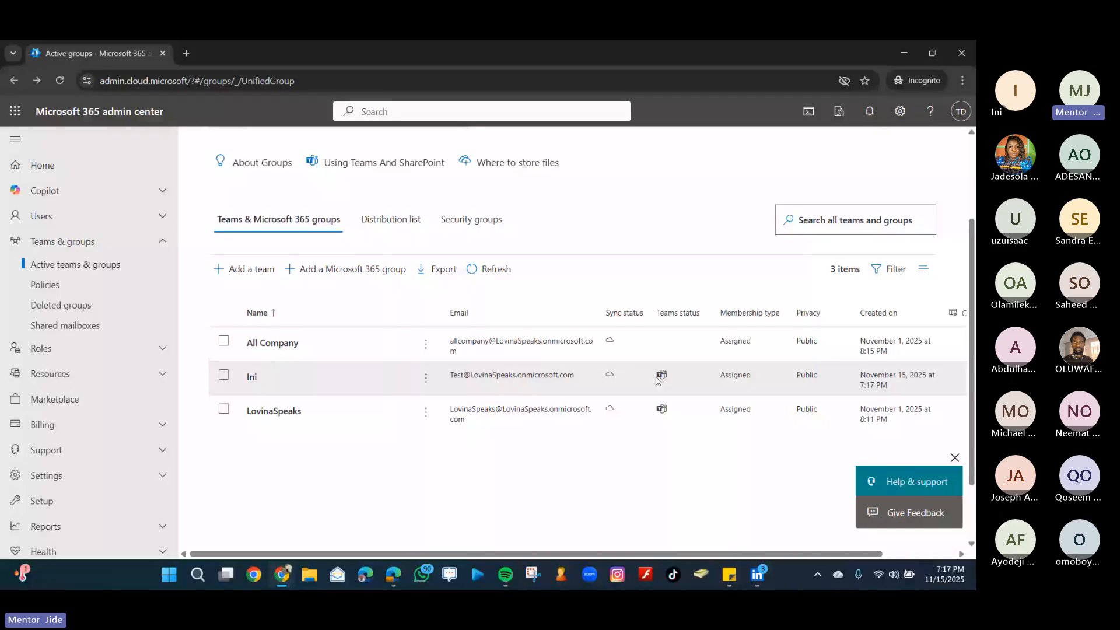
# Start a Microsoft 365 group named 'Ini2' and assign the first listed user as its owner
pyautogui.click(378, 271)
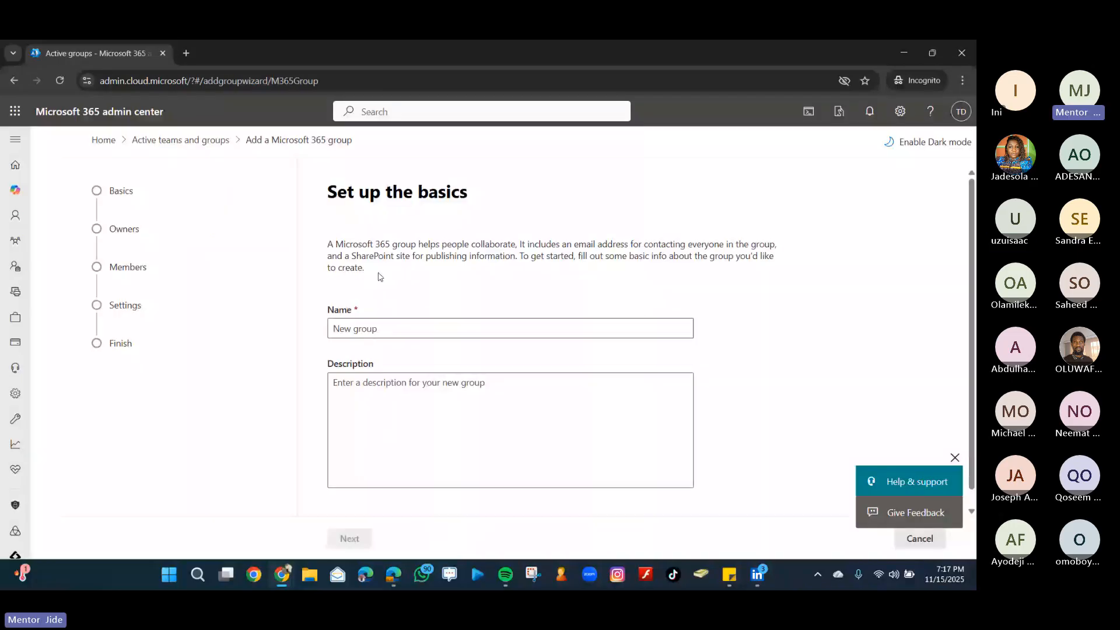
pyautogui.click(411, 331)
pyautogui.write('Ini2')
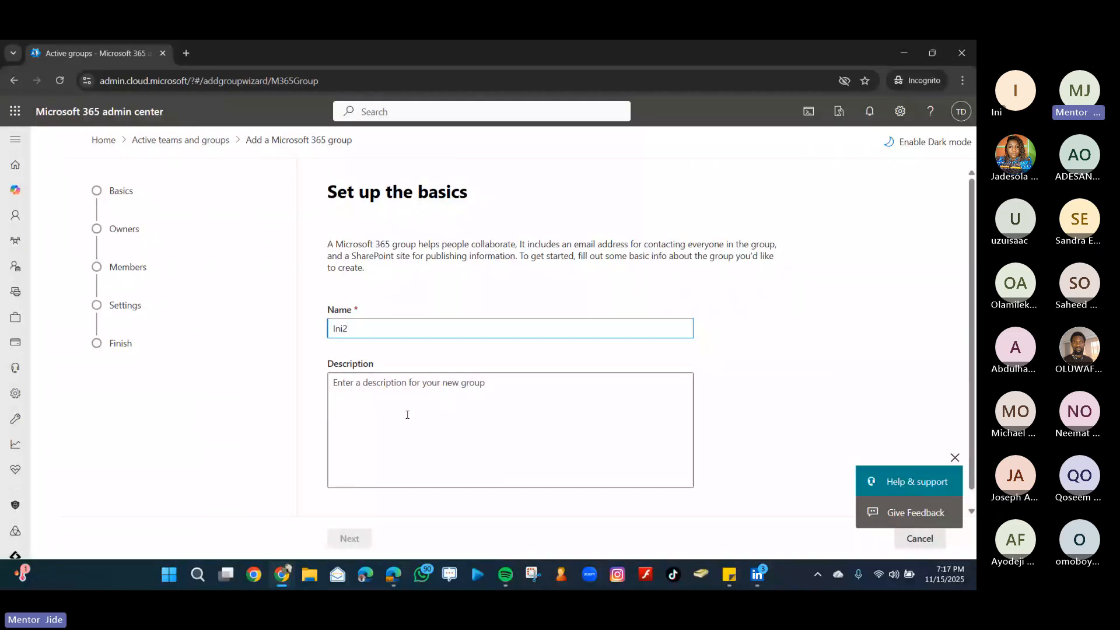
pyautogui.click(357, 541)
pyautogui.click(379, 340)
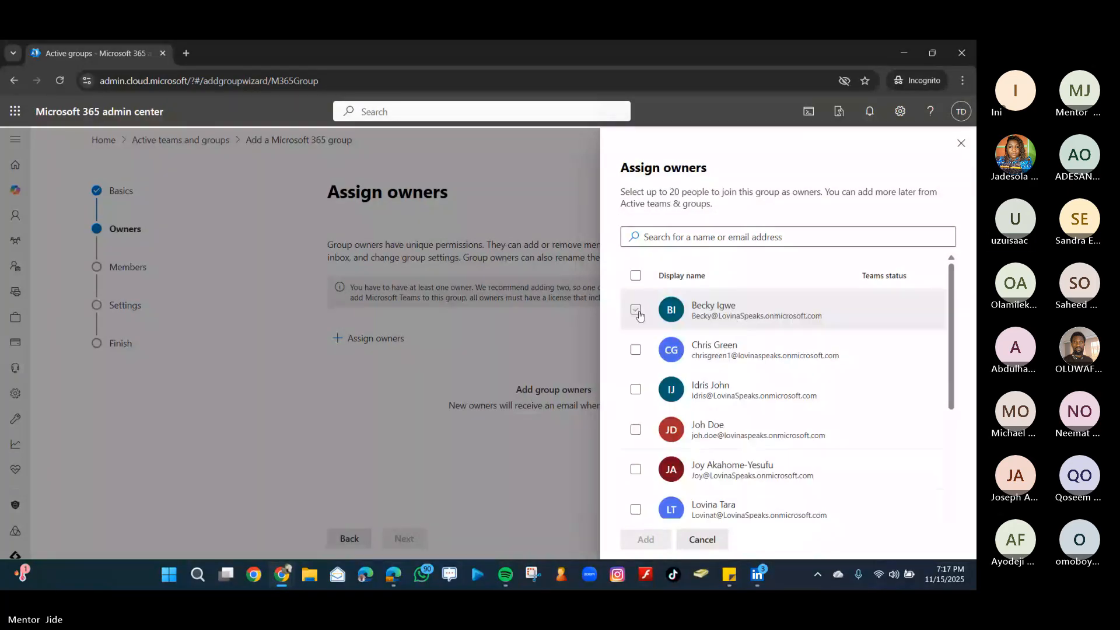
pyautogui.click(637, 311)
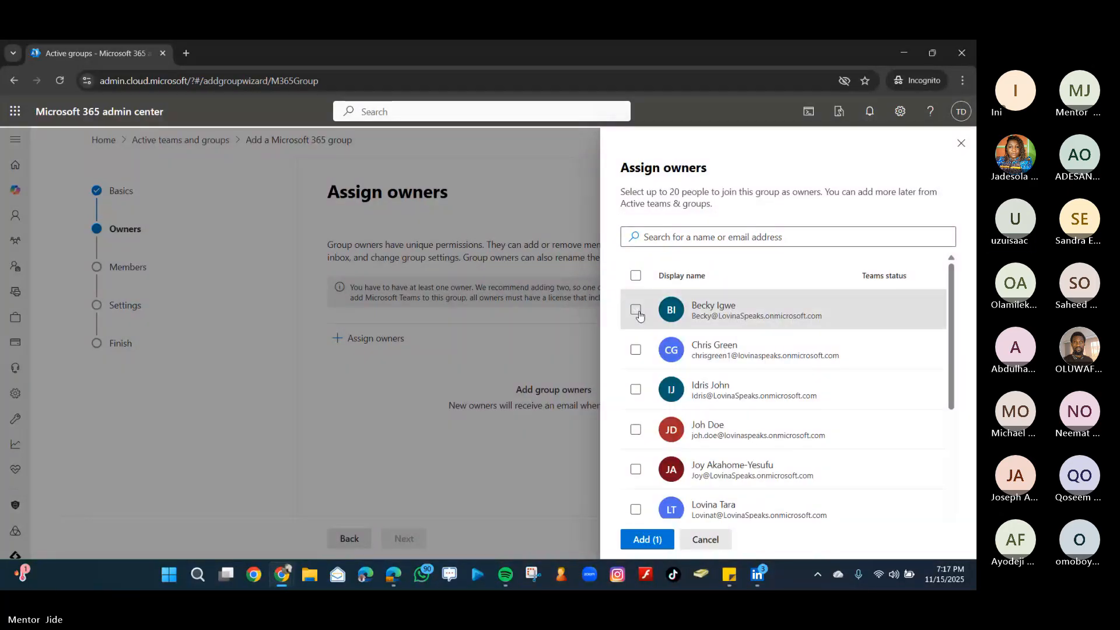
pyautogui.click(649, 543)
# Add two users as Ini2 group members and continue to the group settings step
pyautogui.click(406, 546)
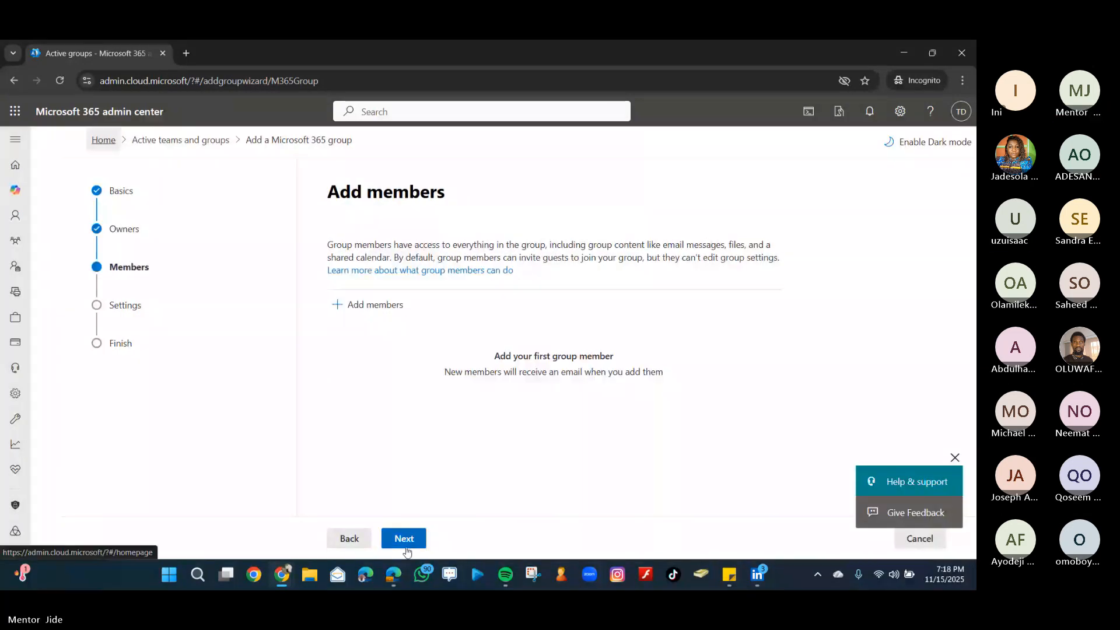
pyautogui.click(371, 309)
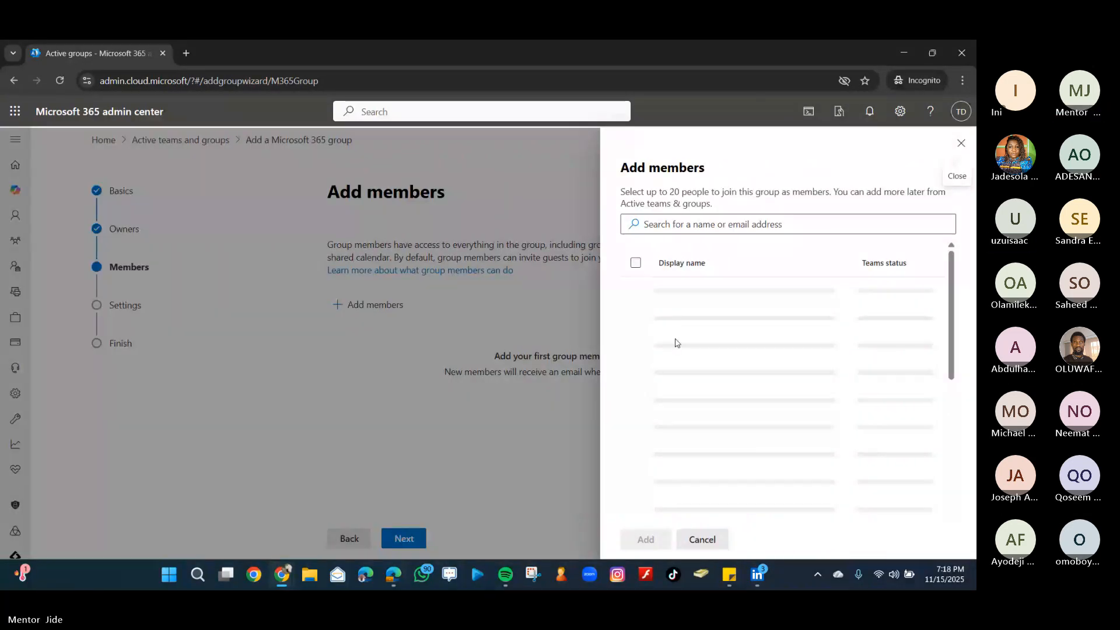
pyautogui.click(635, 351)
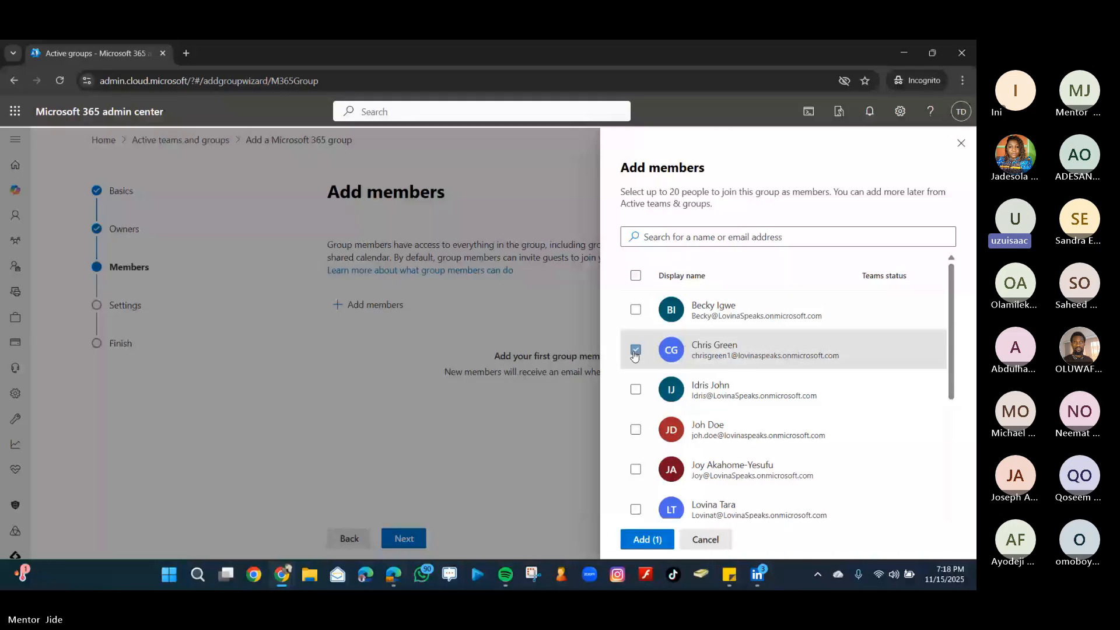
pyautogui.click(644, 540)
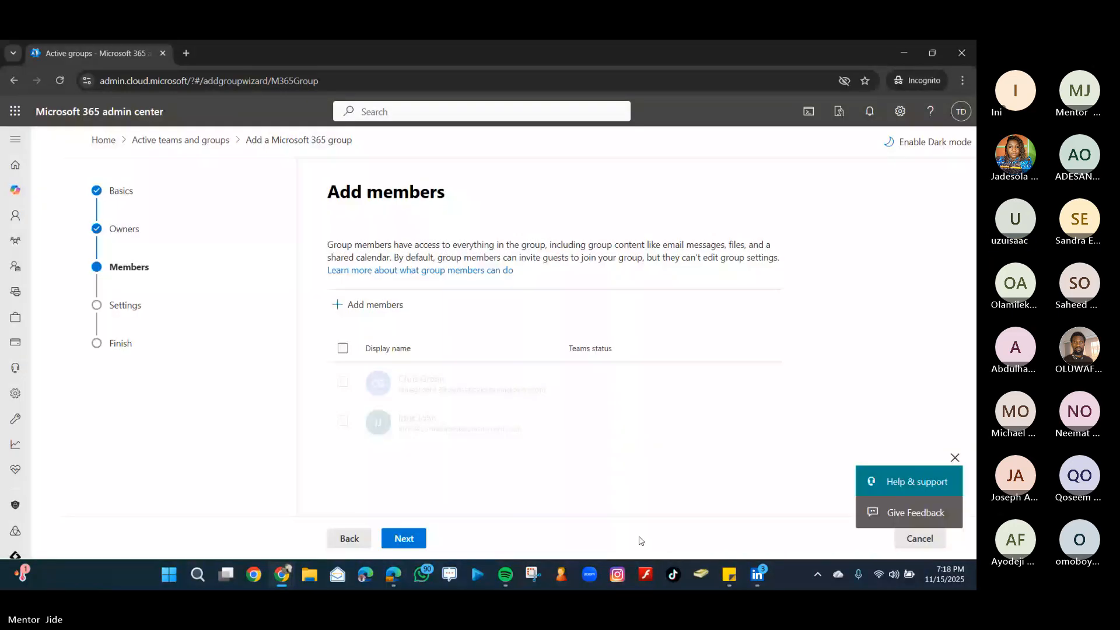
pyautogui.click(405, 542)
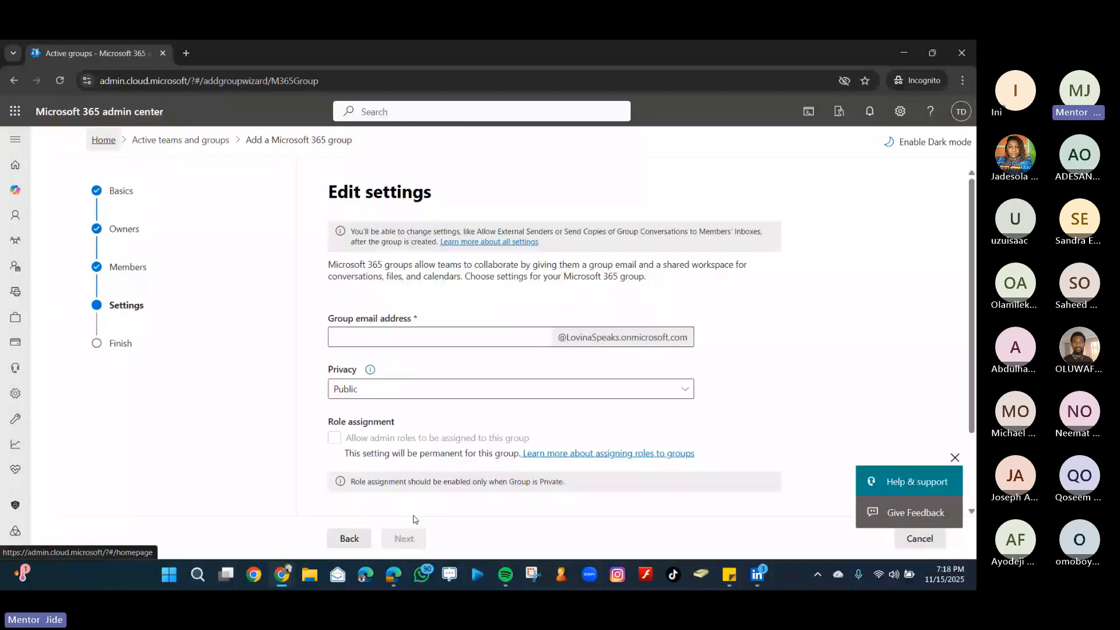
# Enter Test2 as the Ini2 group's email address
pyautogui.click(419, 338)
pyautogui.write('Test2')
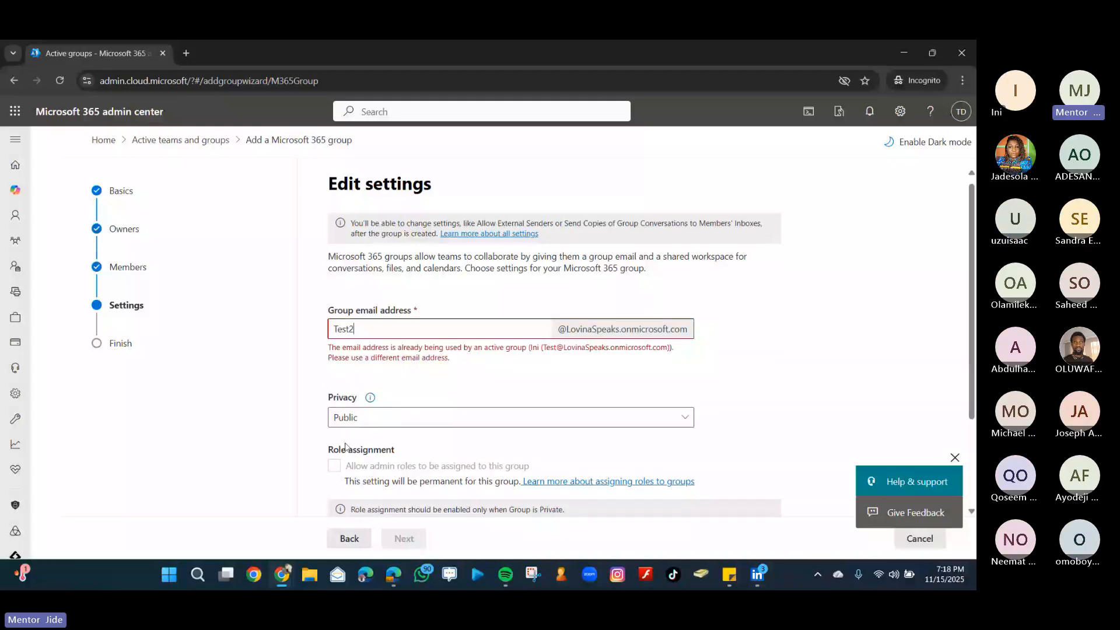
pyautogui.scroll(-1, 356, 431)
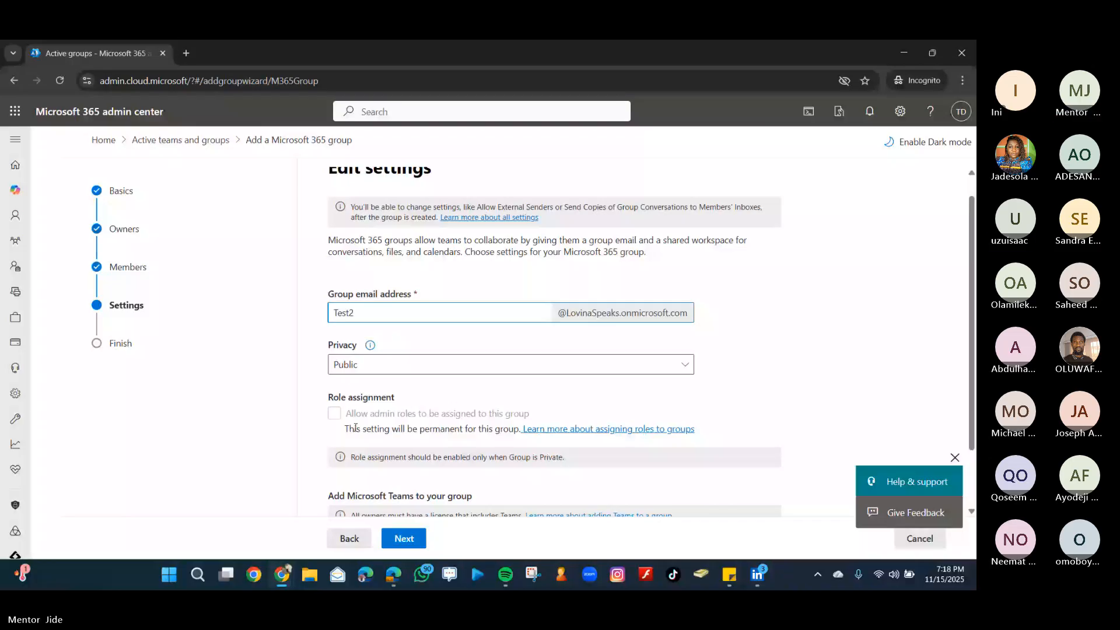
pyautogui.scroll(-2, 355, 427)
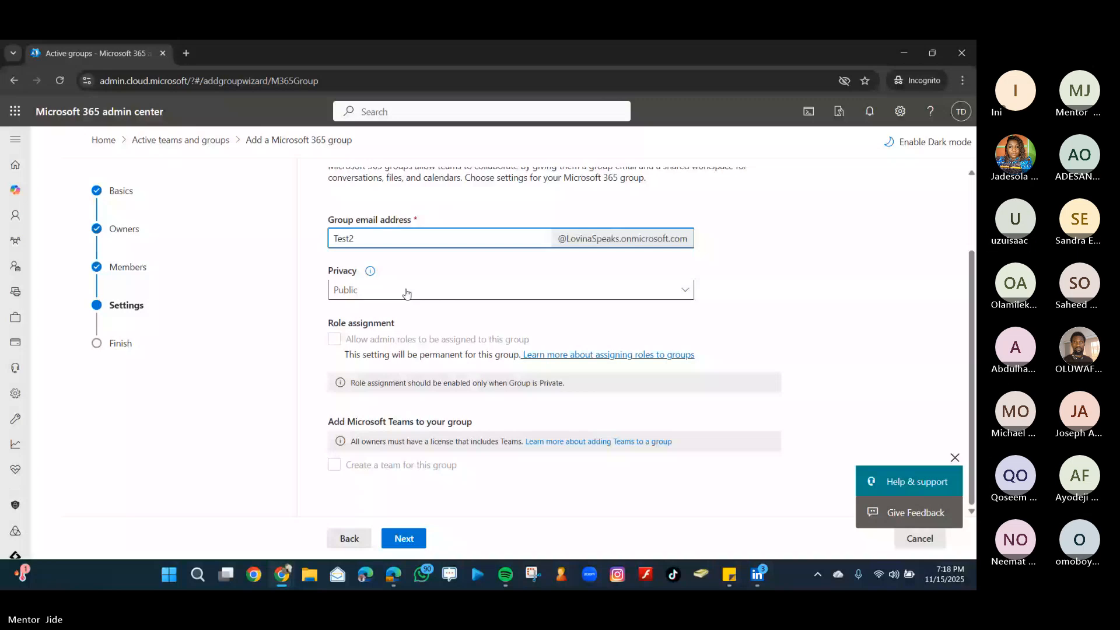
# Set the group's privacy to Public after trying Private, and proceed to review
pyautogui.click(407, 293)
pyautogui.click(407, 330)
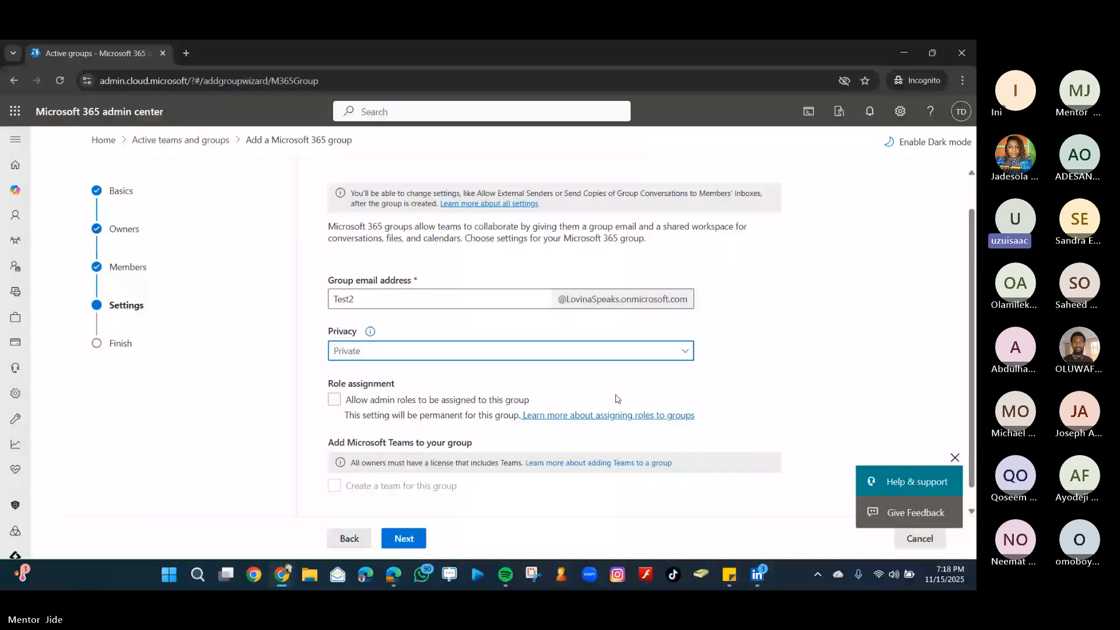
pyautogui.scroll(-1, 617, 399)
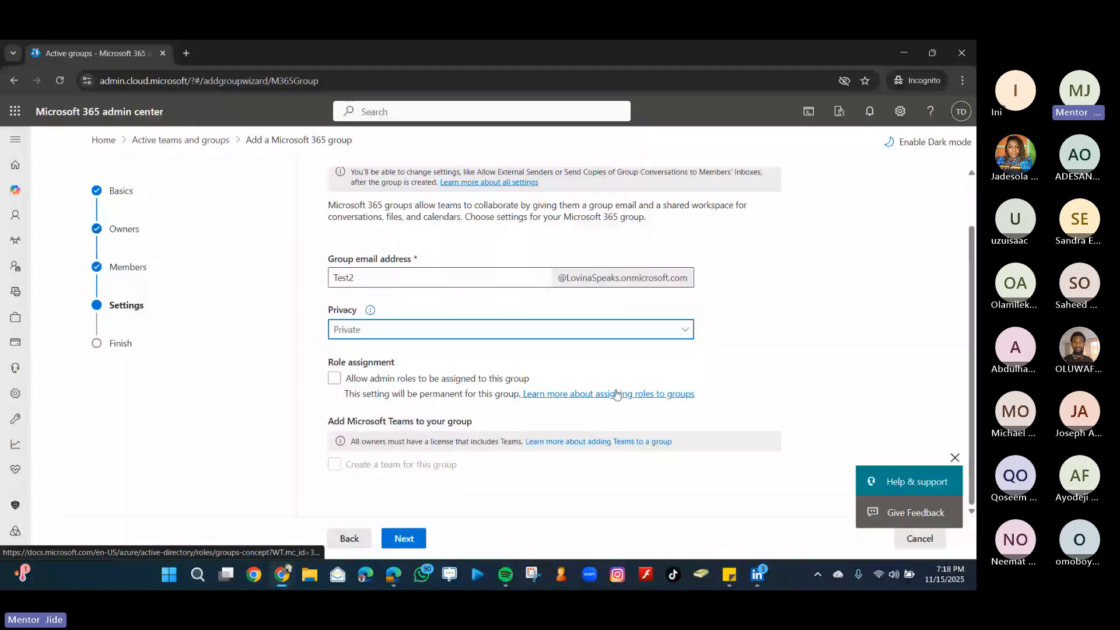
pyautogui.click(560, 333)
pyautogui.click(556, 352)
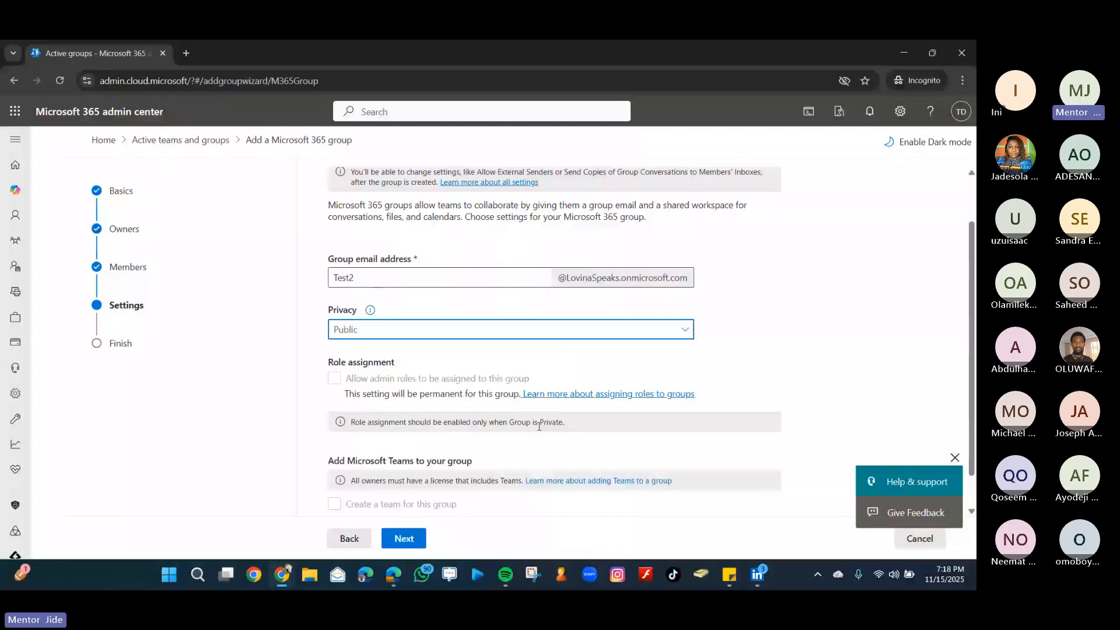
pyautogui.scroll(-1, 427, 431)
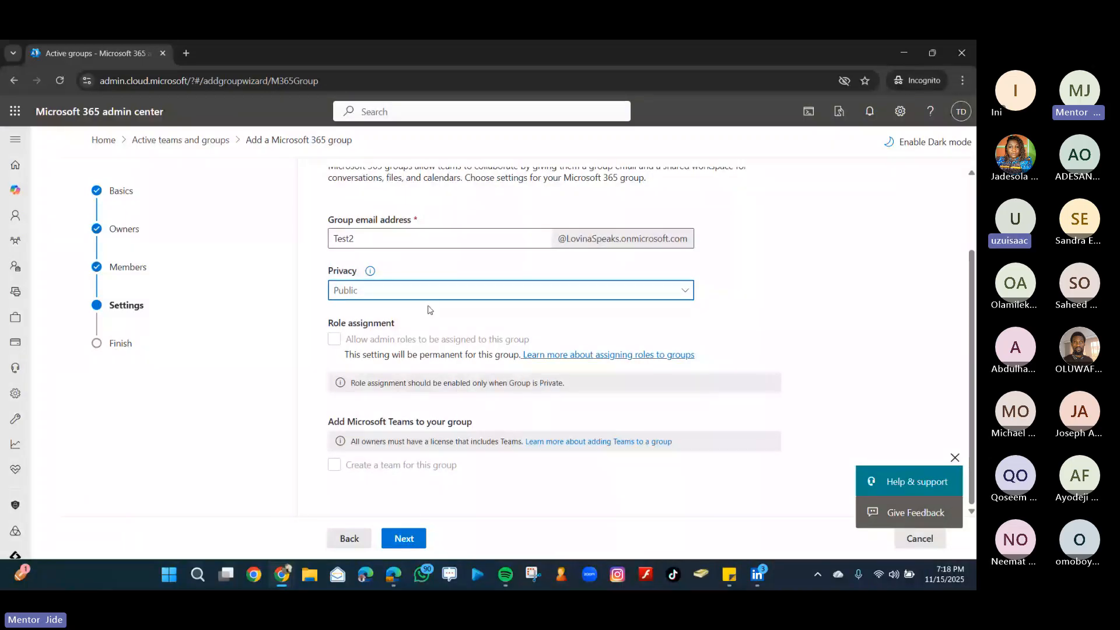
pyautogui.click(432, 296)
pyautogui.click(430, 341)
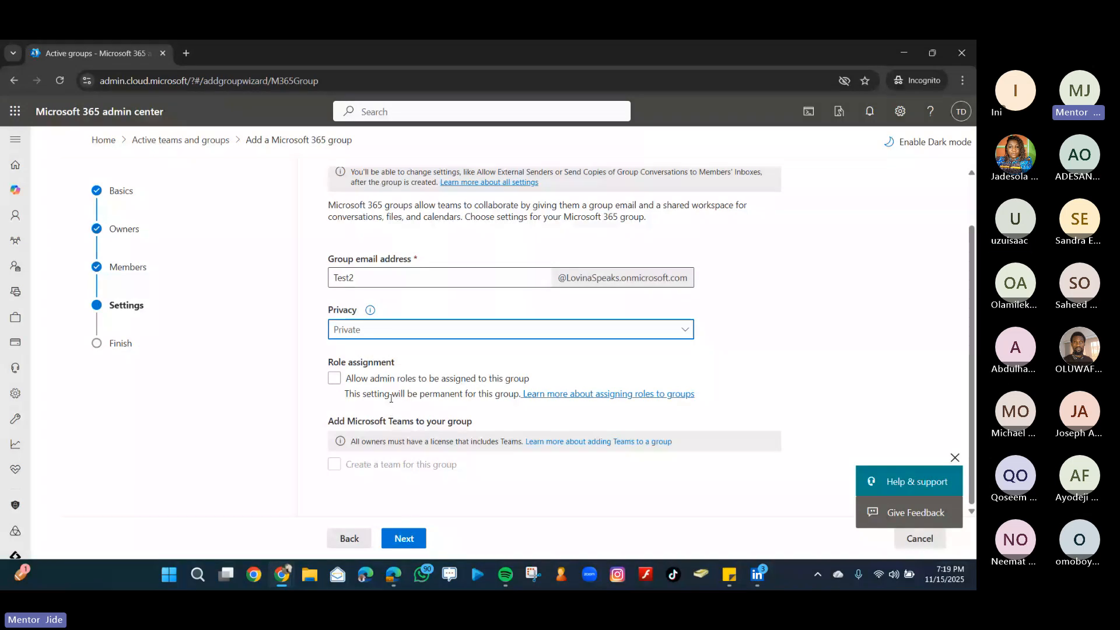
pyautogui.click(406, 348)
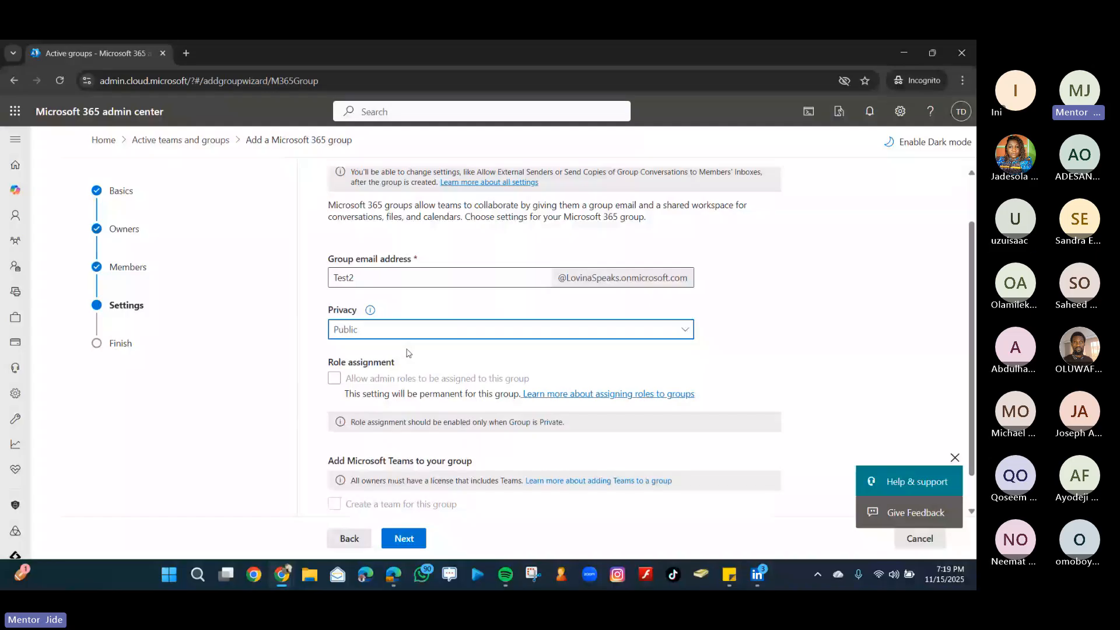
pyautogui.scroll(-1, 428, 437)
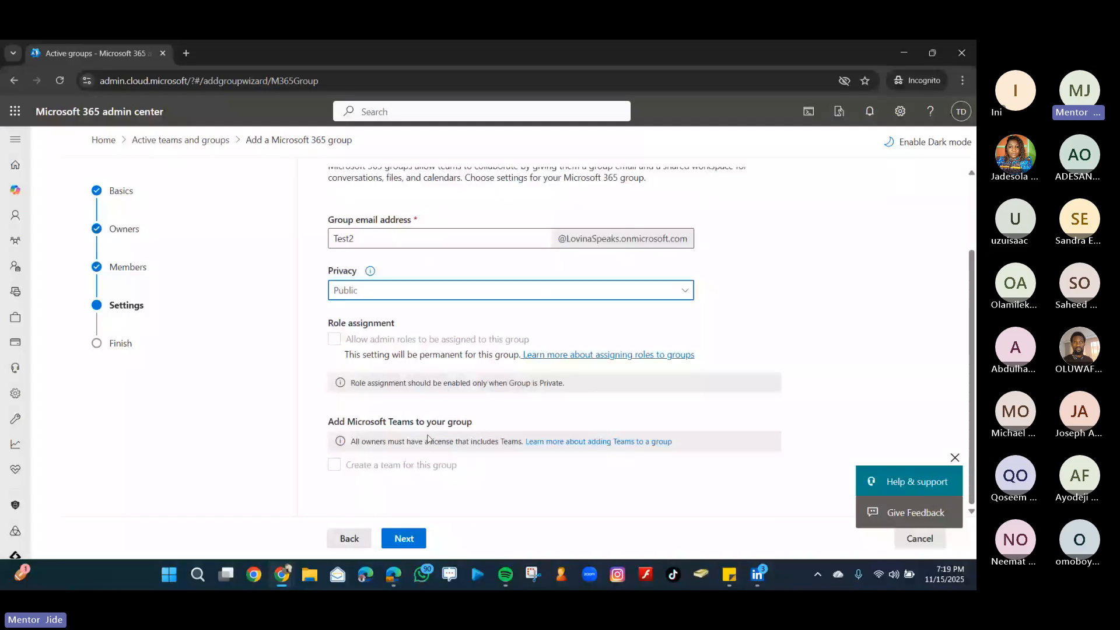
pyautogui.click(415, 541)
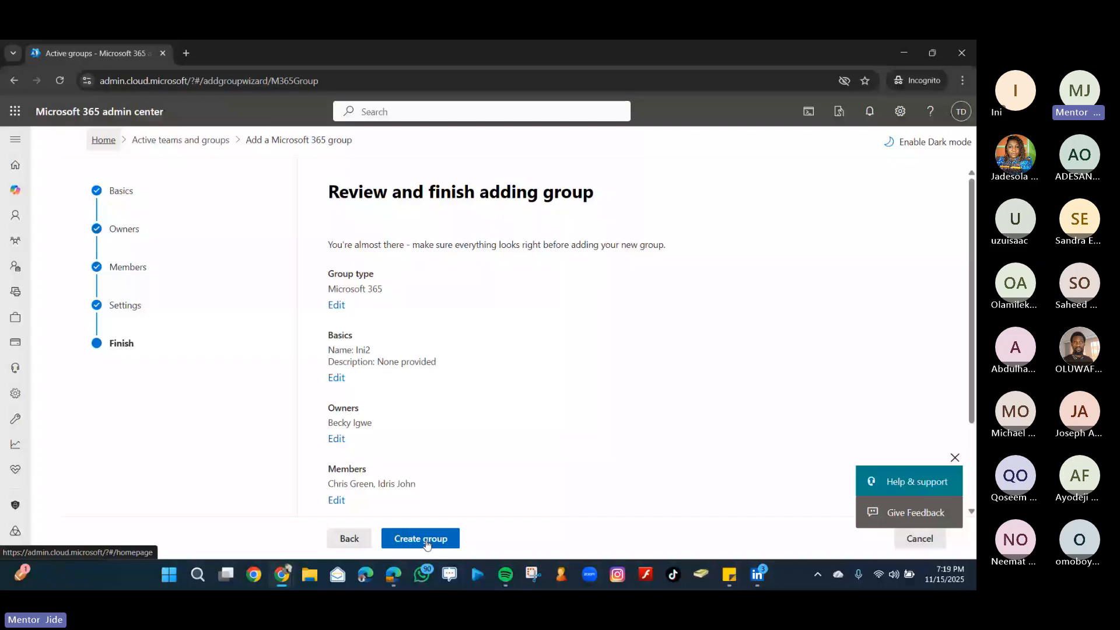
# Create the Ini2 group and close its confirmation to return to Active teams and groups
pyautogui.click(426, 539)
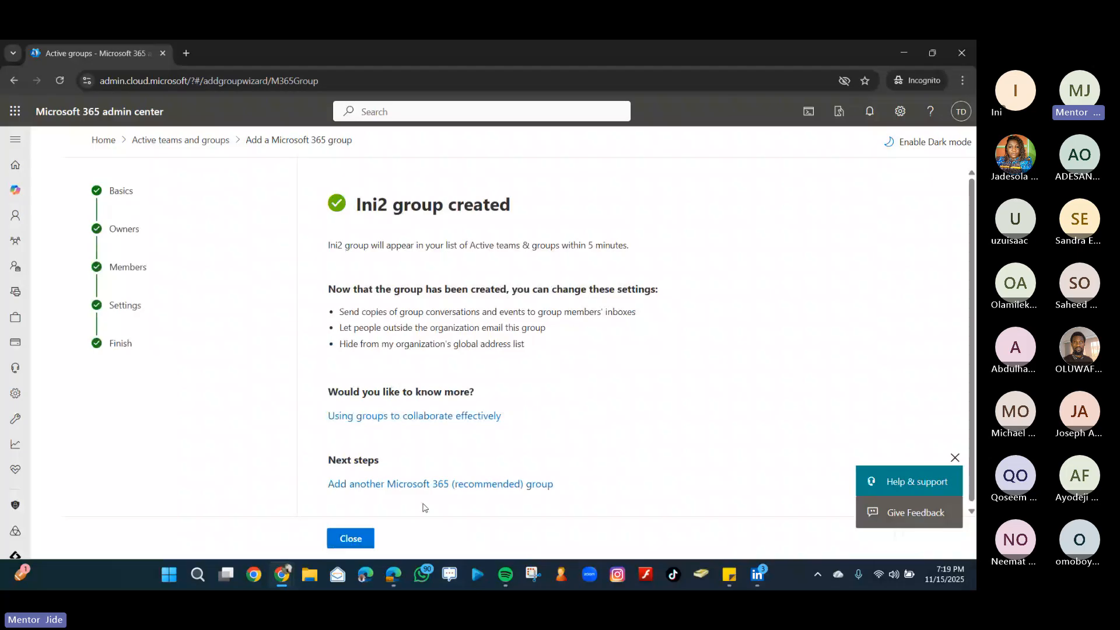
pyautogui.scroll(-1, 425, 469)
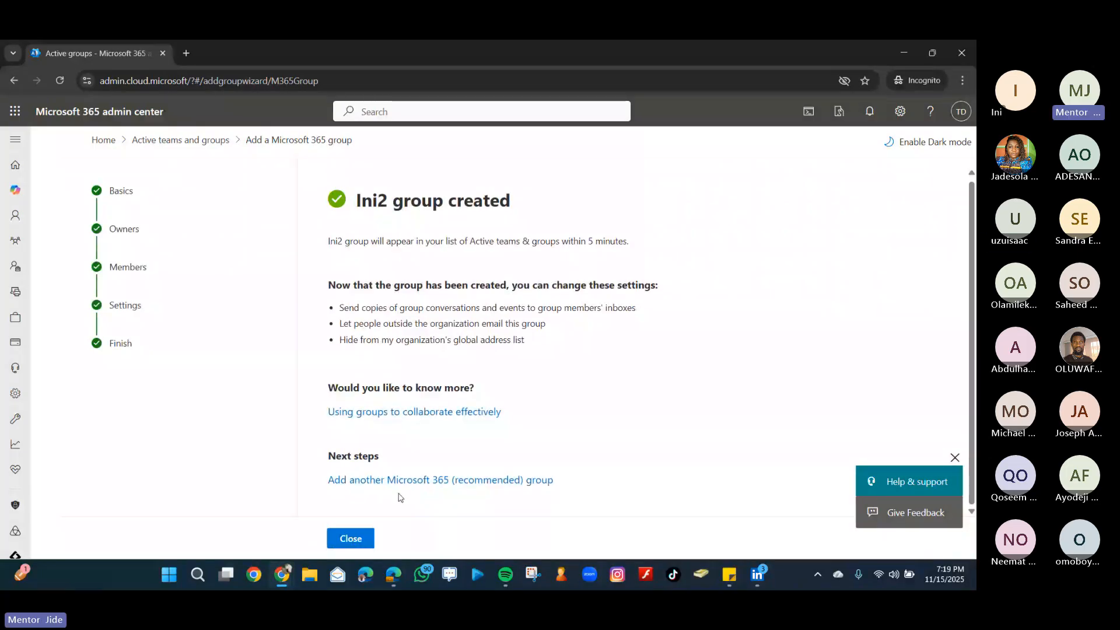
pyautogui.click(350, 537)
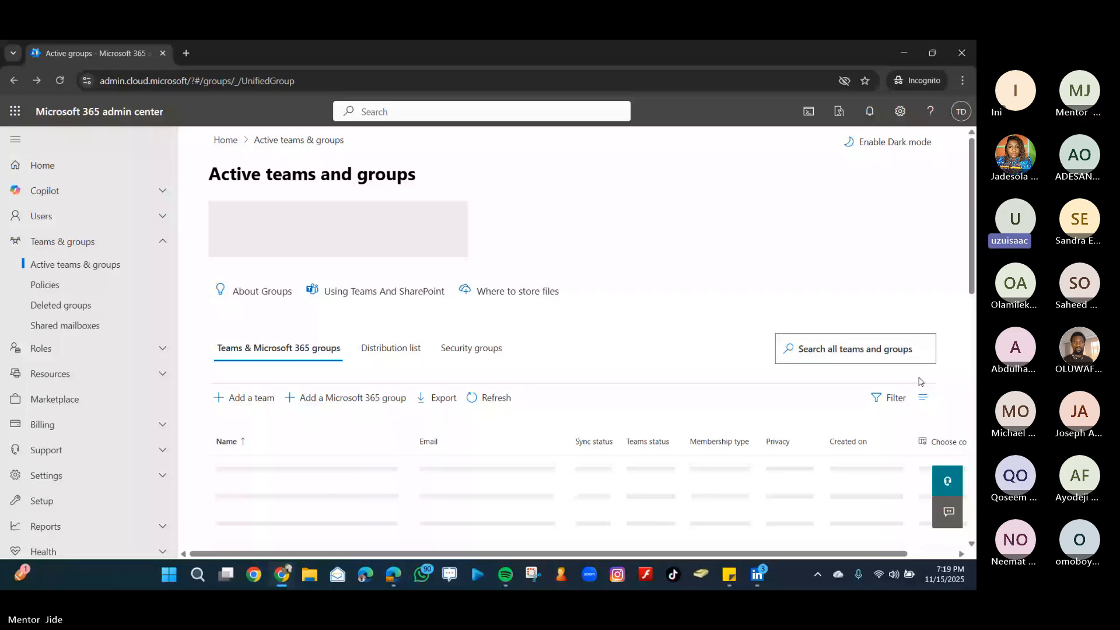
# Open the Ini2 group's details panel after briefly checking its More actions menu
pyautogui.scroll(-2, 581, 421)
pyautogui.scroll(-1, 581, 421)
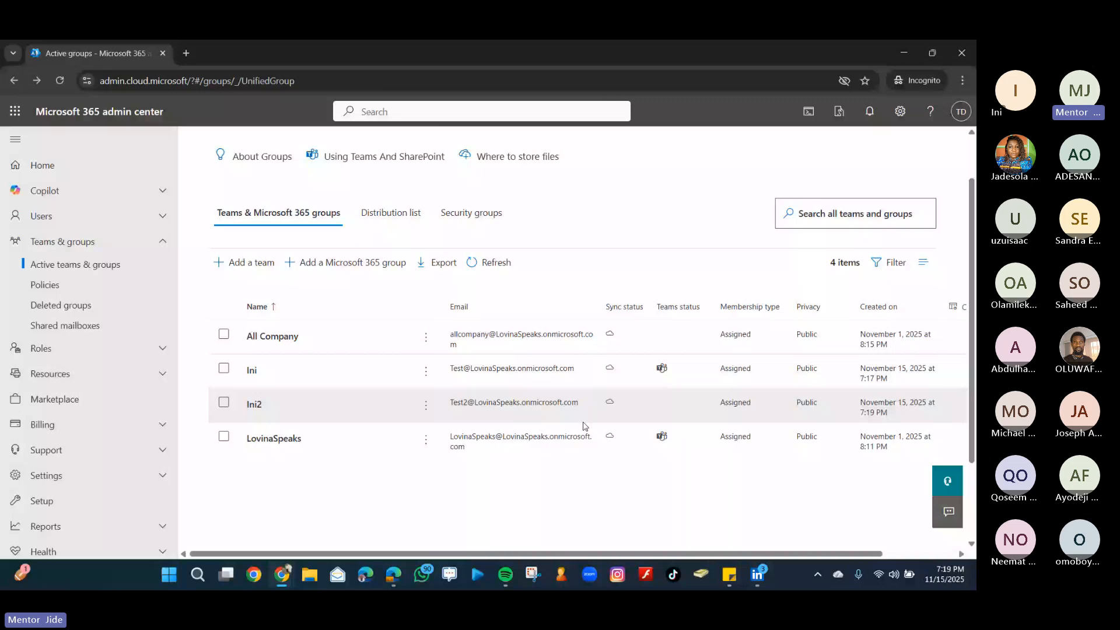
pyautogui.click(426, 407)
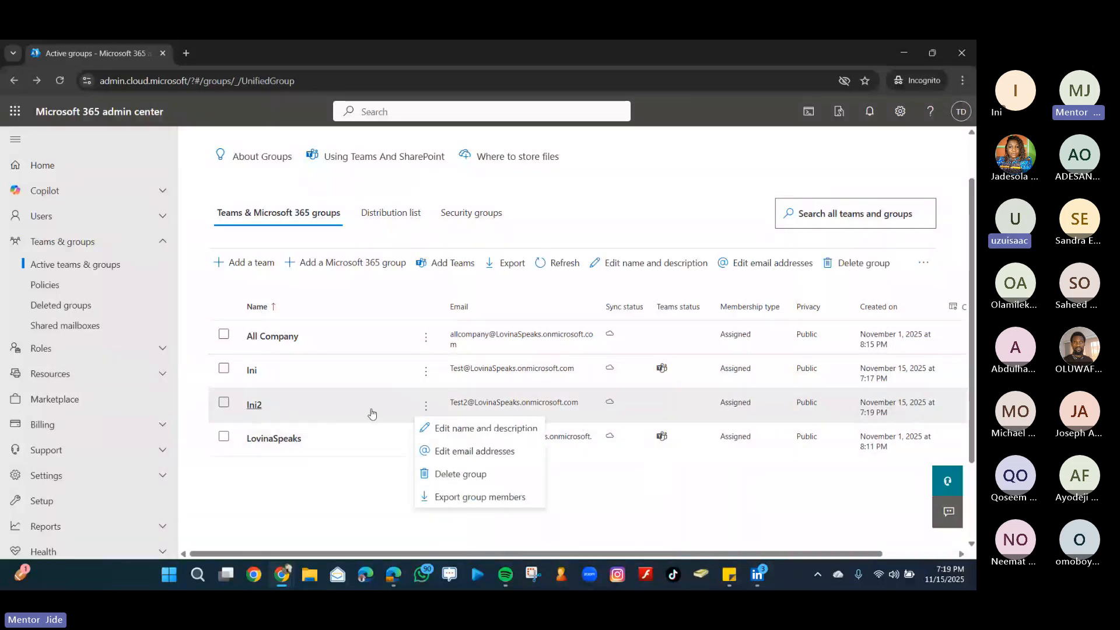
pyautogui.click(325, 494)
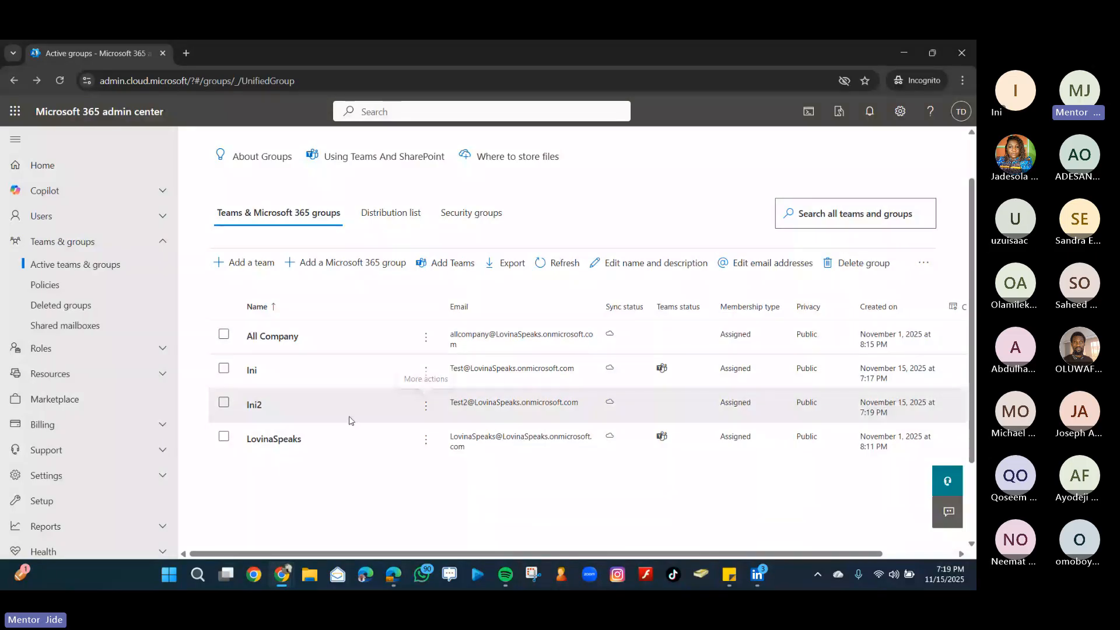
pyautogui.scroll(1, 327, 373)
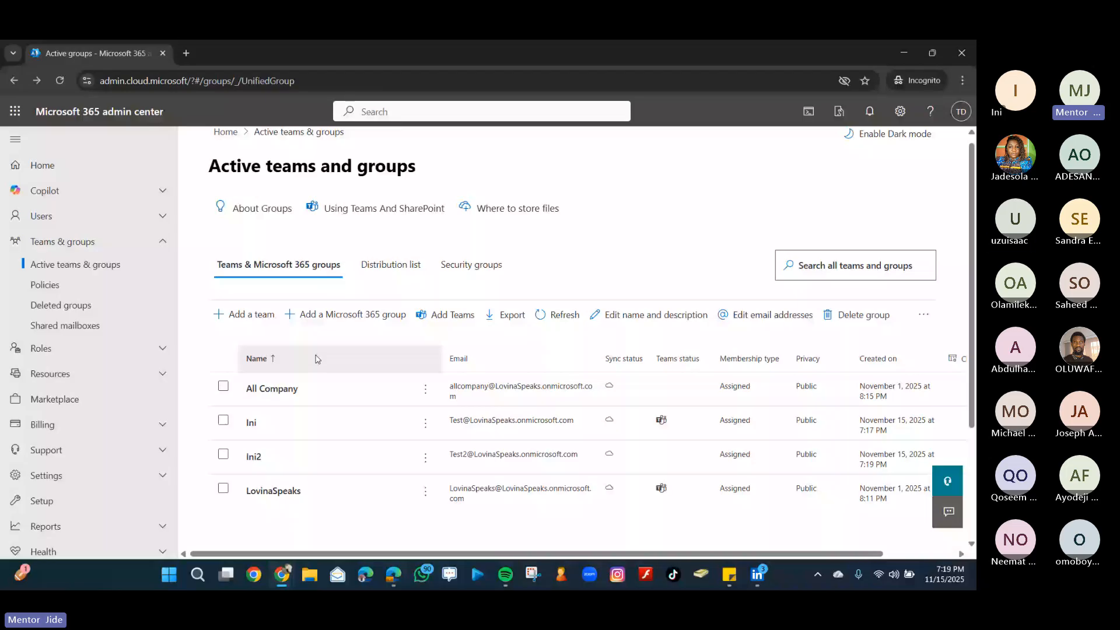
pyautogui.click(255, 456)
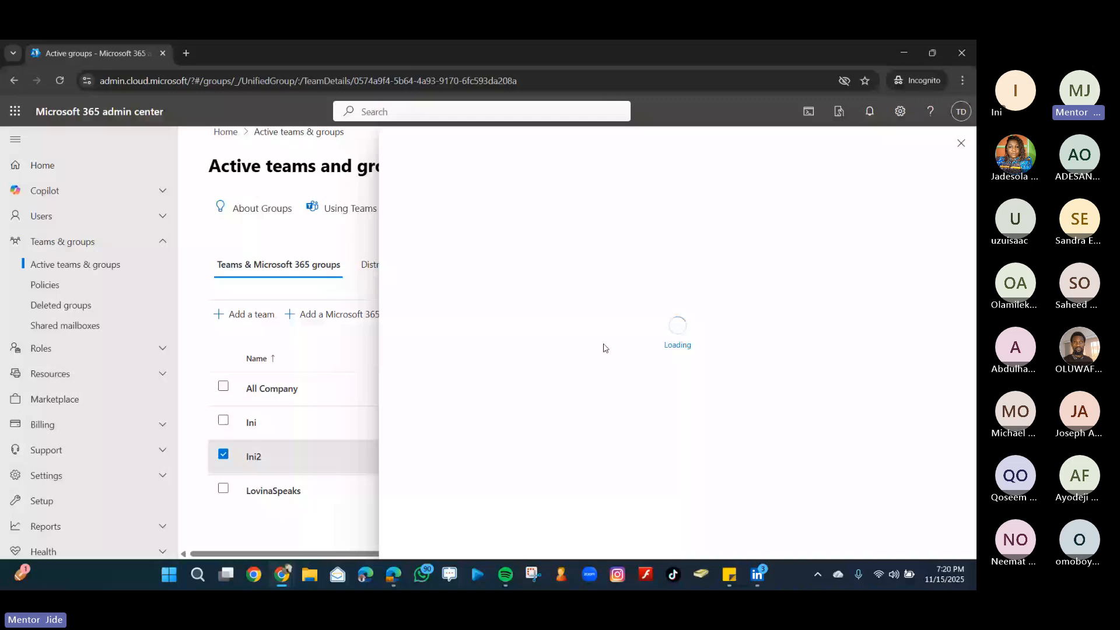
# Toggle Ini2's email settings on and off, leaving all unchecked, and close without saving
pyautogui.click(521, 278)
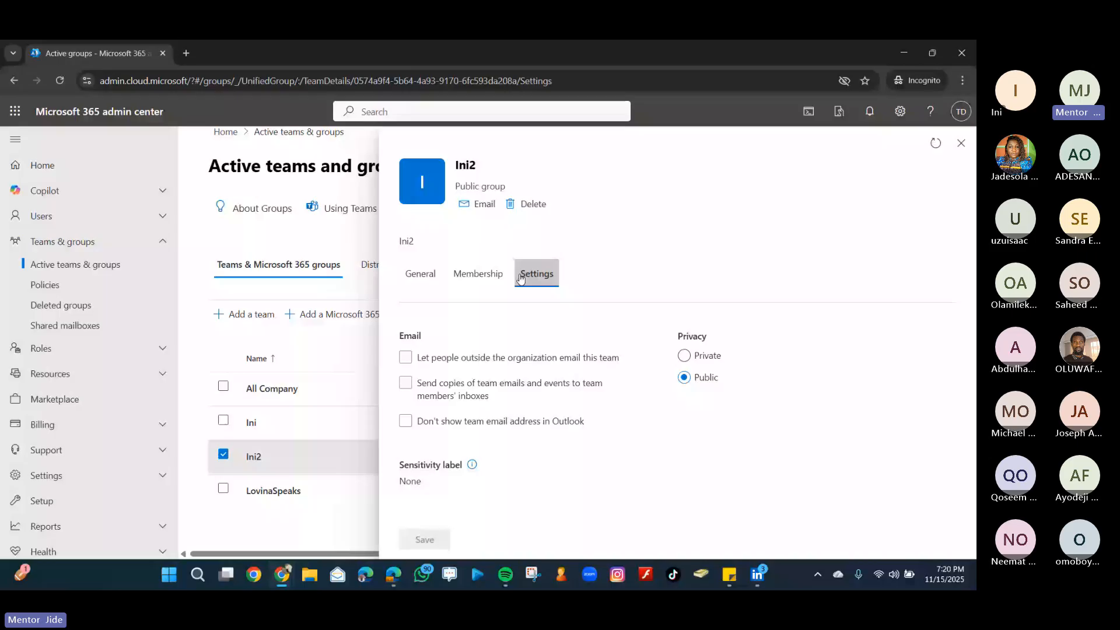
pyautogui.click(406, 383)
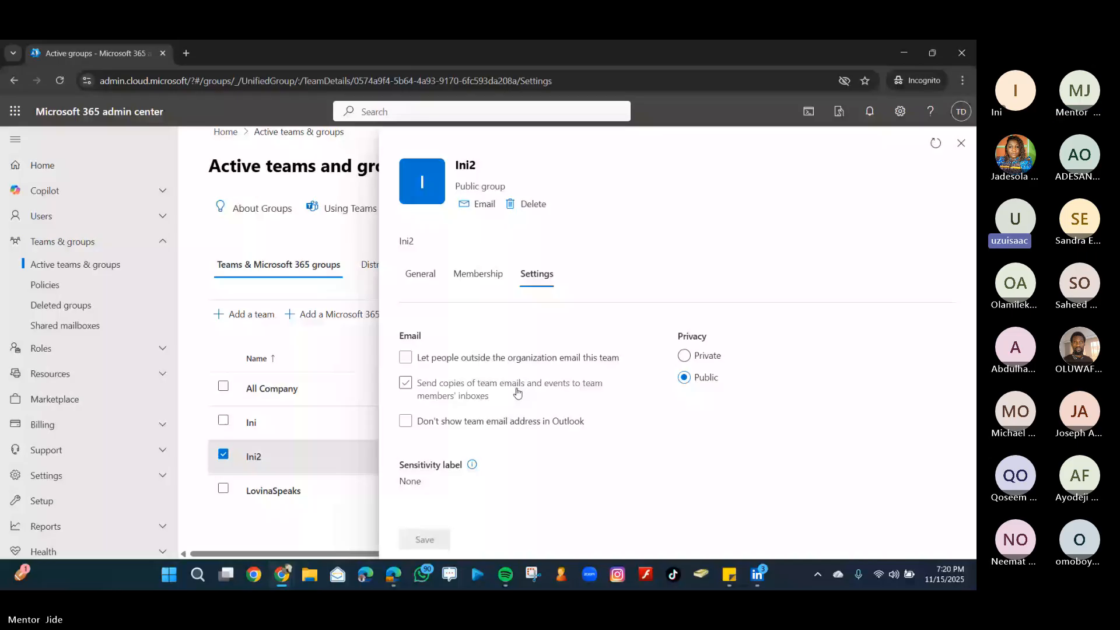
pyautogui.click(475, 392)
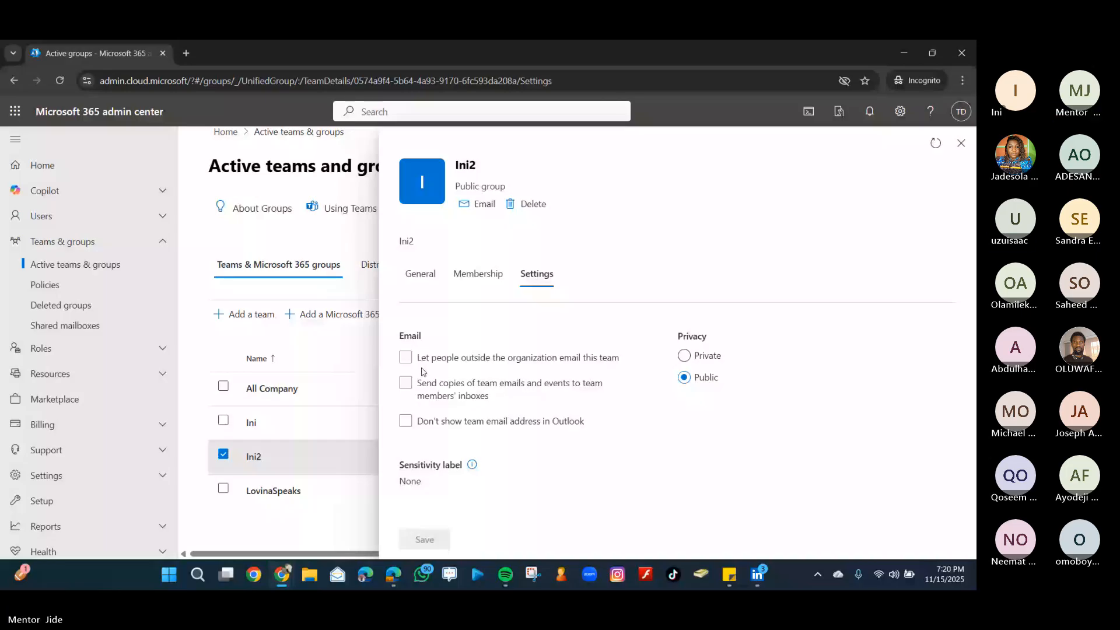
pyautogui.click(428, 358)
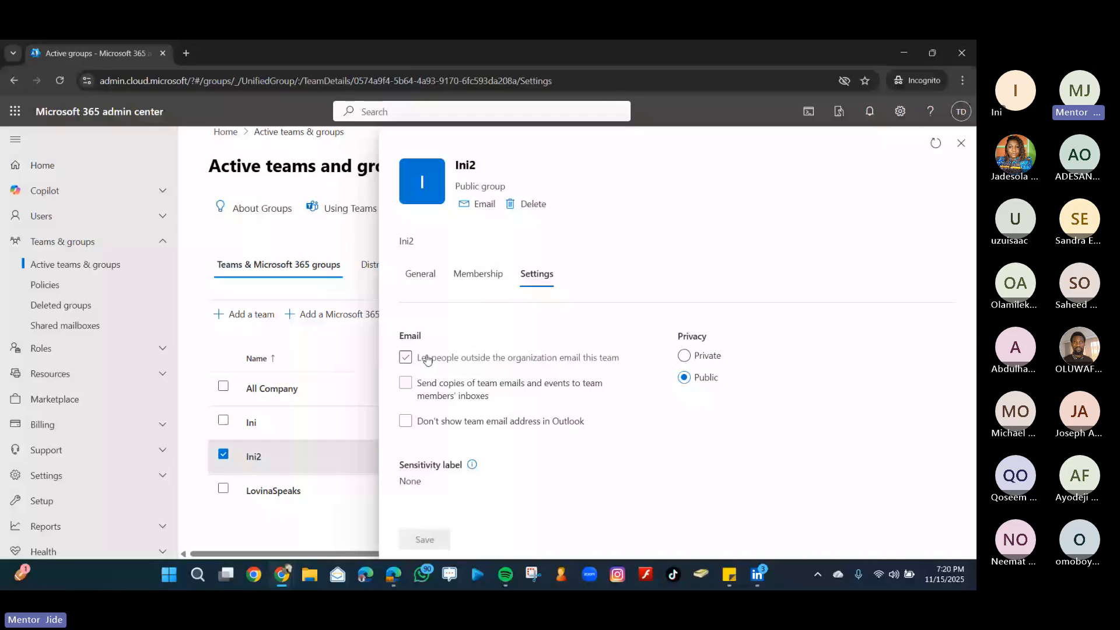
pyautogui.click(427, 359)
pyautogui.click(451, 358)
pyautogui.click(450, 362)
pyautogui.click(961, 144)
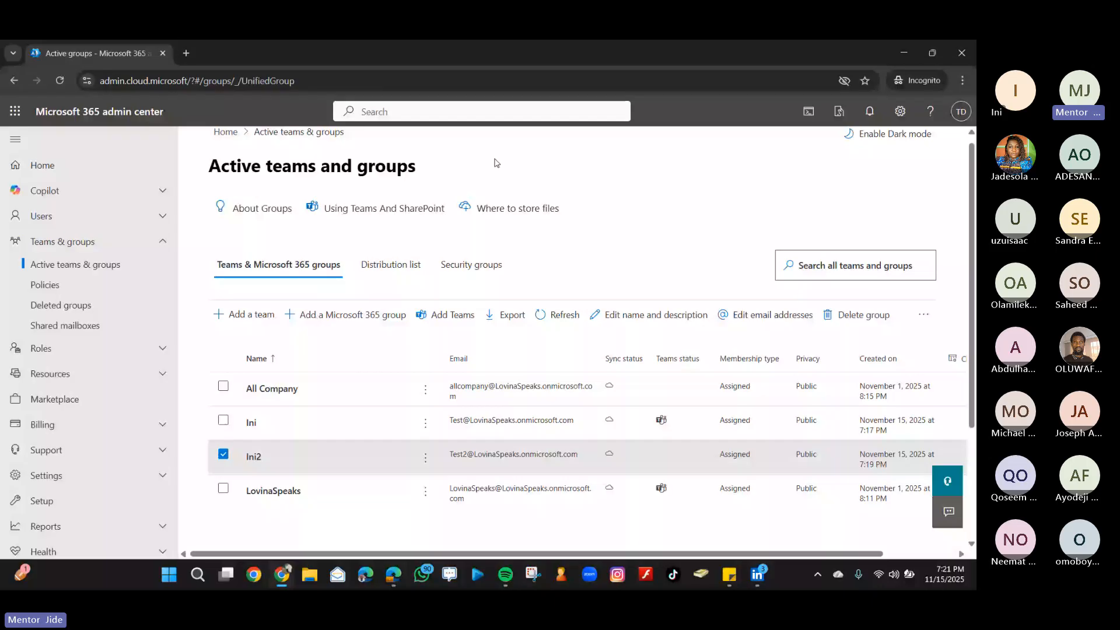
pyautogui.click(56, 301)
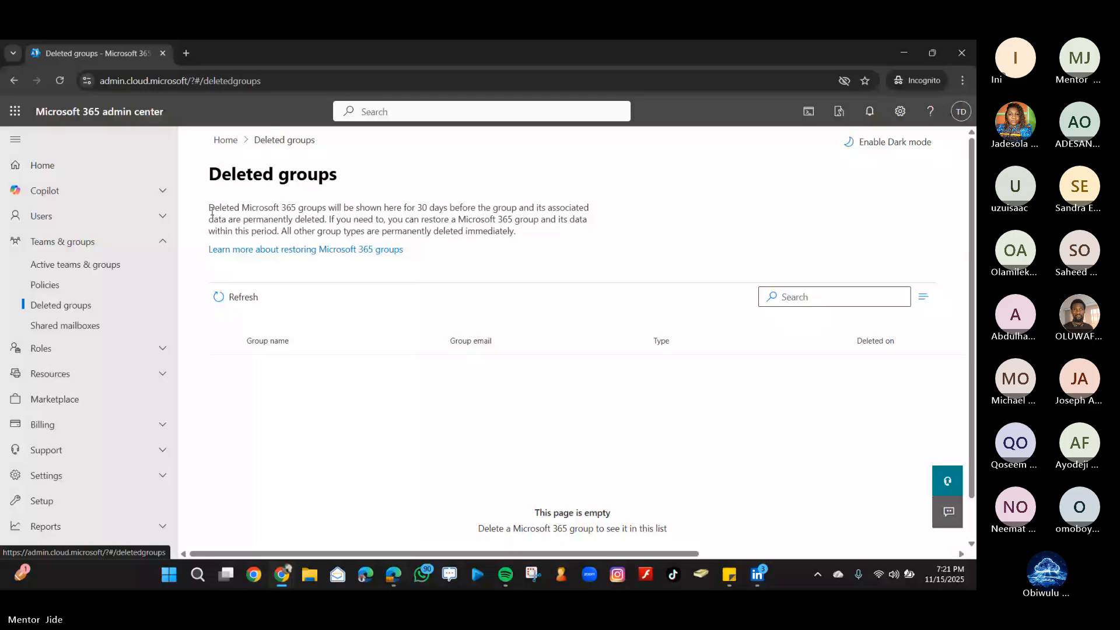
pyautogui.moveTo(210, 208); pyautogui.dragTo(328, 223)
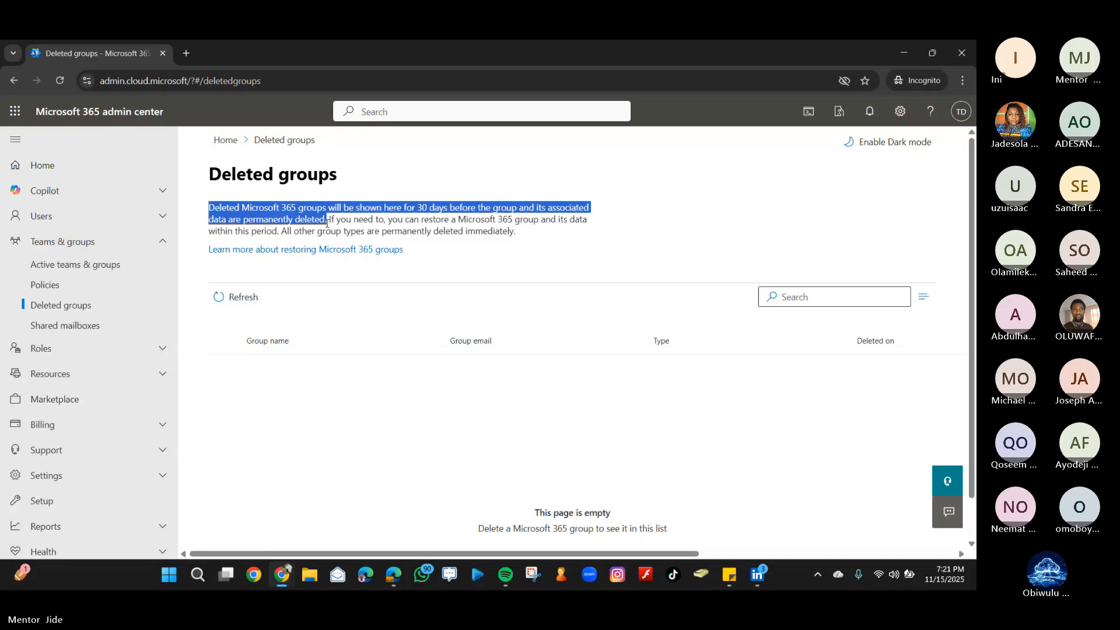
pyautogui.click(110, 264)
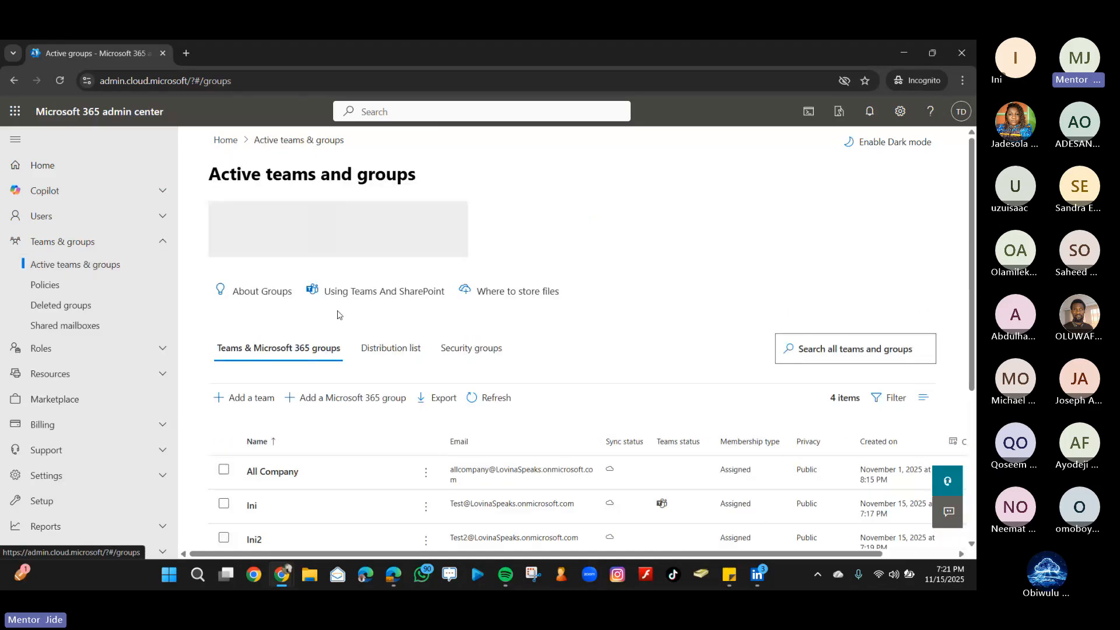
# Show the Resize and Sort options for the groups table's Name column
pyautogui.scroll(-2, 337, 315)
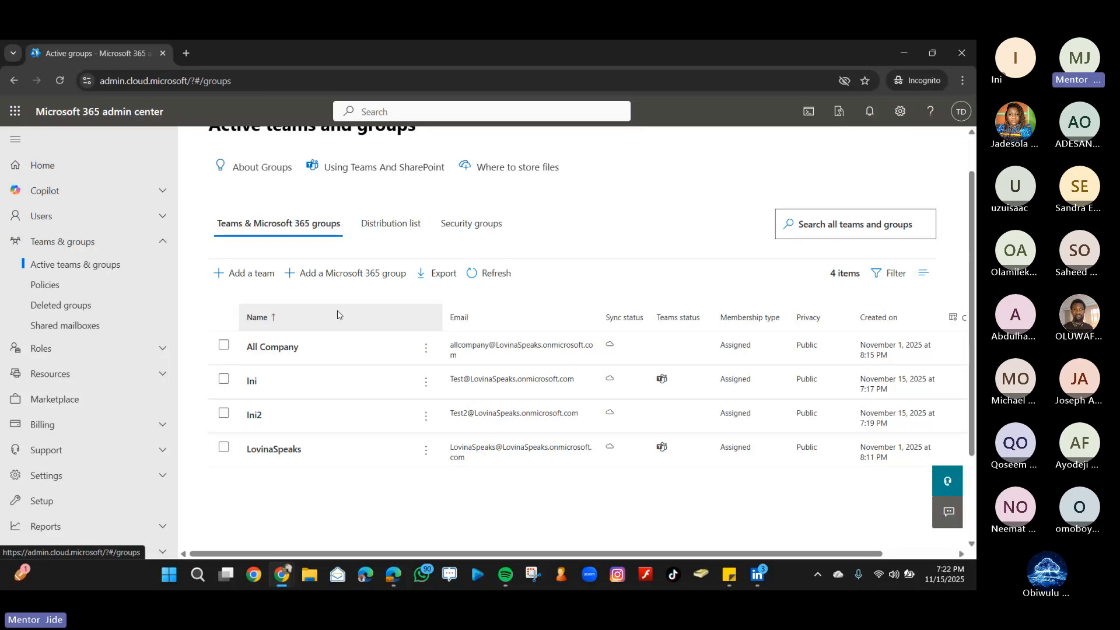
pyautogui.click(338, 315)
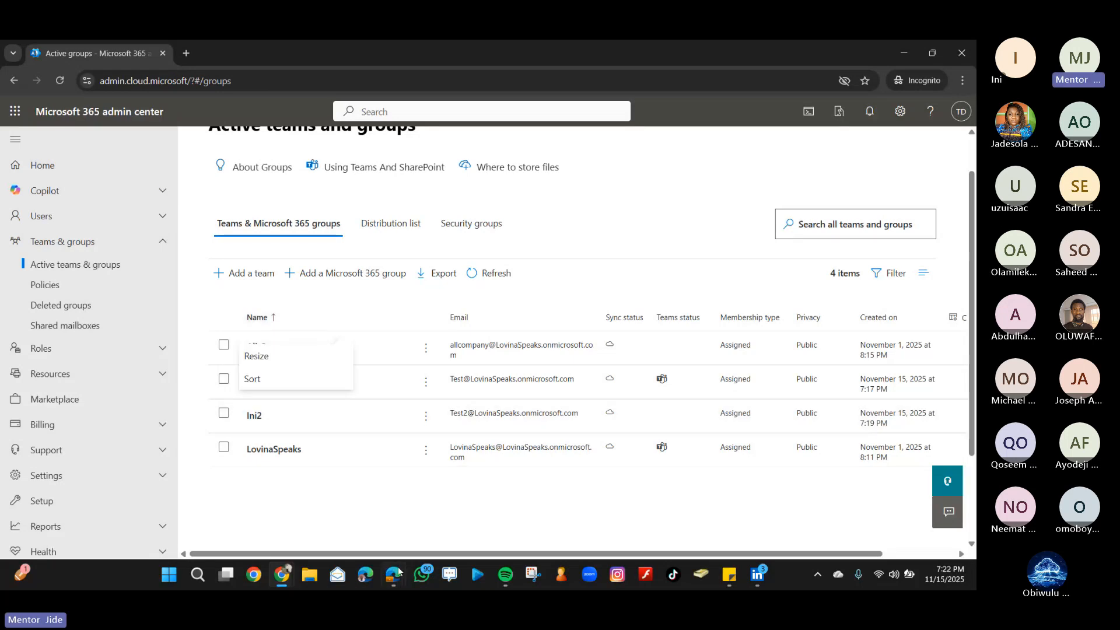
pyautogui.moveTo(395, 574)
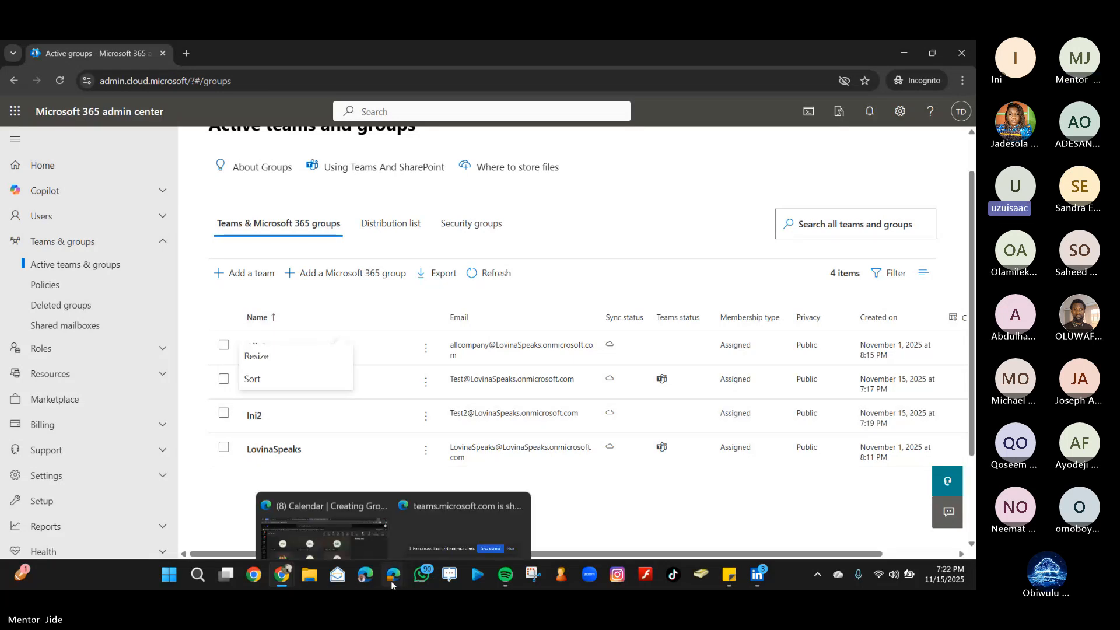
# Bring the Microsoft Teams meeting window to the front
pyautogui.click(345, 527)
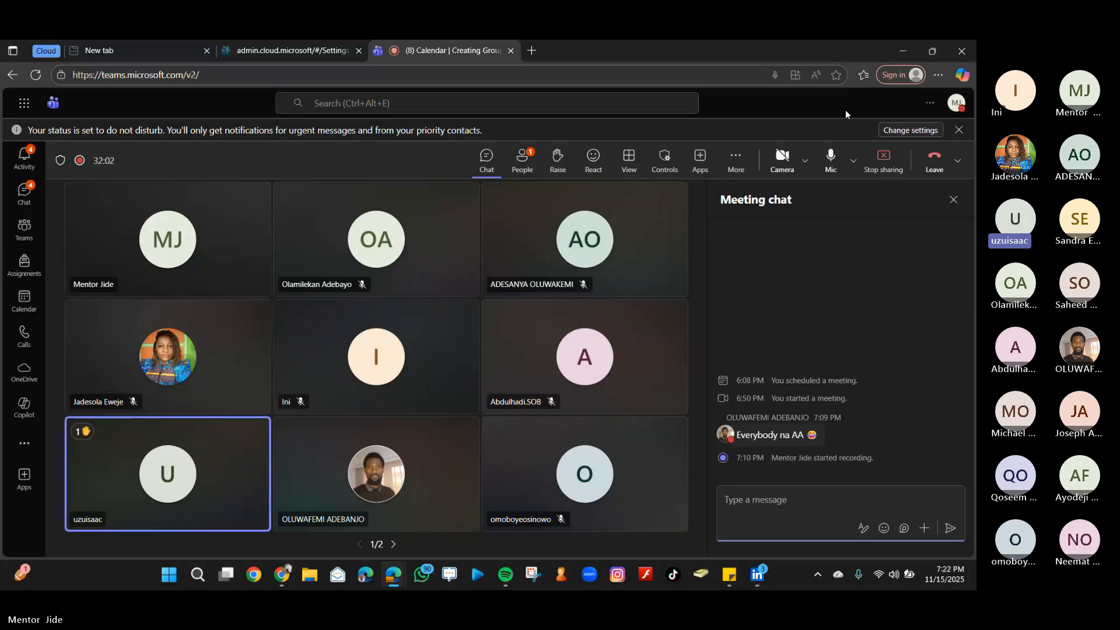
# Minimize the Teams meeting and dismiss the Name column options in the admin center
pyautogui.click(903, 51)
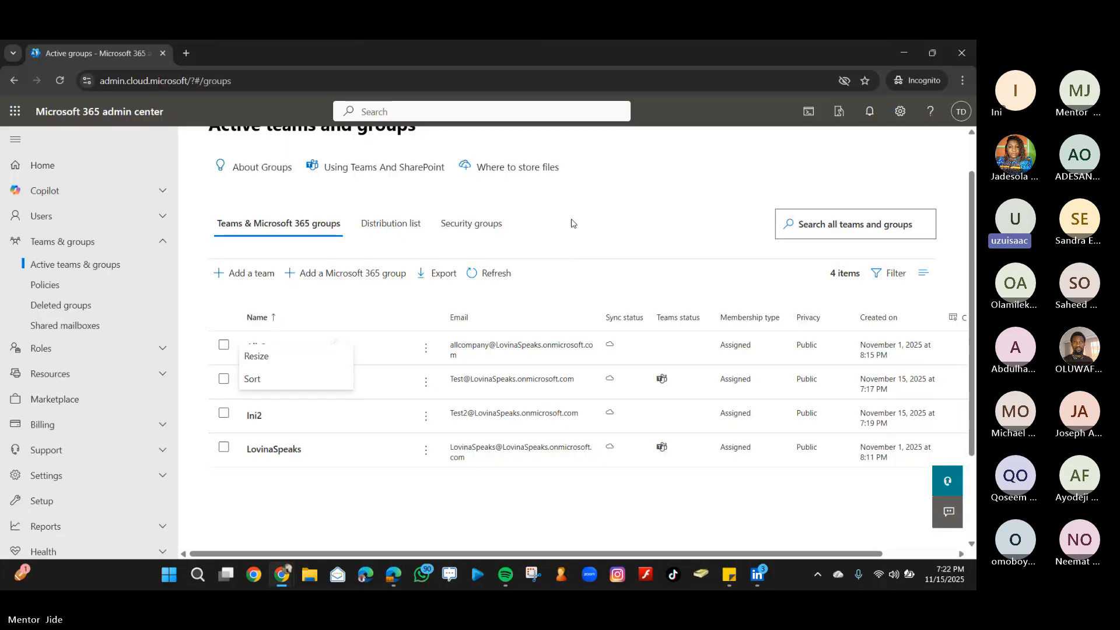
pyautogui.click(571, 223)
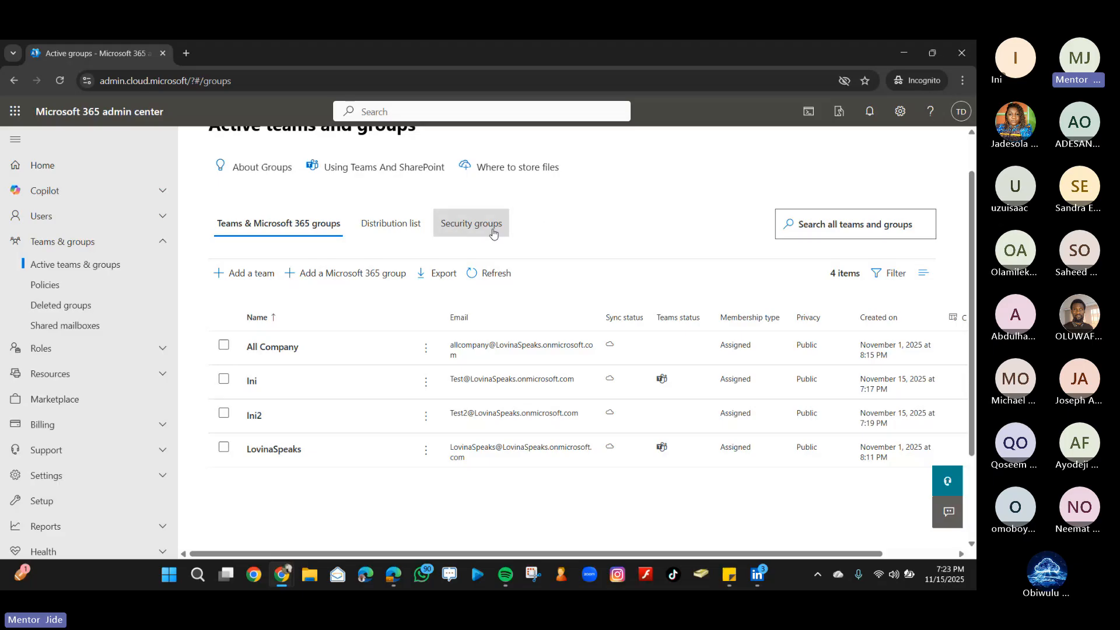
# Switch to the Distribution list tab and scroll its empty list
pyautogui.click(397, 217)
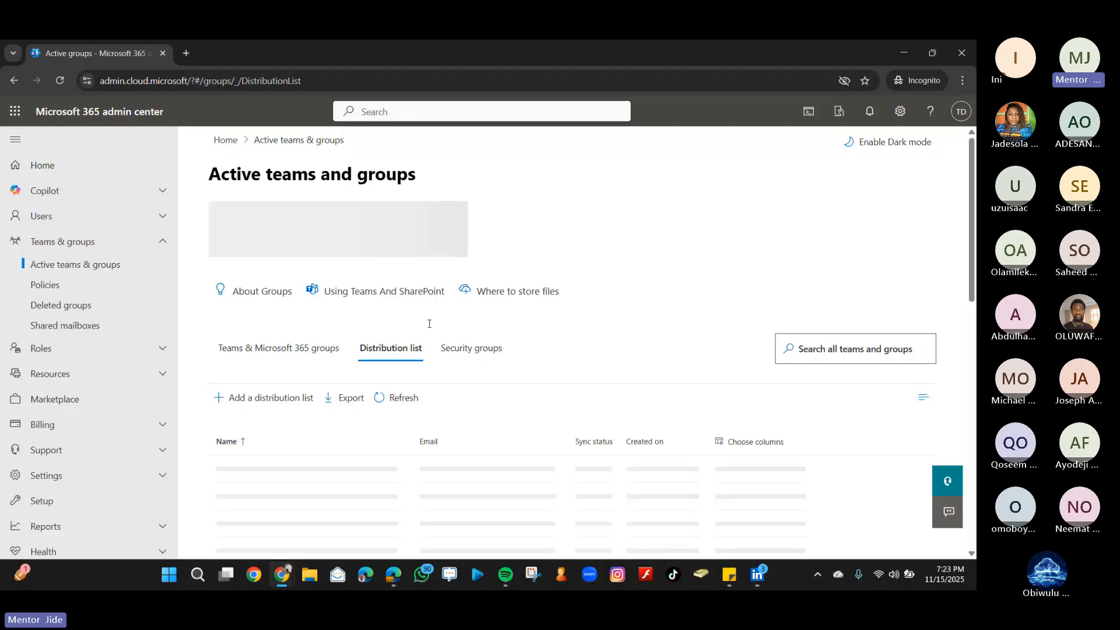
pyautogui.scroll(-2, 434, 333)
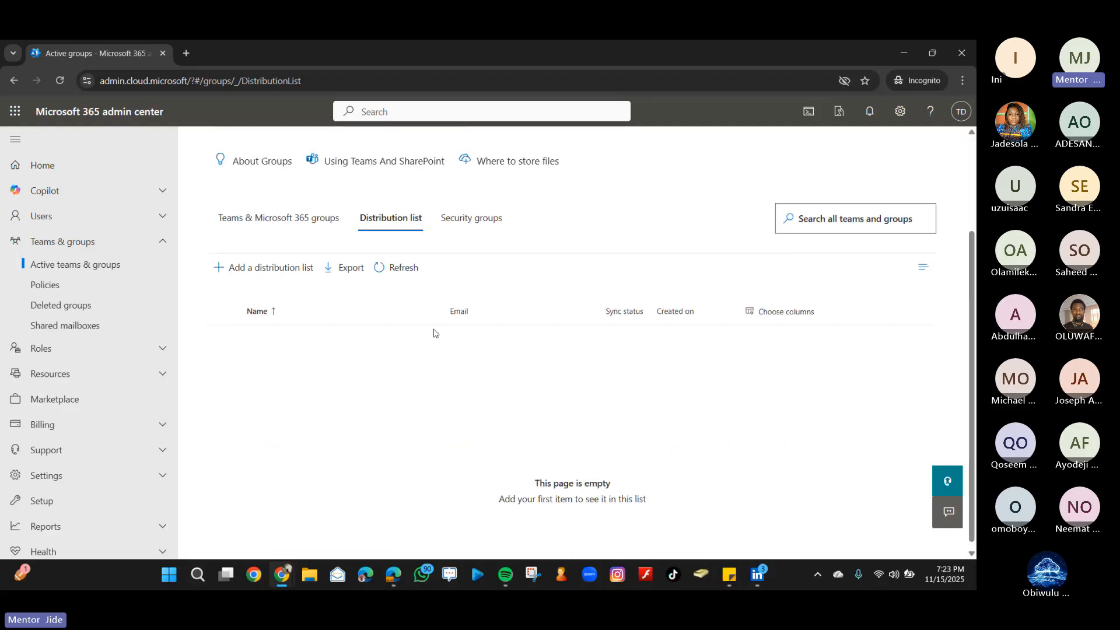
pyautogui.scroll(-1, 434, 333)
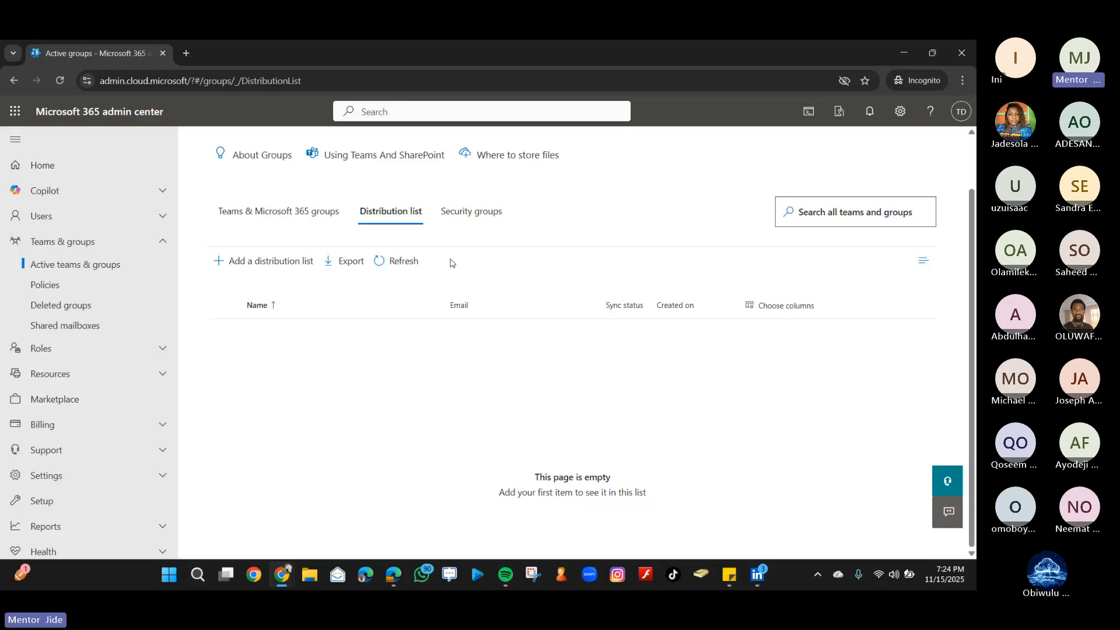
# Start a new distribution list named 'Diwur' and move past its description
pyautogui.click(266, 261)
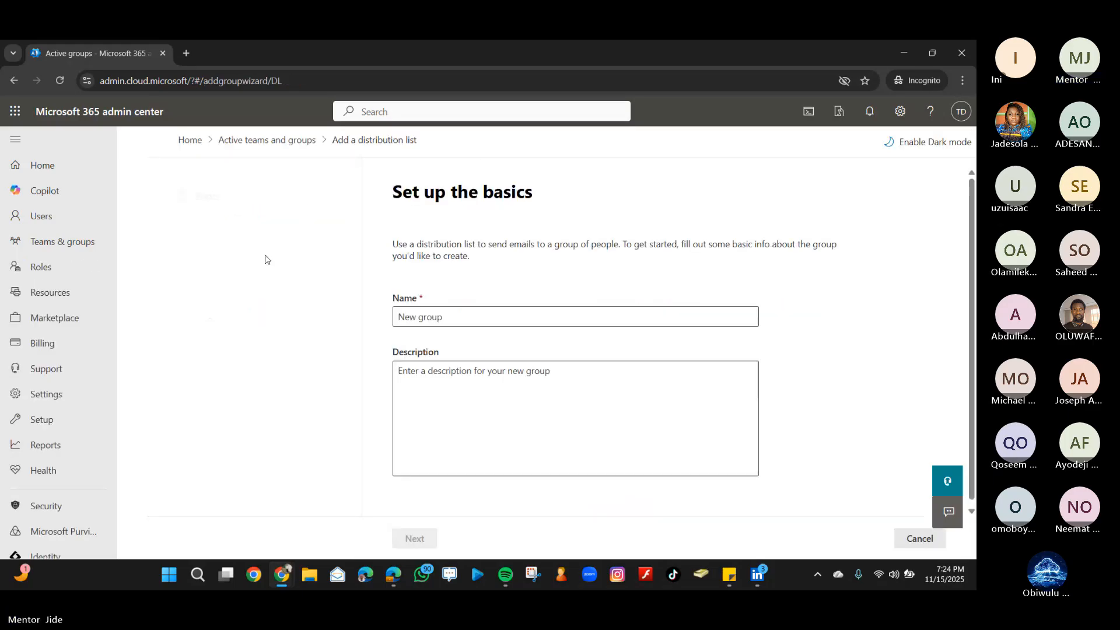
pyautogui.click(370, 322)
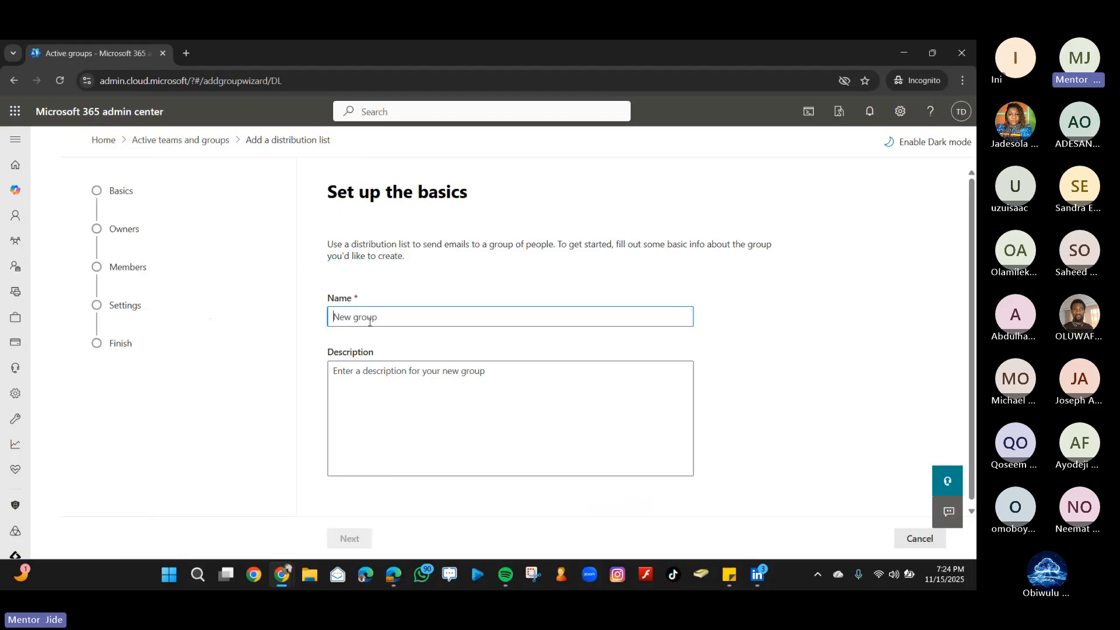
pyautogui.write('Diwura')
pyautogui.click(385, 431)
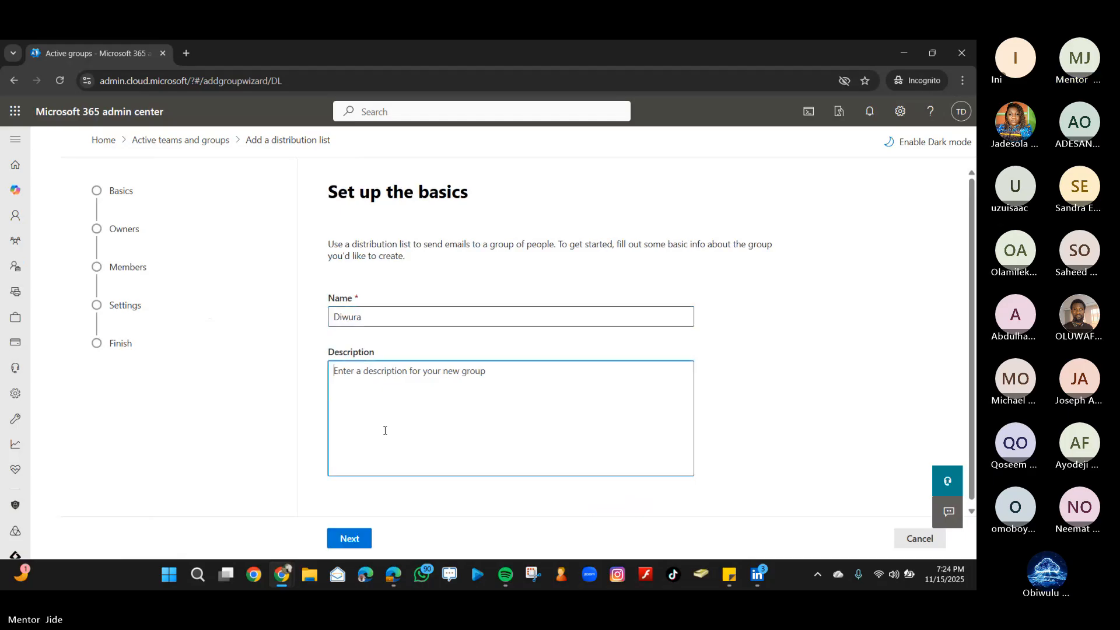
pyautogui.click(362, 536)
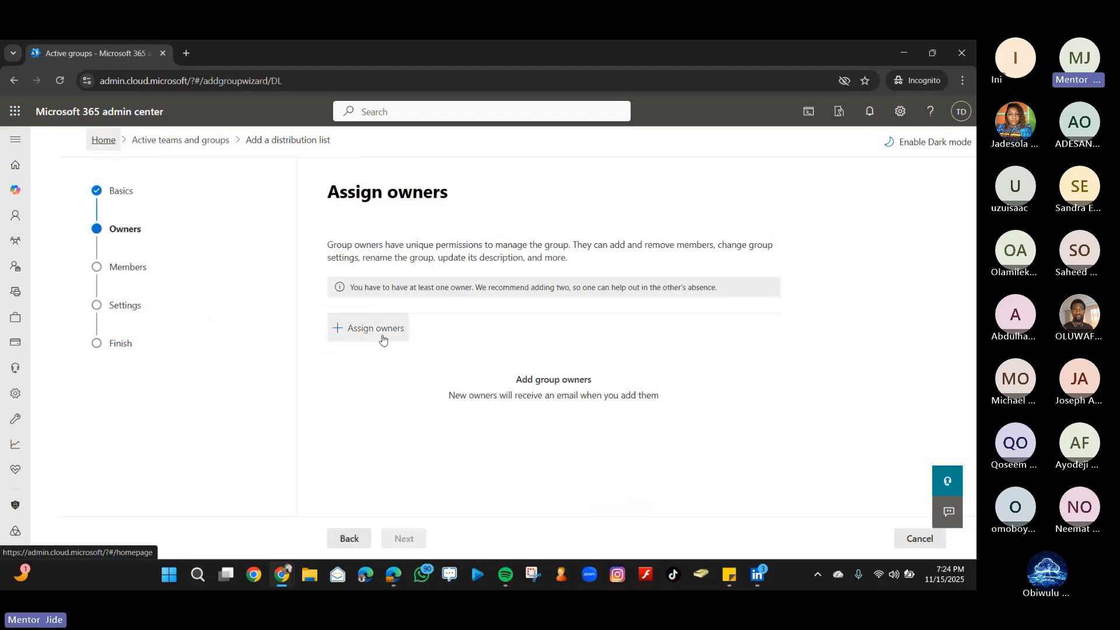
# Assign the second user as the distribution list's owner
pyautogui.click(379, 330)
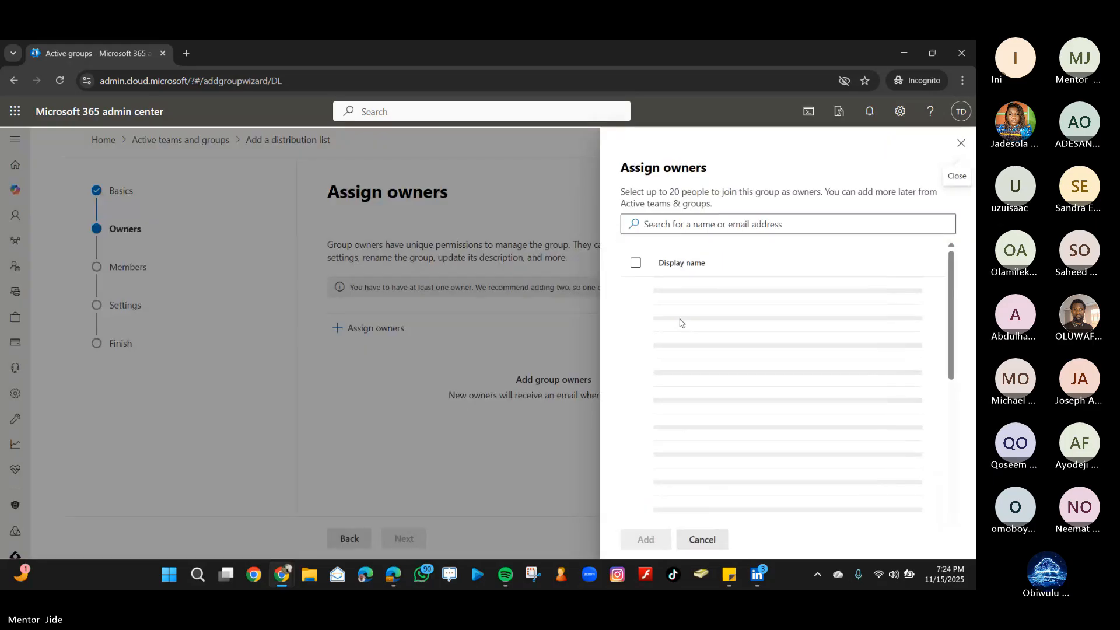
pyautogui.click(635, 350)
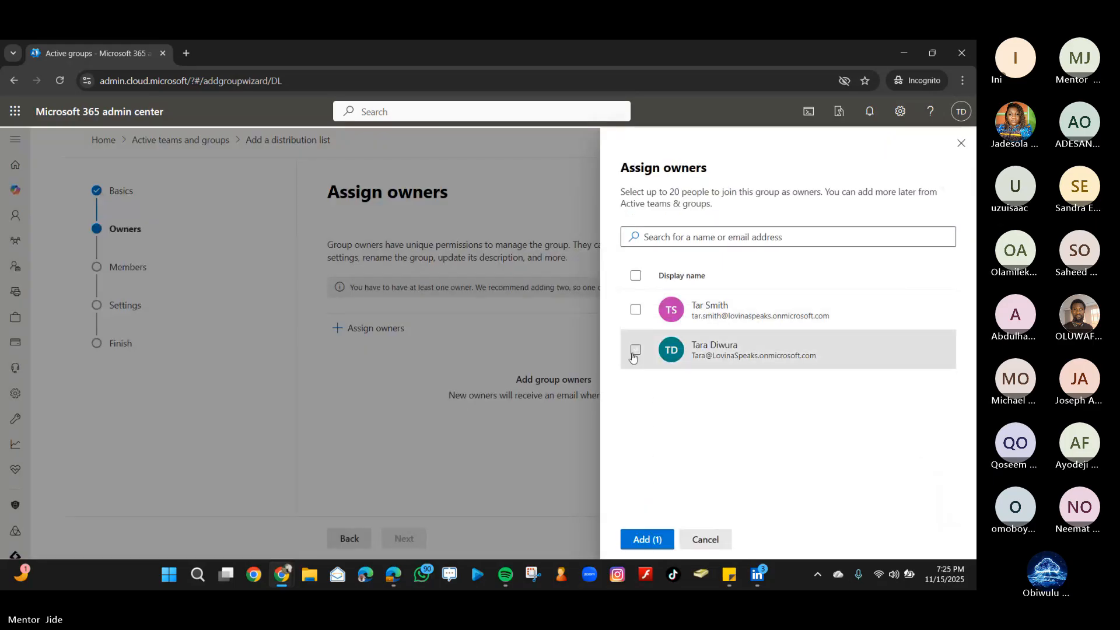
pyautogui.click(647, 539)
# Add the first, second and last users as members of the Diwur distribution list
pyautogui.click(403, 537)
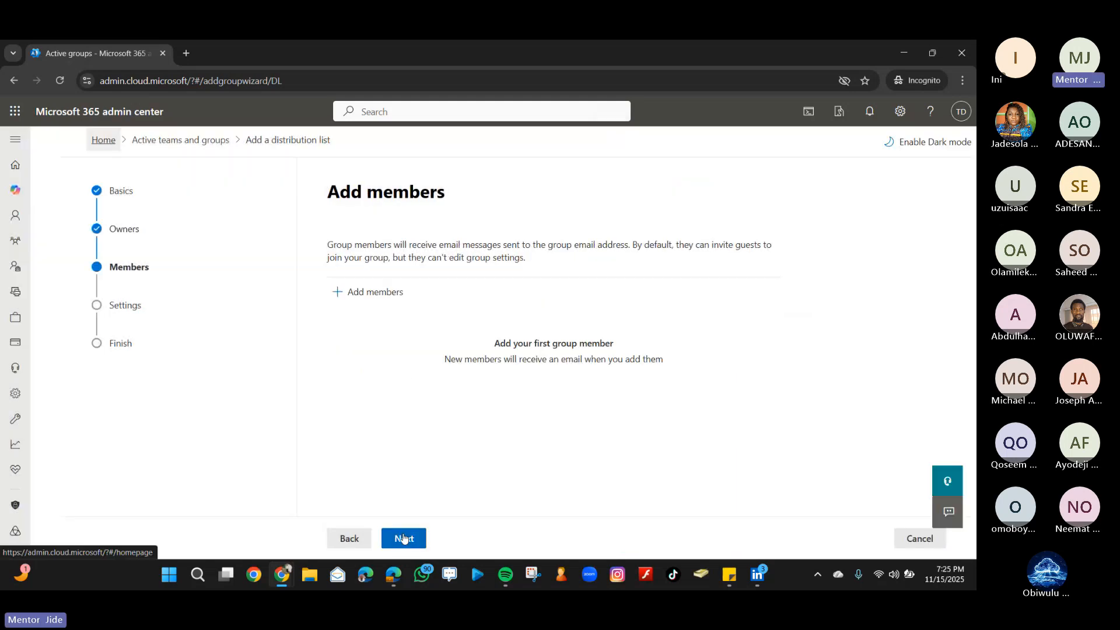
pyautogui.click(378, 297)
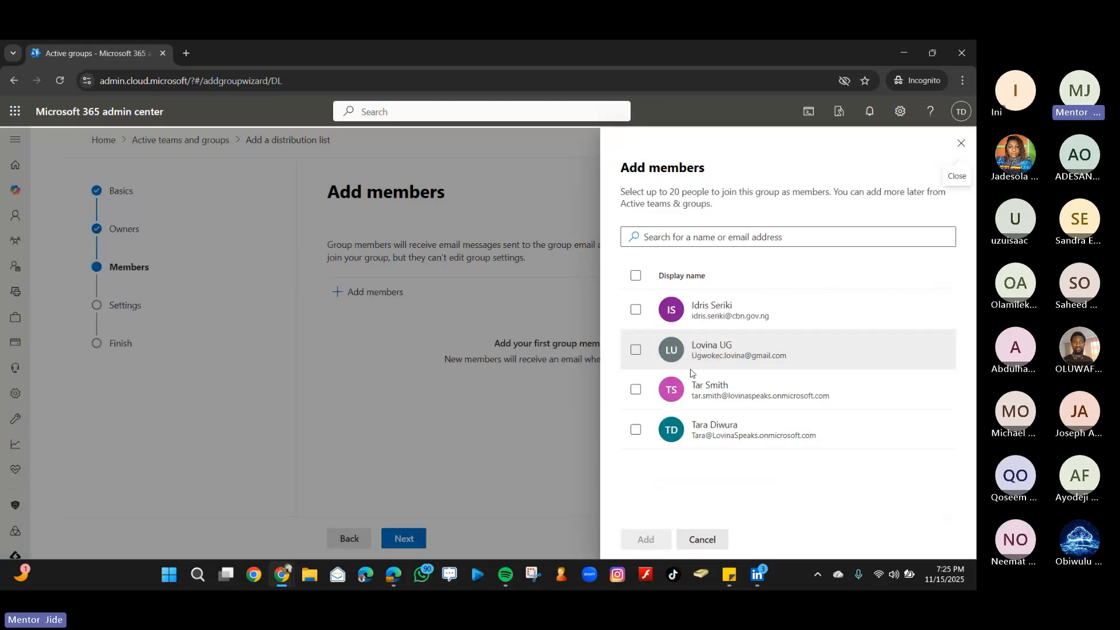
pyautogui.click(635, 311)
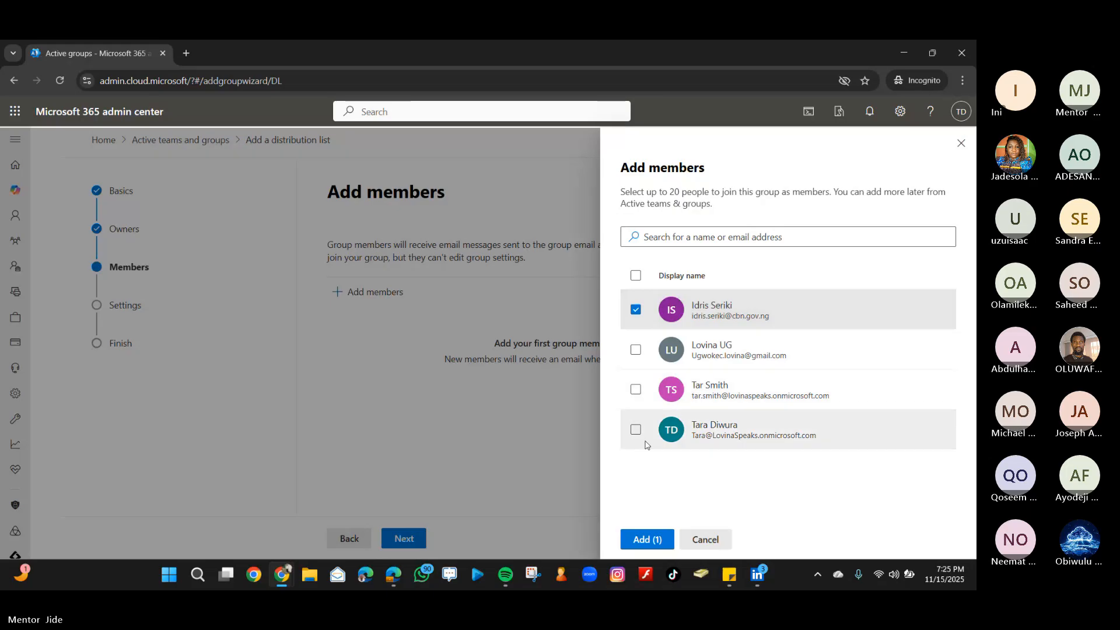
pyautogui.click(635, 350)
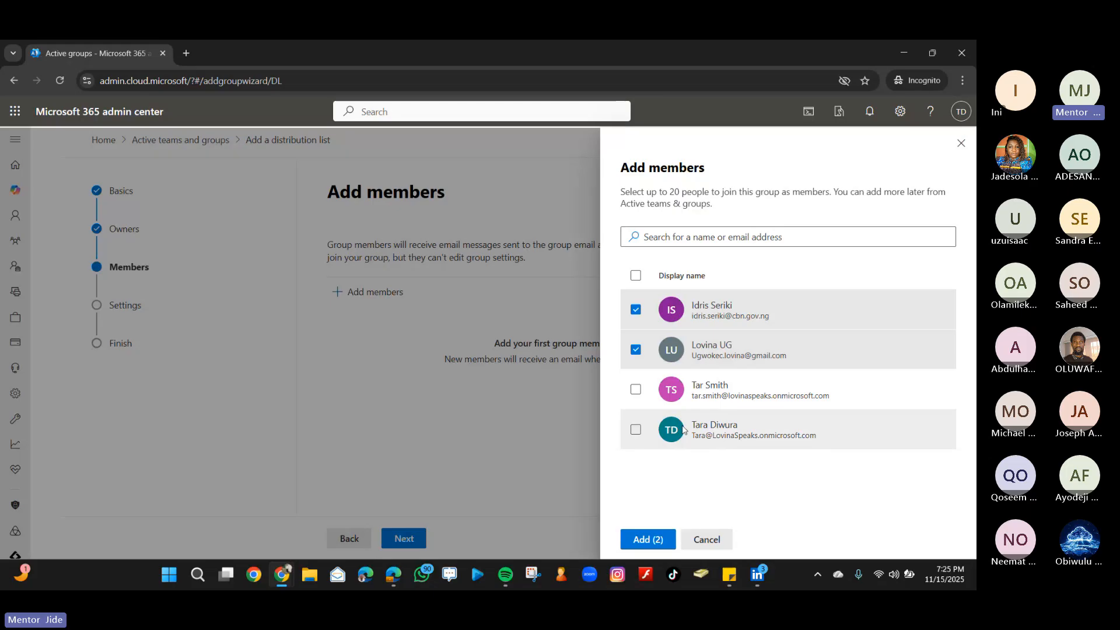
pyautogui.click(634, 433)
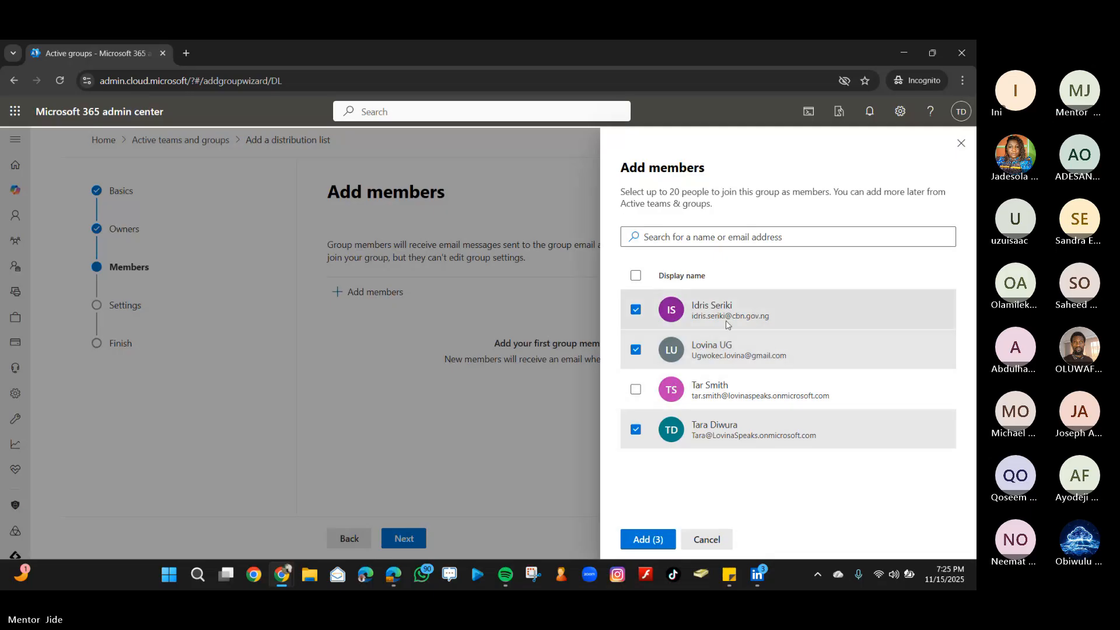
pyautogui.click(663, 541)
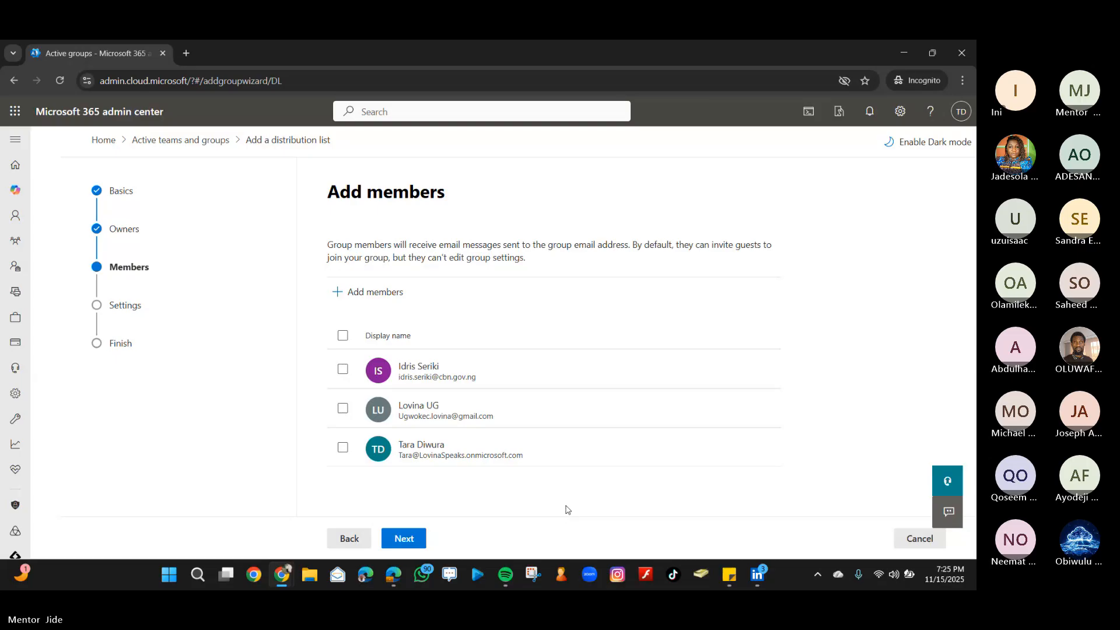
pyautogui.click(419, 542)
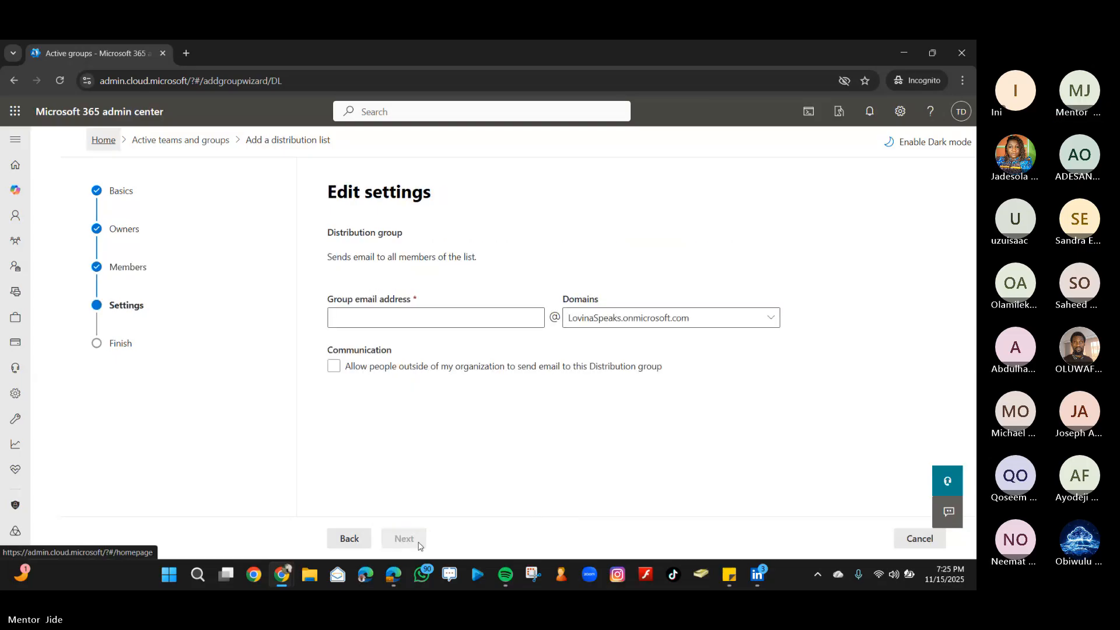
# Enter an initial group email address and leave outside senders disallowed
pyautogui.click(420, 318)
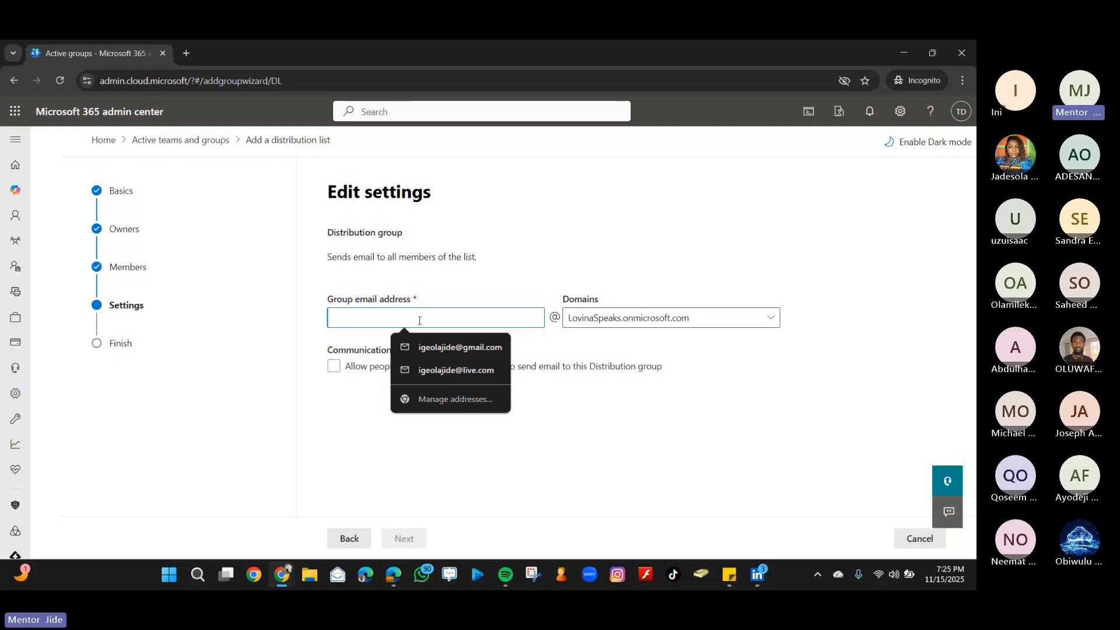
pyautogui.write('KemiK')
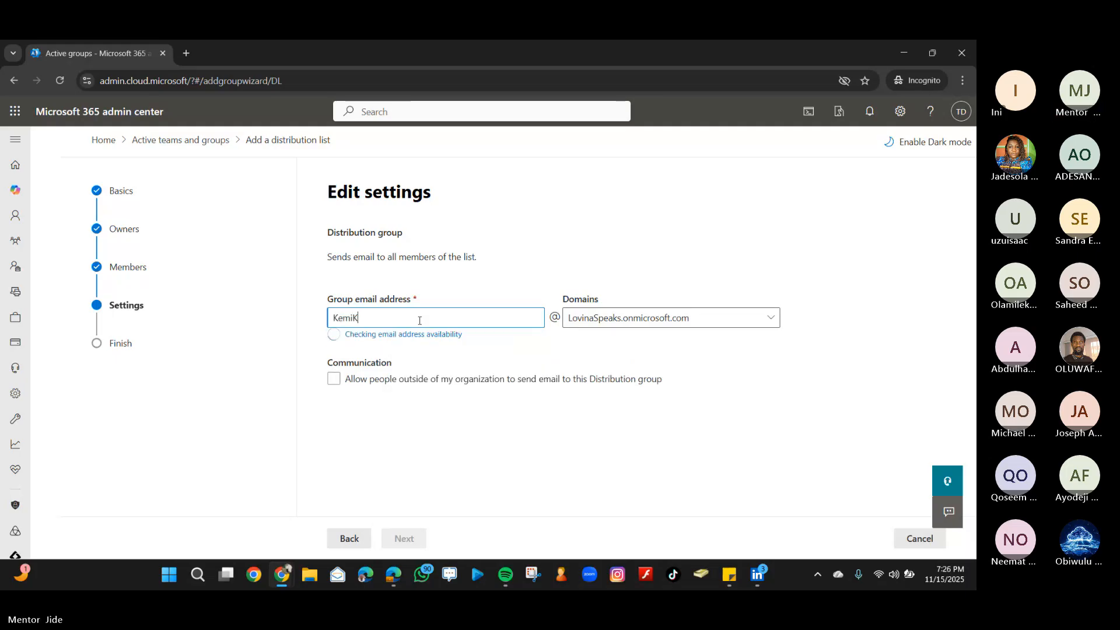
pyautogui.write('emo')
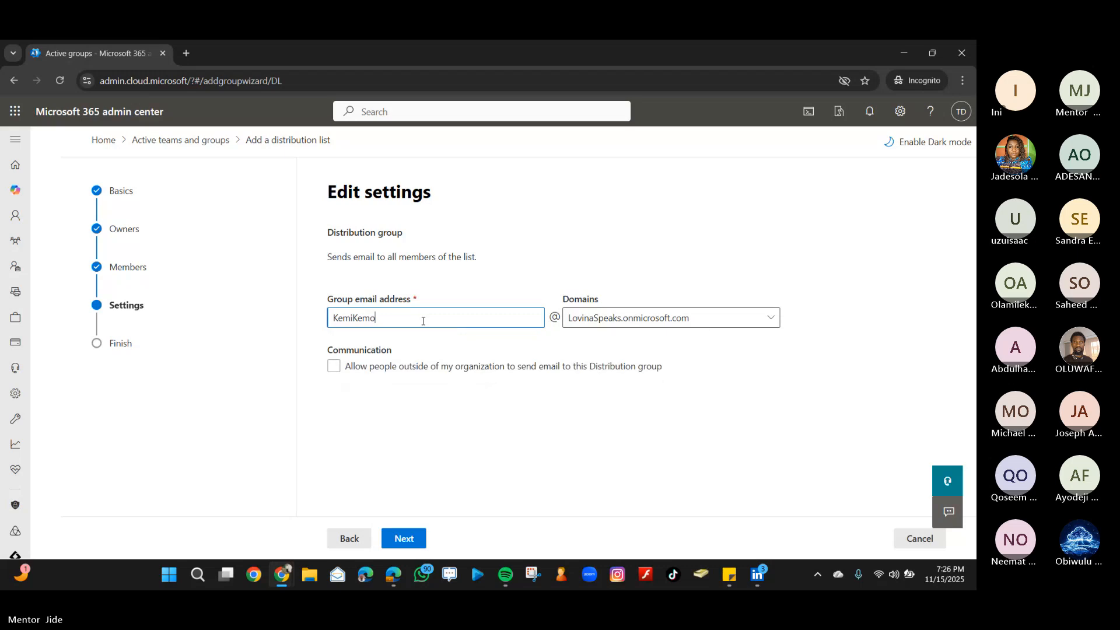
pyautogui.click(421, 369)
pyautogui.click(421, 370)
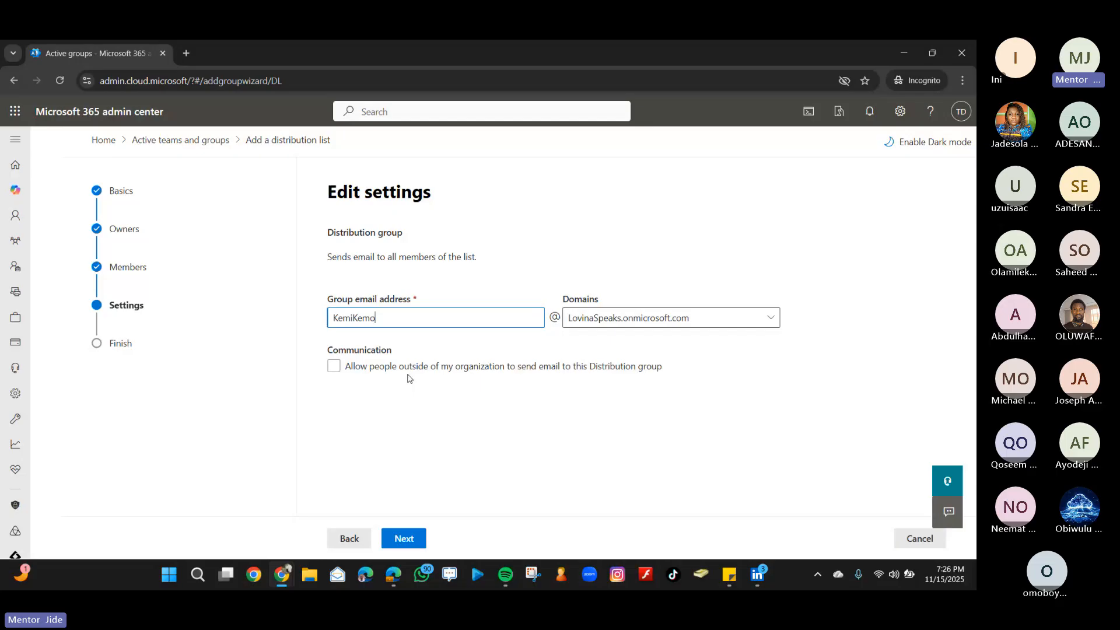
pyautogui.click(485, 374)
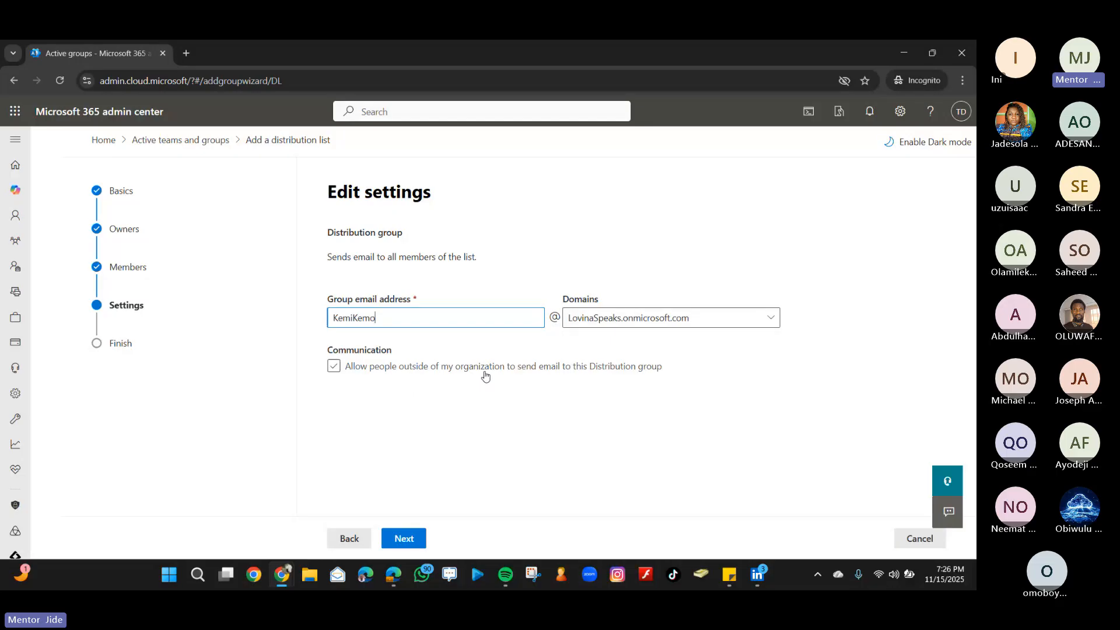
pyautogui.click(601, 370)
pyautogui.click(361, 372)
pyautogui.click(361, 372)
# Replace the group email address with No-reply and continue to review and finish
pyautogui.press('BackSpace')
pyautogui.press('BackSpace')
pyautogui.press('BackSpace')
pyautogui.press('BackSpace')
pyautogui.press('BackSpace')
pyautogui.press('BackSpace')
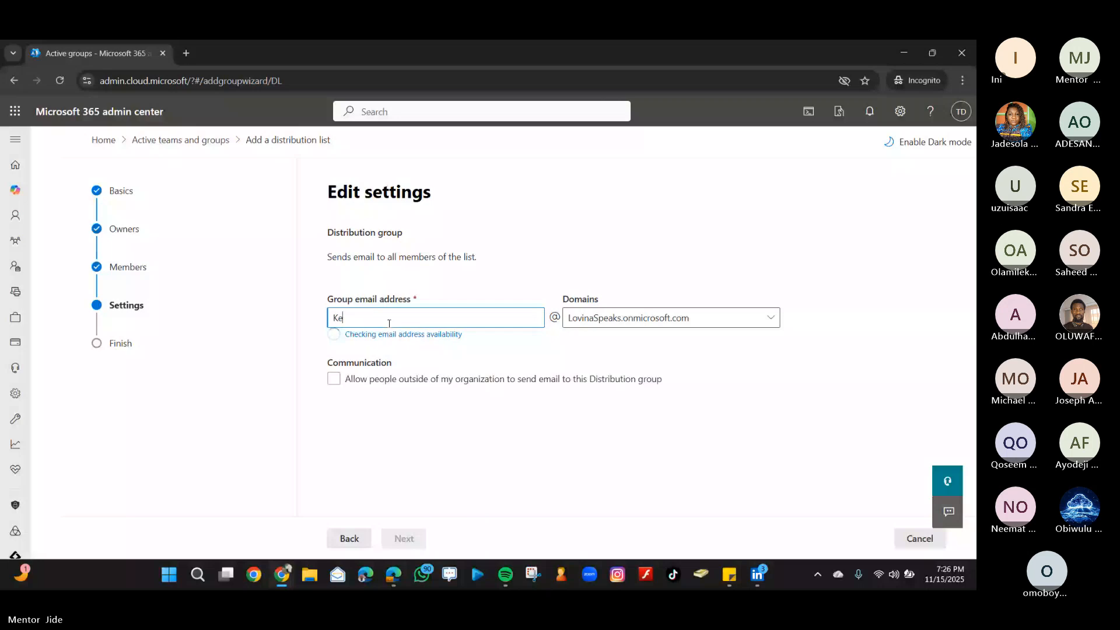
pyautogui.press('BackSpace')
pyautogui.press('BackSpace')
pyautogui.write('No-reply')
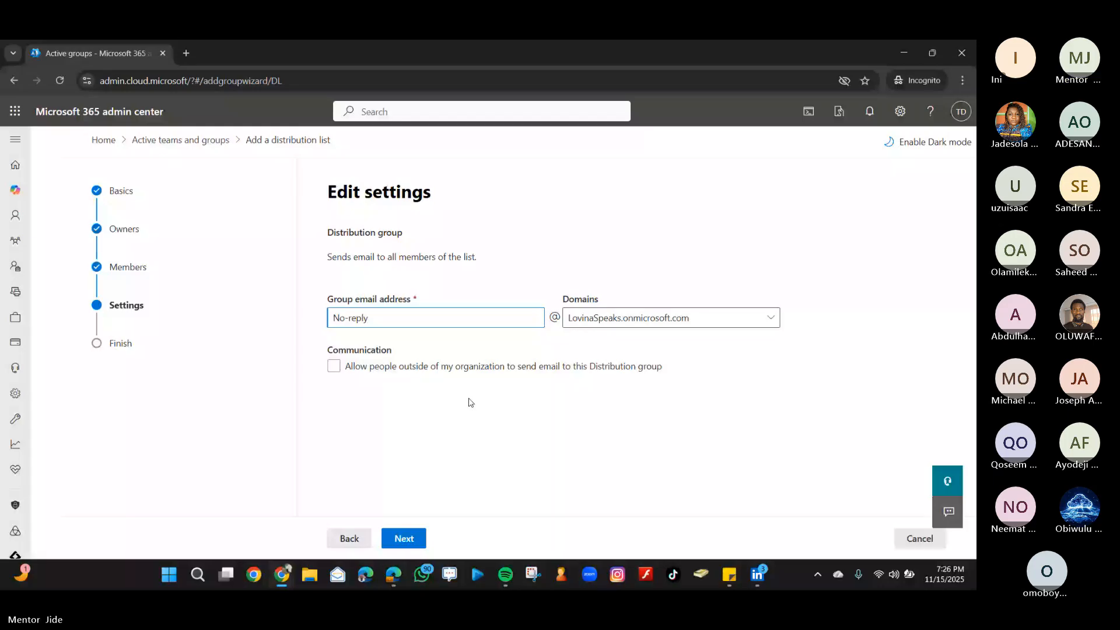
pyautogui.click(408, 537)
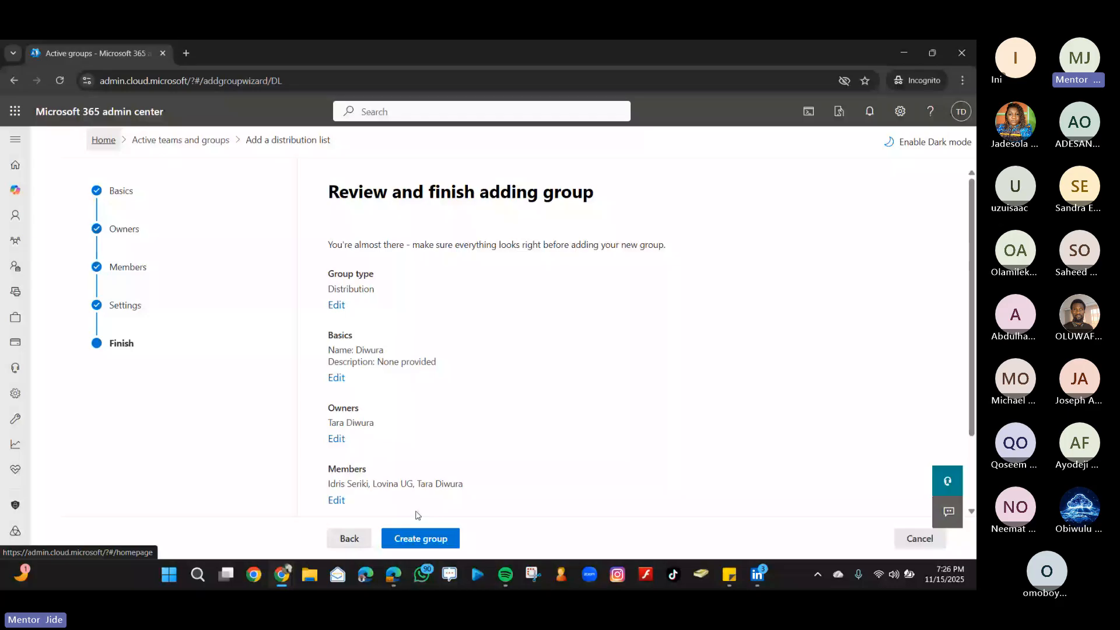
# Create the Diwura distribution list and close the confirmation to return to the list
pyautogui.click(418, 537)
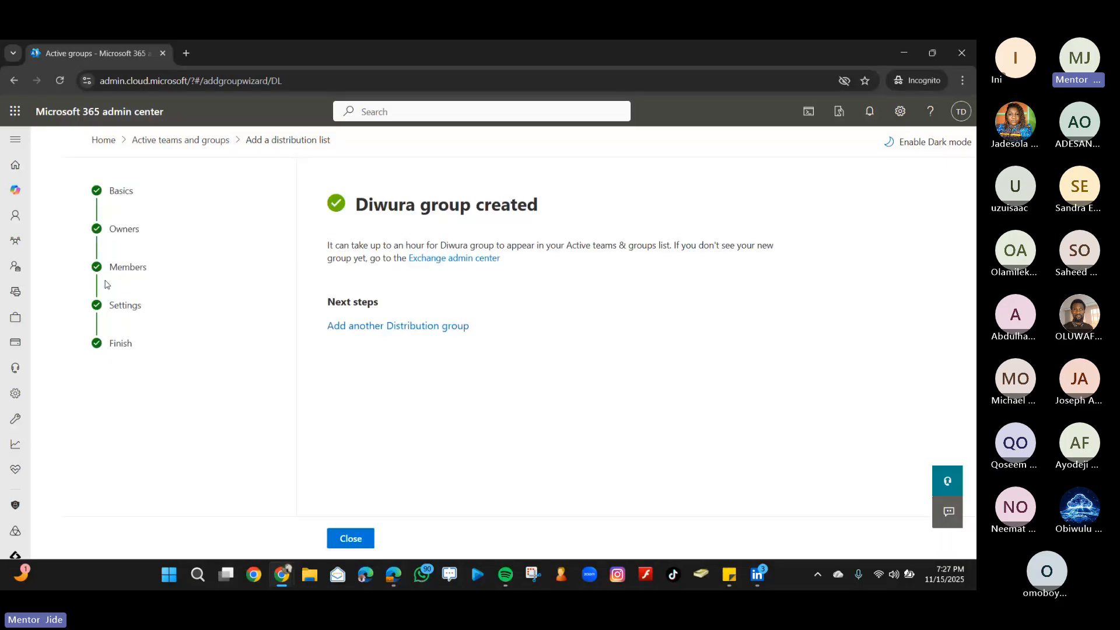
pyautogui.click(362, 544)
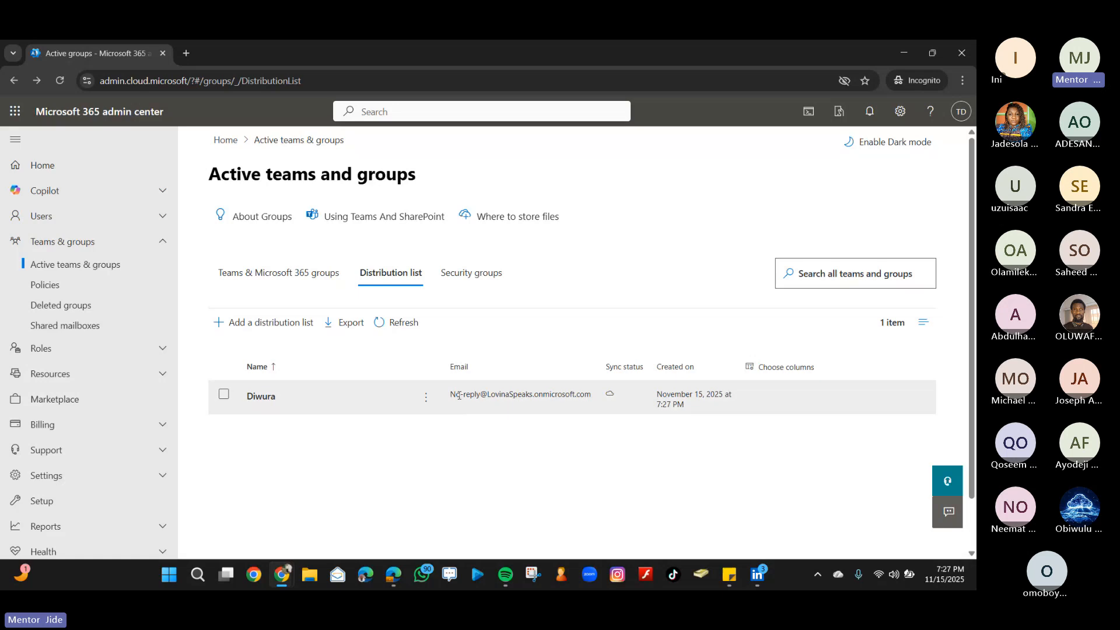
pyautogui.moveTo(450, 394); pyautogui.dragTo(588, 404)
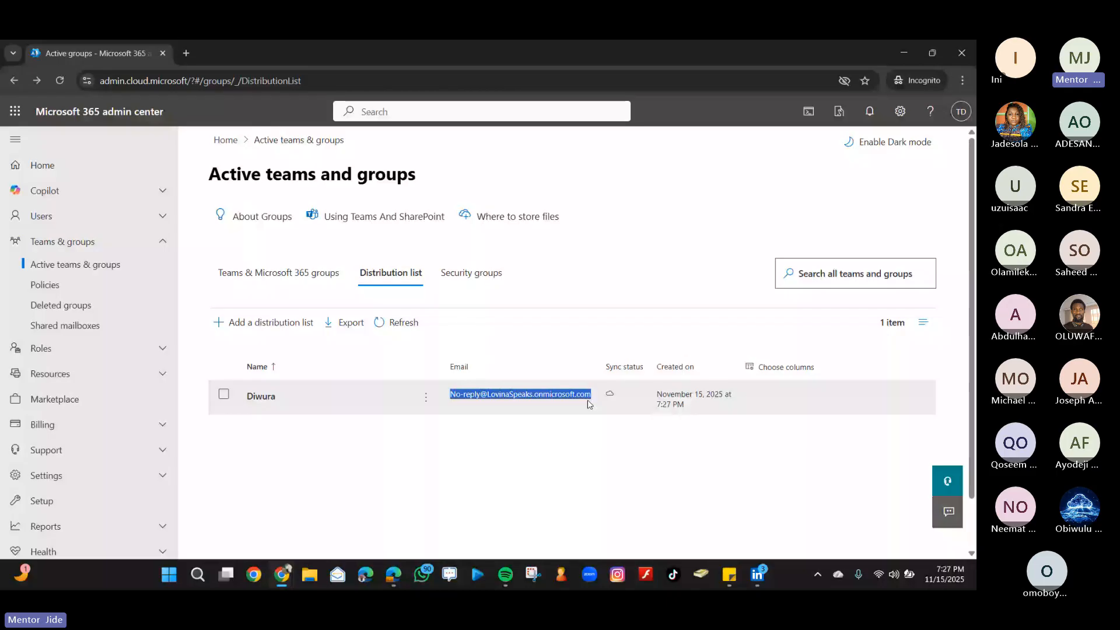
pyautogui.click(588, 403)
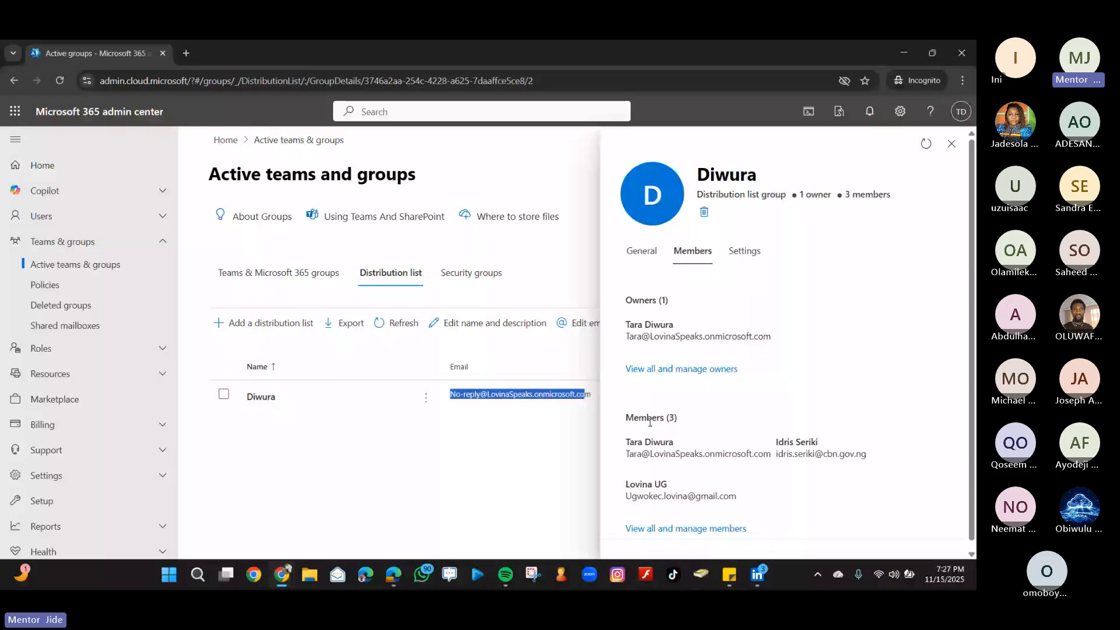
pyautogui.scroll(-1, 635, 446)
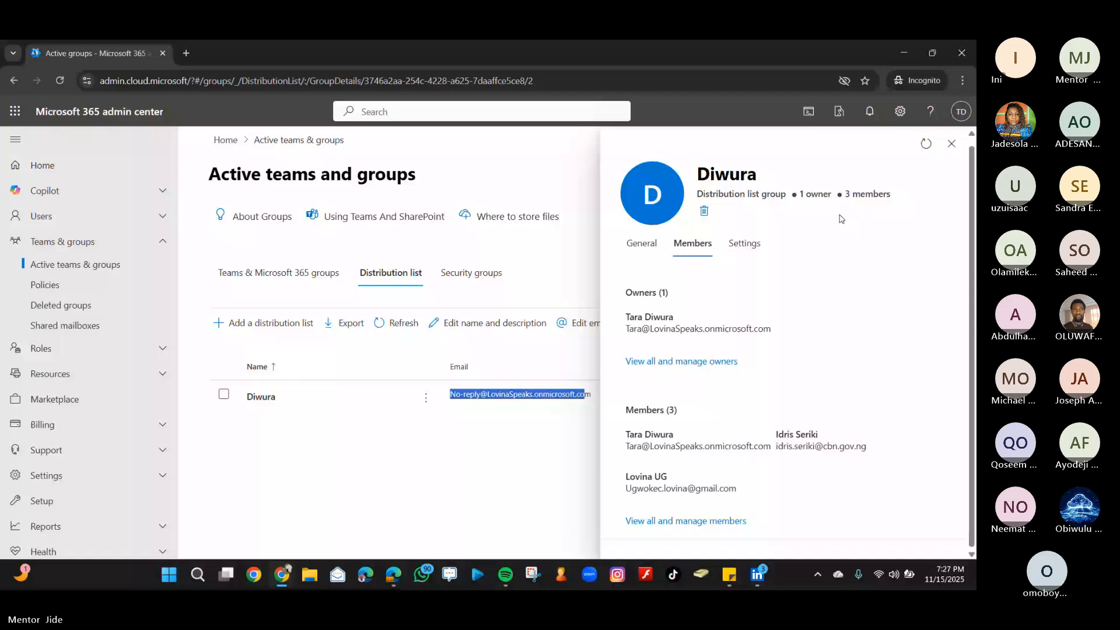
pyautogui.click(952, 144)
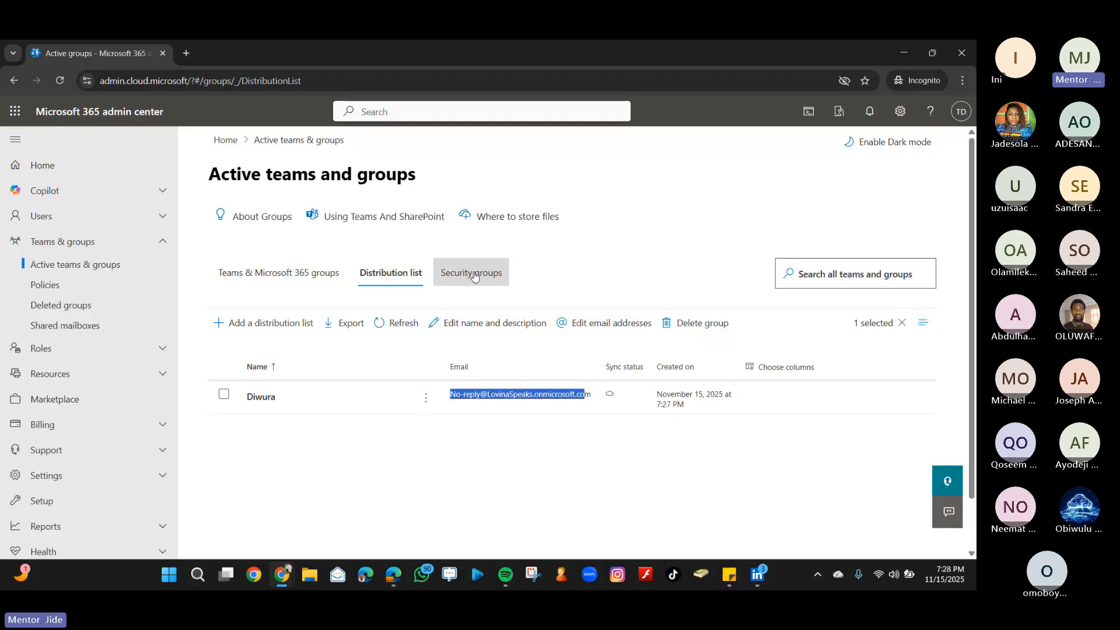
# Switch to the Security groups tab and scroll through its empty list
pyautogui.click(474, 275)
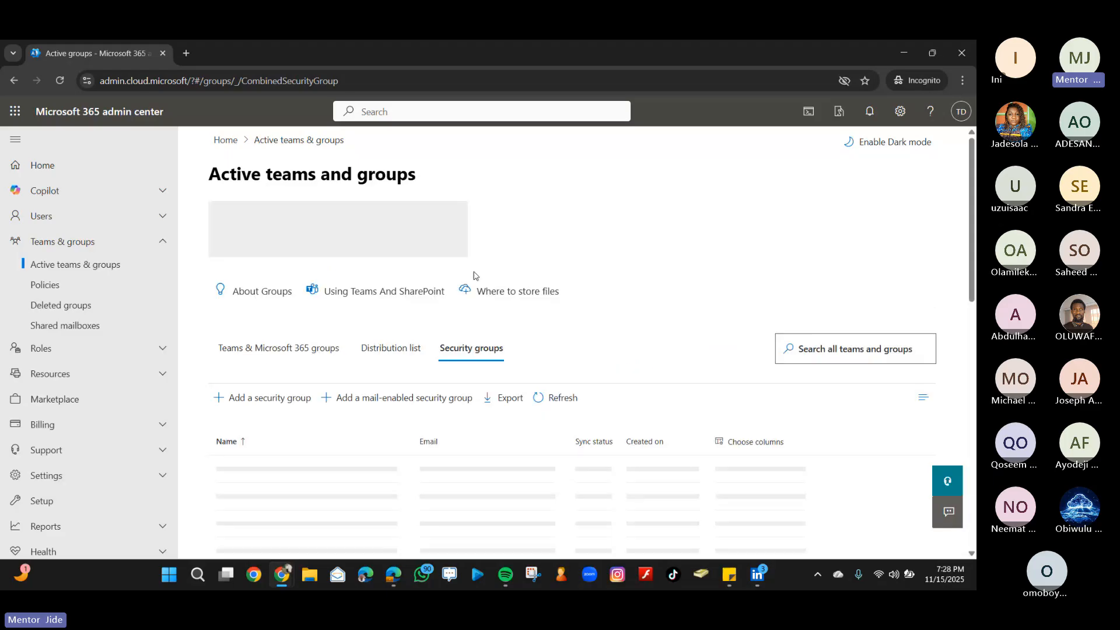
pyautogui.scroll(-2, 529, 403)
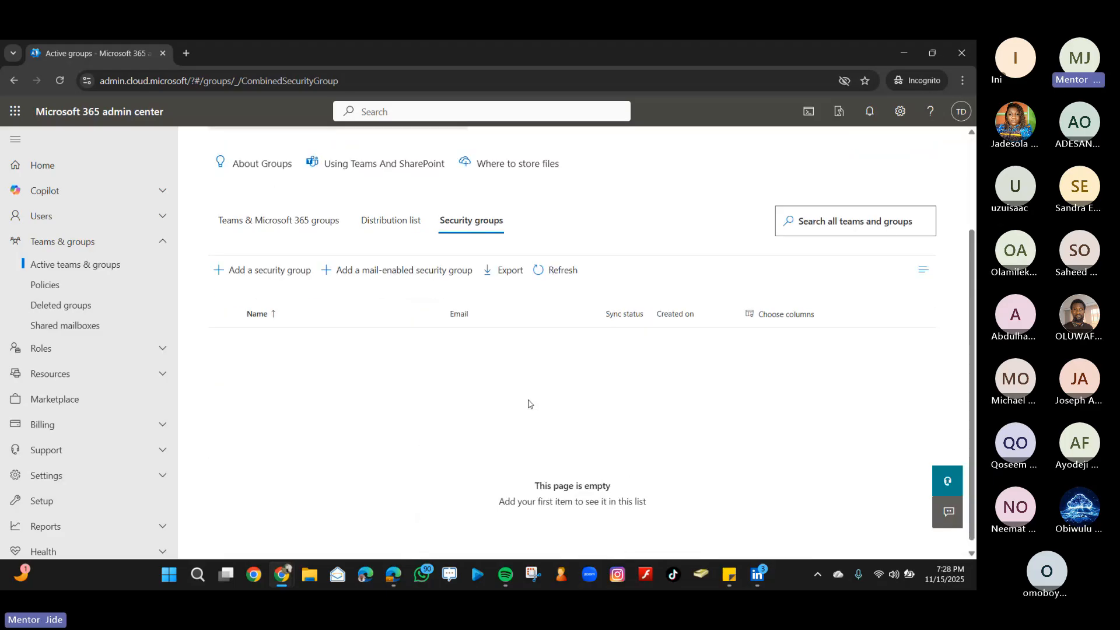
pyautogui.scroll(-1, 529, 404)
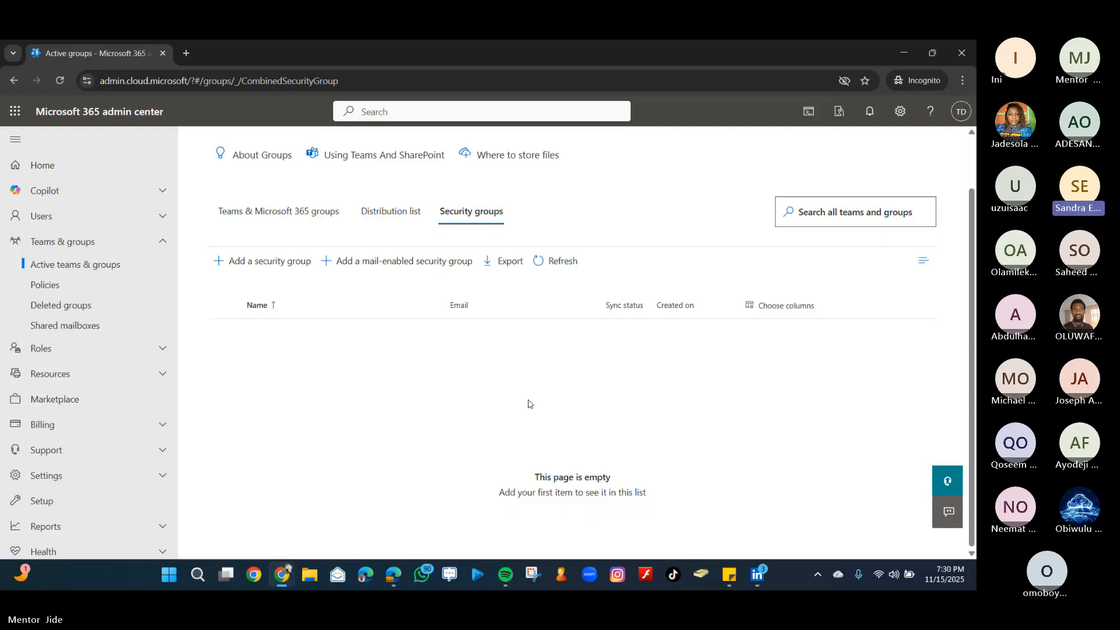
# Bring back the Teams meeting, close its chat, and minimize it to reveal the admin center
pyautogui.click(394, 580)
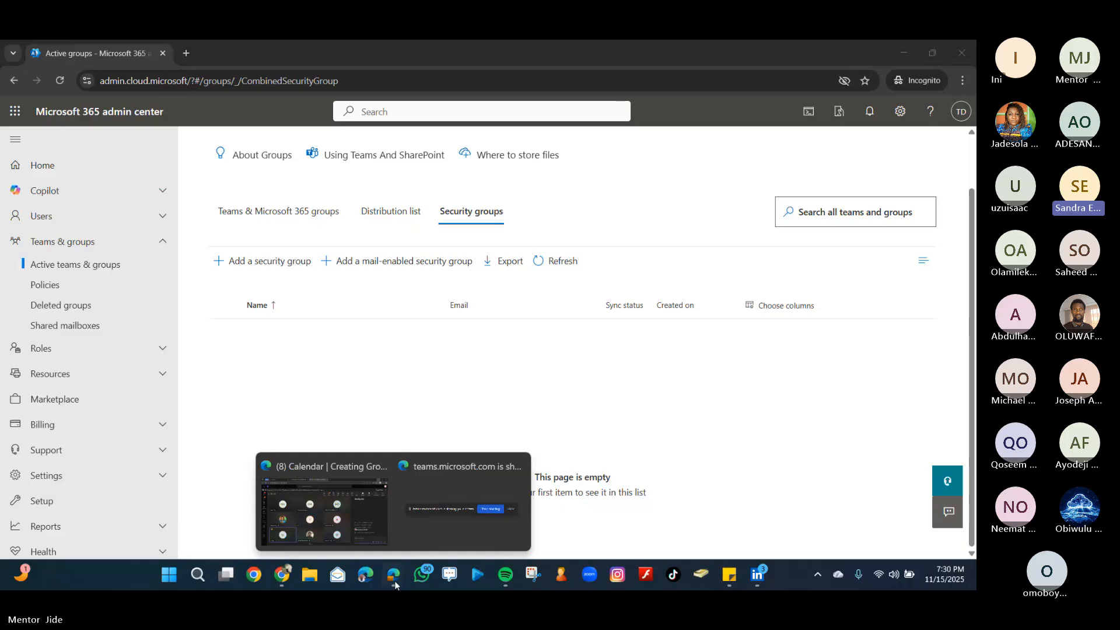
pyautogui.moveTo(365, 534)
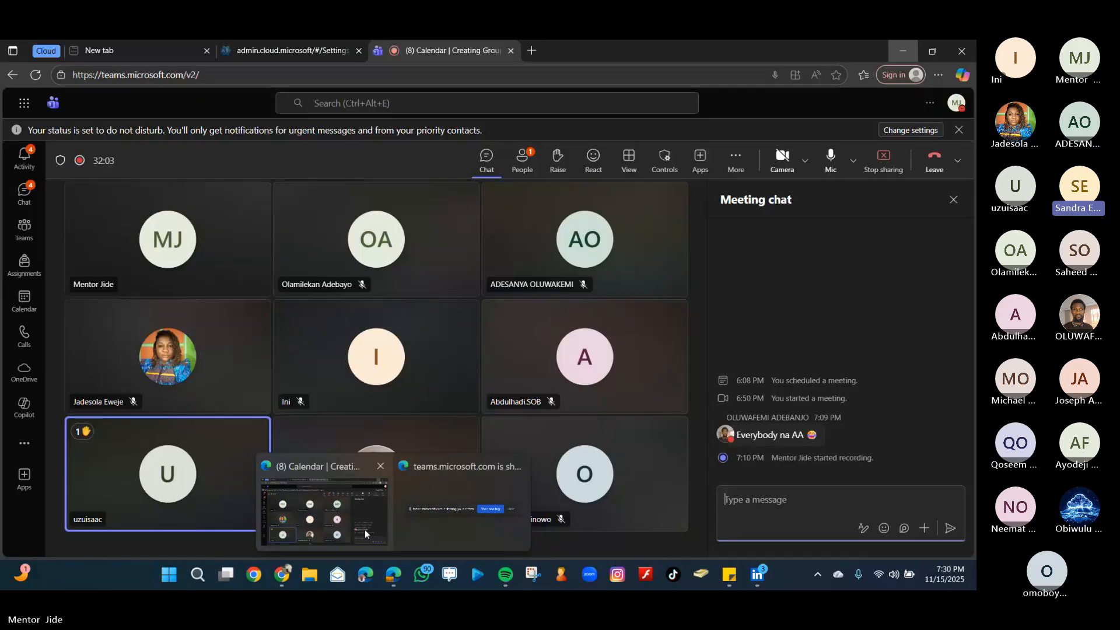
pyautogui.click(365, 530)
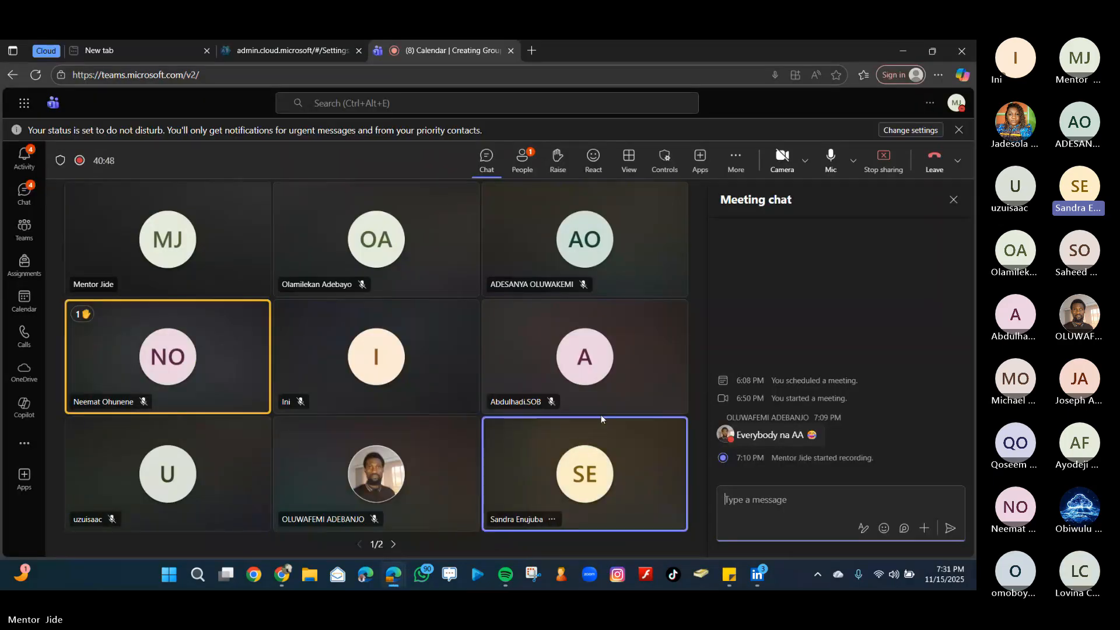
pyautogui.click(953, 201)
pyautogui.click(901, 52)
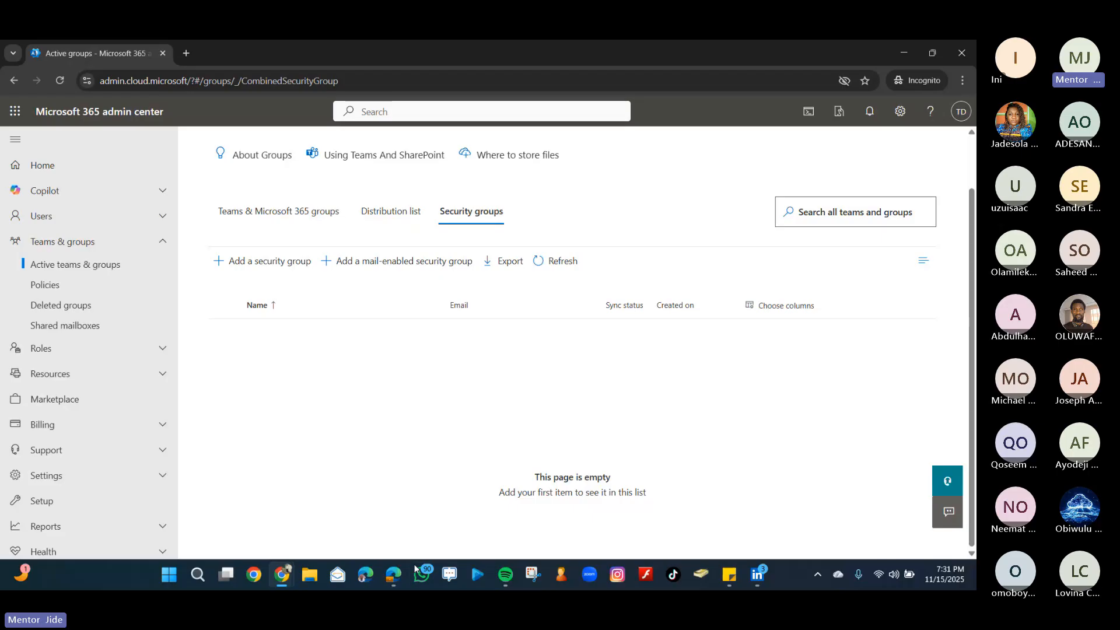
pyautogui.moveTo(394, 575)
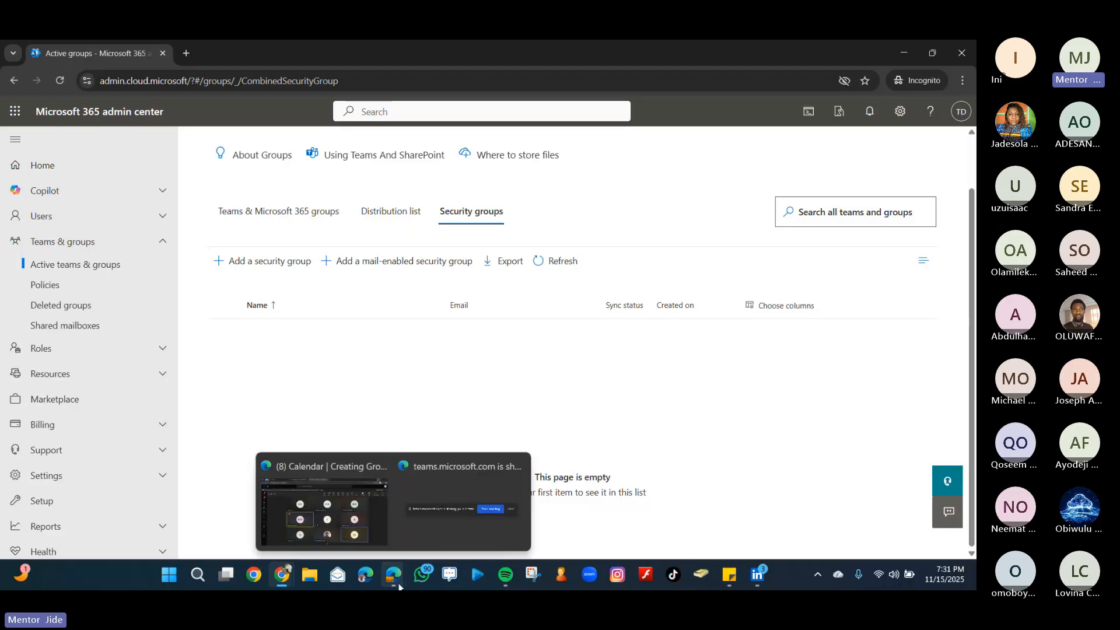
pyautogui.click(361, 540)
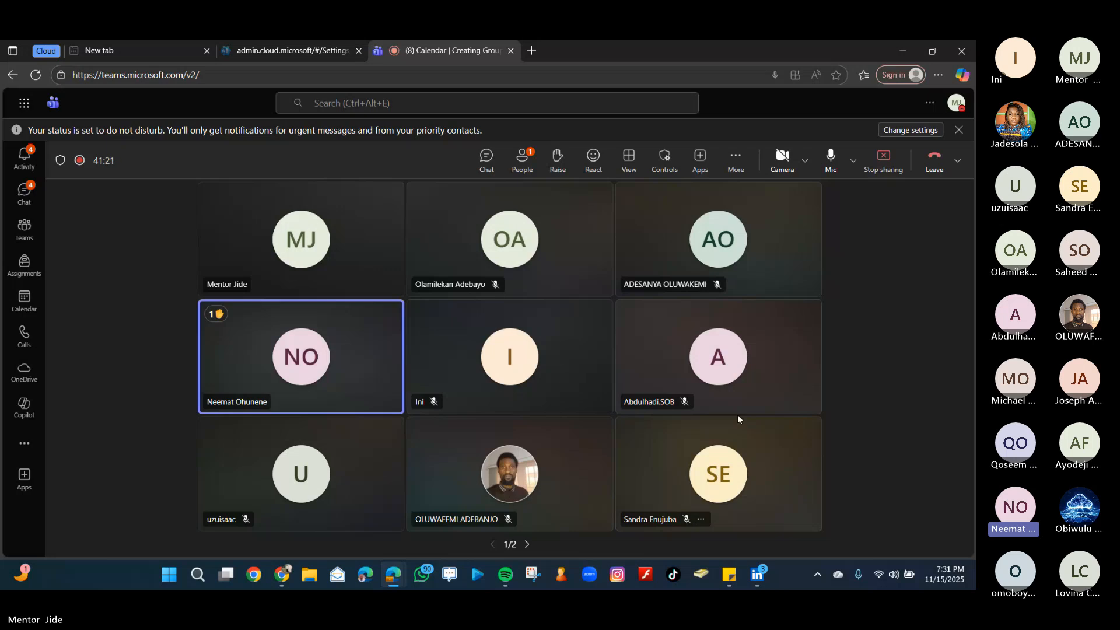
pyautogui.click(904, 51)
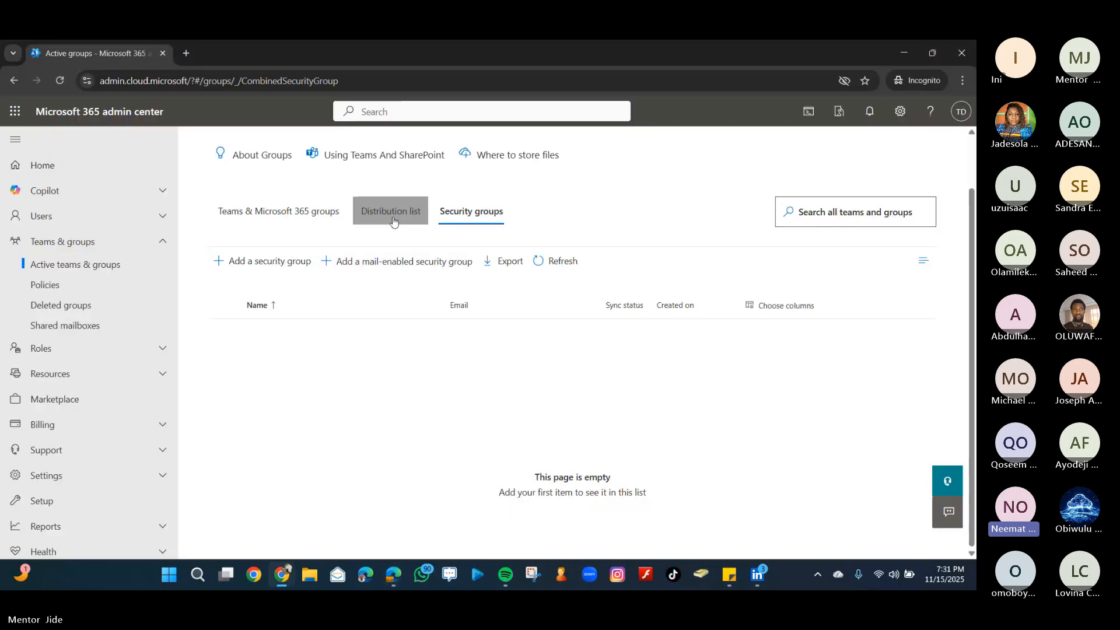
# Open Diwura's settings, toggle Allow external senders on then off, and close the panel
pyautogui.click(392, 216)
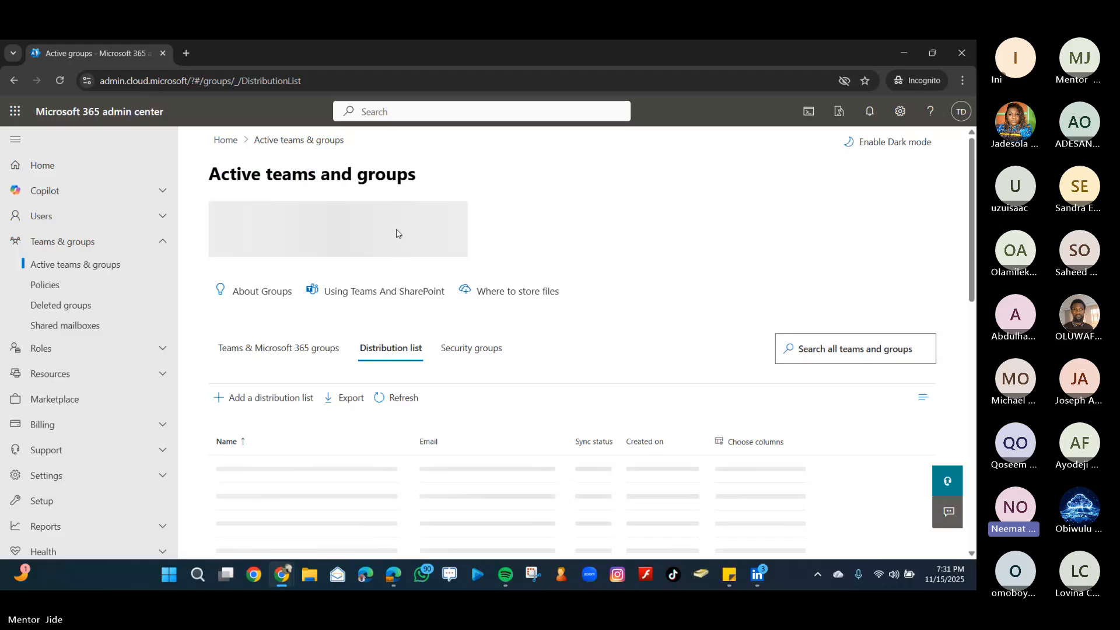
pyautogui.scroll(-1, 437, 324)
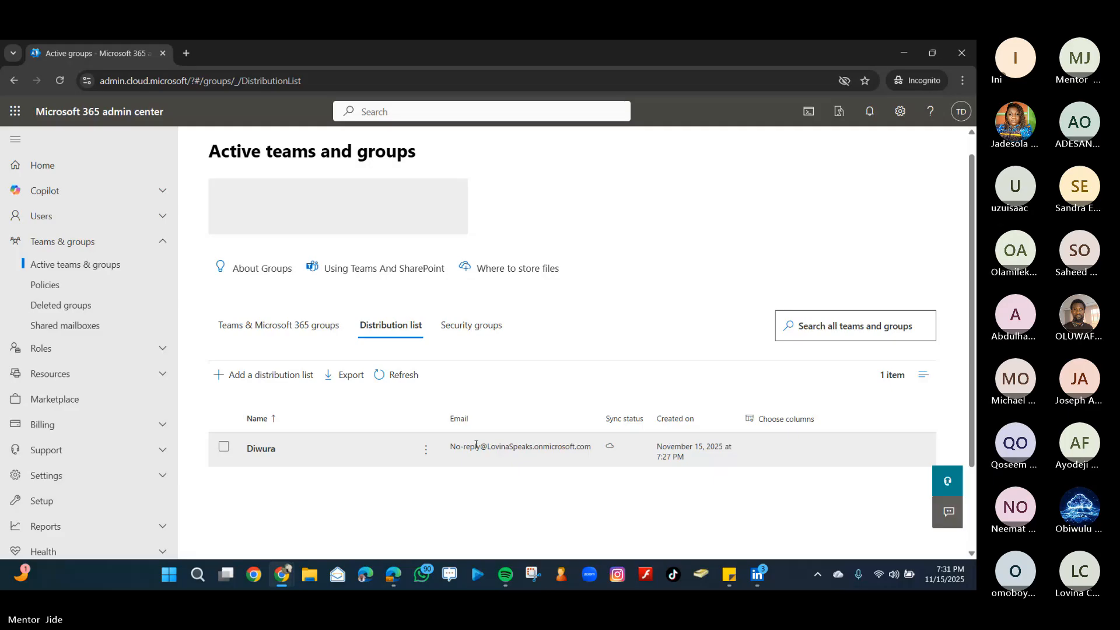
pyautogui.click(482, 402)
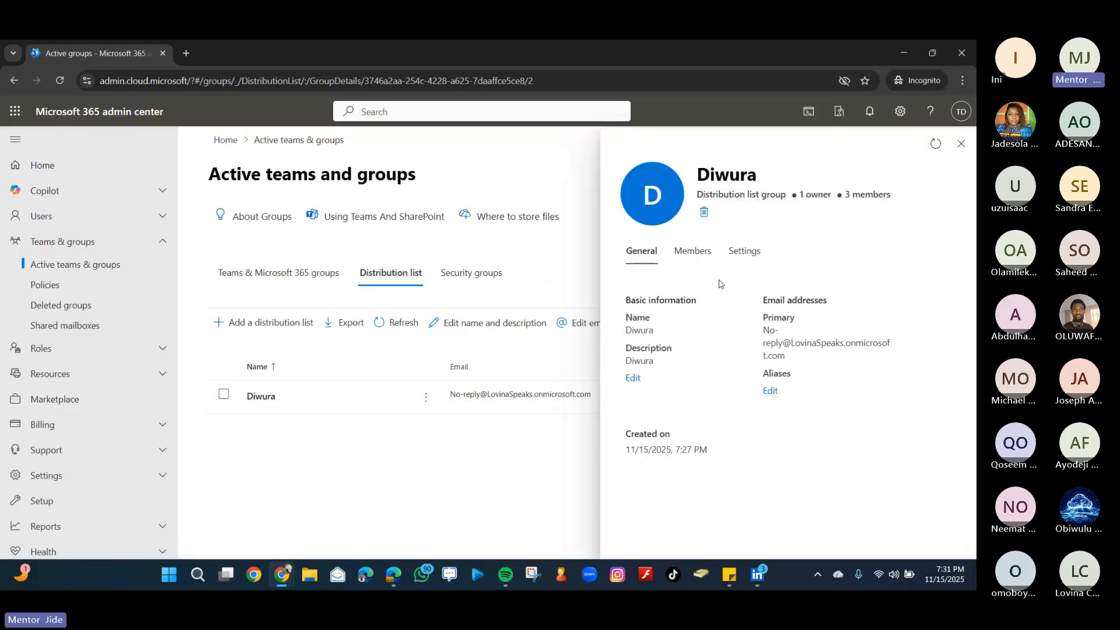
pyautogui.click(741, 253)
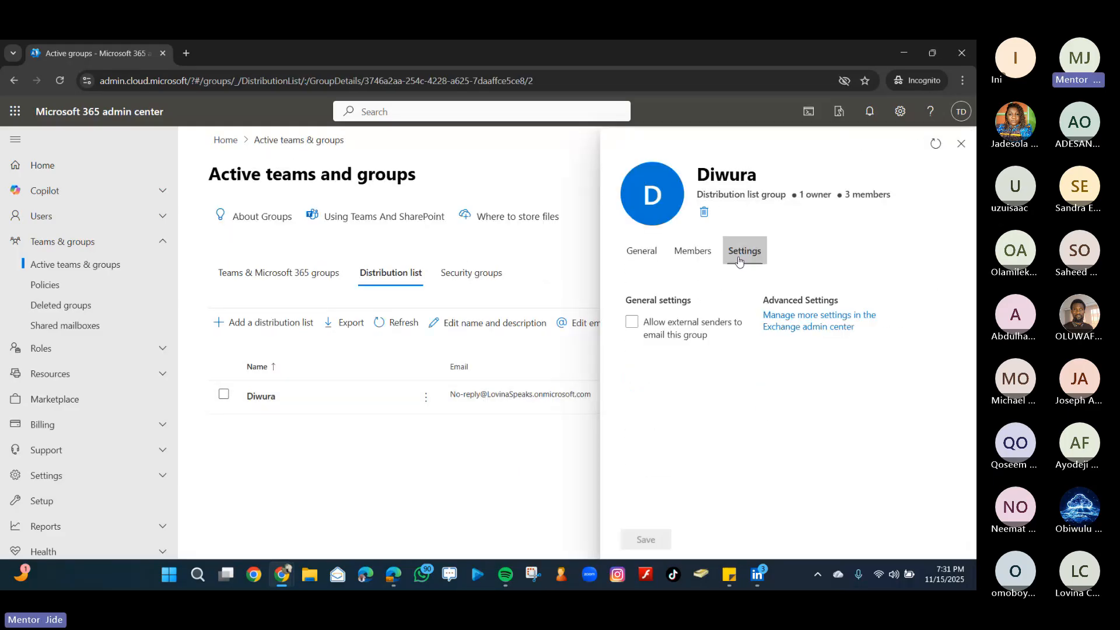
pyautogui.click(630, 330)
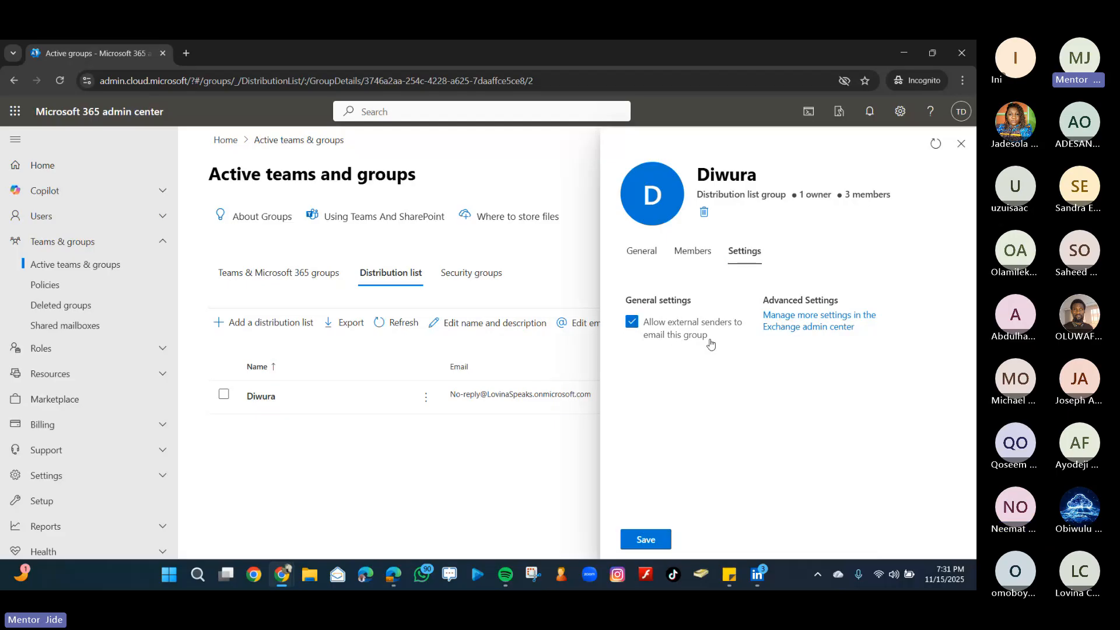
pyautogui.click(632, 323)
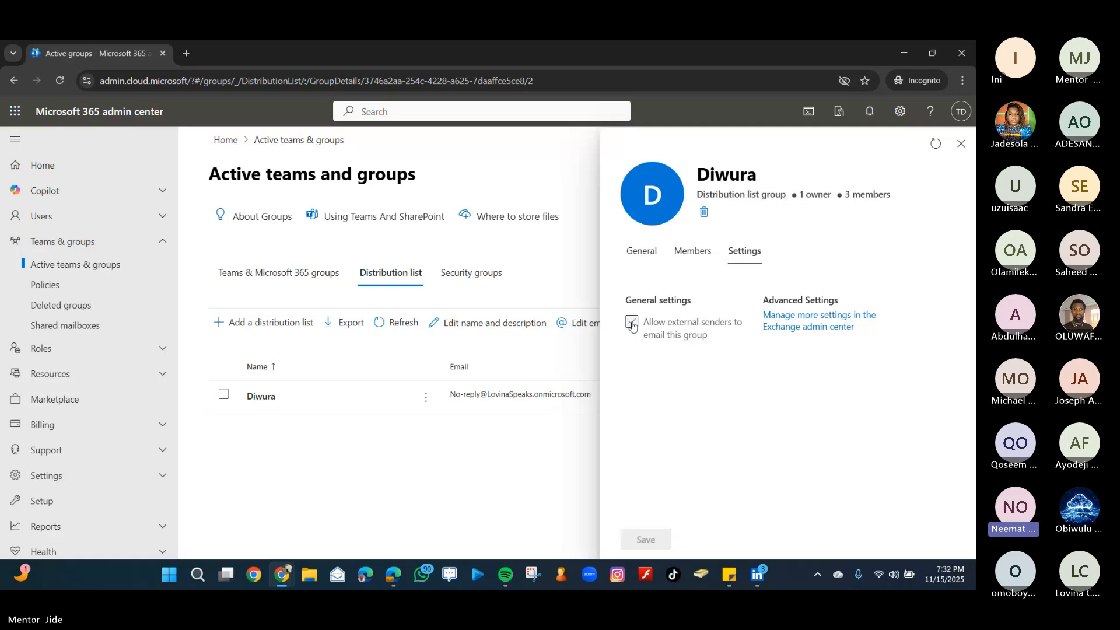
pyautogui.click(961, 144)
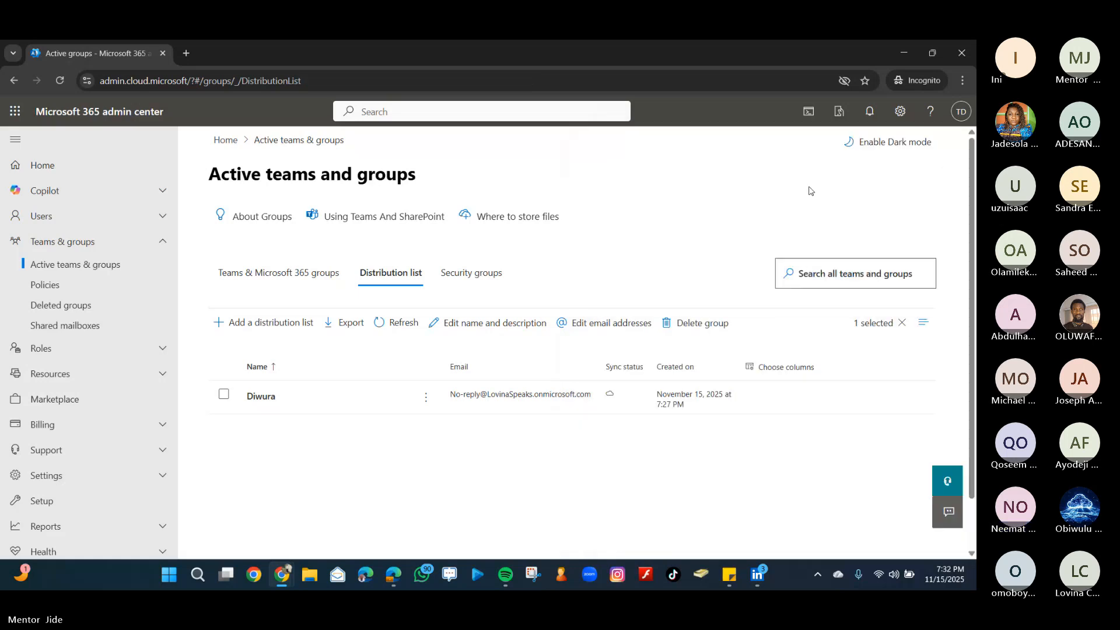
# Show the Security groups tab again and scroll through the still-empty list
pyautogui.click(468, 274)
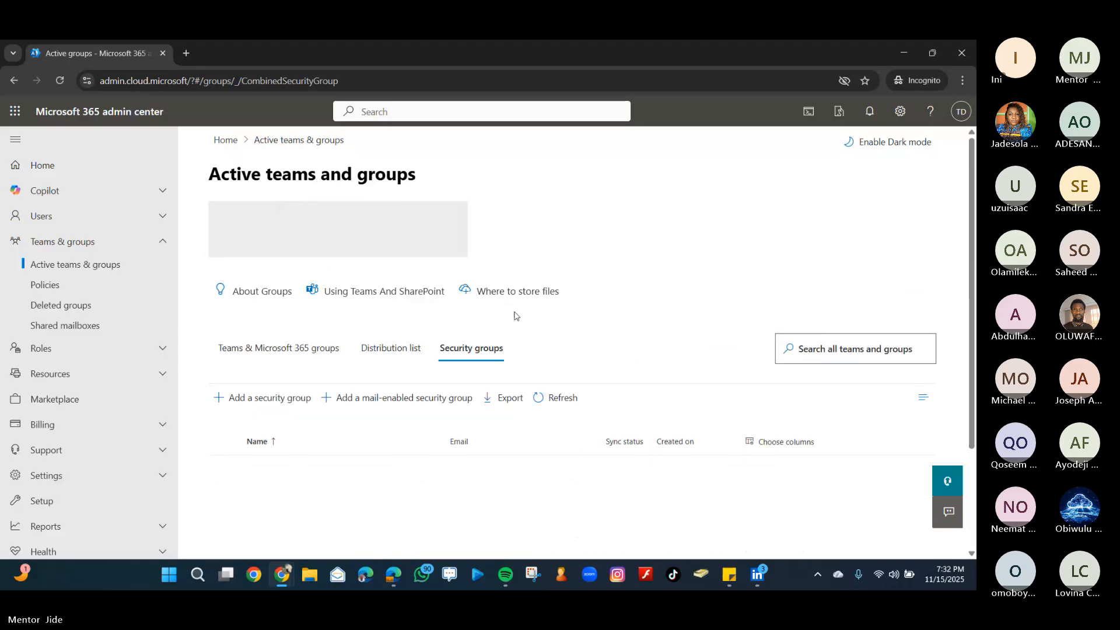
pyautogui.scroll(-1, 525, 320)
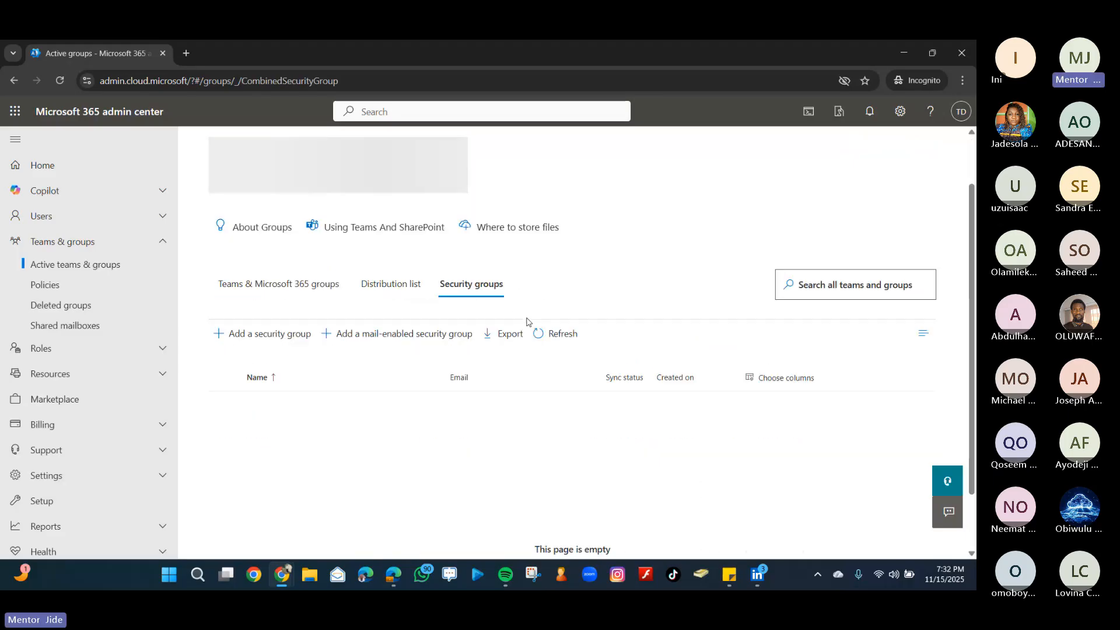
pyautogui.scroll(-1, 528, 322)
pyautogui.scroll(-1, 527, 322)
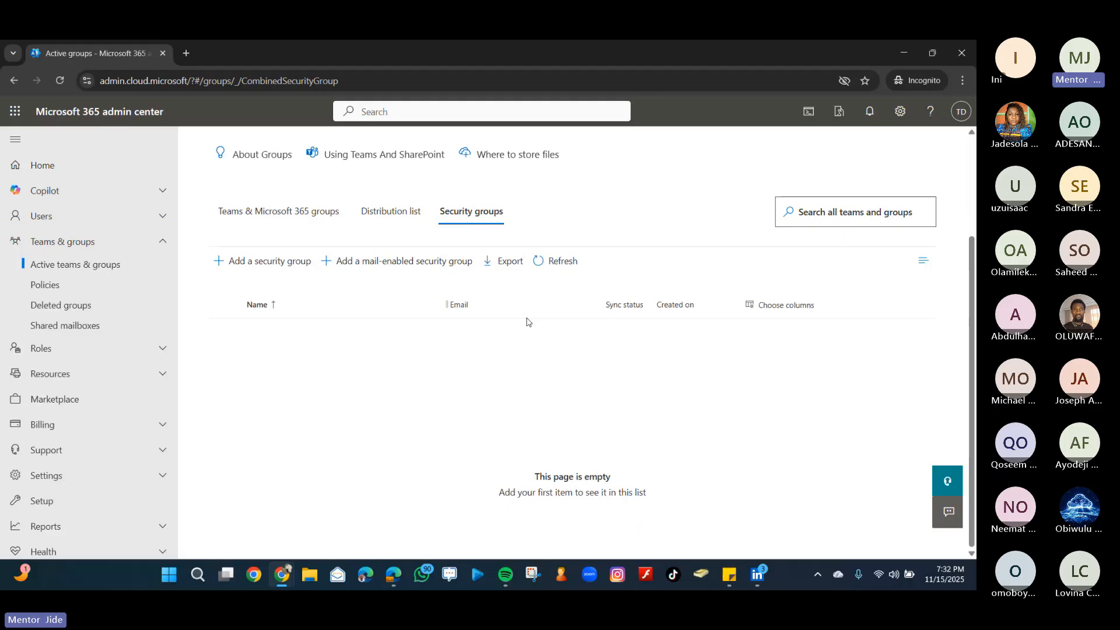
pyautogui.scroll(1, 464, 371)
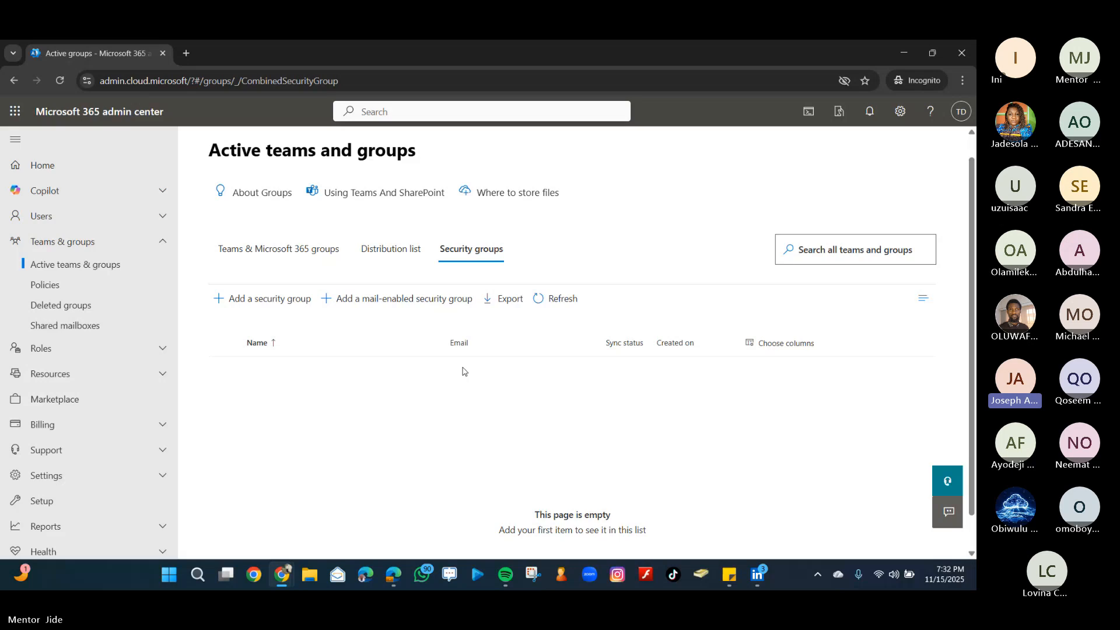
# Bring the Teams meeting window forward and minimize it to return to the admin center
pyautogui.moveTo(391, 575)
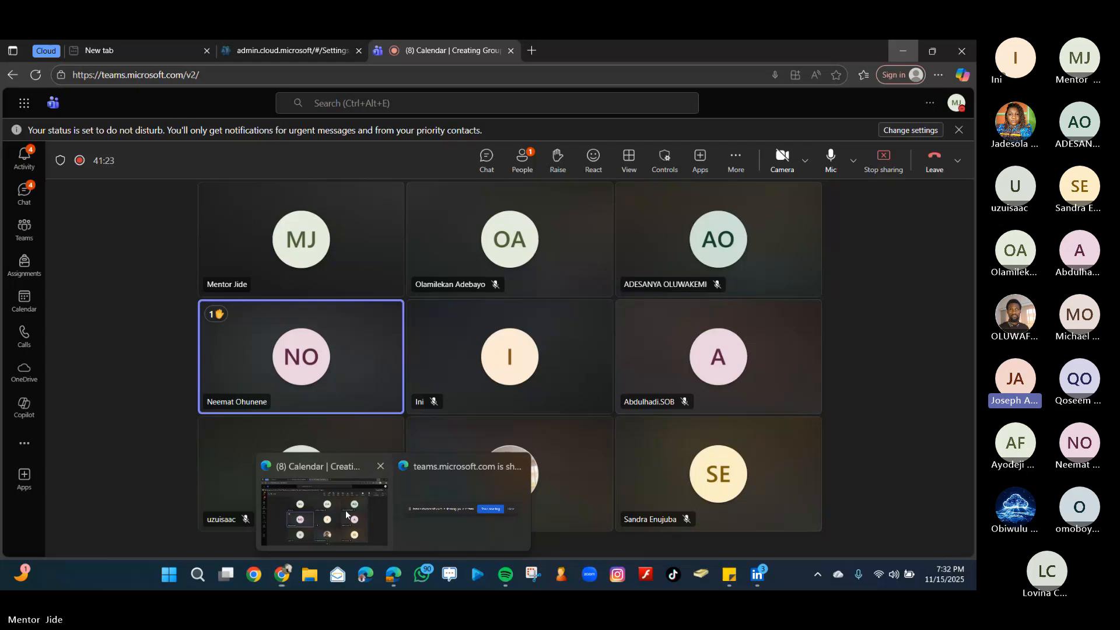
pyautogui.click(345, 510)
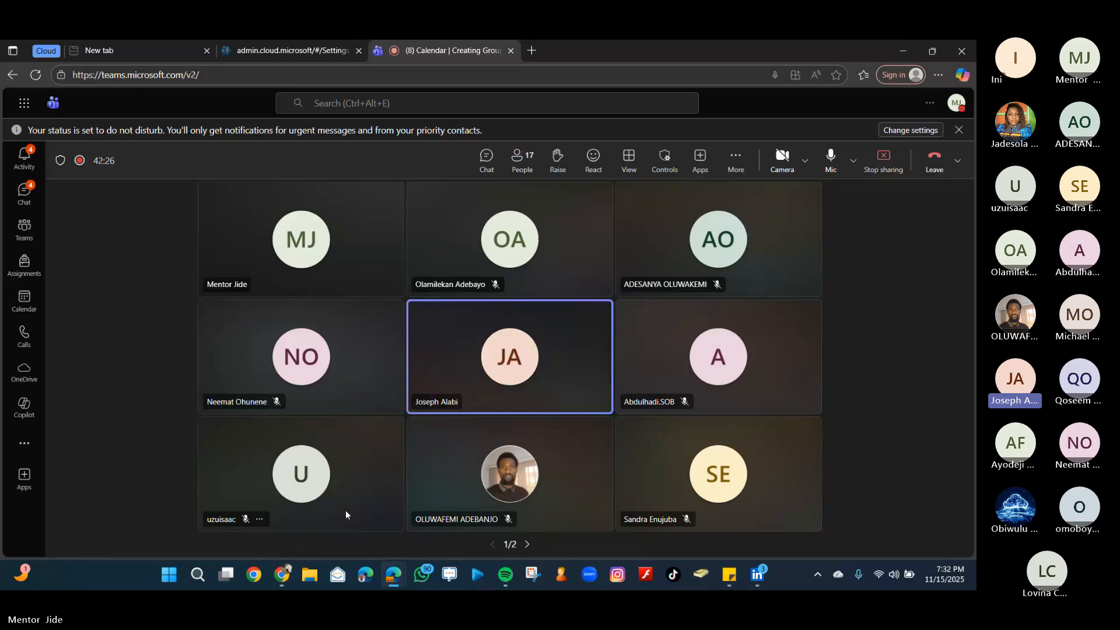
pyautogui.click(902, 51)
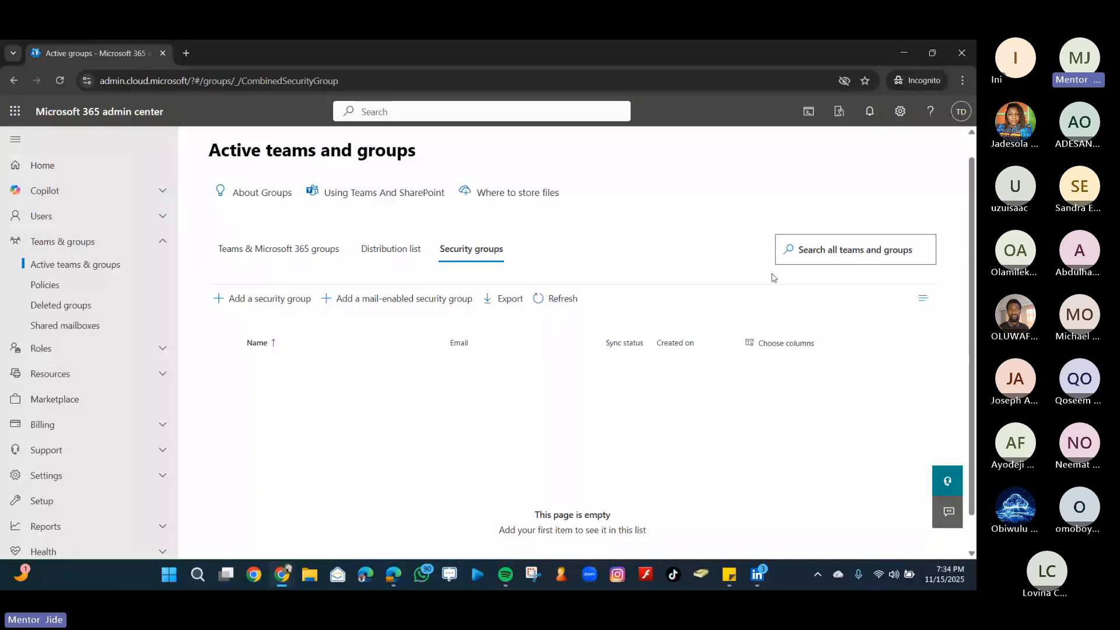
# Create a new security group named JA and close the wizard
pyautogui.click(285, 301)
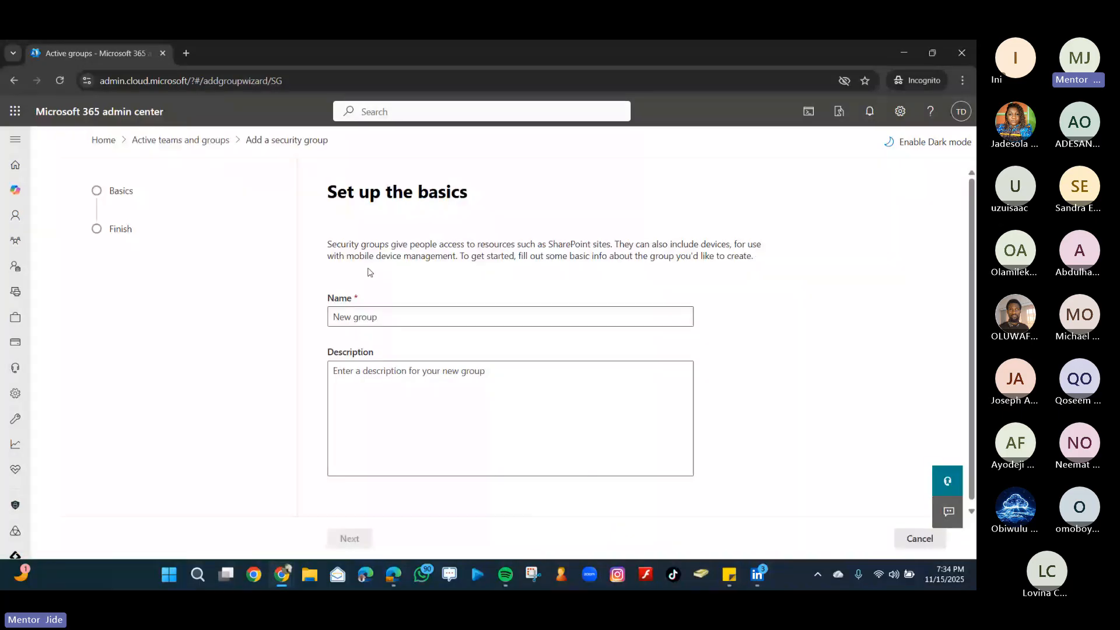
pyautogui.click(466, 324)
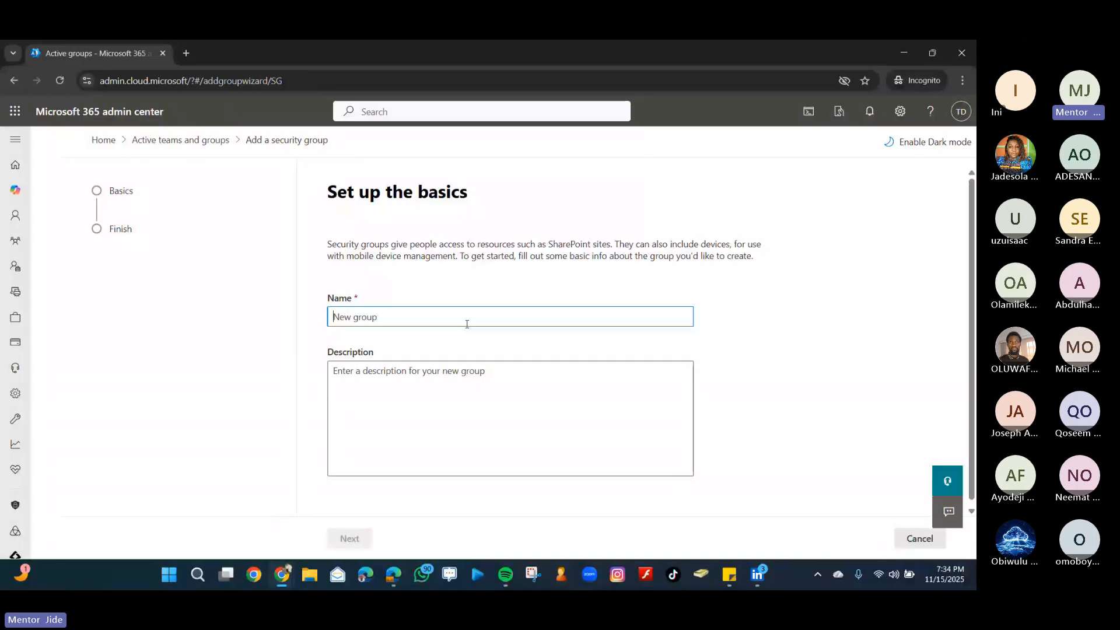
pyautogui.write('J')
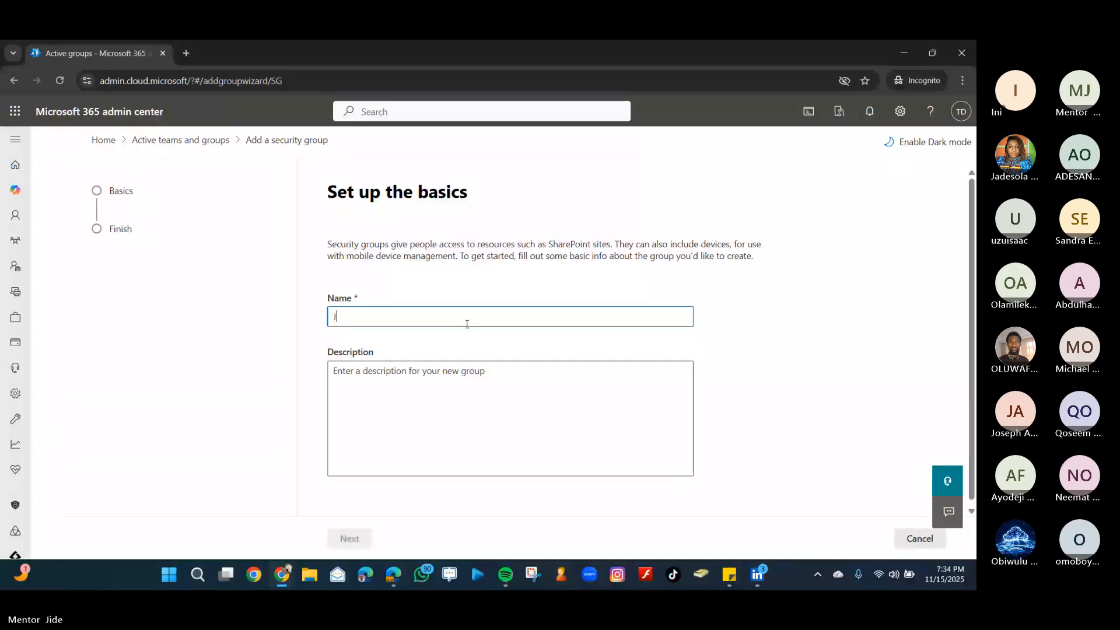
pyautogui.write('A')
pyautogui.click(476, 389)
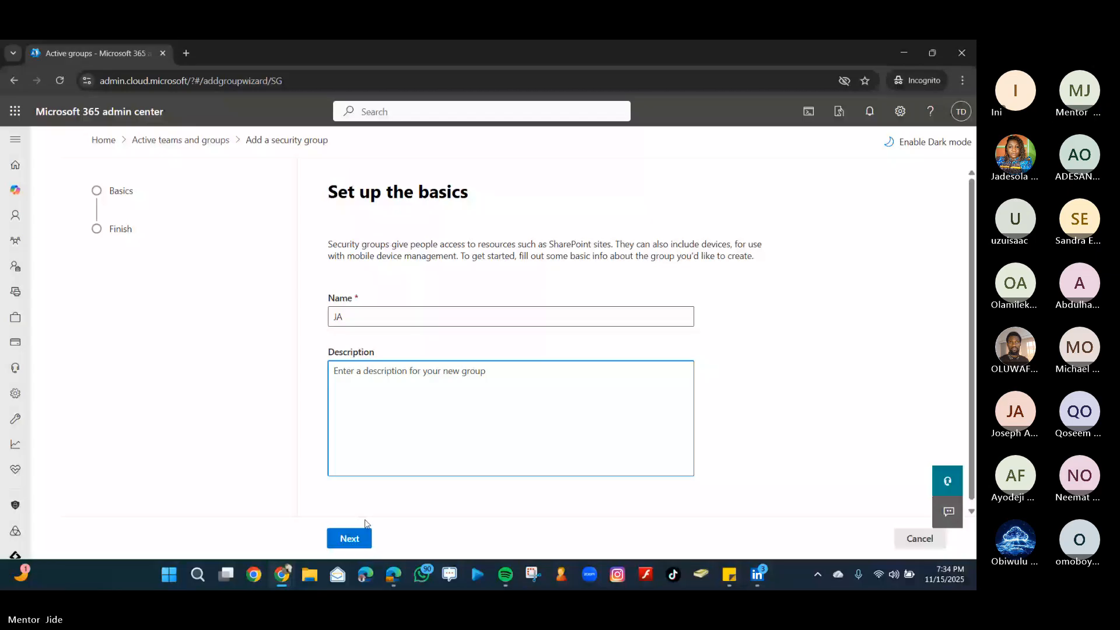
pyautogui.click(357, 537)
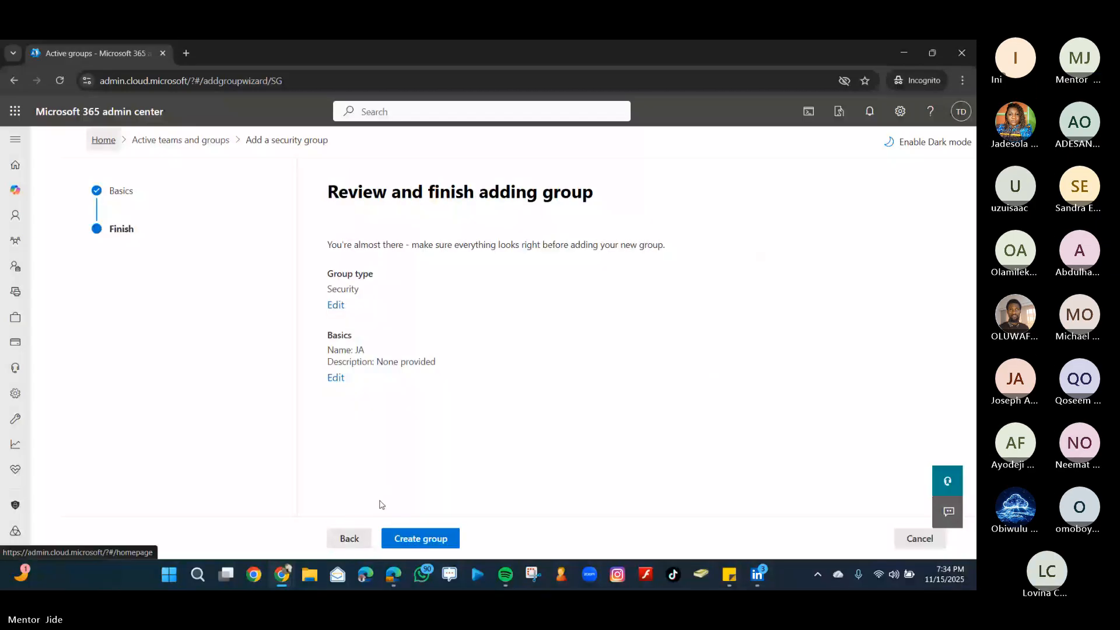
pyautogui.click(436, 542)
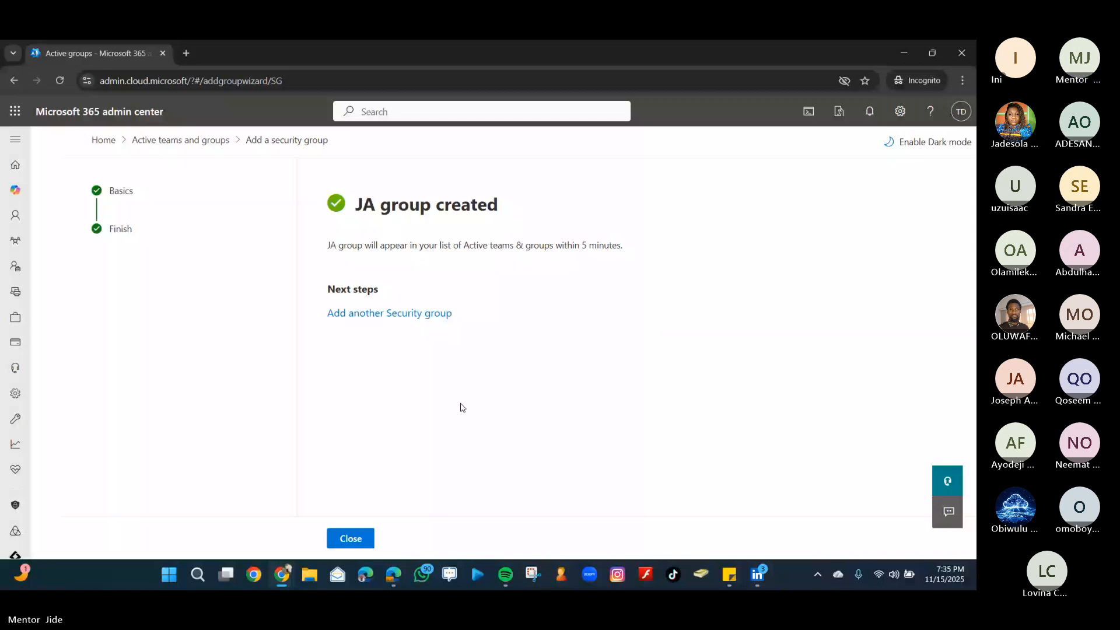
pyautogui.click(351, 537)
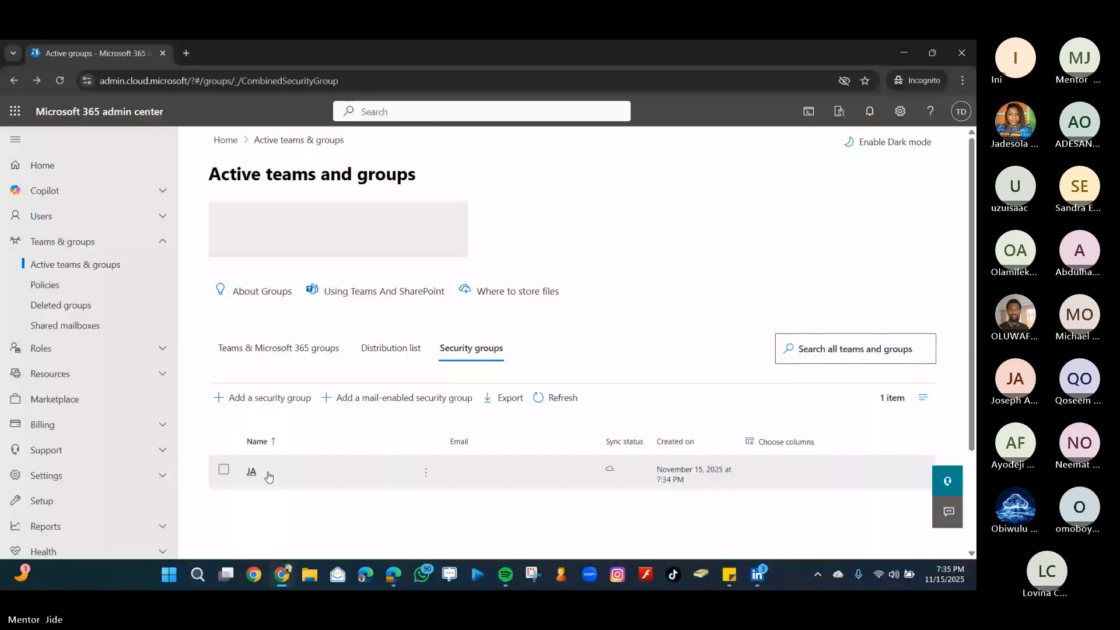
# Add the first listed user as owner of JA, verify it, and close the details panel
pyautogui.click(253, 473)
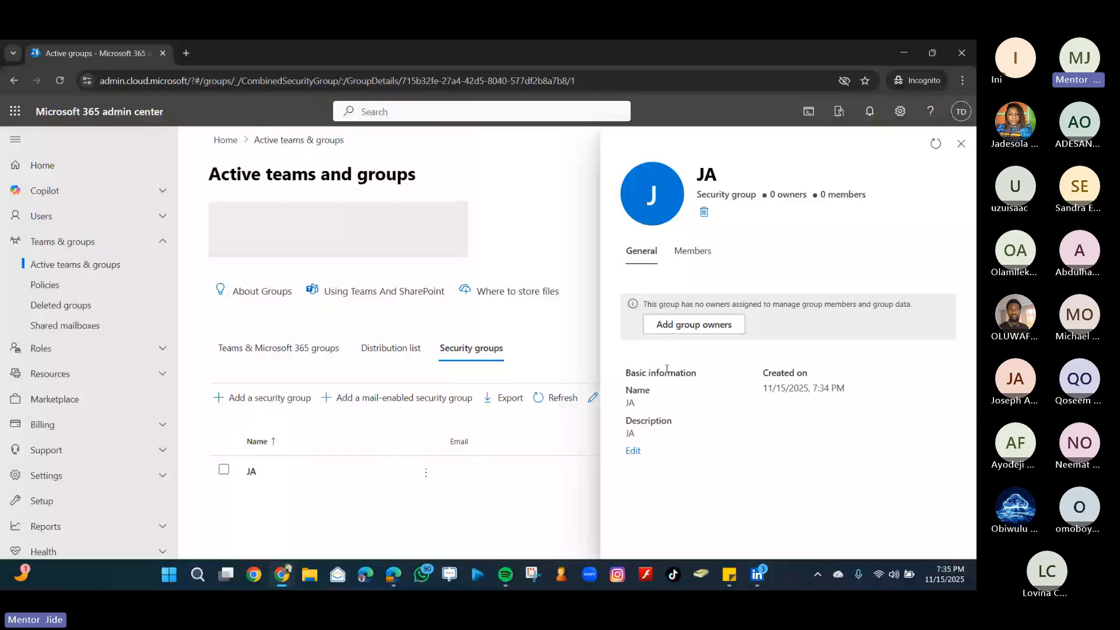
pyautogui.click(692, 252)
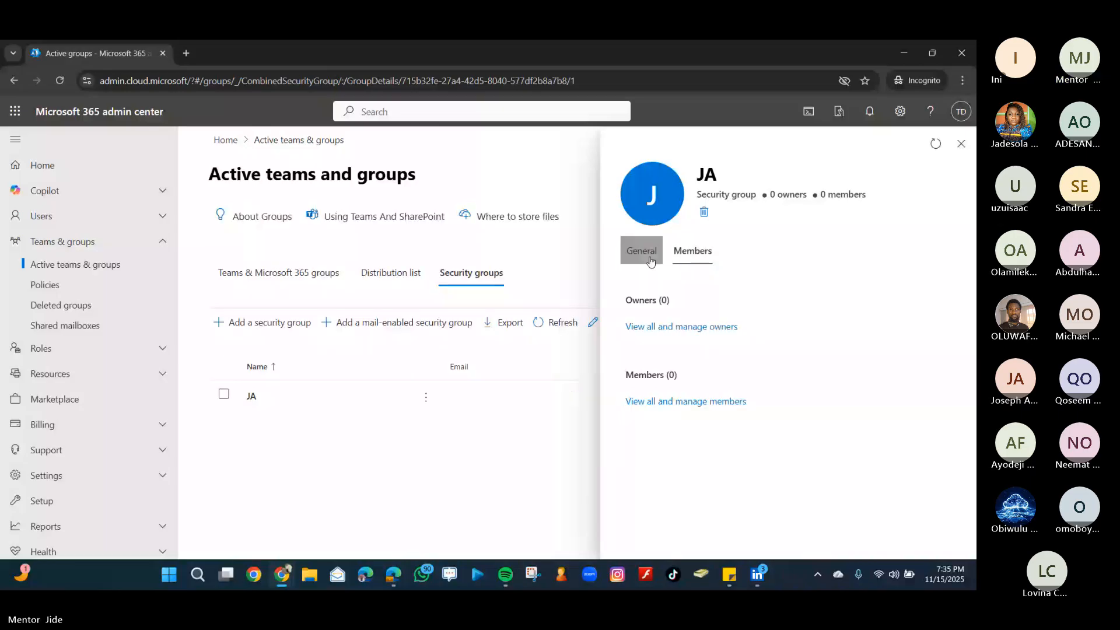
pyautogui.click(651, 261)
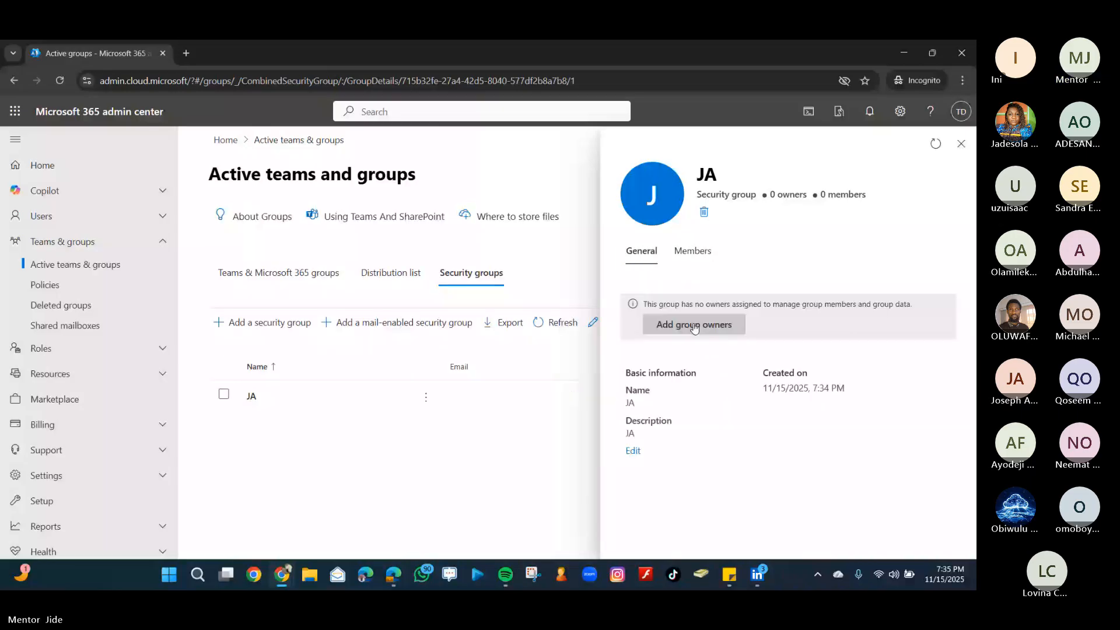
pyautogui.click(694, 325)
pyautogui.click(651, 223)
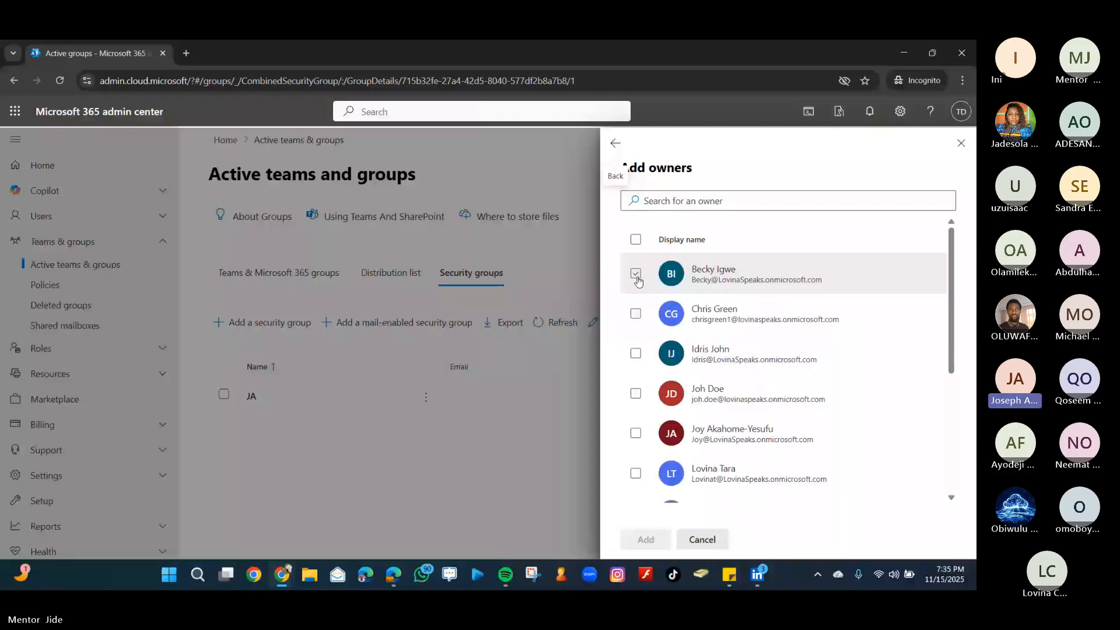
pyautogui.click(636, 275)
pyautogui.click(646, 540)
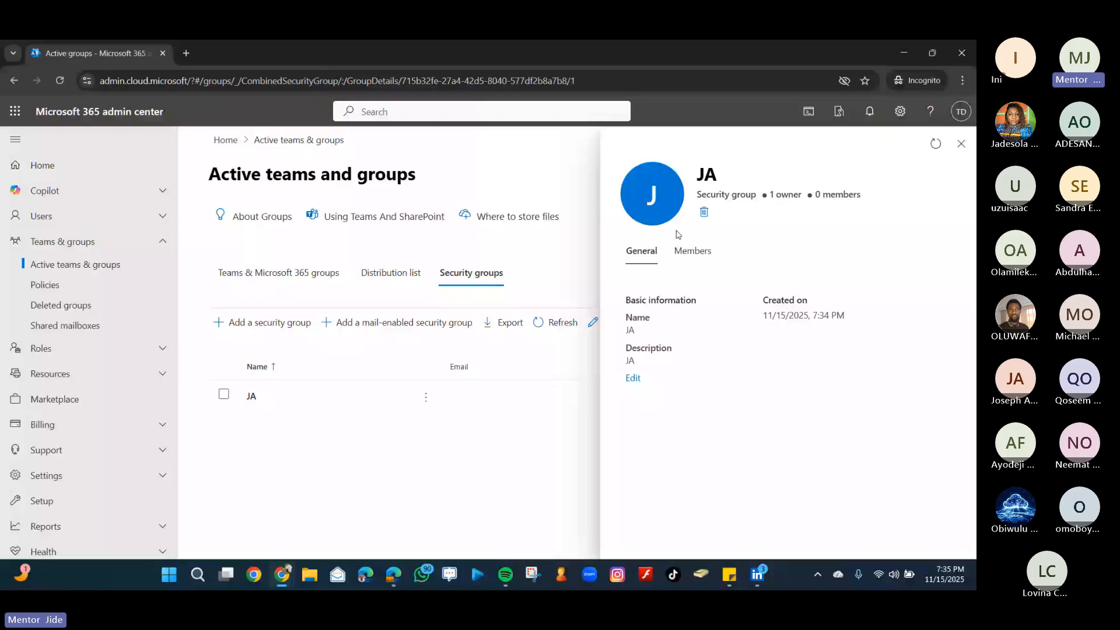
pyautogui.click(683, 262)
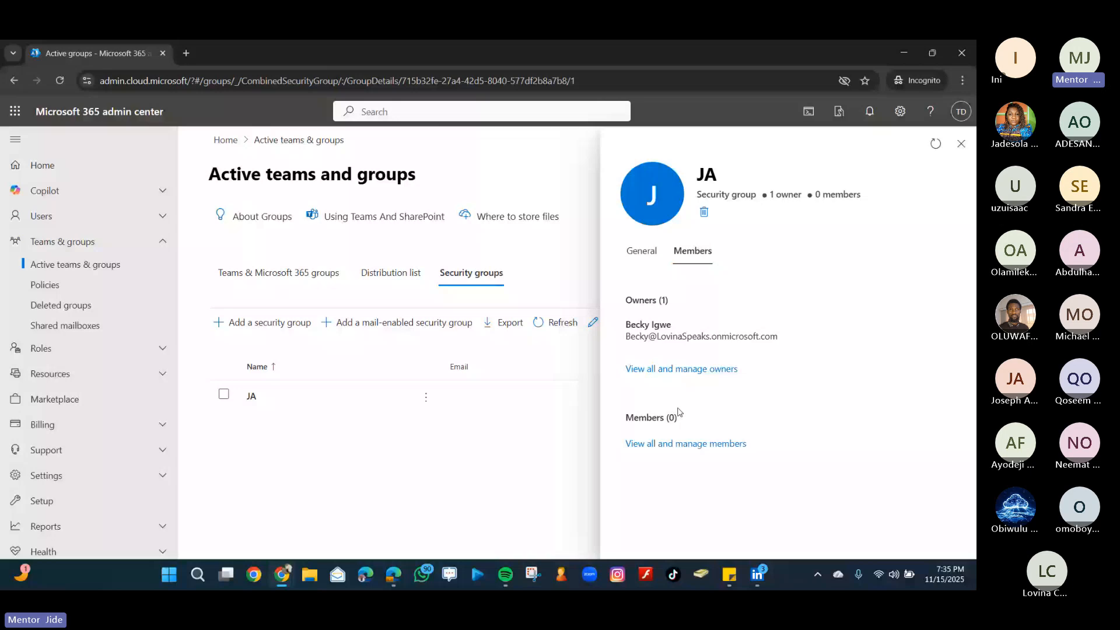
pyautogui.click(545, 418)
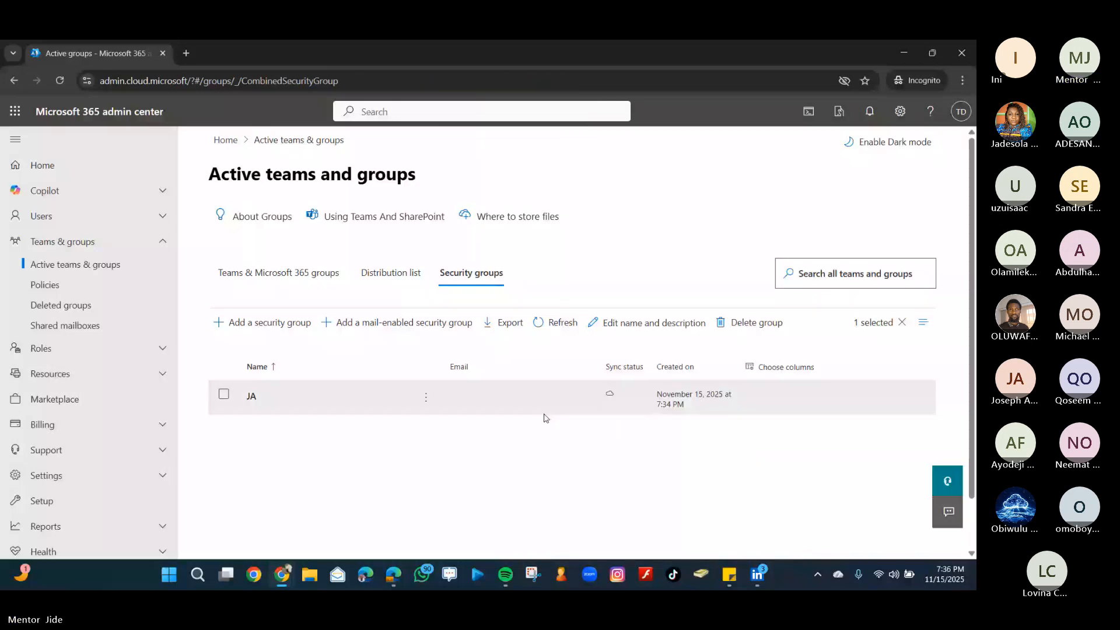
# Switch from the Teams meeting back to the Microsoft 365 admin center in the browser
pyautogui.hotkey('alt', 'Tab')
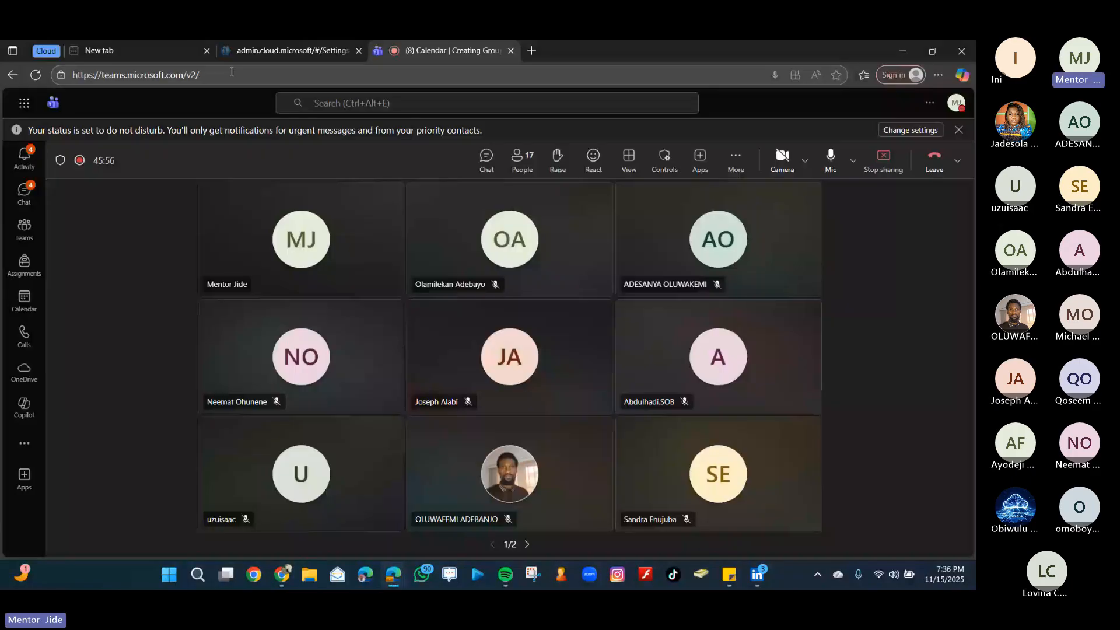
pyautogui.click(243, 52)
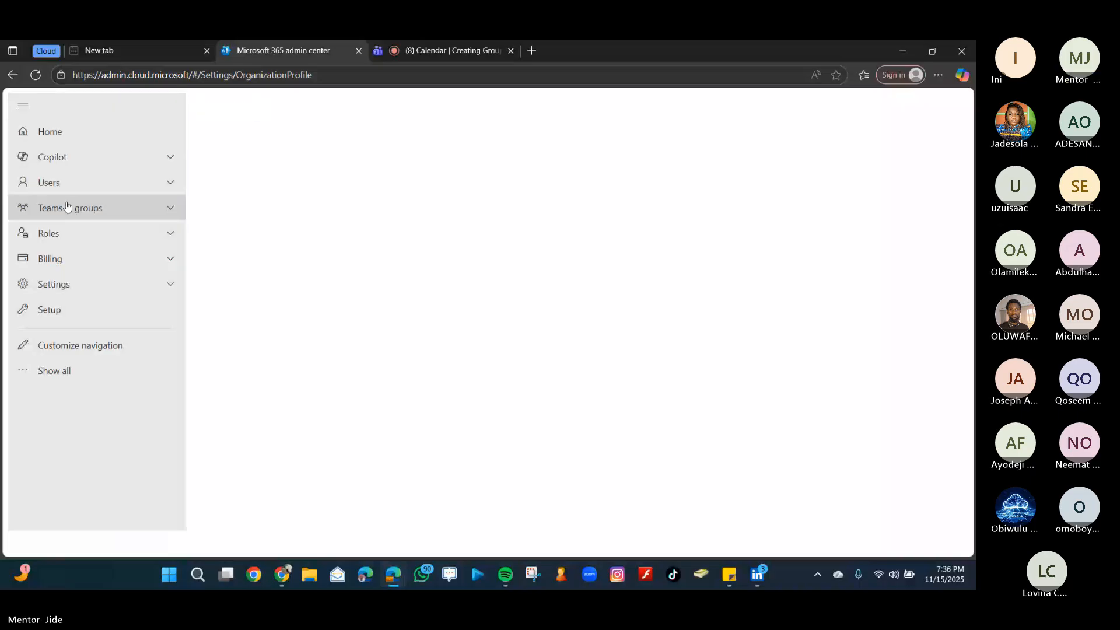
# From the Security groups list, start a new security group named JA and move past its basic details
pyautogui.click(58, 369)
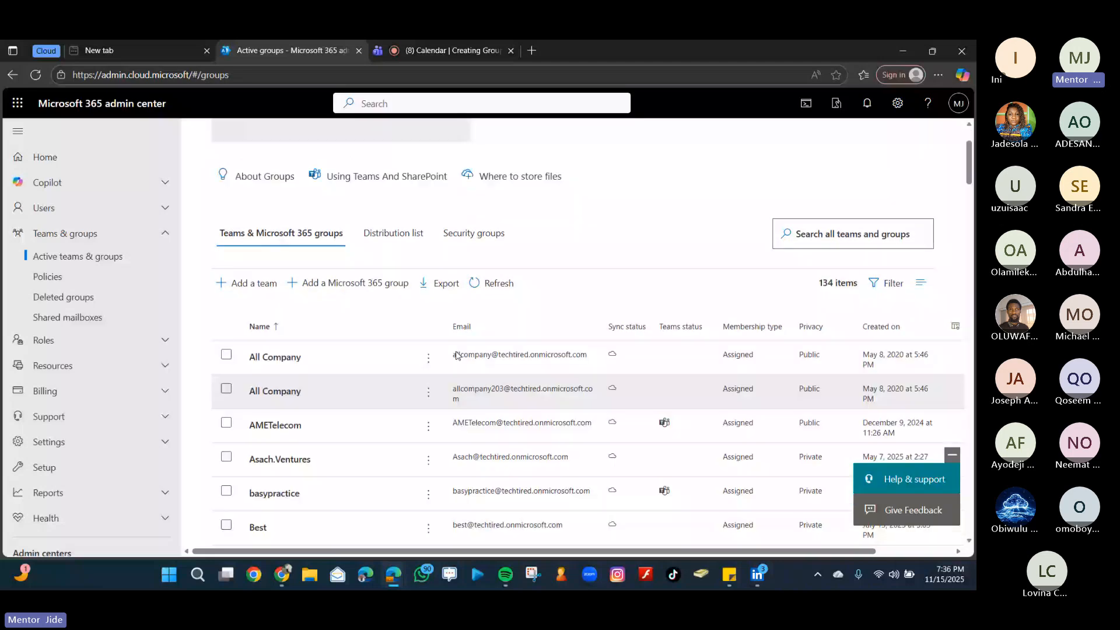
pyautogui.click(461, 246)
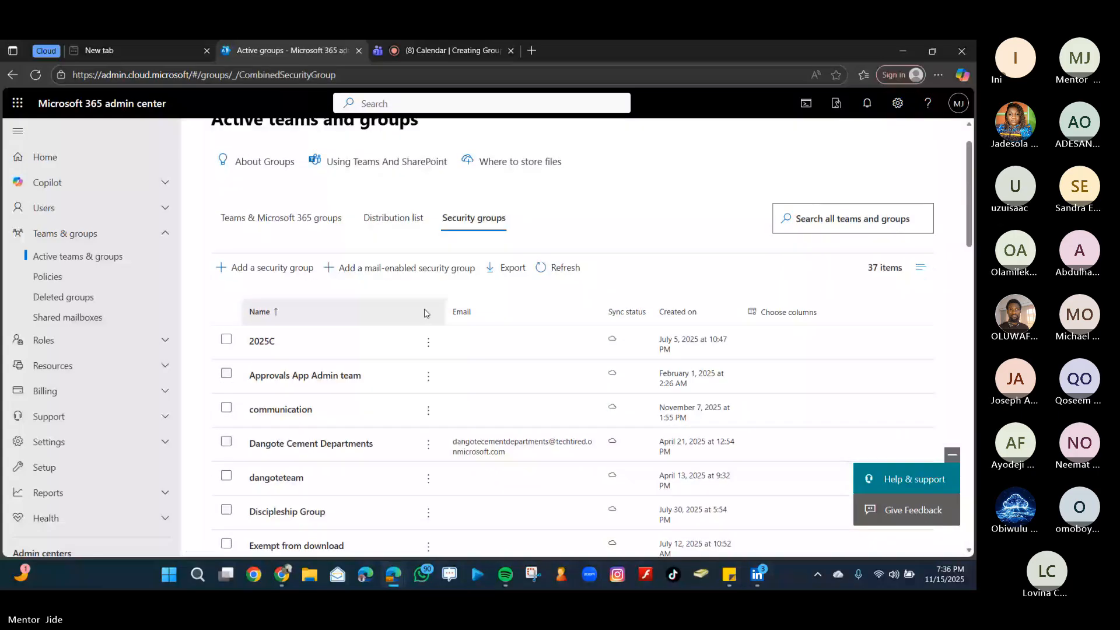
pyautogui.write('JA')
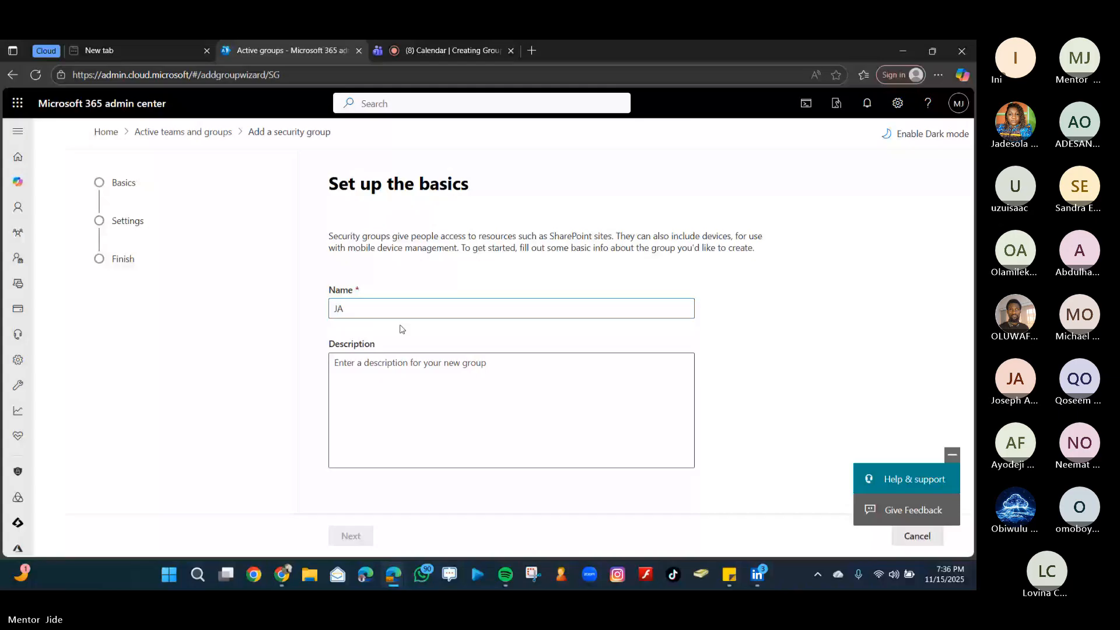
pyautogui.click(373, 425)
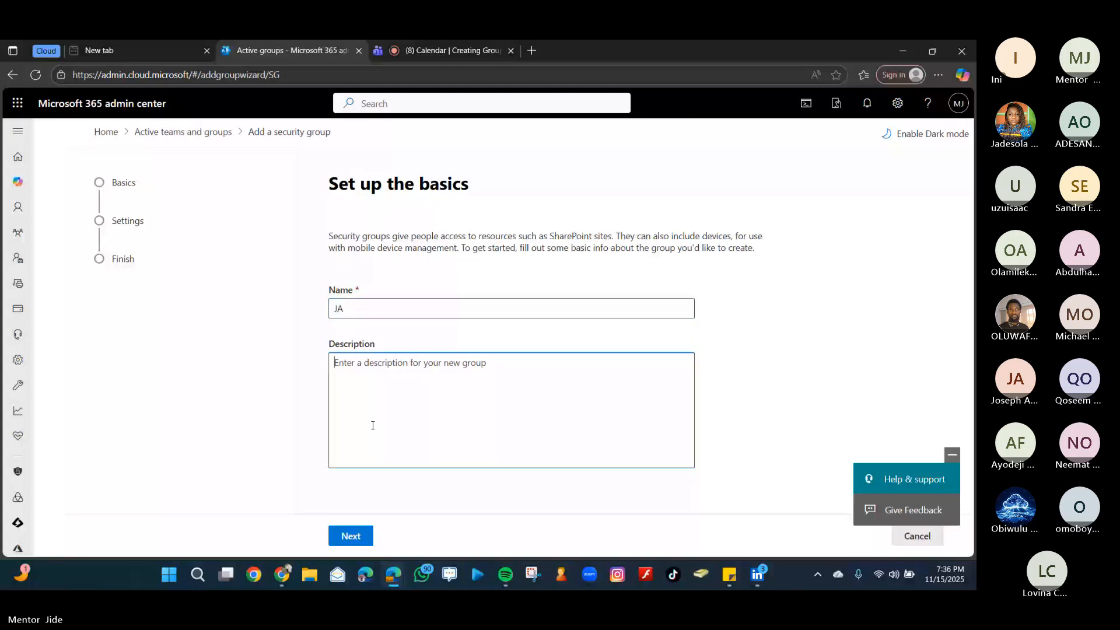
pyautogui.click(357, 537)
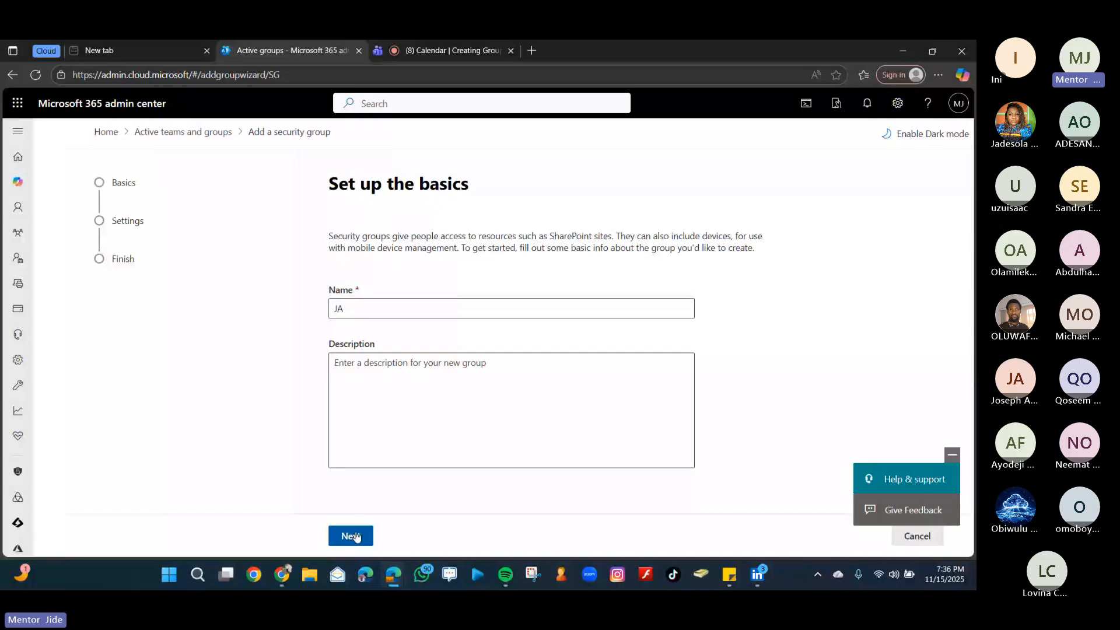
pyautogui.click(357, 537)
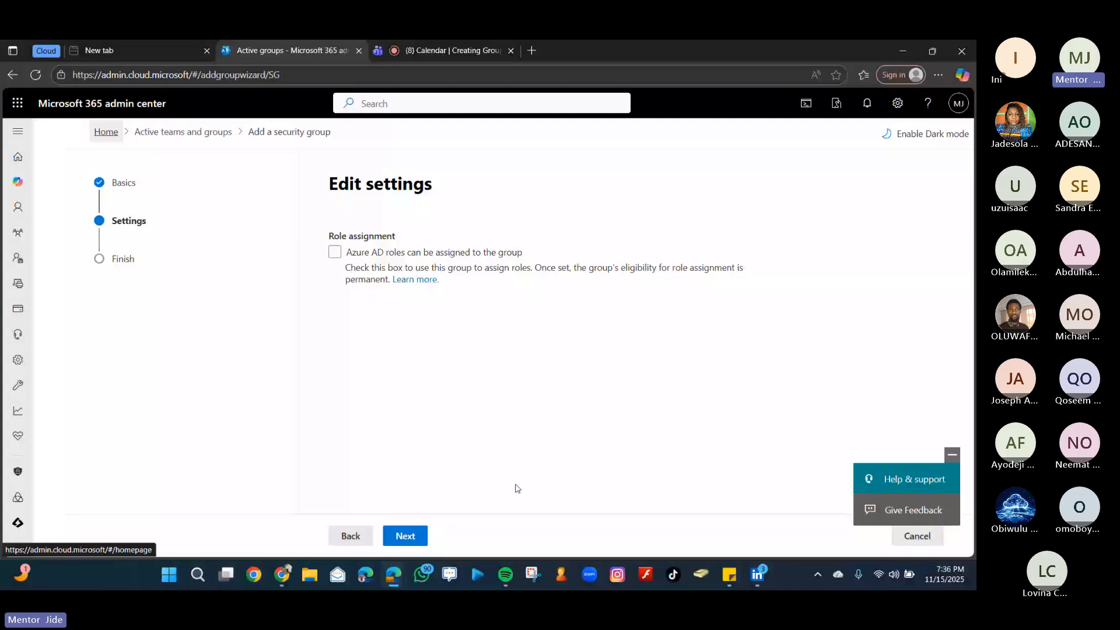
# Allow Azure AD roles to be assigned to the JA group, then create it
pyautogui.moveTo(282, 575)
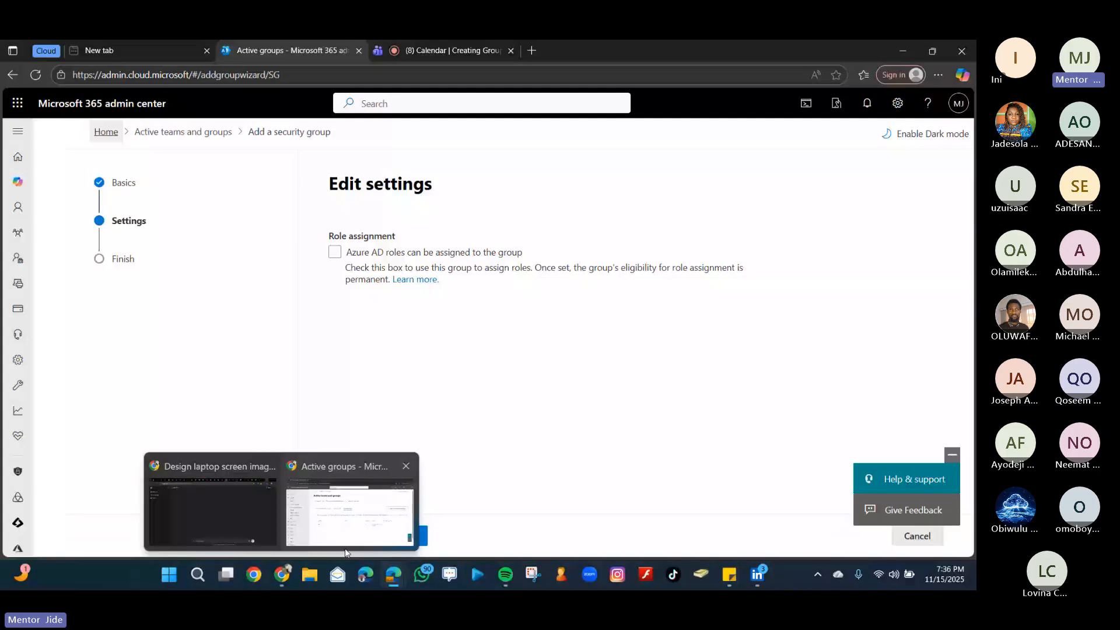
pyautogui.click(344, 542)
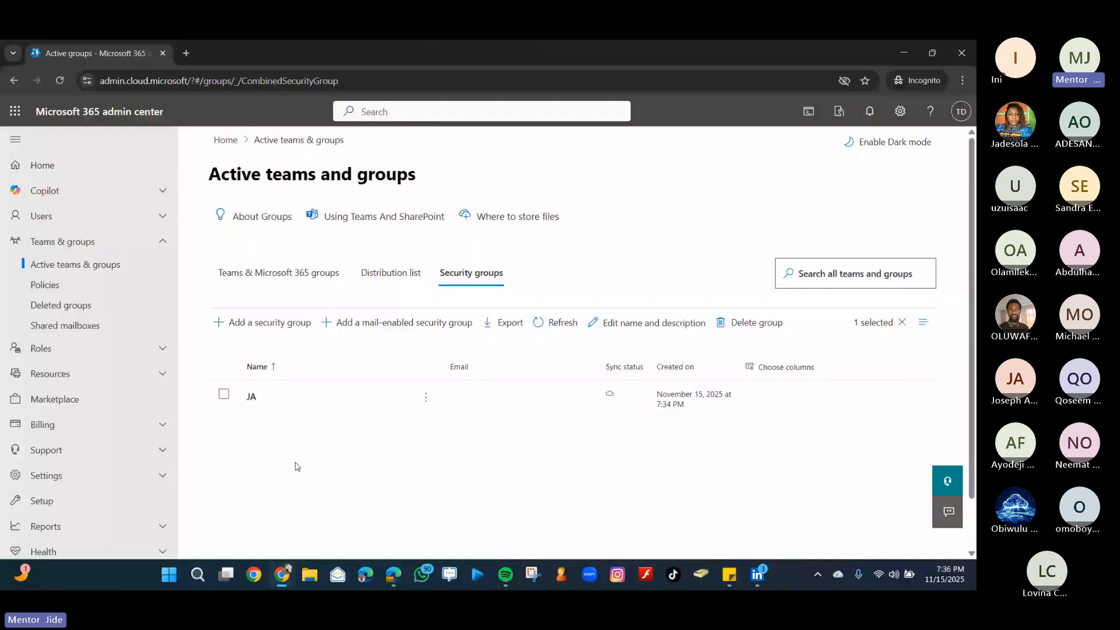
pyautogui.moveTo(392, 581)
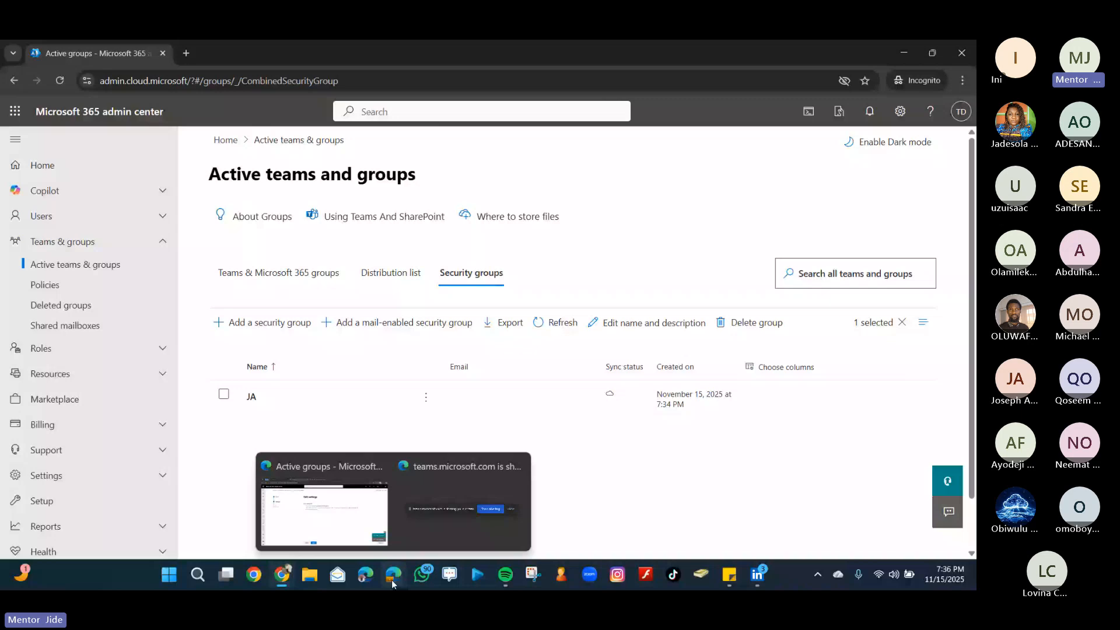
pyautogui.click(350, 502)
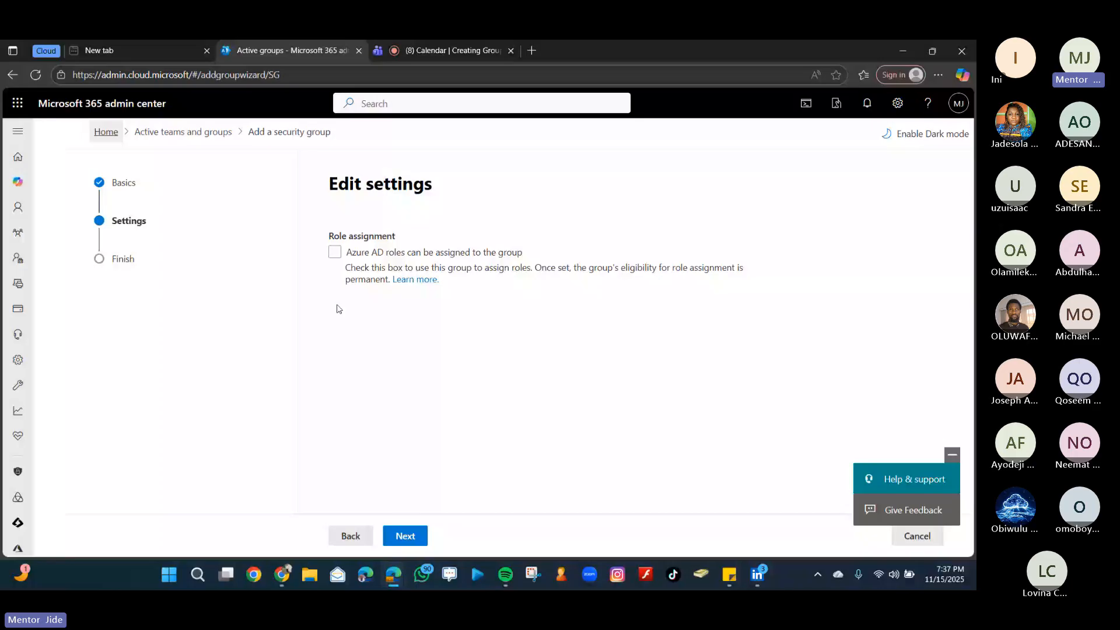
pyautogui.click(334, 252)
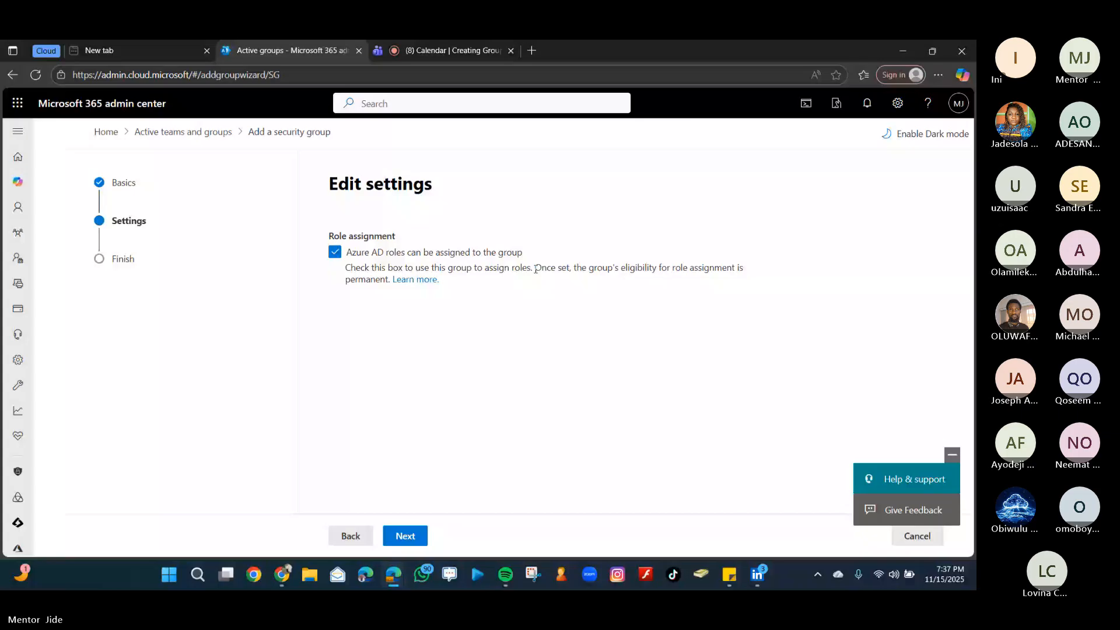
pyautogui.moveTo(536, 269); pyautogui.dragTo(390, 280)
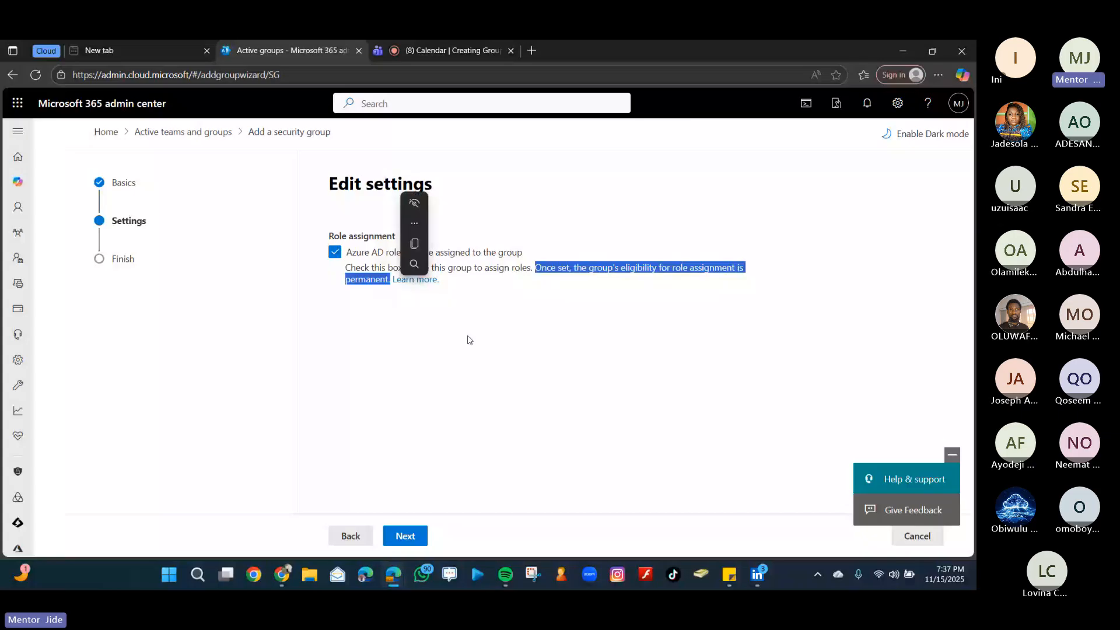
pyautogui.click(470, 340)
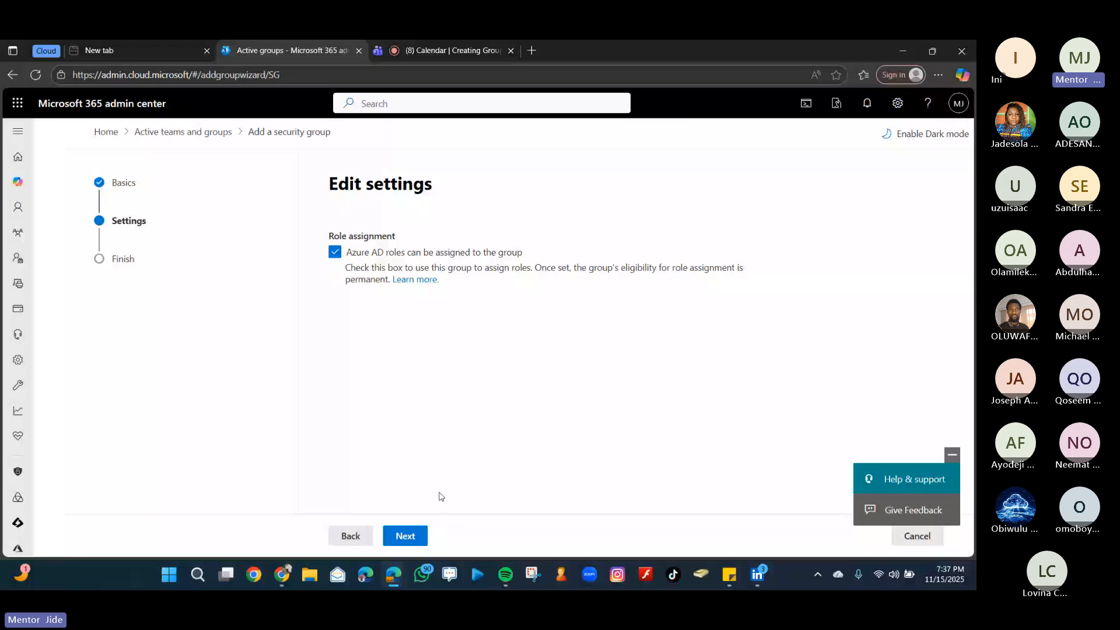
pyautogui.click(421, 537)
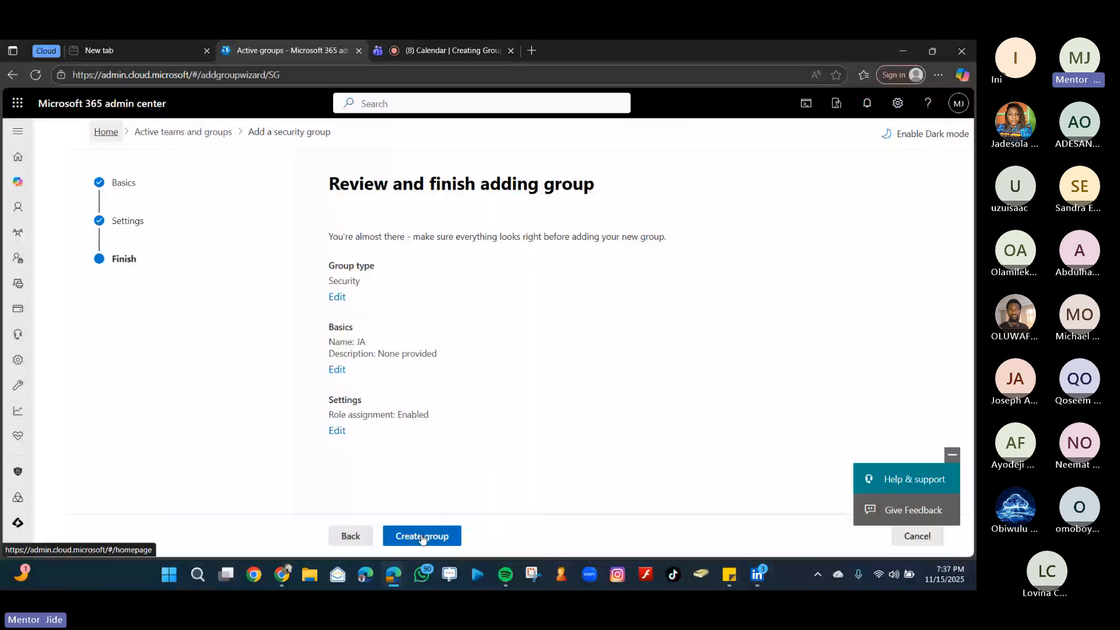
pyautogui.click(423, 537)
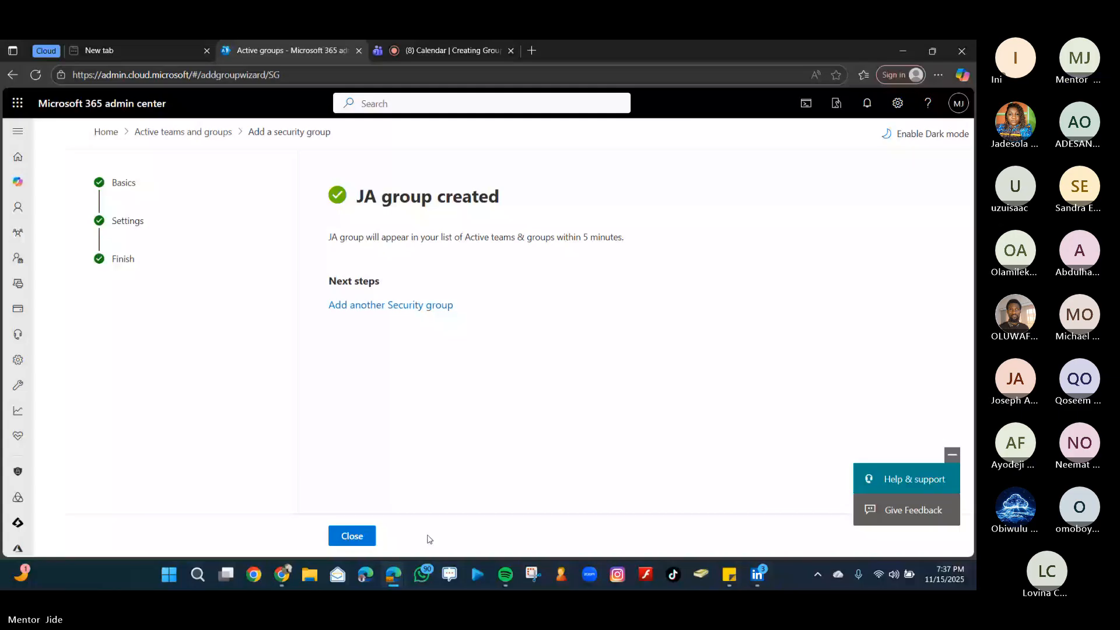
# Search the groups for 'Ja' and open the JA group's details
pyautogui.click(351, 536)
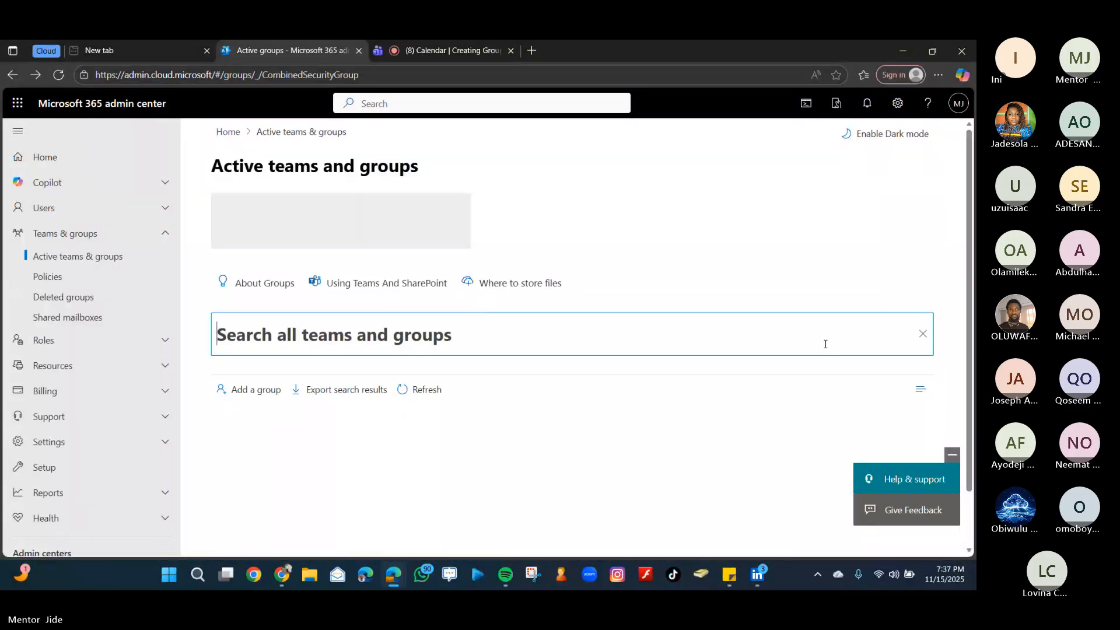
pyautogui.write('Ja')
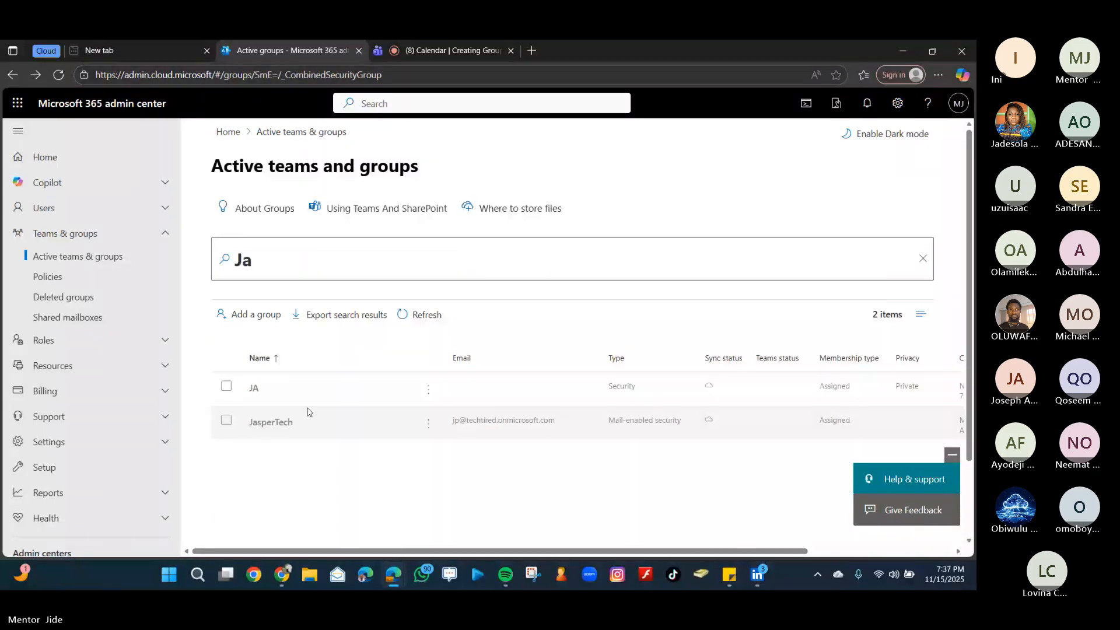
pyautogui.scroll(-2, 309, 412)
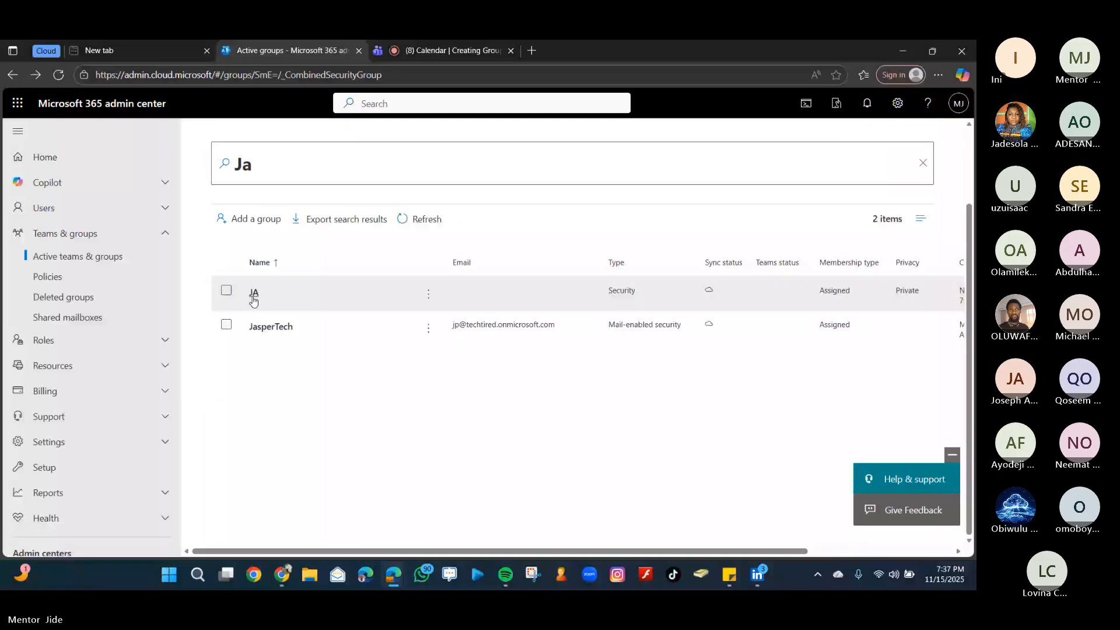
pyautogui.click(253, 294)
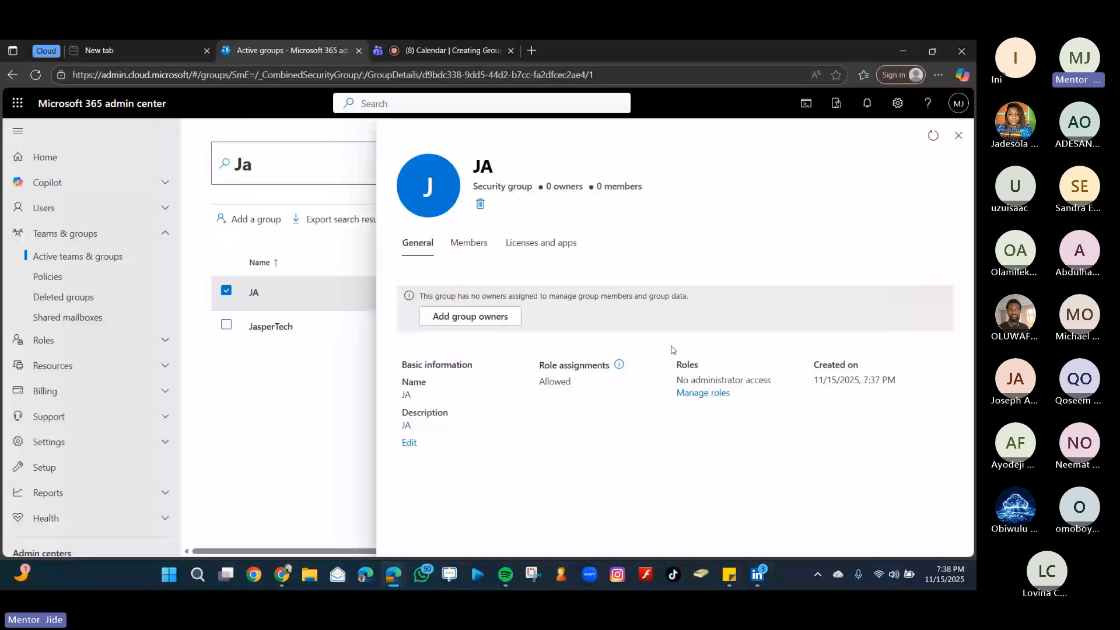
# View the JA group's Licenses and apps, then duplicate the admin center tab
pyautogui.click(283, 574)
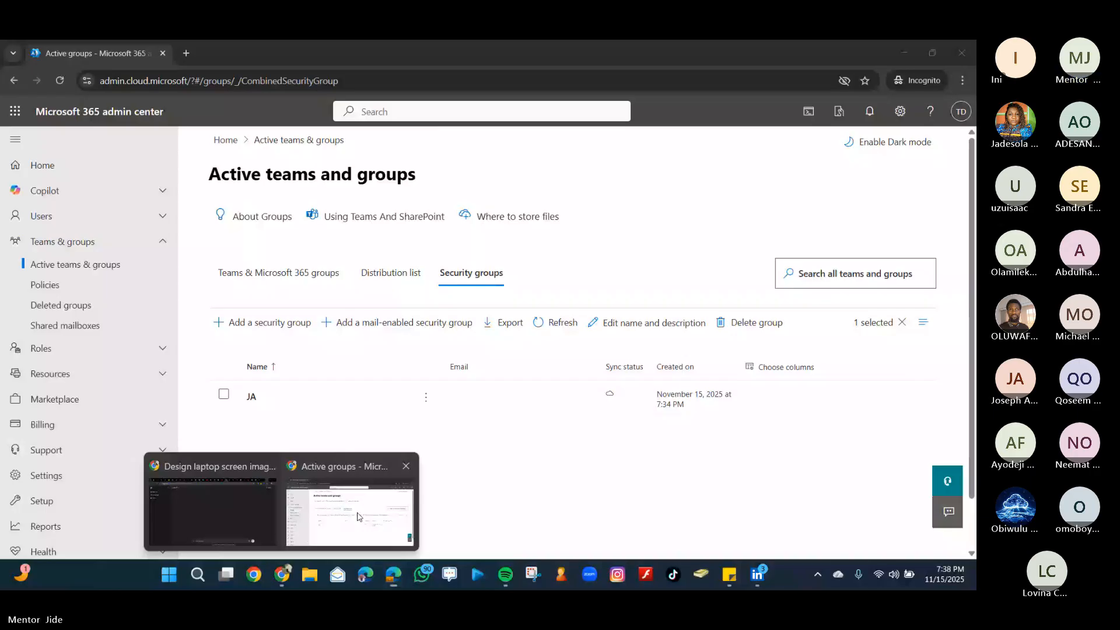
pyautogui.click(358, 517)
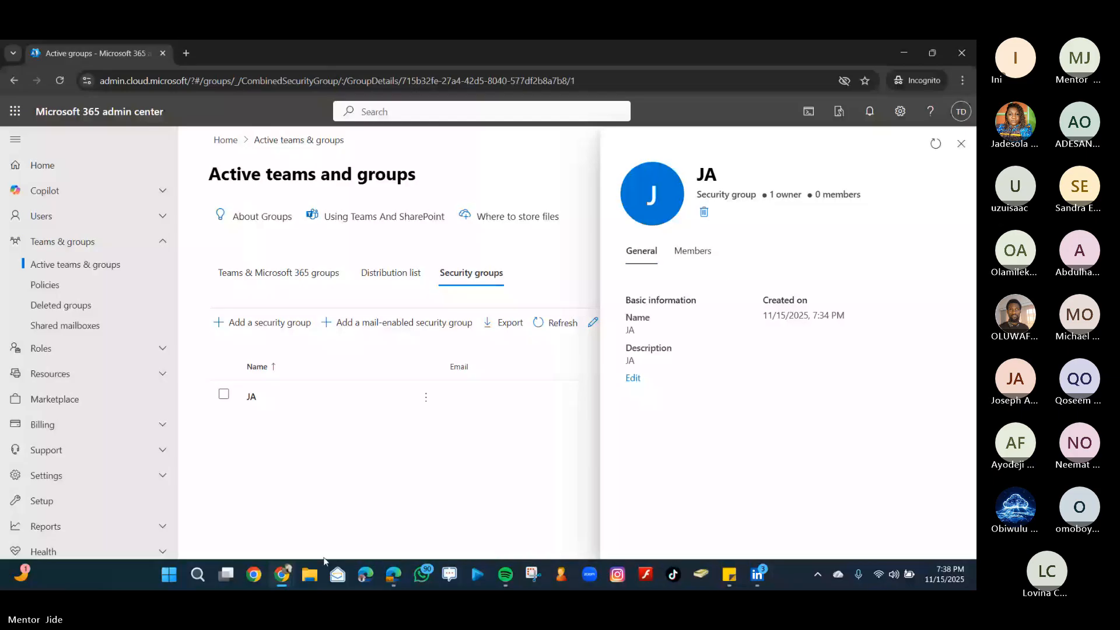
pyautogui.click(391, 574)
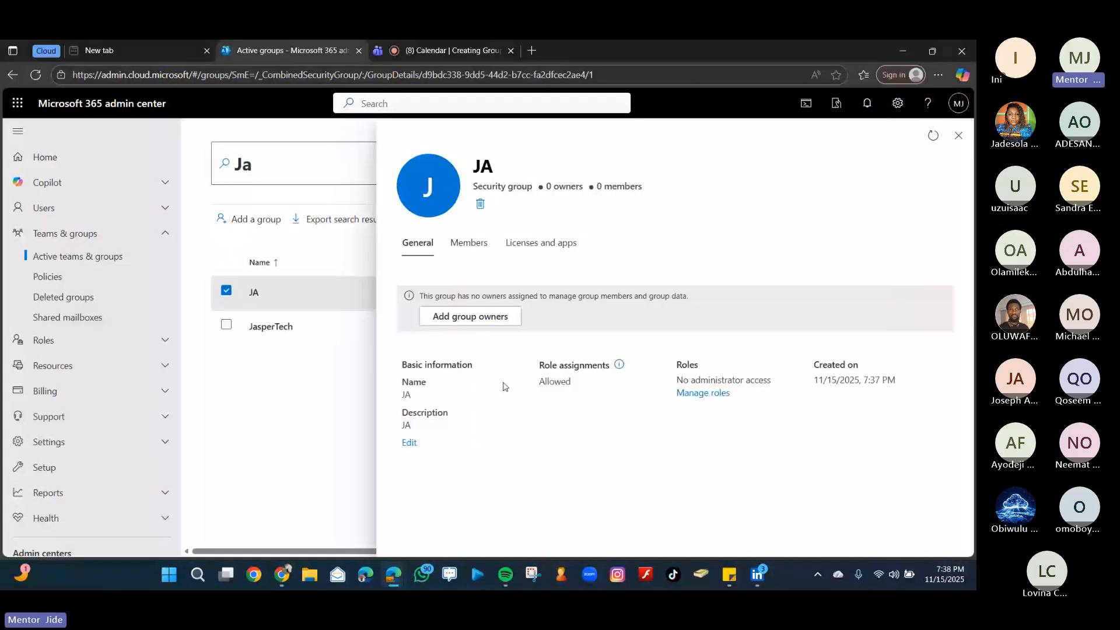
pyautogui.click(538, 242)
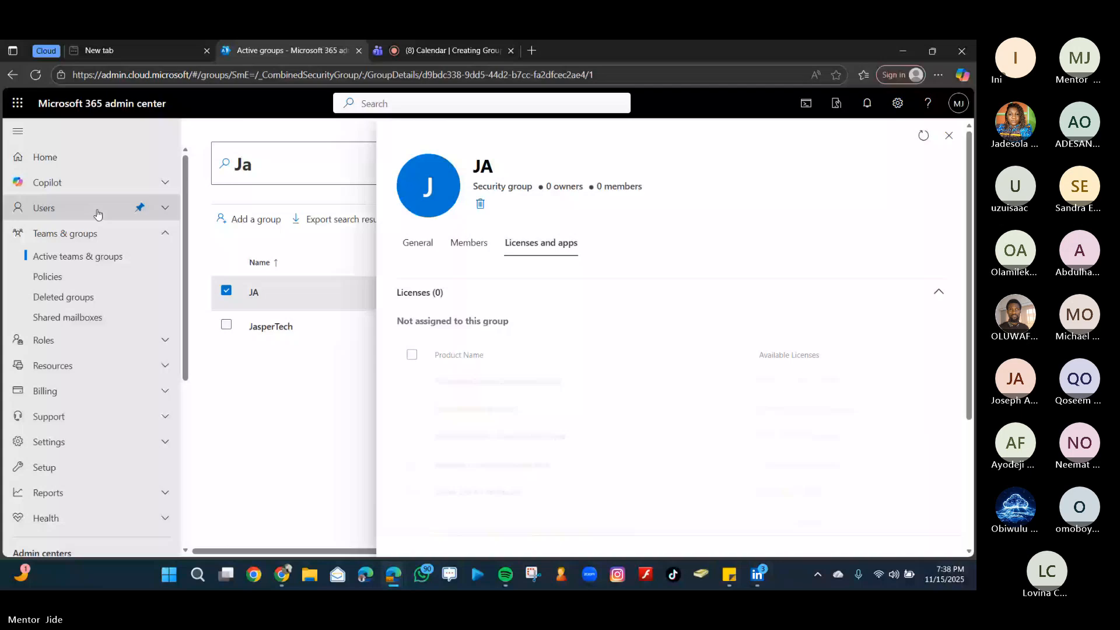
pyautogui.hotkey('ctrl', 'shift', 'k')
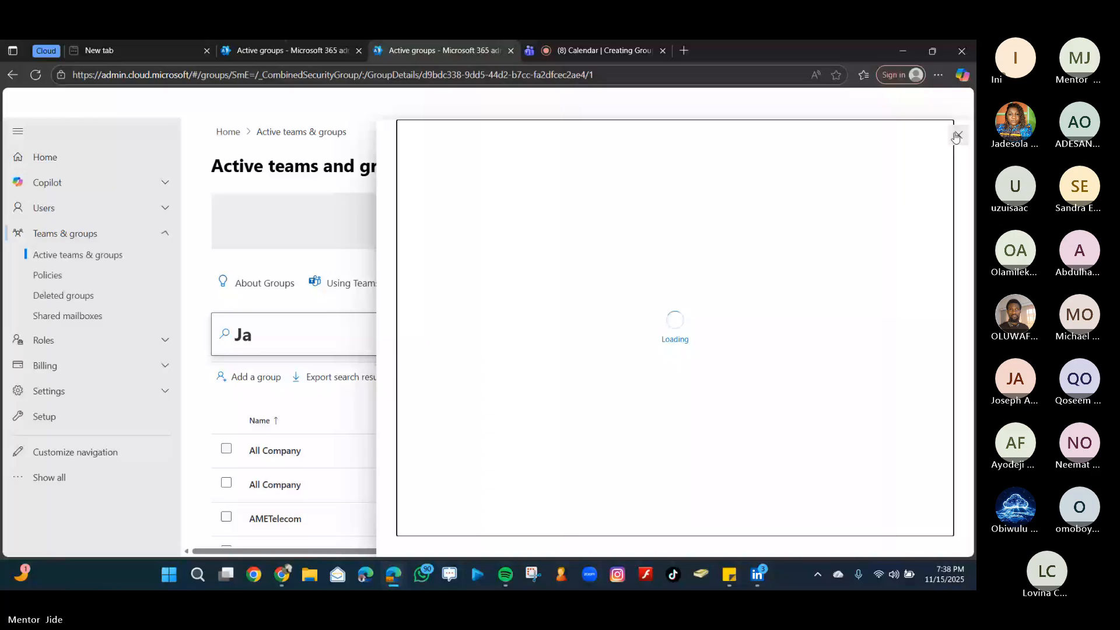
pyautogui.click(958, 135)
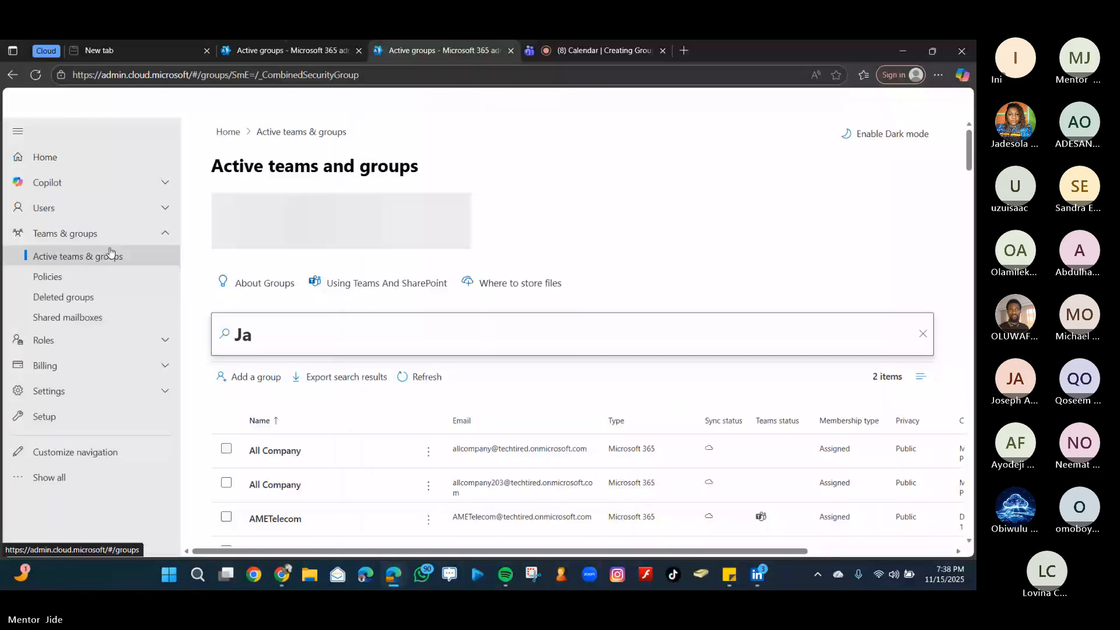
pyautogui.click(63, 206)
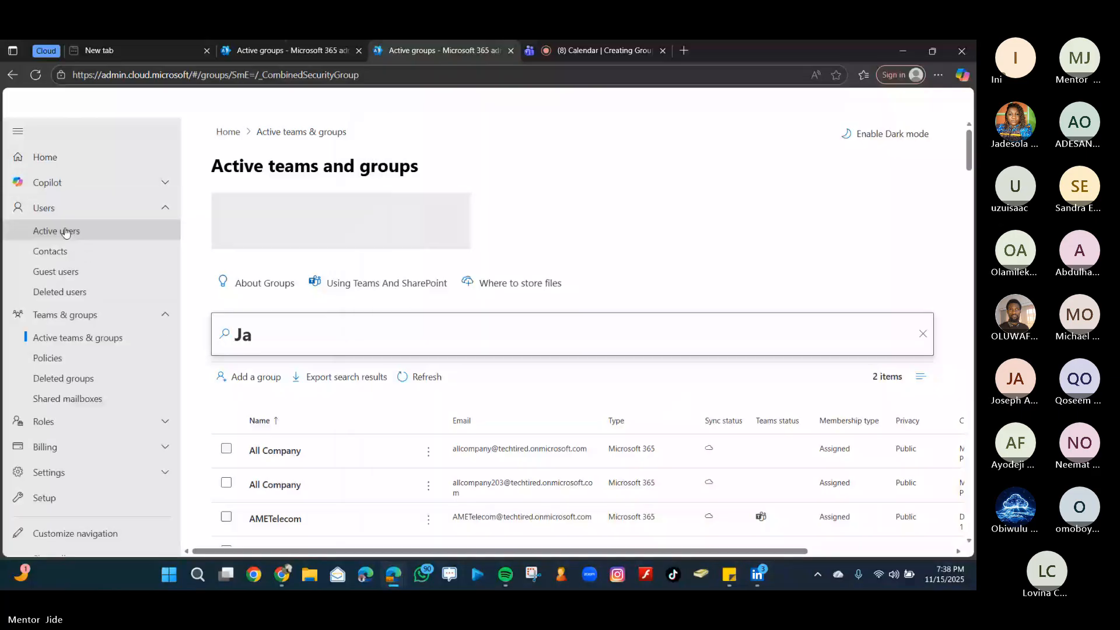
pyautogui.click(65, 231)
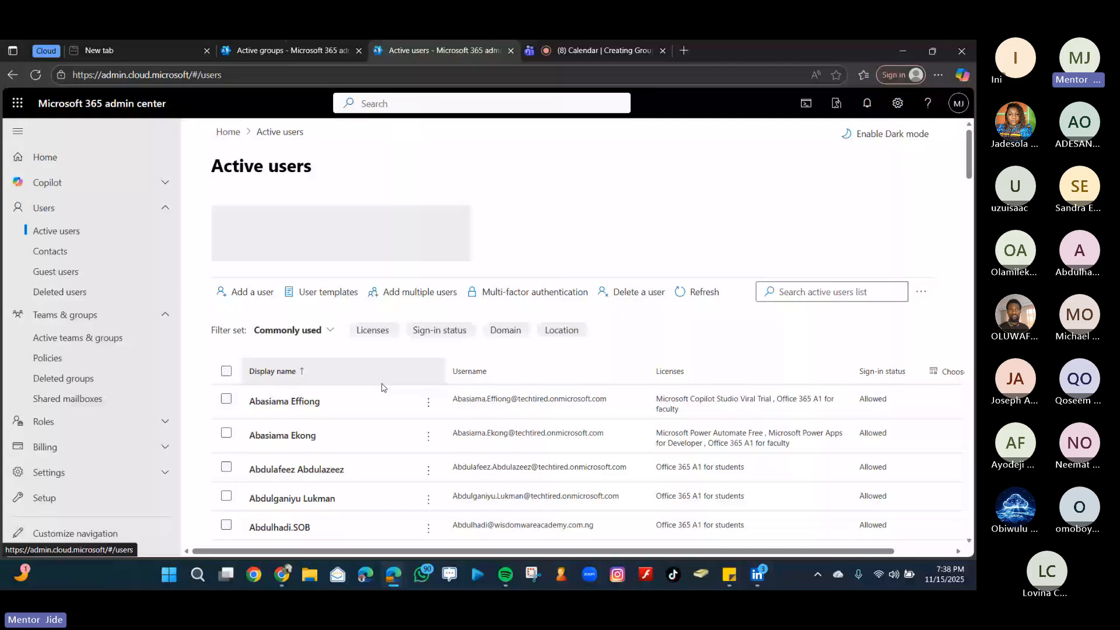
pyautogui.scroll(-5, 382, 388)
pyautogui.scroll(-3, 381, 388)
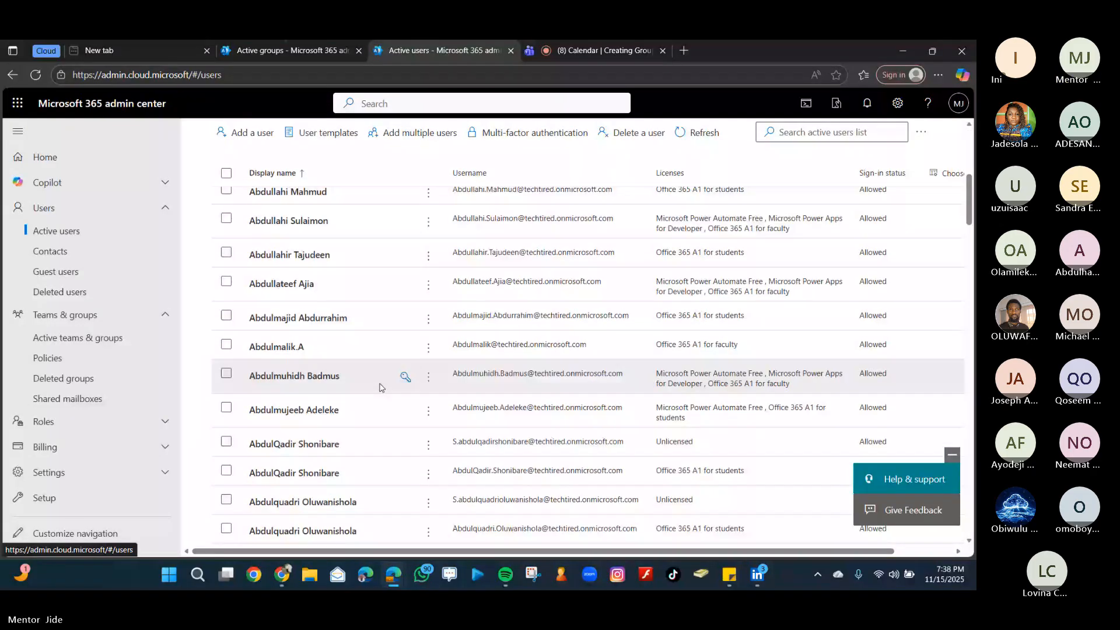
pyautogui.scroll(-1, 381, 388)
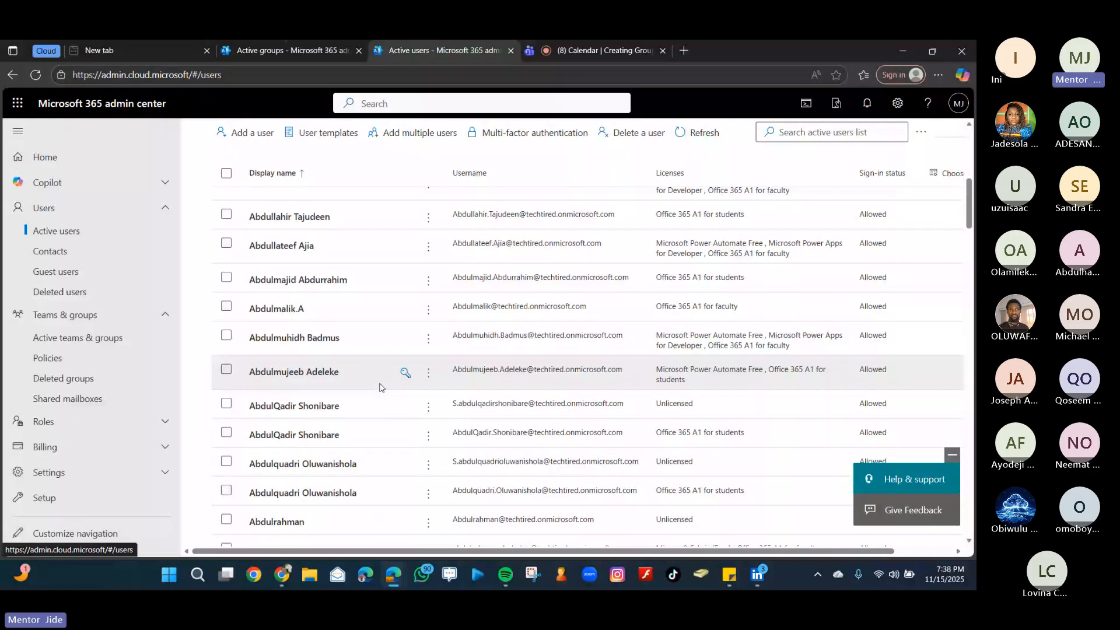
pyautogui.scroll(-5, 381, 388)
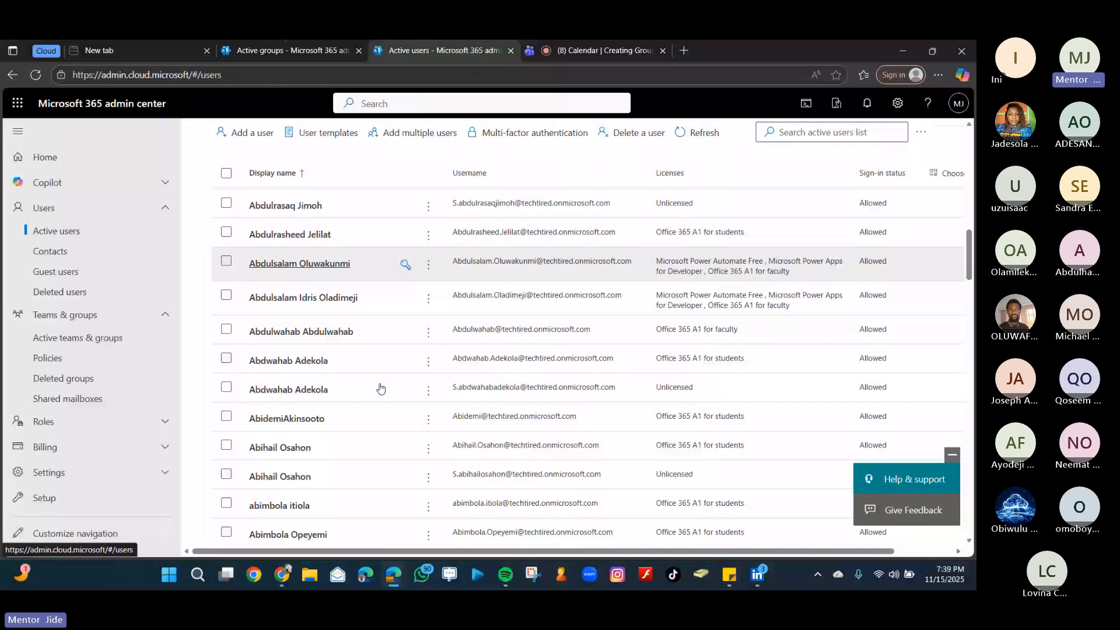
pyautogui.scroll(-4, 381, 388)
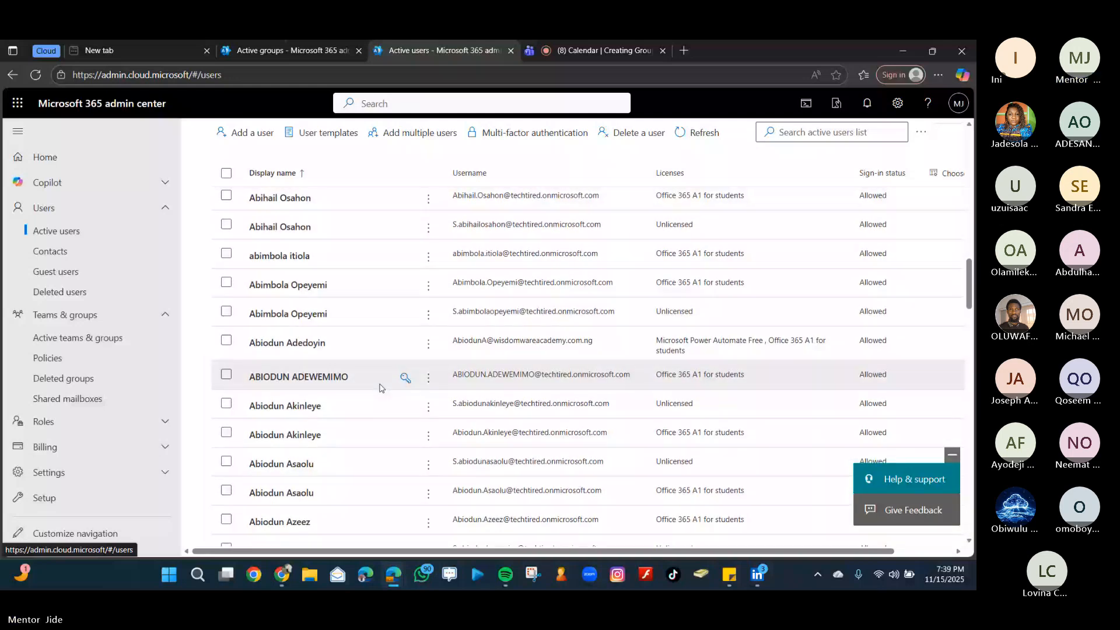
pyautogui.scroll(-5, 380, 388)
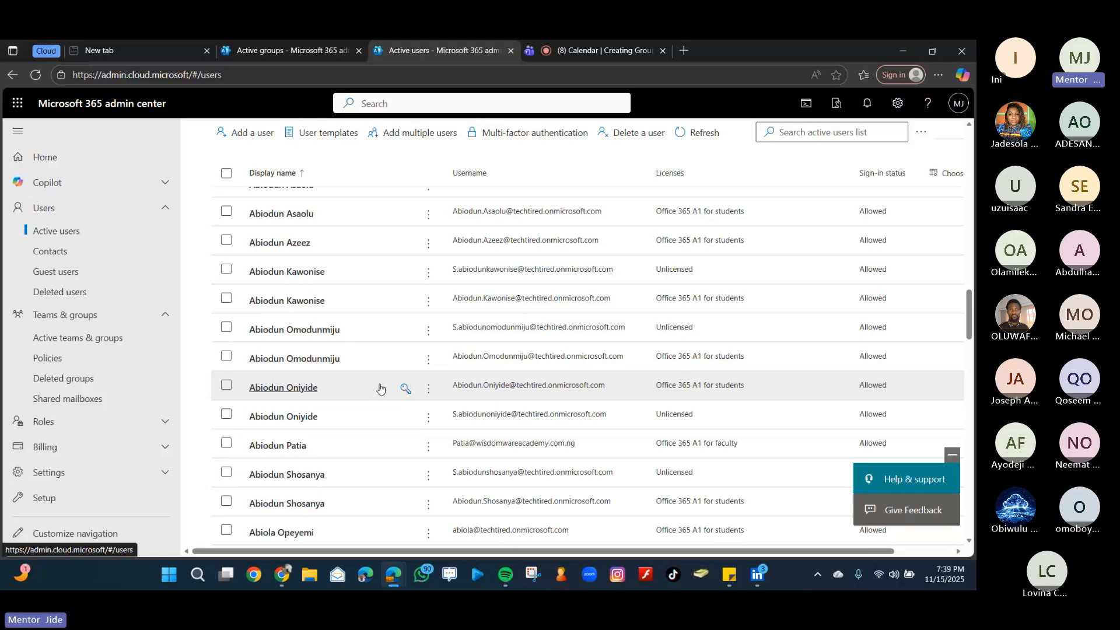
pyautogui.scroll(10, 380, 388)
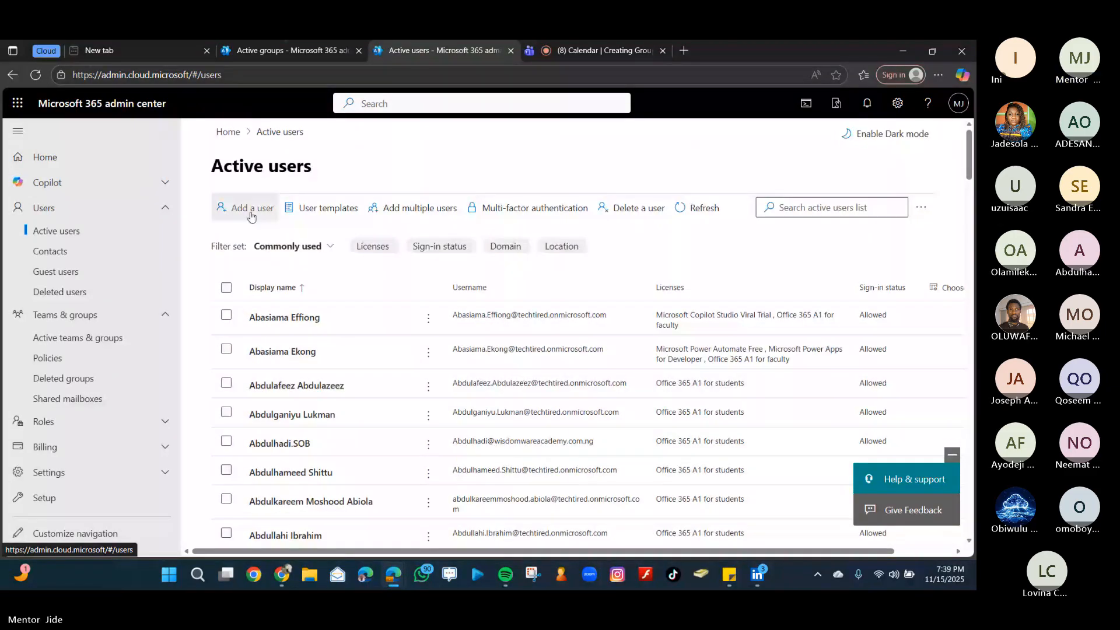
pyautogui.click(252, 215)
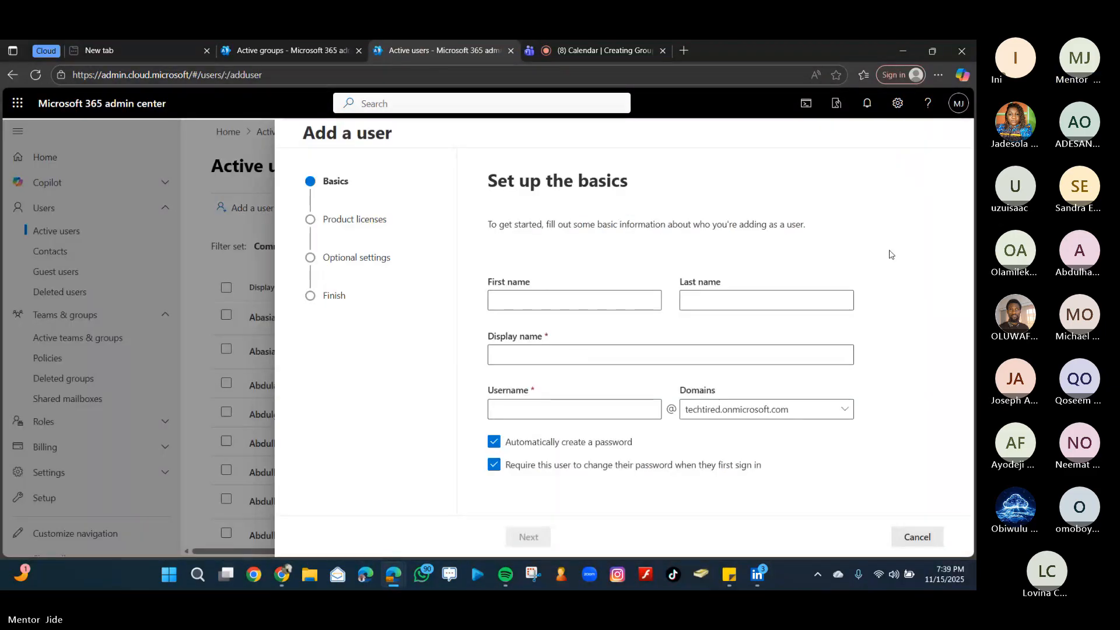
pyautogui.click(922, 544)
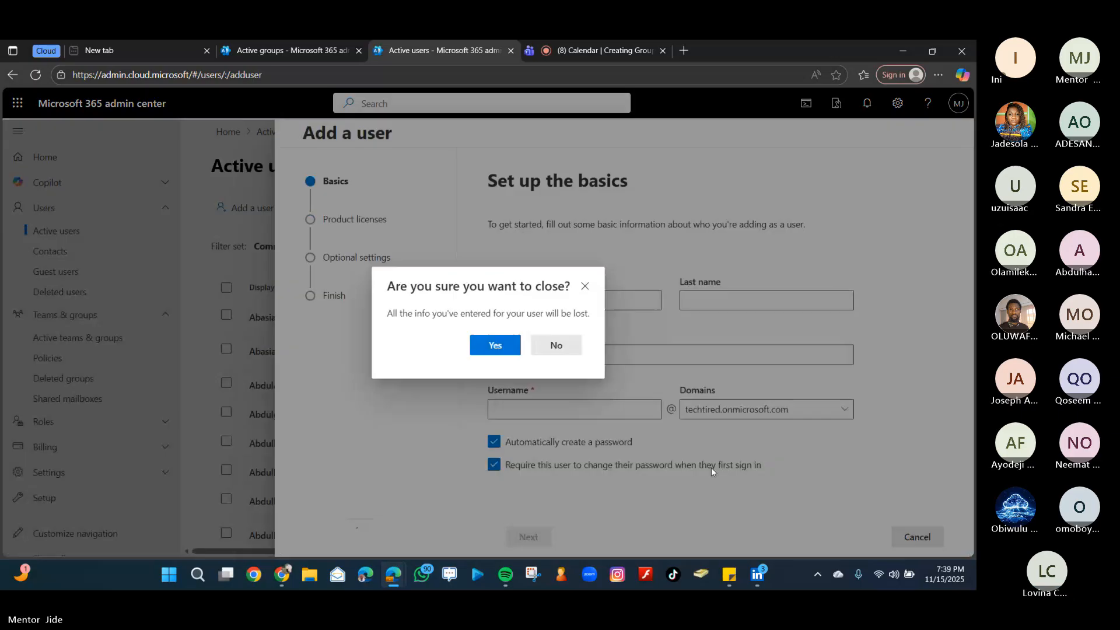
pyautogui.click(491, 349)
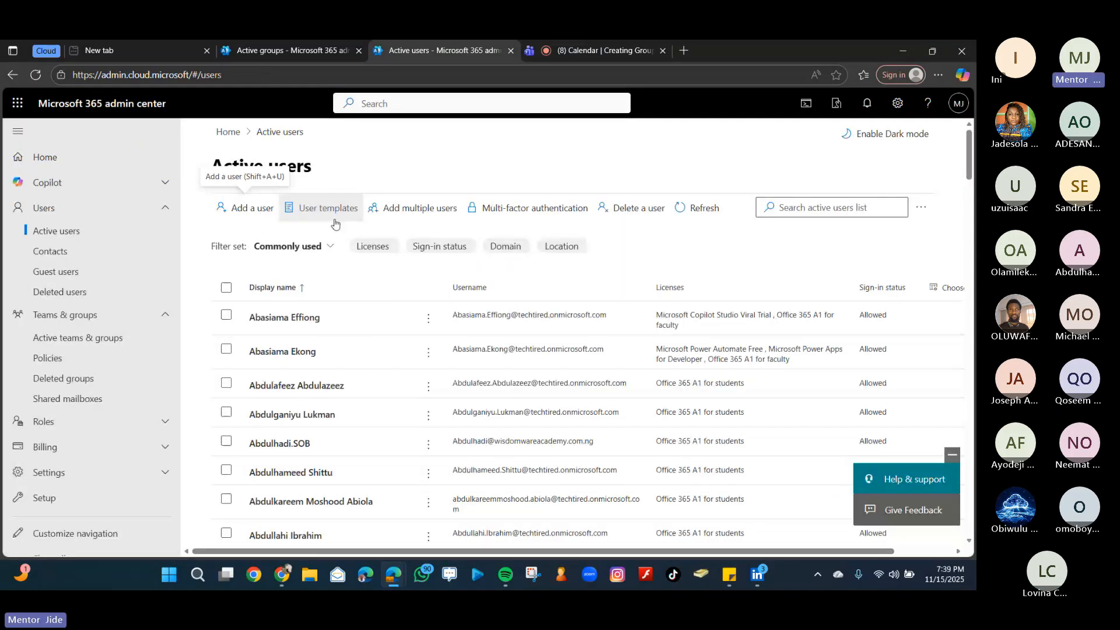
# In the Add list of users form, enter first names and usernames for the first two users
pyautogui.click(427, 214)
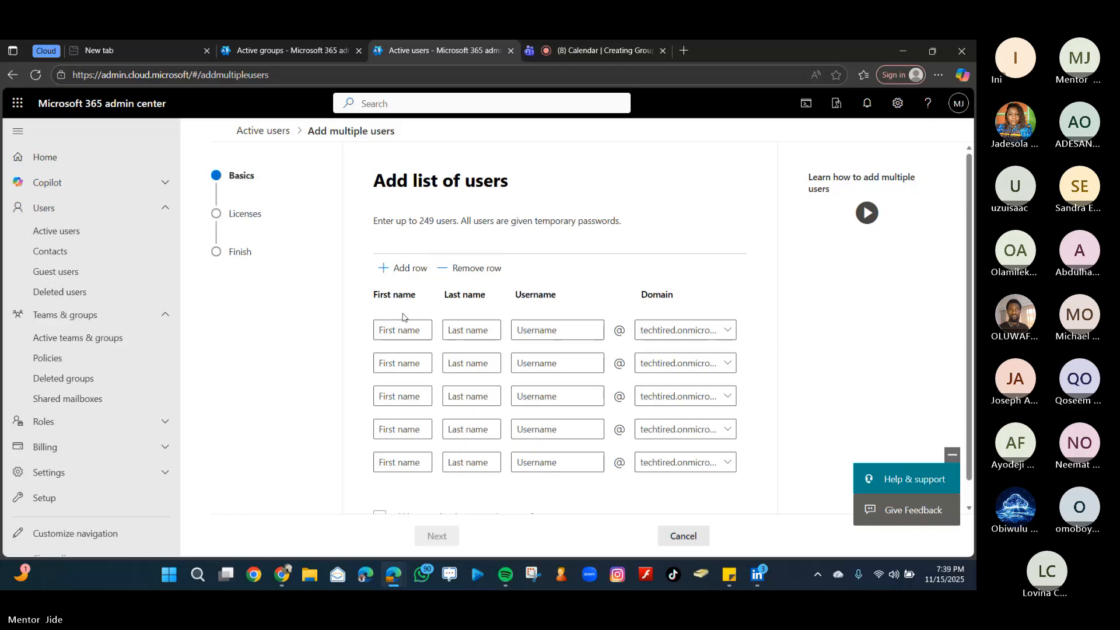
pyautogui.click(402, 331)
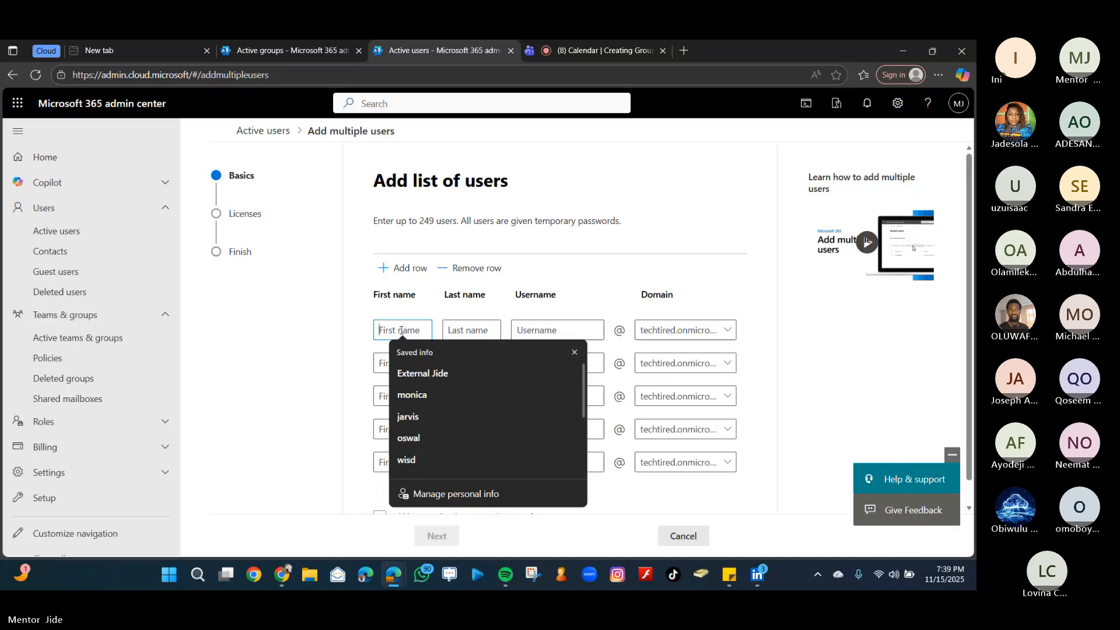
pyautogui.write('Neema')
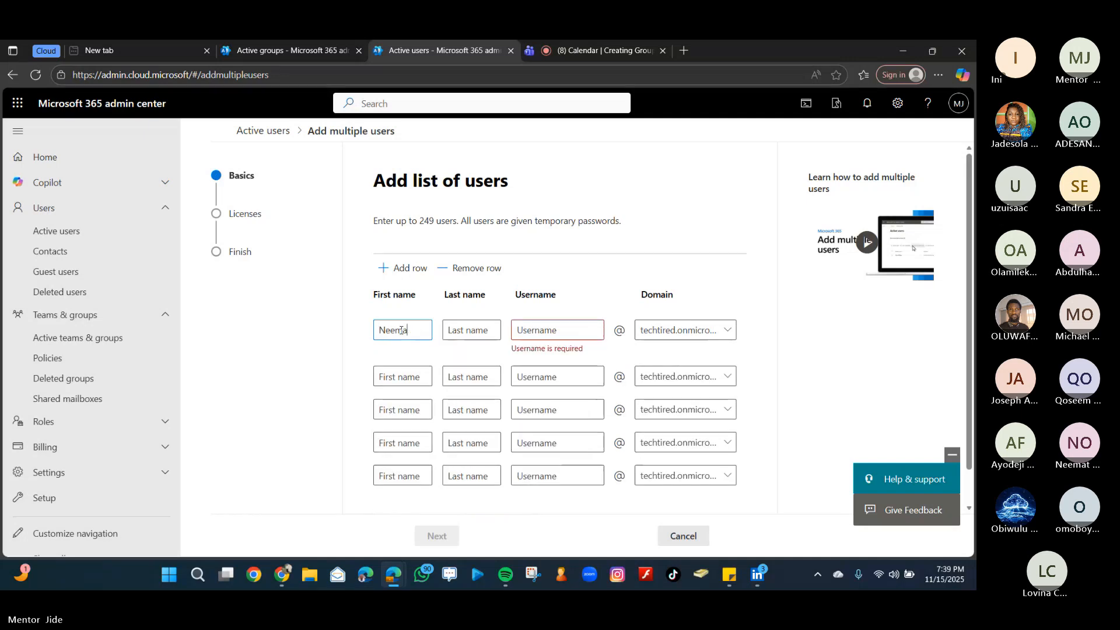
pyautogui.write('t')
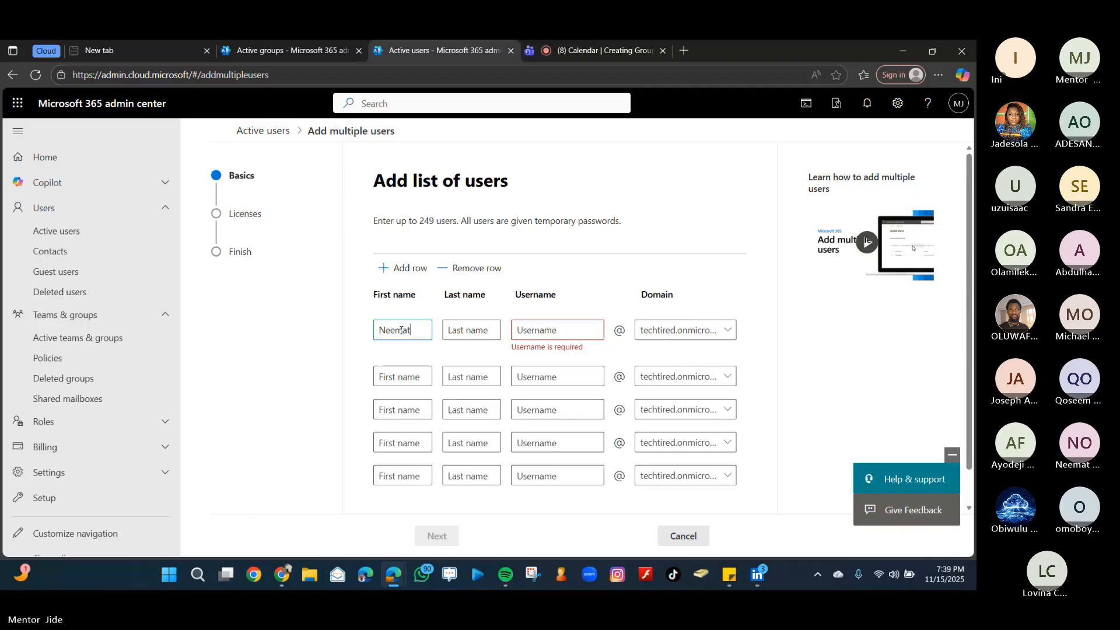
pyautogui.click(536, 331)
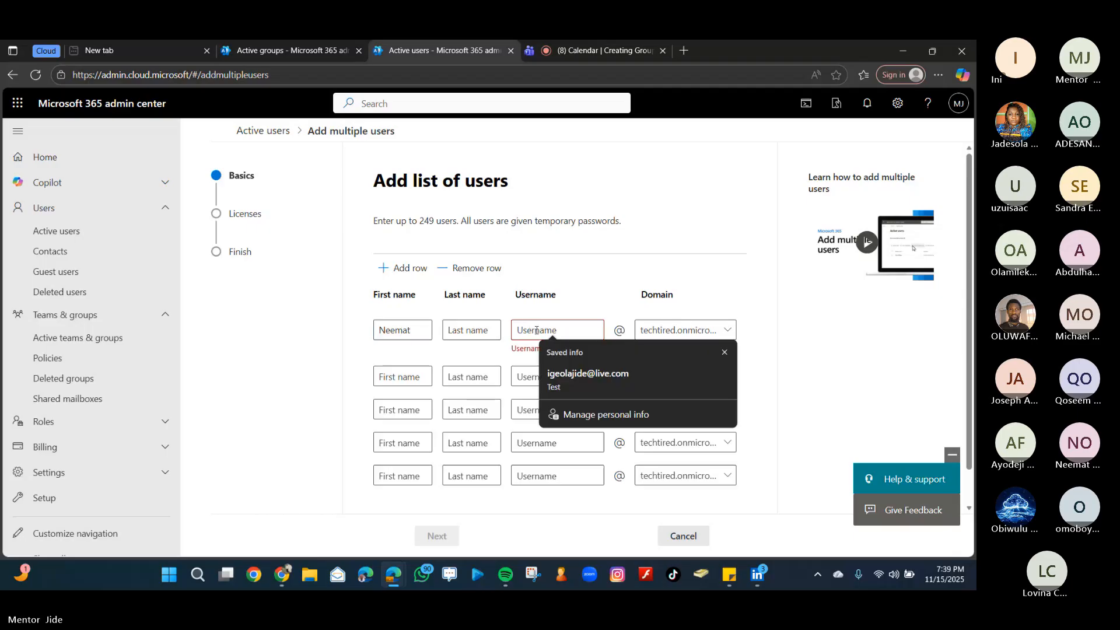
pyautogui.write('A')
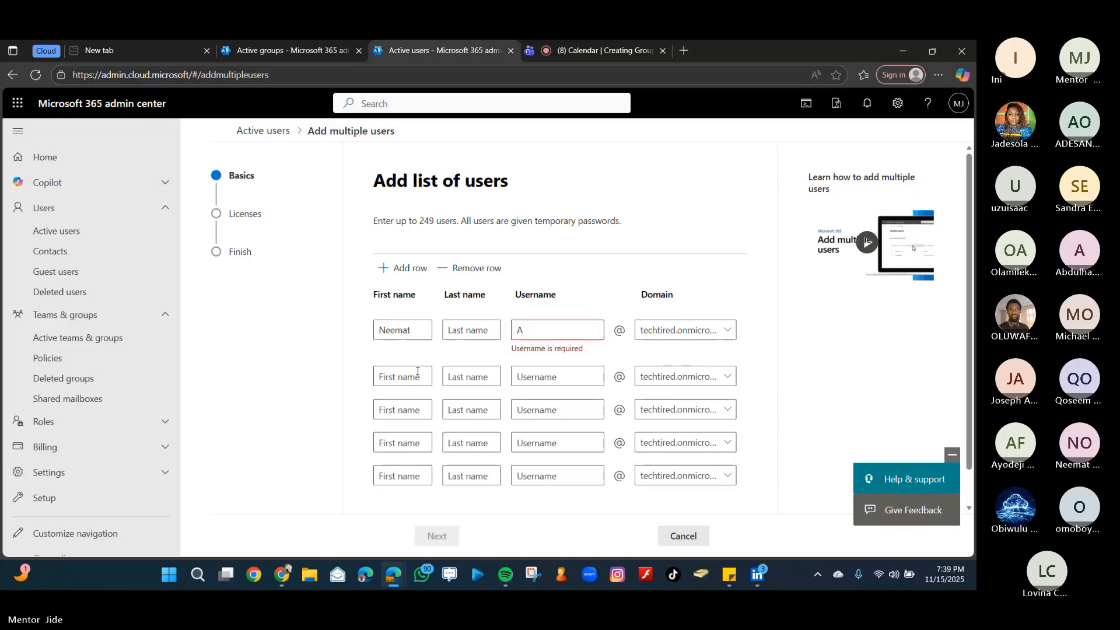
pyautogui.click(417, 371)
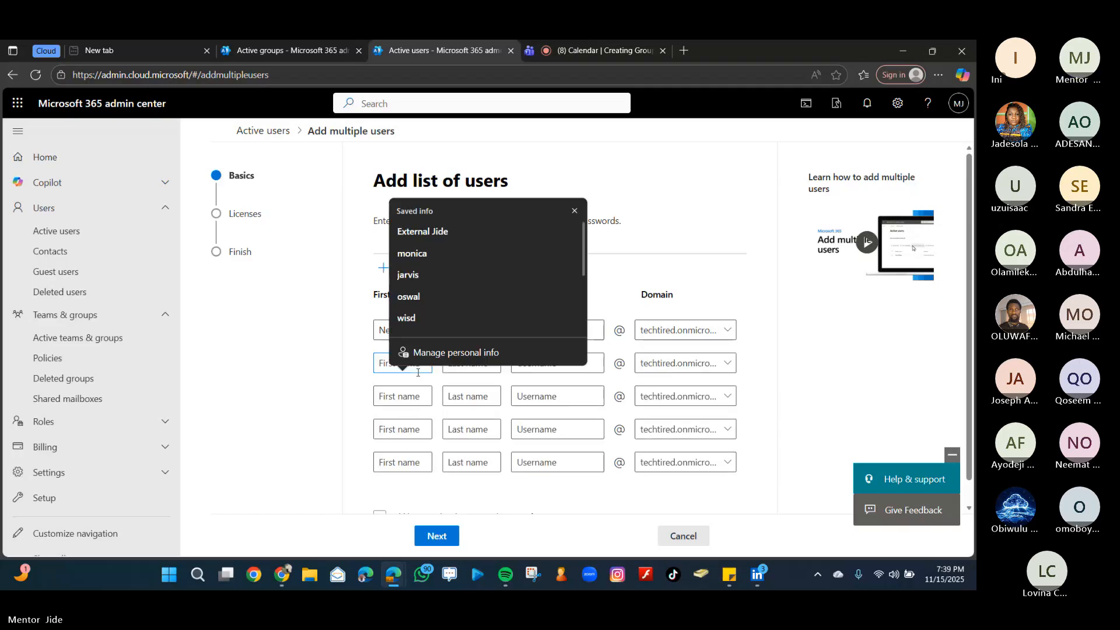
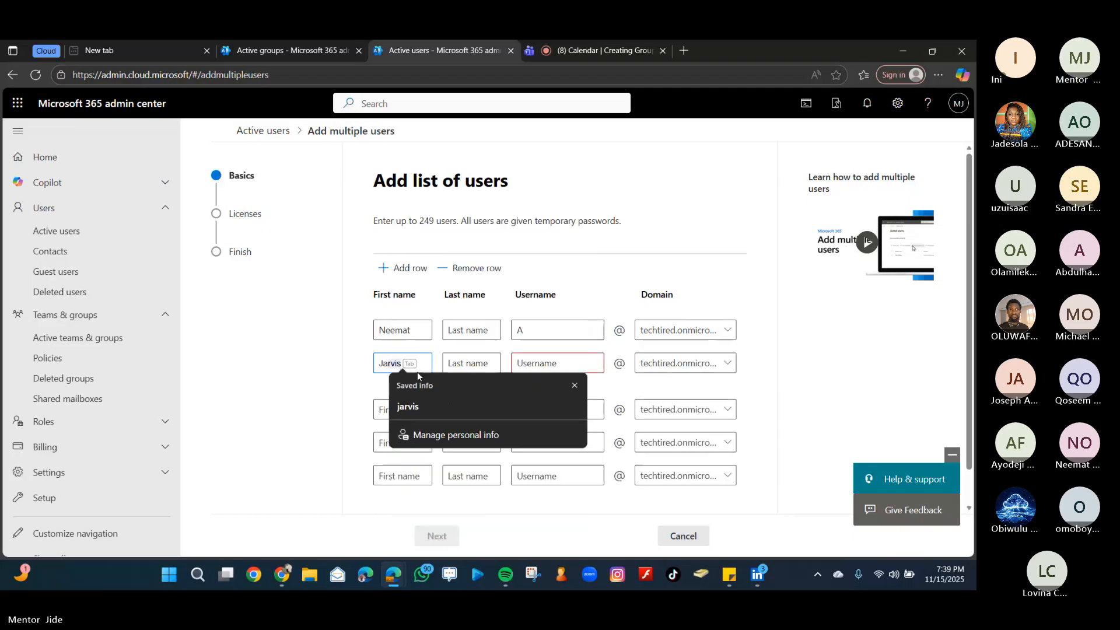
pyautogui.click(547, 363)
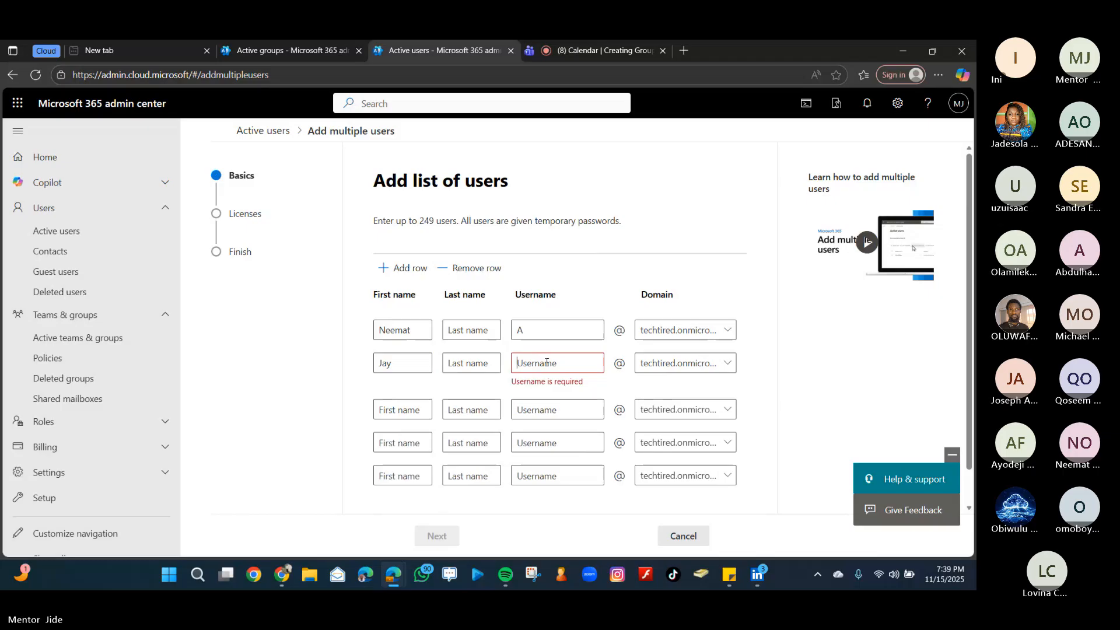
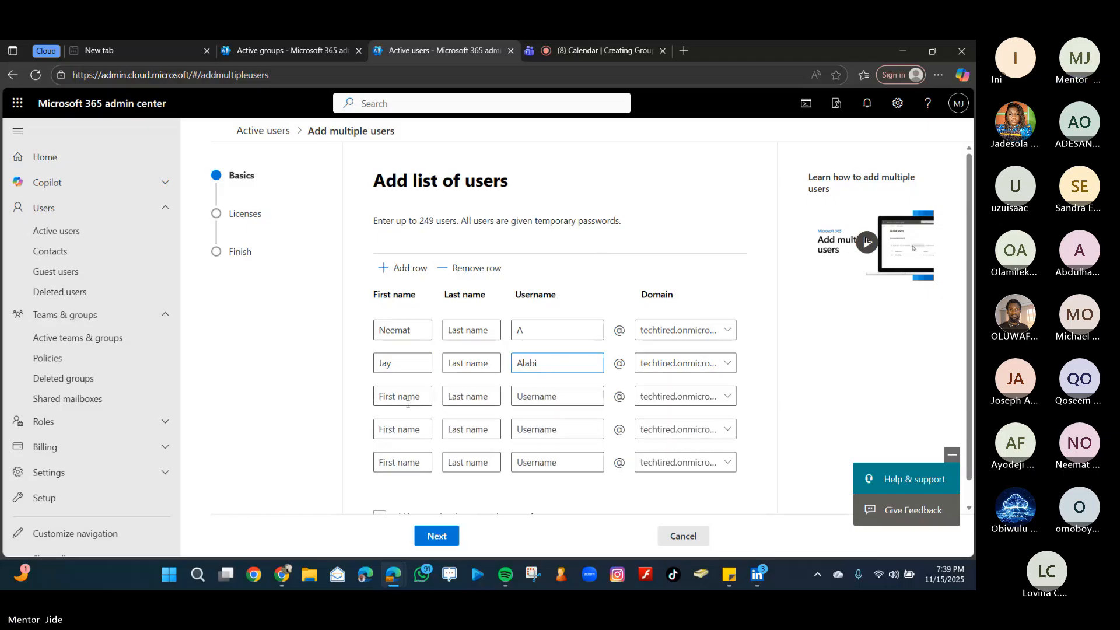
# Enter the third user's first name and username, then erase the duplicate second username
pyautogui.click(400, 400)
pyautogui.write('Kemi')
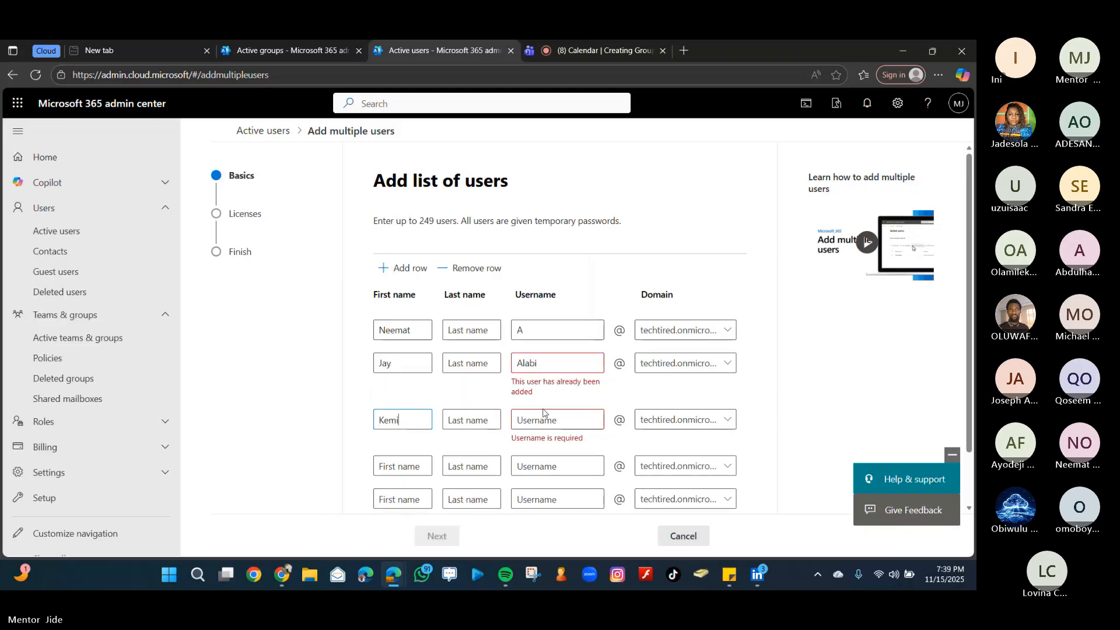
pyautogui.click(544, 415)
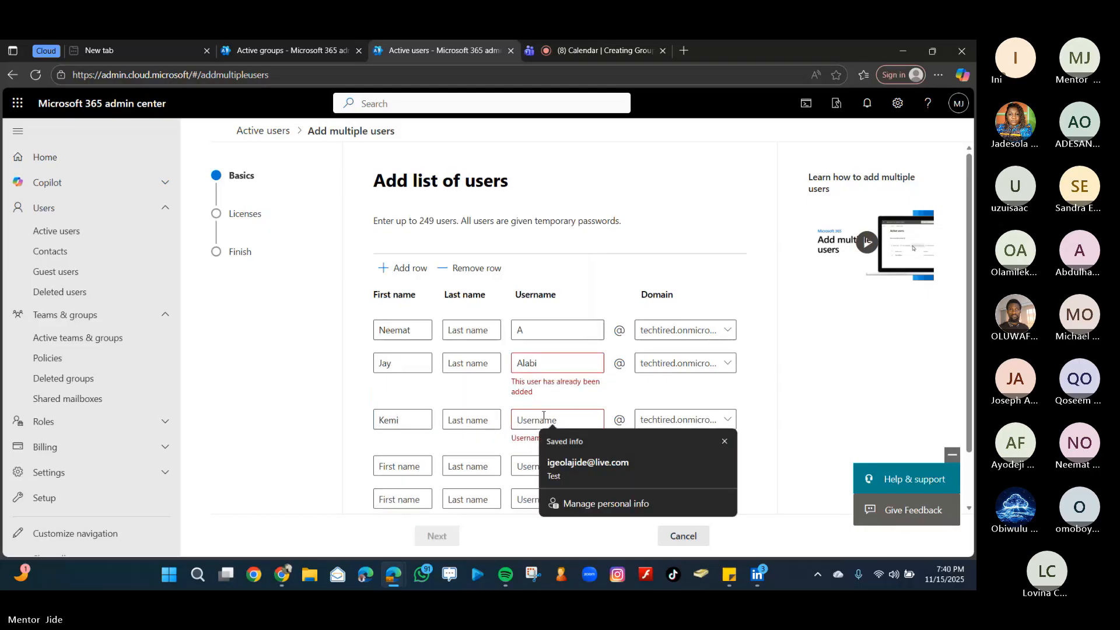
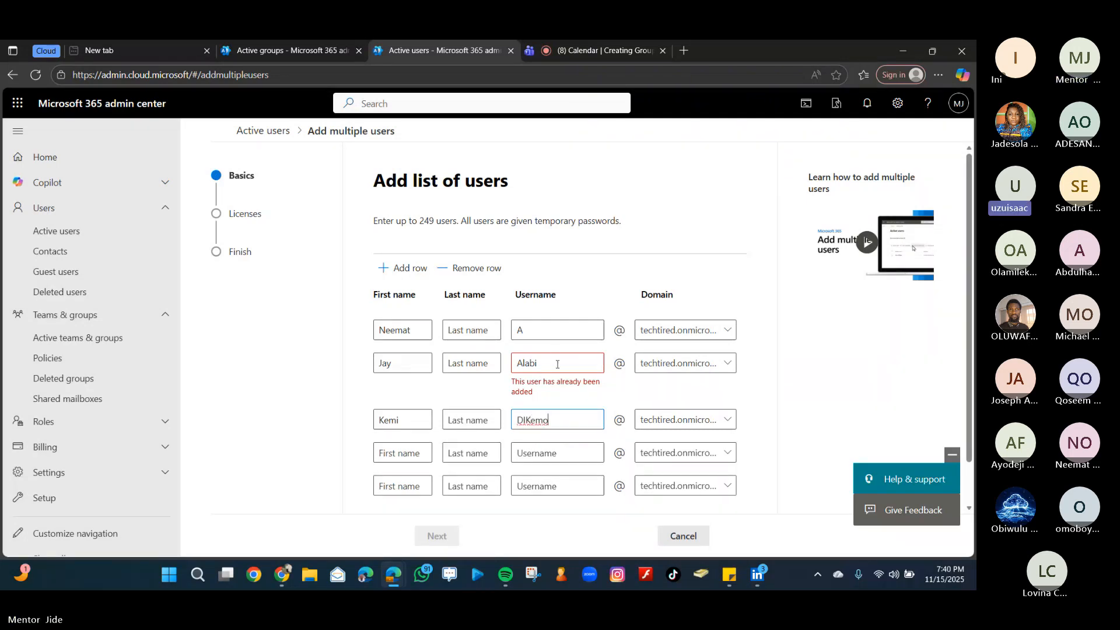
pyautogui.click(557, 364)
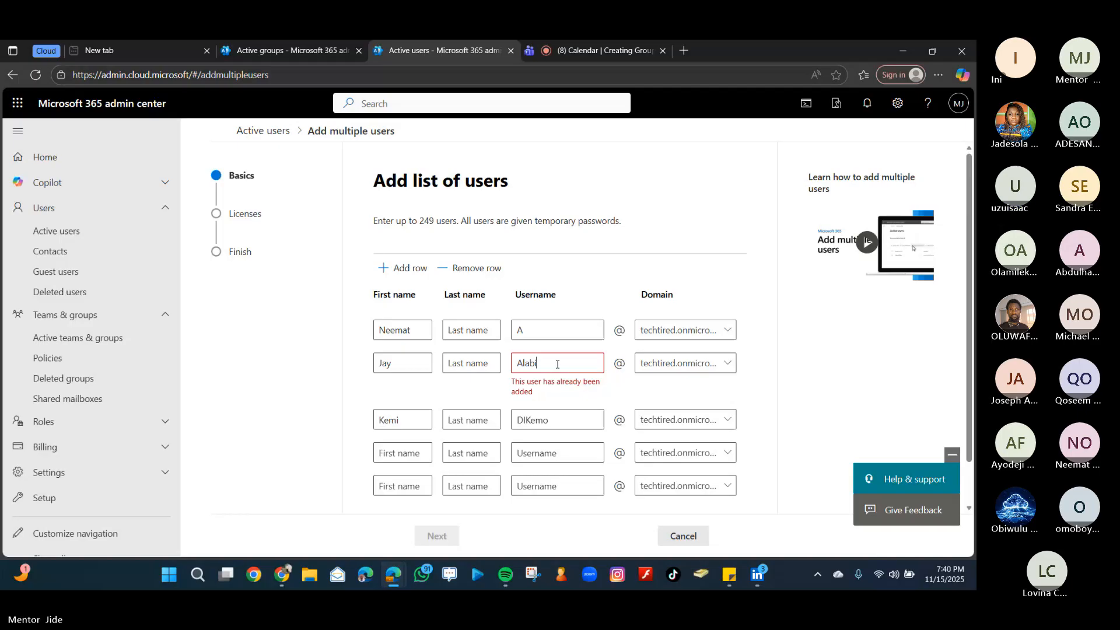
pyautogui.press('BackSpace')
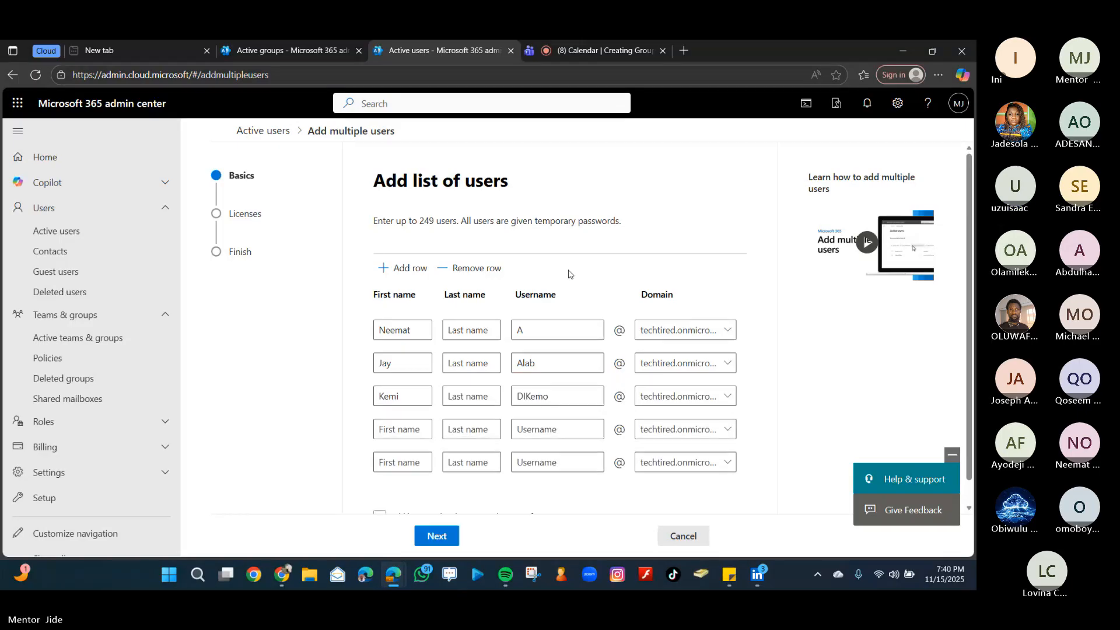
pyautogui.click(545, 365)
pyautogui.press('BackSpace')
pyautogui.press('BackSpace')
pyautogui.press('BackSpace')
pyautogui.press('BackSpace')
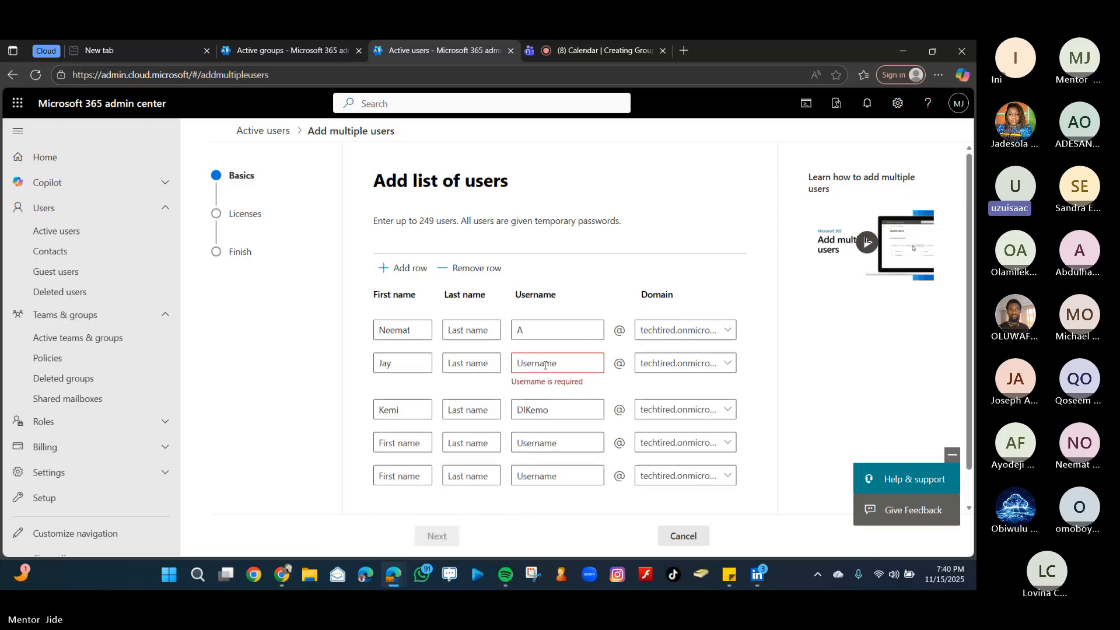
pyautogui.click(579, 46)
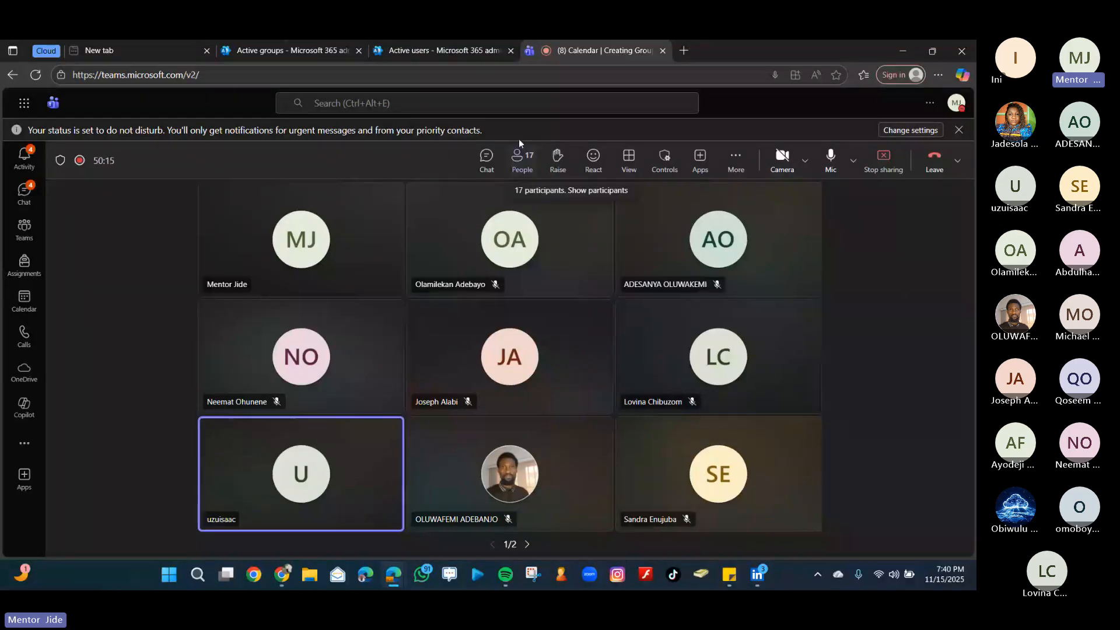
pyautogui.click(472, 44)
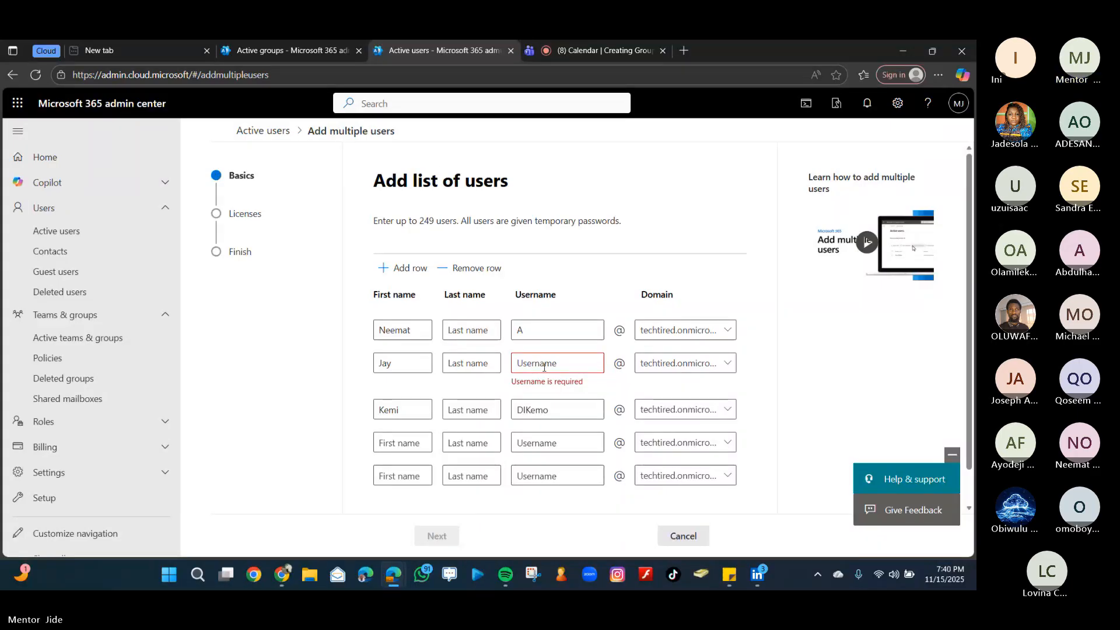
# Fill in the missing username, keeping the default domain
pyautogui.write('Jay')
pyautogui.click(690, 390)
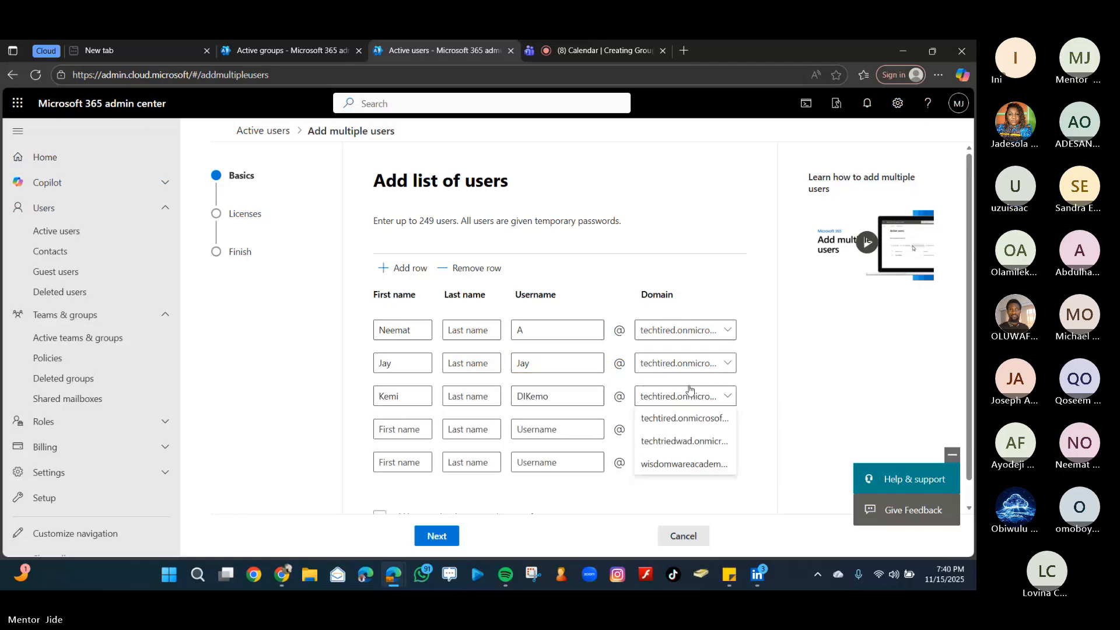
pyautogui.click(690, 390)
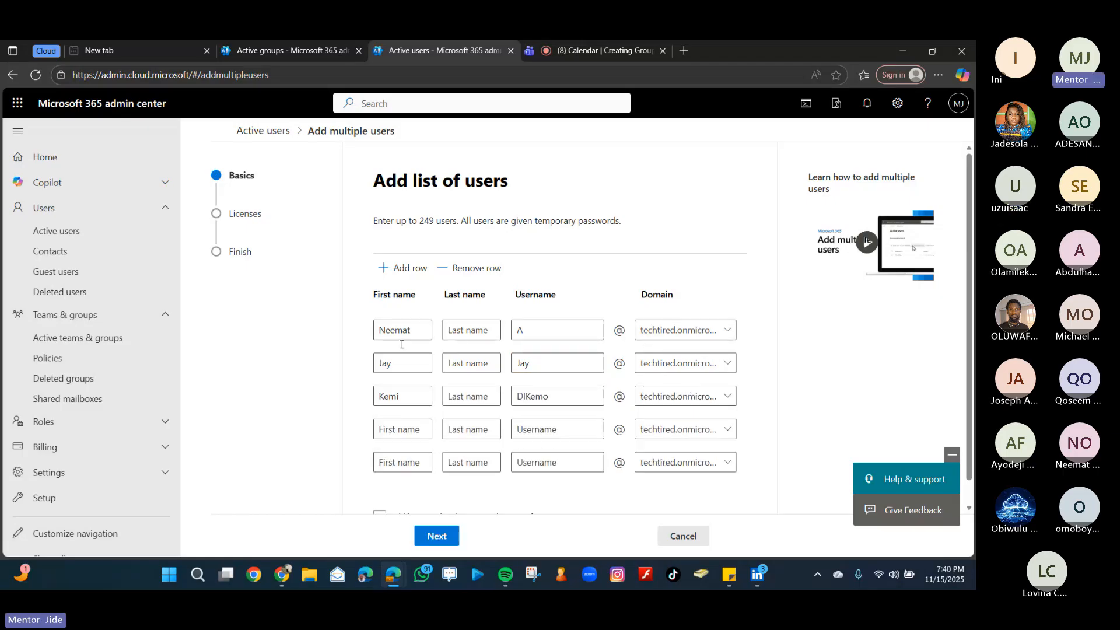
# Choose 'Don't assign any licenses' and create the three new users
pyautogui.click(447, 533)
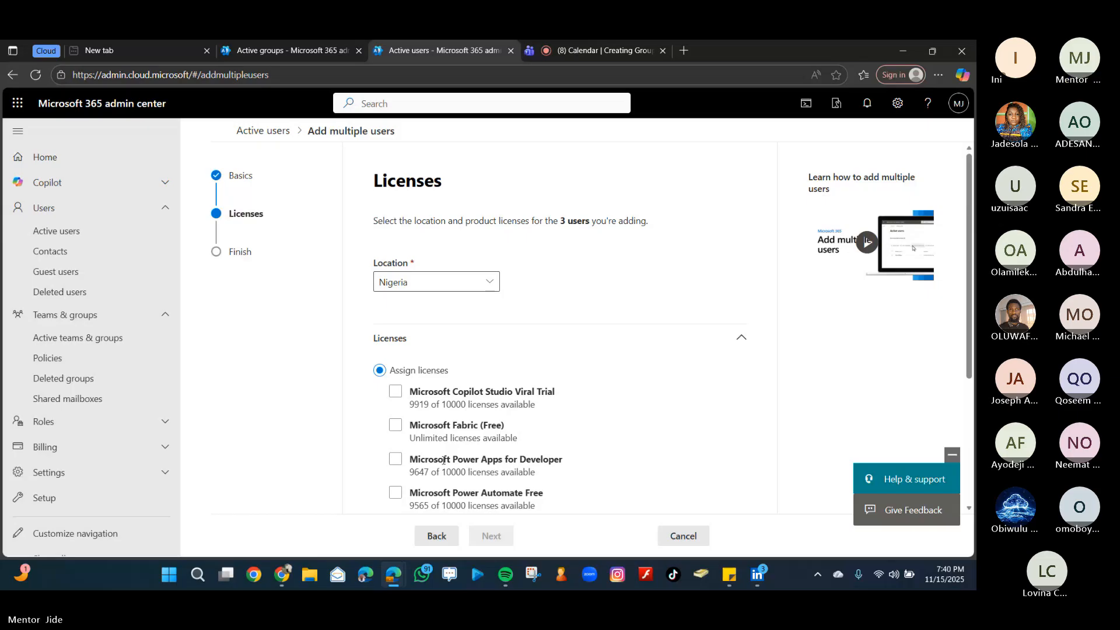
pyautogui.scroll(-5, 382, 416)
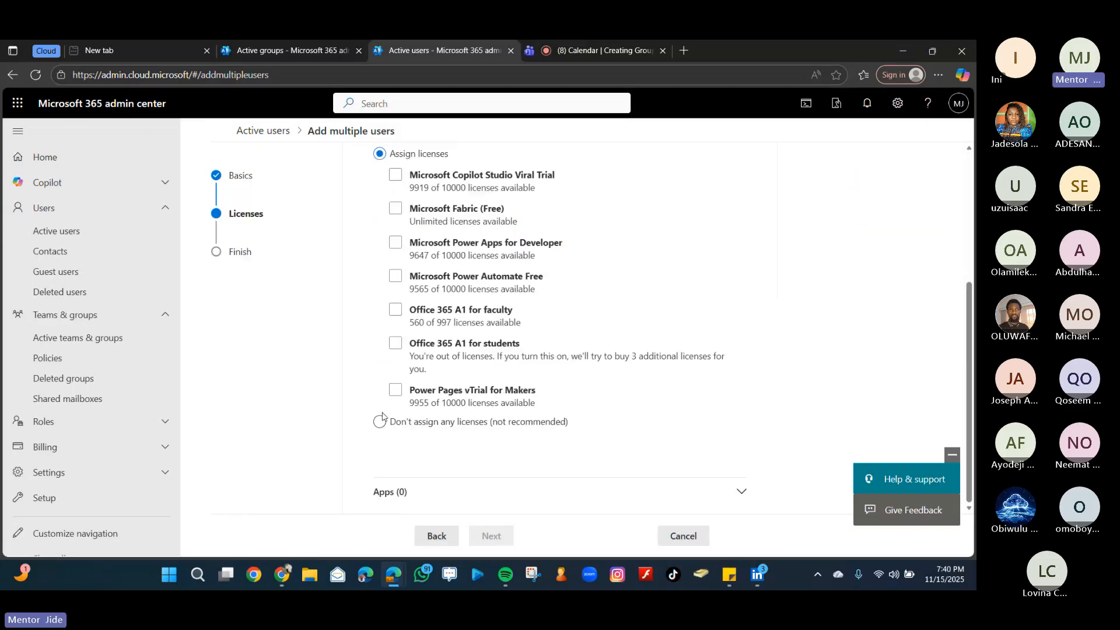
pyautogui.click(380, 421)
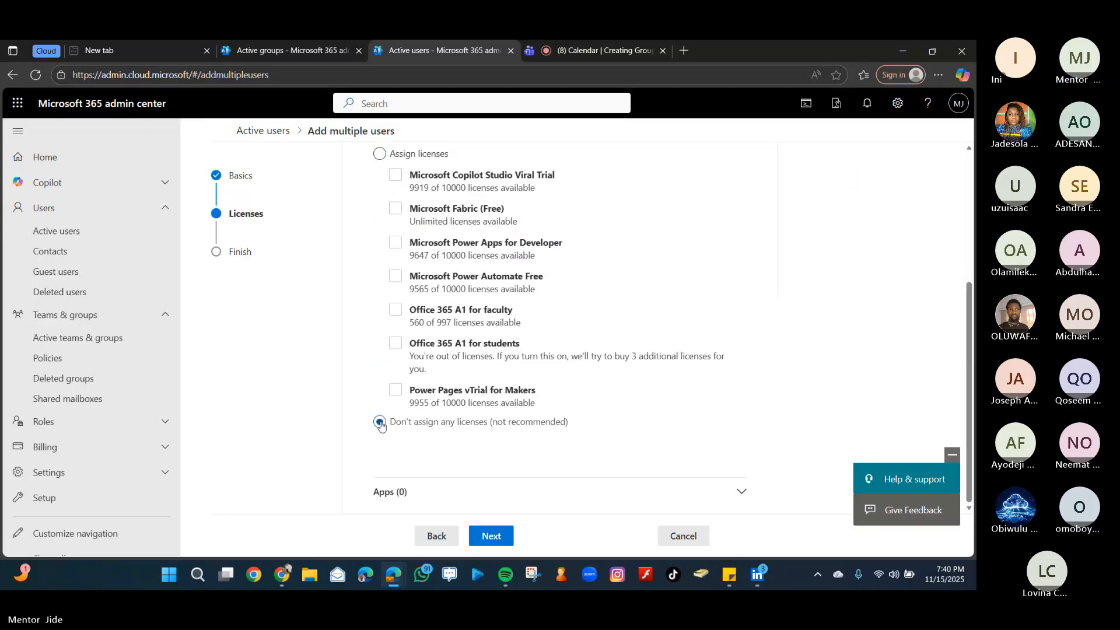
pyautogui.click(501, 536)
pyautogui.click(501, 536)
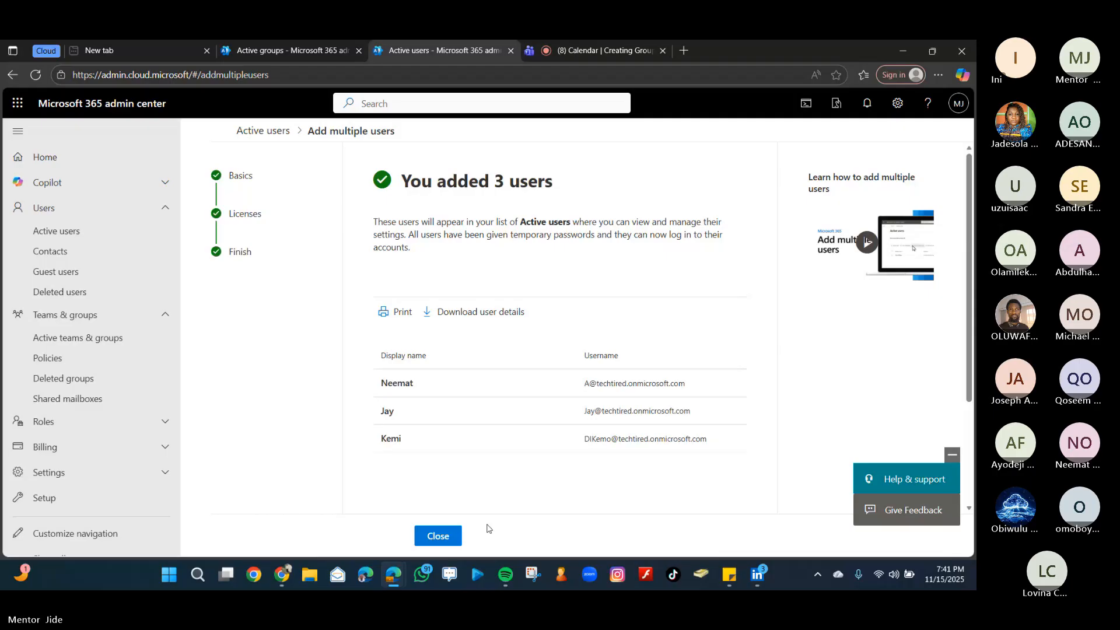
# Close the confirmation and open the JA group's owners and members view
pyautogui.click(437, 535)
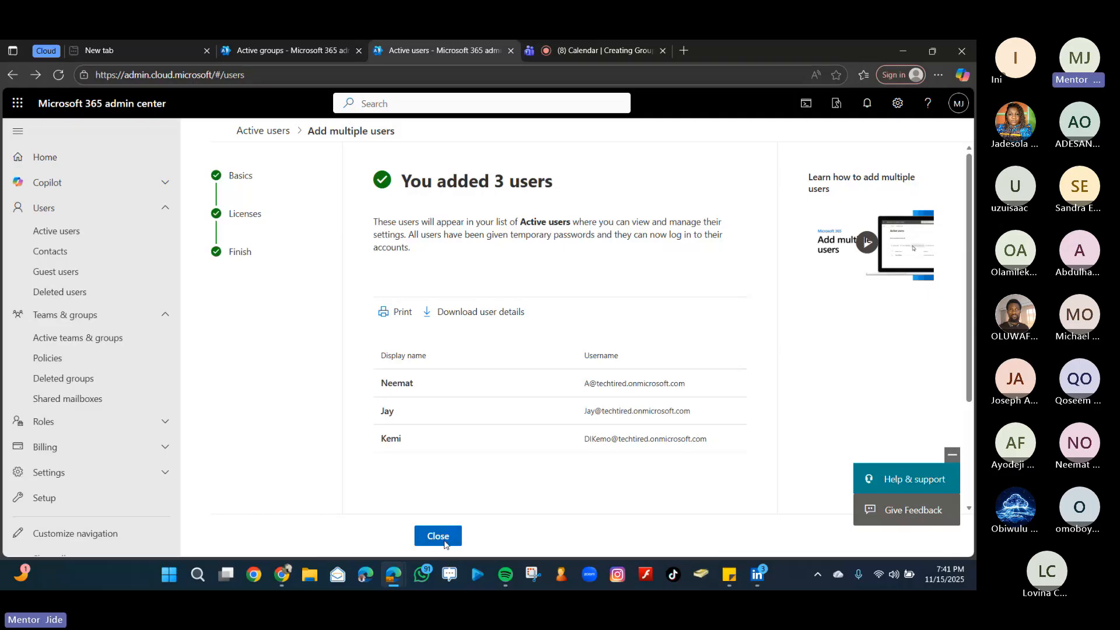
pyautogui.click(258, 43)
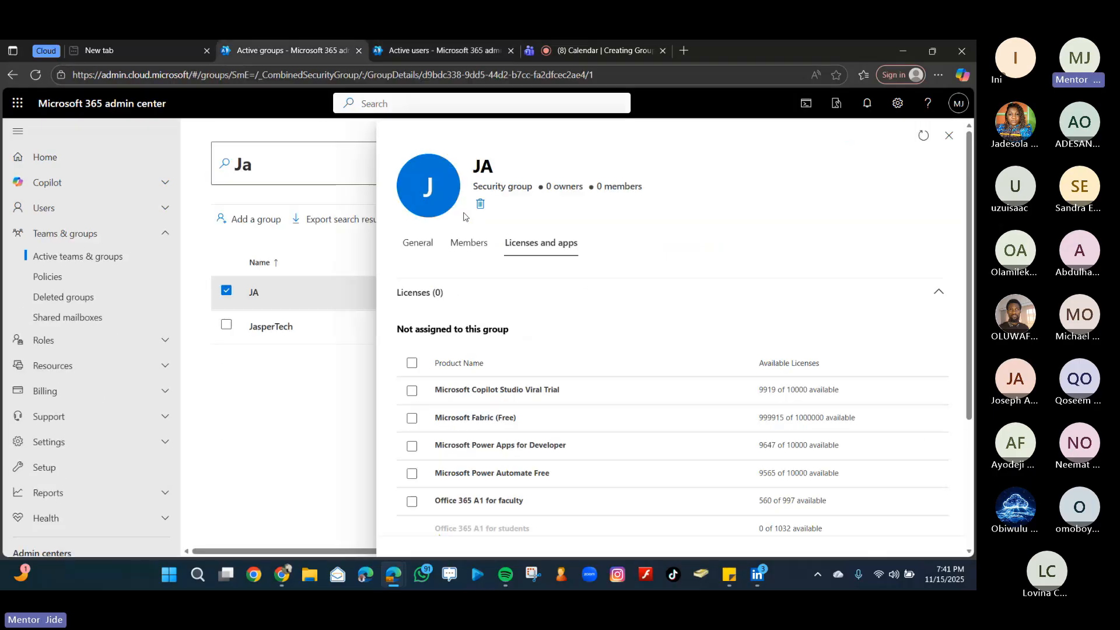
pyautogui.scroll(-1, 507, 293)
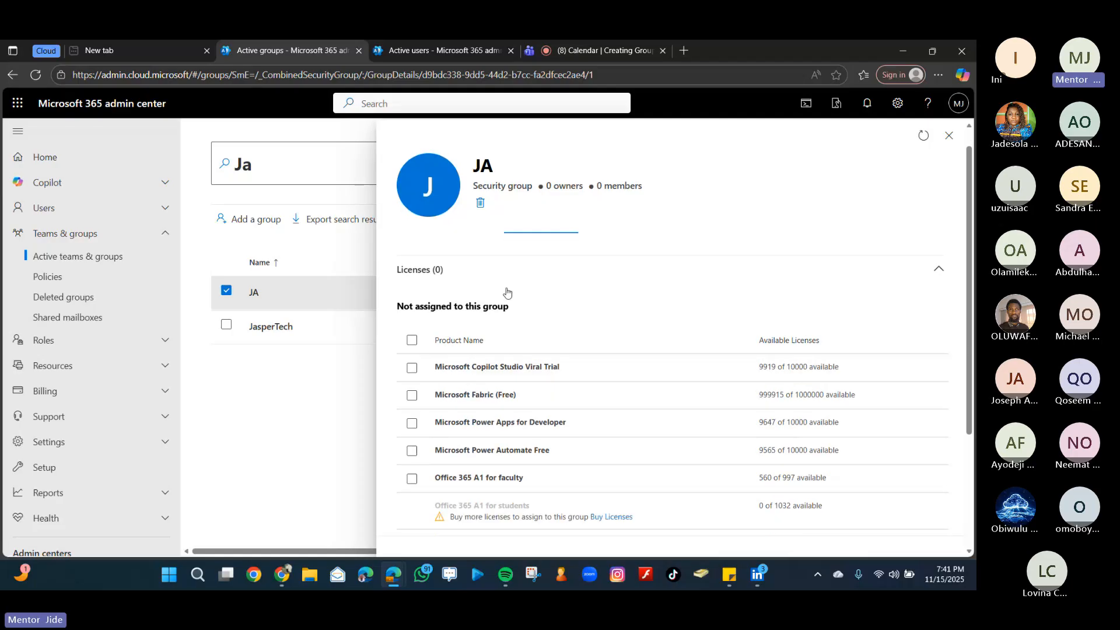
pyautogui.scroll(1, 507, 293)
pyautogui.click(469, 243)
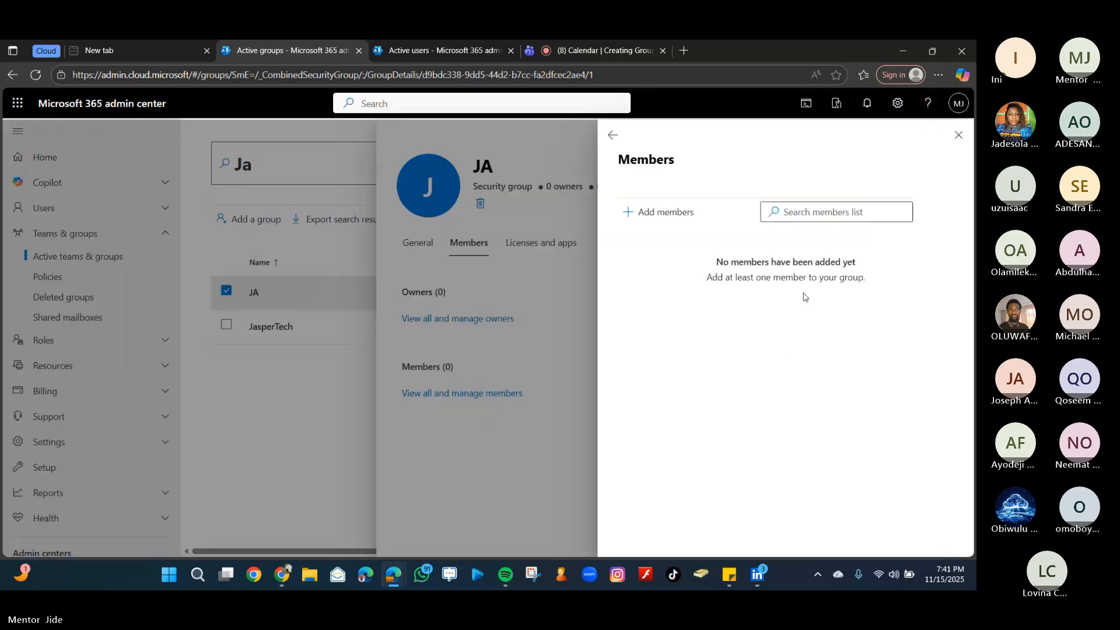
# Search for and select each of the three new users, then add them as JA members
pyautogui.click(682, 213)
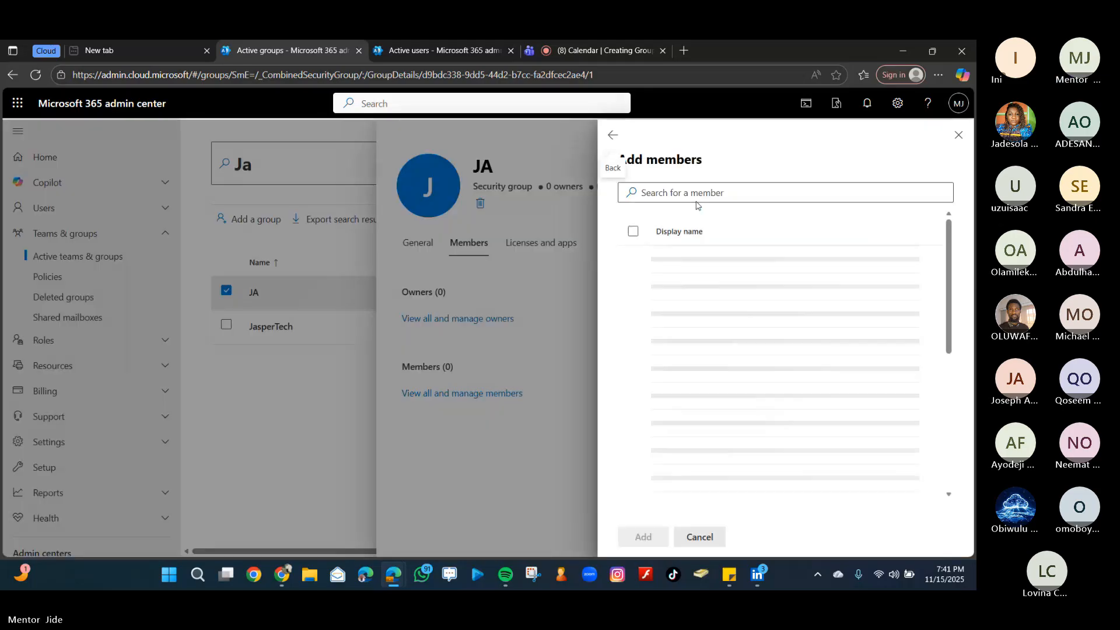
pyautogui.write('Jay')
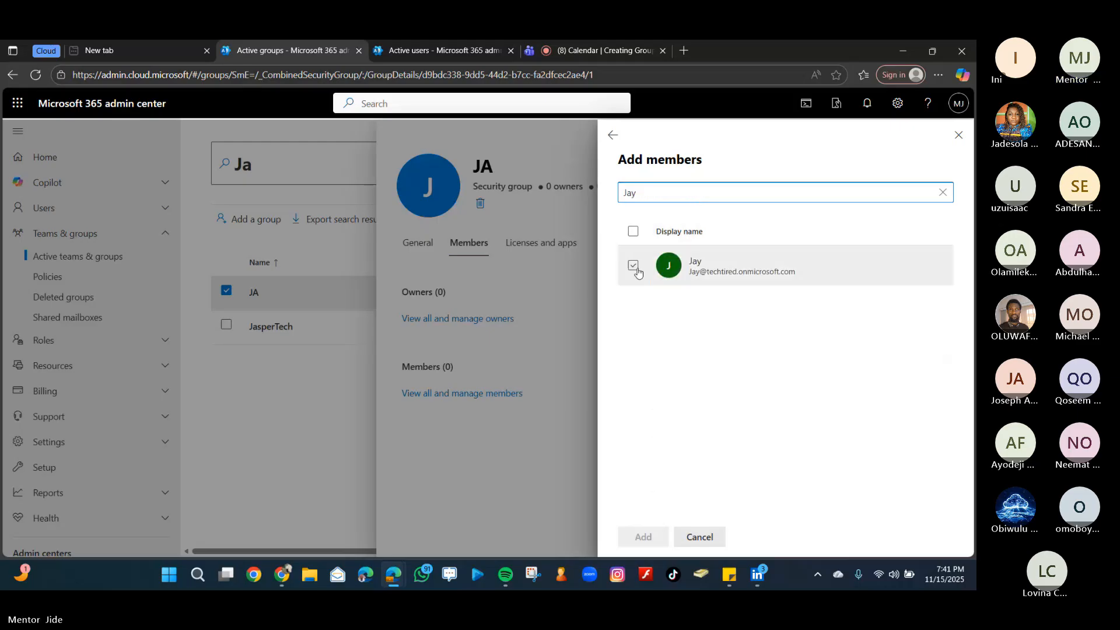
pyautogui.click(635, 269)
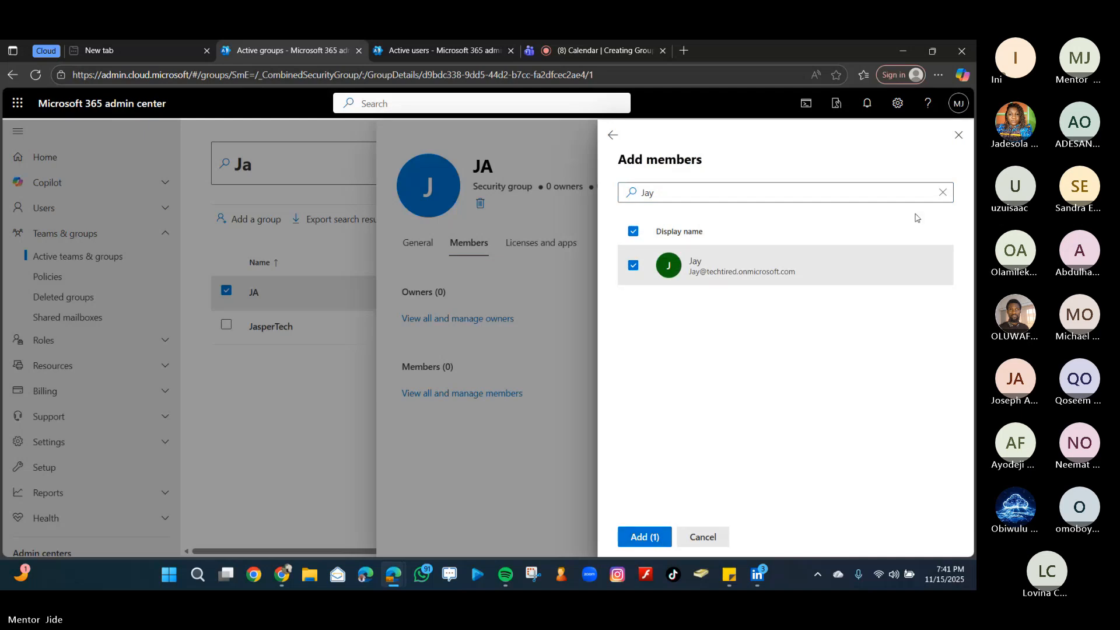
pyautogui.click(942, 193)
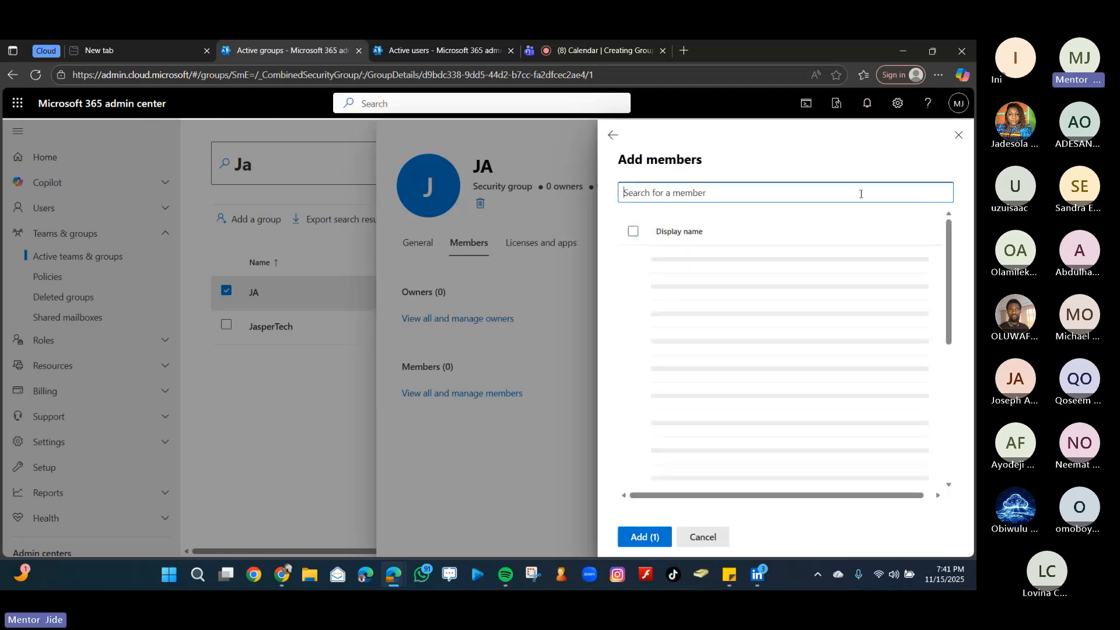
pyautogui.write('Nee')
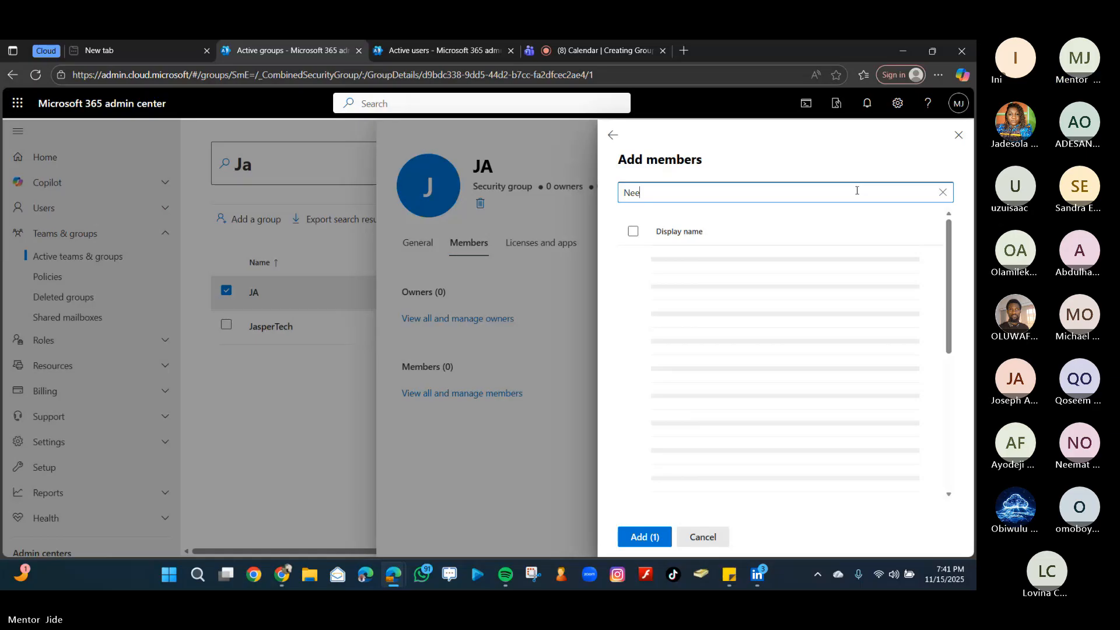
pyautogui.write('mat')
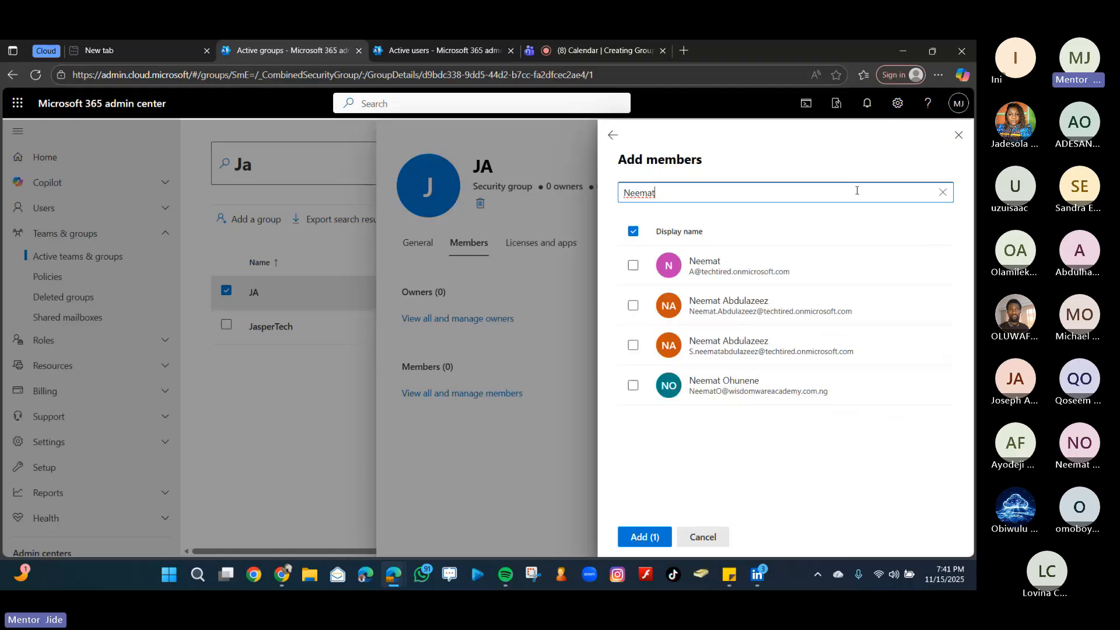
pyautogui.click(633, 265)
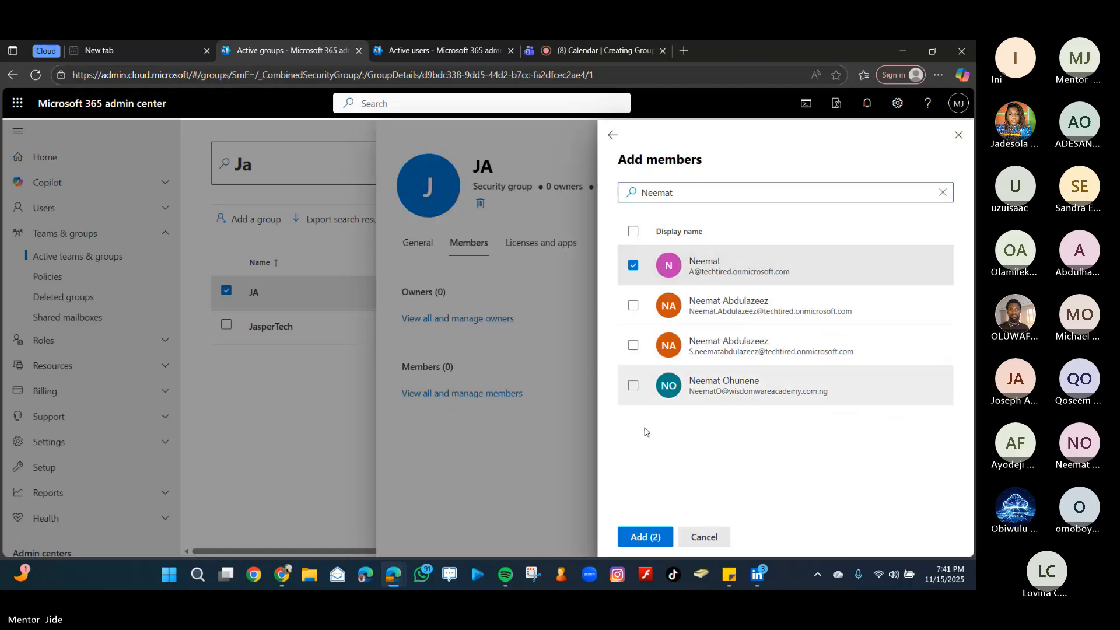
pyautogui.click(949, 194)
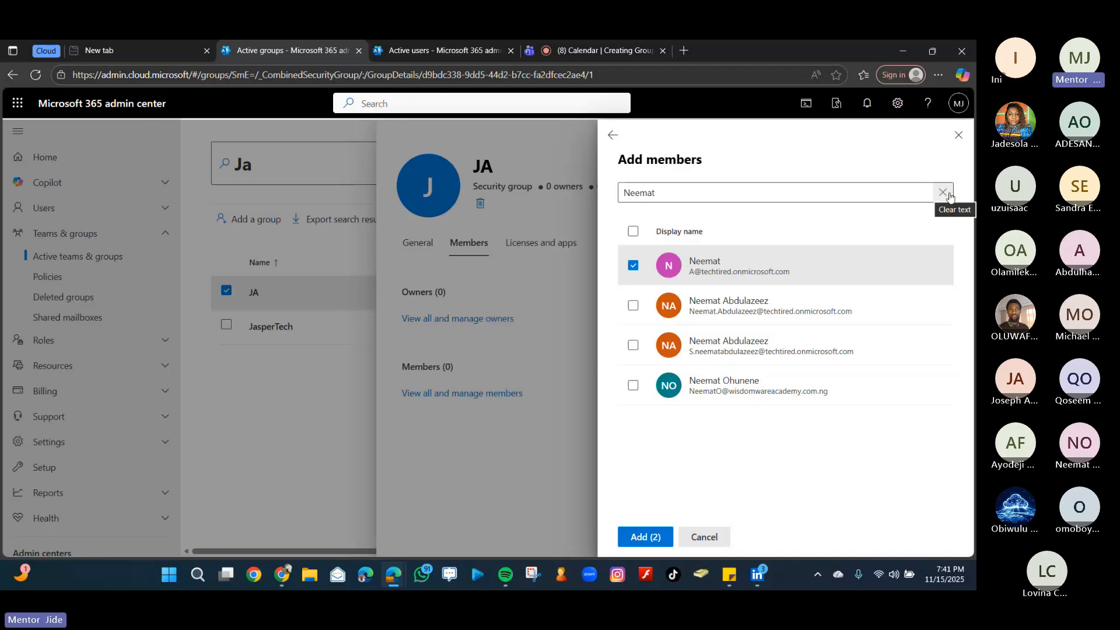
pyautogui.click(949, 194)
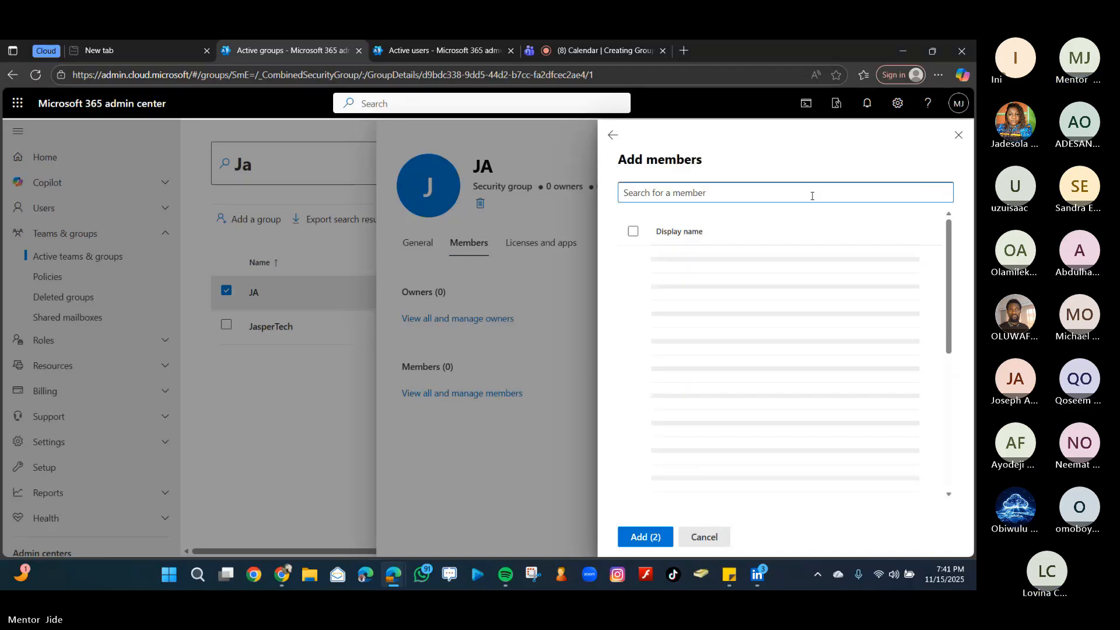
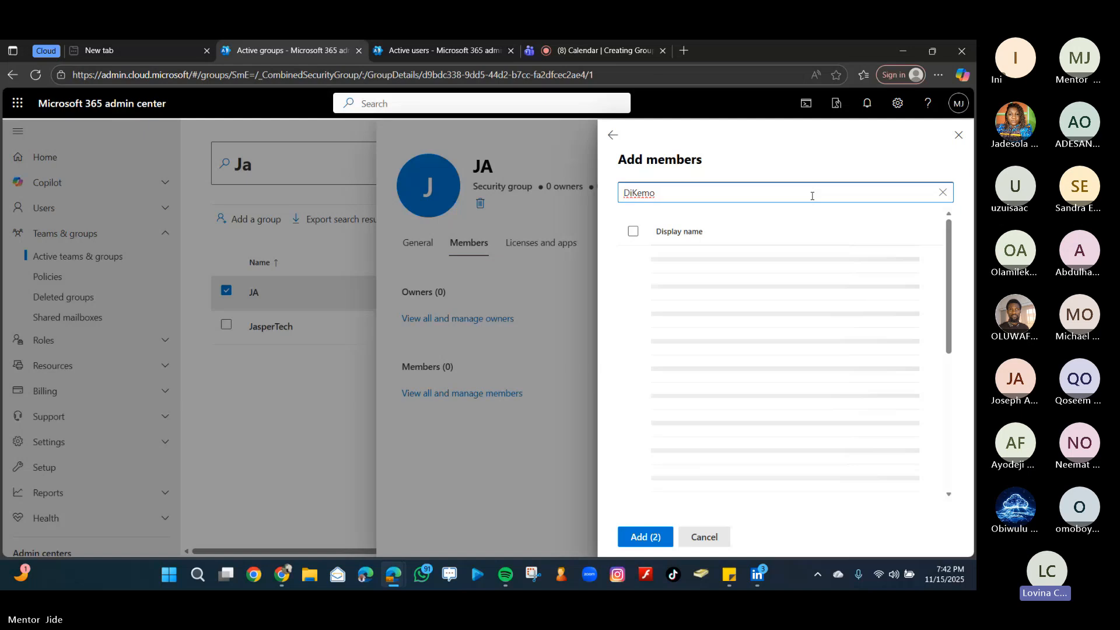
pyautogui.click(635, 267)
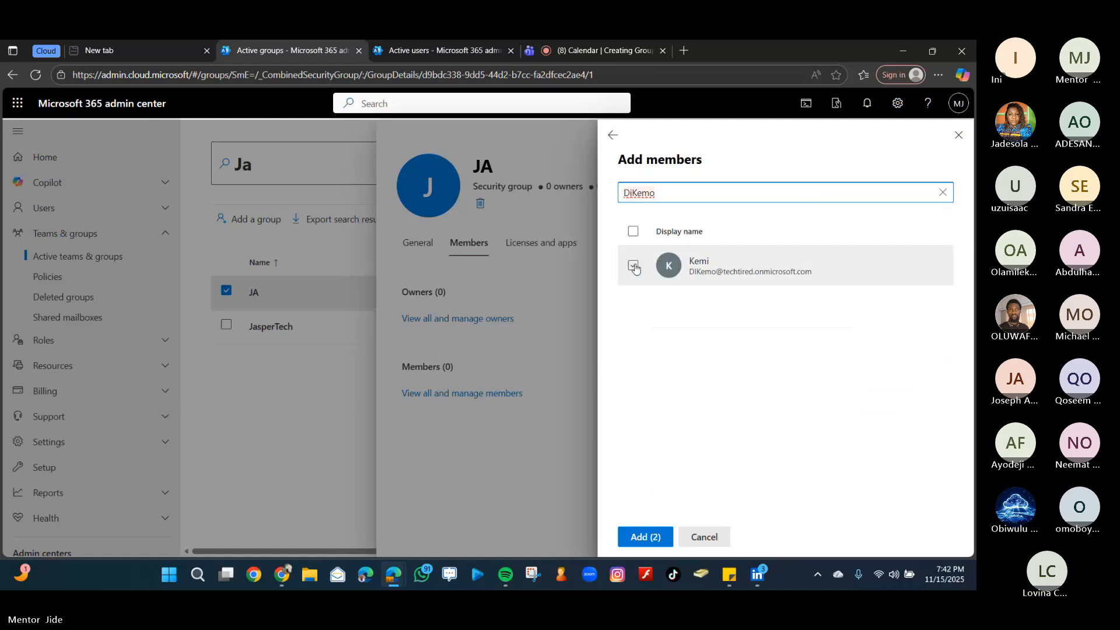
pyautogui.click(634, 266)
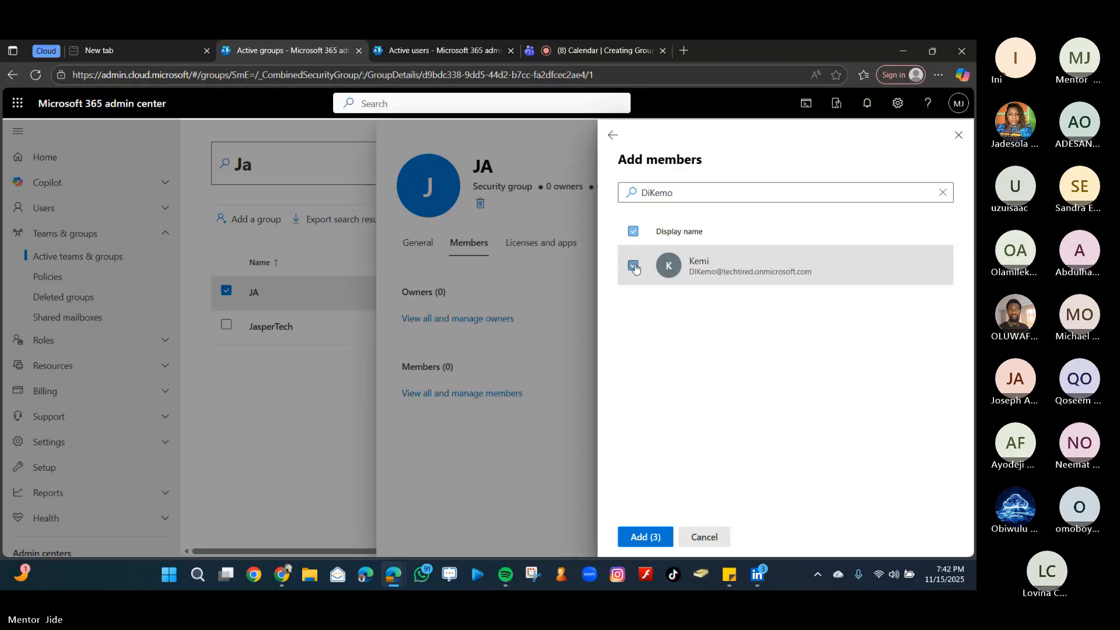
pyautogui.click(643, 536)
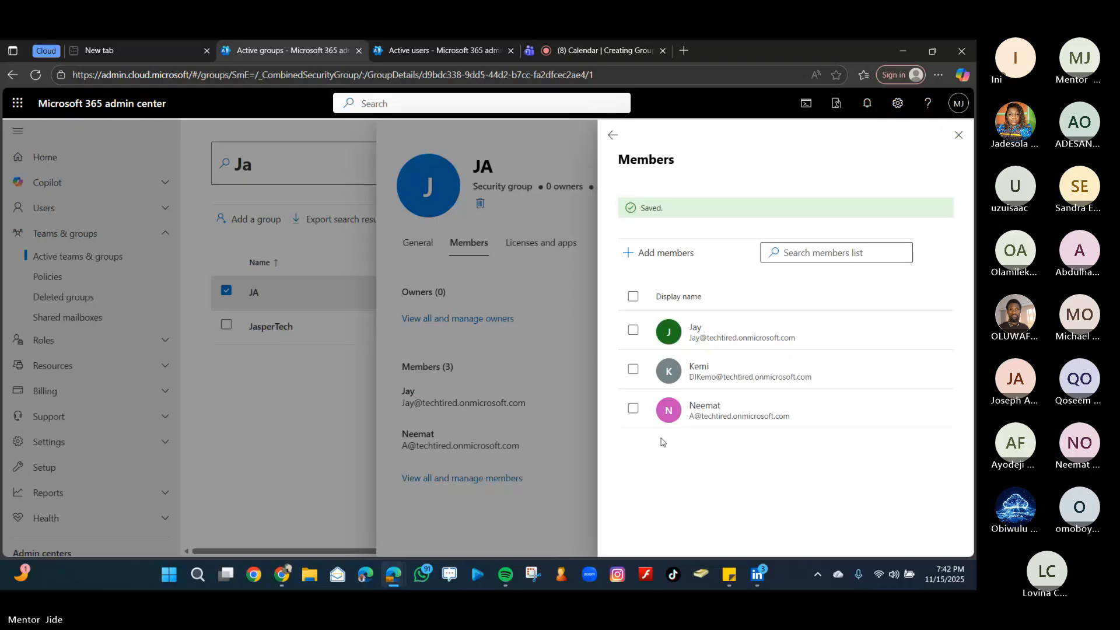
# Open the JA group's owner management and search for a prospective owner by name
pyautogui.click(615, 137)
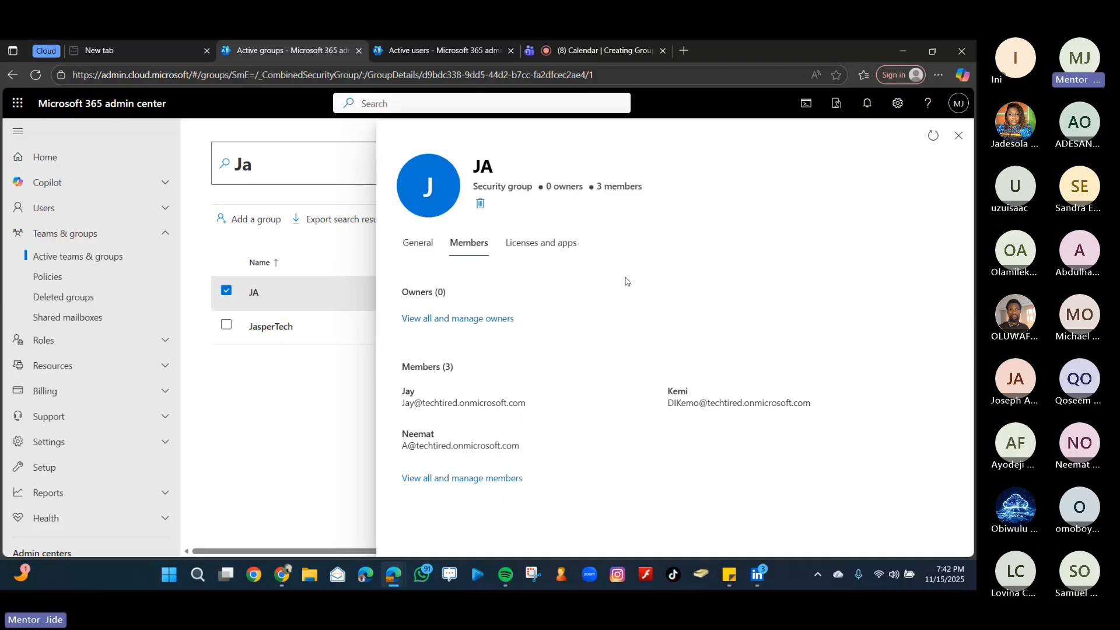
pyautogui.click(517, 318)
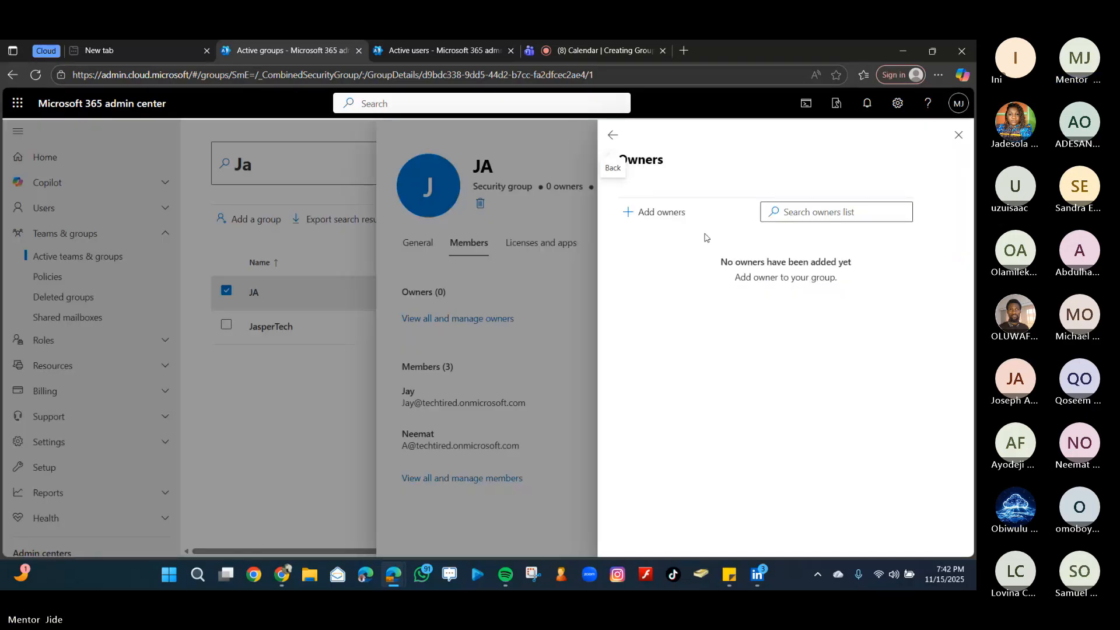
pyautogui.click(676, 216)
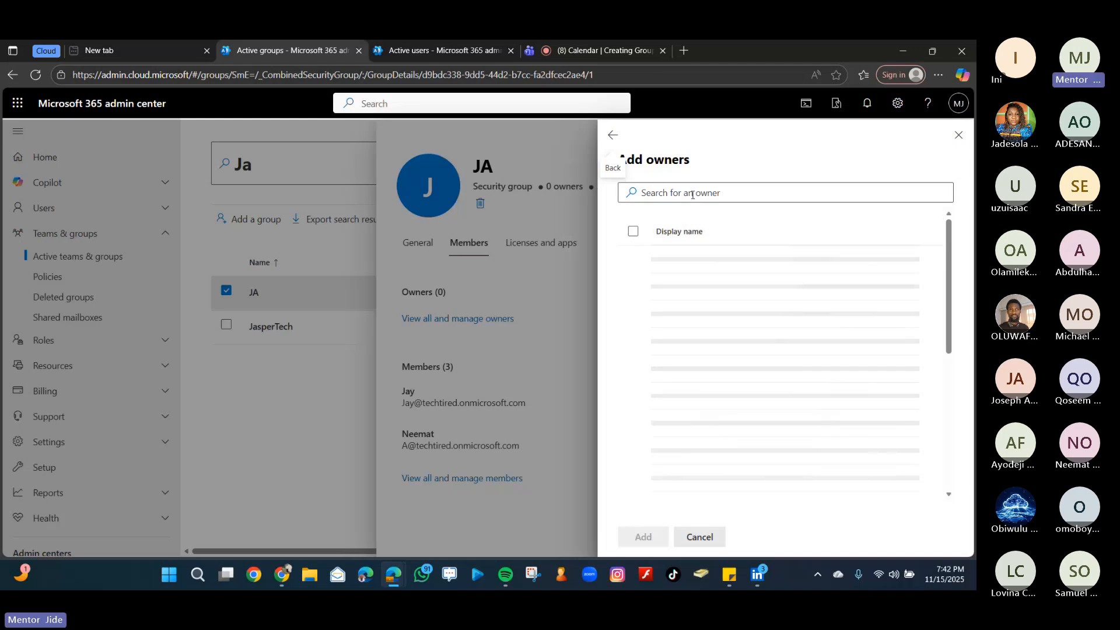
pyautogui.click(693, 195)
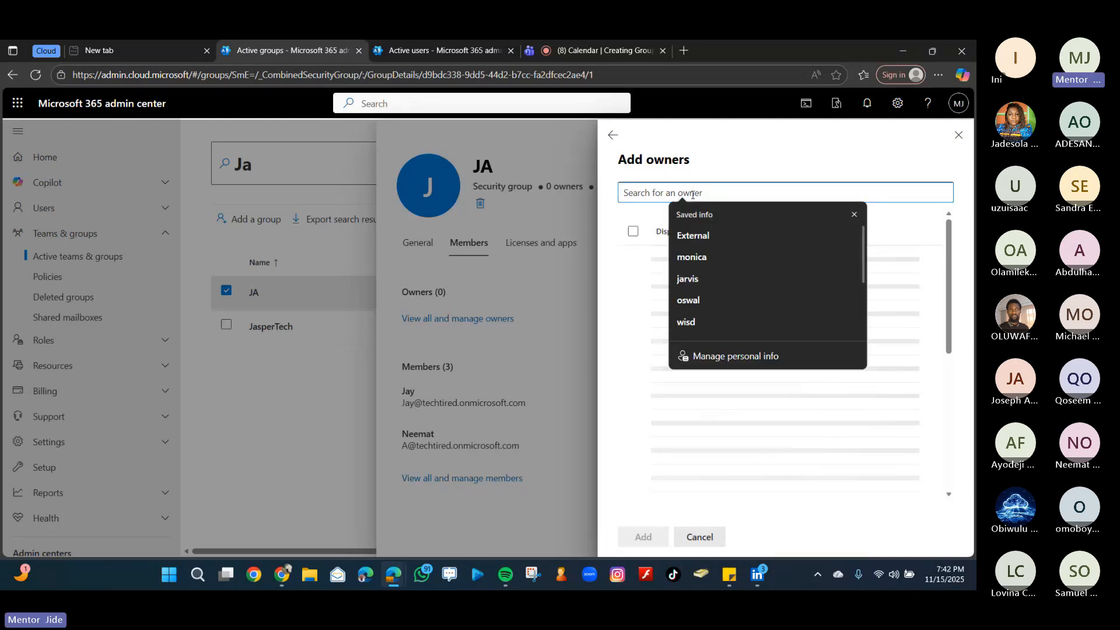
pyautogui.write('isaac')
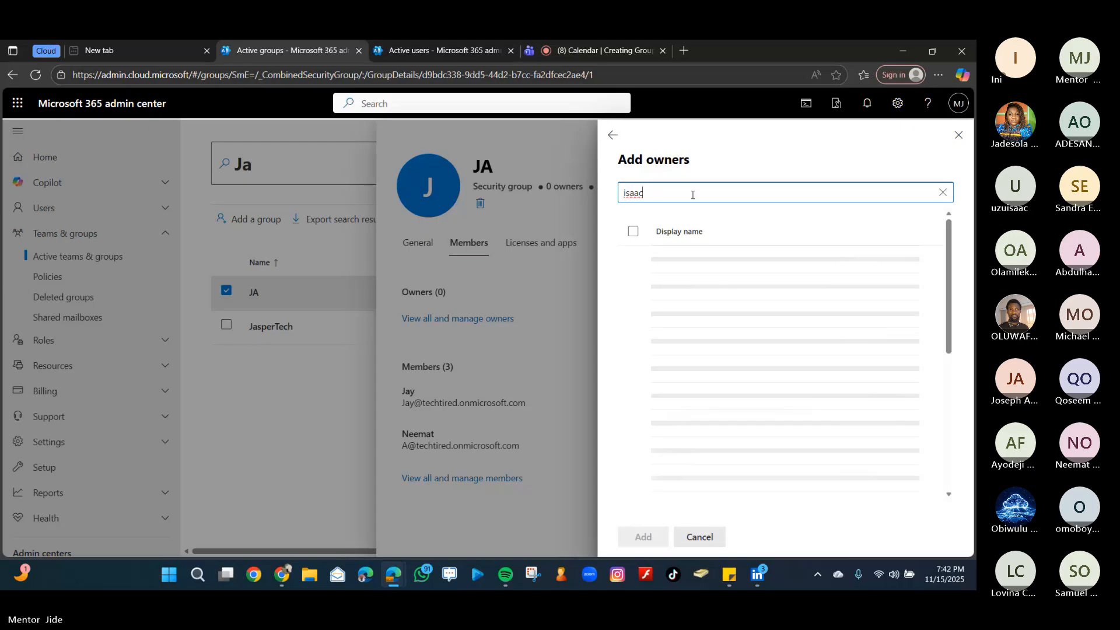
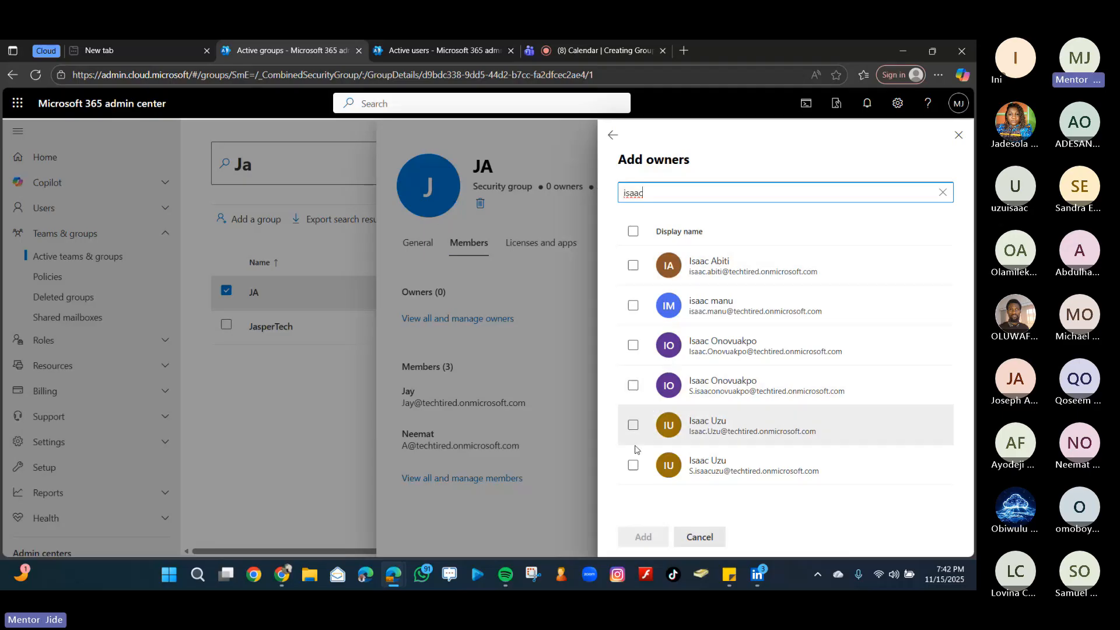
# Add the second matching account as the JA group's owner and return to the group details
pyautogui.click(633, 465)
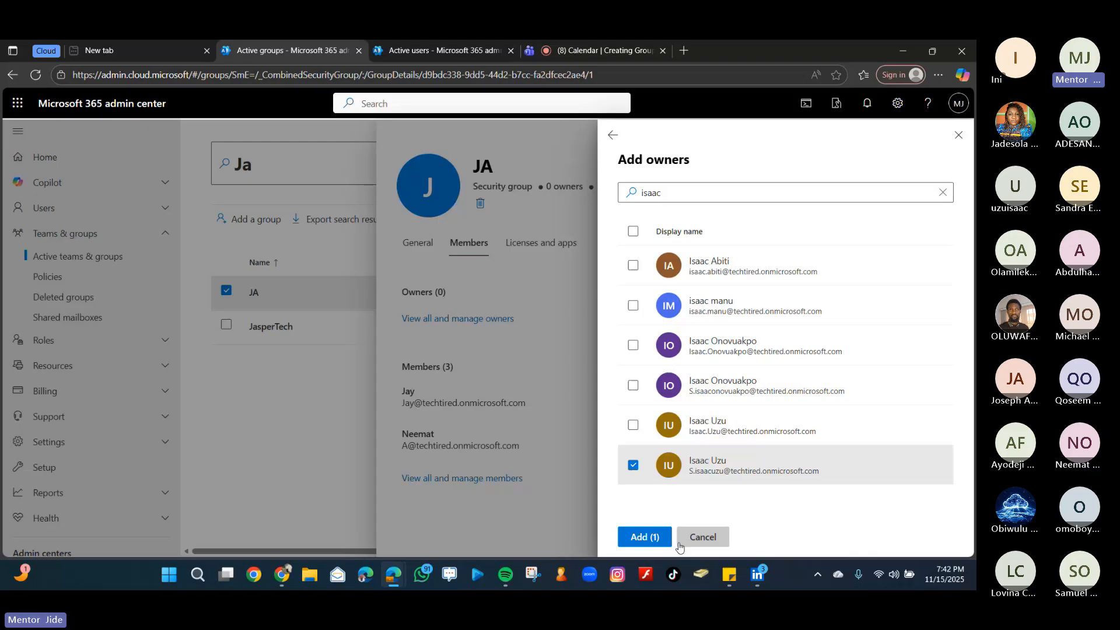
pyautogui.click(667, 541)
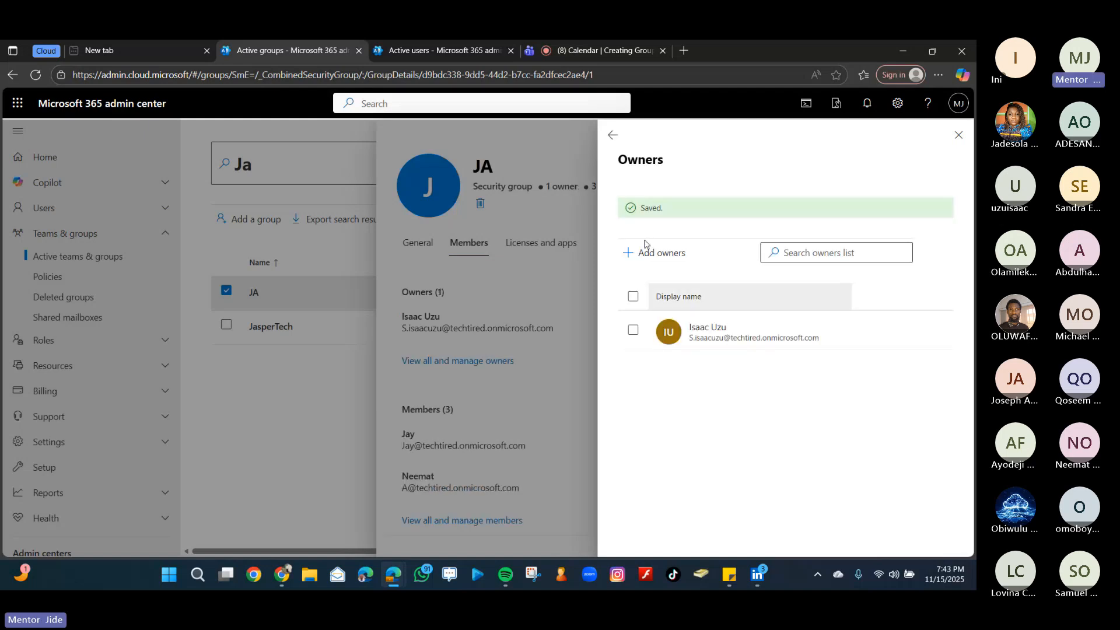
pyautogui.click(612, 135)
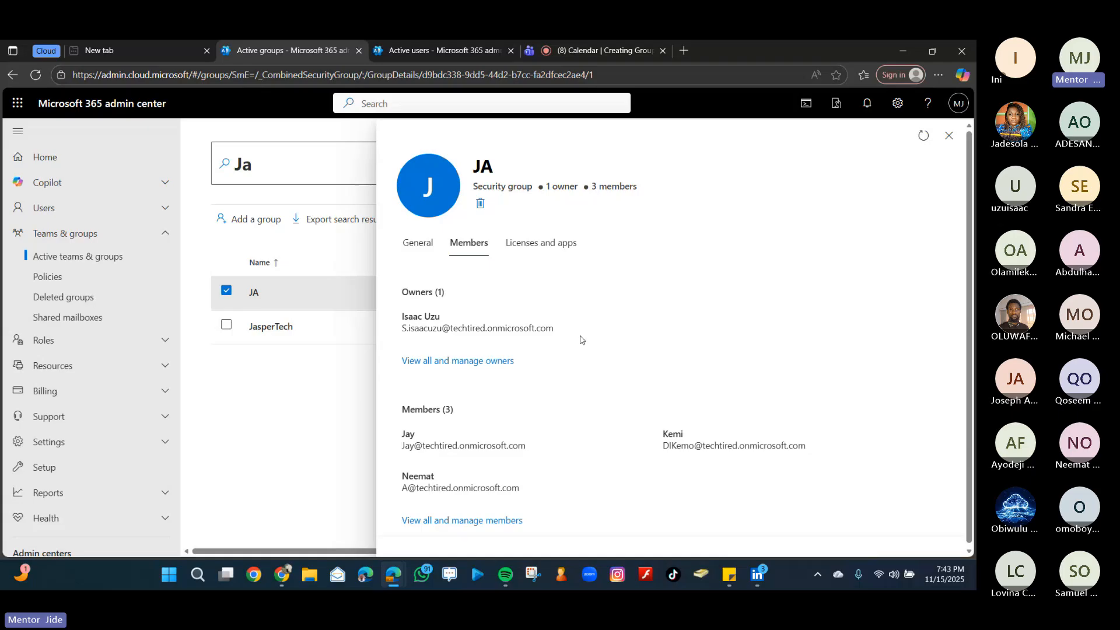
# Assign the Microsoft Copilot Studio Viral Trial licence to the JA group and confirm saving it
pyautogui.click(546, 246)
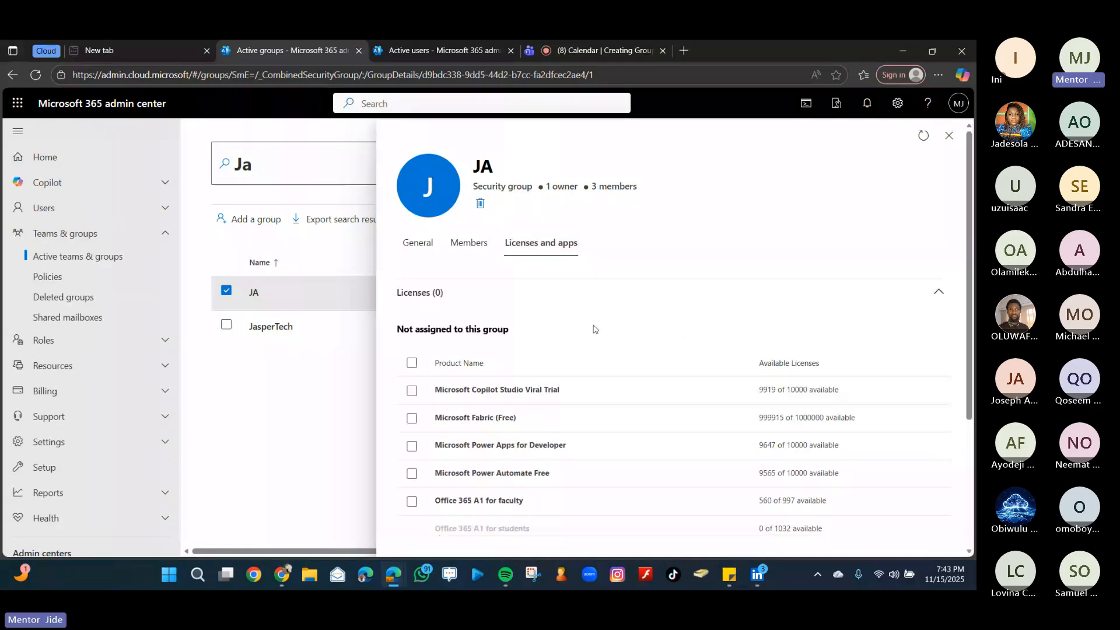
pyautogui.scroll(-3, 504, 348)
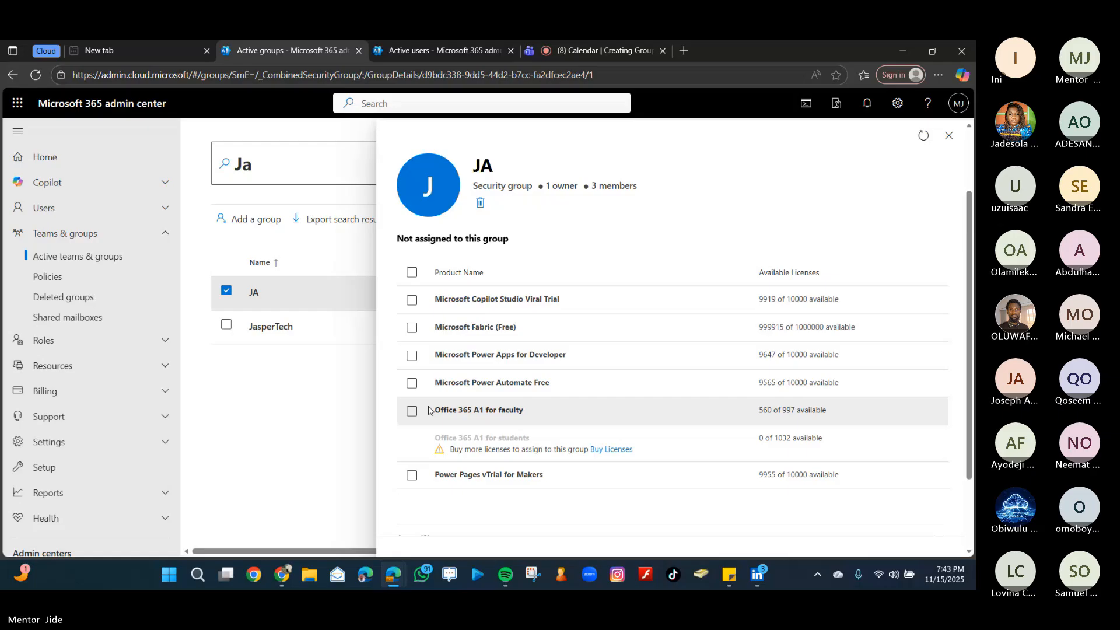
pyautogui.click(415, 304)
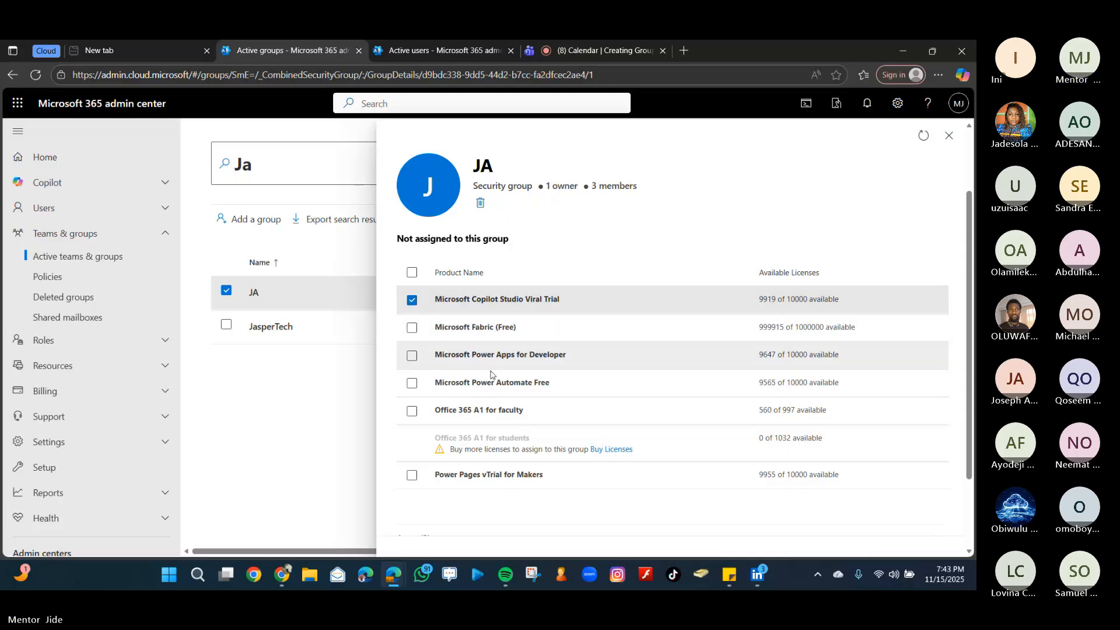
pyautogui.scroll(-2, 490, 385)
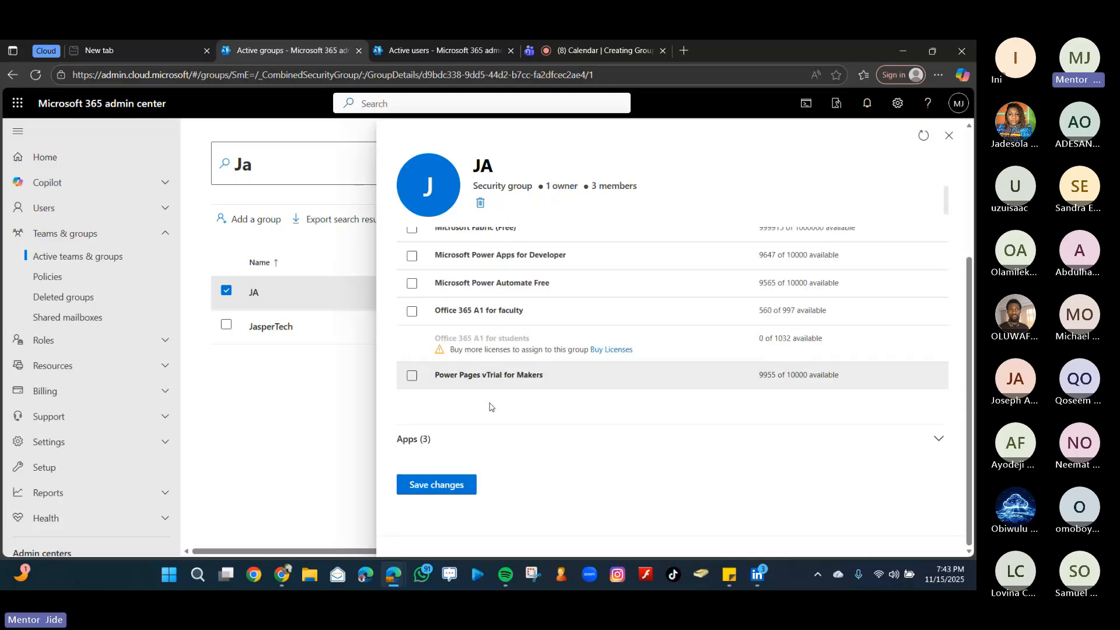
pyautogui.click(456, 487)
pyautogui.click(441, 535)
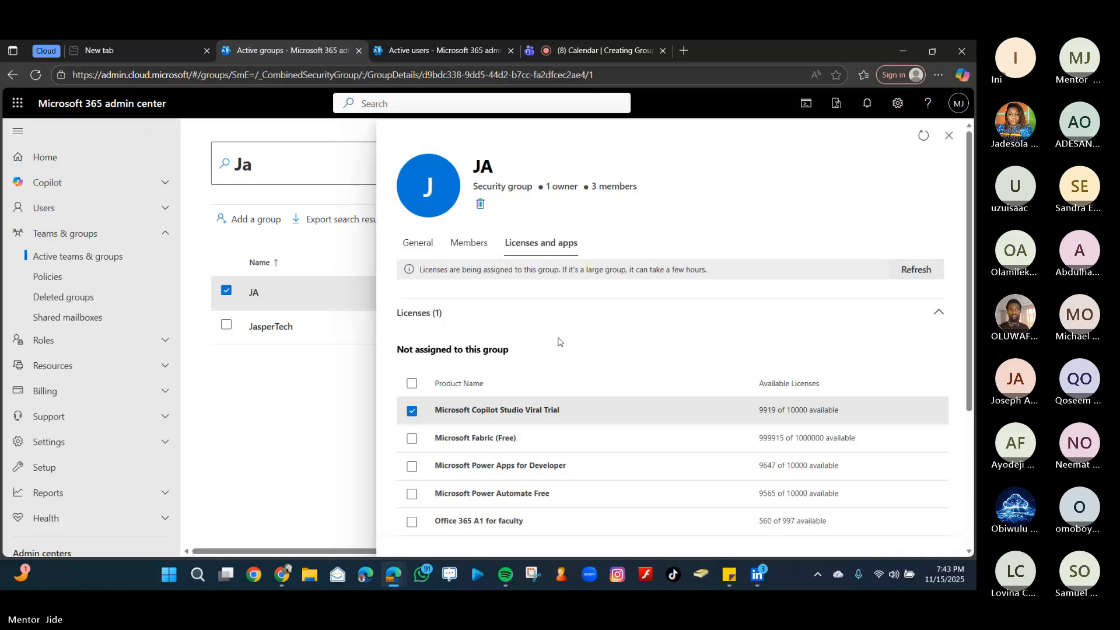
pyautogui.click(418, 243)
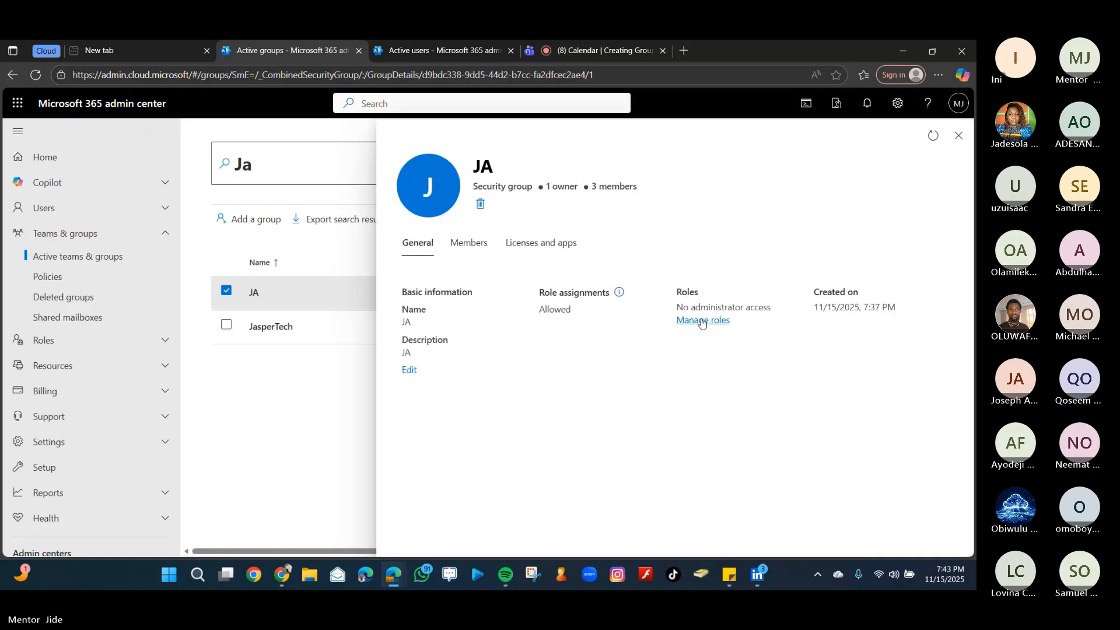
# Give the JA group admin center access with the AI Administrator role and save the change
pyautogui.click(684, 322)
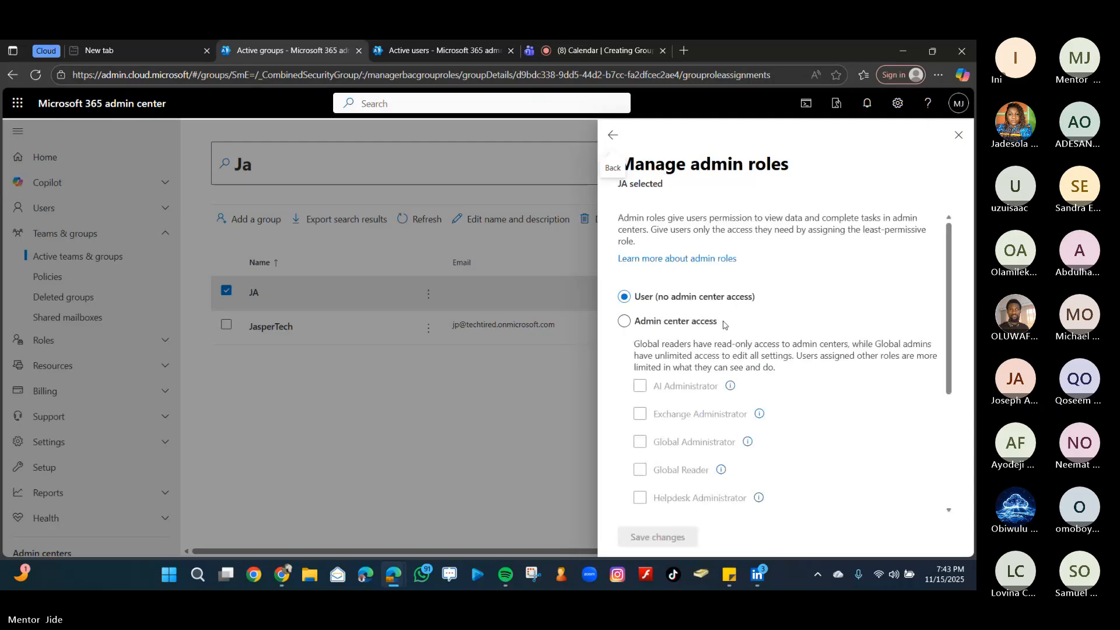
pyautogui.click(625, 321)
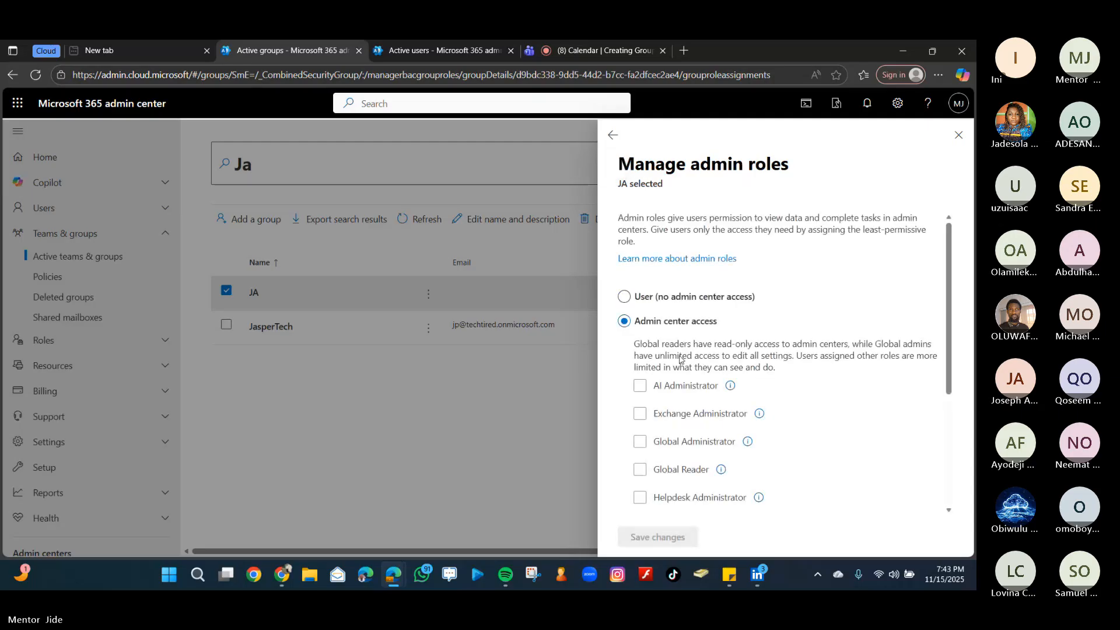
pyautogui.scroll(-1, 636, 327)
pyautogui.scroll(-1, 642, 316)
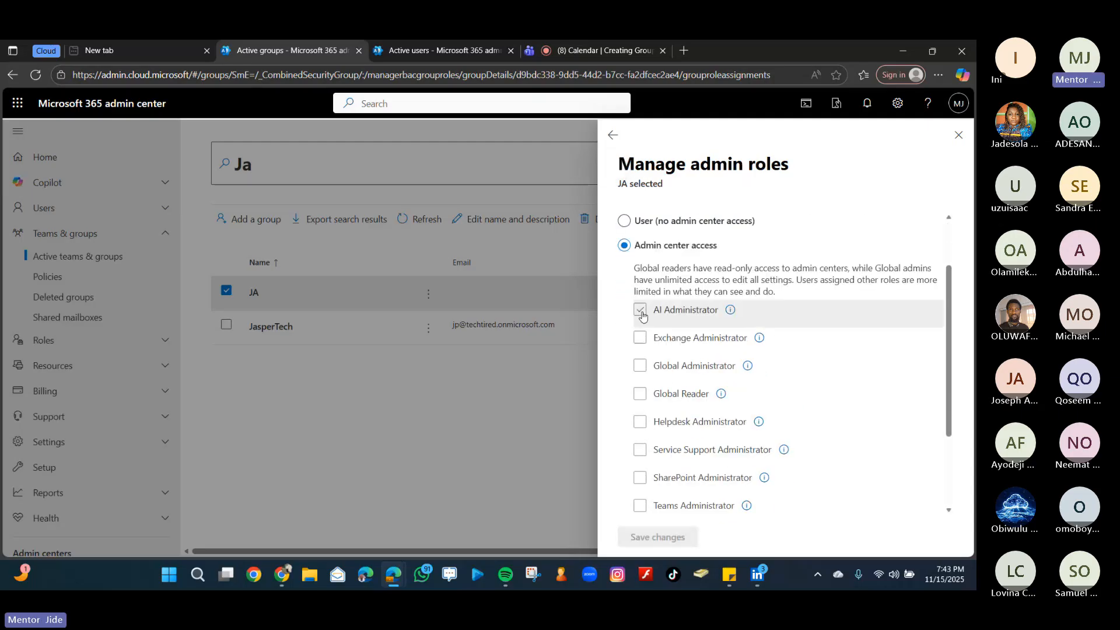
pyautogui.click(640, 311)
pyautogui.click(670, 538)
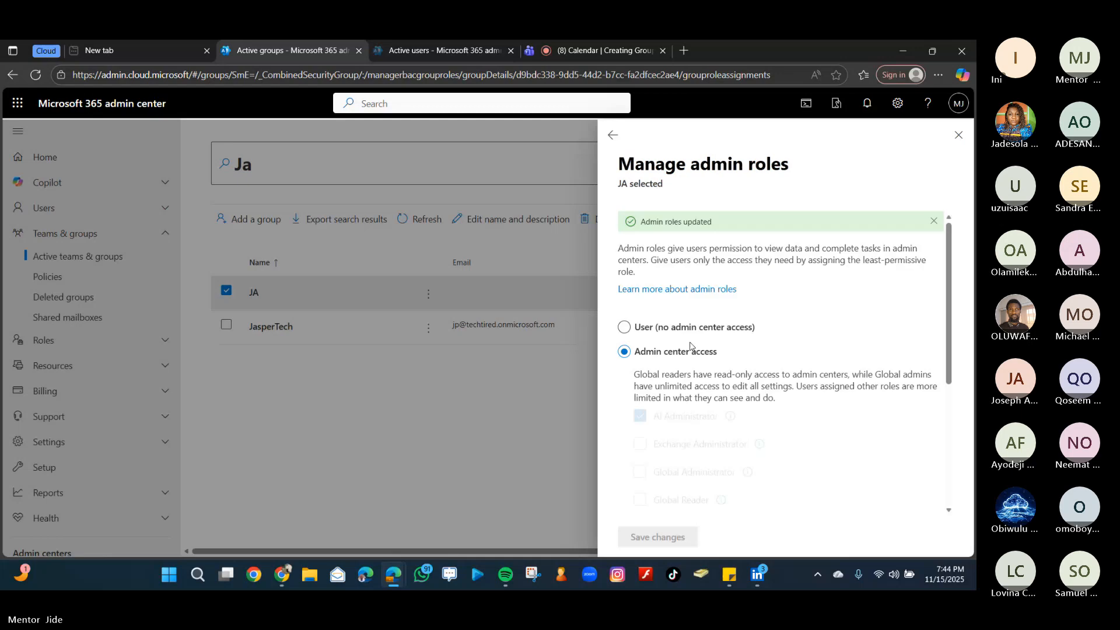
pyautogui.scroll(-3, 712, 345)
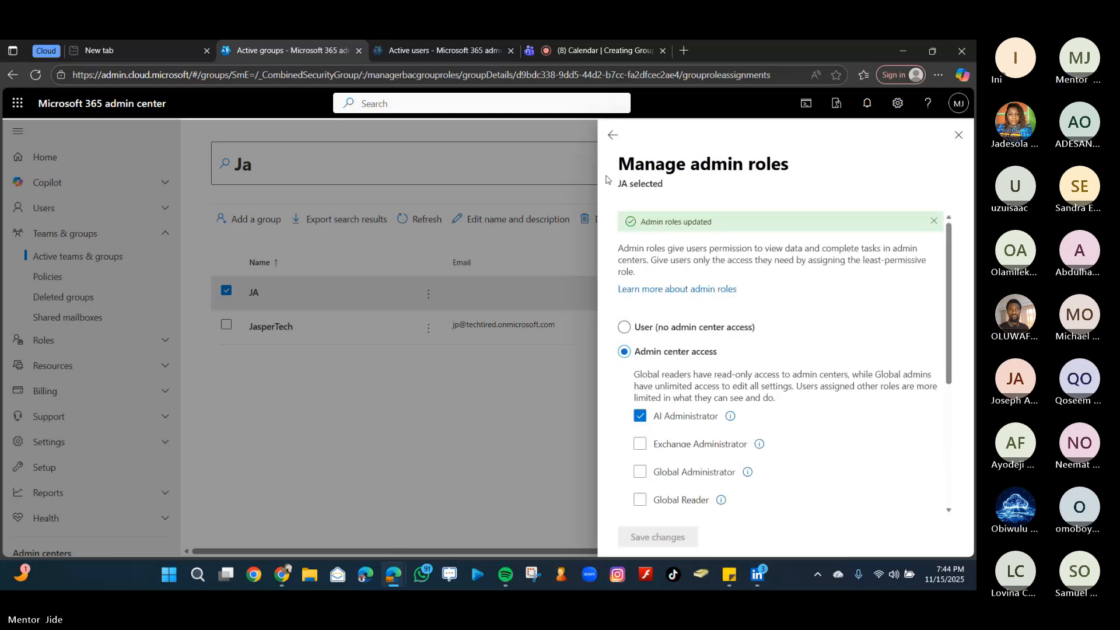
pyautogui.click(611, 137)
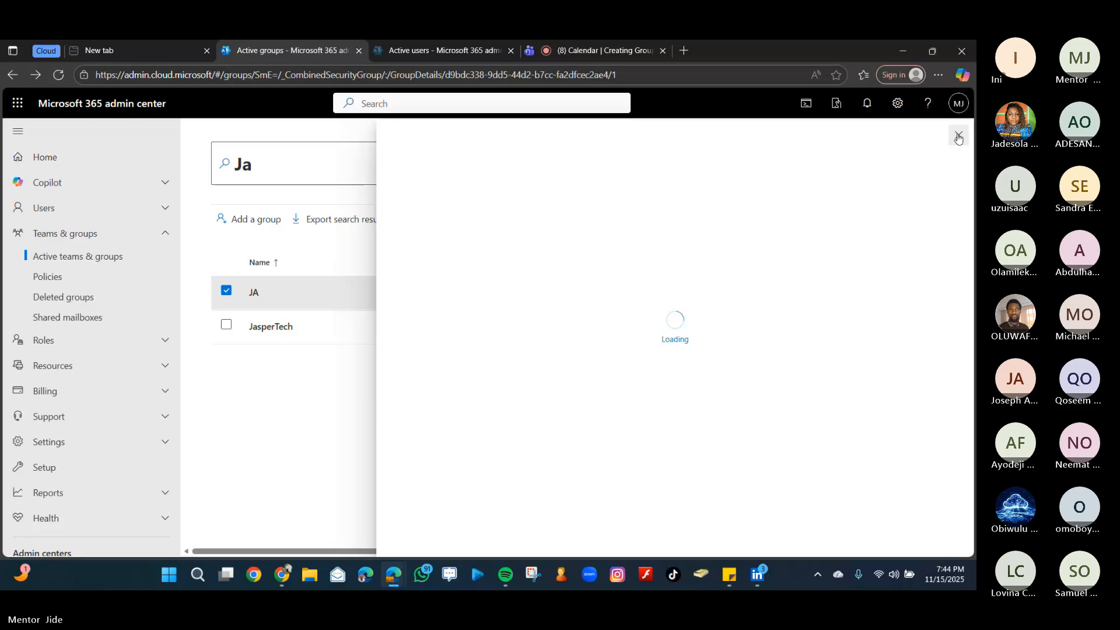
# Close the JA group pane, clear the 'Ja' search and reload the full security groups list
pyautogui.click(958, 137)
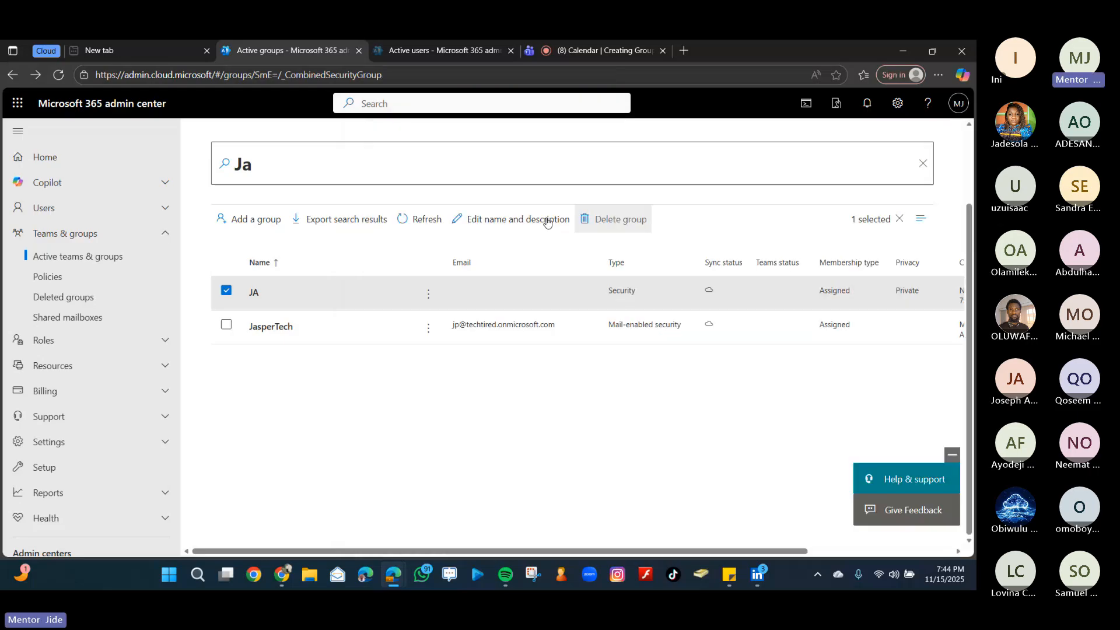
pyautogui.click(926, 169)
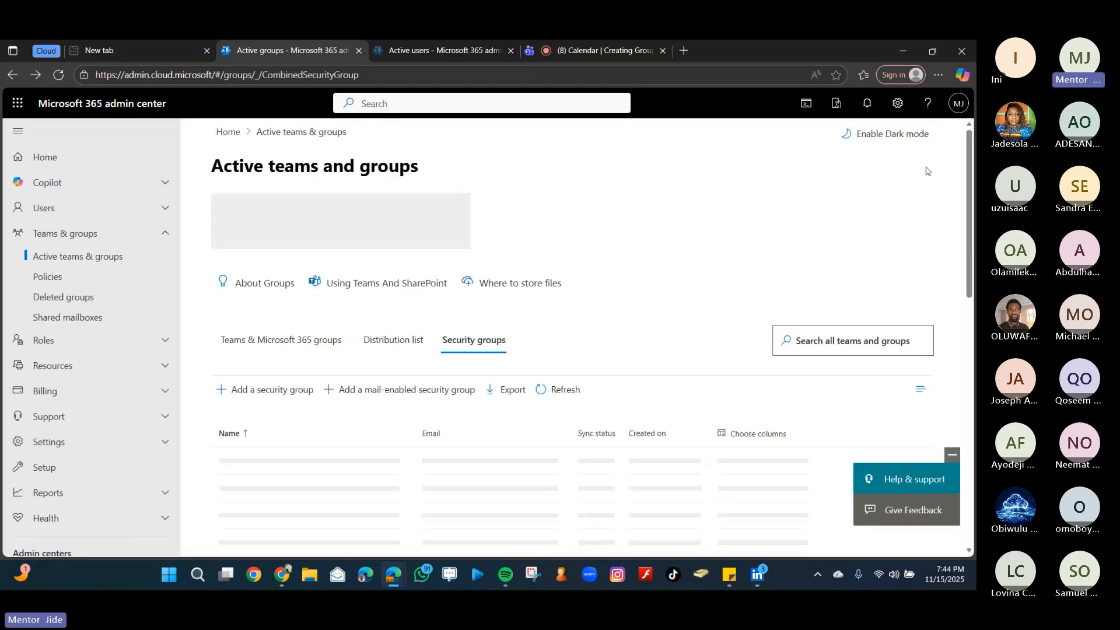
pyautogui.click(564, 390)
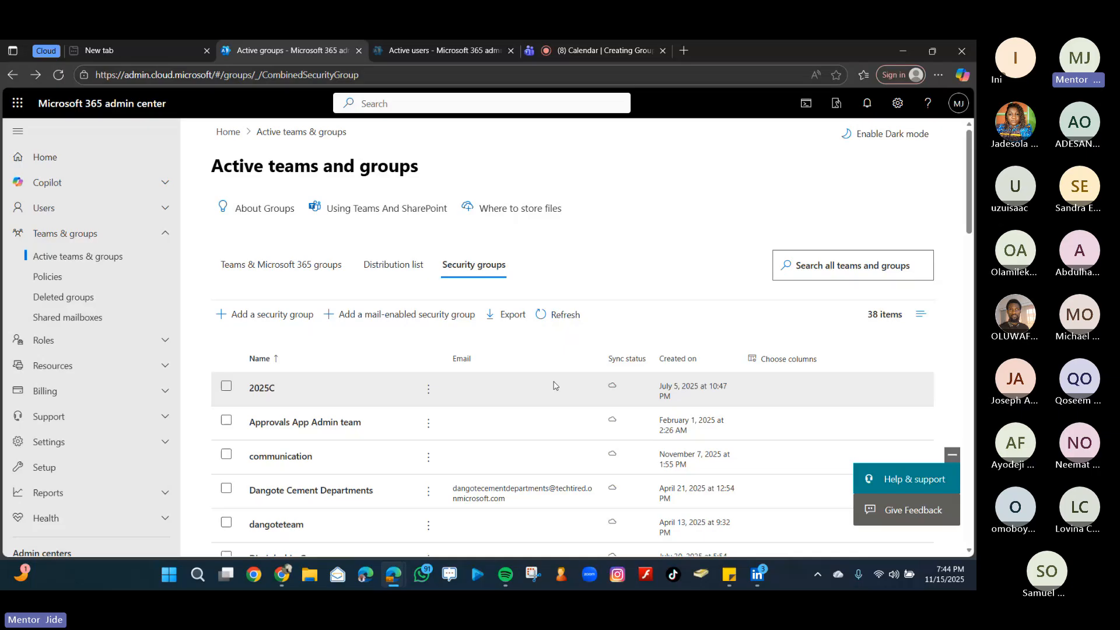
pyautogui.click(557, 314)
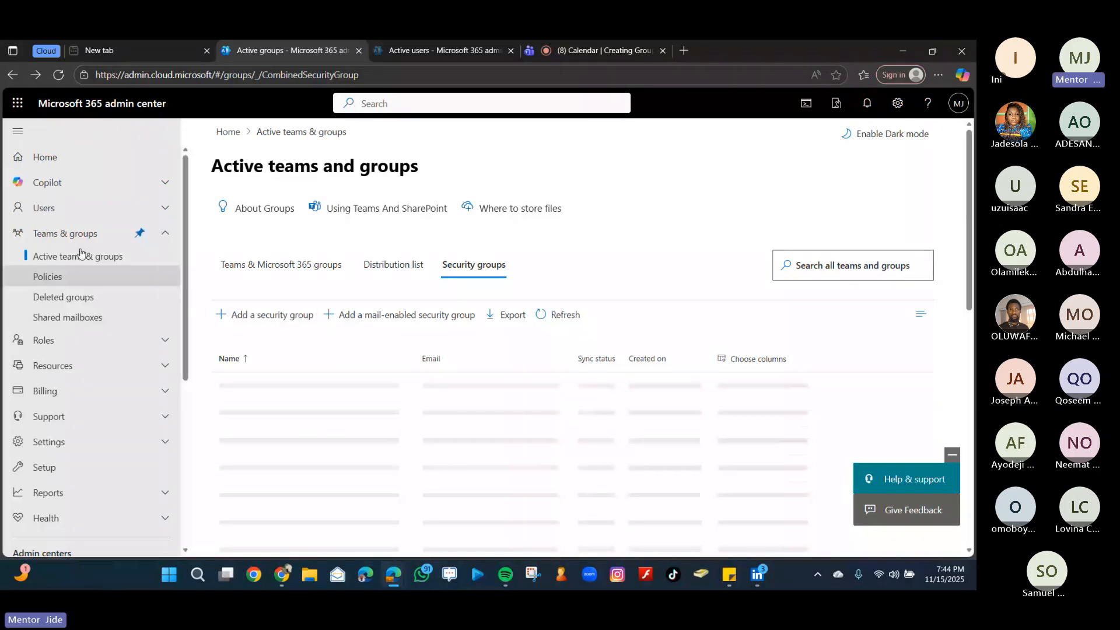
# Find the group member in the refreshed Active users list by searching their username
pyautogui.click(425, 45)
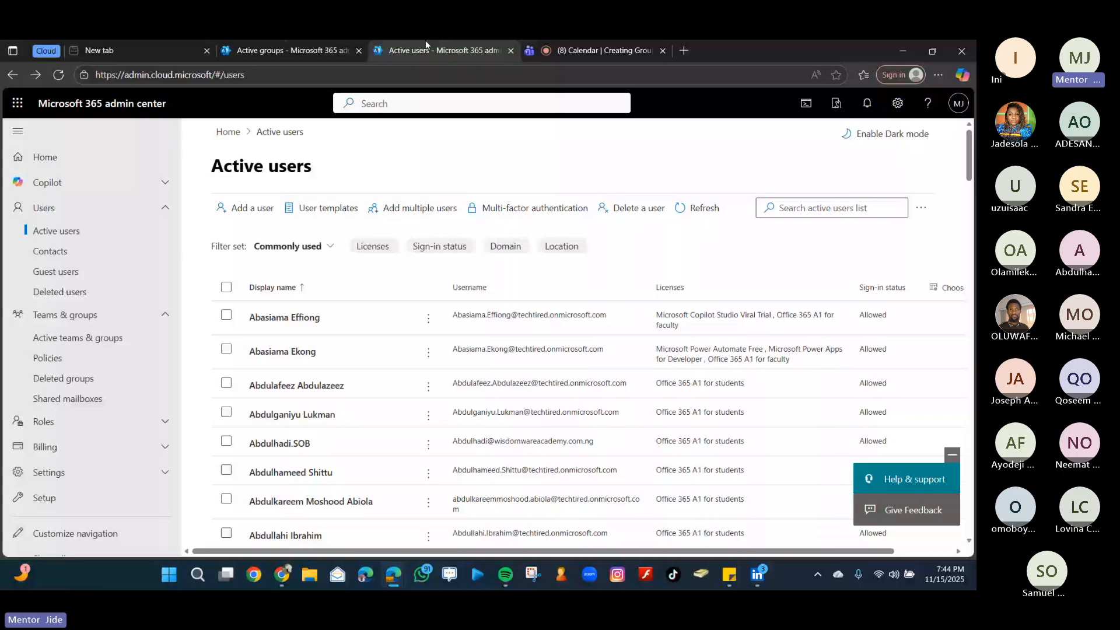
pyautogui.click(702, 209)
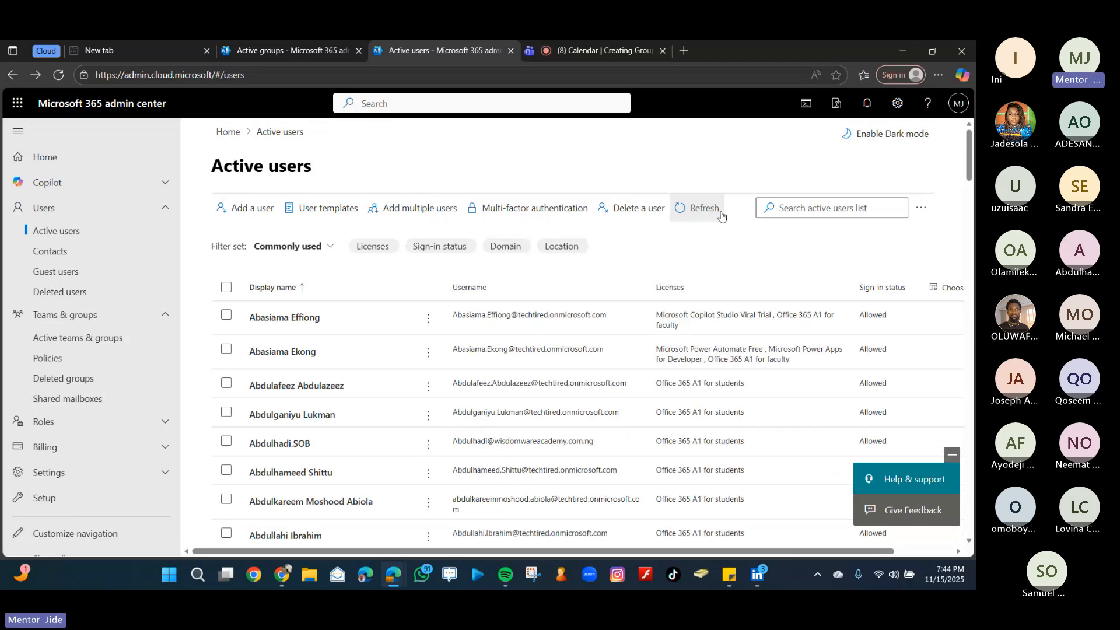
pyautogui.click(798, 211)
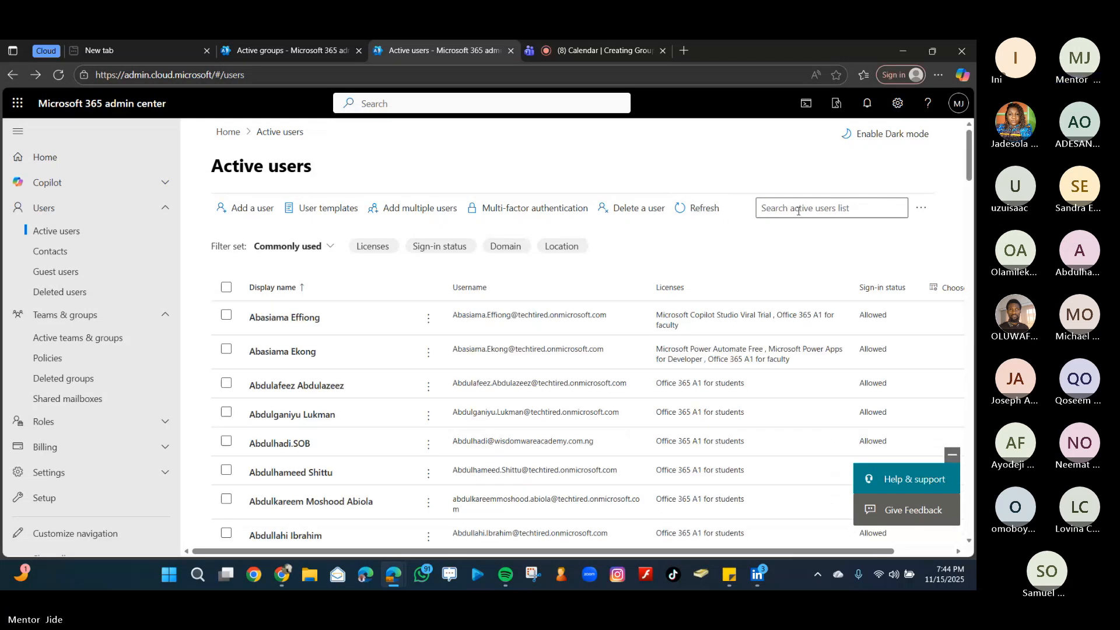
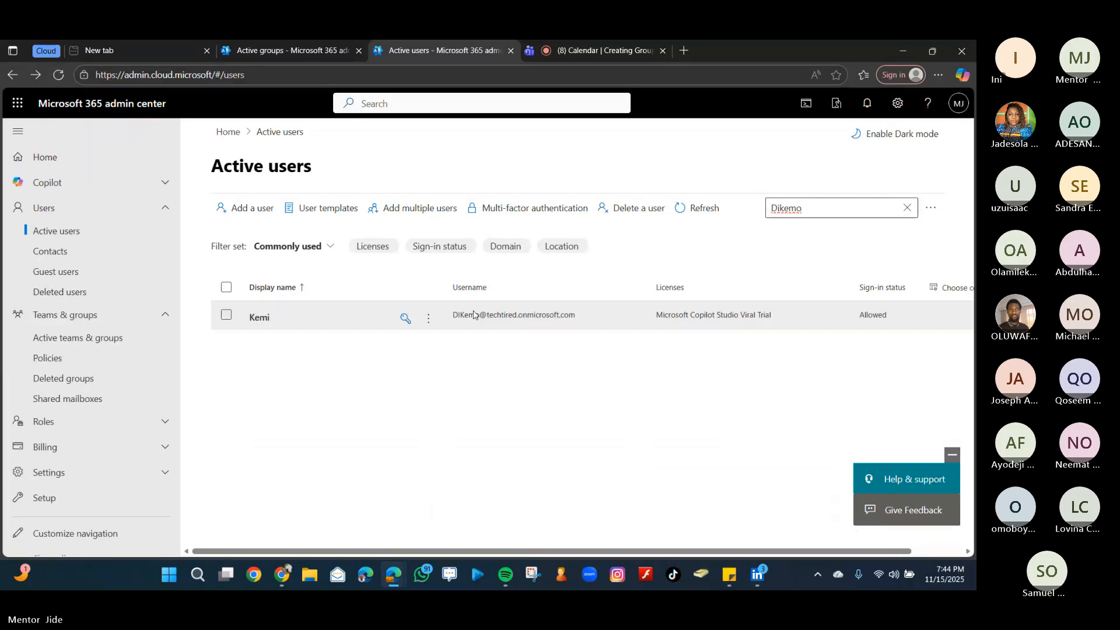
# Open the member's account details and highlight the inherited AI Administrator role under Roles
pyautogui.click(474, 315)
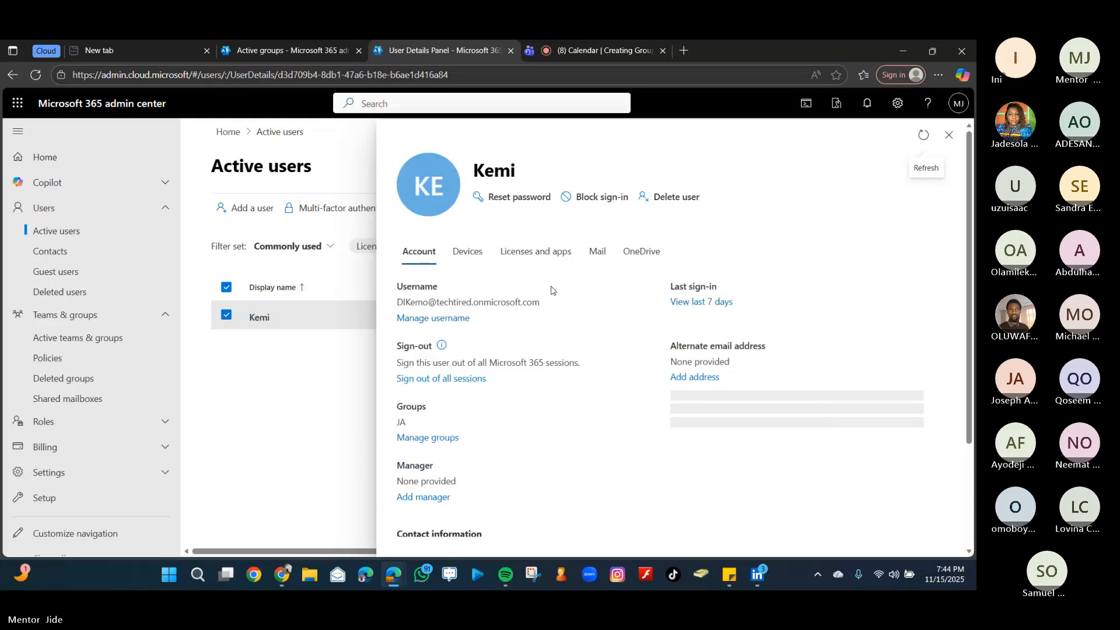
pyautogui.scroll(-1, 571, 389)
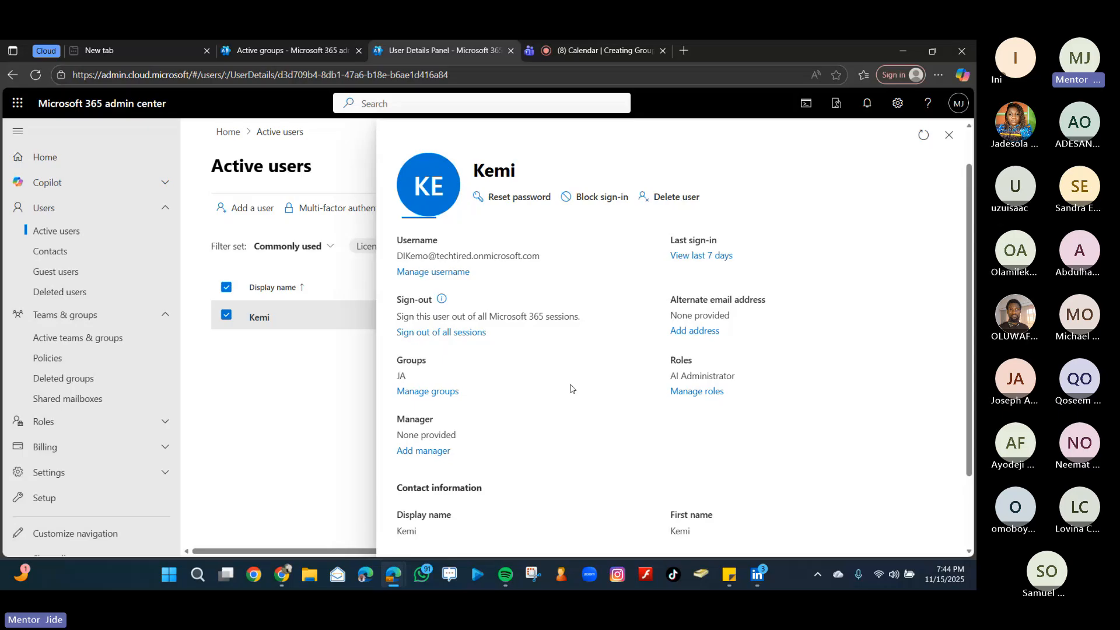
pyautogui.scroll(-1, 571, 388)
pyautogui.scroll(1, 571, 389)
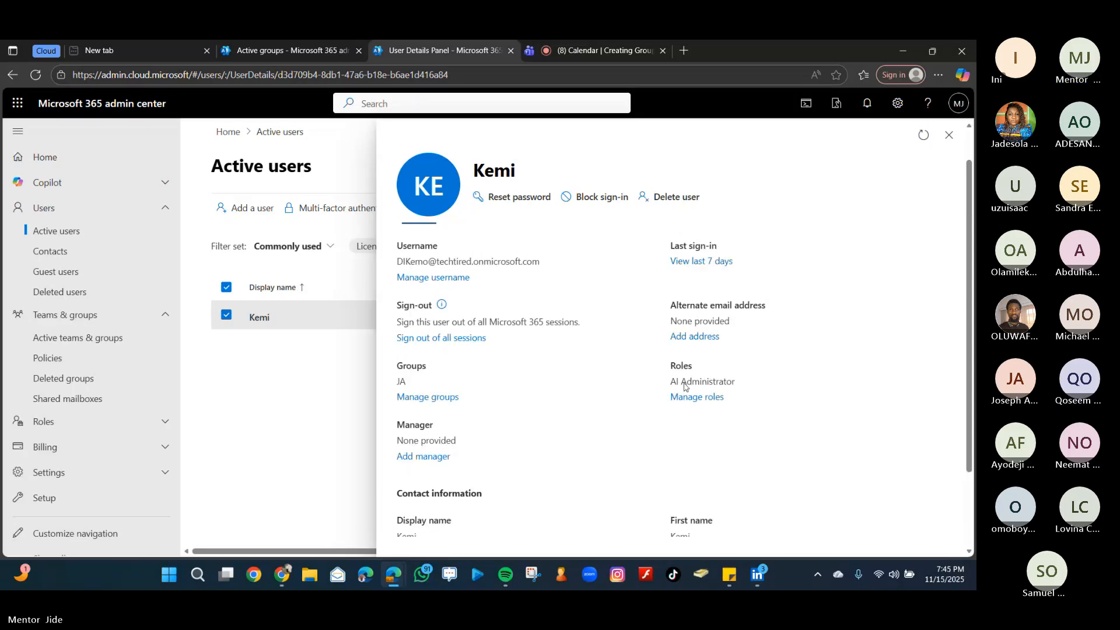
pyautogui.tripleClick(685, 387)
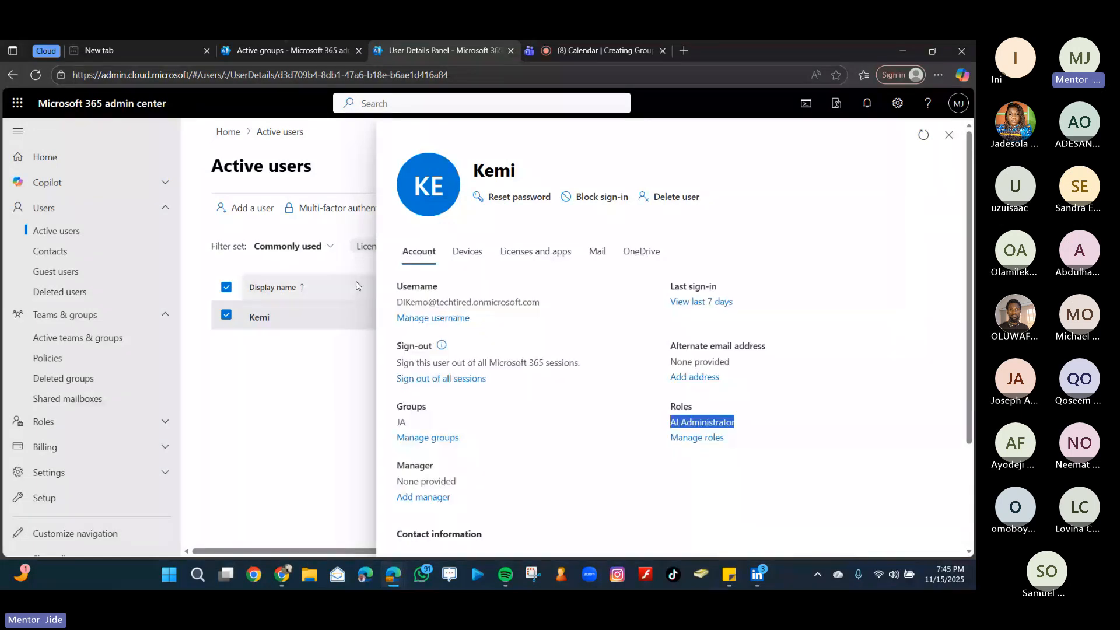
# Try removing the group-inherited Microsoft Copilot Studio Viral Trial licence from the user and save
pyautogui.click(527, 252)
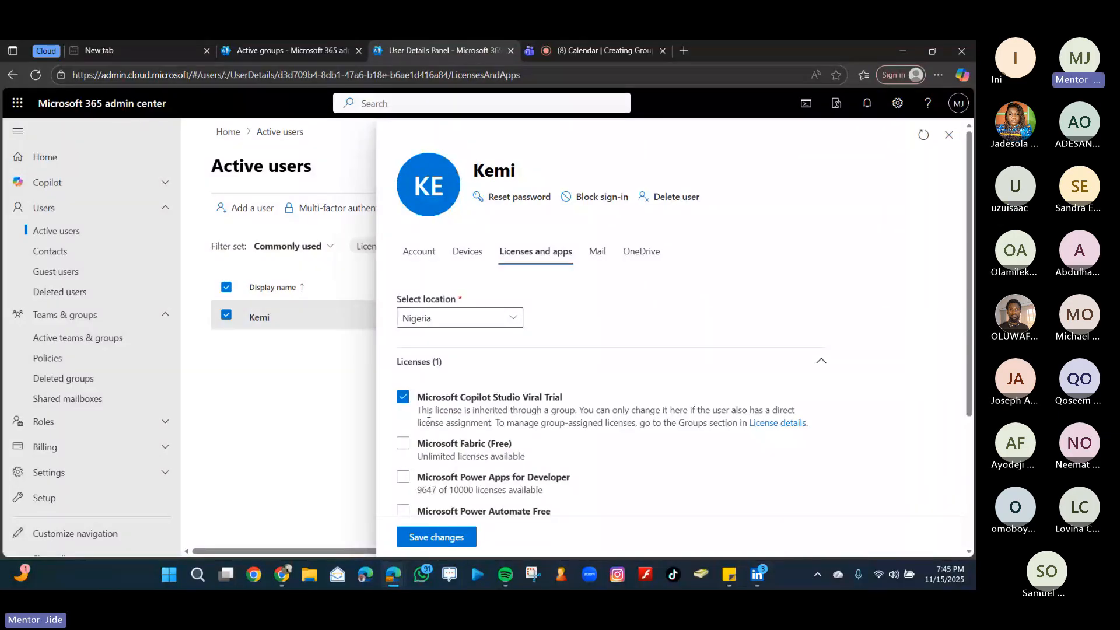
pyautogui.moveTo(417, 410); pyautogui.dragTo(620, 425)
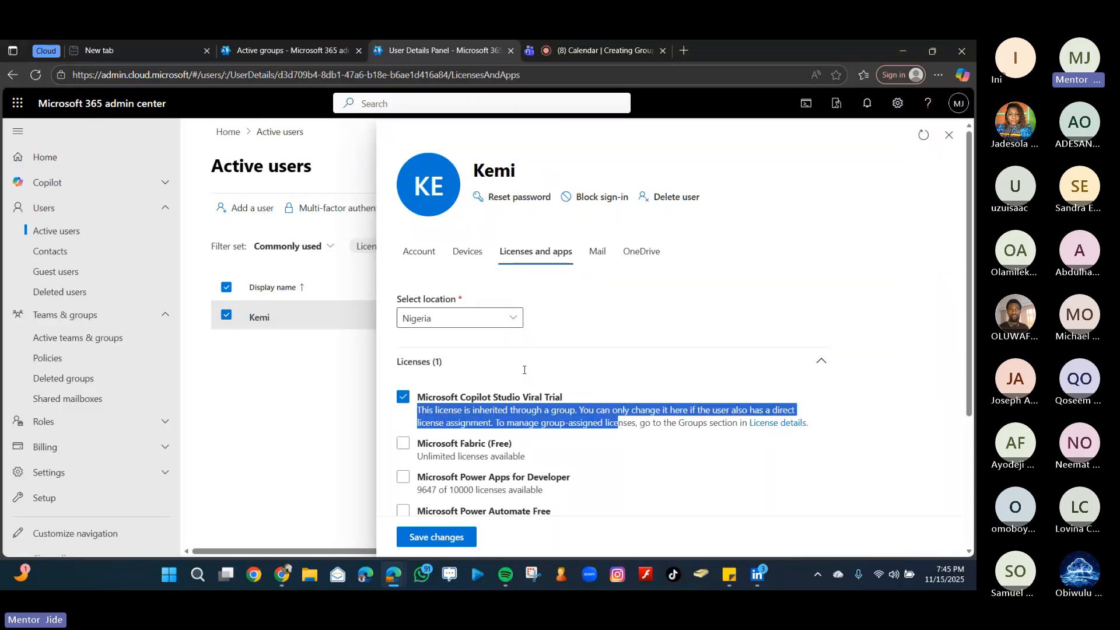
pyautogui.click(431, 362)
pyautogui.click(431, 362)
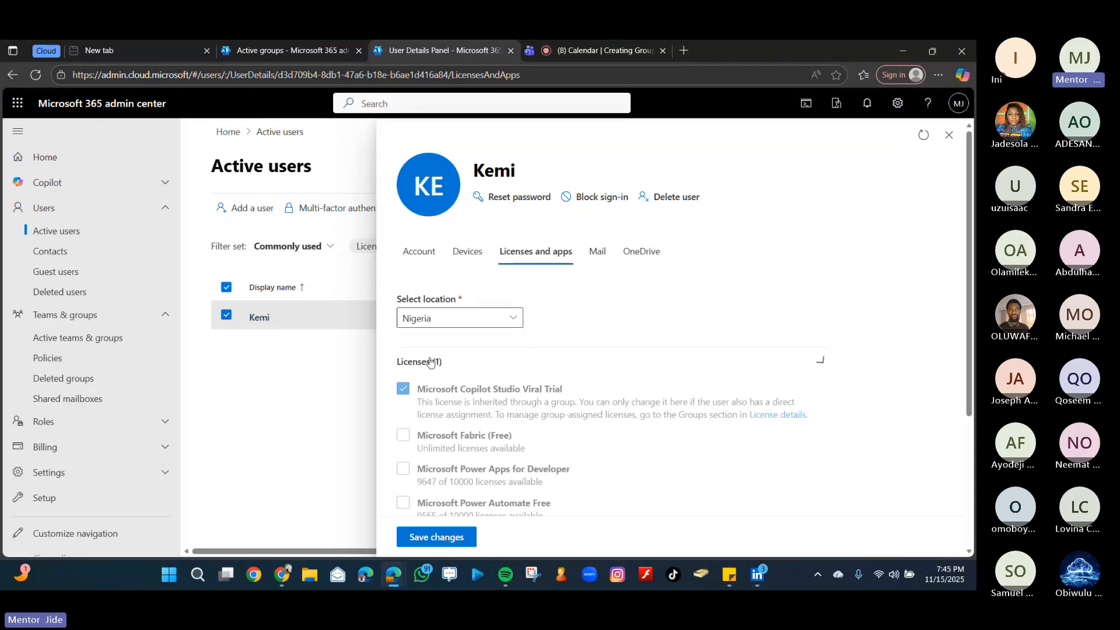
pyautogui.click(404, 398)
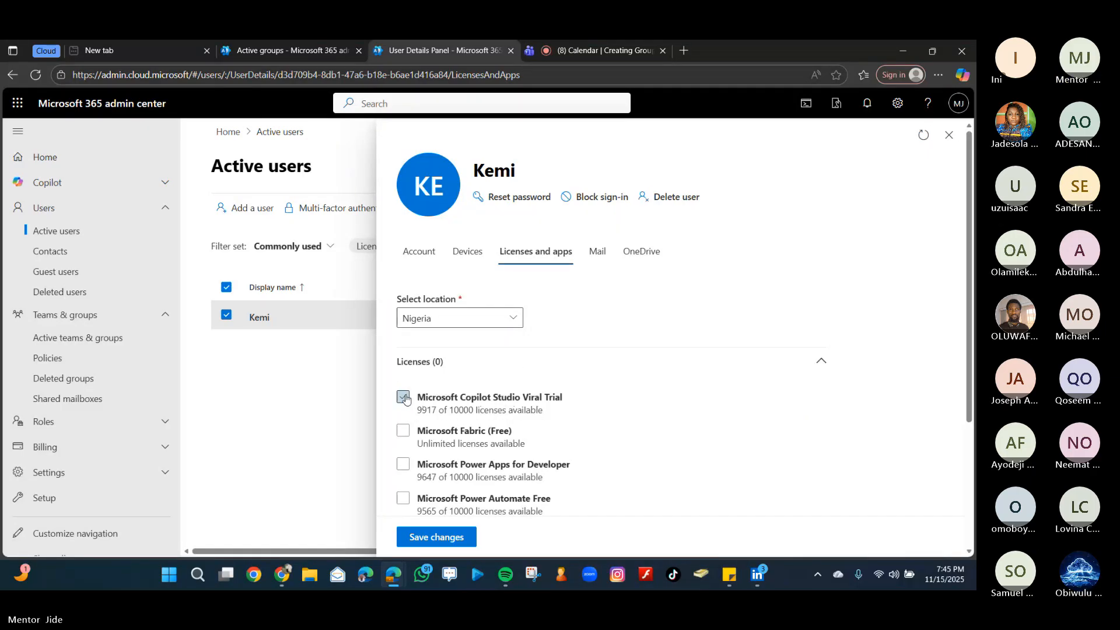
pyautogui.click(445, 537)
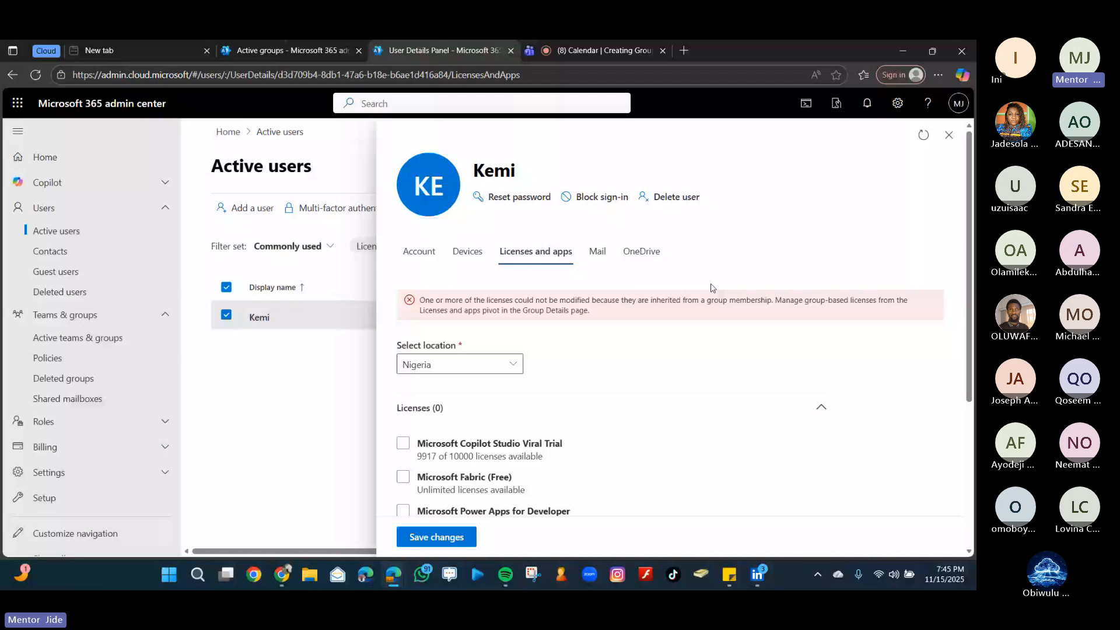
# Close the user details, switch to the other admin window and close the security group pane
pyautogui.click(947, 146)
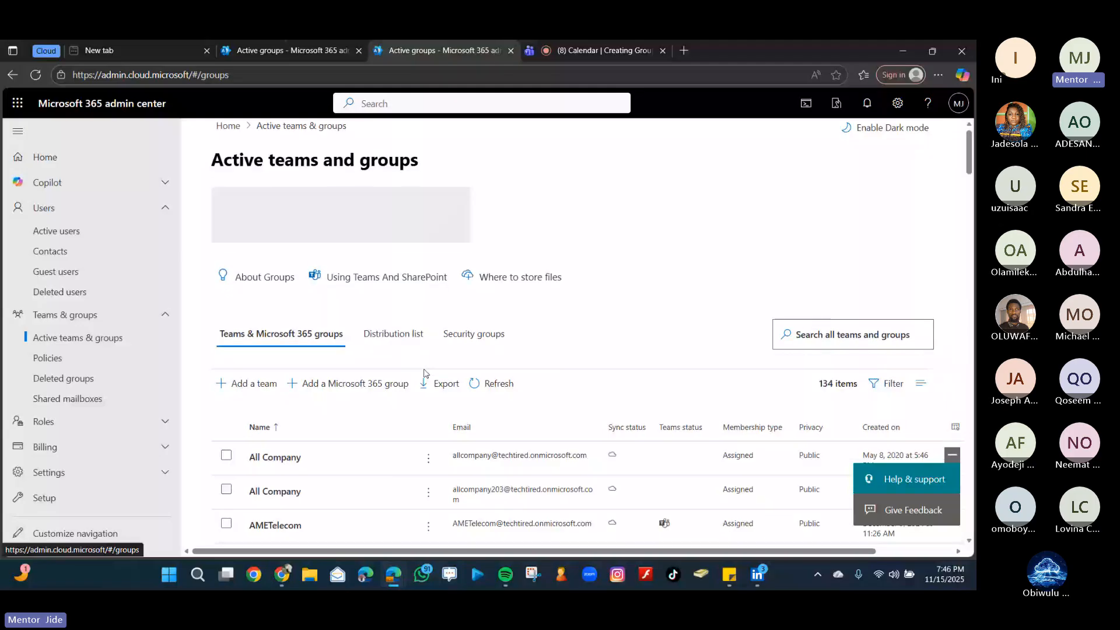
pyautogui.hotkey('alt', 'Tab')
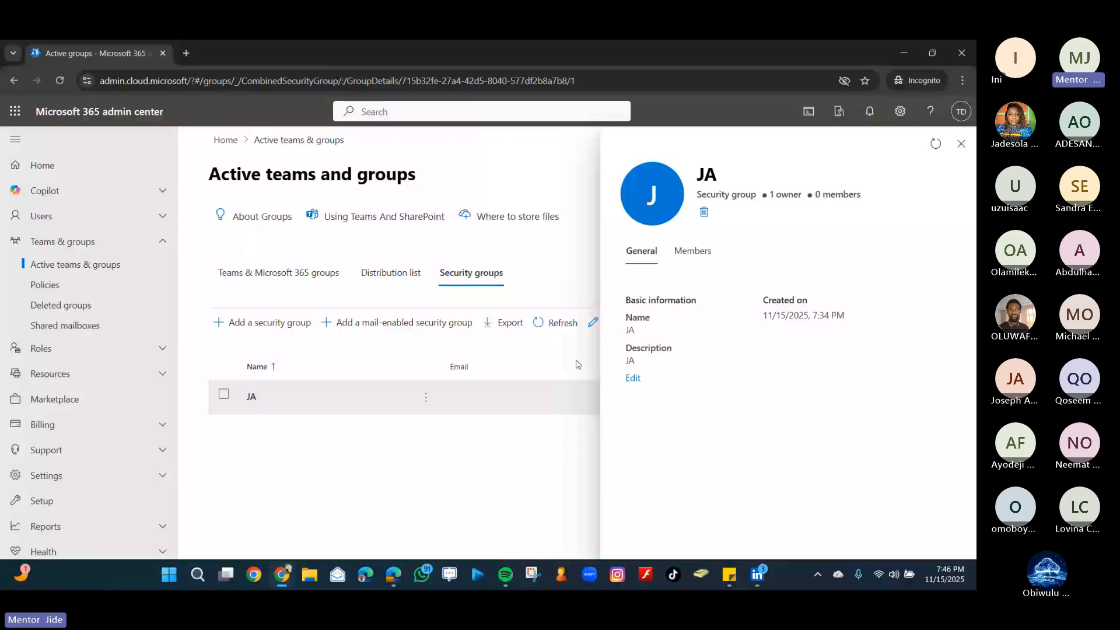
pyautogui.click(961, 153)
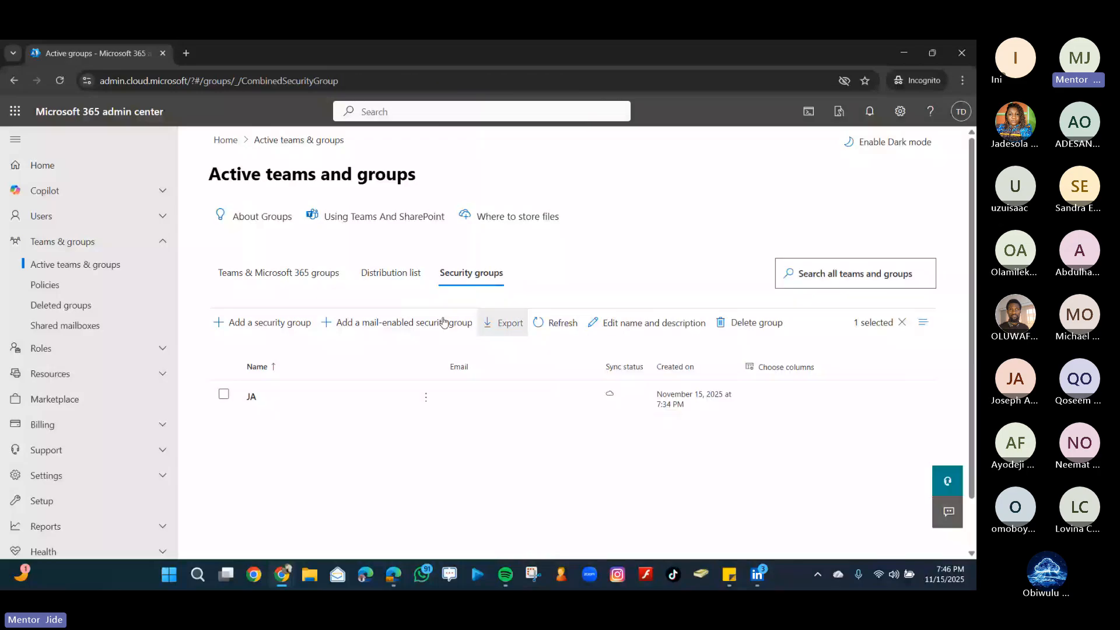
pyautogui.scroll(-2, 137, 330)
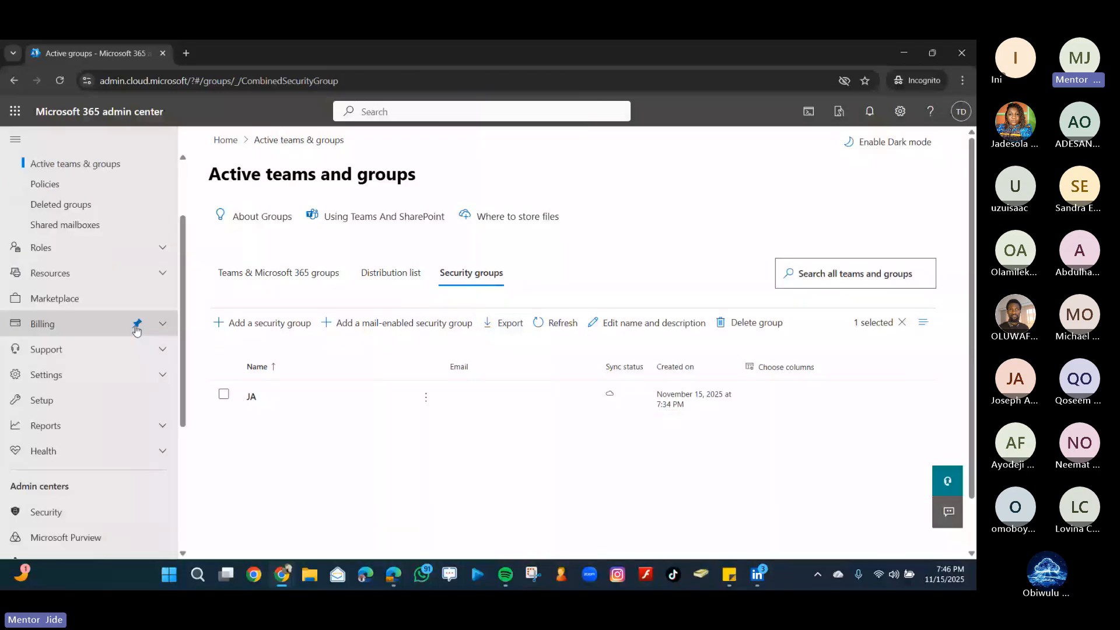
# Open the organisation's products list under Billing > Your products
pyautogui.click(160, 326)
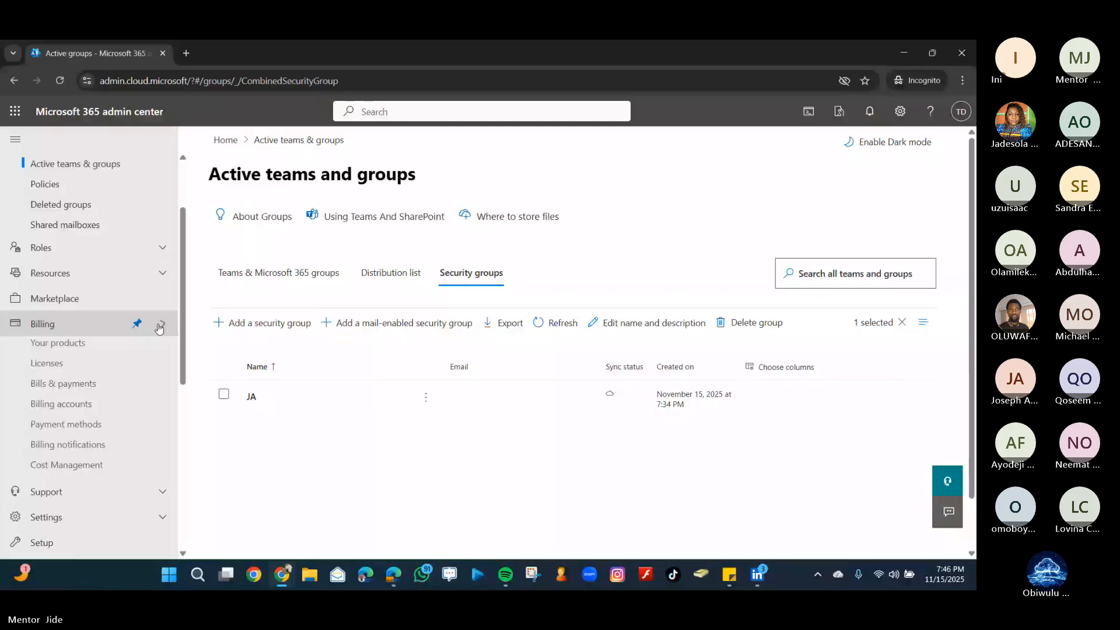
pyautogui.click(93, 350)
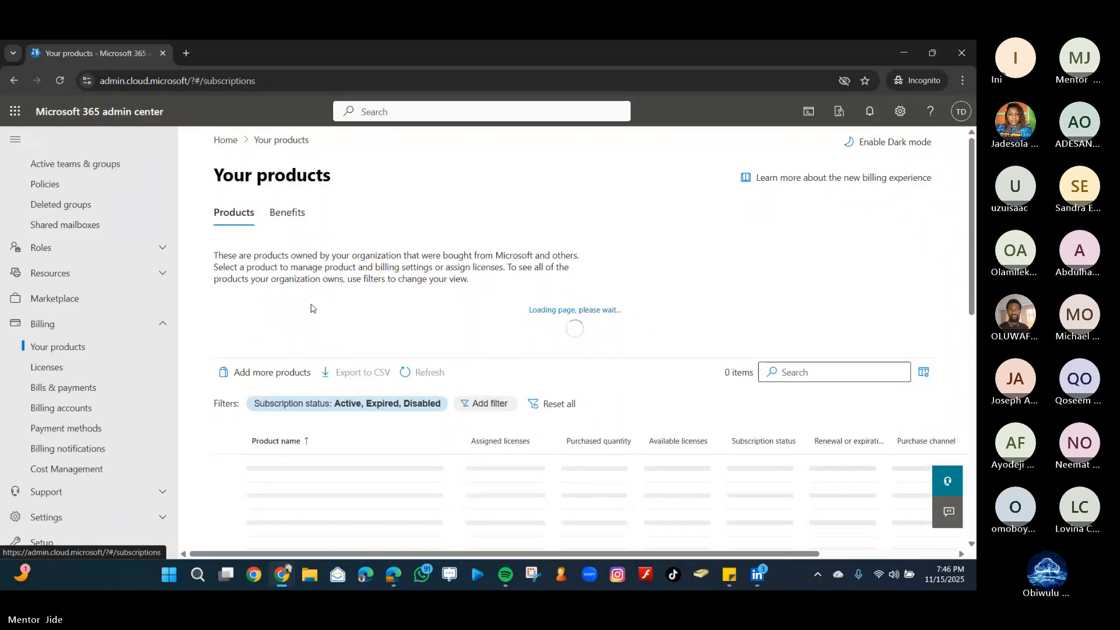
pyautogui.scroll(-3, 313, 309)
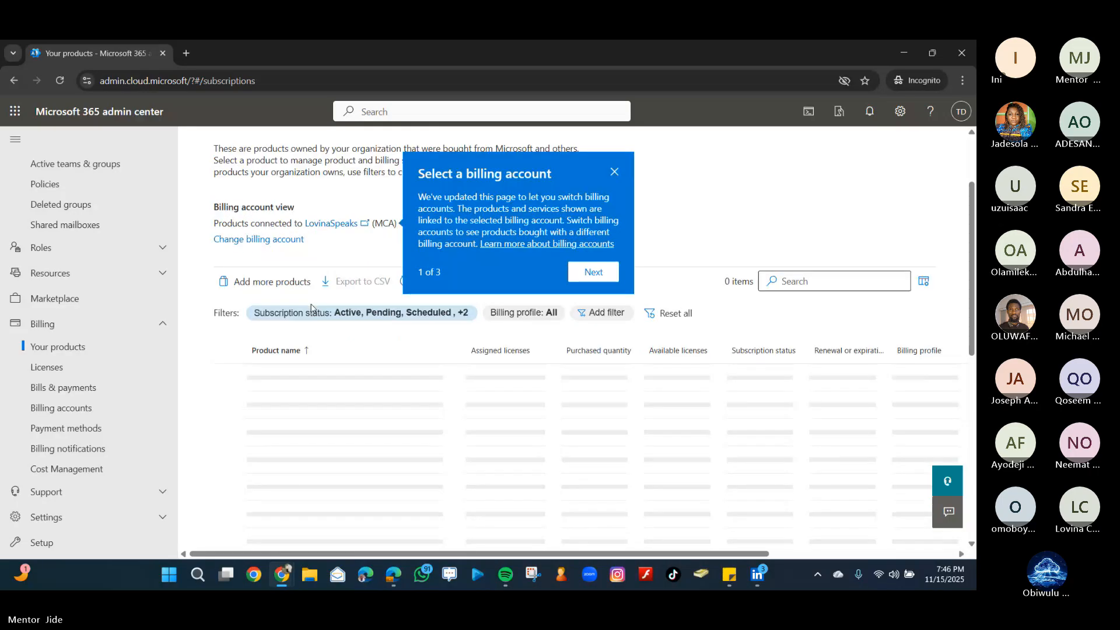
pyautogui.scroll(-1, 313, 308)
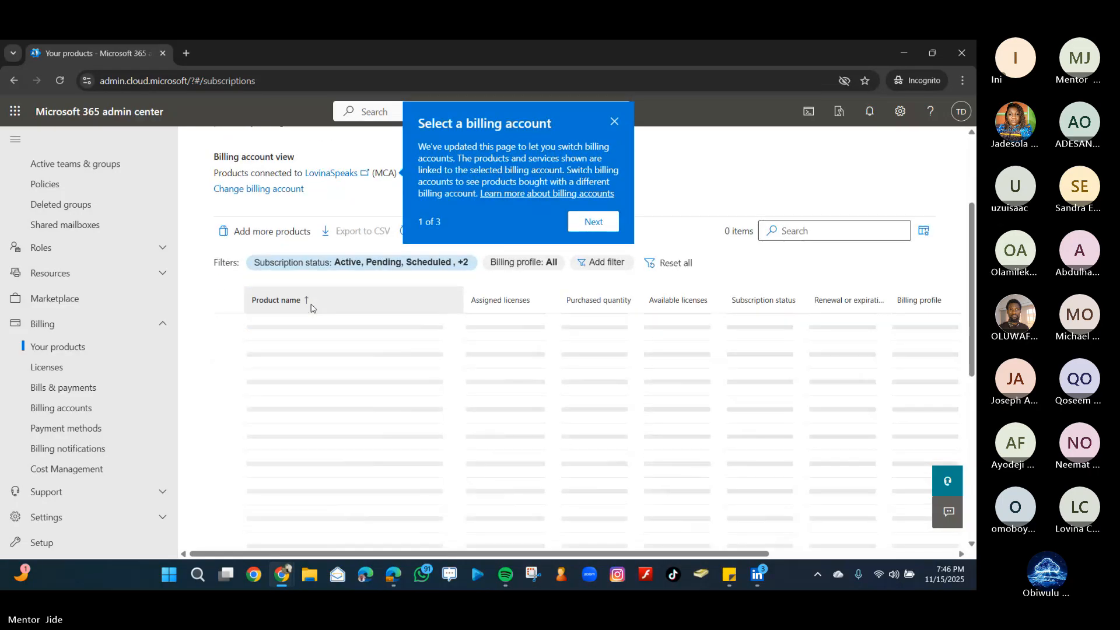
pyautogui.scroll(1, 310, 308)
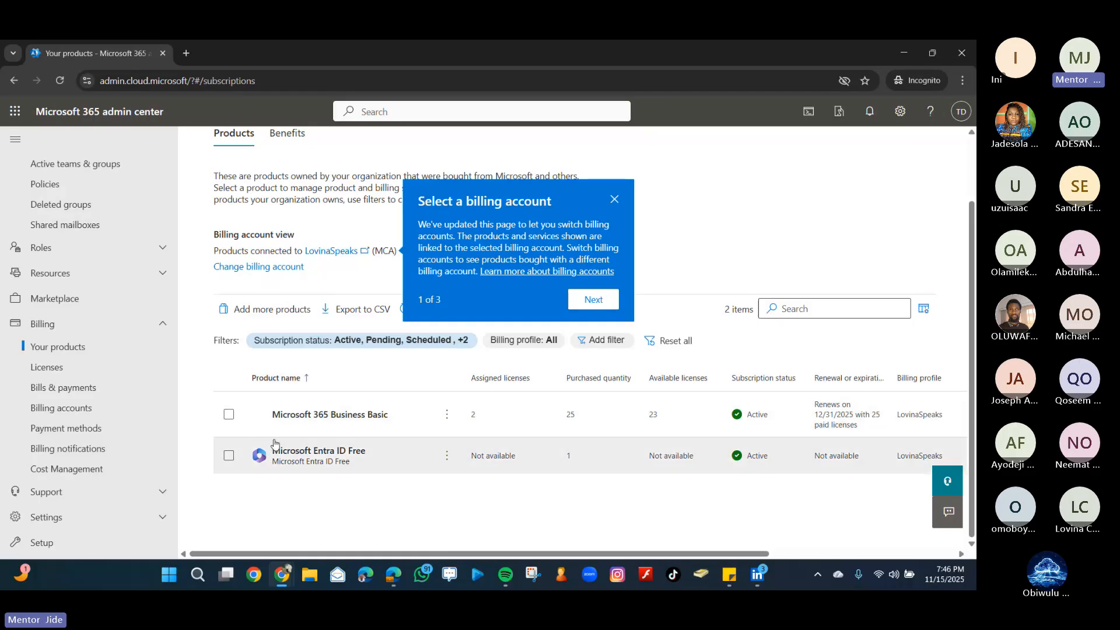
# Open Microsoft 365 Business Basic and its licence assignment page showing 2 of 25 assigned
pyautogui.click(295, 414)
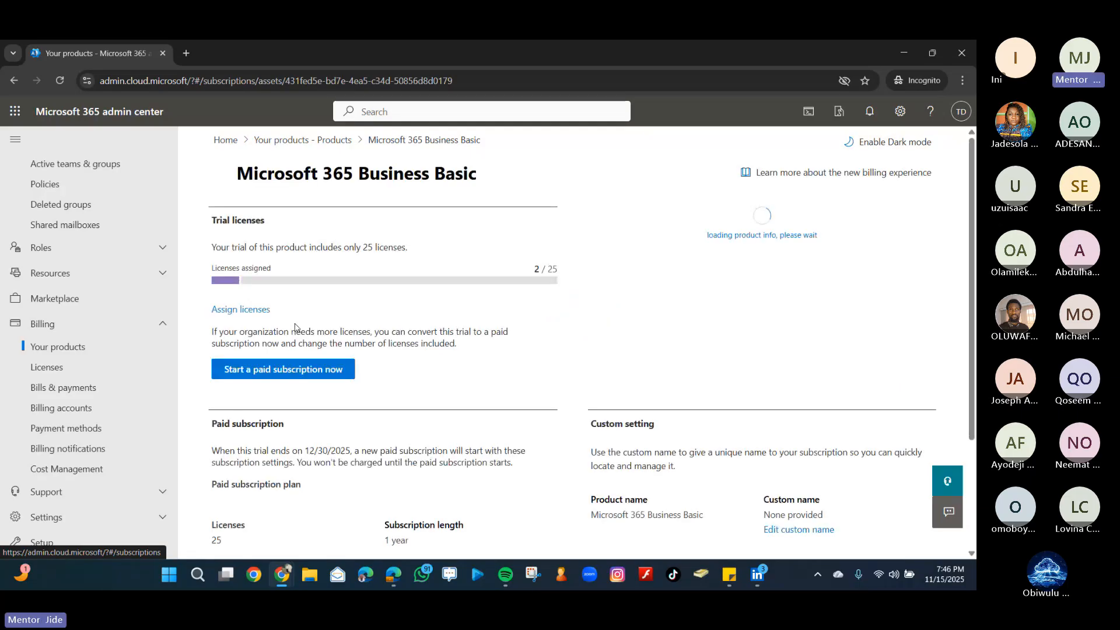
pyautogui.scroll(-1, 295, 327)
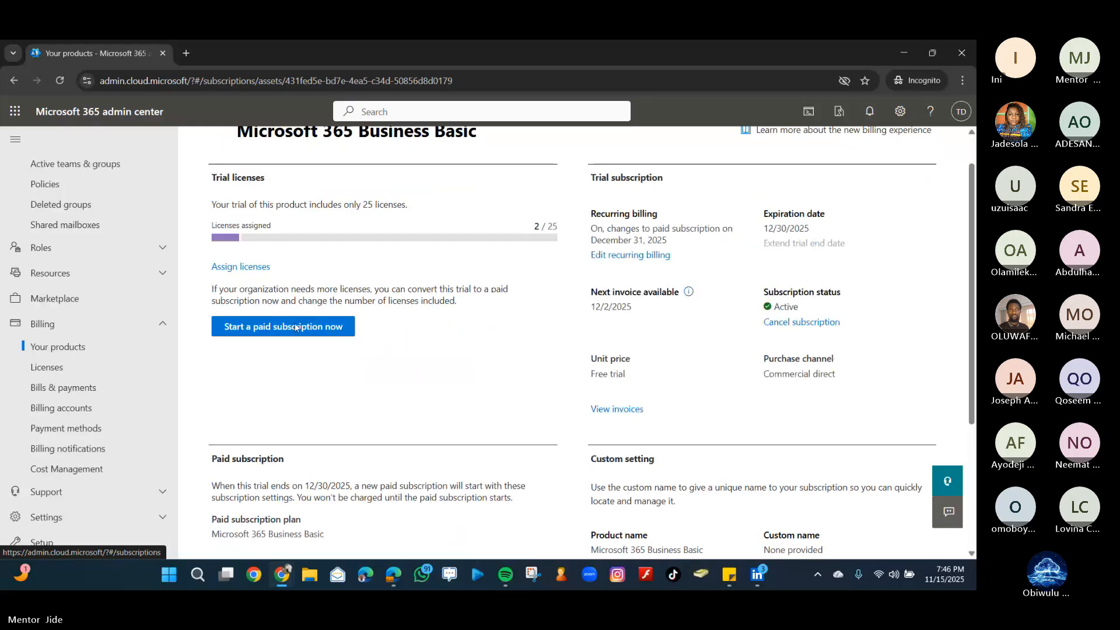
pyautogui.scroll(-3, 295, 327)
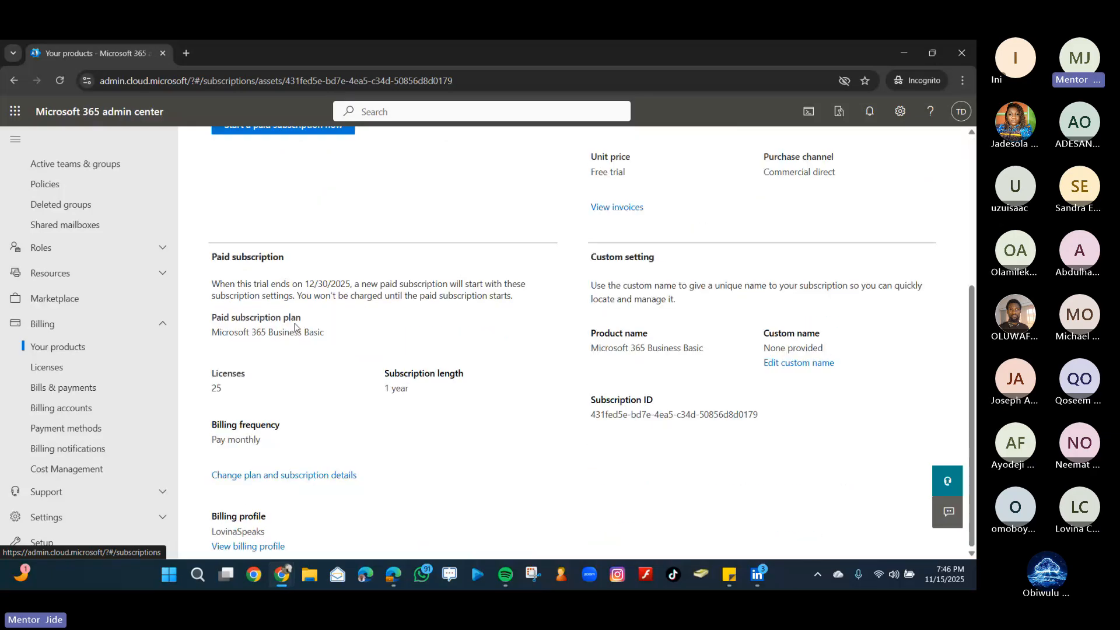
pyautogui.scroll(4, 295, 327)
pyautogui.scroll(-3, 296, 327)
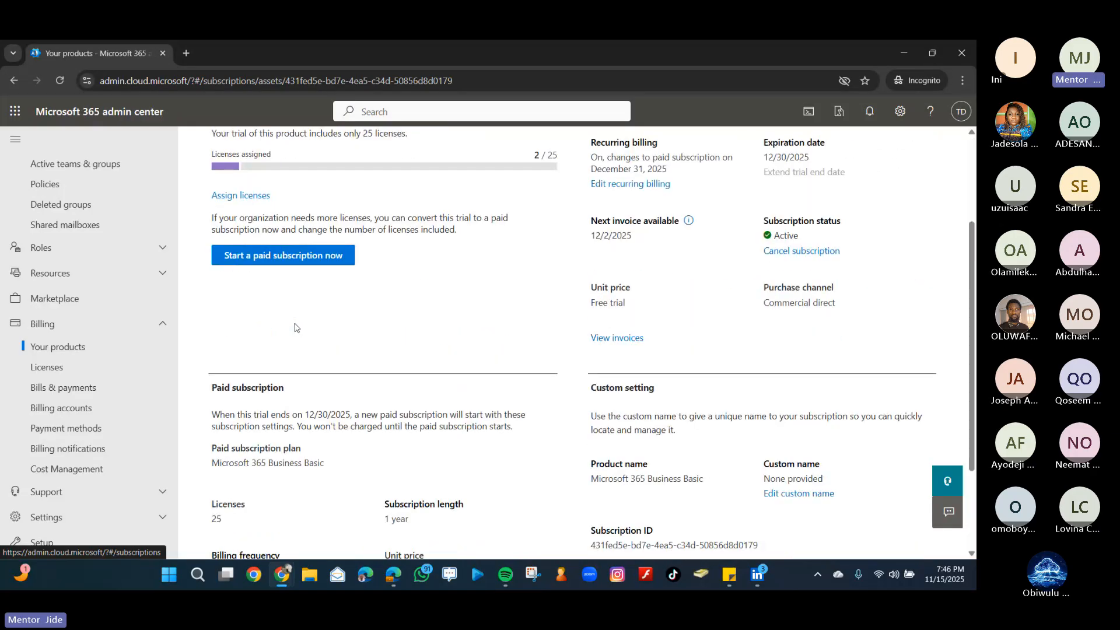
pyautogui.scroll(2, 295, 327)
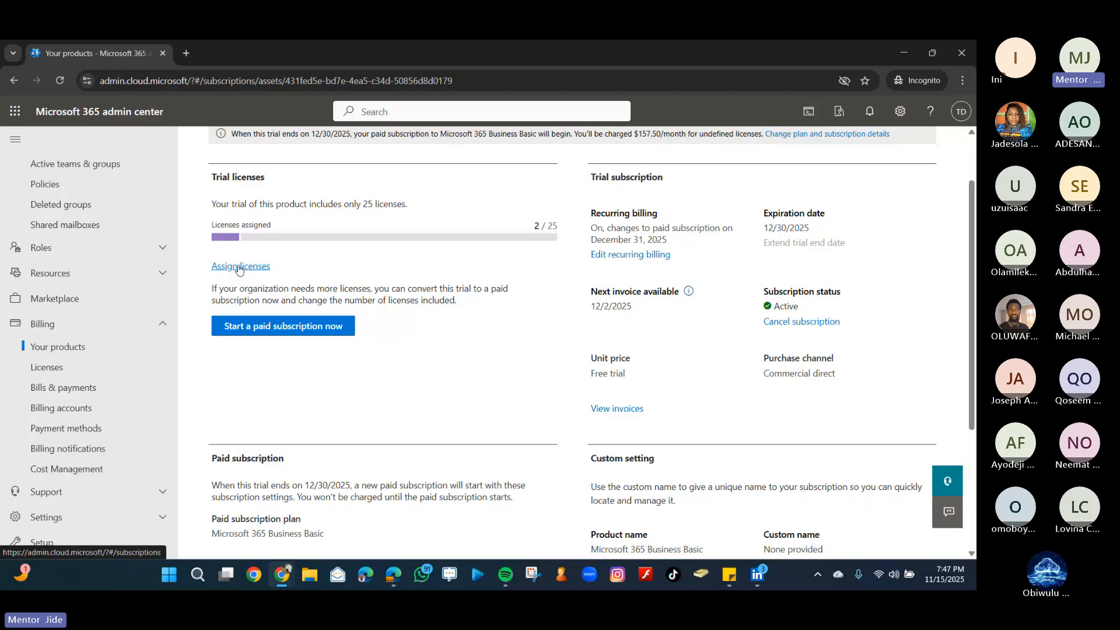
pyautogui.click(238, 267)
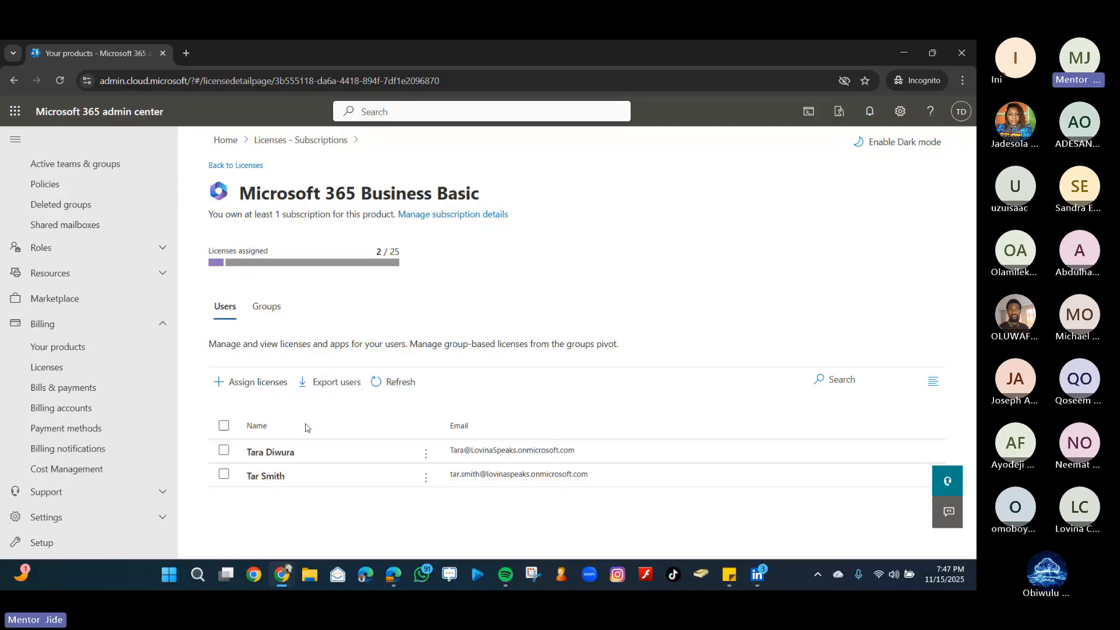
pyautogui.click(223, 426)
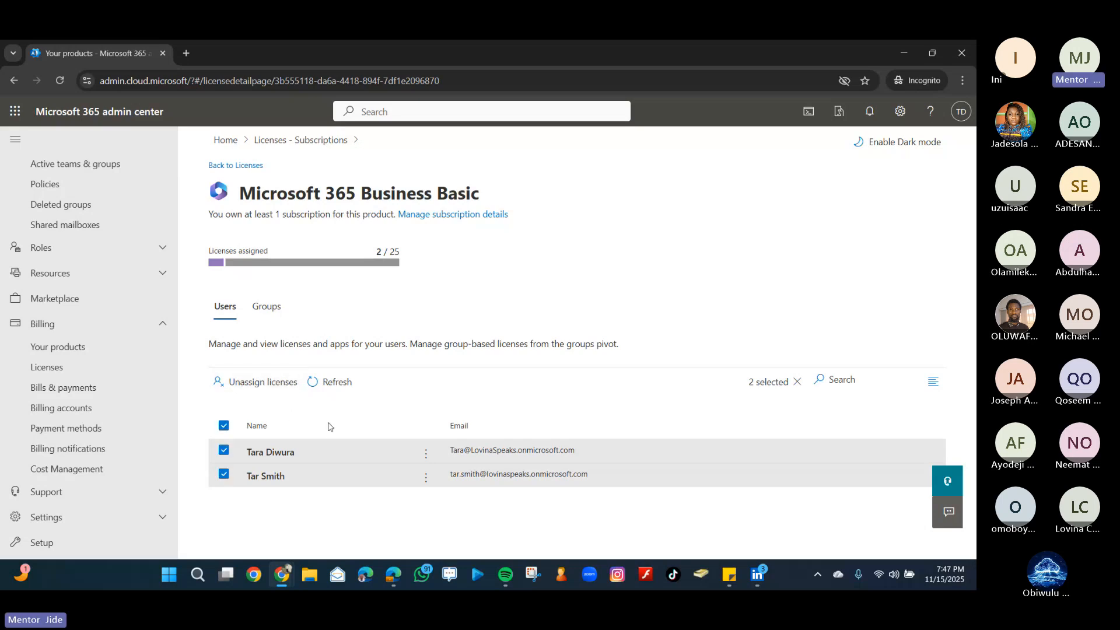
pyautogui.click(224, 427)
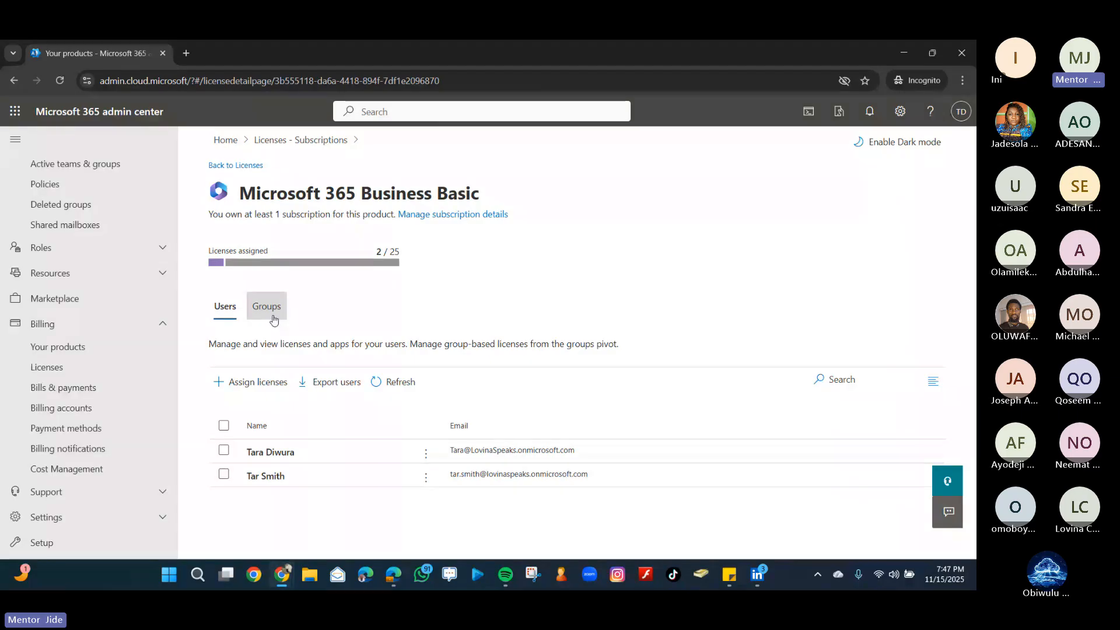
# Try assigning a Business Basic licence to a chosen user, which fails with an invalid usage location
pyautogui.click(259, 385)
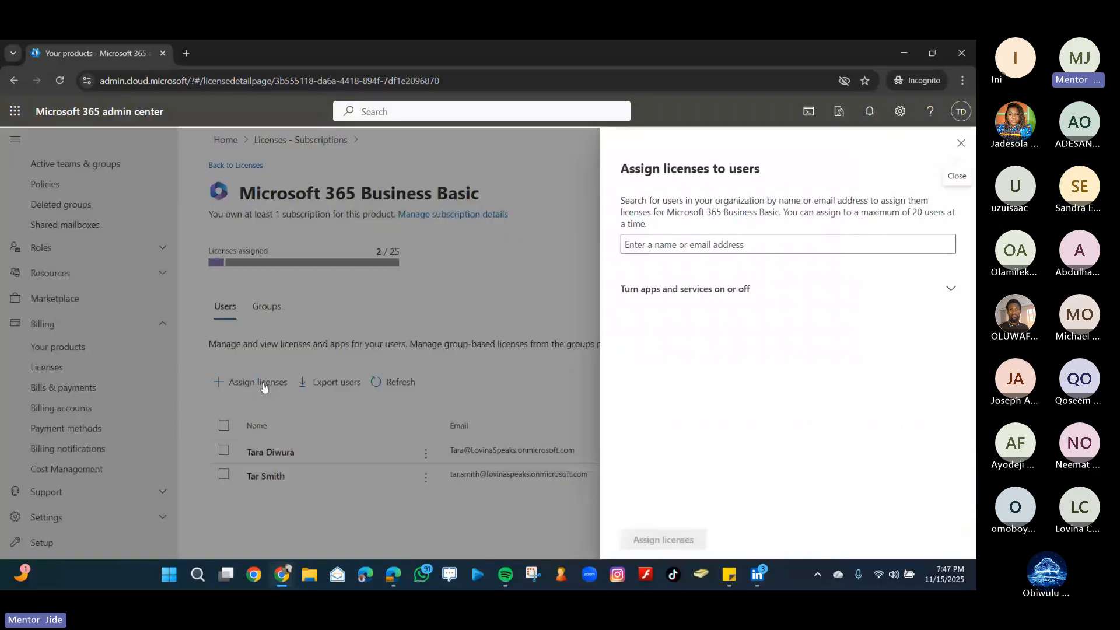
pyautogui.click(788, 240)
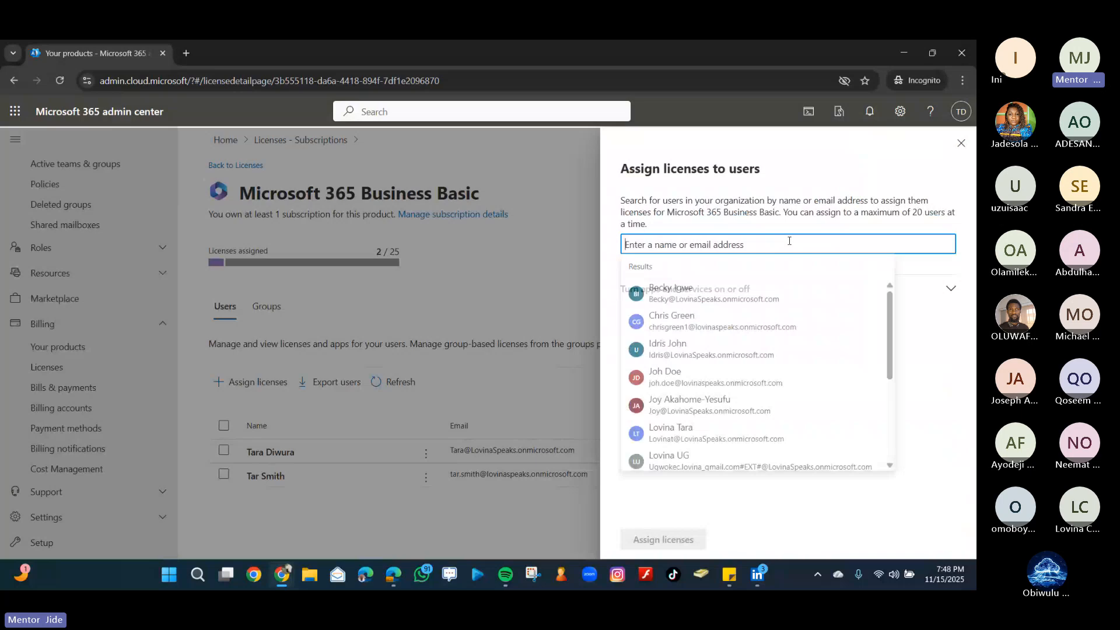
pyautogui.scroll(-1, 742, 386)
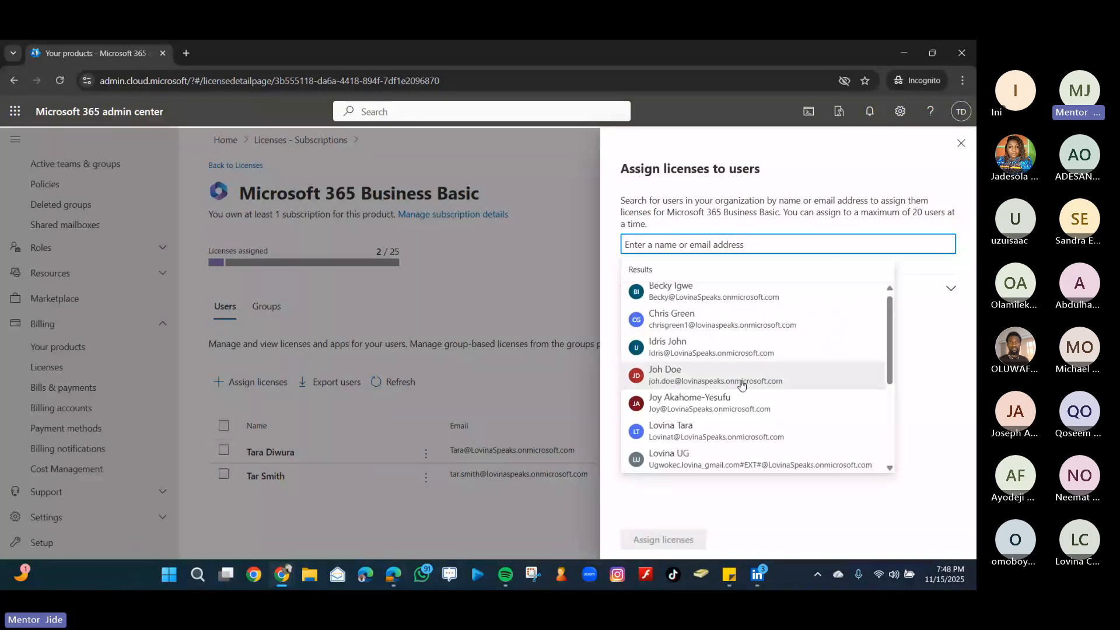
pyautogui.scroll(-3, 742, 385)
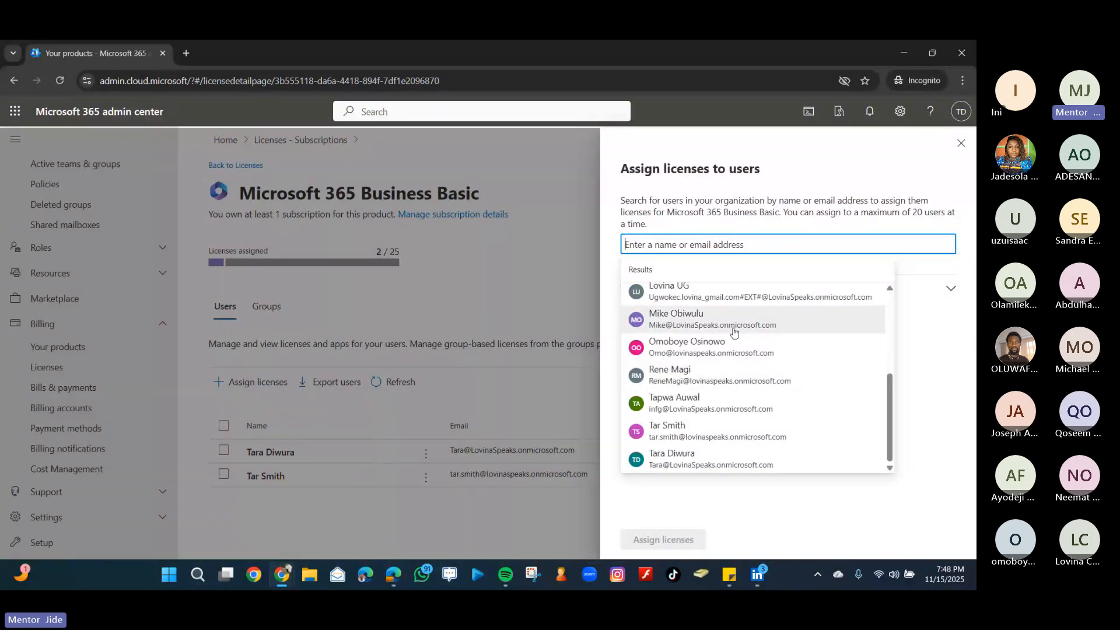
pyautogui.click(733, 373)
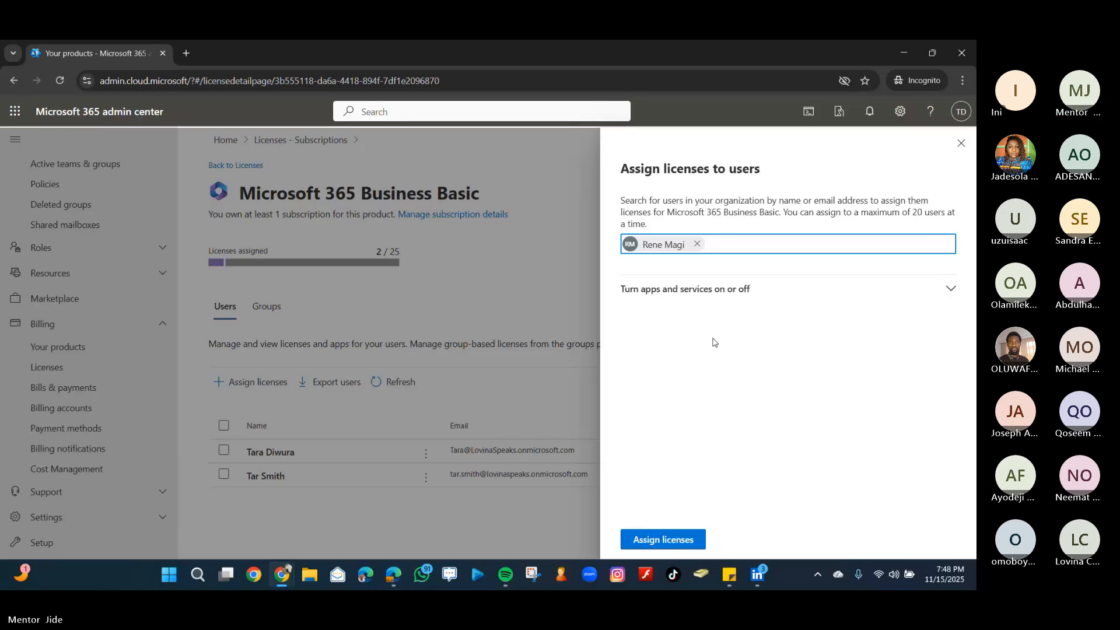
pyautogui.click(685, 539)
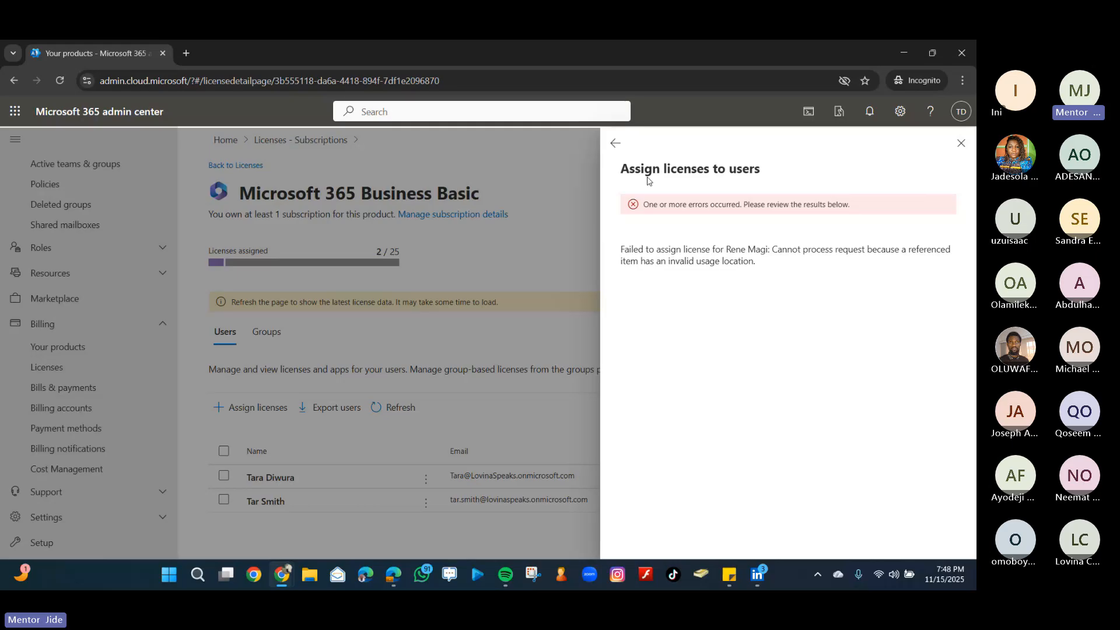
pyautogui.click(614, 144)
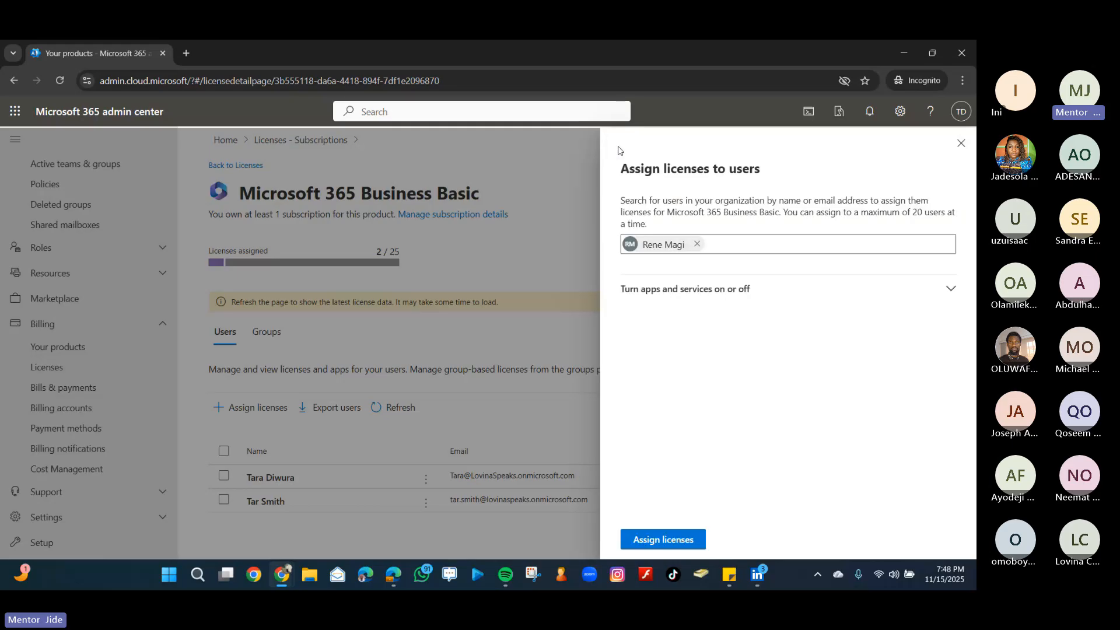
# Replace the failed user with another and assign them the Business Basic licence
pyautogui.click(697, 244)
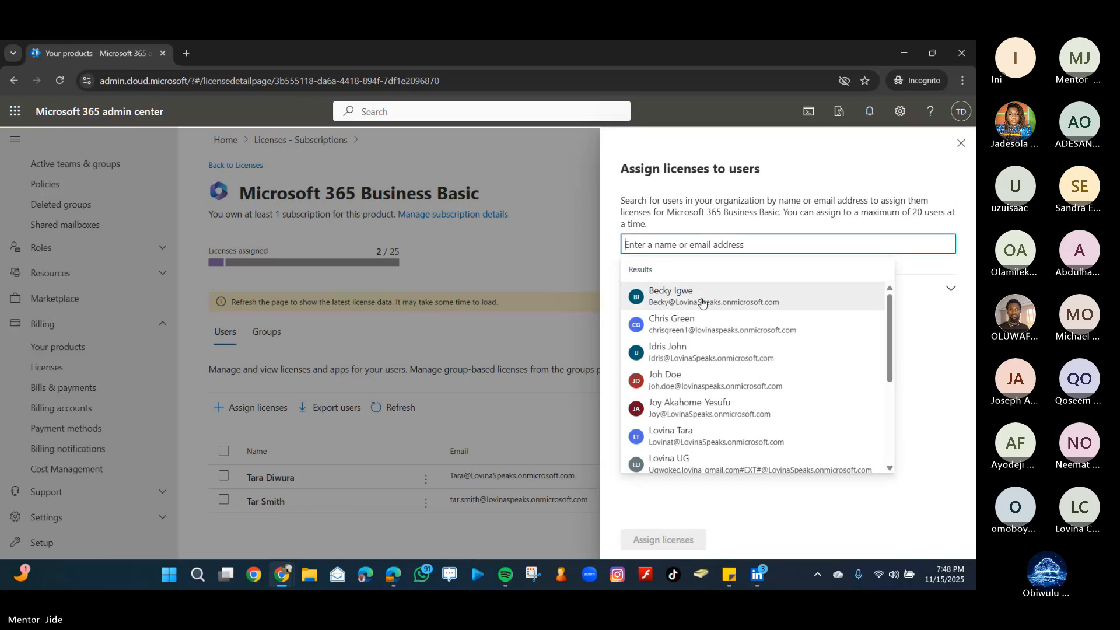
pyautogui.click(676, 296)
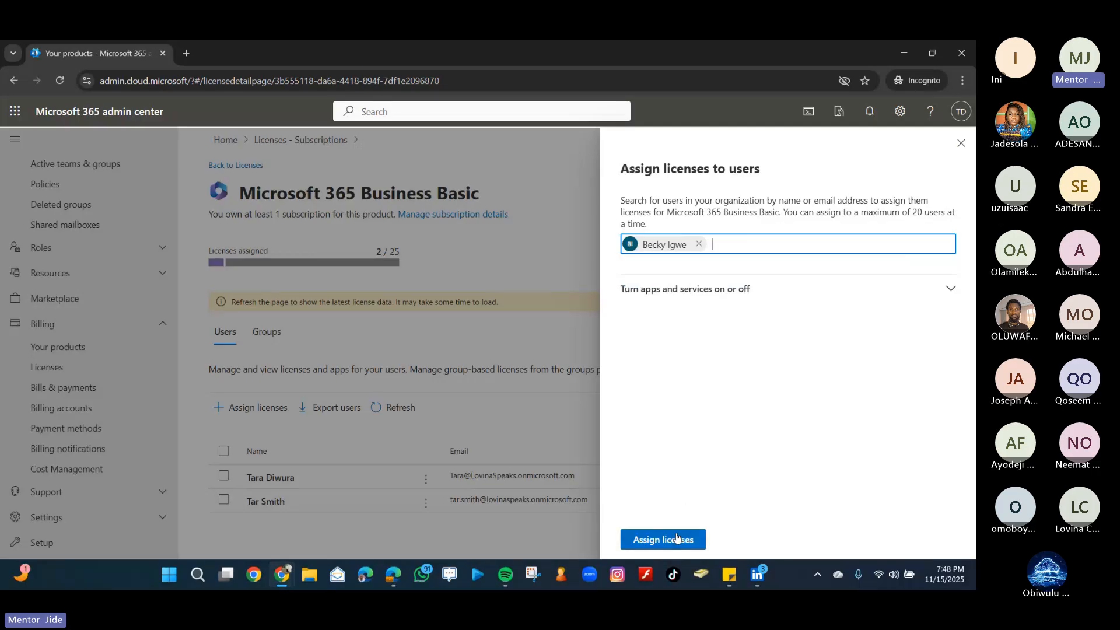
pyautogui.click(677, 538)
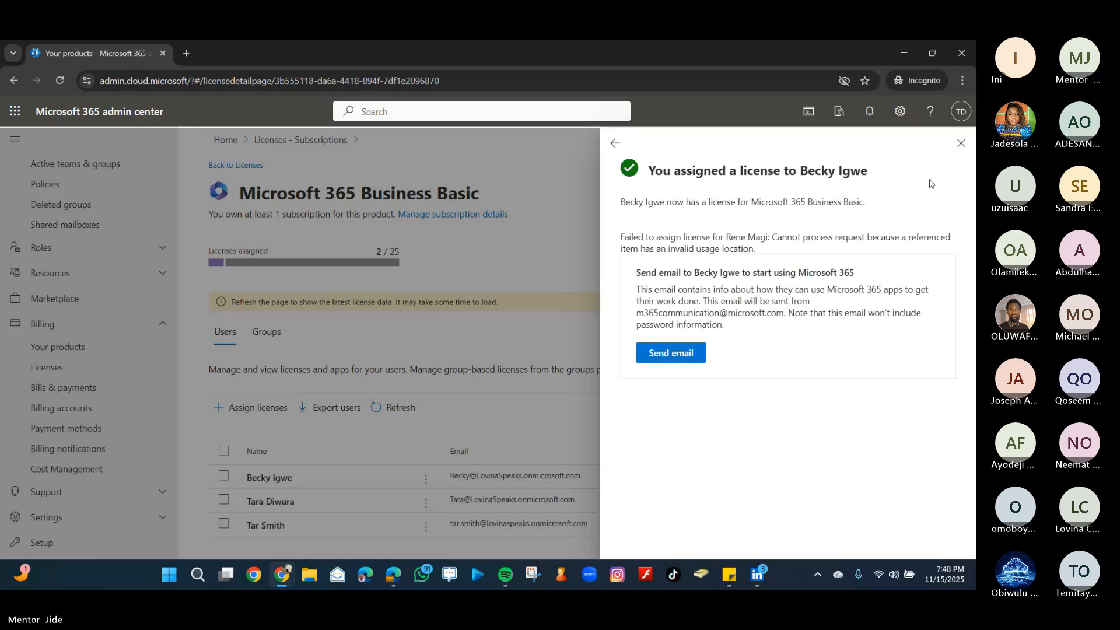
pyautogui.click(960, 143)
pyautogui.scroll(2, 89, 313)
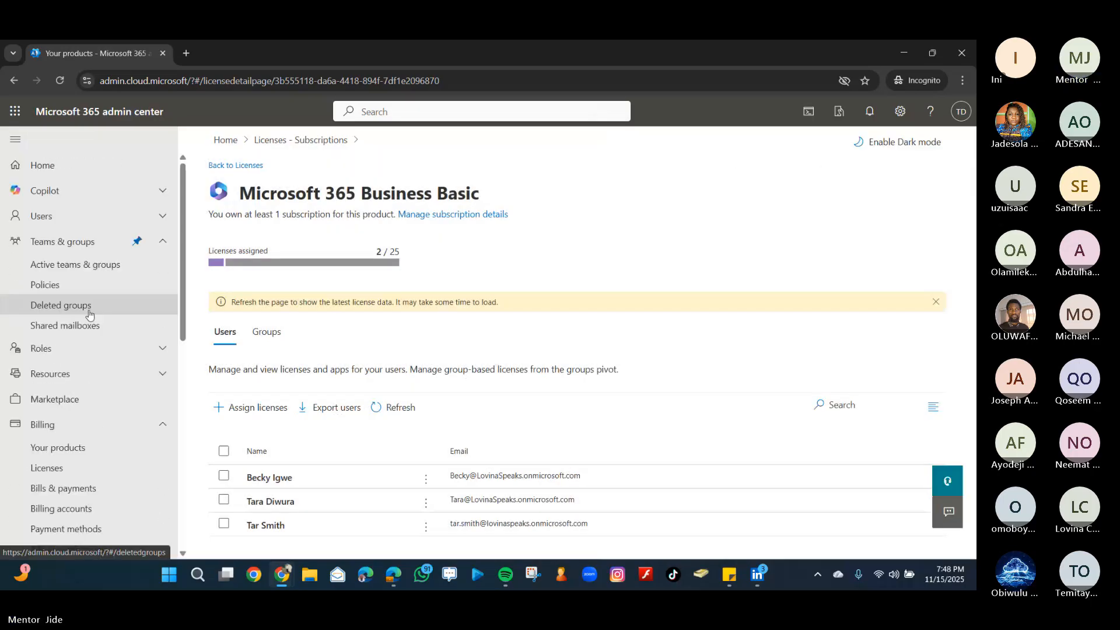
# Leave teams and groups for Users > Active users and scroll through the accounts
pyautogui.click(97, 270)
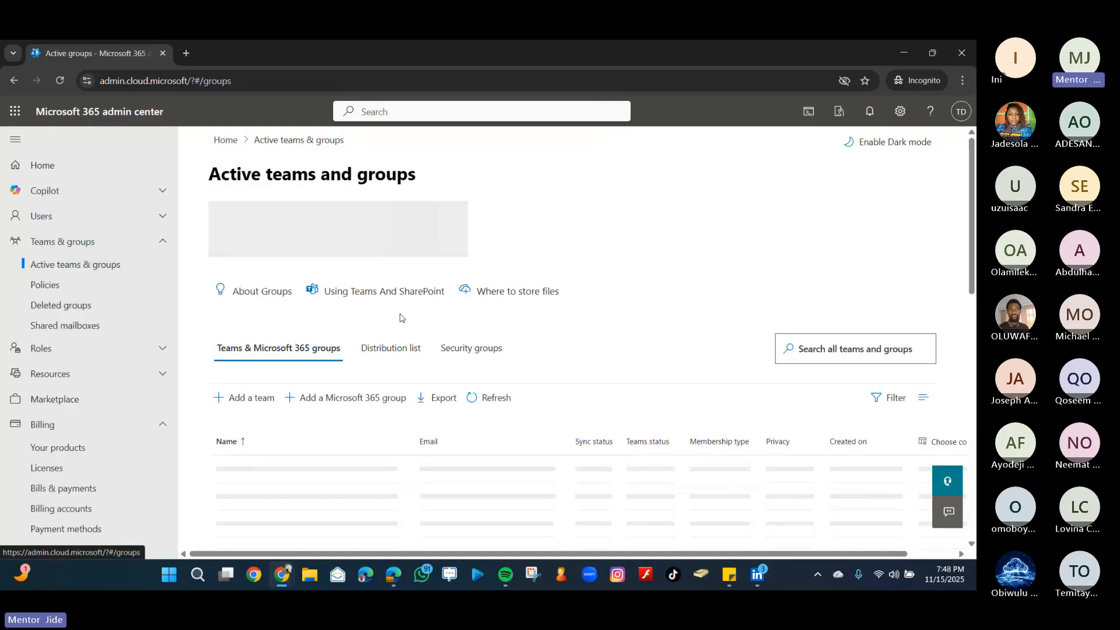
pyautogui.click(56, 221)
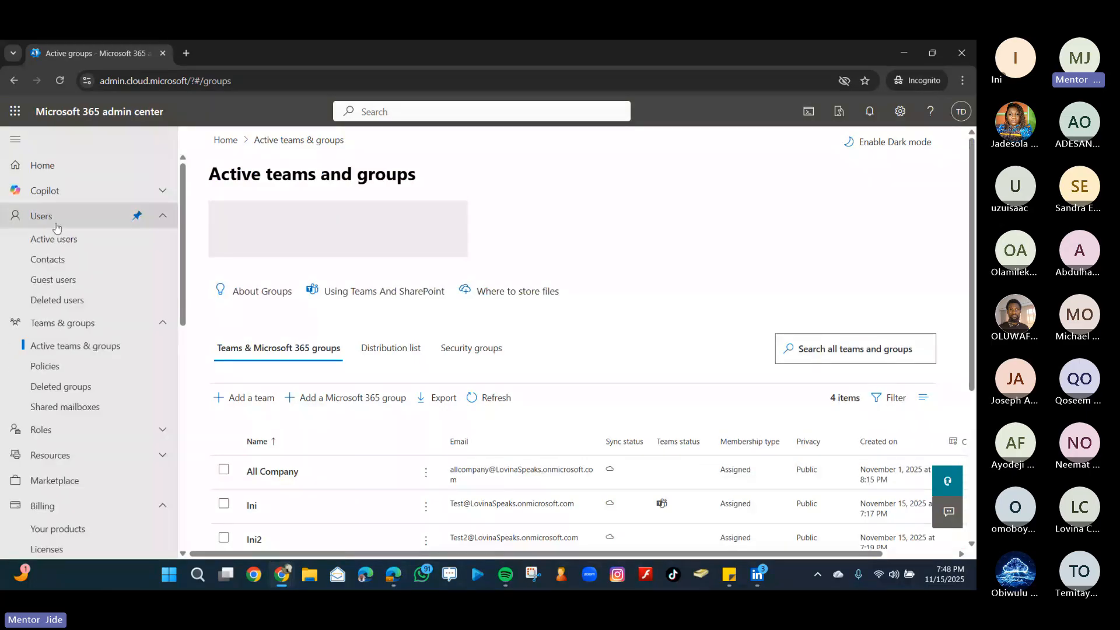
pyautogui.click(63, 237)
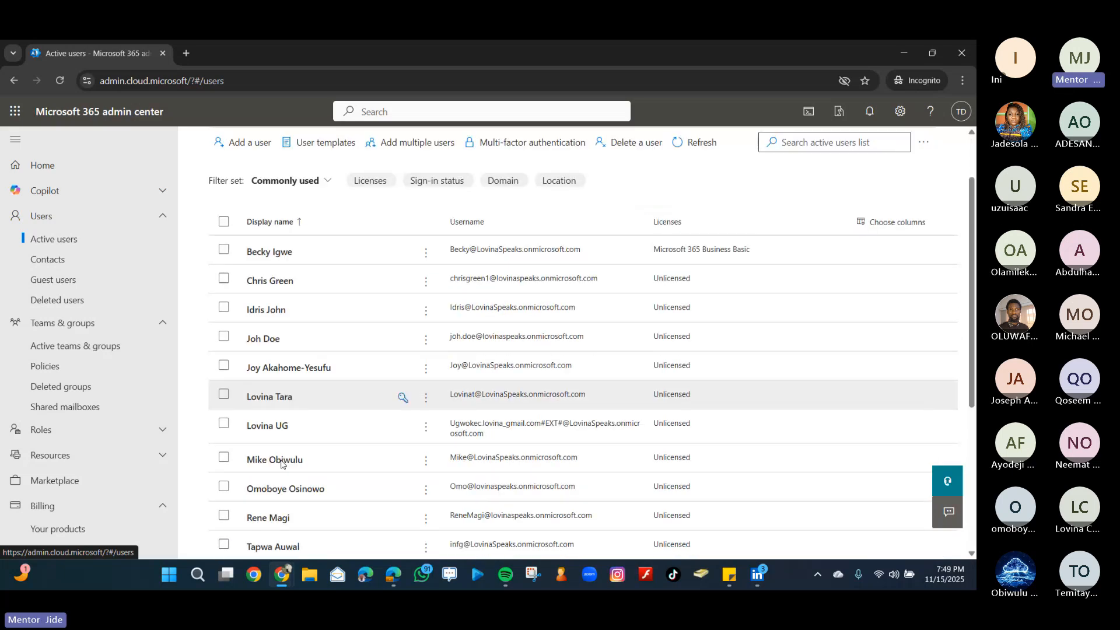
pyautogui.scroll(-3, 282, 465)
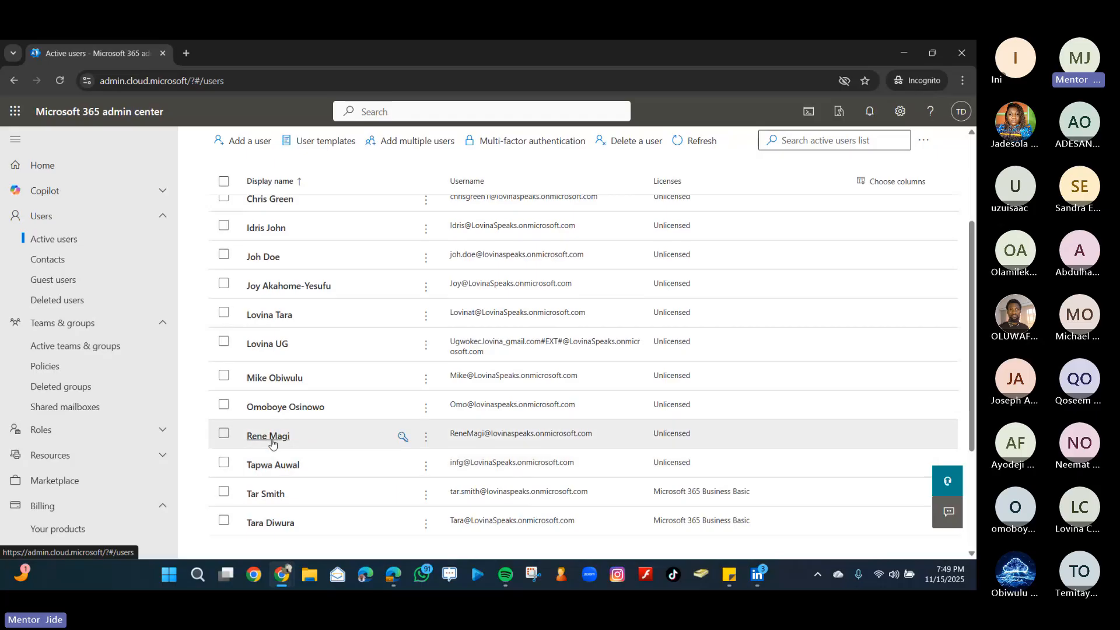
# Open the unlicensed user's account details and scroll down the panel
pyautogui.click(271, 441)
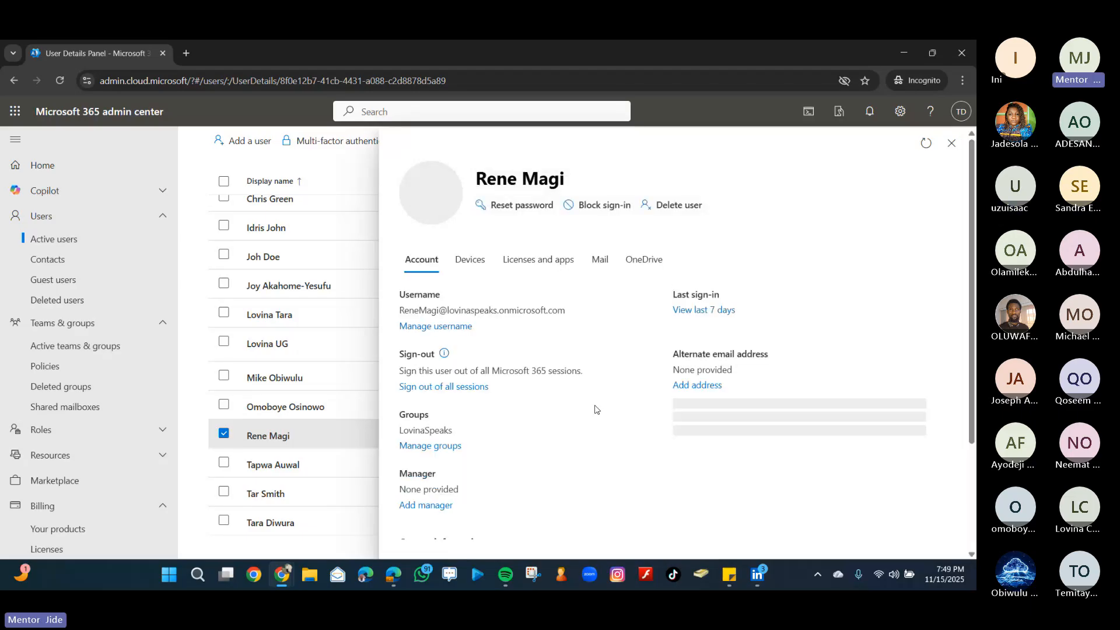
pyautogui.scroll(-3, 596, 410)
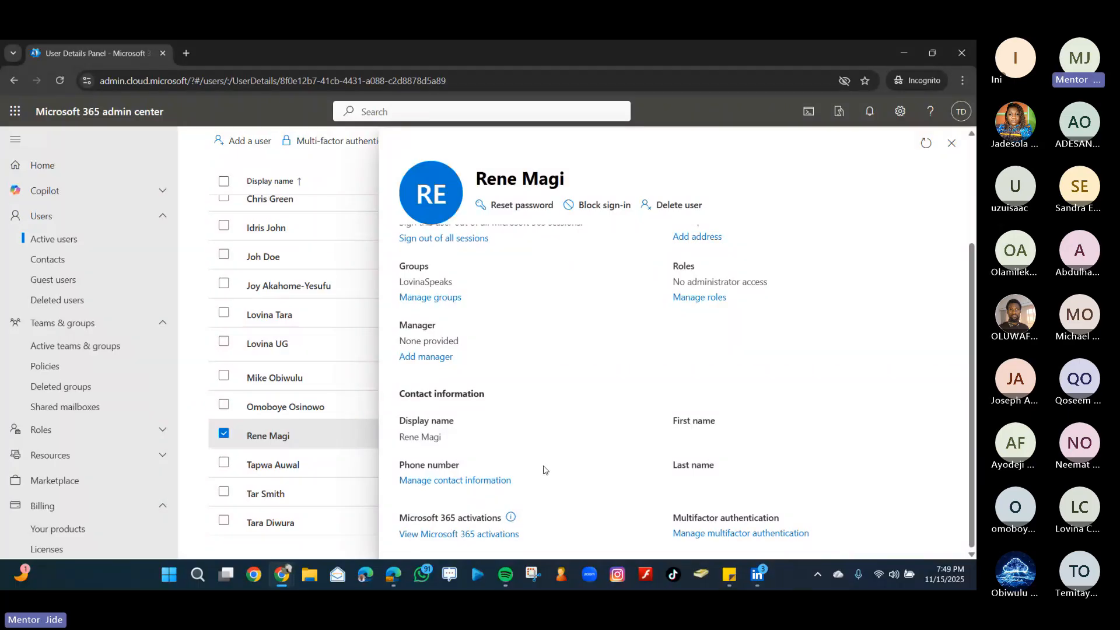
# Open the user's contact information form and pick British Virgin Islands as country
pyautogui.click(476, 482)
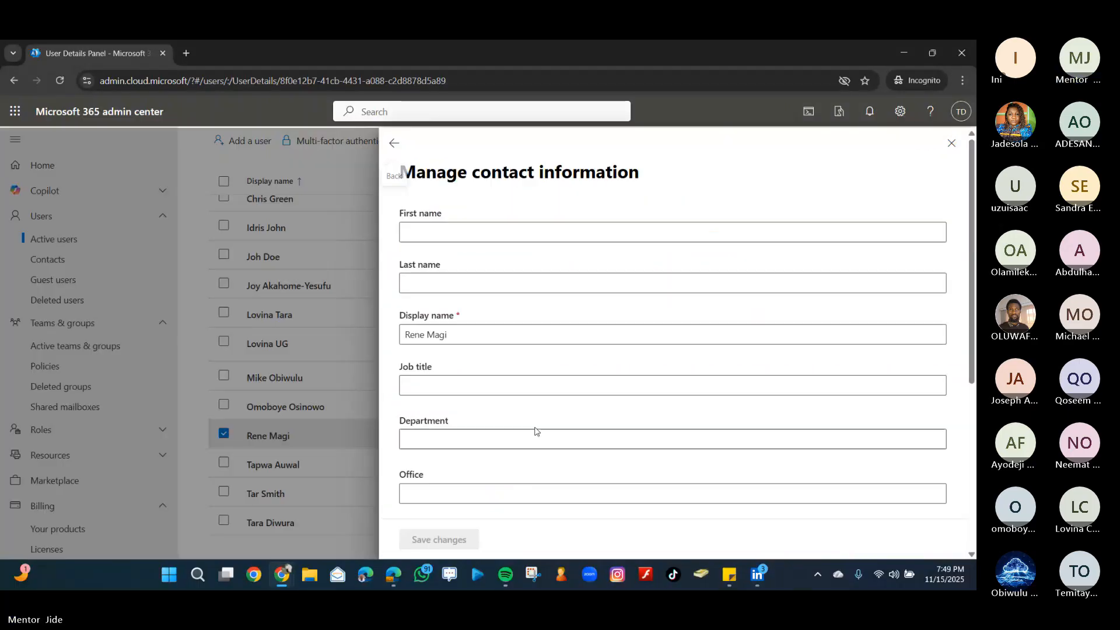
pyautogui.scroll(-5, 536, 429)
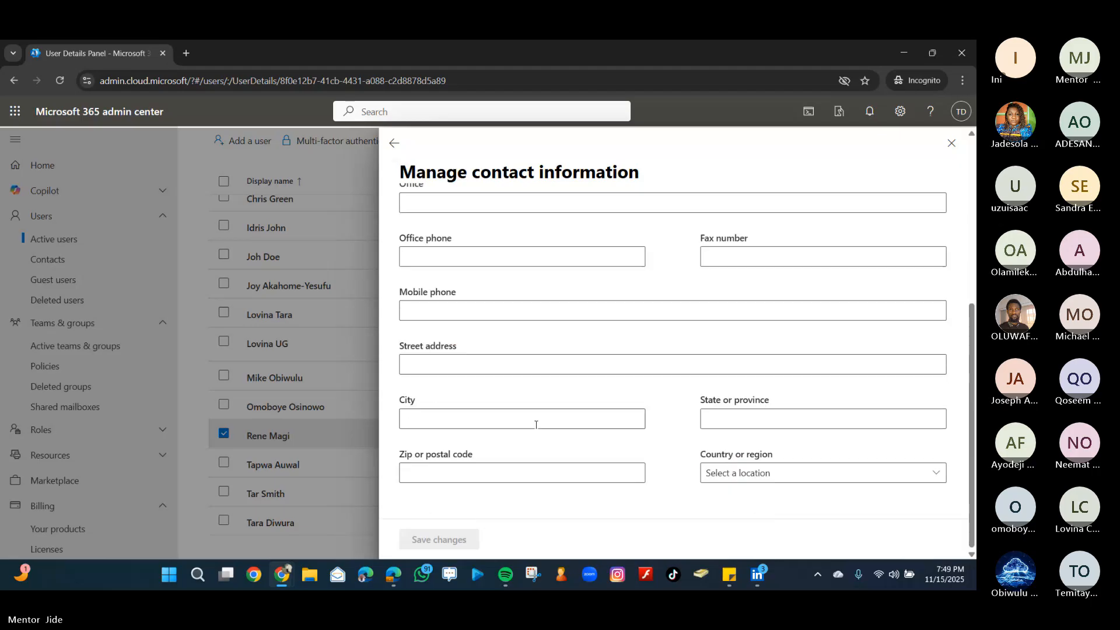
pyautogui.click(781, 470)
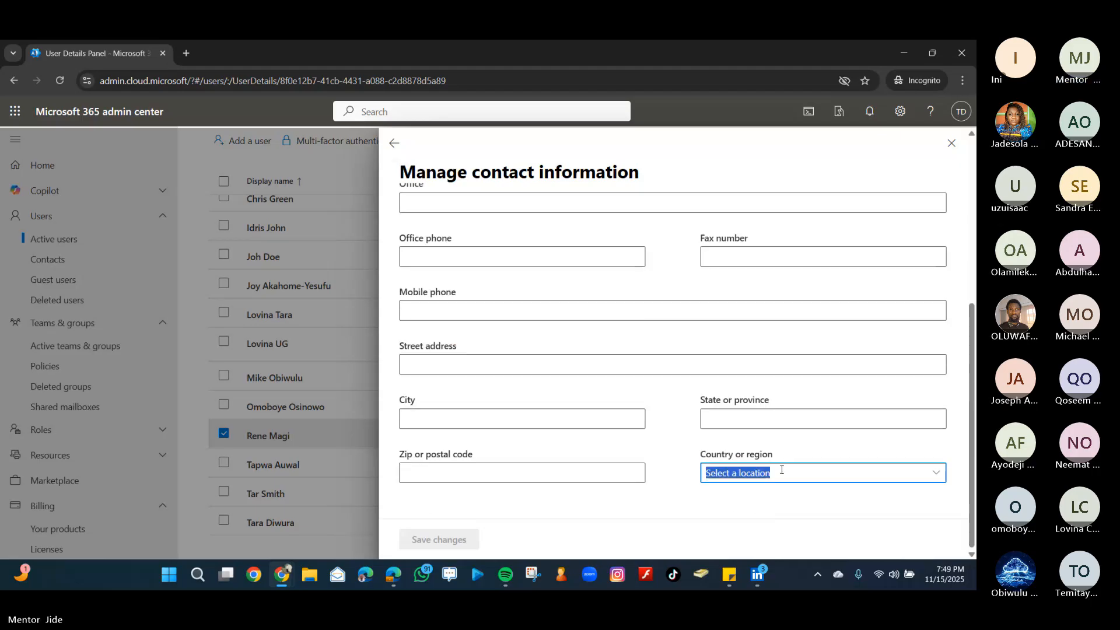
pyautogui.click(781, 470)
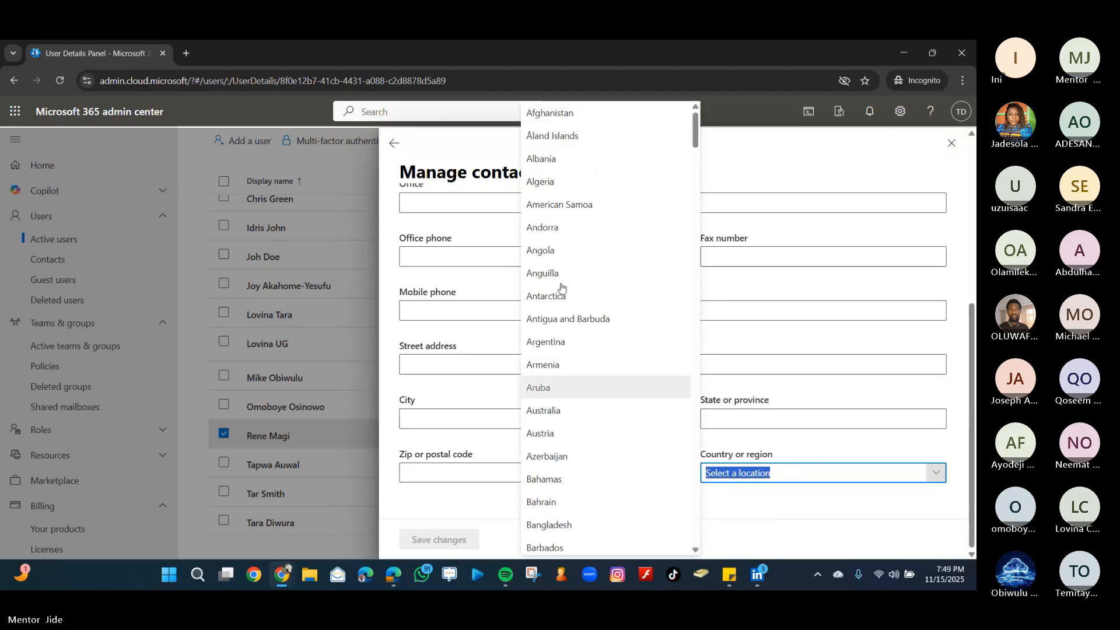
pyautogui.scroll(-1, 560, 283)
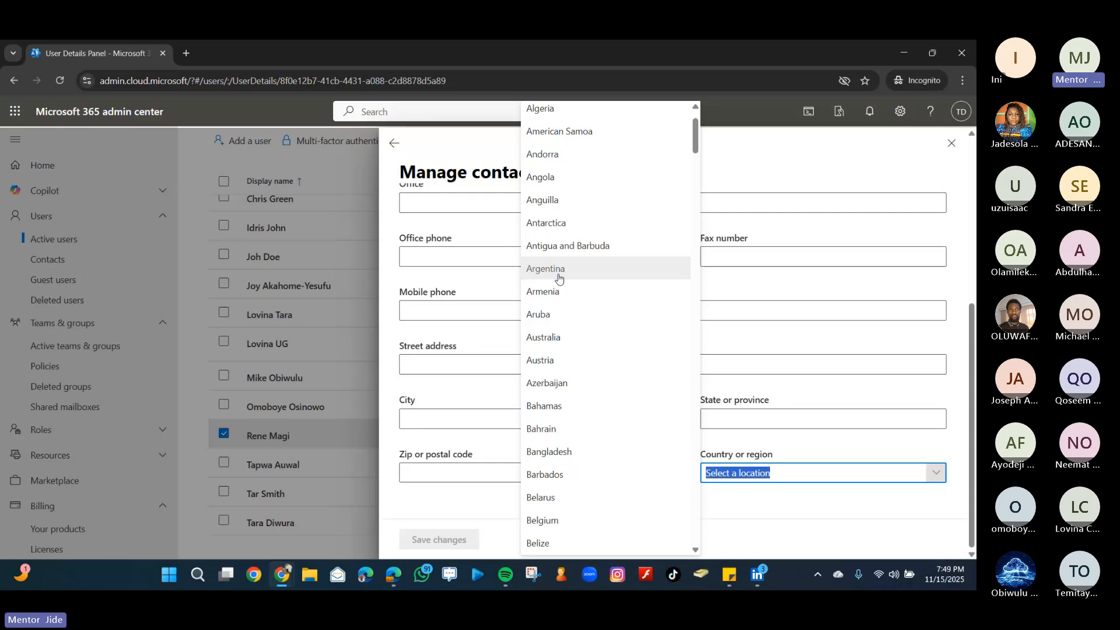
pyautogui.scroll(-3, 558, 278)
pyautogui.scroll(-3, 559, 278)
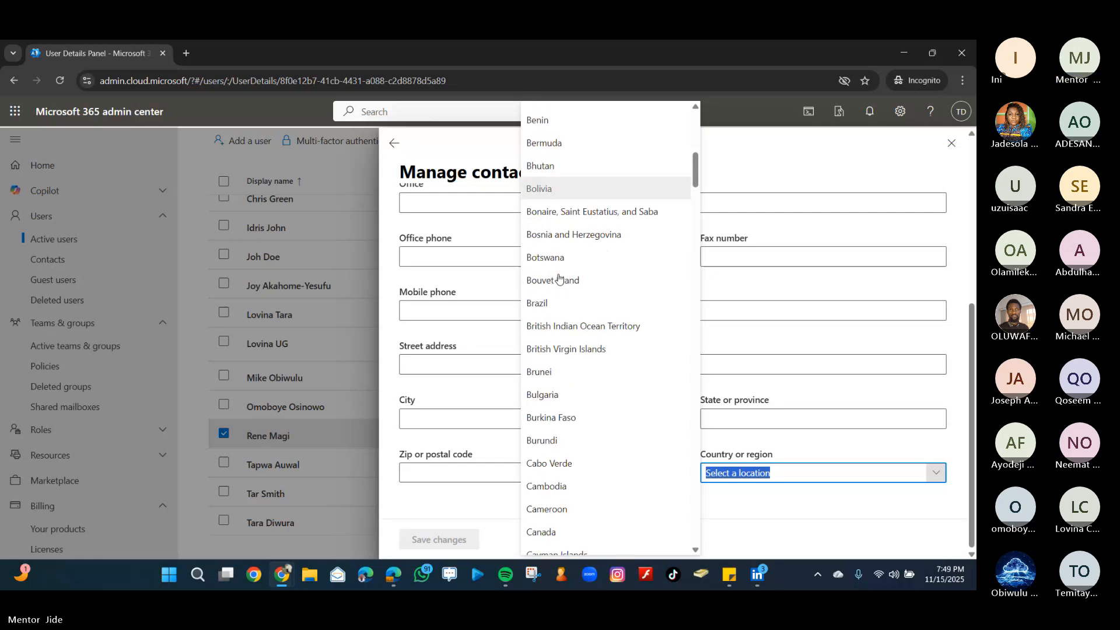
pyautogui.scroll(-1, 559, 278)
pyautogui.click(560, 282)
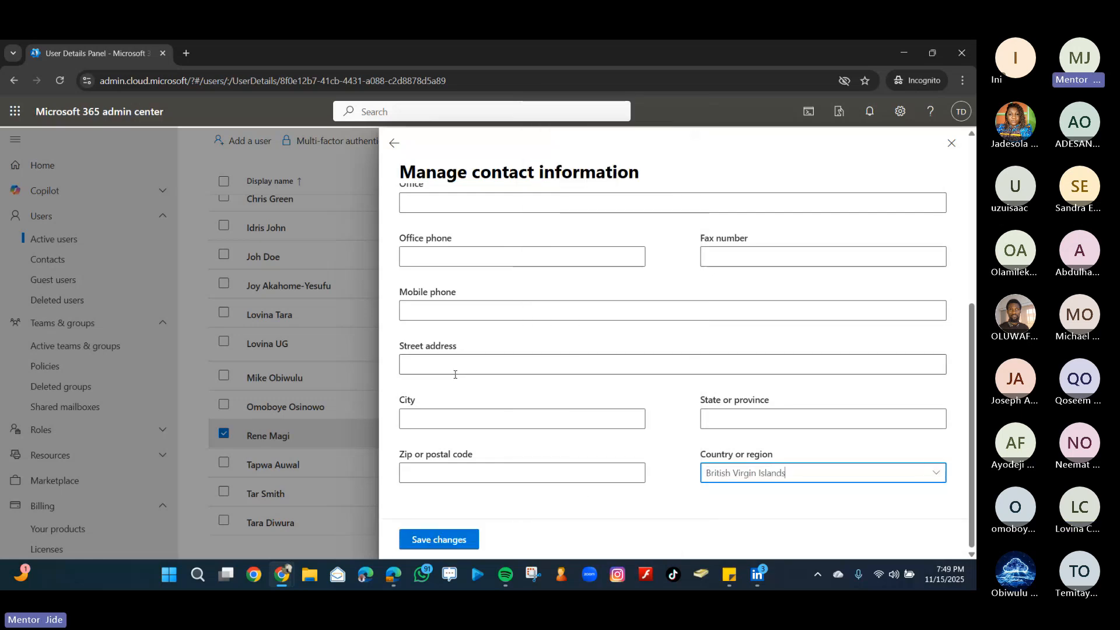
# Change the country or region to Bahamas and save the contact information
pyautogui.click(805, 472)
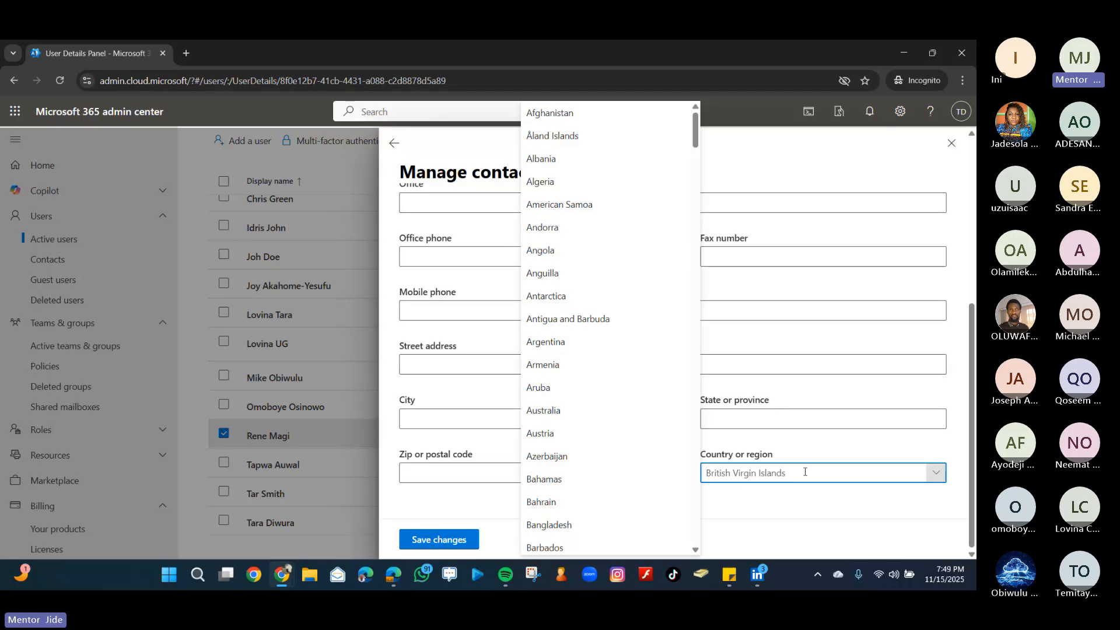
pyautogui.write('b')
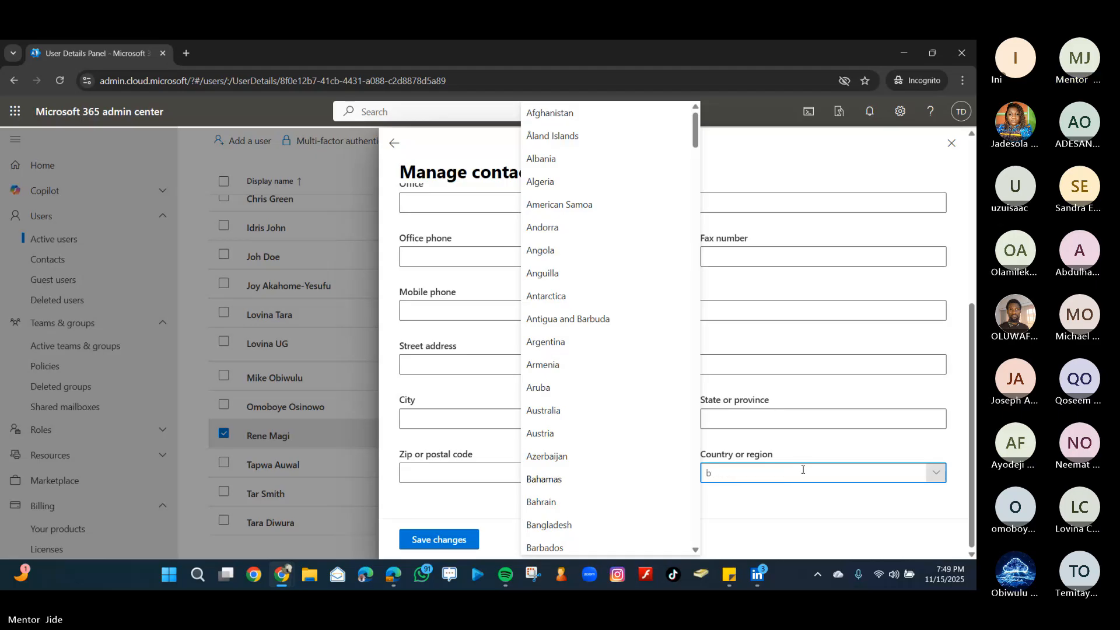
pyautogui.press('BackSpace')
pyautogui.write('a')
pyautogui.scroll(-5, 599, 294)
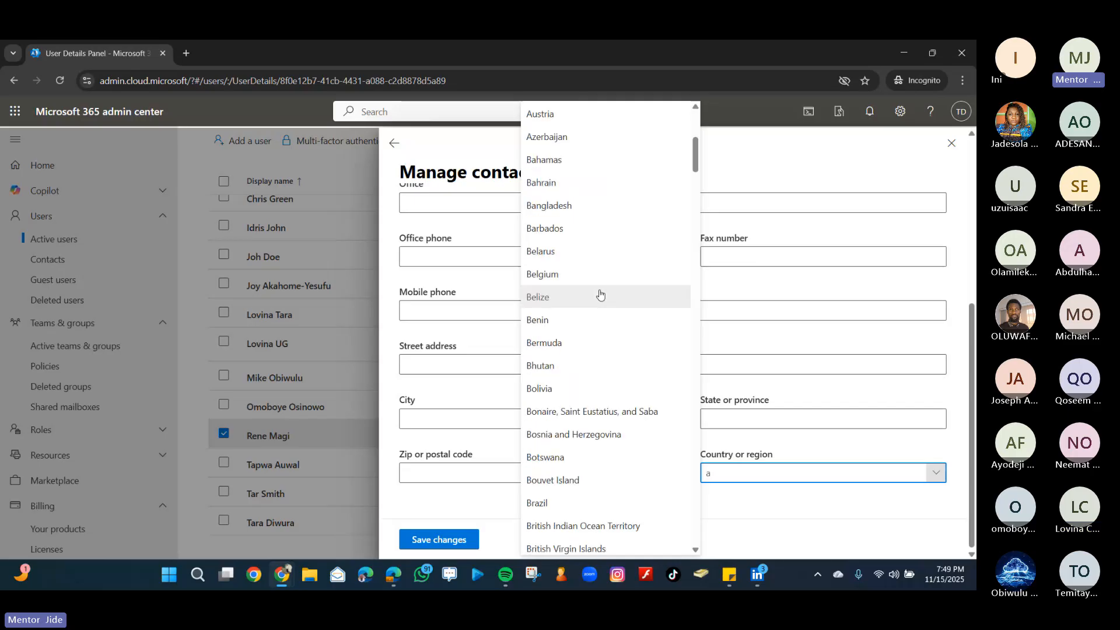
pyautogui.scroll(1, 599, 294)
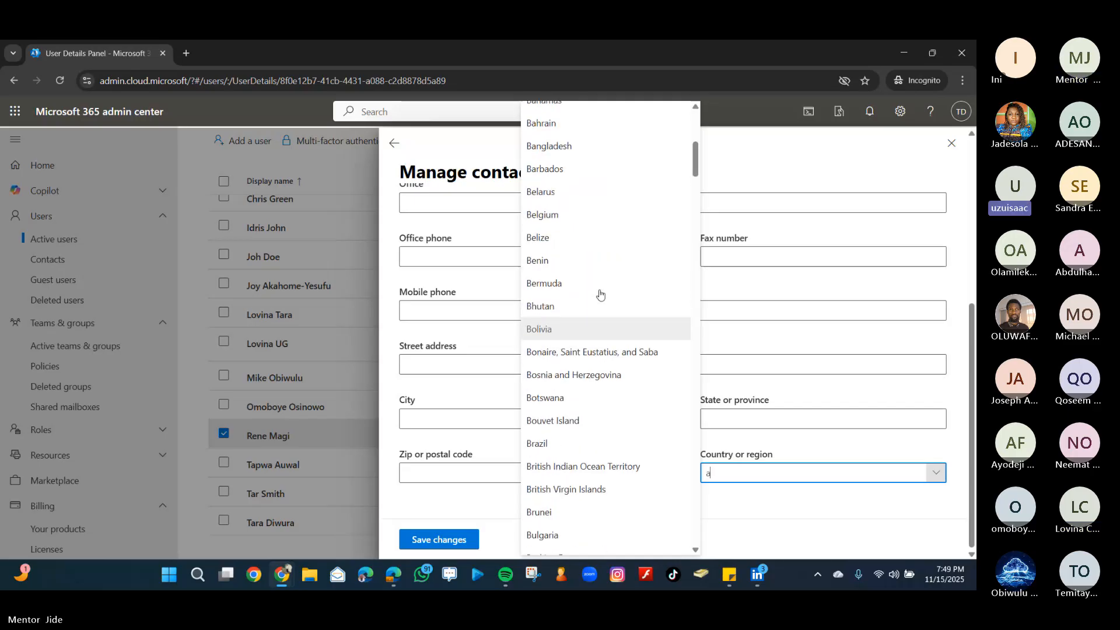
pyautogui.scroll(5, 600, 294)
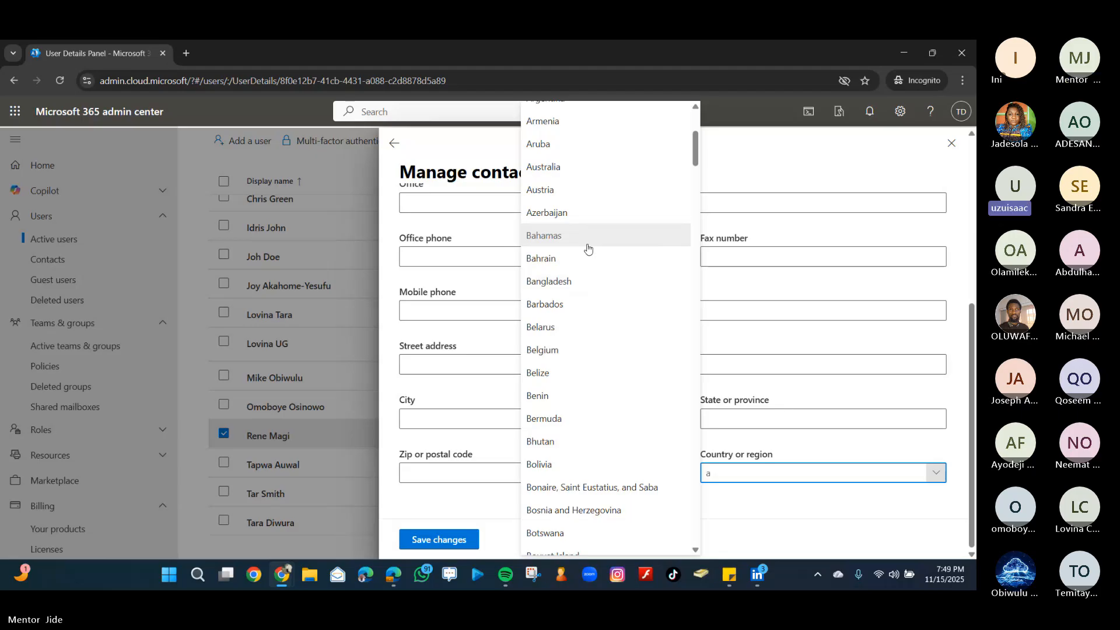
pyautogui.click(585, 225)
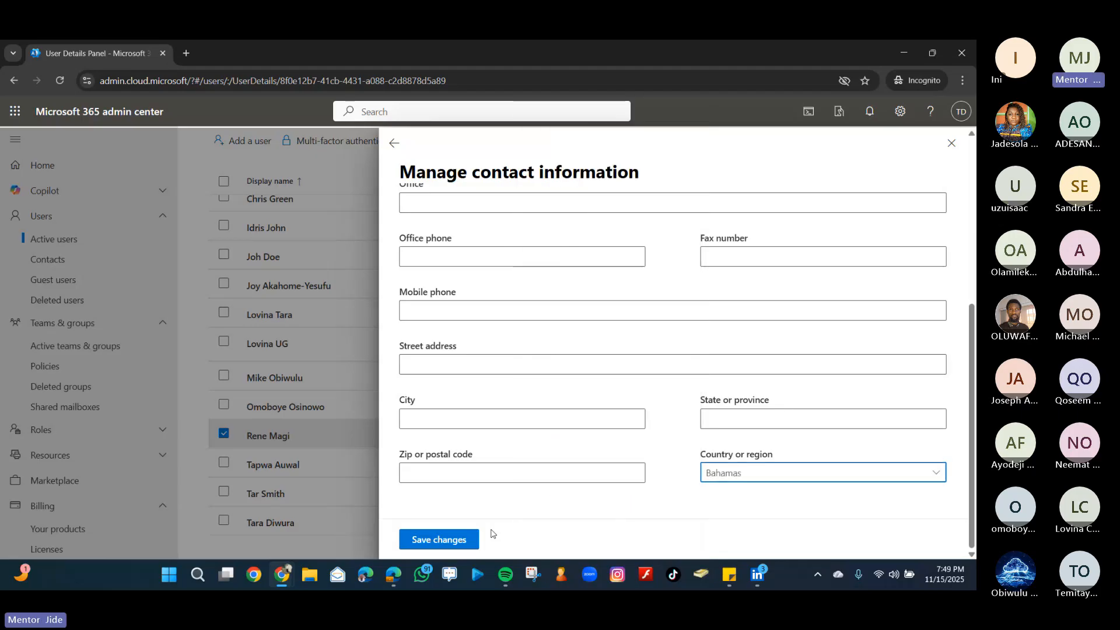
pyautogui.click(457, 539)
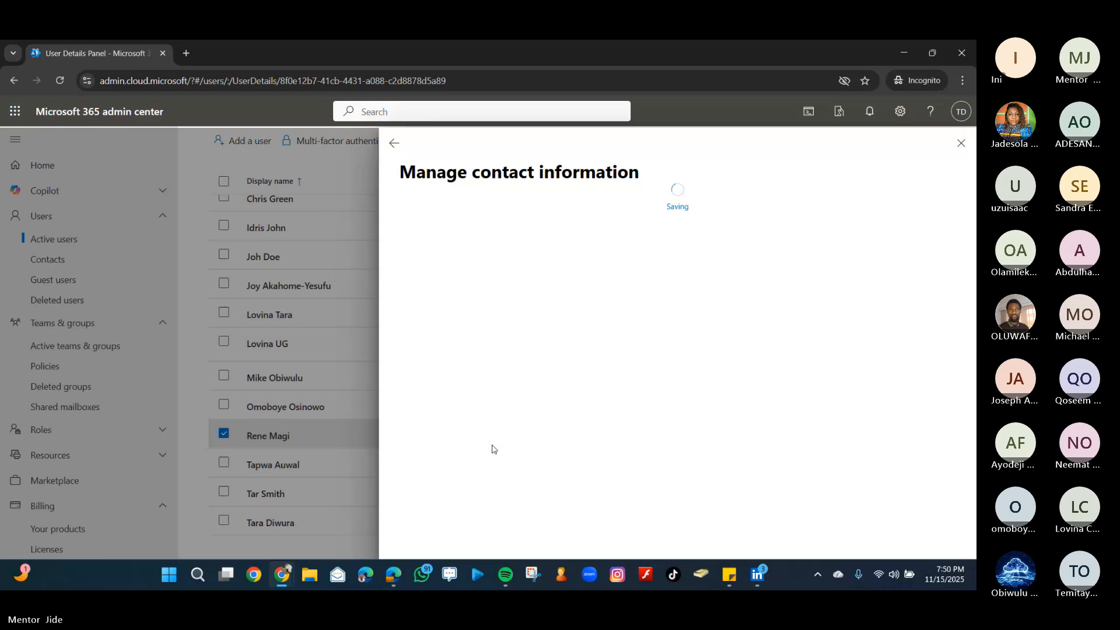
# Close the edited user's details panel to see the full Active users list
pyautogui.click(395, 143)
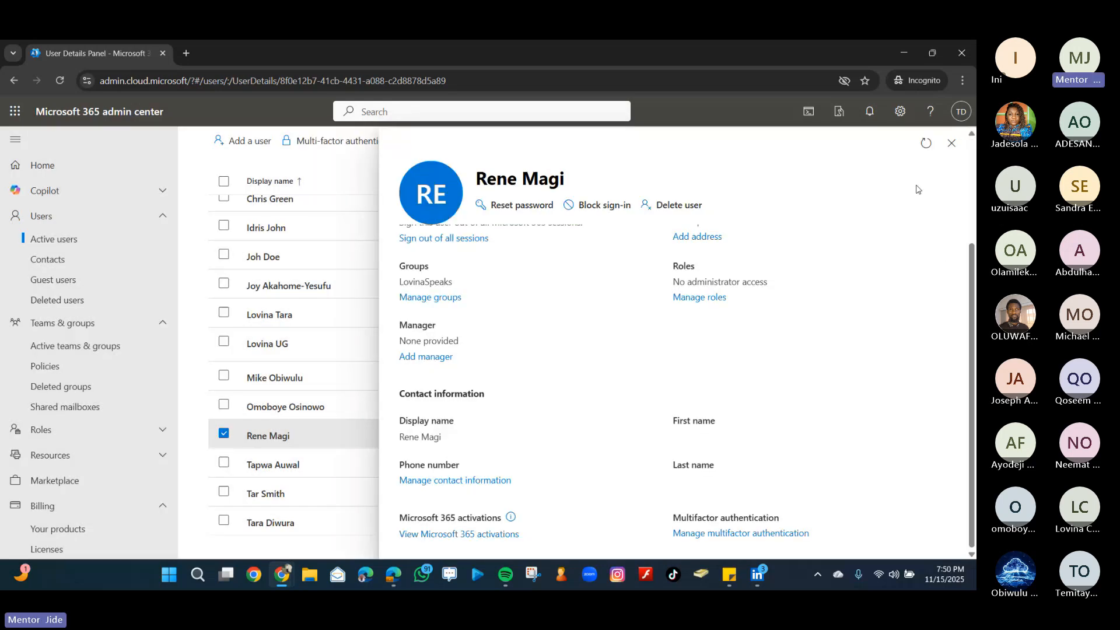
pyautogui.click(947, 148)
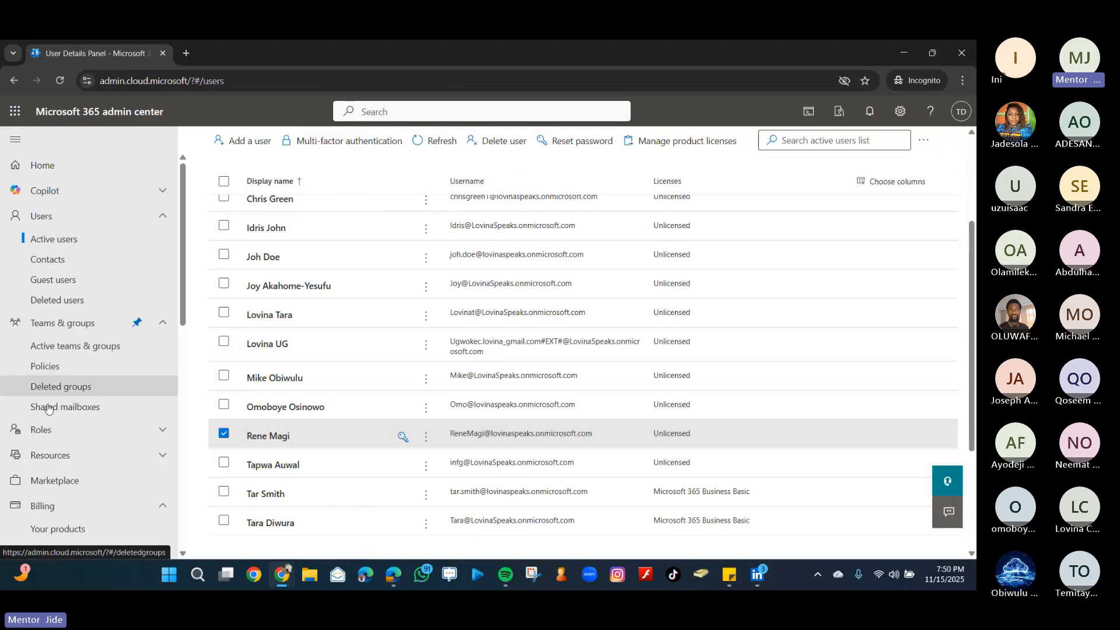
pyautogui.scroll(-2, 67, 424)
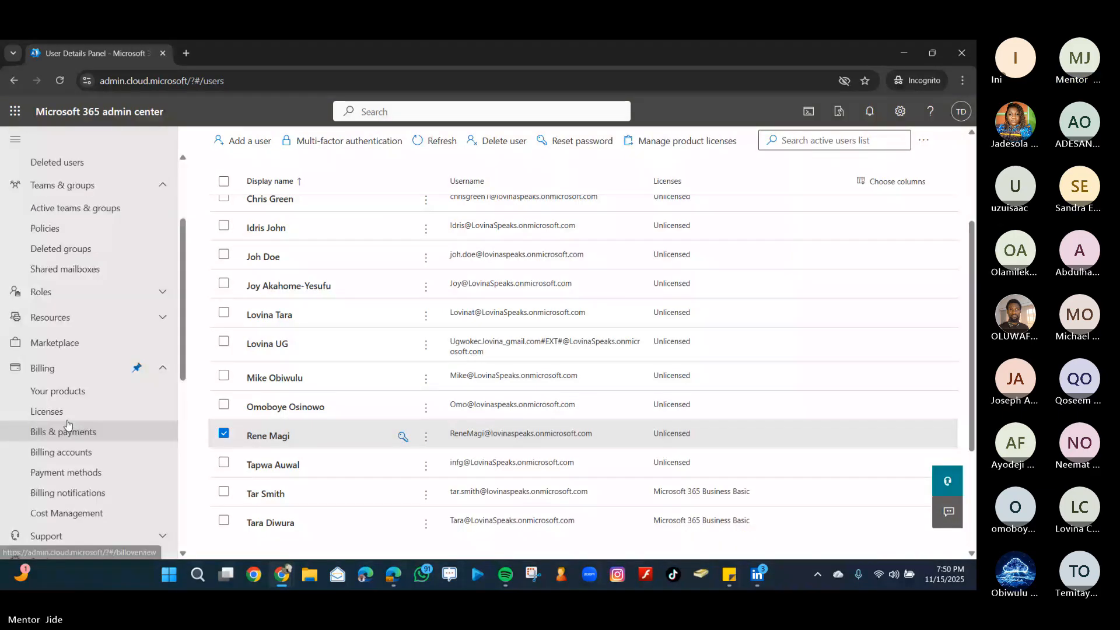
# Open Microsoft 365 Business Basic under Billing > Your products and start assigning licences
pyautogui.click(71, 397)
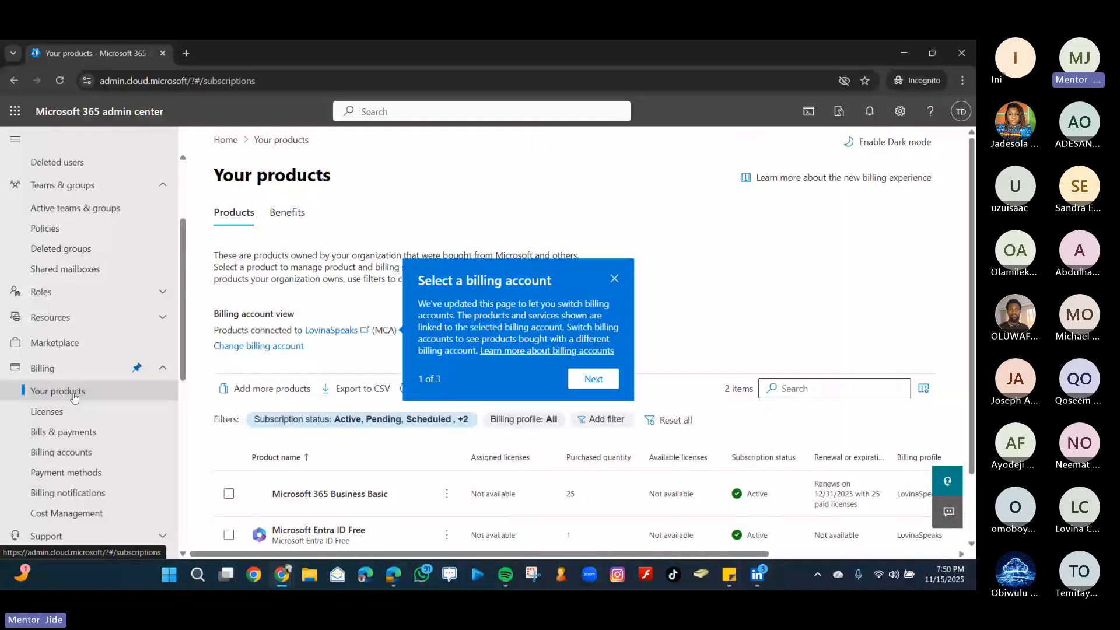
pyautogui.scroll(-1, 320, 498)
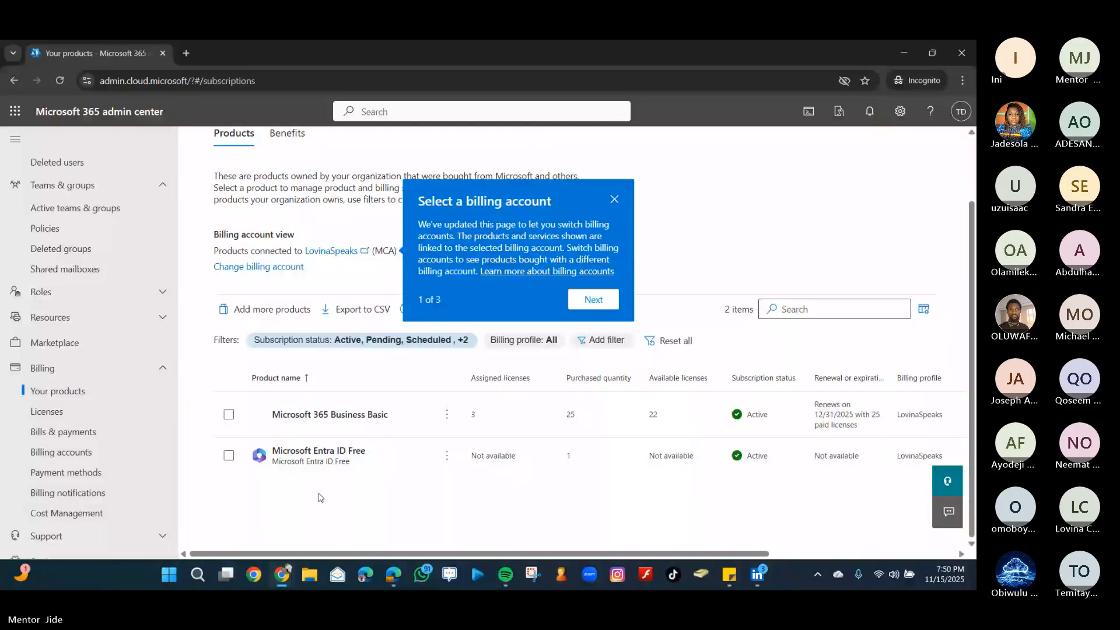
pyautogui.click(322, 417)
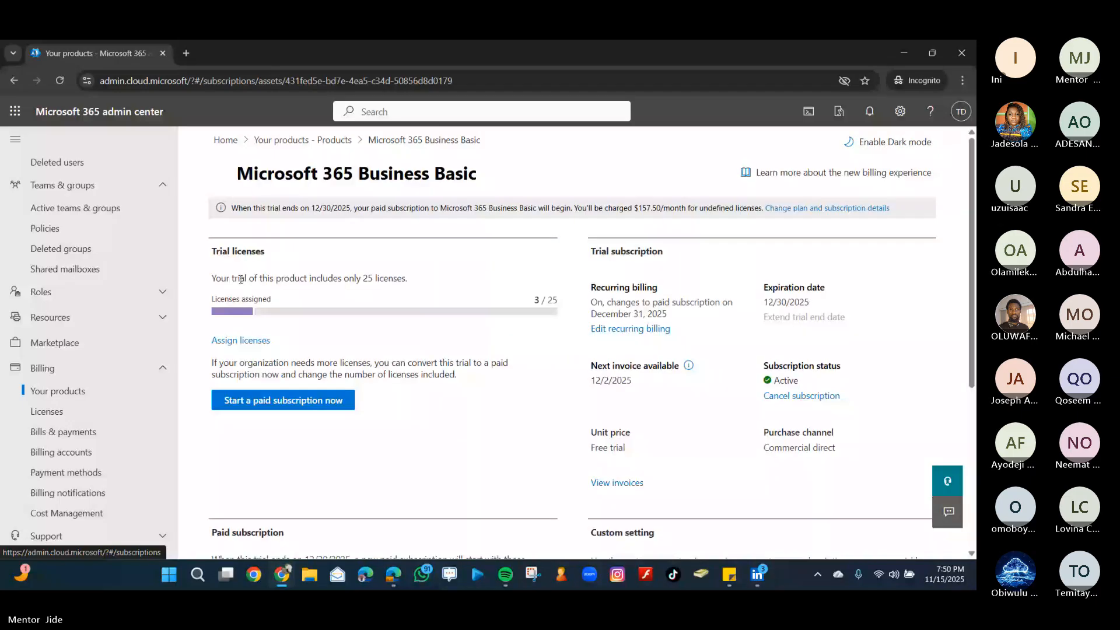
pyautogui.click(245, 339)
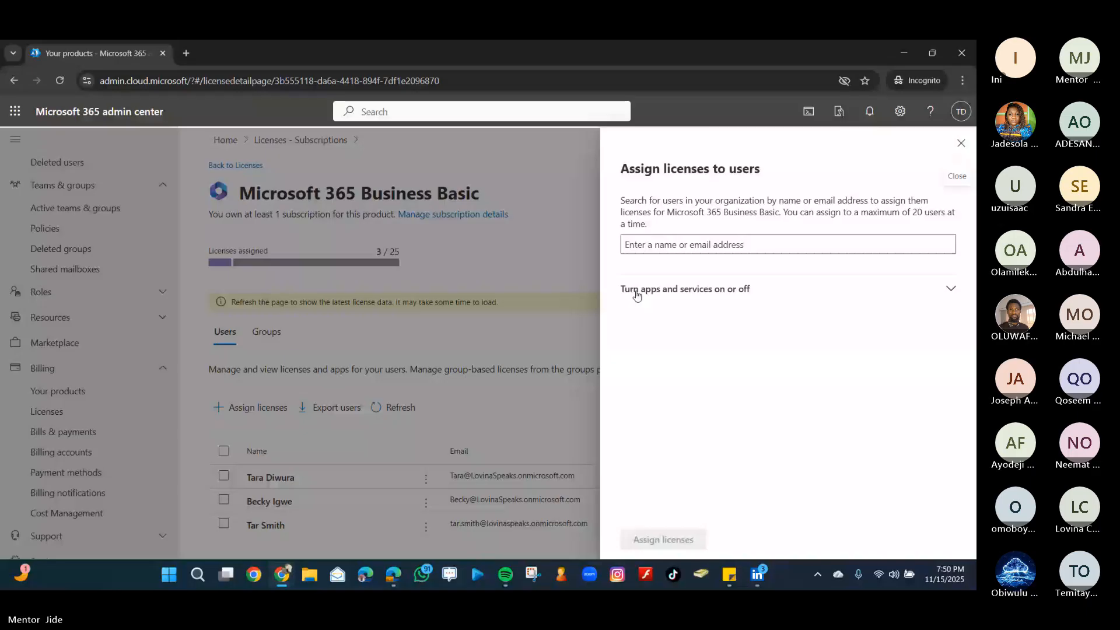
# Add a user to the Business Basic licence assignment, then close the results panel
pyautogui.click(665, 245)
pyautogui.click(716, 429)
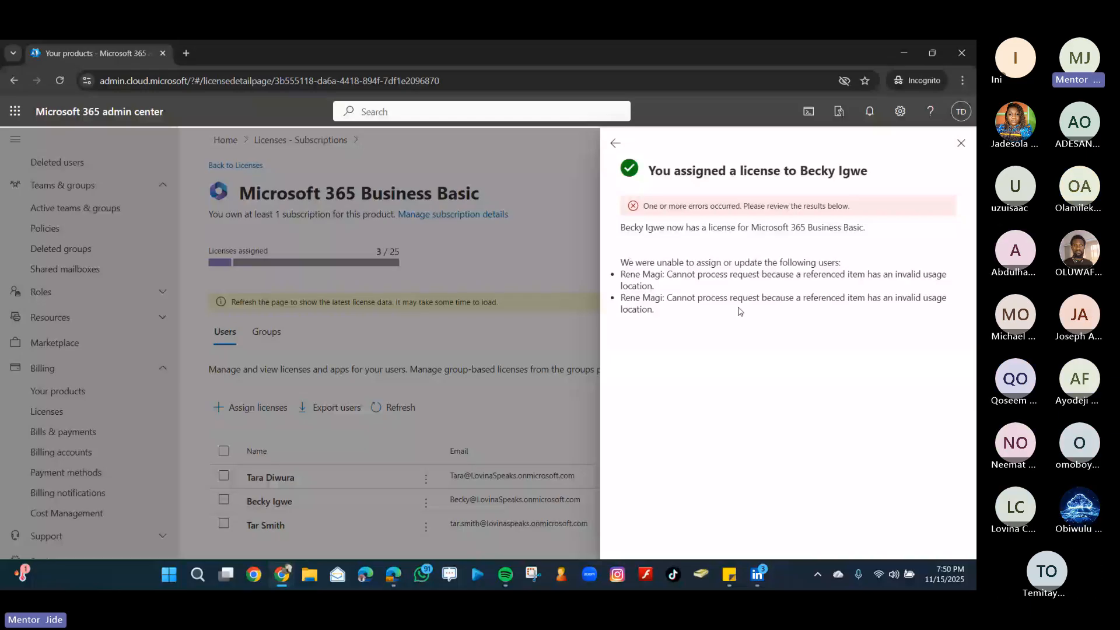
pyautogui.click(960, 144)
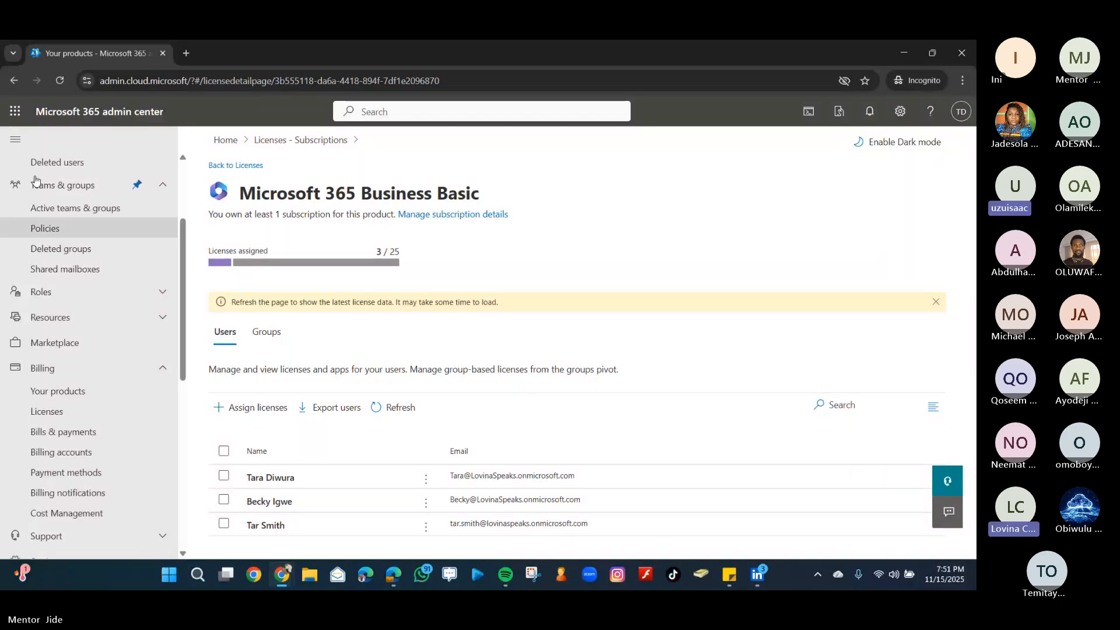
# Reload the licence page, retry Business Basic for the searched user, and dismiss the usage-location failure
pyautogui.click(57, 80)
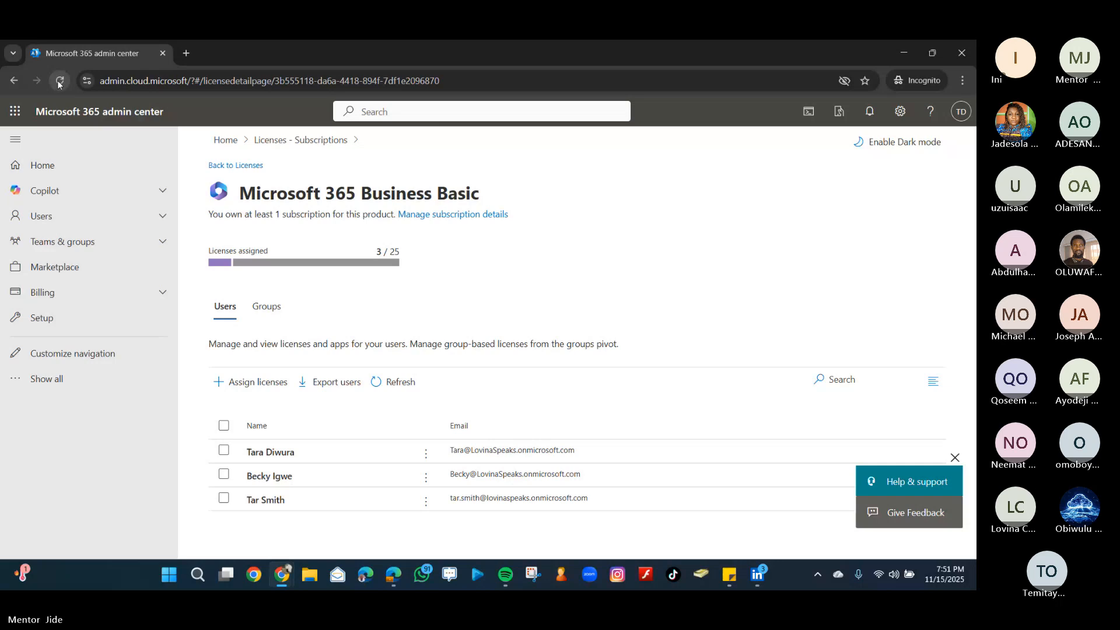
pyautogui.click(257, 382)
pyautogui.click(705, 246)
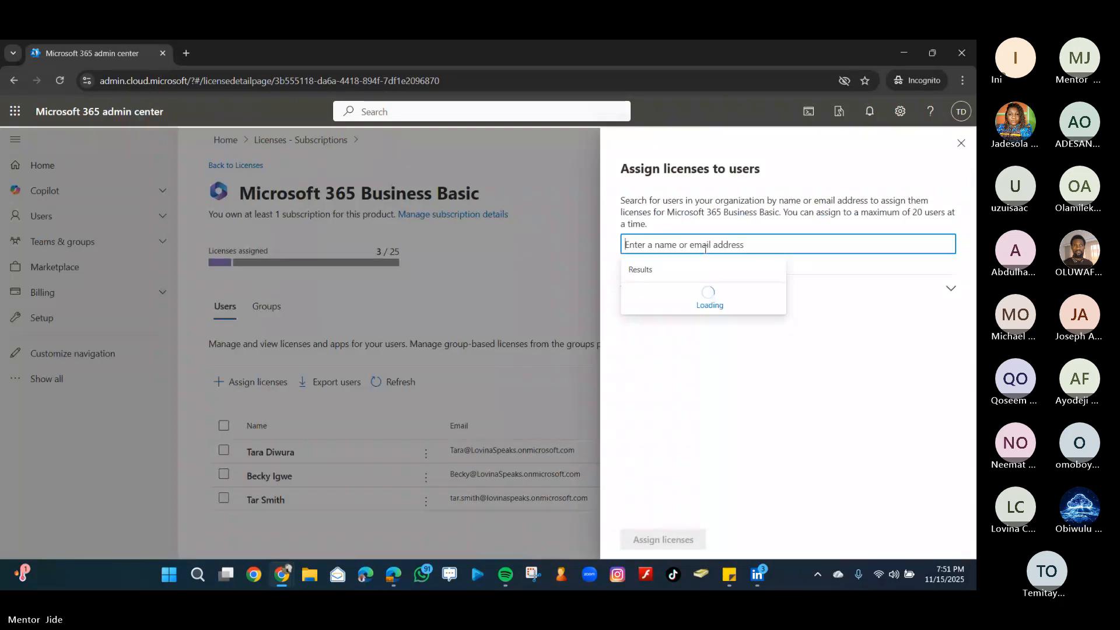
pyautogui.write('rene')
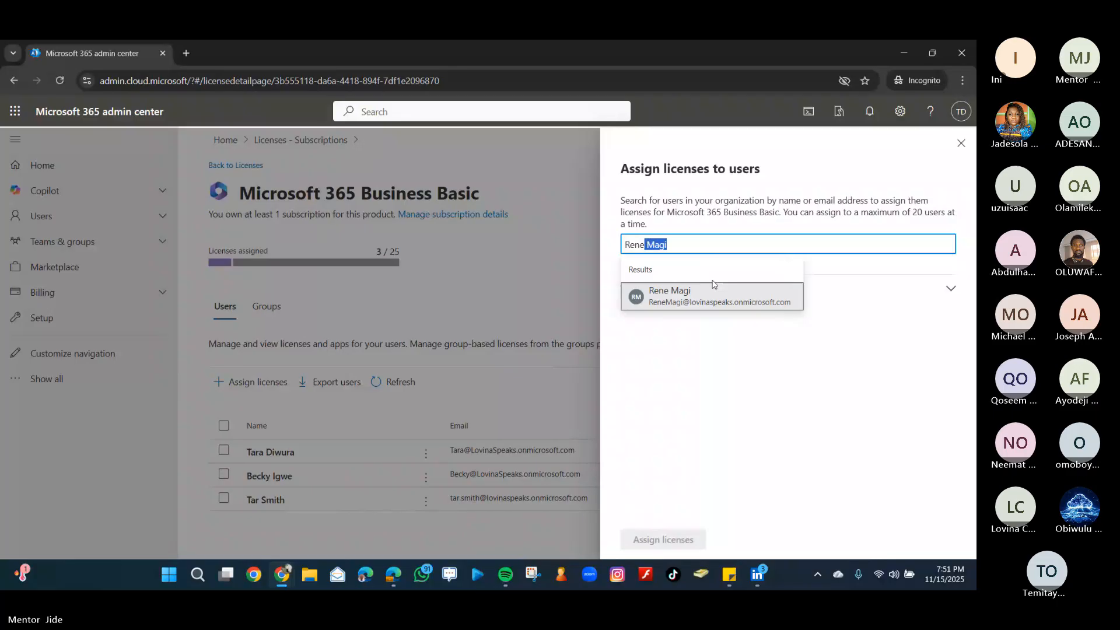
pyautogui.click(716, 299)
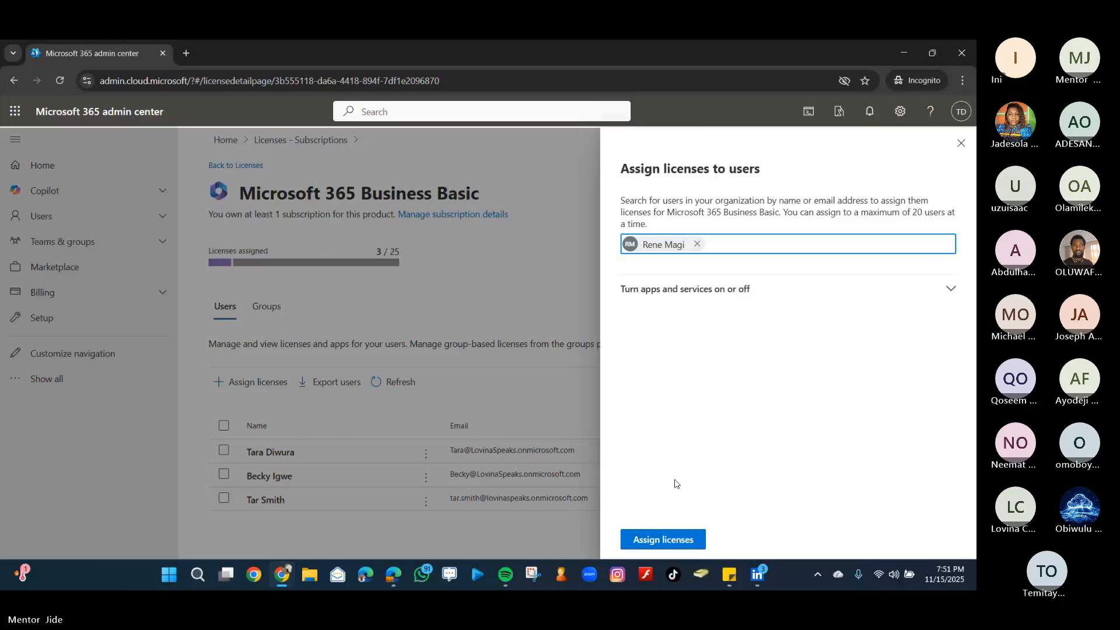
pyautogui.click(674, 544)
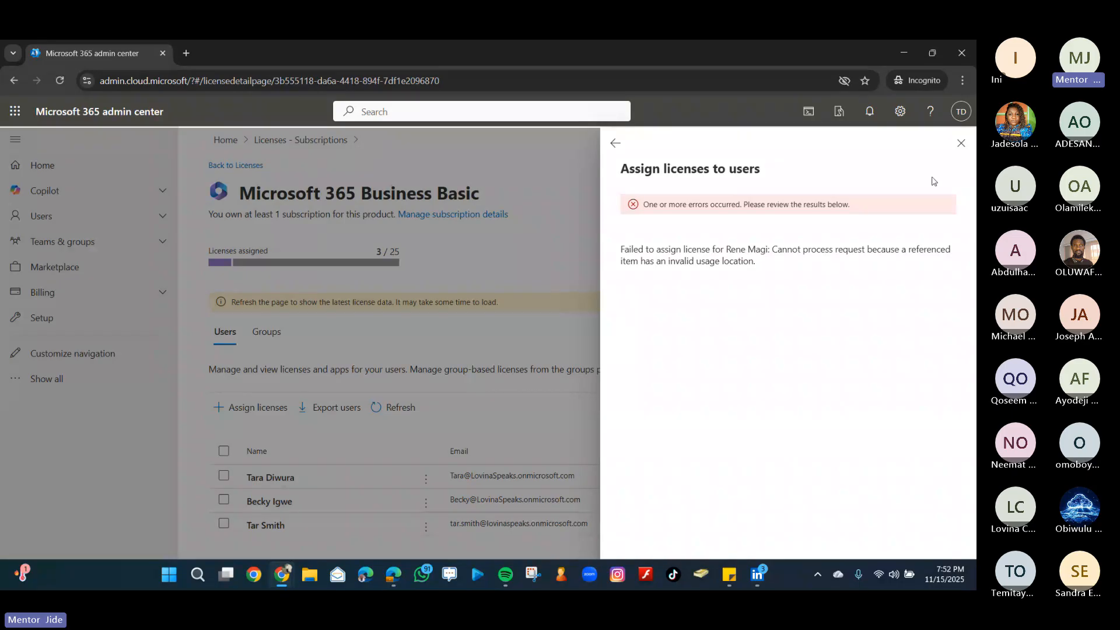
pyautogui.click(960, 143)
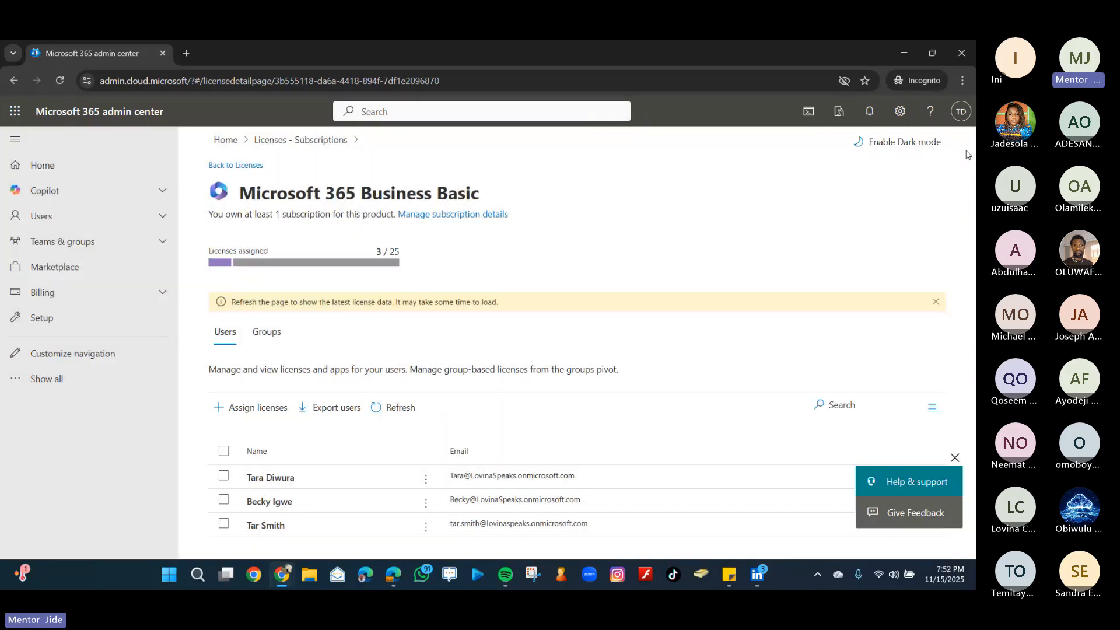
# Show all navigation sections and expand Roles
pyautogui.click(74, 379)
pyautogui.scroll(-2, 78, 343)
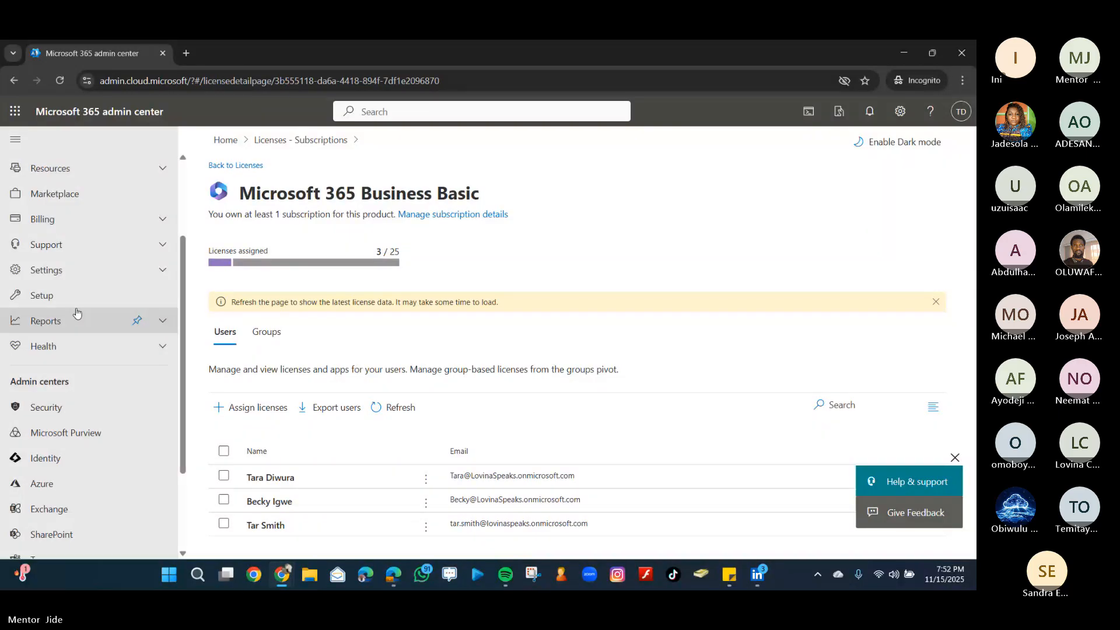
pyautogui.scroll(2, 75, 303)
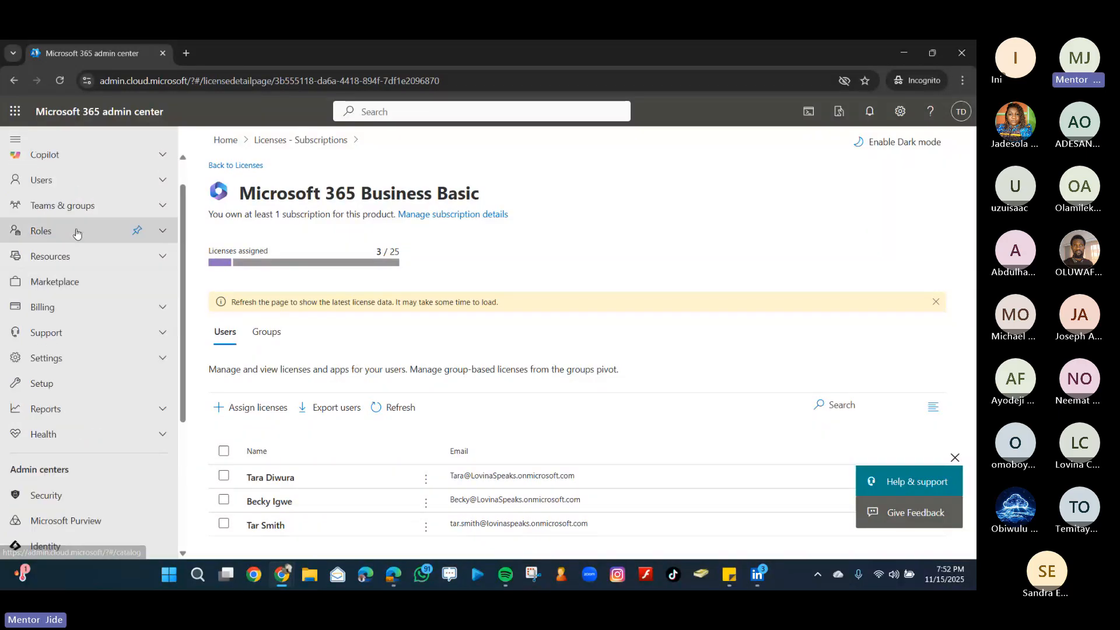
pyautogui.click(163, 231)
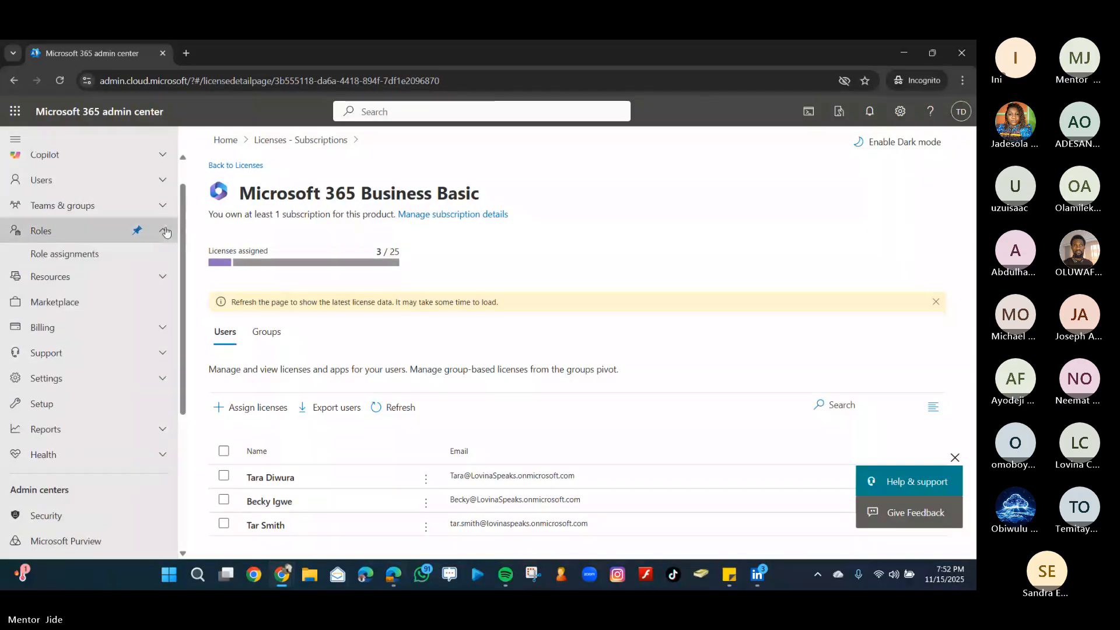
pyautogui.click(165, 231)
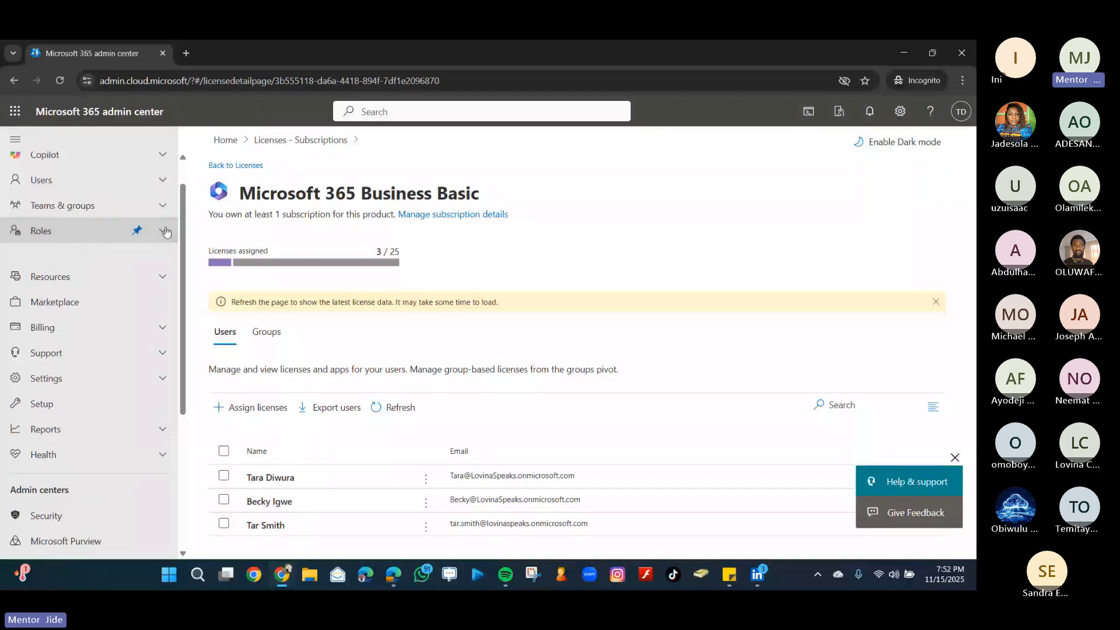
pyautogui.click(164, 231)
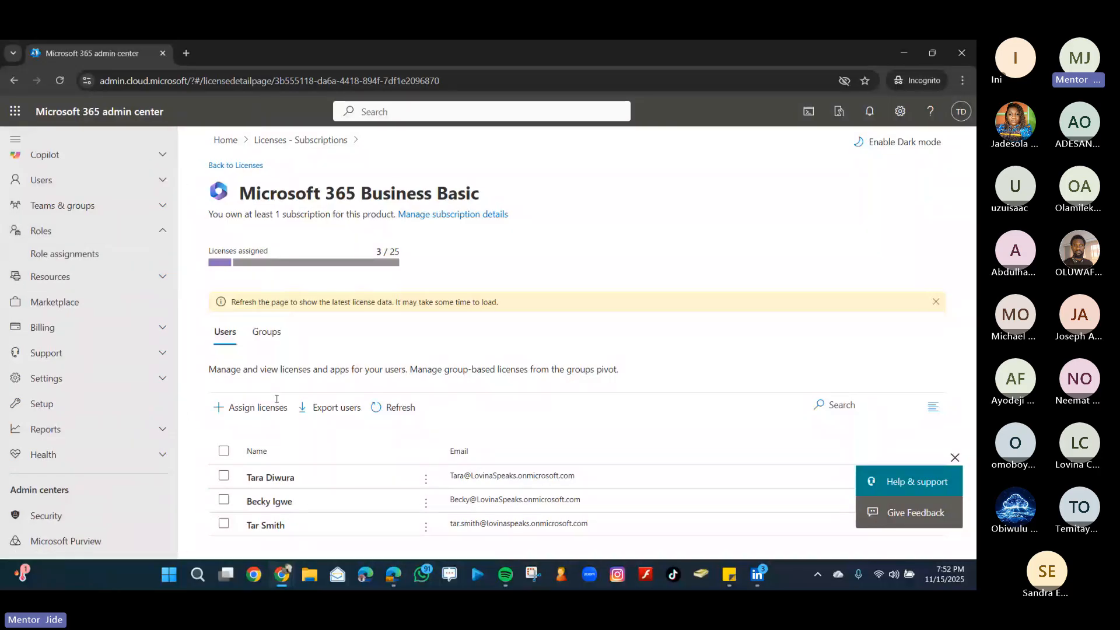
# Expand Roles in the other admin center window, then minimize that window
pyautogui.click(395, 577)
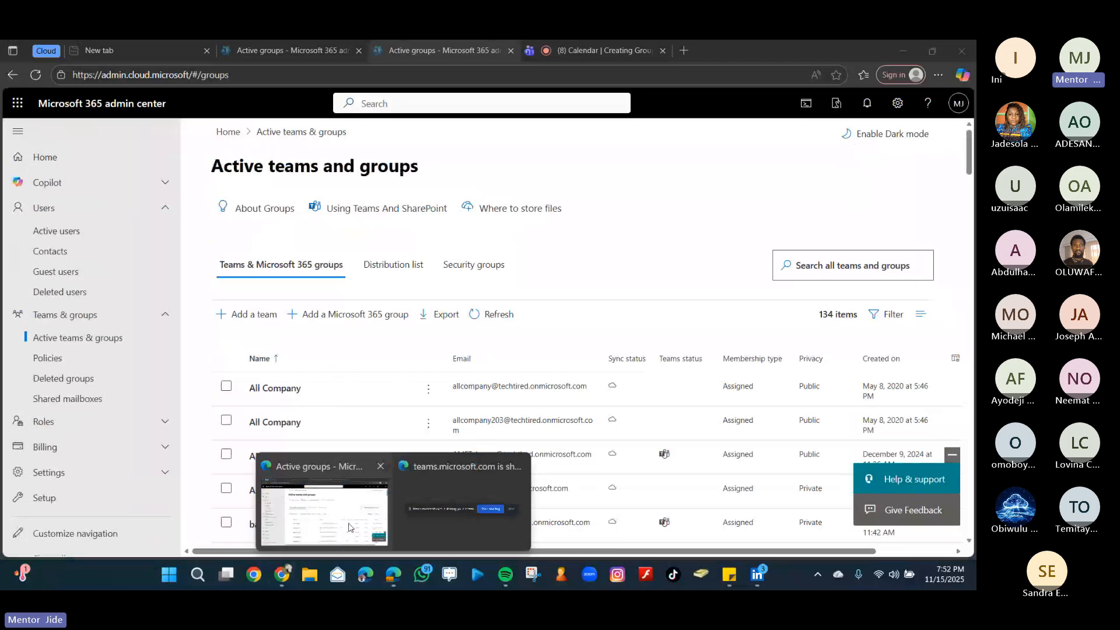
pyautogui.click(348, 528)
pyautogui.scroll(-1, 126, 363)
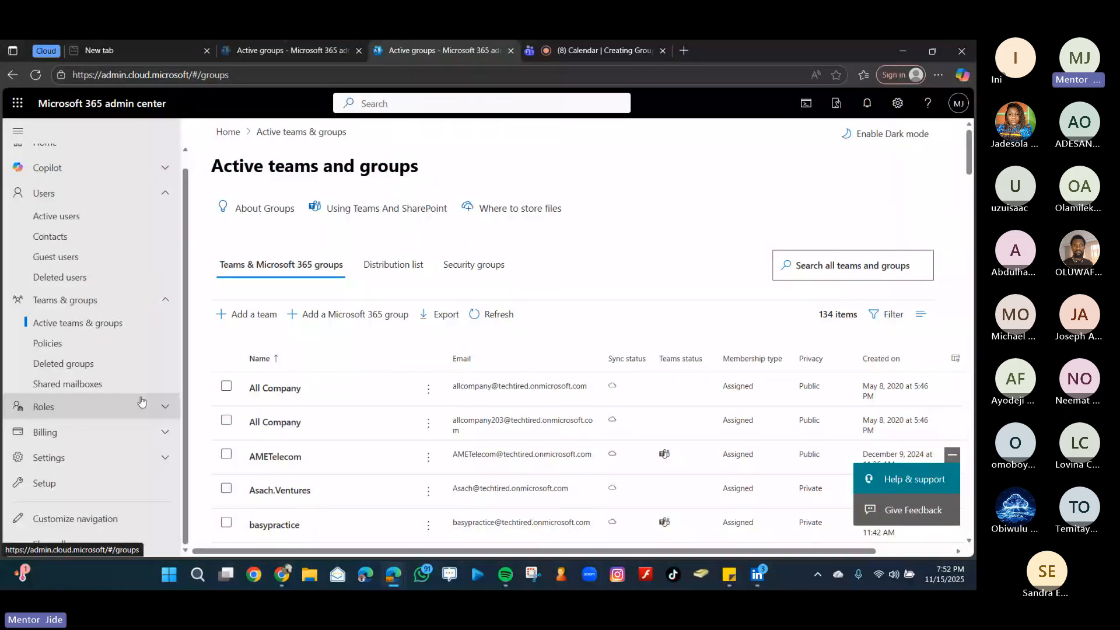
pyautogui.click(164, 410)
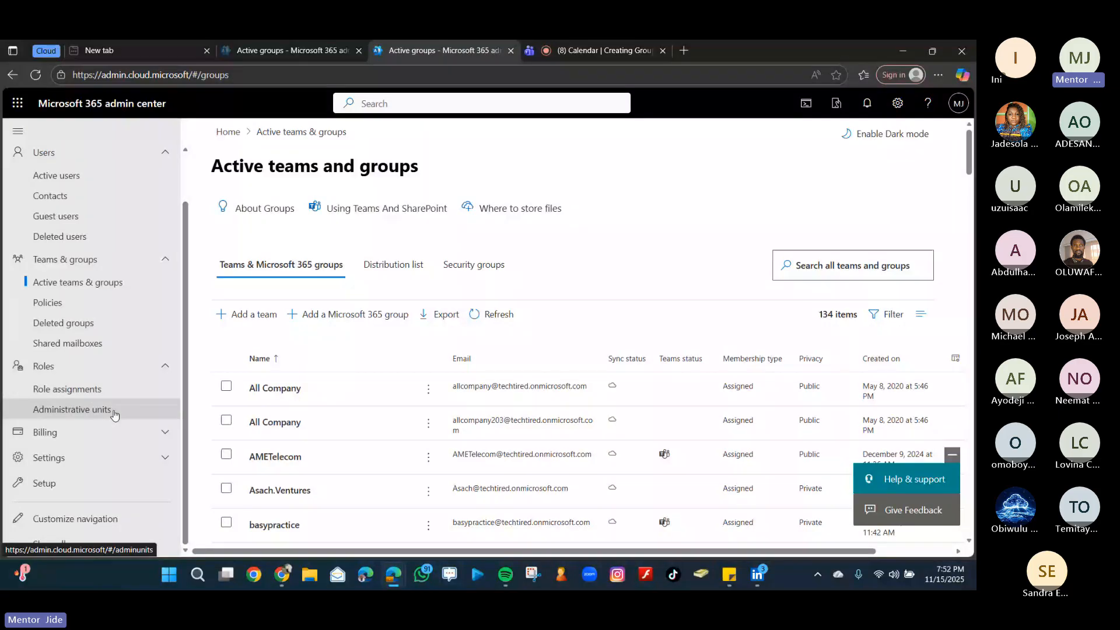
pyautogui.click(895, 46)
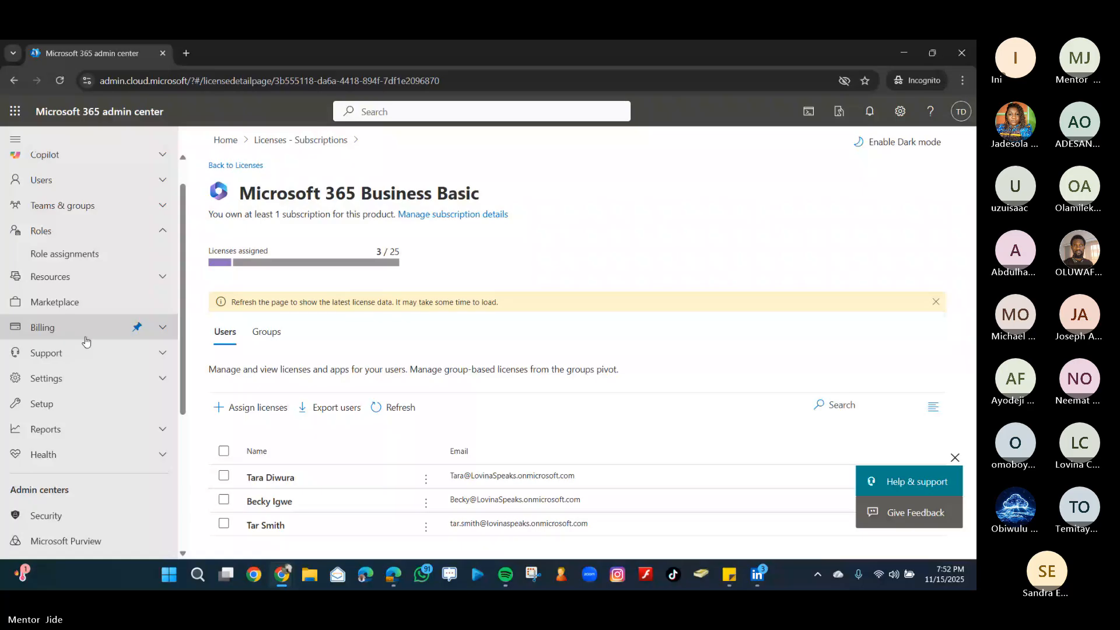
# Open Settings > Domains to view the default onmicrosoft.com domain, then switch to ChatGPT
pyautogui.scroll(-1, 86, 350)
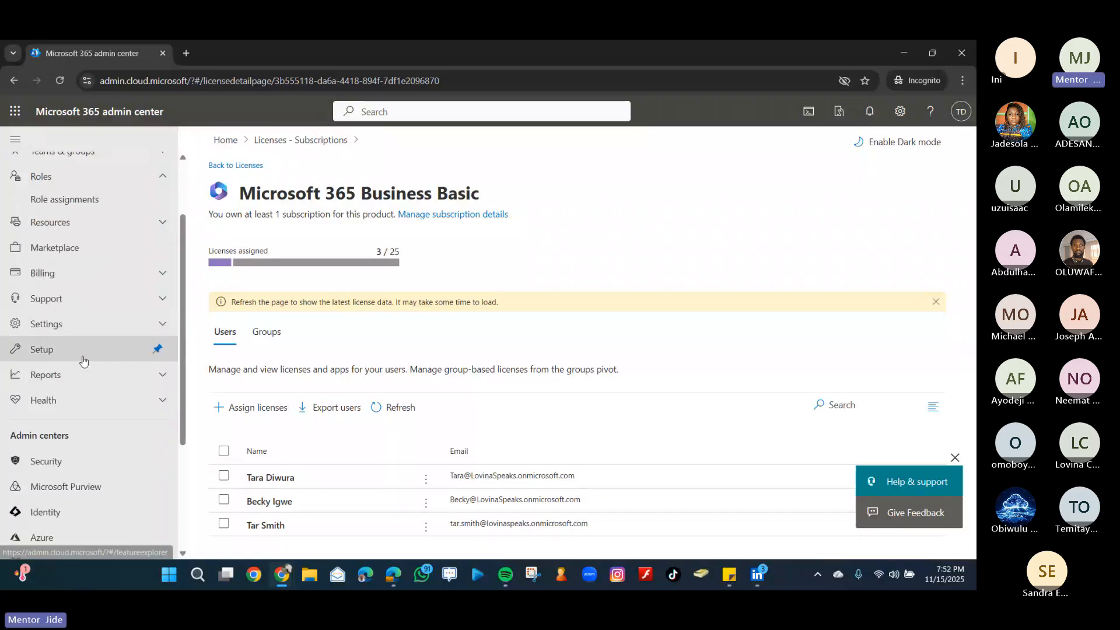
pyautogui.click(163, 329)
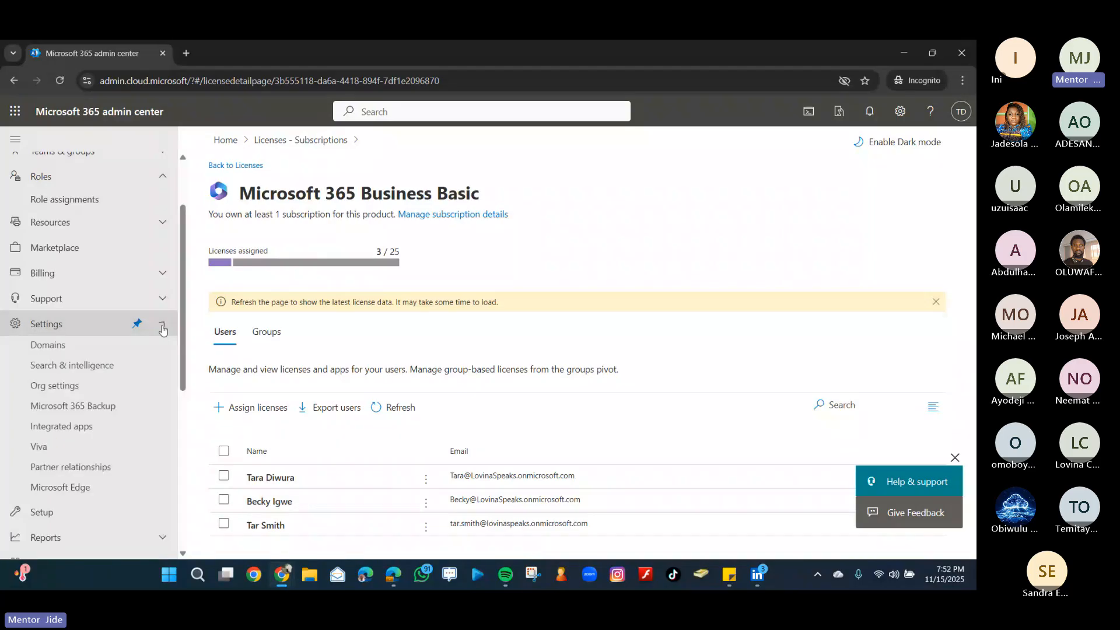
pyautogui.scroll(-1, 147, 390)
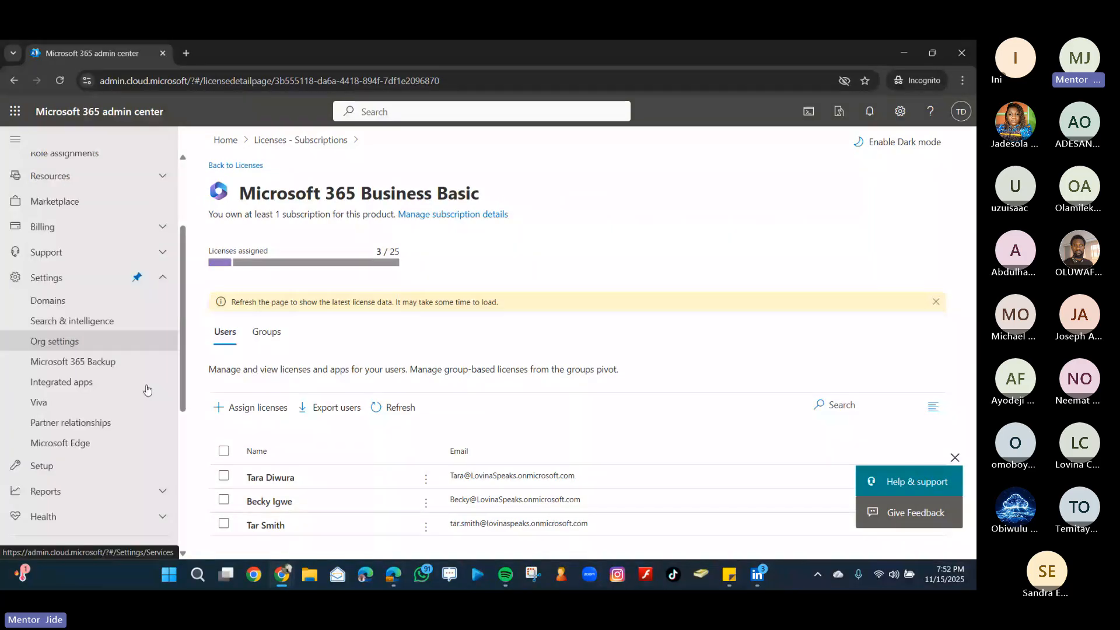
pyautogui.scroll(-1, 148, 390)
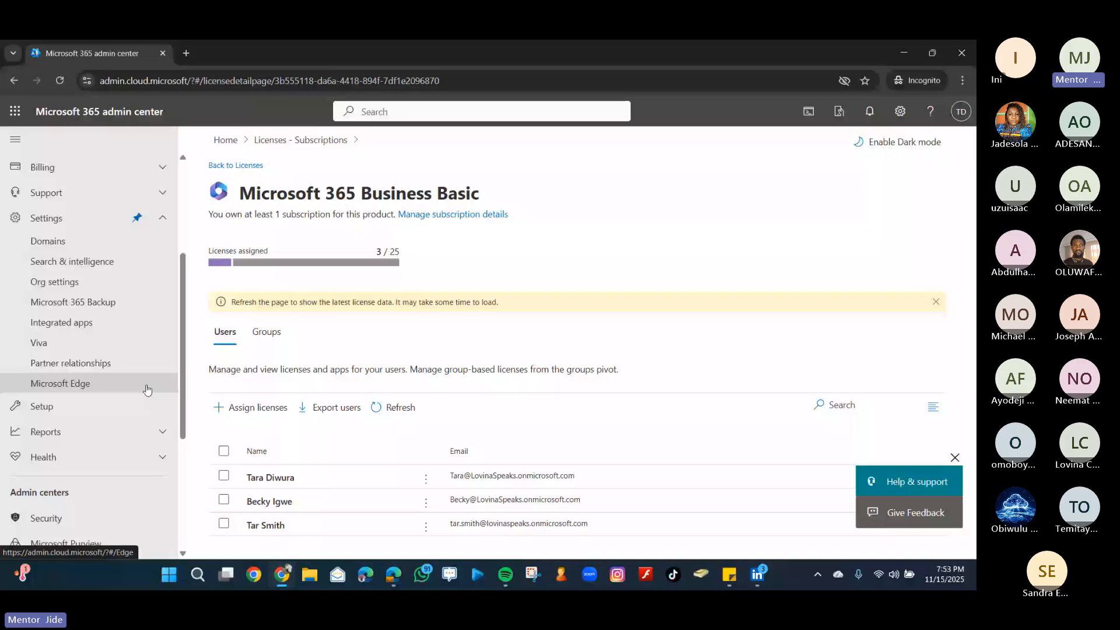
pyautogui.click(70, 250)
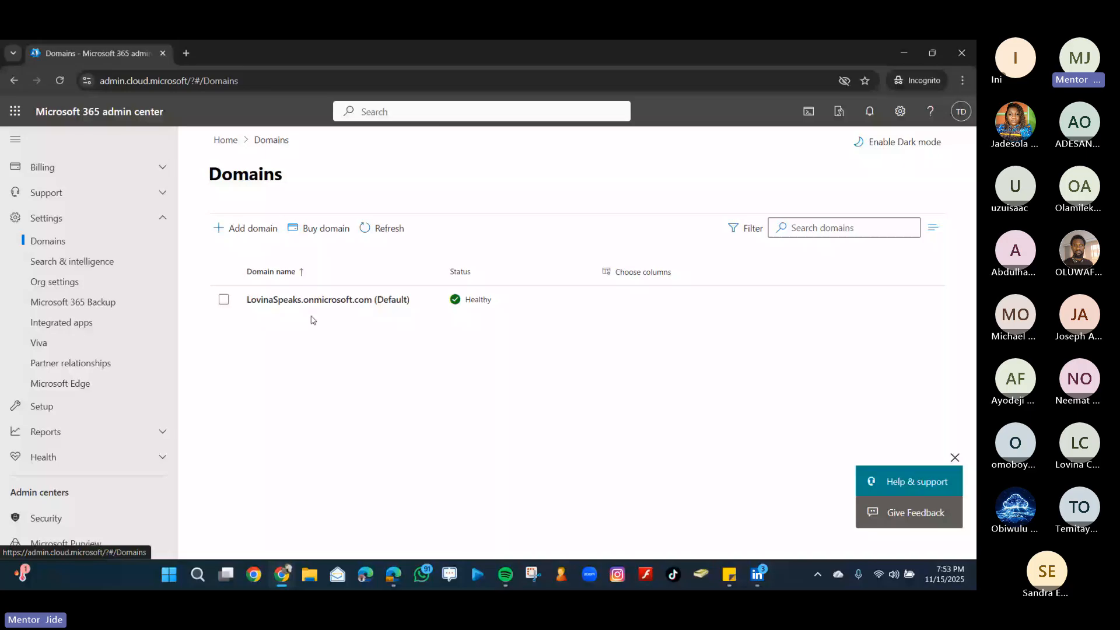
pyautogui.click(281, 574)
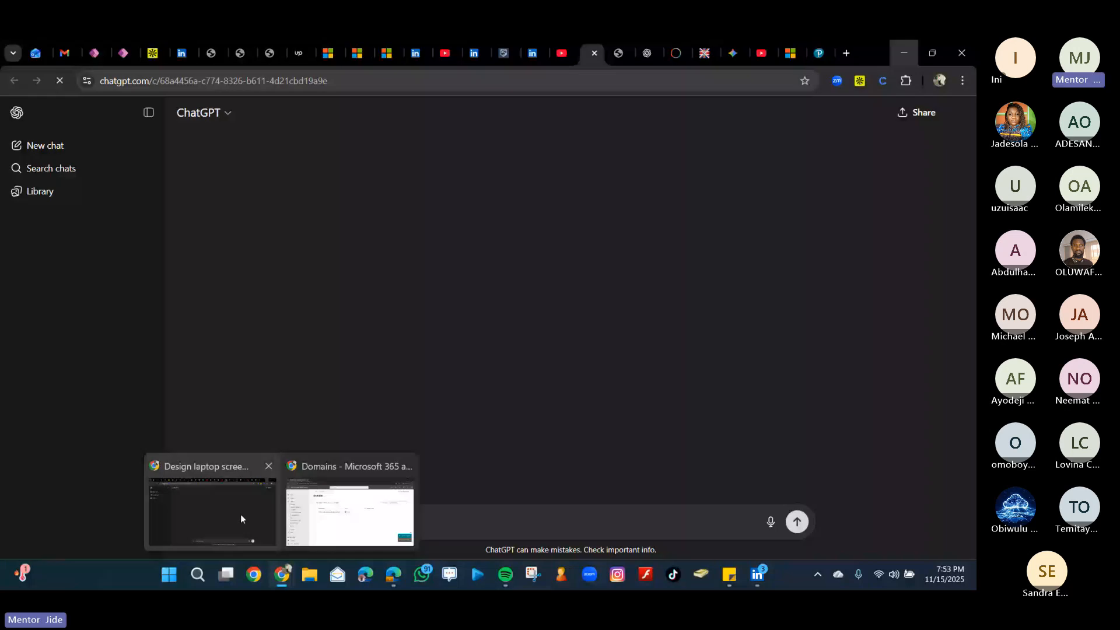
# Bring the ChatGPT browser window forward and start a search with 'q' in a new tab
pyautogui.click(240, 513)
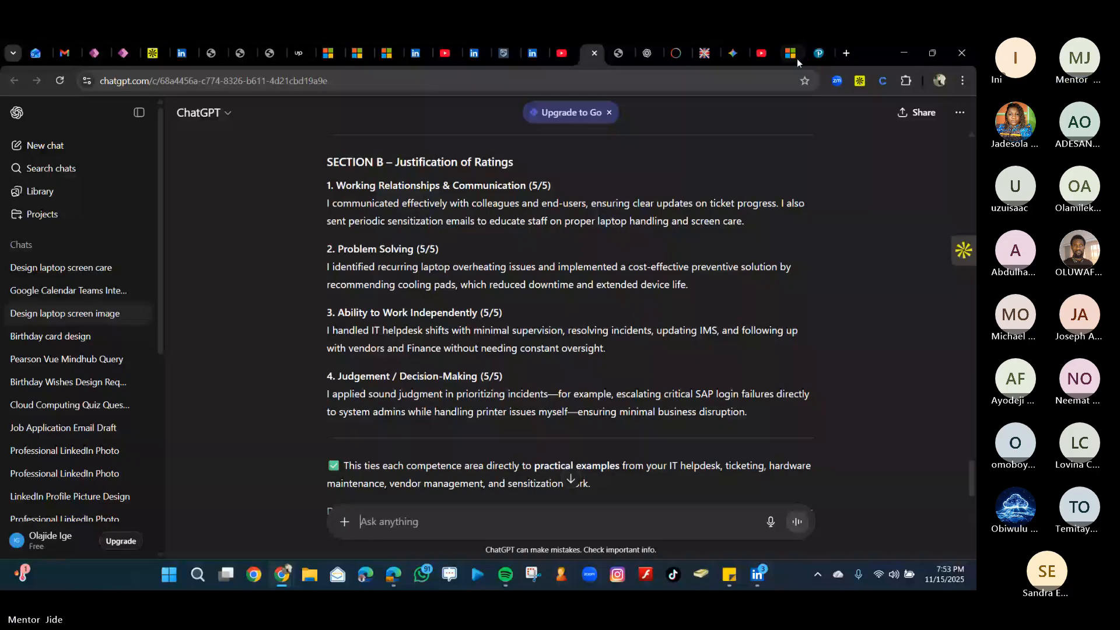
pyautogui.hotkey('ctrl', 't')
pyautogui.write('q')
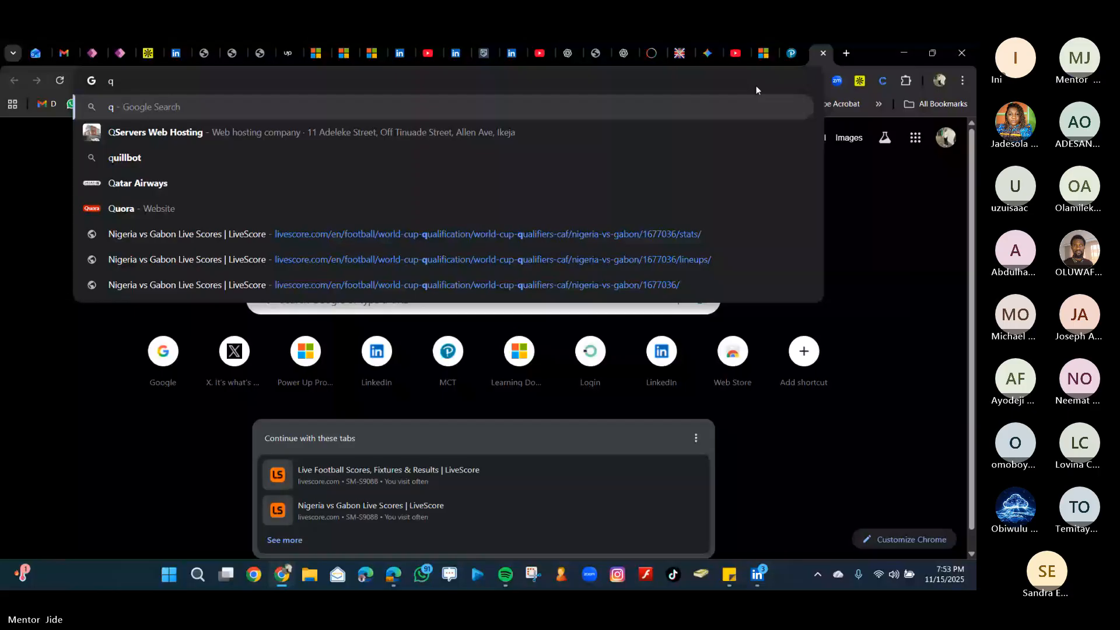
# Search Google for qservers, then bring the admin center Domains page back to the front
pyautogui.click(234, 133)
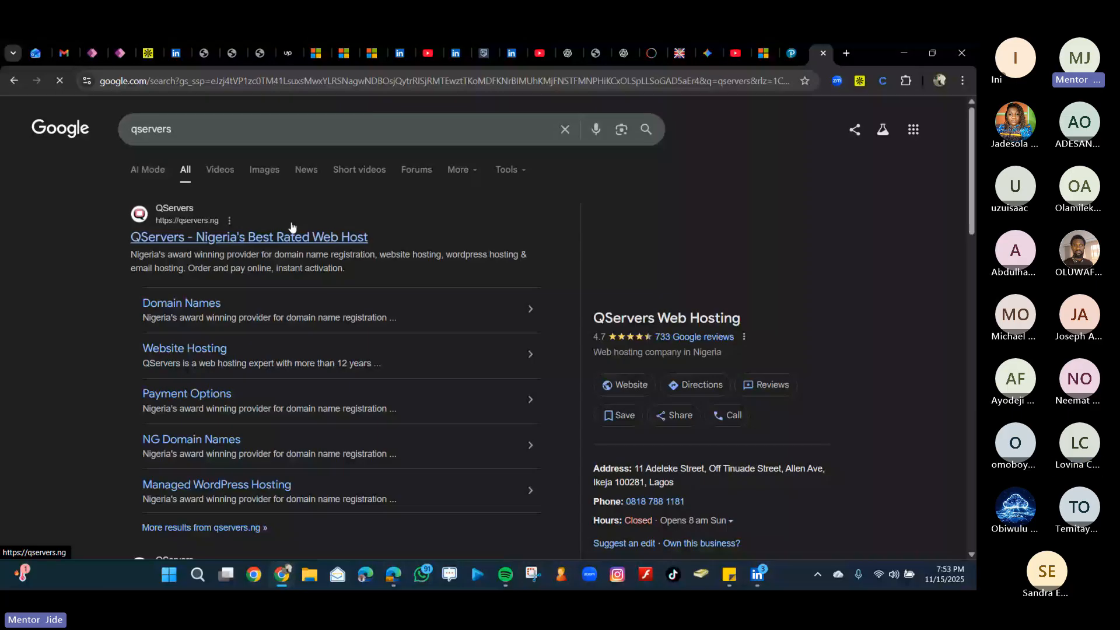
pyautogui.hotkey('alt', 'Tab')
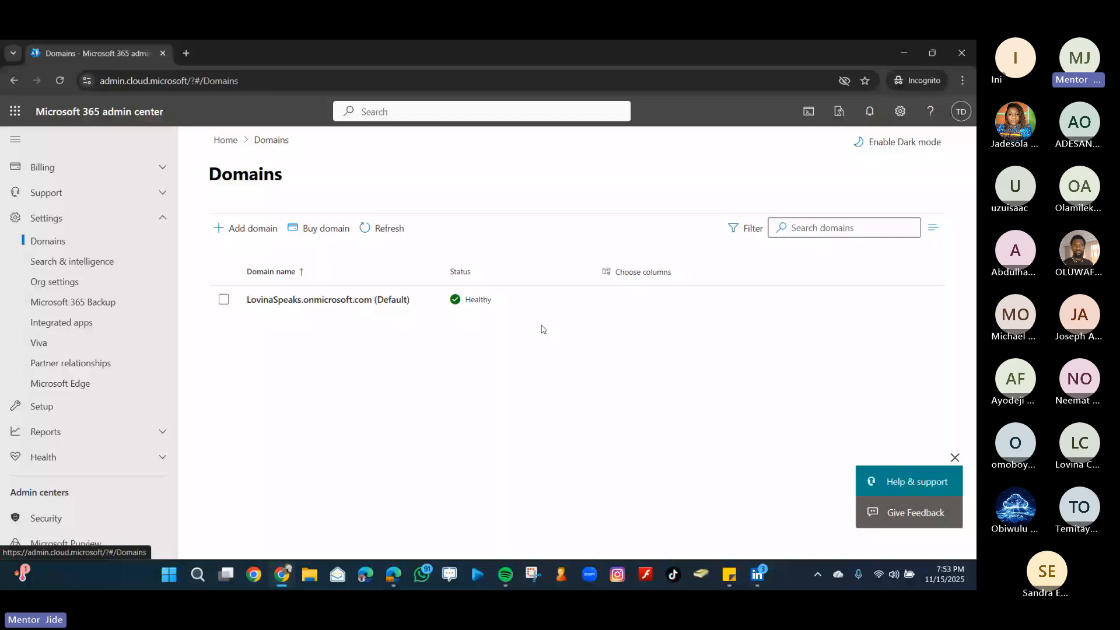
pyautogui.click(319, 234)
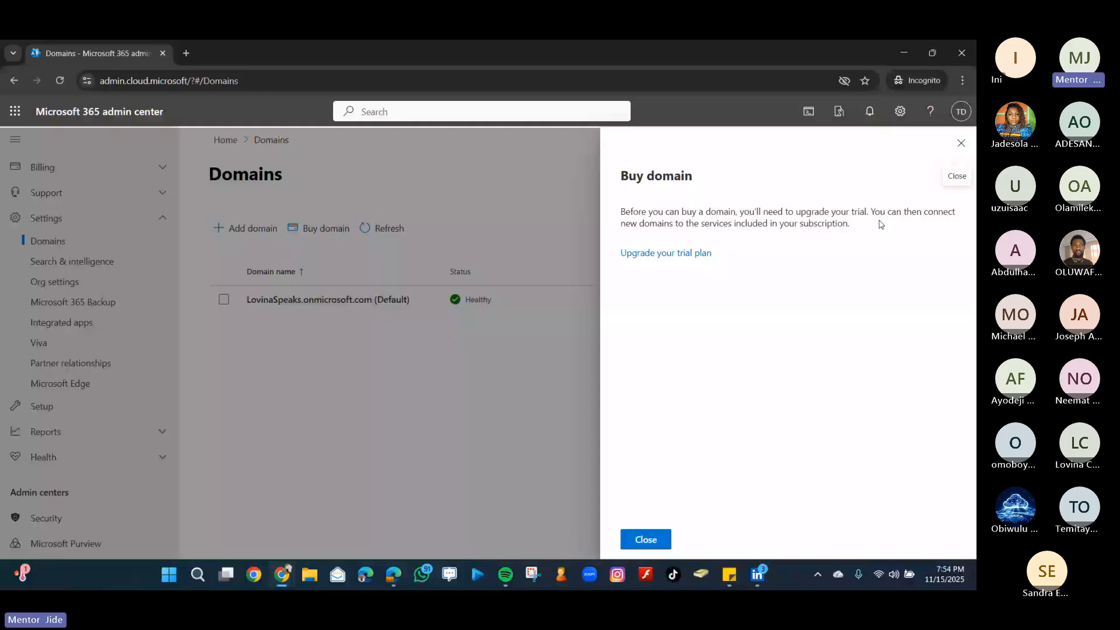
pyautogui.click(961, 143)
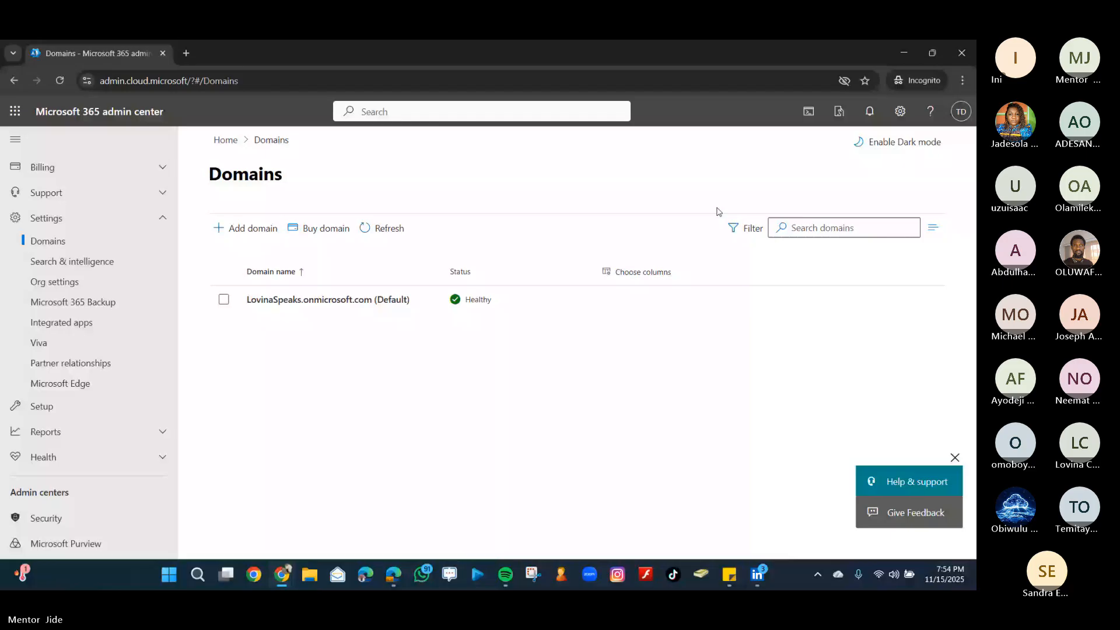
# Open the qservers.ng homepage from the results and browse its free .com.ng offer and hosting options
pyautogui.click(234, 539)
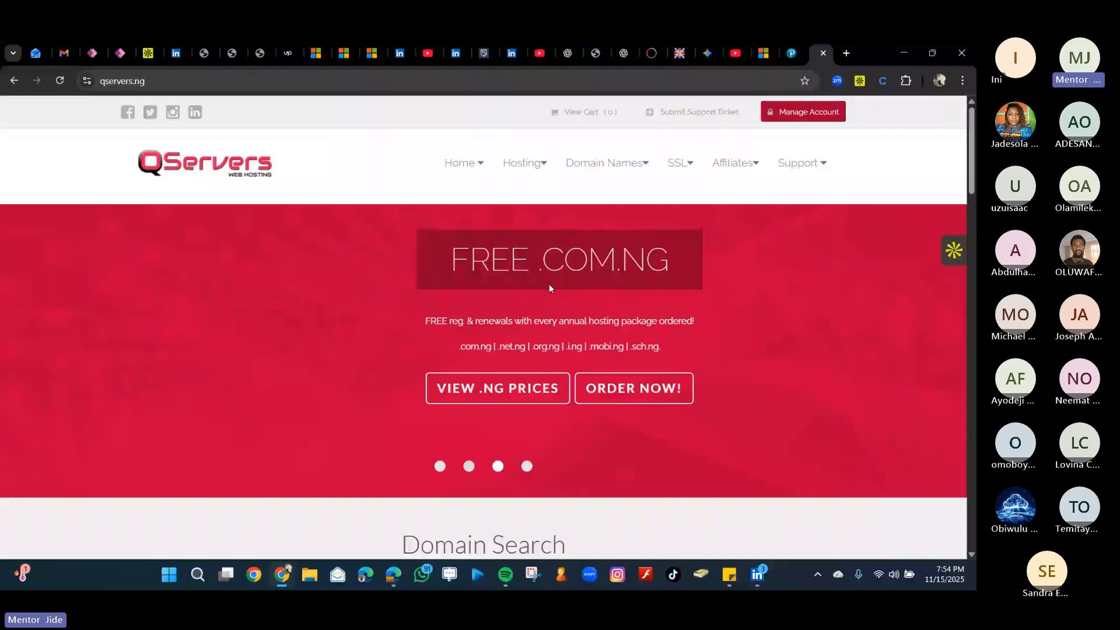
pyautogui.scroll(-1, 549, 288)
pyautogui.scroll(-5, 550, 288)
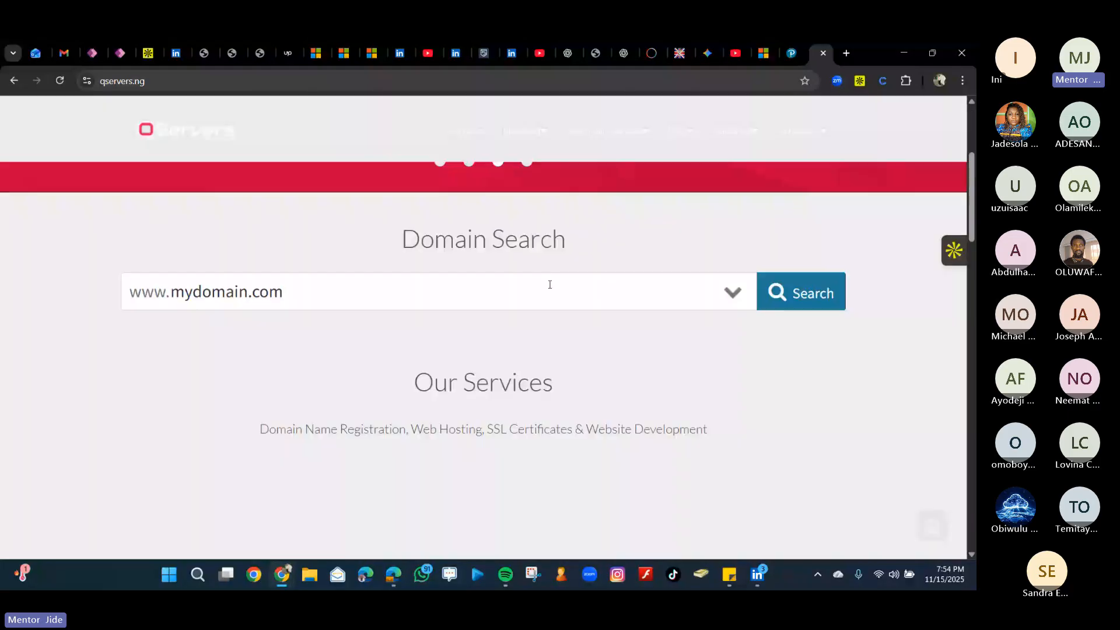
pyautogui.scroll(-1, 549, 286)
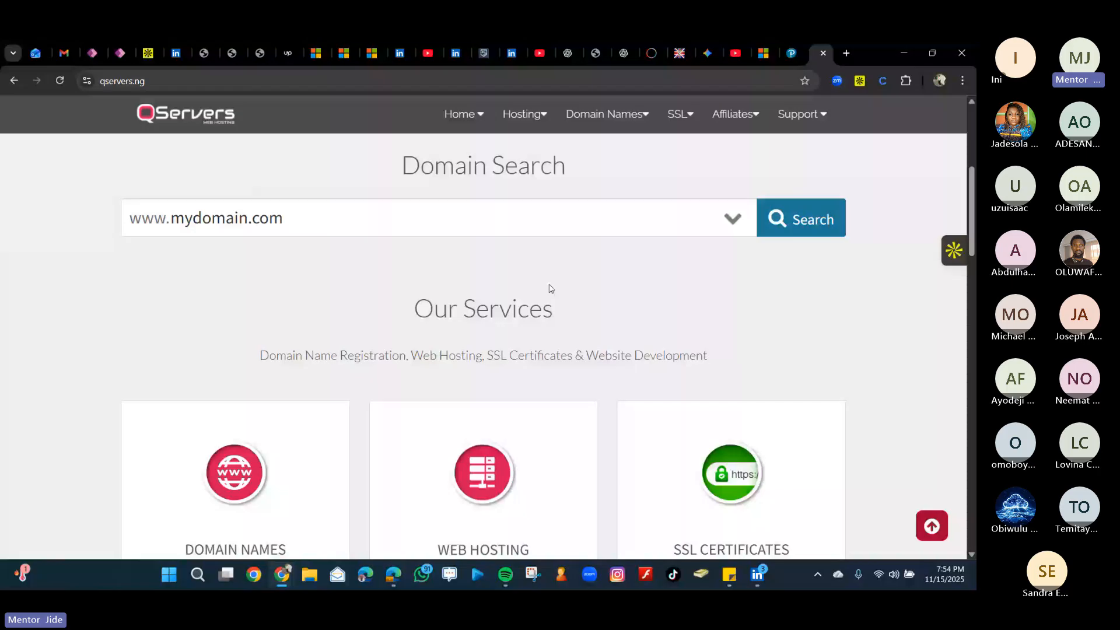
pyautogui.scroll(6, 590, 231)
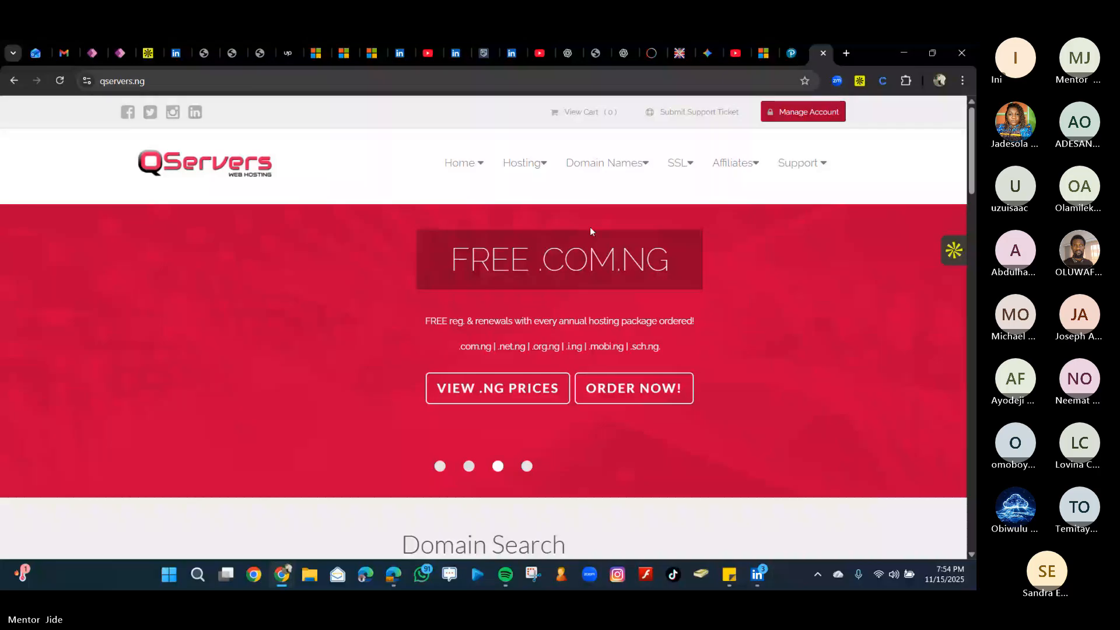
pyautogui.scroll(-6, 590, 229)
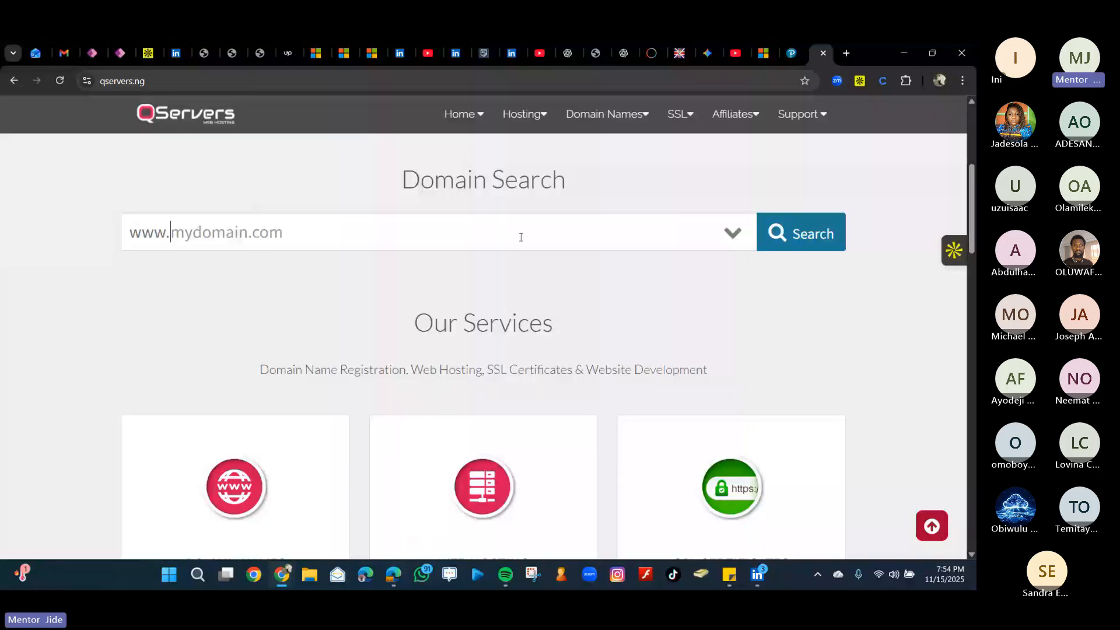
pyautogui.scroll(6, 521, 236)
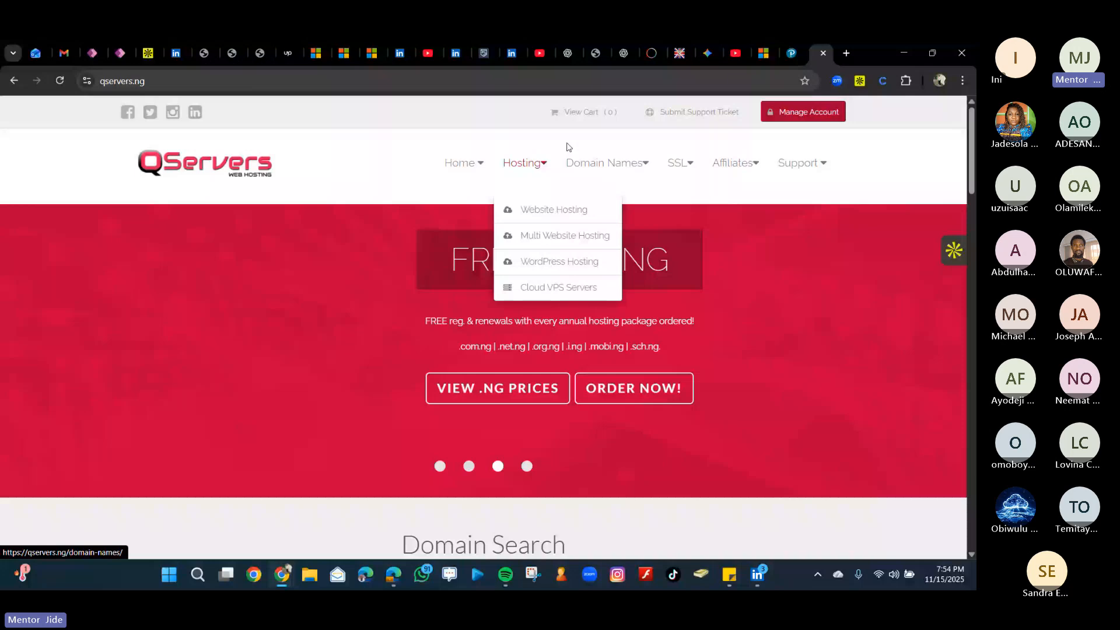
# Go to the QServers client area and review the seven domains in My Domains
pyautogui.click(792, 120)
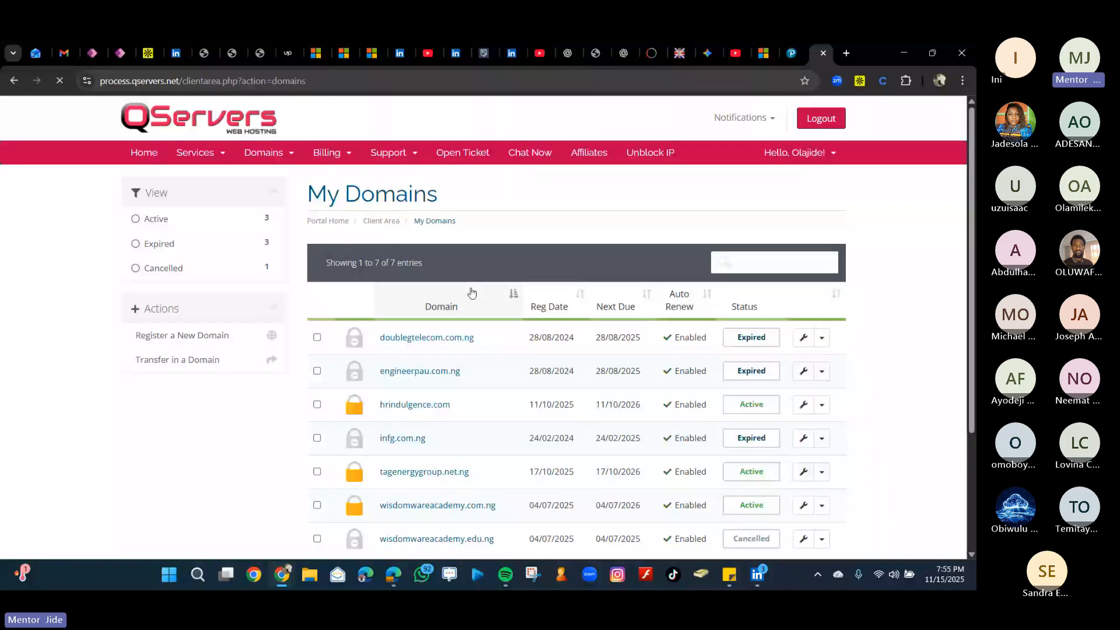
pyautogui.scroll(-1, 466, 350)
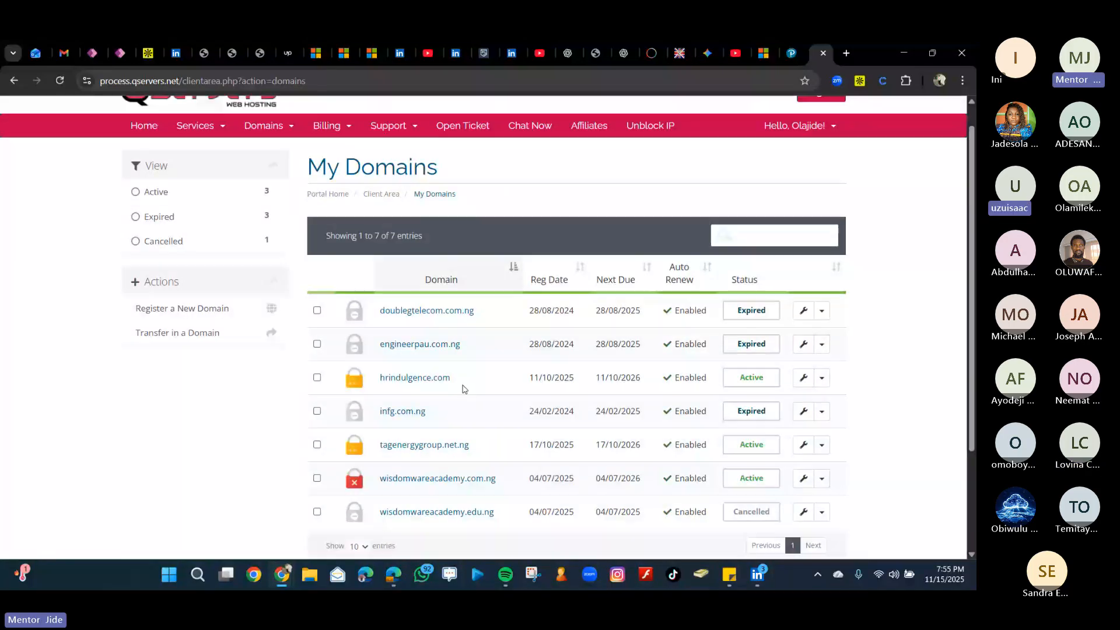
pyautogui.scroll(-2, 463, 389)
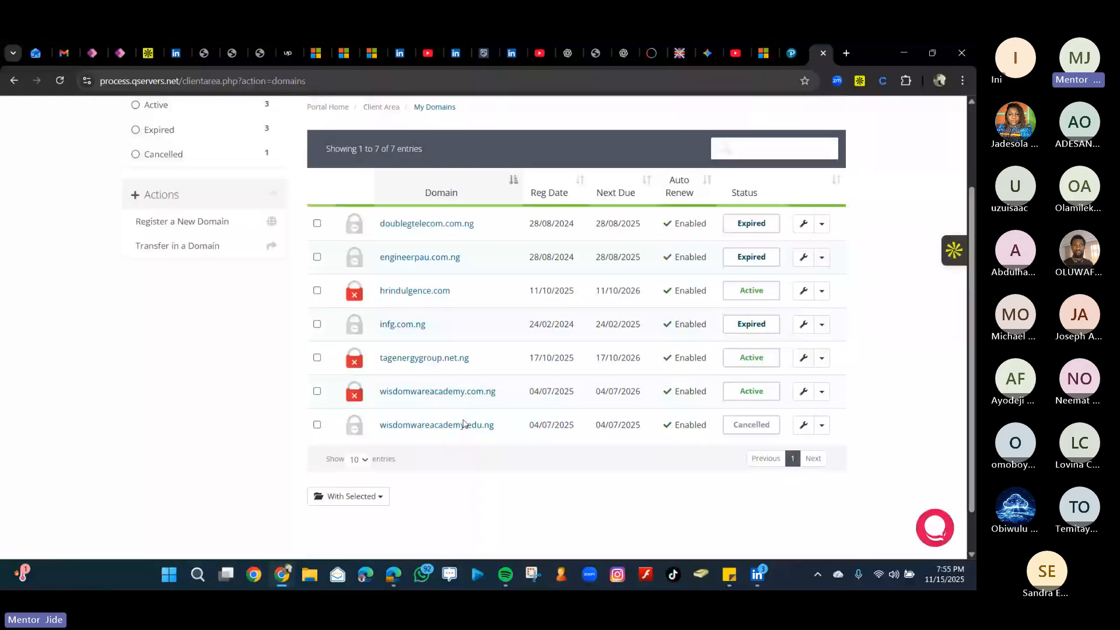
pyautogui.scroll(2, 464, 425)
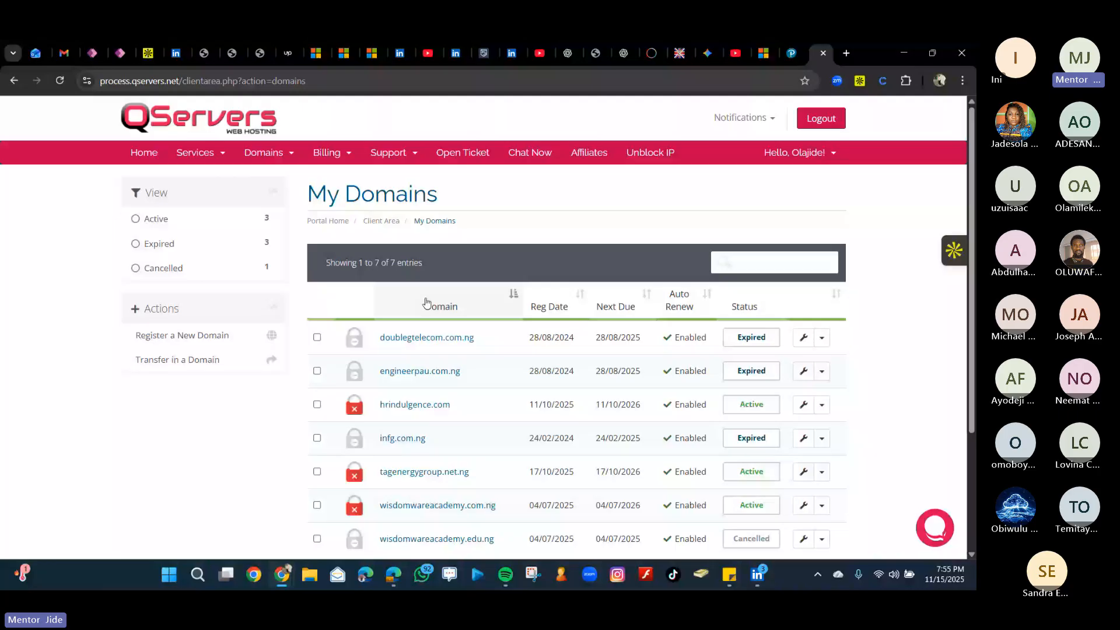
pyautogui.click(298, 162)
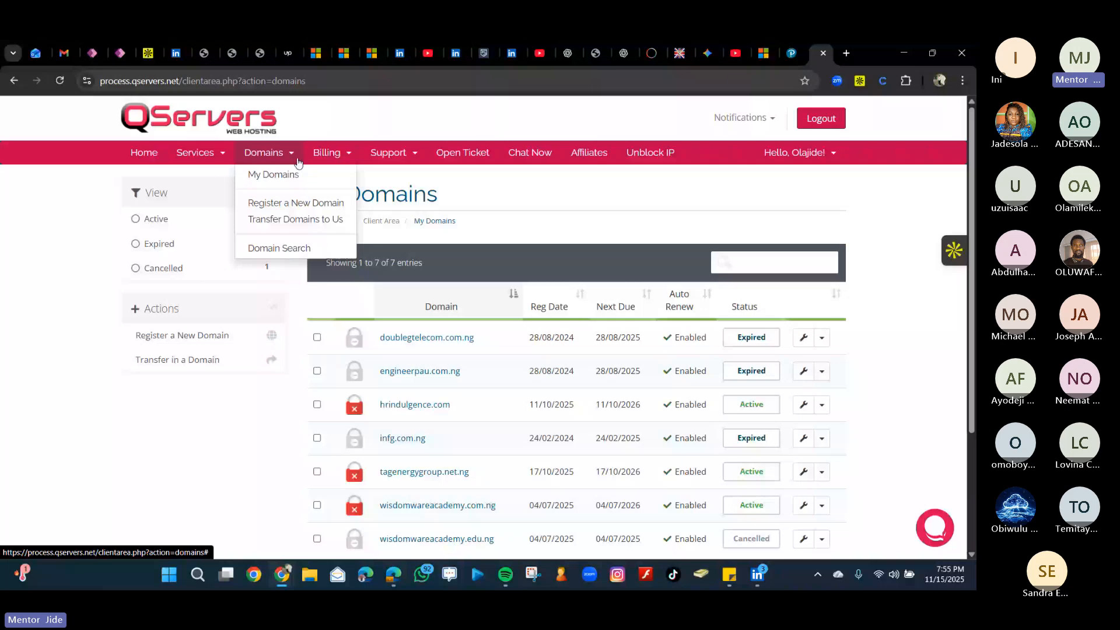
# Under Register a New Domain, search the chosen name as .com, which is available for N23,500.00/year
pyautogui.click(296, 203)
pyautogui.click(359, 326)
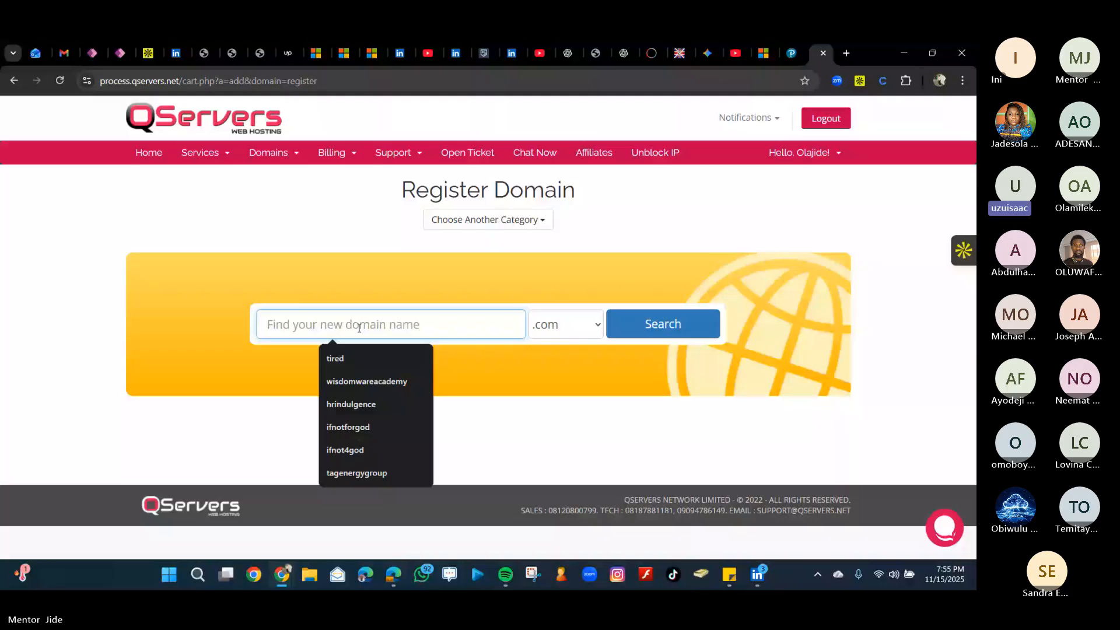
pyautogui.write('IA')
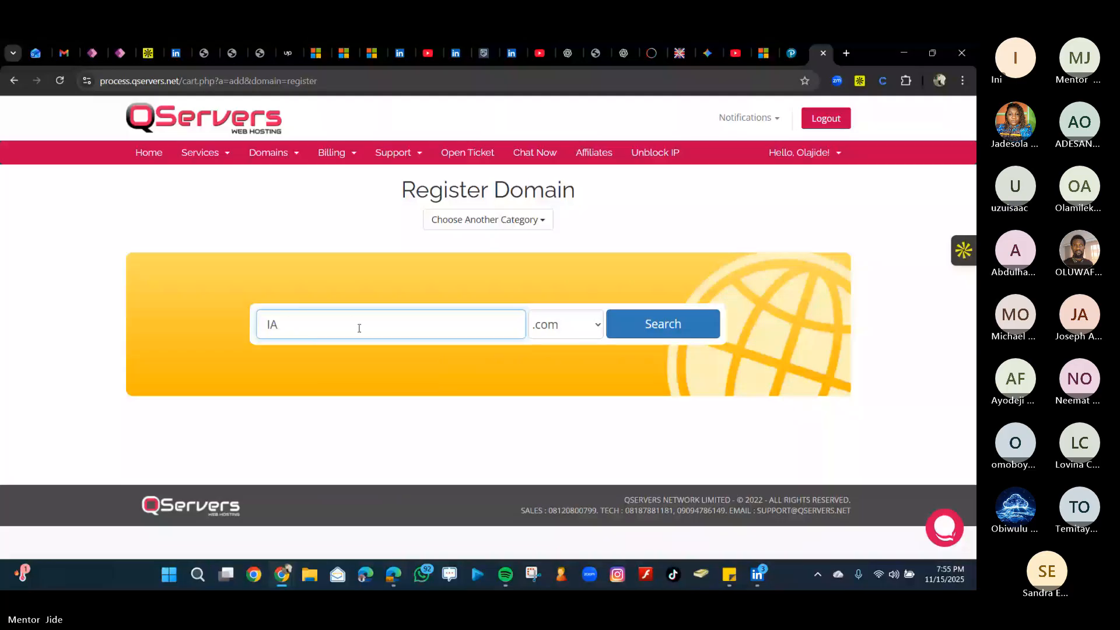
pyautogui.press('BackSpace')
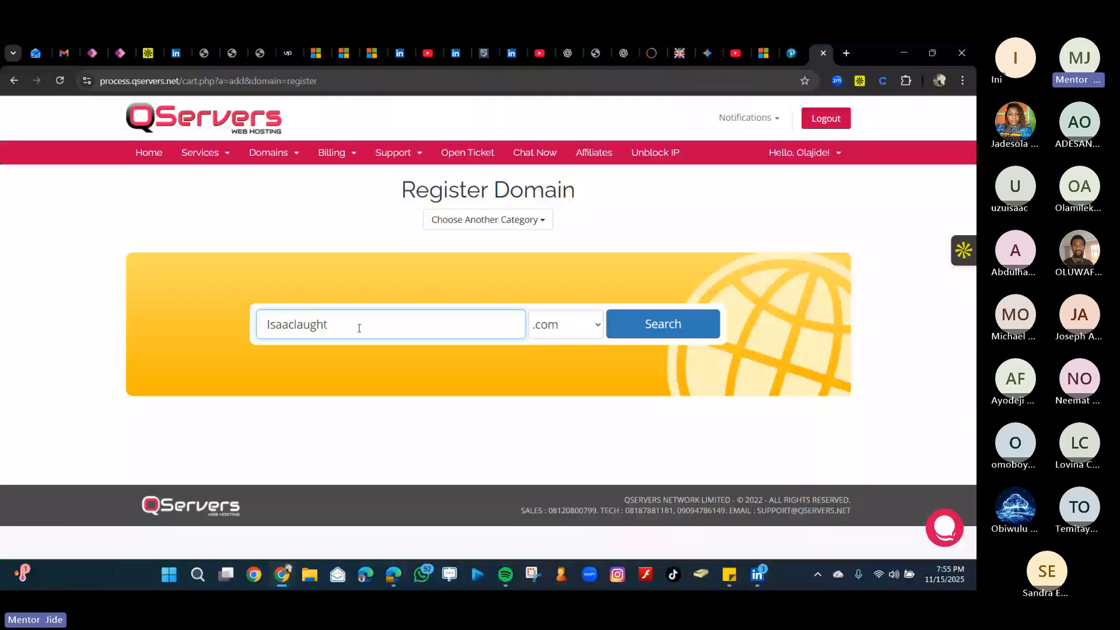
pyautogui.press('Return')
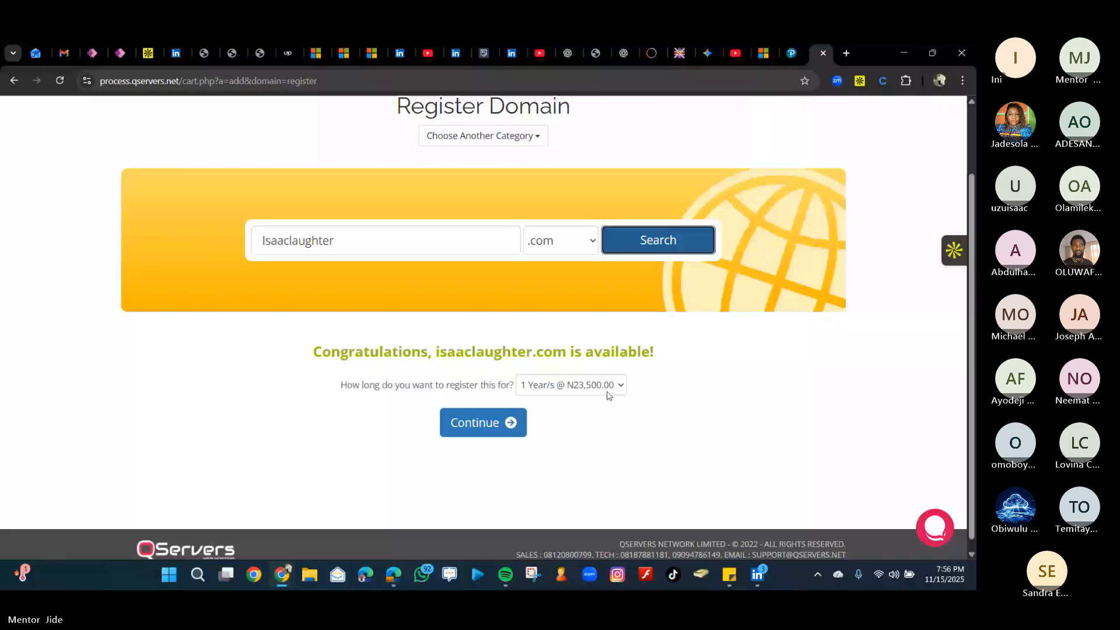
# Check the name's availability with the .ng extension, then switch the extension to .net
pyautogui.click(585, 245)
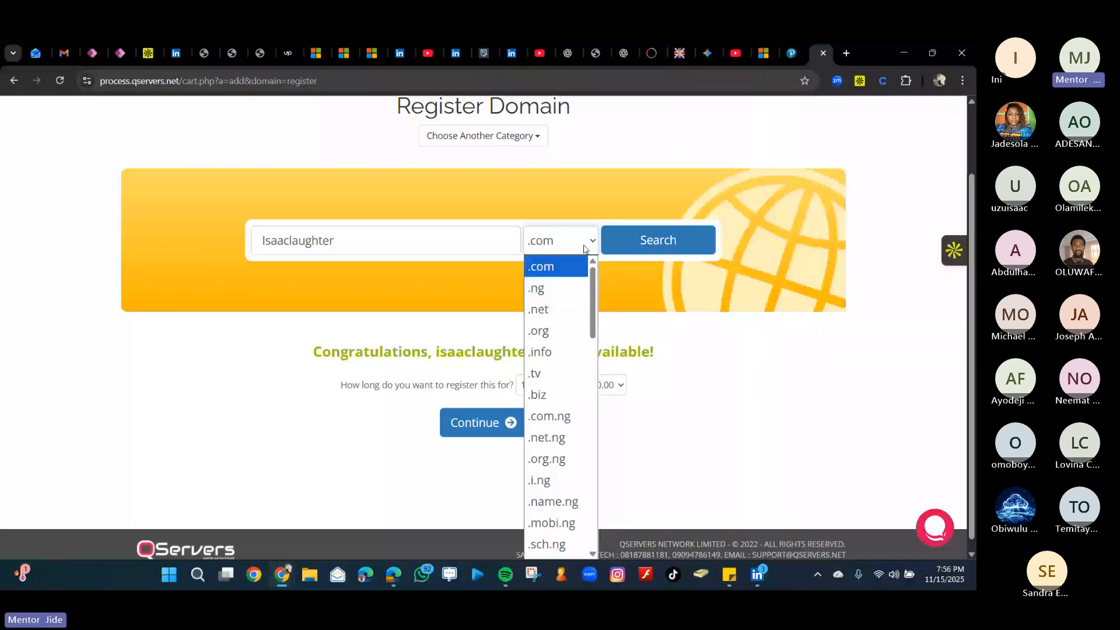
pyautogui.click(572, 289)
pyautogui.click(648, 251)
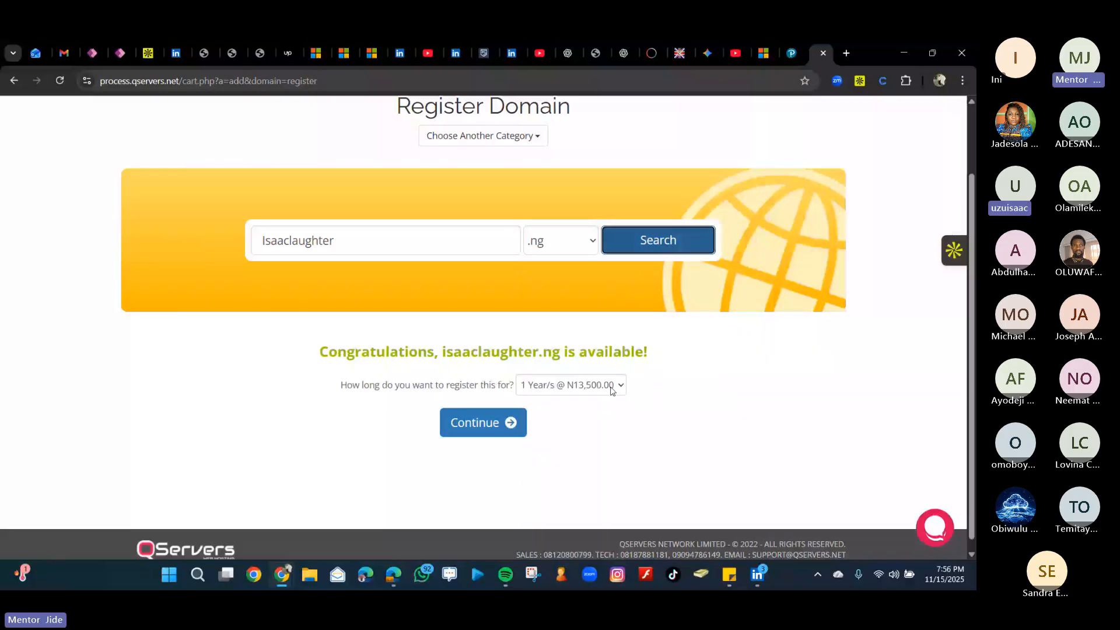
pyautogui.click(589, 249)
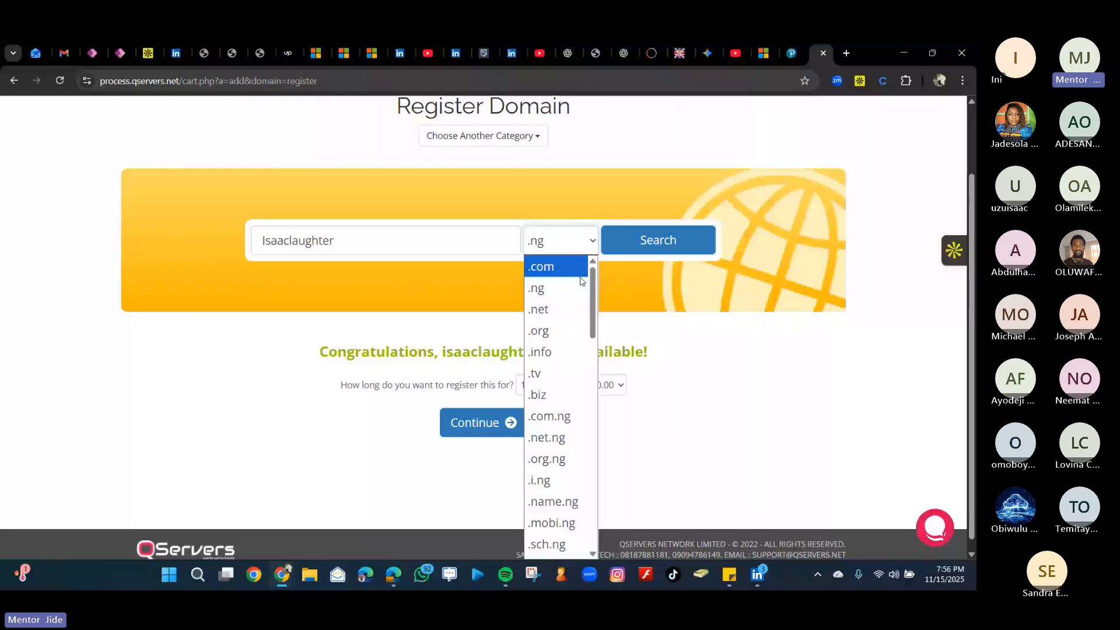
pyautogui.click(538, 309)
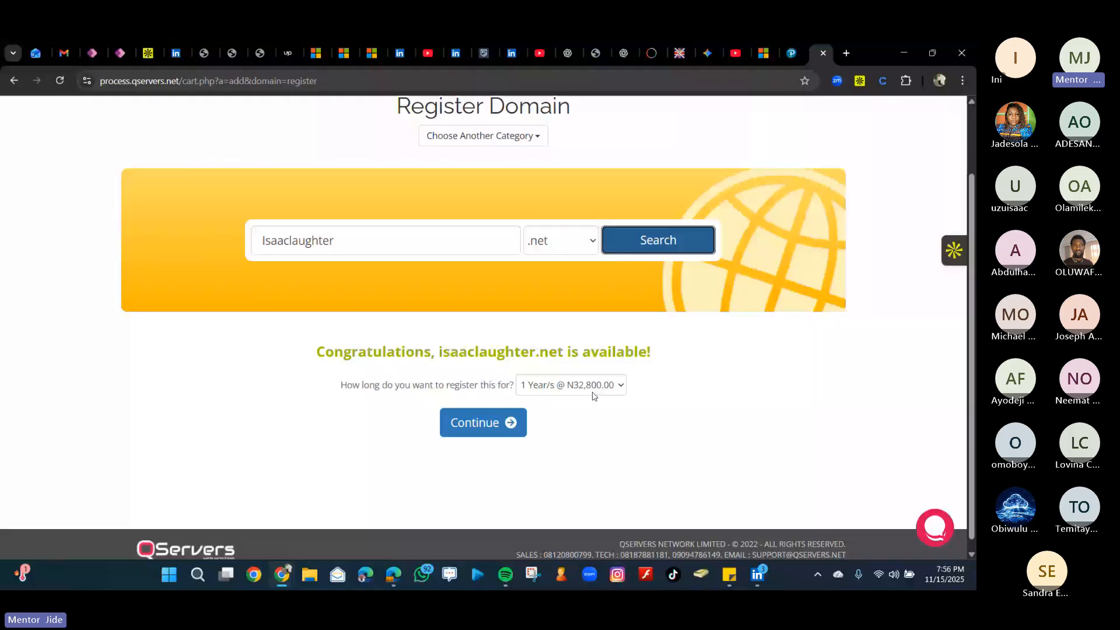
# Search the name under .gov.ng and then .edu.ng, which is available at N10,000.00 for 1 year
pyautogui.click(562, 240)
pyautogui.scroll(-2, 578, 371)
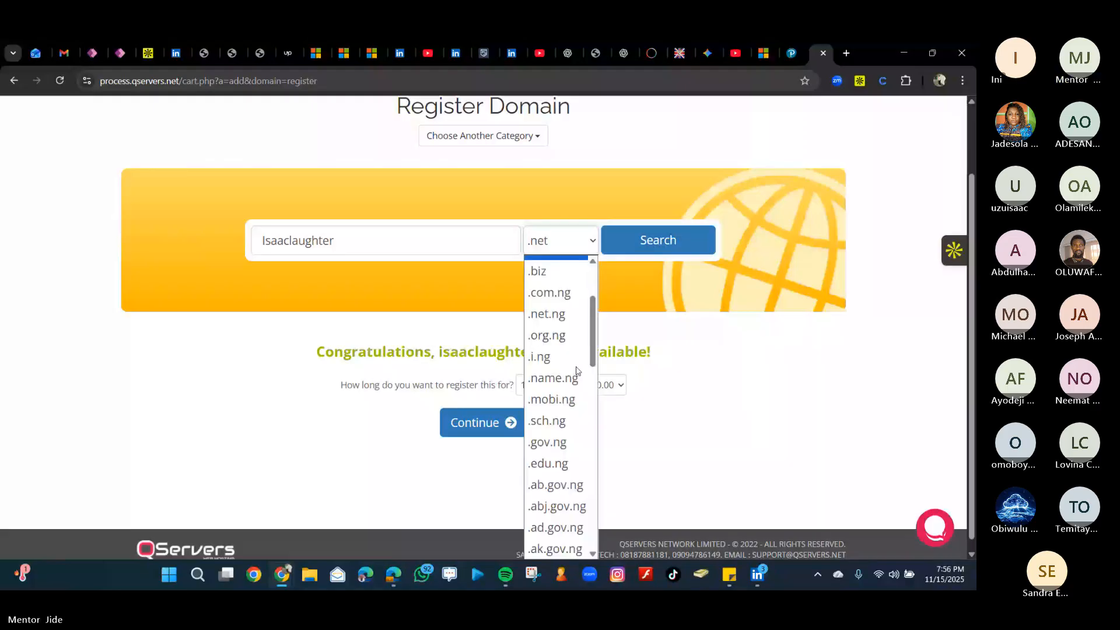
pyautogui.scroll(-1, 577, 371)
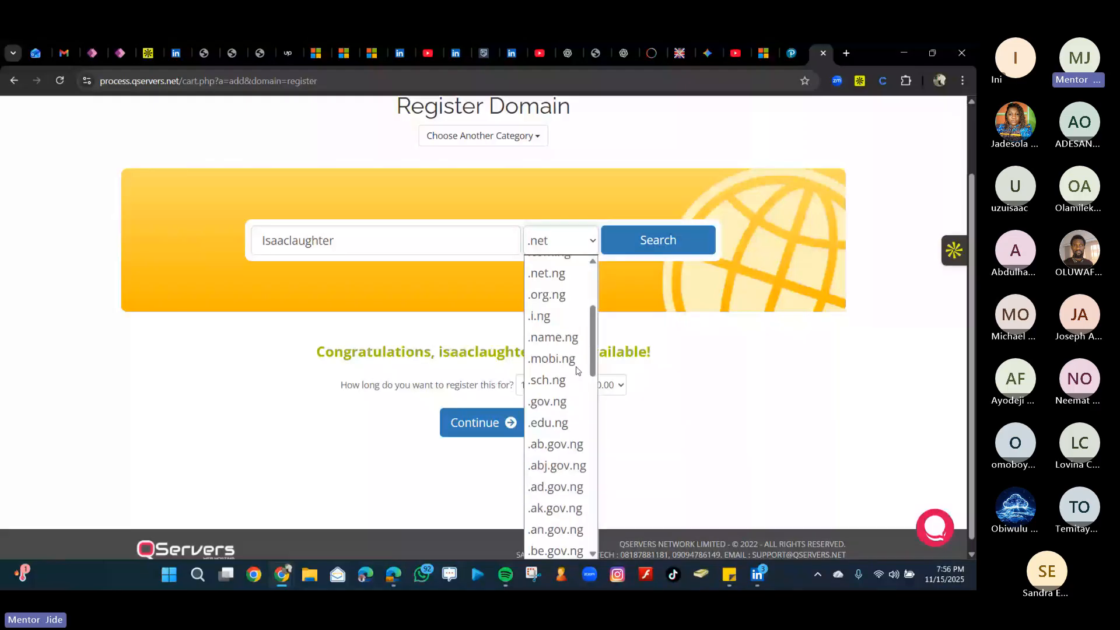
pyautogui.scroll(-1, 578, 371)
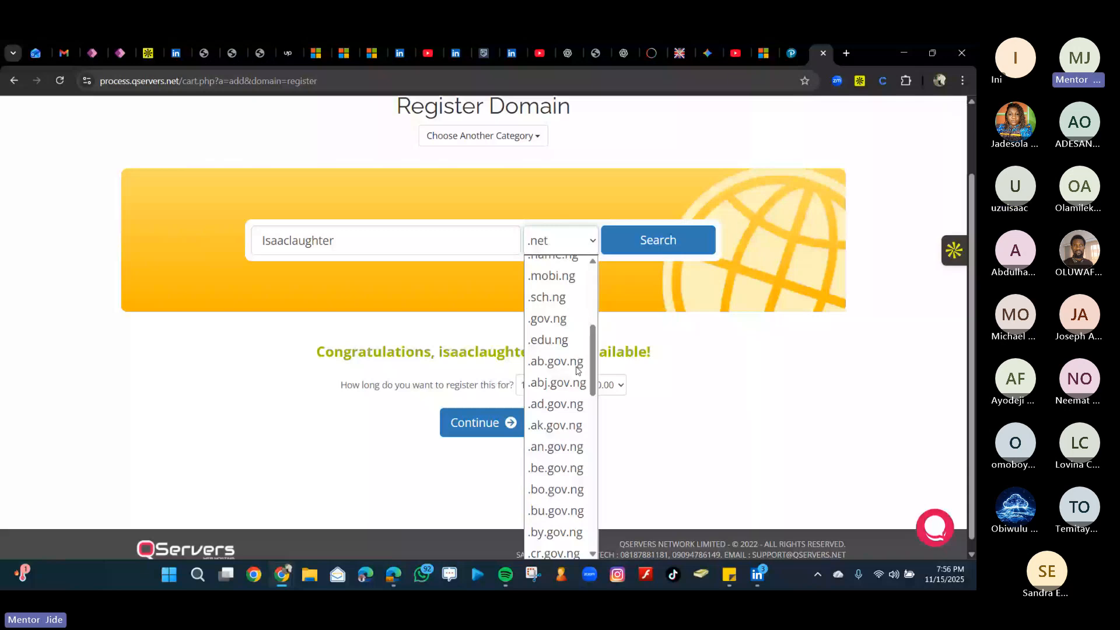
pyautogui.click(548, 319)
pyautogui.click(646, 241)
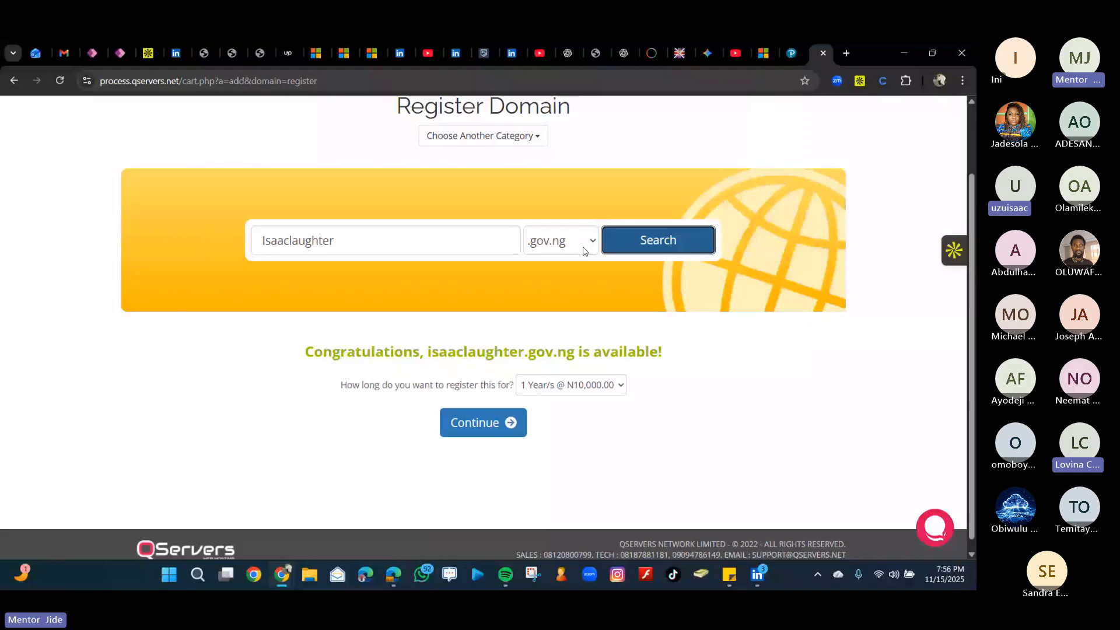
pyautogui.click(584, 250)
pyautogui.click(598, 365)
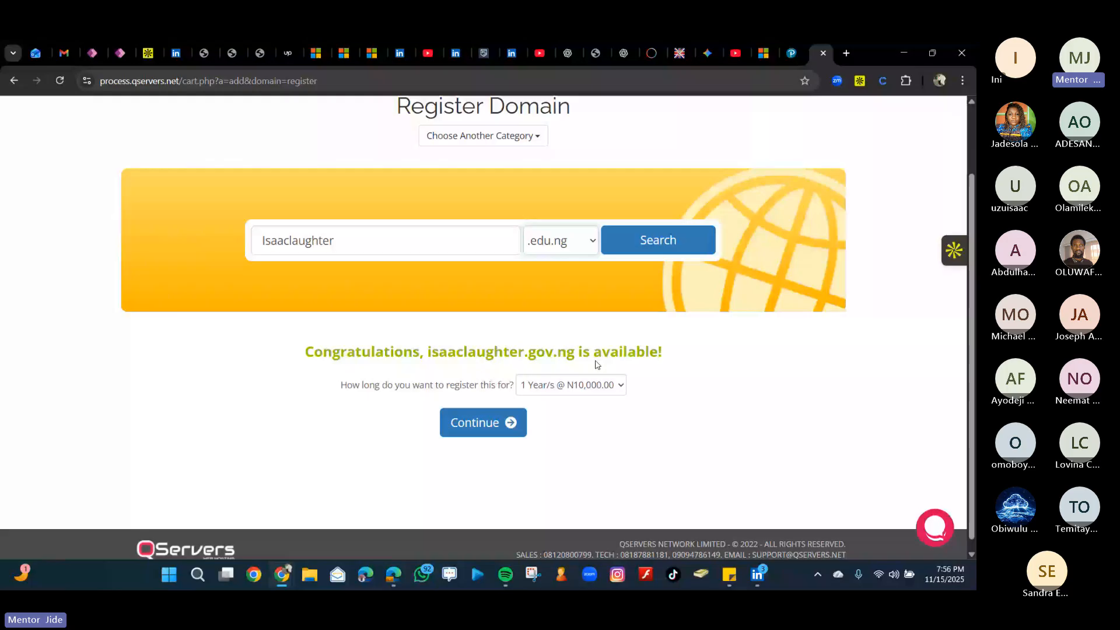
pyautogui.click(634, 247)
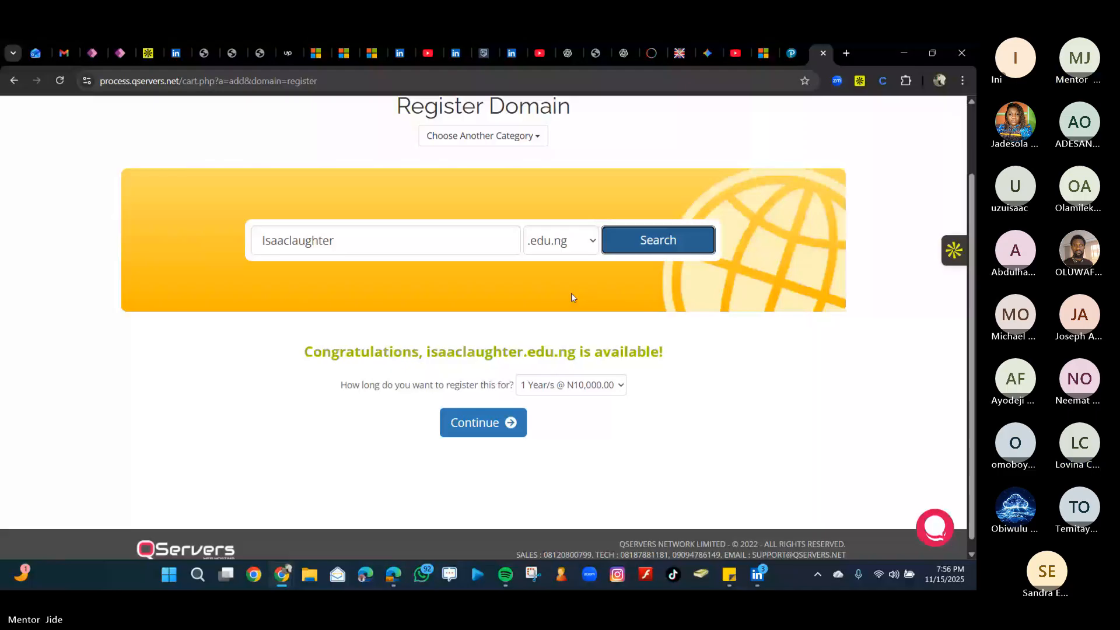
pyautogui.click(577, 242)
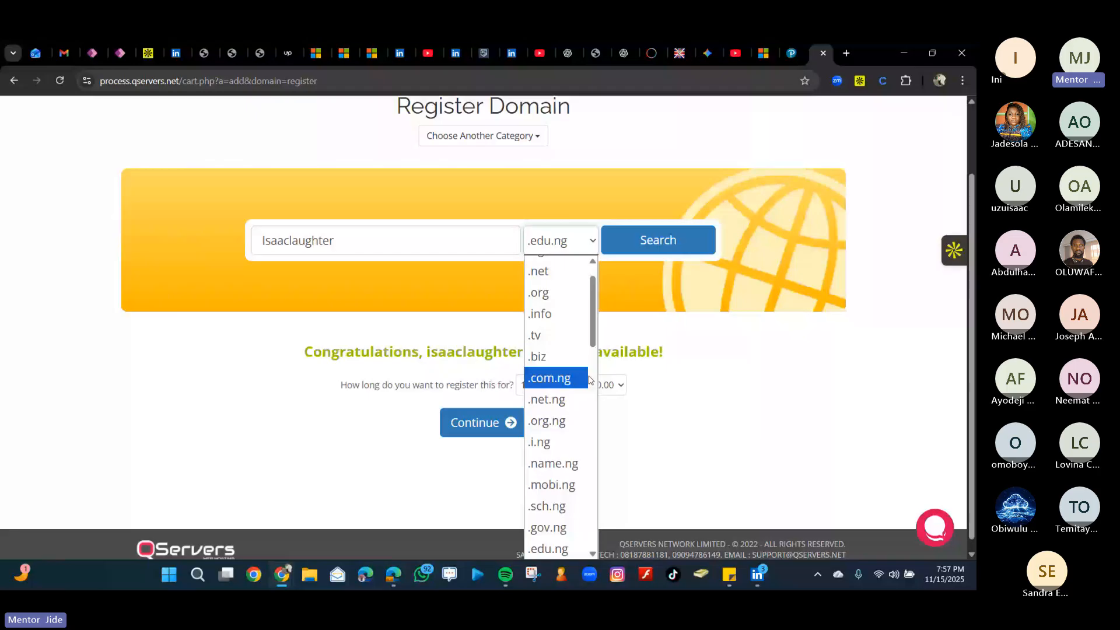
# Select the .zm.gov.ng extension from further down the extension list
pyautogui.scroll(-4, 589, 380)
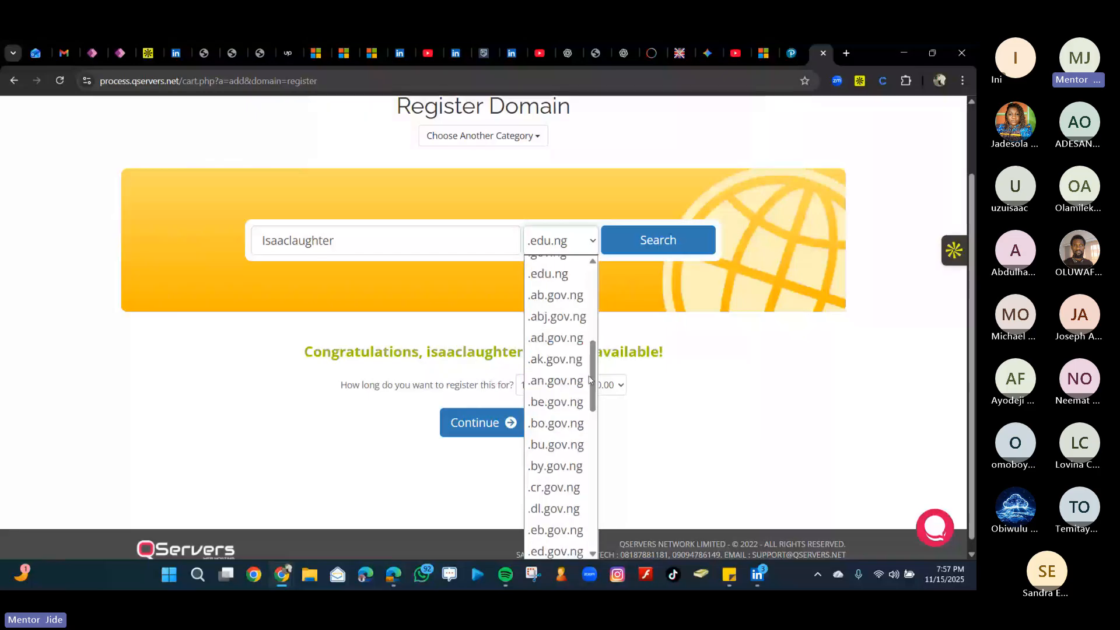
pyautogui.scroll(-3, 589, 380)
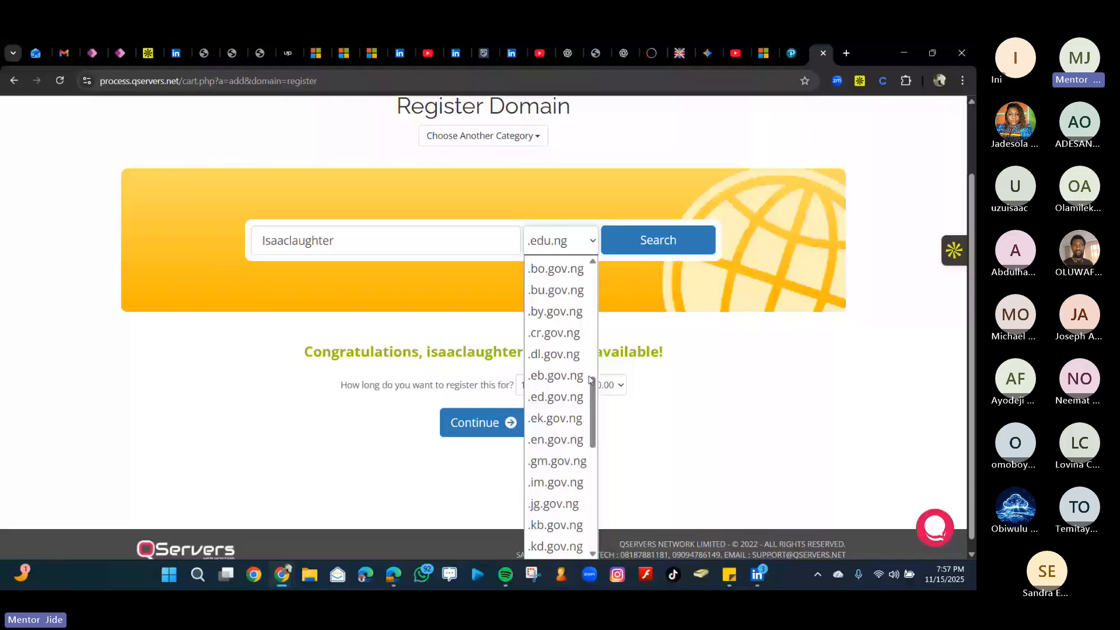
pyautogui.scroll(-6, 589, 380)
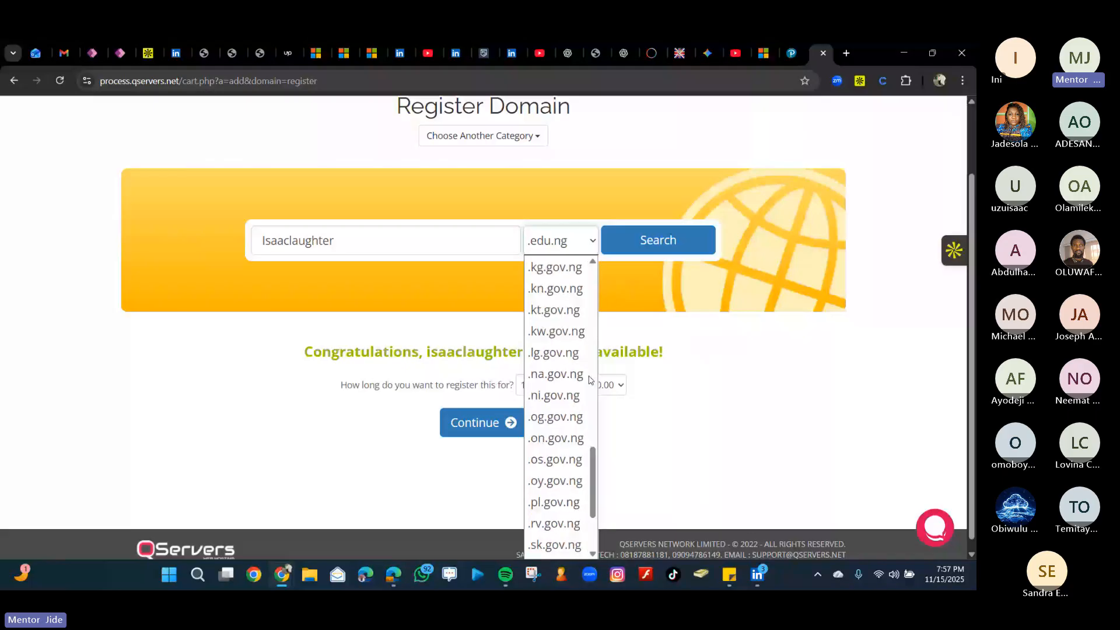
pyautogui.scroll(-1, 589, 380)
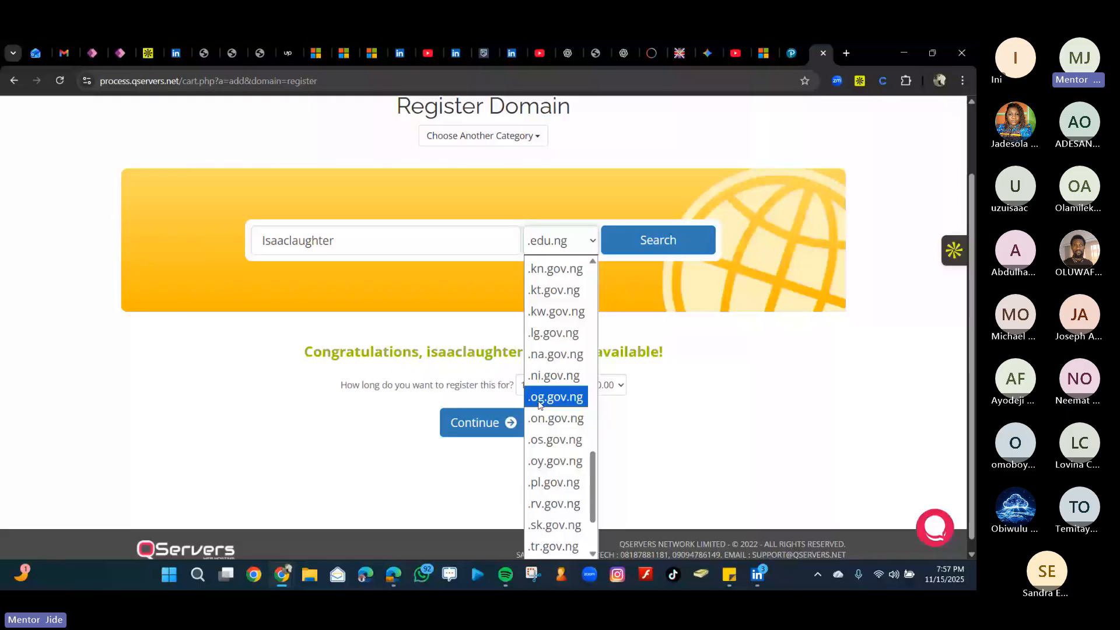
pyautogui.scroll(-1, 548, 495)
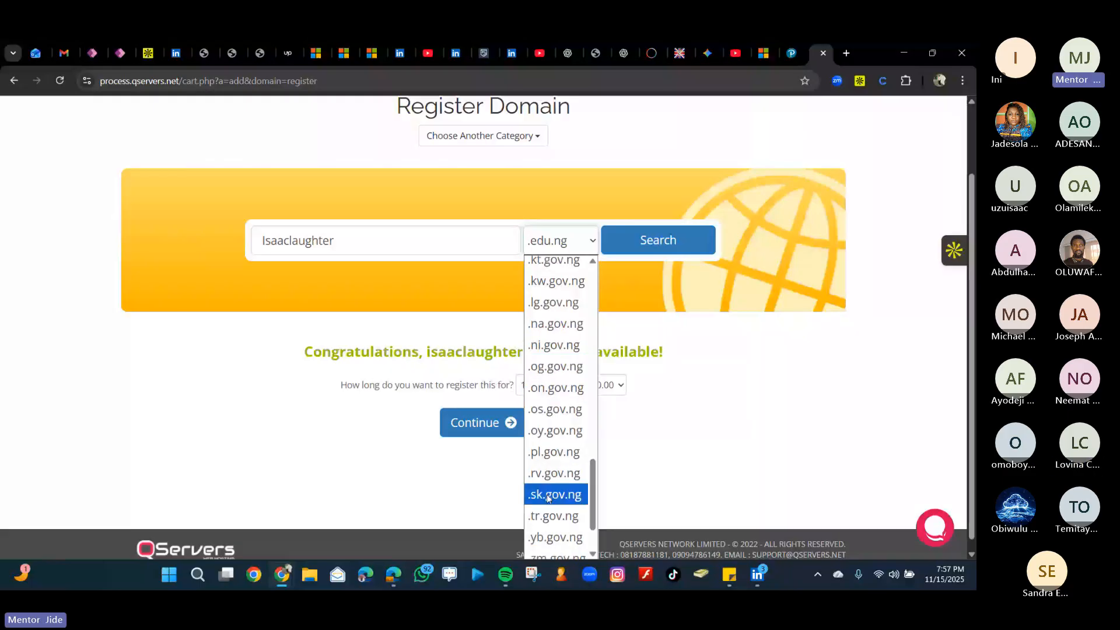
pyautogui.scroll(-2, 555, 525)
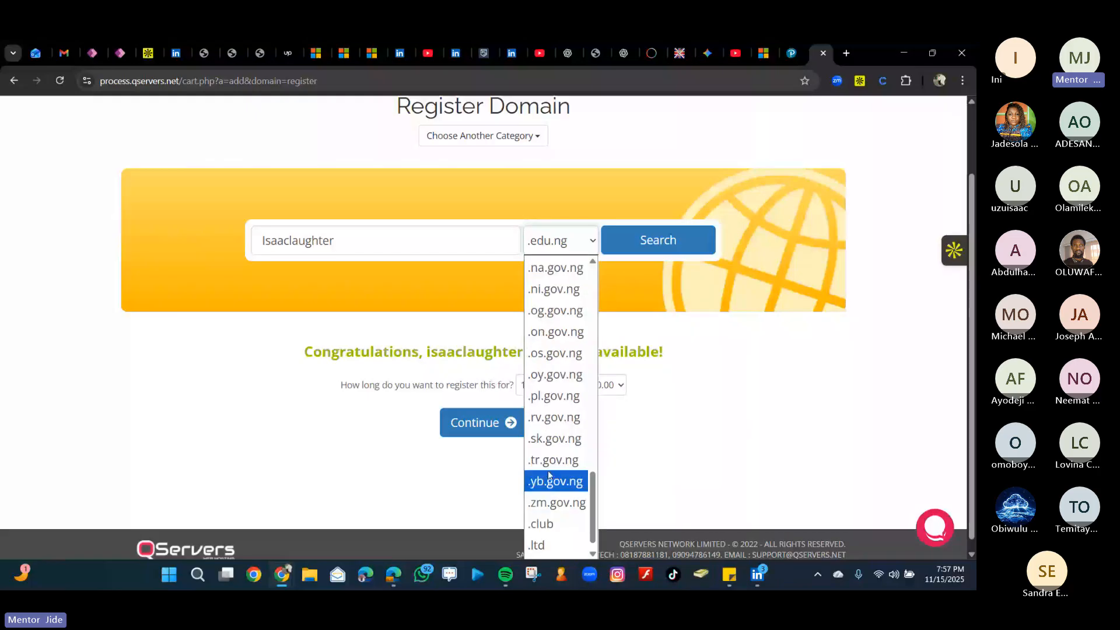
pyautogui.click(553, 503)
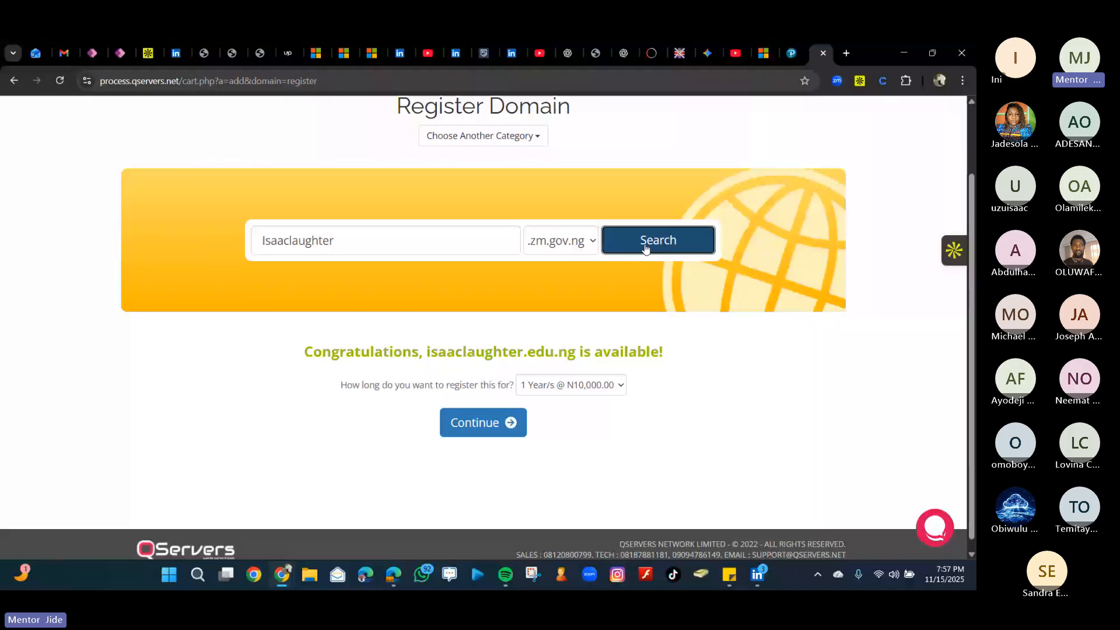
# Search the name under .ltd and then .blog, which shows available at N61,200.00 for 1 year
pyautogui.click(586, 244)
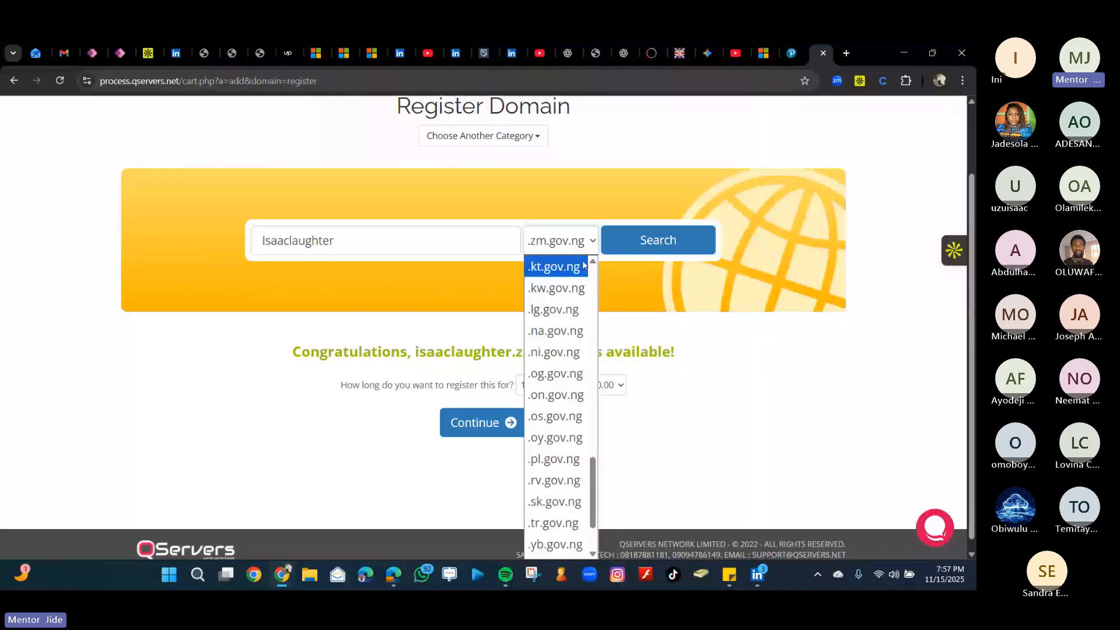
pyautogui.scroll(-2, 569, 325)
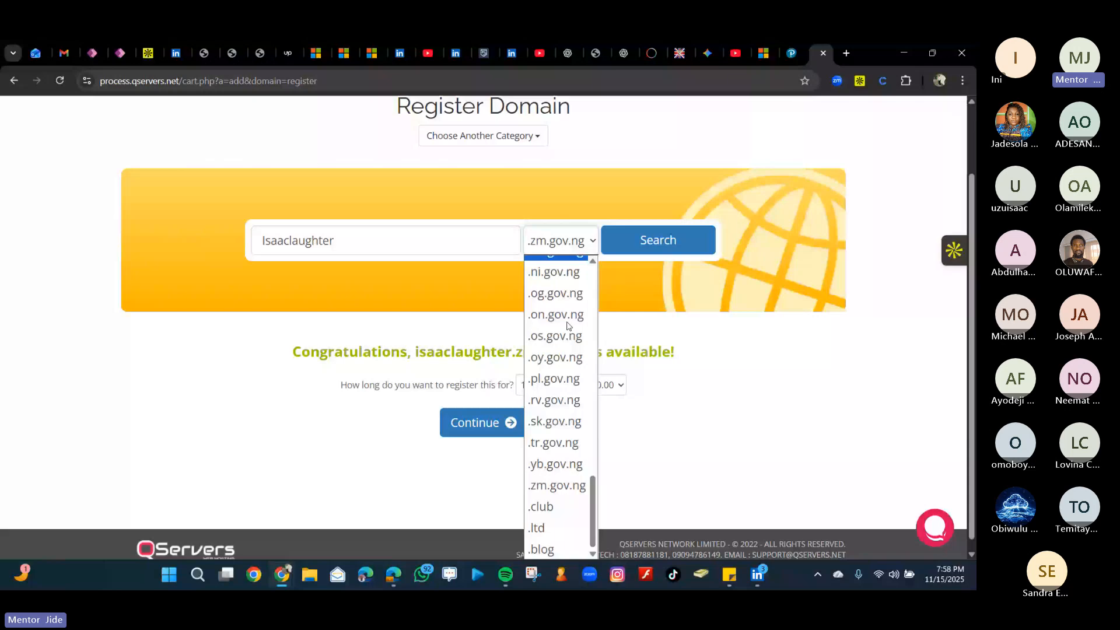
pyautogui.click(570, 529)
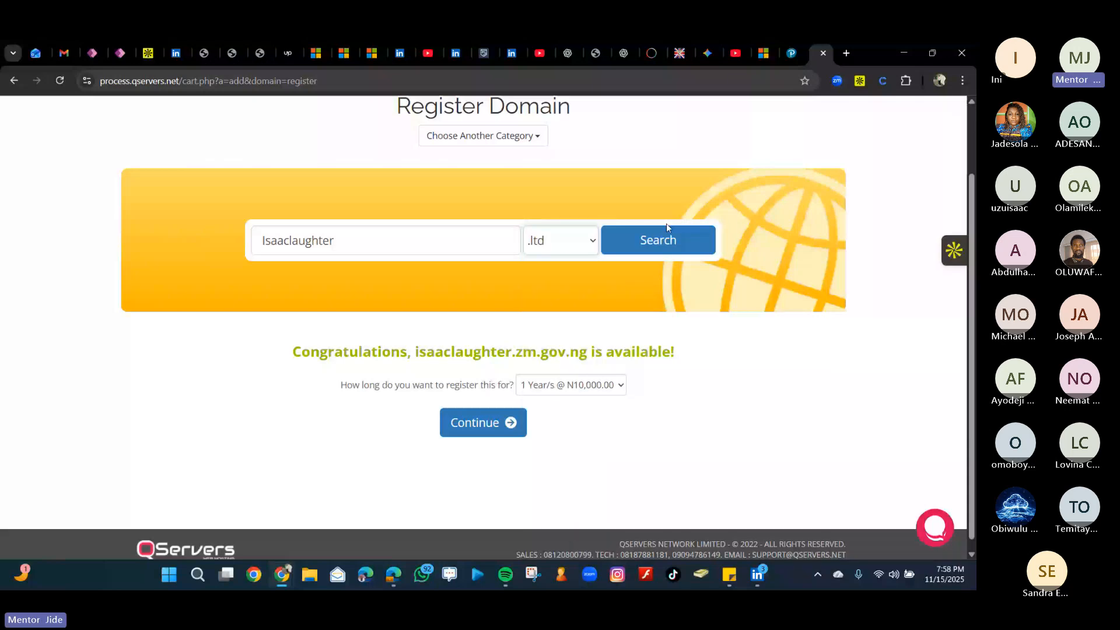
pyautogui.click(662, 244)
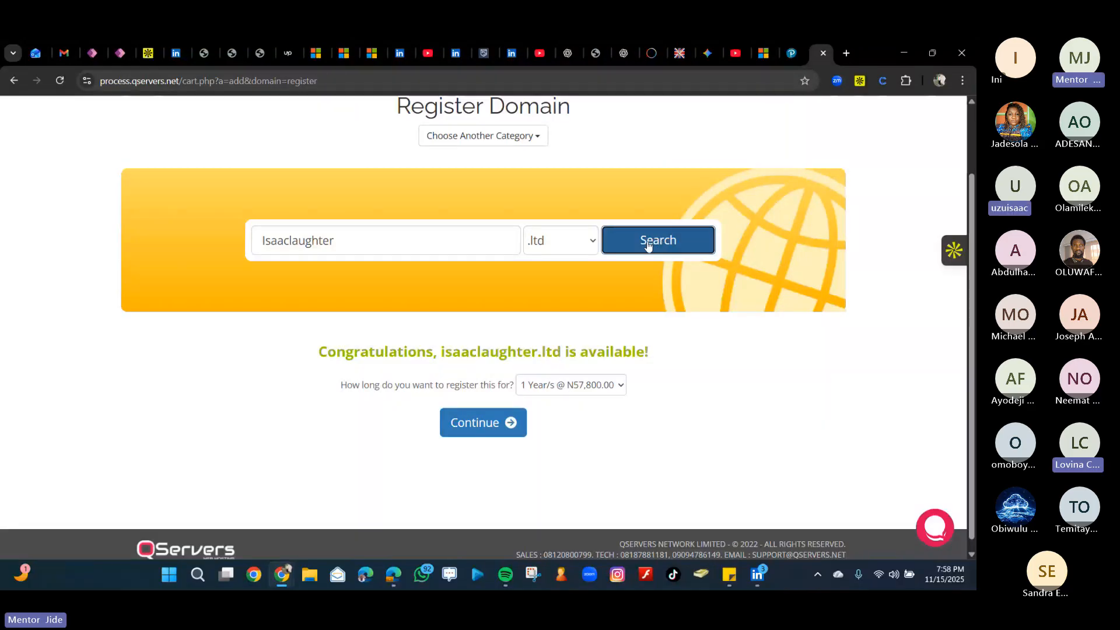
pyautogui.click(588, 243)
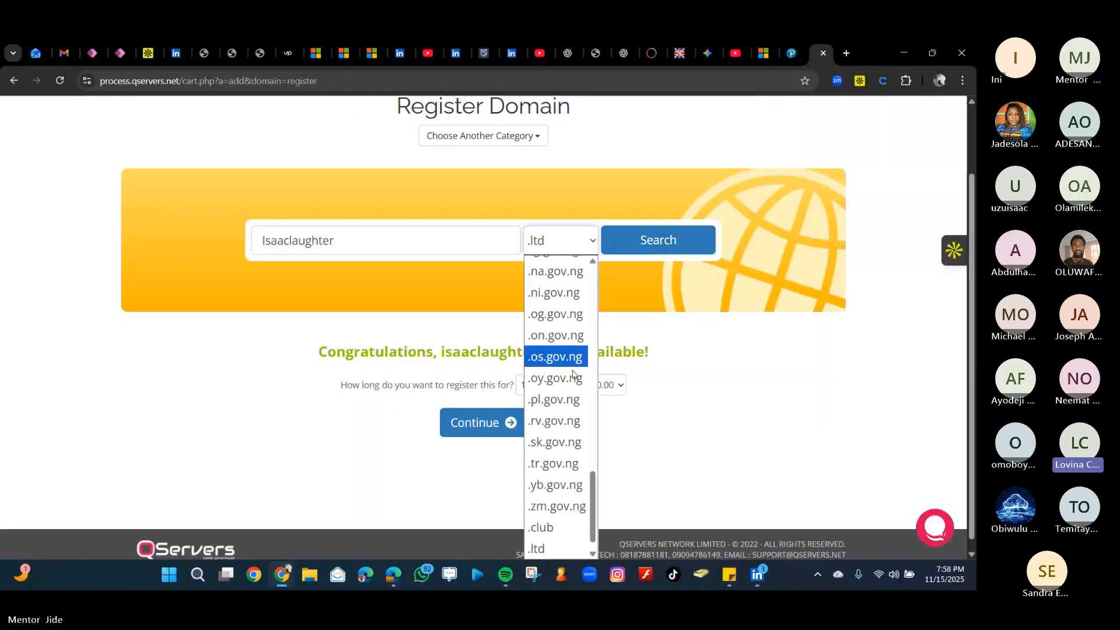
pyautogui.scroll(-2, 575, 375)
pyautogui.click(555, 547)
pyautogui.click(641, 251)
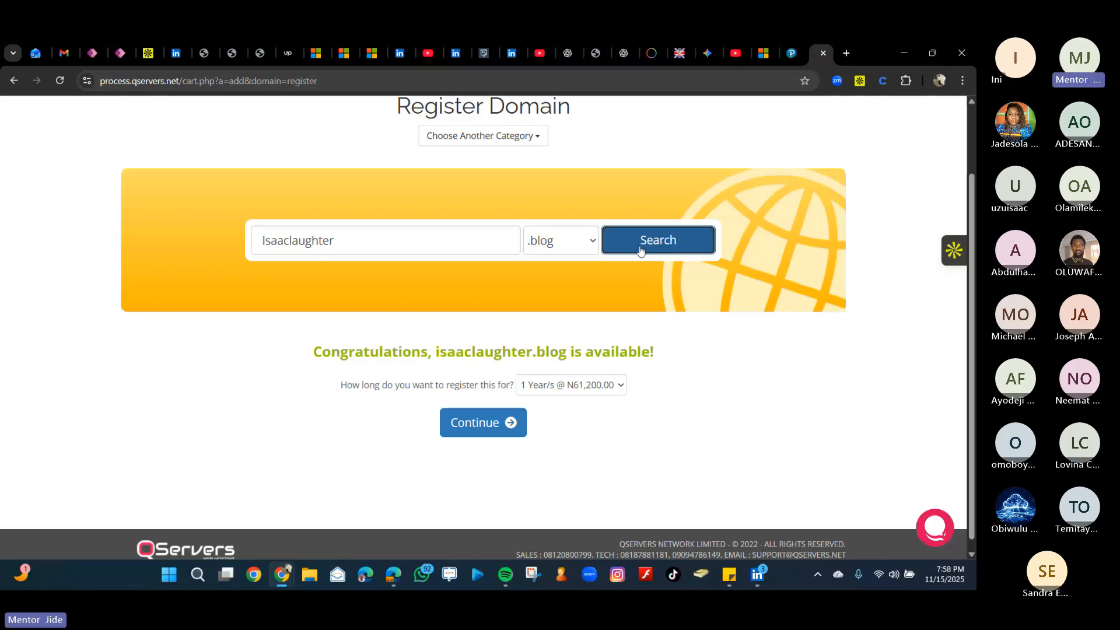
# Rerun the availability search with the .club extension
pyautogui.click(591, 249)
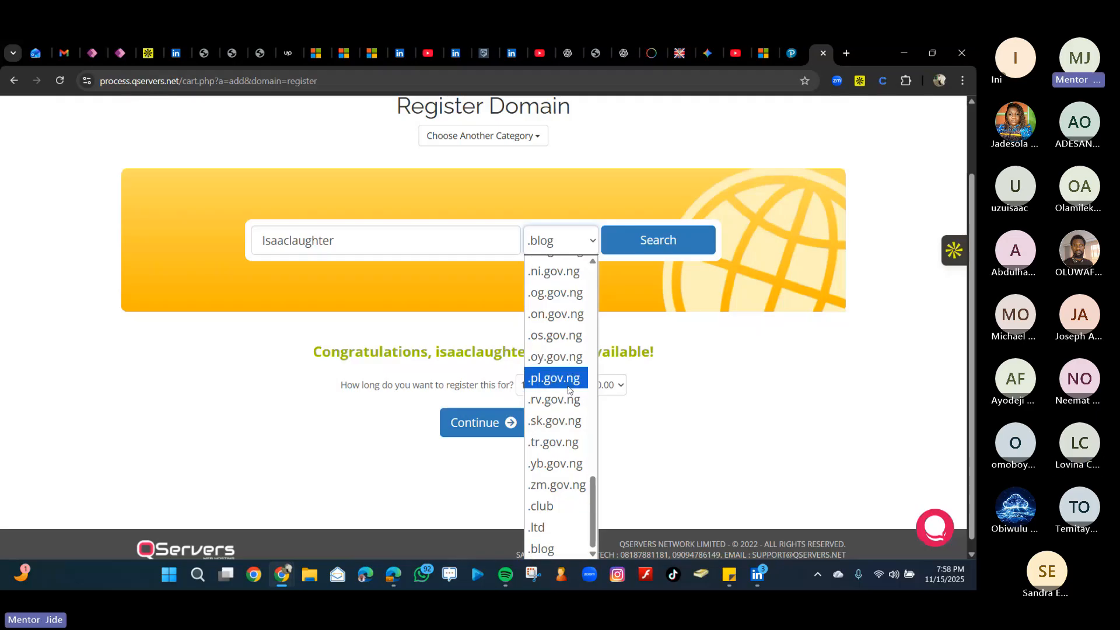
pyautogui.click(561, 504)
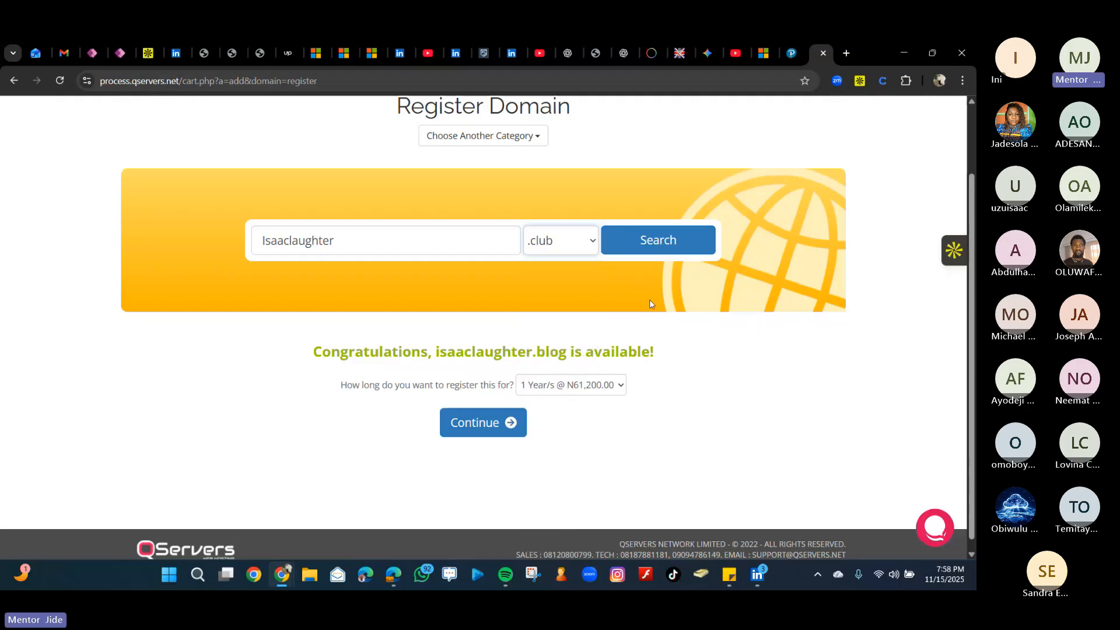
pyautogui.click(649, 244)
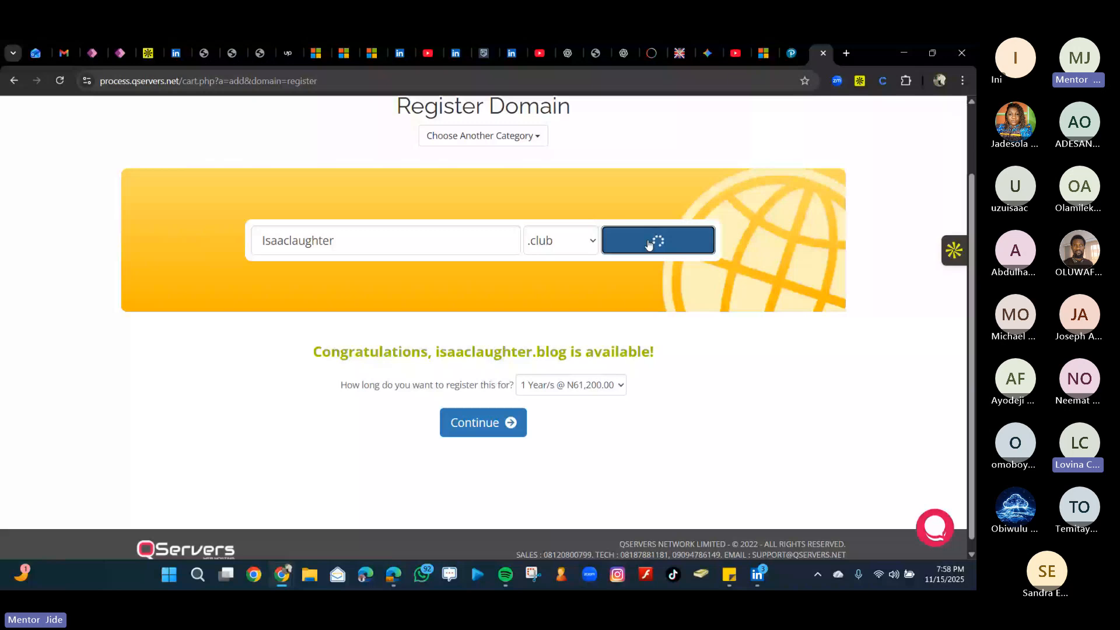
pyautogui.click(589, 240)
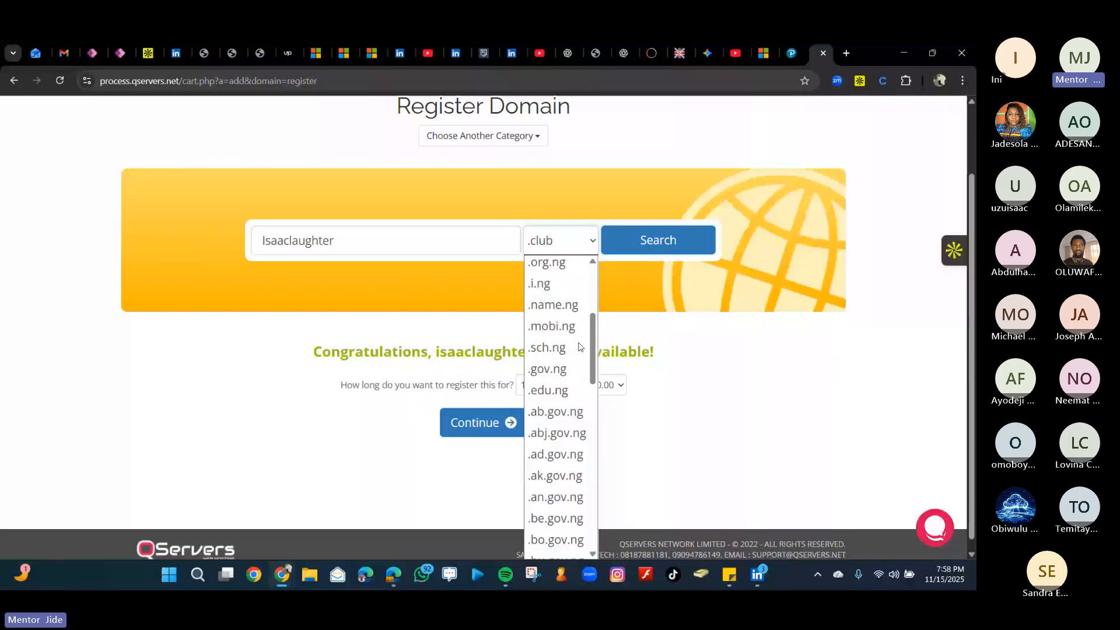
pyautogui.scroll(3, 579, 347)
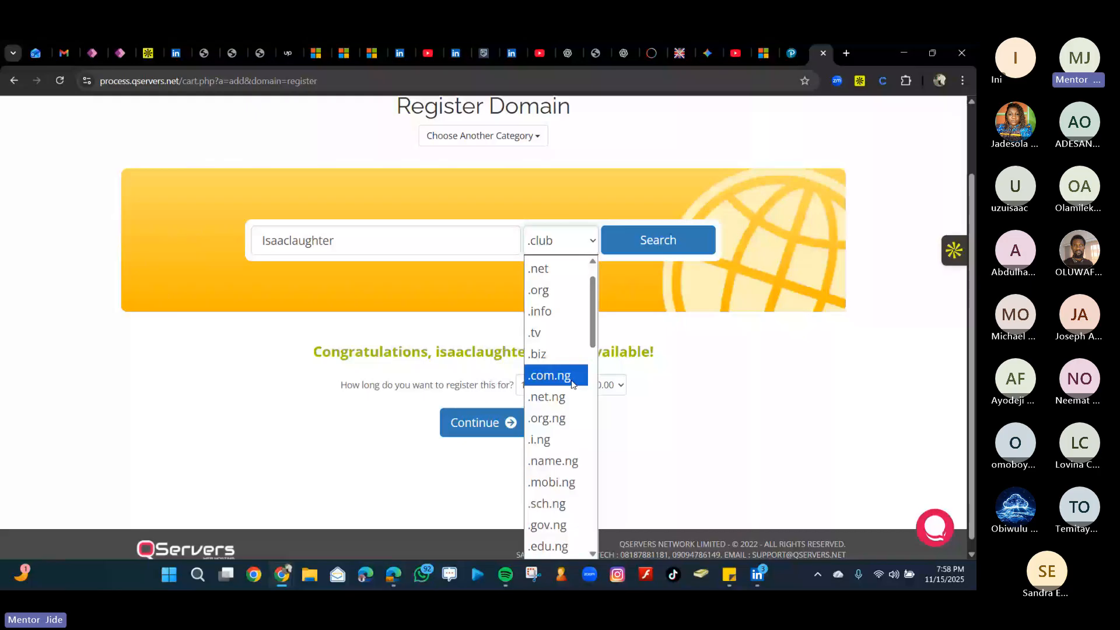
# Check the name's availability under .com.ng and .net.ng, viewing the registration period and price options
pyautogui.click(571, 379)
pyautogui.click(665, 243)
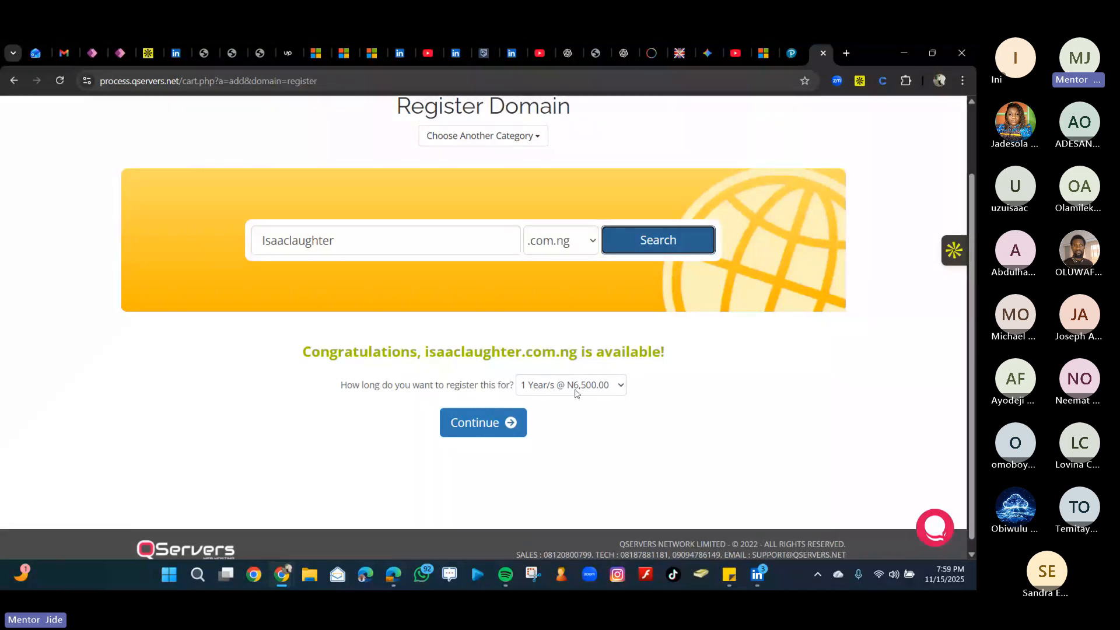
pyautogui.scroll(-1, 603, 247)
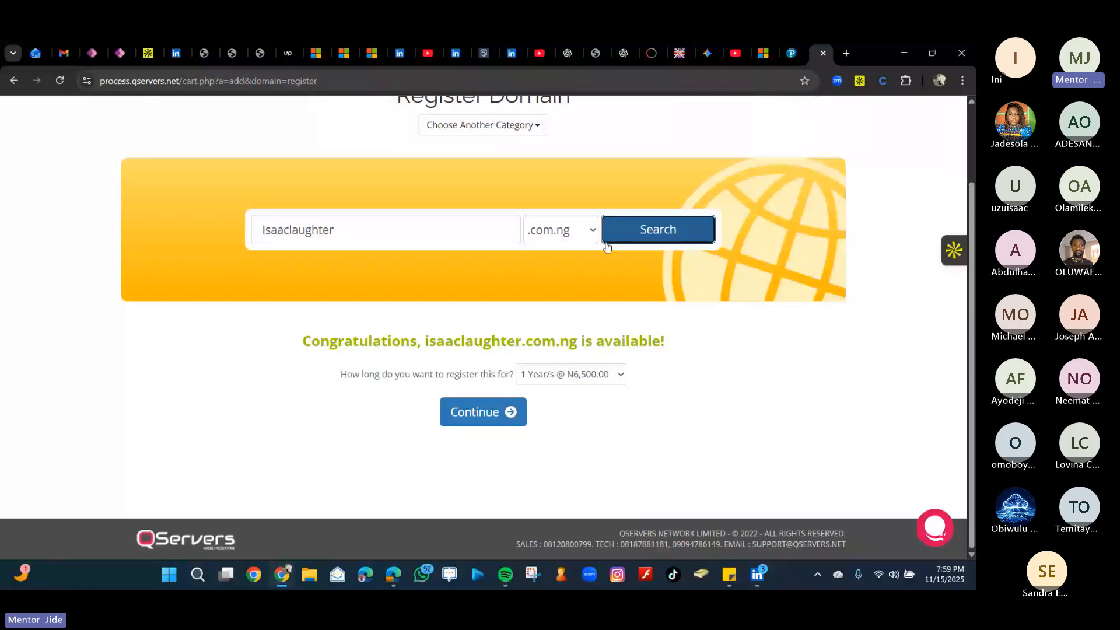
pyautogui.click(590, 231)
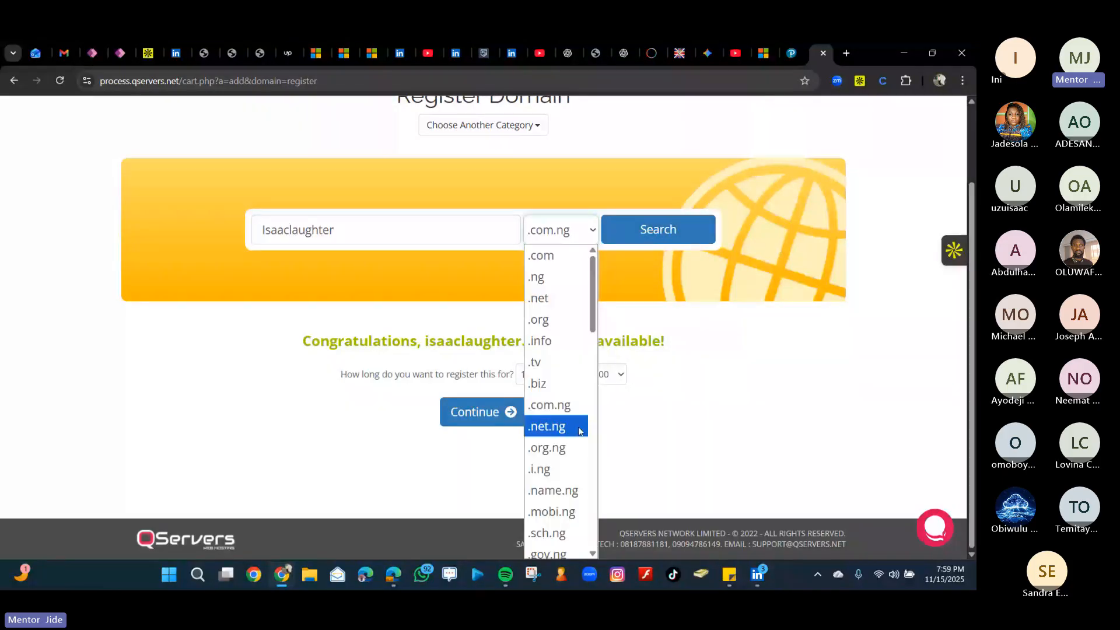
pyautogui.click(579, 431)
pyautogui.click(633, 237)
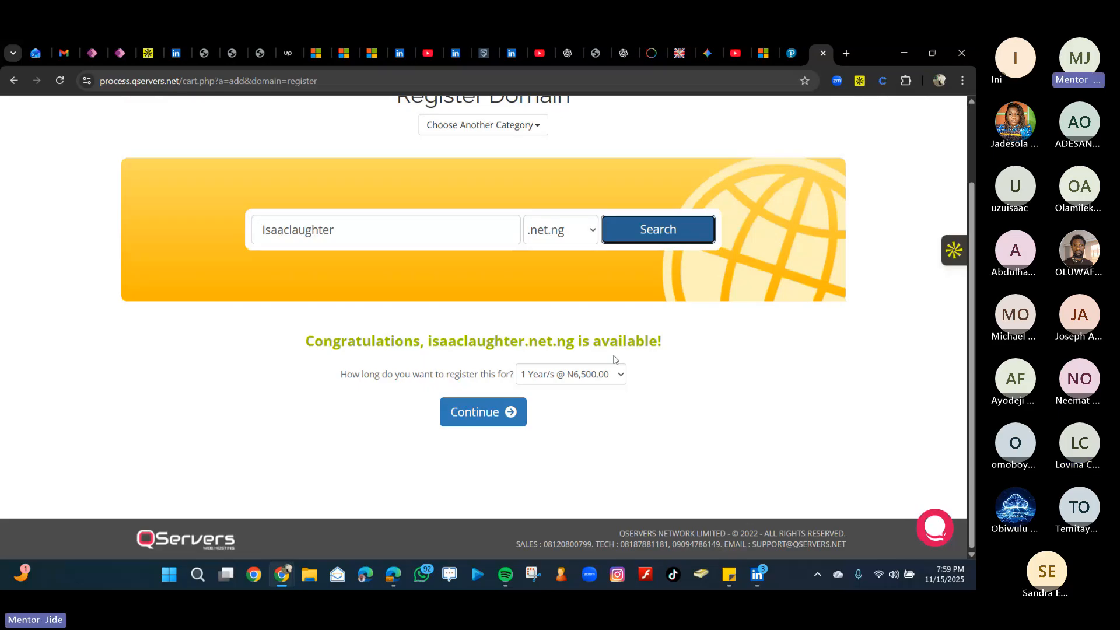
pyautogui.click(604, 378)
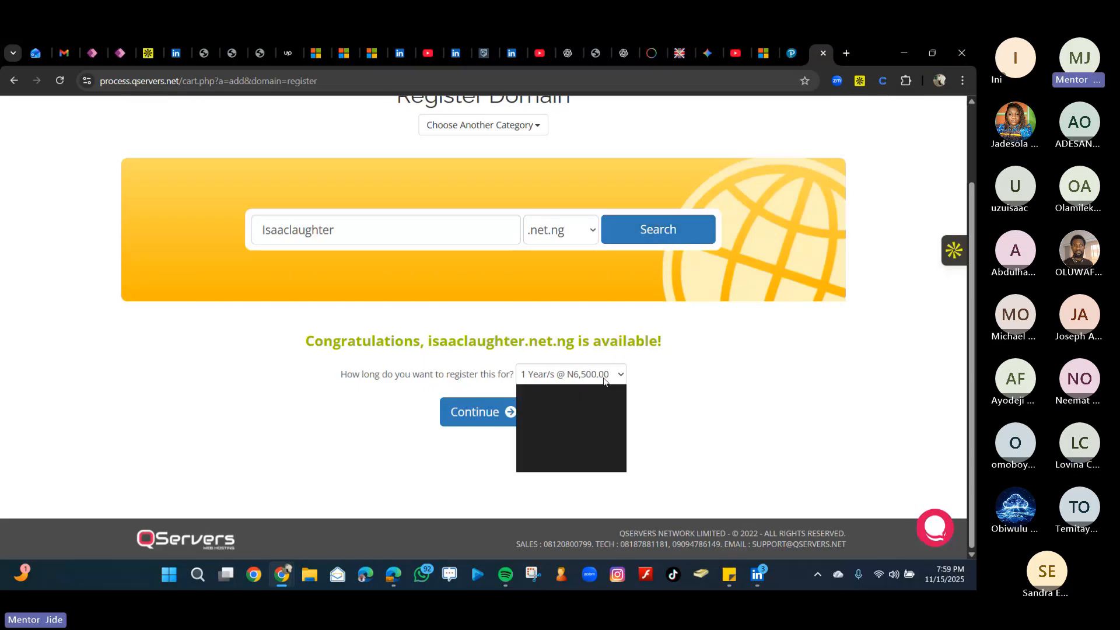
# Check the name's availability under the plain .ng and .sch.ng extensions
pyautogui.click(587, 230)
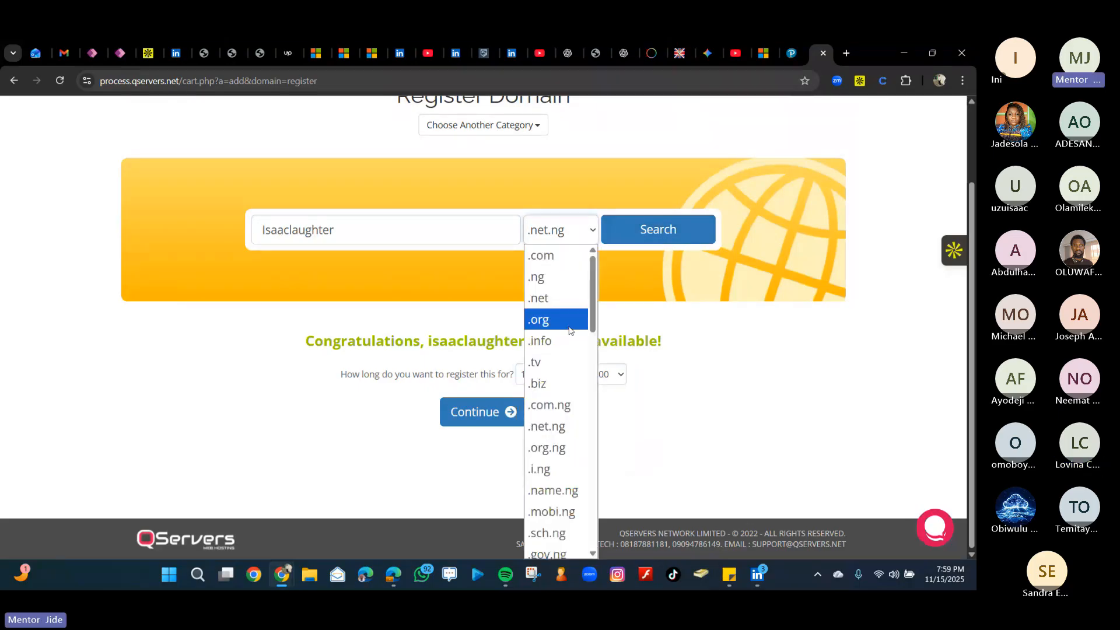
pyautogui.click(566, 279)
pyautogui.click(645, 232)
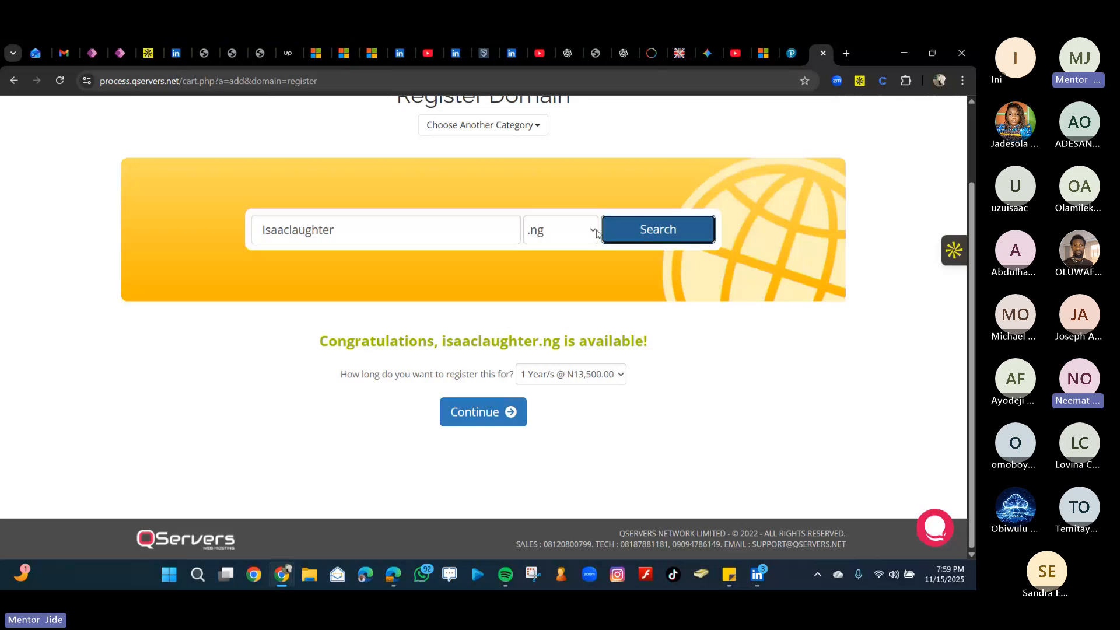
pyautogui.click(594, 232)
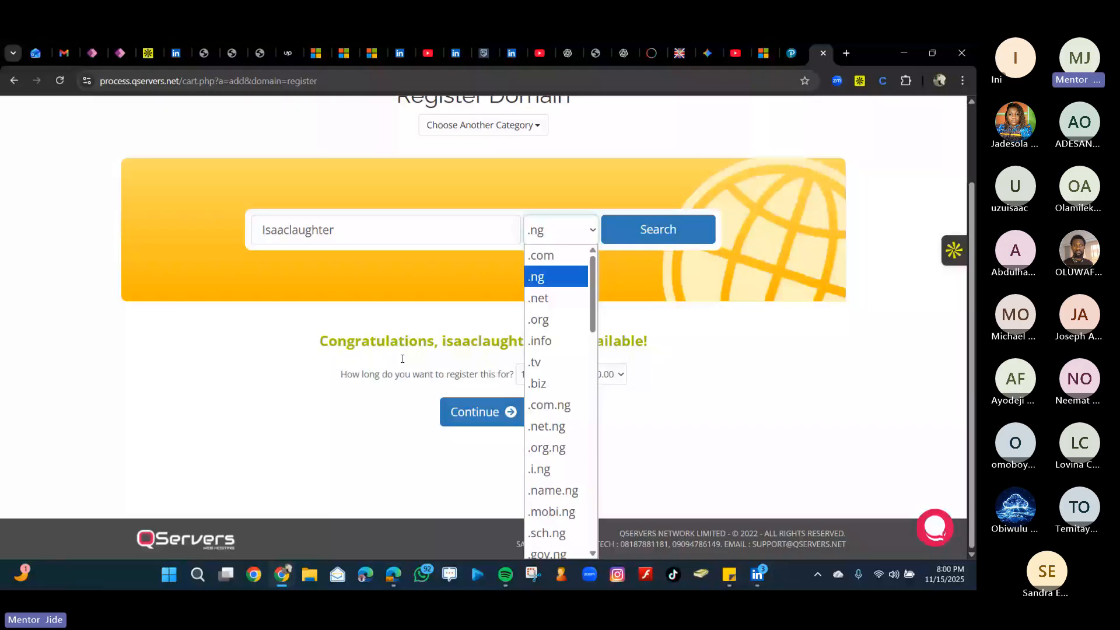
pyautogui.click(547, 532)
pyautogui.click(641, 231)
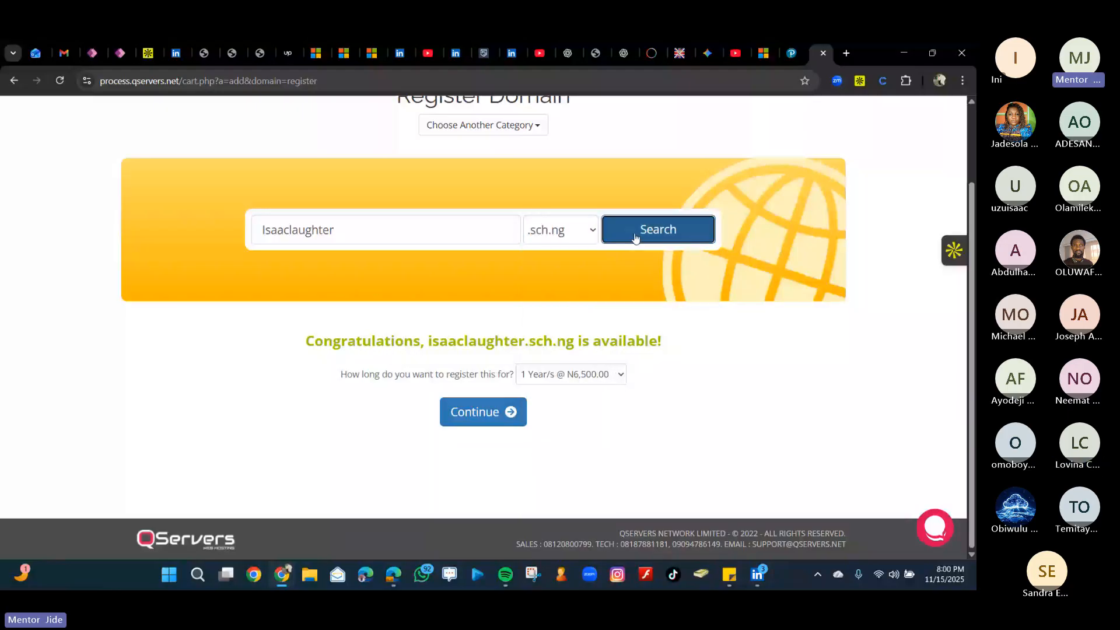
# Search again with .net.ng (available at N6,500.00 for 1 year) and clear the name box
pyautogui.click(583, 235)
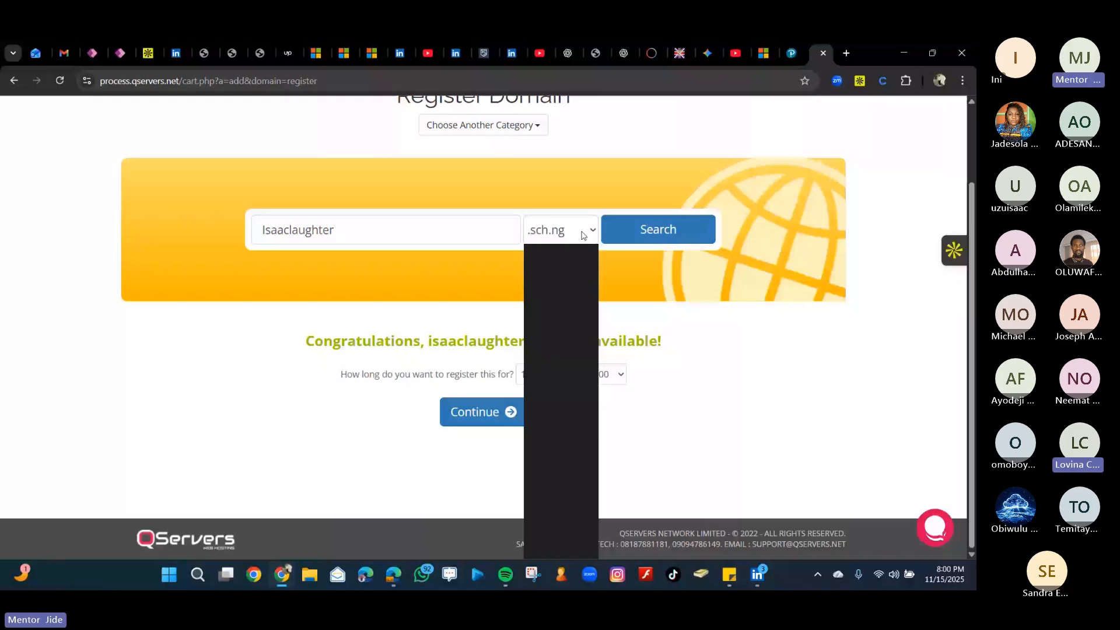
pyautogui.click(573, 406)
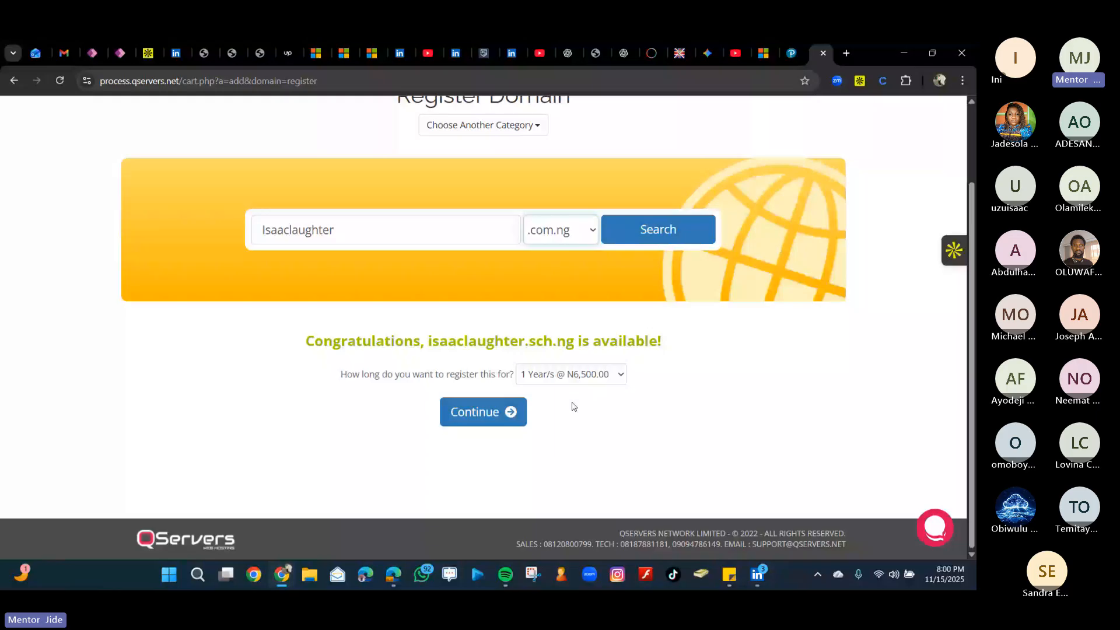
pyautogui.click(569, 231)
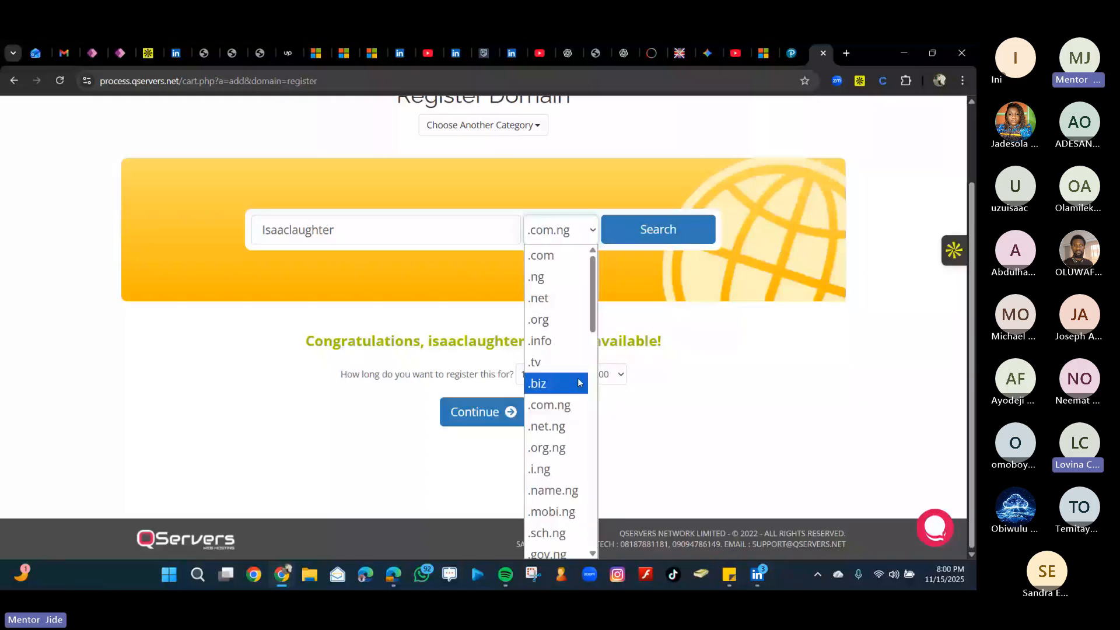
pyautogui.click(547, 427)
pyautogui.click(625, 238)
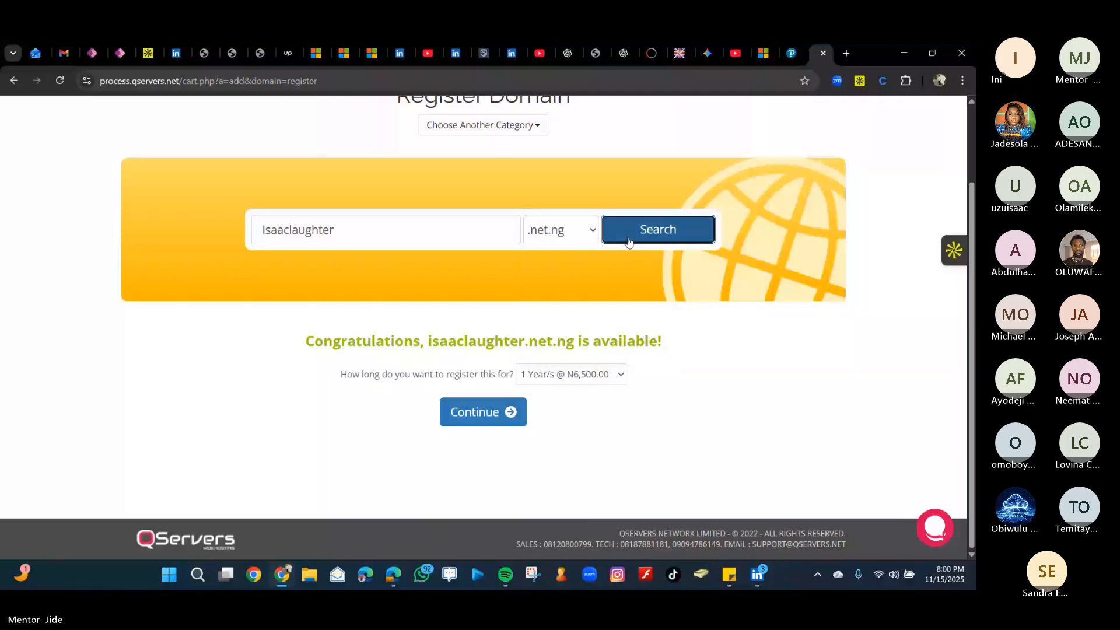
pyautogui.click(460, 227)
pyautogui.press('BackSpace')
pyautogui.press('BackSpace')
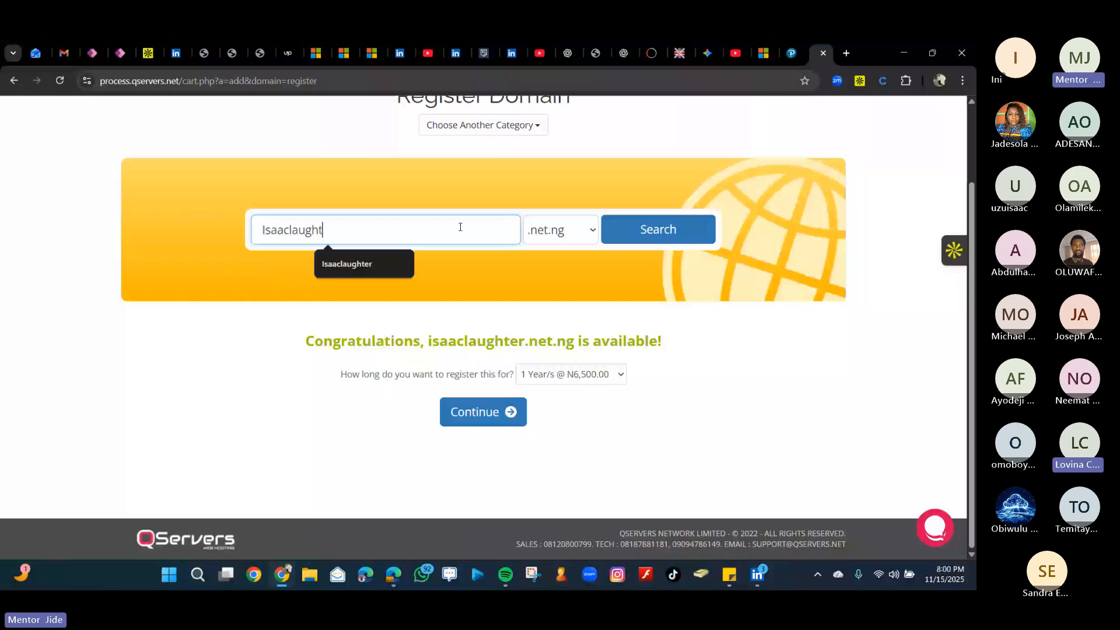
pyautogui.press('BackSpace')
pyautogui.press('BackSpace')
pyautogui.press('BackSpace')
pyautogui.press('BackSpace')
pyautogui.press('BackSpace')
pyautogui.press('BackSpace')
pyautogui.press('BackSpace')
pyautogui.press('BackSpace')
pyautogui.press('BackSpace')
pyautogui.press('BackSpace')
pyautogui.press('BackSpace')
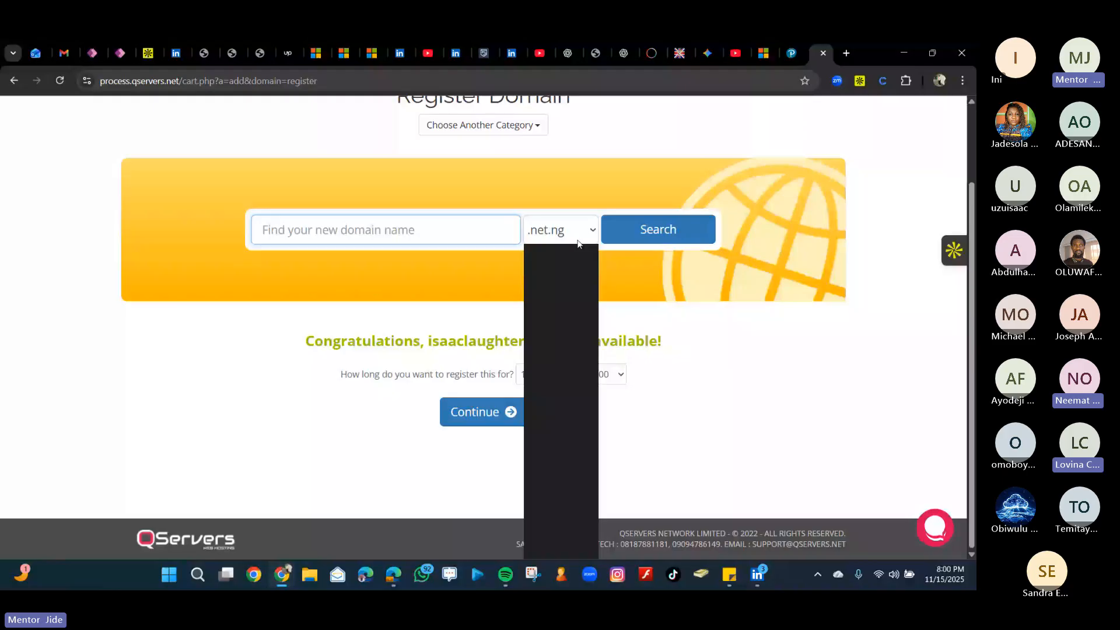
# Enter 'wisdomwaretraining' as the new domain name to search with .net.ng
pyautogui.click(398, 230)
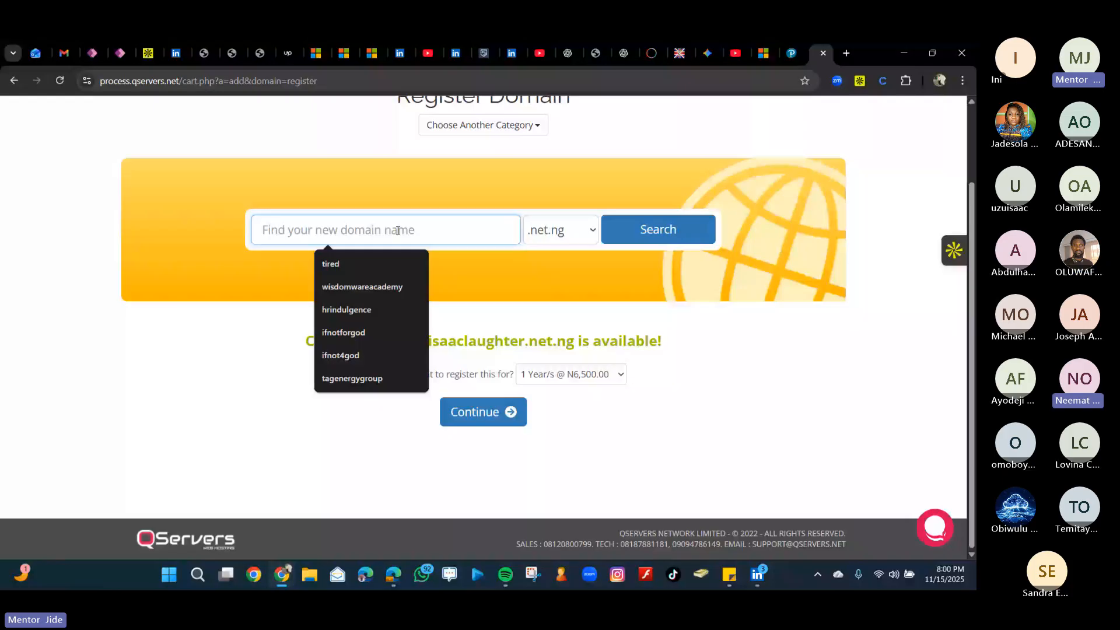
pyautogui.write('wisdomware')
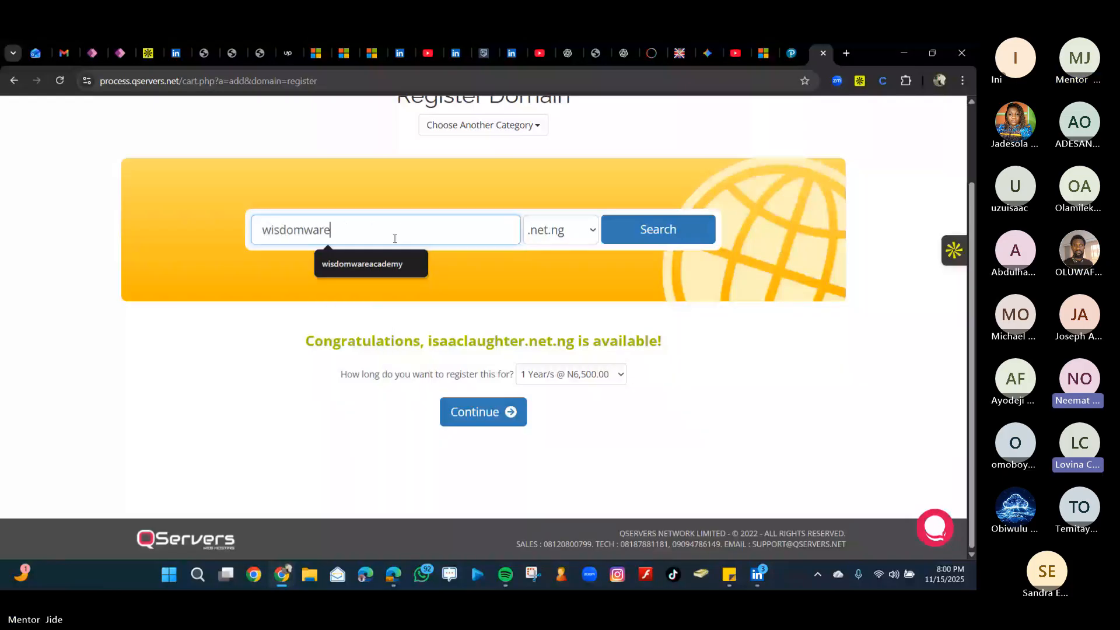
pyautogui.write('tra')
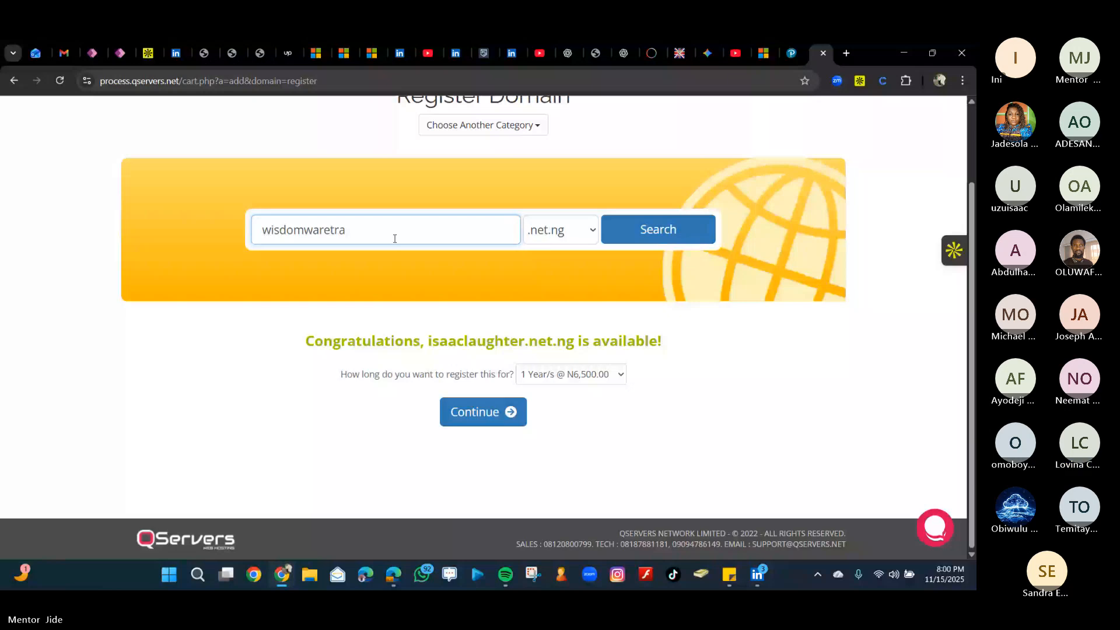
pyautogui.write('ining')
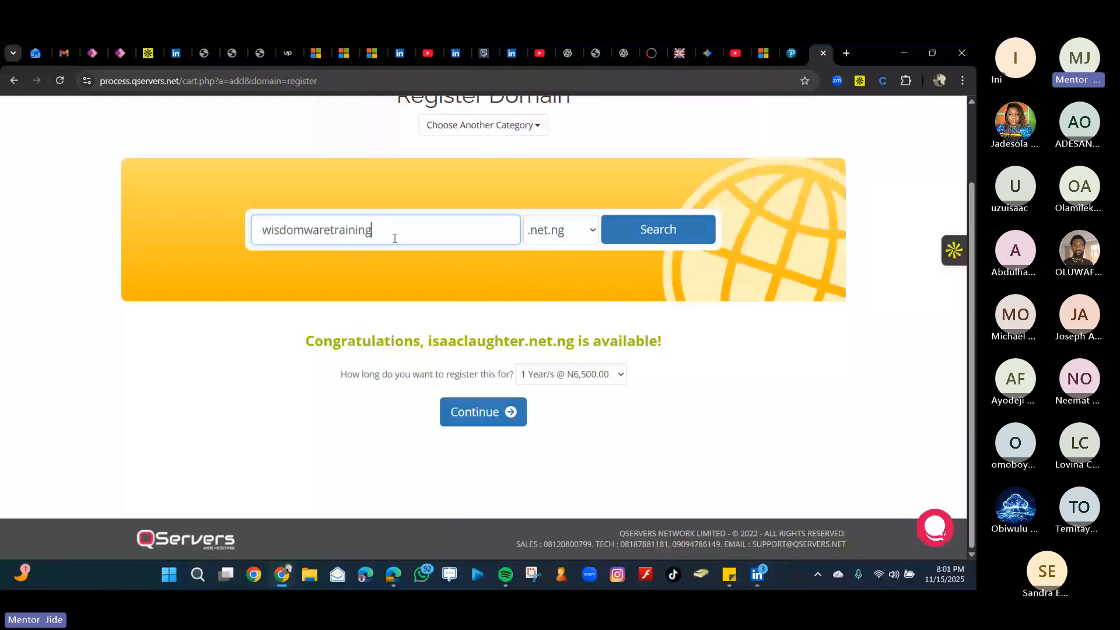
# In a new tab, search Google for 'godaddy domain' and open GoDaddy's domain registration page
pyautogui.click(846, 53)
pyautogui.write('google.com')
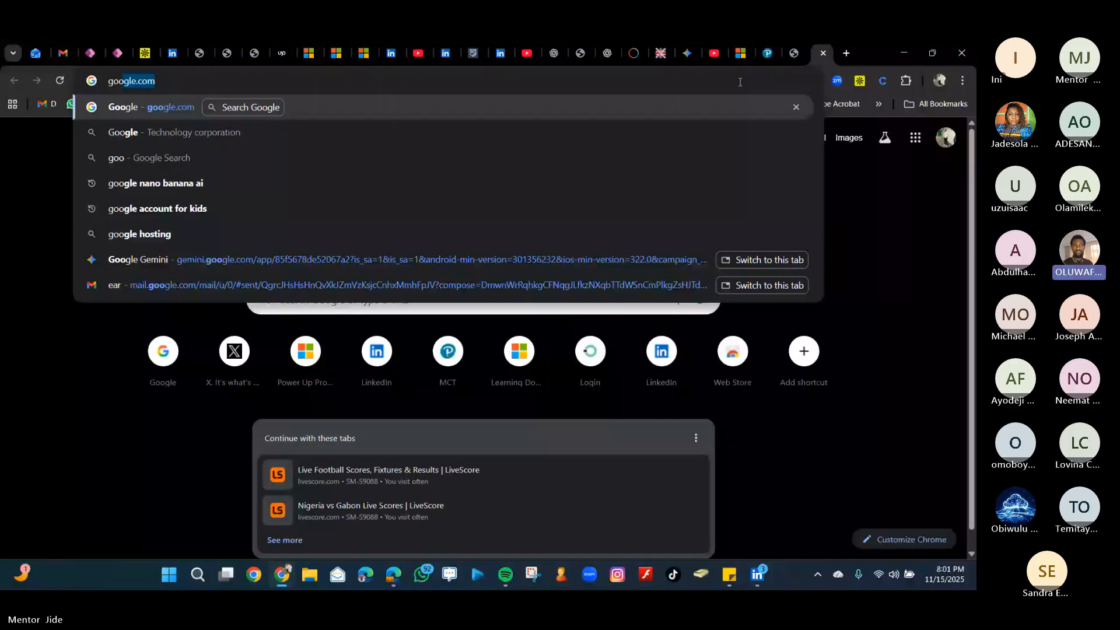
pyautogui.press('Return')
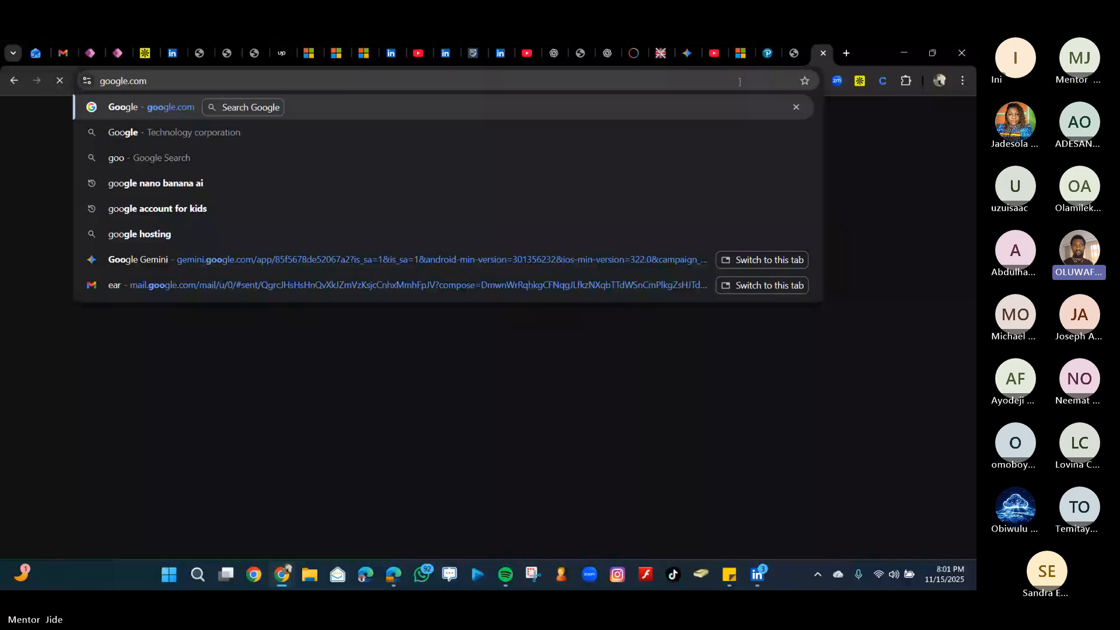
pyautogui.click(433, 267)
pyautogui.write('go')
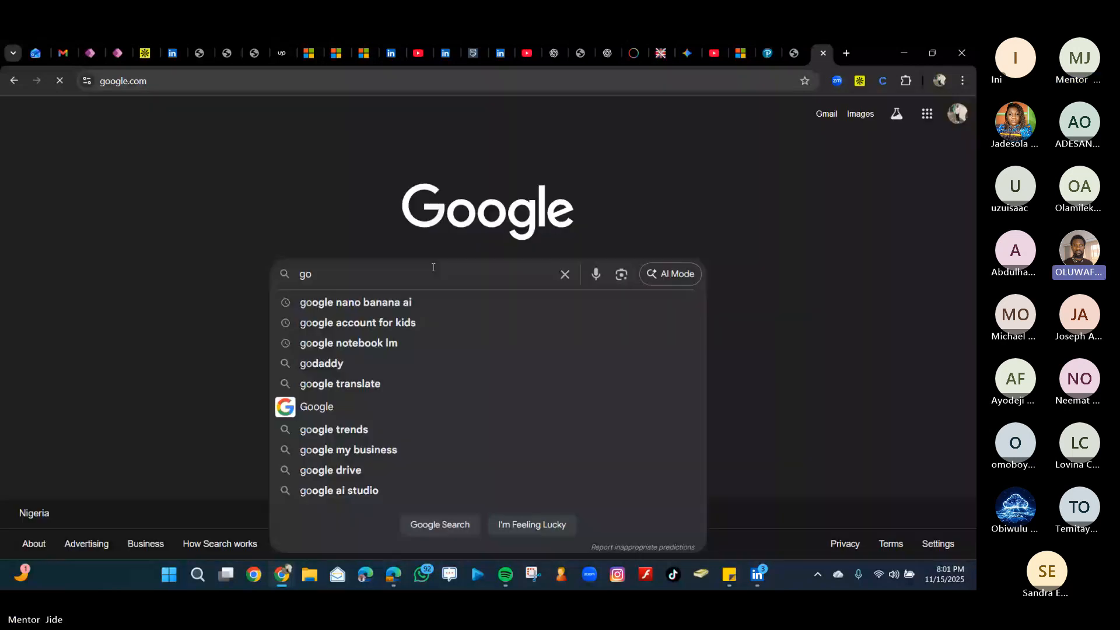
pyautogui.write('daddy')
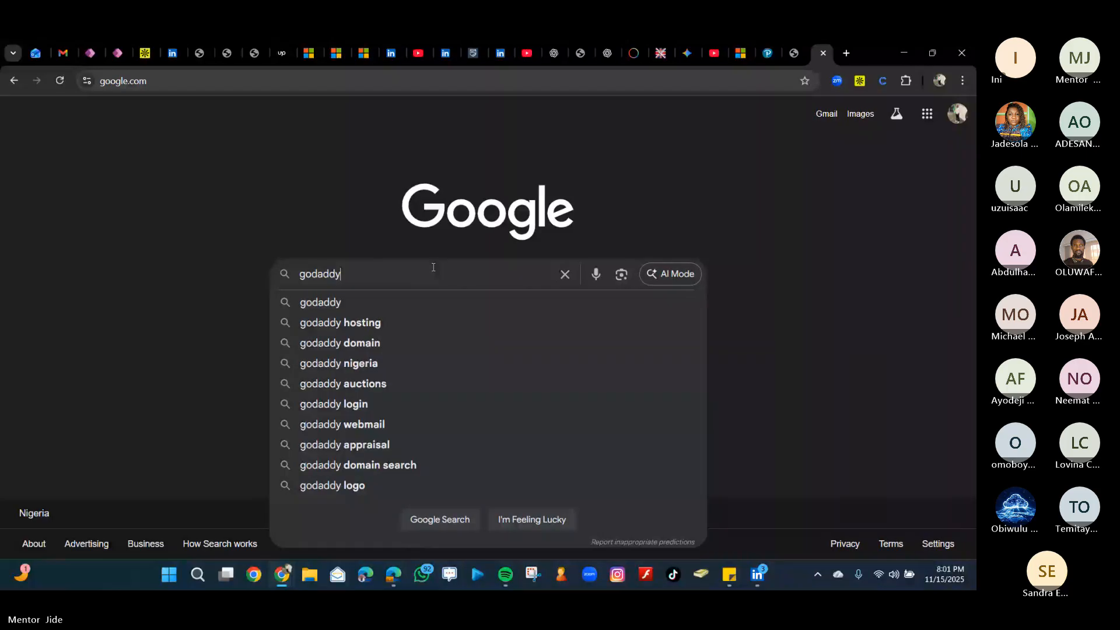
pyautogui.click(400, 345)
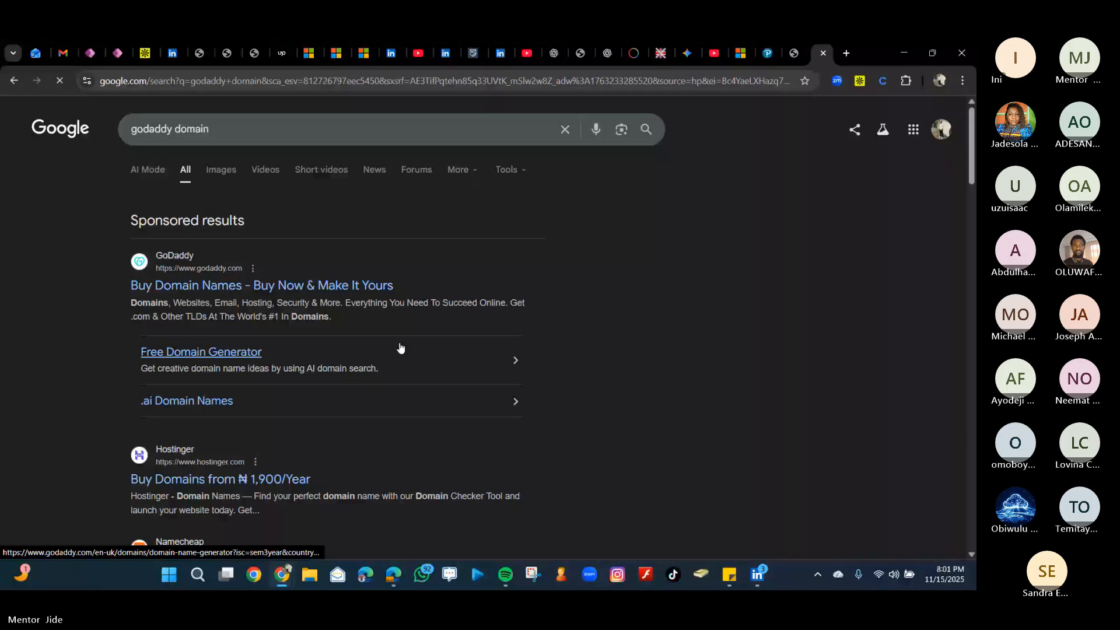
pyautogui.click(400, 348)
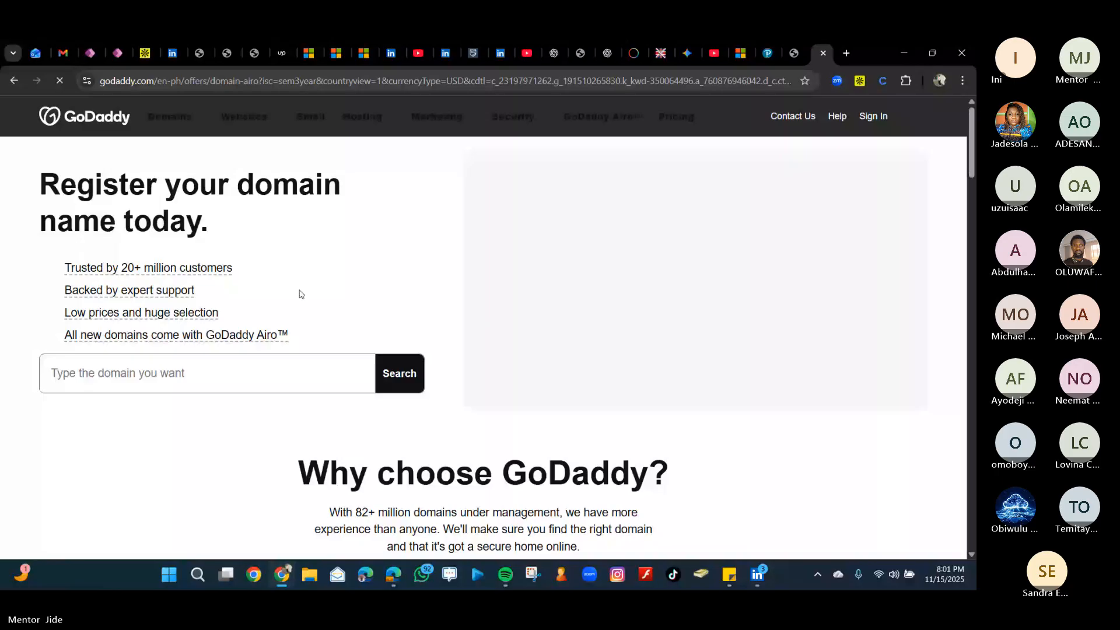
# Search GoDaddy for the .com name and highlight its $0.23 first-year price on a 3-year term
pyautogui.click(271, 375)
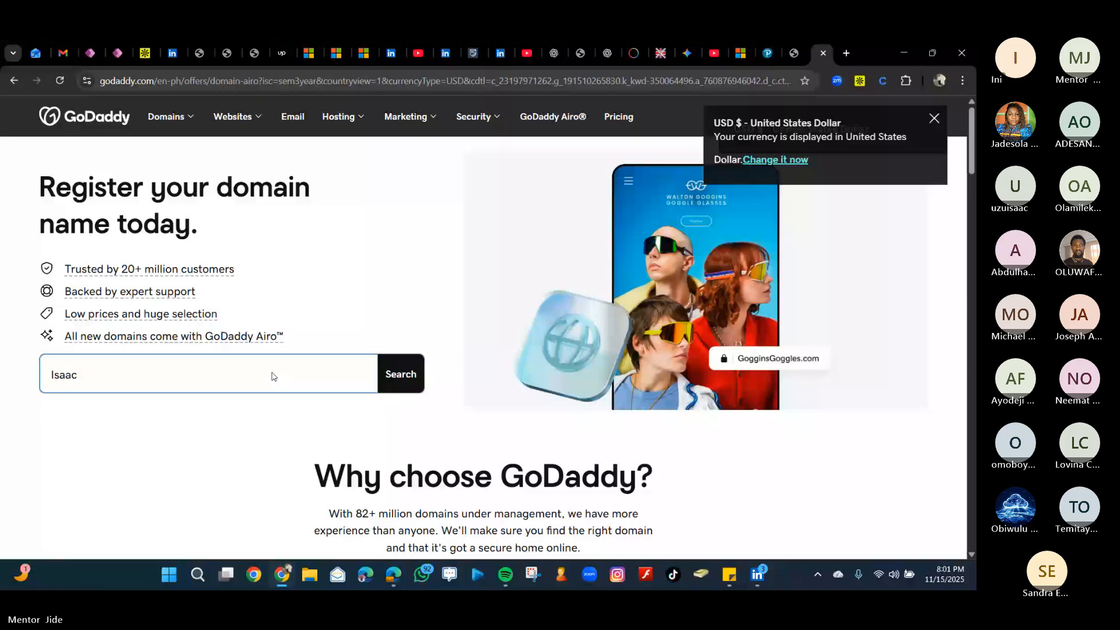
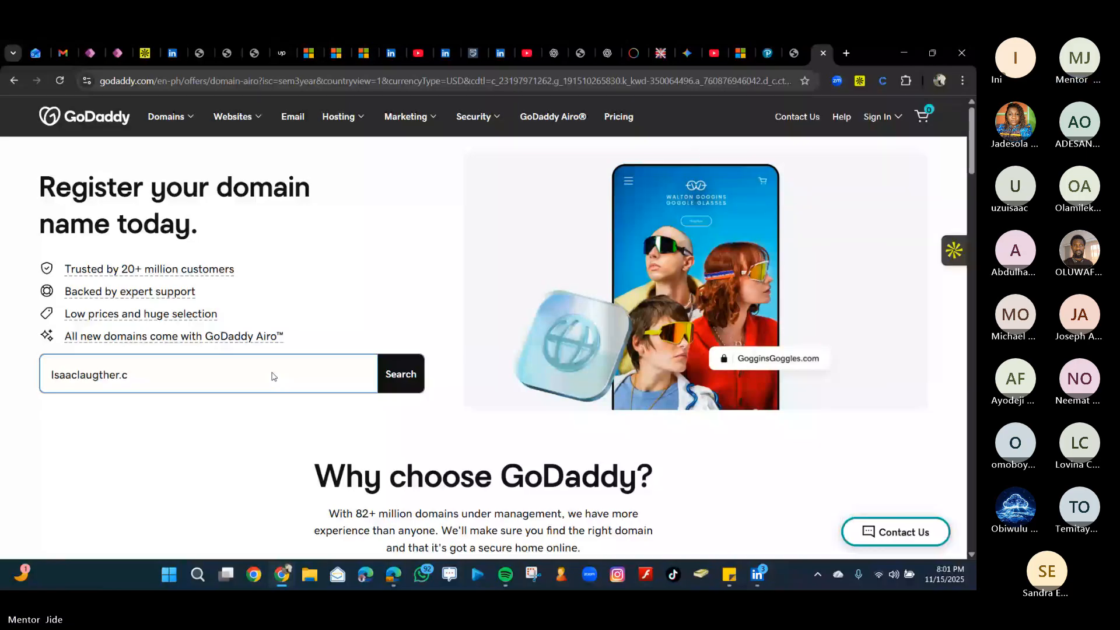
pyautogui.press('Return')
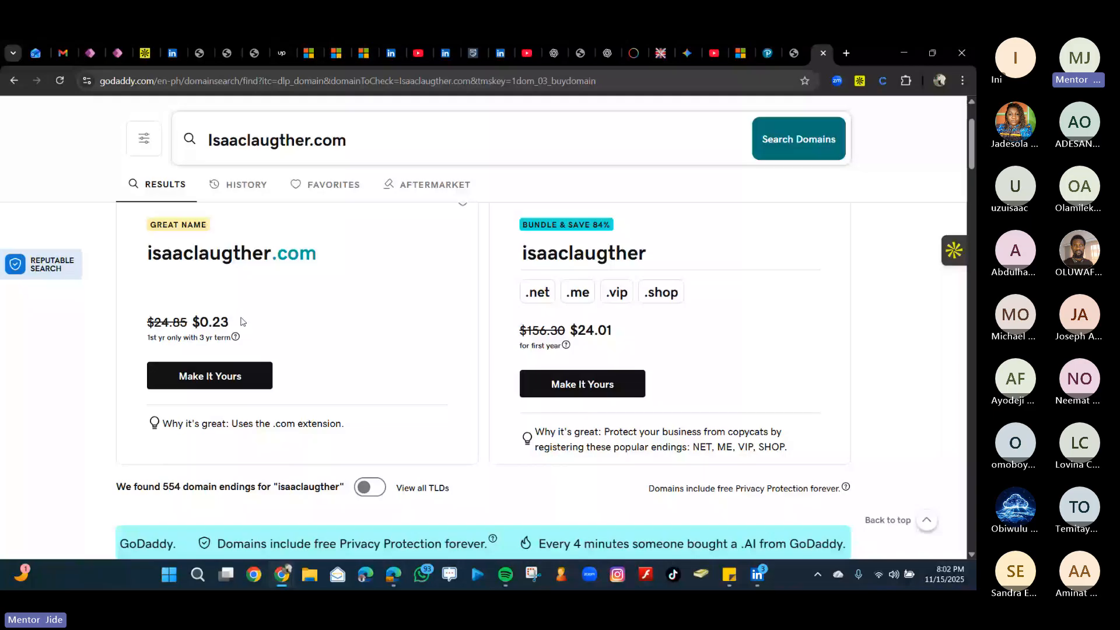
pyautogui.scroll(-1, 242, 321)
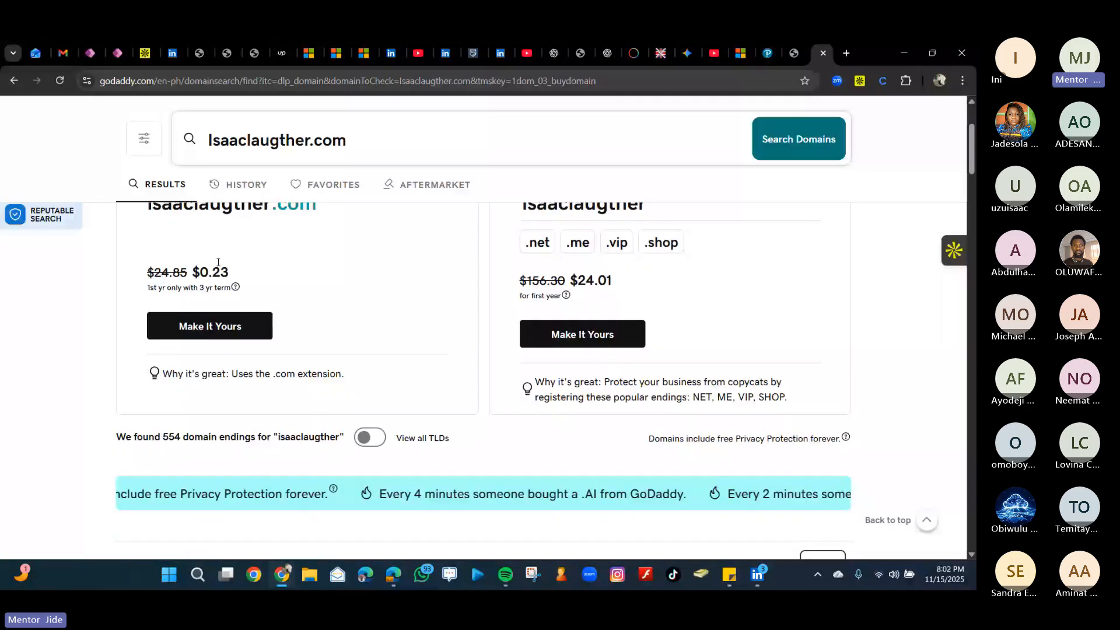
pyautogui.tripleClick(189, 274)
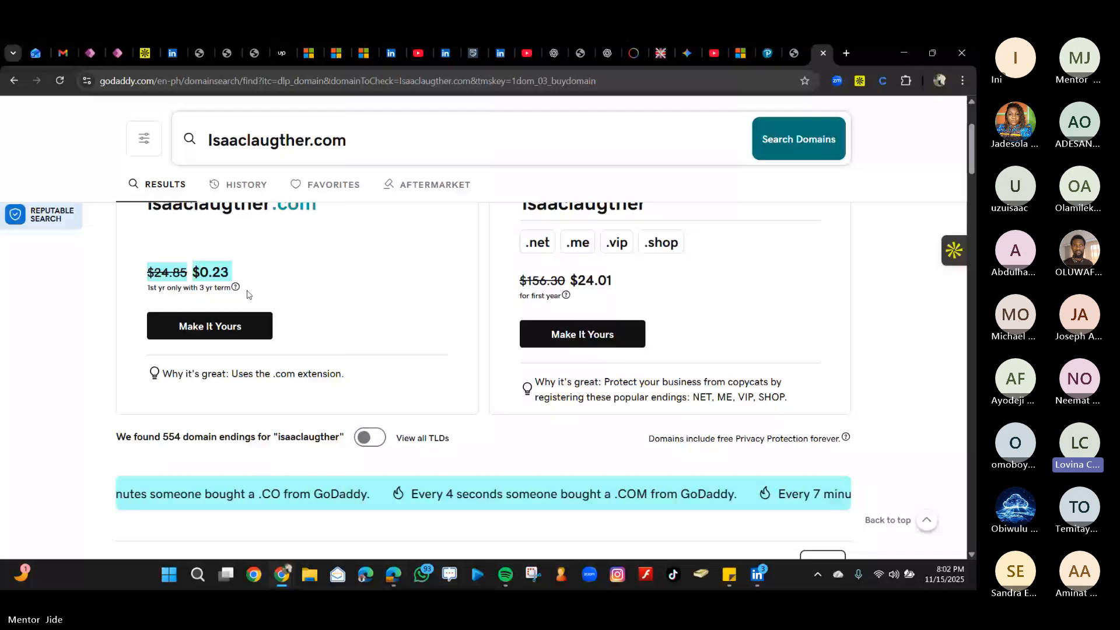
pyautogui.moveTo(247, 295); pyautogui.dragTo(146, 300)
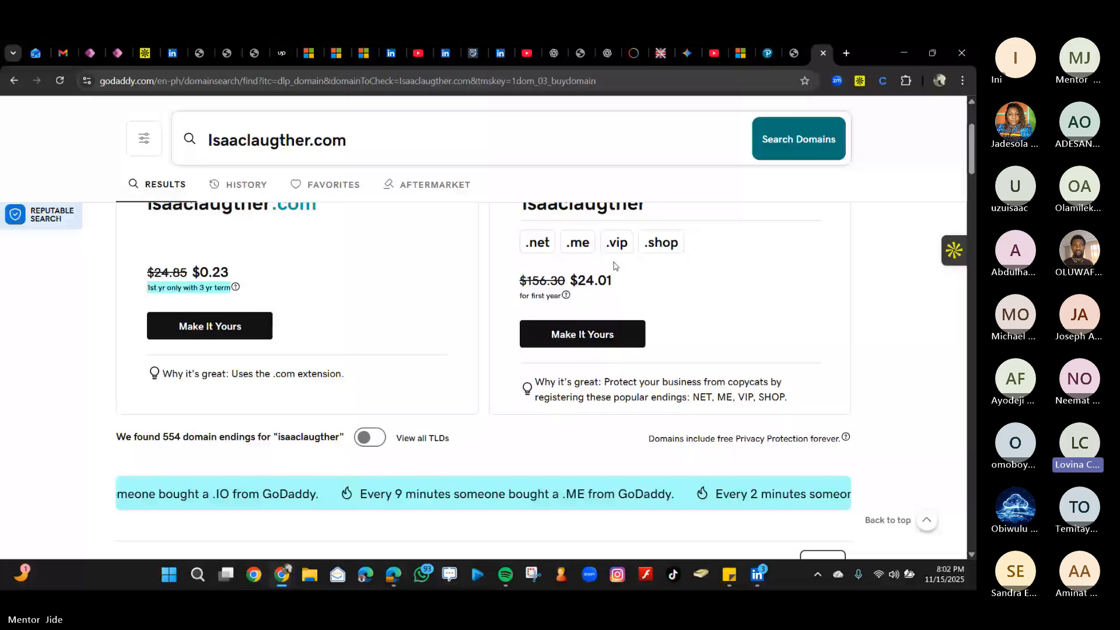
# Check wisdomwaretraining with the .info extension, found available at N53,900.00
pyautogui.click(794, 53)
pyautogui.click(576, 235)
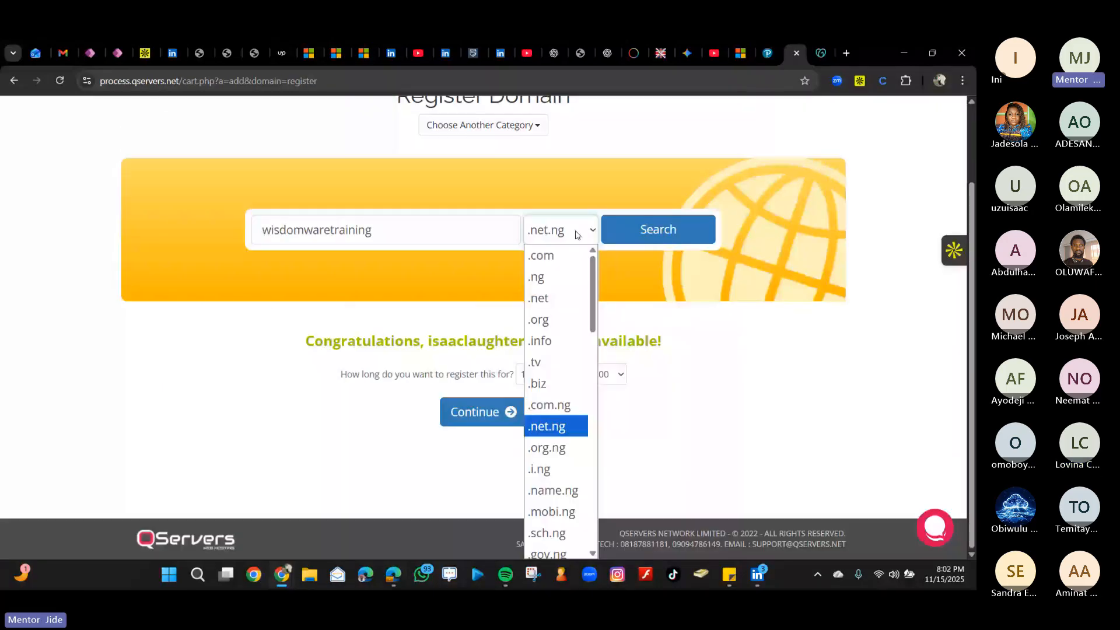
pyautogui.scroll(-2, 575, 342)
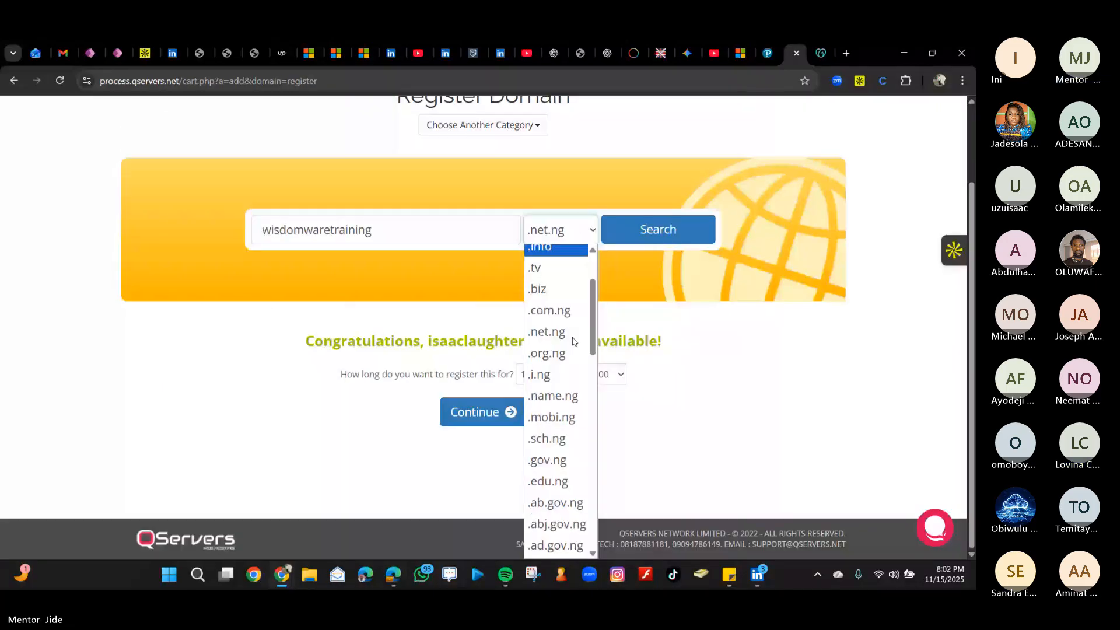
pyautogui.scroll(2, 574, 342)
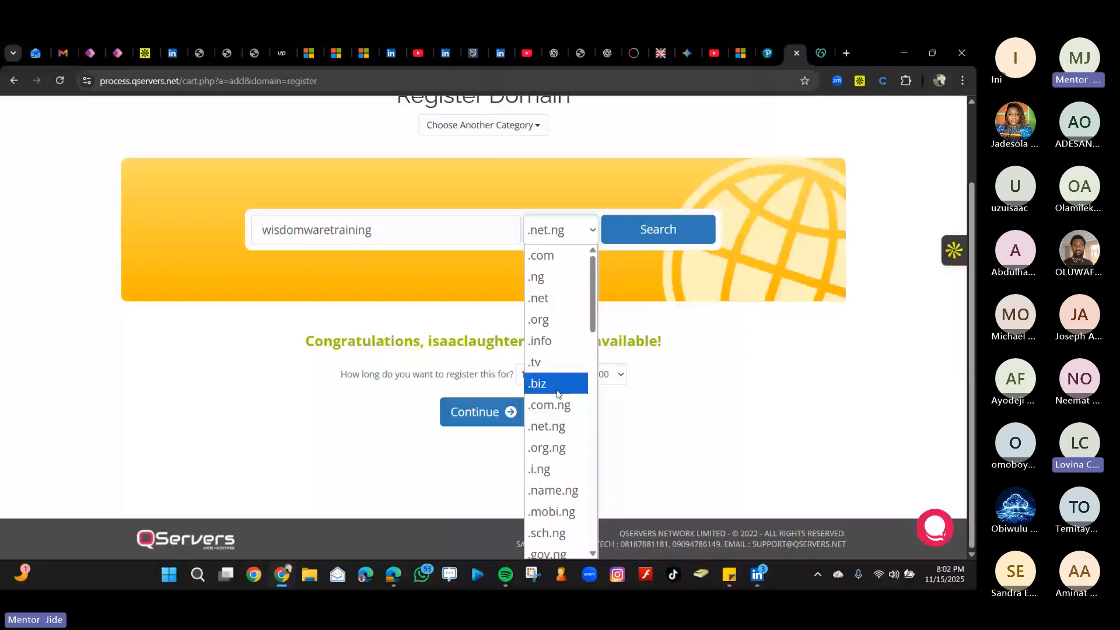
pyautogui.click(558, 349)
pyautogui.click(635, 243)
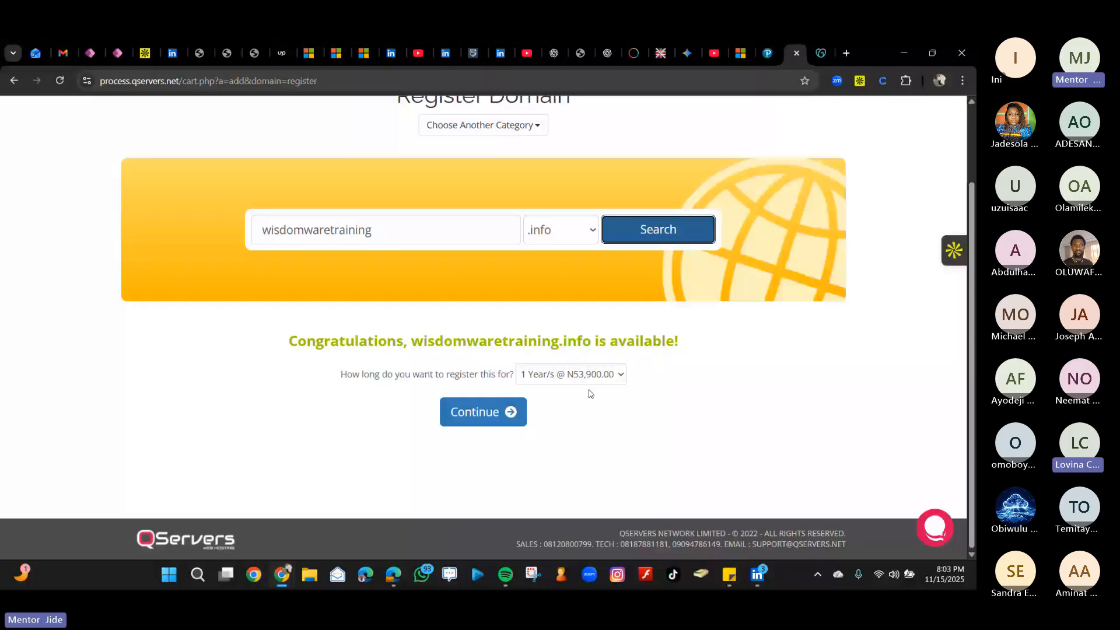
# Check wisdomwaretraining.com.ng, available at N6,500.00 for 1 year, and continue to registration
pyautogui.click(576, 221)
pyautogui.click(637, 241)
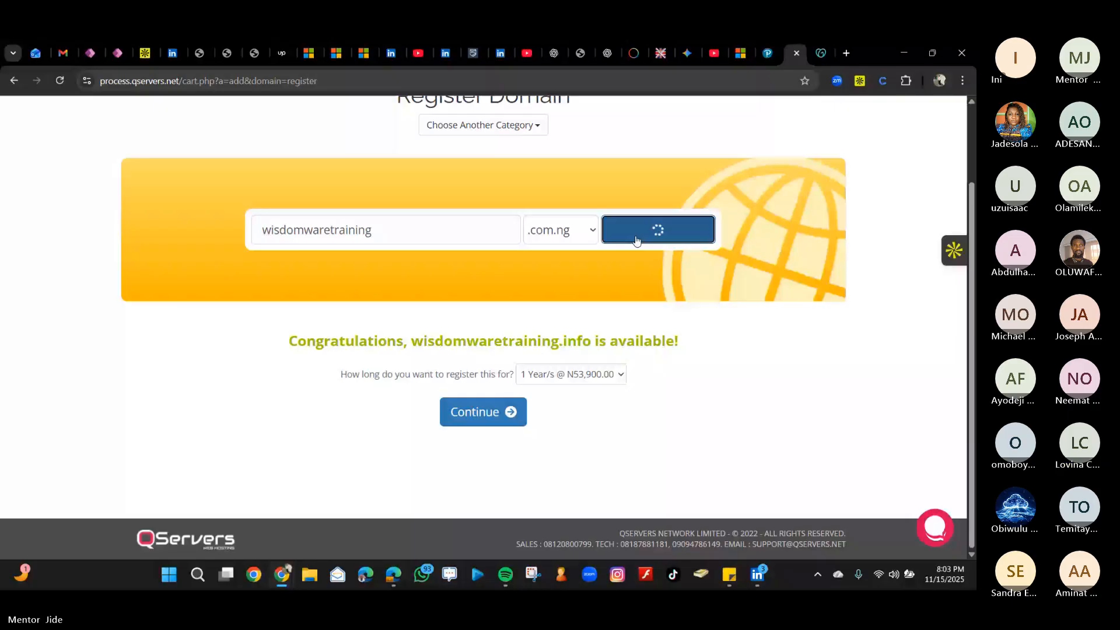
pyautogui.click(483, 412)
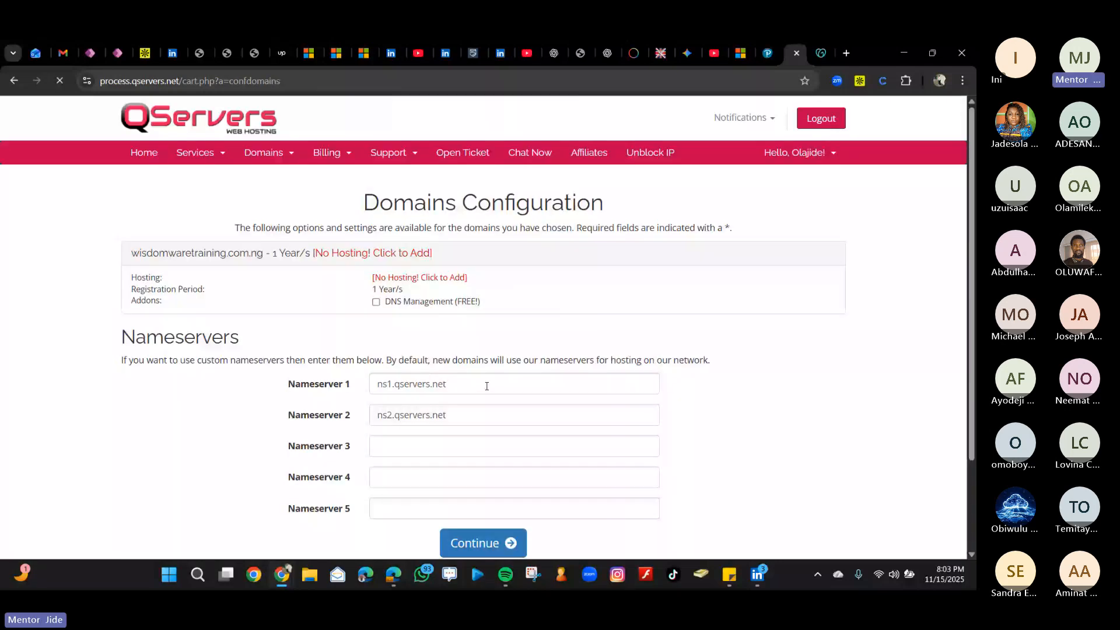
# Add the free DNS Management add-on to the wisdomwaretraining.com.ng order, keeping the qservers.net nameservers
pyautogui.scroll(-1, 378, 291)
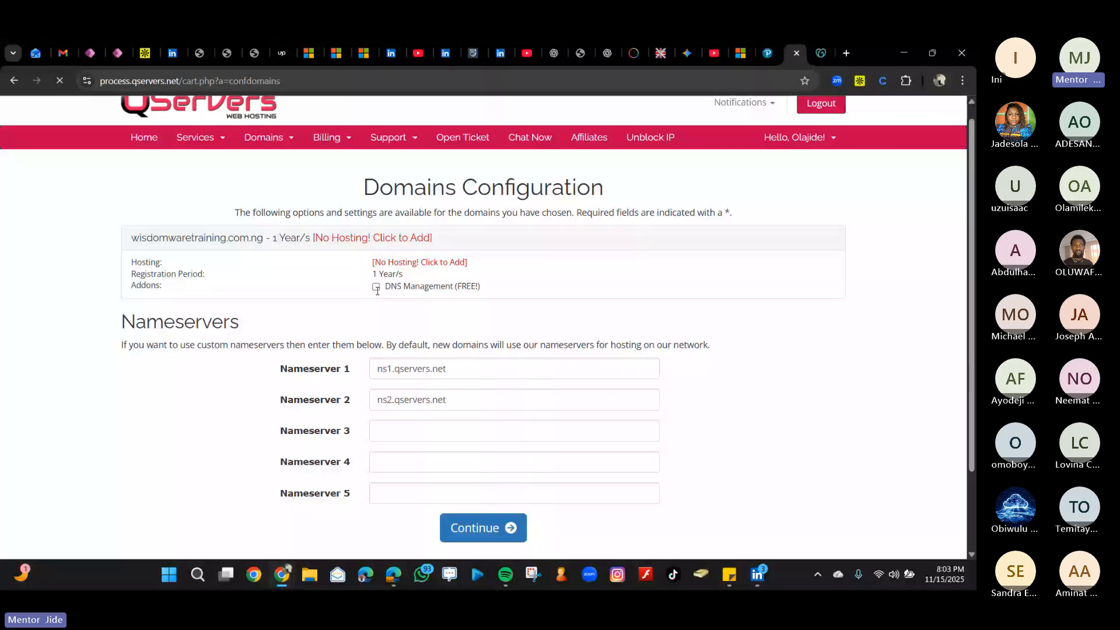
pyautogui.click(377, 287)
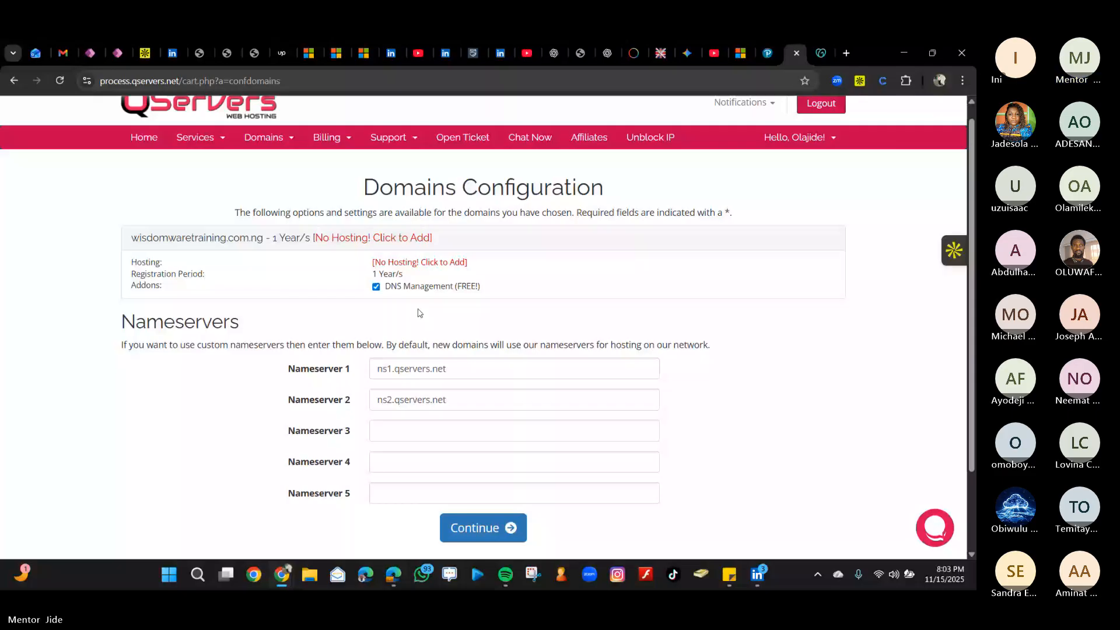
pyautogui.scroll(-1, 418, 313)
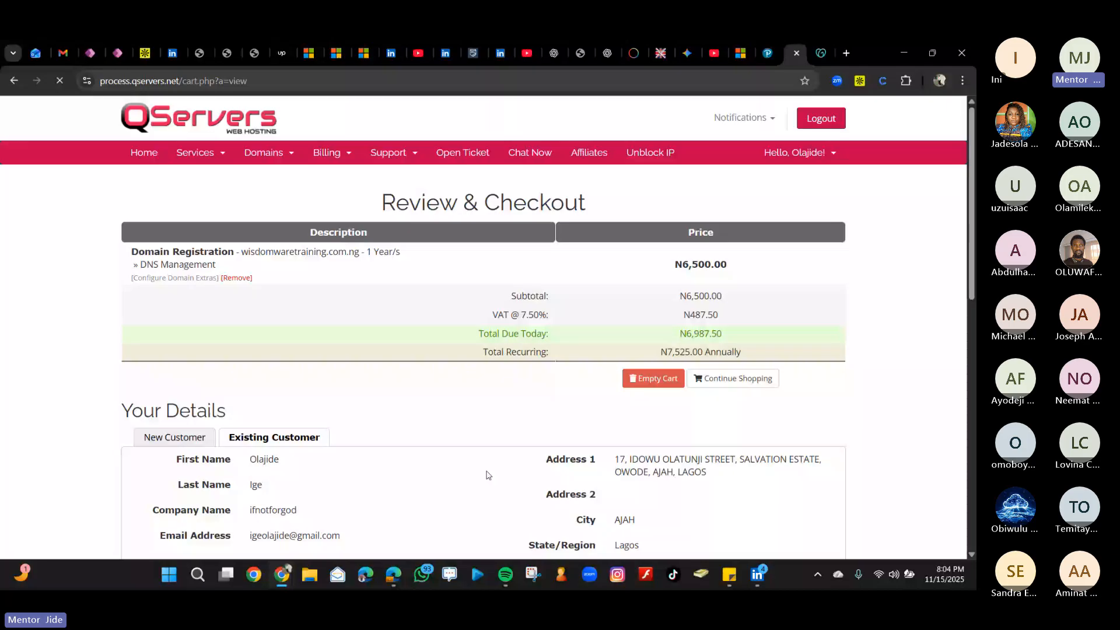
# Accept the Terms of Service and check out, opening the NGN 7,127.25 Flutterwave payment
pyautogui.scroll(-1, 642, 250)
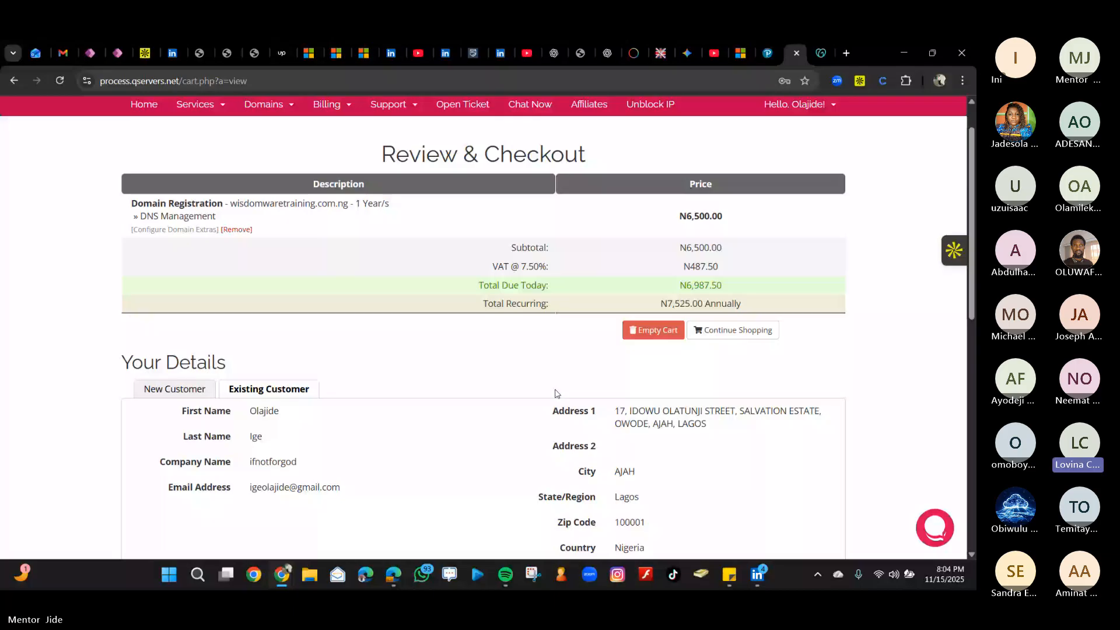
pyautogui.click(729, 333)
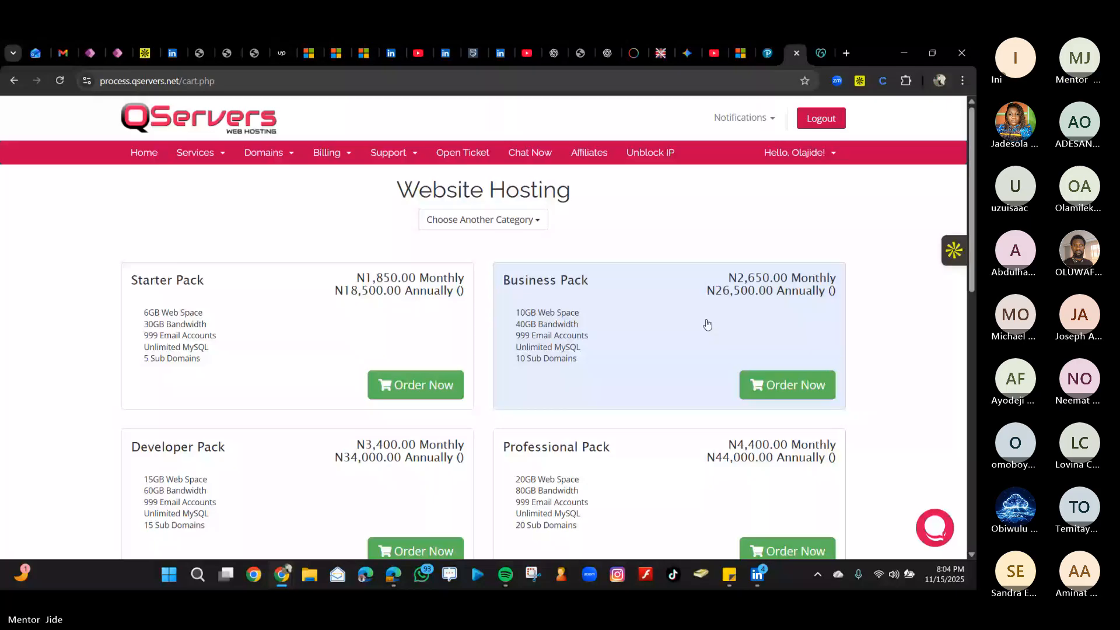
pyautogui.click(14, 81)
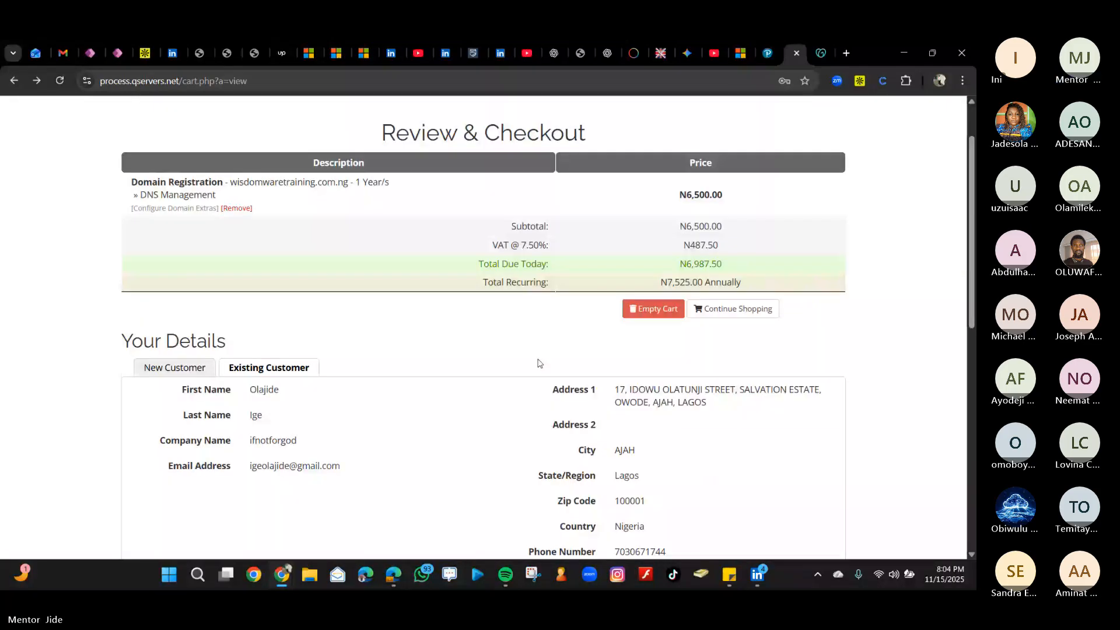
pyautogui.scroll(-10, 538, 362)
pyautogui.click(413, 374)
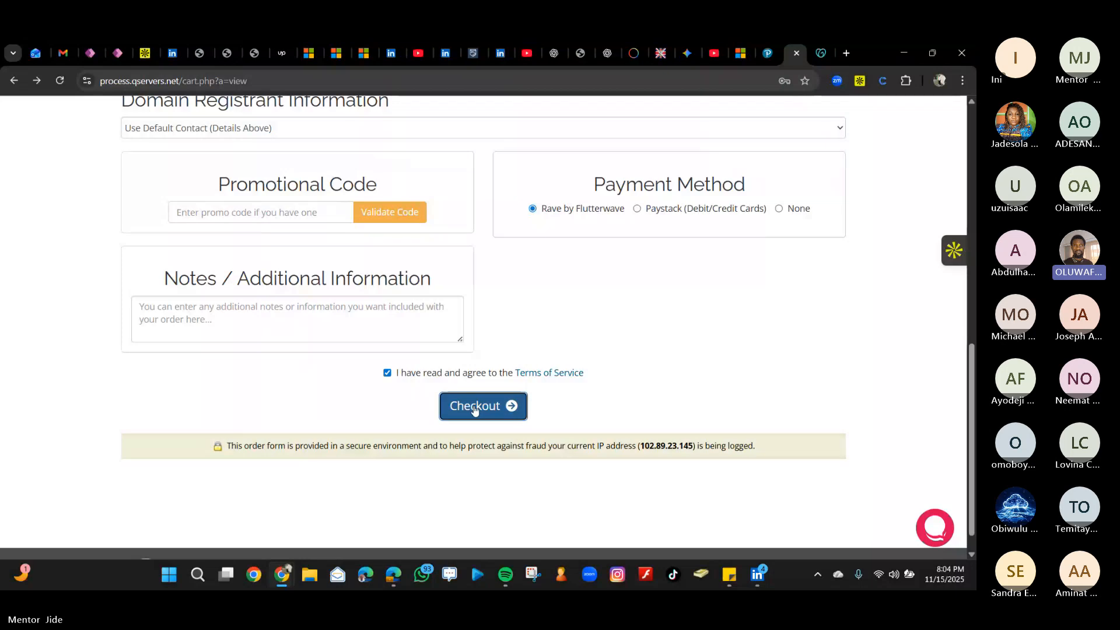
pyautogui.click(475, 409)
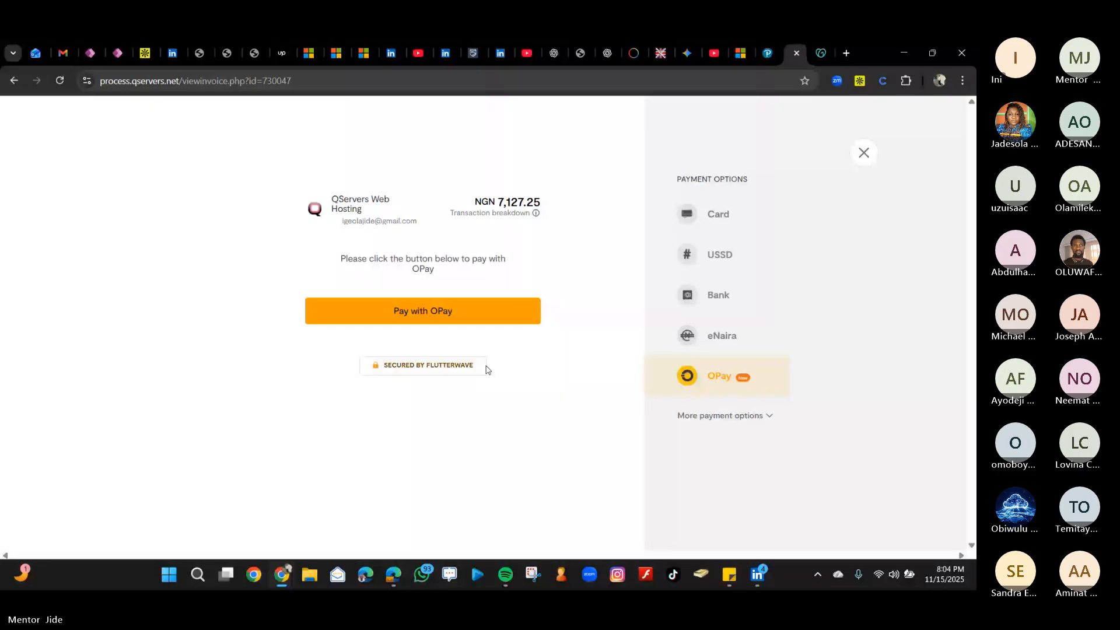
# Pay the ₦7127.25 invoice with OPay, entering the account phone number and 6-digit password
pyautogui.click(450, 318)
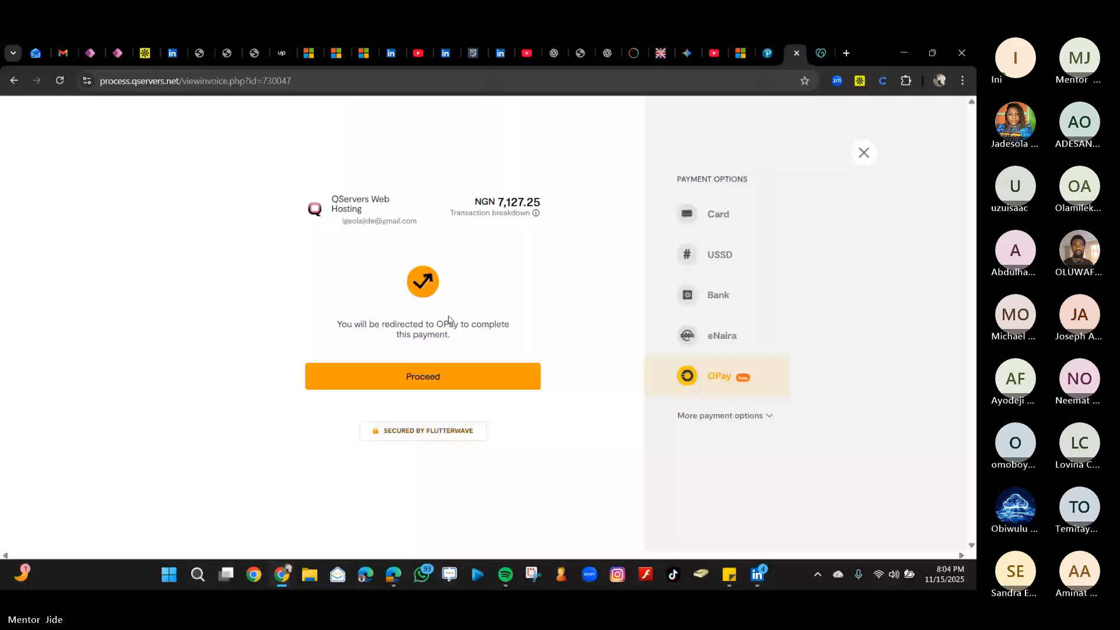
pyautogui.click(451, 374)
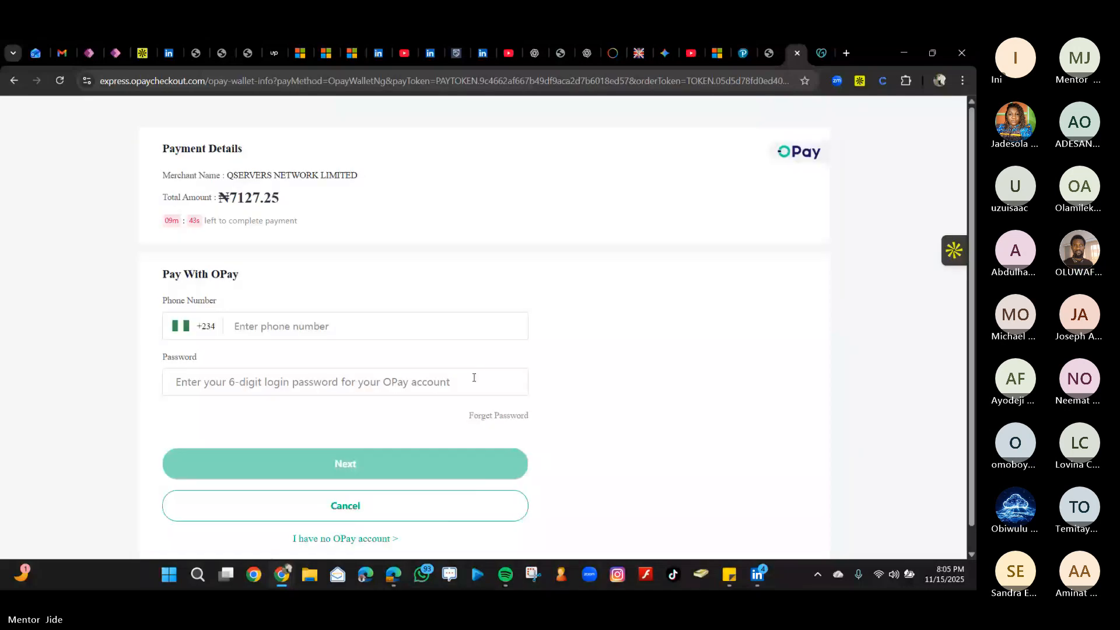
pyautogui.click(308, 324)
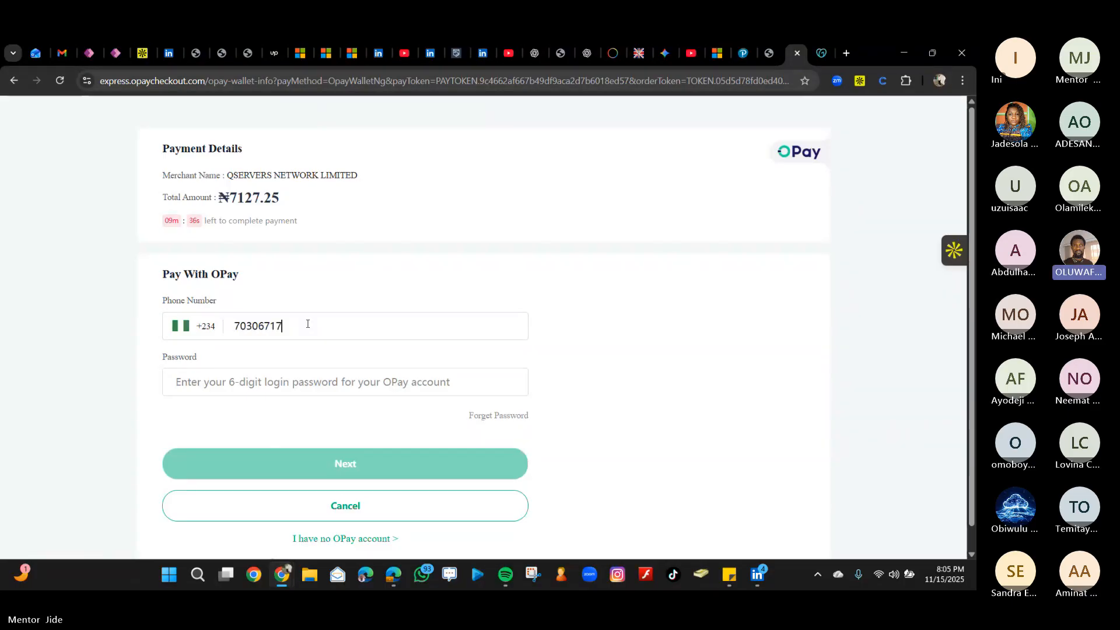
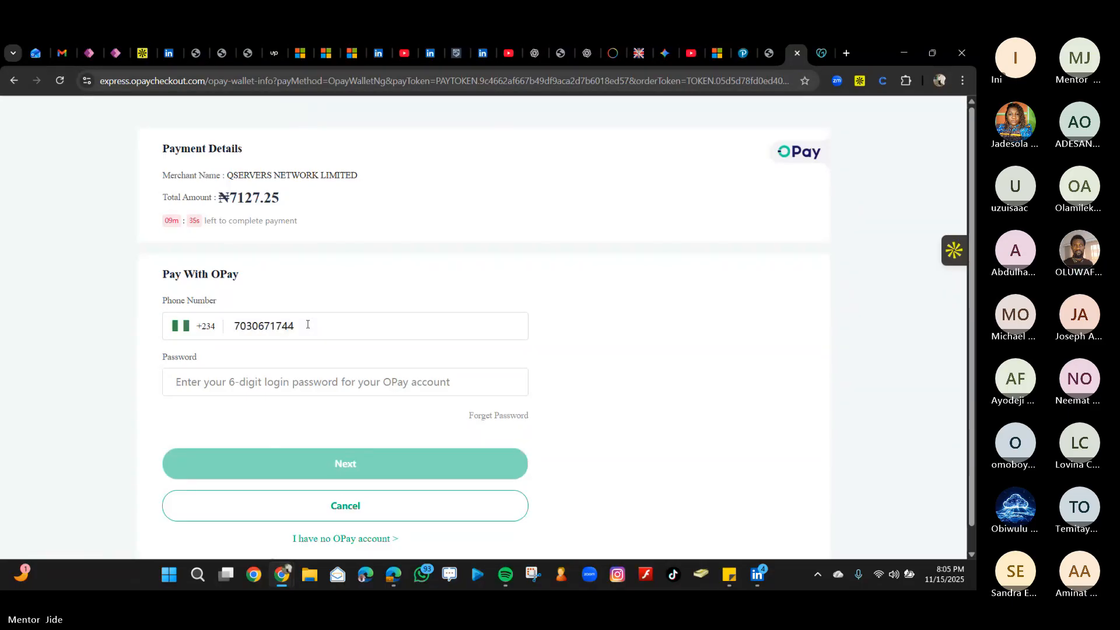
pyautogui.click(299, 380)
pyautogui.write('••••••')
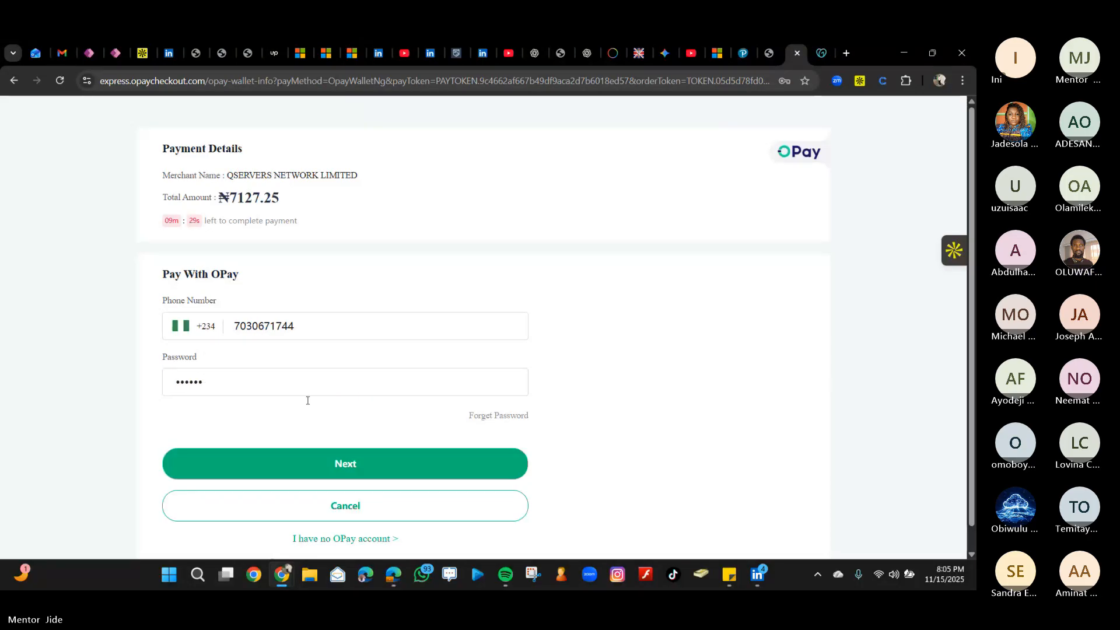
# Submit the OPay login, decline saving the password, and confirm payment with the OTP code
pyautogui.click(379, 465)
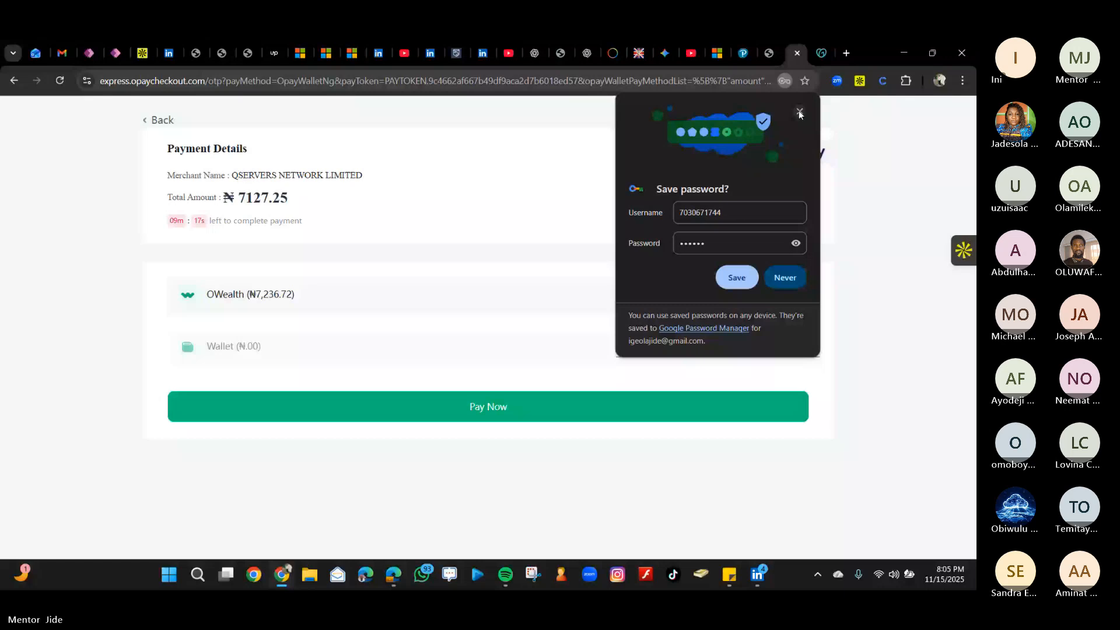
pyautogui.click(799, 113)
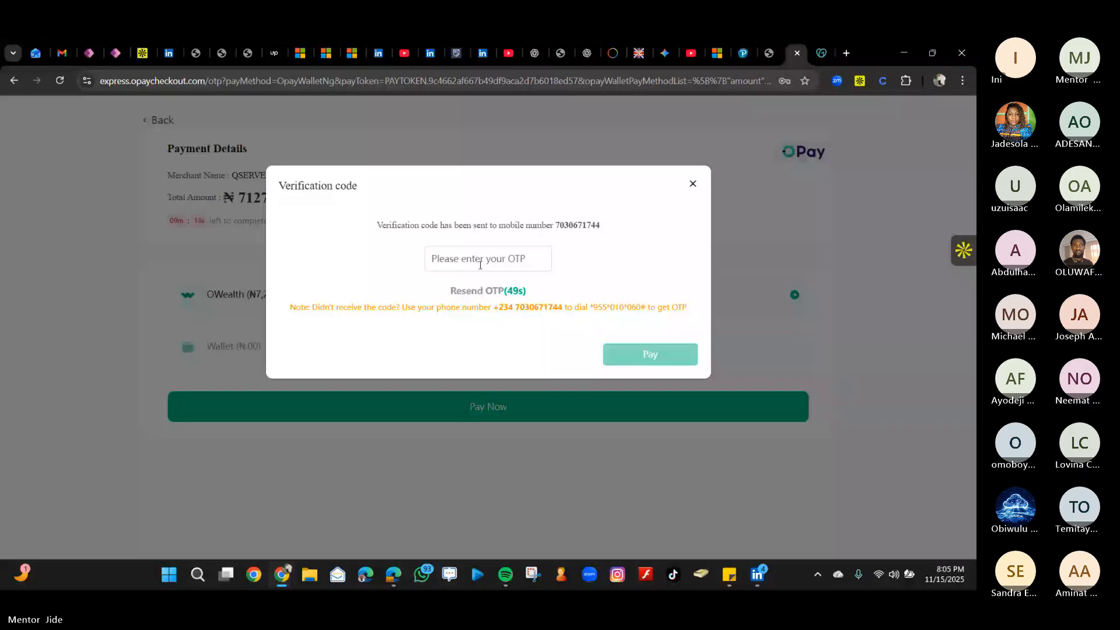
pyautogui.click(653, 357)
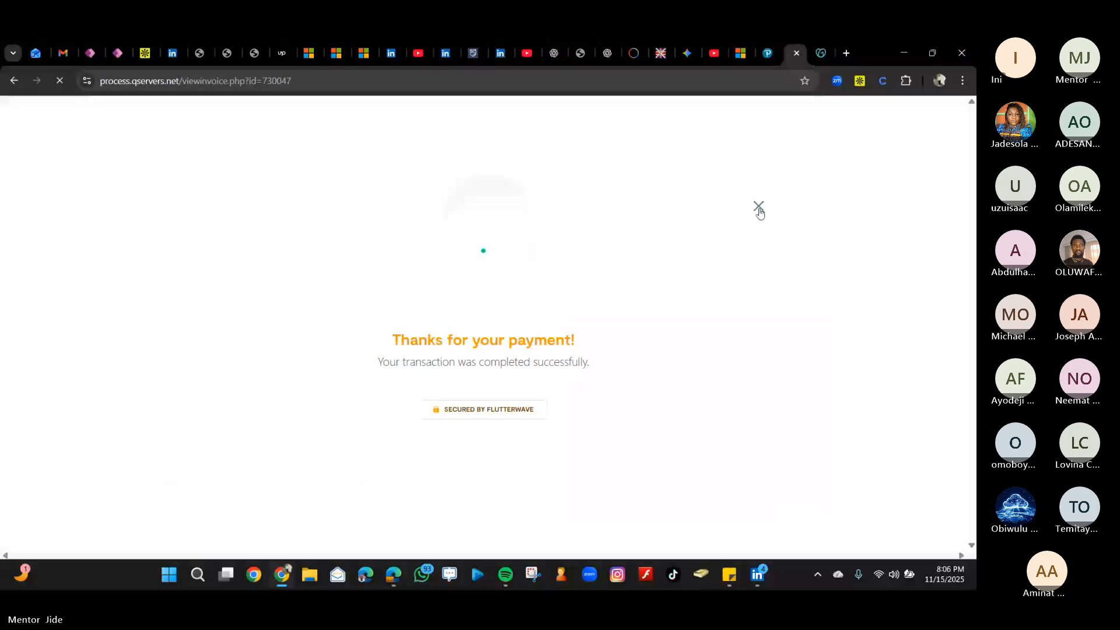
# Close the Flutterwave thank-you modal and return to the Register Domain page with the account menu open
pyautogui.click(758, 207)
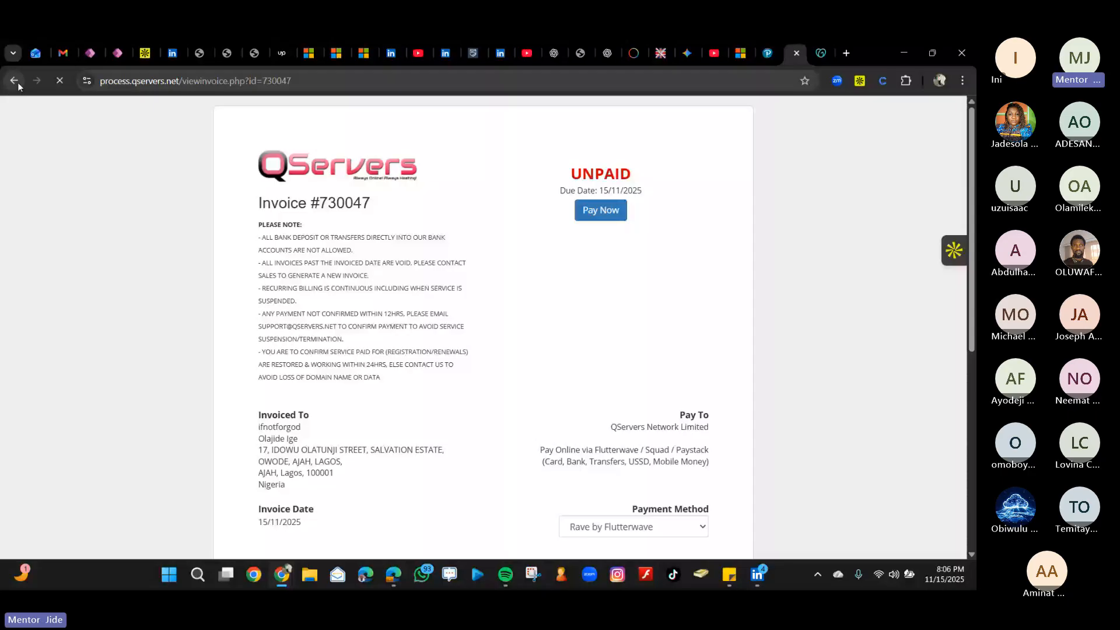
pyautogui.click(576, 83)
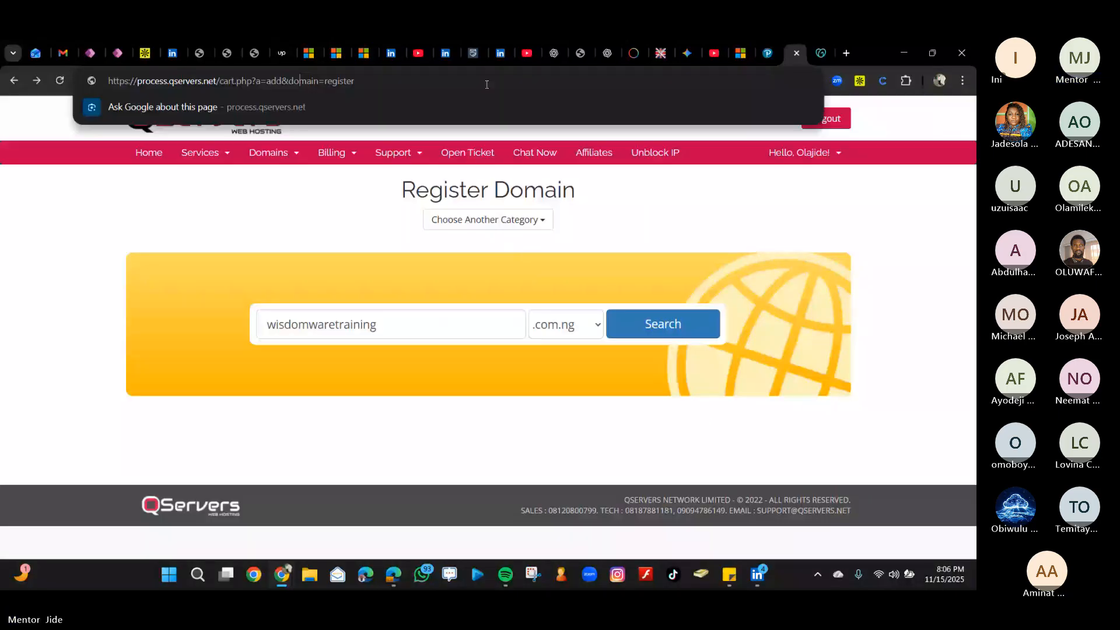
pyautogui.click(827, 156)
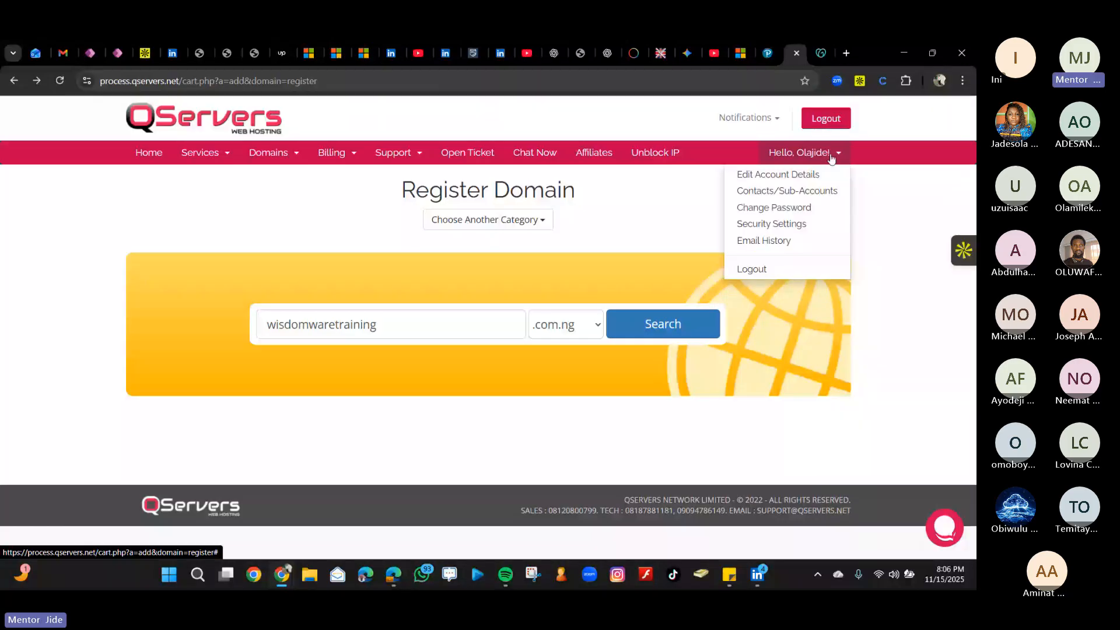
# Open wisdomwaretraining.com.ng from My Domains to view its overview: Active, due 15/11/2026, unlocked
pyautogui.click(291, 156)
pyautogui.scroll(-2, 409, 309)
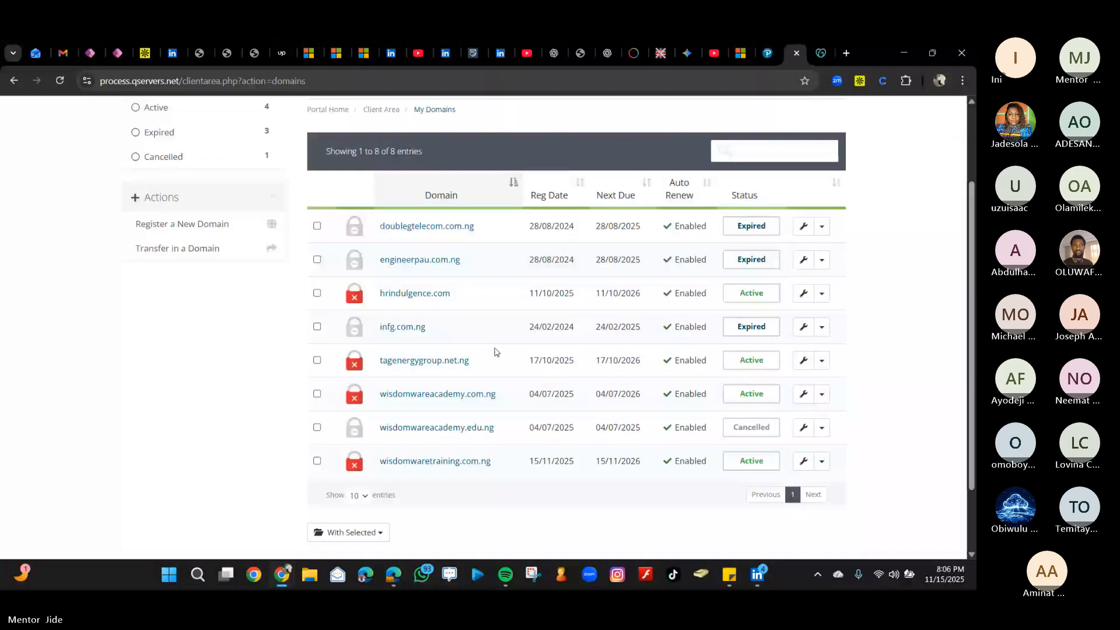
pyautogui.scroll(-1, 495, 352)
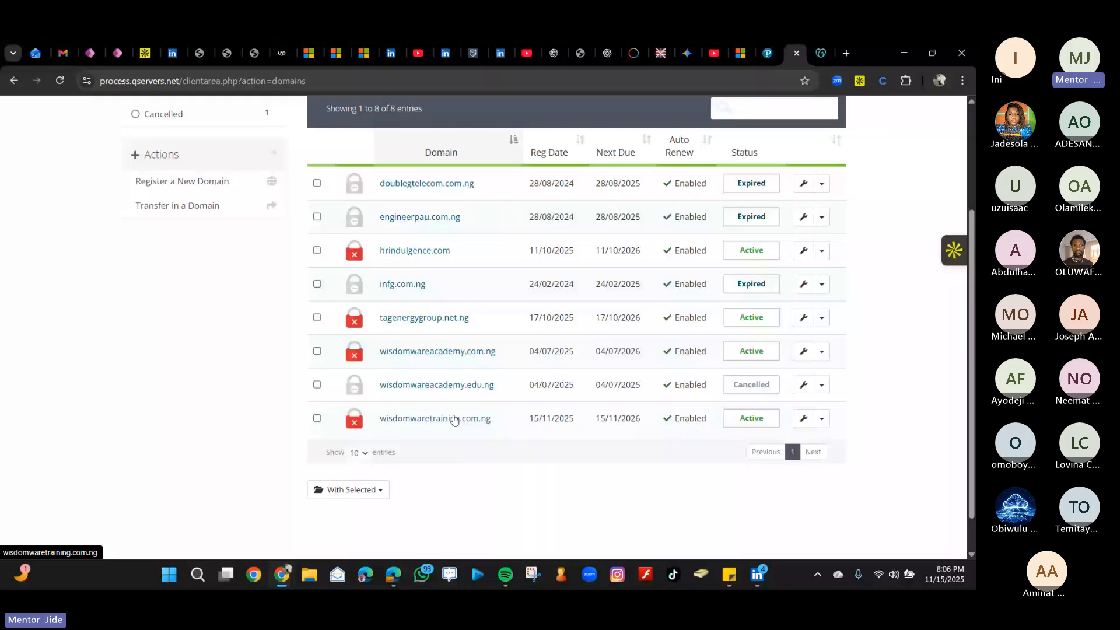
pyautogui.doubleClick(454, 420)
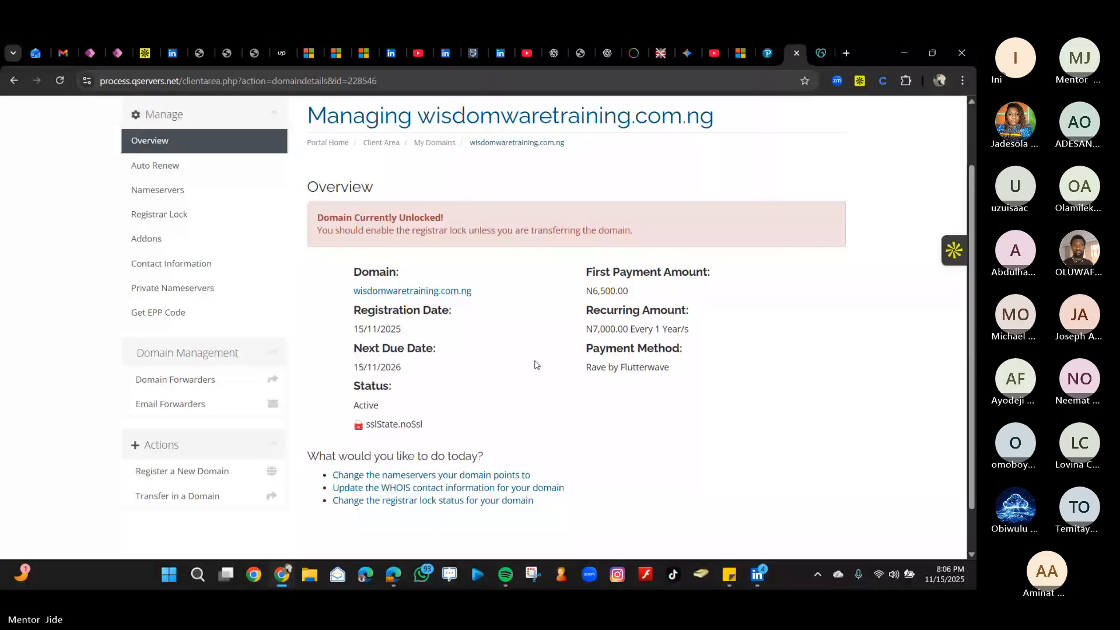
pyautogui.scroll(-1, 210, 309)
pyautogui.scroll(1, 210, 310)
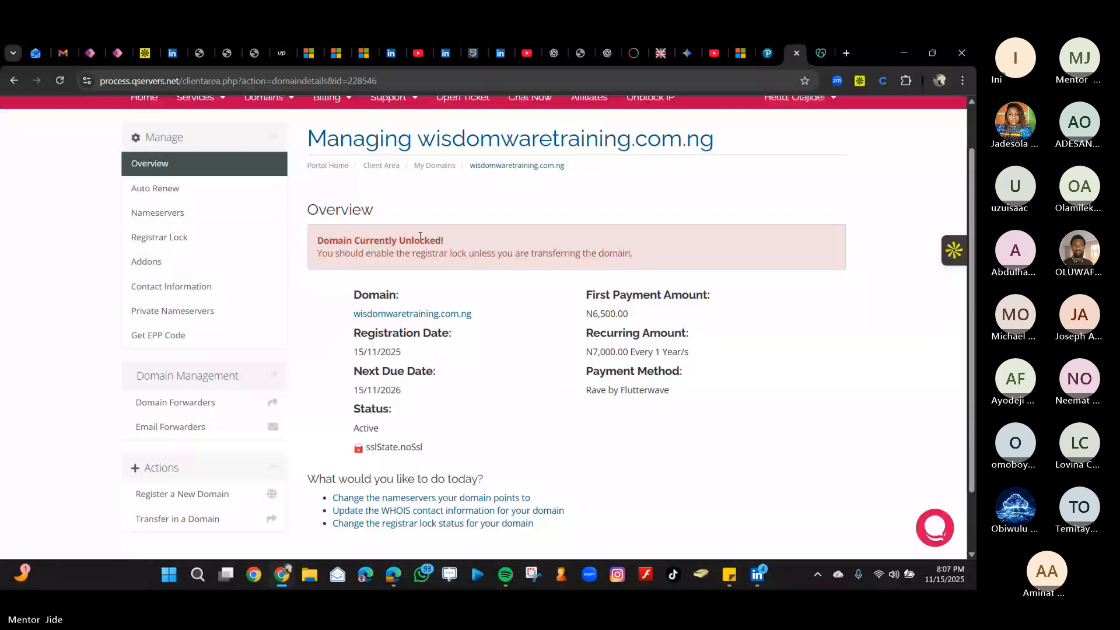
# Enable the registrar lock for wisdomwaretraining.com.ng and go back to the domains list
pyautogui.click(175, 241)
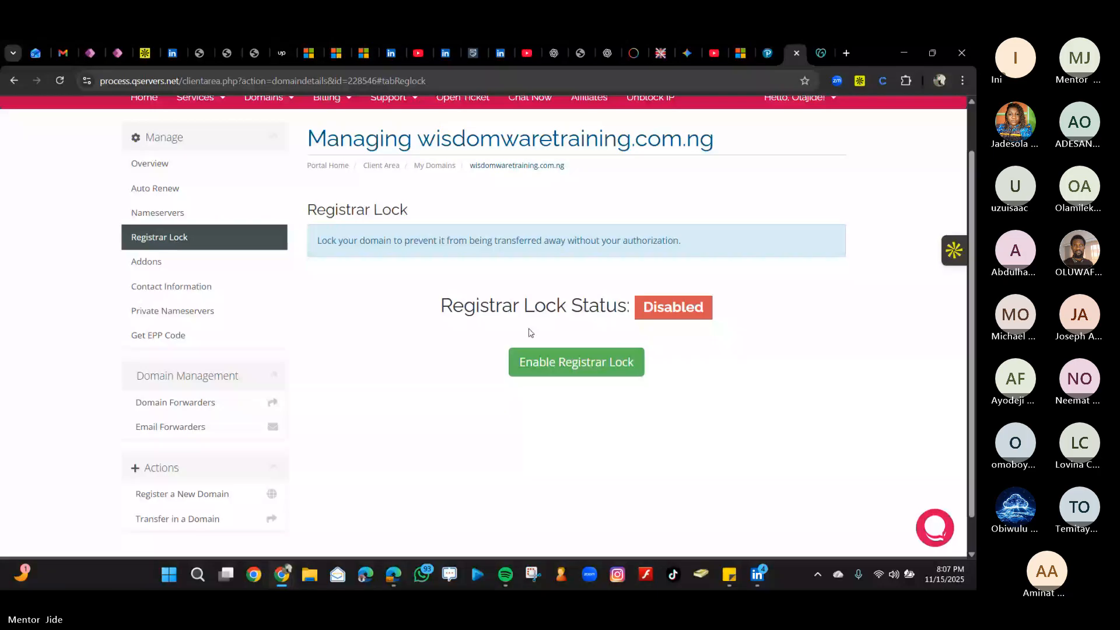
pyautogui.click(576, 364)
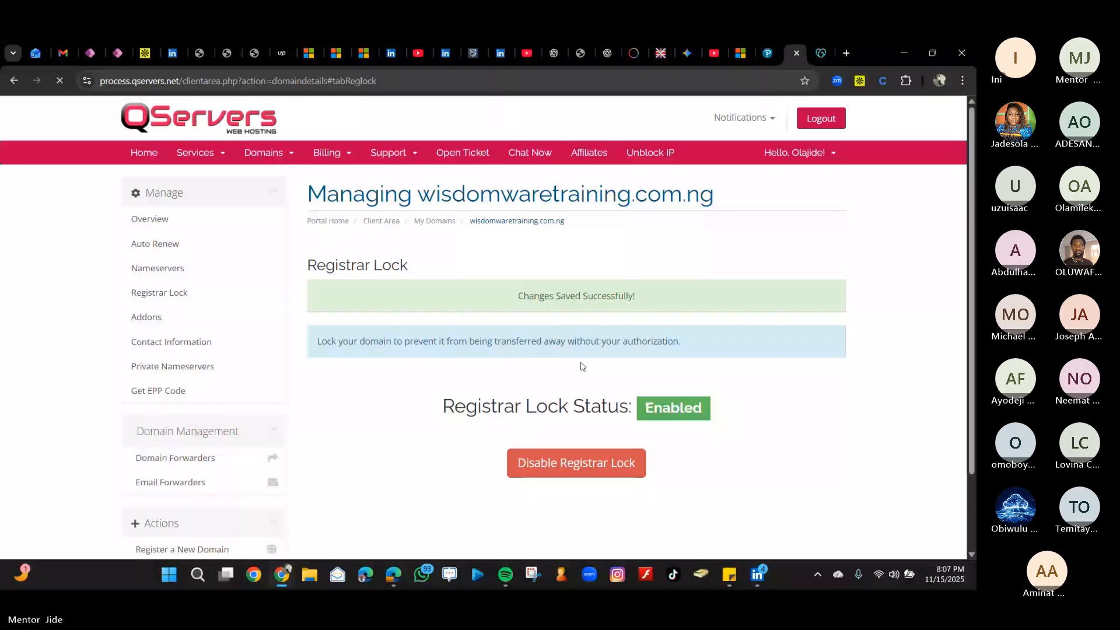
pyautogui.scroll(-2, 560, 365)
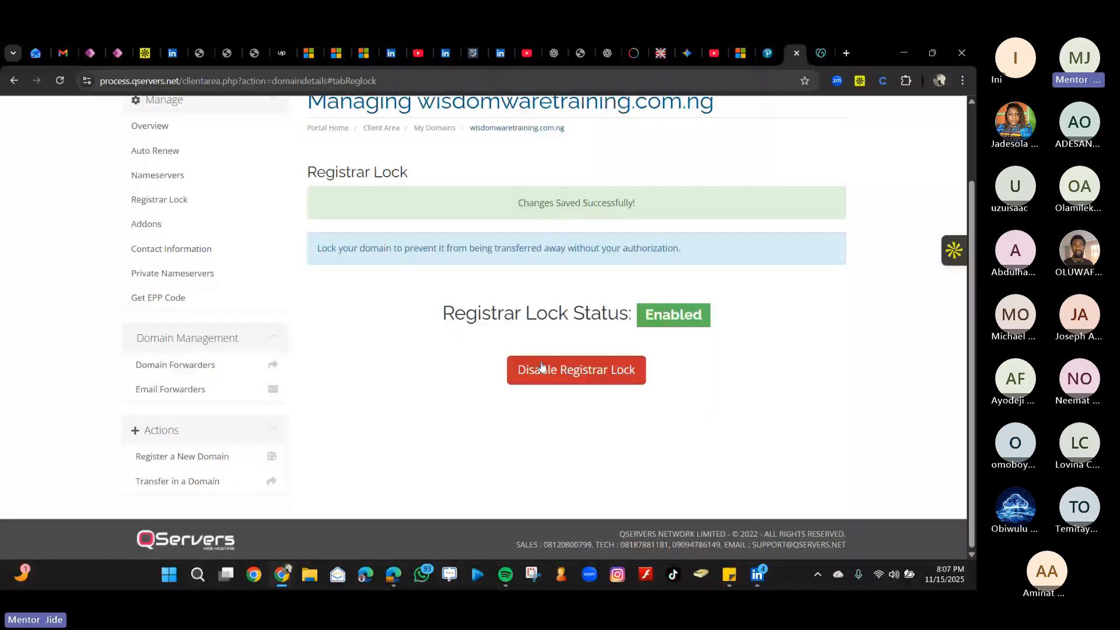
pyautogui.scroll(1, 221, 343)
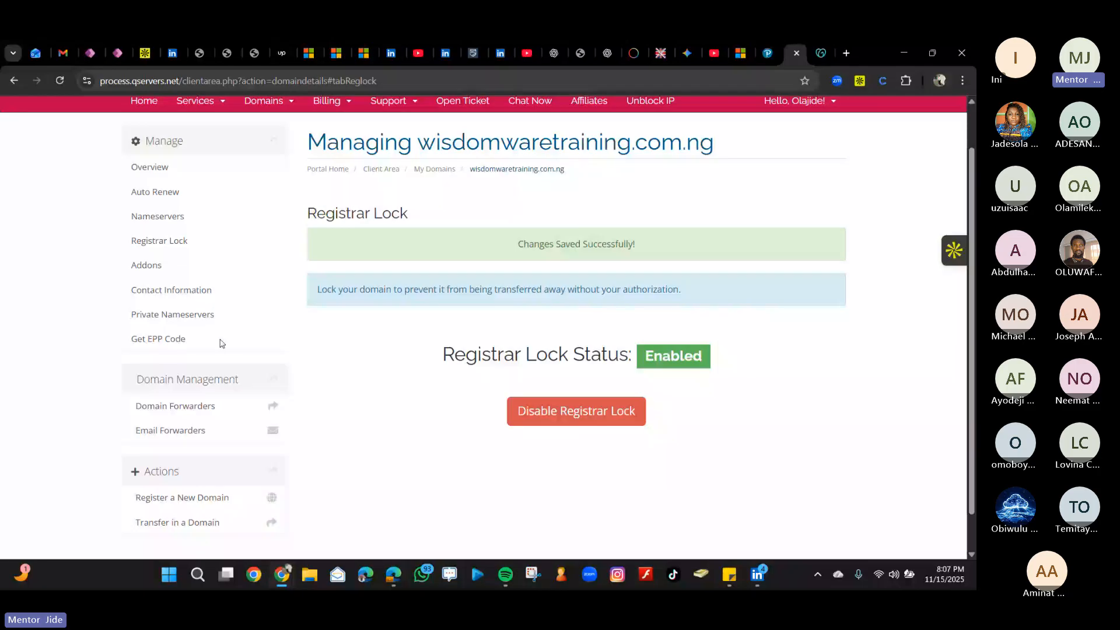
pyautogui.scroll(1, 222, 343)
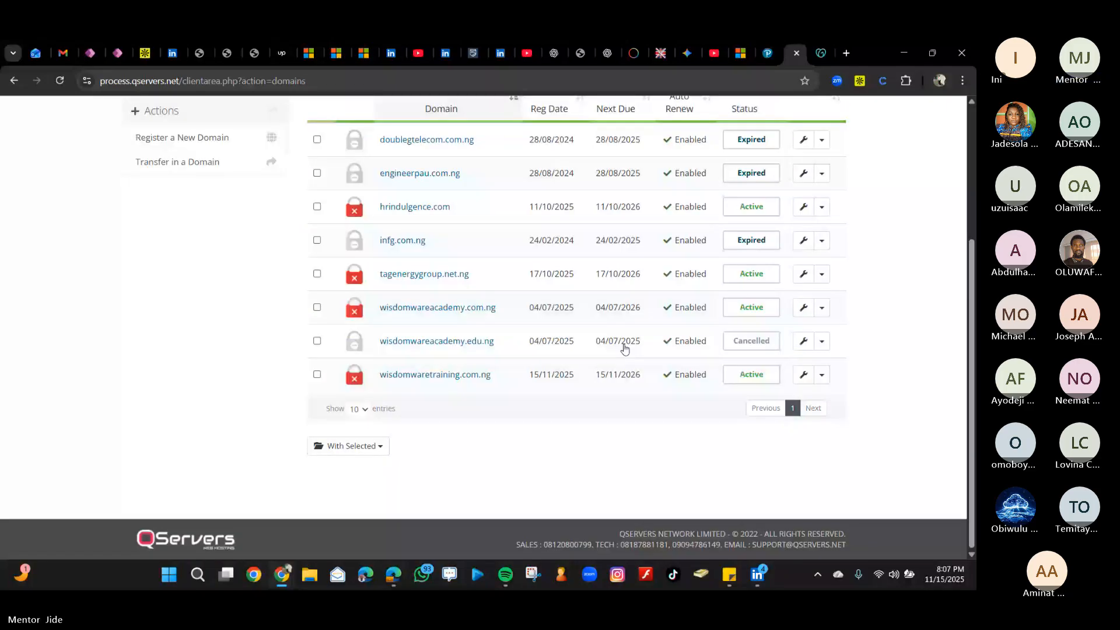
# Create a DNS zone for wisdomwaretraining.com.ng via Domain DNS Manager, giving default A, CNAME and MX records
pyautogui.click(822, 375)
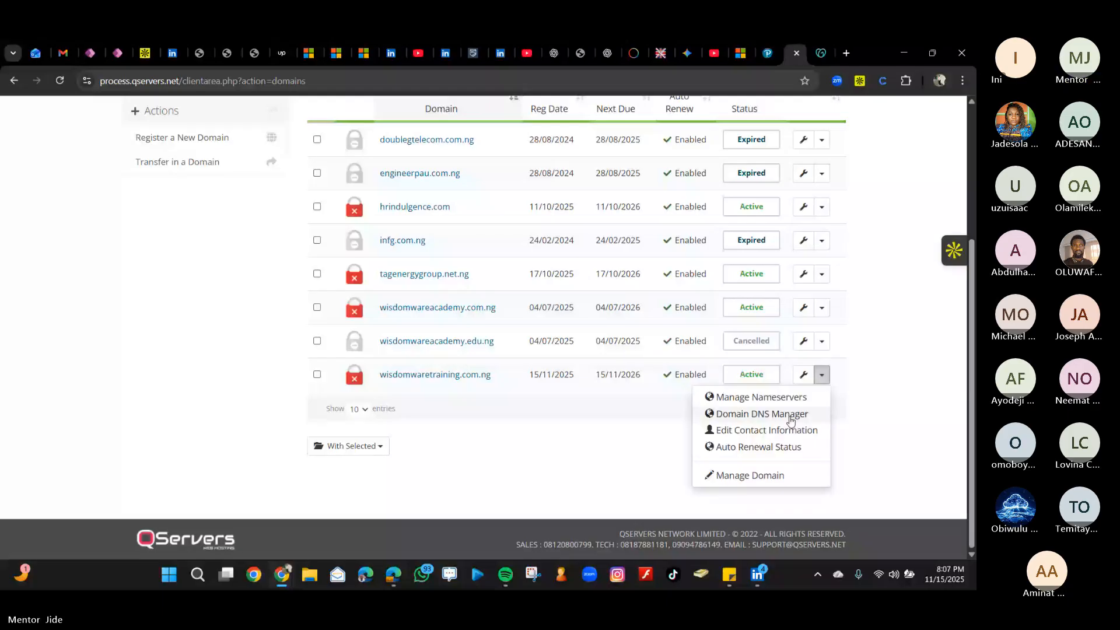
pyautogui.click(789, 416)
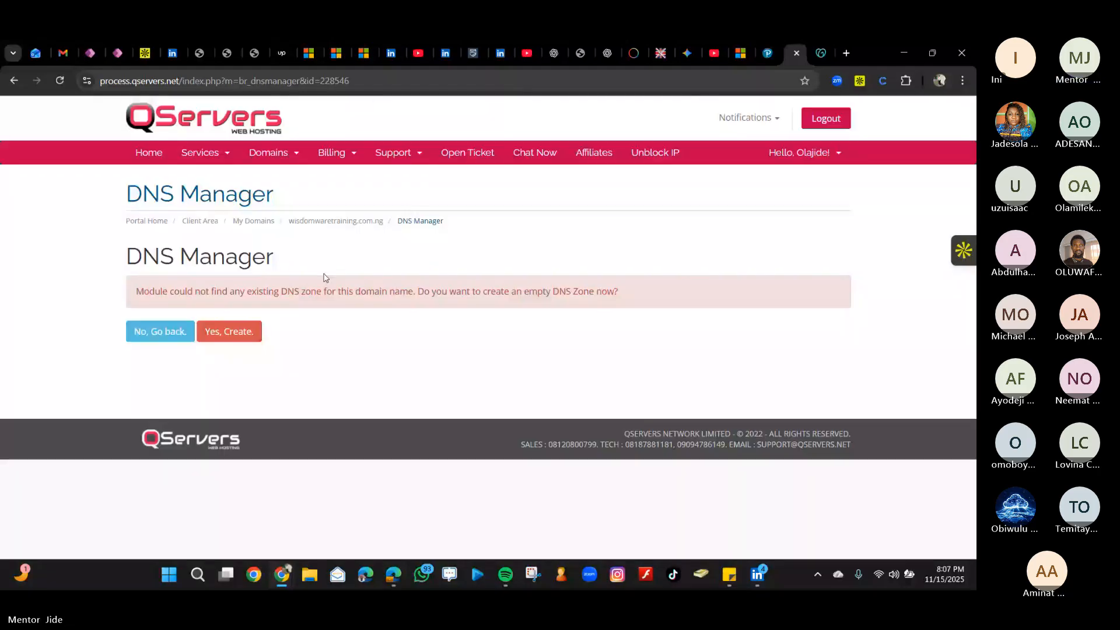
pyautogui.click(242, 338)
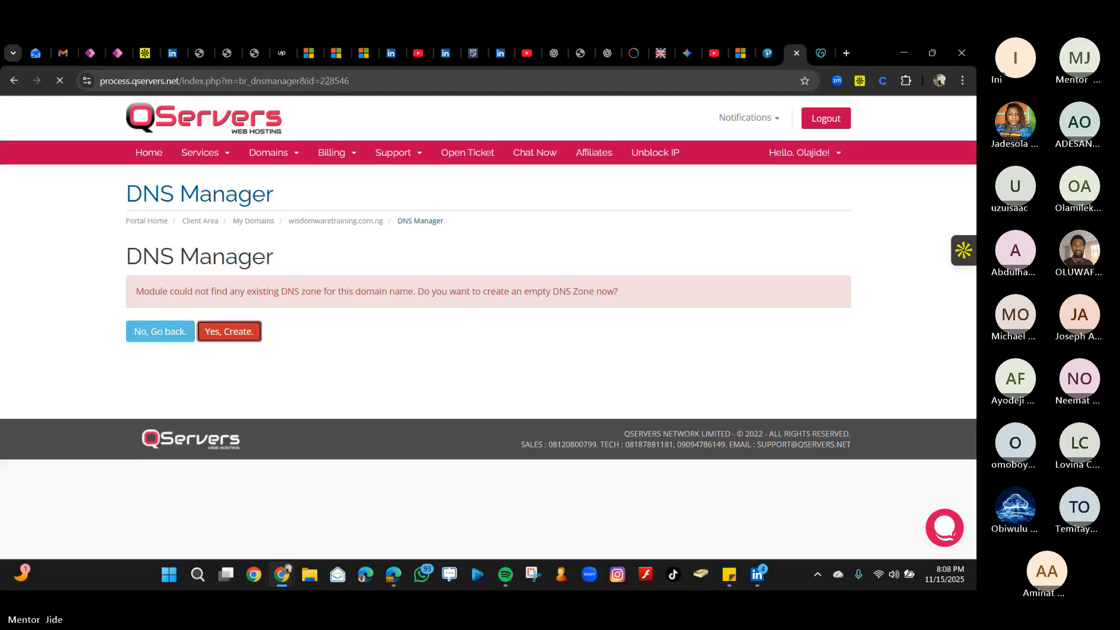
pyautogui.click(370, 82)
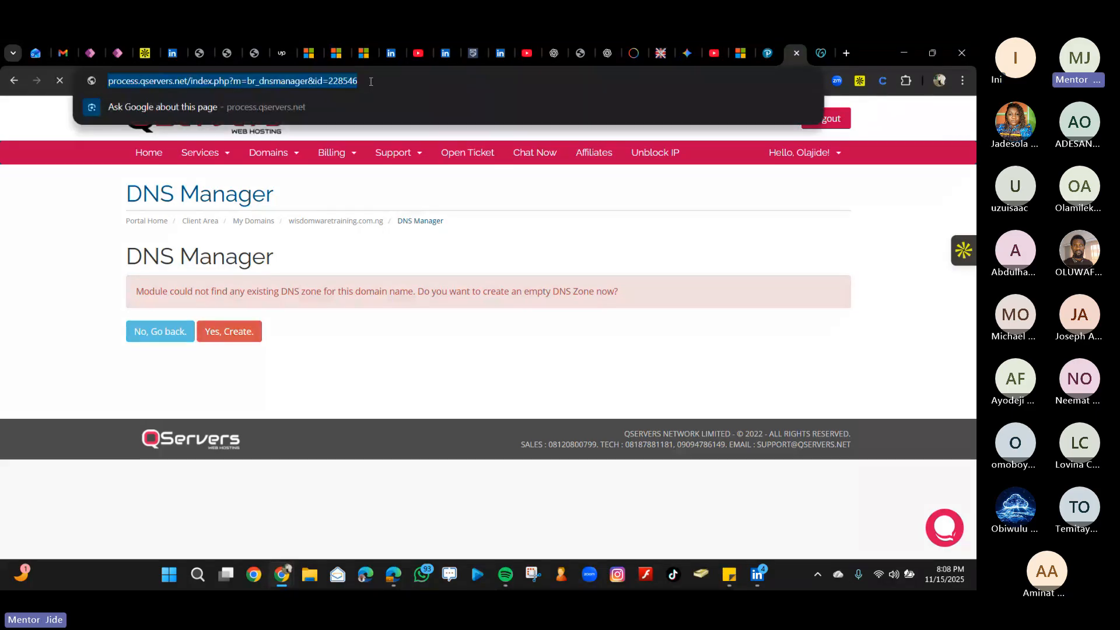
pyautogui.press('Return')
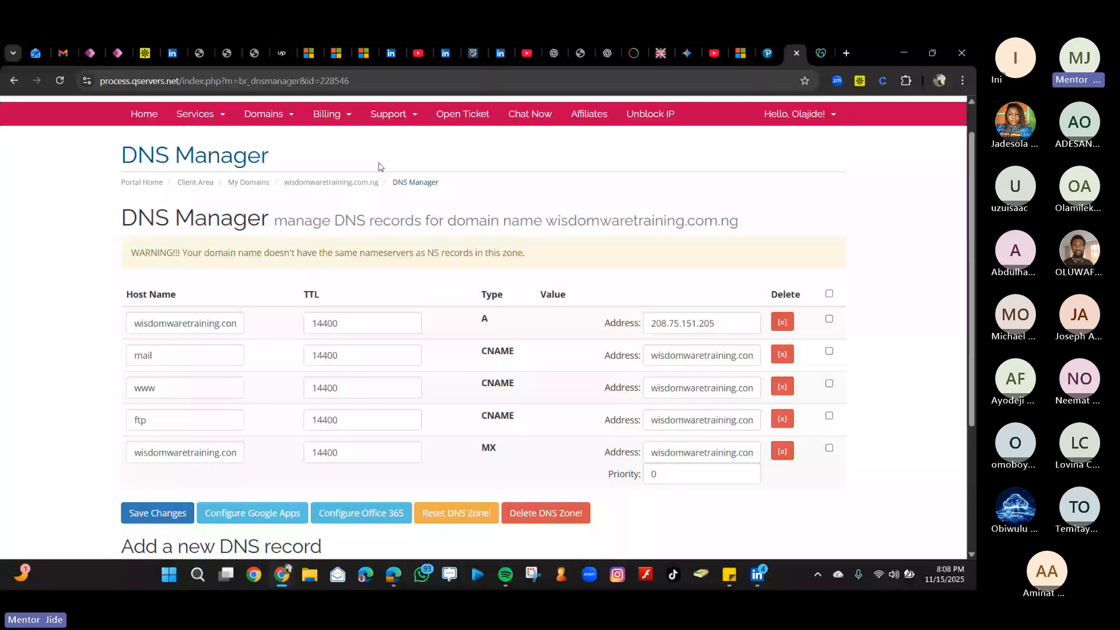
pyautogui.scroll(-3, 391, 239)
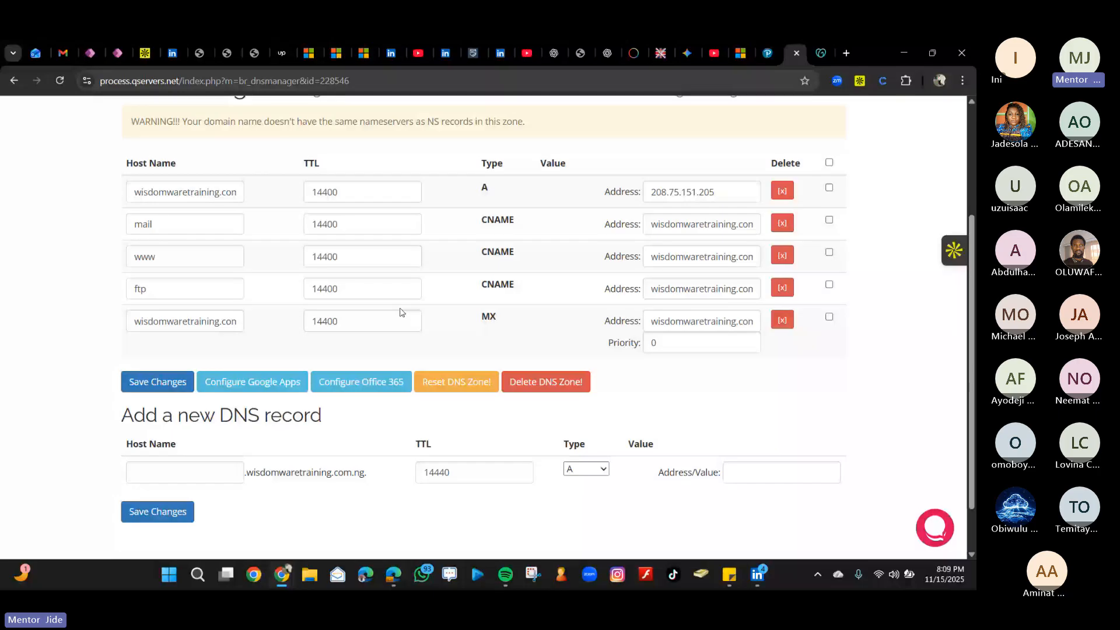
pyautogui.scroll(1, 400, 313)
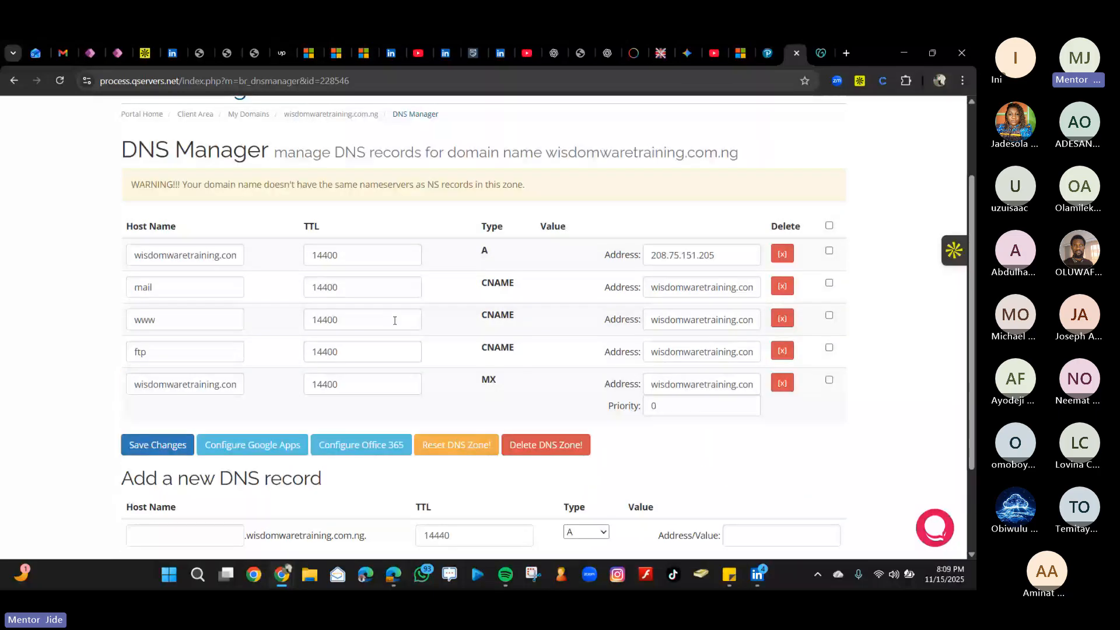
pyautogui.scroll(1, 394, 321)
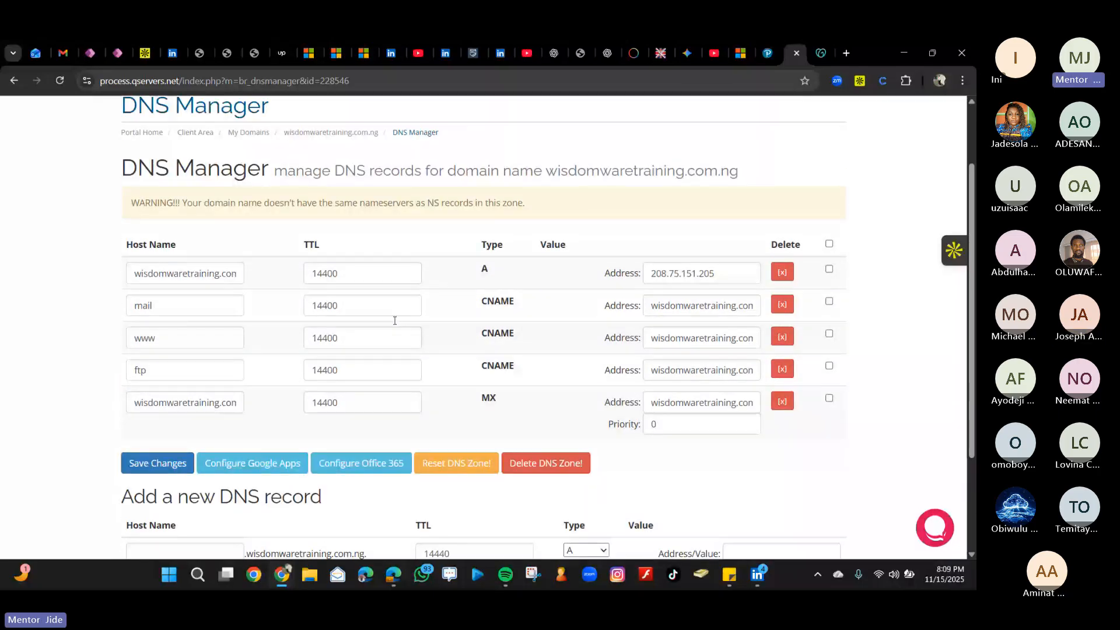
pyautogui.scroll(-1, 395, 320)
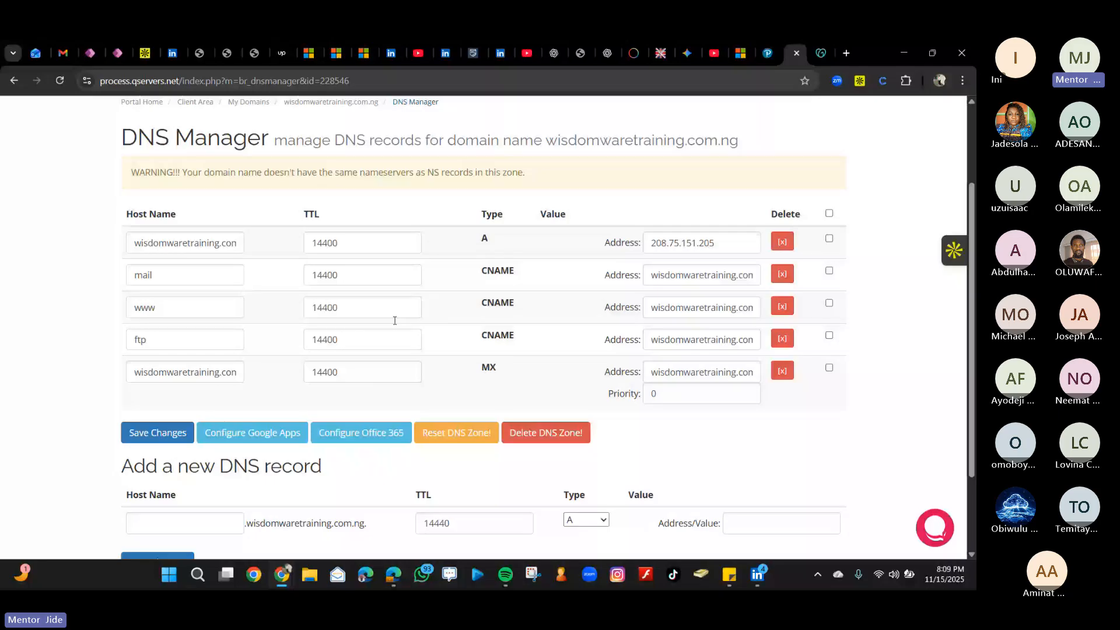
pyautogui.scroll(1, 395, 320)
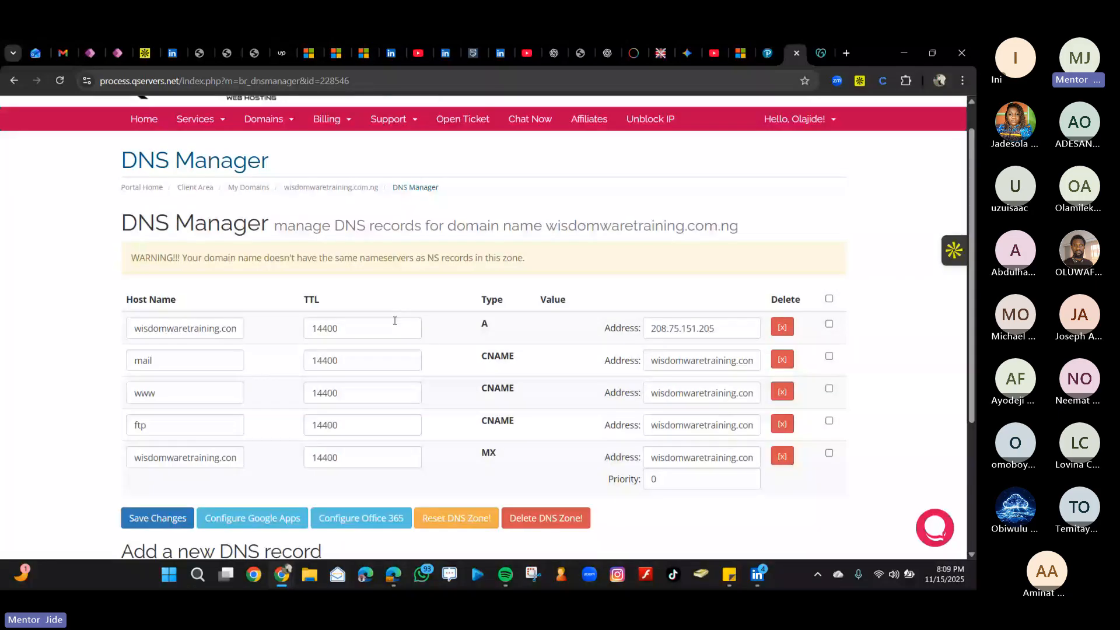
pyautogui.scroll(-2, 395, 321)
pyautogui.scroll(1, 394, 320)
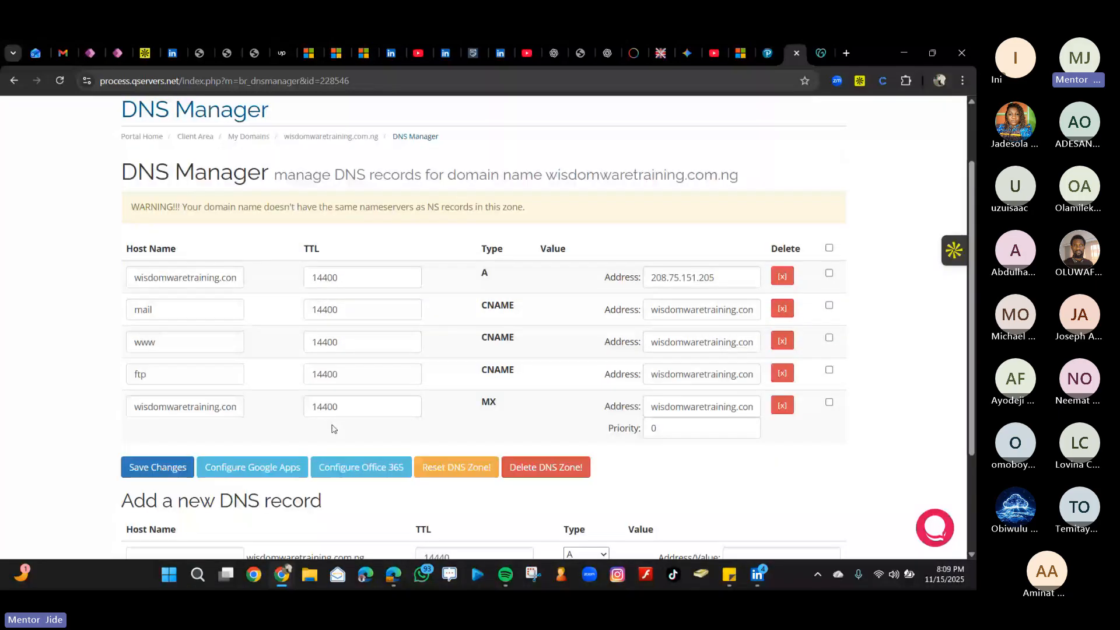
pyautogui.scroll(1, 334, 428)
pyautogui.scroll(-2, 341, 378)
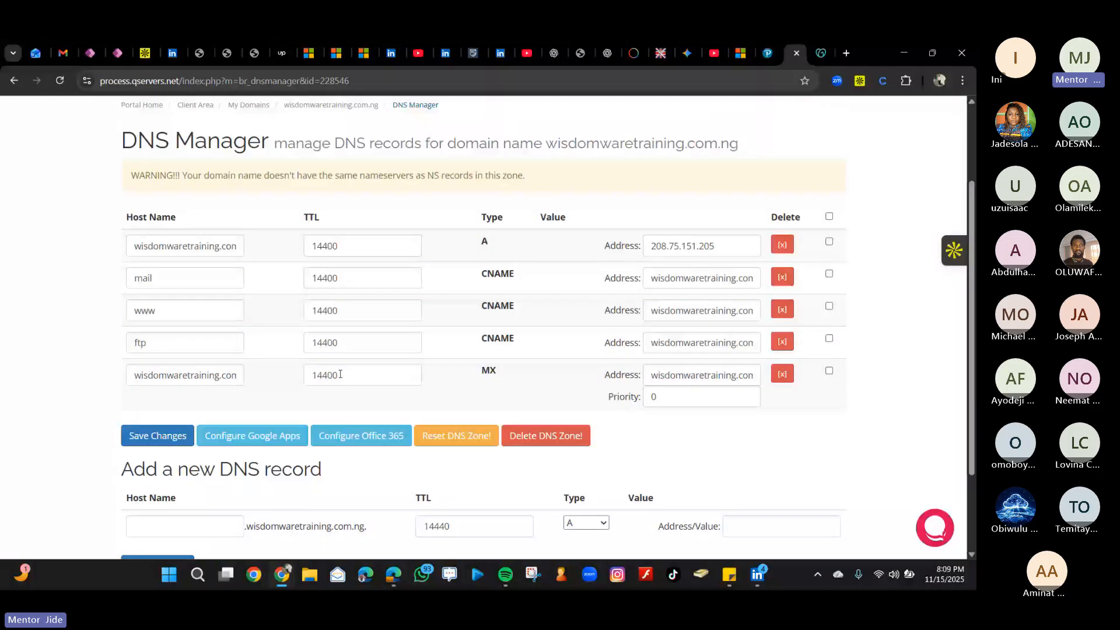
pyautogui.scroll(1, 340, 375)
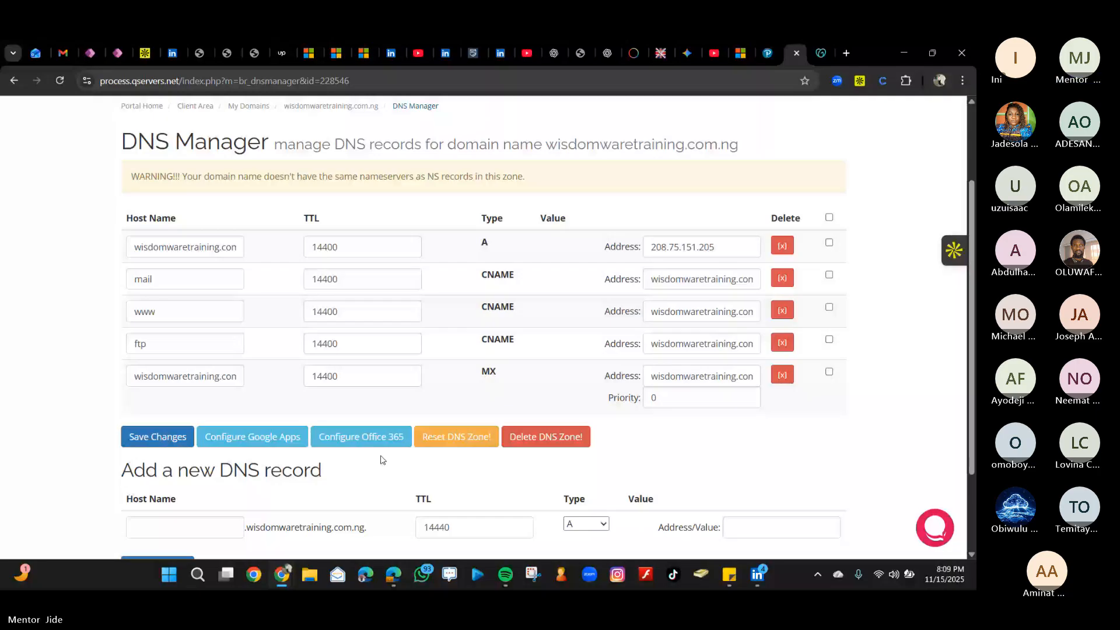
pyautogui.moveTo(393, 574)
pyautogui.moveTo(280, 586)
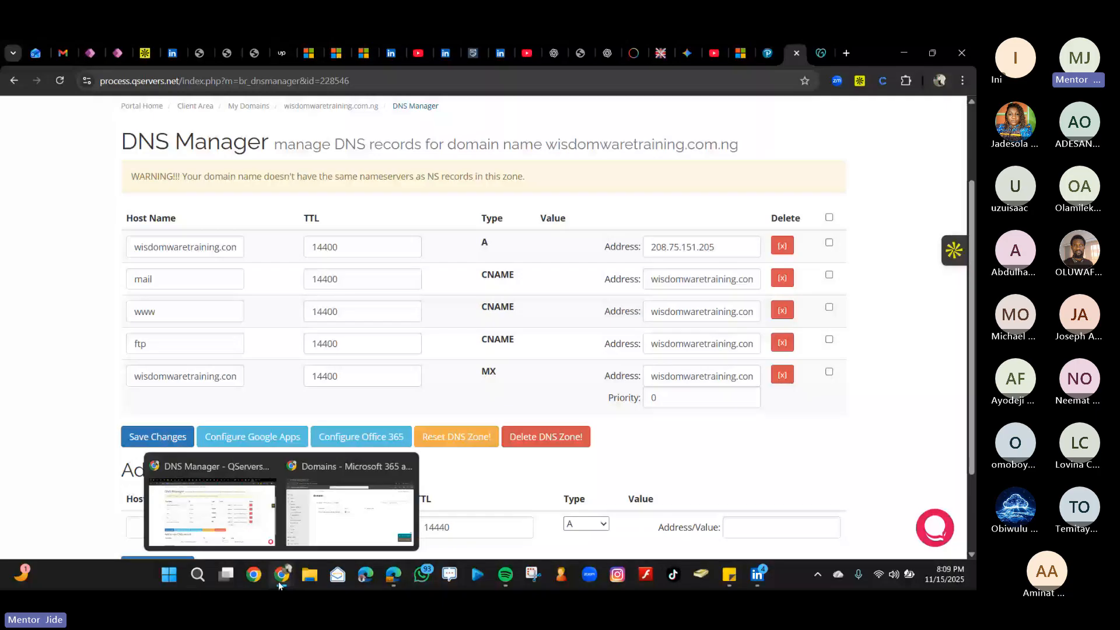
# Return to the Microsoft 365 admin center and start adding a new domain from the Domains page
pyautogui.click(348, 507)
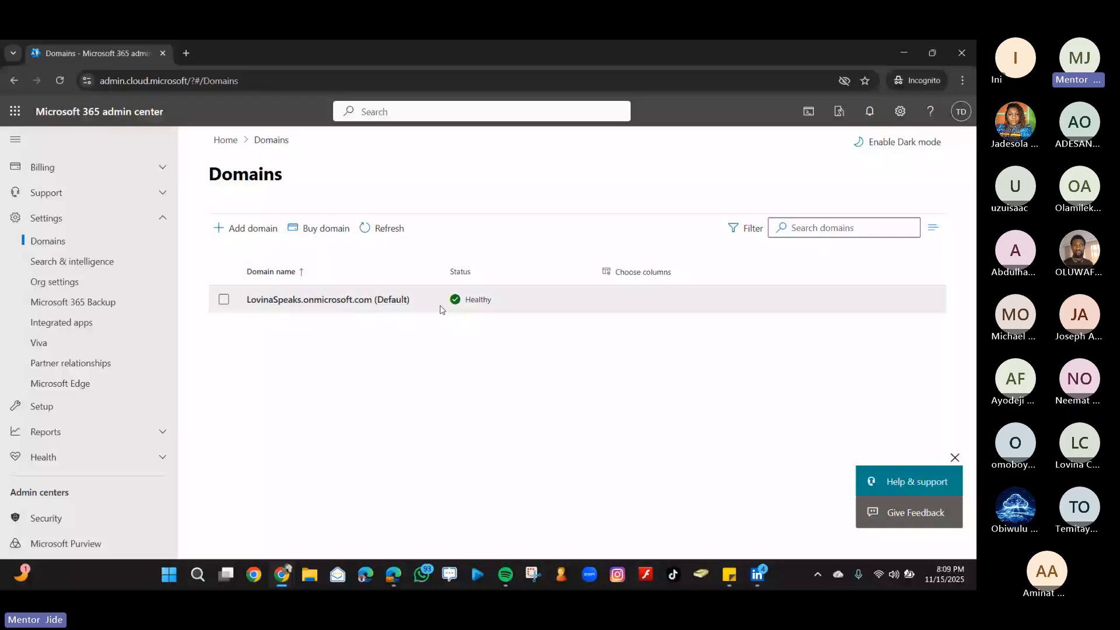
pyautogui.click(236, 239)
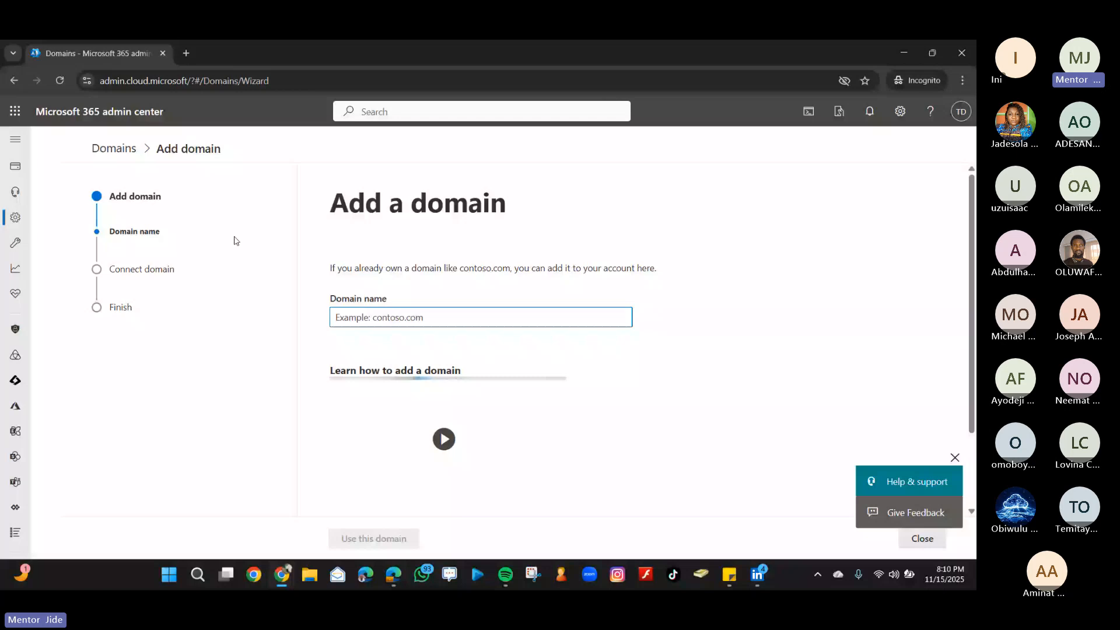
# Enter wisdomwaretraining.com.ng as the domain name and submit it with Use this domain
pyautogui.write('wisdomwaretraining.com.ng')
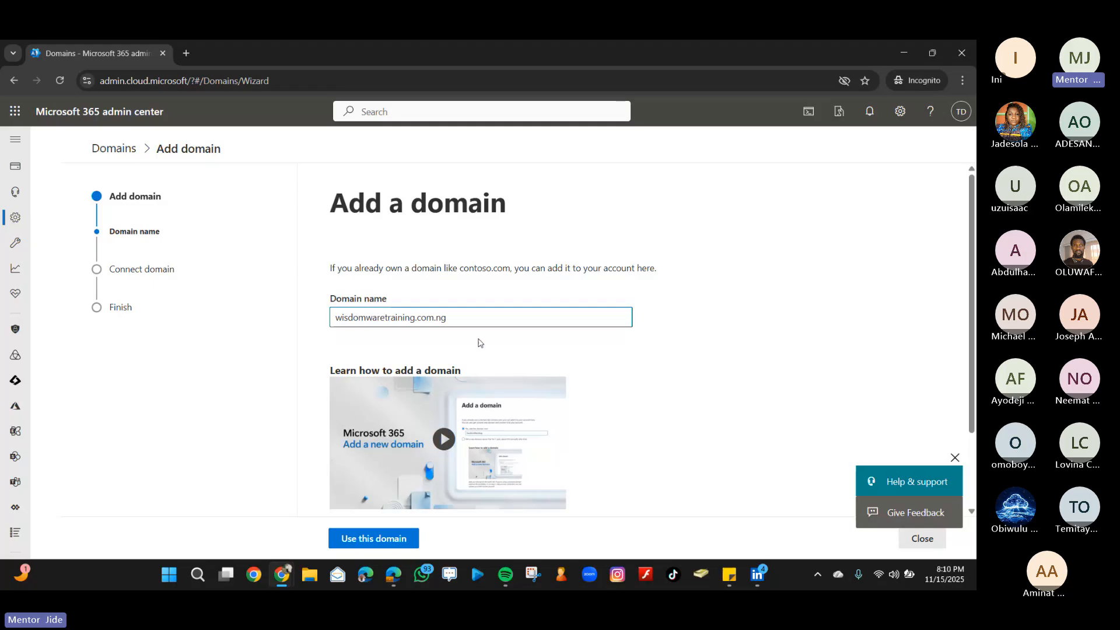
pyautogui.scroll(-2, 479, 343)
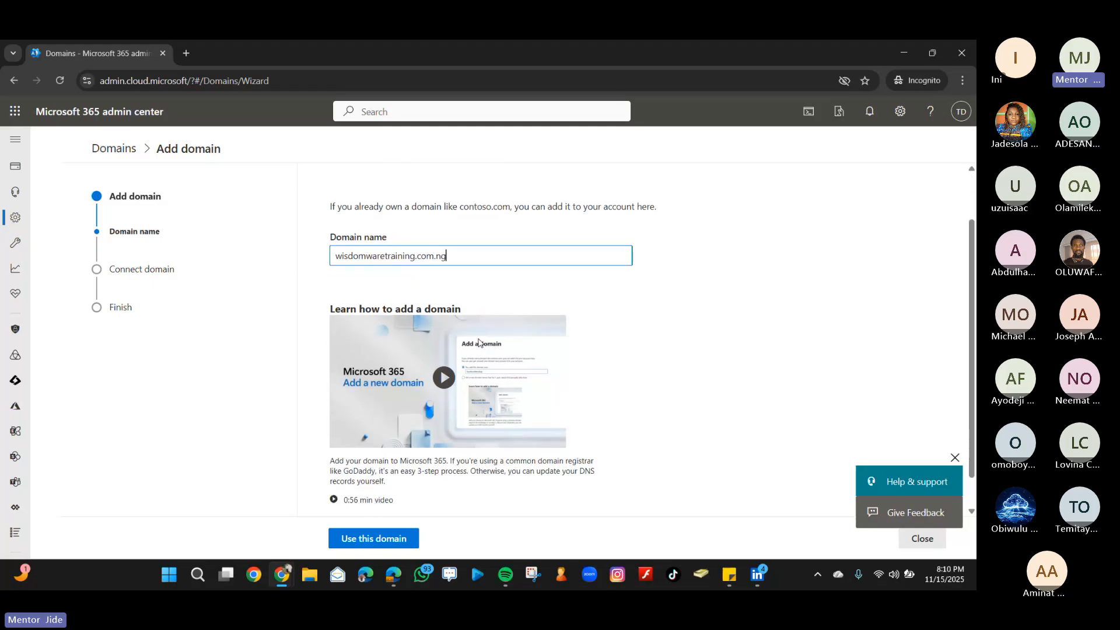
pyautogui.scroll(2, 480, 343)
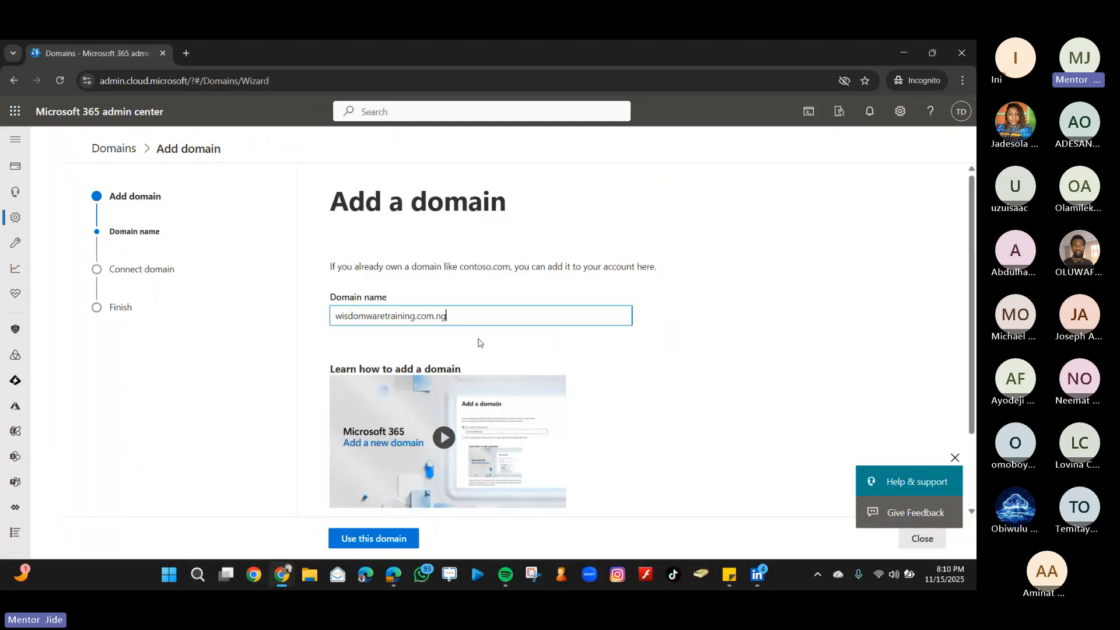
pyautogui.scroll(-1, 466, 368)
pyautogui.scroll(1, 422, 436)
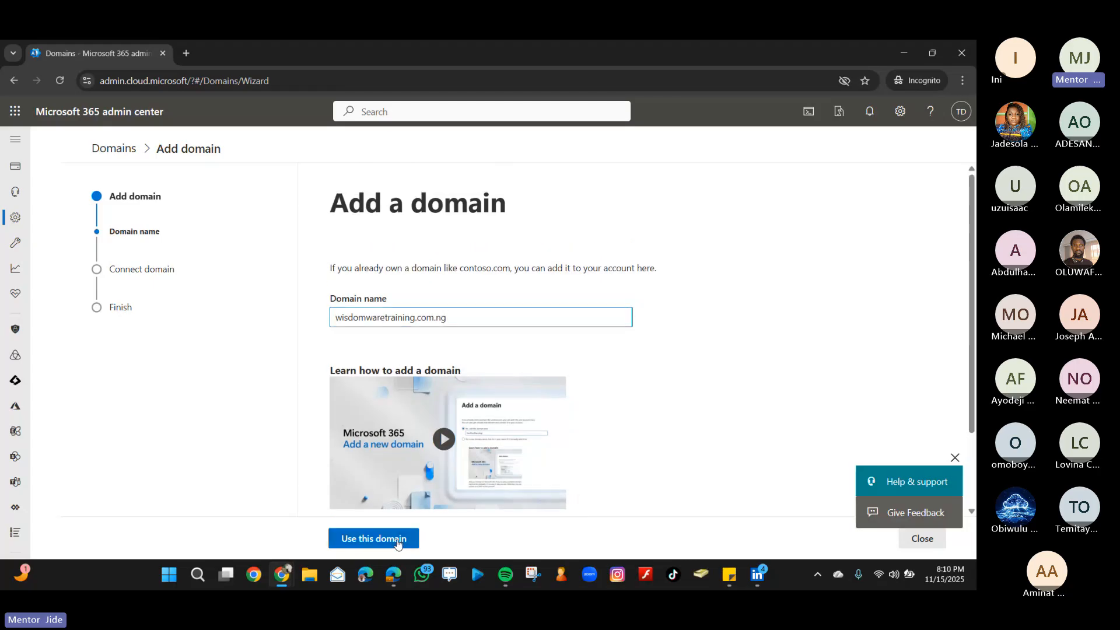
pyautogui.click(399, 543)
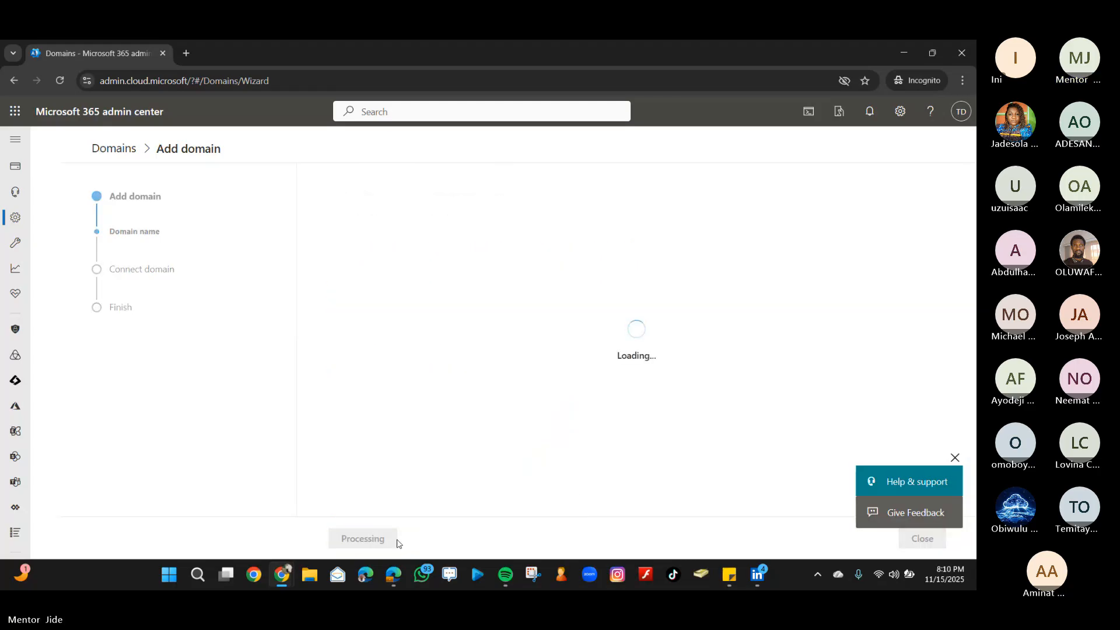
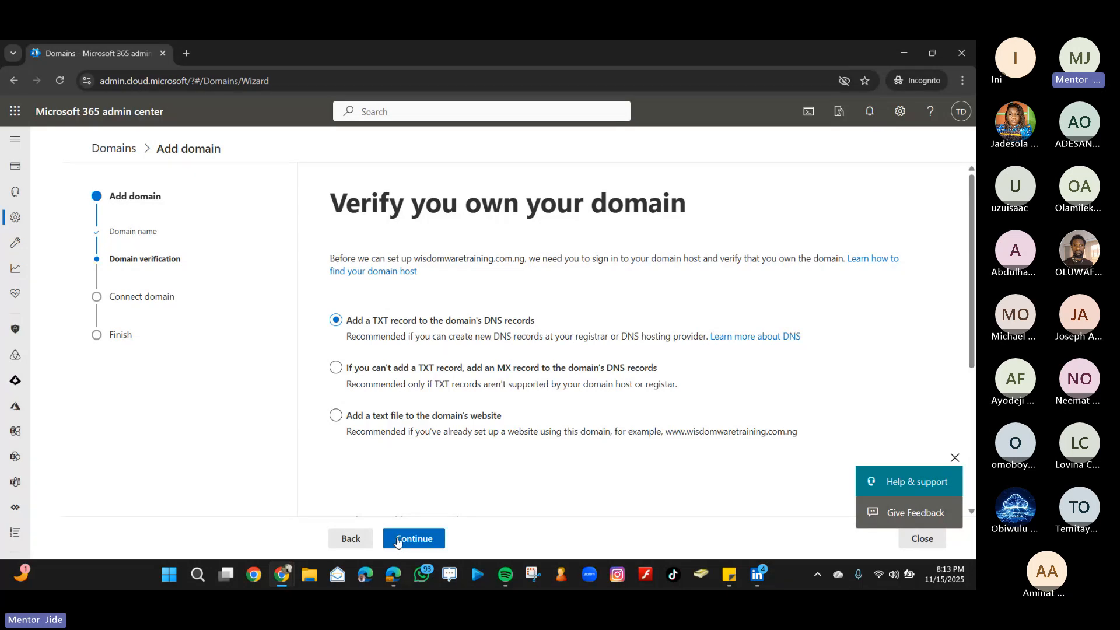
# Leave 'Add a TXT record' as the verification method and bring up the QServers DNS Manager window
pyautogui.click(404, 446)
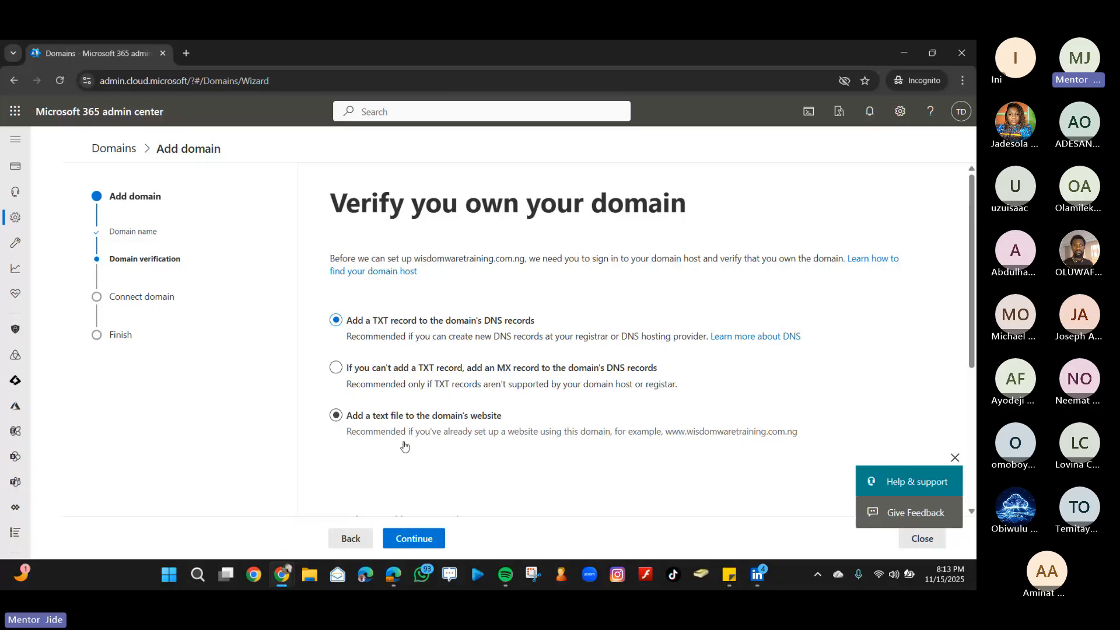
pyautogui.click(416, 403)
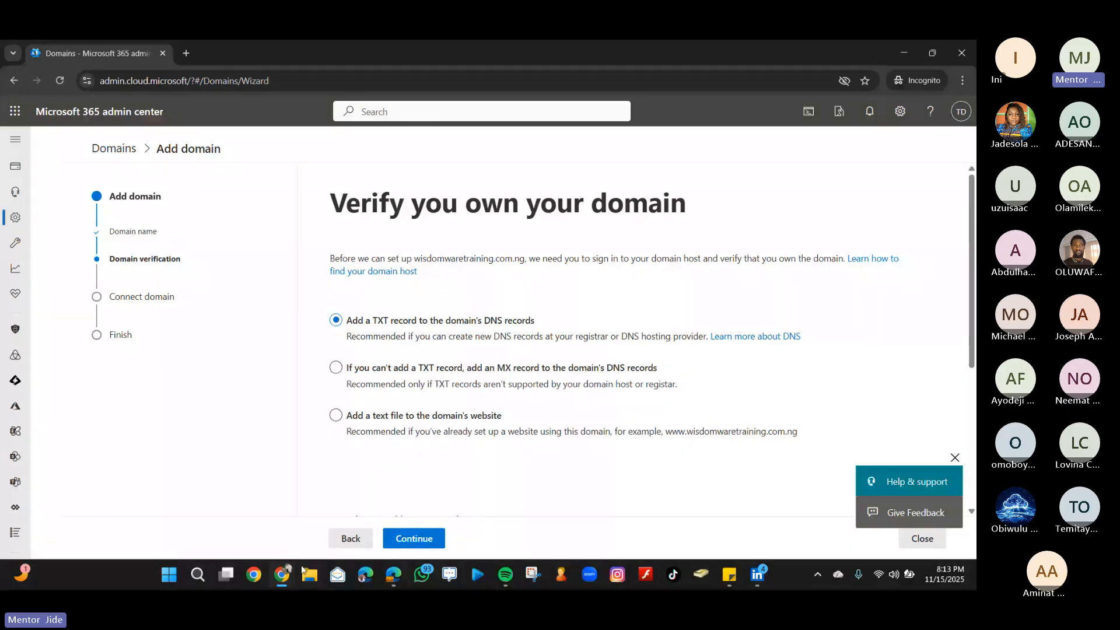
pyautogui.moveTo(271, 579)
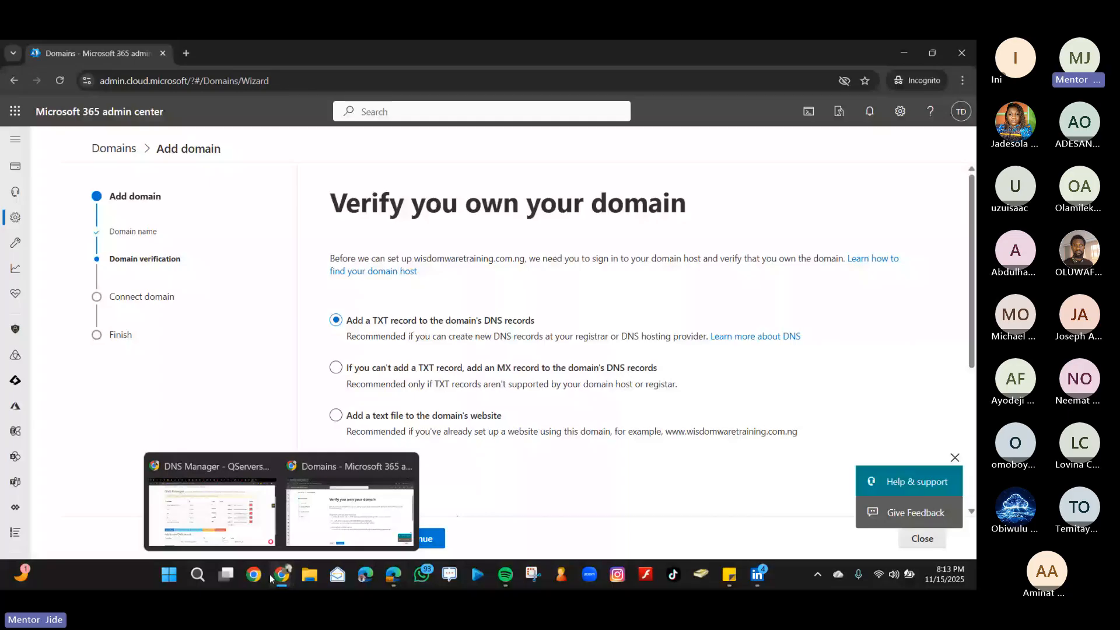
pyautogui.click(212, 508)
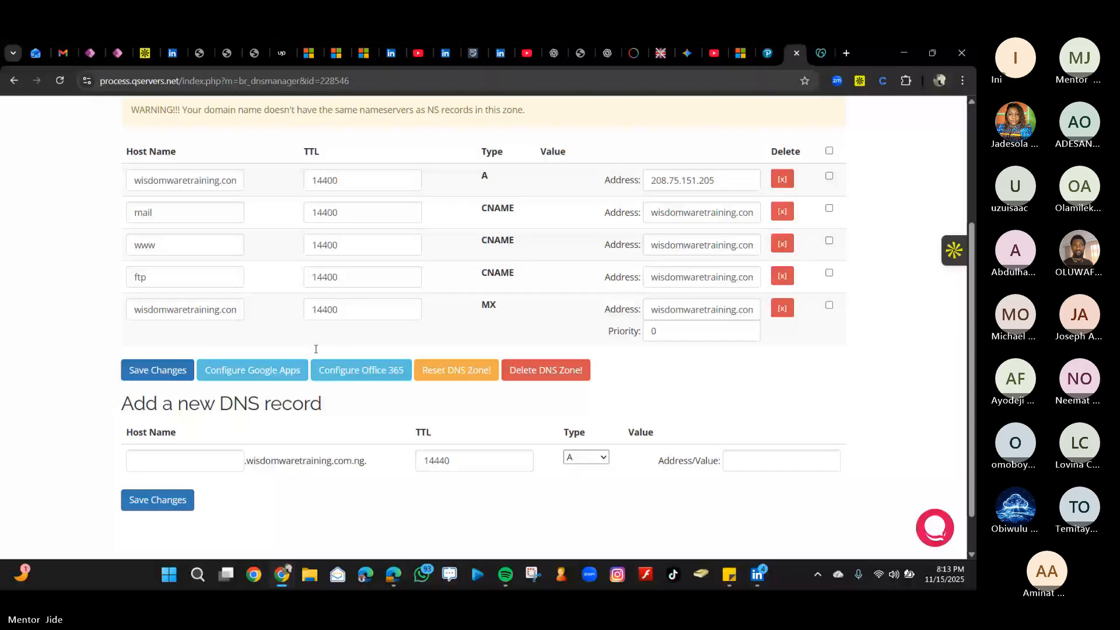
# Review the domain's existing A, CNAME and MX records, then return to the Microsoft 365 wizard
pyautogui.scroll(3, 316, 348)
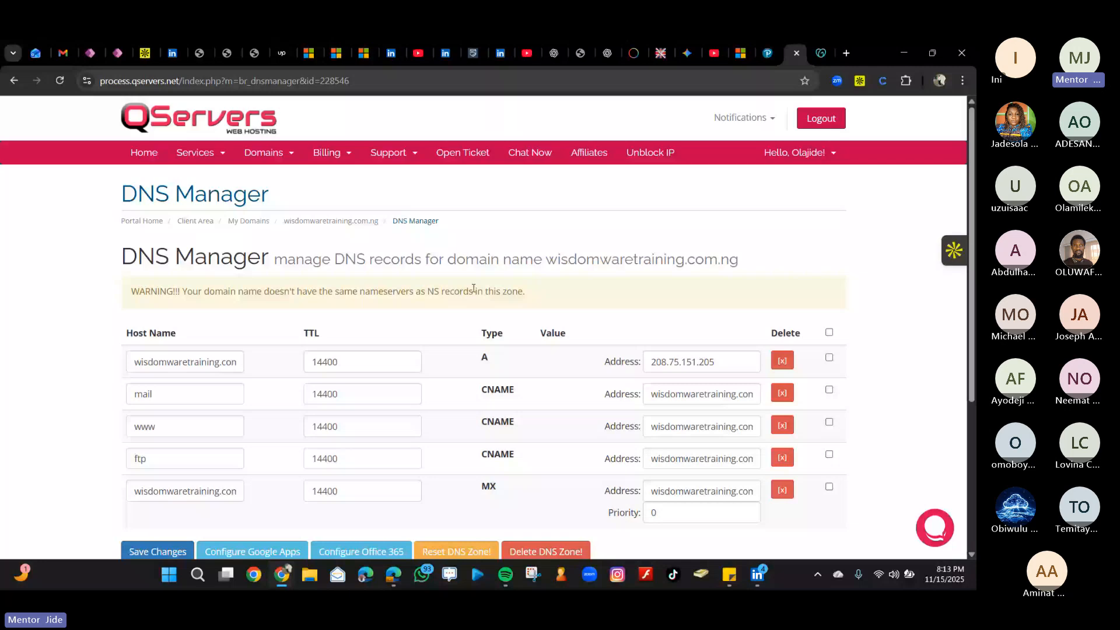
pyautogui.scroll(-1, 363, 262)
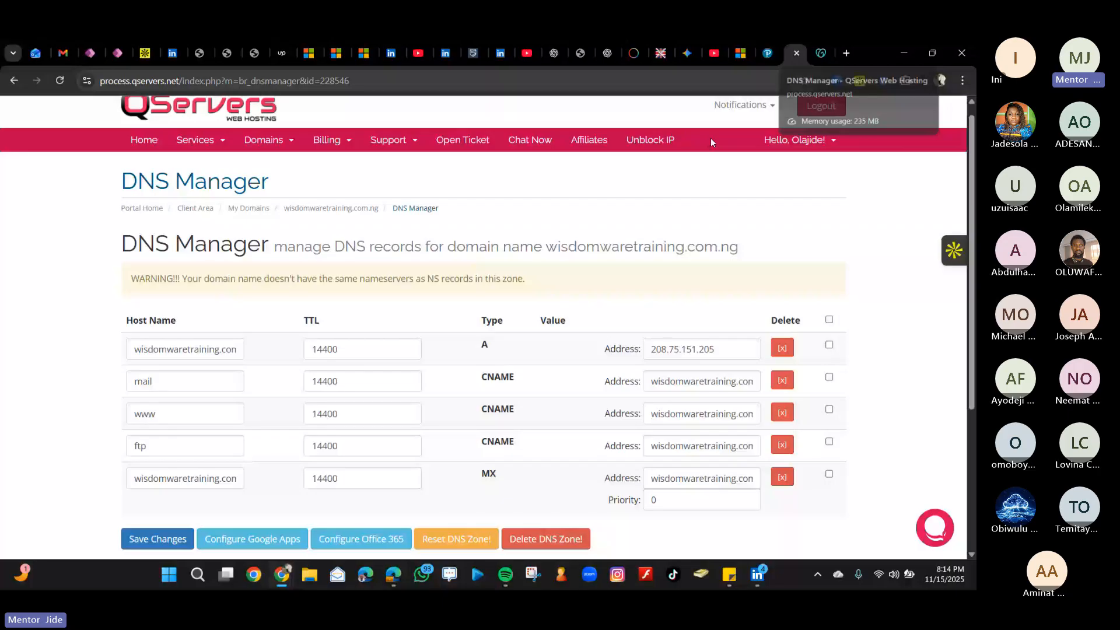
pyautogui.hotkey('alt', 'Tab')
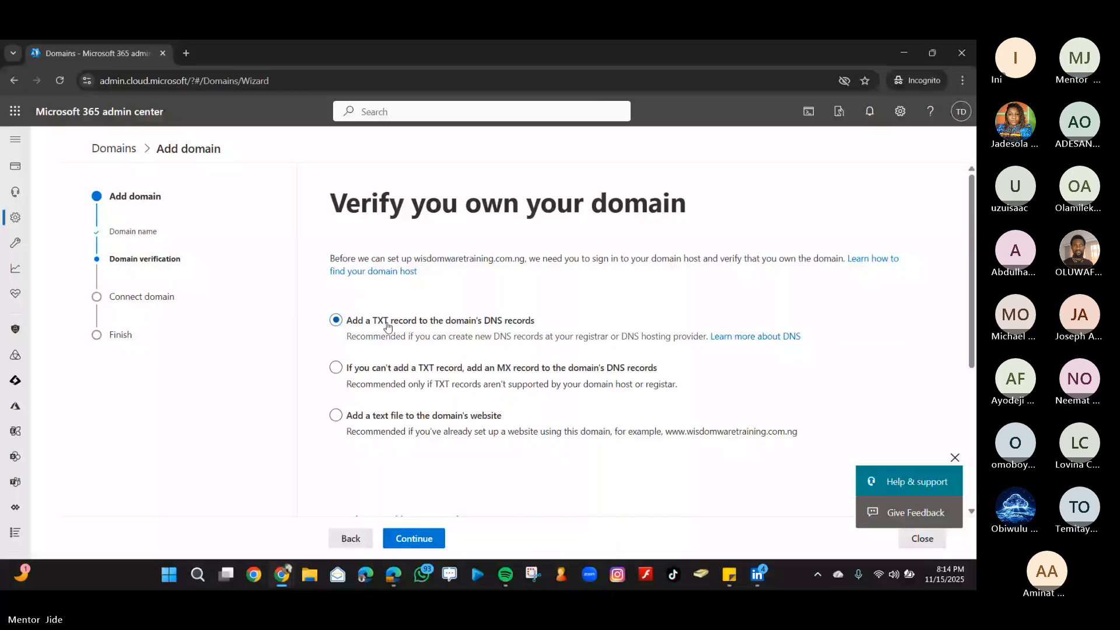
# Continue with TXT verification to reveal TXT name @, the MS= value and TTL 3600, then switch to DNS Manager
pyautogui.click(426, 538)
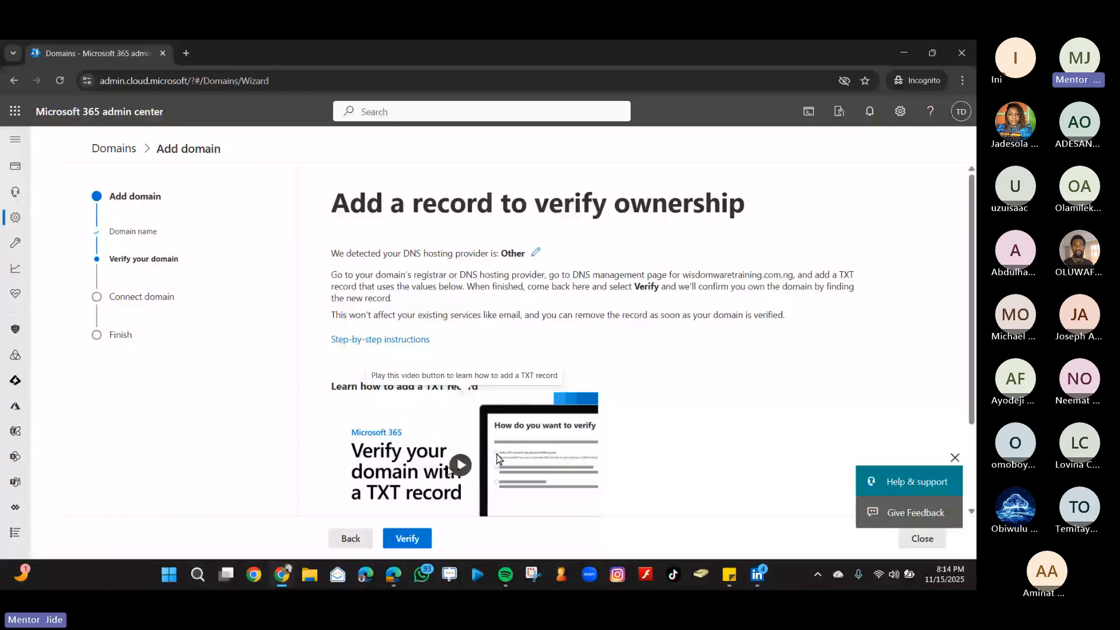
pyautogui.scroll(-2, 450, 471)
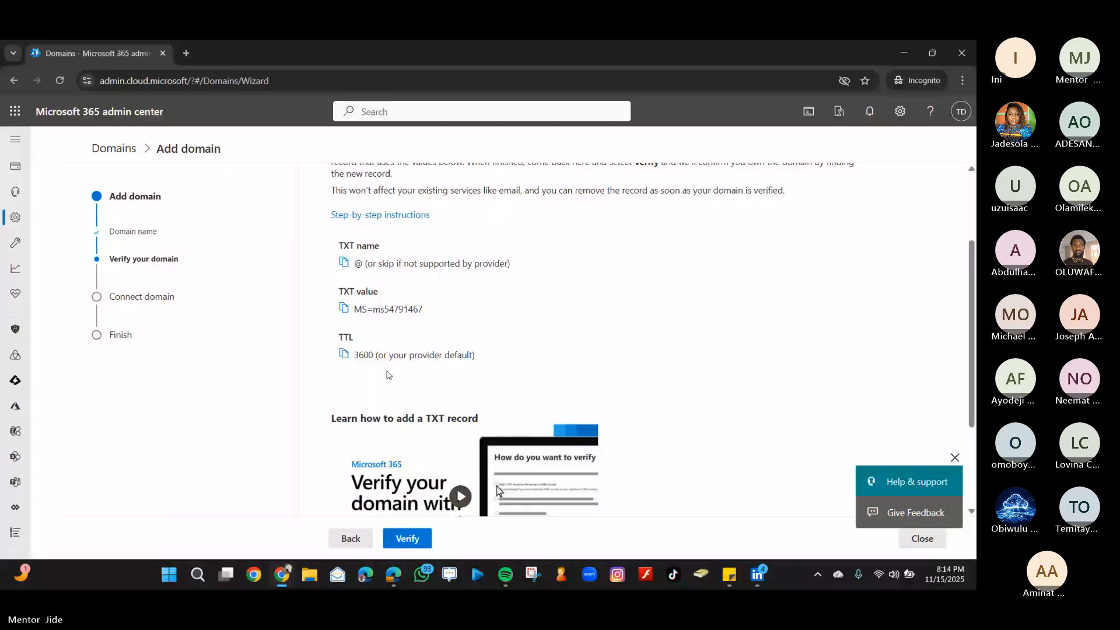
pyautogui.hotkey('alt', 'Tab')
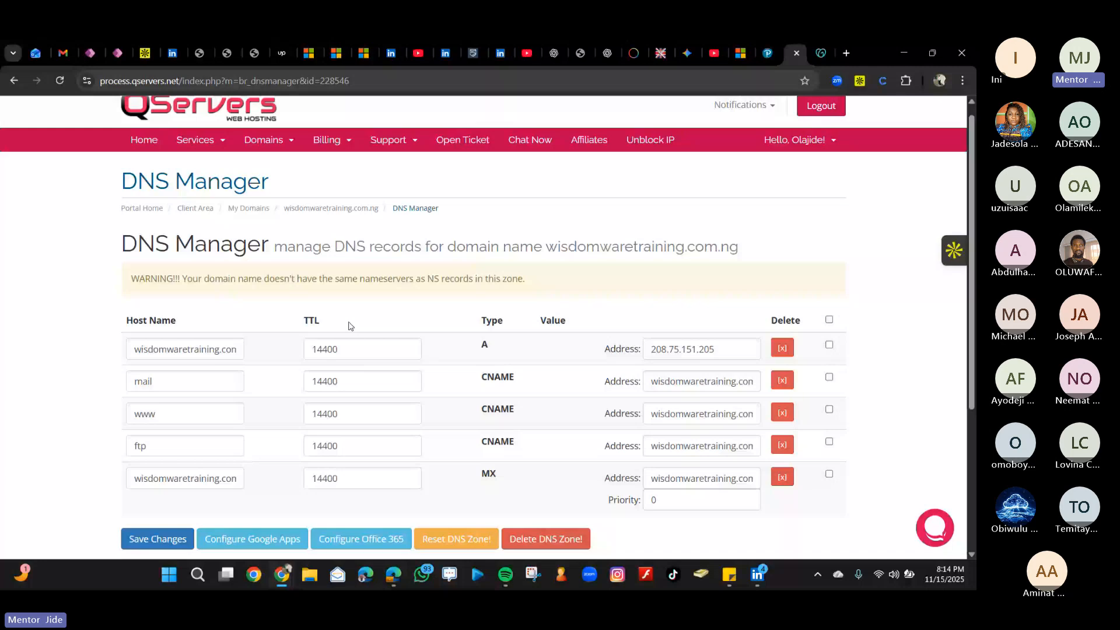
# Start a new DNS record and set its TTL to 3600
pyautogui.scroll(-4, 350, 325)
pyautogui.click(229, 414)
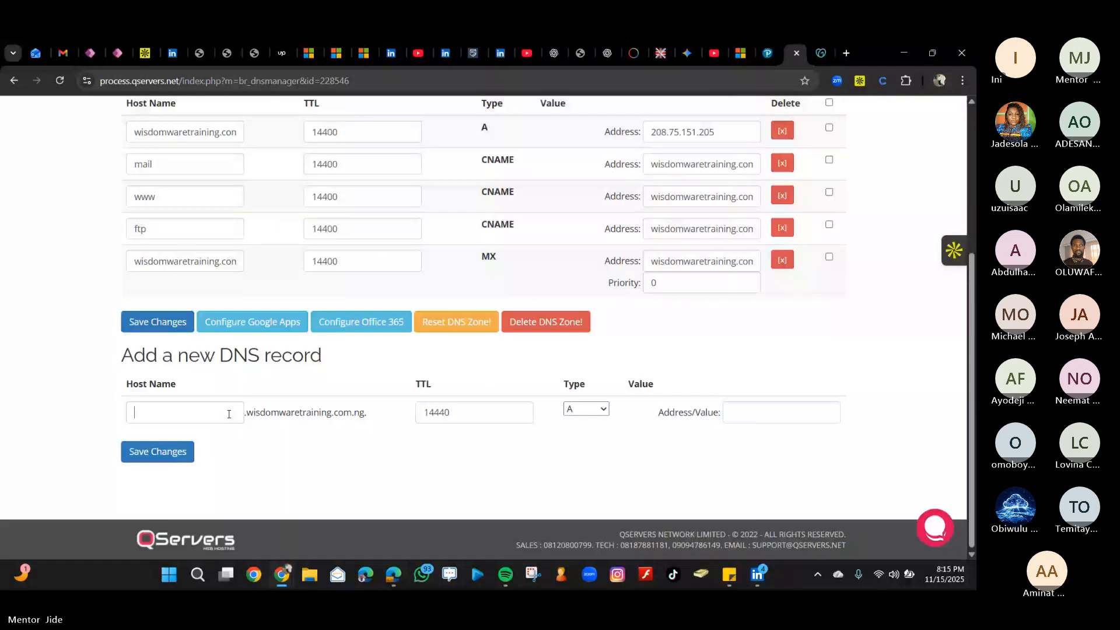
pyautogui.write('MS=ms54791467')
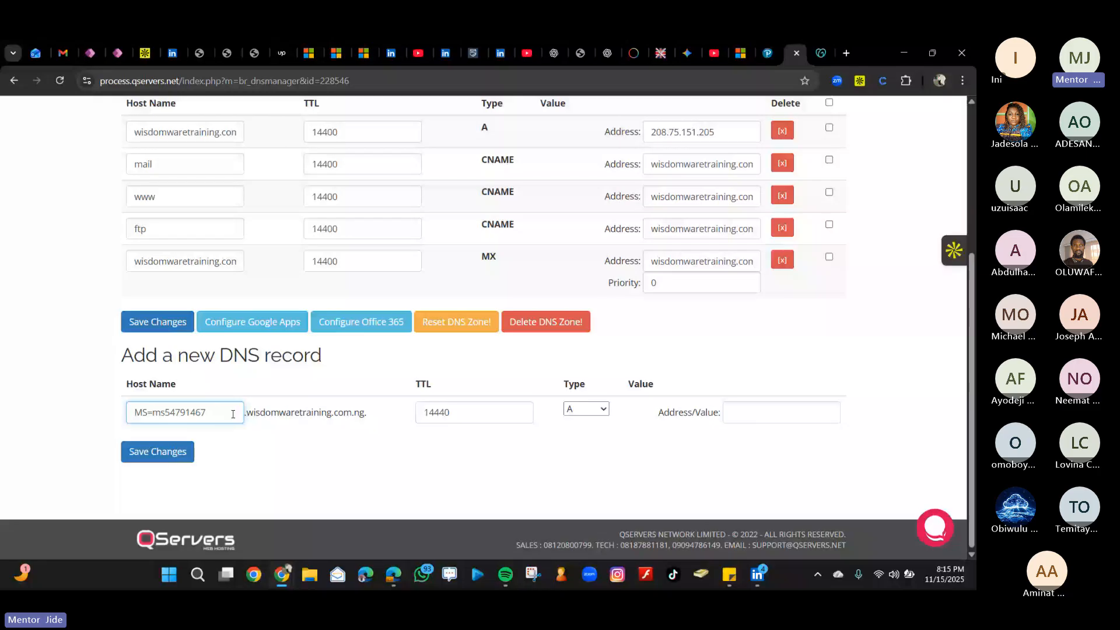
pyautogui.click(470, 414)
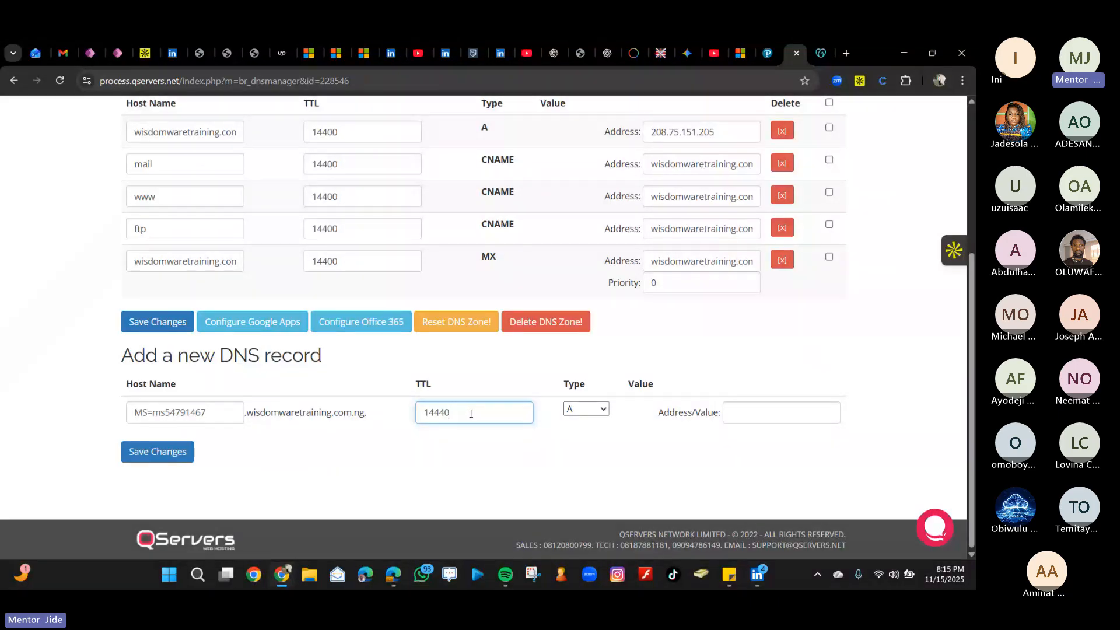
pyautogui.press('BackSpace')
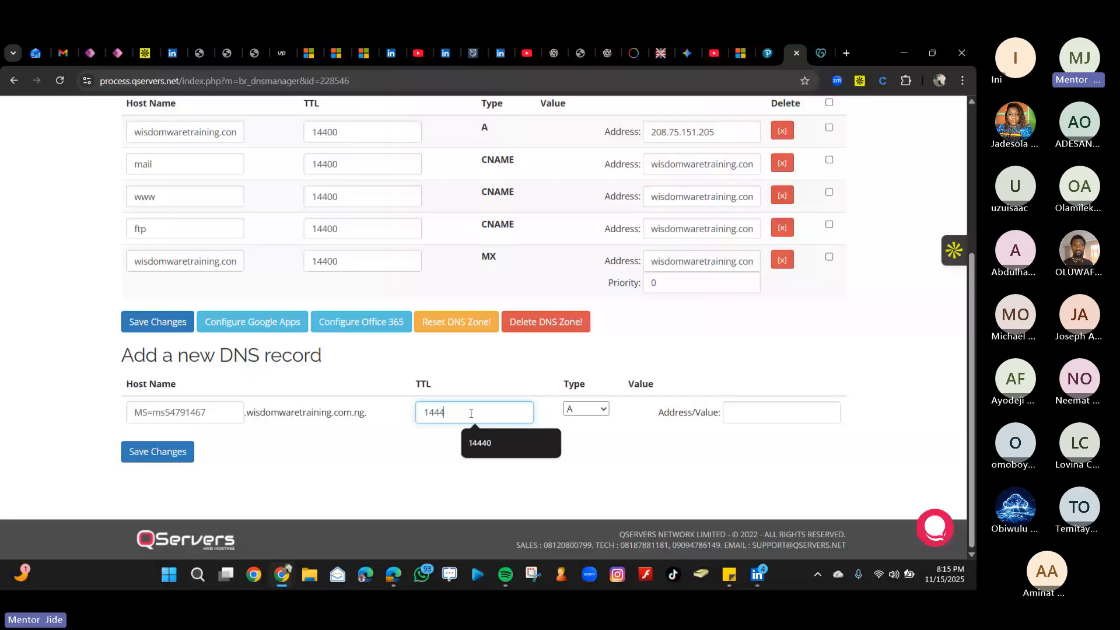
pyautogui.press('BackSpace')
pyautogui.press('BackSpace')
pyautogui.press('BackSpace')
pyautogui.press('BackSpace')
pyautogui.write('36')
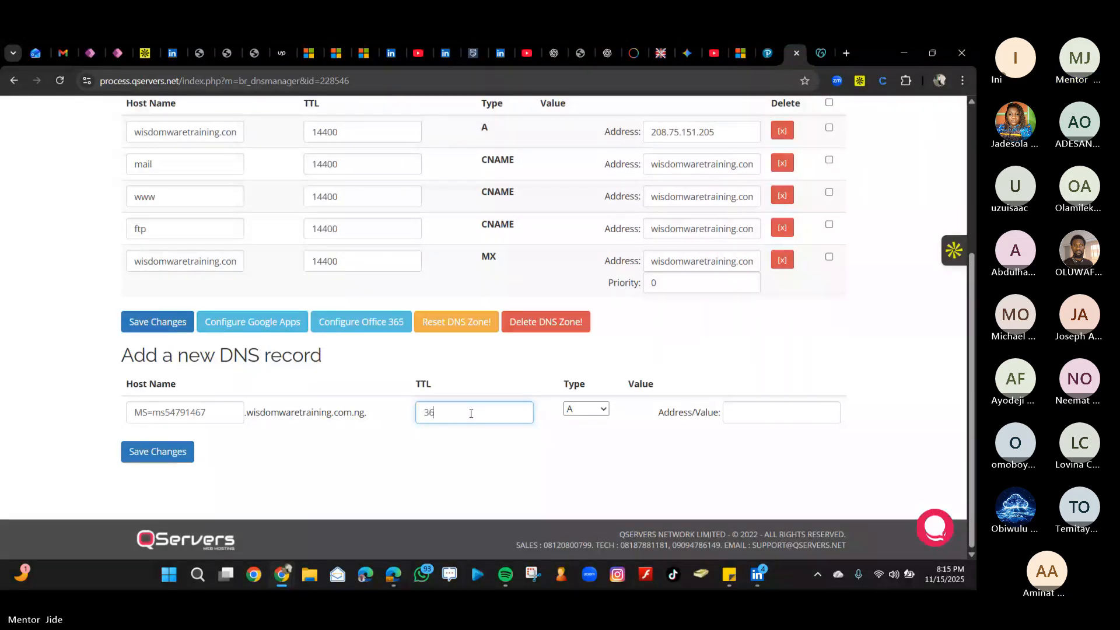
pyautogui.write('00')
# Make the record type TXT and paste the Microsoft verification value as its value
pyautogui.click(603, 410)
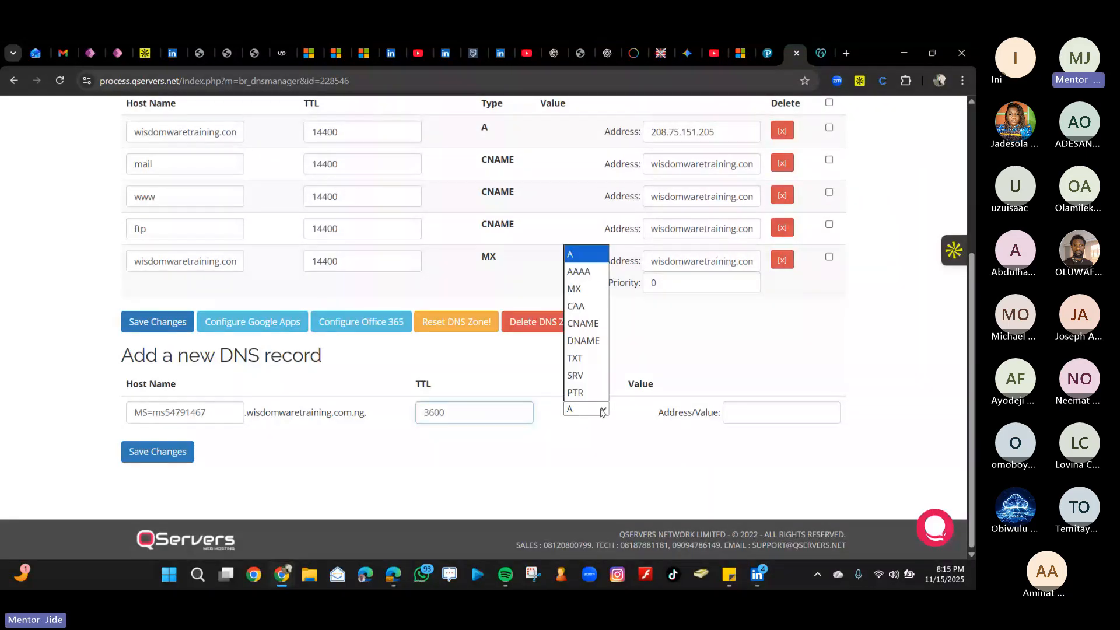
pyautogui.click(580, 361)
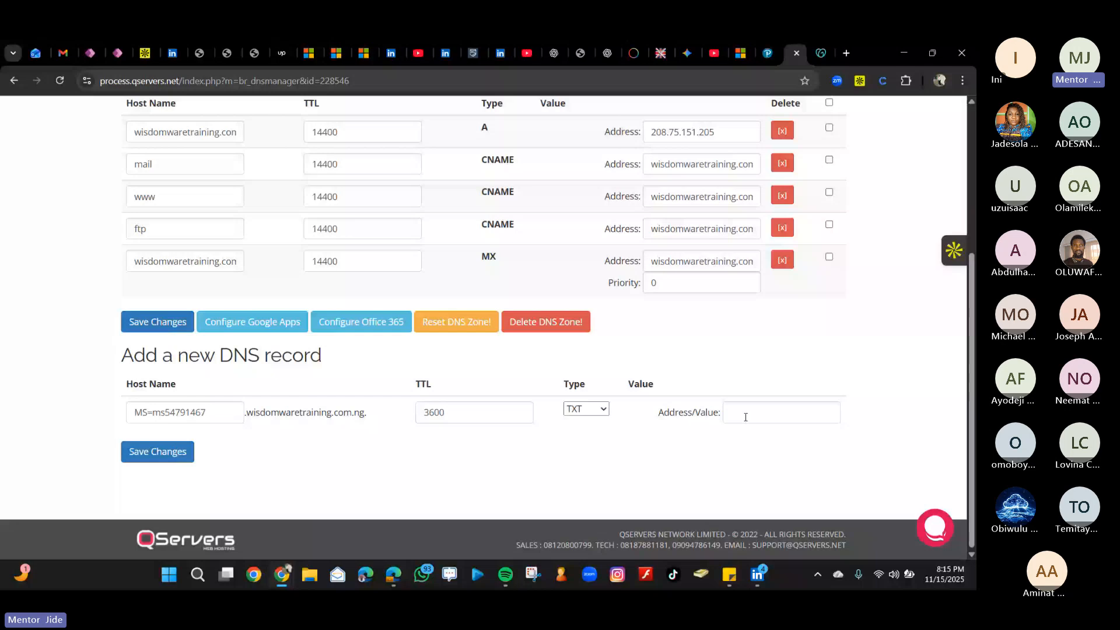
pyautogui.click(745, 414)
pyautogui.write('MS=ms54791467')
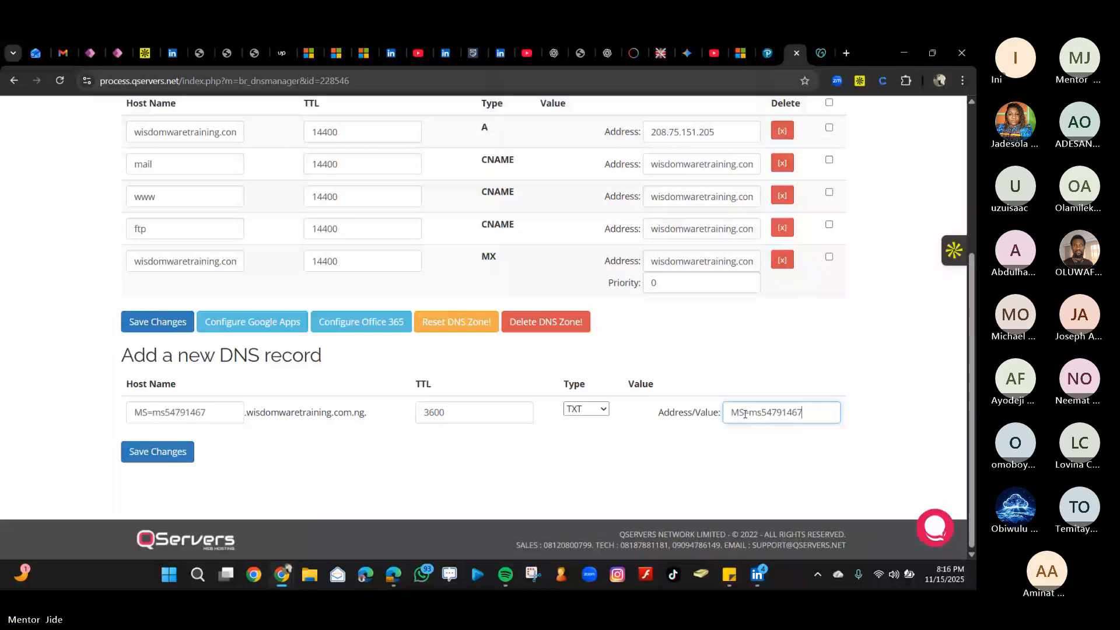
# Correct the host name to @, checking it against the TXT name Microsoft expects
pyautogui.click(214, 405)
pyautogui.press('BackSpace')
pyautogui.press('BackSpace')
pyautogui.press('BackSpace')
pyautogui.press('BackSpace')
pyautogui.press('BackSpace')
pyautogui.press('BackSpace')
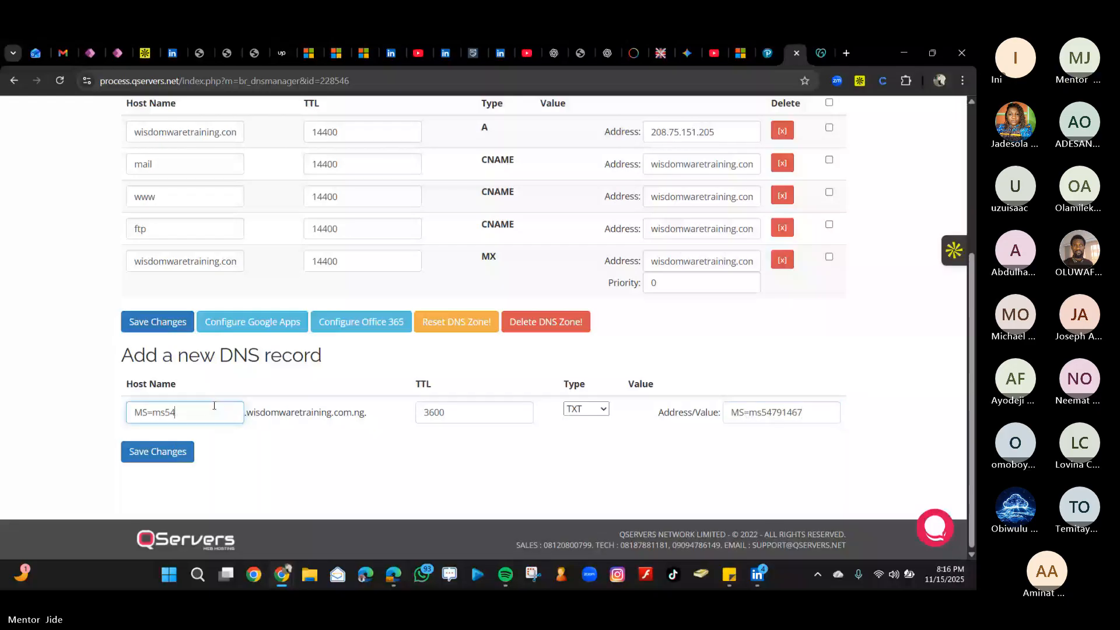
pyautogui.hotkey('ctrl', 'a')
pyautogui.write('@')
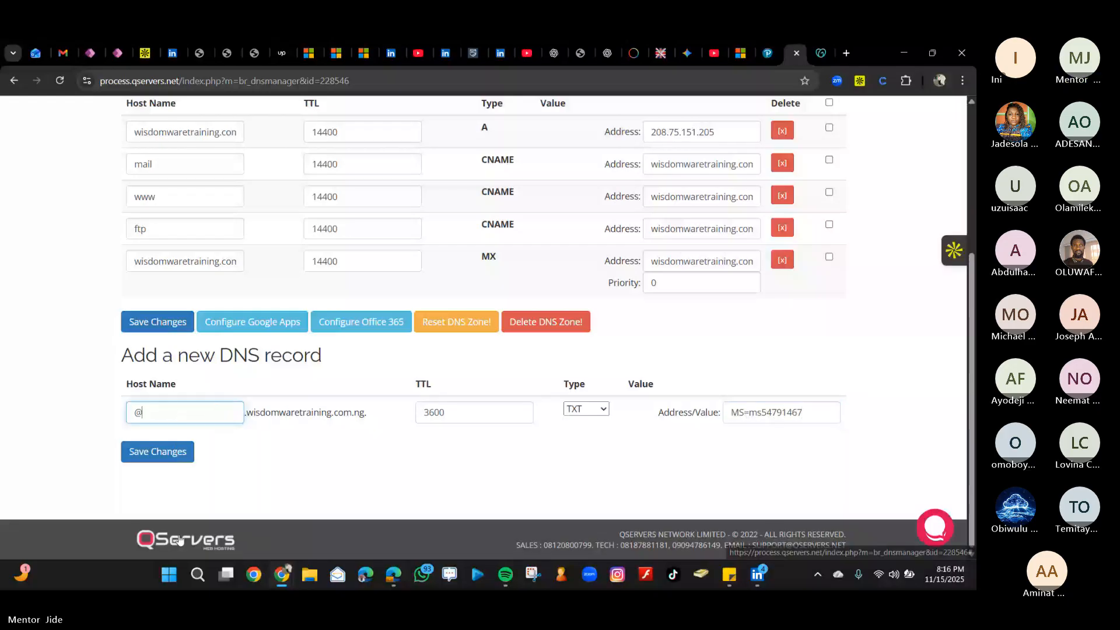
pyautogui.hotkey('alt', 'Tab')
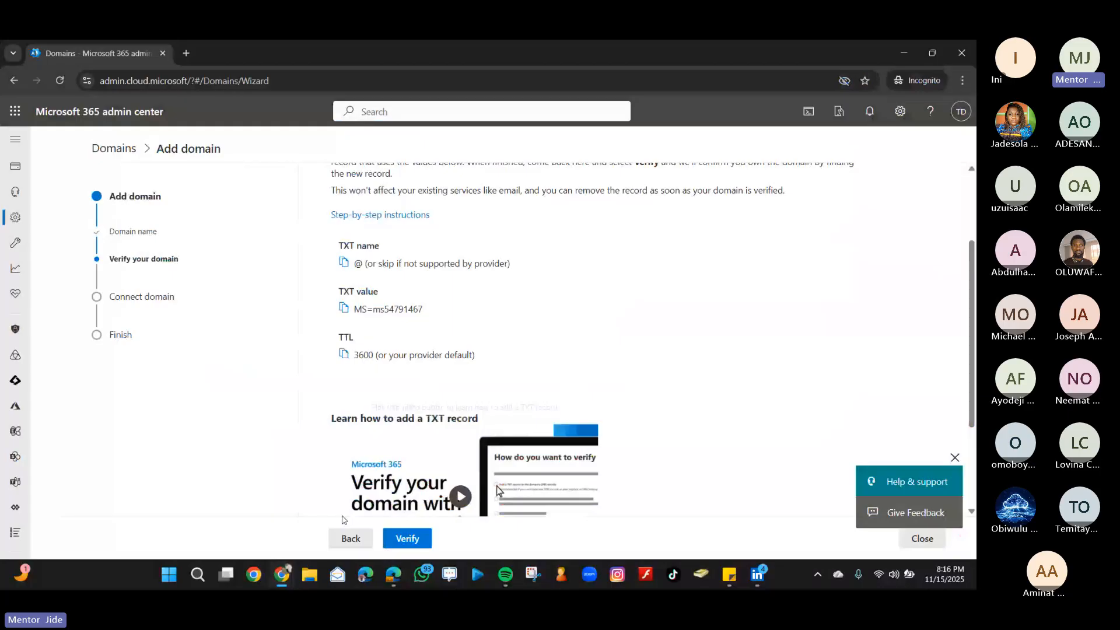
pyautogui.scroll(1, 342, 516)
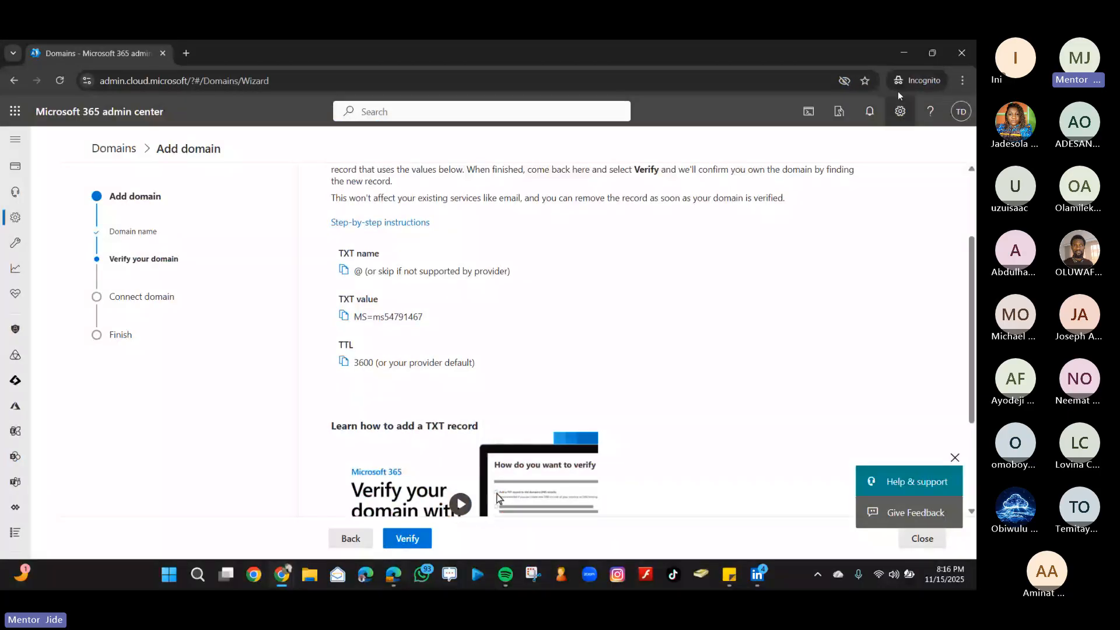
pyautogui.hotkey('alt', 'Tab')
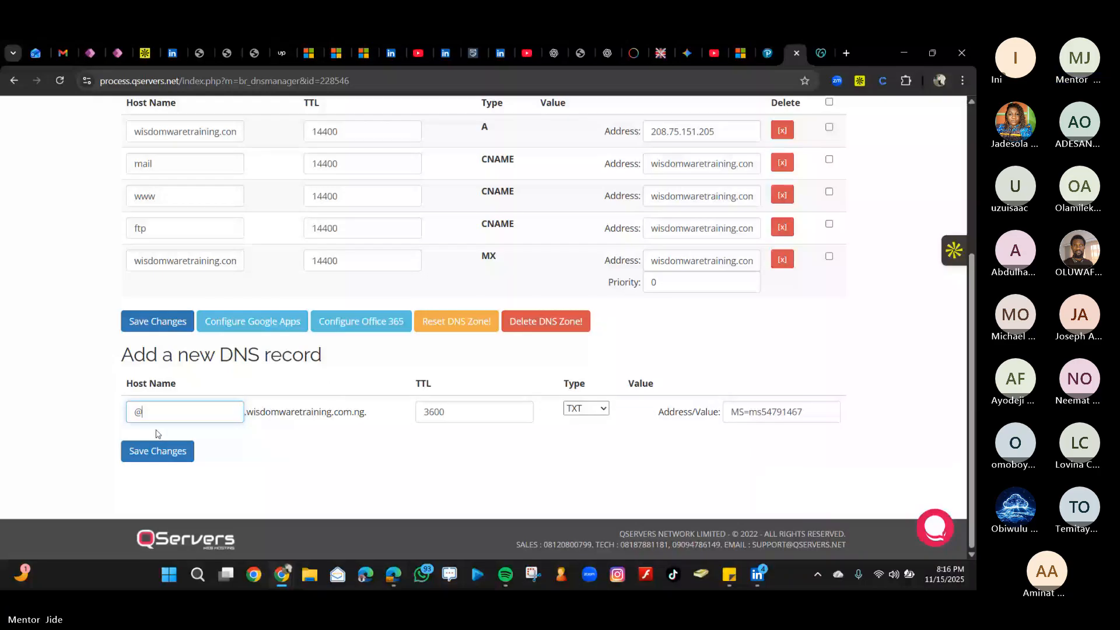
# Save the TXT record, confirm it in the refreshed list, and return to Microsoft 365
pyautogui.click(162, 452)
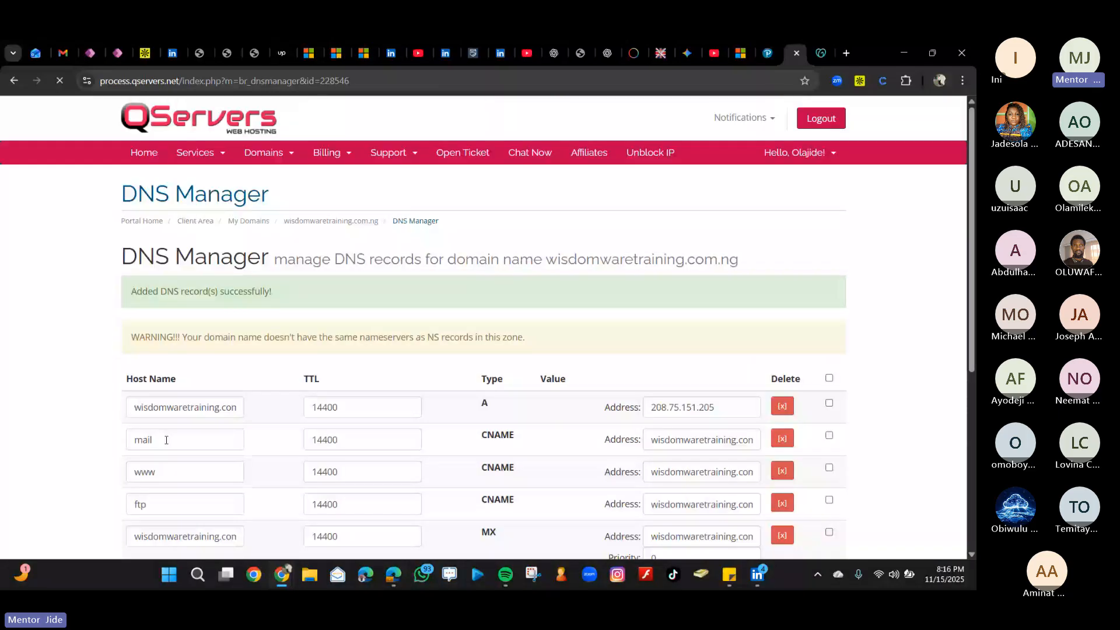
pyautogui.scroll(-4, 222, 386)
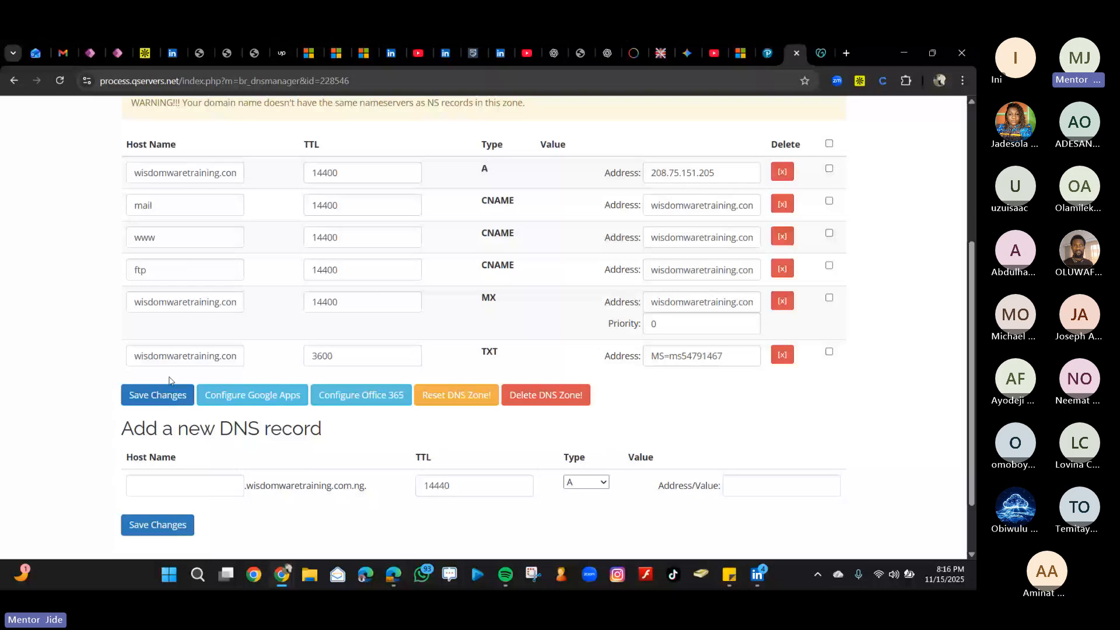
pyautogui.scroll(4, 169, 380)
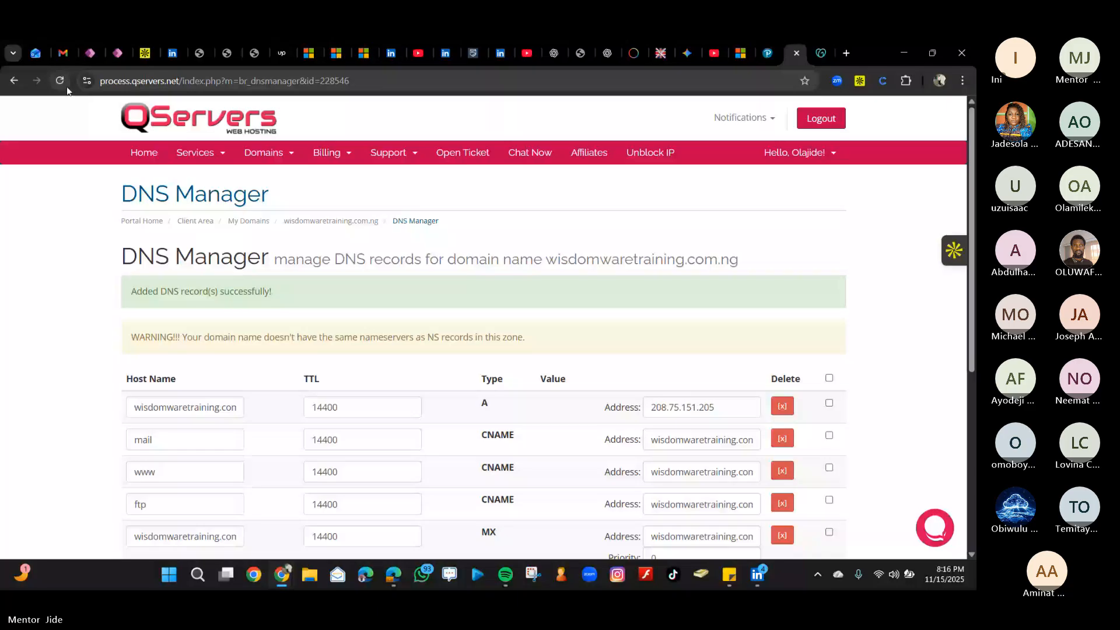
pyautogui.click(64, 86)
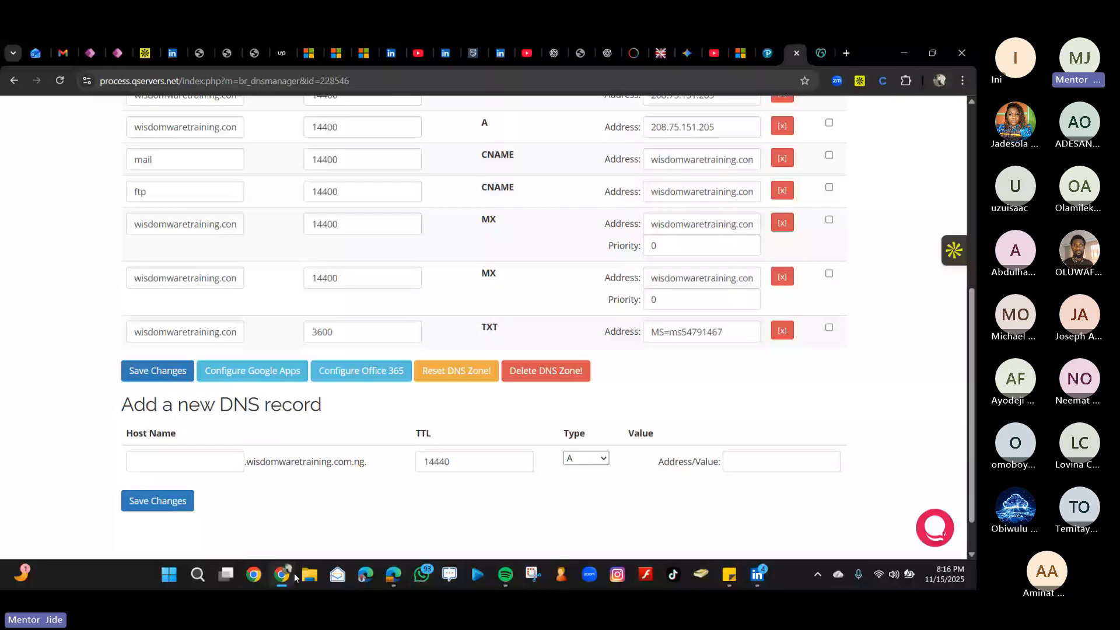
pyautogui.click(361, 513)
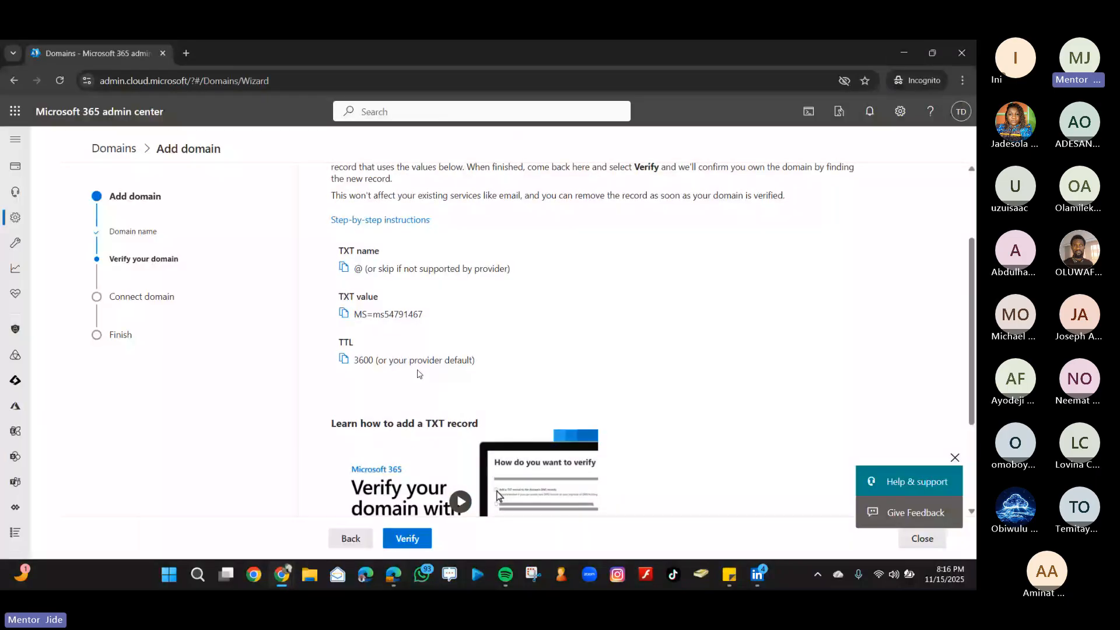
# Run domain verification, note the DNS propagation advice, and retry verification
pyautogui.scroll(-2, 419, 374)
pyautogui.click(413, 539)
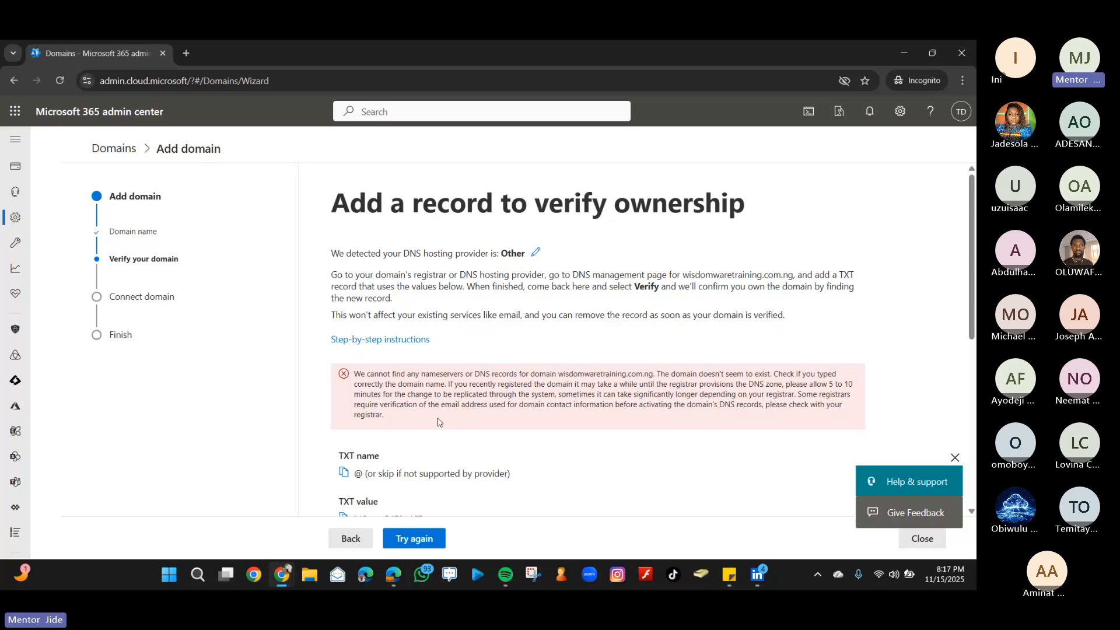
pyautogui.scroll(-1, 440, 423)
pyautogui.scroll(-3, 440, 422)
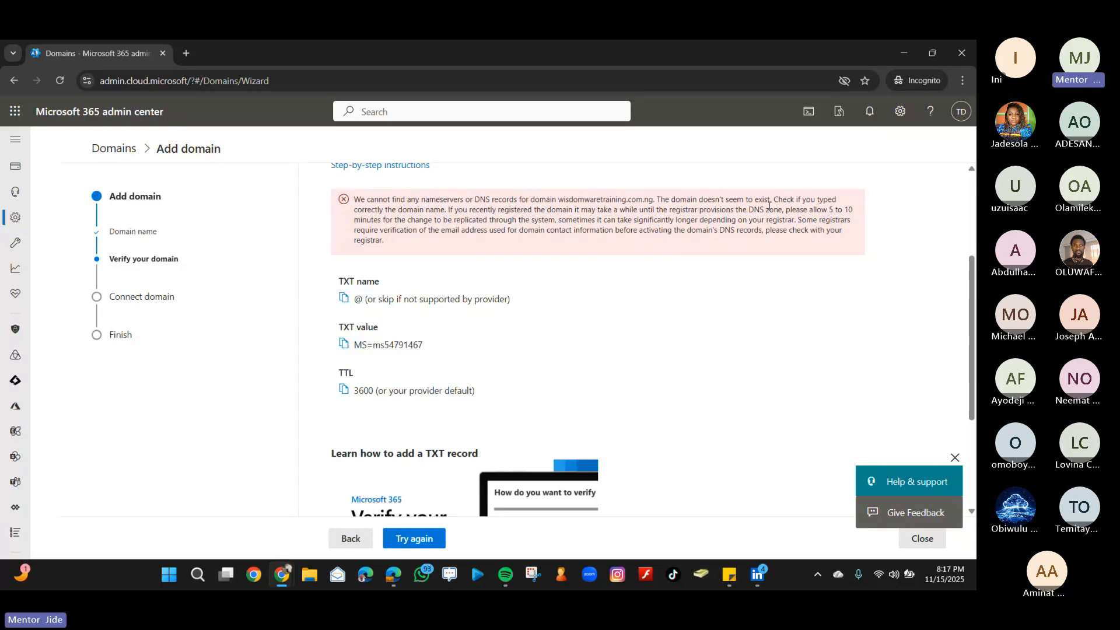
pyautogui.moveTo(784, 209); pyautogui.dragTo(827, 252)
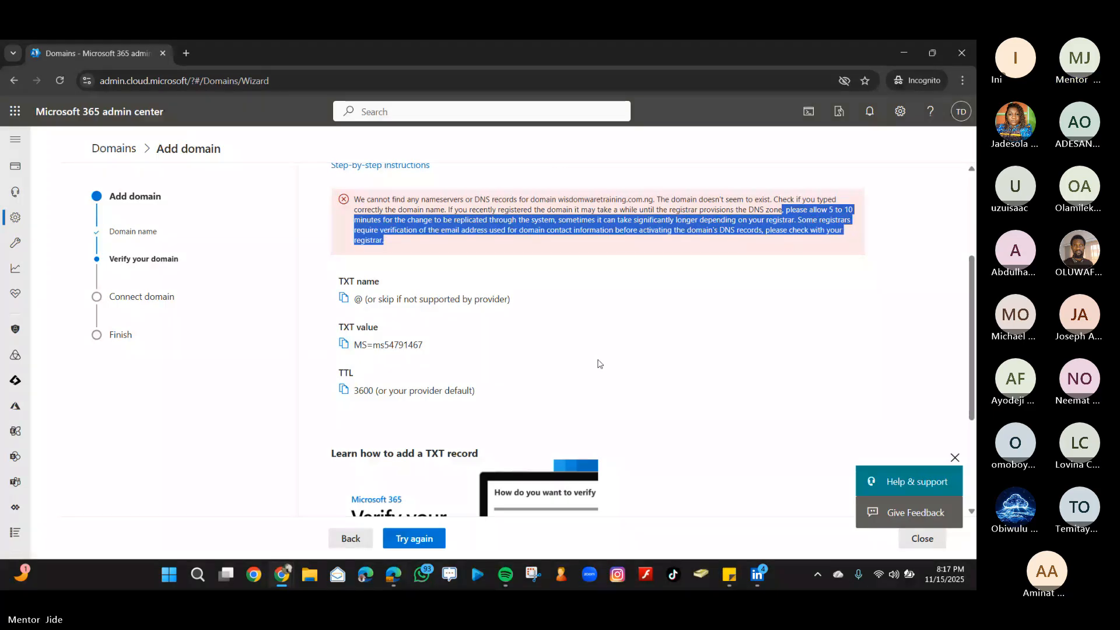
pyautogui.click(406, 544)
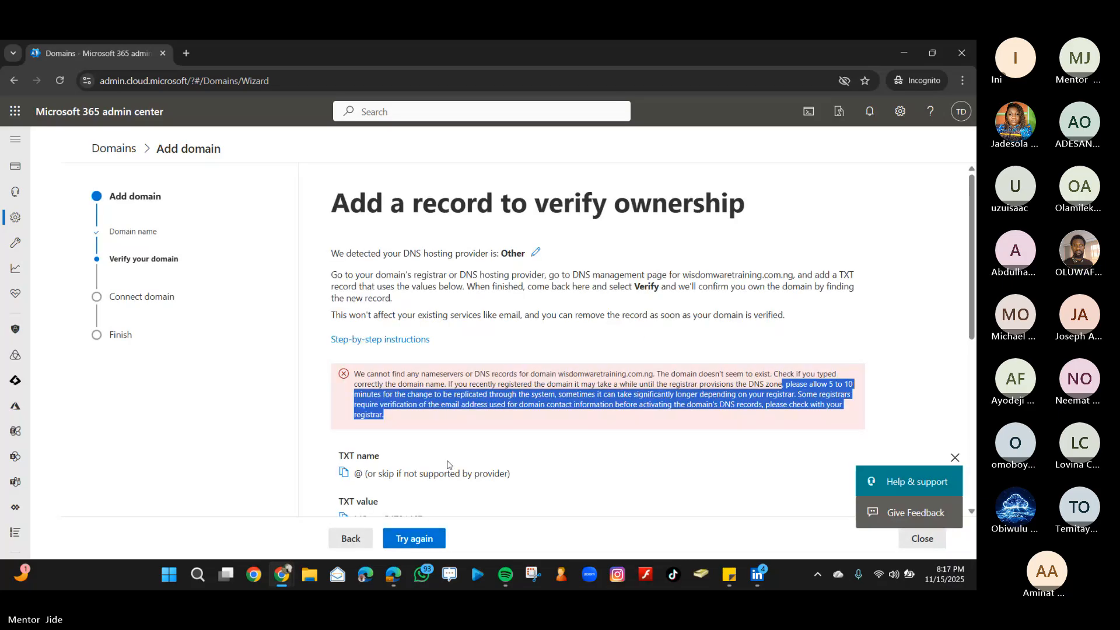
# Review the failed-verification error and go back to the domain name step
pyautogui.click(393, 383)
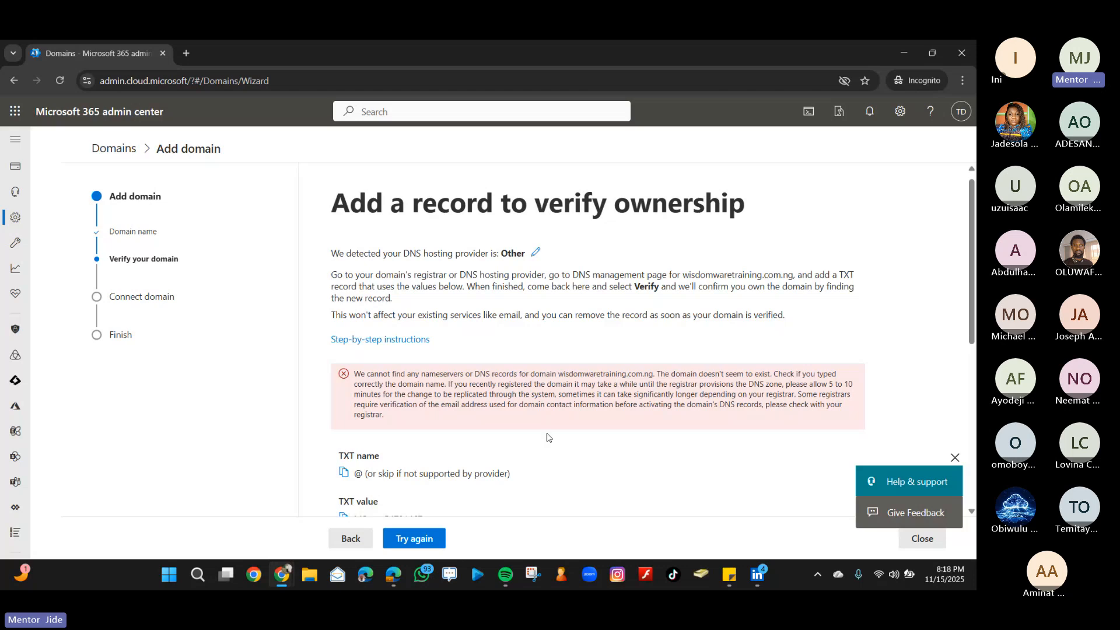
pyautogui.scroll(-2, 549, 437)
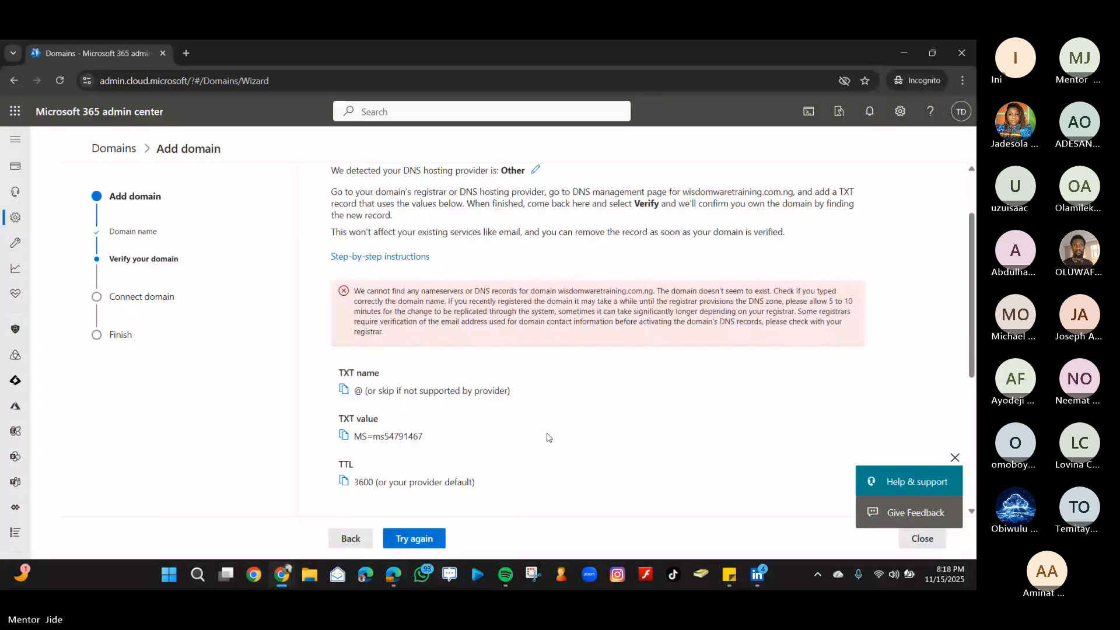
pyautogui.scroll(2, 548, 437)
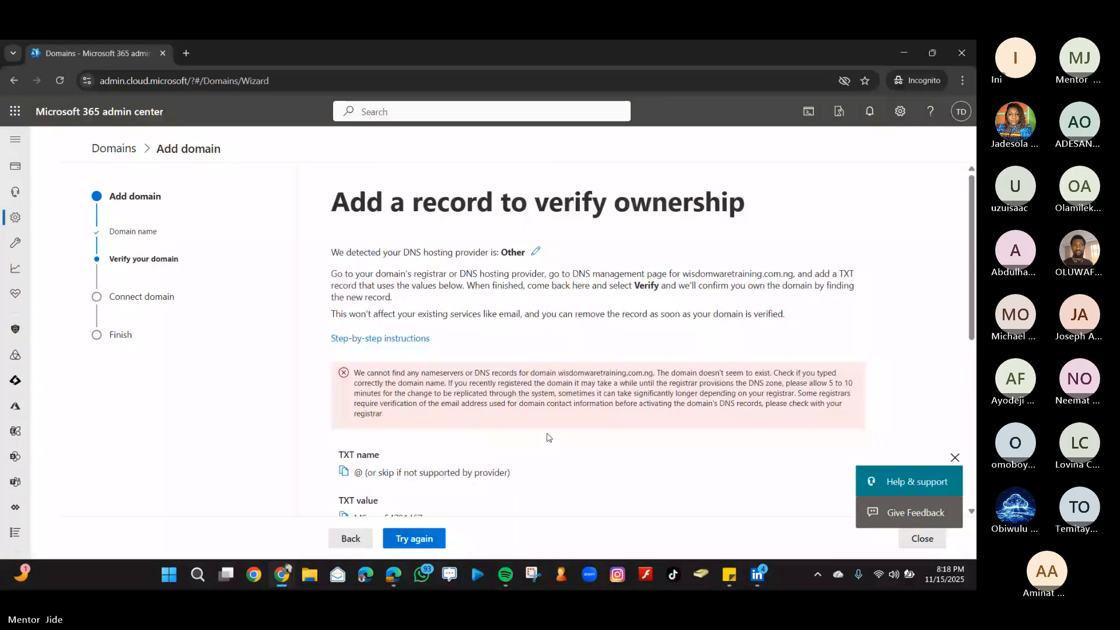
pyautogui.scroll(-1, 549, 437)
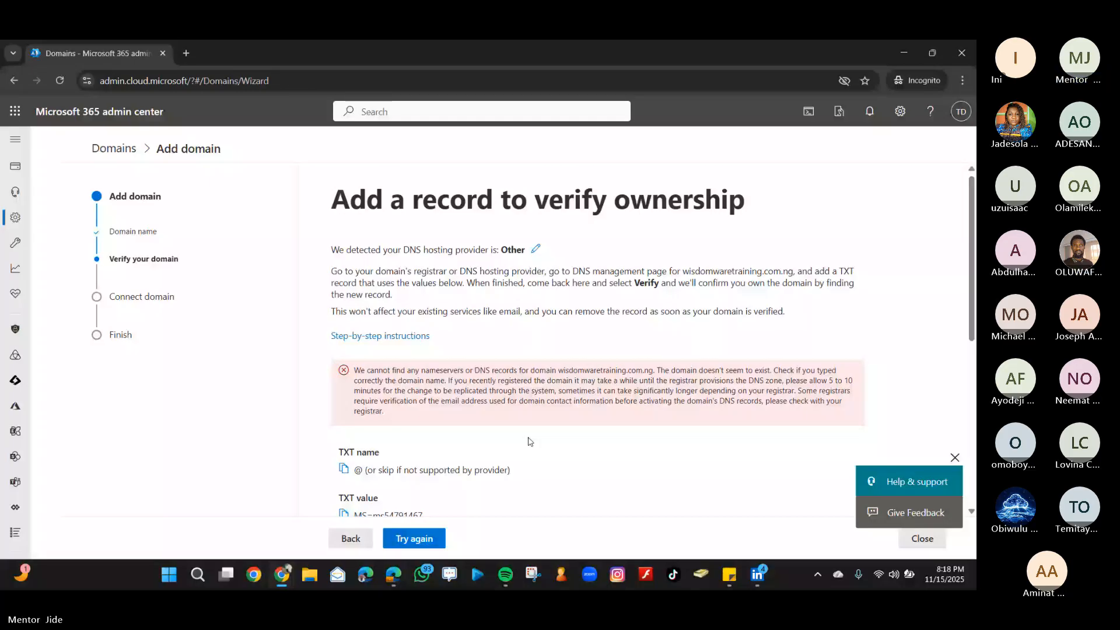
pyautogui.click(362, 539)
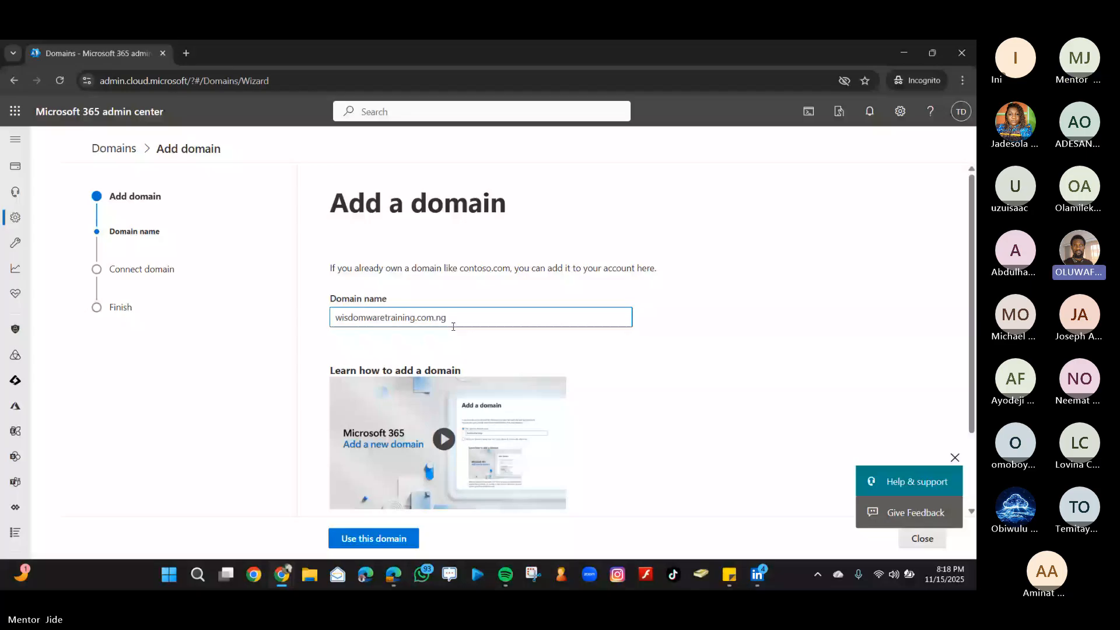
# Resubmit wisdomwaretraining.com.ng with TXT verification to see MS=ms54791467, TTL 3600, then view DNS Manager
pyautogui.press('Return')
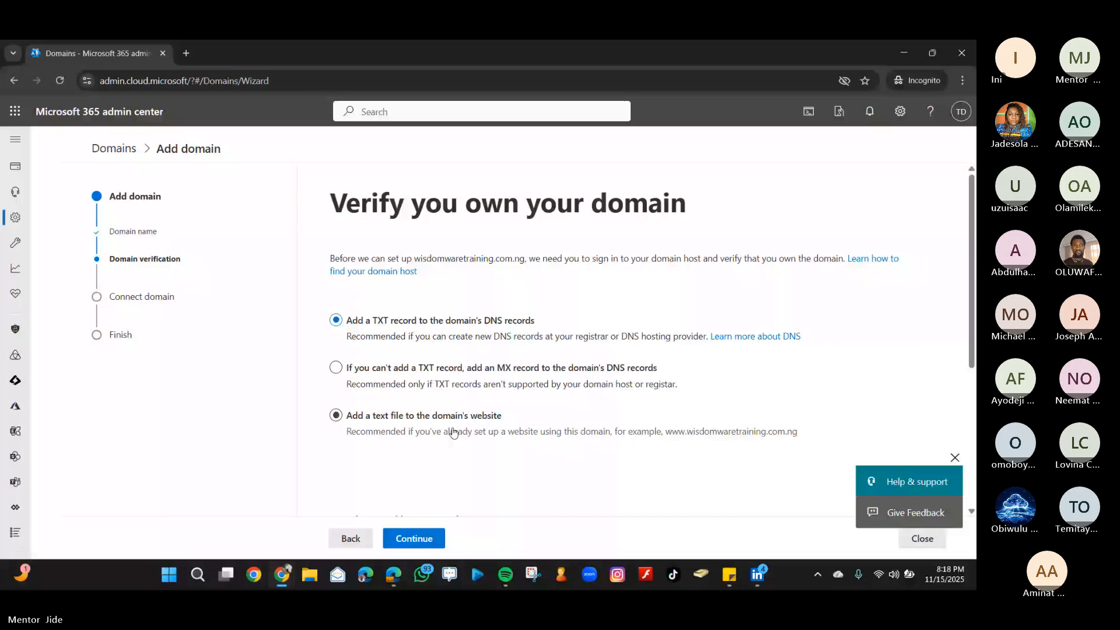
pyautogui.press('Return')
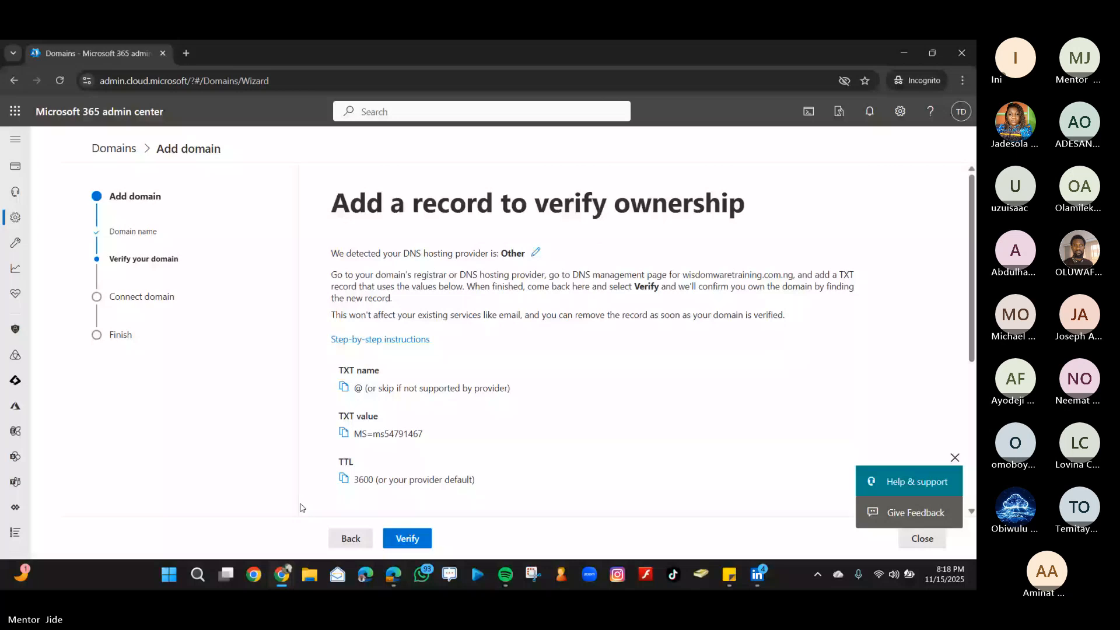
pyautogui.click(285, 569)
pyautogui.click(240, 543)
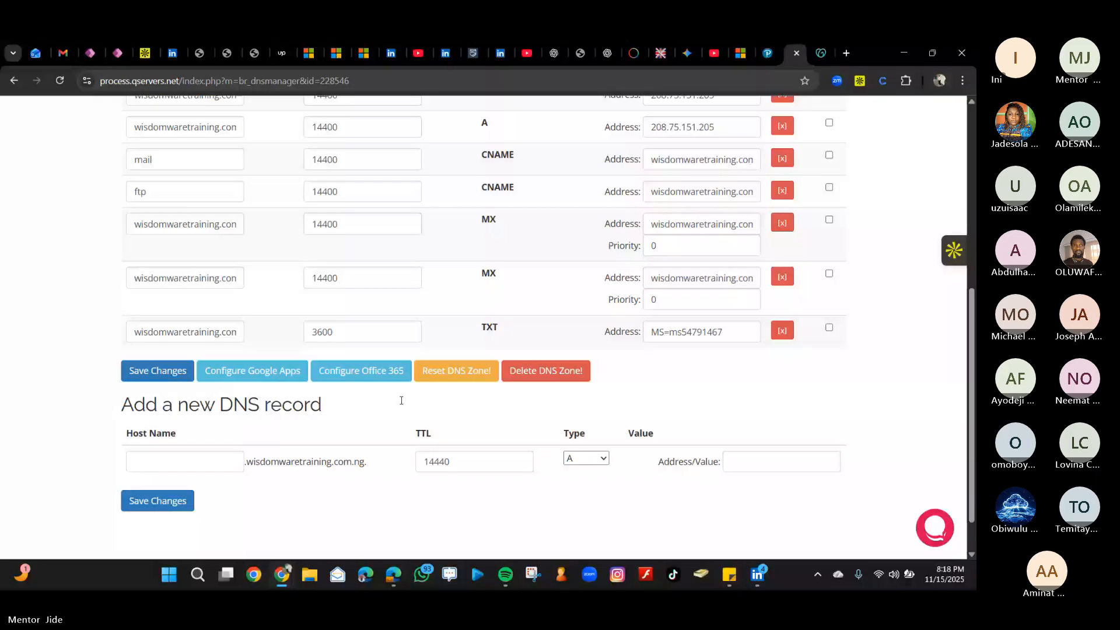
# Run Verify again in the wizard and review the no-DNS-records-found error
pyautogui.hotkey('alt', 'Tab')
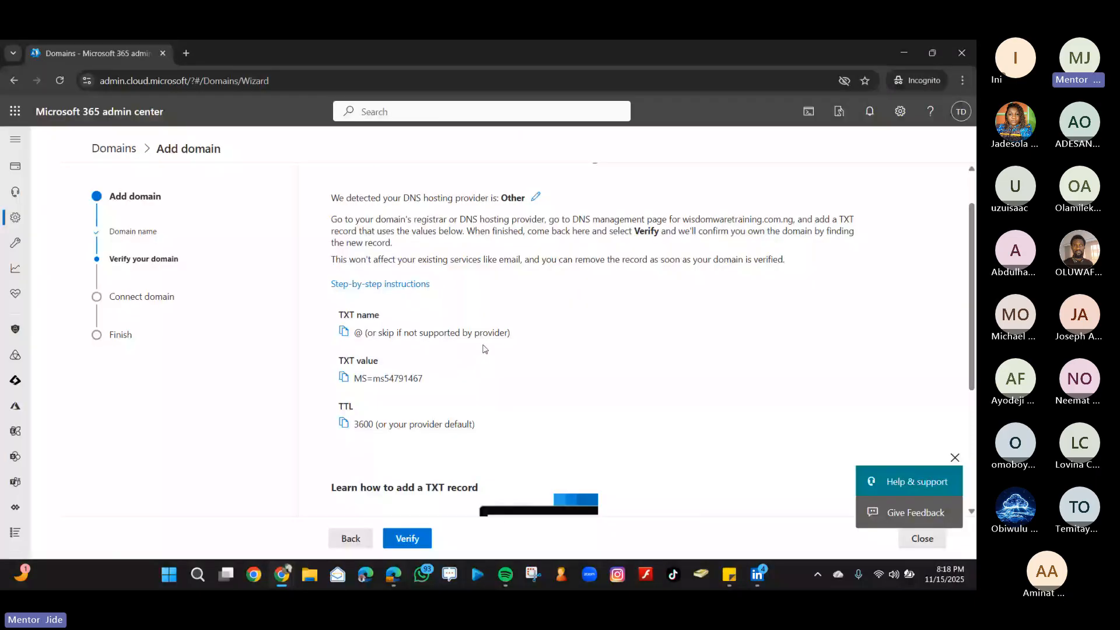
pyautogui.click(417, 539)
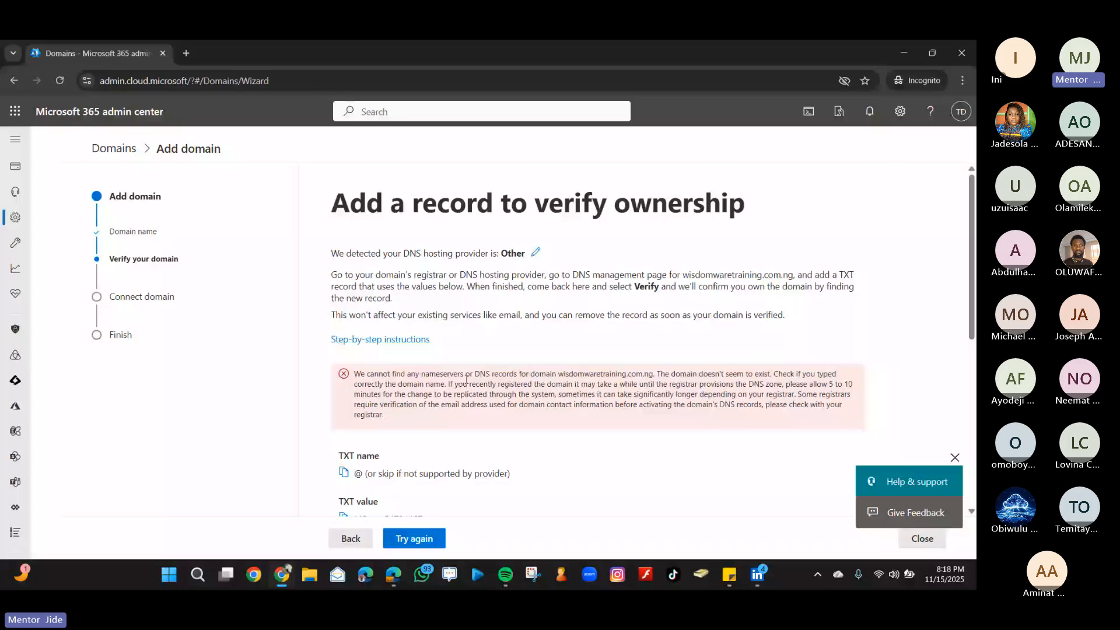
pyautogui.scroll(-1, 466, 380)
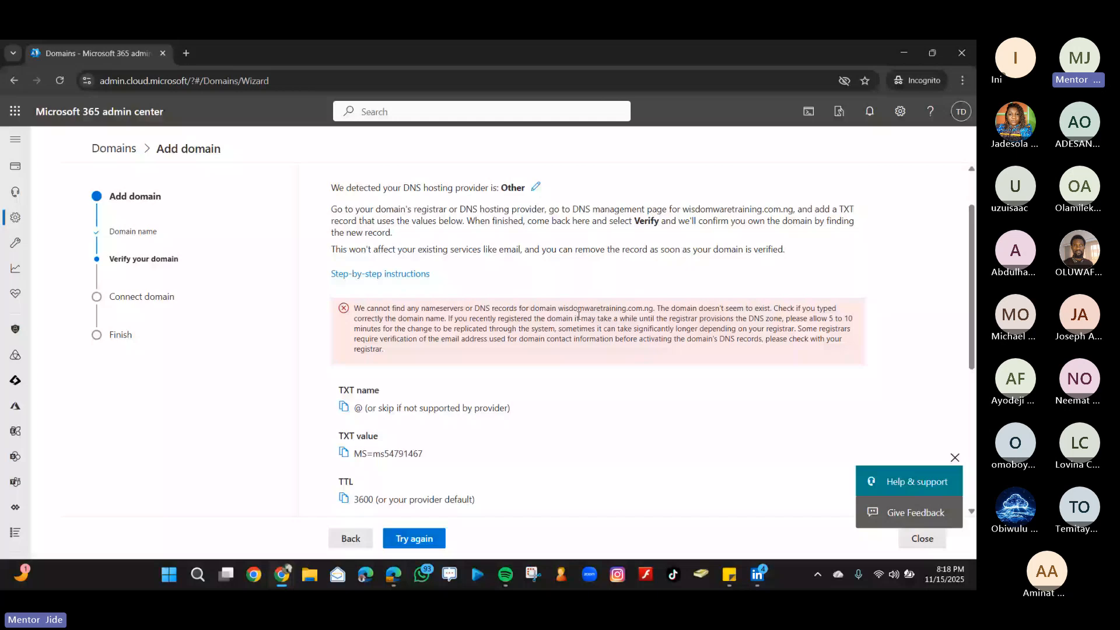
pyautogui.scroll(-5, 579, 316)
# Refresh the DNS Manager zone to confirm two MS=ms54791467 TXT records, then return to the wizard
pyautogui.moveTo(282, 574)
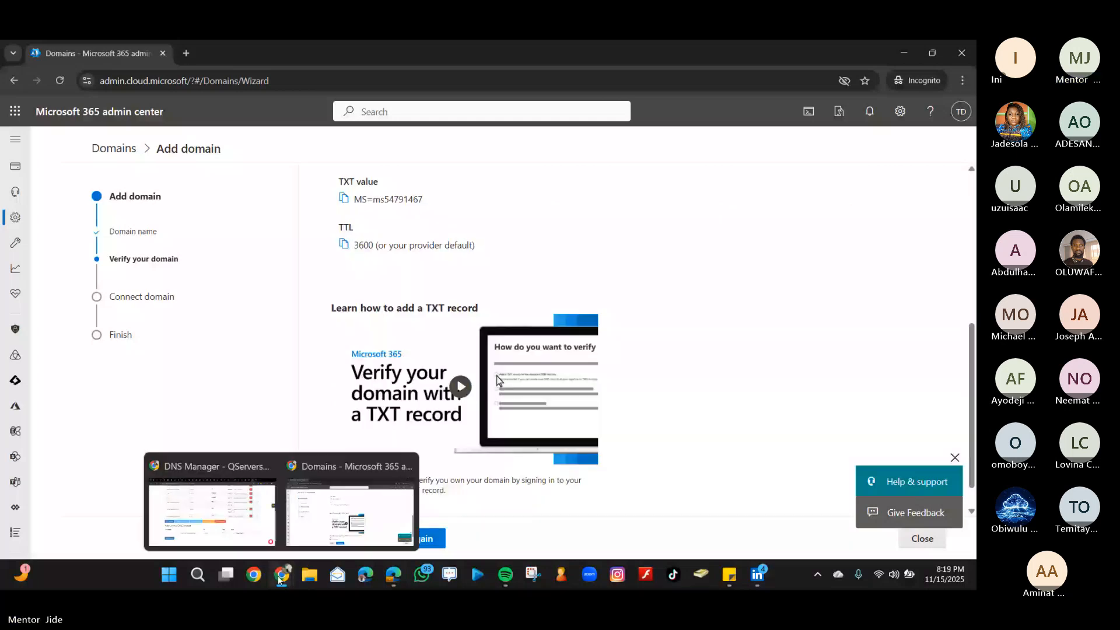
pyautogui.click(239, 516)
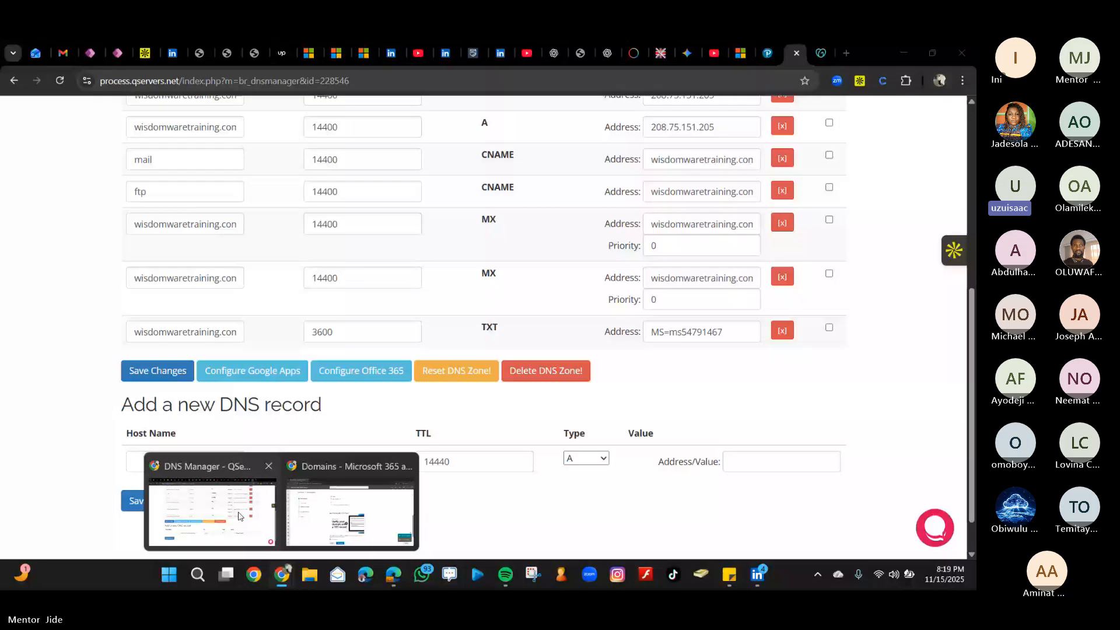
pyautogui.scroll(4, 329, 252)
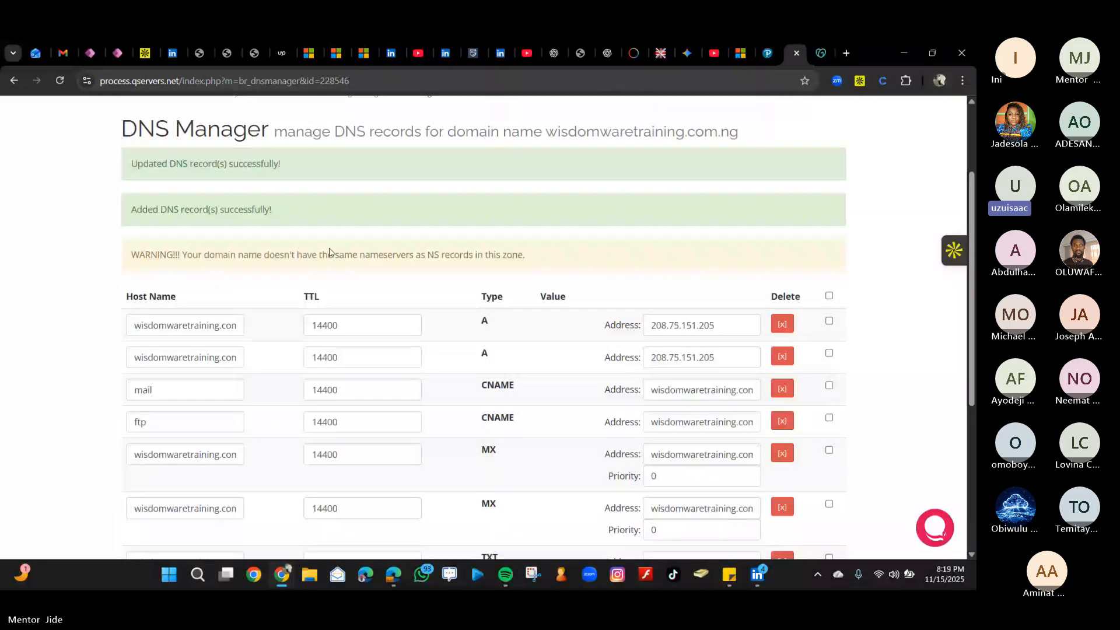
pyautogui.scroll(2, 329, 252)
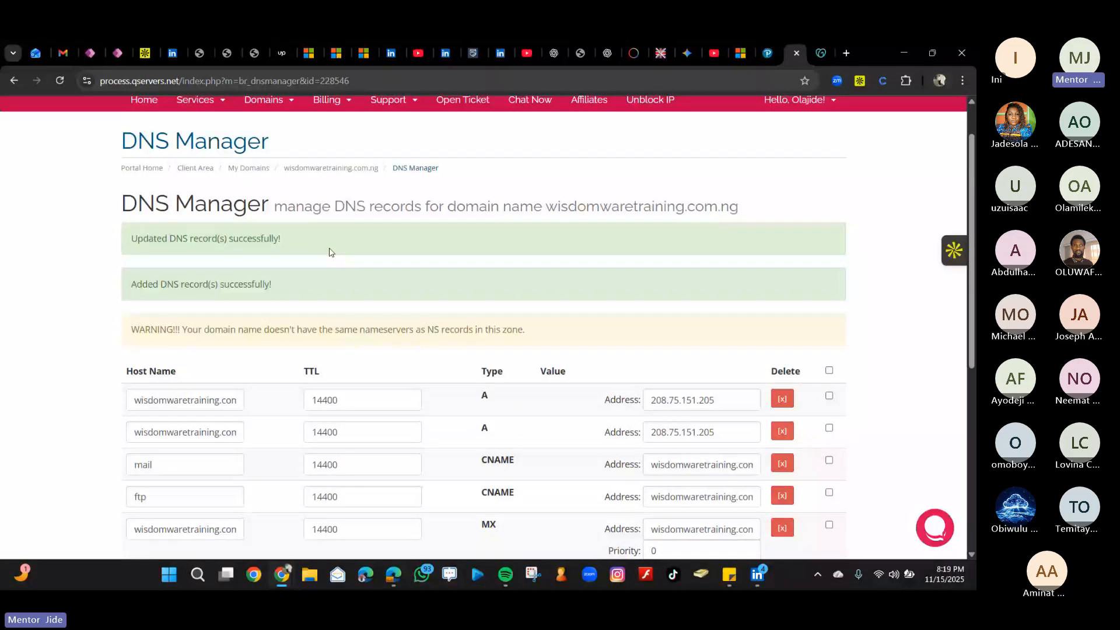
pyautogui.scroll(2, 327, 250)
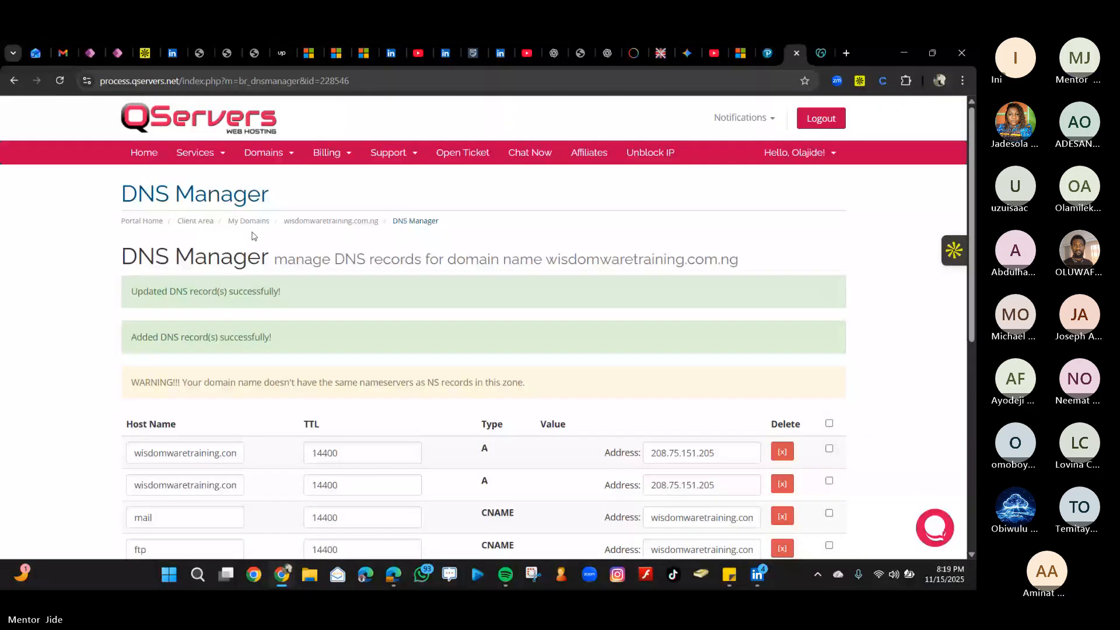
pyautogui.press('F5')
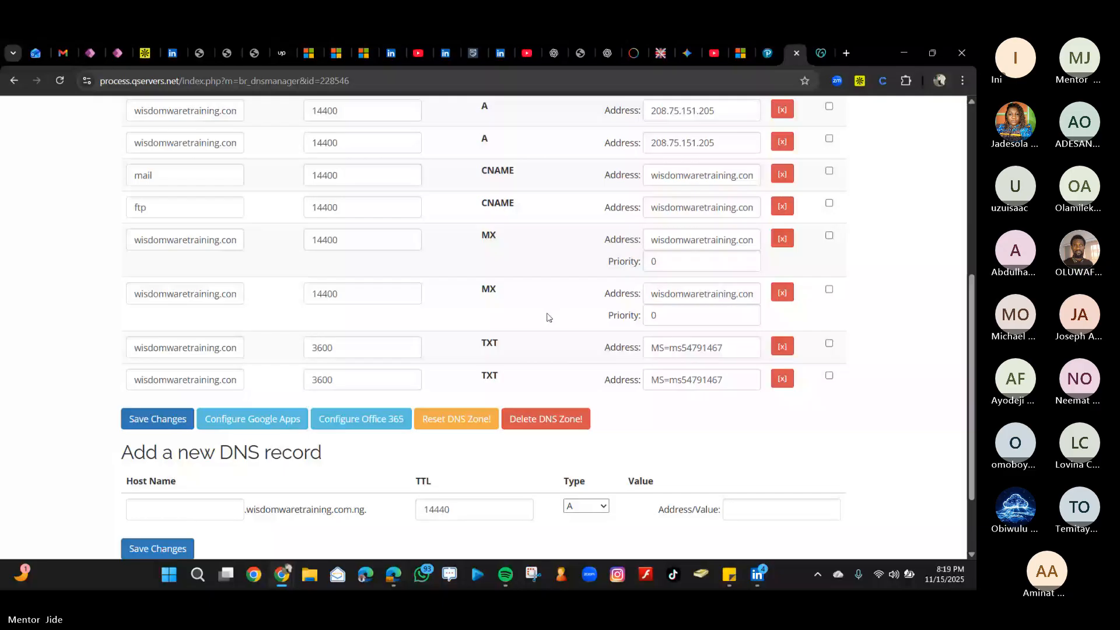
pyautogui.hotkey('alt', 'Tab')
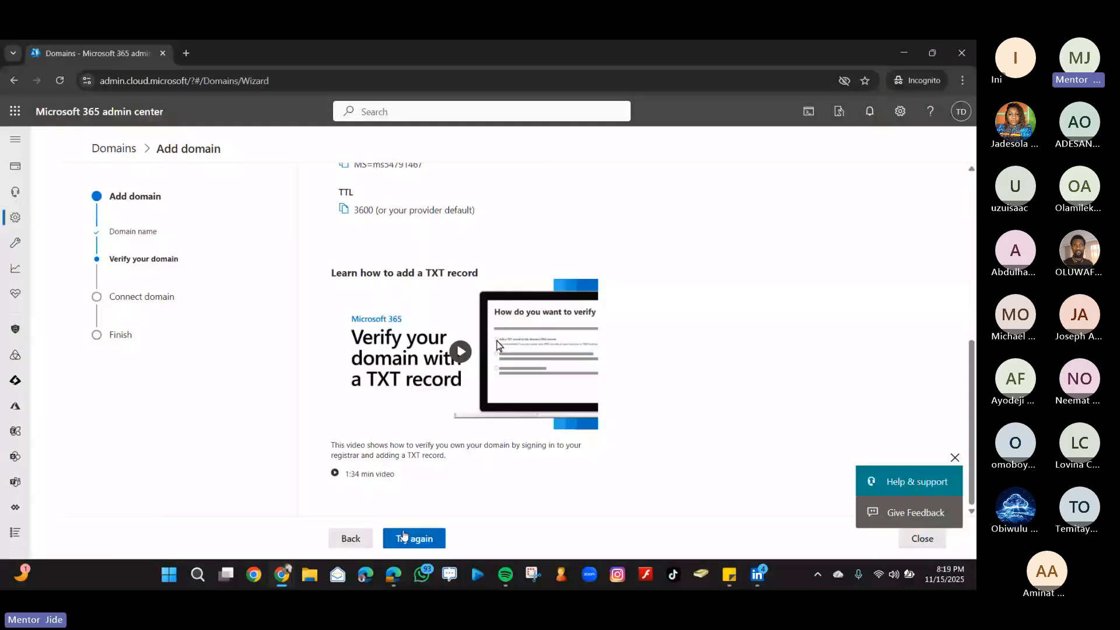
pyautogui.click(403, 537)
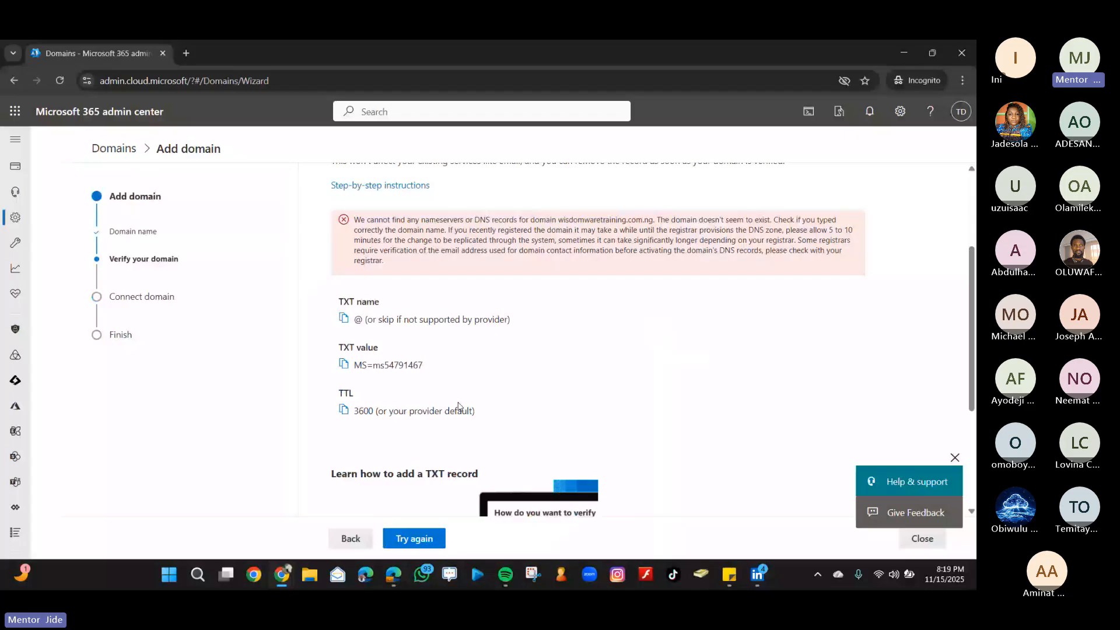
pyautogui.scroll(-3, 459, 407)
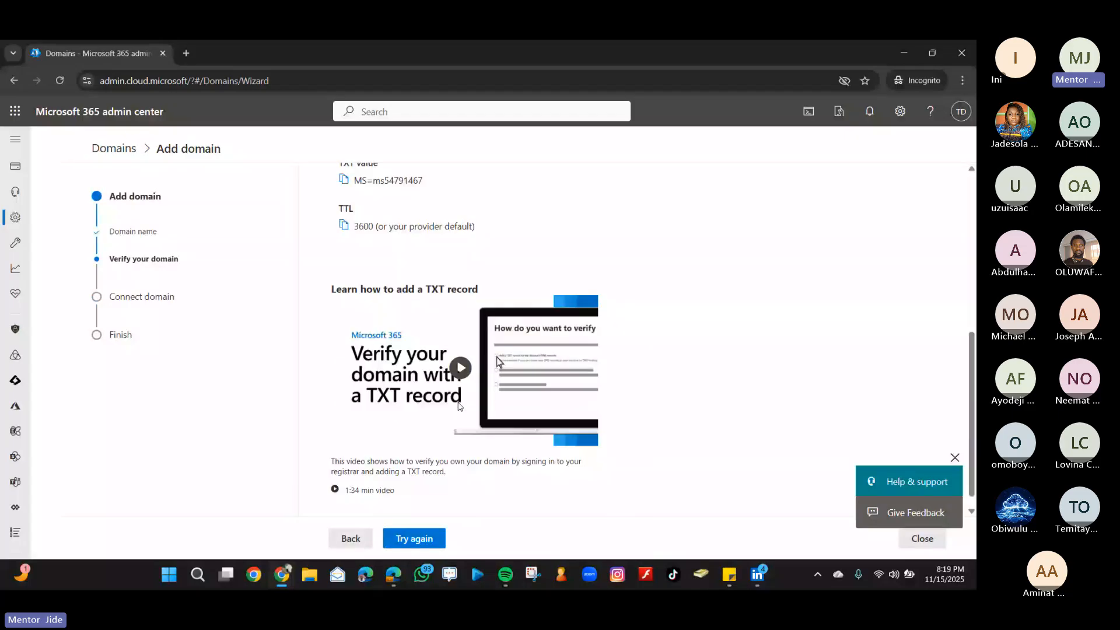
pyautogui.scroll(2, 460, 406)
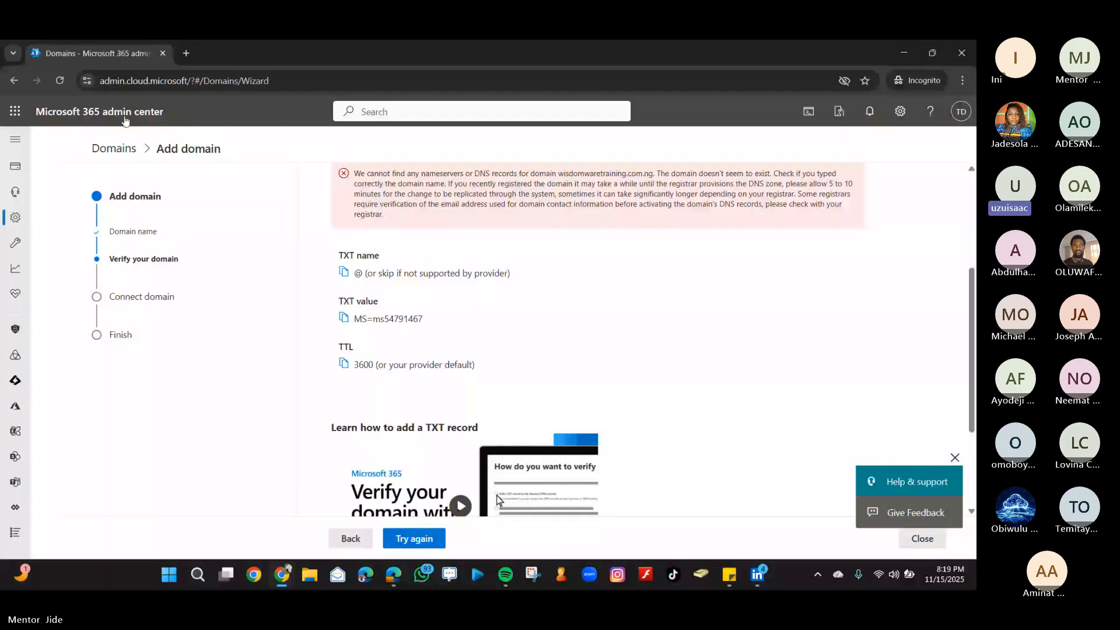
pyautogui.rightClick(83, 56)
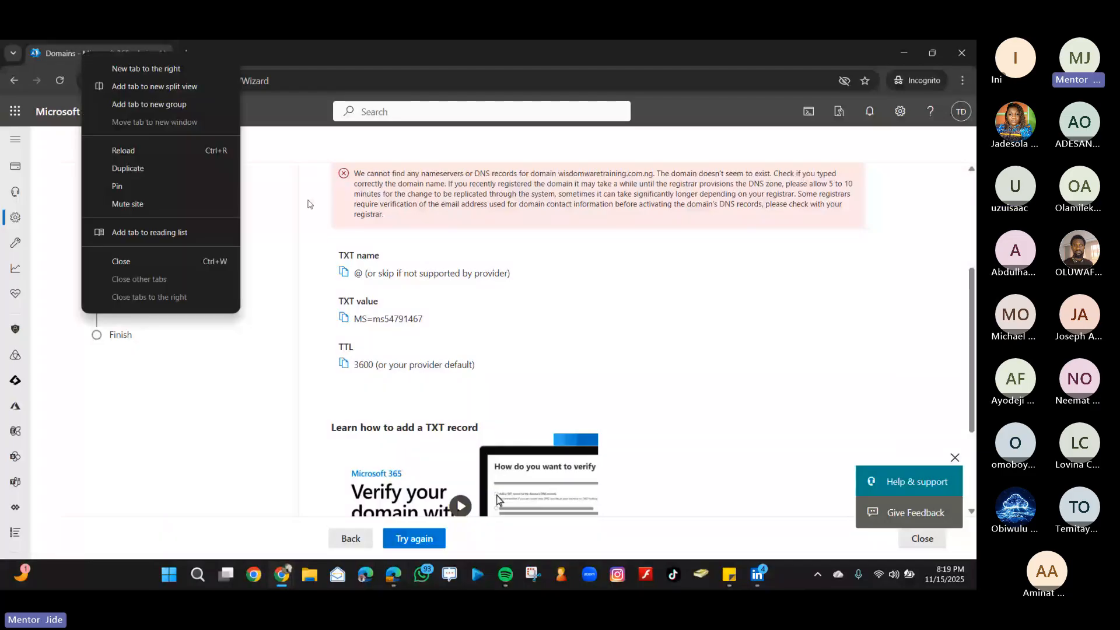
pyautogui.click(424, 251)
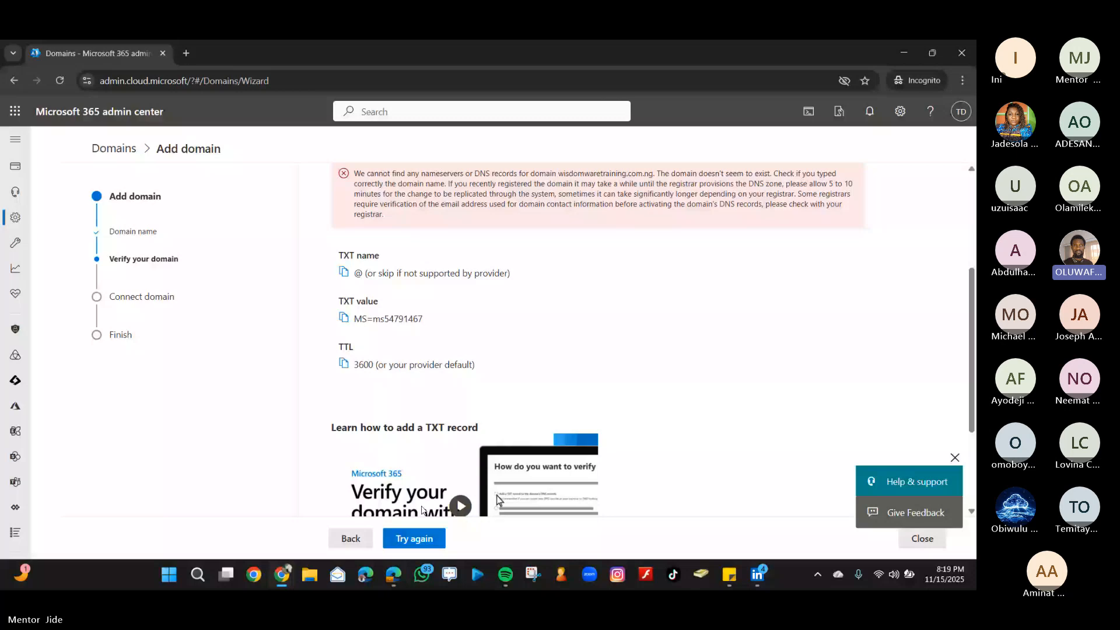
pyautogui.click(424, 542)
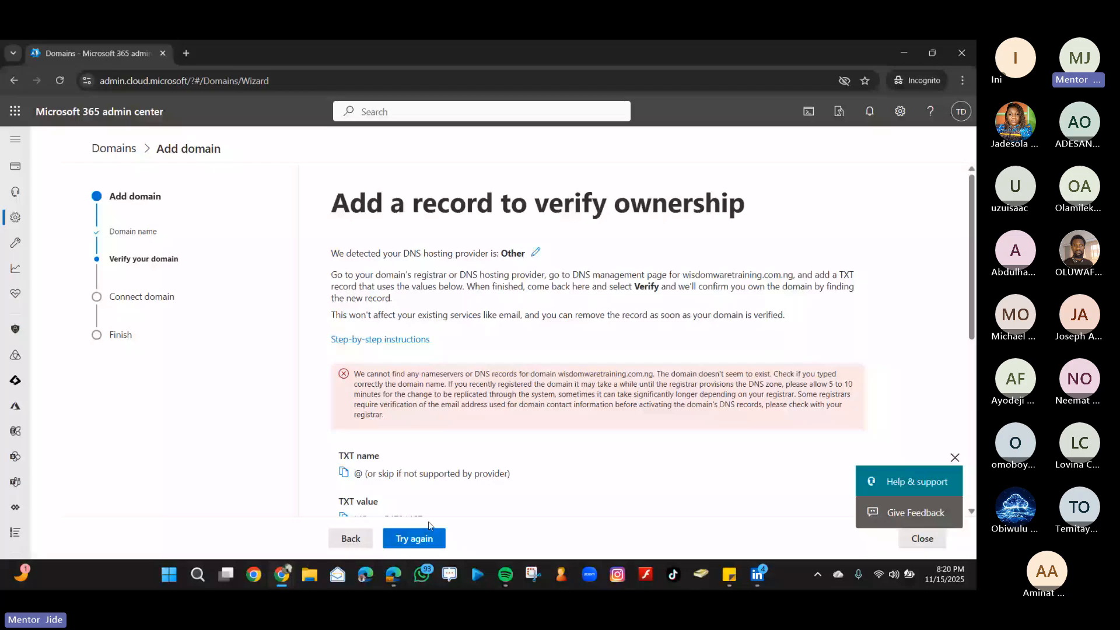
# Reload the DNS Manager records page for wisdomwaretraining.com.ng
pyautogui.click(284, 575)
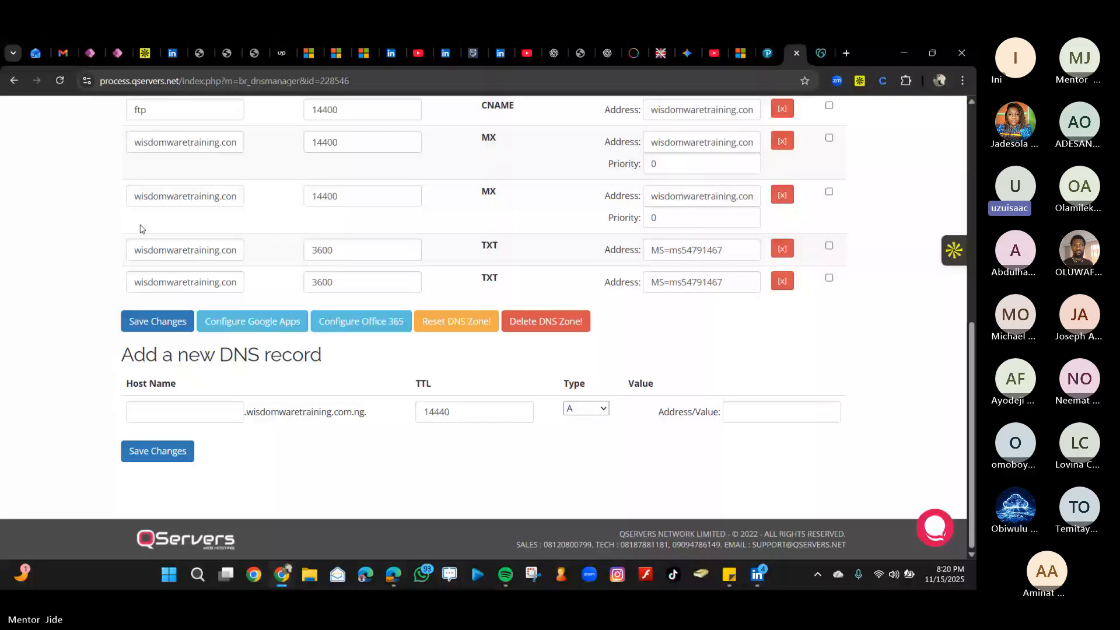
pyautogui.press('F5')
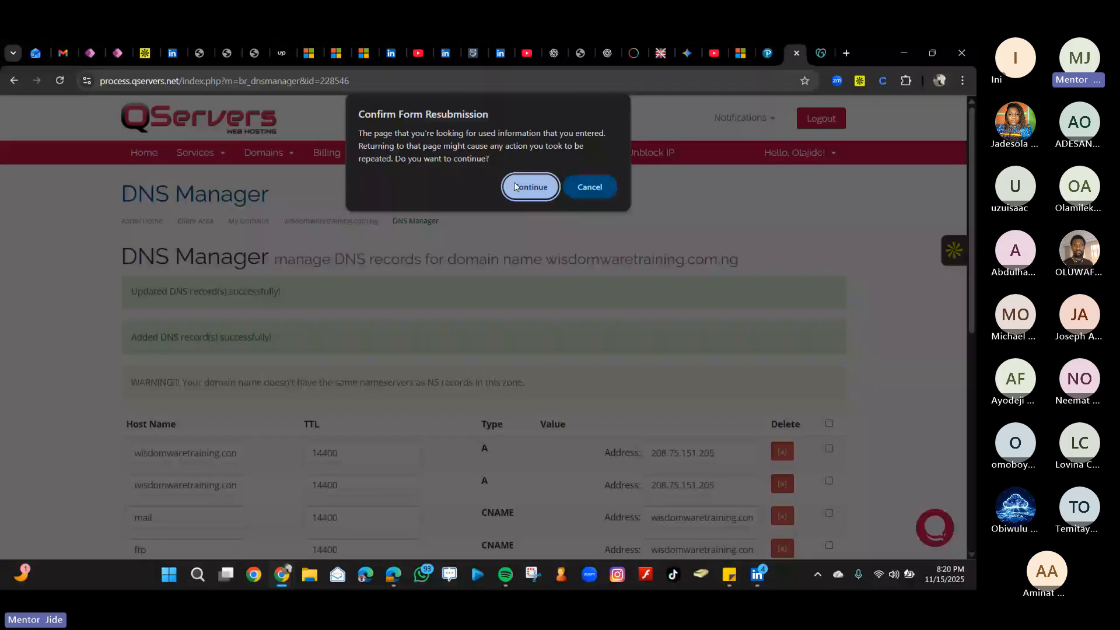
pyautogui.click(515, 187)
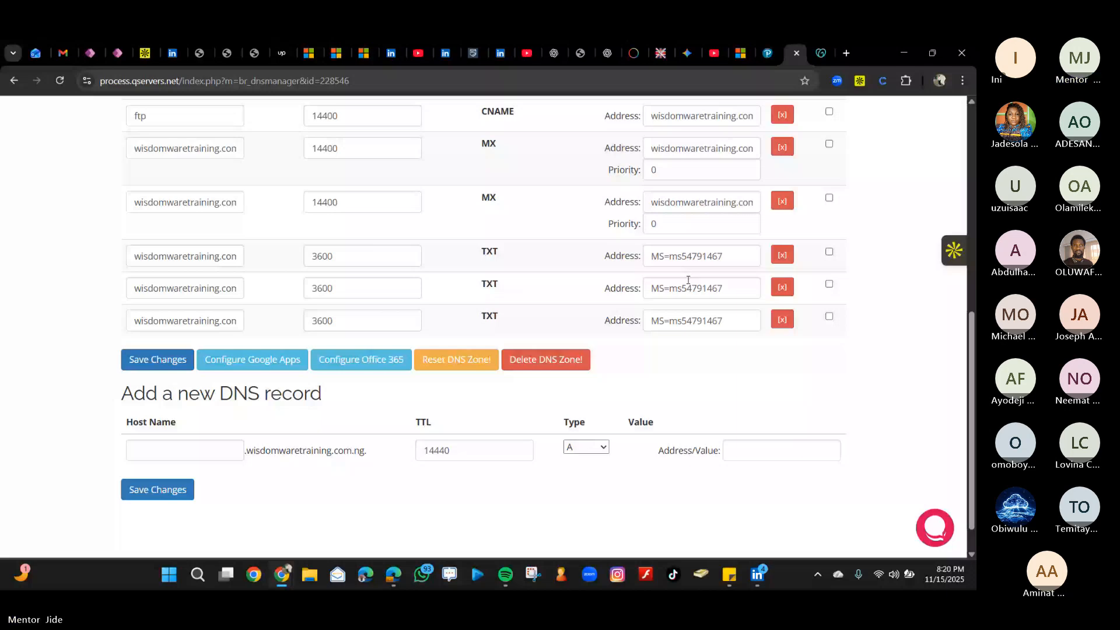
# Delete the duplicate TXT records, save the changes, and go back to My Domains
pyautogui.click(784, 318)
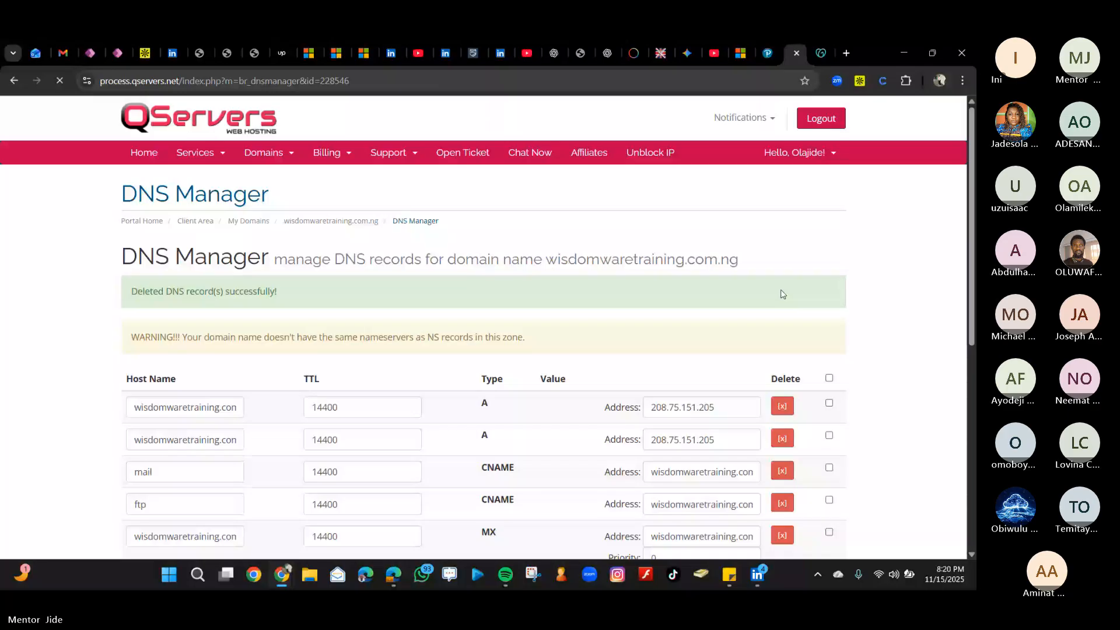
pyautogui.scroll(-7, 783, 294)
pyautogui.click(784, 282)
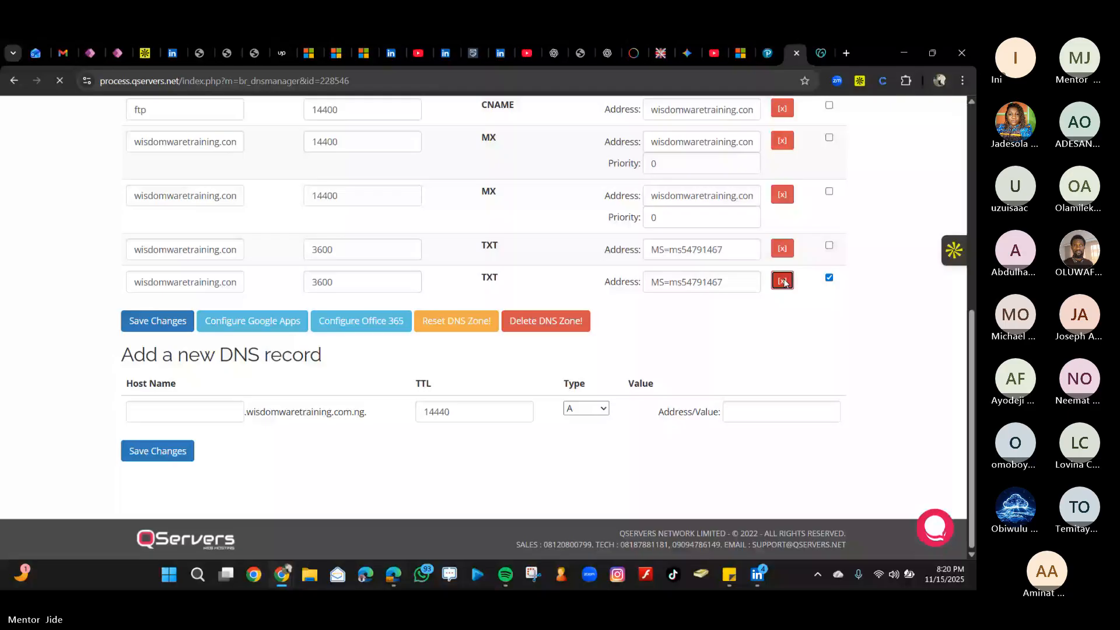
pyautogui.click(173, 325)
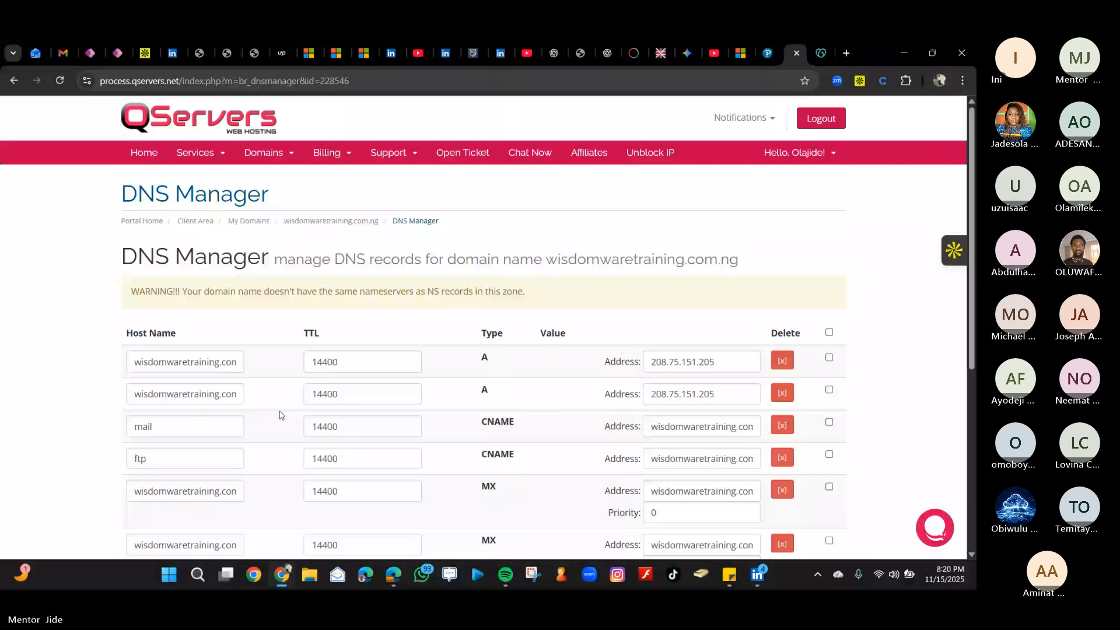
pyautogui.click(249, 221)
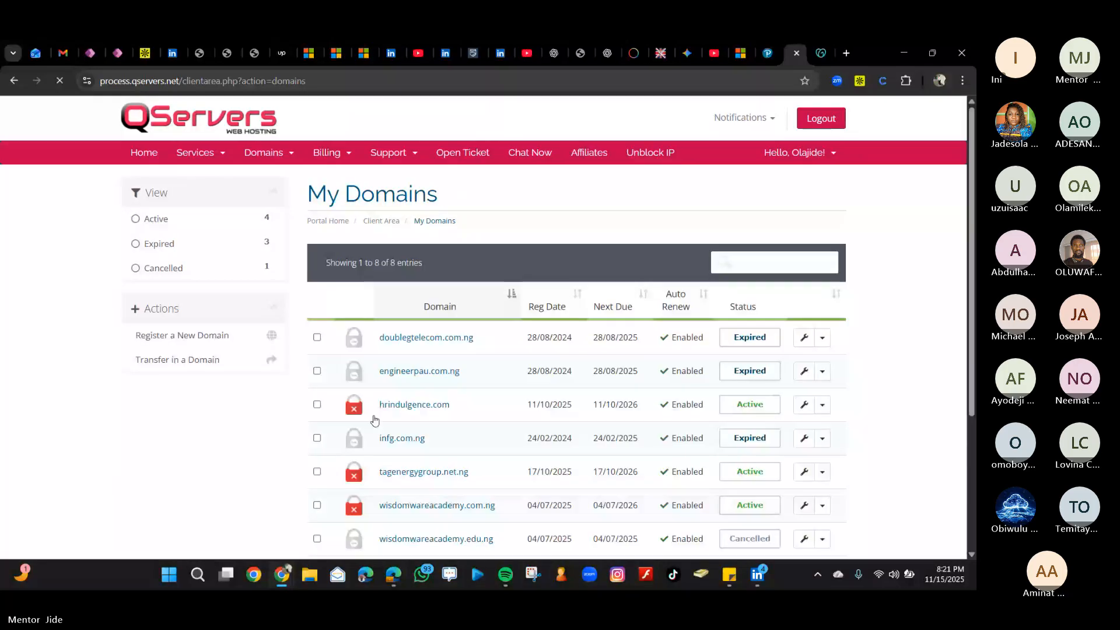
# Scroll the QServers domain list, then bring the Microsoft 365 Add domain wizard window to the front
pyautogui.scroll(-3, 375, 420)
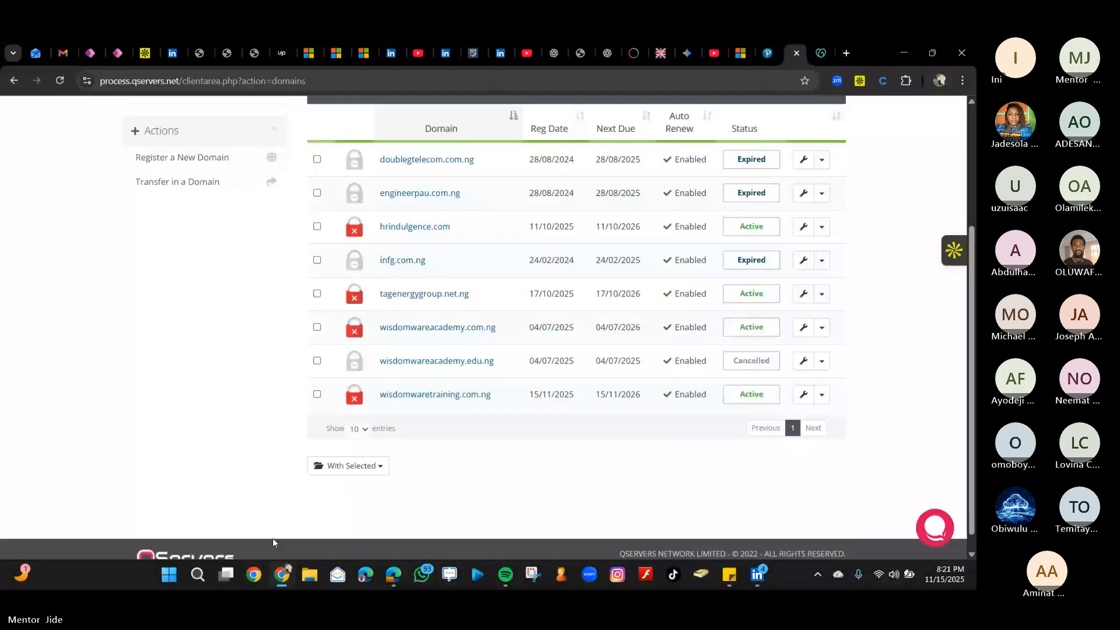
pyautogui.moveTo(277, 581)
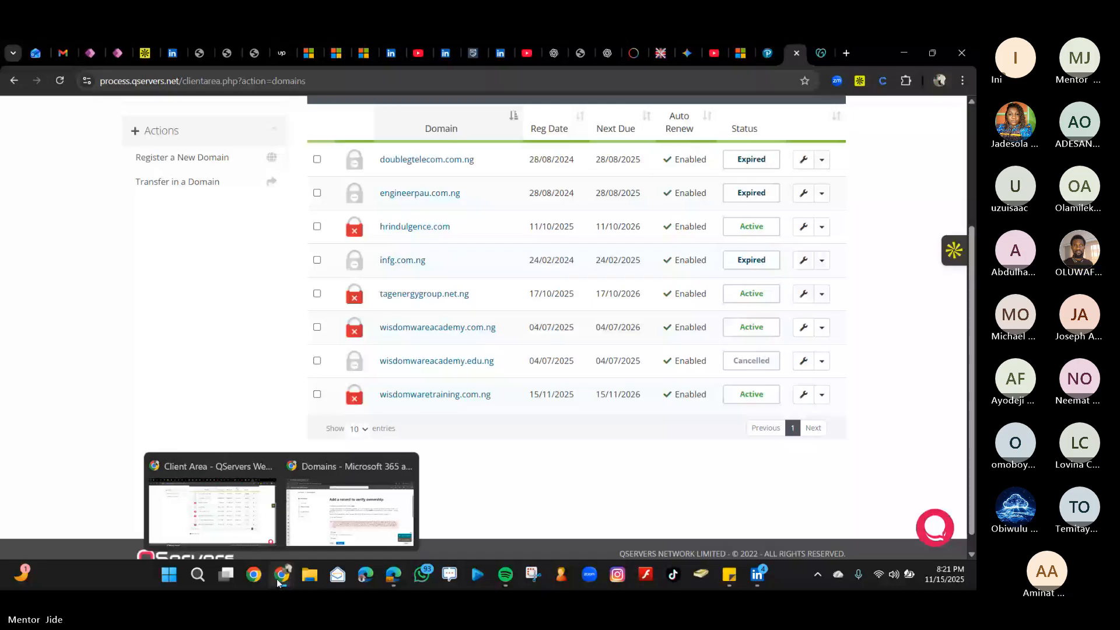
pyautogui.click(350, 505)
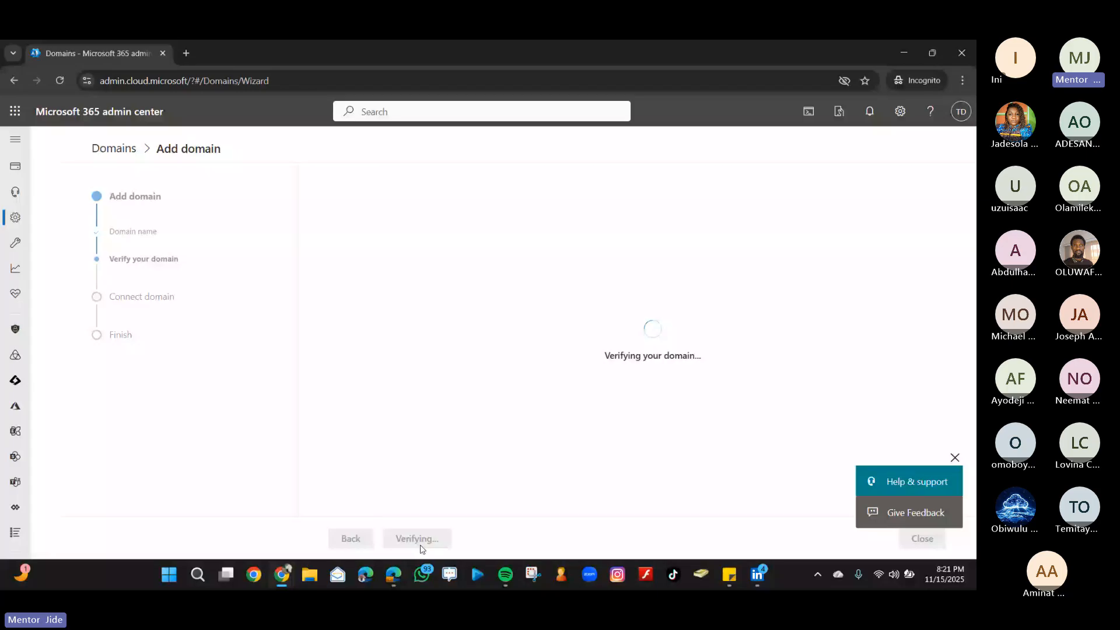
# Duplicate the Domains tab into a second admin center tab and expand the navigation menu
pyautogui.rightClick(111, 54)
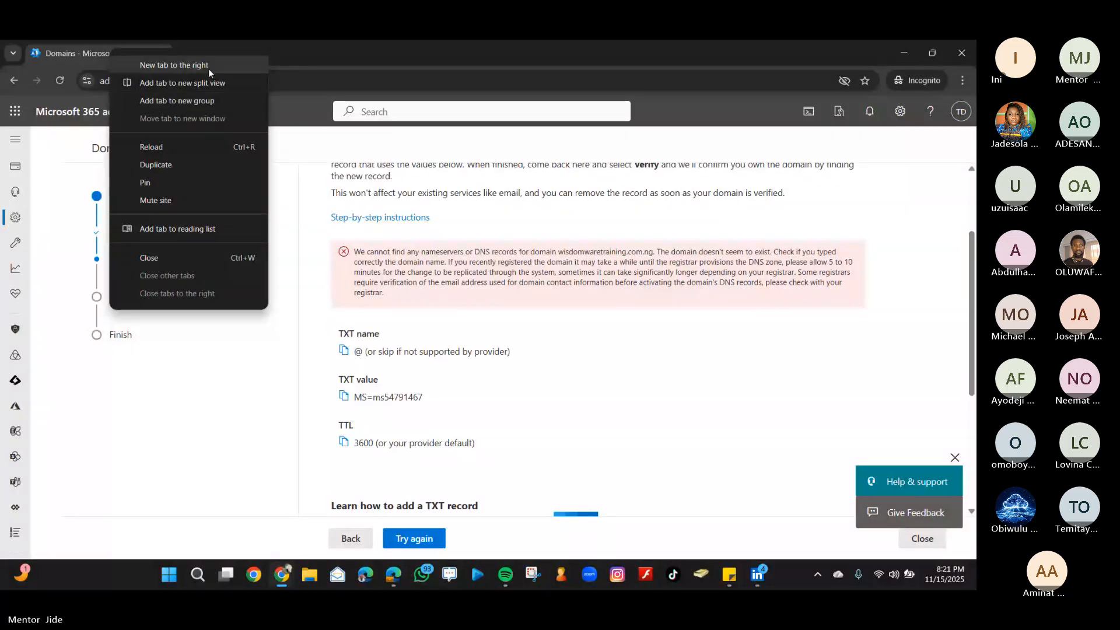
pyautogui.click(189, 164)
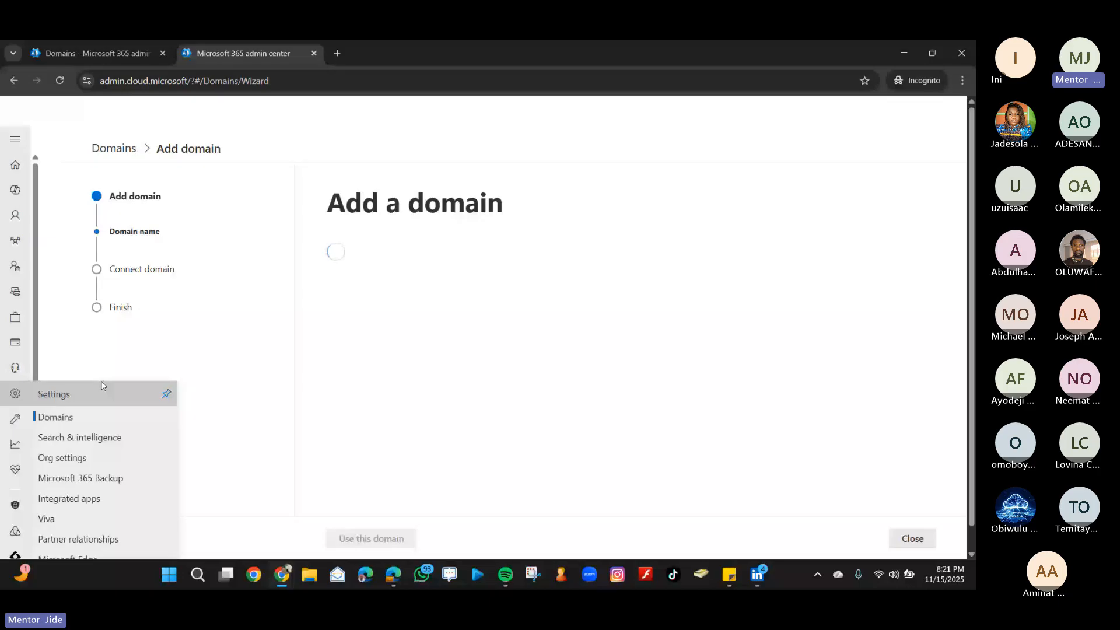
pyautogui.click(16, 139)
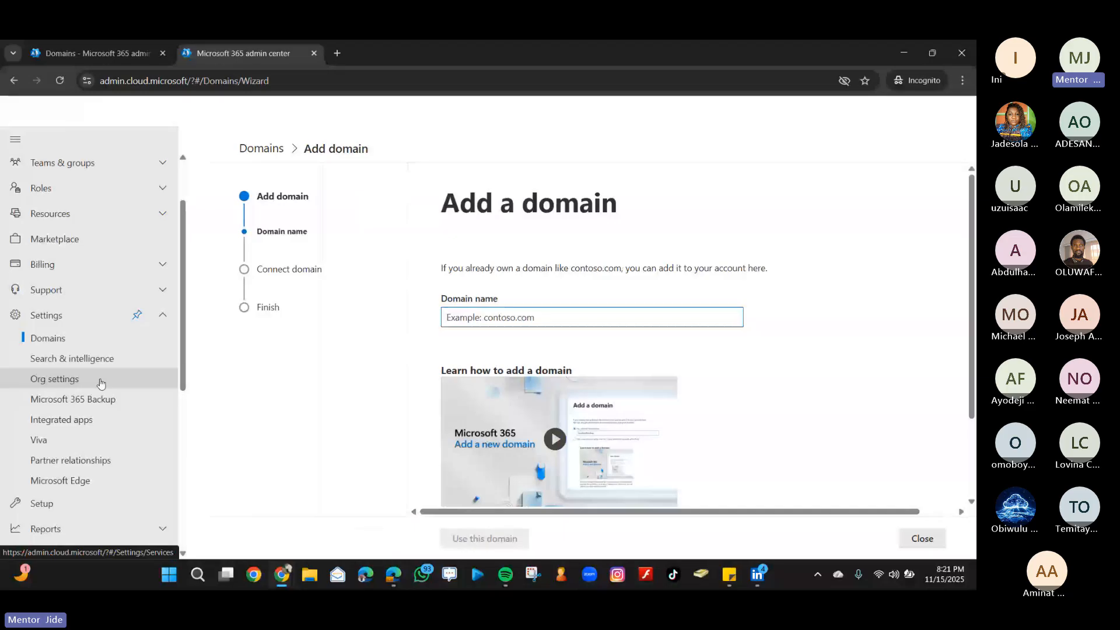
# Open Org settings and scroll up and down through its Services list
pyautogui.click(102, 385)
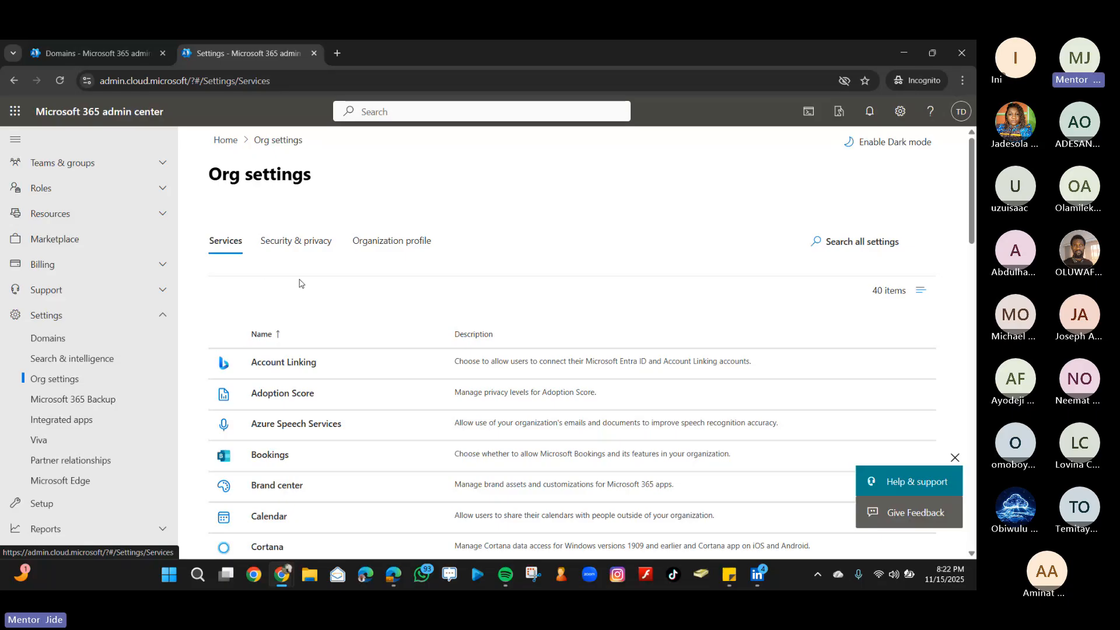
pyautogui.scroll(-1, 306, 294)
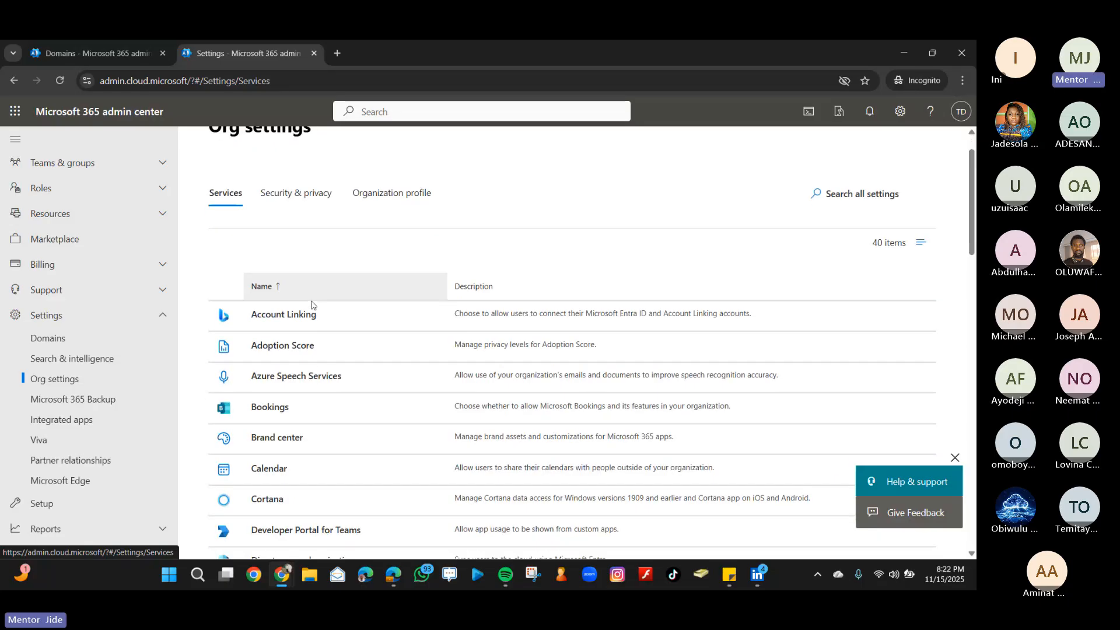
pyautogui.scroll(-5, 312, 304)
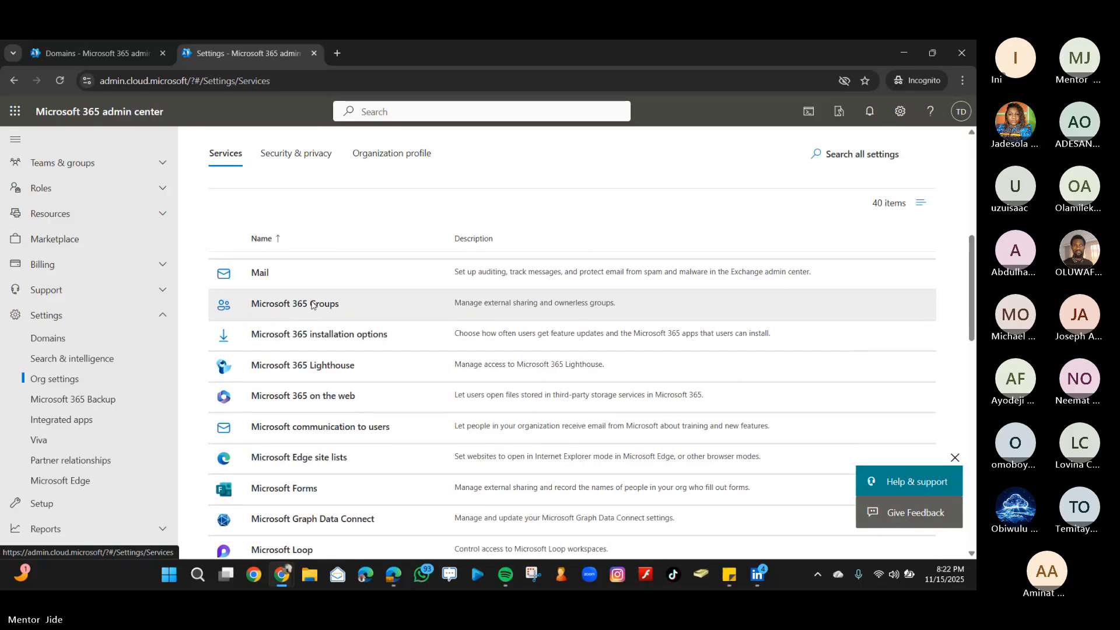
pyautogui.scroll(-3, 312, 304)
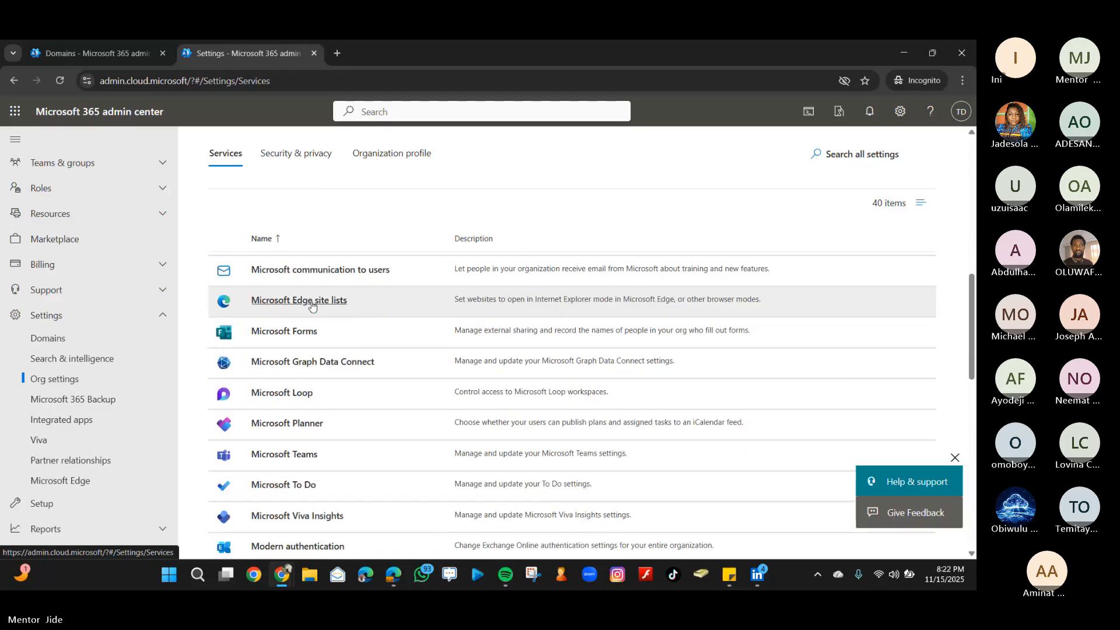
pyautogui.scroll(-8, 312, 305)
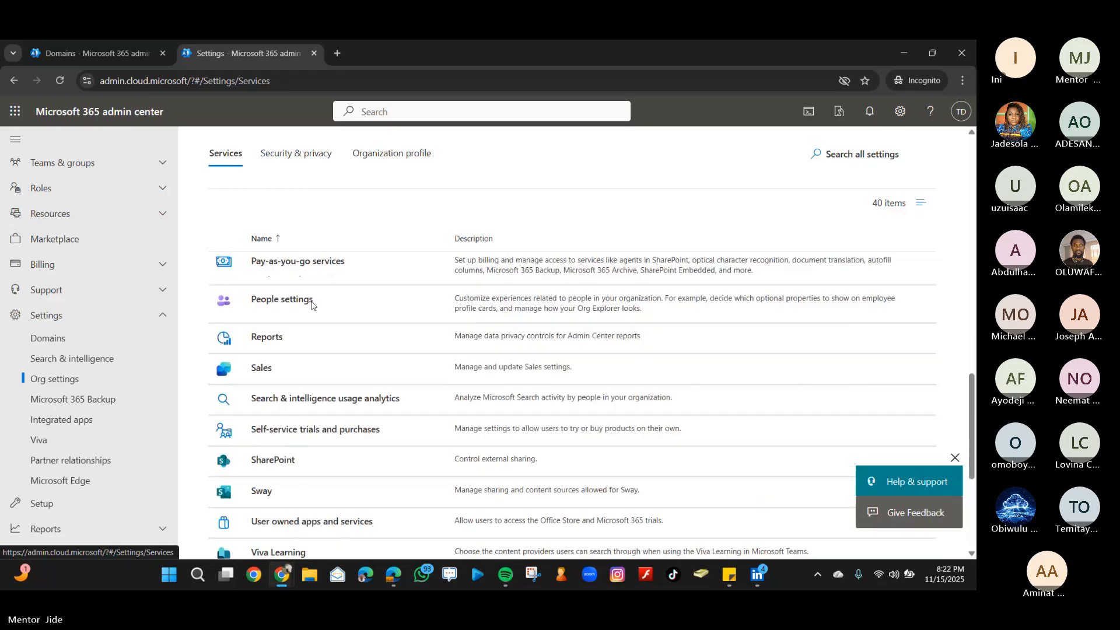
pyautogui.scroll(-3, 312, 305)
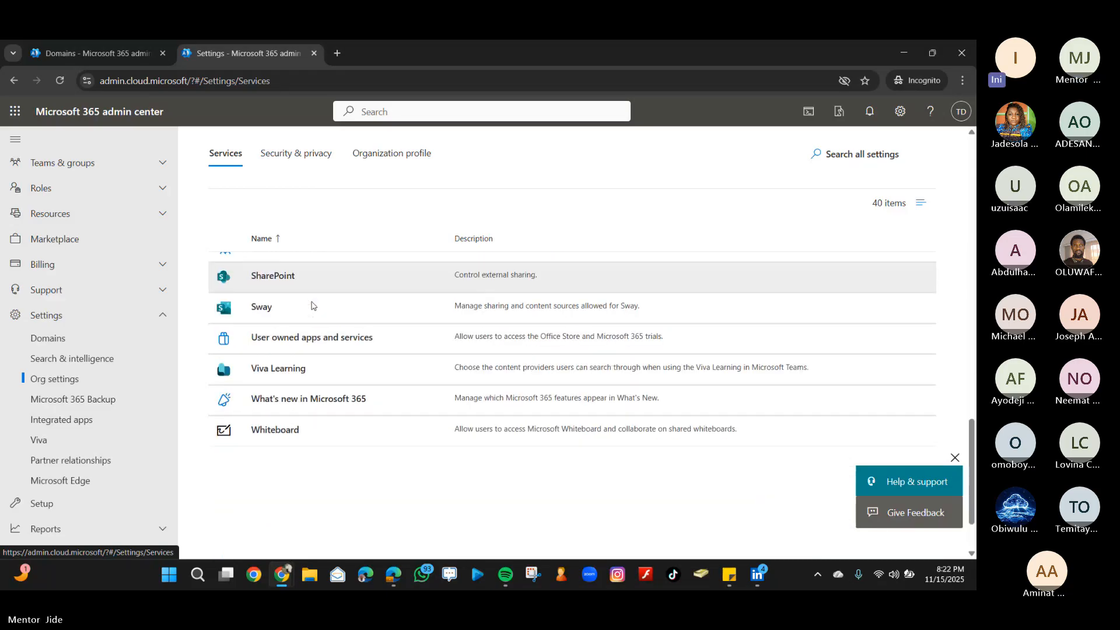
pyautogui.scroll(5, 312, 304)
pyautogui.scroll(10, 312, 305)
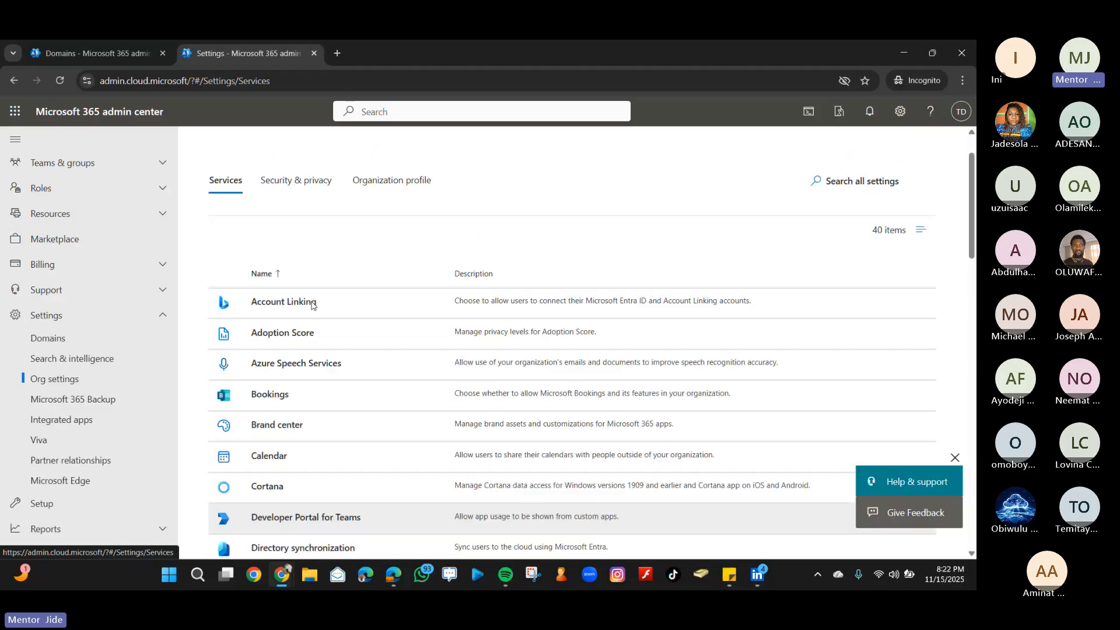
pyautogui.scroll(1, 312, 305)
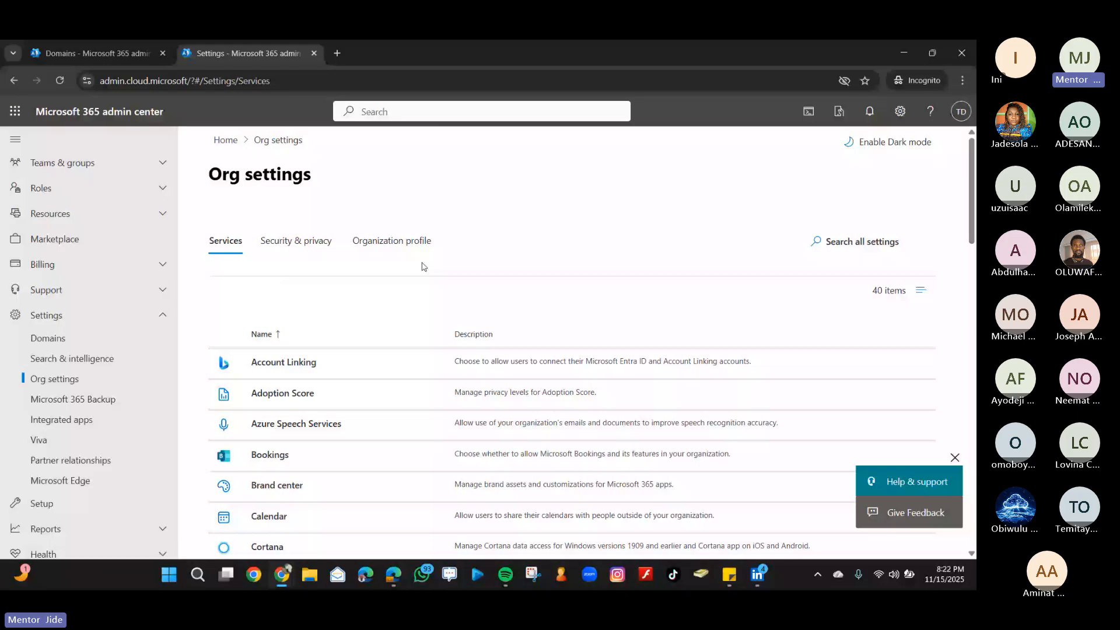
pyautogui.scroll(-2, 423, 266)
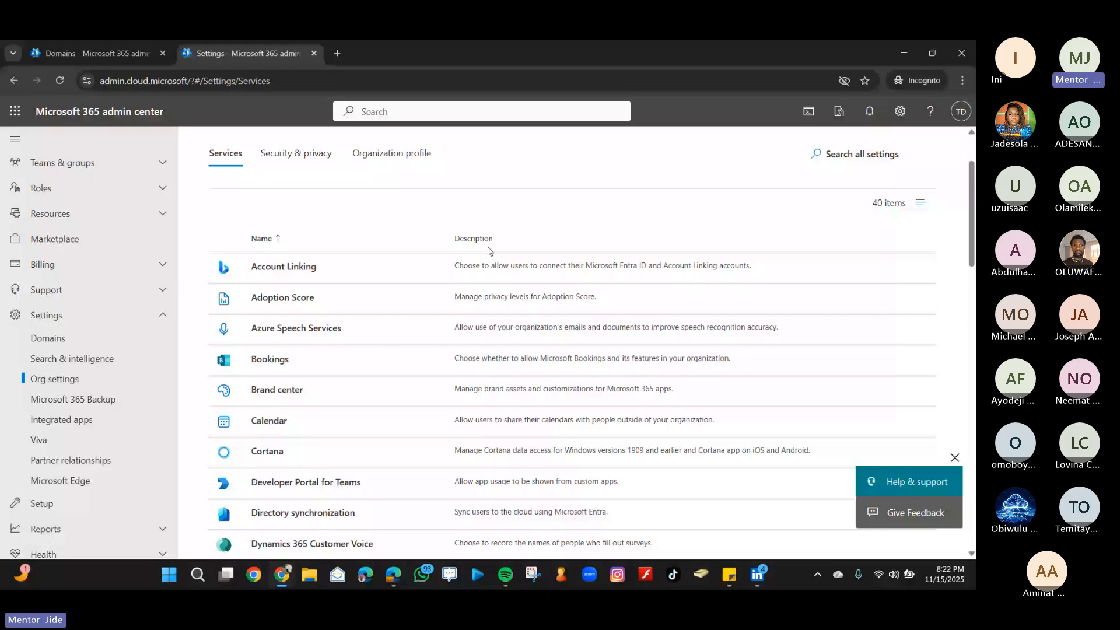
pyautogui.scroll(1, 492, 233)
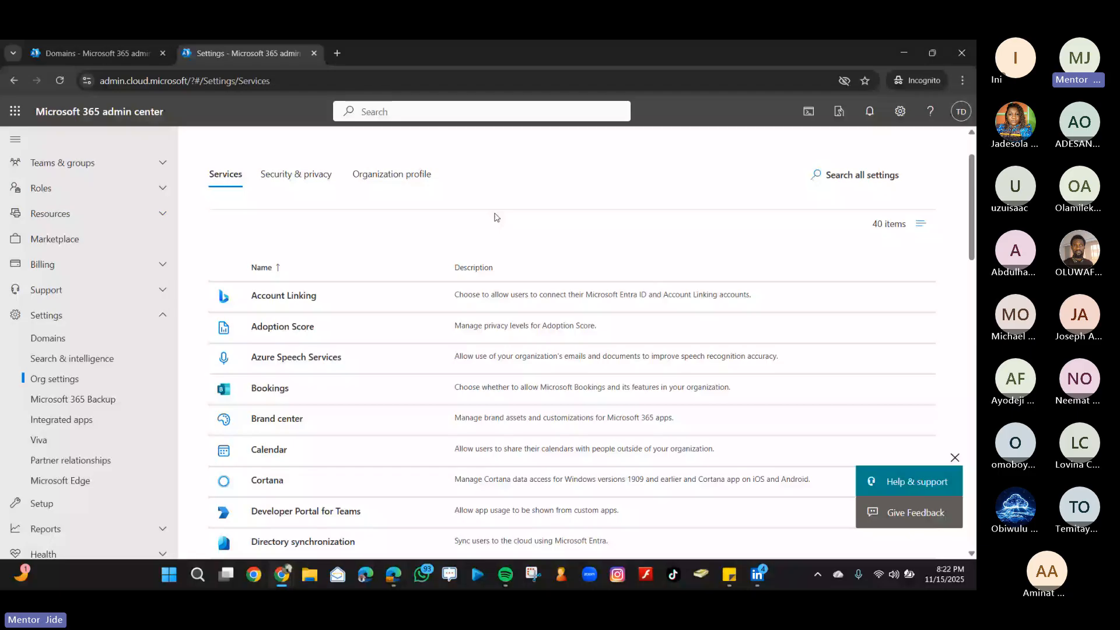
pyautogui.scroll(-8, 496, 217)
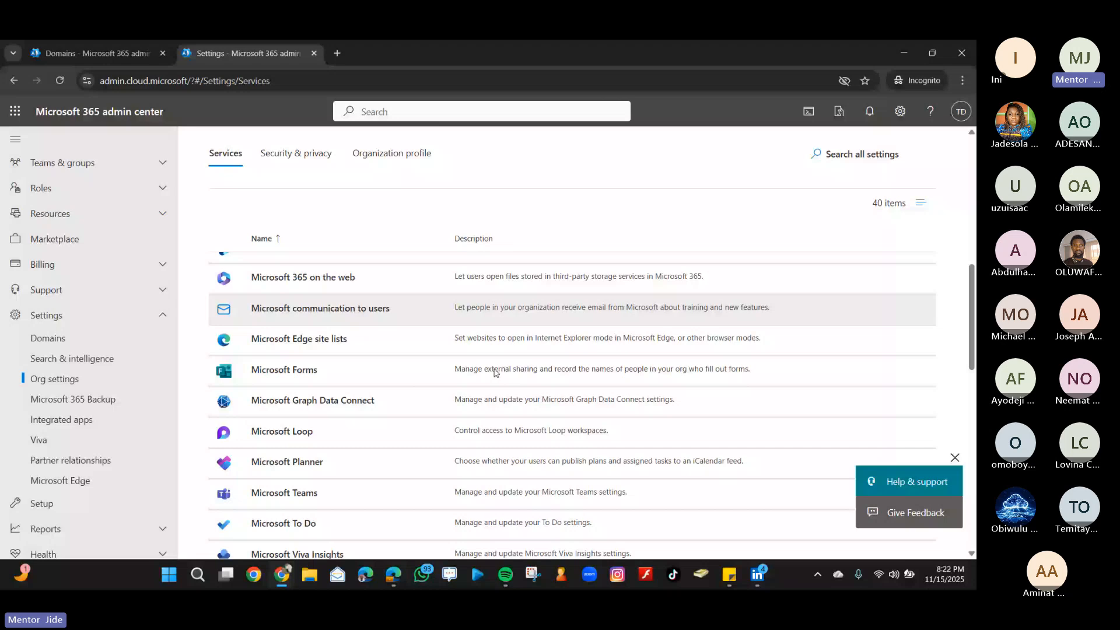
pyautogui.scroll(-5, 465, 337)
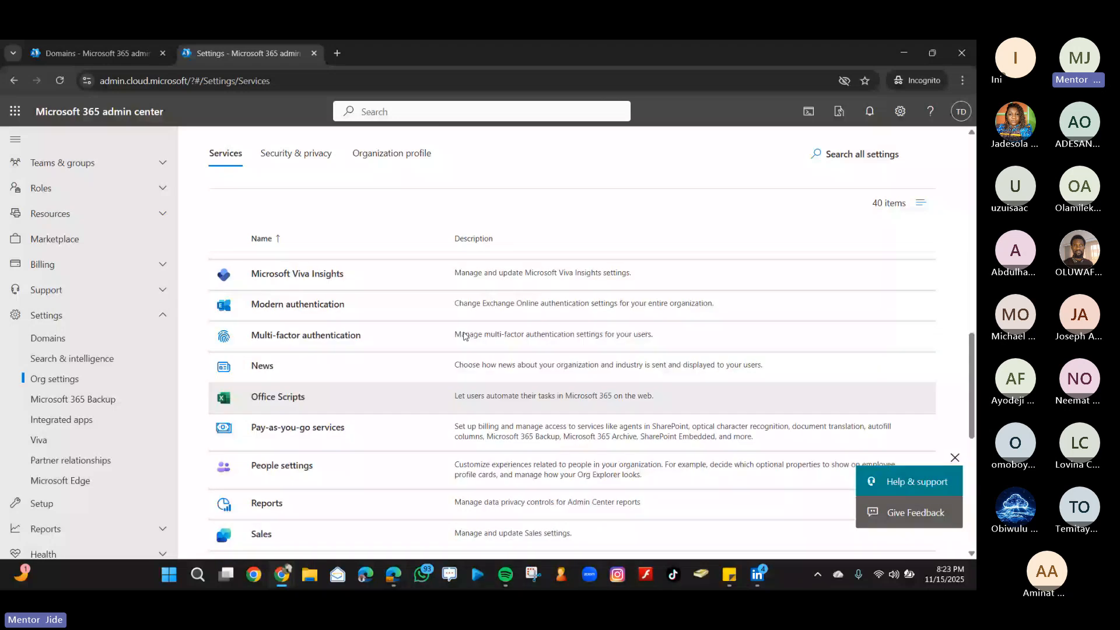
pyautogui.scroll(10, 465, 336)
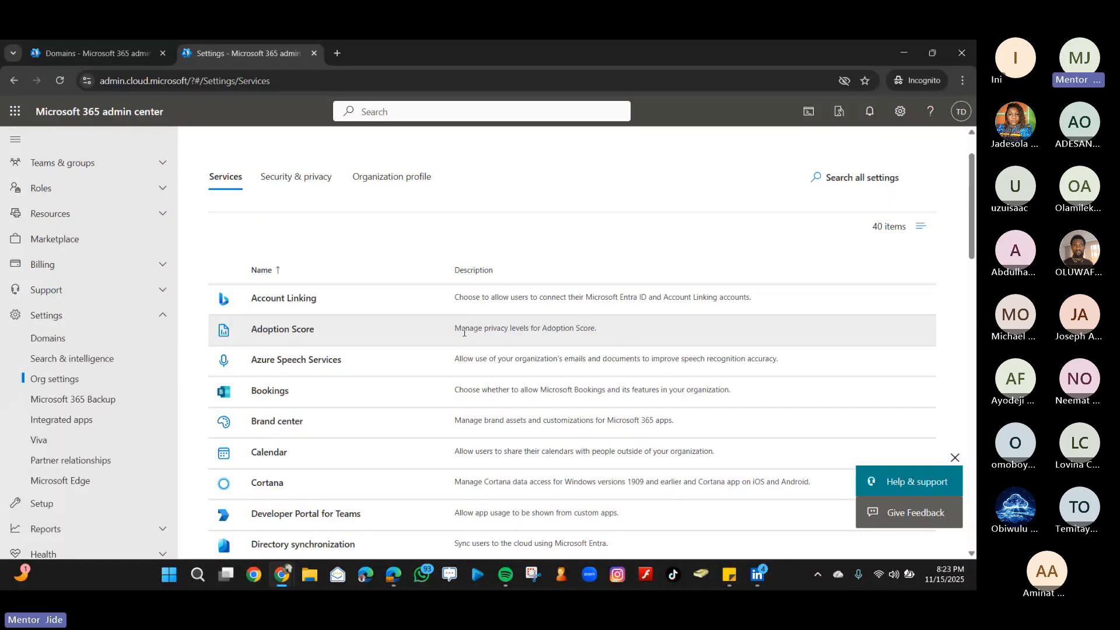
# Open Bookings settings, close them unchanged, and browse all 40 services back to the top
pyautogui.click(297, 392)
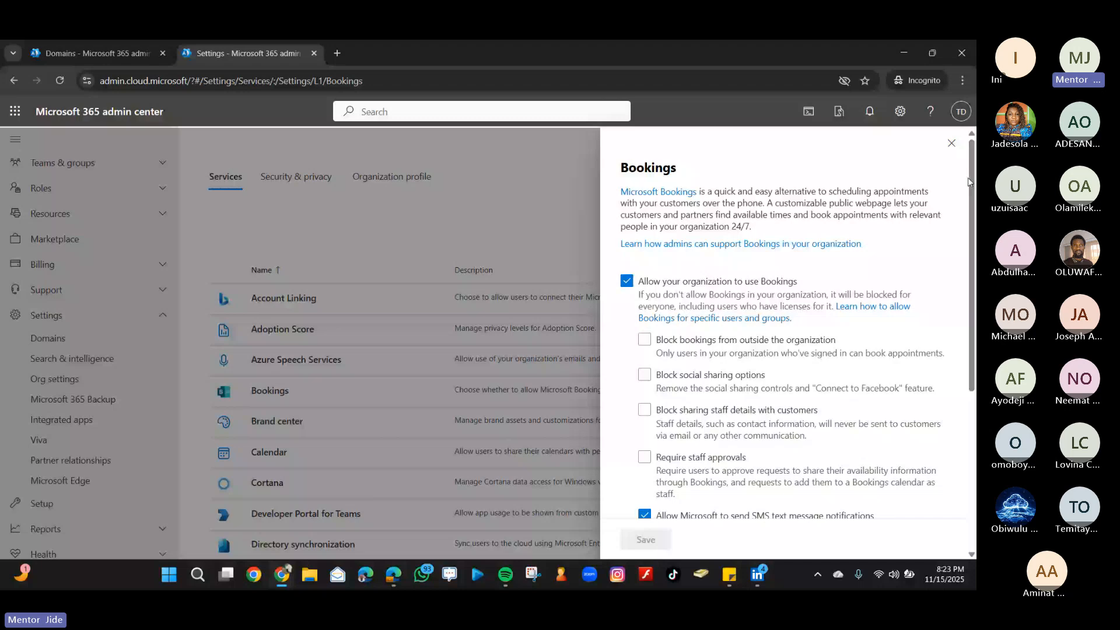
pyautogui.click(434, 397)
pyautogui.scroll(-2, 373, 429)
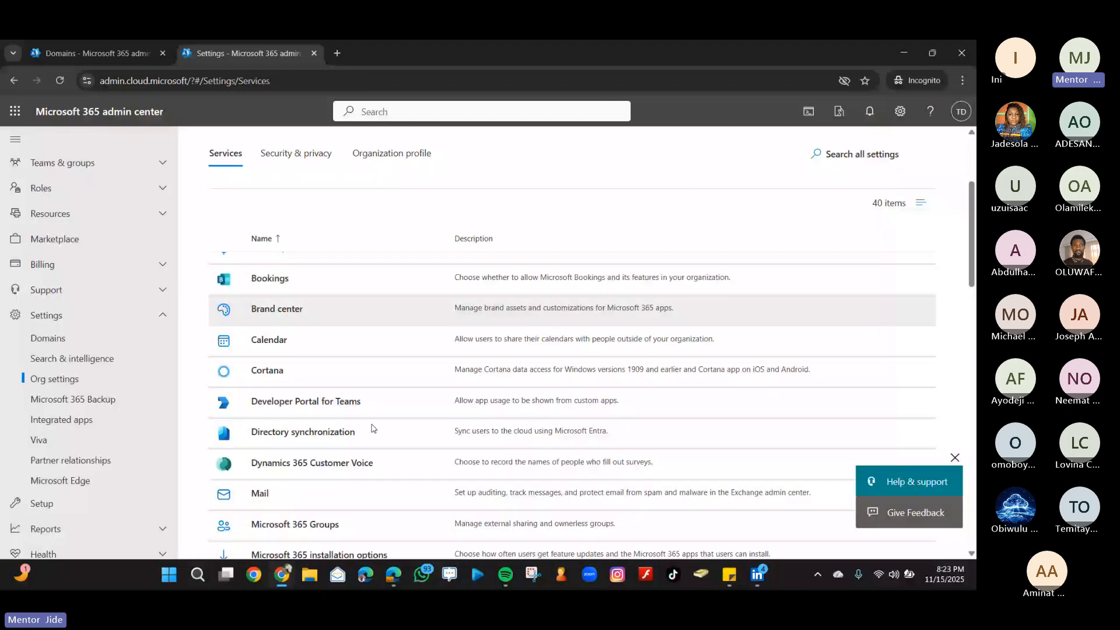
pyautogui.scroll(-5, 373, 428)
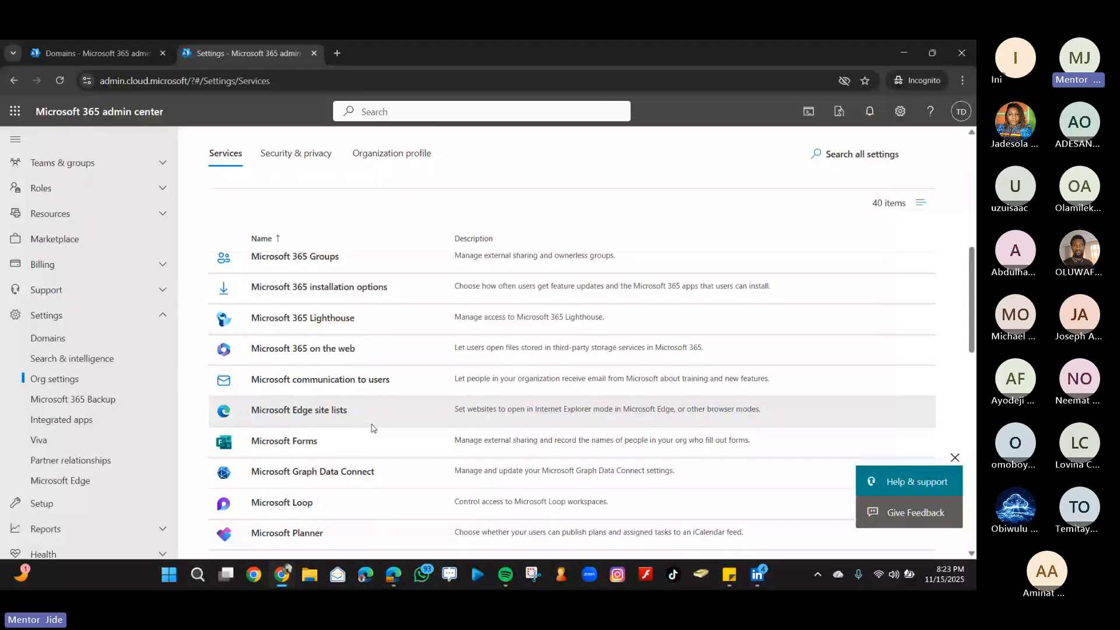
pyautogui.scroll(-4, 373, 429)
pyautogui.scroll(-3, 373, 428)
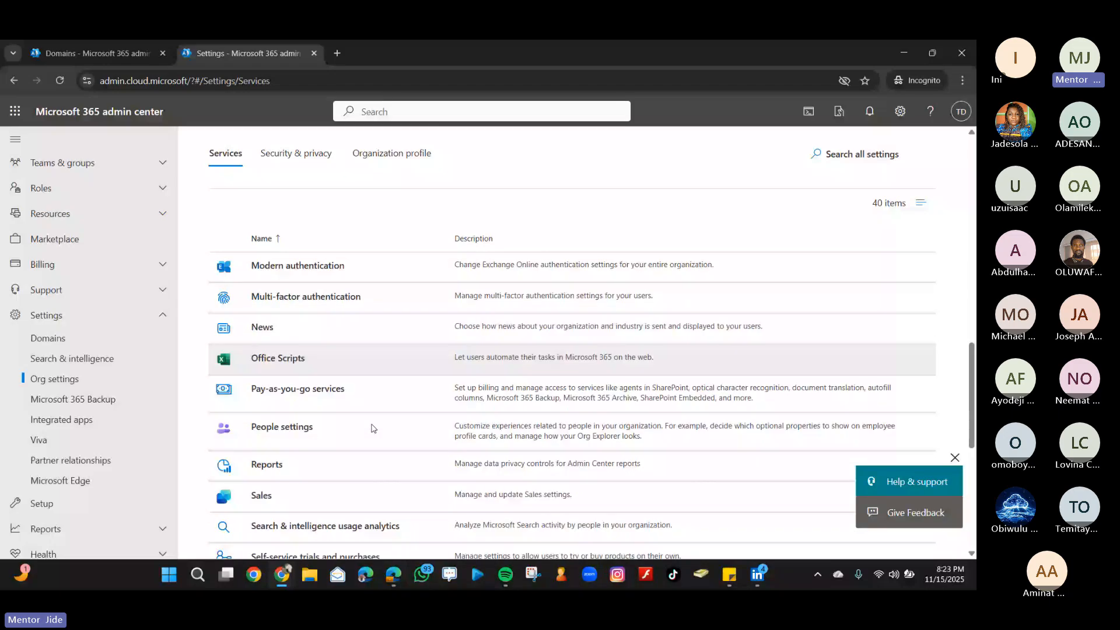
pyautogui.scroll(-2, 374, 428)
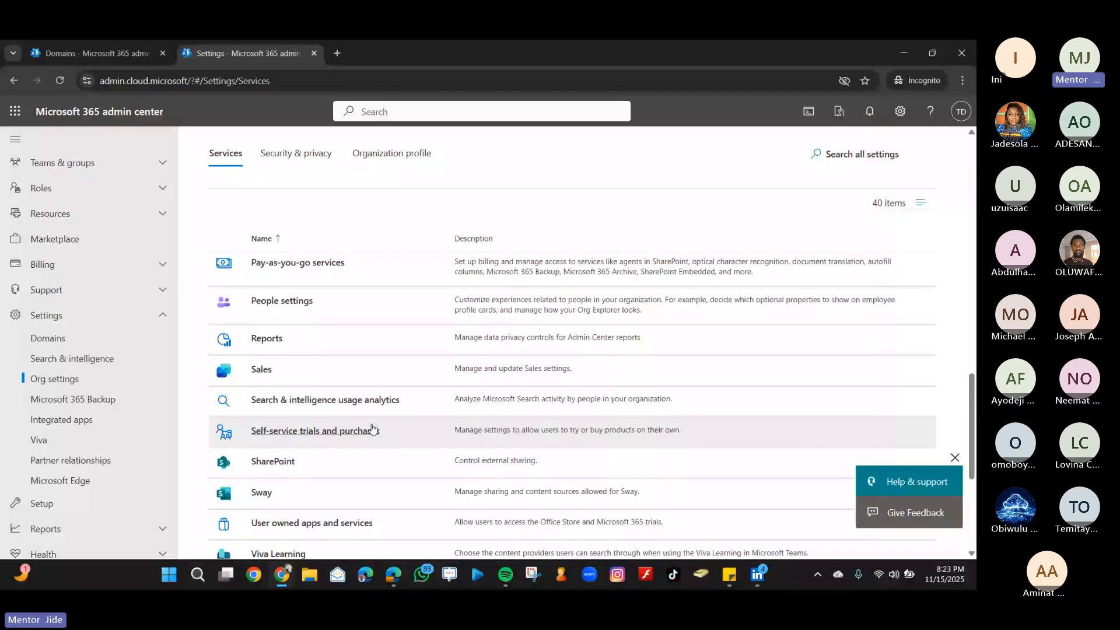
pyautogui.scroll(2, 373, 429)
pyautogui.scroll(10, 373, 429)
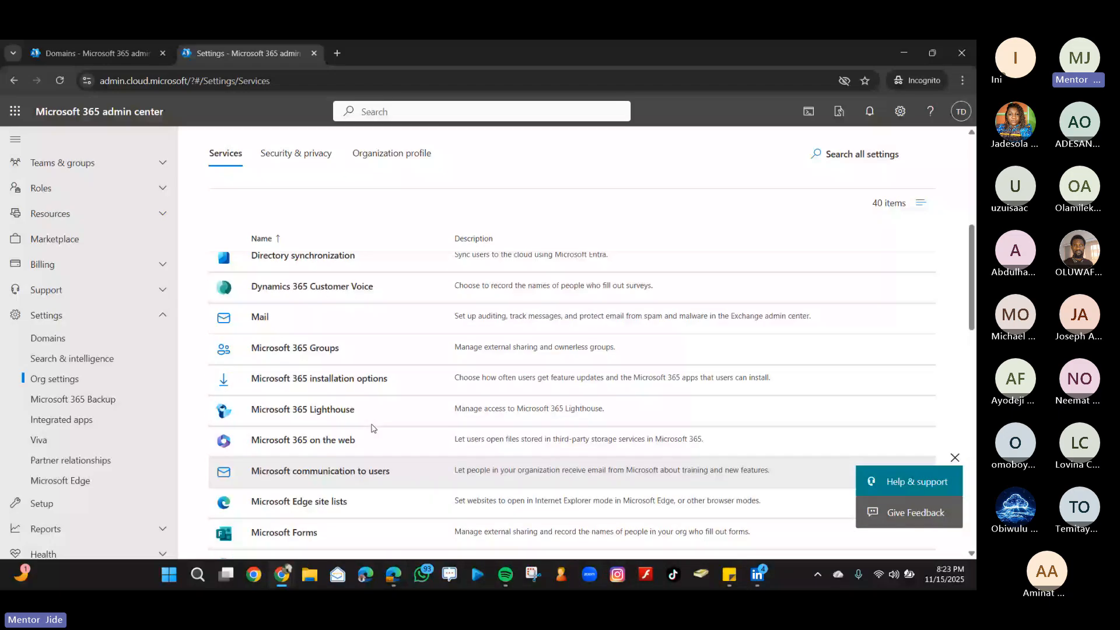
pyautogui.scroll(5, 373, 429)
pyautogui.scroll(1, 374, 429)
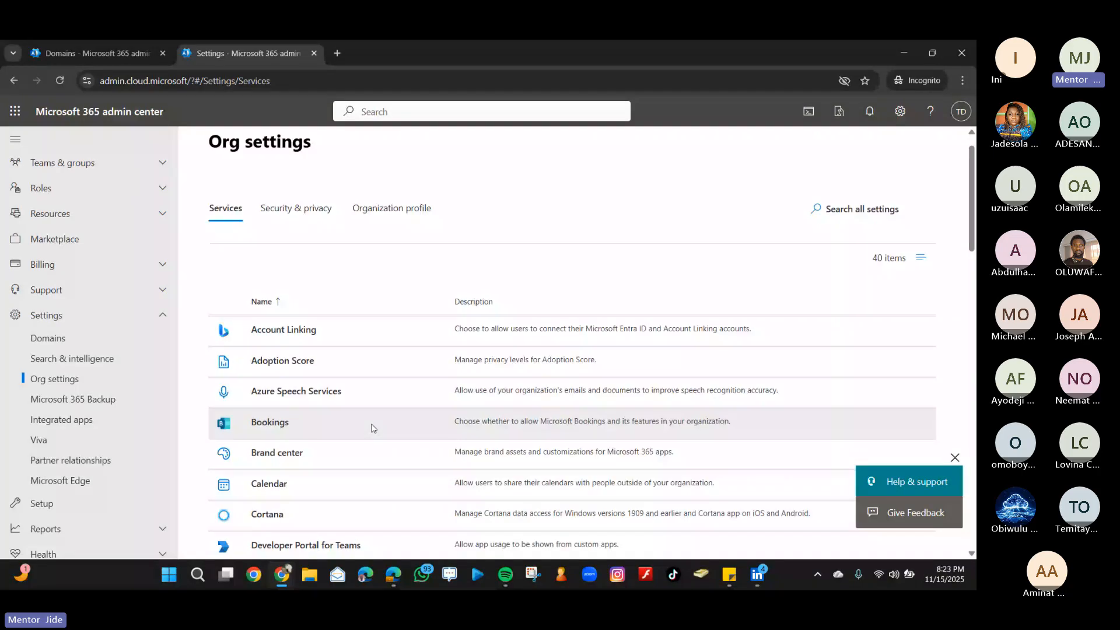
pyautogui.scroll(-5, 373, 429)
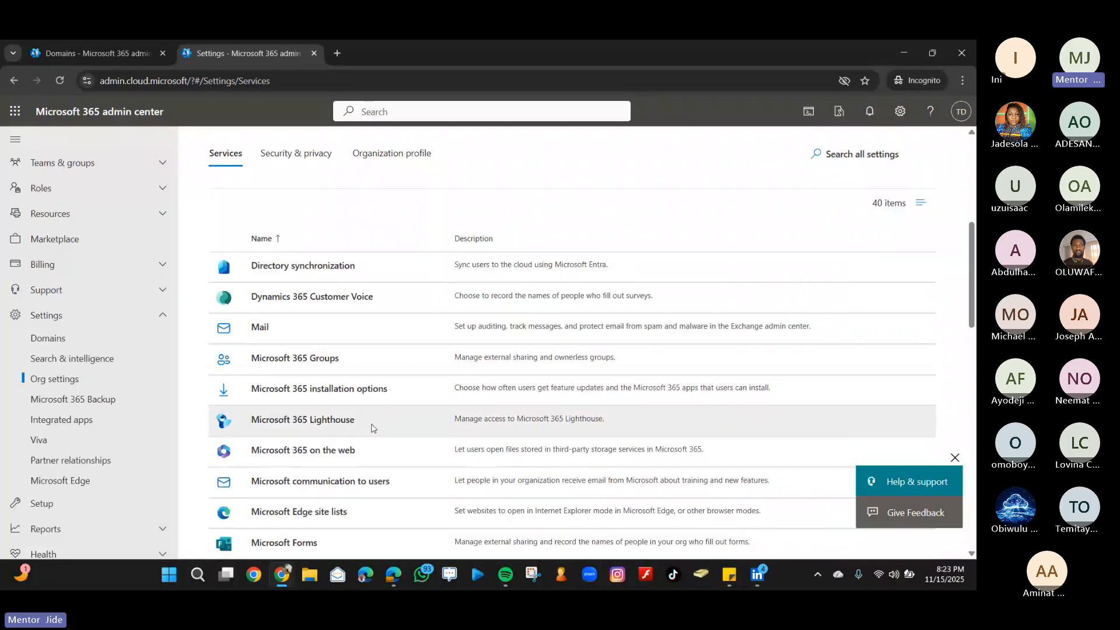
pyautogui.scroll(-1, 373, 429)
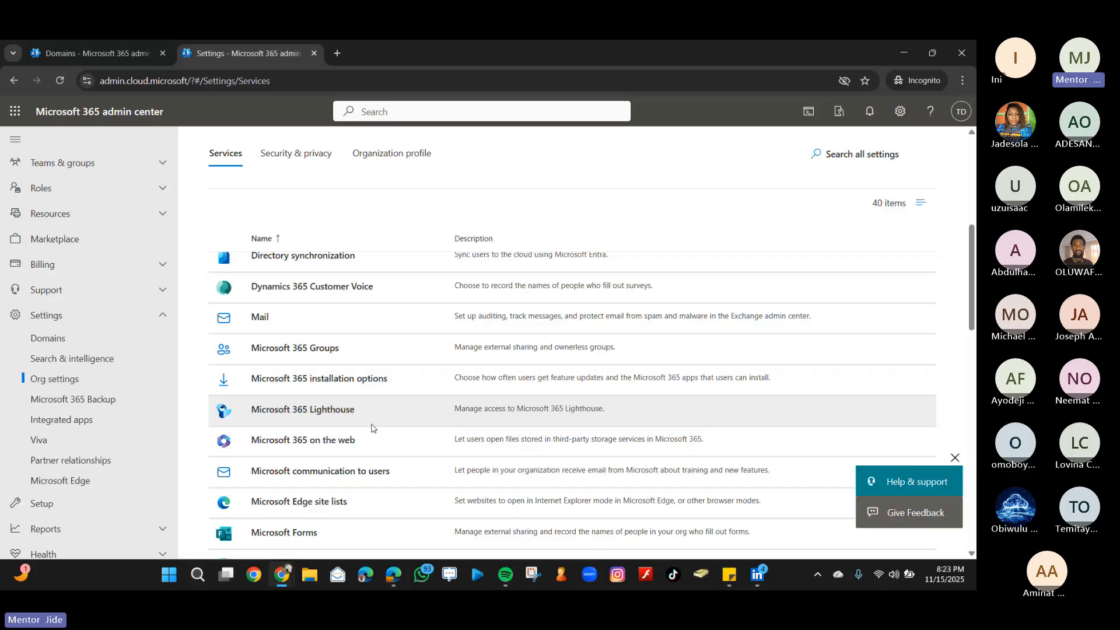
pyautogui.scroll(-1, 373, 428)
pyautogui.scroll(-5, 373, 429)
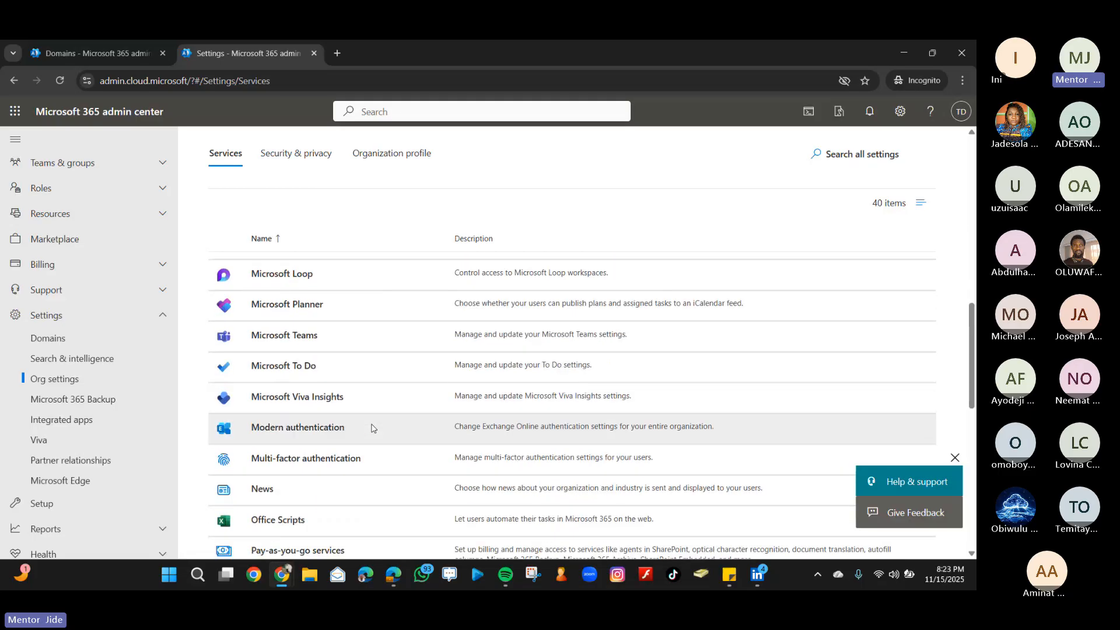
pyautogui.scroll(-1, 373, 429)
pyautogui.scroll(-2, 373, 429)
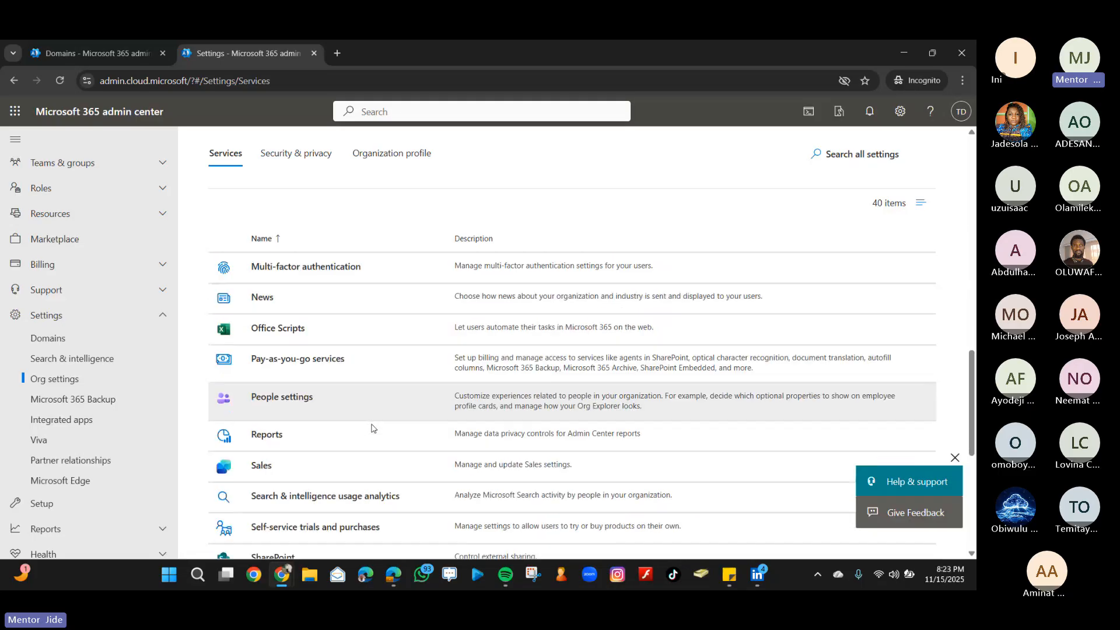
pyautogui.scroll(-2, 373, 429)
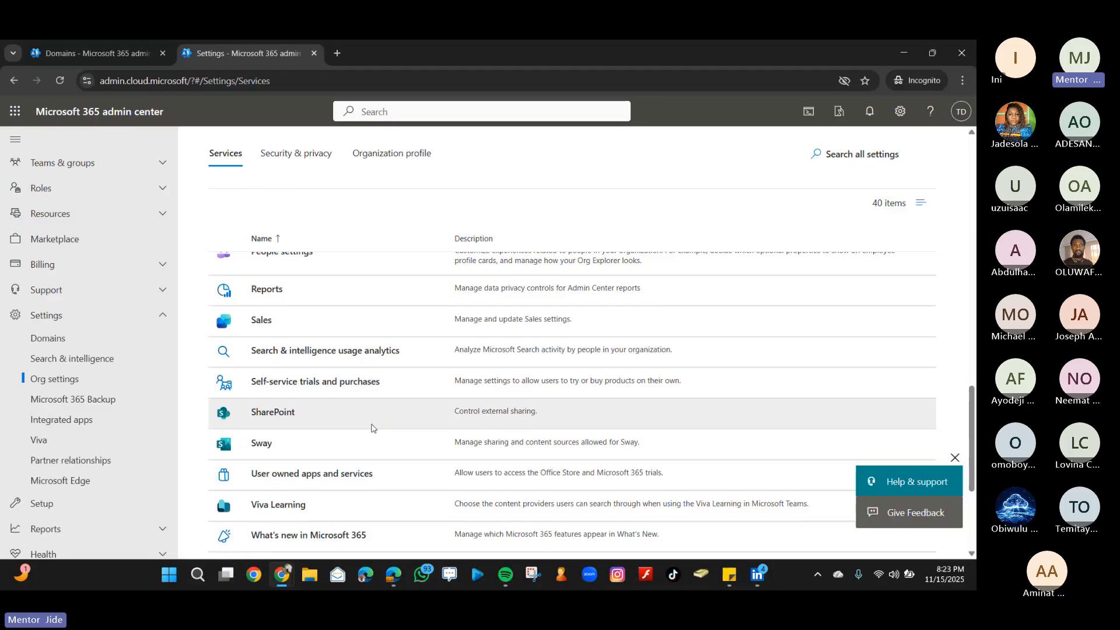
pyautogui.scroll(-1, 373, 429)
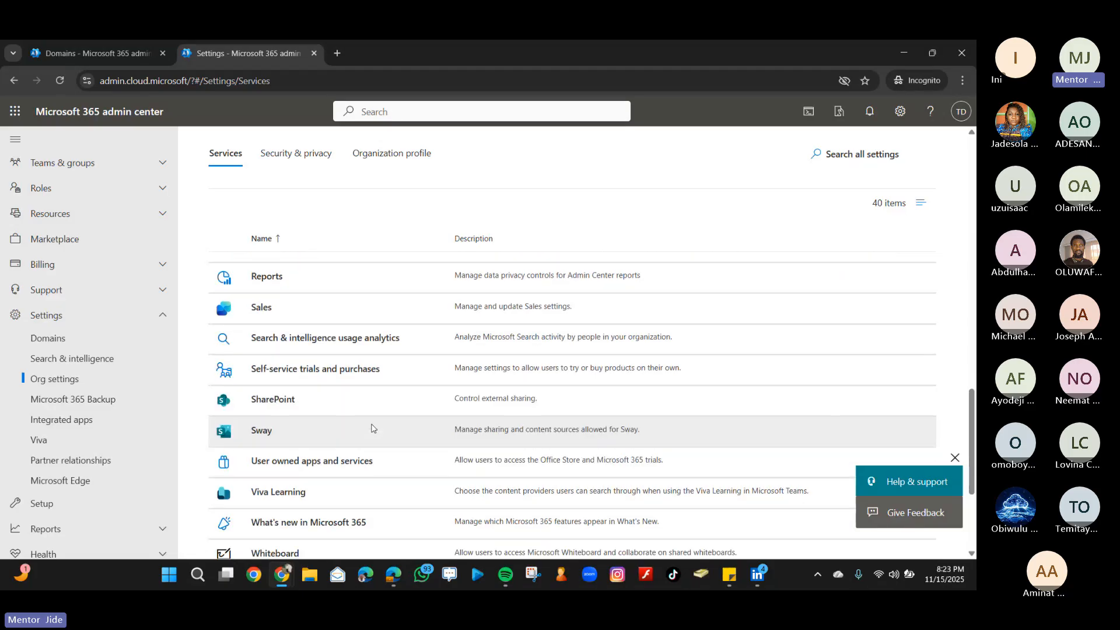
pyautogui.scroll(1, 371, 429)
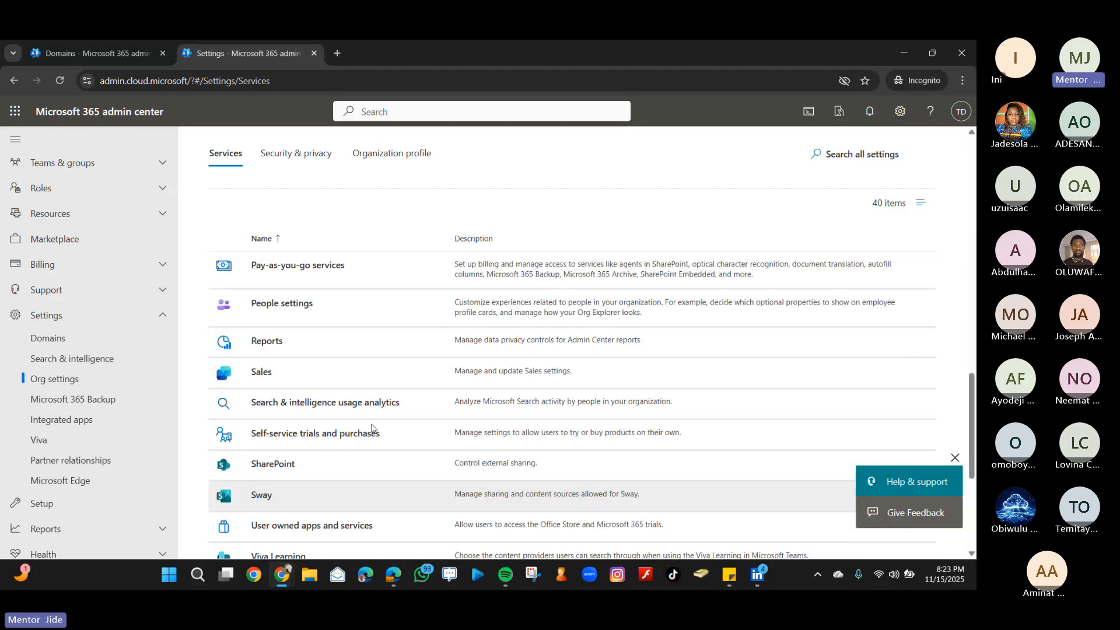
pyautogui.scroll(2, 372, 429)
pyautogui.scroll(3, 372, 430)
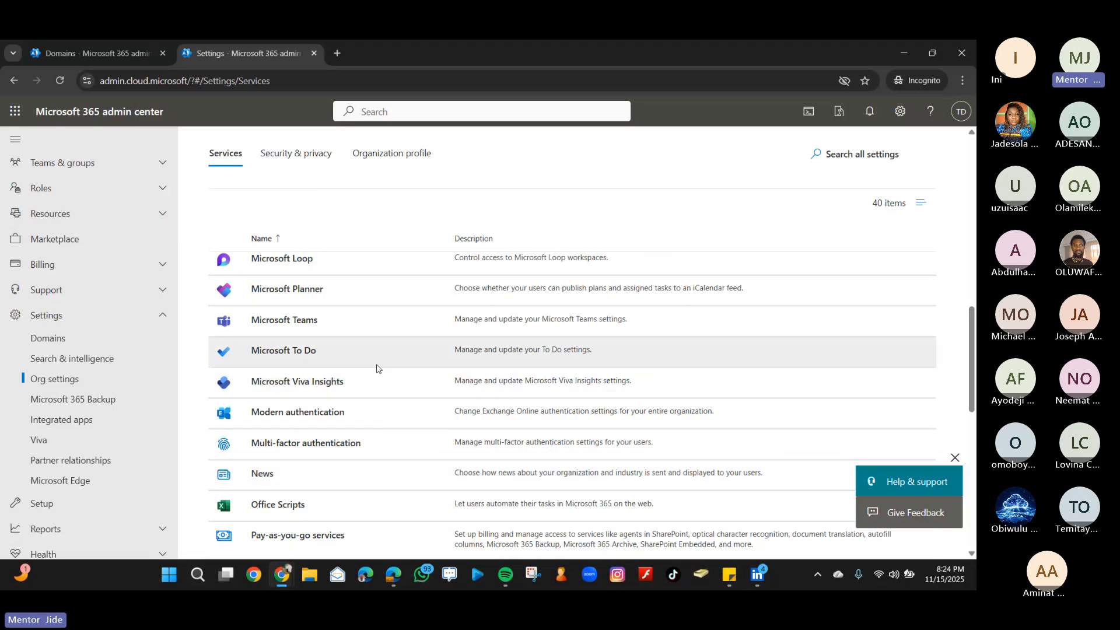
pyautogui.scroll(1, 377, 350)
pyautogui.scroll(4, 377, 337)
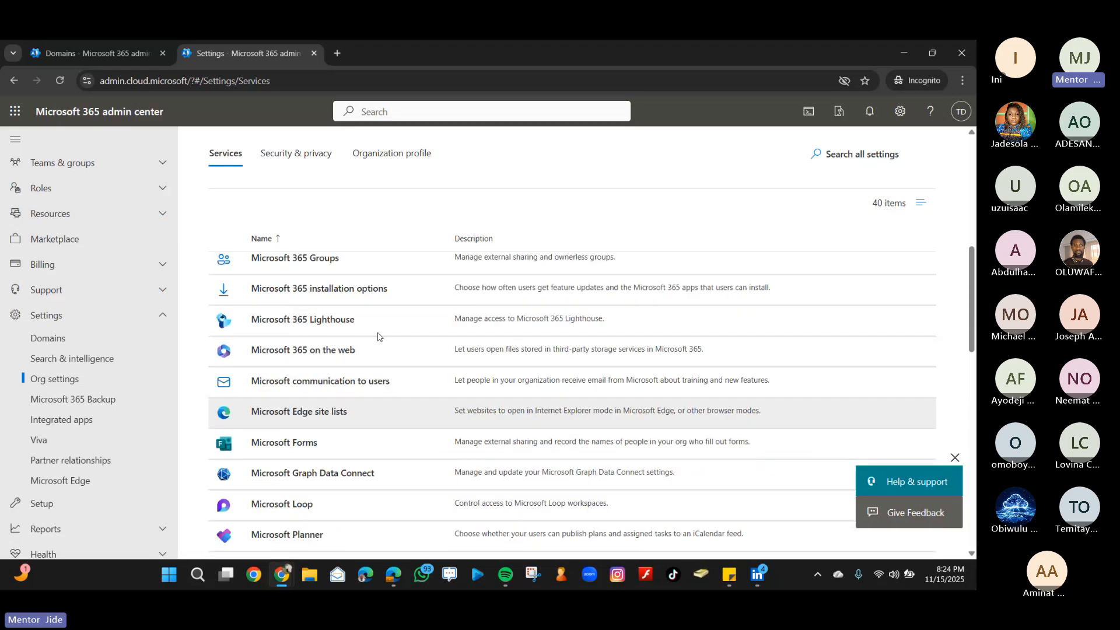
pyautogui.scroll(2, 377, 336)
pyautogui.scroll(3, 377, 337)
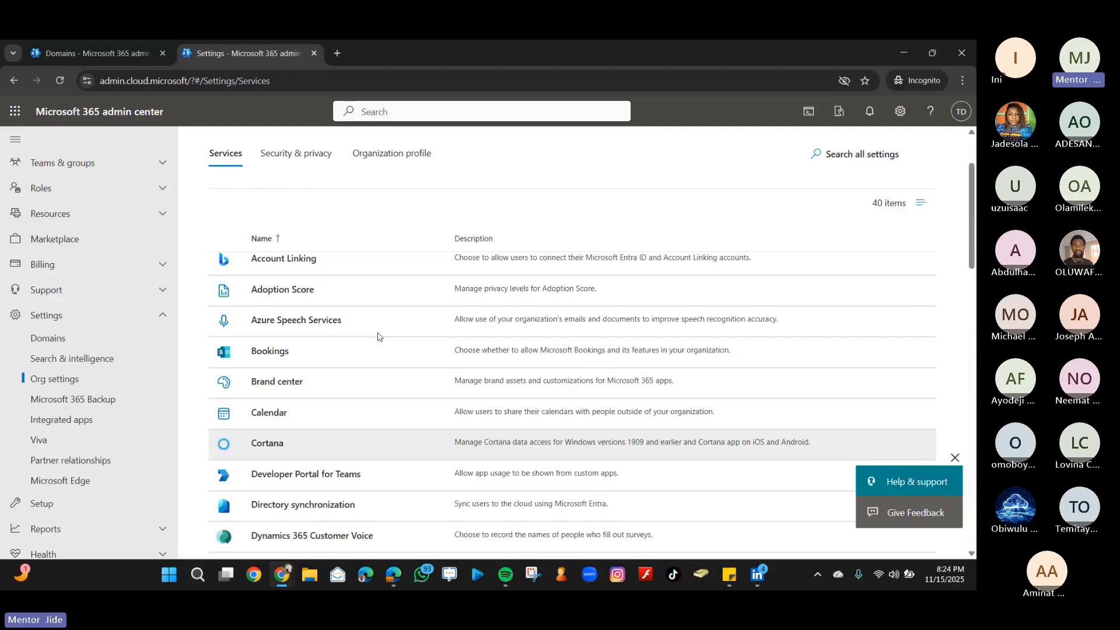
pyautogui.scroll(2, 377, 330)
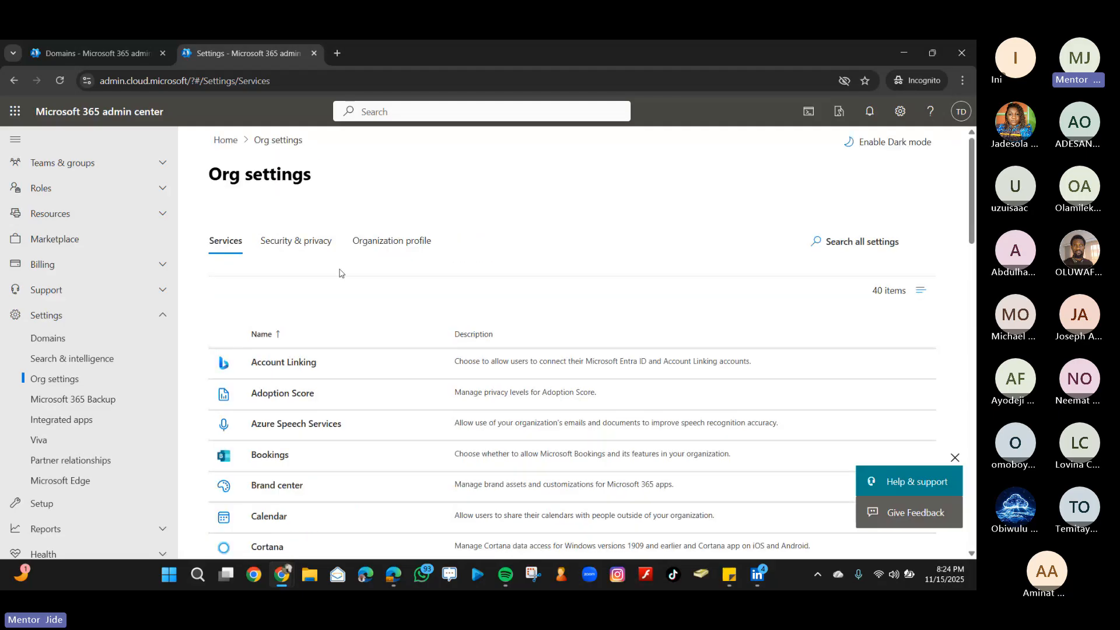
# Show the Security & privacy tab of Org settings, with its 9 settings like Idle session timeout
pyautogui.click(312, 253)
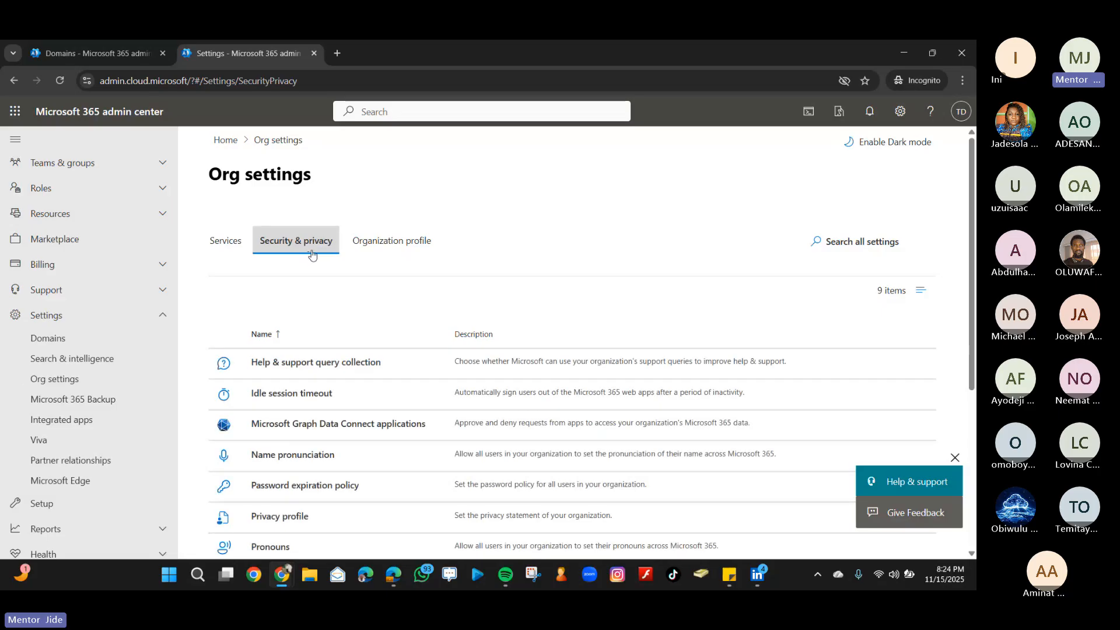
pyautogui.scroll(-2, 349, 309)
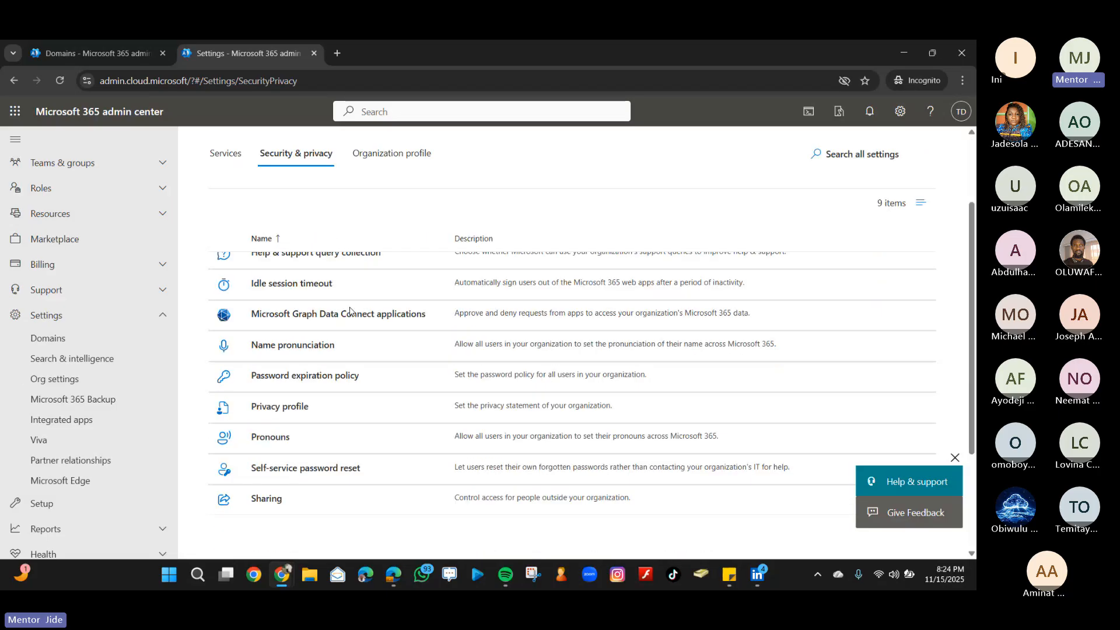
pyautogui.scroll(1, 350, 312)
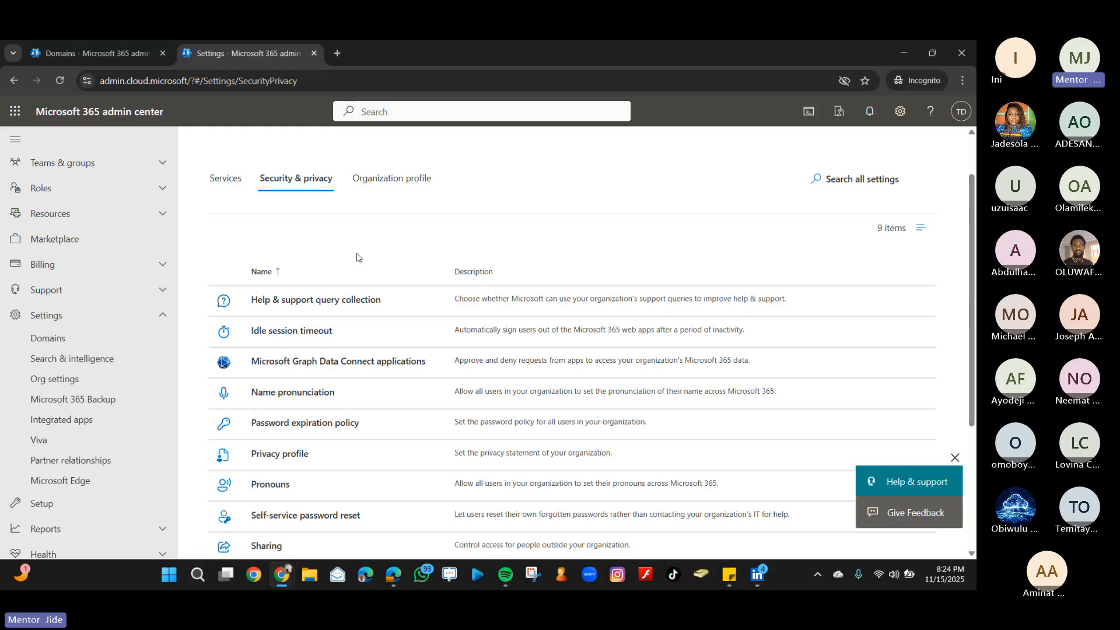
pyautogui.click(325, 302)
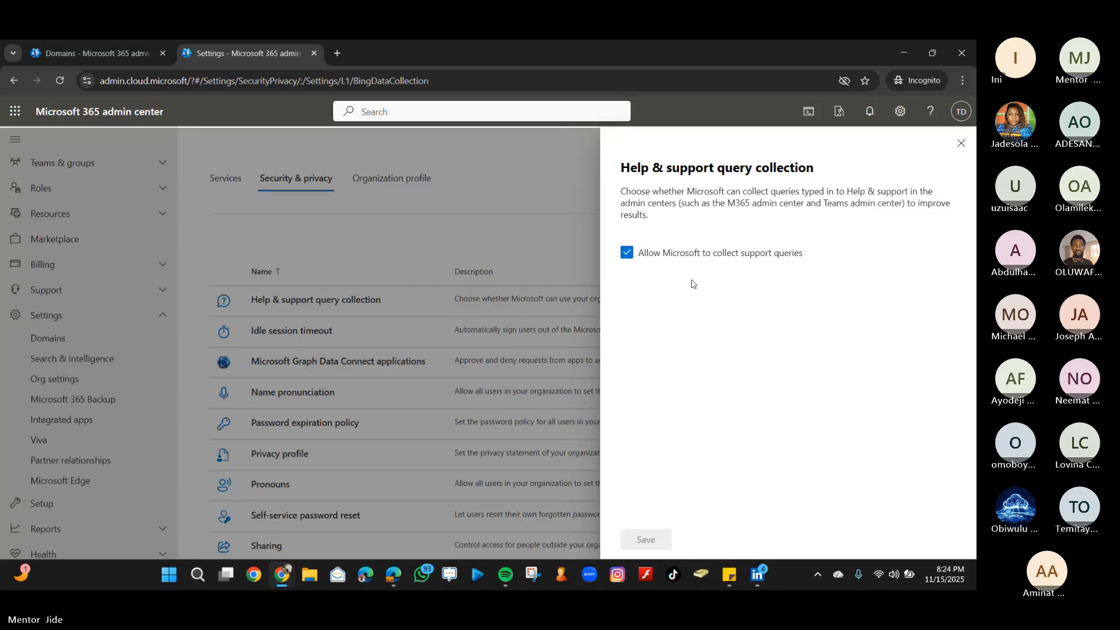
pyautogui.click(960, 144)
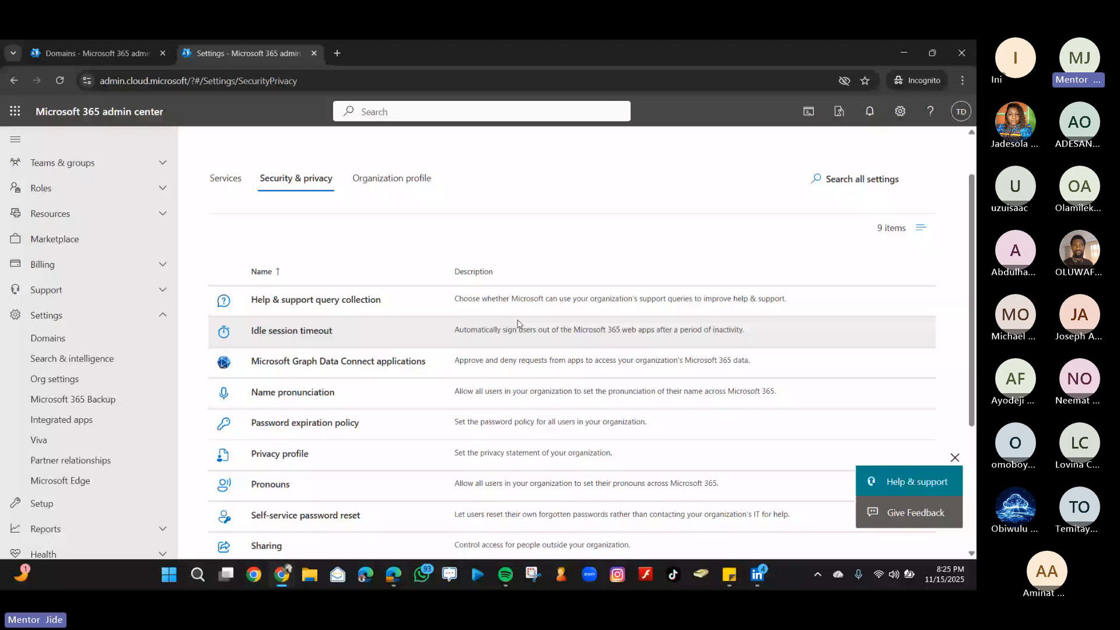
pyautogui.scroll(-1, 341, 309)
pyautogui.scroll(3, 342, 310)
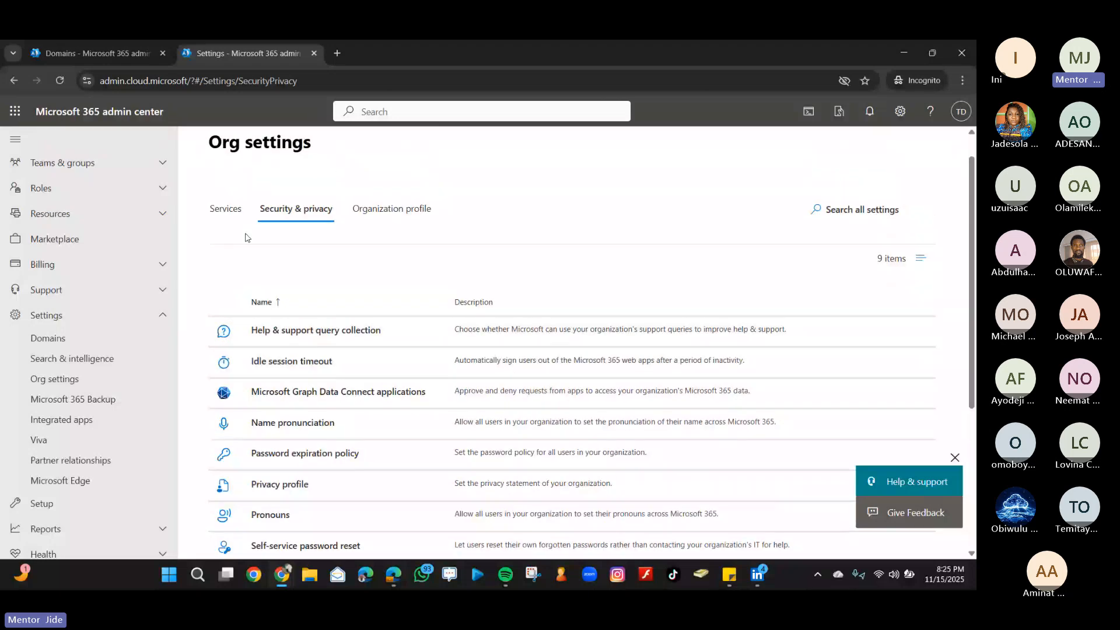
pyautogui.click(369, 206)
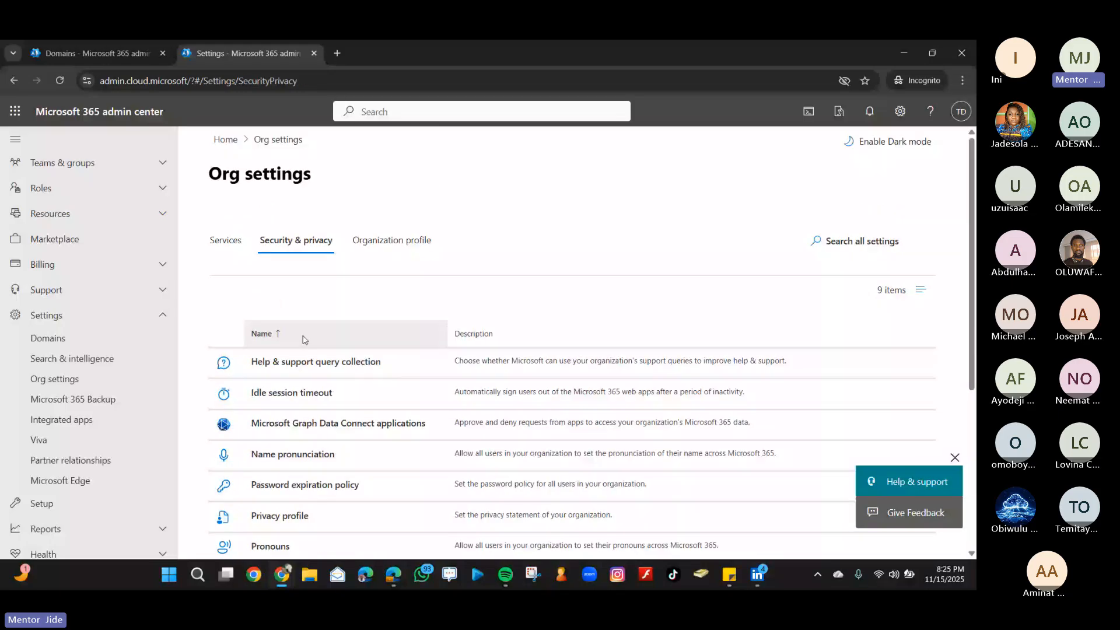
pyautogui.click(654, 366)
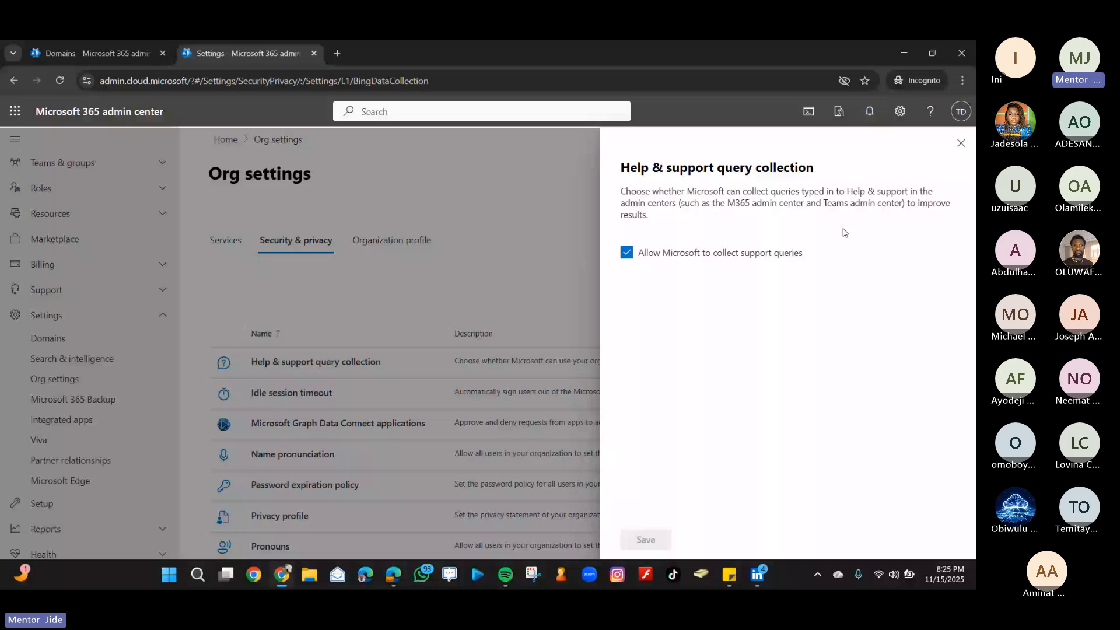
pyautogui.click(627, 253)
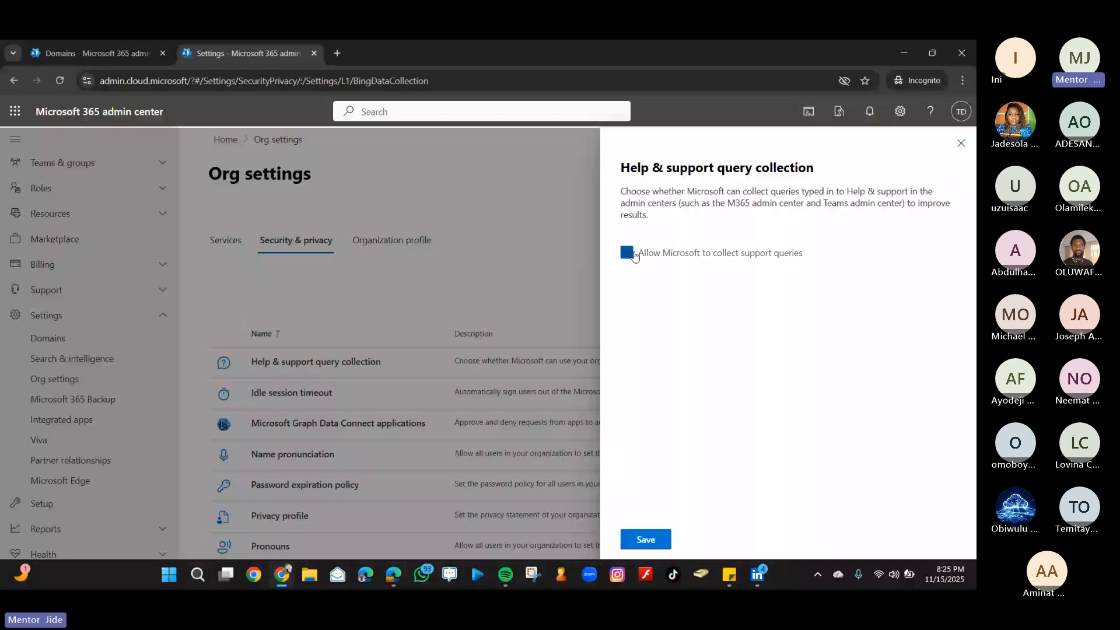
pyautogui.click(634, 255)
pyautogui.click(627, 253)
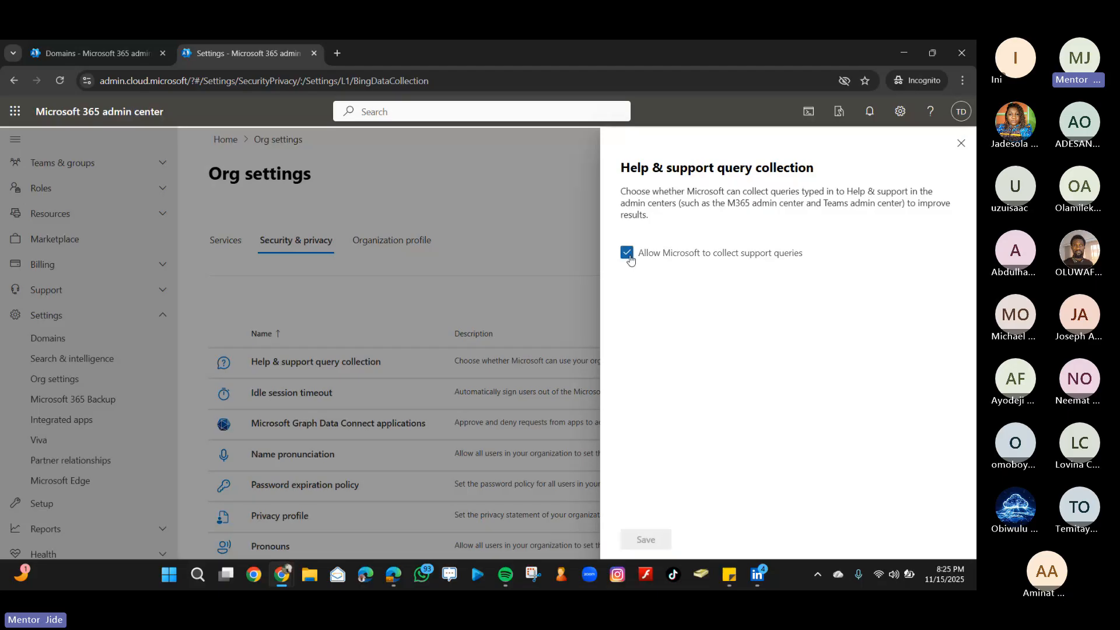
pyautogui.click(960, 145)
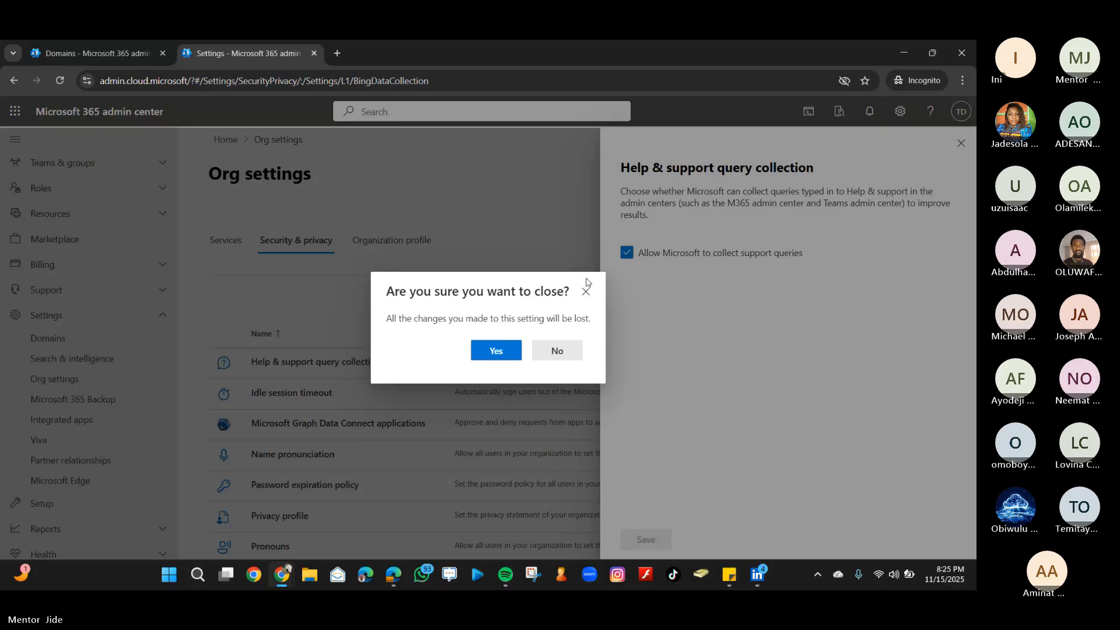
# Discard the unsaved setting change and scroll the Security & privacy list
pyautogui.click(496, 352)
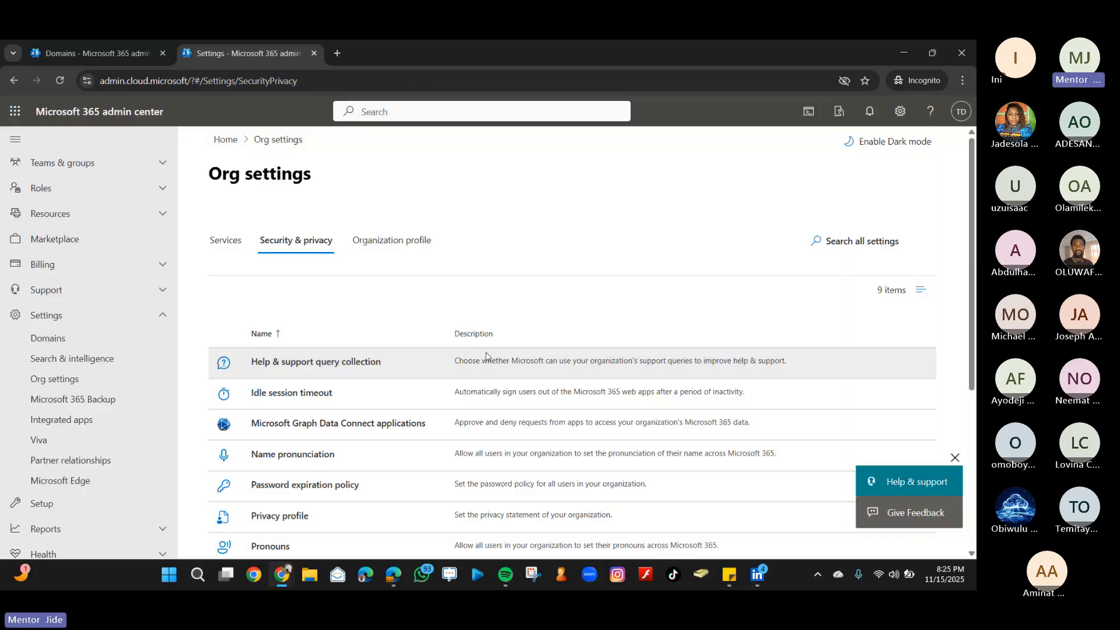
pyautogui.scroll(-1, 417, 368)
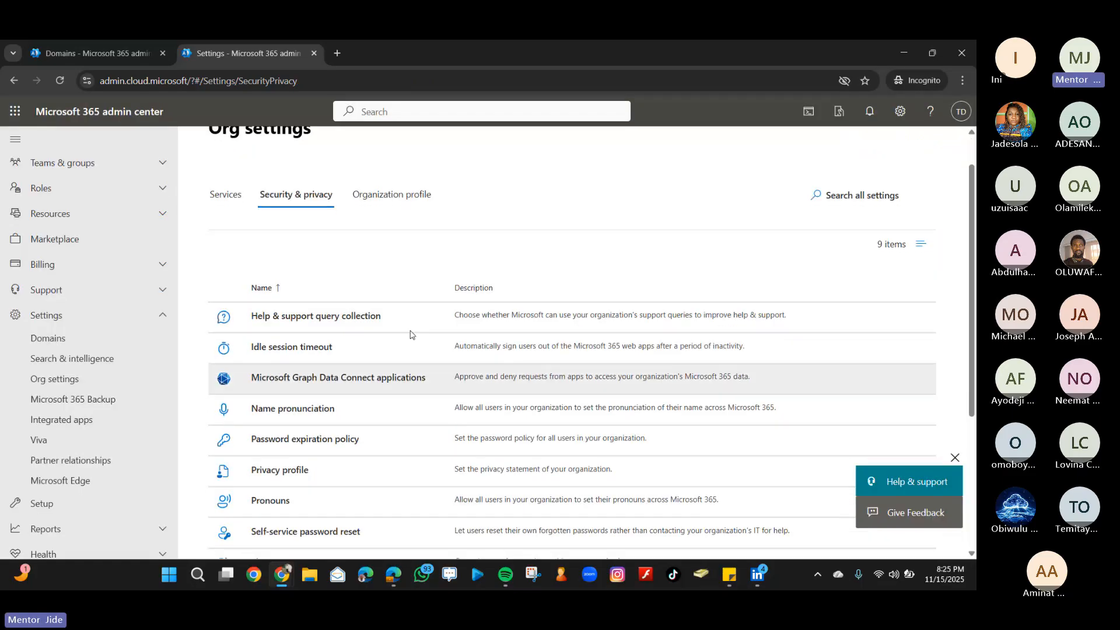
pyautogui.scroll(-1, 339, 348)
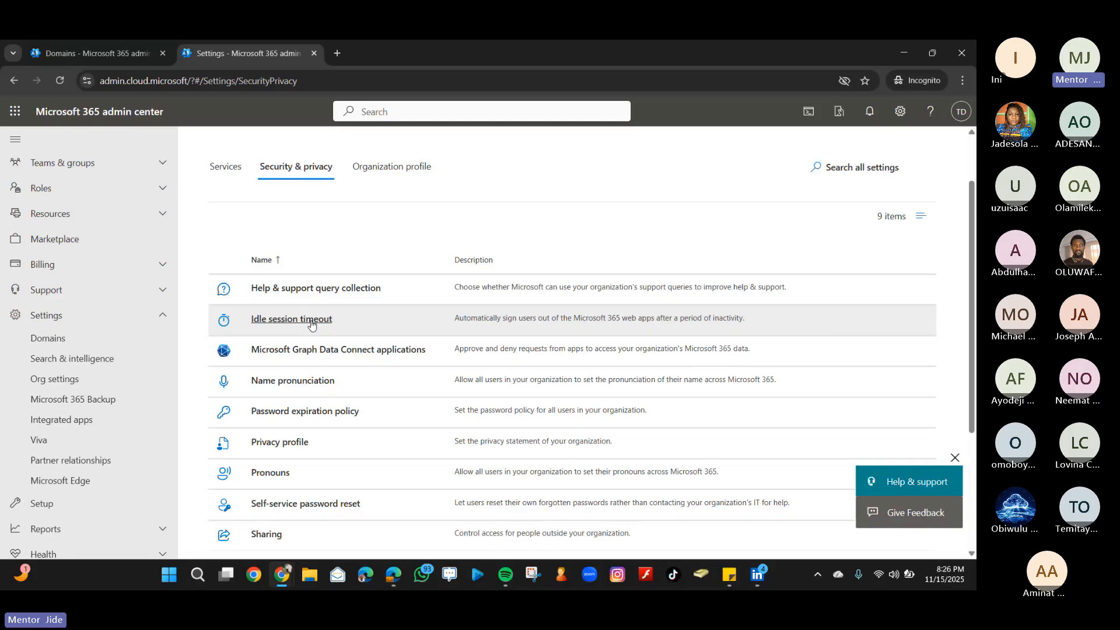
# Open Idle session timeout and toggle the inactivity sign-out checkbox on, then back off
pyautogui.click(312, 324)
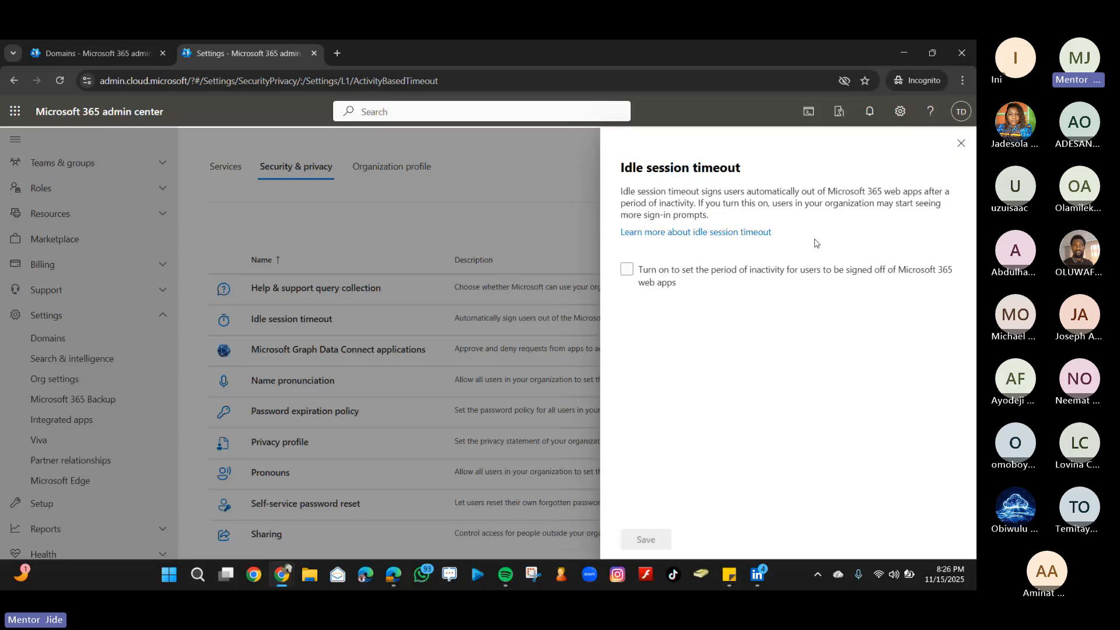
pyautogui.click(688, 284)
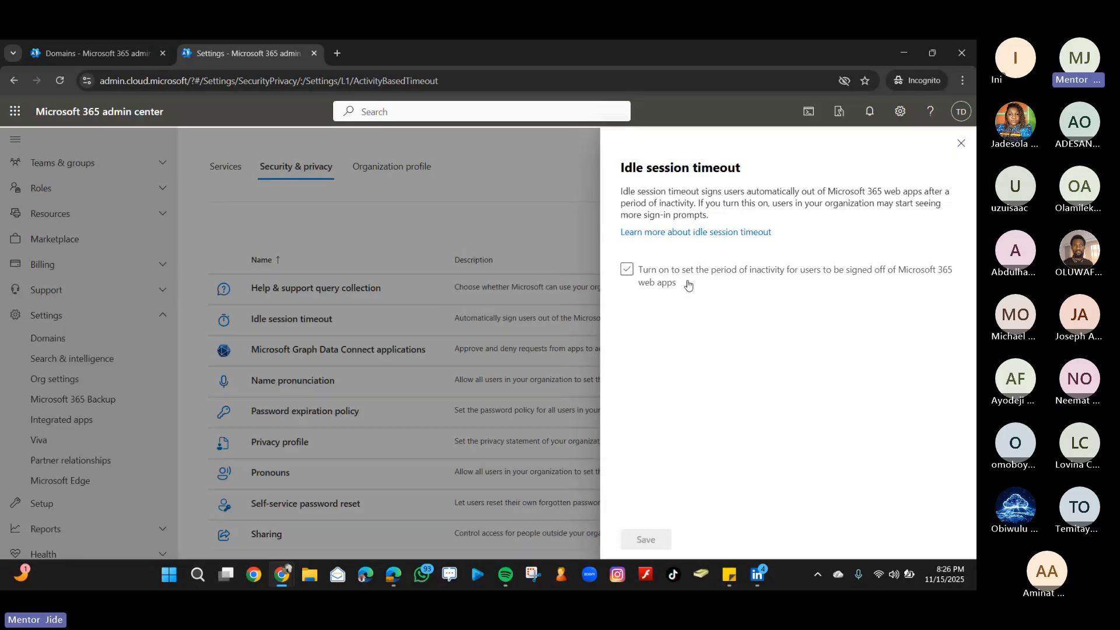
pyautogui.click(793, 288)
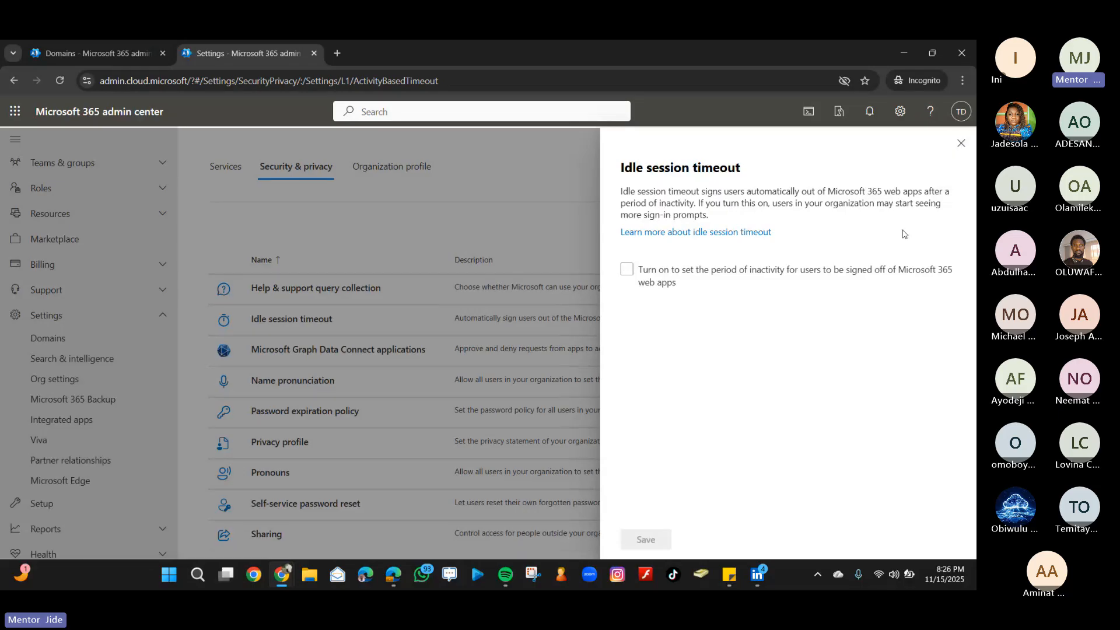
# Close the Idle session timeout panel and scroll the Security & privacy list
pyautogui.click(962, 142)
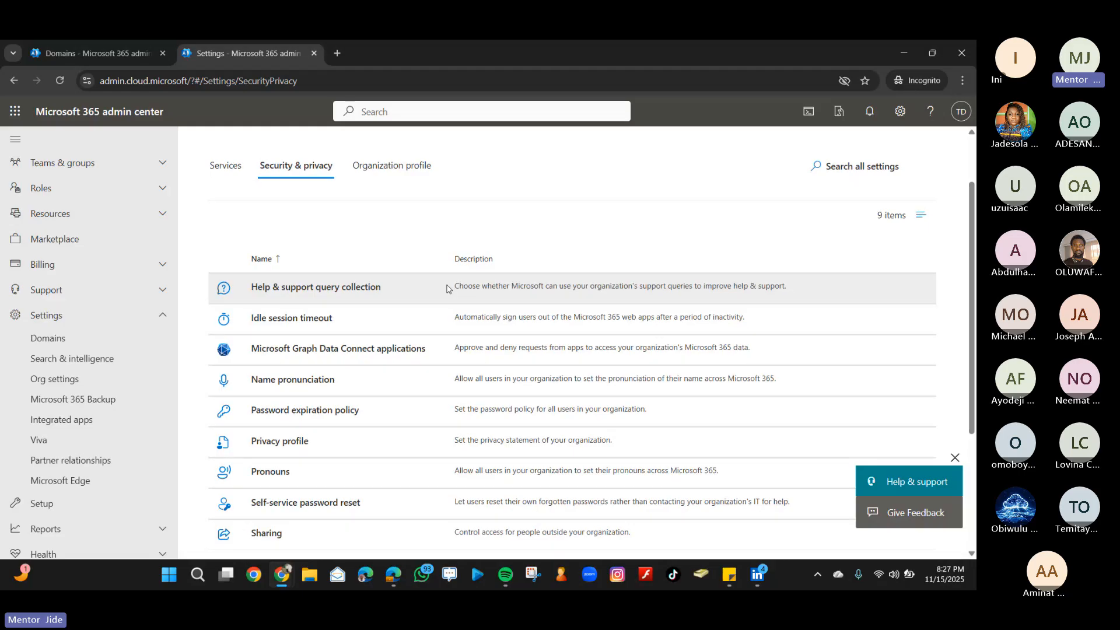
pyautogui.scroll(-1, 447, 289)
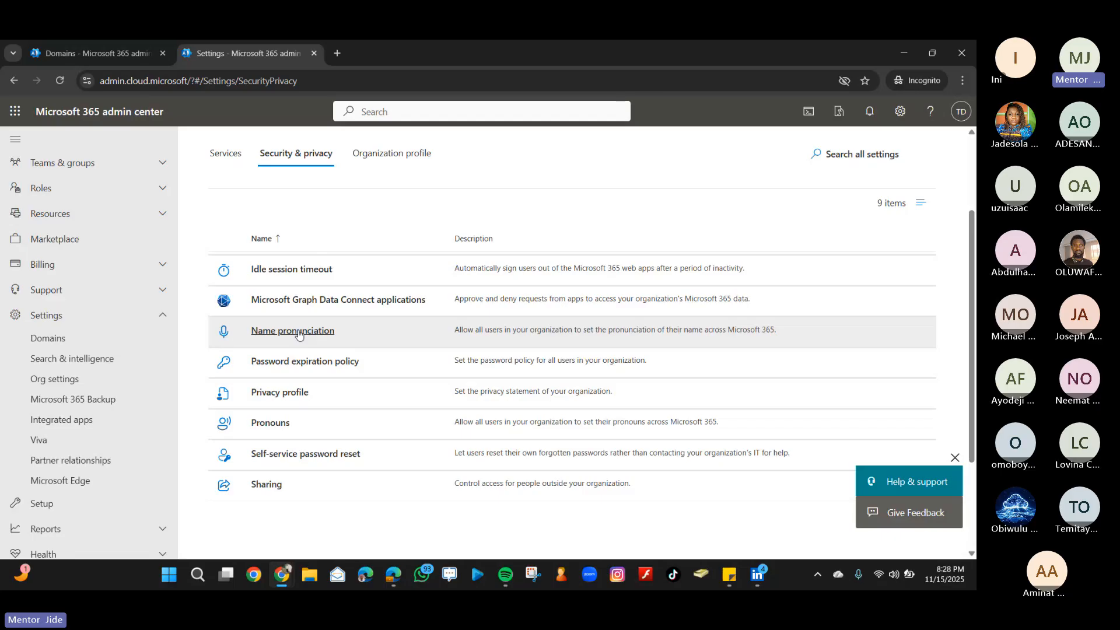
pyautogui.click(305, 368)
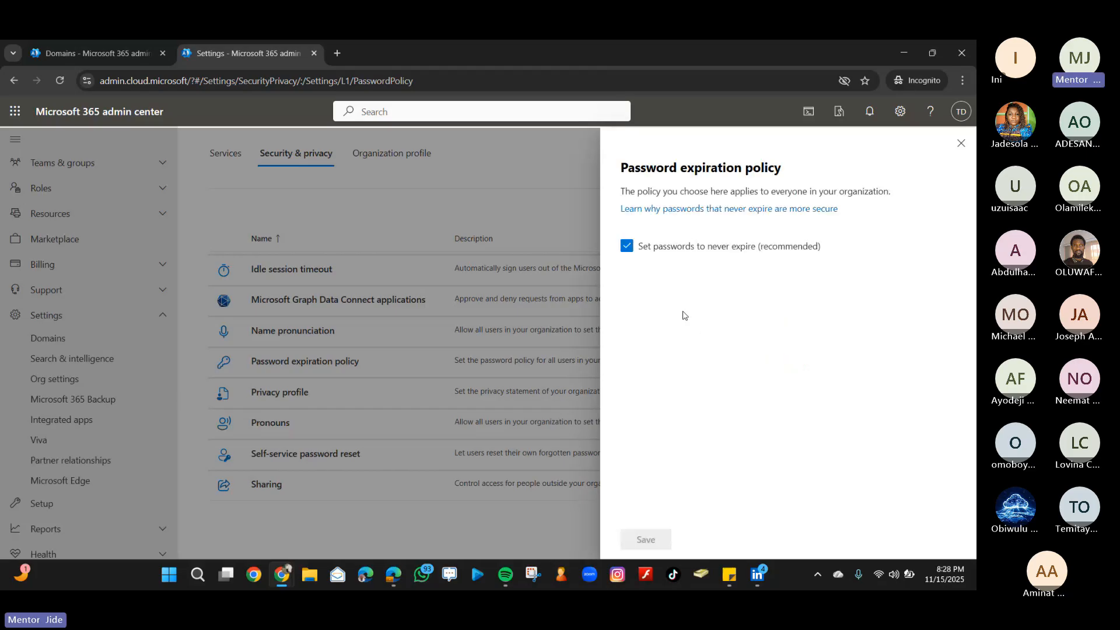
pyautogui.click(628, 247)
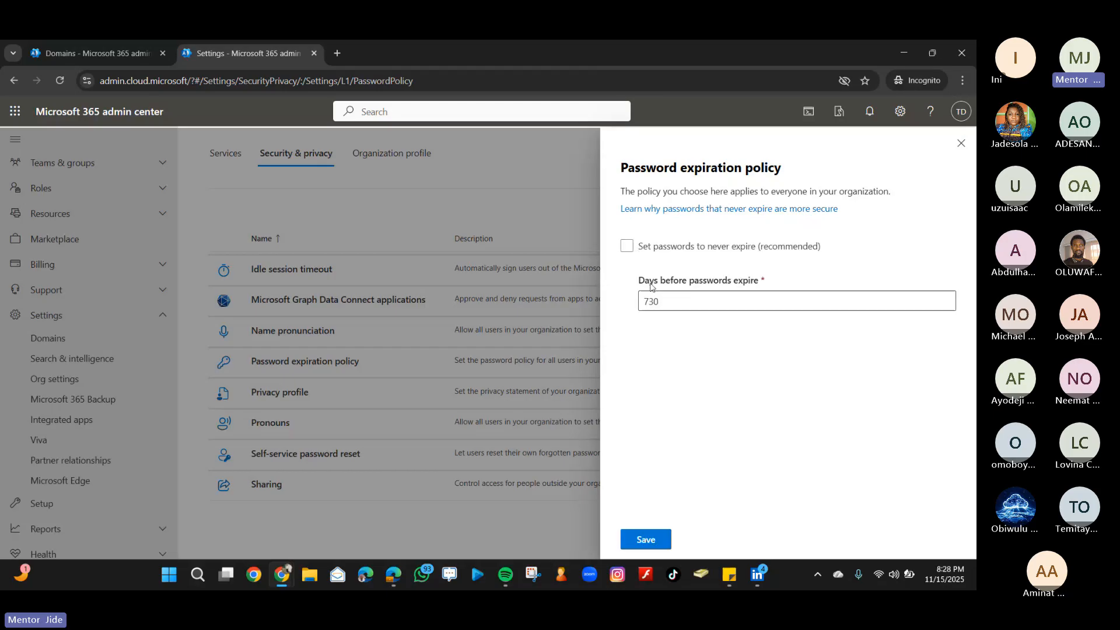
pyautogui.click(628, 250)
pyautogui.click(628, 250)
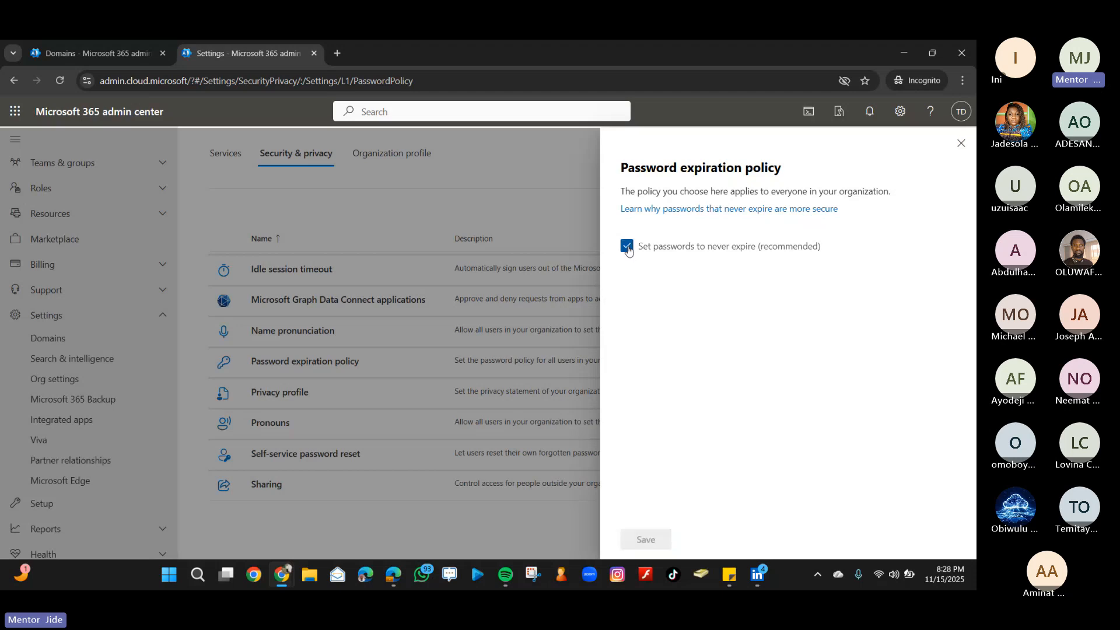
pyautogui.click(960, 144)
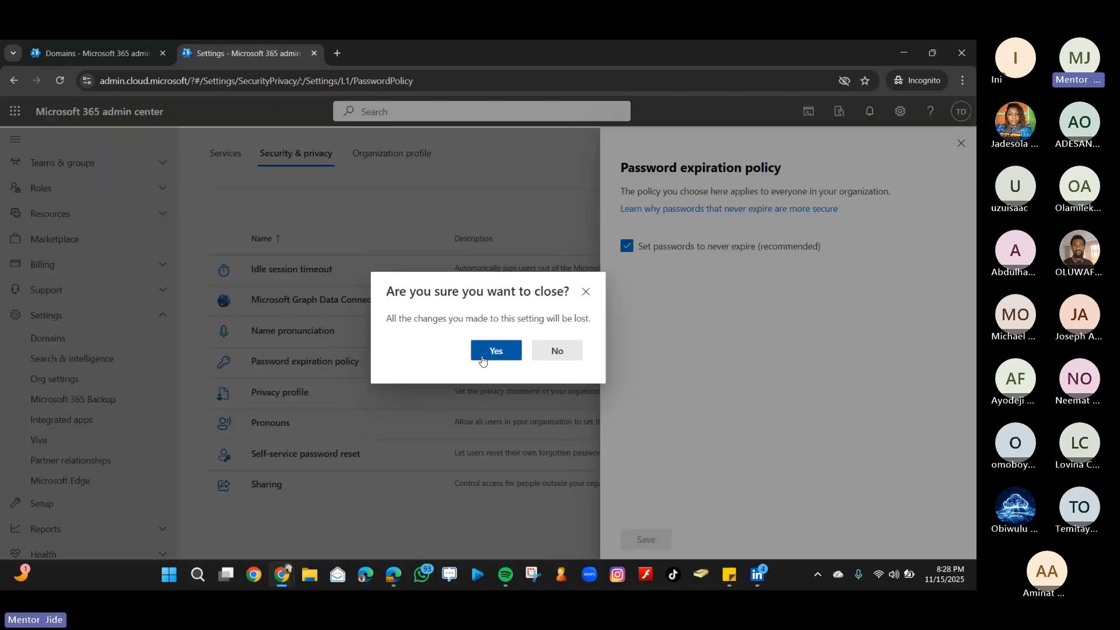
pyautogui.click(483, 361)
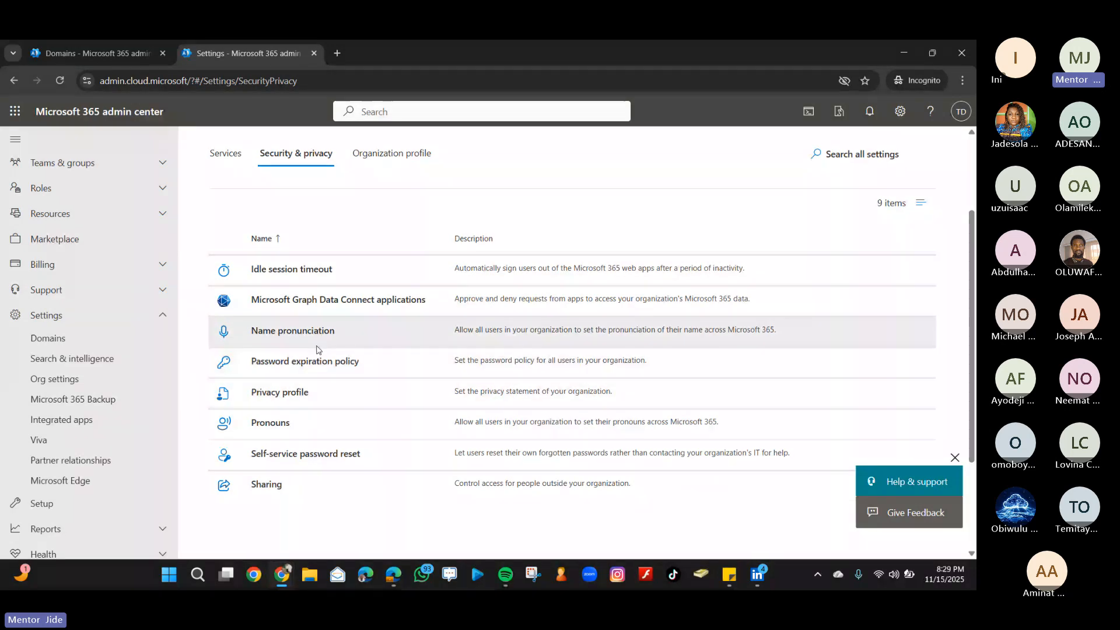
pyautogui.scroll(1, 318, 350)
pyautogui.scroll(1, 318, 350)
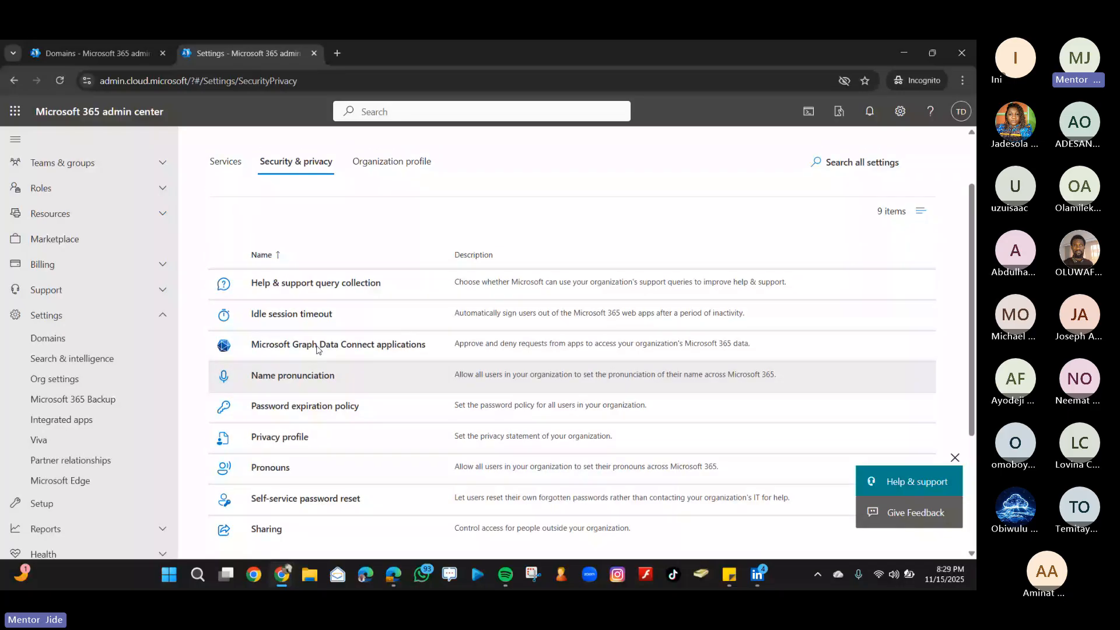
pyautogui.scroll(-1, 318, 349)
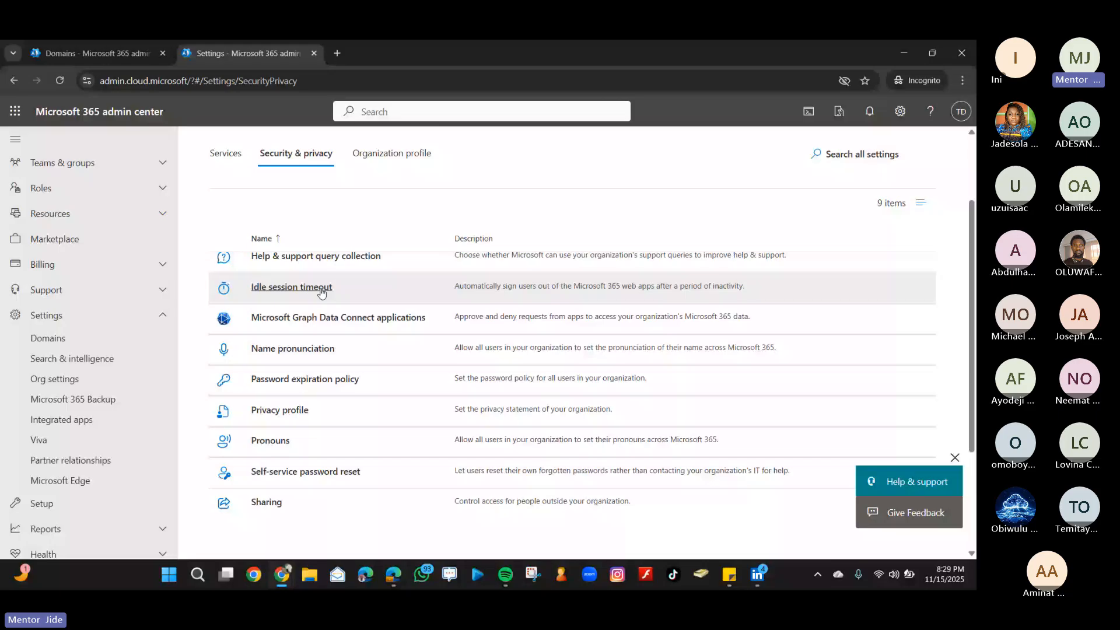
pyautogui.scroll(-1, 324, 383)
pyautogui.scroll(-1, 325, 382)
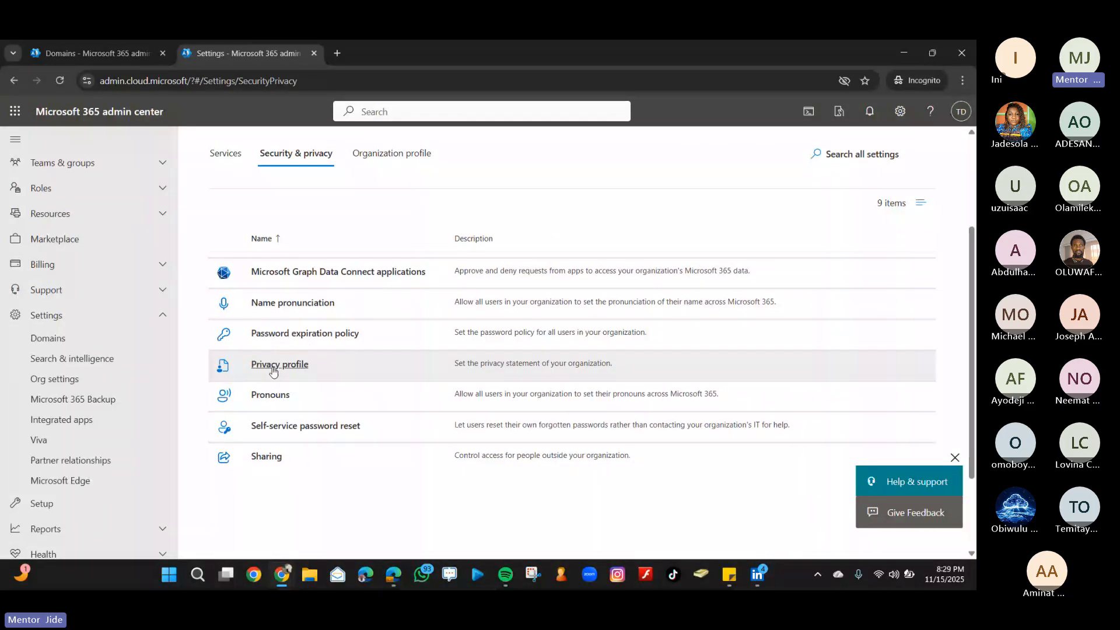
pyautogui.click(273, 365)
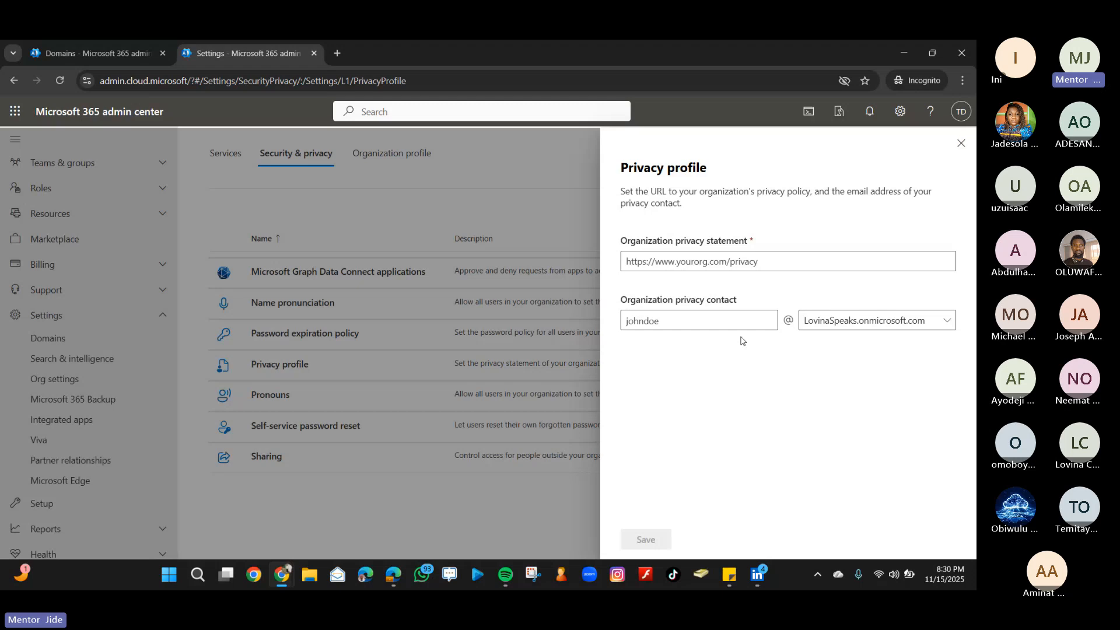
pyautogui.click(771, 264)
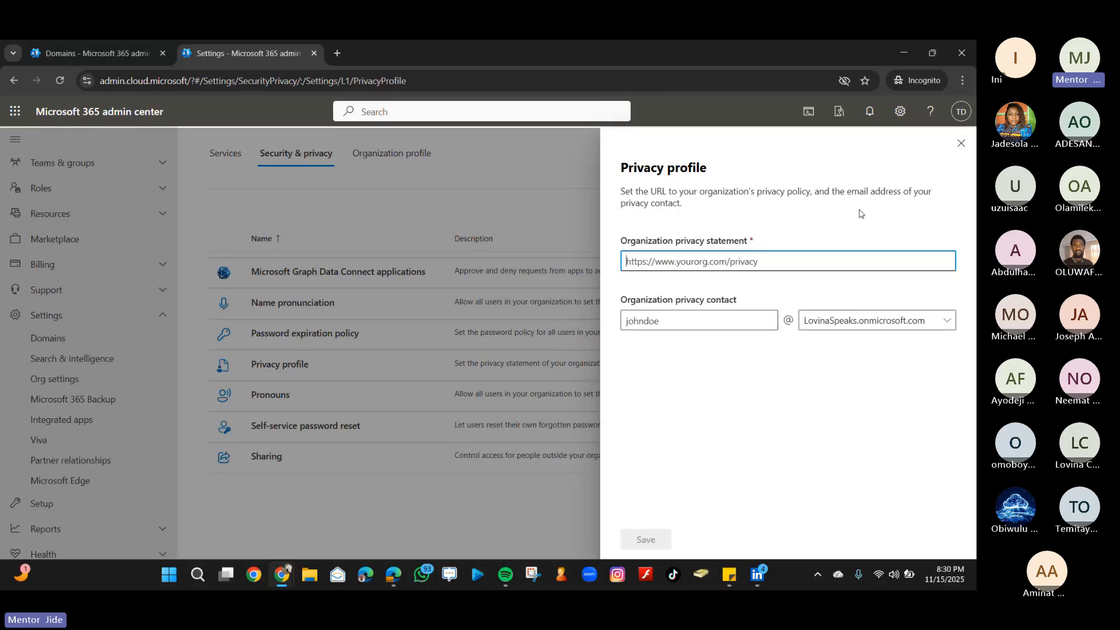
pyautogui.click(960, 143)
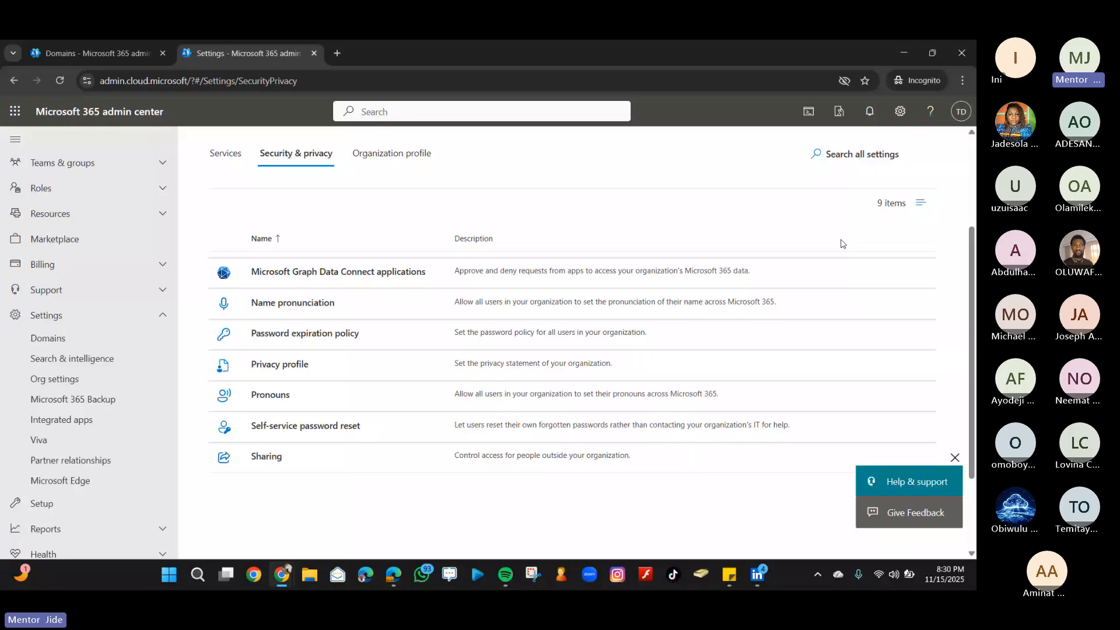
pyautogui.scroll(-1, 698, 352)
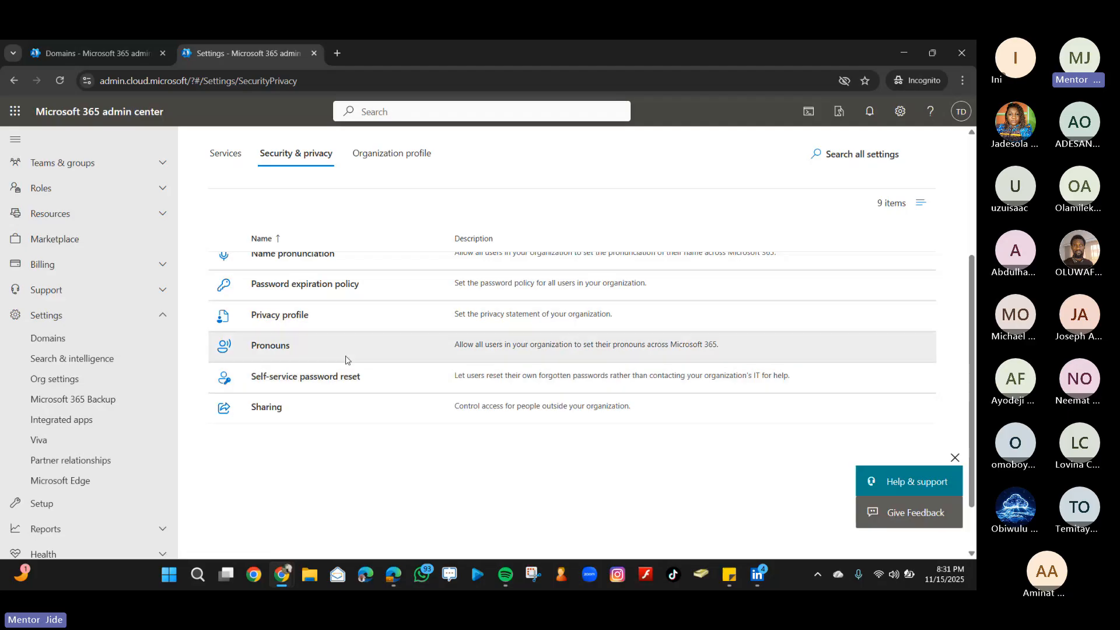
pyautogui.click(337, 377)
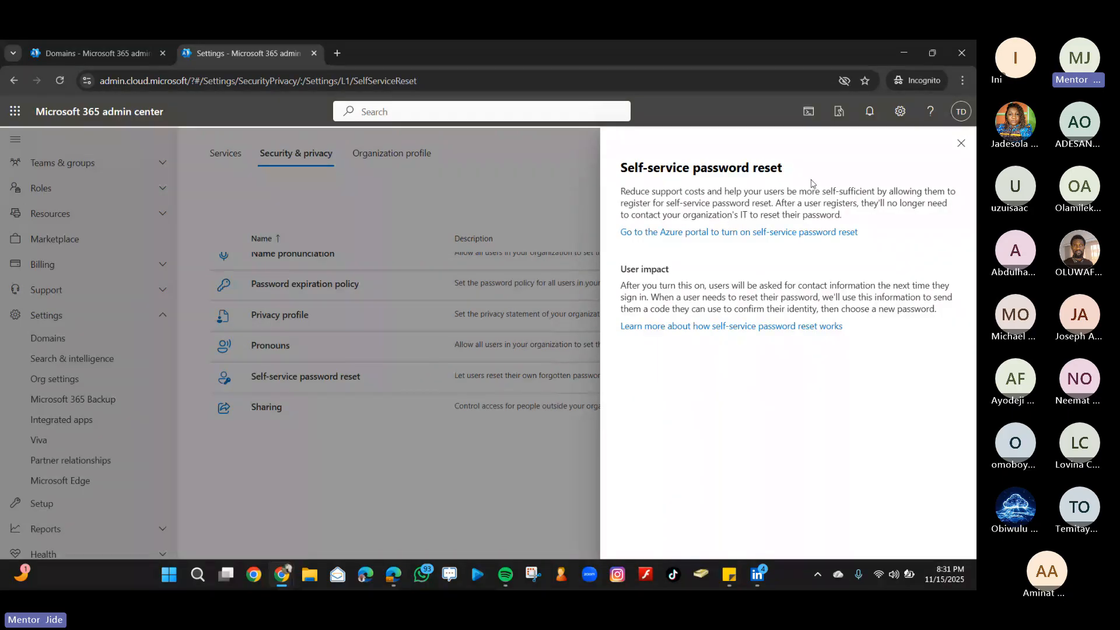
pyautogui.click(962, 143)
pyautogui.scroll(-3, 118, 346)
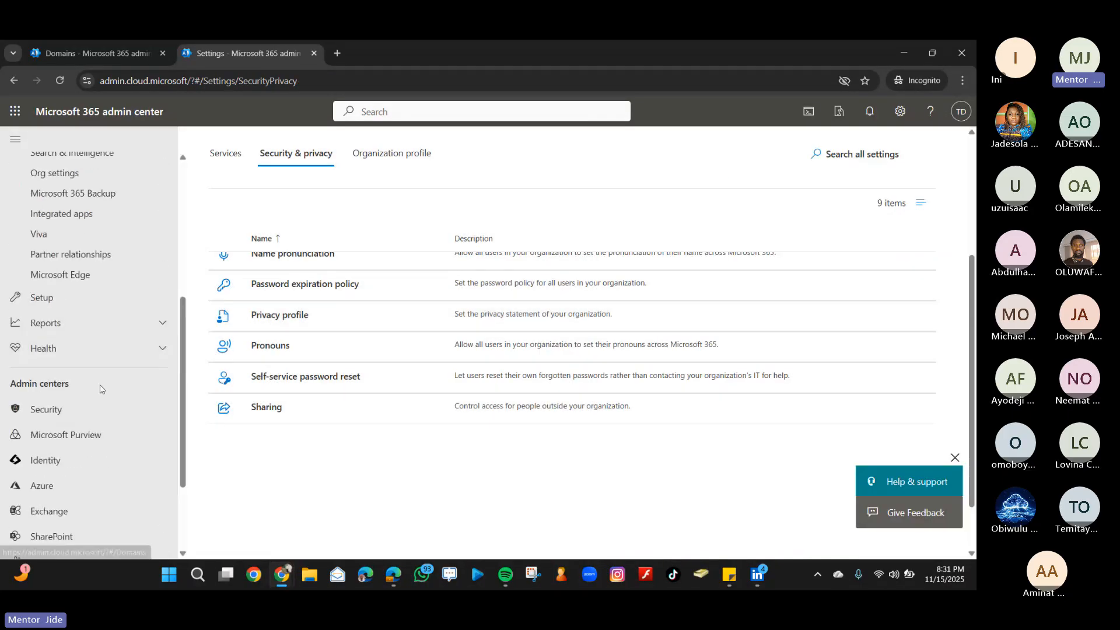
# Open the Identity admin center in a new tab, then toggle guest-adding off and on in Sharing
pyautogui.click(88, 460)
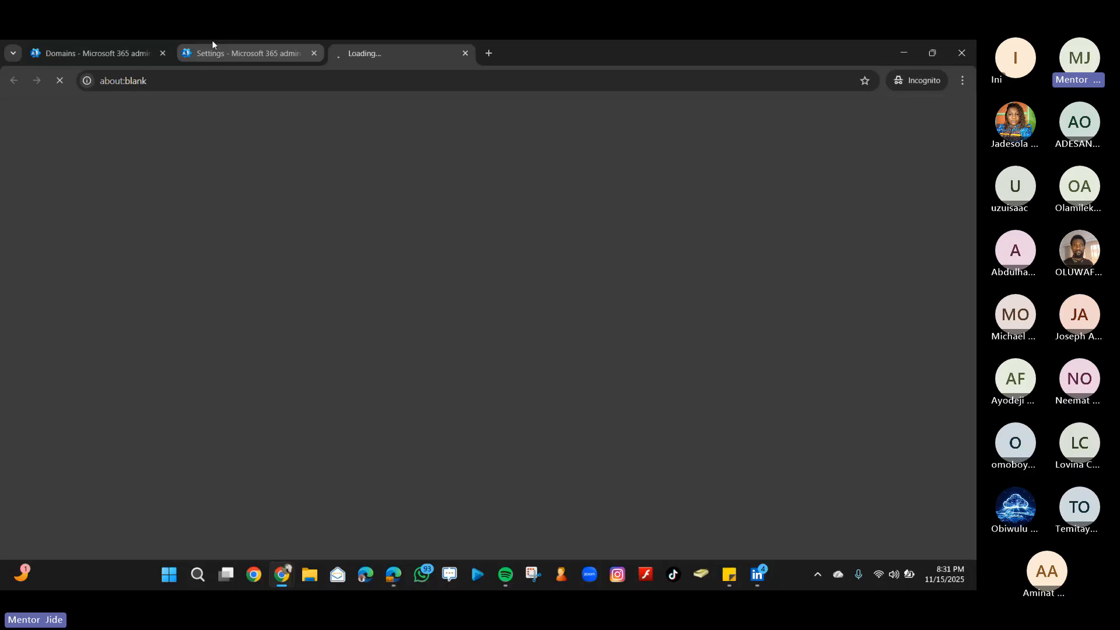
pyautogui.click(213, 46)
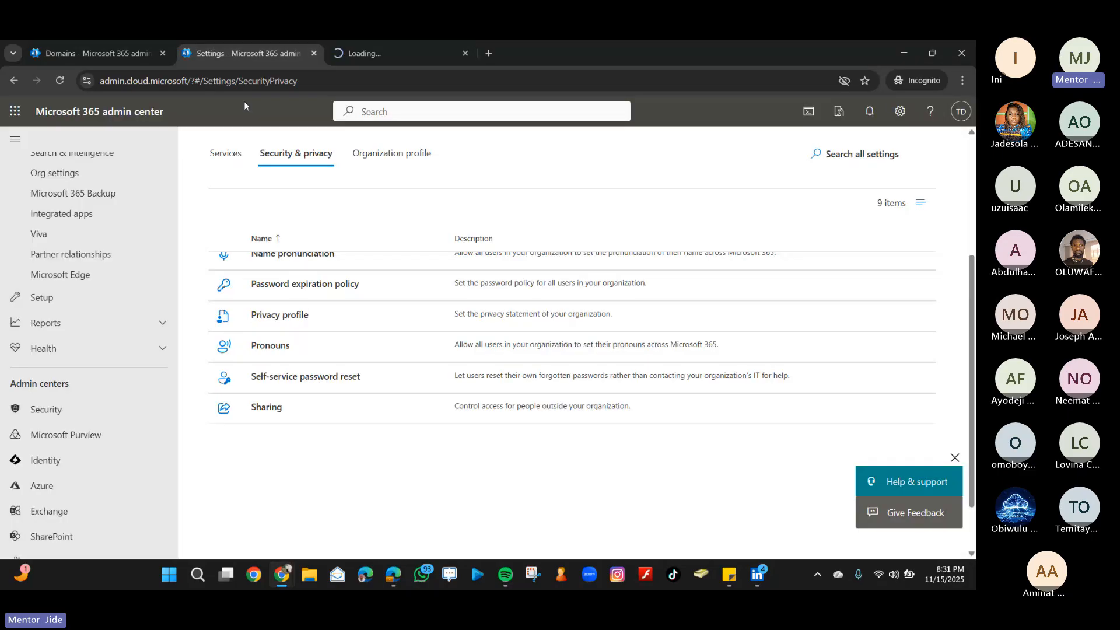
pyautogui.click(267, 407)
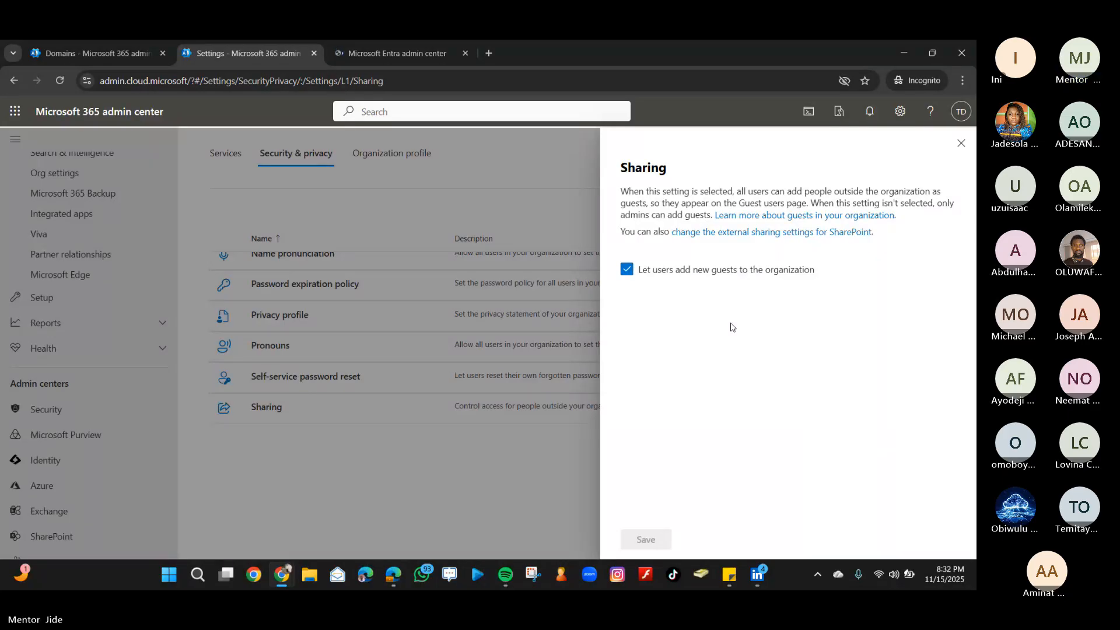
pyautogui.click(628, 269)
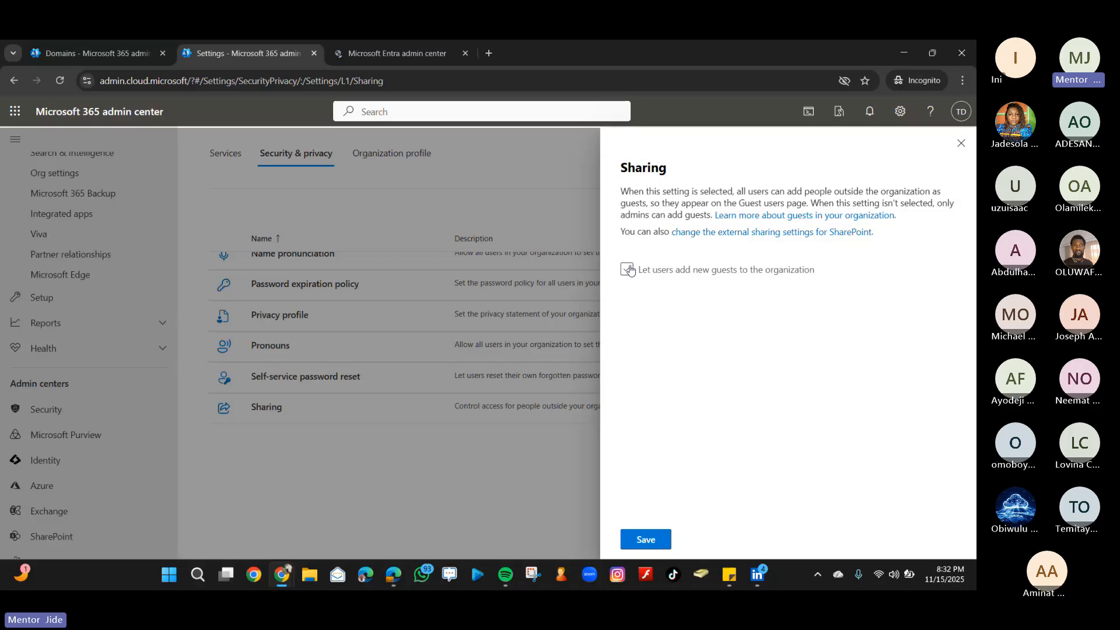
pyautogui.click(628, 270)
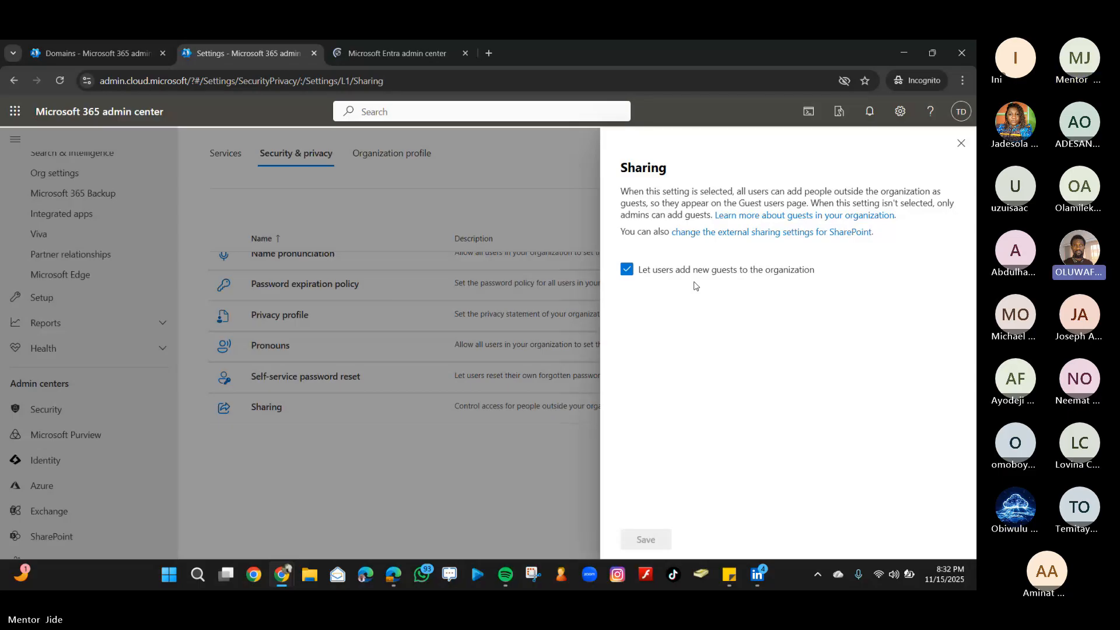
# Close the Sharing panel unsaved and switch to the Microsoft Entra admin center tab
pyautogui.click(960, 144)
pyautogui.click(509, 355)
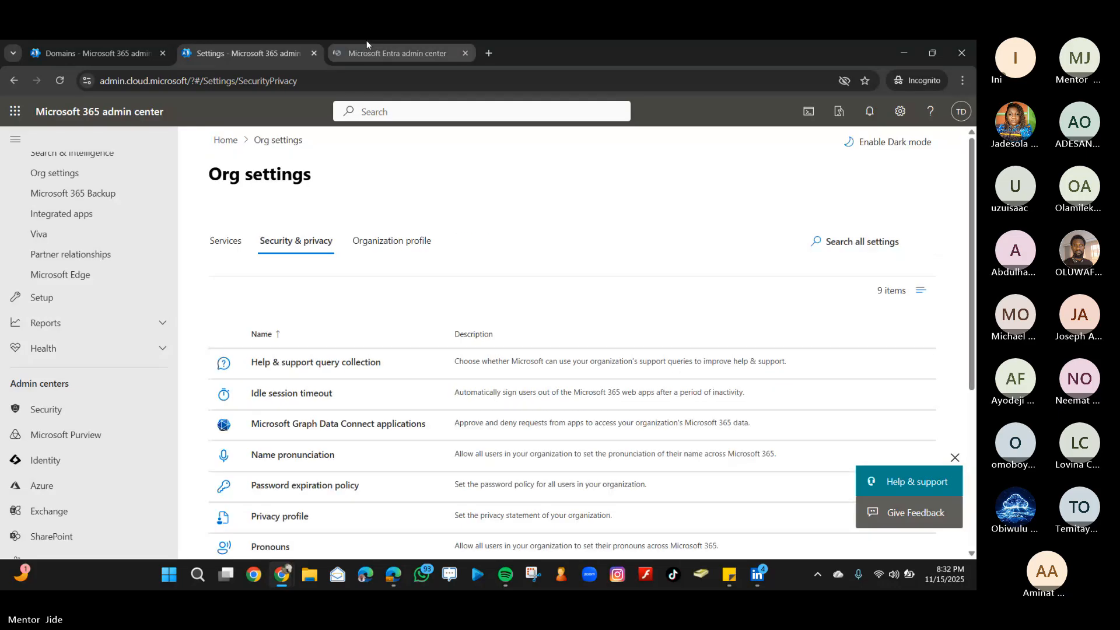
pyautogui.click(366, 43)
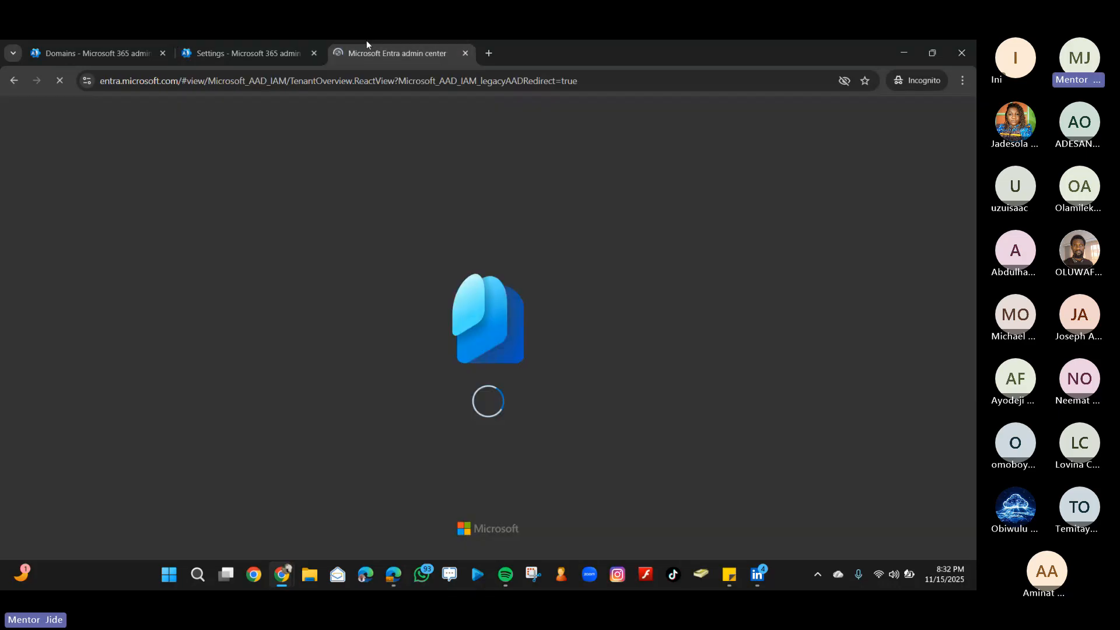
# Show the Organization profile tab of Org settings and scroll its list
pyautogui.click(263, 45)
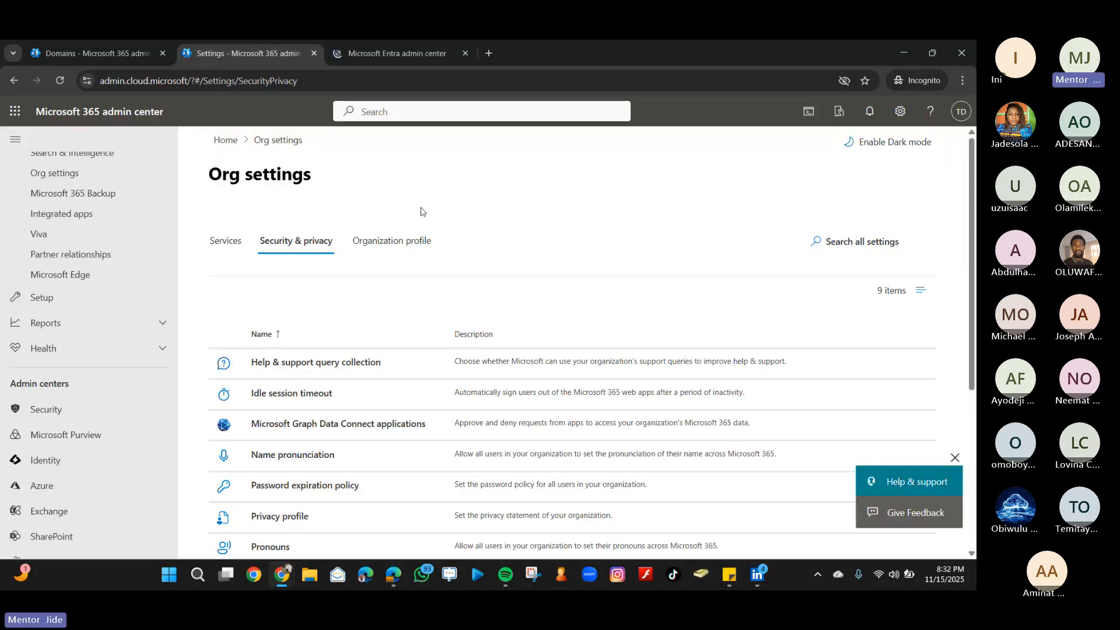
pyautogui.click(406, 250)
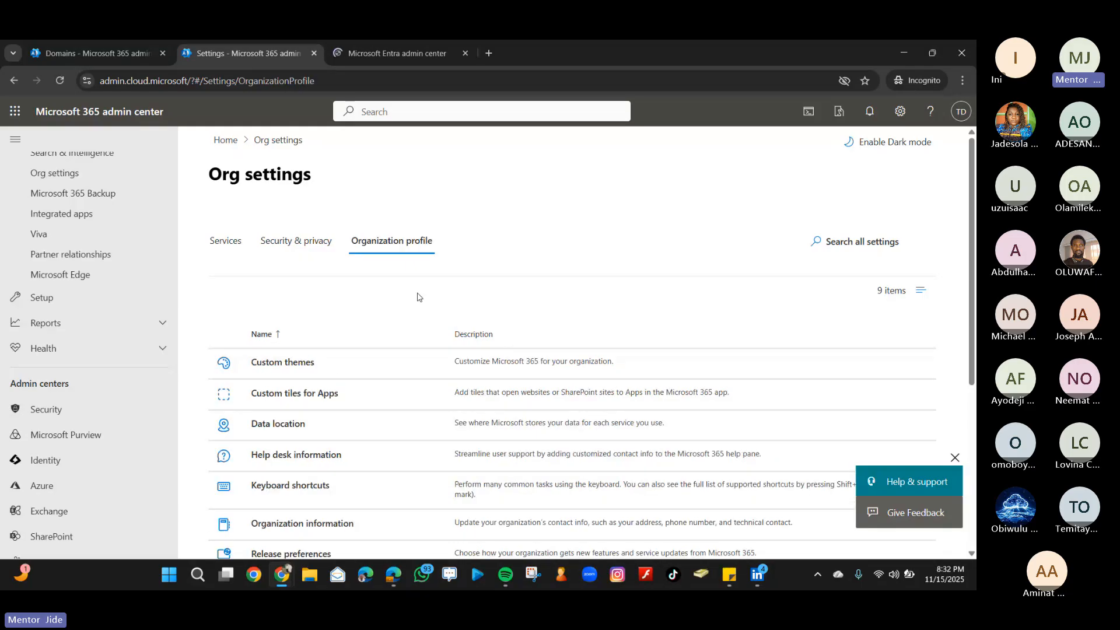
pyautogui.scroll(-1, 417, 296)
pyautogui.scroll(-1, 417, 297)
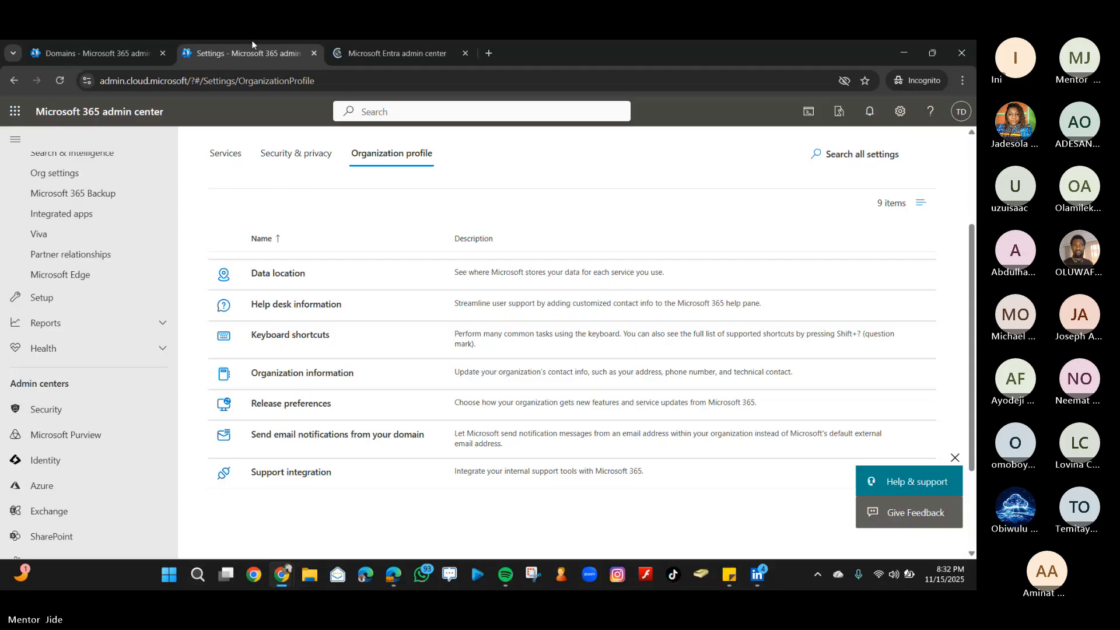
# Retry domain verification in the Add domain wizard, then return to Organization profile
pyautogui.click(87, 47)
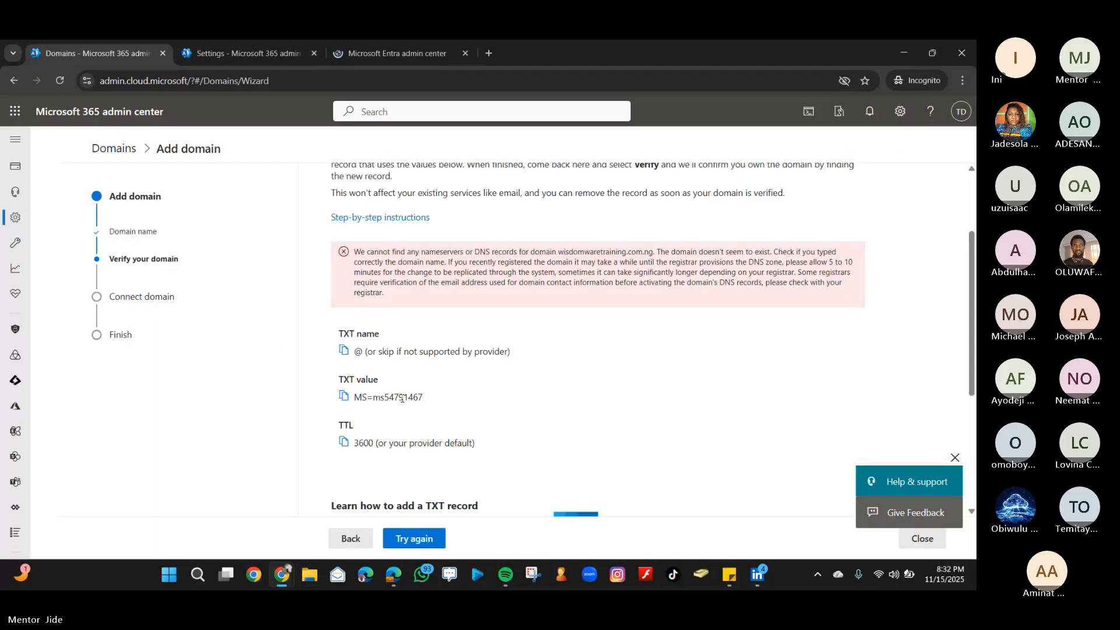
pyautogui.click(401, 537)
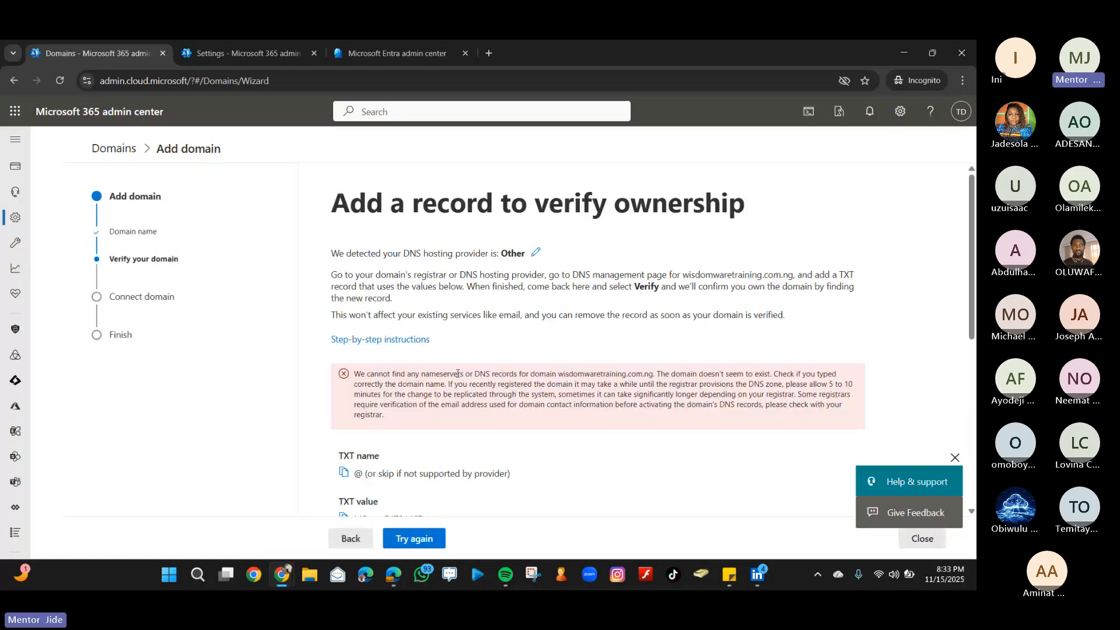
pyautogui.click(241, 53)
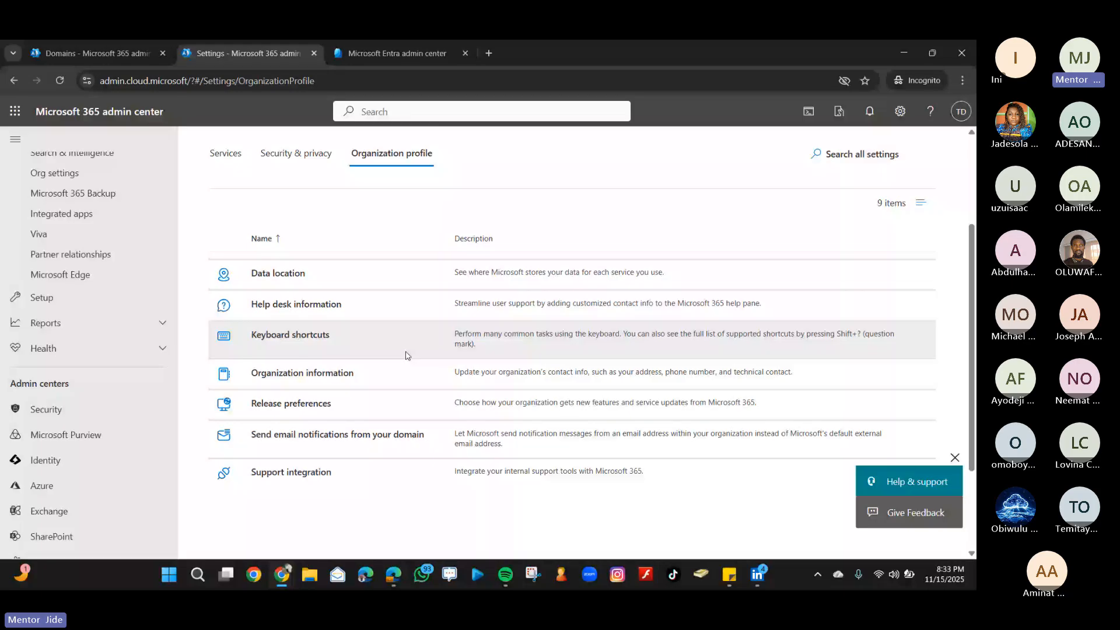
# Open Custom themes from the Organization profile list and edit the Default theme
pyautogui.scroll(3, 407, 310)
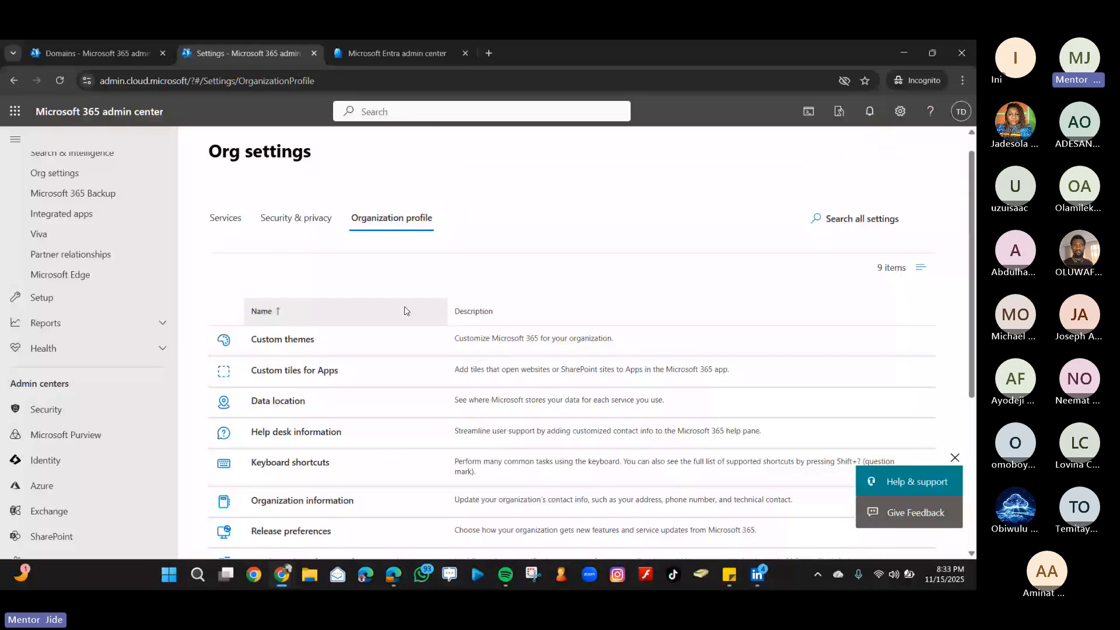
pyautogui.scroll(-1, 406, 310)
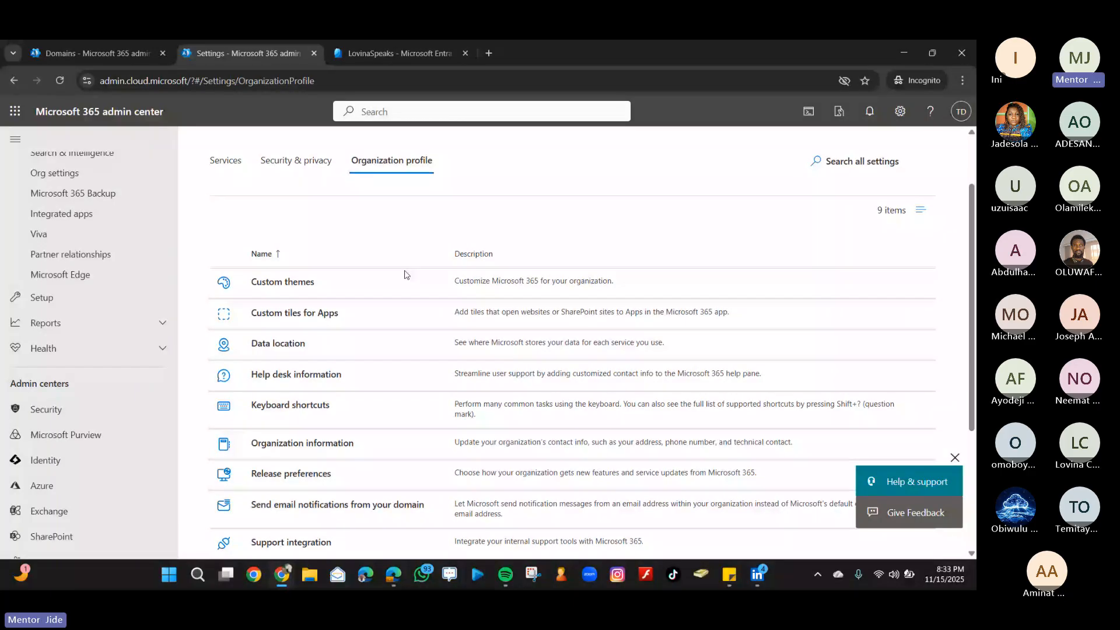
pyautogui.scroll(-1, 406, 275)
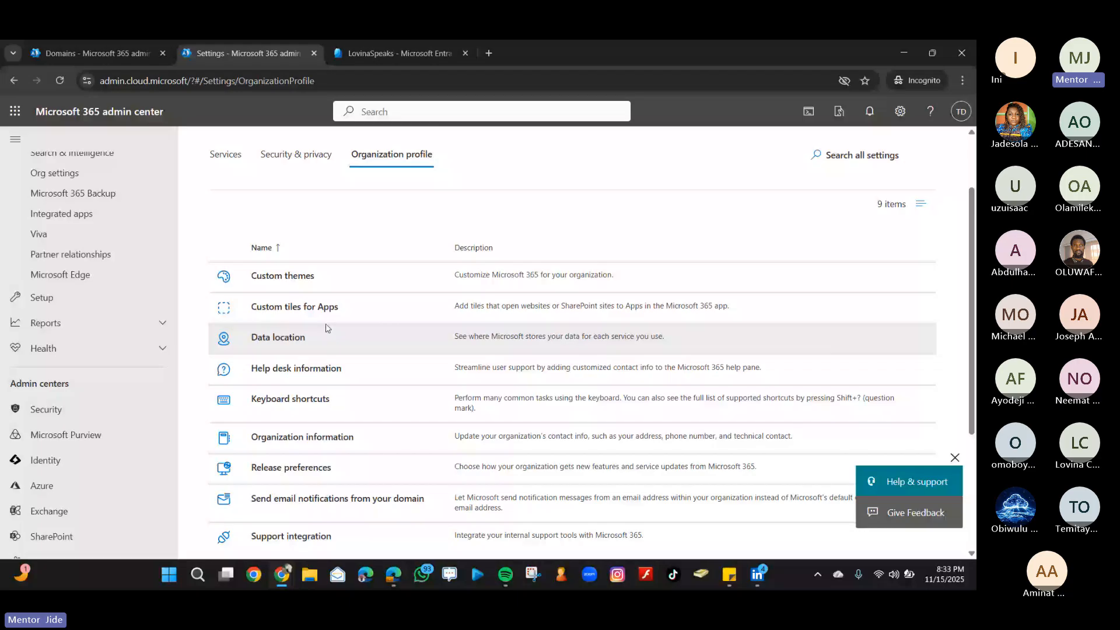
pyautogui.scroll(2, 301, 320)
pyautogui.click(301, 321)
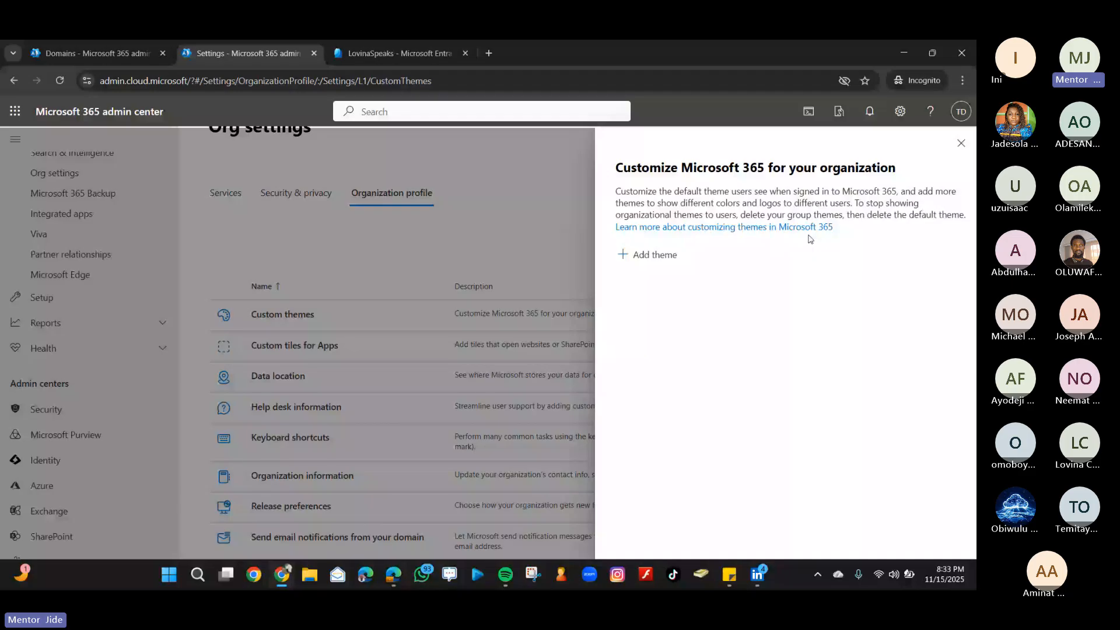
pyautogui.click(653, 255)
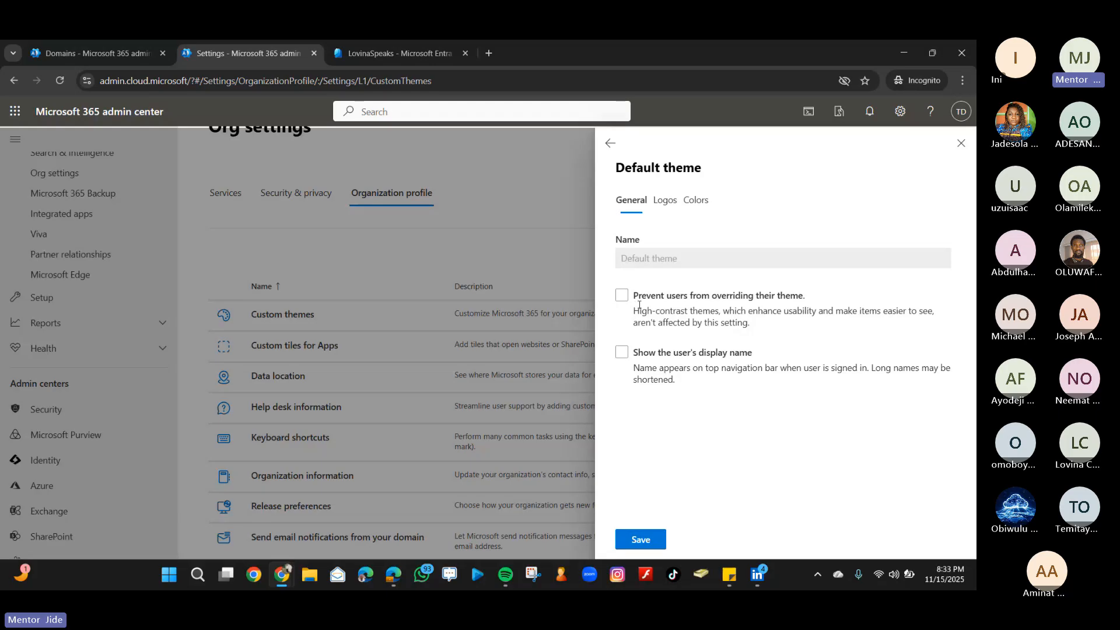
# Tick Prevent users from overriding their theme and Show the user's display name, then go to Entra
pyautogui.click(623, 296)
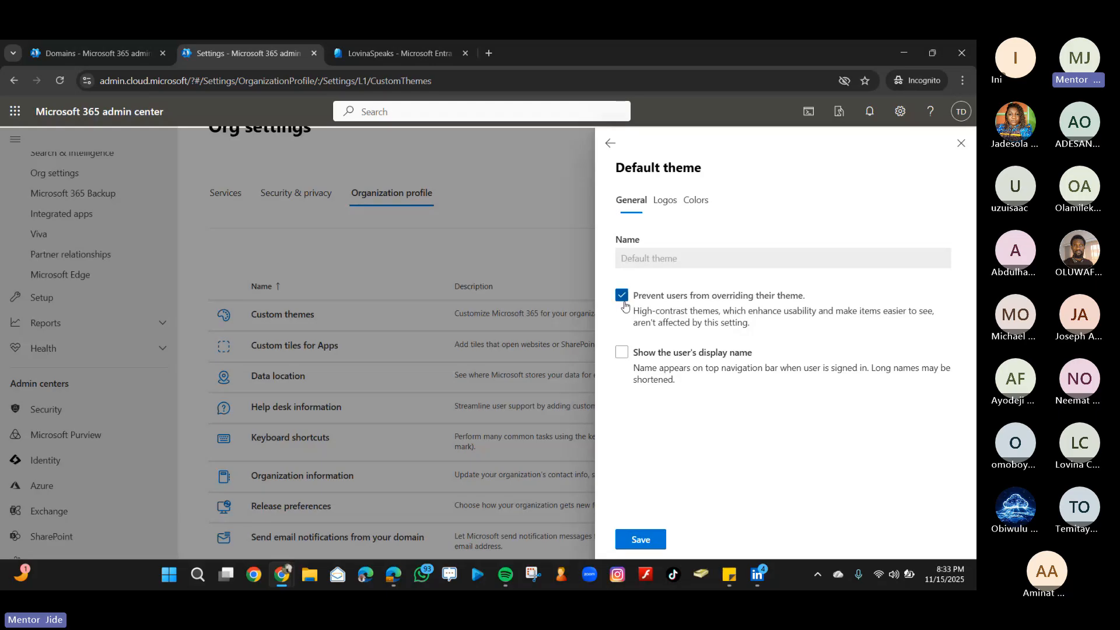
pyautogui.click(622, 353)
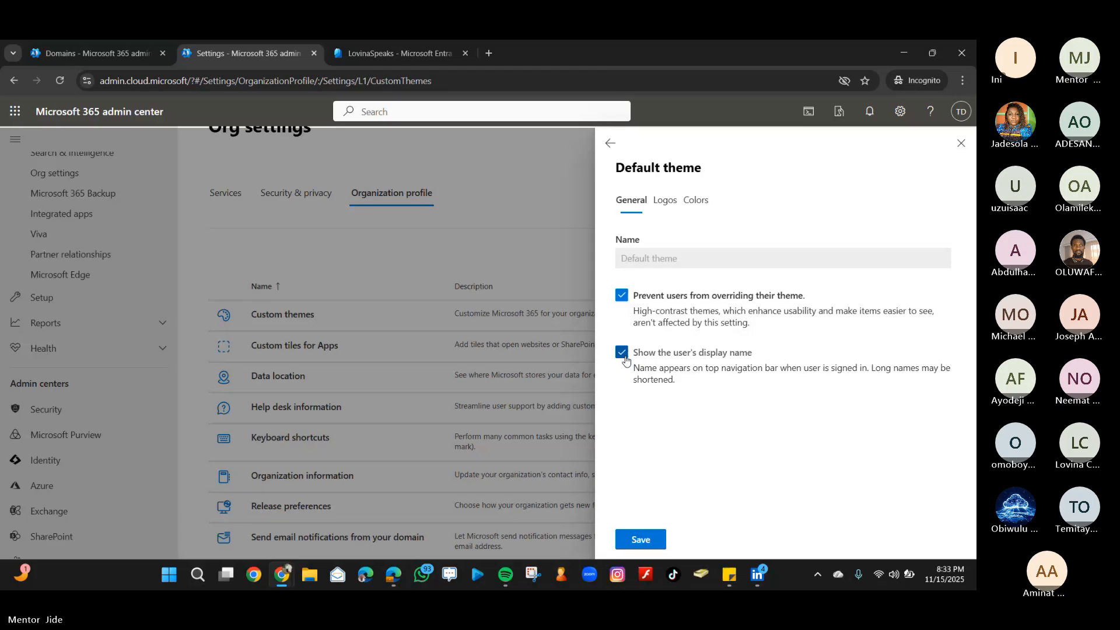
pyautogui.click(374, 43)
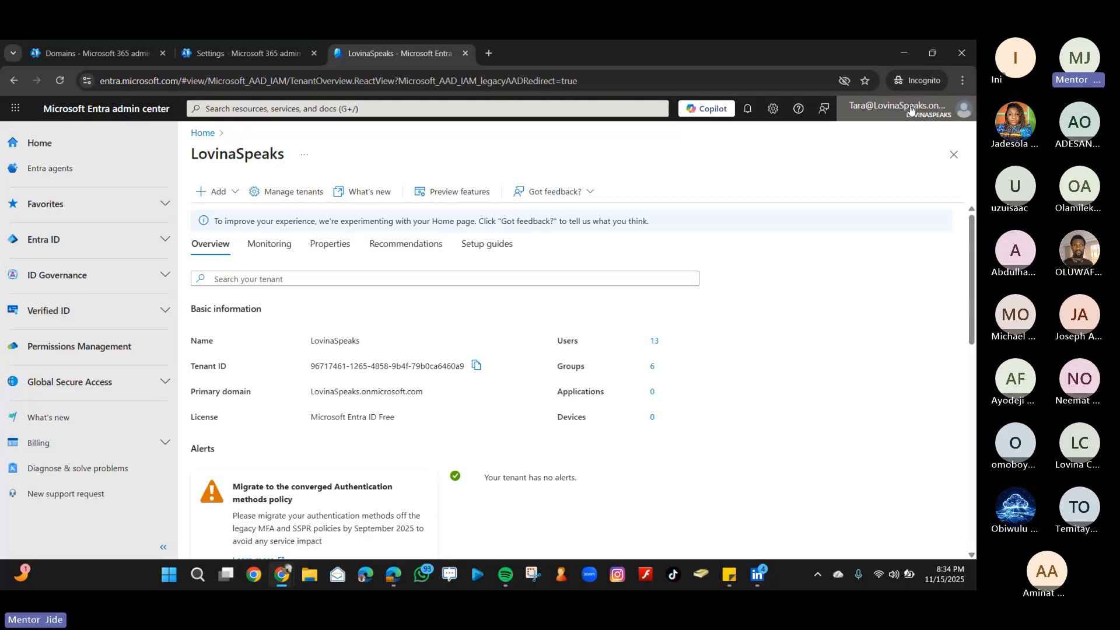
# Briefly check the domain wizard tab, then bring back the Microsoft Entra tenant overview
pyautogui.click(129, 40)
pyautogui.moveTo(379, 40); pyautogui.dragTo(489, 44)
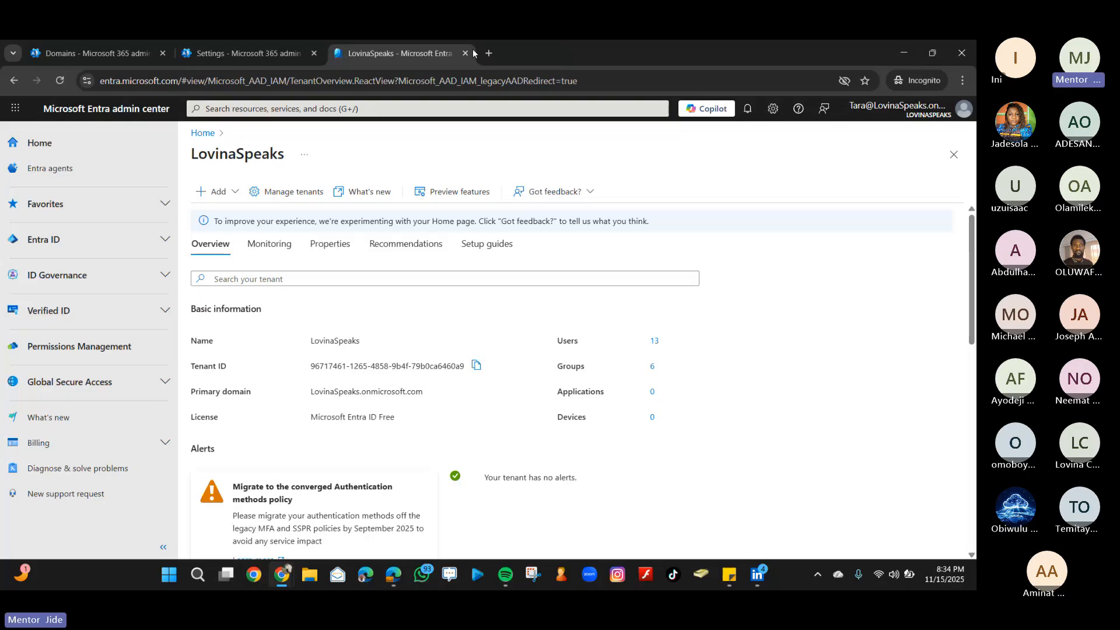
# In a new incognito tab, load office.com, continue past the warning and start Microsoft 365 sign-in
pyautogui.click(488, 53)
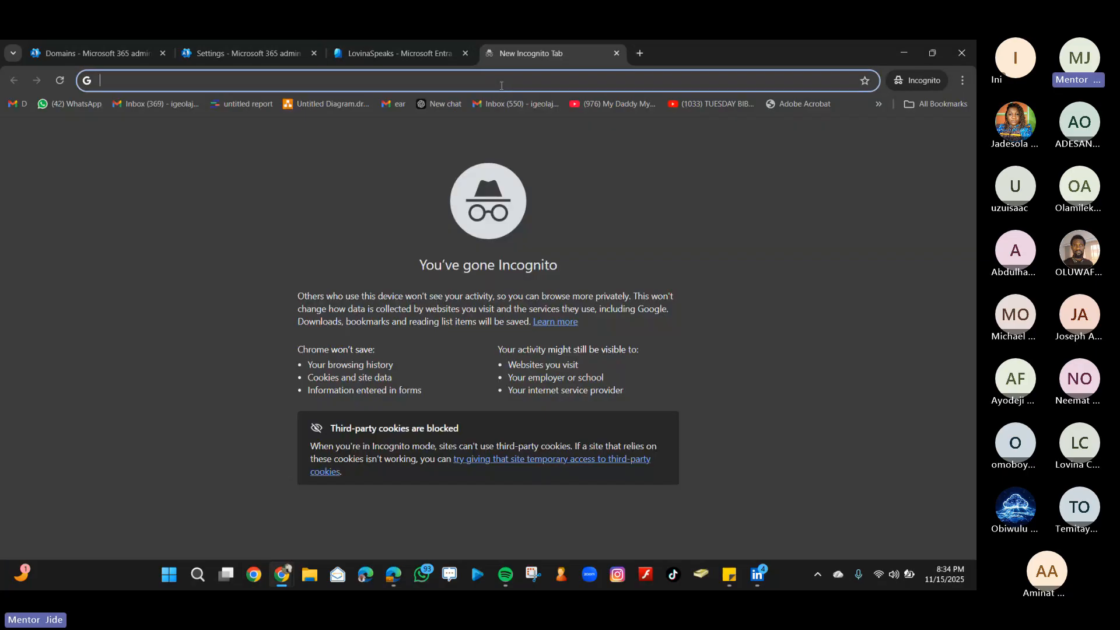
pyautogui.write('f')
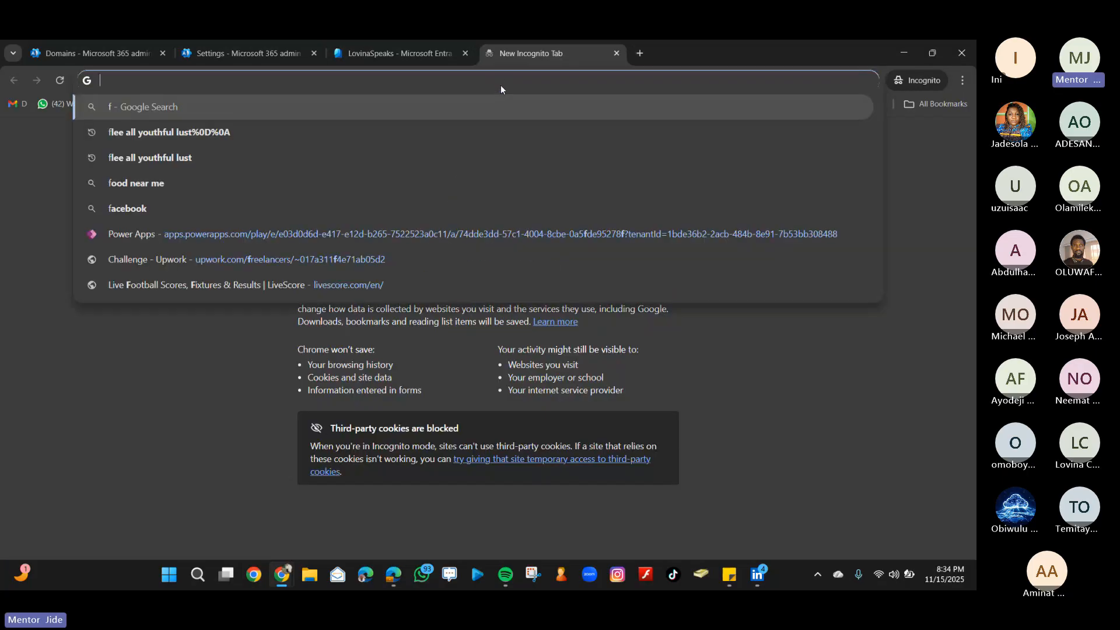
pyautogui.press('BackSpace')
pyautogui.write('offi')
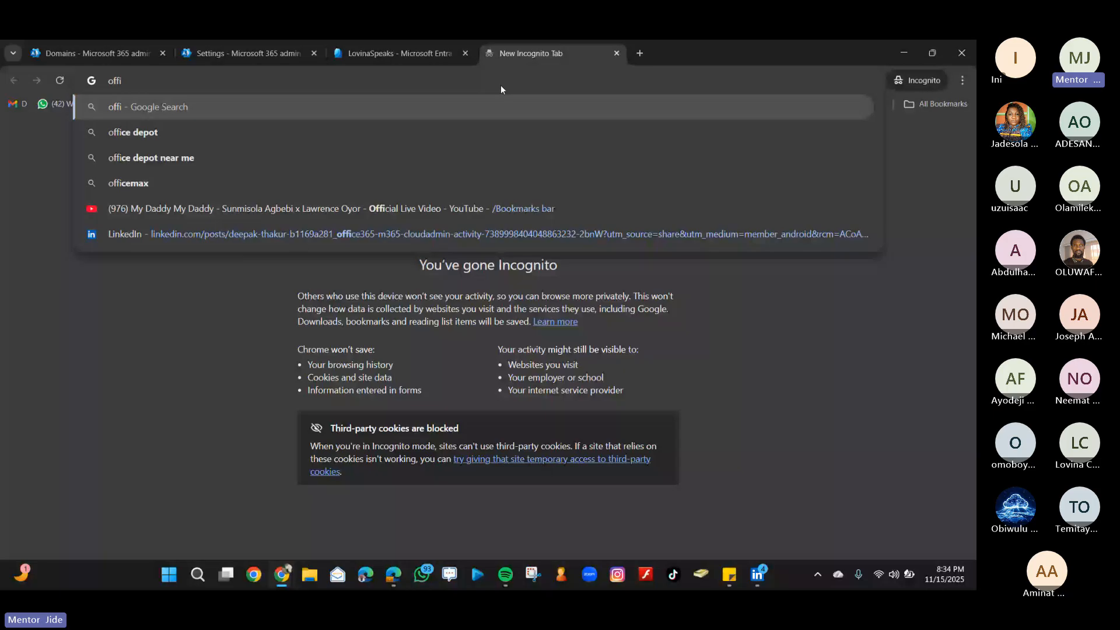
pyautogui.write('ce.com')
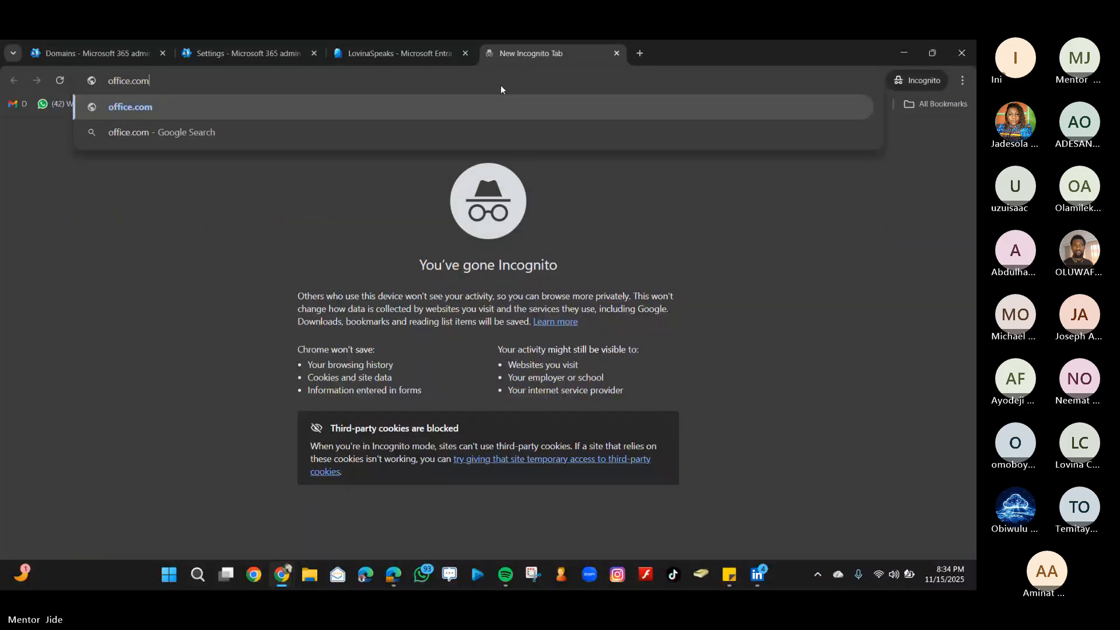
pyautogui.press('Return')
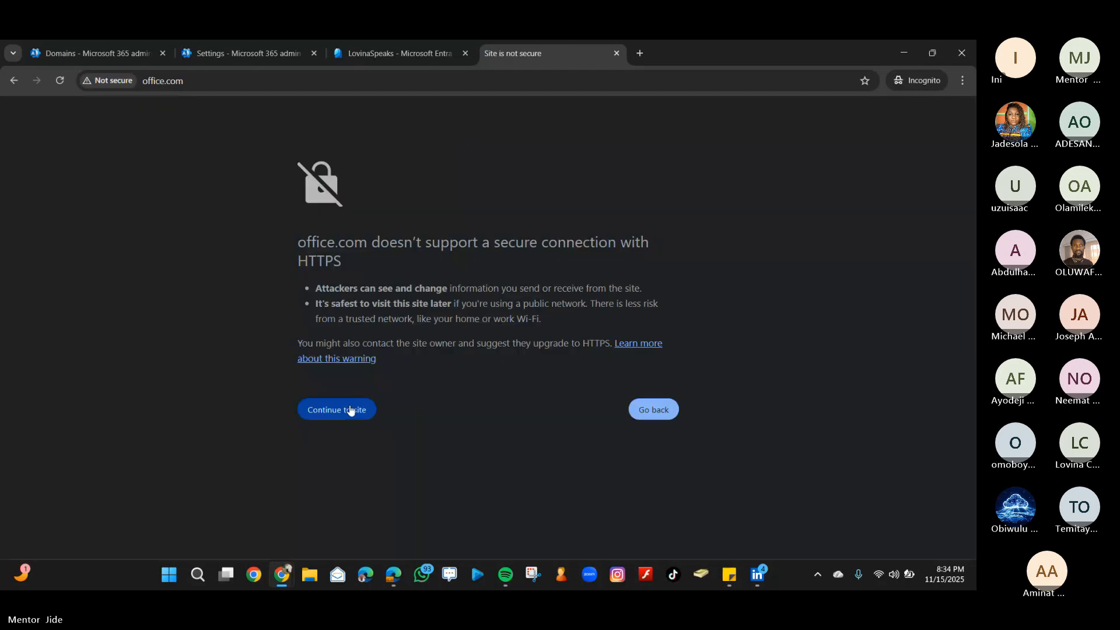
pyautogui.click(359, 402)
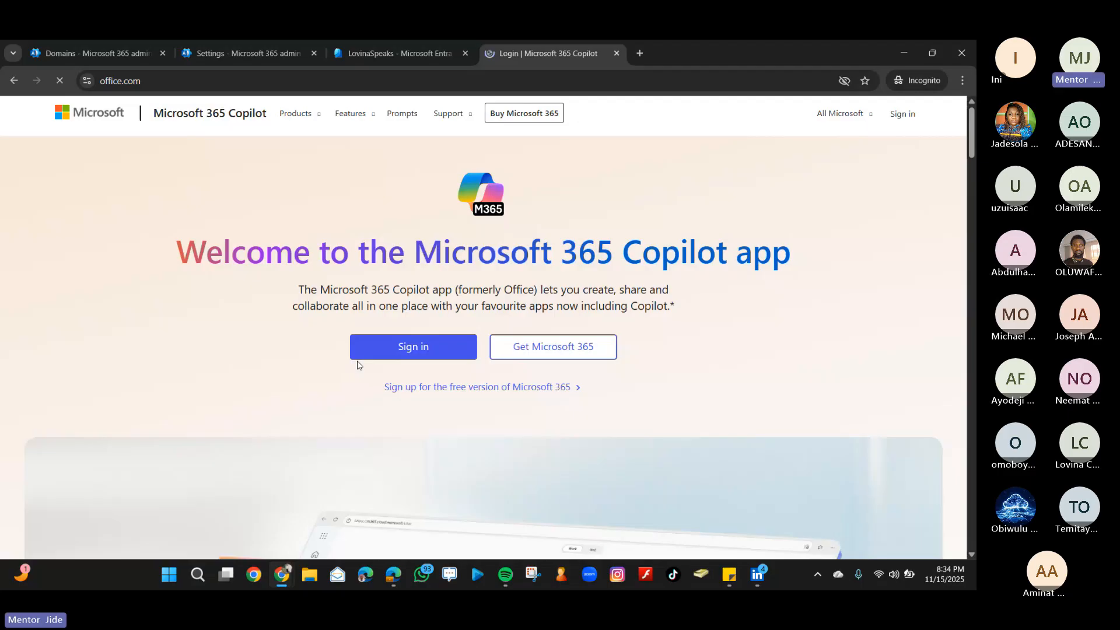
pyautogui.click(411, 350)
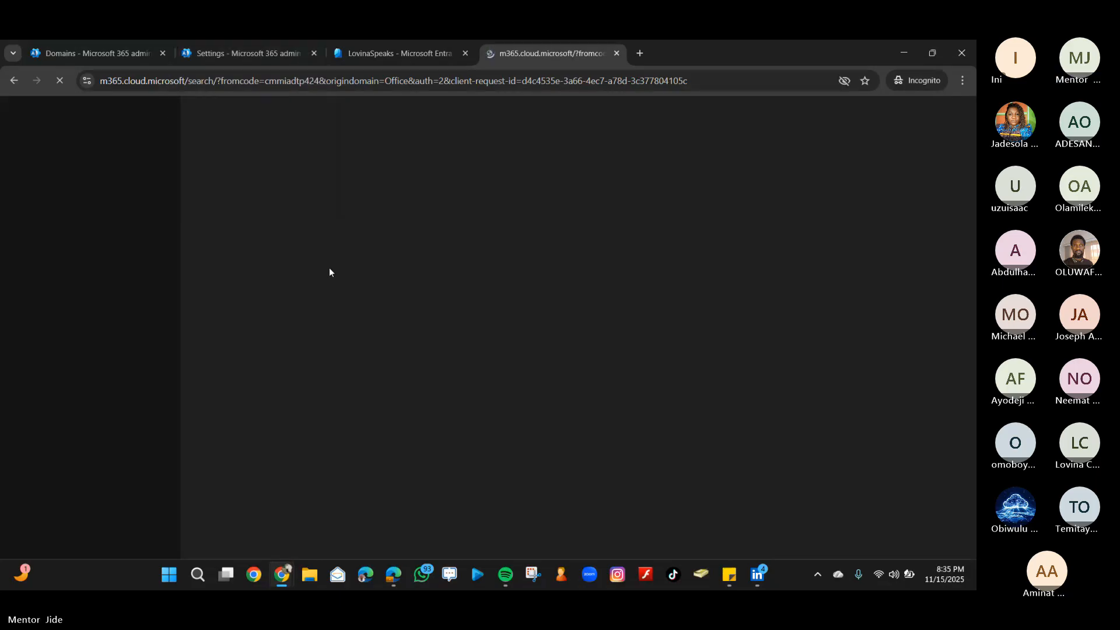
# In the Entra admin center, open Password reset under Entra ID, showing self-service reset set to None
pyautogui.click(366, 54)
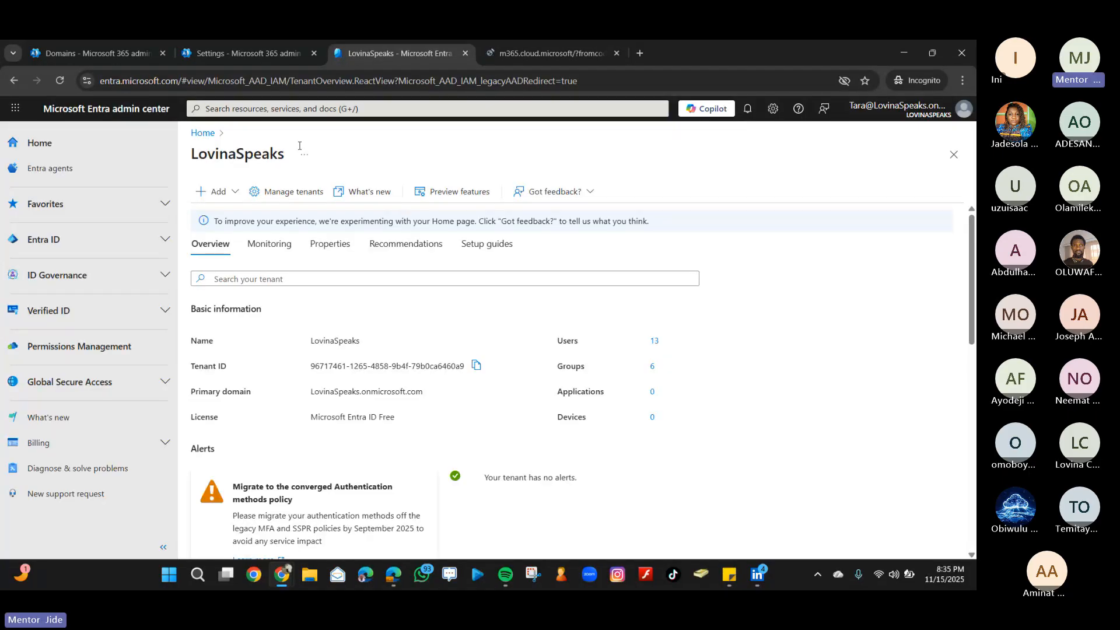
pyautogui.click(164, 239)
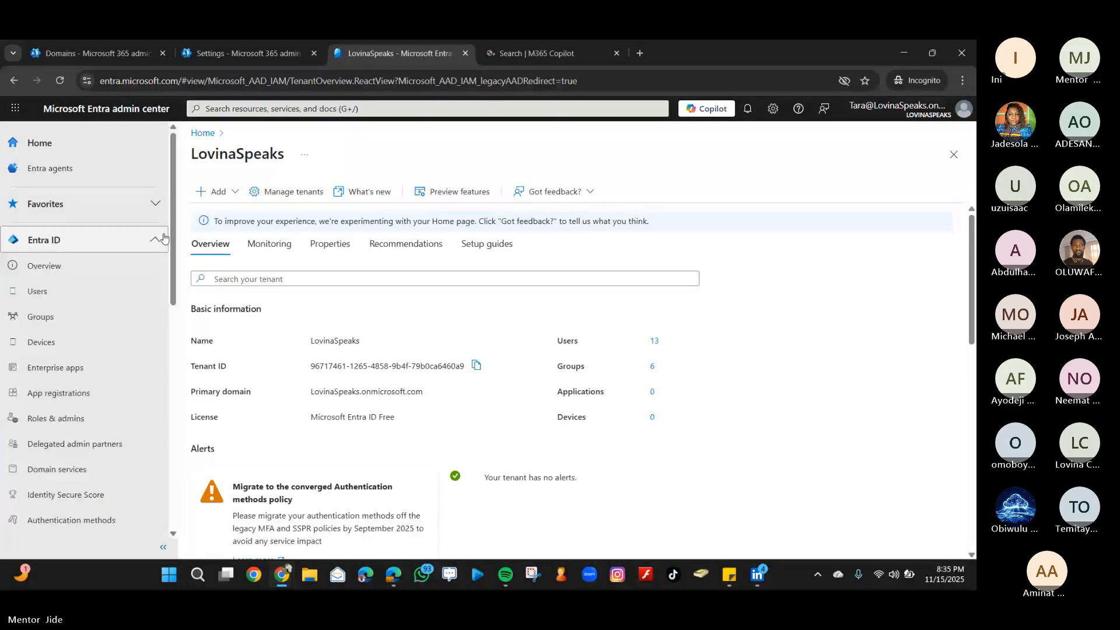
pyautogui.scroll(-2, 102, 382)
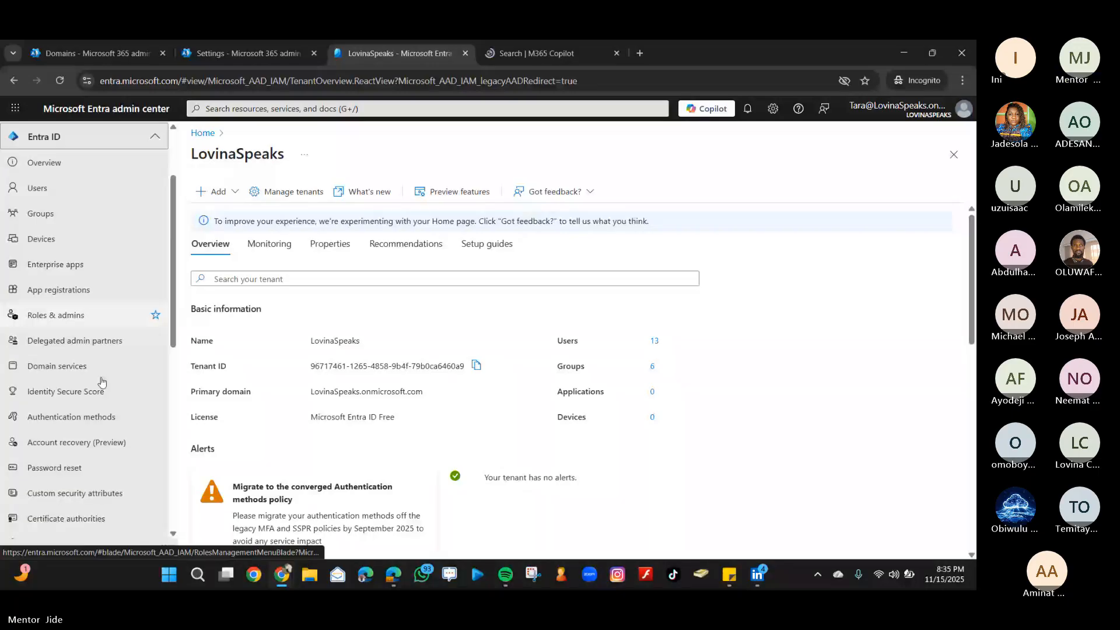
pyautogui.scroll(-1, 102, 382)
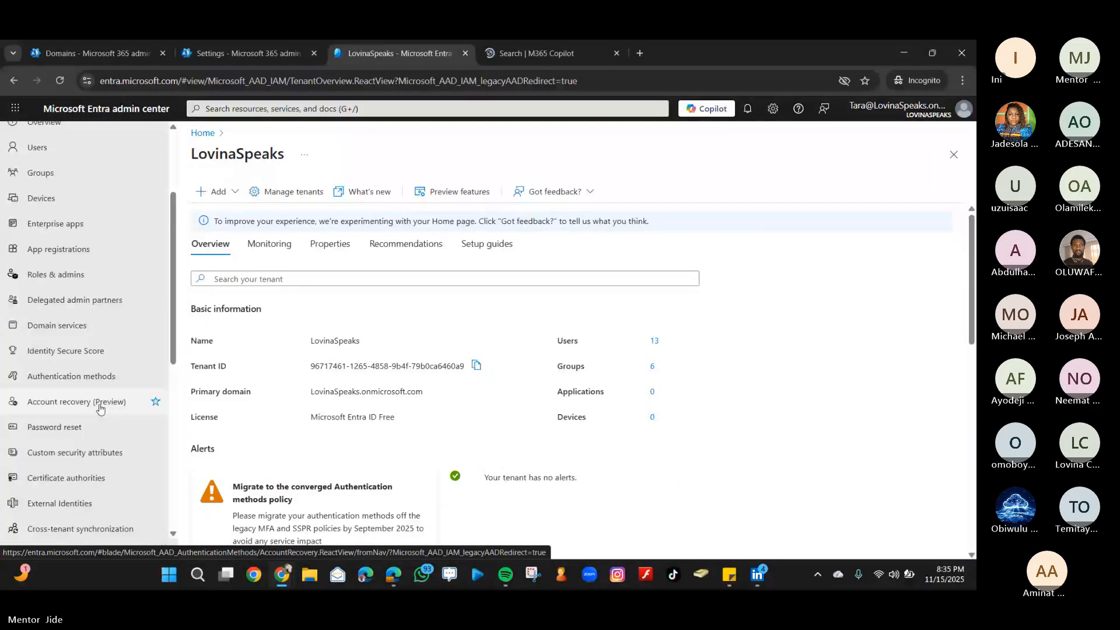
pyautogui.click(98, 428)
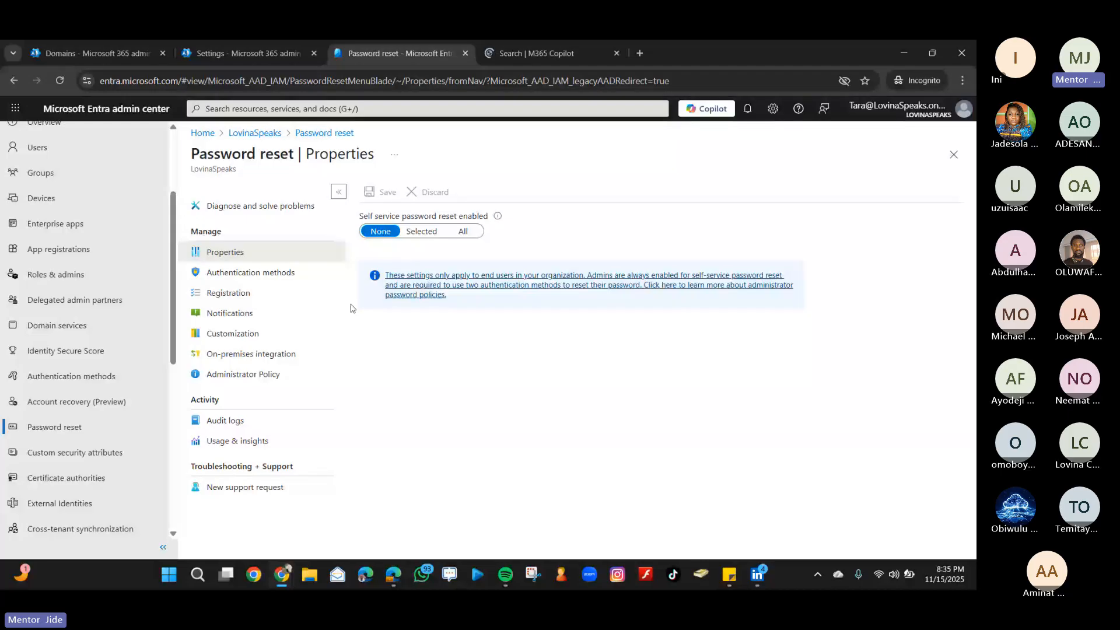
# Go to the Company Branding page in Entra
pyautogui.scroll(-1, 91, 439)
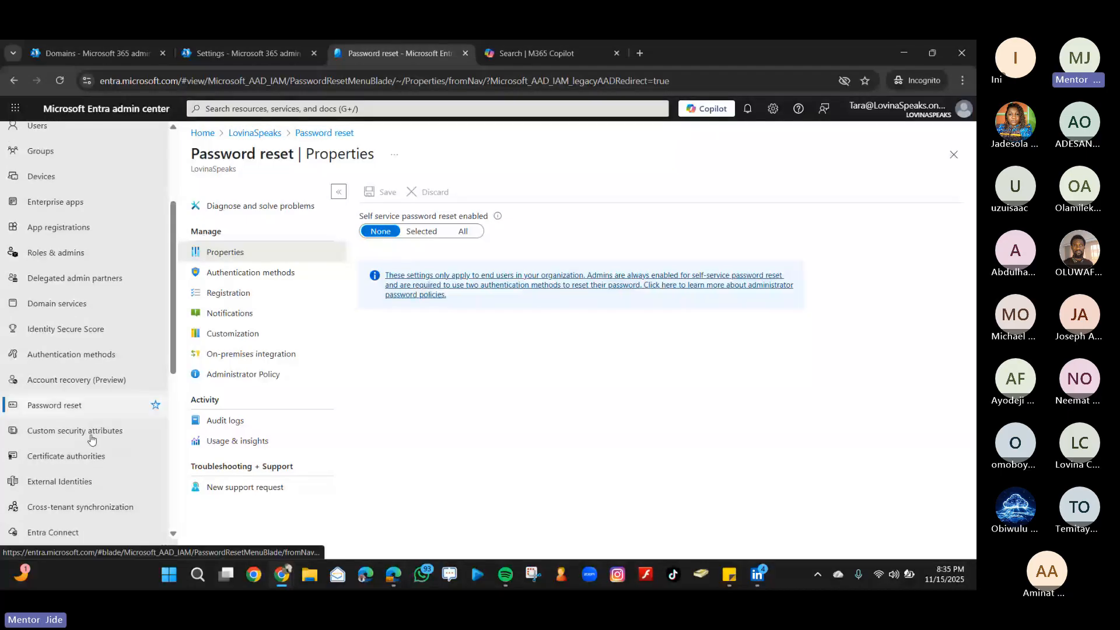
pyautogui.scroll(-3, 92, 439)
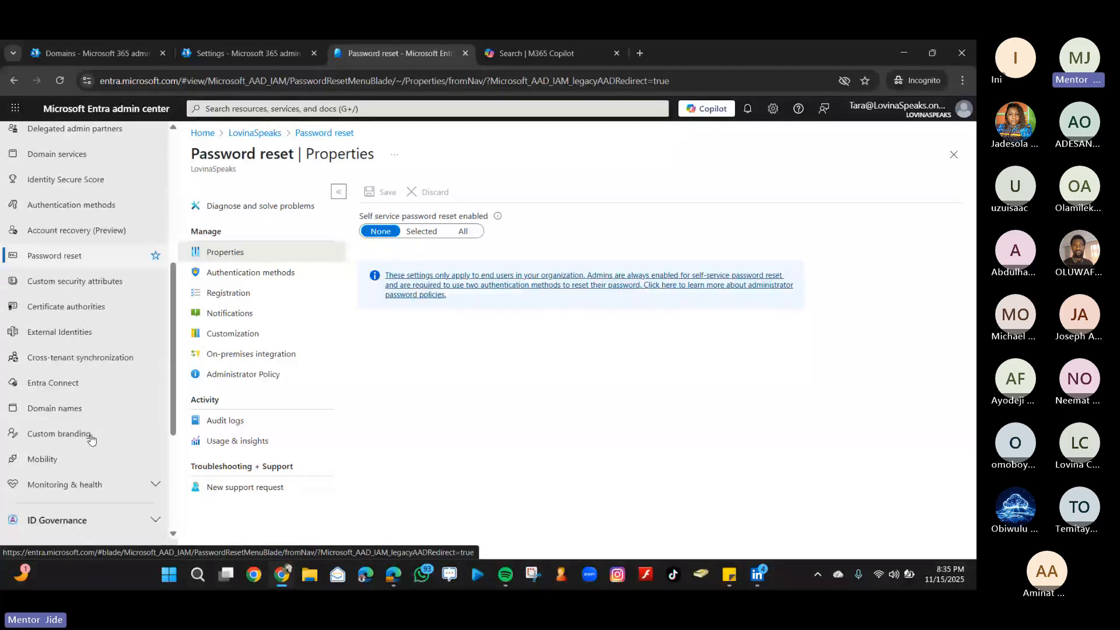
pyautogui.click(82, 434)
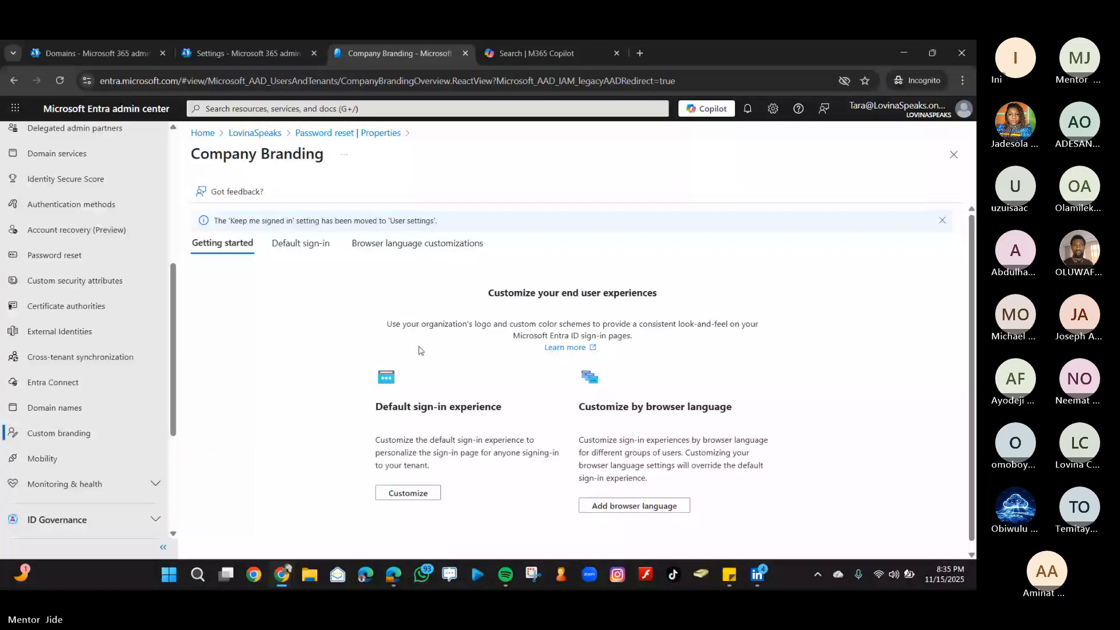
# Browse the Default sign-in, Browser language and Getting started branding tabs, then return to the Microsoft 365 admin center
pyautogui.scroll(-1, 360, 294)
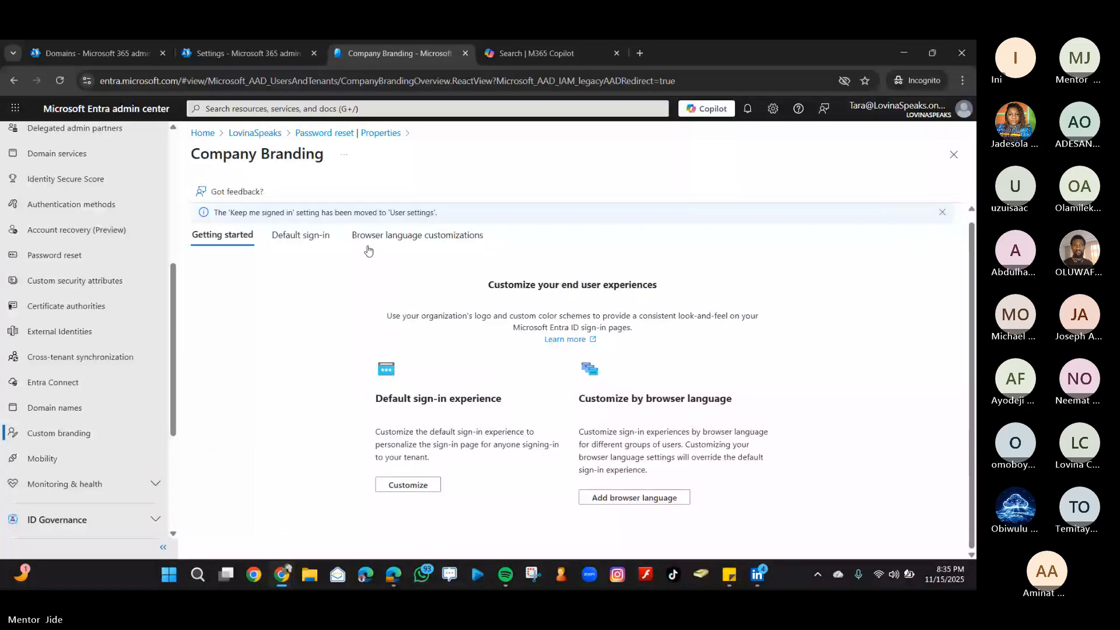
pyautogui.click(315, 241)
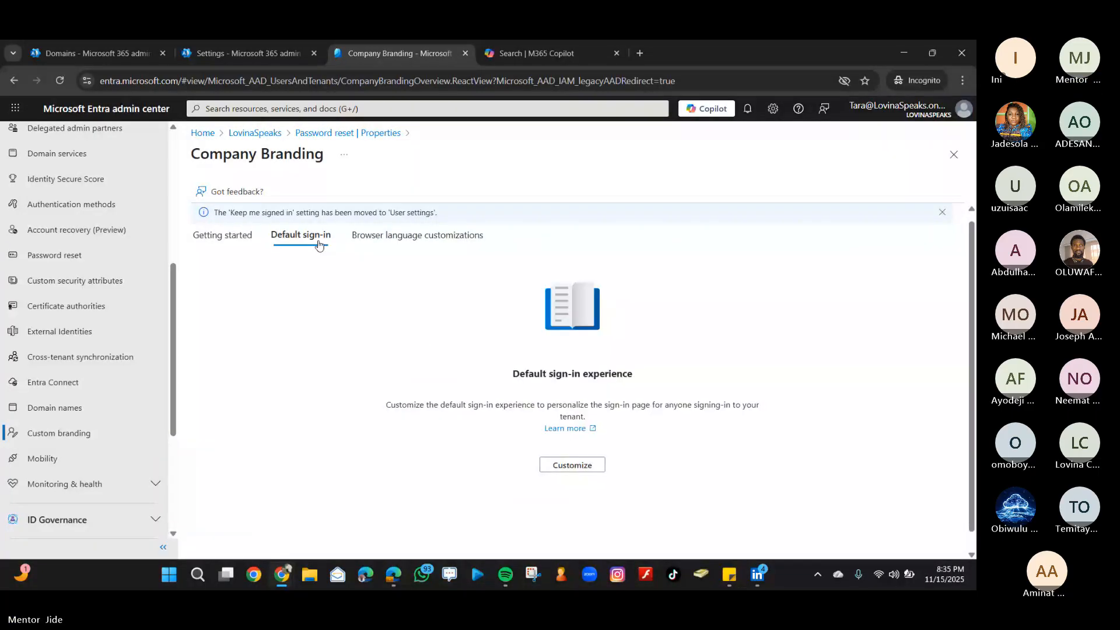
pyautogui.click(394, 239)
pyautogui.click(300, 238)
pyautogui.click(227, 243)
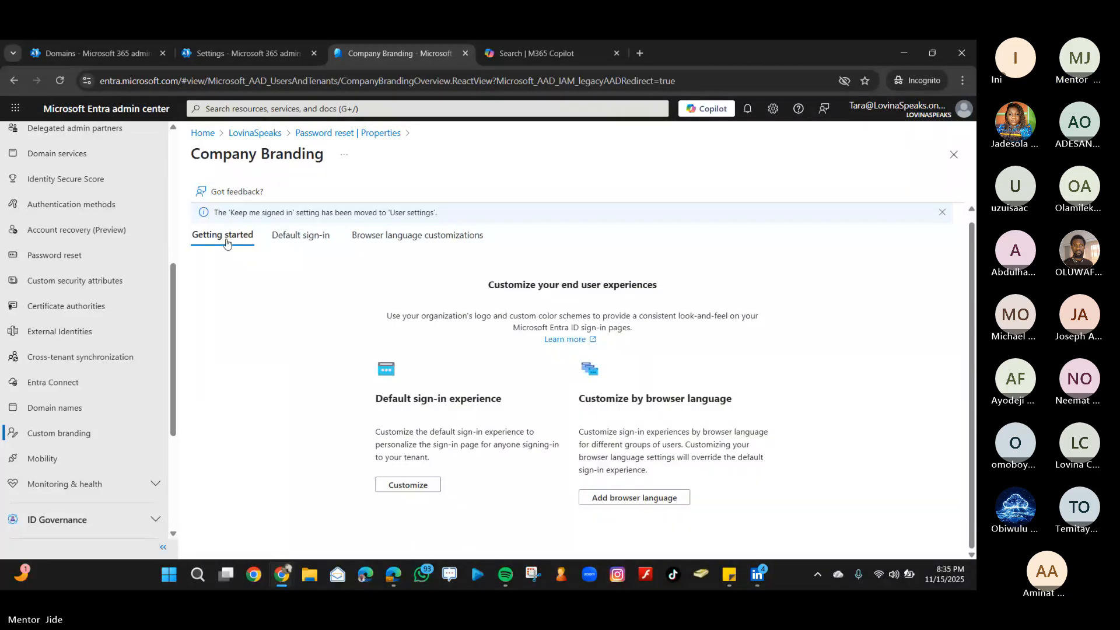
pyautogui.click(206, 57)
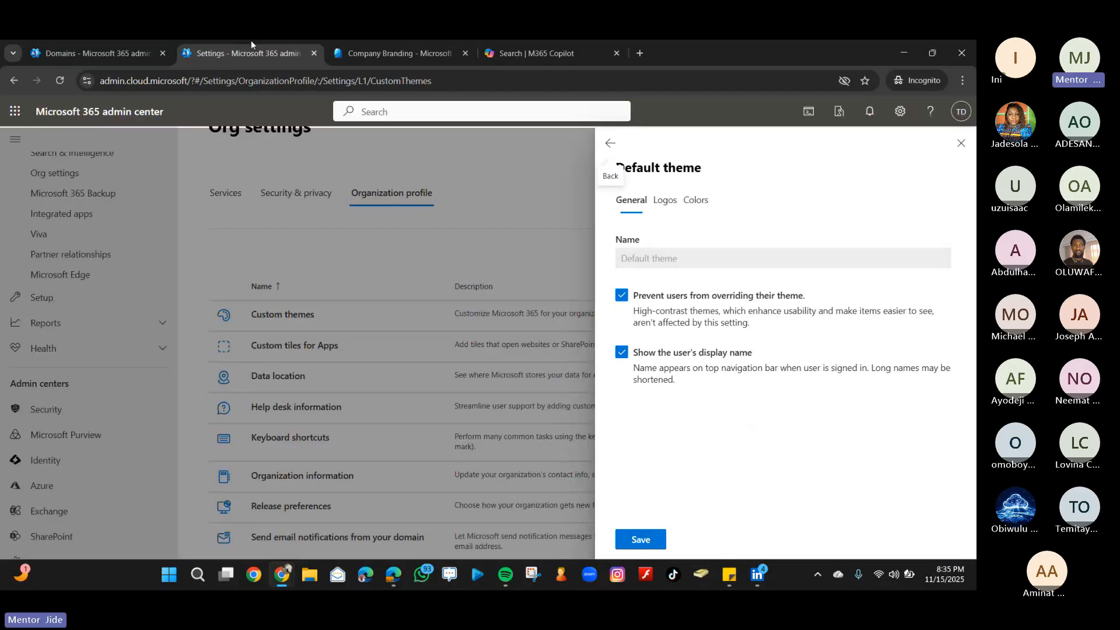
# Glance at the Copilot and Company Branding tabs, then return to the Default theme's Logos settings
pyautogui.click(499, 42)
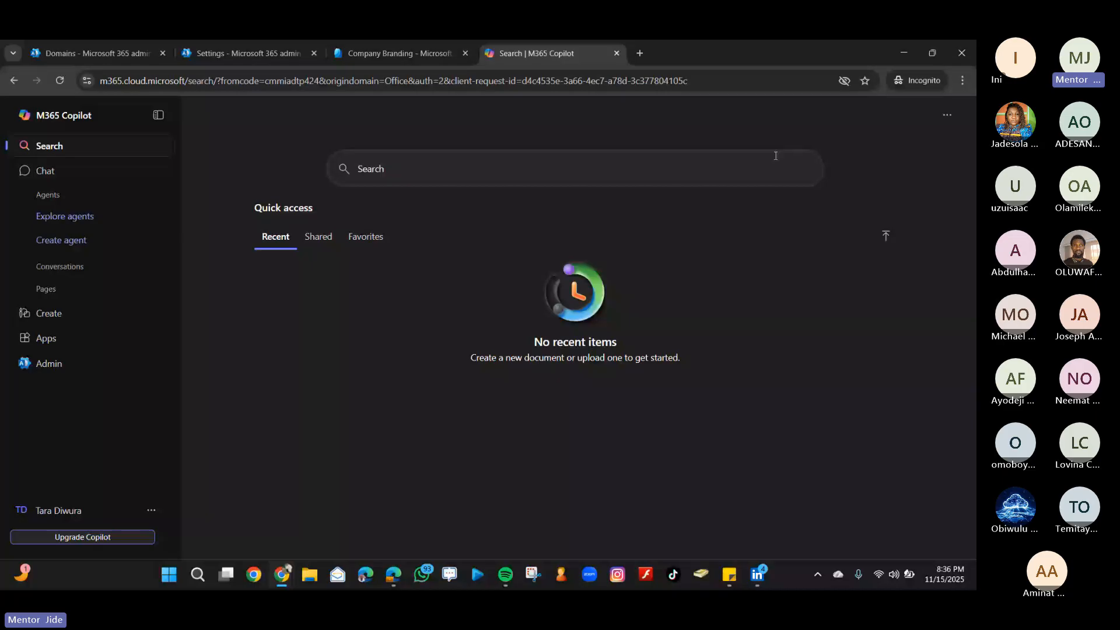
pyautogui.click(400, 53)
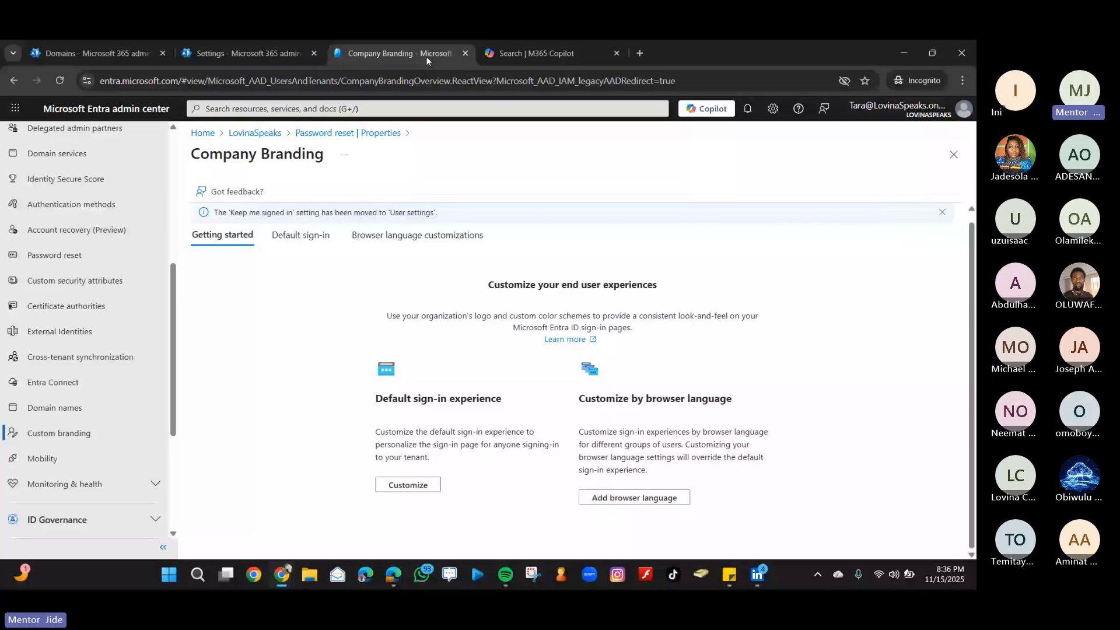
pyautogui.click(247, 53)
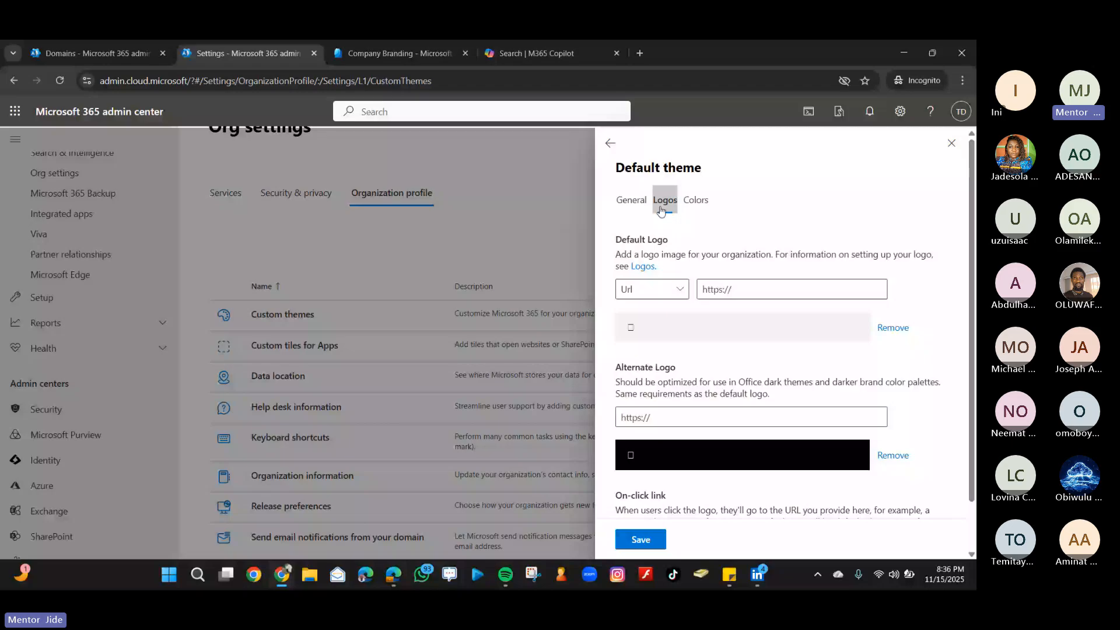
# Review the Default theme's empty logo URLs and colours (#000000, #FFFFFF, #0077D9), then go back
pyautogui.click(745, 287)
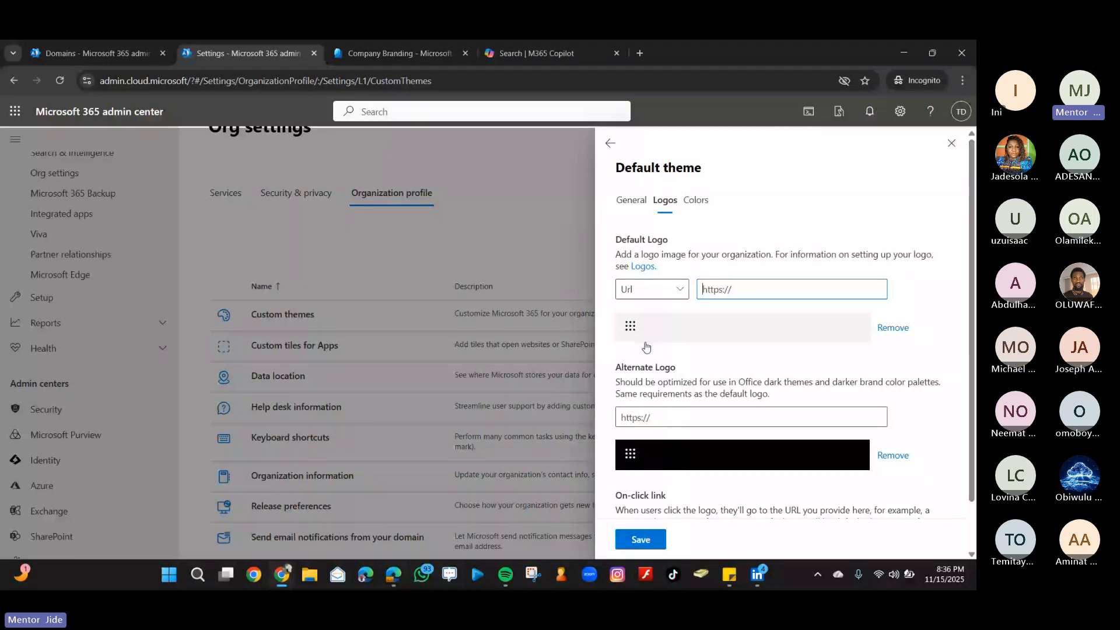
pyautogui.scroll(-1, 746, 454)
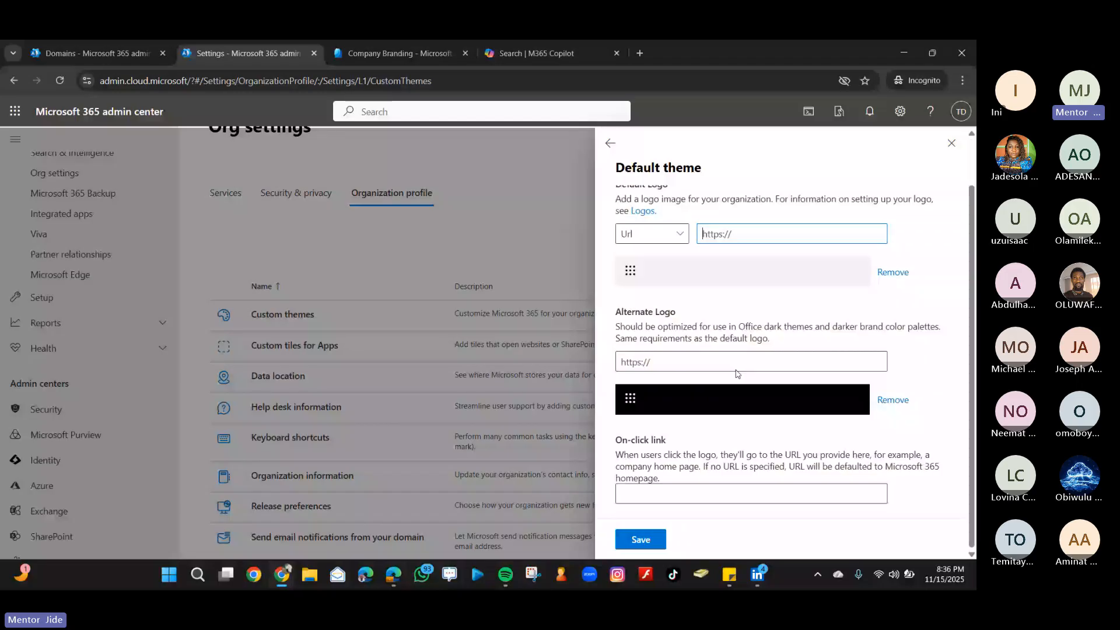
pyautogui.scroll(1, 736, 370)
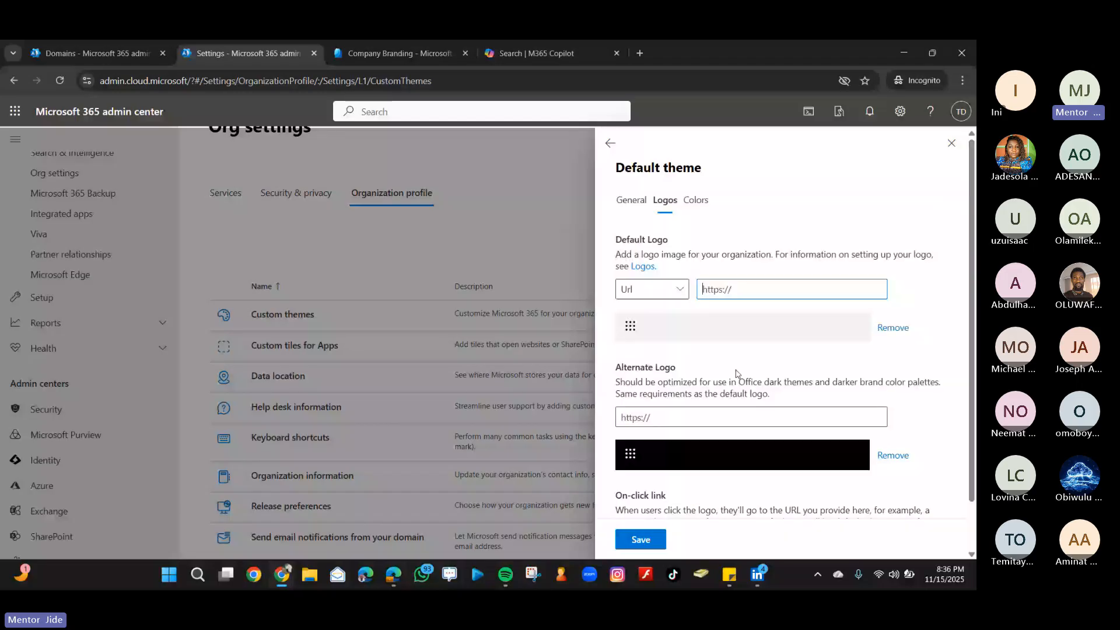
pyautogui.scroll(-1, 736, 364)
pyautogui.scroll(1, 729, 315)
pyautogui.click(695, 200)
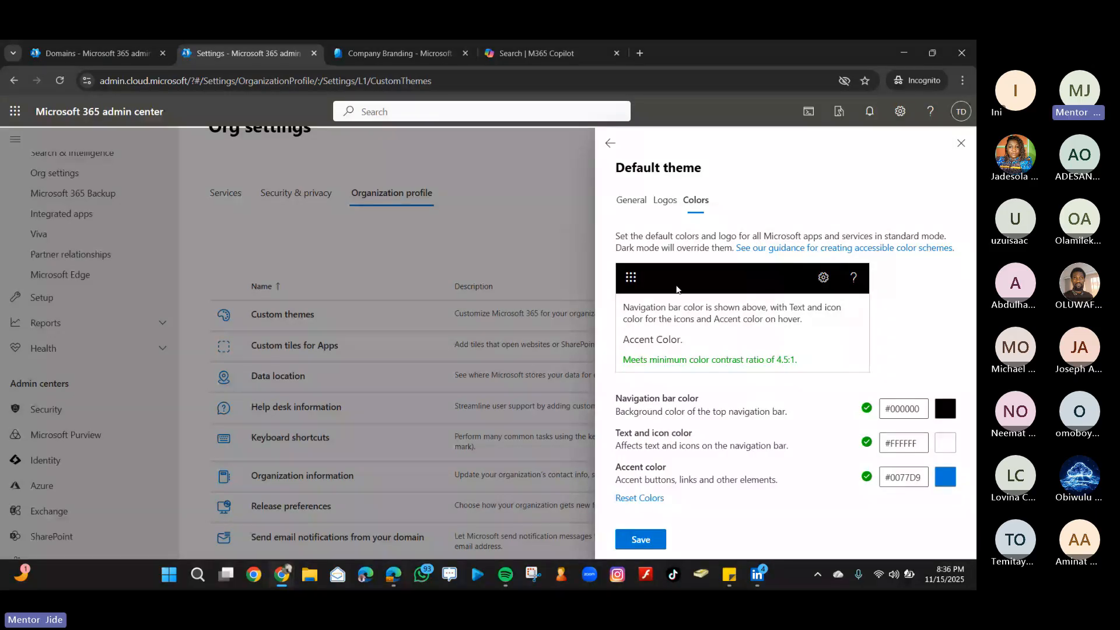
pyautogui.click(610, 144)
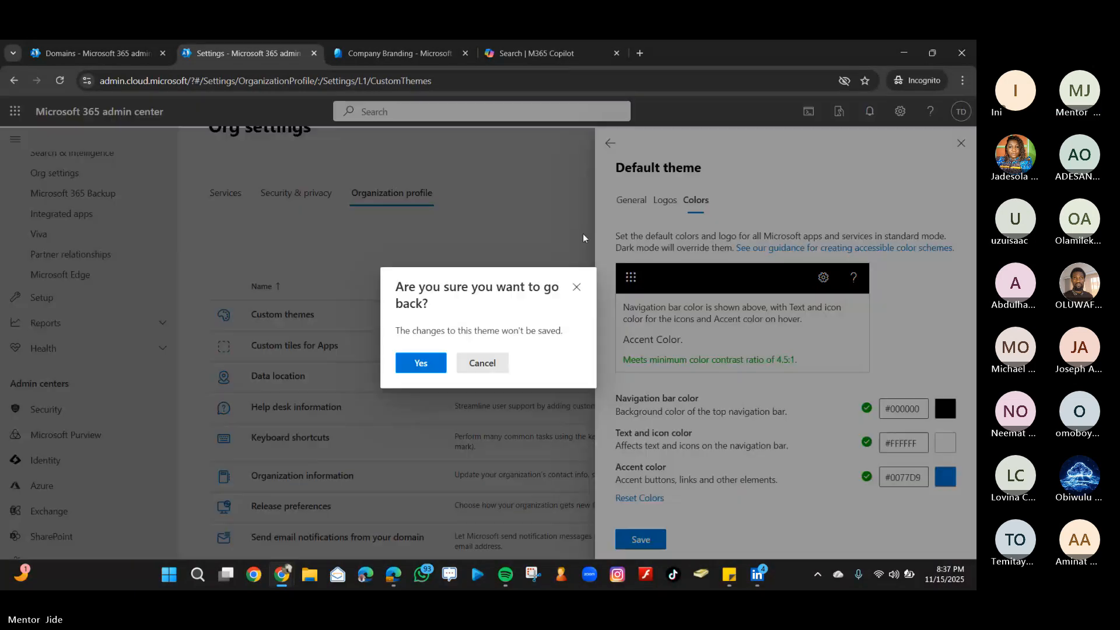
# Check the General tab, then leave the Default theme editor, discarding changes
pyautogui.click(495, 364)
pyautogui.click(630, 202)
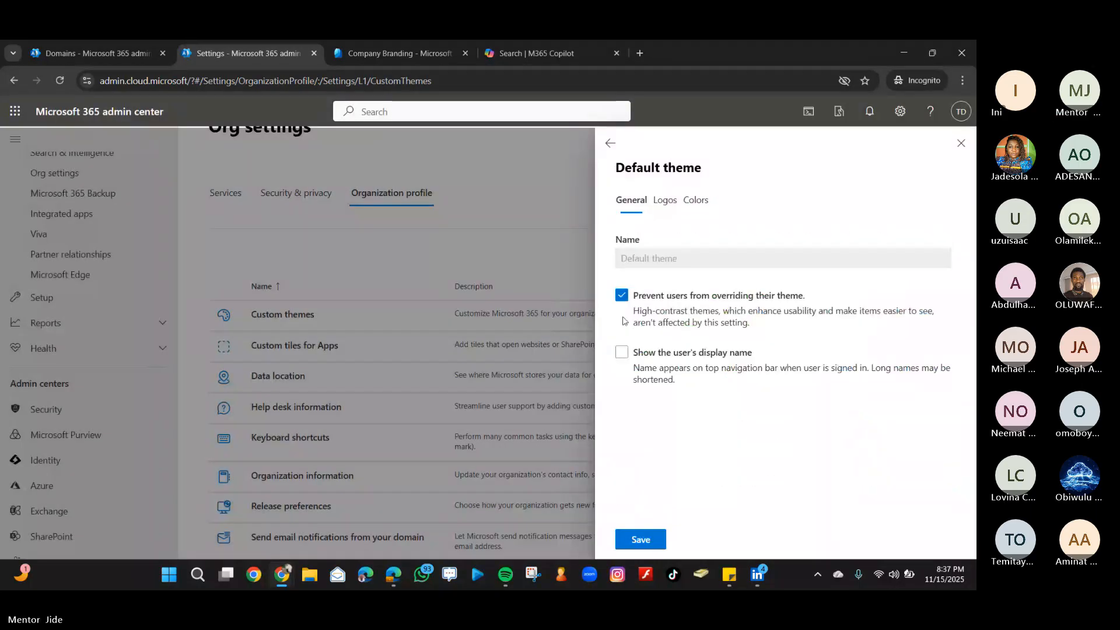
pyautogui.click(620, 151)
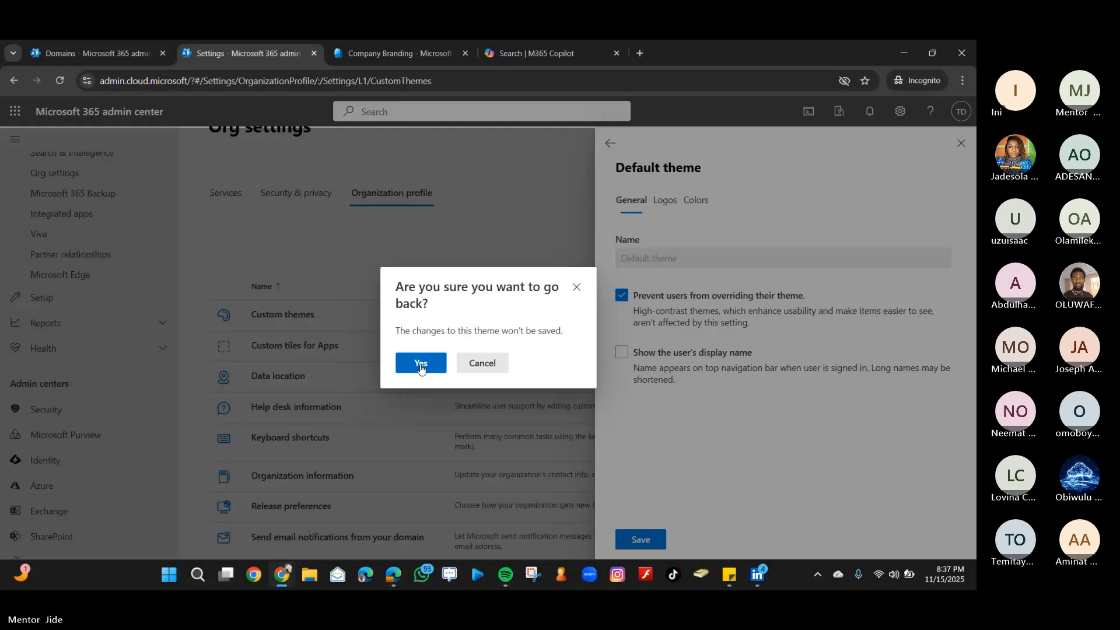
pyautogui.click(421, 364)
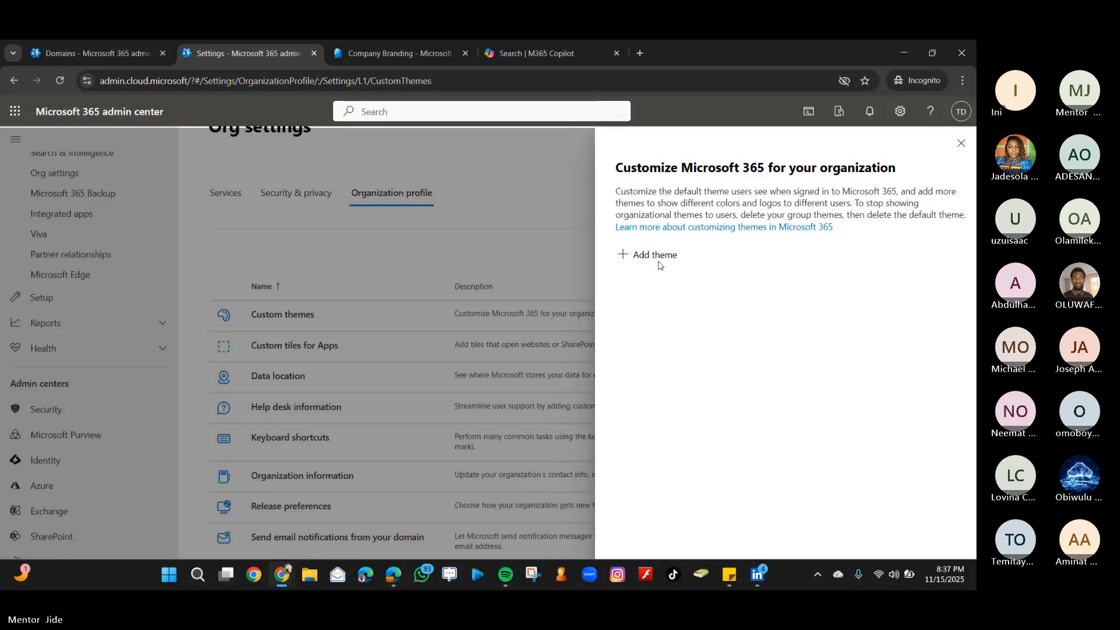
# Reopen the theme form, toggle 'Prevent users from overriding their theme', and view Logos and Colors
pyautogui.click(657, 263)
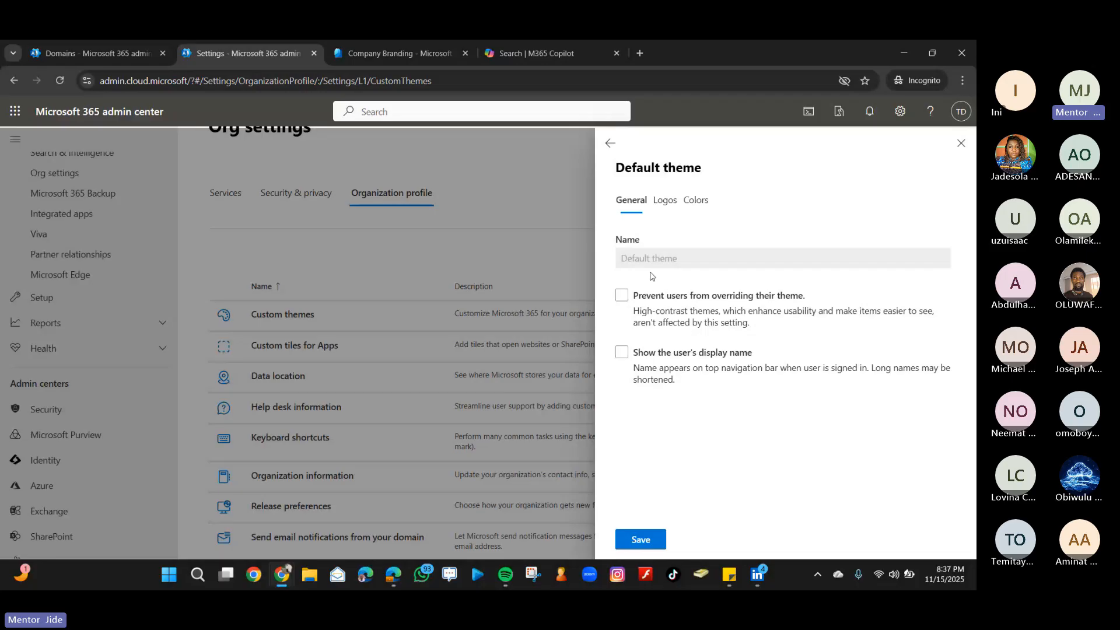
pyautogui.click(644, 299)
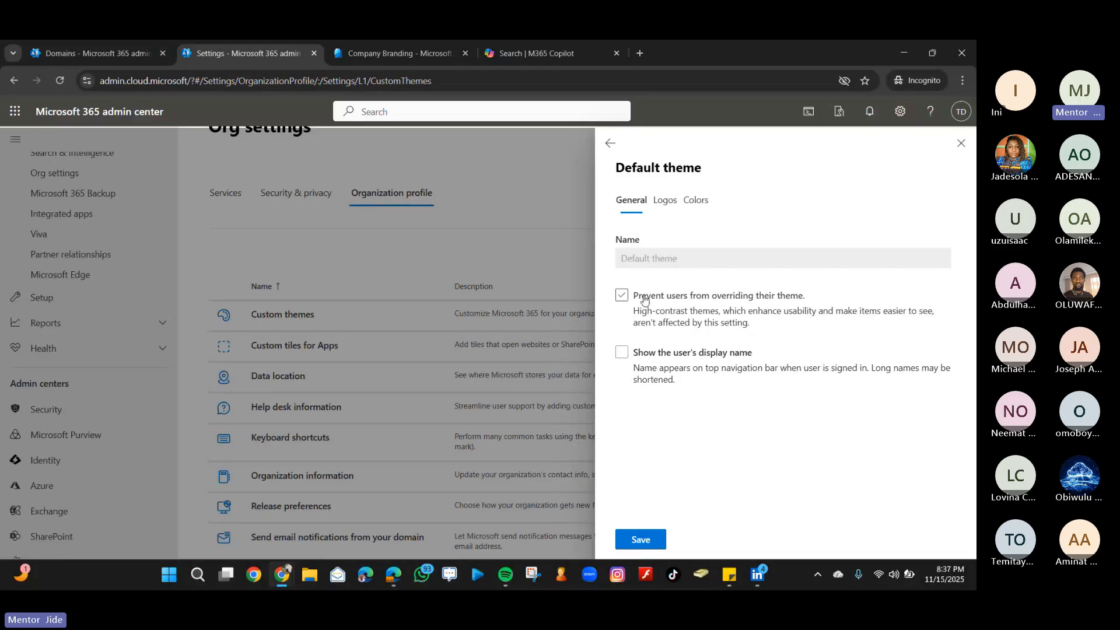
pyautogui.click(630, 300)
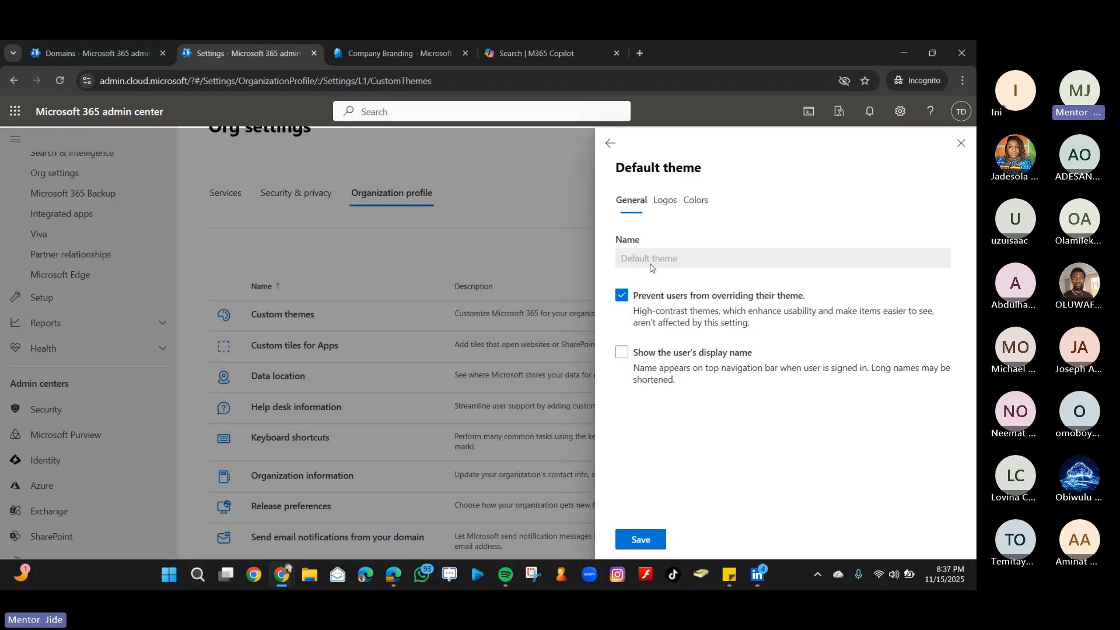
pyautogui.moveTo(650, 264); pyautogui.dragTo(655, 263)
pyautogui.click(665, 201)
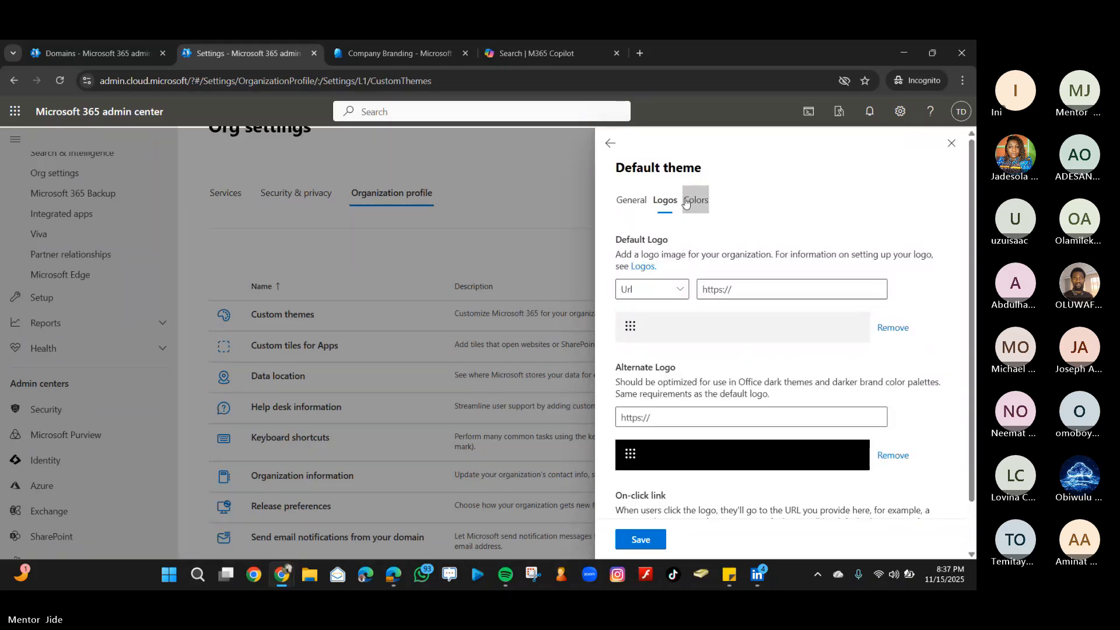
pyautogui.click(689, 202)
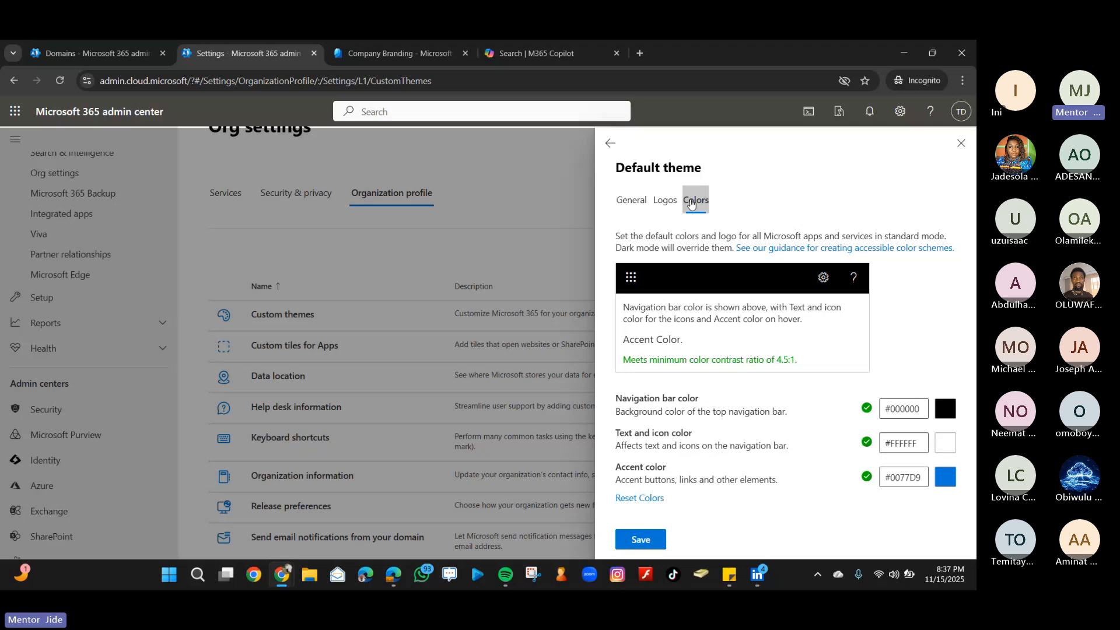
# Make the Default theme's navigation bar red and save
pyautogui.click(943, 411)
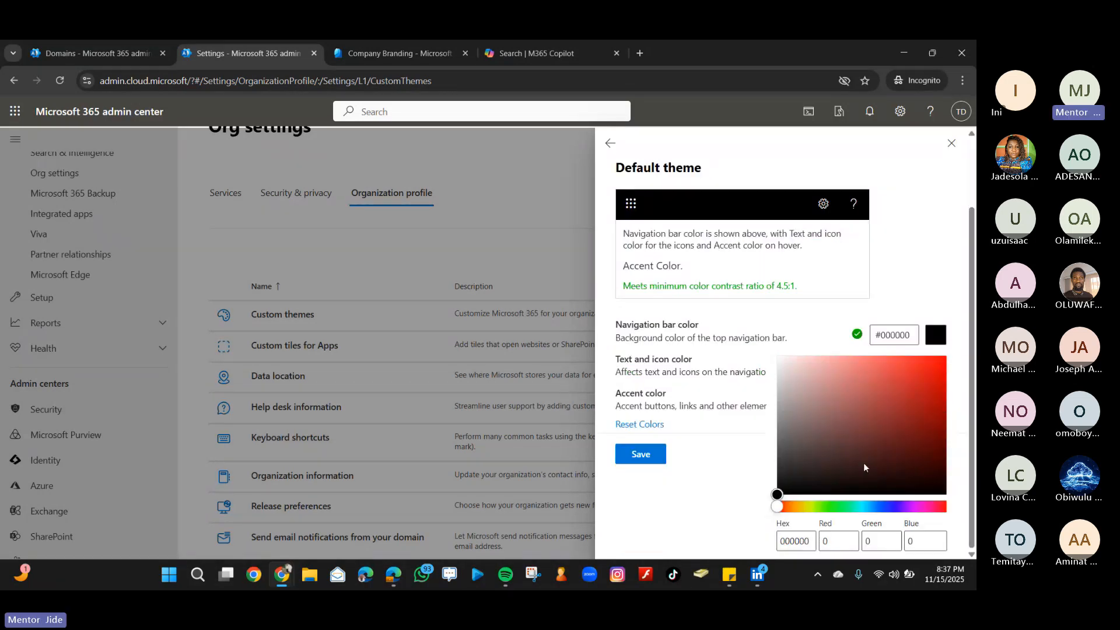
pyautogui.click(912, 389)
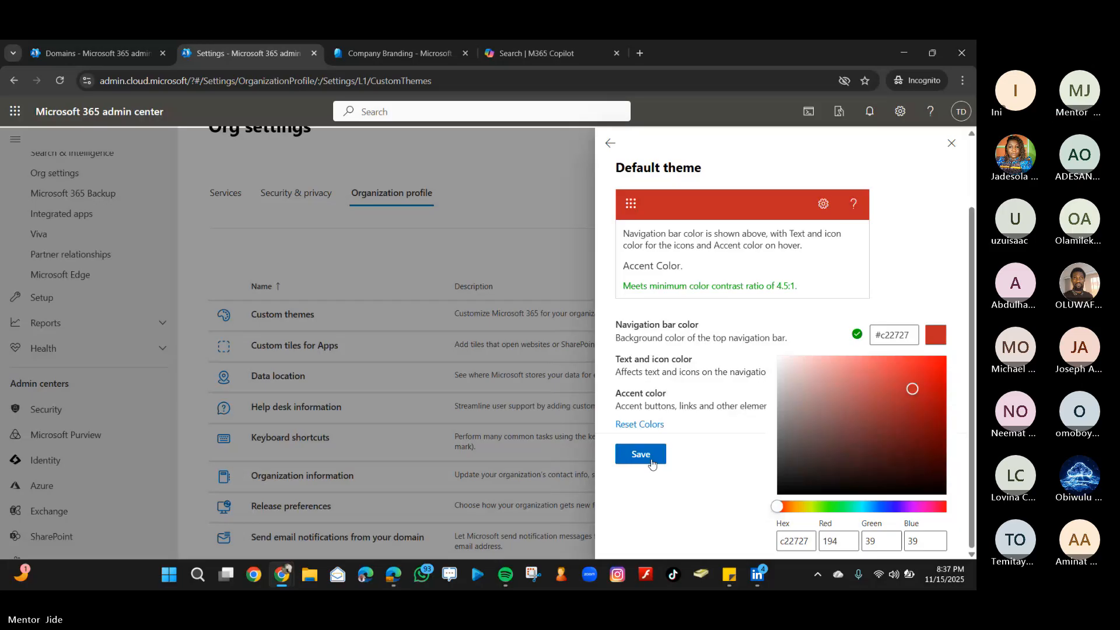
pyautogui.click(649, 461)
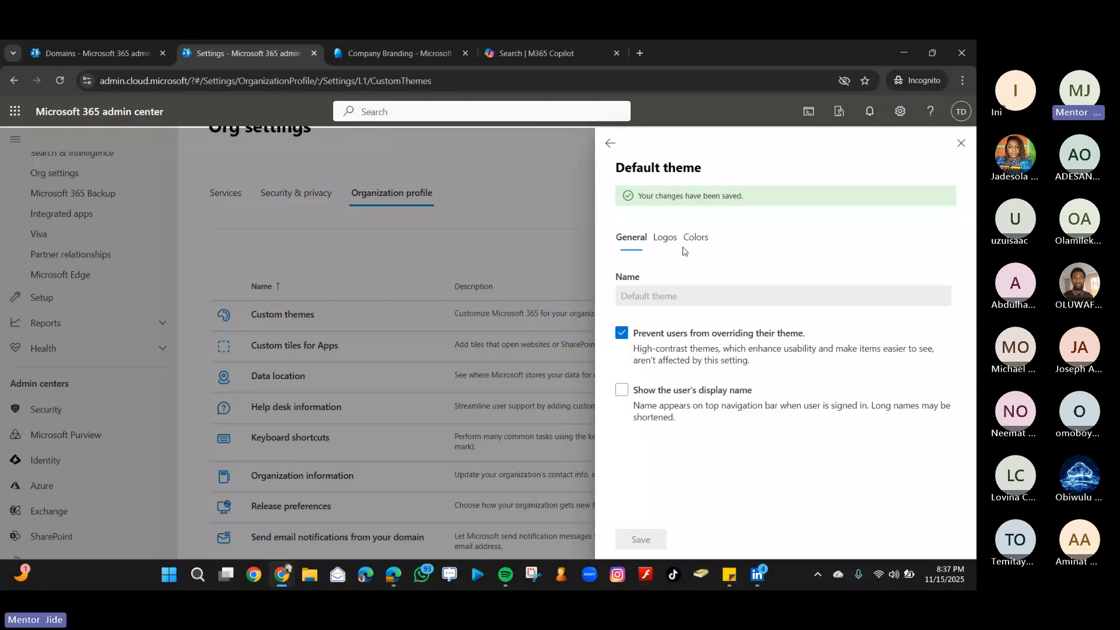
# Reset the theme colours back to defaults (black #000000 bar) and save again
pyautogui.click(693, 239)
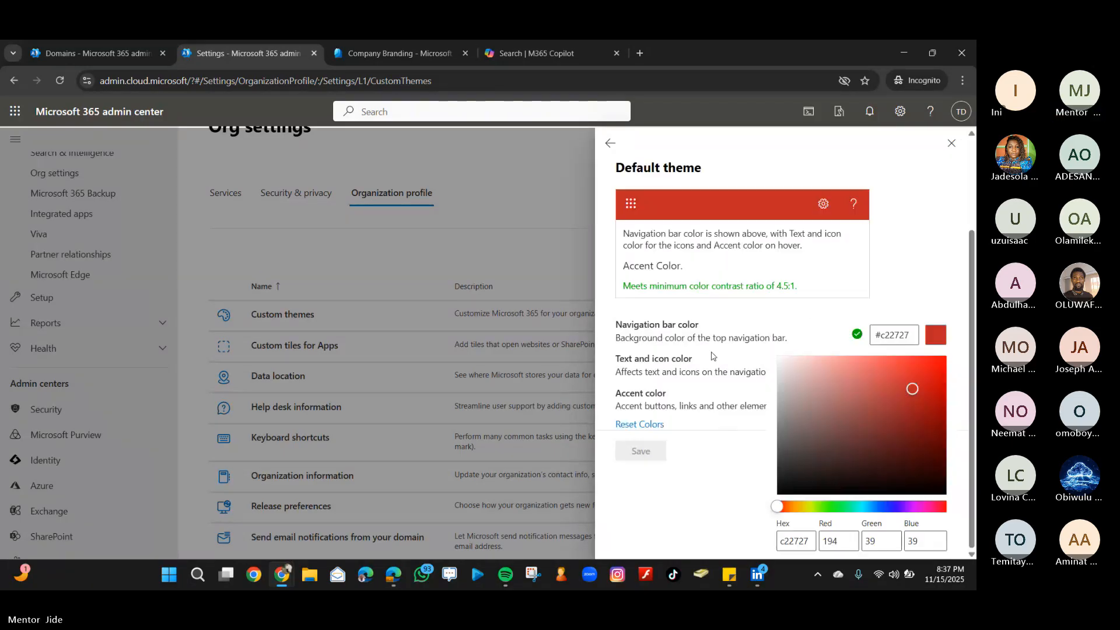
pyautogui.scroll(1, 671, 402)
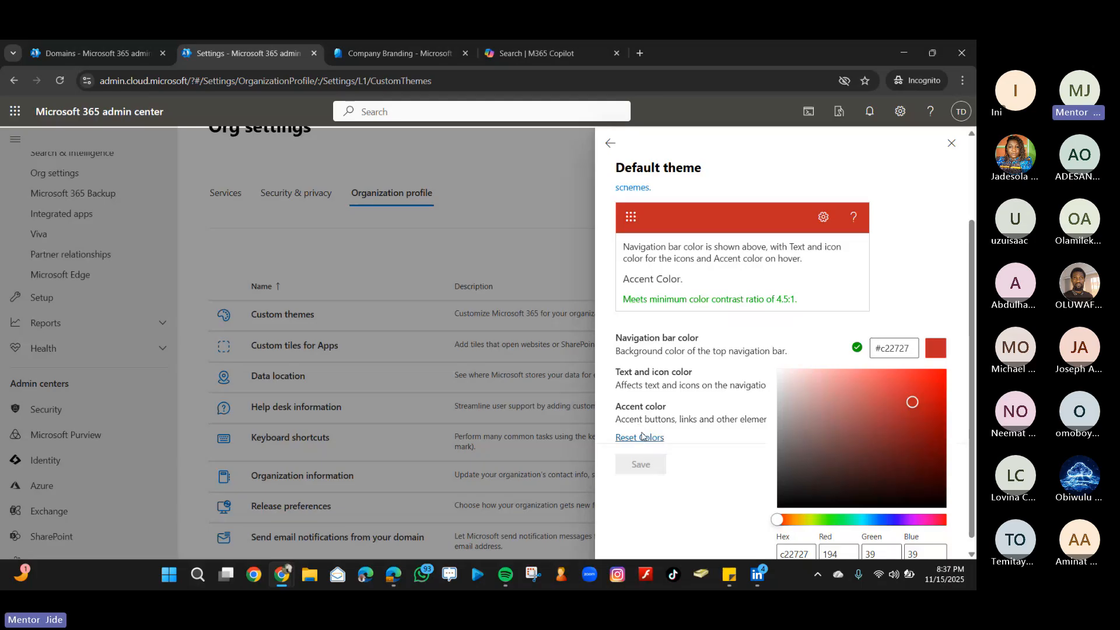
pyautogui.click(642, 437)
pyautogui.click(641, 455)
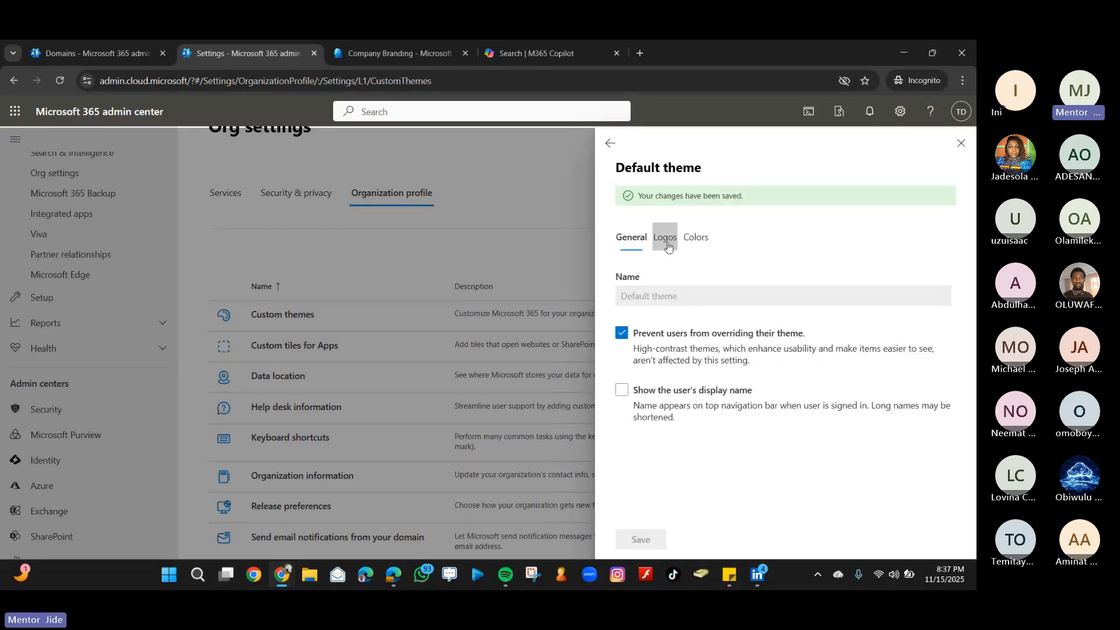
# Open and close the navigation bar colour picker, then switch to the Active groups window
pyautogui.click(666, 244)
pyautogui.click(696, 246)
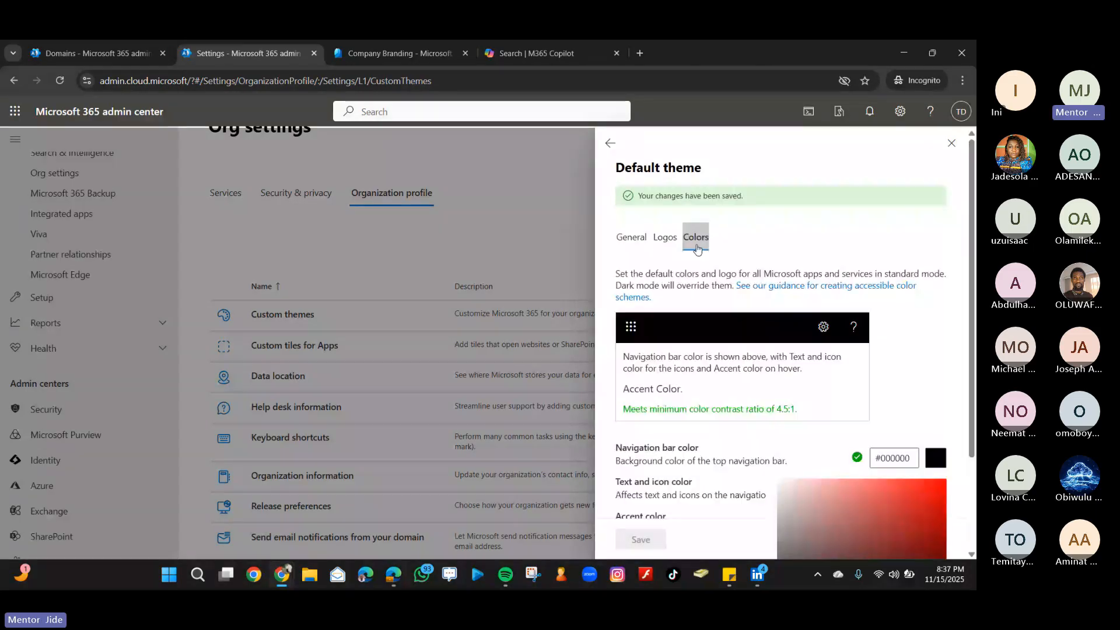
pyautogui.scroll(-2, 730, 362)
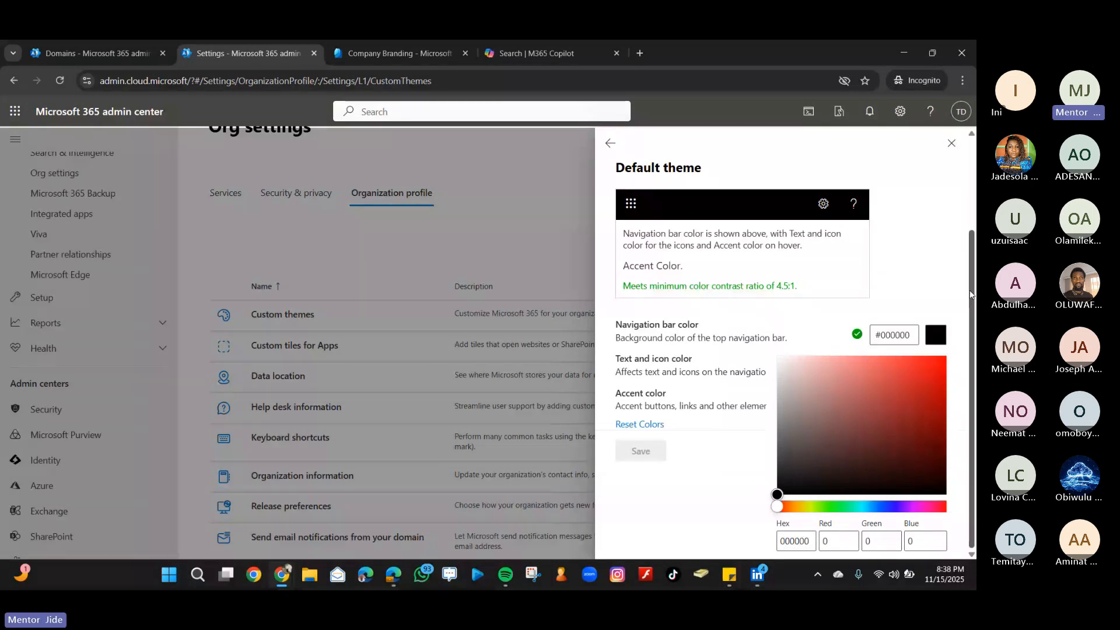
pyautogui.moveTo(970, 294)
pyautogui.mouseDown()
pyautogui.moveTo(964, 204)
pyautogui.moveTo(975, 301)
pyautogui.mouseUp()
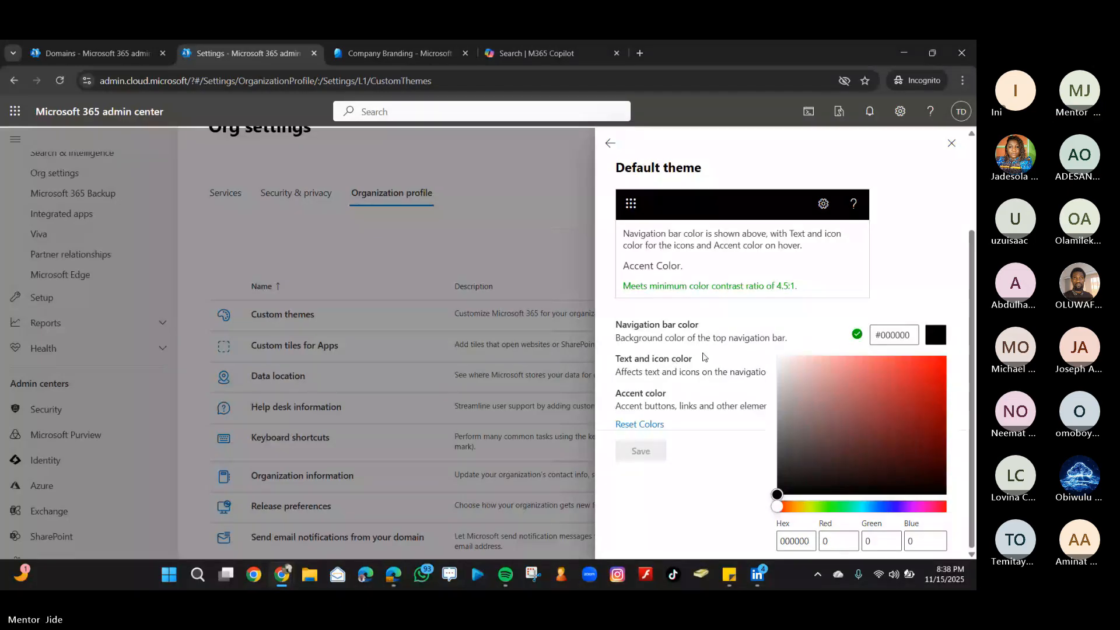
pyautogui.click(931, 340)
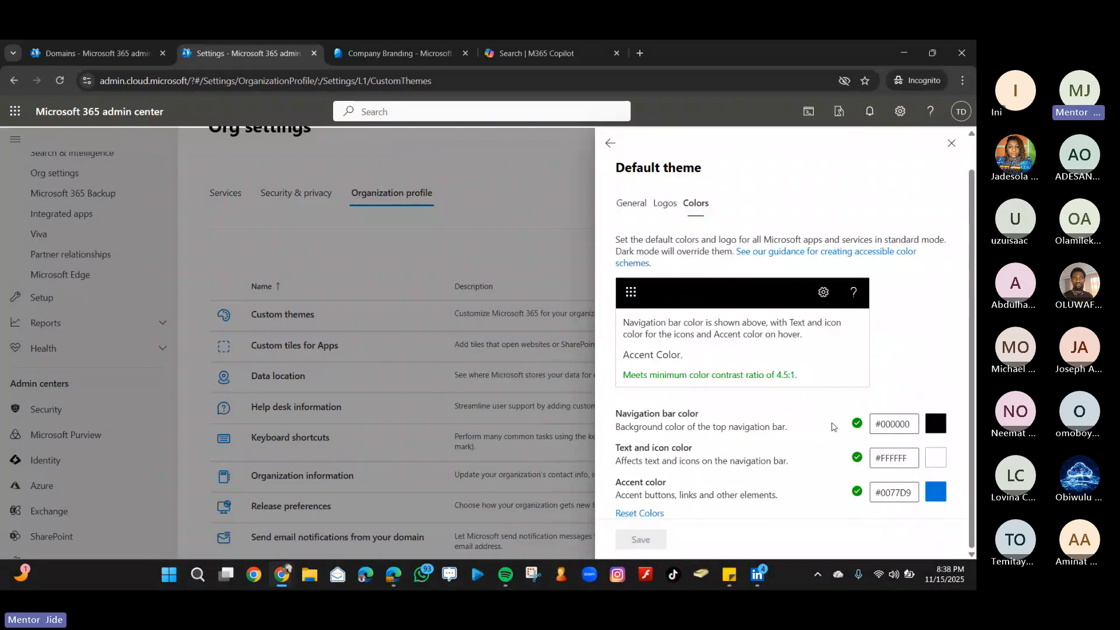
pyautogui.click(936, 425)
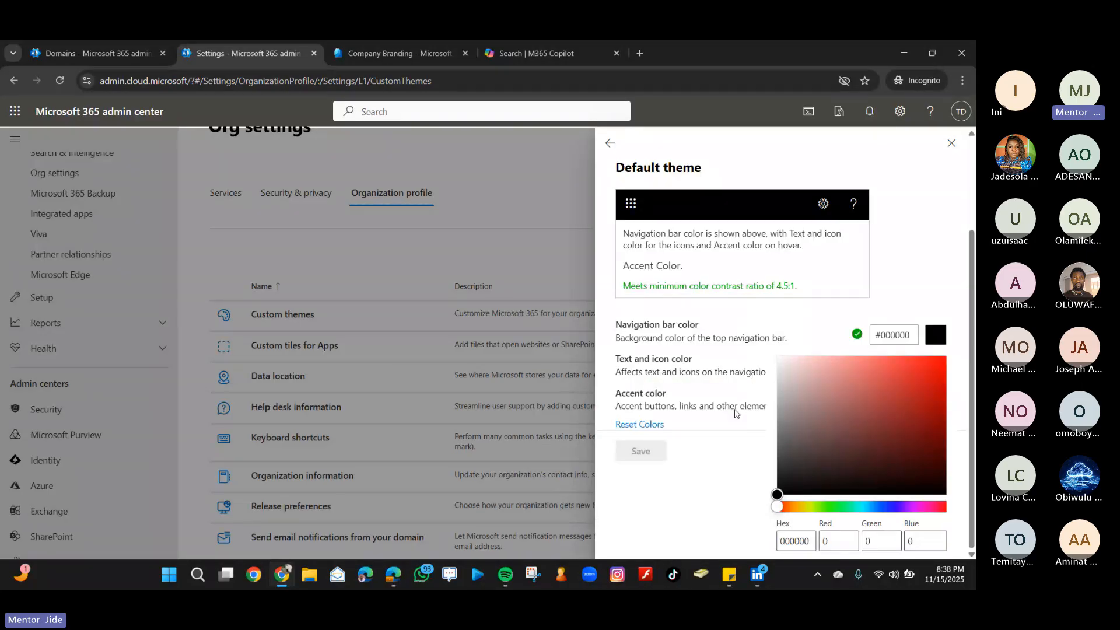
pyautogui.click(933, 337)
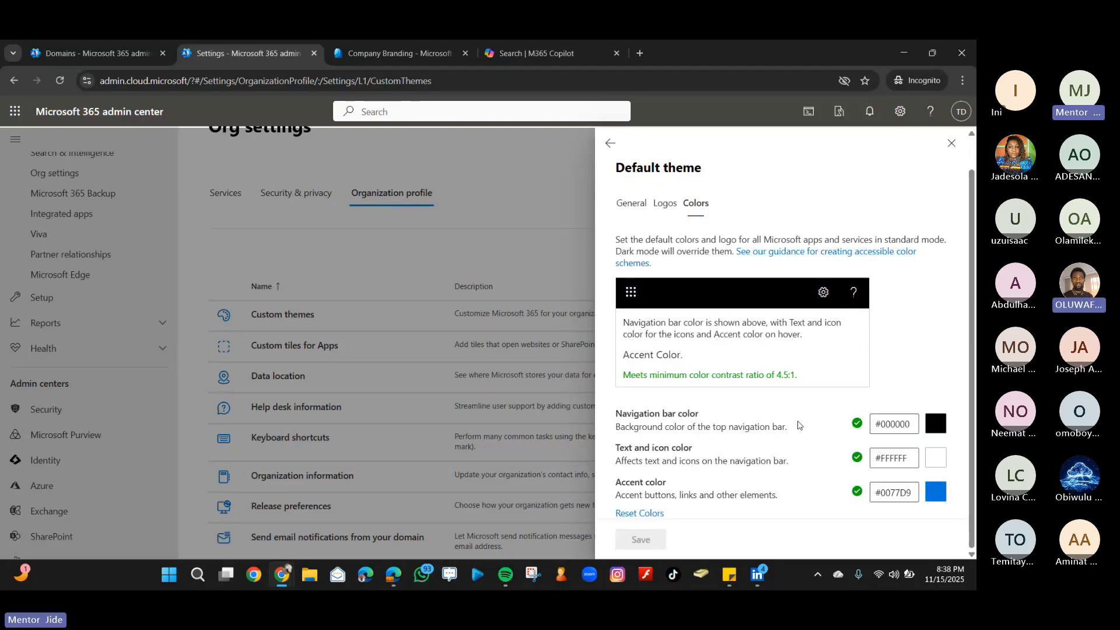
pyautogui.click(392, 575)
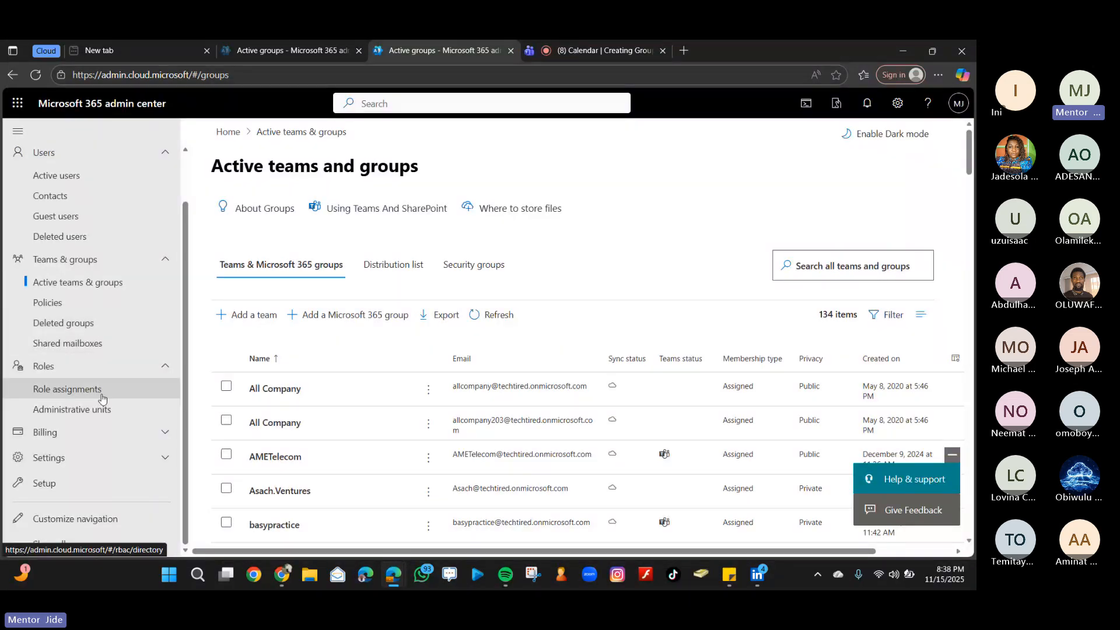
# Expand Settings in the left navigation and open Org settings
pyautogui.click(112, 469)
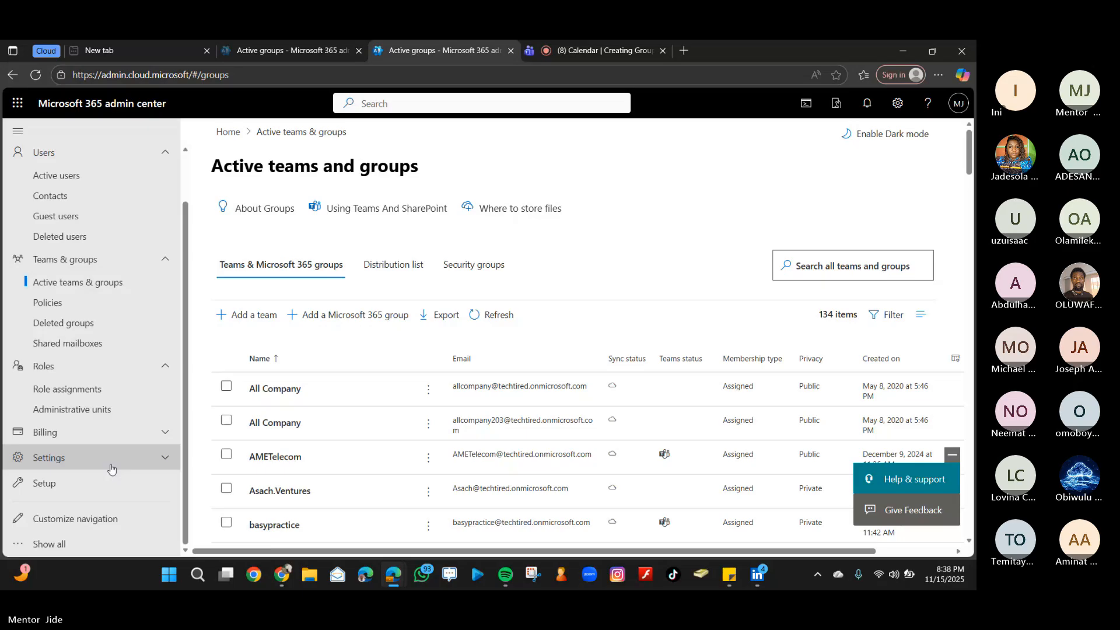
pyautogui.click(166, 457)
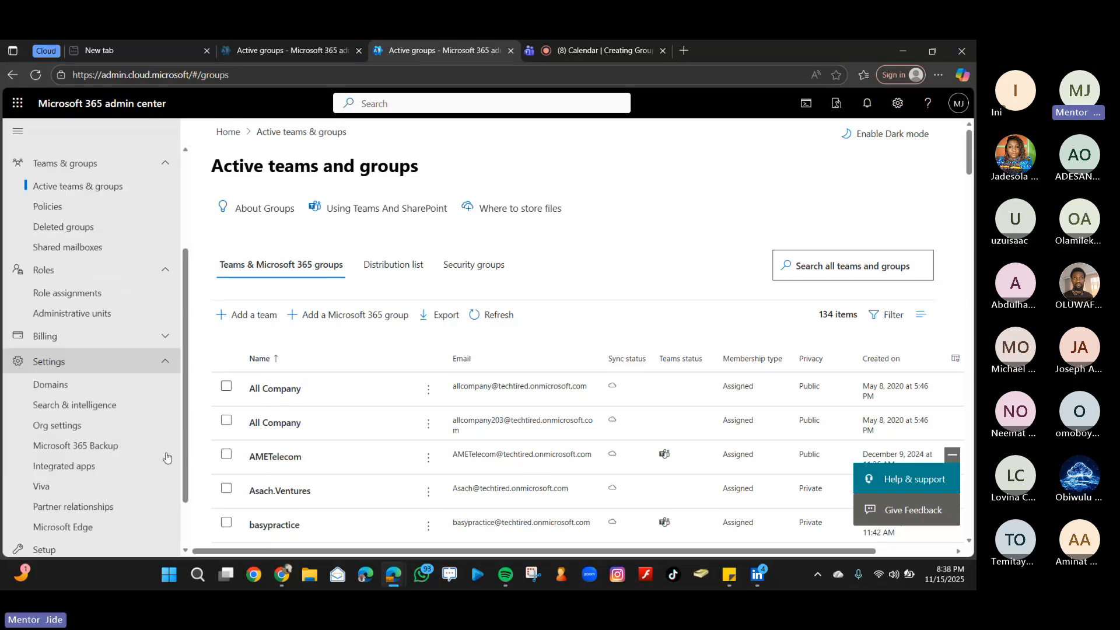
pyautogui.scroll(-1, 167, 458)
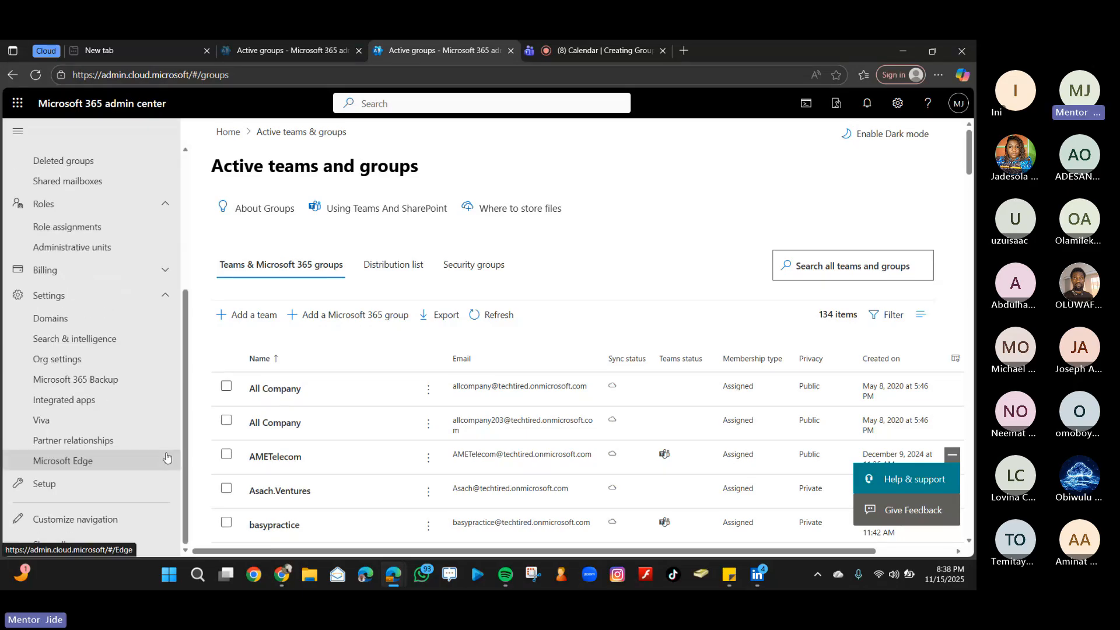
pyautogui.click(107, 359)
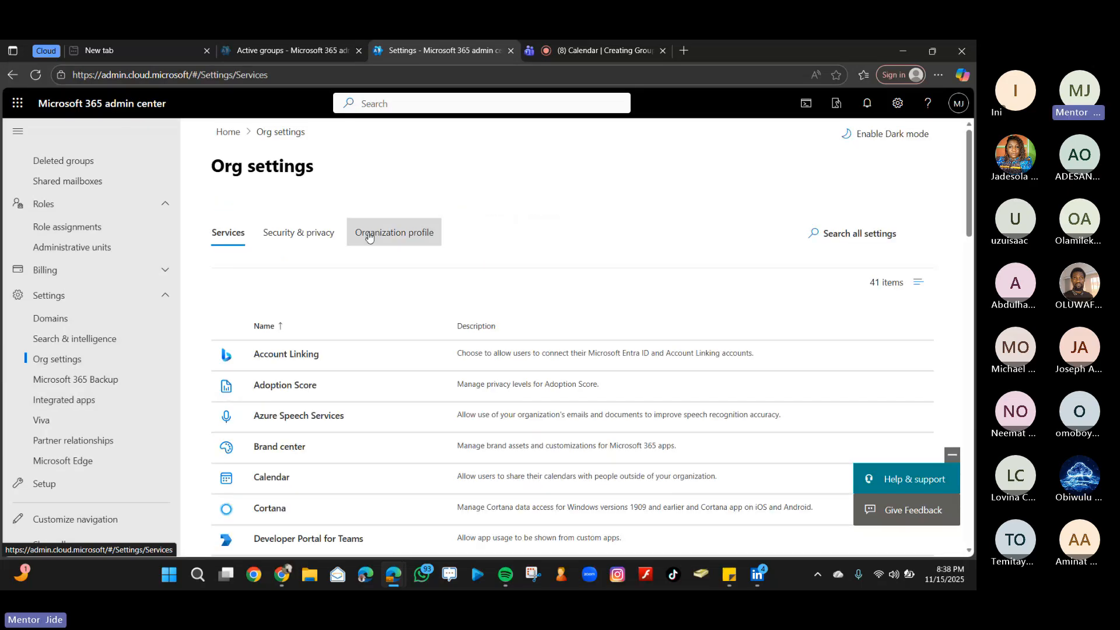
# Open the Custom themes panel from the Organization profile settings
pyautogui.click(333, 235)
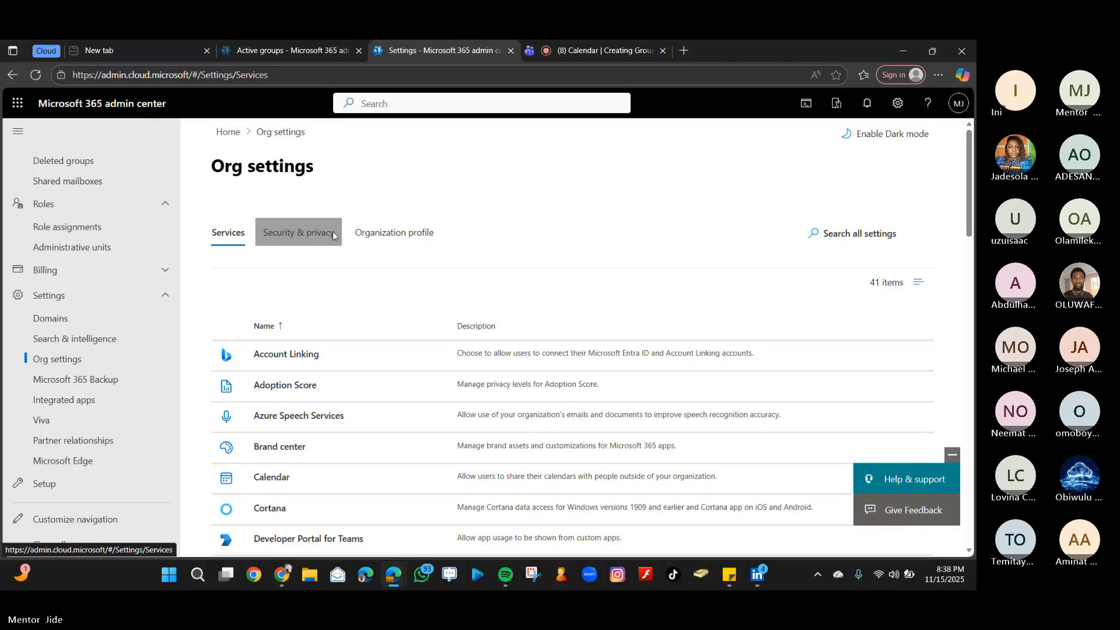
pyautogui.click(379, 238)
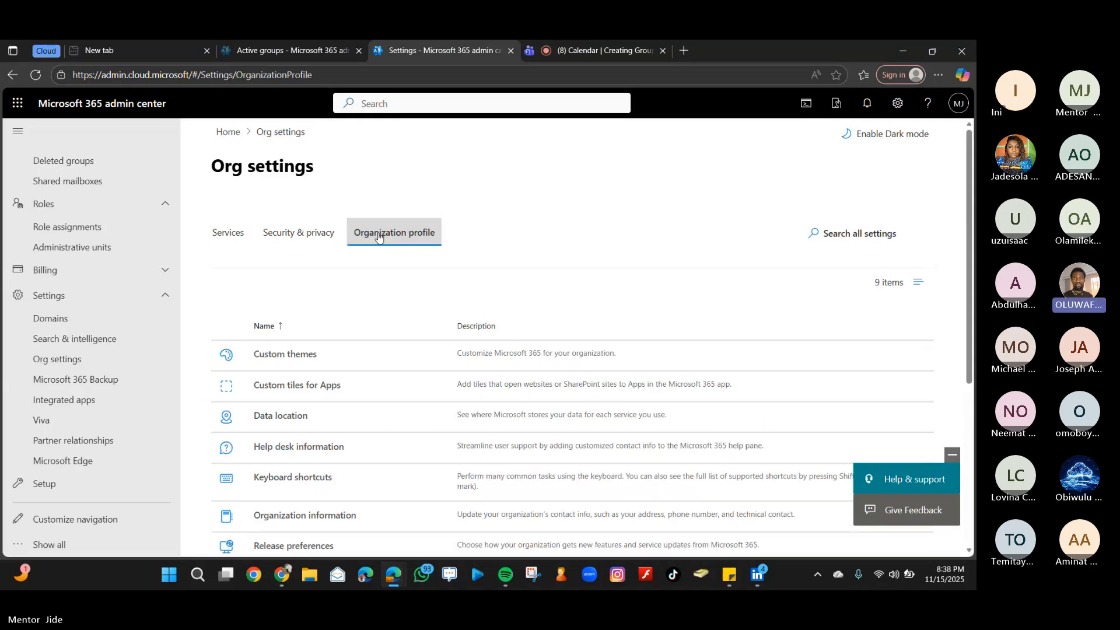
pyautogui.click(301, 360)
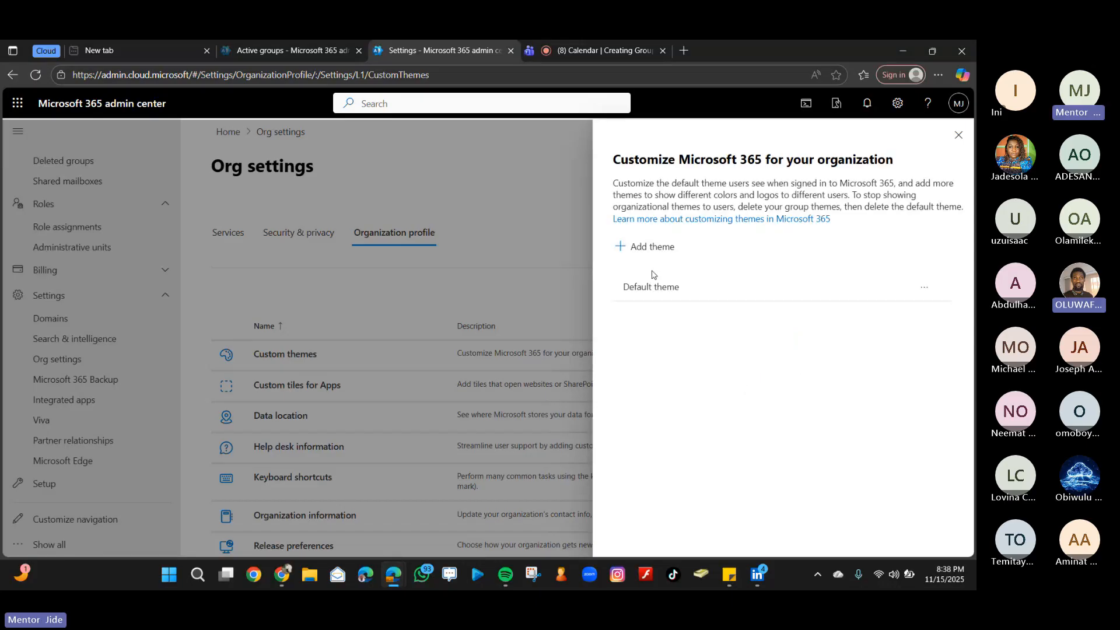
# Start a new group theme, then discard it unsaved
pyautogui.click(653, 246)
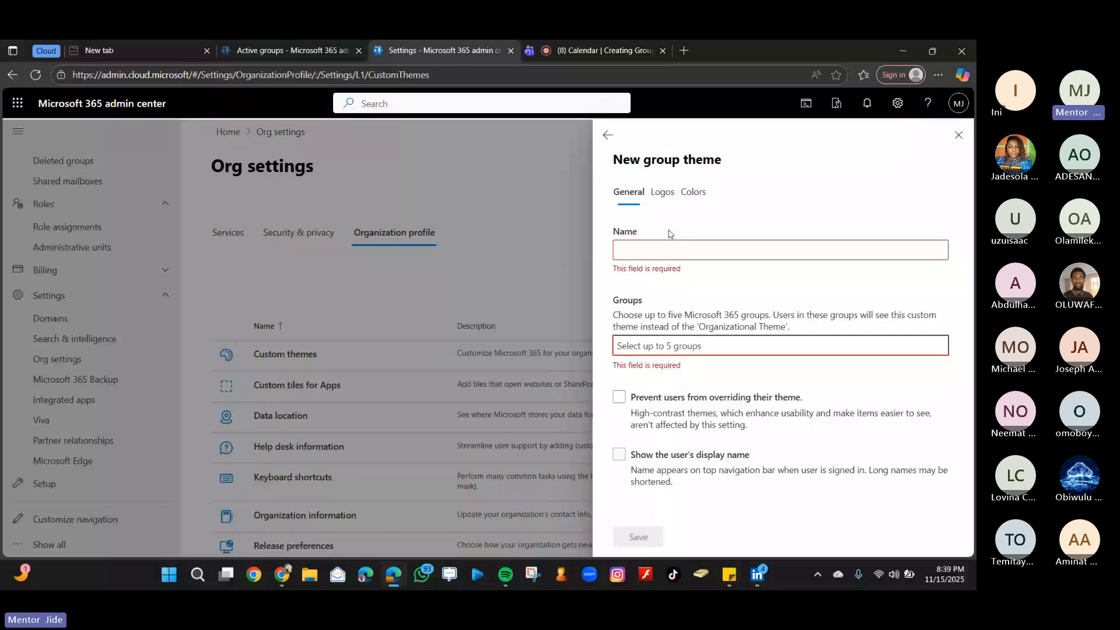
pyautogui.click(607, 139)
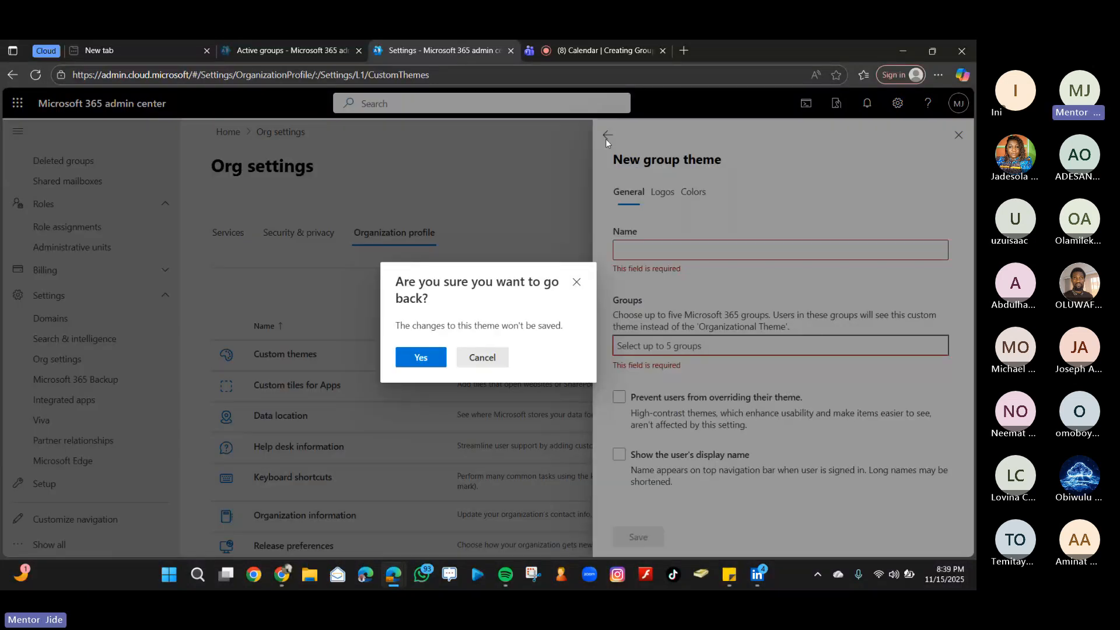
pyautogui.click(434, 359)
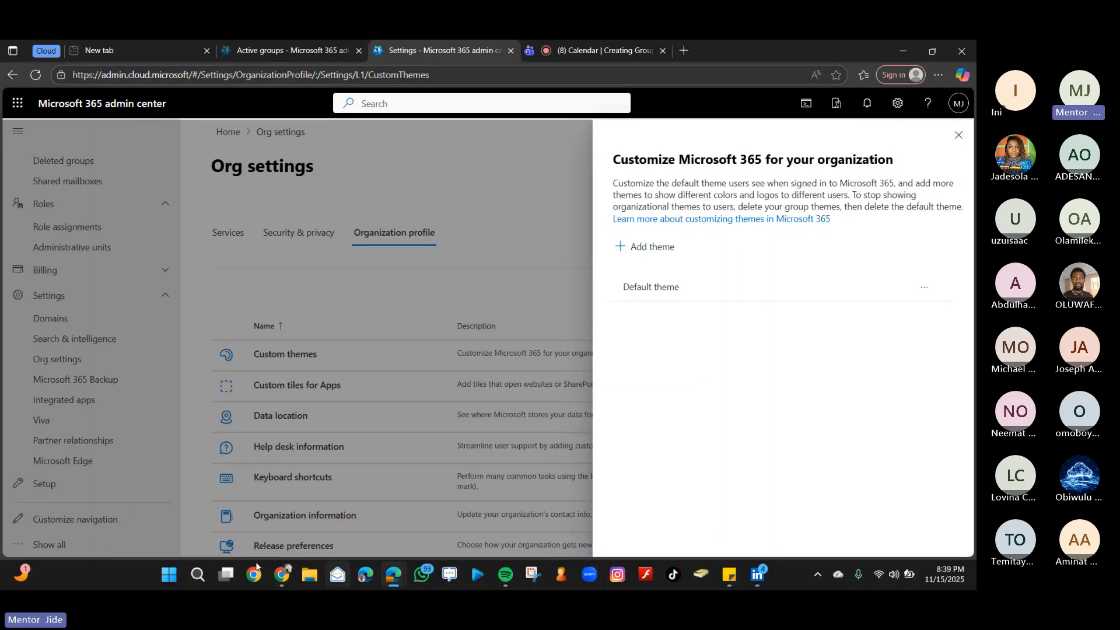
# Bring the Incognito admin window forward and return to the custom themes list showing only Default
pyautogui.moveTo(281, 576)
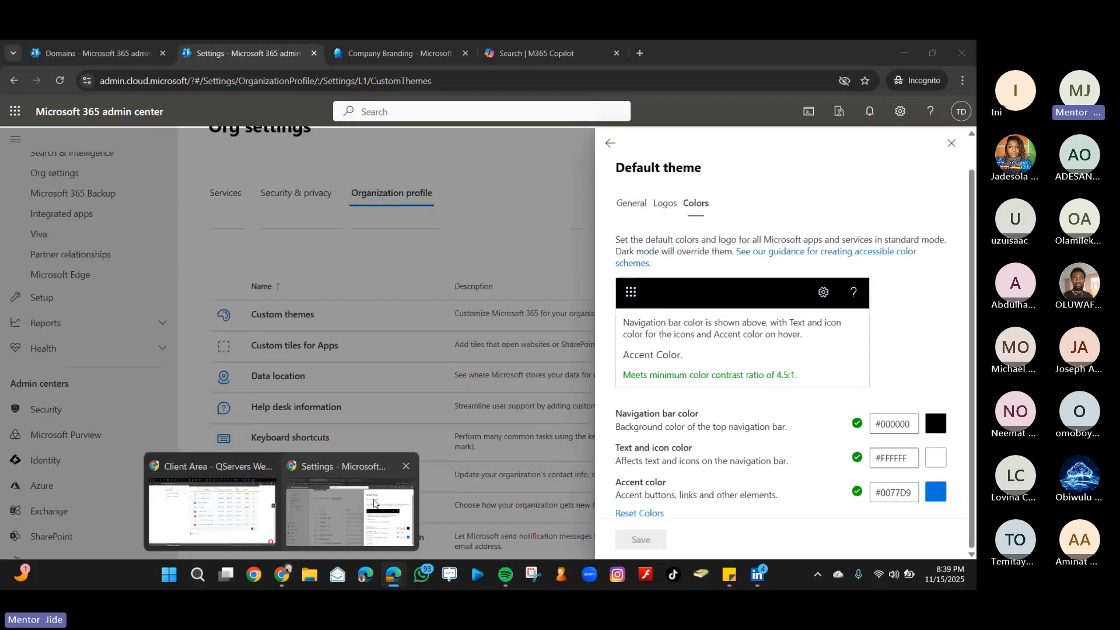
pyautogui.click(374, 502)
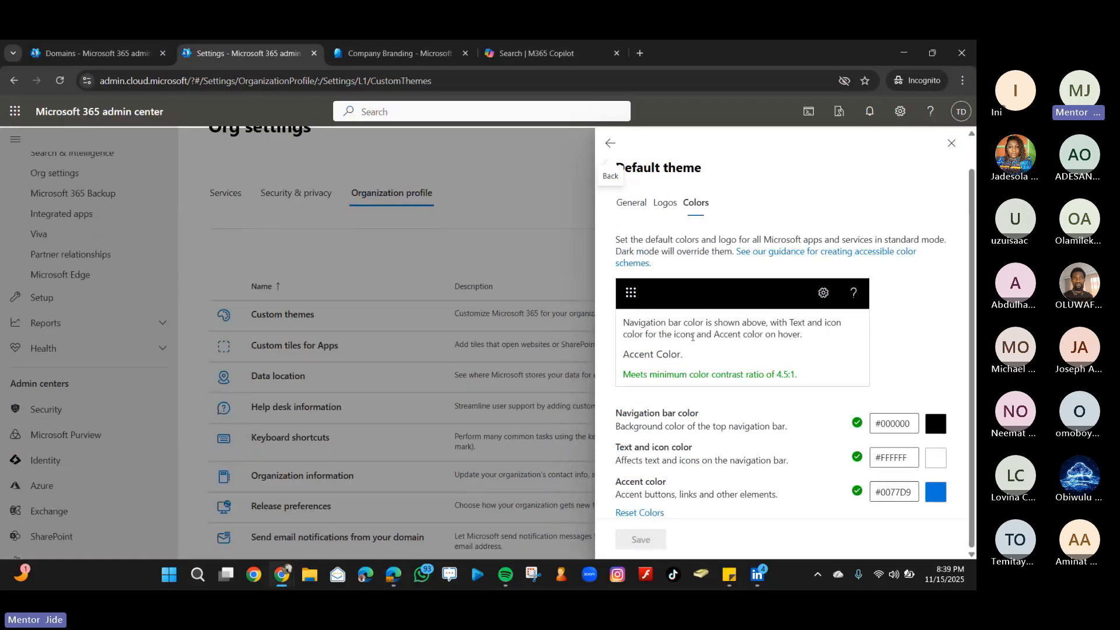
pyautogui.click(610, 143)
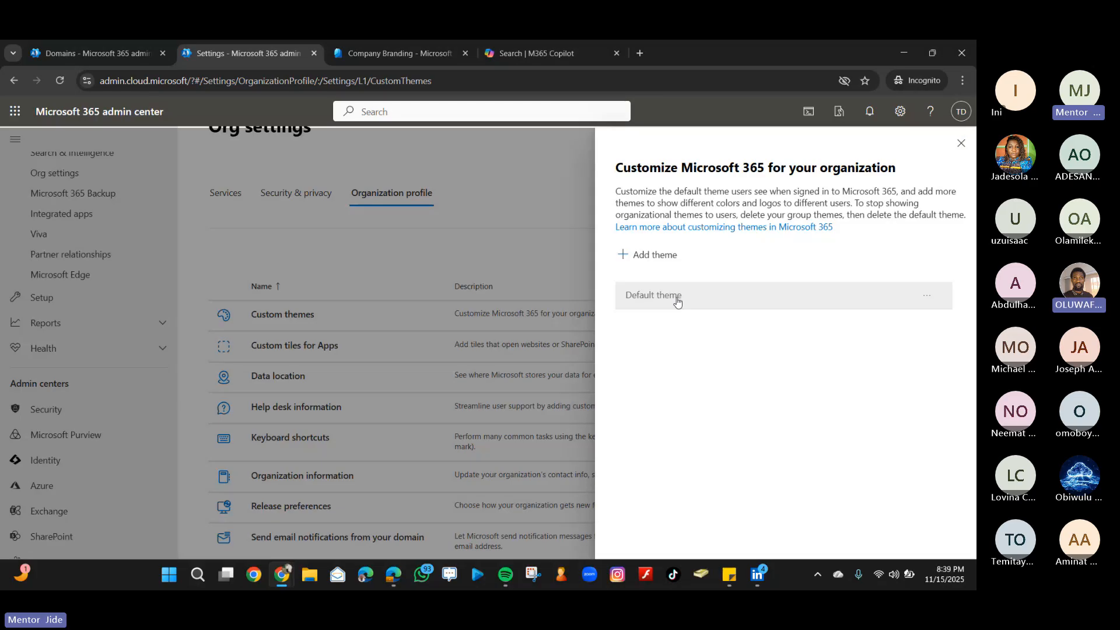
# Start a new group theme named 'Test'
pyautogui.click(666, 256)
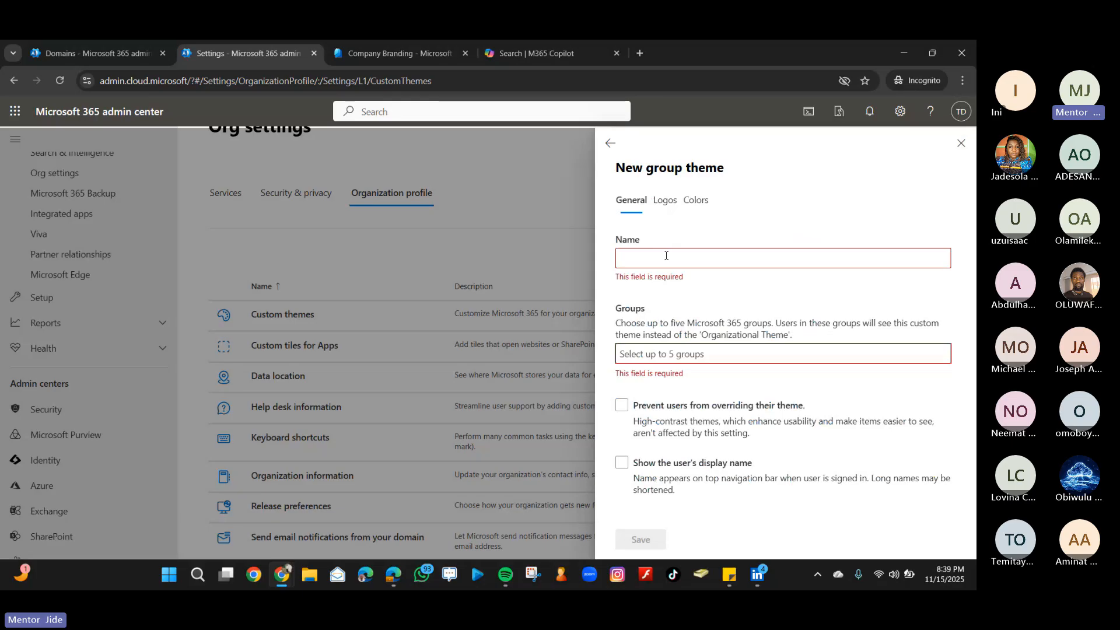
pyautogui.click(666, 255)
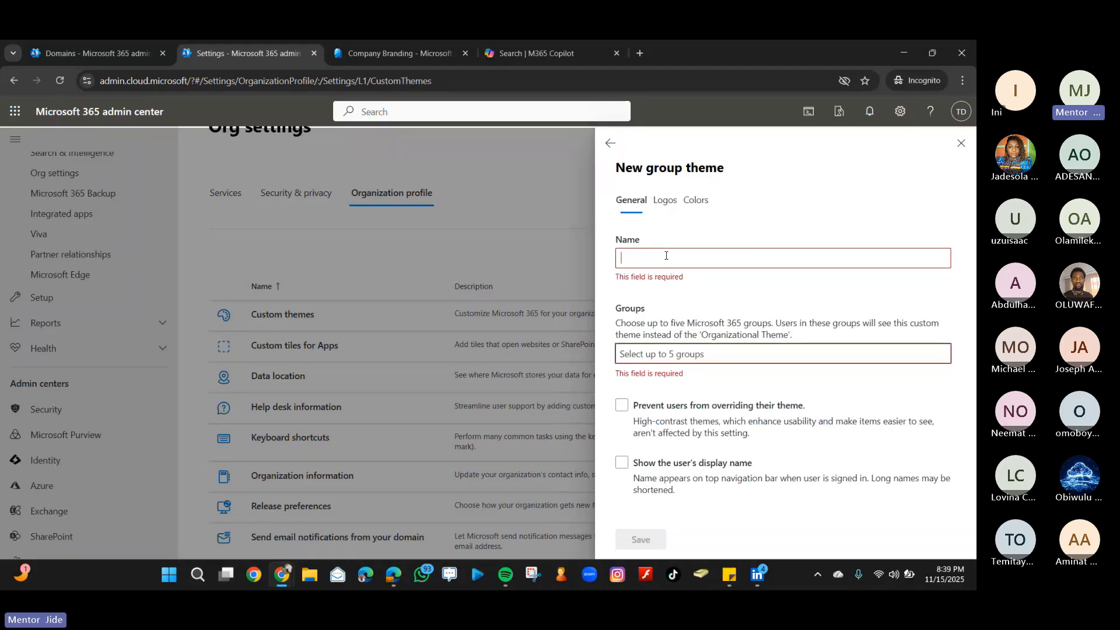
pyautogui.write('Tes')
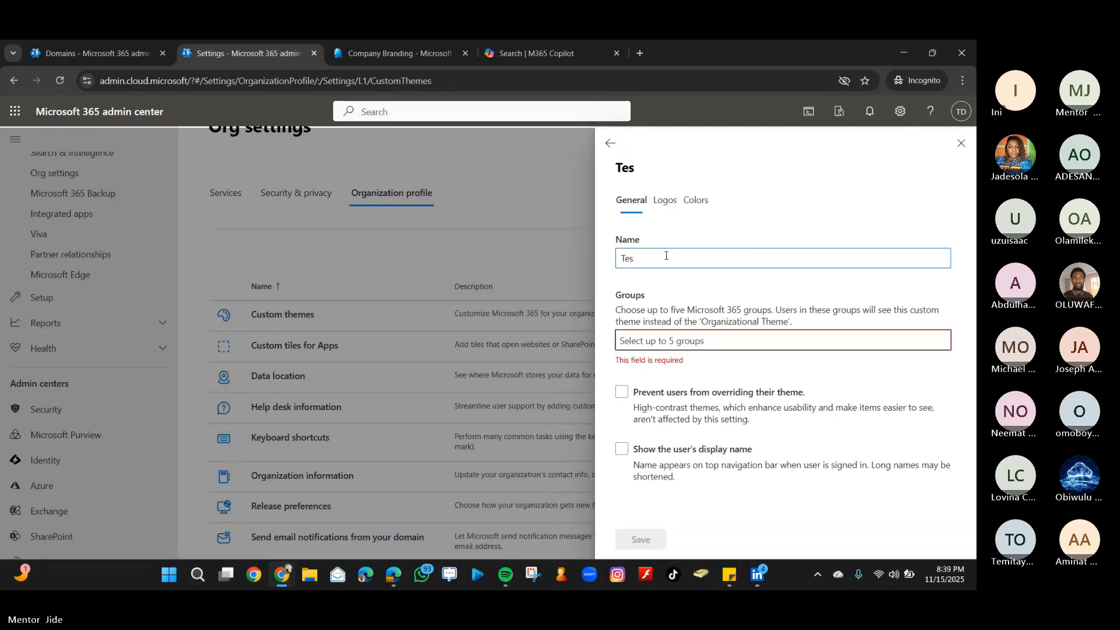
pyautogui.write('t')
# Target the All Company group, block user overrides, and show users' display names
pyautogui.click(711, 342)
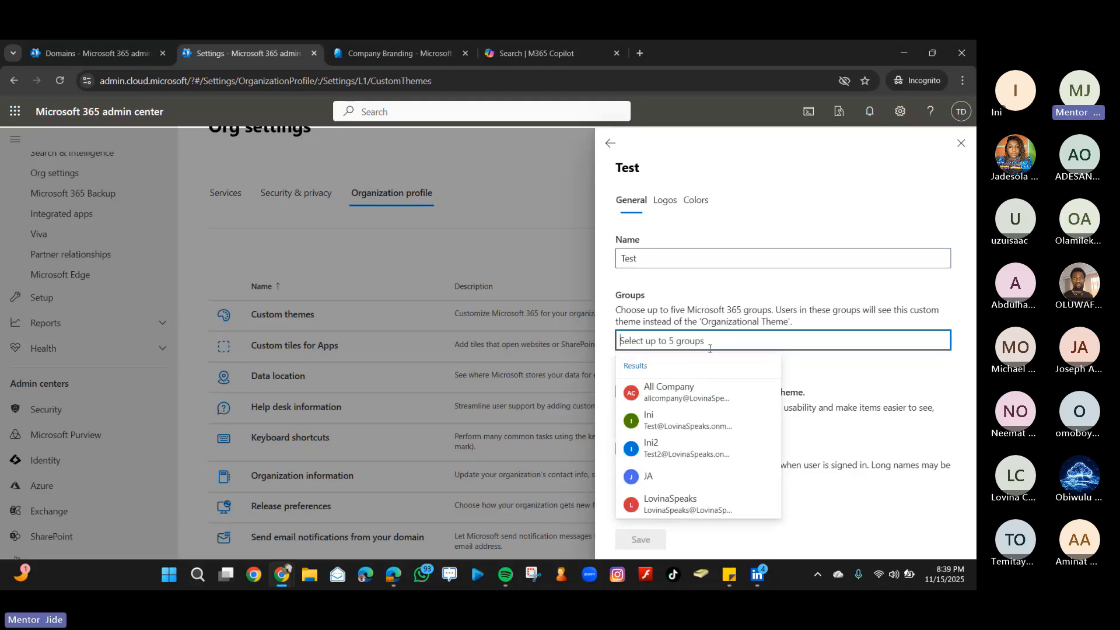
pyautogui.click(709, 382)
pyautogui.click(622, 402)
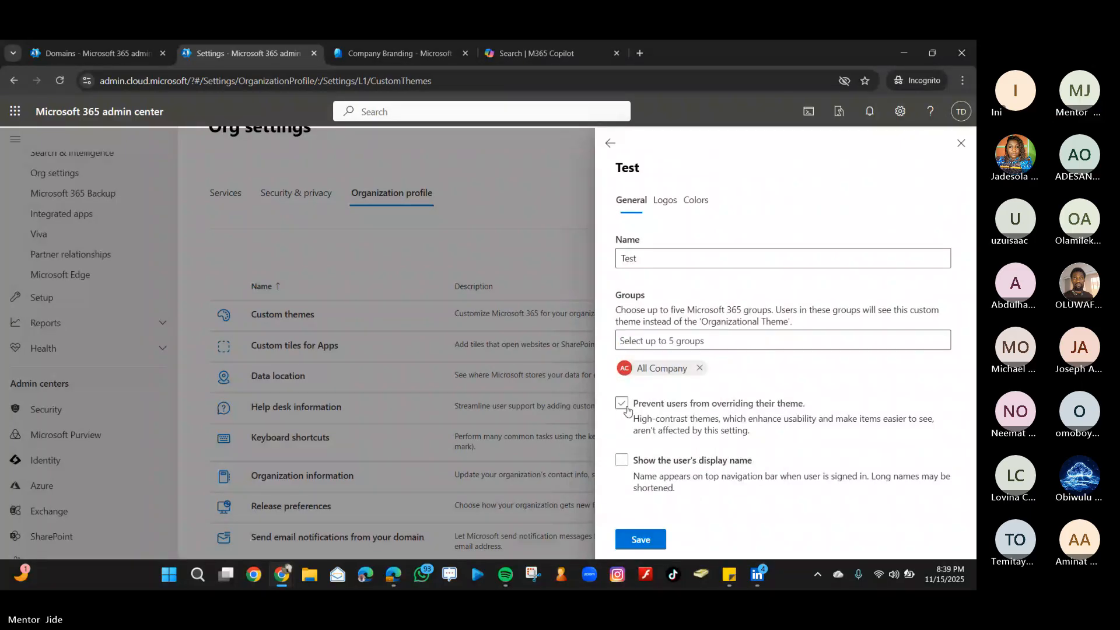
pyautogui.click(627, 463)
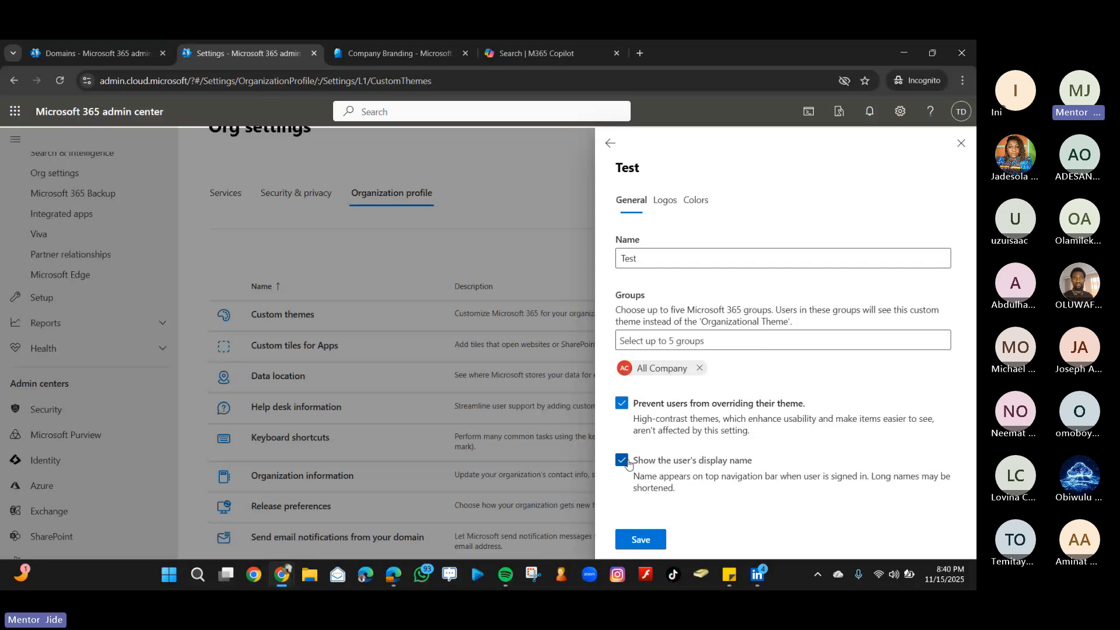
pyautogui.click(663, 201)
pyautogui.click(694, 293)
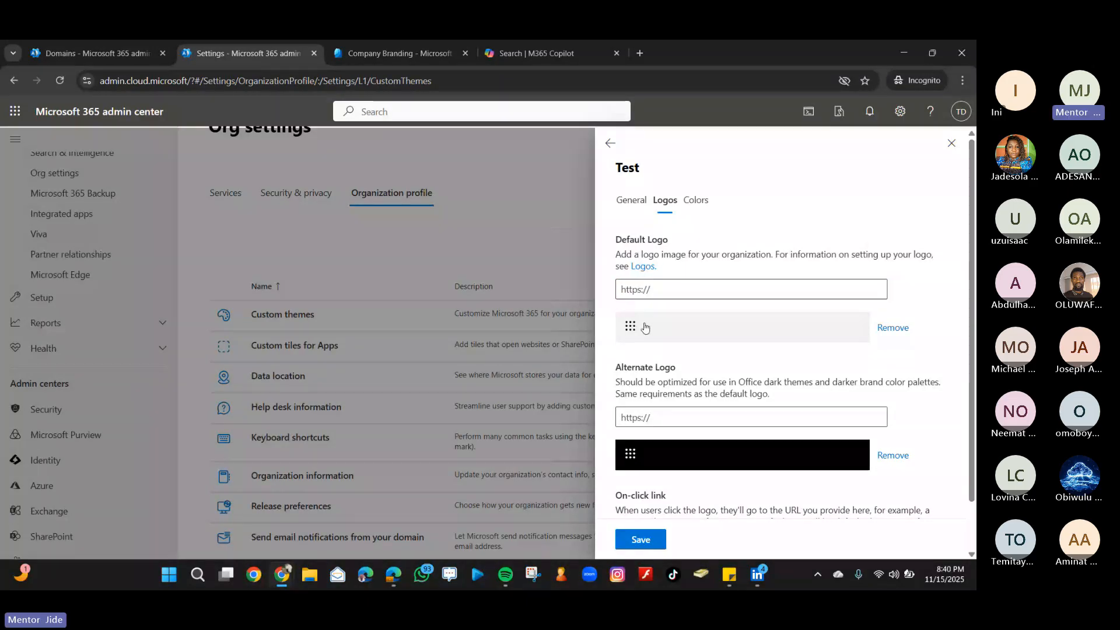
# Review the Test theme's logo options, then view its colours: #000000 bar, #FFFFFF text, #0077D9 accent
pyautogui.moveTo(715, 326); pyautogui.dragTo(716, 285)
pyautogui.click(715, 287)
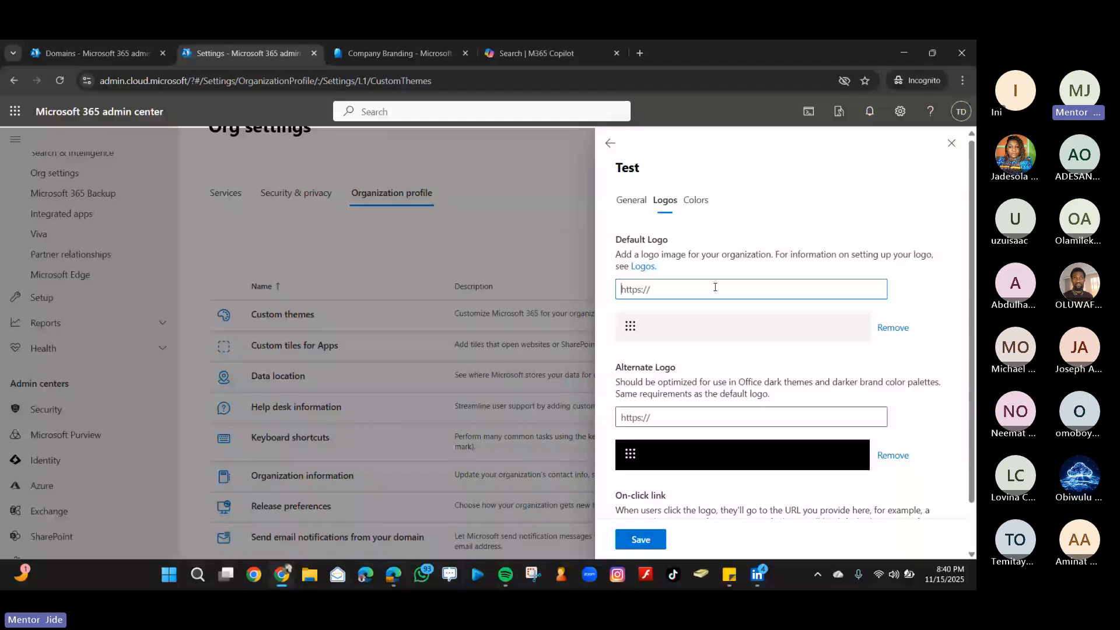
pyautogui.scroll(-1, 716, 288)
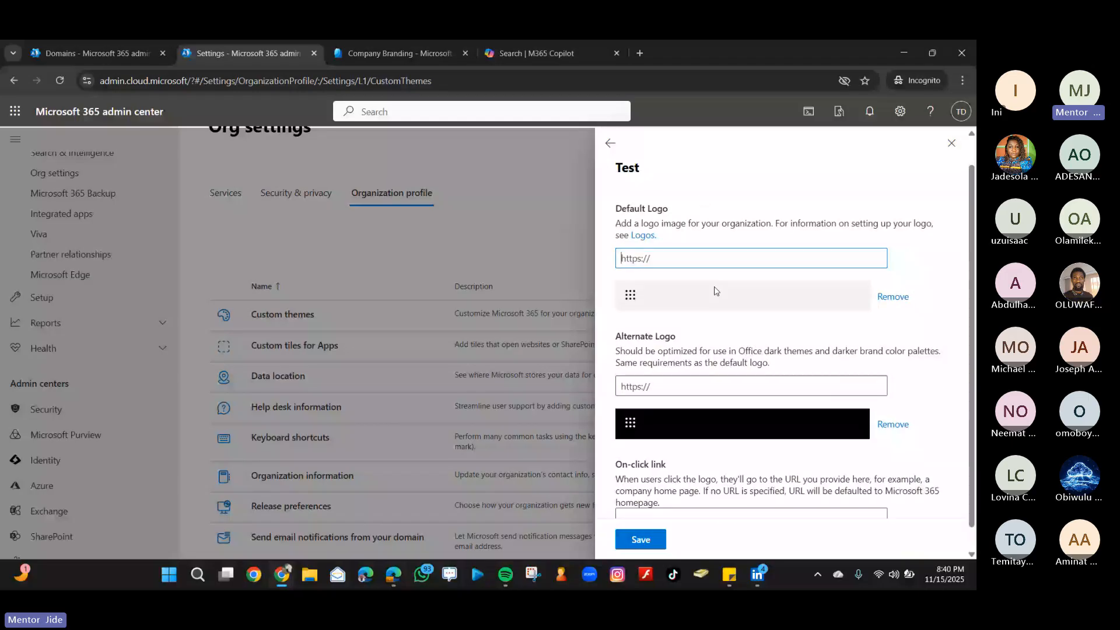
pyautogui.scroll(-1, 717, 291)
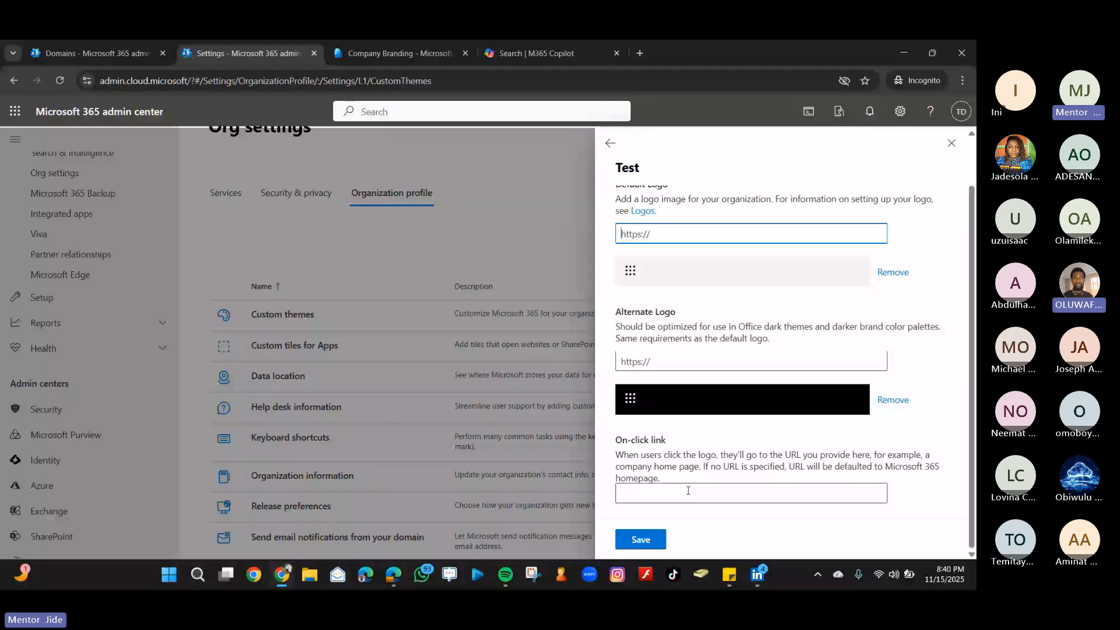
pyautogui.scroll(2, 689, 461)
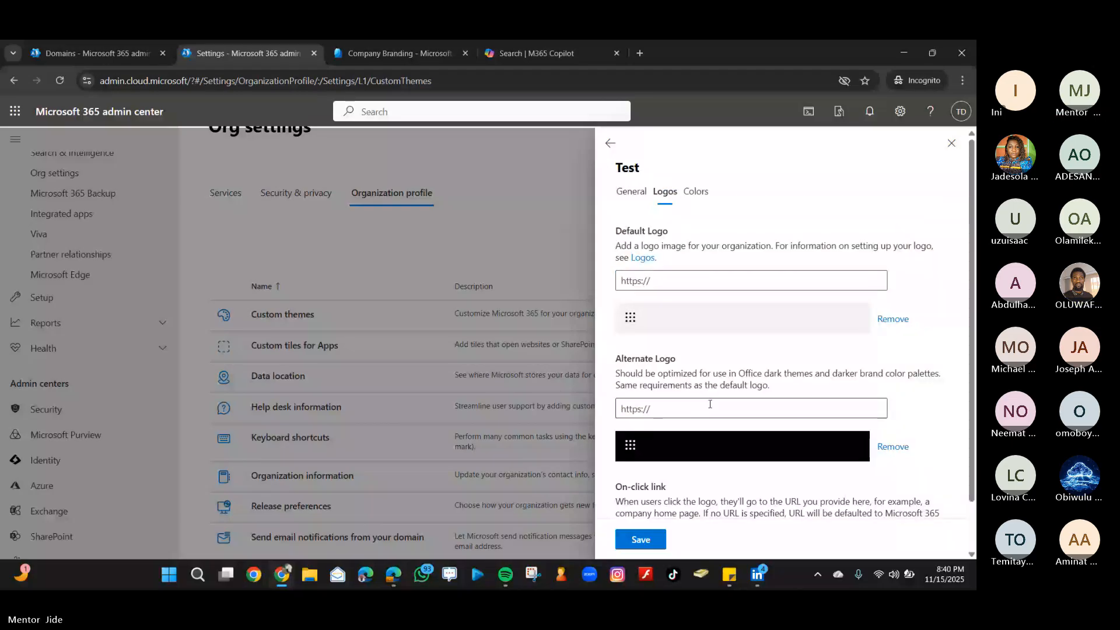
pyautogui.click(691, 201)
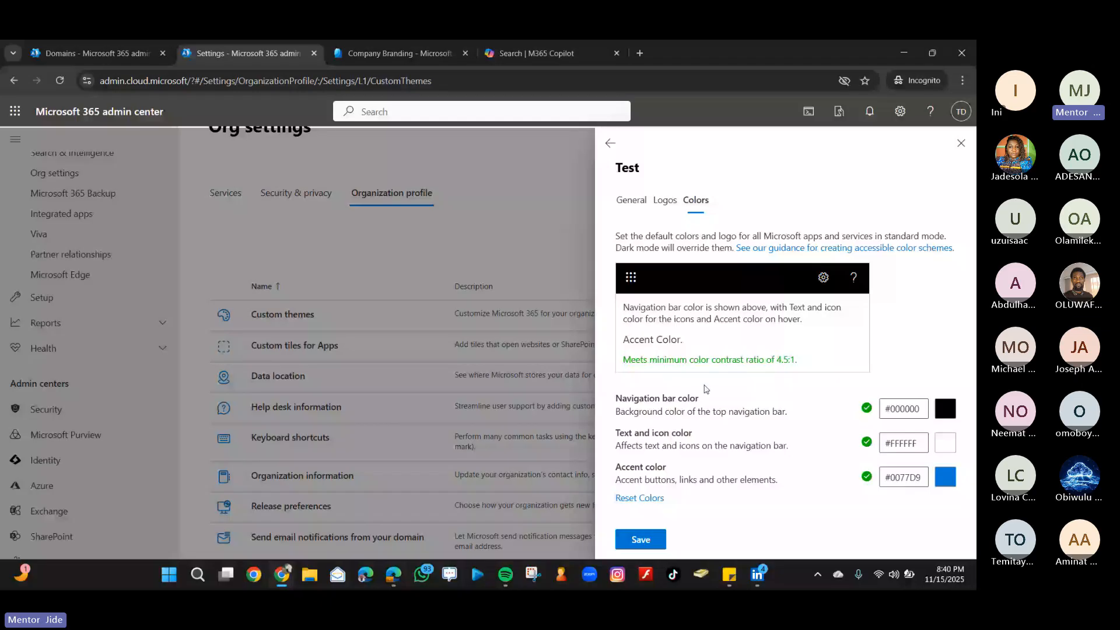
# Set the navigation bar colour to red #d91414
pyautogui.click(945, 409)
pyautogui.click(931, 376)
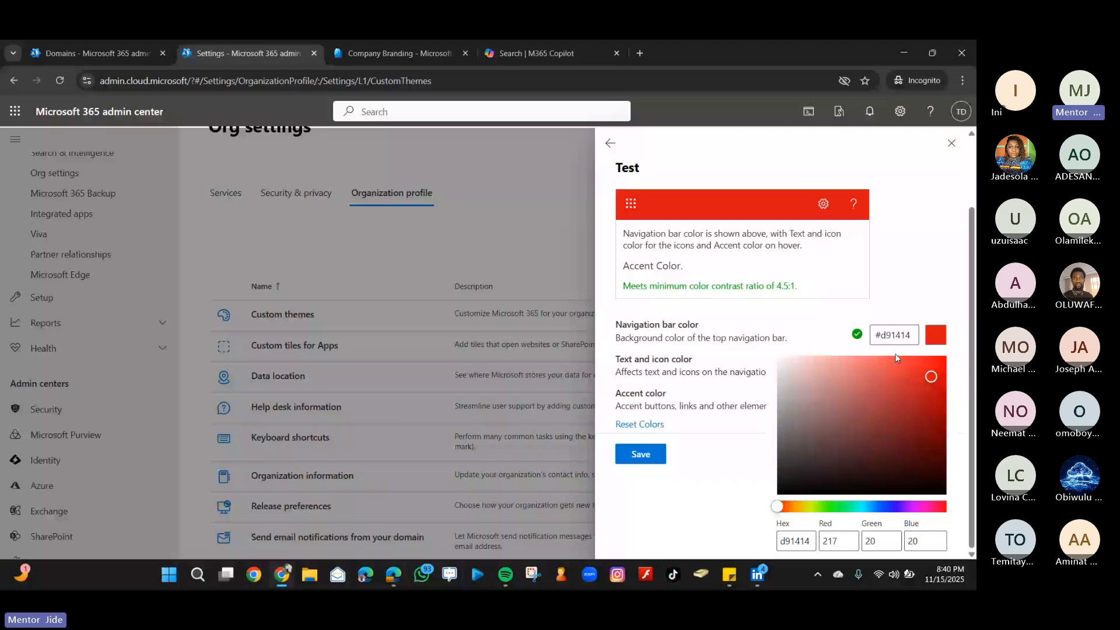
pyautogui.click(935, 336)
# Set the text and icon colour to blue #2a0fd9
pyautogui.click(945, 443)
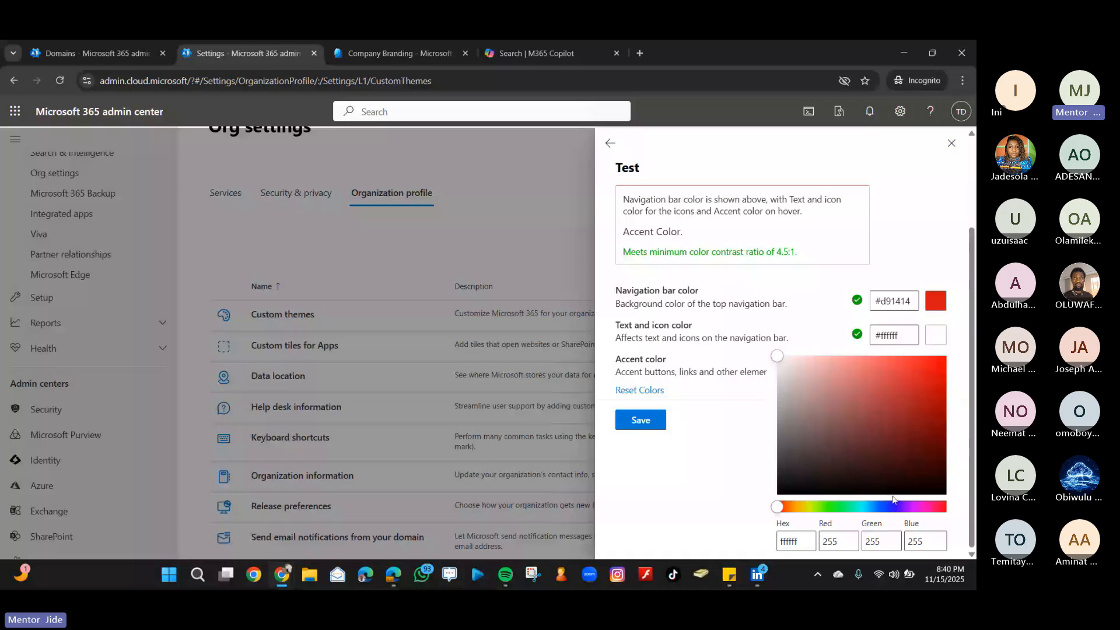
pyautogui.click(893, 505)
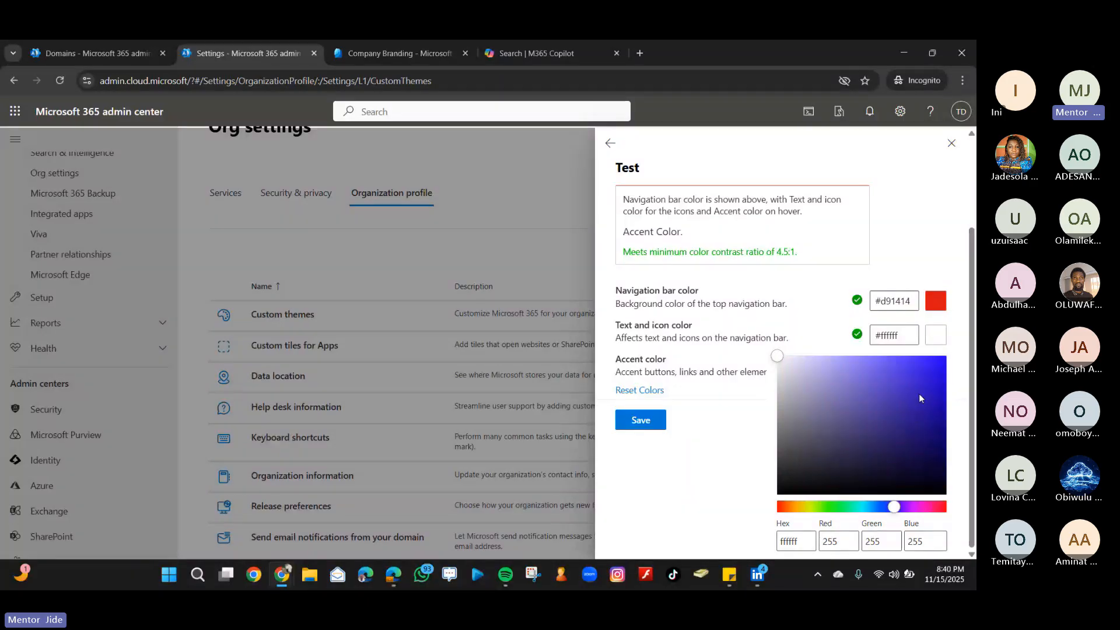
pyautogui.click(934, 376)
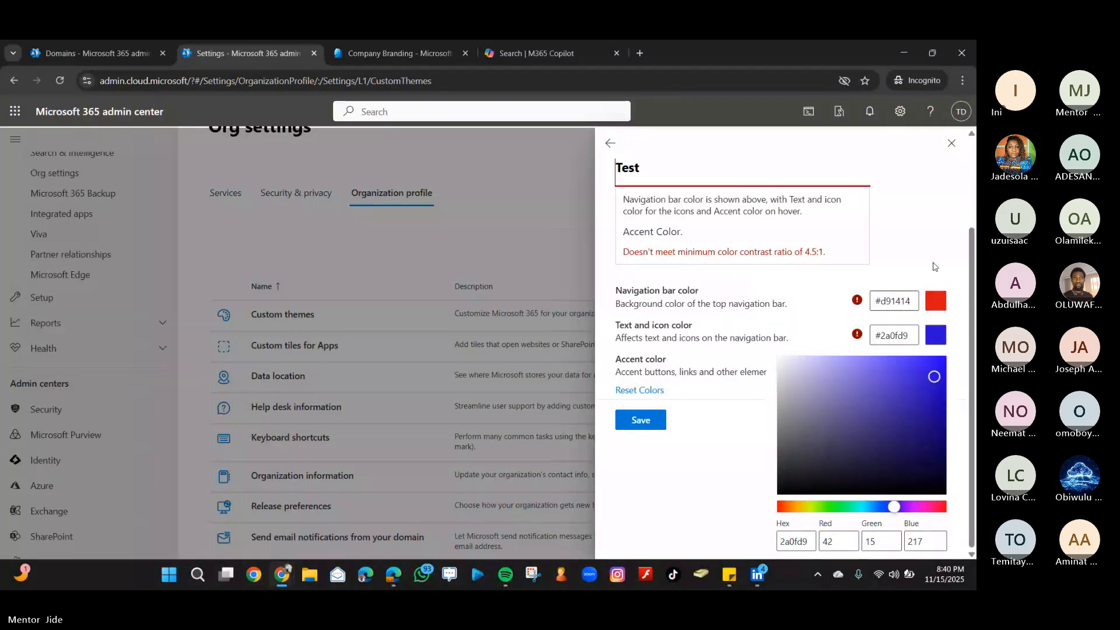
pyautogui.click(940, 339)
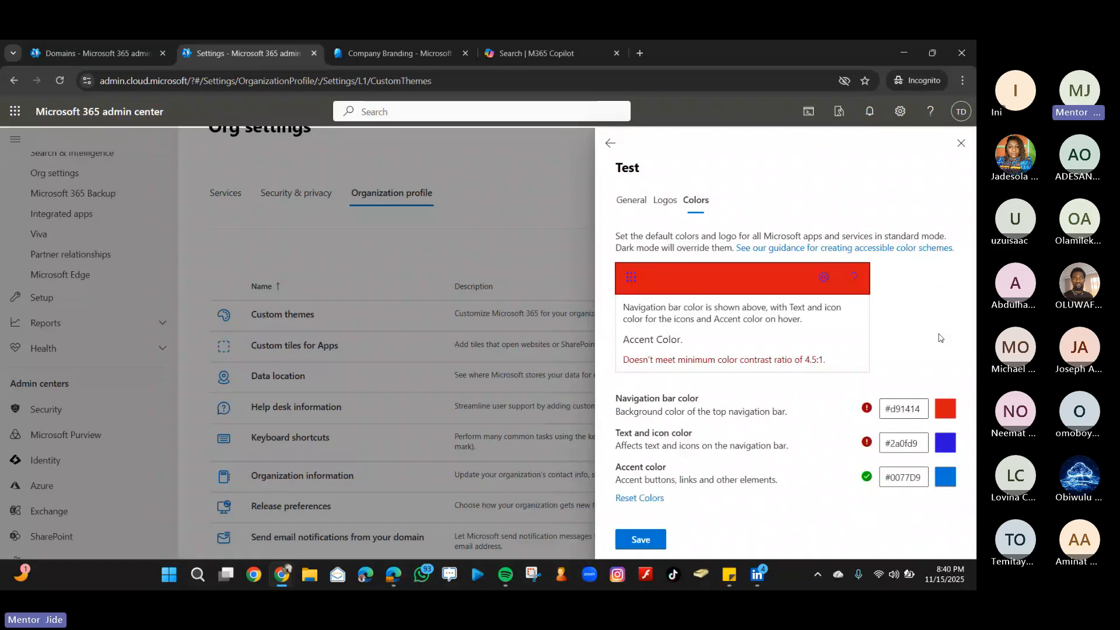
# Set the accent colour to green #3ff293 and save the Test theme
pyautogui.click(945, 476)
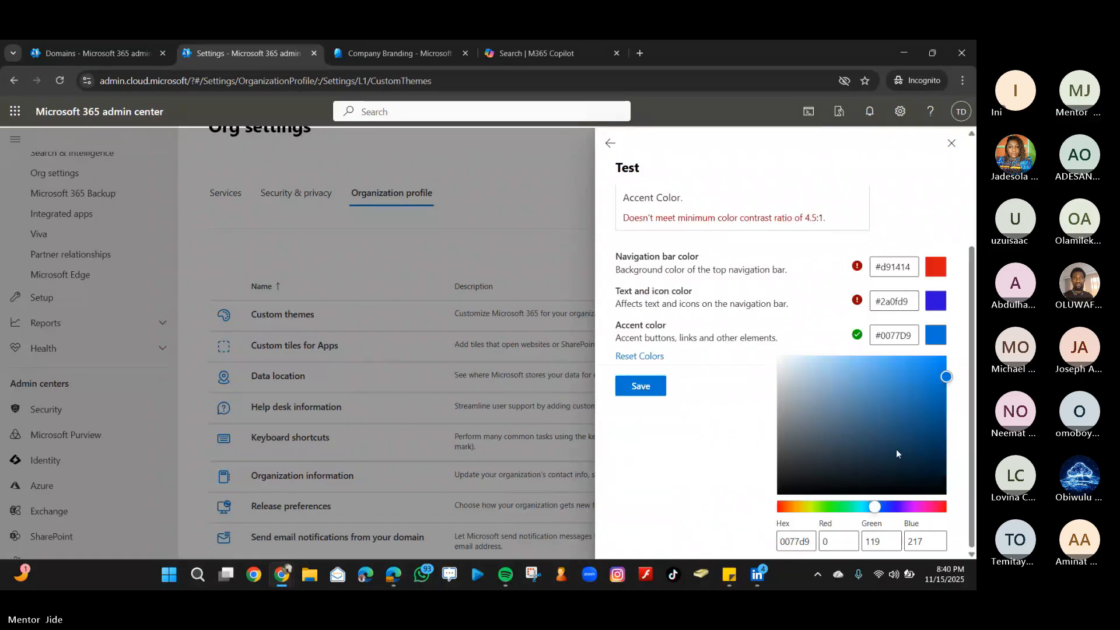
pyautogui.moveTo(875, 505); pyautogui.dragTo(853, 501)
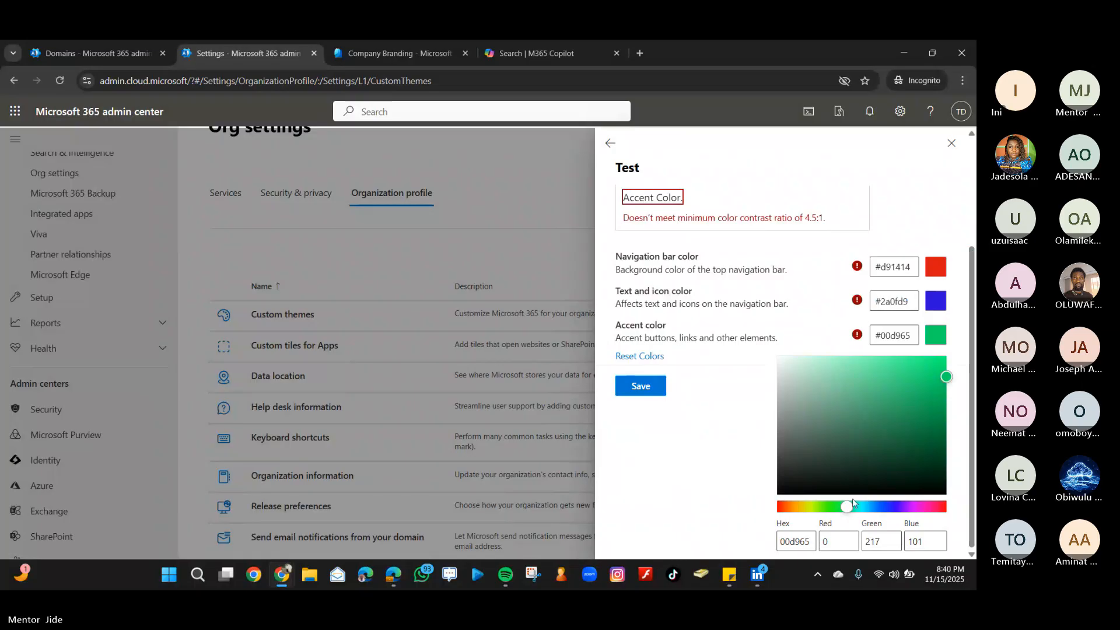
pyautogui.click(903, 364)
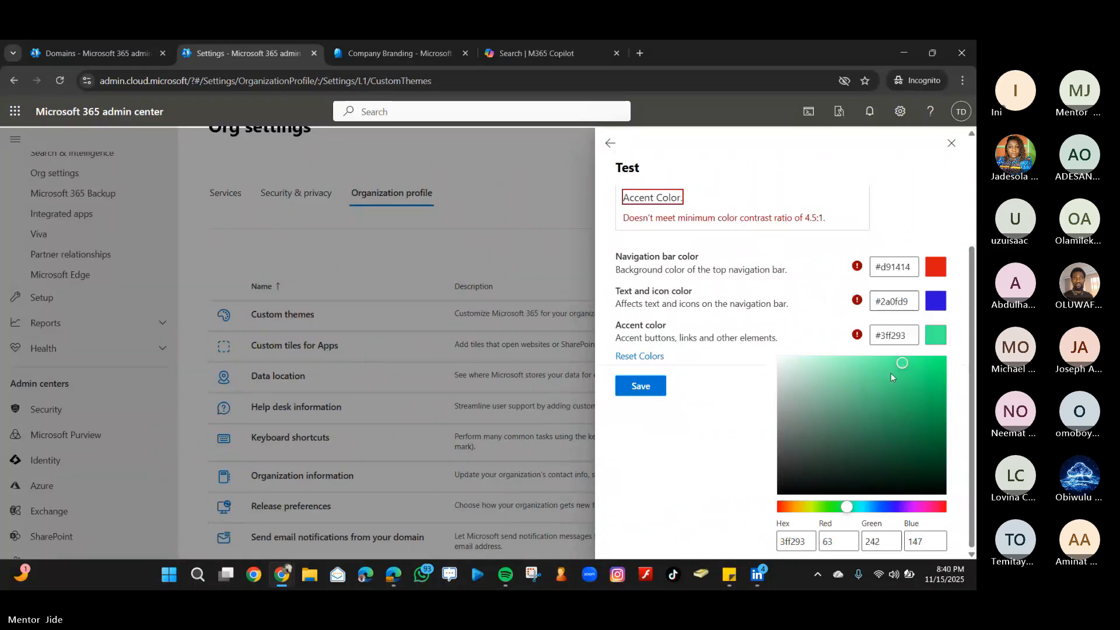
pyautogui.click(932, 338)
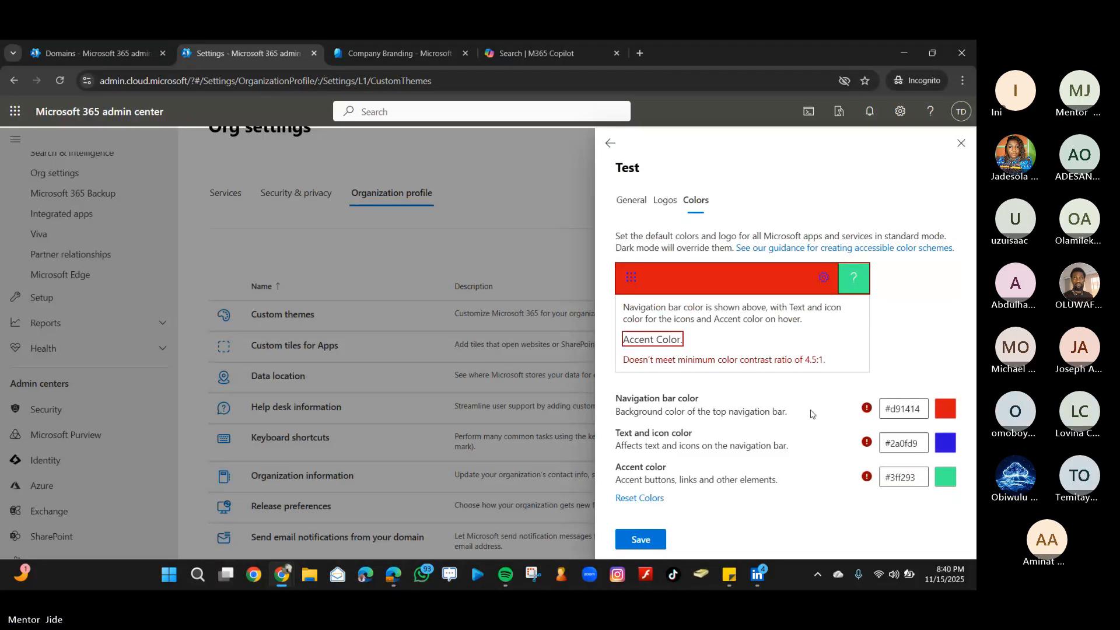
pyautogui.click(661, 542)
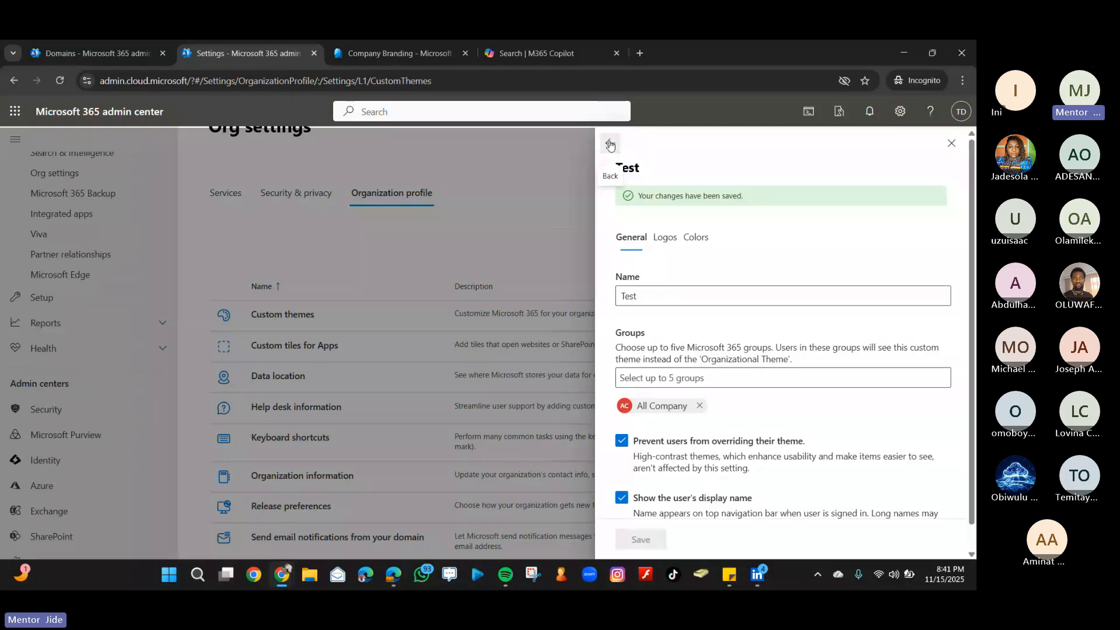
# Back in the themes list, reopen Test to verify it, then switch to the M365 Copilot tab
pyautogui.click(610, 145)
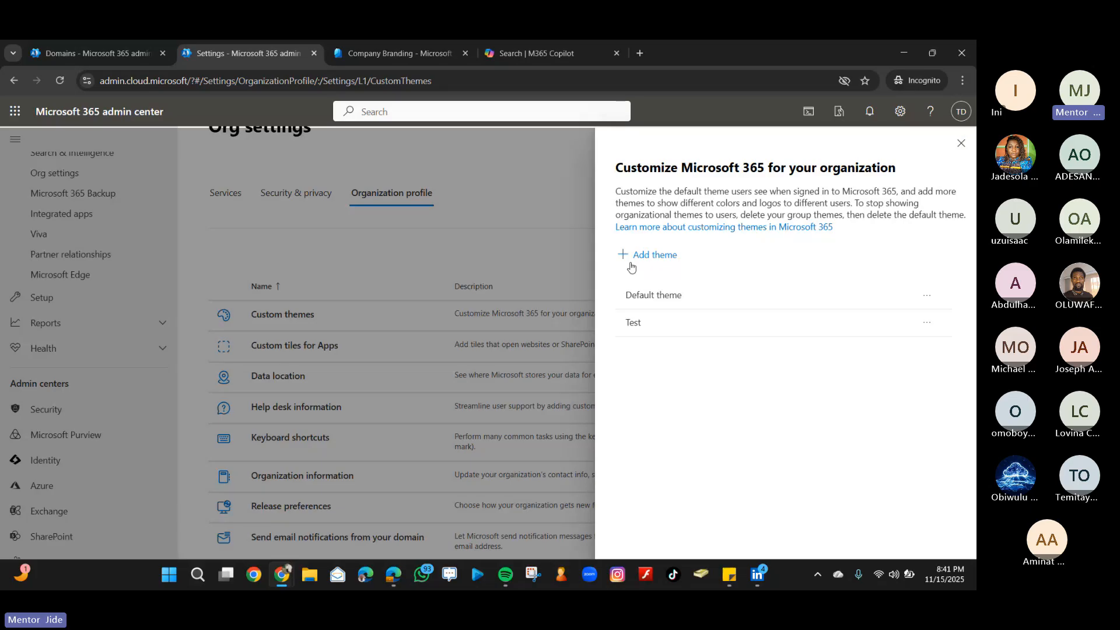
pyautogui.click(634, 319)
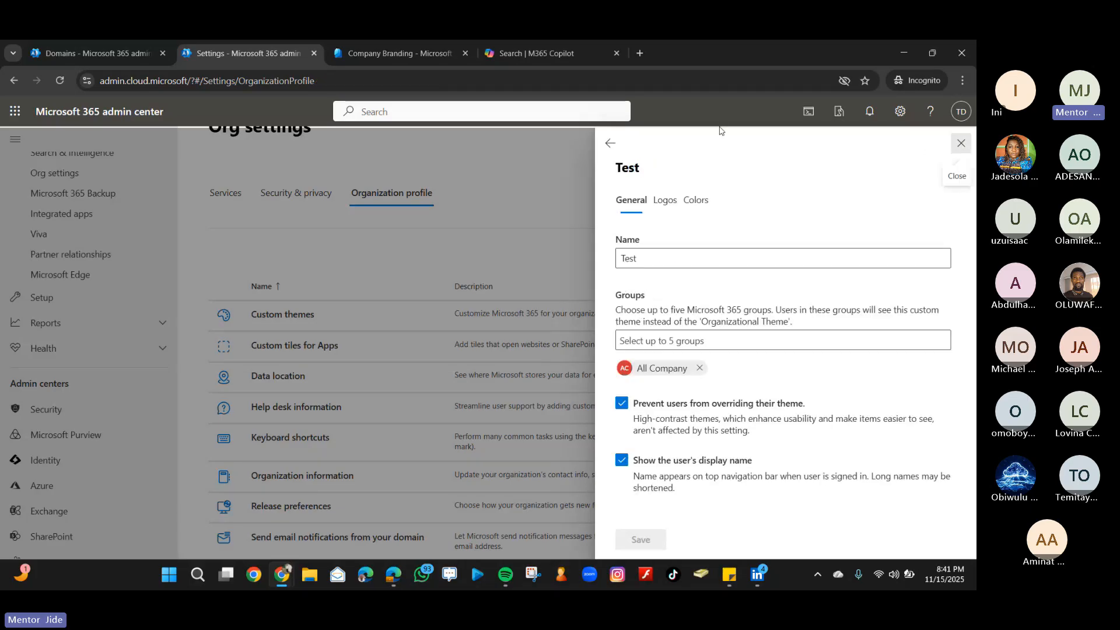
pyautogui.click(538, 54)
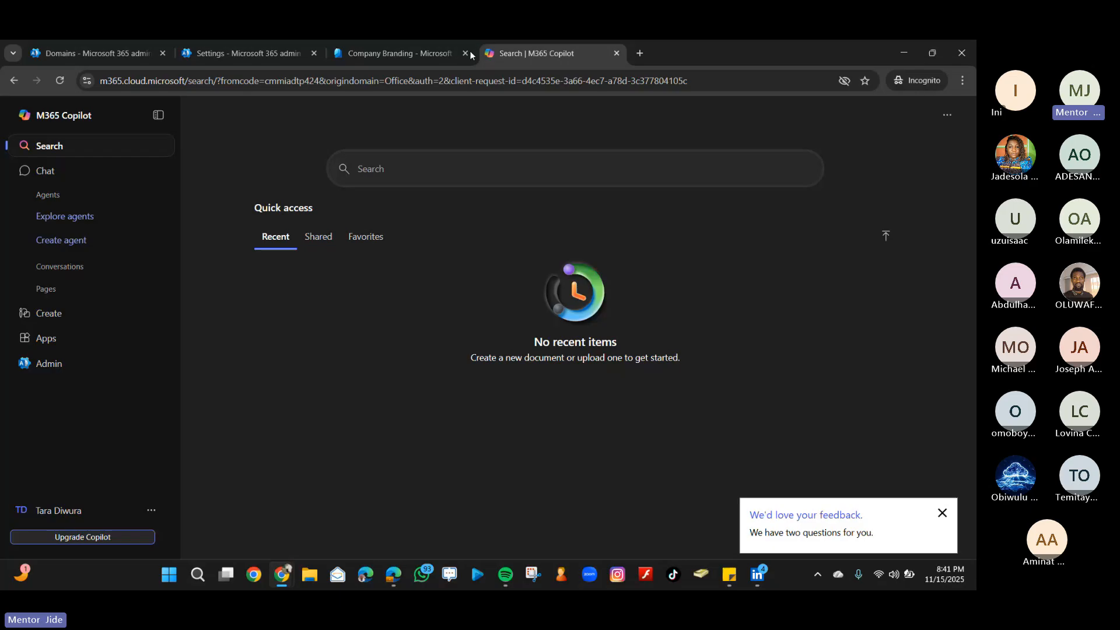
# Reload Copilot and launch the Admin app from Apps, opening the admin center in a new tab
pyautogui.click(59, 81)
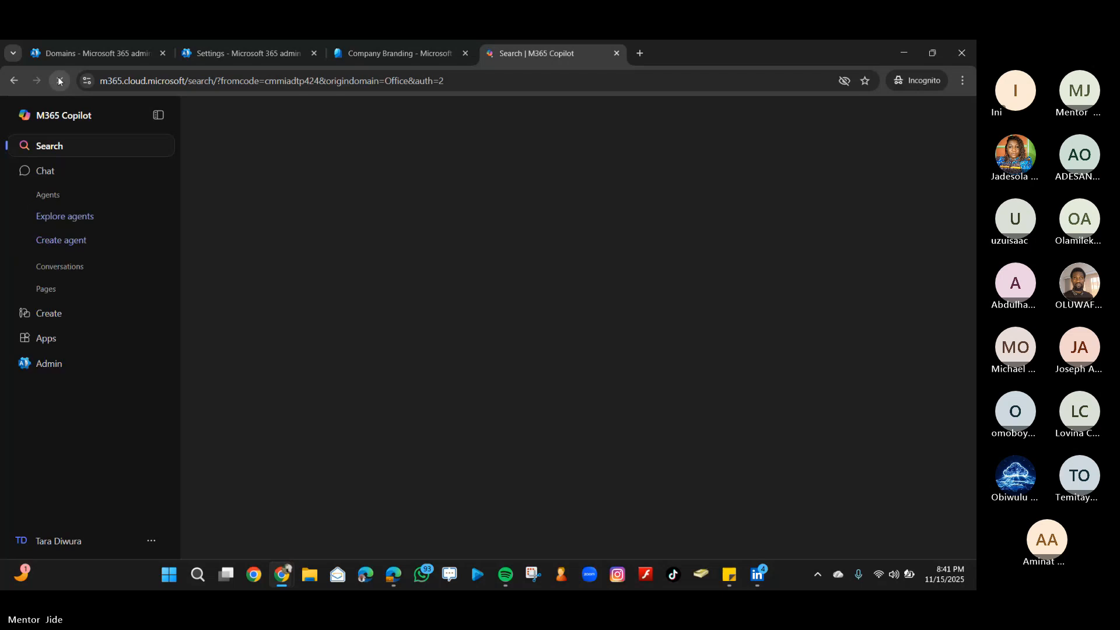
pyautogui.click(56, 339)
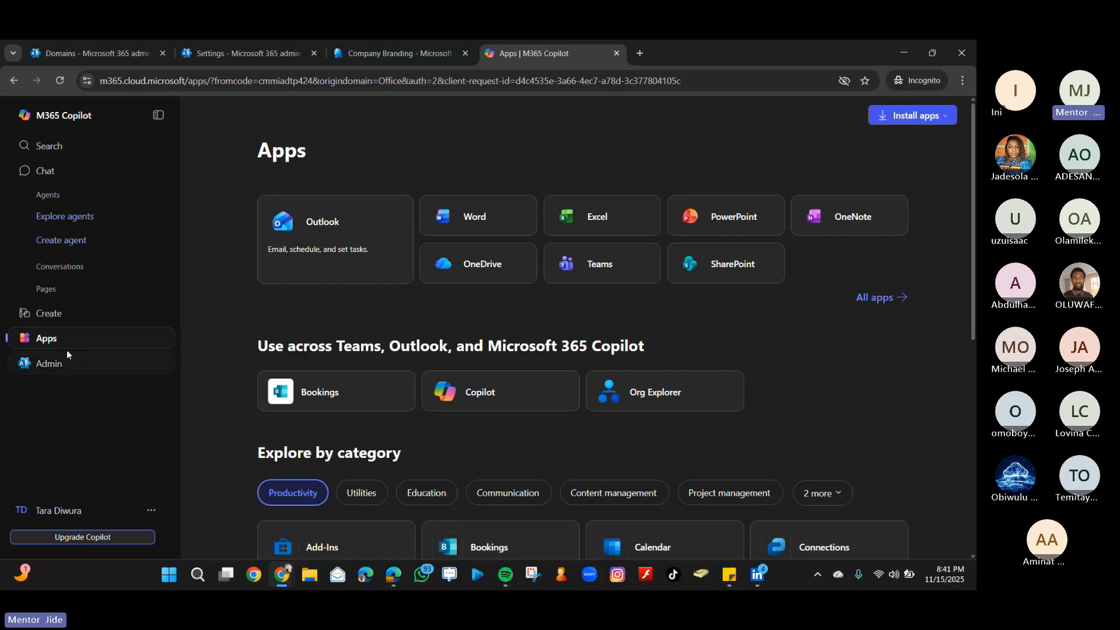
pyautogui.click(65, 366)
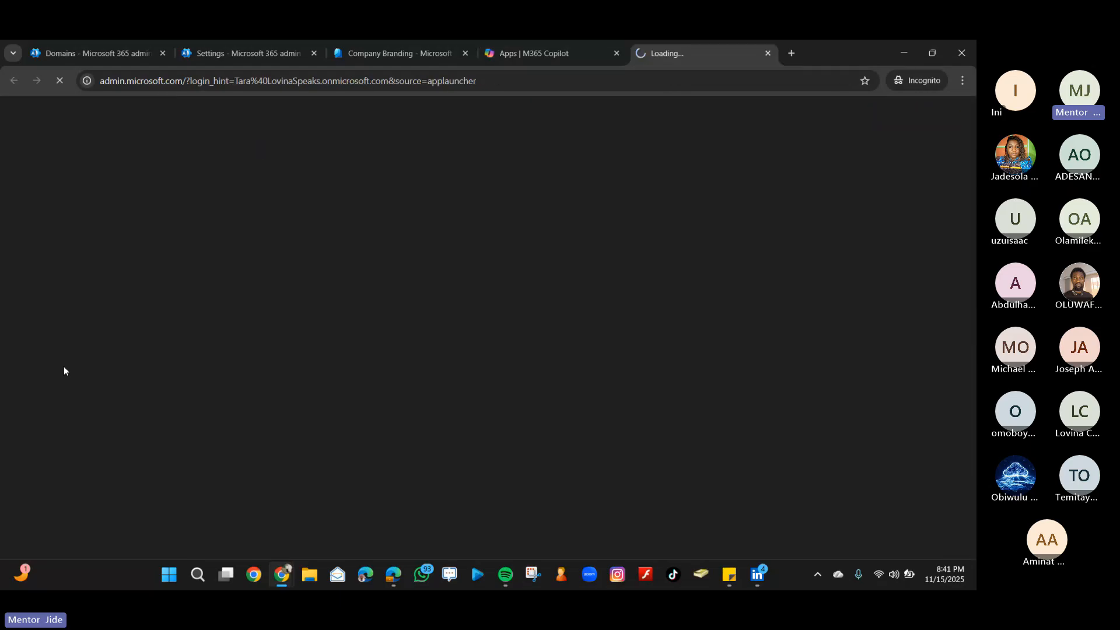
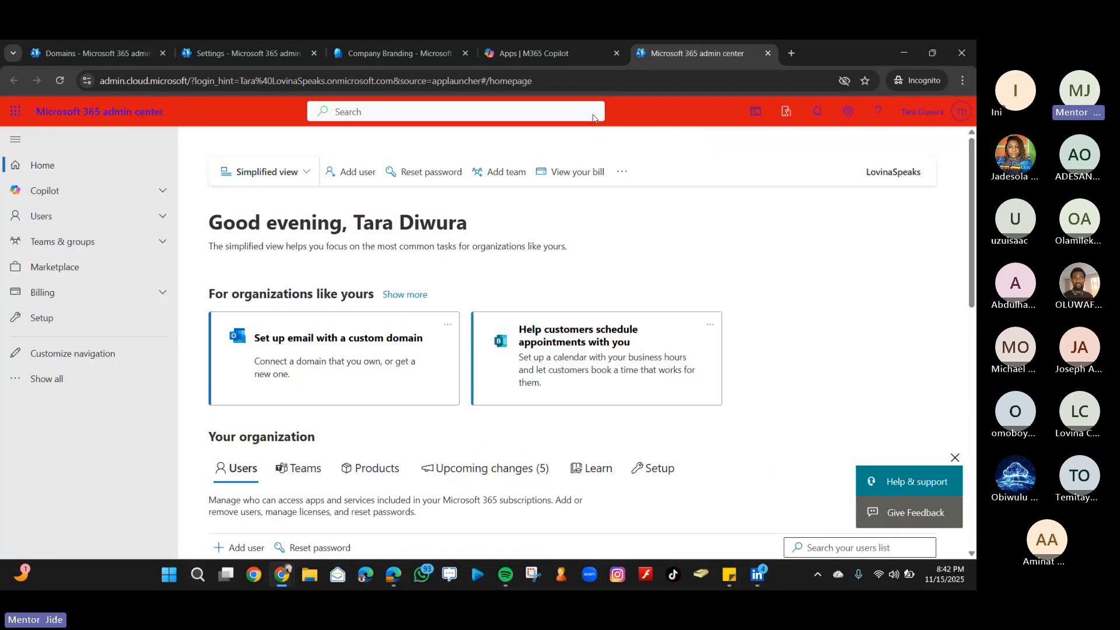
# Retry the domain ownership verification in the add-domain wizard, then go back to Company Branding
pyautogui.click(384, 45)
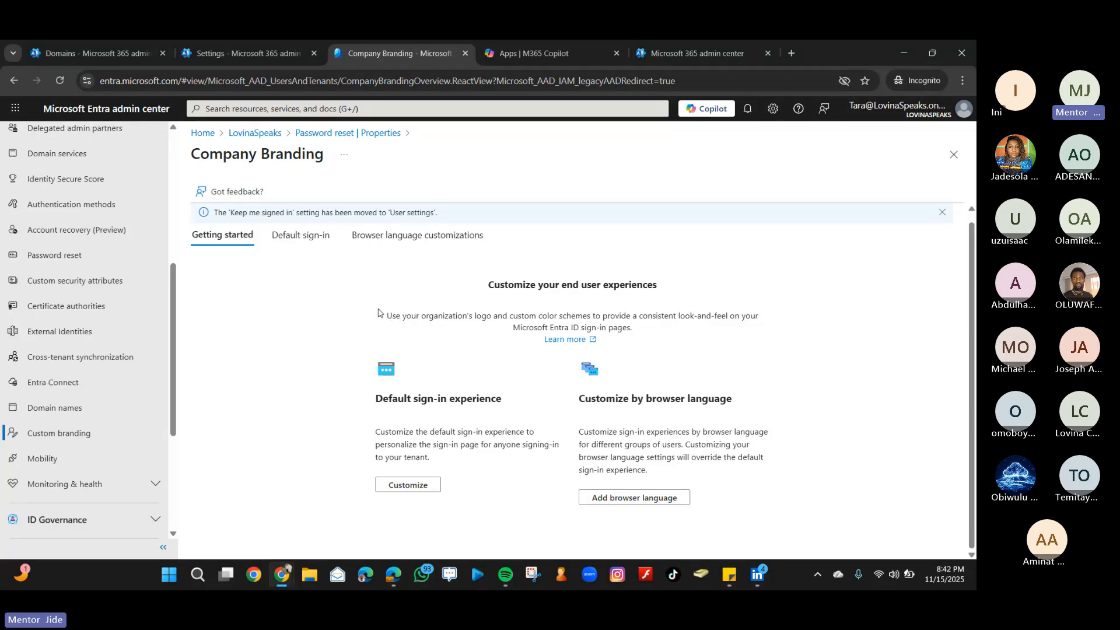
pyautogui.click(270, 43)
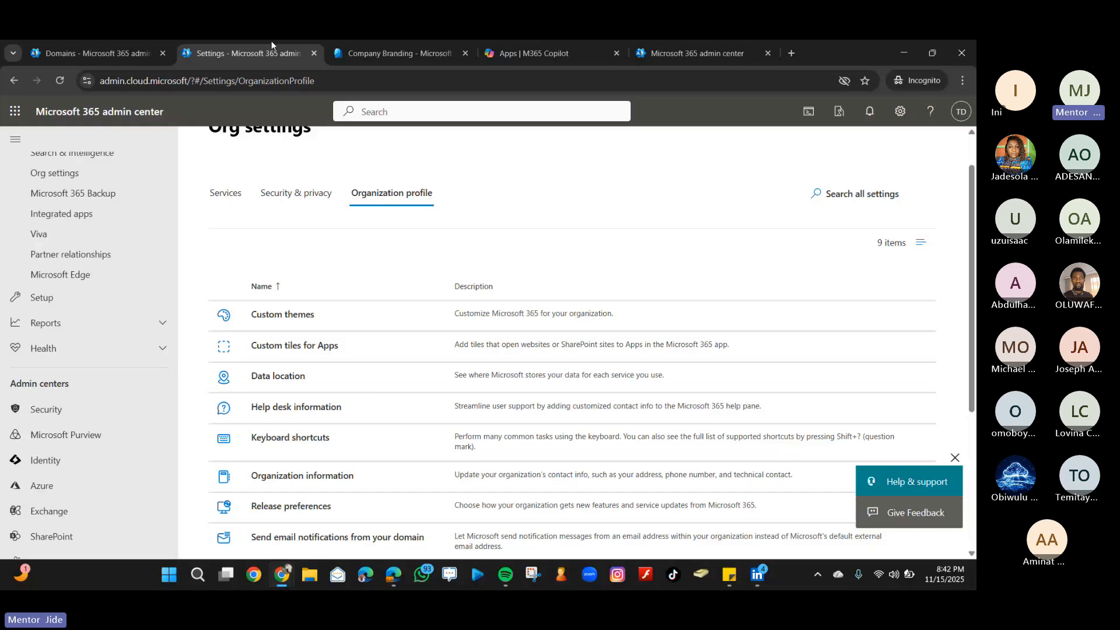
pyautogui.click(63, 45)
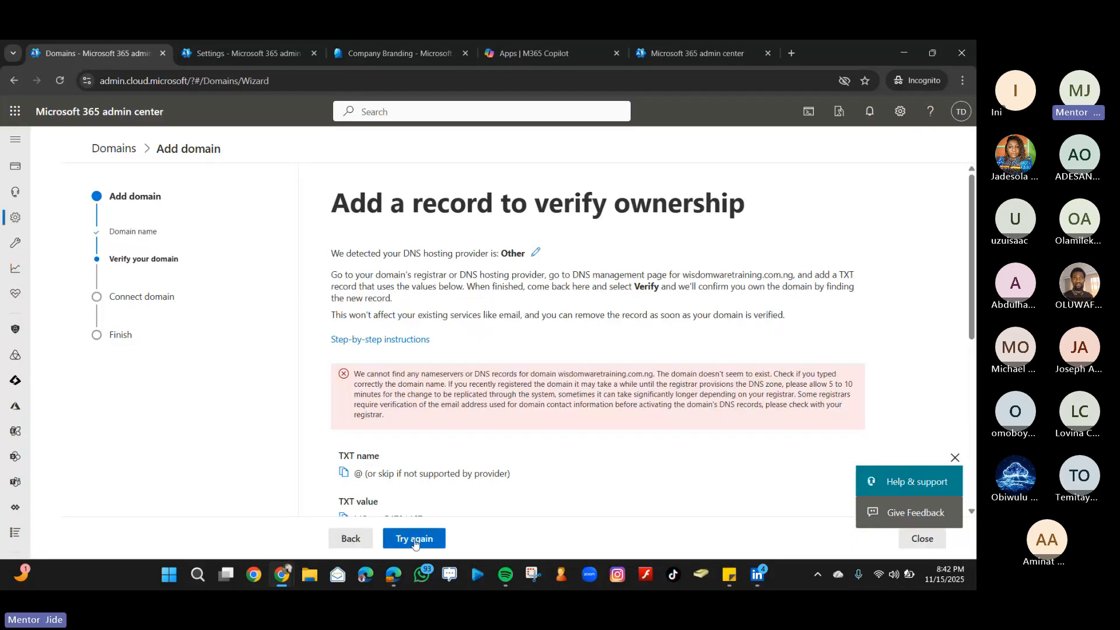
pyautogui.click(415, 539)
pyautogui.scroll(-3, 432, 449)
pyautogui.scroll(-3, 432, 449)
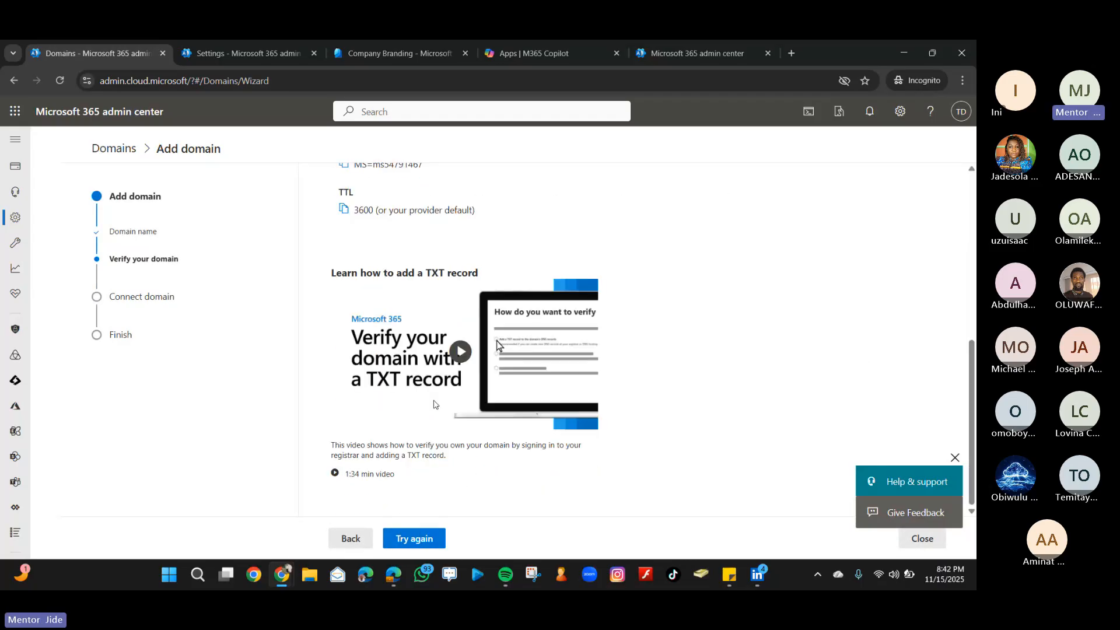
pyautogui.click(439, 55)
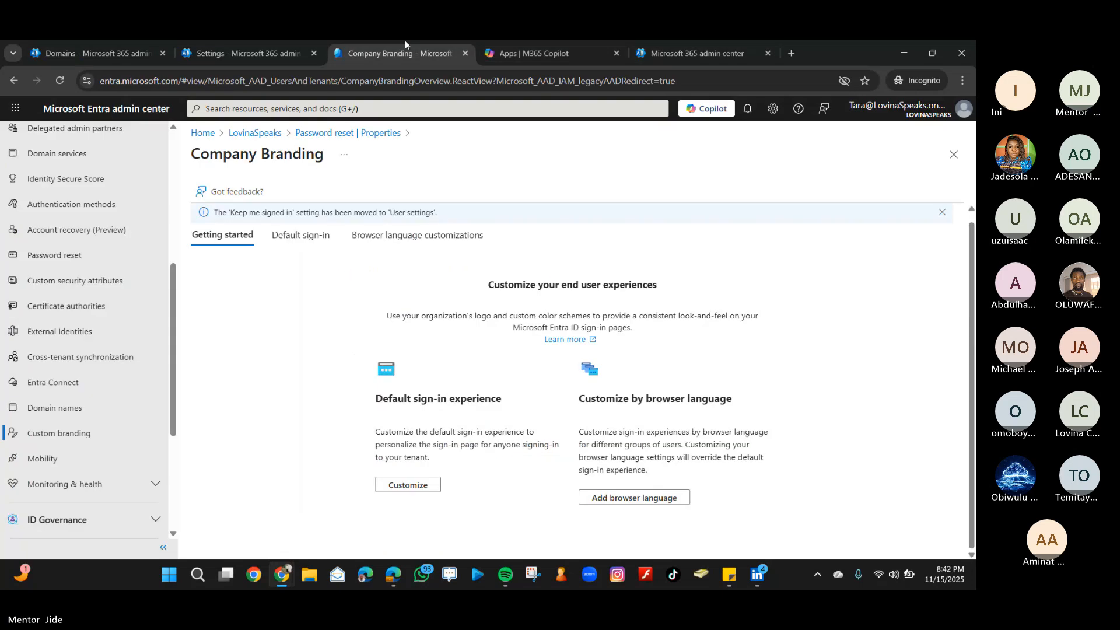
# Start customizing the default sign-in experience, then switch to the Microsoft 365 admin center home
pyautogui.click(408, 485)
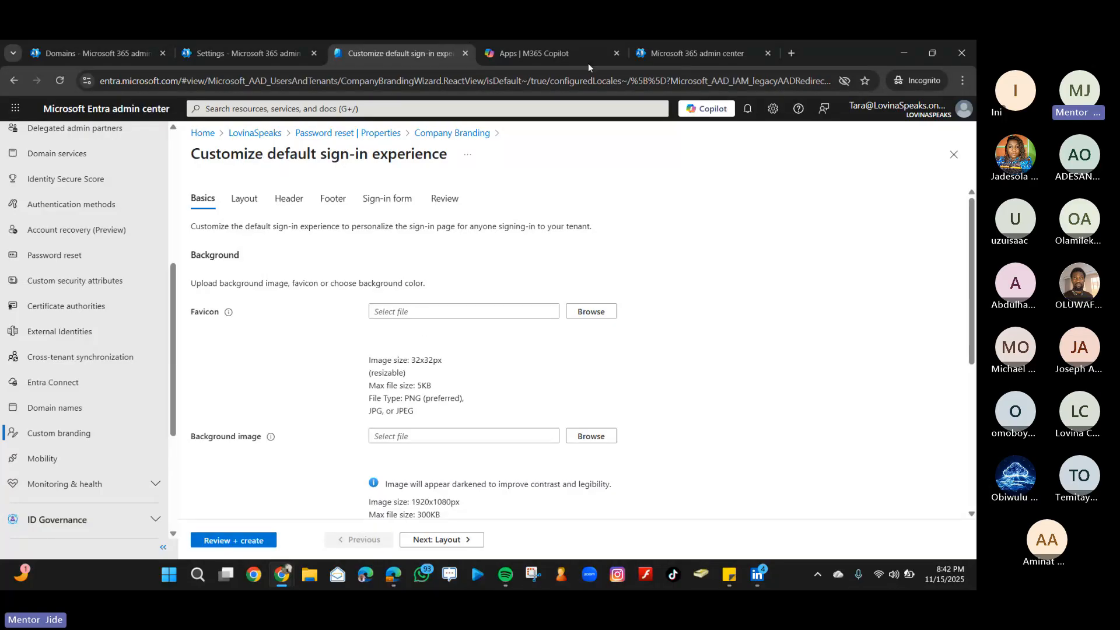
pyautogui.click(695, 53)
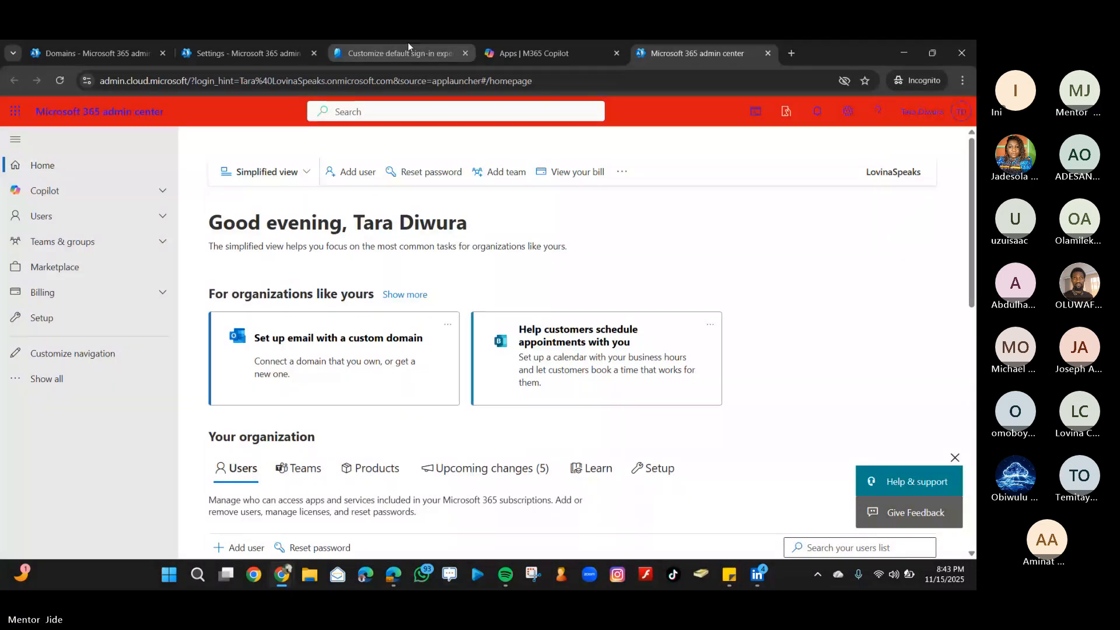
# Open the Test custom theme's settings from the organization settings list
pyautogui.click(244, 44)
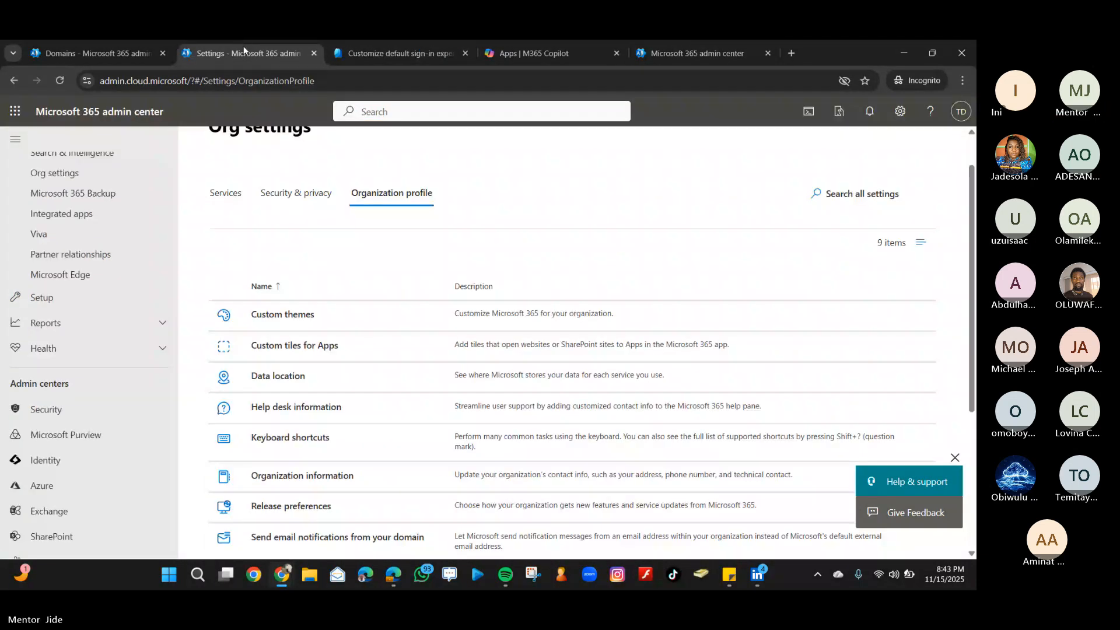
pyautogui.click(286, 315)
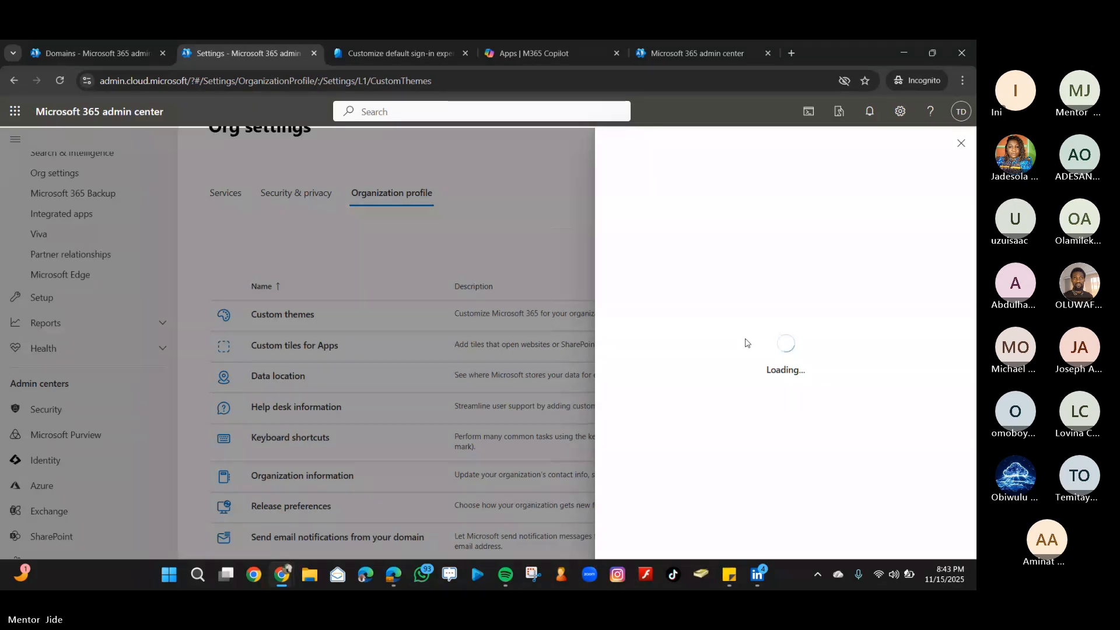
pyautogui.click(669, 318)
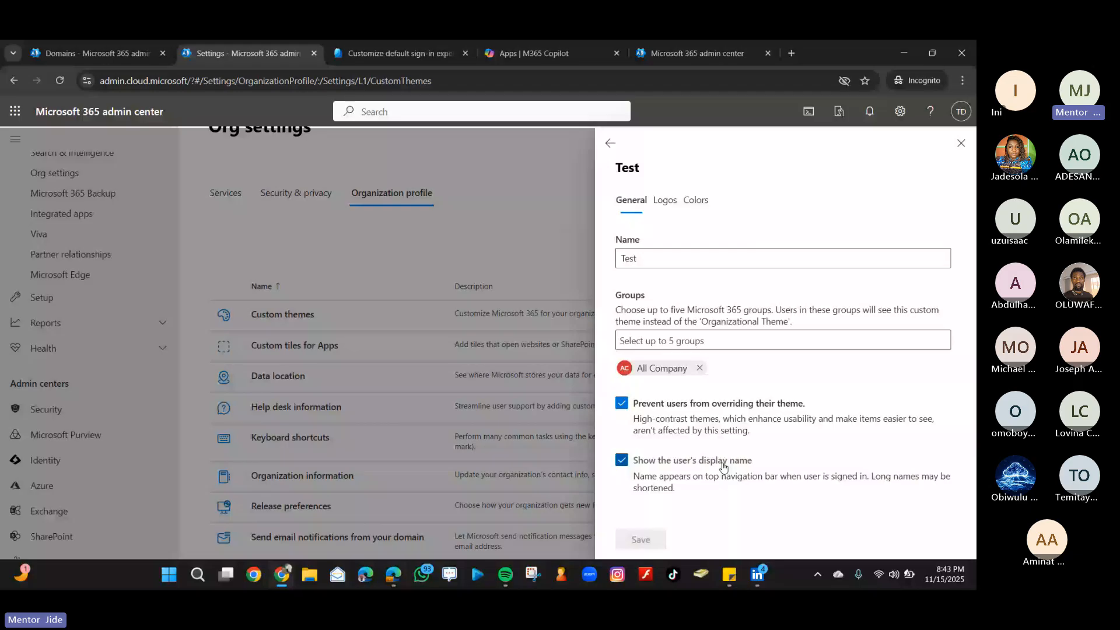
# Return to the admin center home, then back to the Customize default sign-in wizard
pyautogui.click(679, 42)
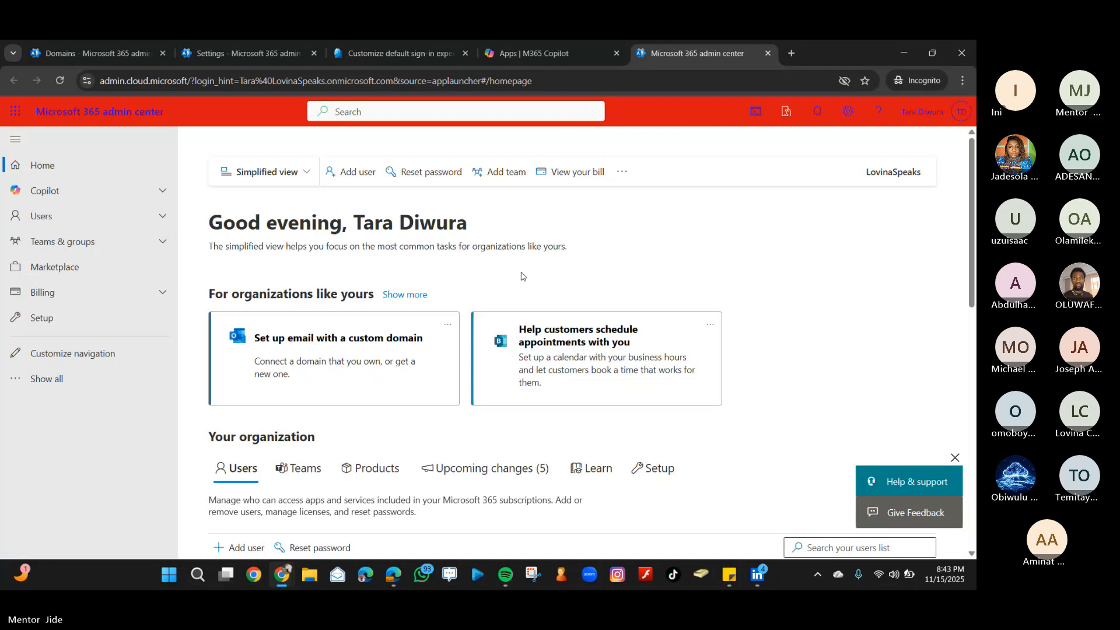
pyautogui.moveTo(394, 588)
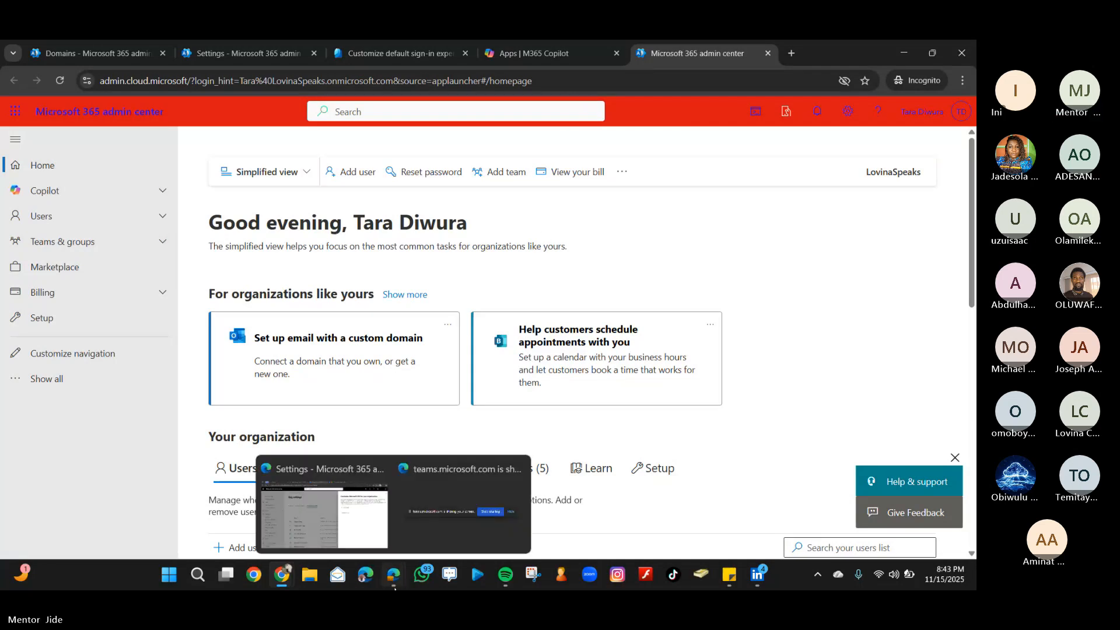
pyautogui.moveTo(366, 521)
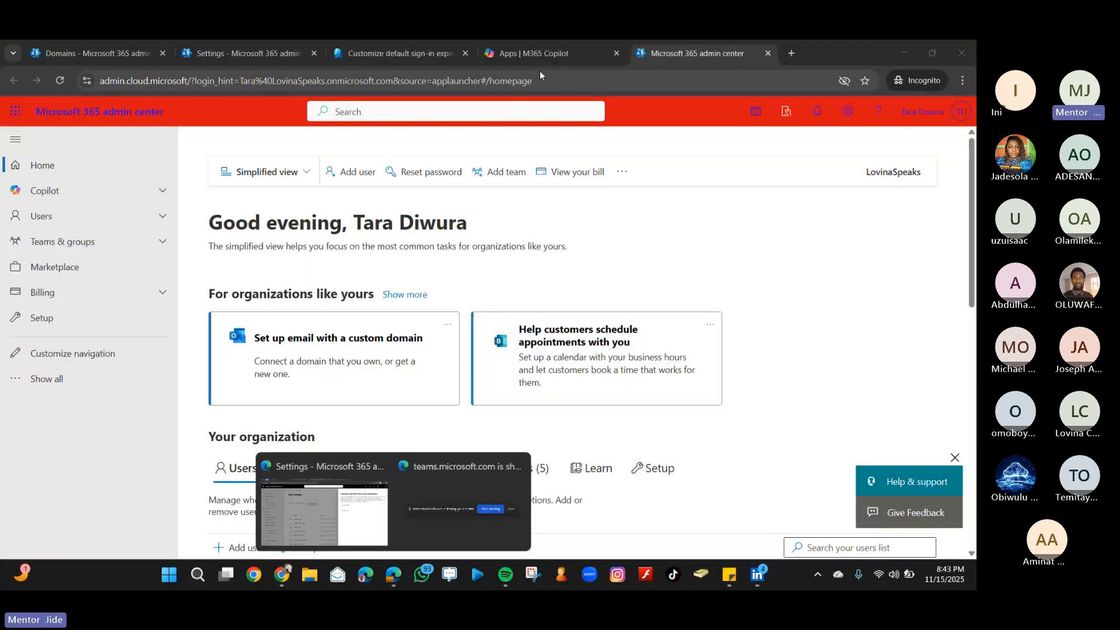
pyautogui.click(405, 51)
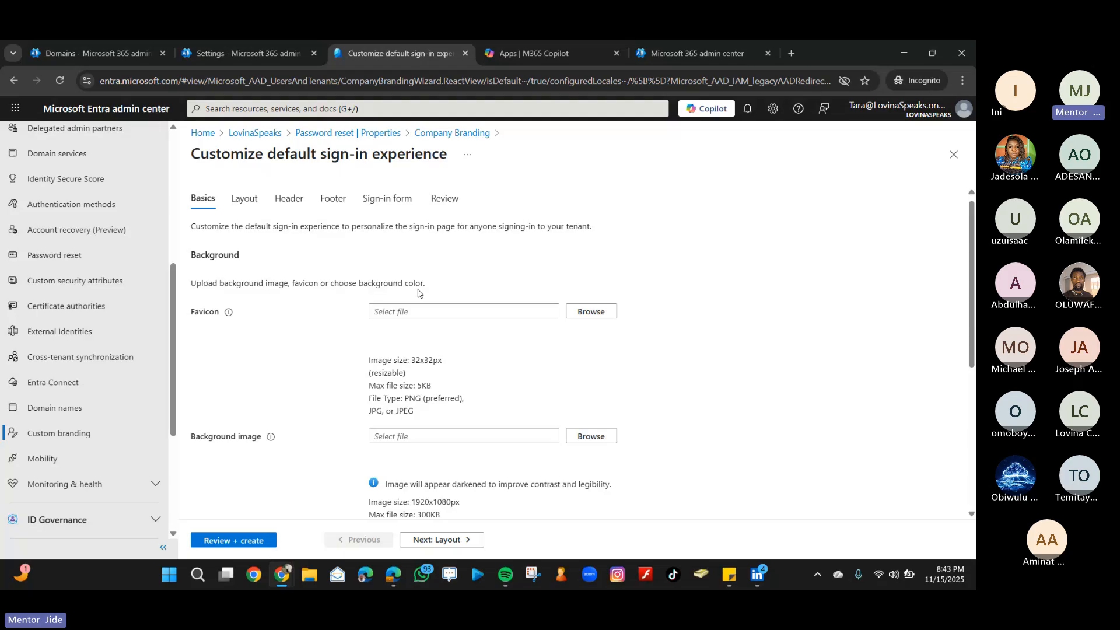
# Review the page background colour option, then select the favicon requirements text (32x32px, 5KB, PNG/JPG)
pyautogui.scroll(-2, 418, 292)
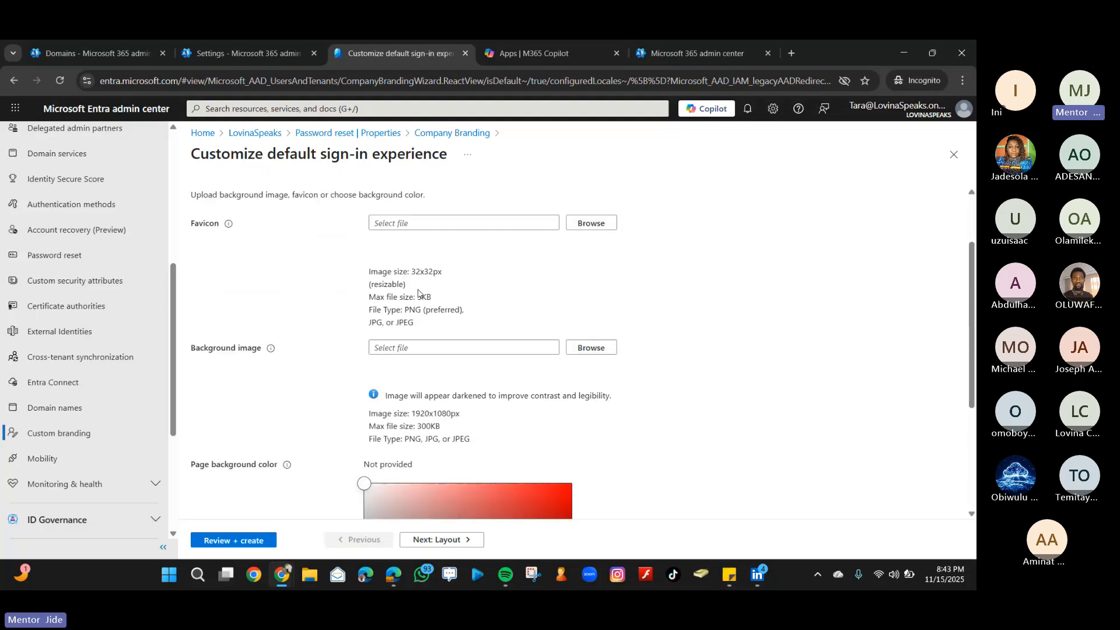
pyautogui.scroll(-2, 418, 293)
pyautogui.scroll(-2, 417, 293)
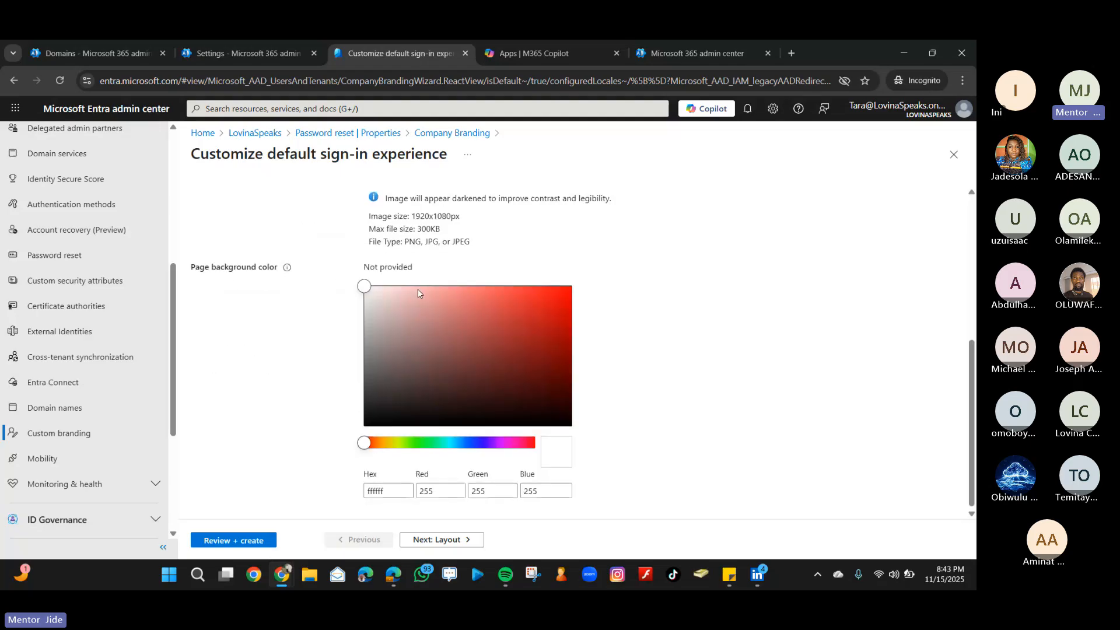
pyautogui.scroll(5, 418, 293)
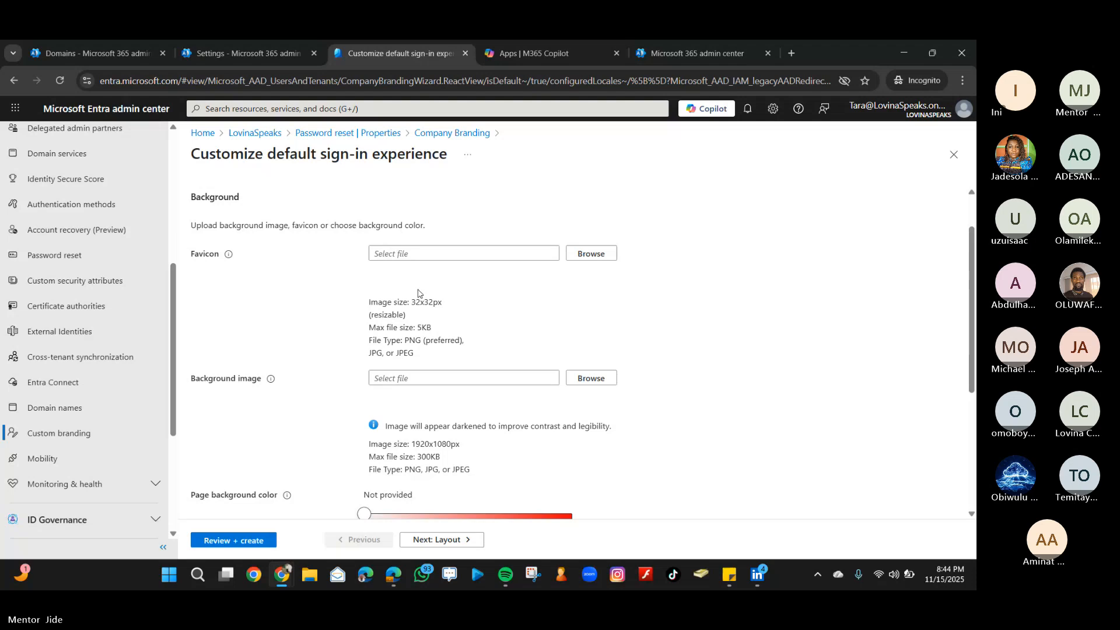
pyautogui.moveTo(417, 355); pyautogui.dragTo(364, 307)
pyautogui.hotkey('ctrl', 'c')
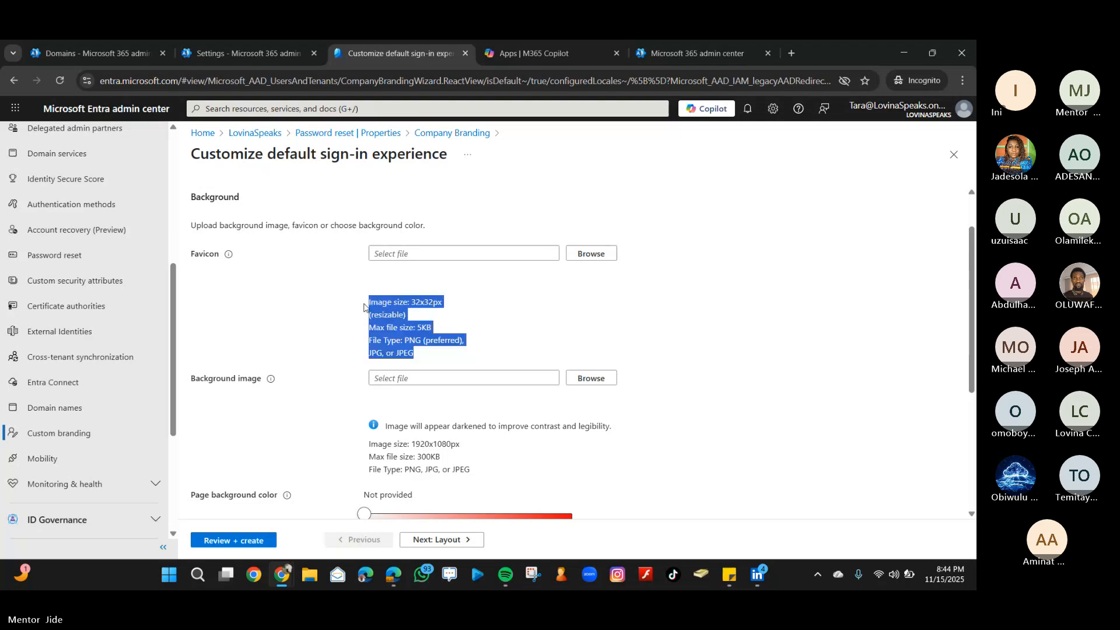
# Bring the other Chrome window forward and switch to the ChatGPT chat
pyautogui.moveTo(282, 575)
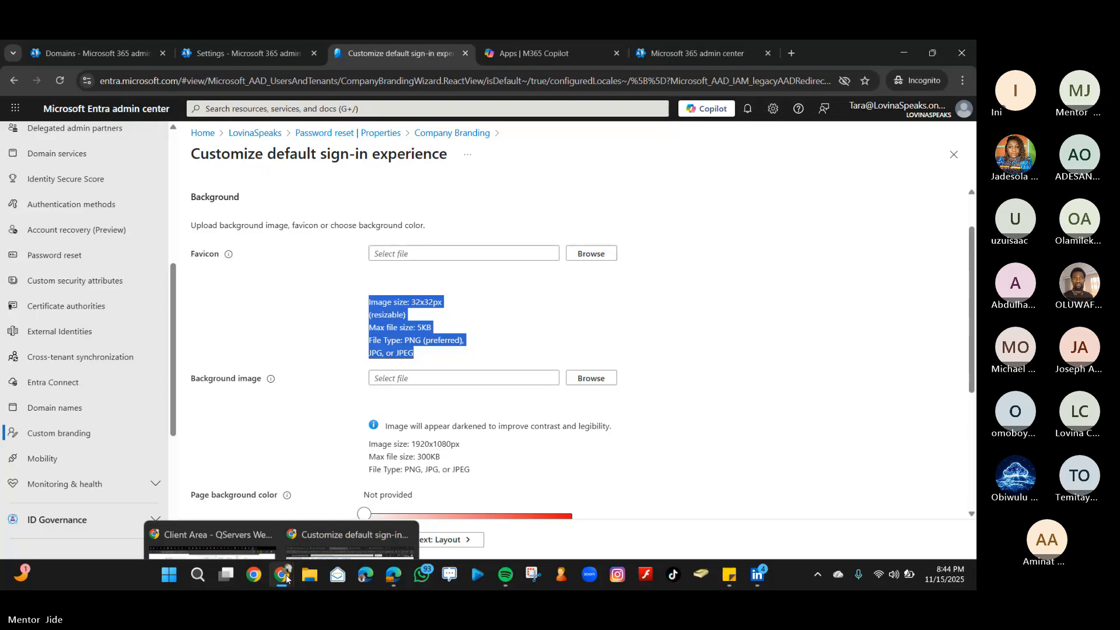
pyautogui.moveTo(254, 522)
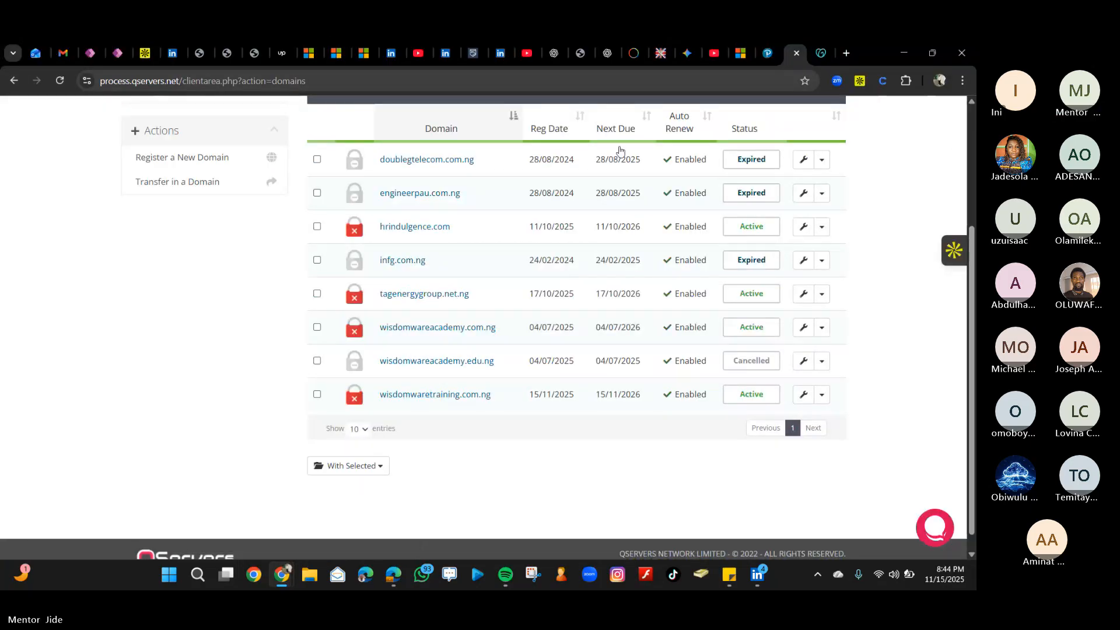
pyautogui.click(601, 63)
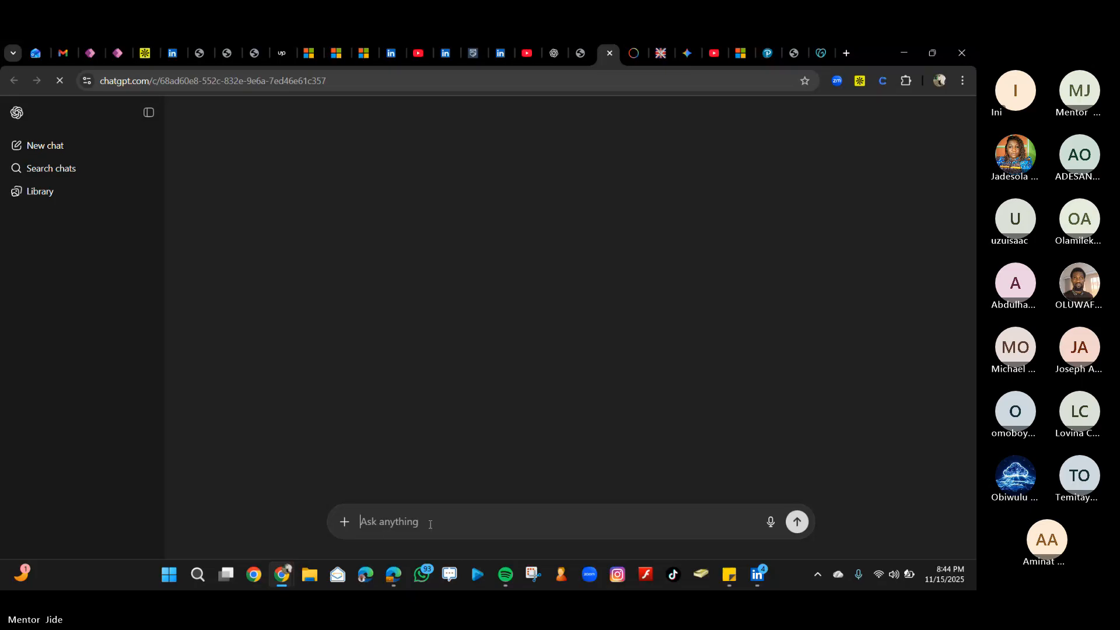
# Ask ChatGPT to design a favicon for Company: LovinaSpeaks using the pasted size and file limits
pyautogui.hotkey('ctrl', 'v')
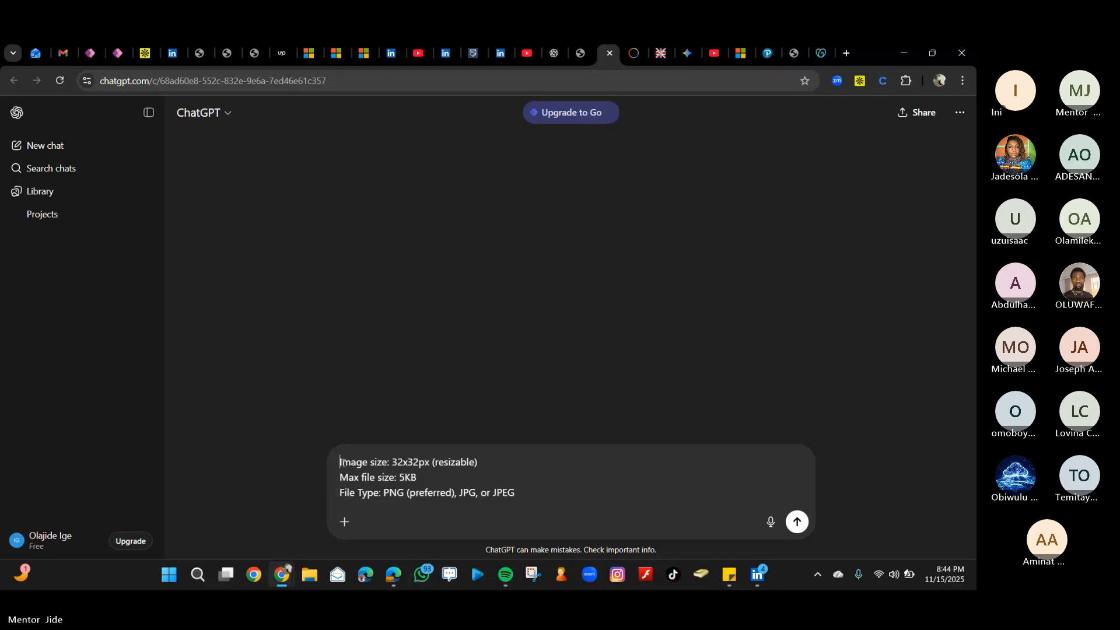
pyautogui.write('Design')
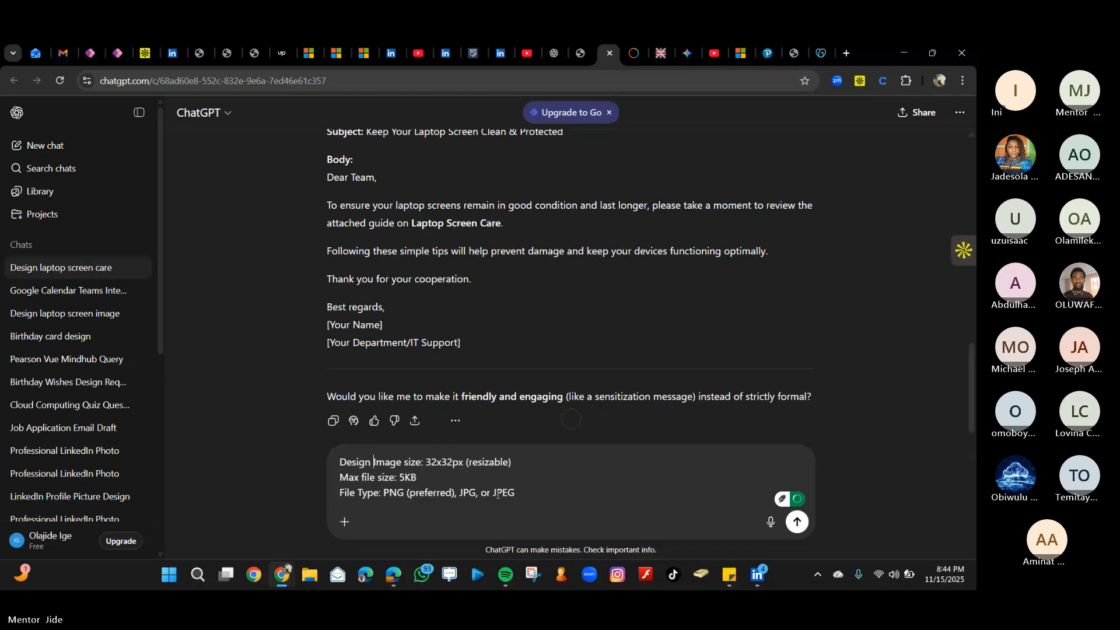
pyautogui.click(532, 492)
pyautogui.hotkey('shift', 'Return')
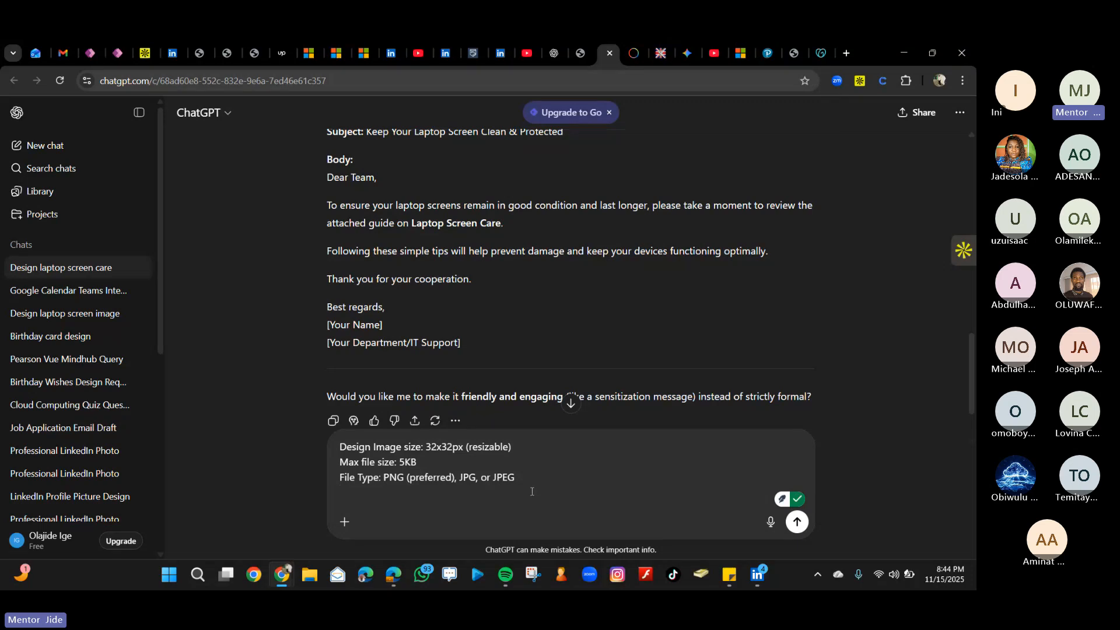
pyautogui.write('Comp')
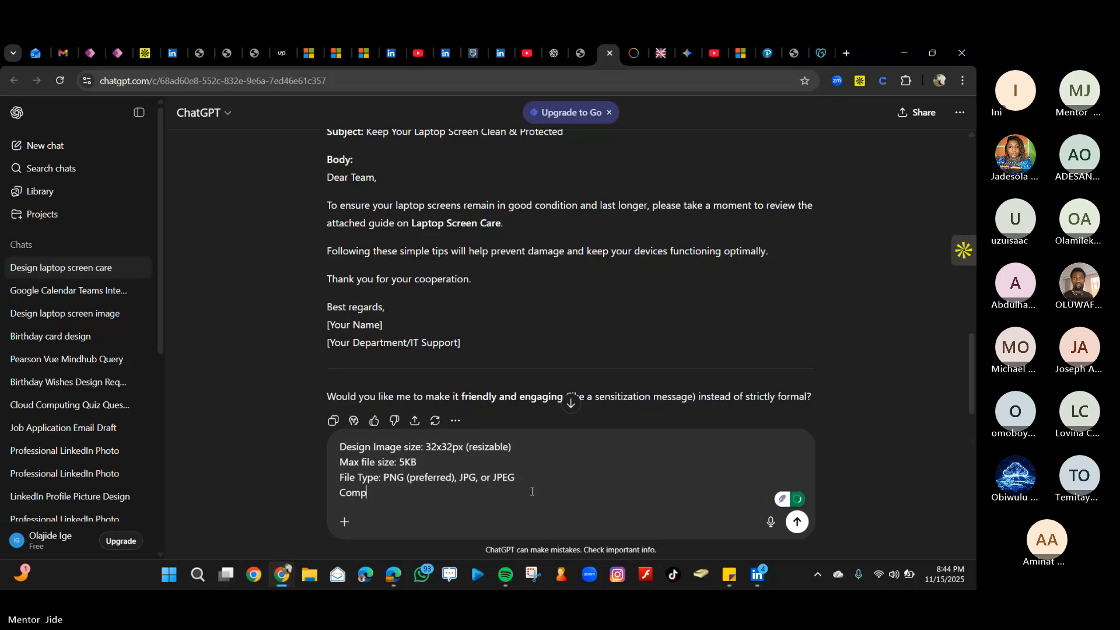
pyautogui.write('any: ')
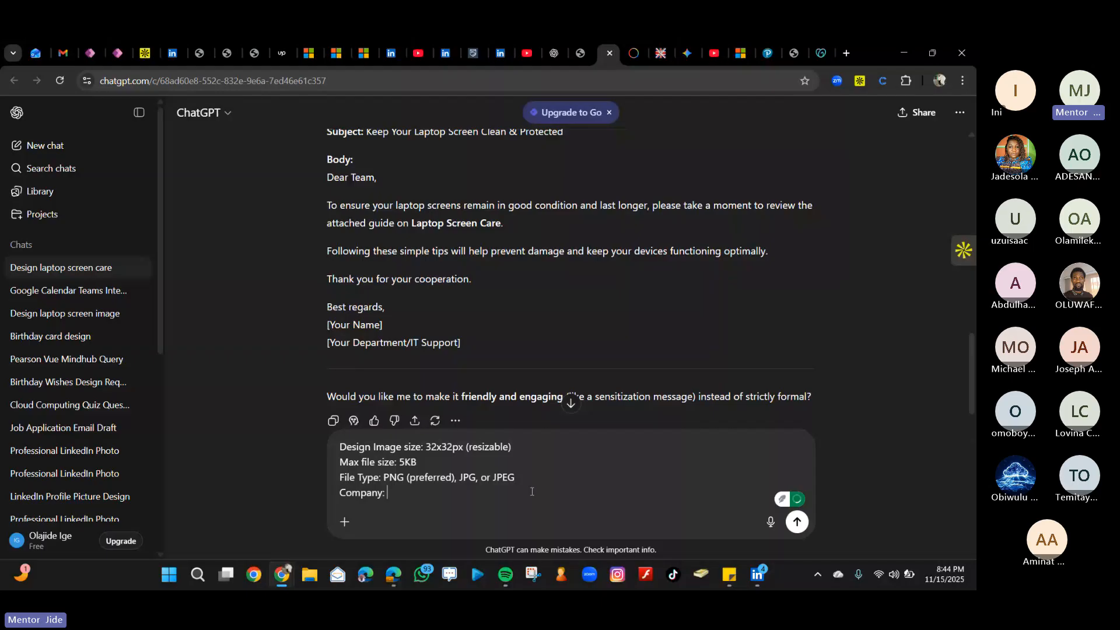
pyautogui.write('Lo')
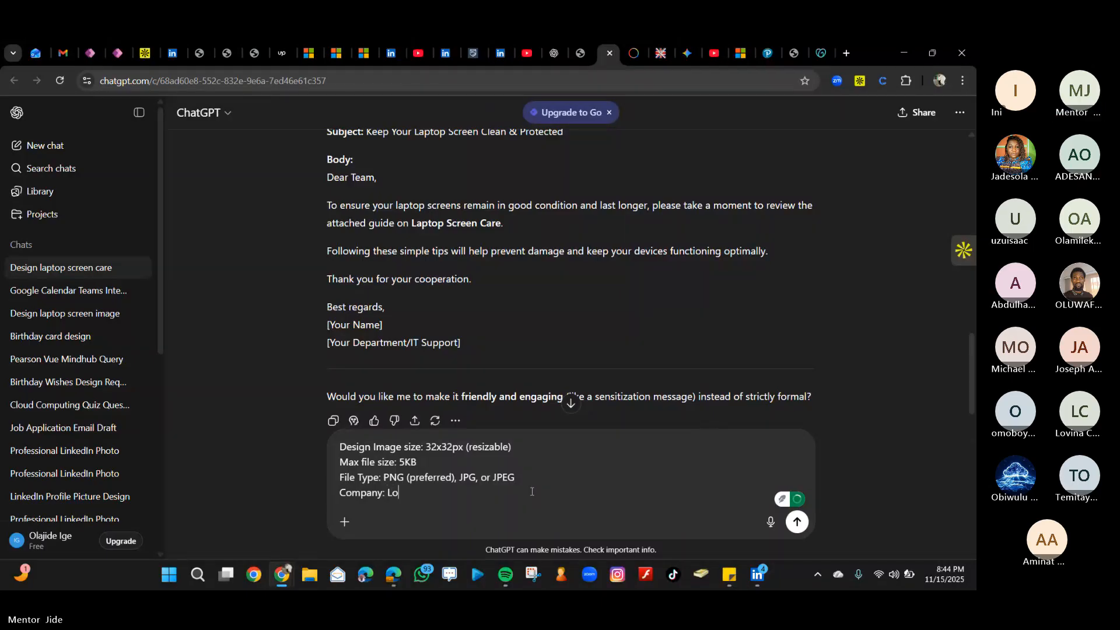
pyautogui.write('vinaSpeaks')
pyautogui.press('Return')
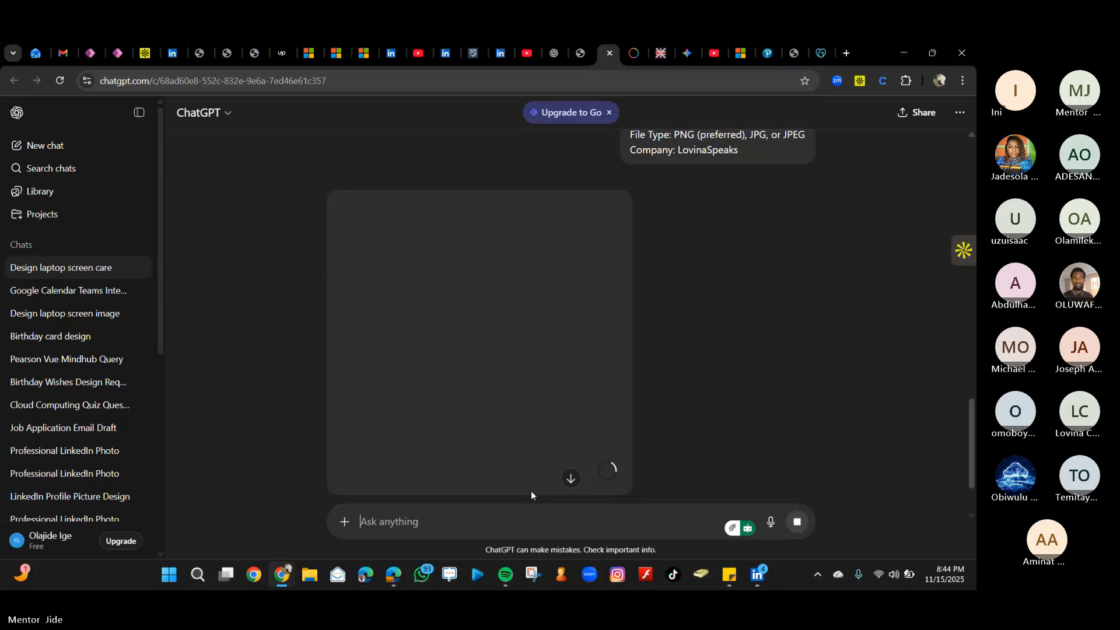
# Bring the Microsoft 365 admin center window back in front while the image generates
pyautogui.scroll(1, 764, 308)
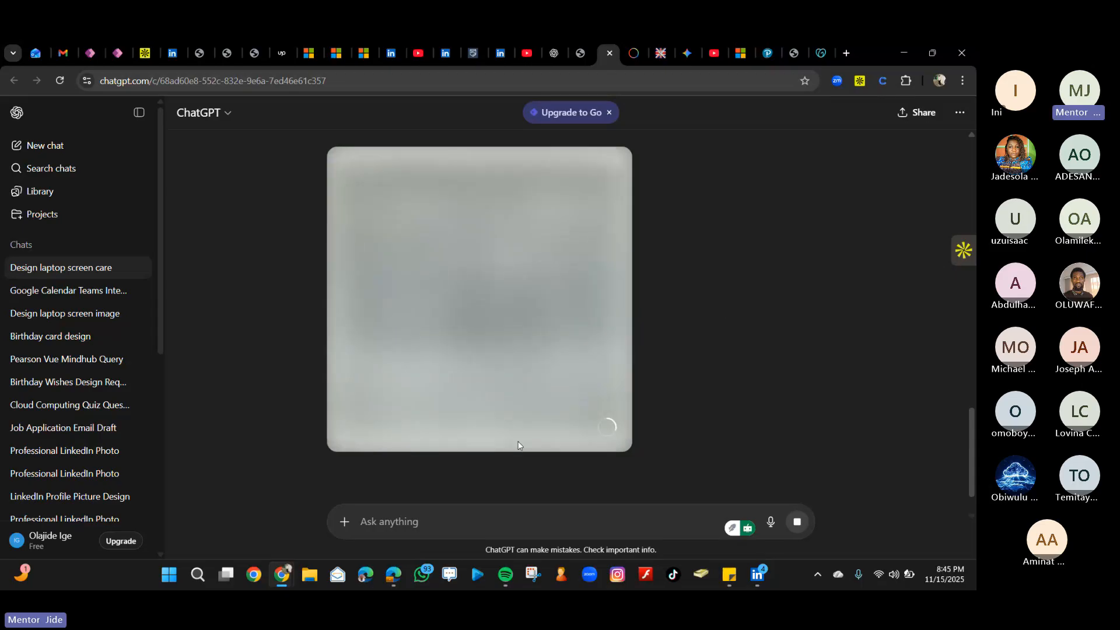
pyautogui.moveTo(275, 573)
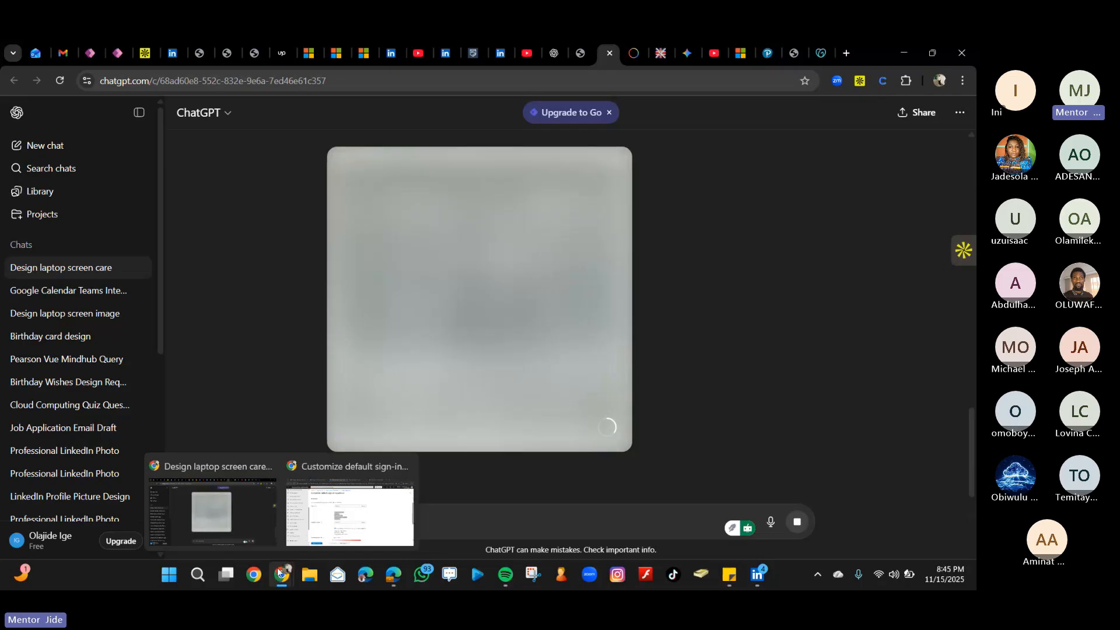
pyautogui.click(330, 529)
# Reload the Add domain page and submit wisdomwaretraining.com.ng as the new domain
pyautogui.click(93, 53)
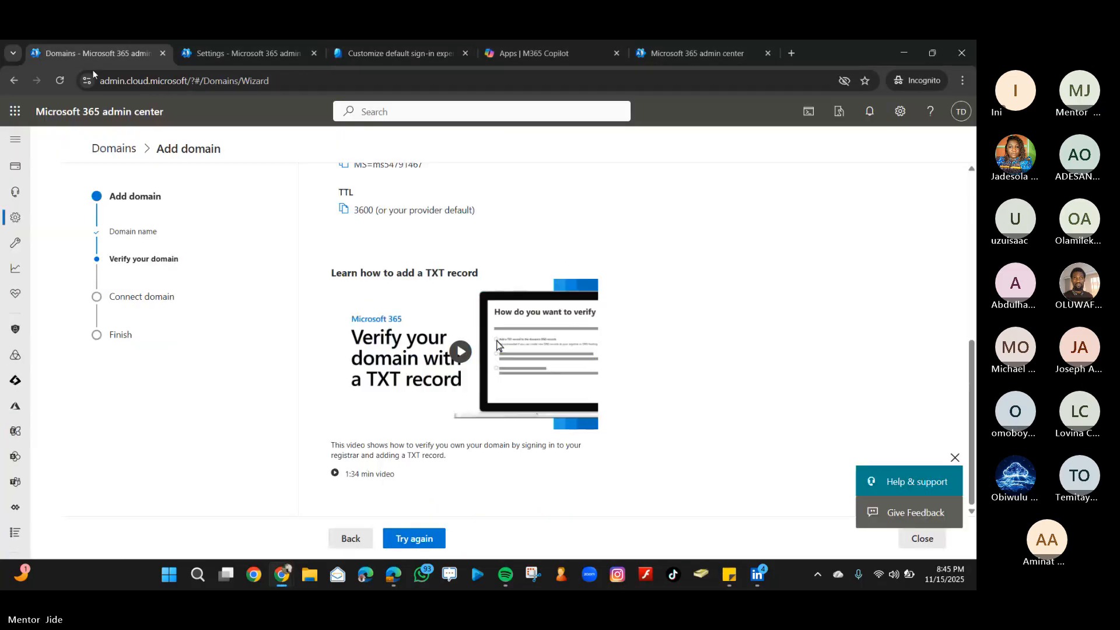
pyautogui.click(59, 80)
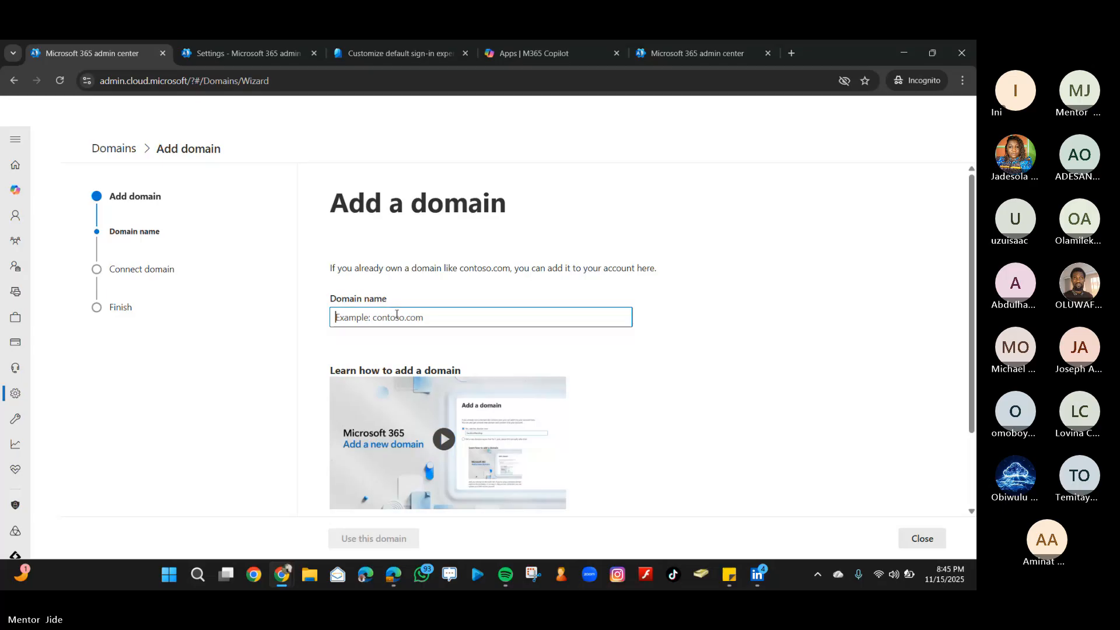
pyautogui.write('wis')
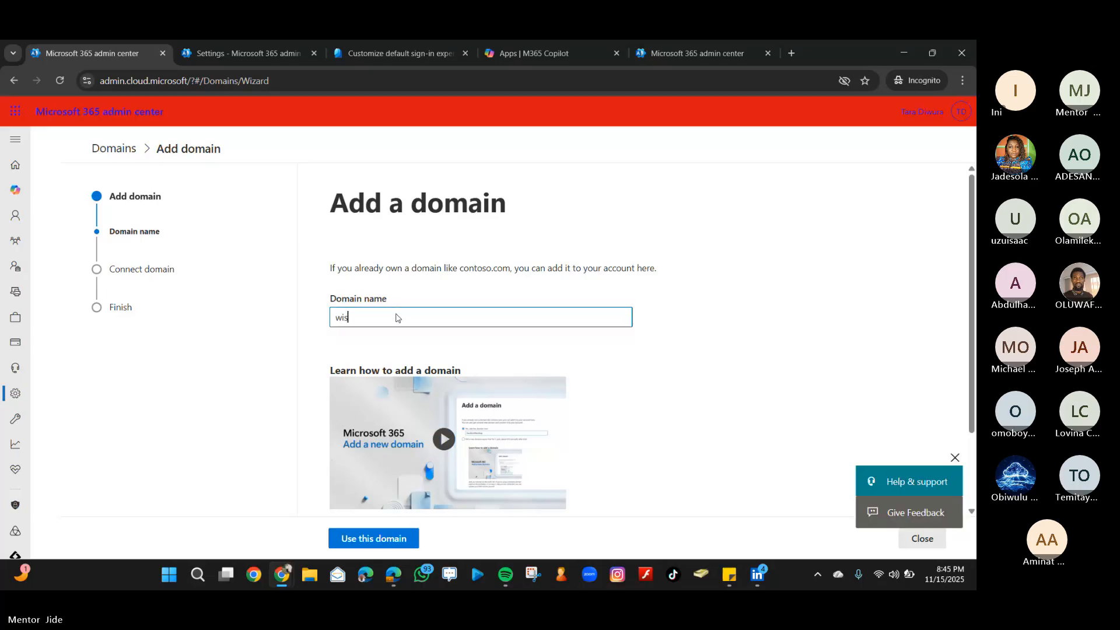
pyautogui.write('domwarea')
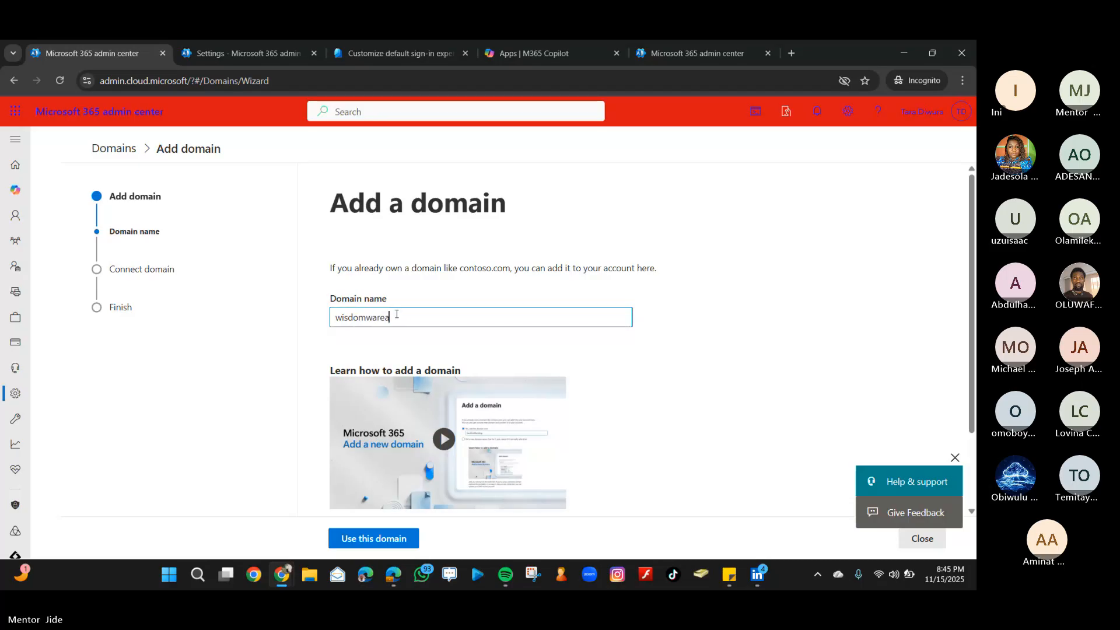
pyautogui.write('ca')
pyautogui.press('BackSpace')
pyautogui.press('BackSpace')
pyautogui.press('BackSpace')
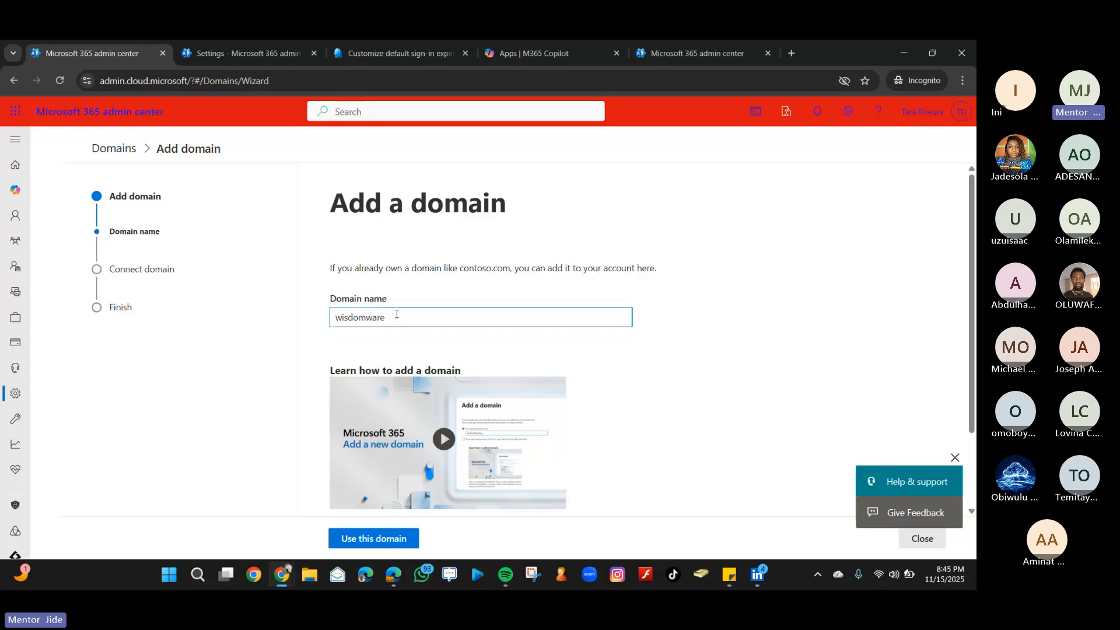
pyautogui.write('training.com.ng')
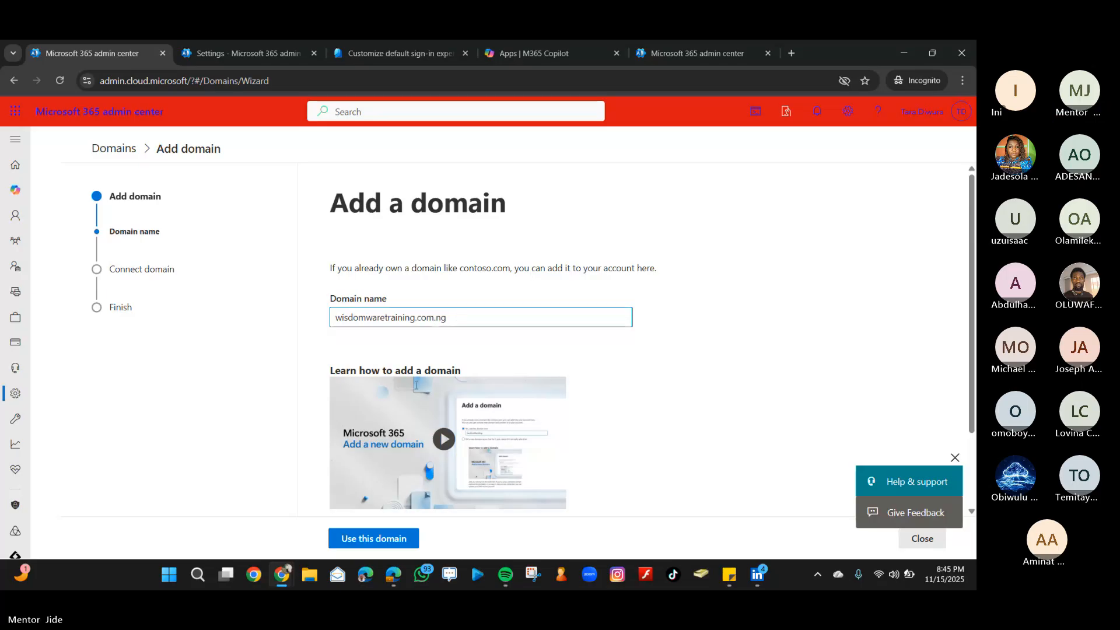
pyautogui.click(380, 542)
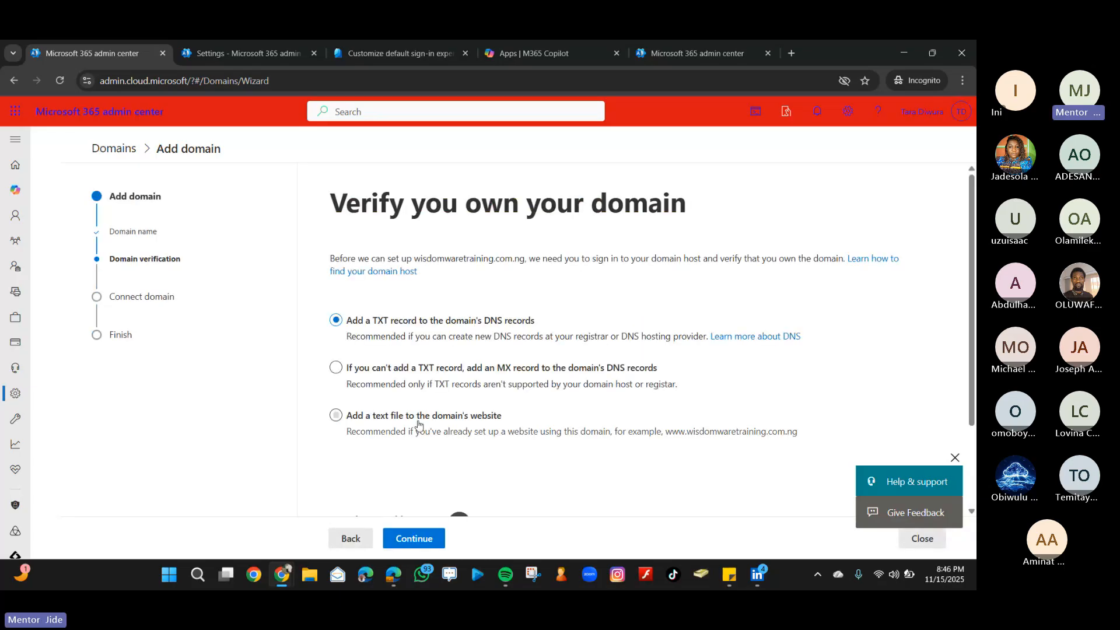
# Choose TXT record verification and run Verify, which fails with no DNS records found
pyautogui.click(418, 539)
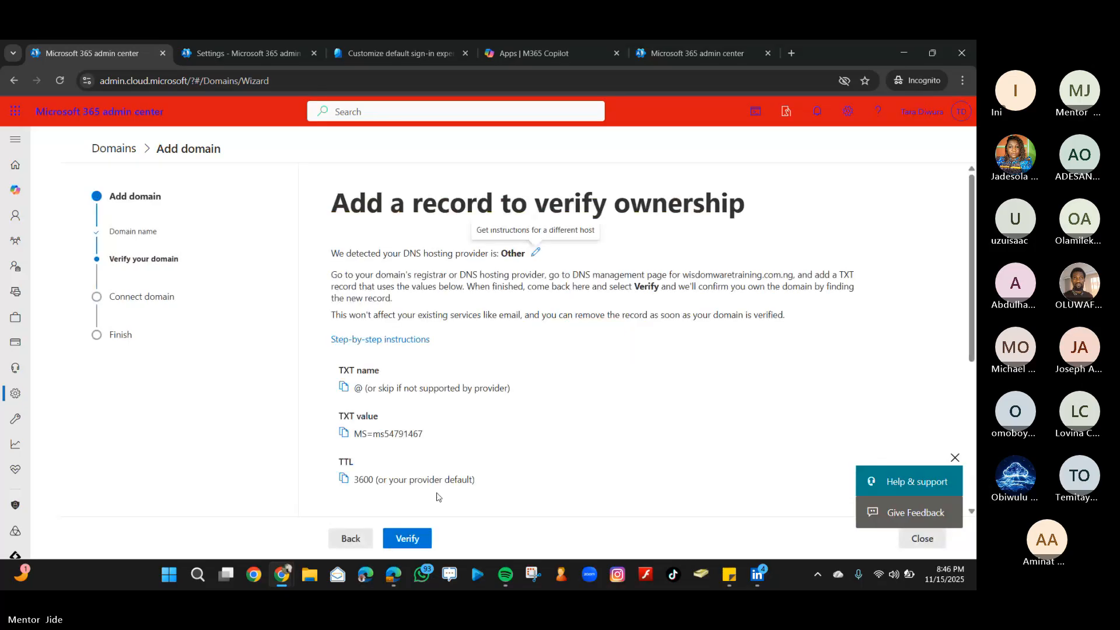
pyautogui.click(415, 538)
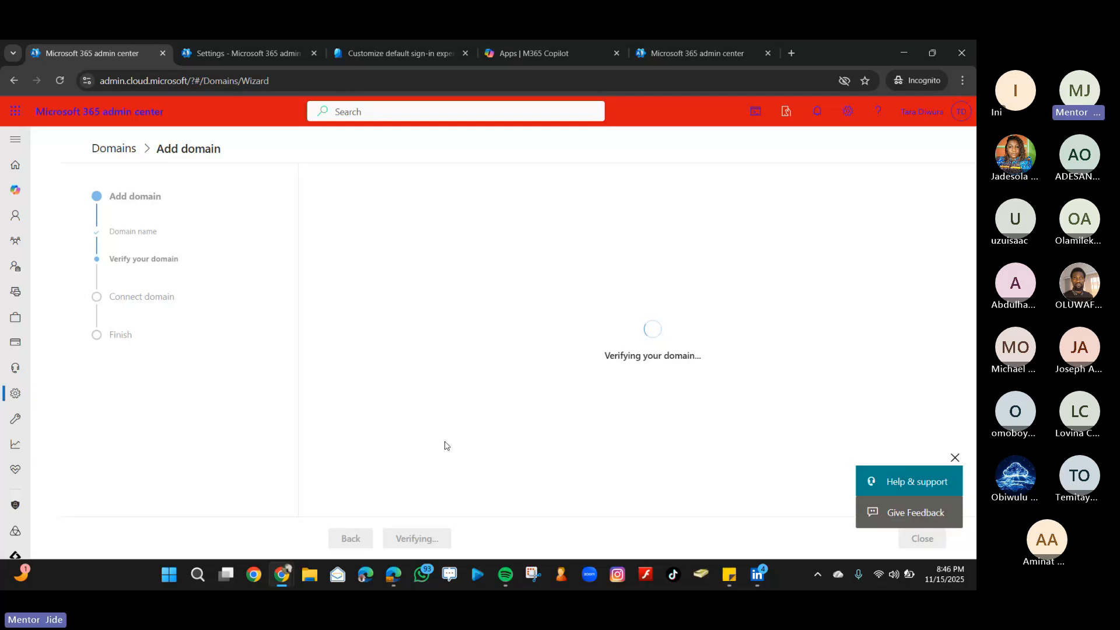
pyautogui.scroll(-1, 447, 440)
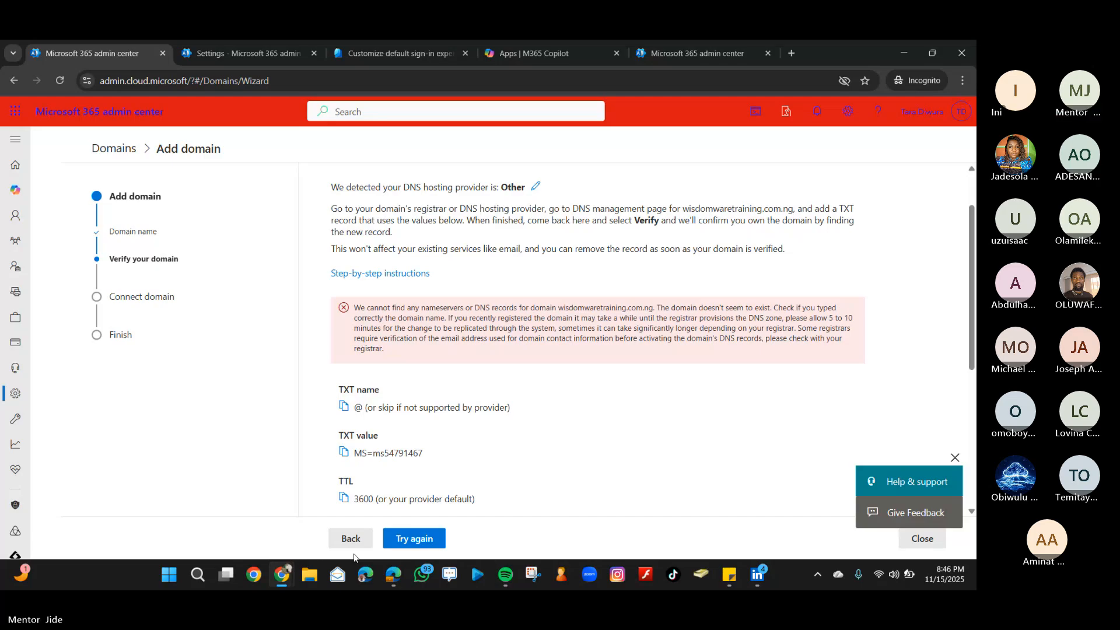
pyautogui.moveTo(285, 581)
pyautogui.click(236, 517)
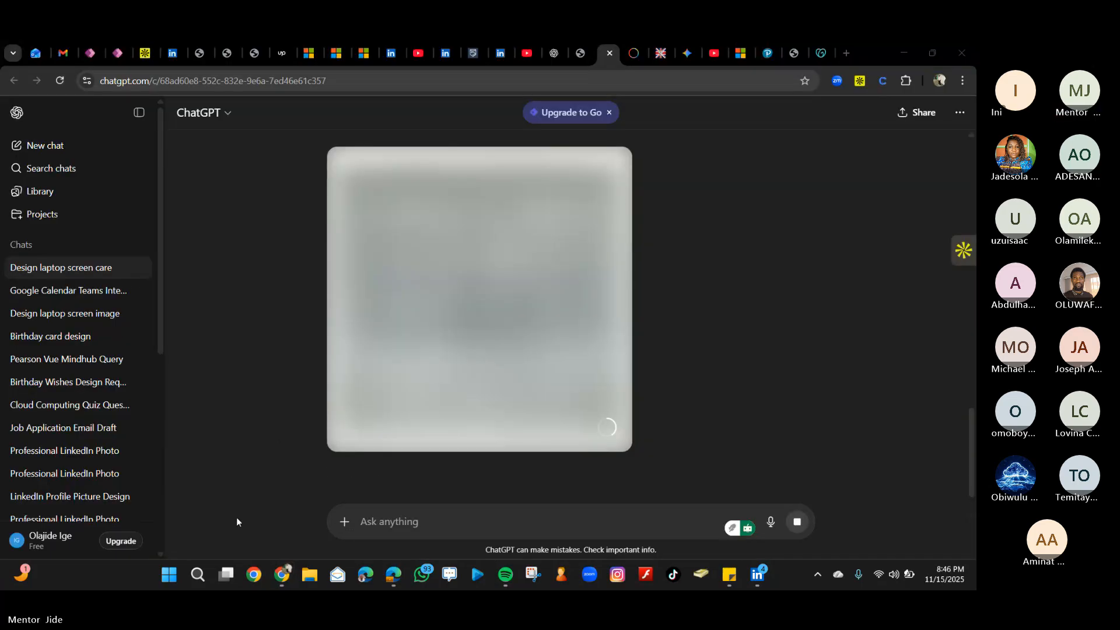
# Download the generated LovinaSpeaks heart logo as a PNG into the Downloads folder
pyautogui.scroll(-1, 351, 349)
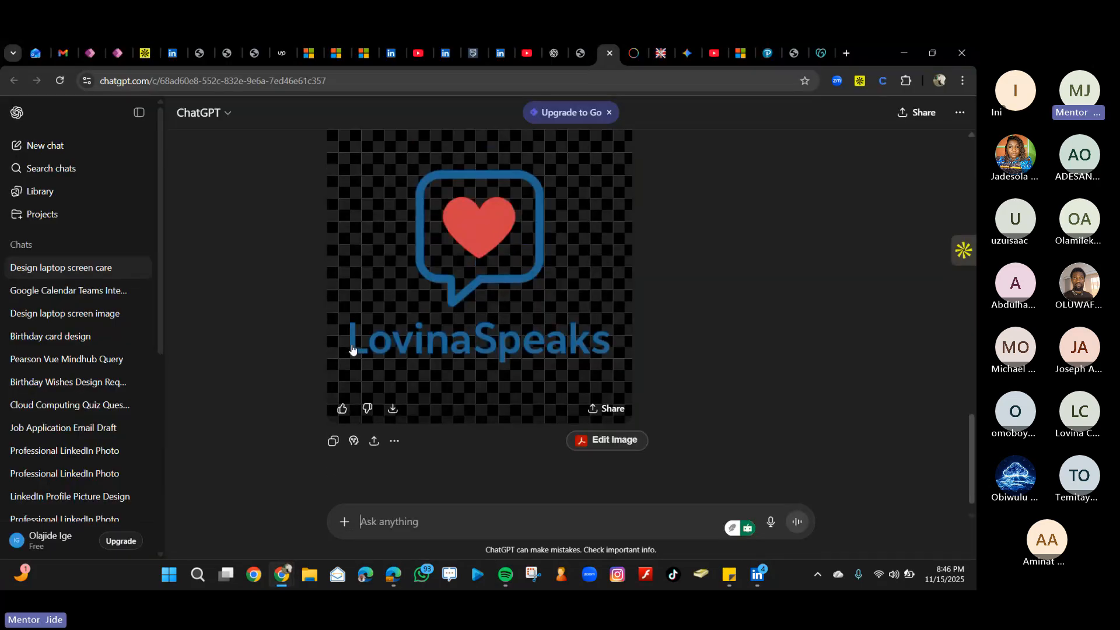
pyautogui.scroll(1, 353, 350)
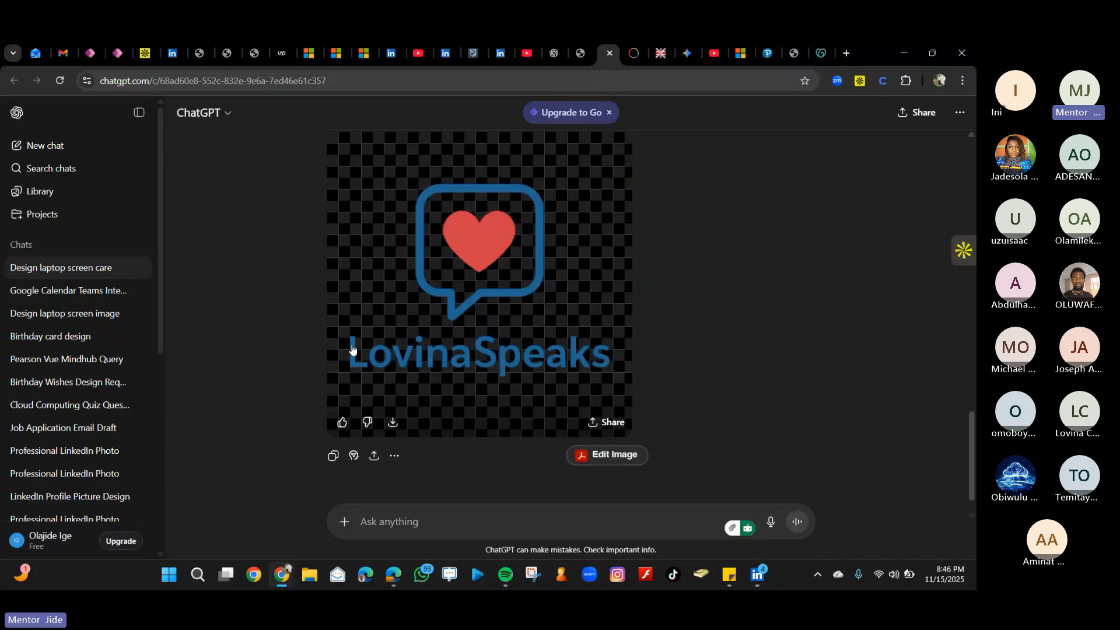
pyautogui.click(393, 423)
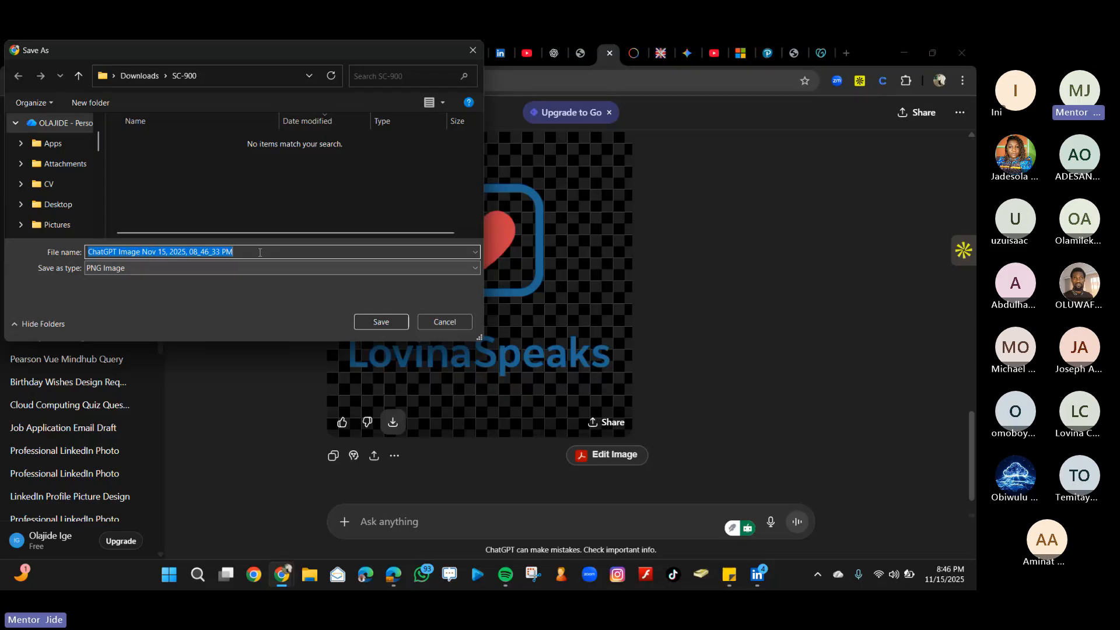
pyautogui.scroll(-3, 66, 187)
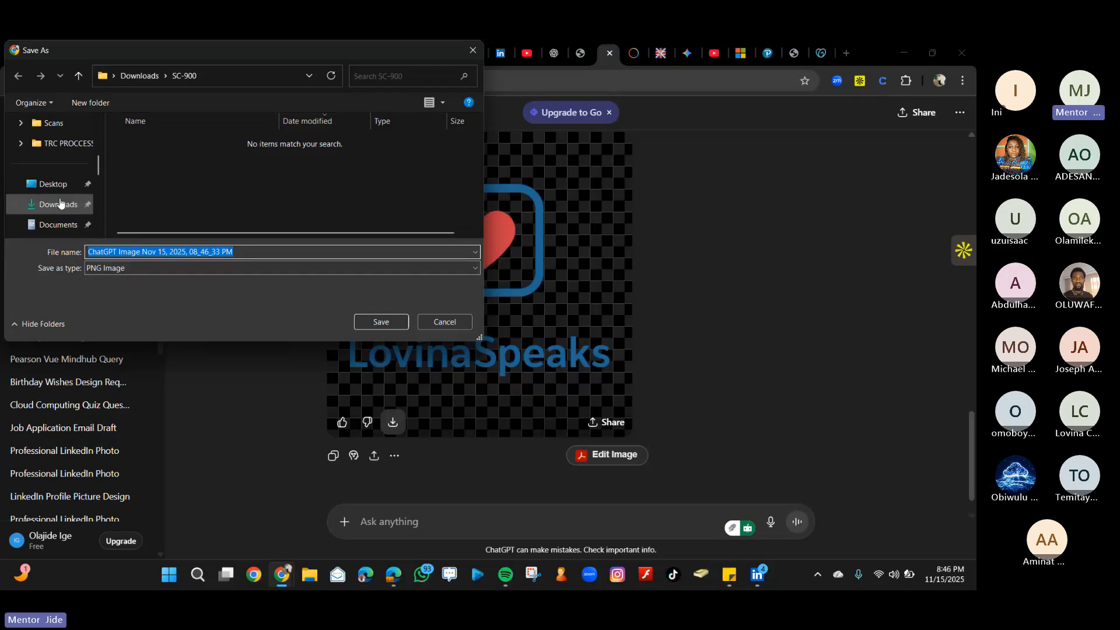
pyautogui.click(60, 203)
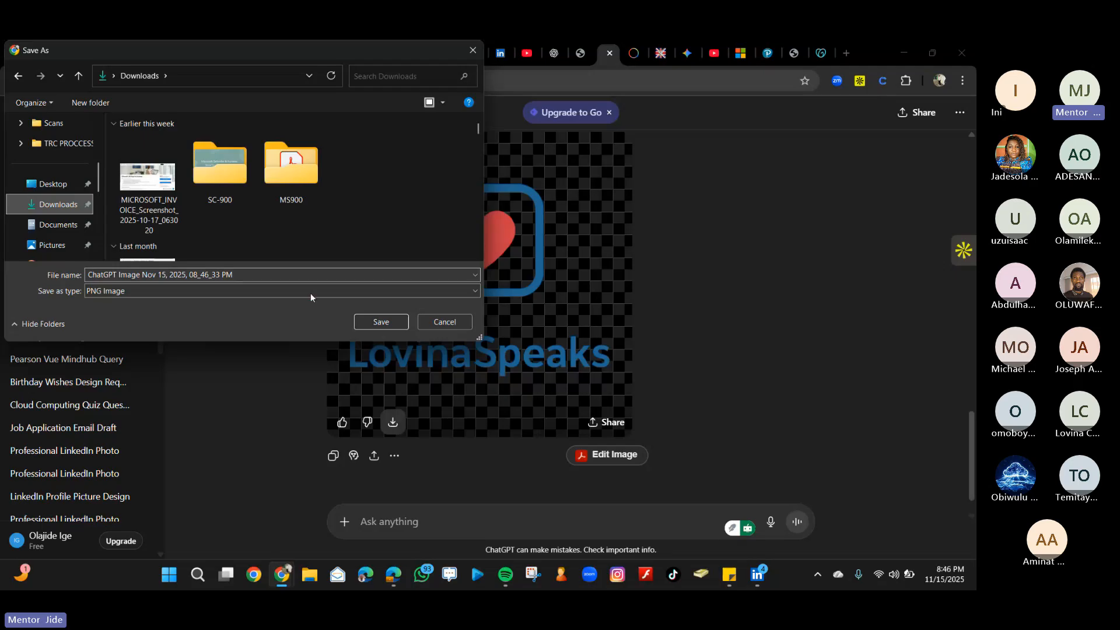
pyautogui.click(395, 325)
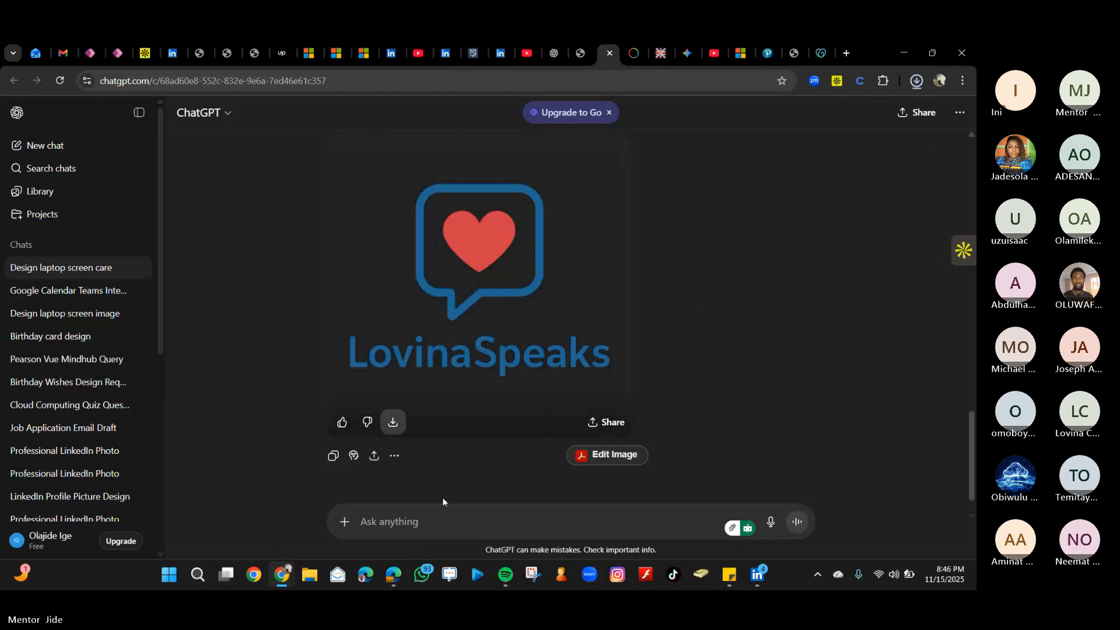
# Upload the downloaded ChatGPT logo from Downloads as the sign-in page favicon
pyautogui.moveTo(284, 583)
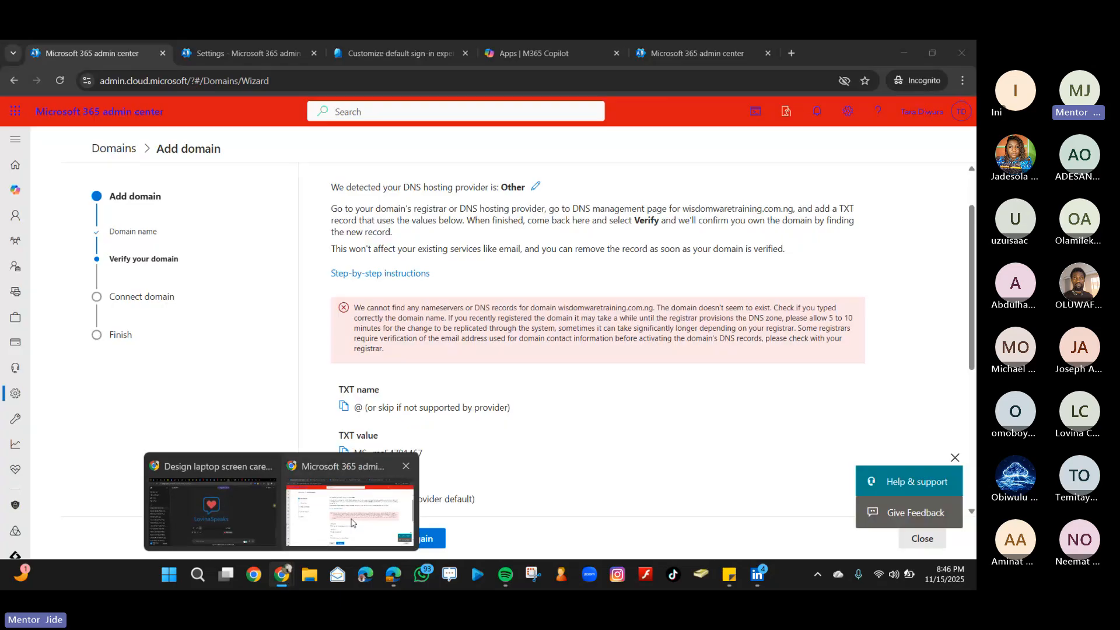
pyautogui.click(368, 489)
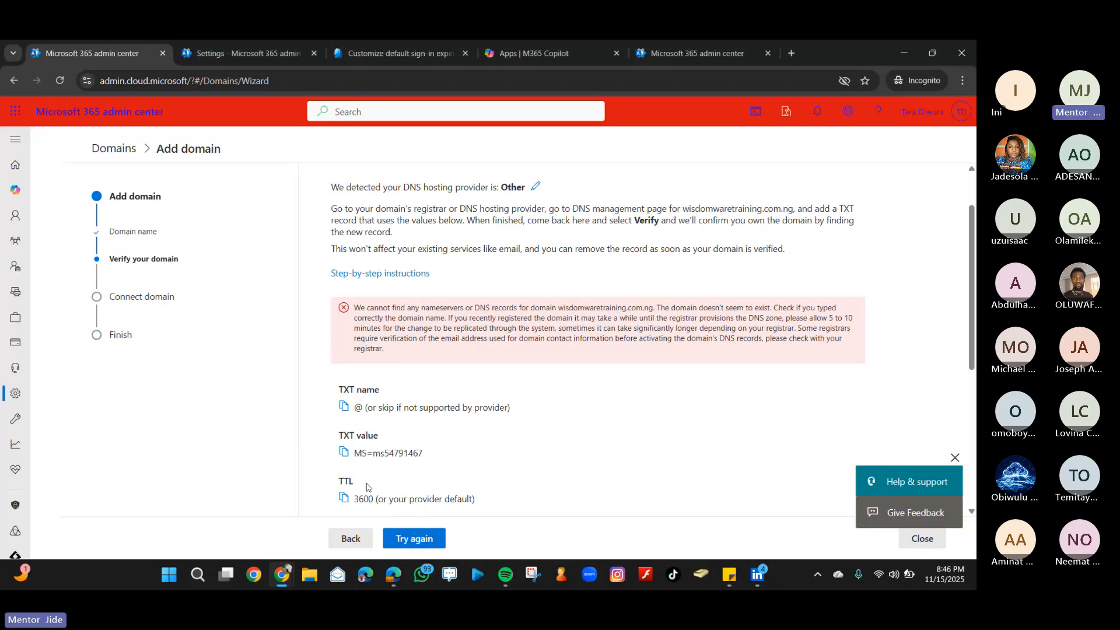
pyautogui.click(412, 52)
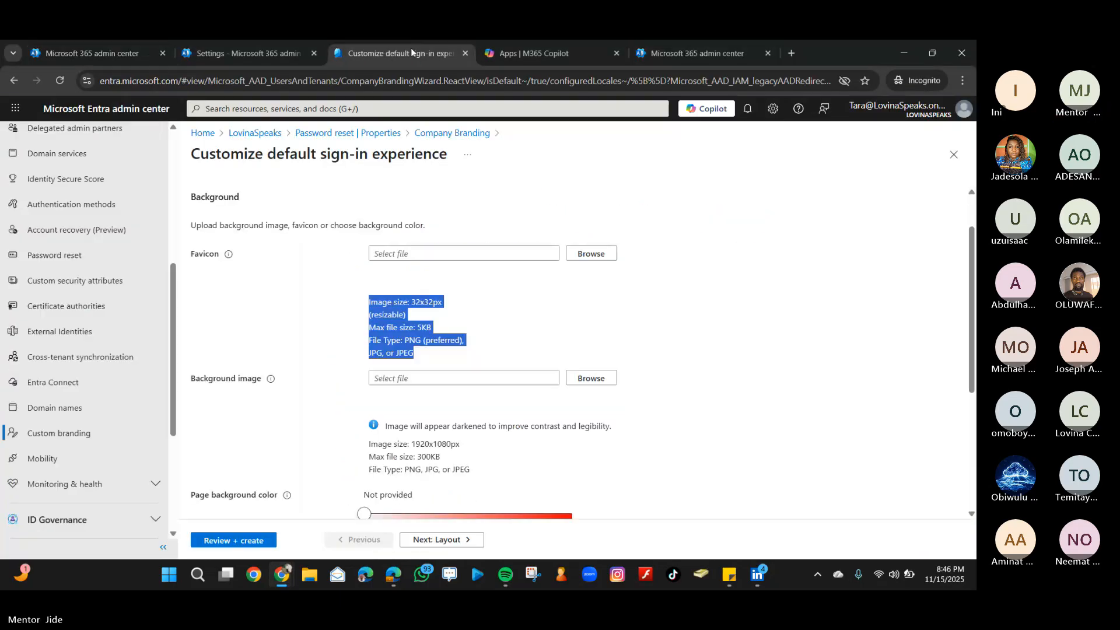
pyautogui.scroll(-2, 479, 329)
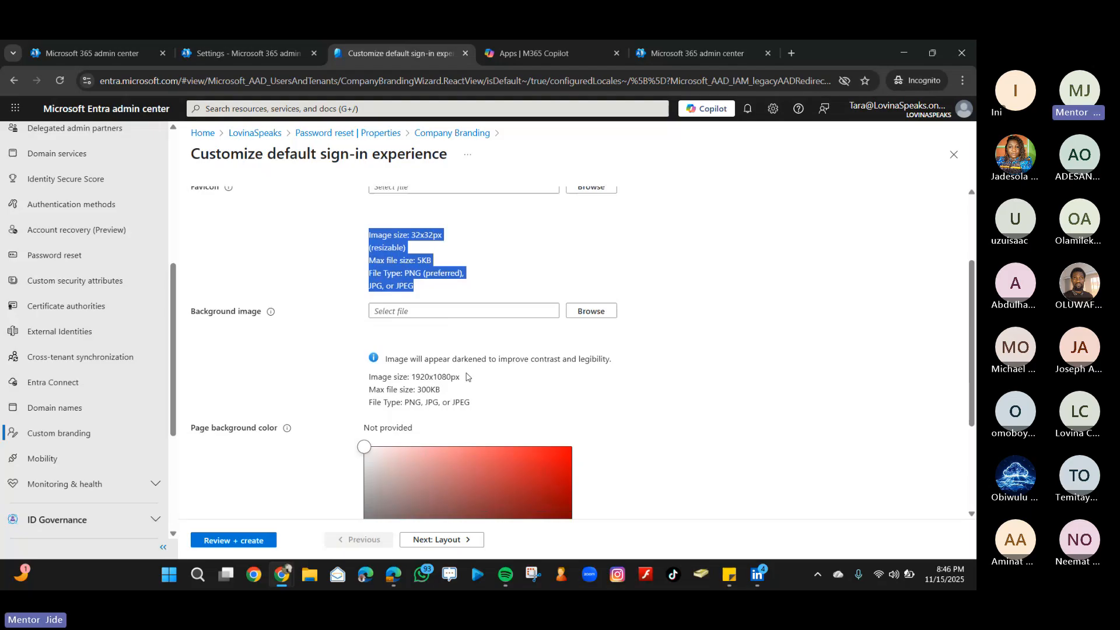
pyautogui.scroll(1, 564, 263)
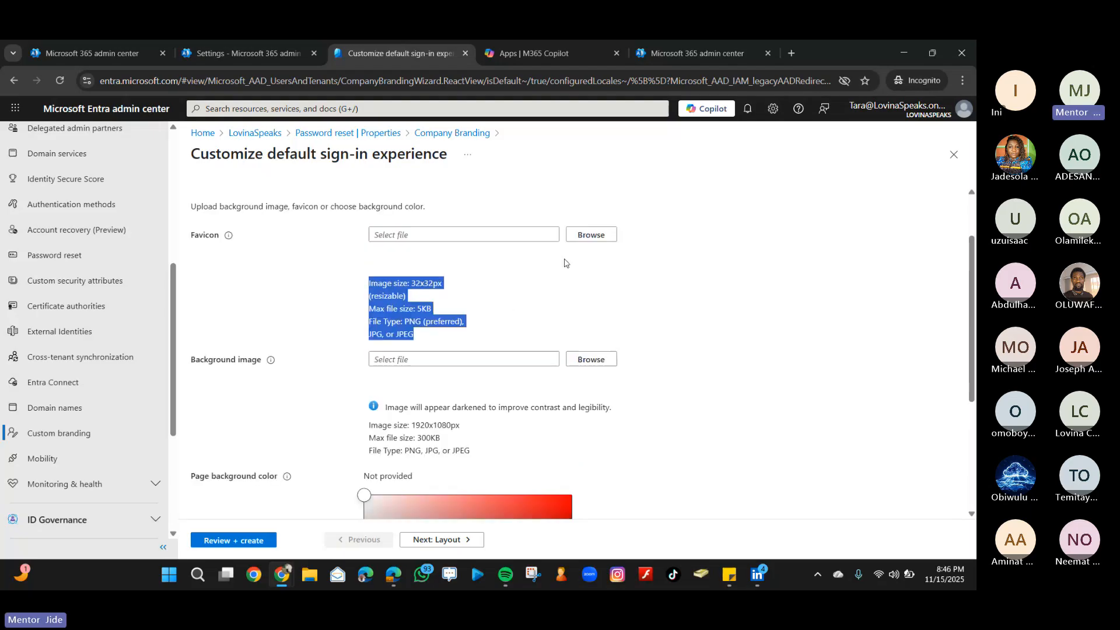
pyautogui.click(591, 235)
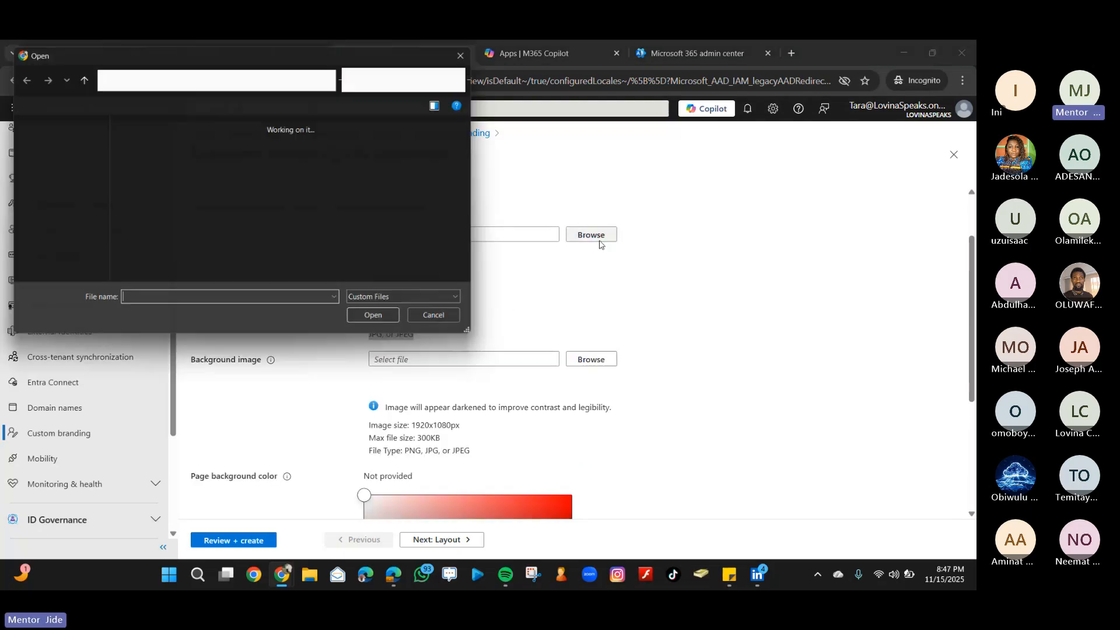
pyautogui.click(149, 175)
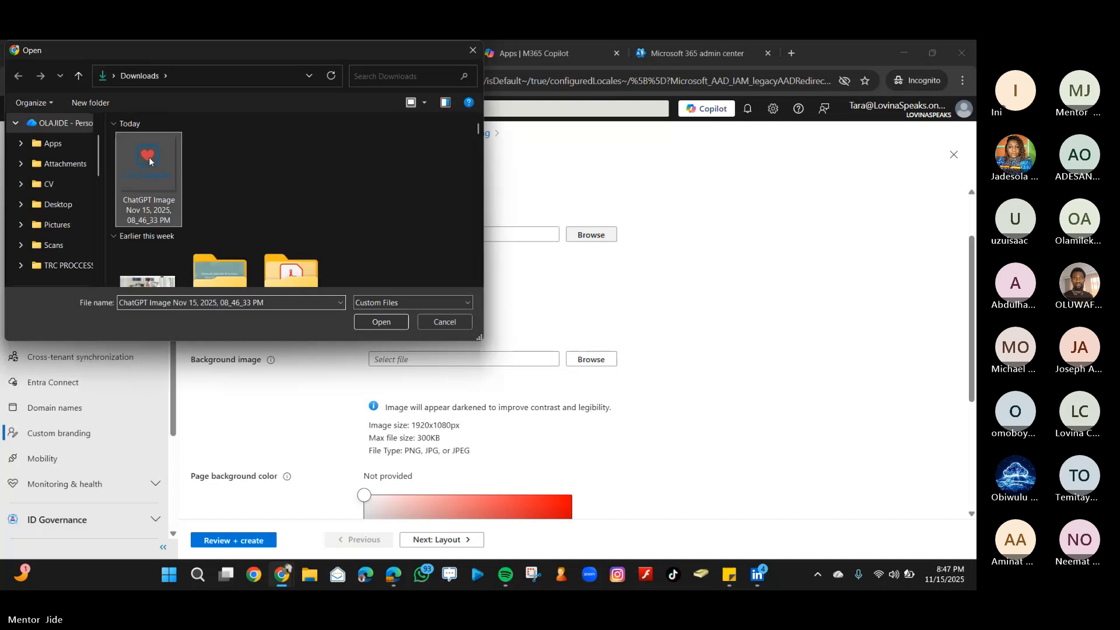
pyautogui.click(380, 322)
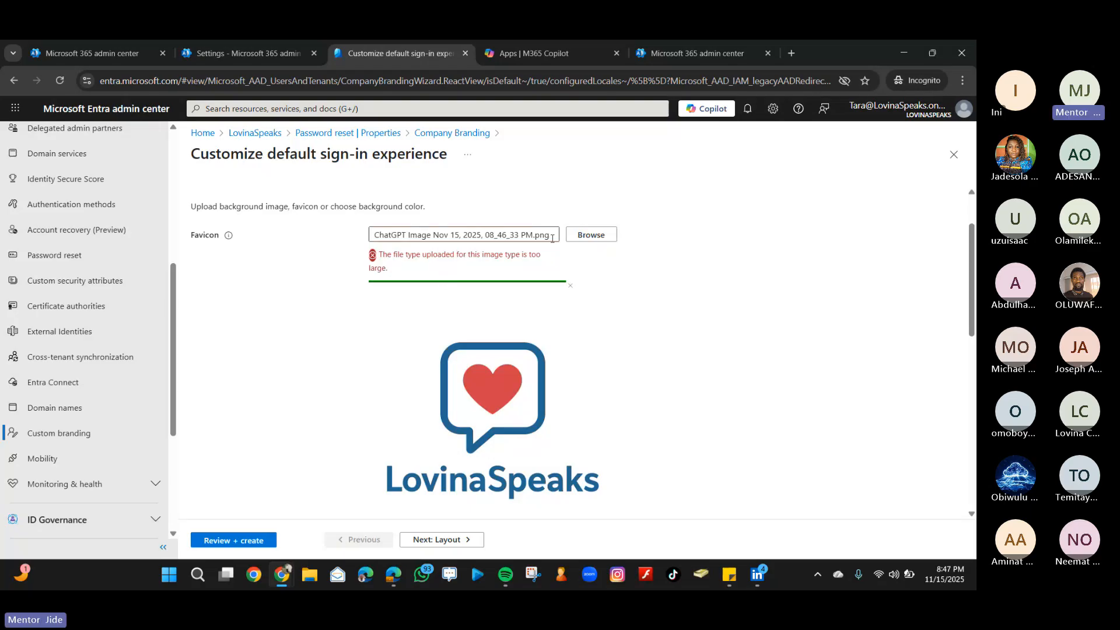
# Scroll down to the file-too-large error, then bring up File Explorer
pyautogui.scroll(-1, 573, 367)
pyautogui.scroll(-3, 572, 366)
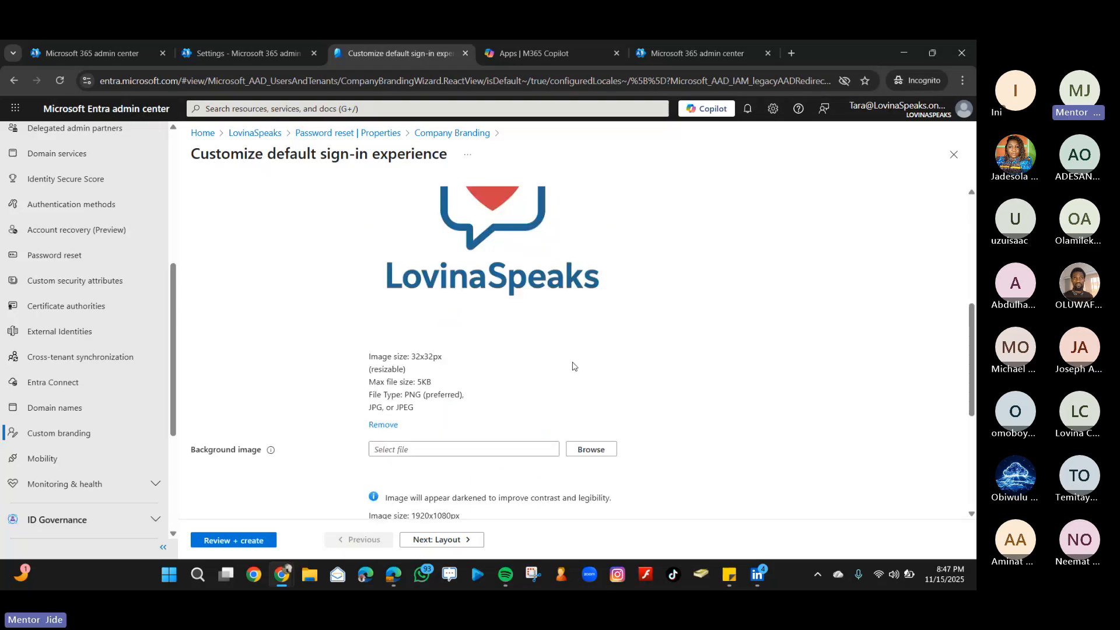
pyautogui.scroll(-1, 572, 366)
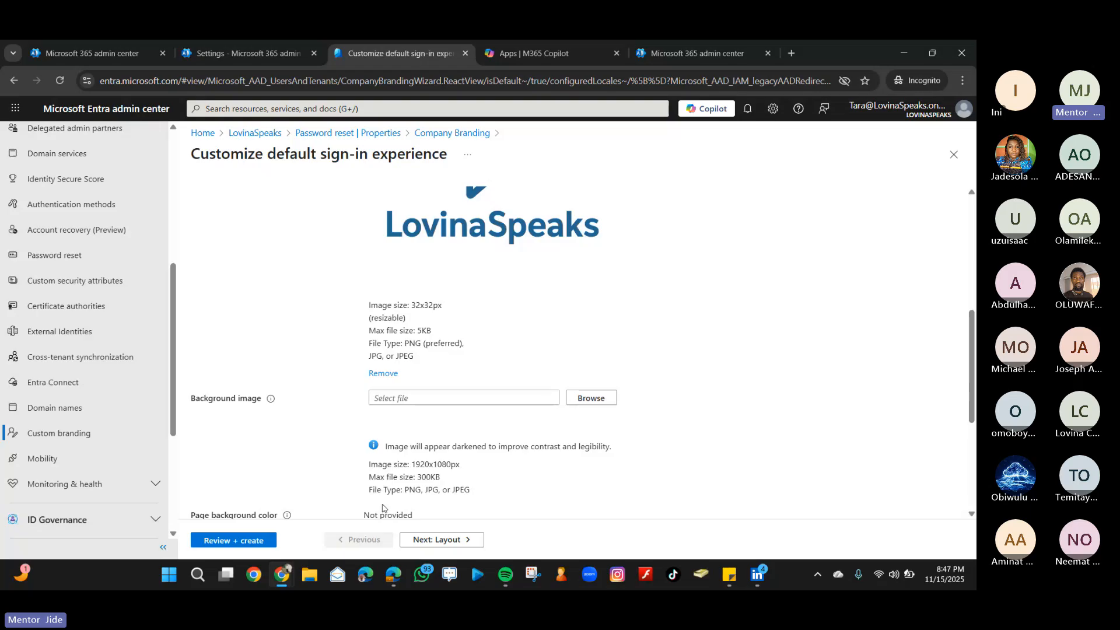
pyautogui.click(310, 574)
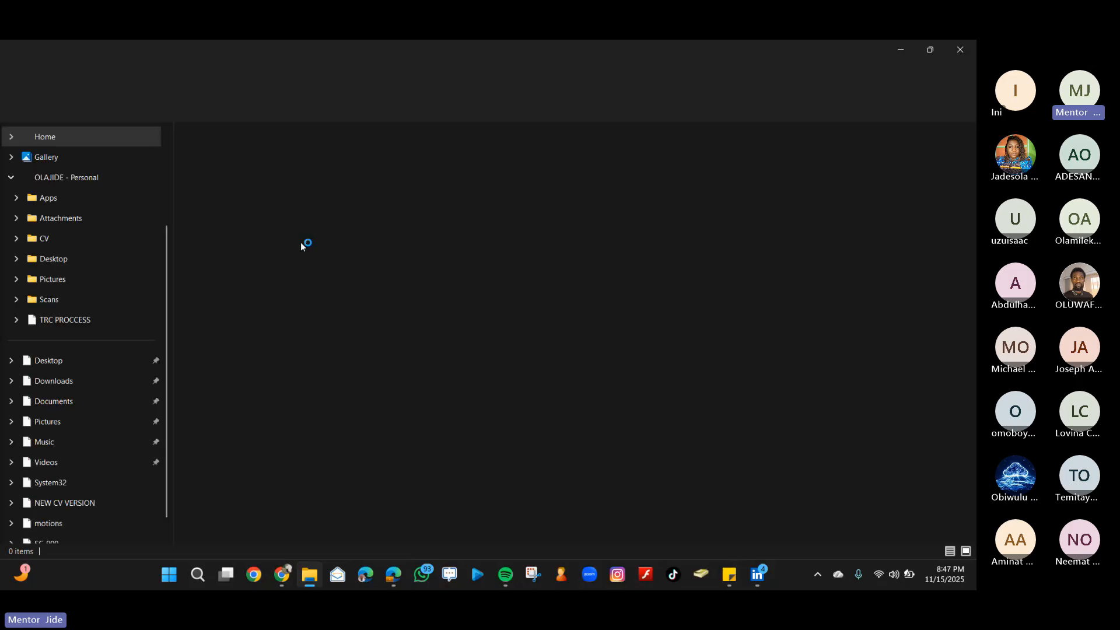
# Check the ChatGPT logo's properties in Downloads, confirming the file is 1.37 MB
pyautogui.click(76, 382)
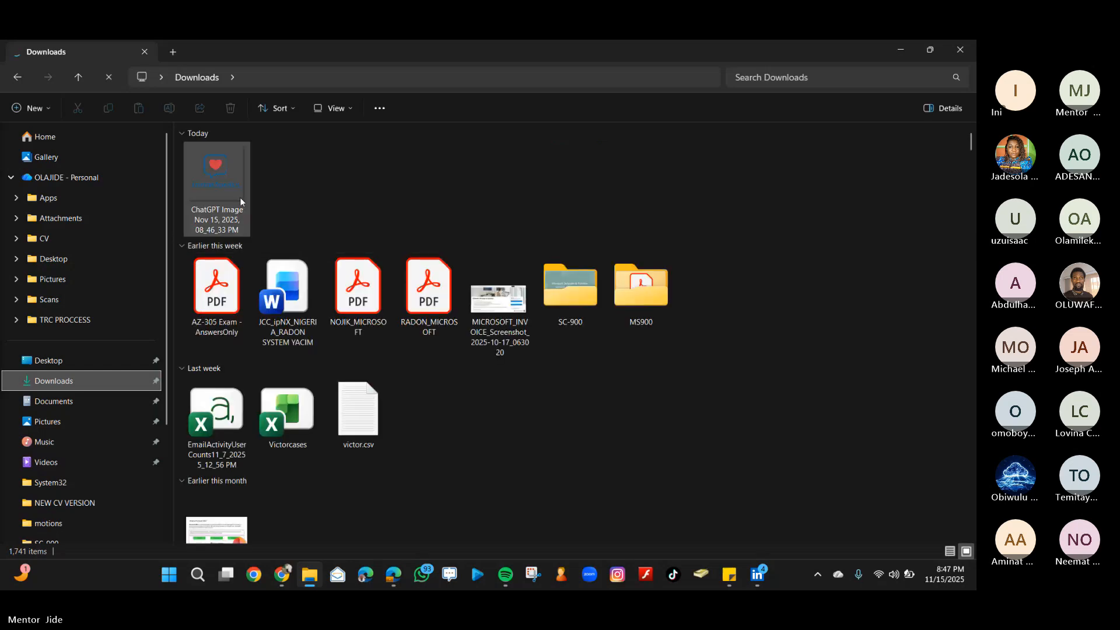
pyautogui.click(240, 199)
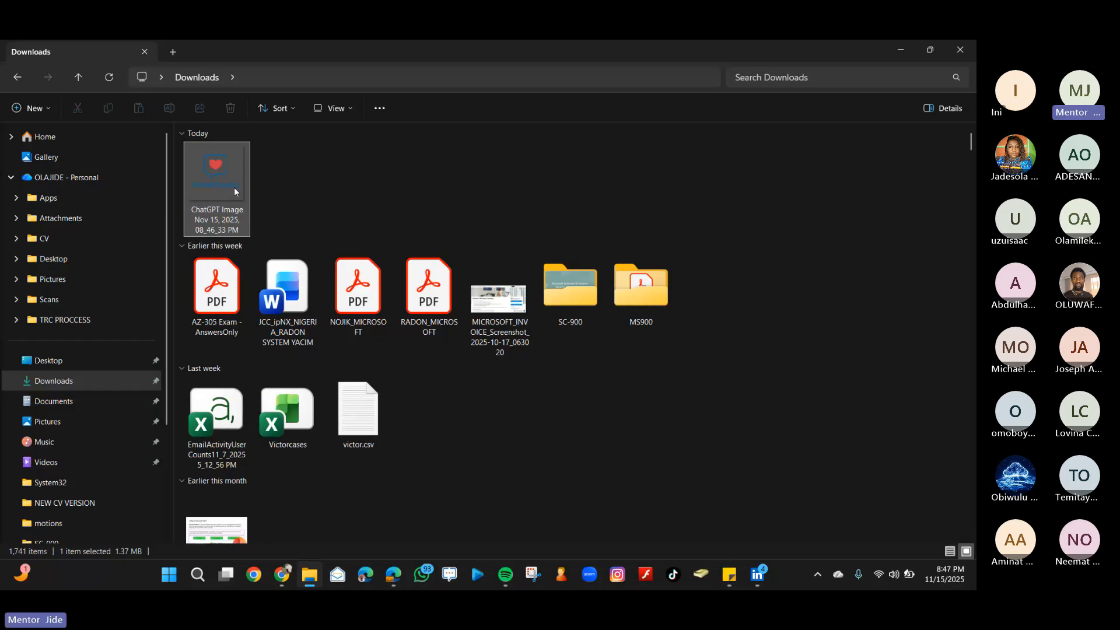
pyautogui.rightClick(234, 191)
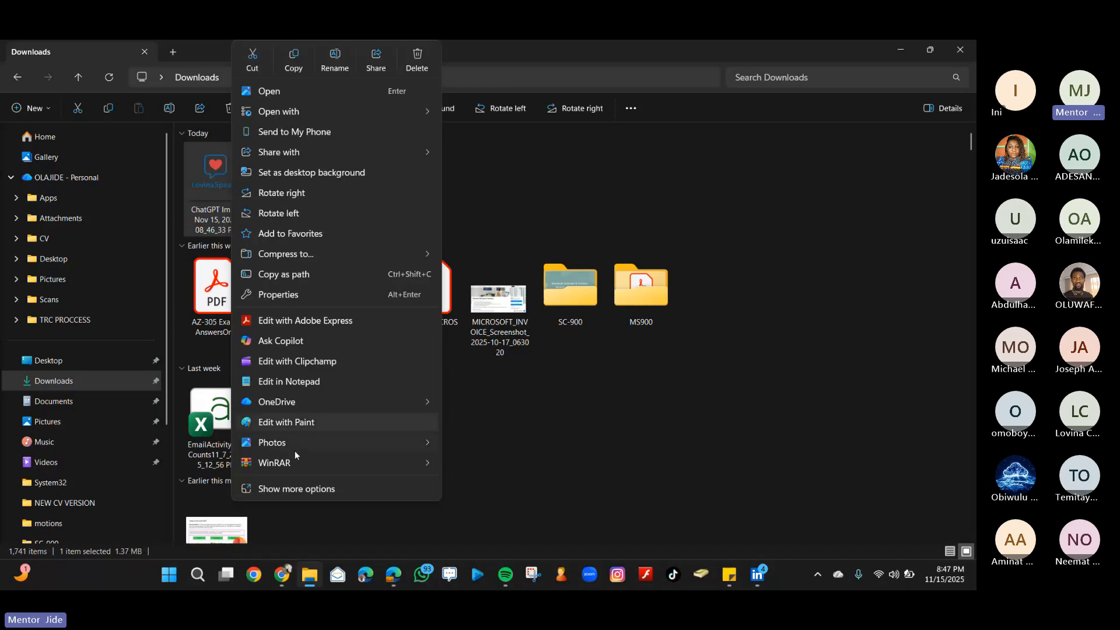
pyautogui.click(302, 486)
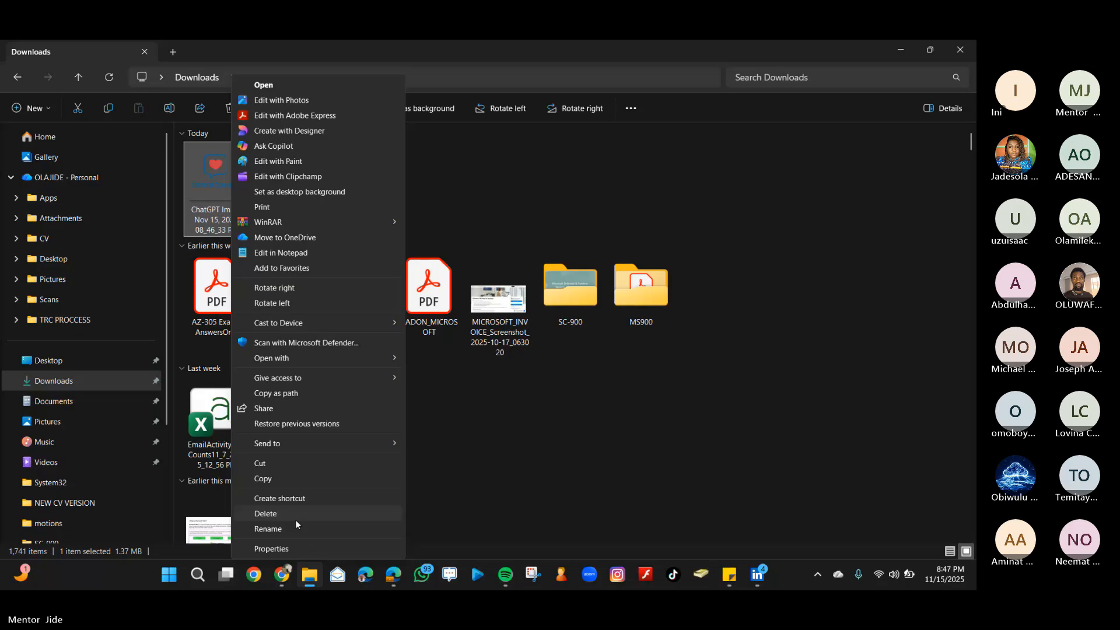
pyautogui.click(292, 548)
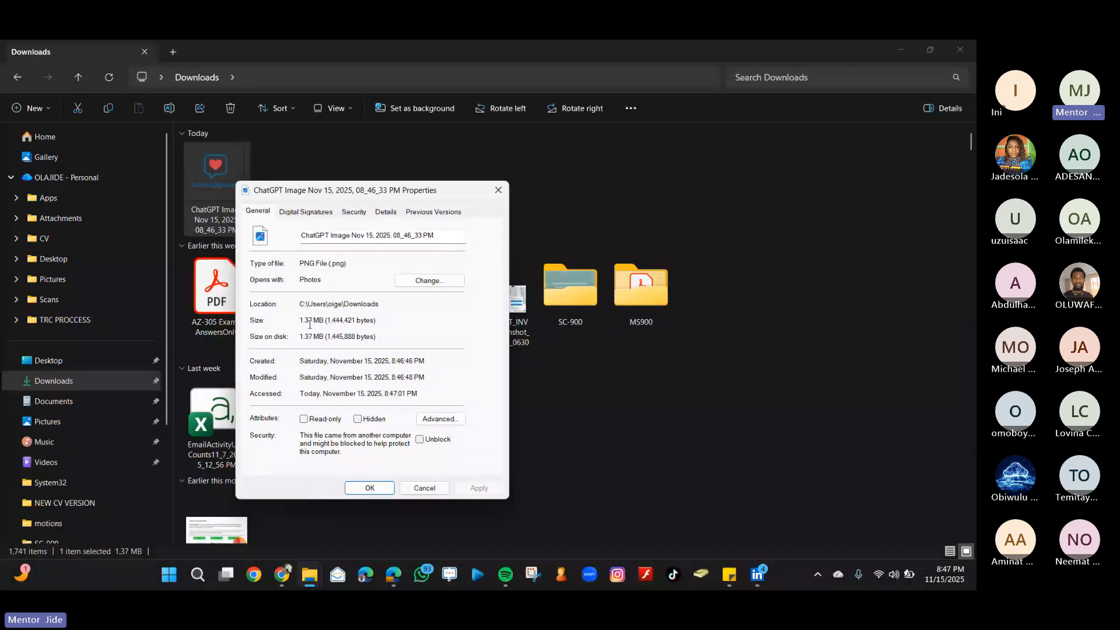
pyautogui.click(495, 193)
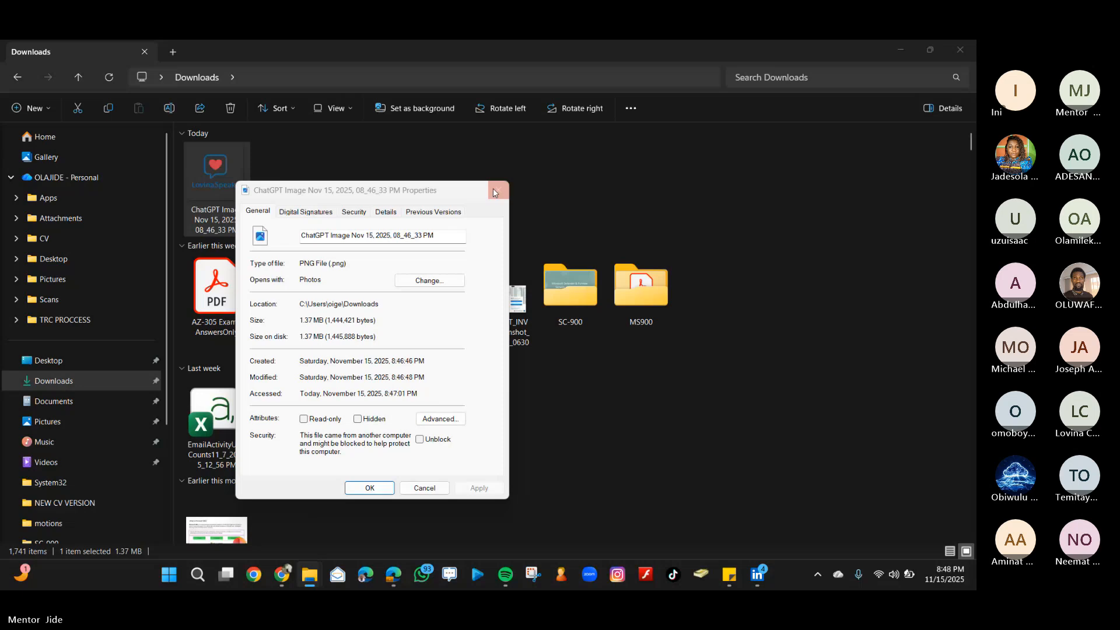
# Bring the Customize default sign-in experience page back to the front and scroll through its branding form
pyautogui.moveTo(283, 585)
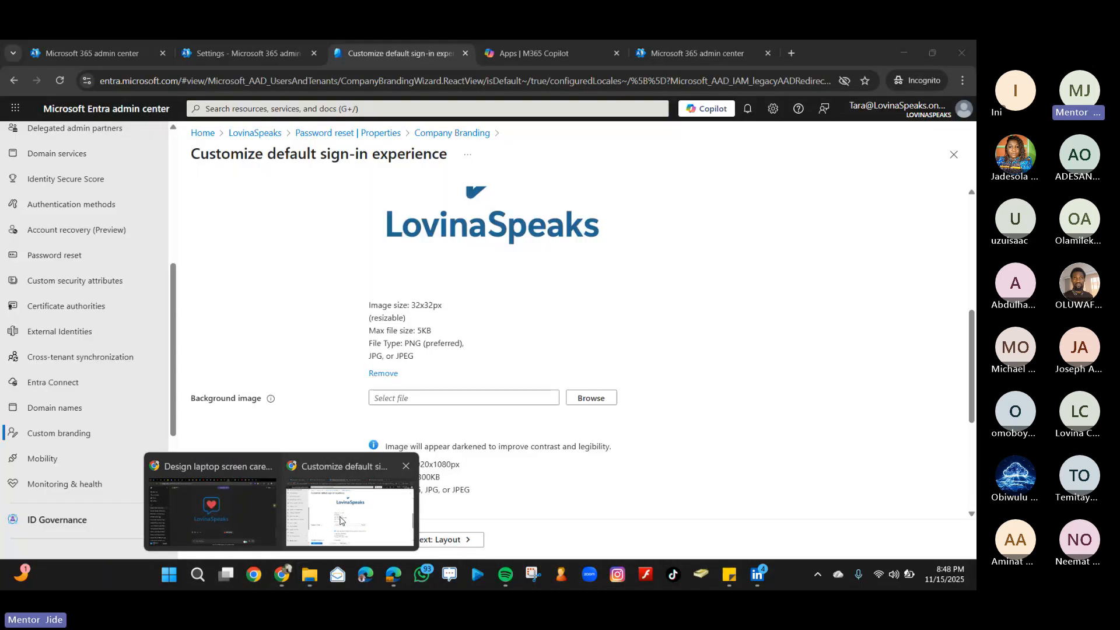
pyautogui.click(342, 521)
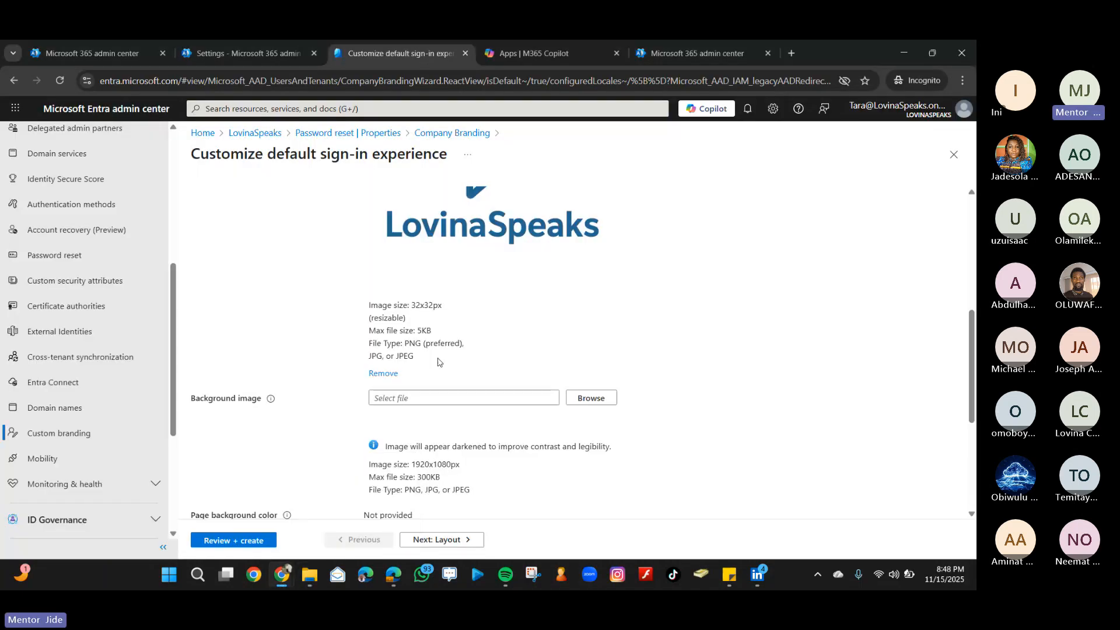
pyautogui.scroll(-1, 439, 361)
pyautogui.scroll(1, 432, 365)
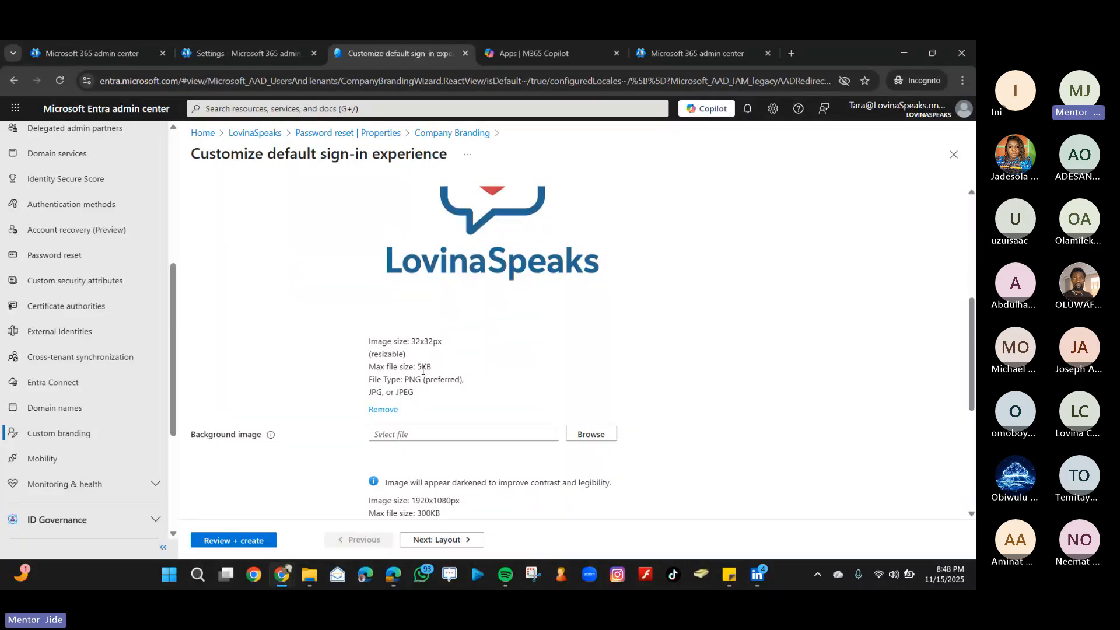
pyautogui.scroll(1, 432, 368)
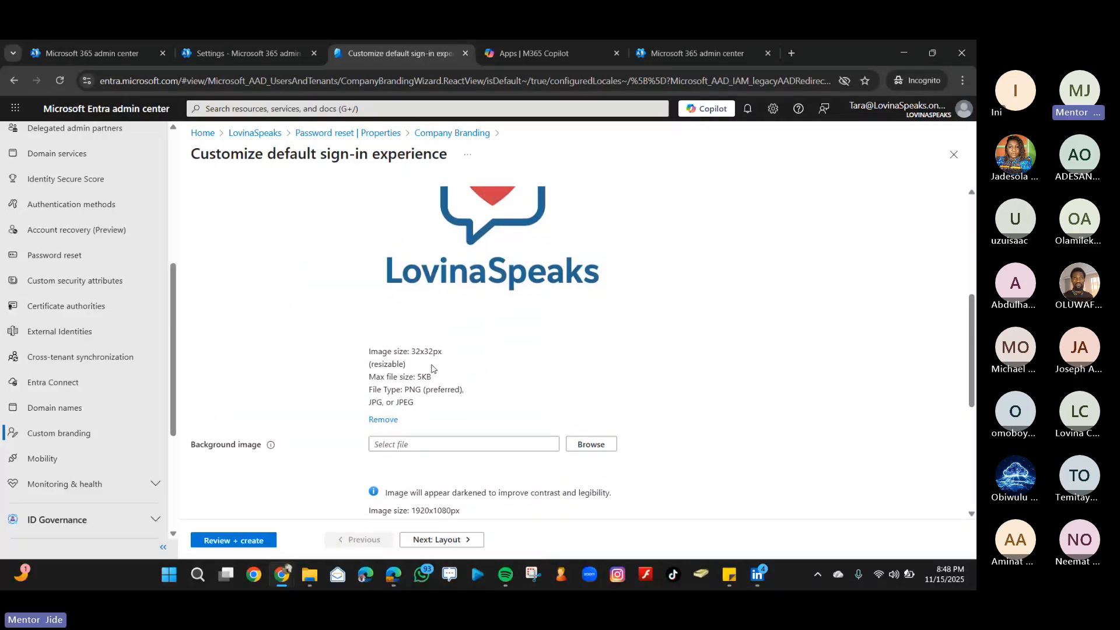
pyautogui.scroll(1, 433, 368)
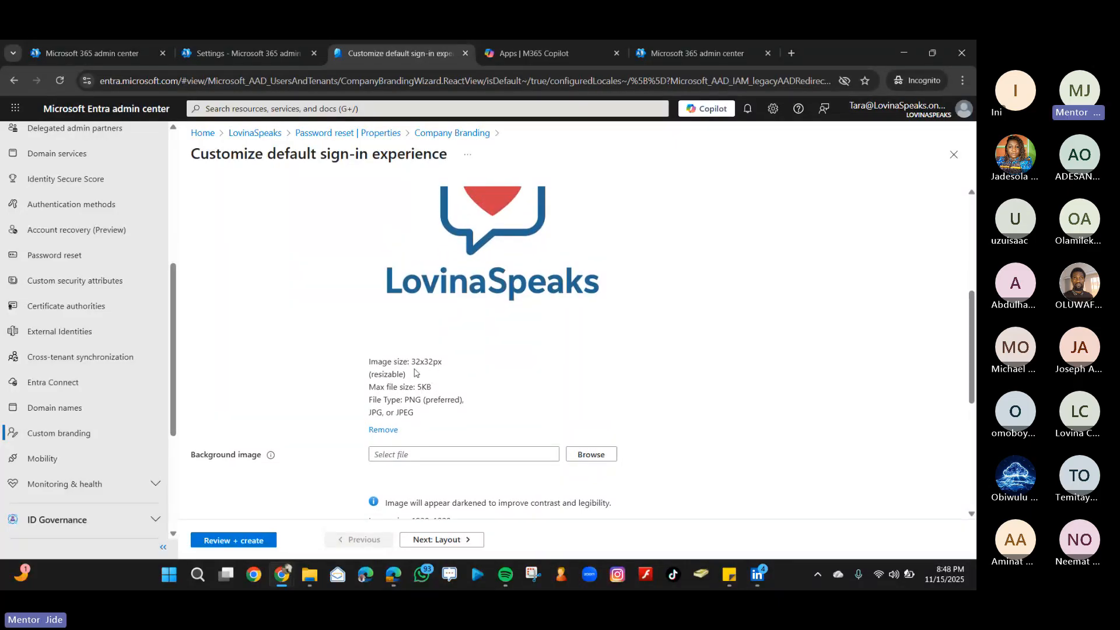
pyautogui.scroll(-2, 454, 361)
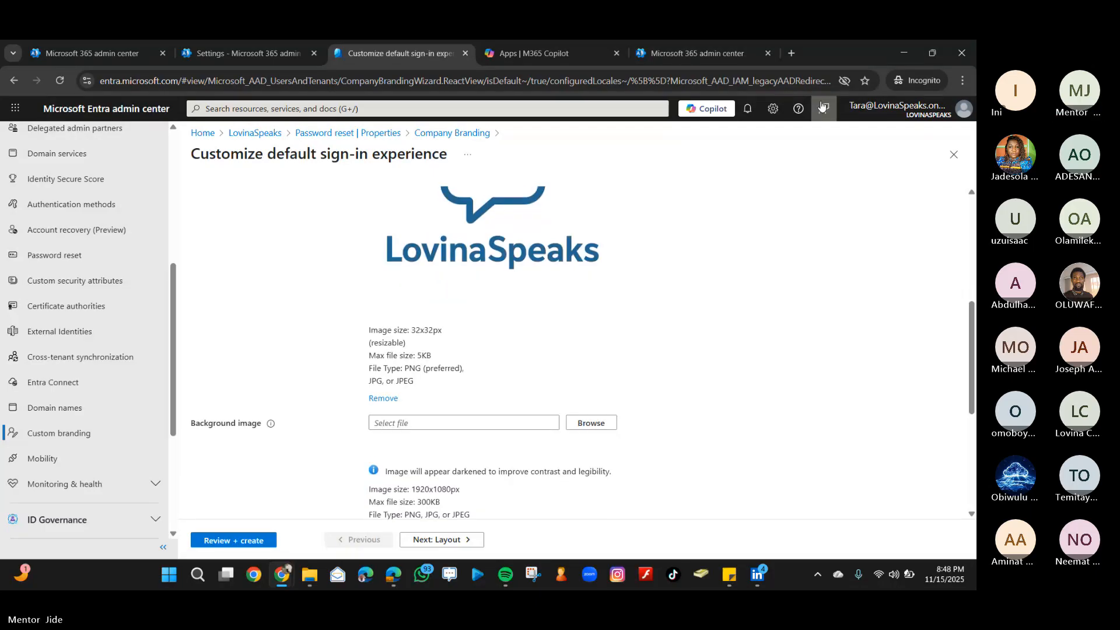
# Search Google for 'compress image online' in a new incognito tab and open the iLoveIMG result
pyautogui.click(794, 53)
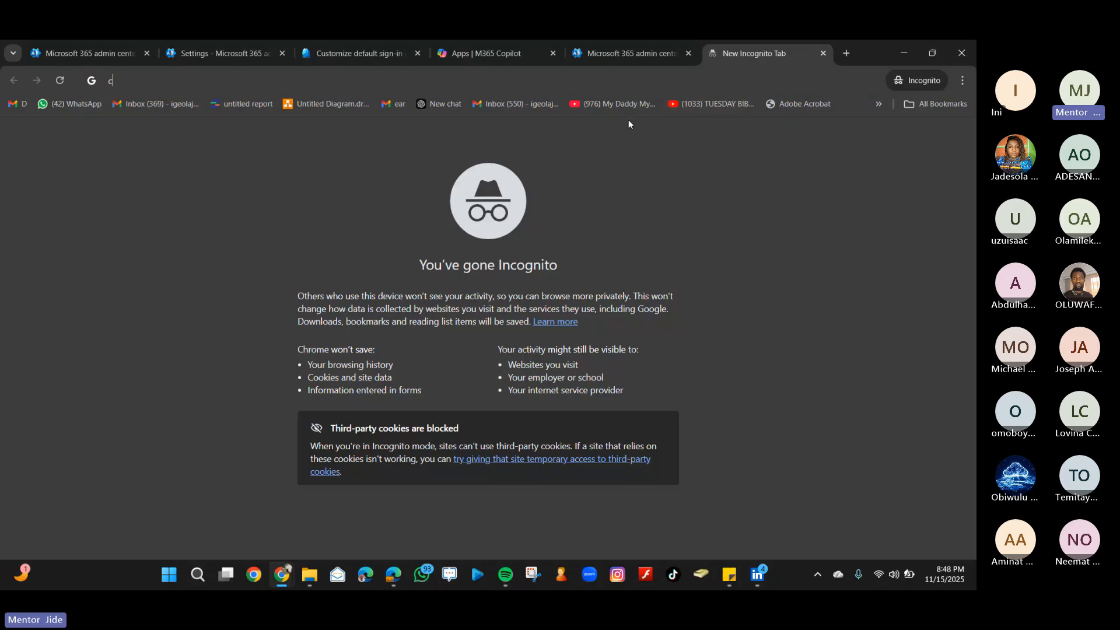
pyautogui.write('compress')
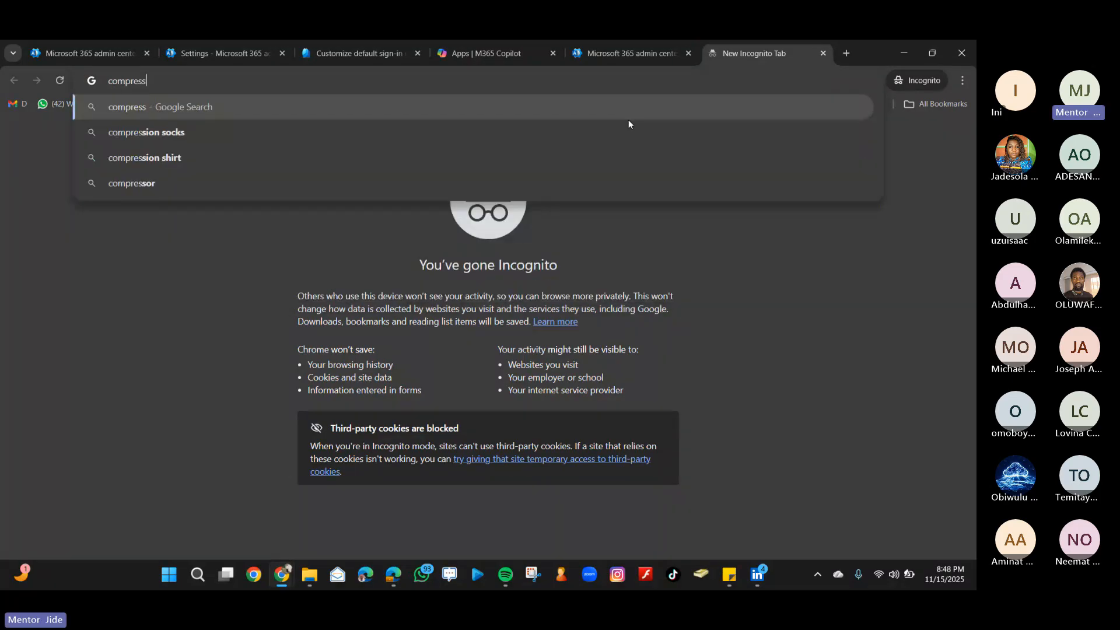
pyautogui.write(' image o')
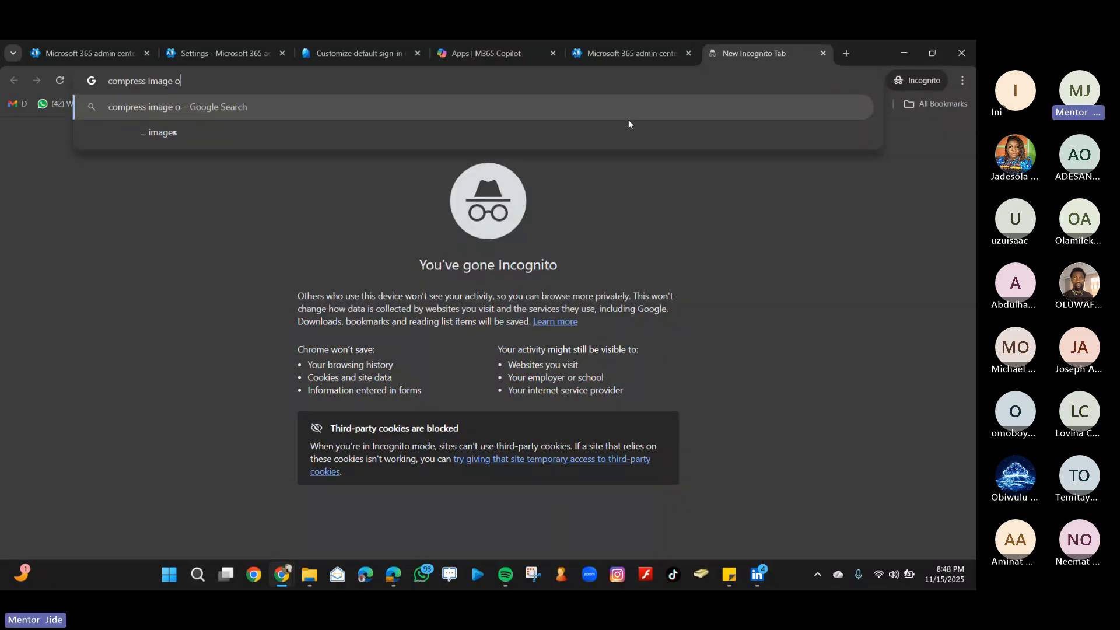
pyautogui.write('nline')
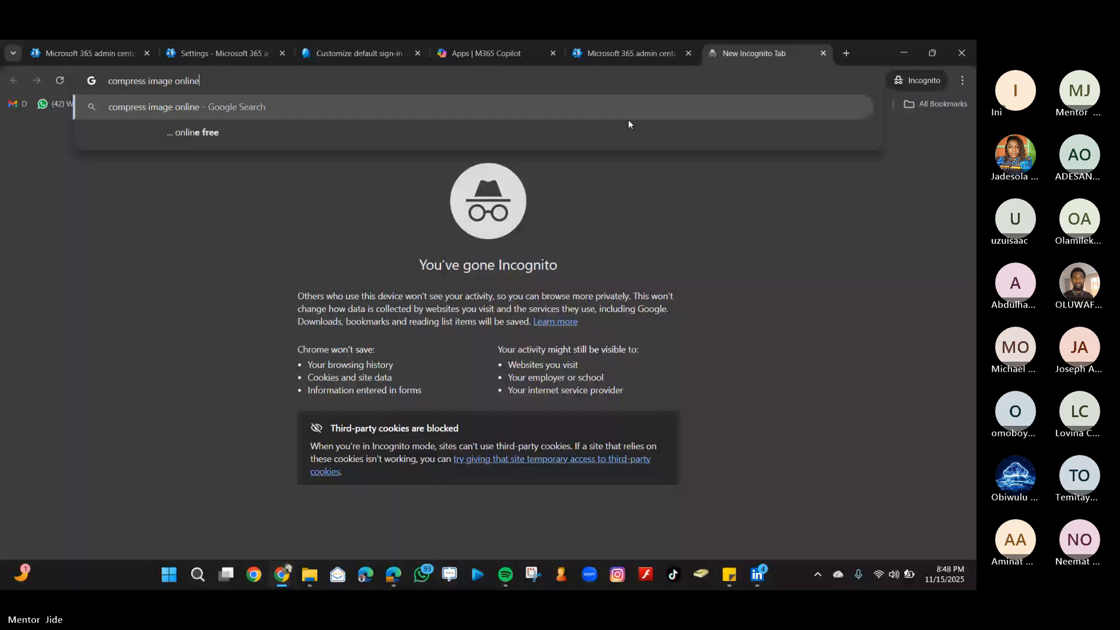
pyautogui.press('Return')
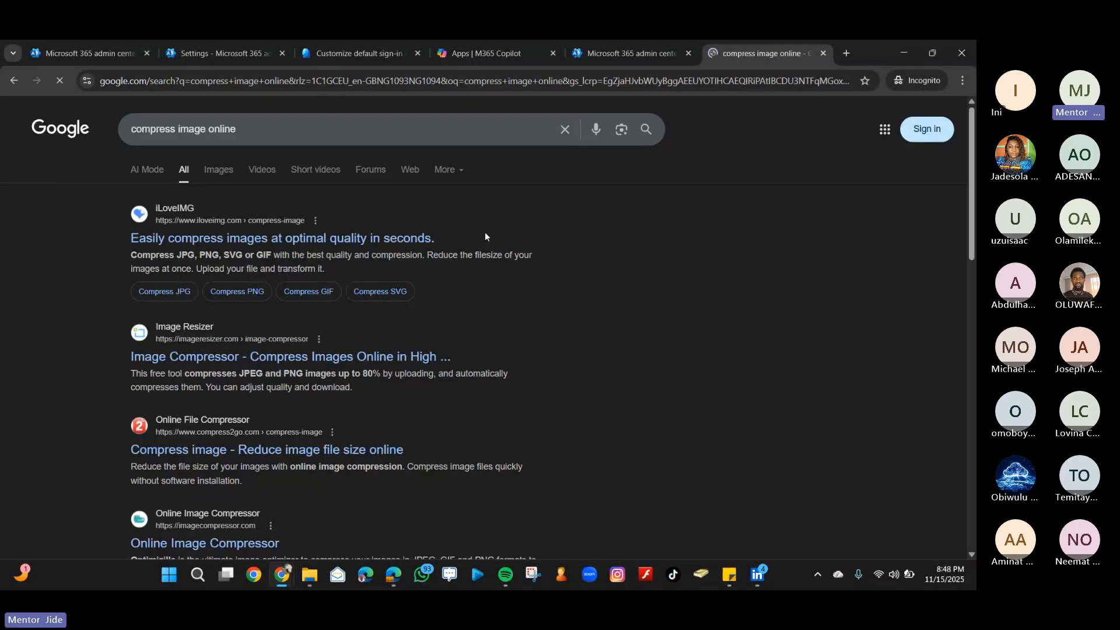
pyautogui.click(216, 244)
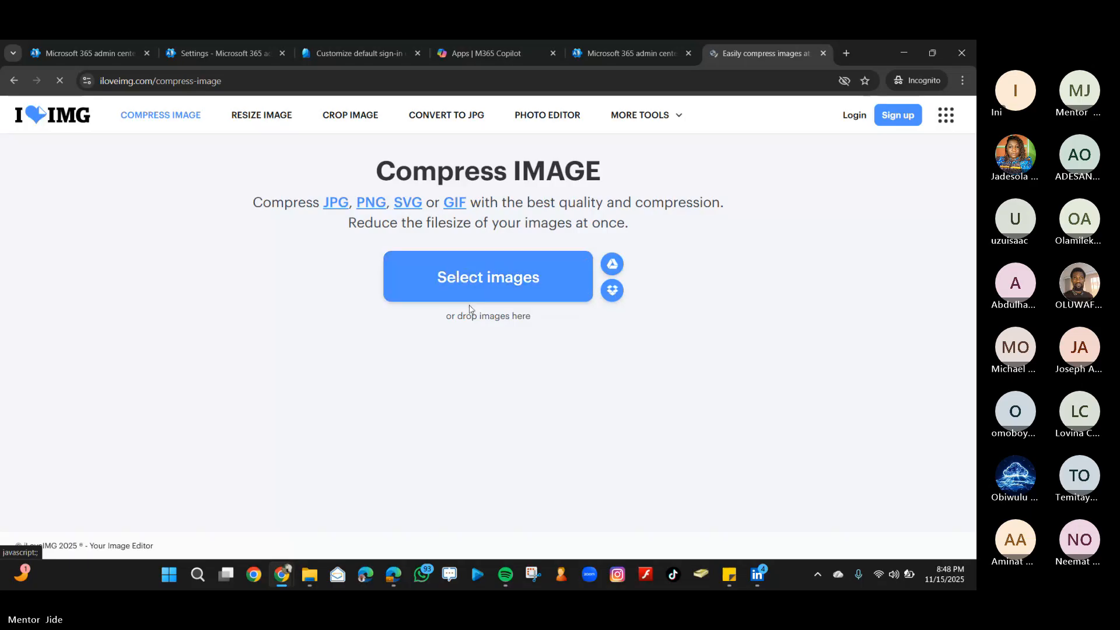
# Upload the ChatGPT logo image to iLoveIMG, compress it, and save the result to Downloads
pyautogui.click(477, 281)
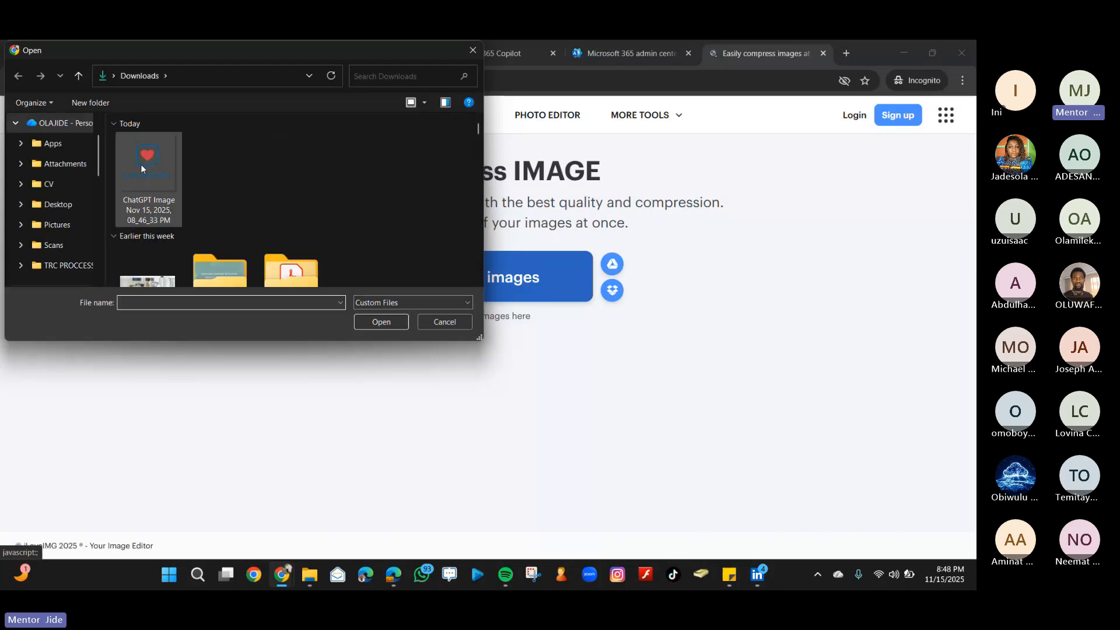
pyautogui.click(142, 163)
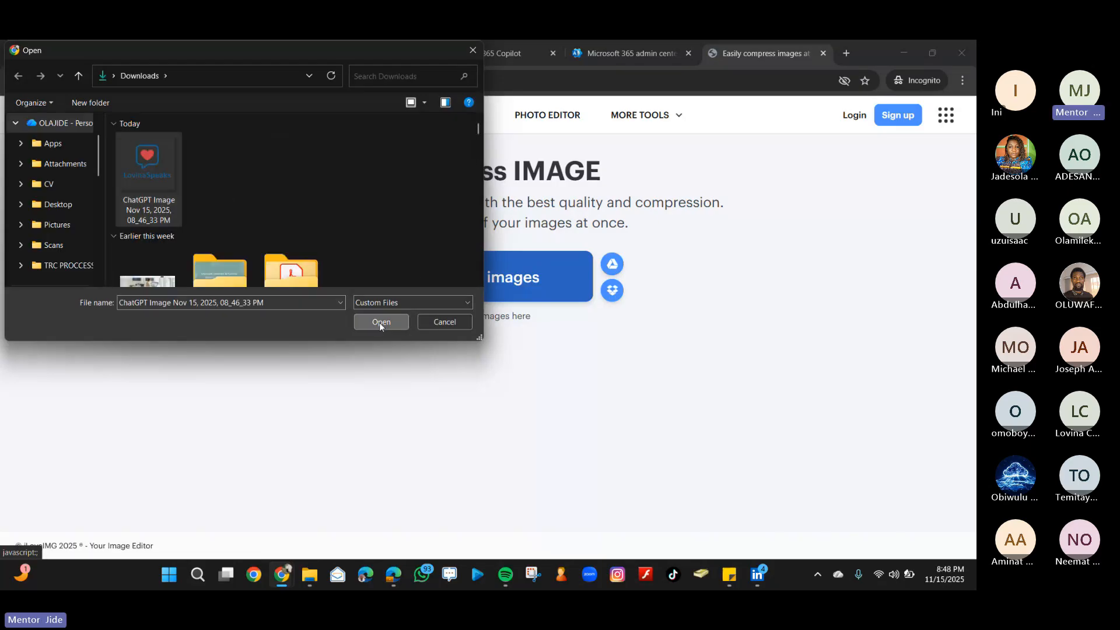
pyautogui.click(379, 322)
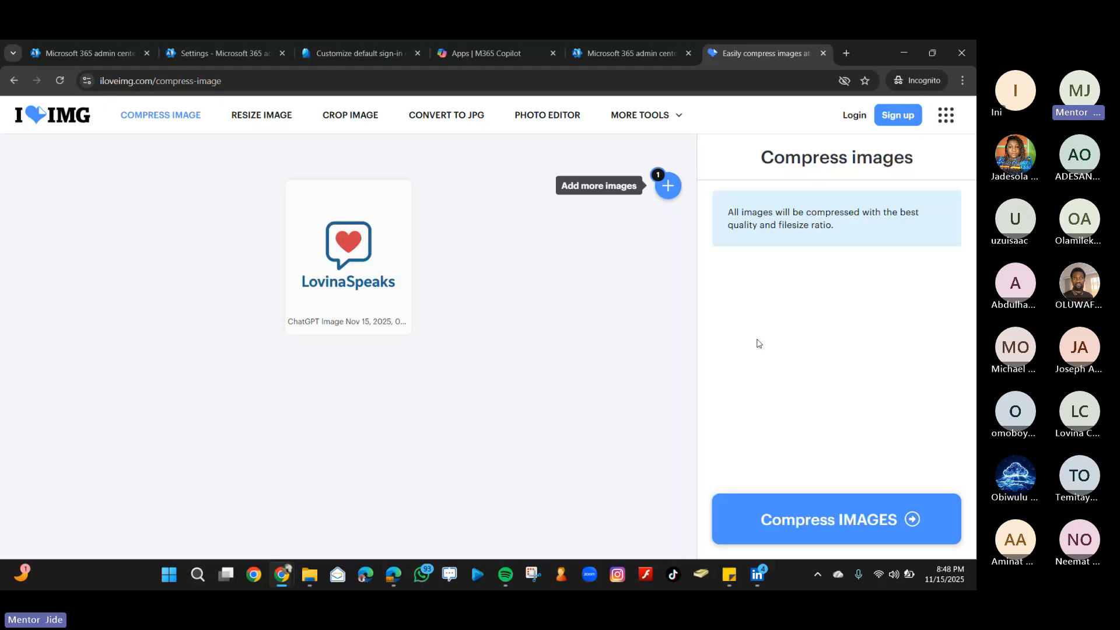
pyautogui.click(831, 527)
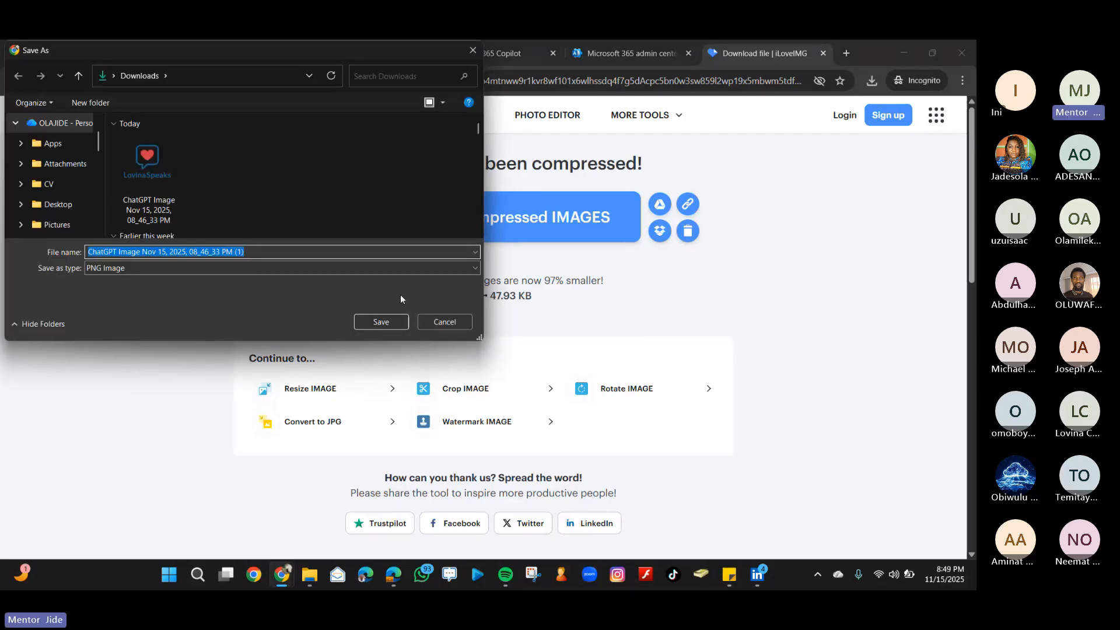
pyautogui.click(373, 323)
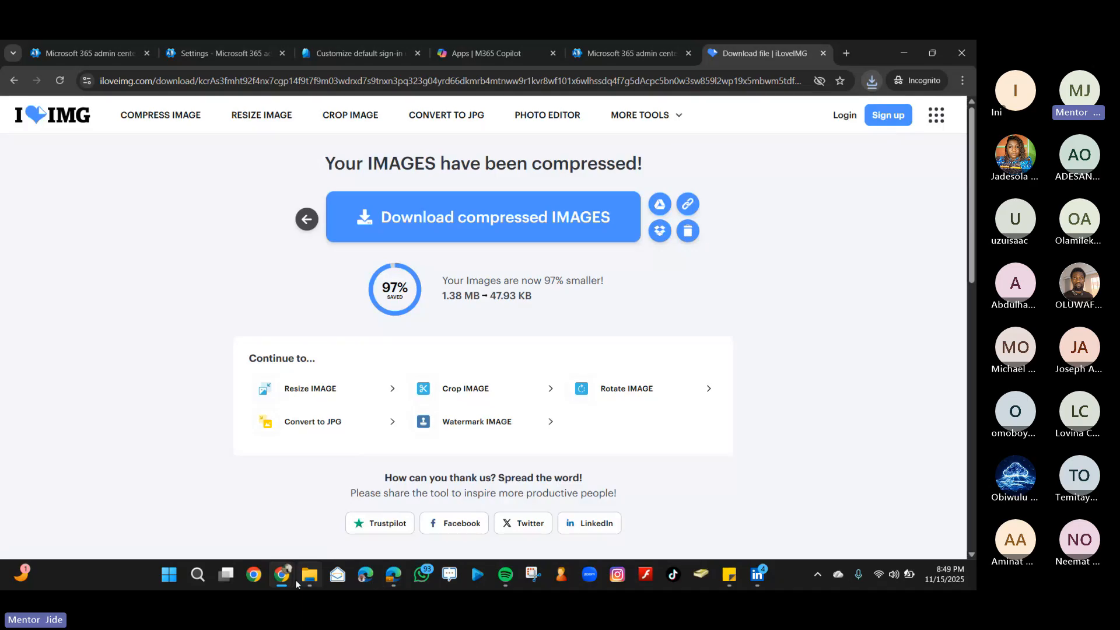
# Download the compressed logo again under the same name, replacing the existing file
pyautogui.click(374, 46)
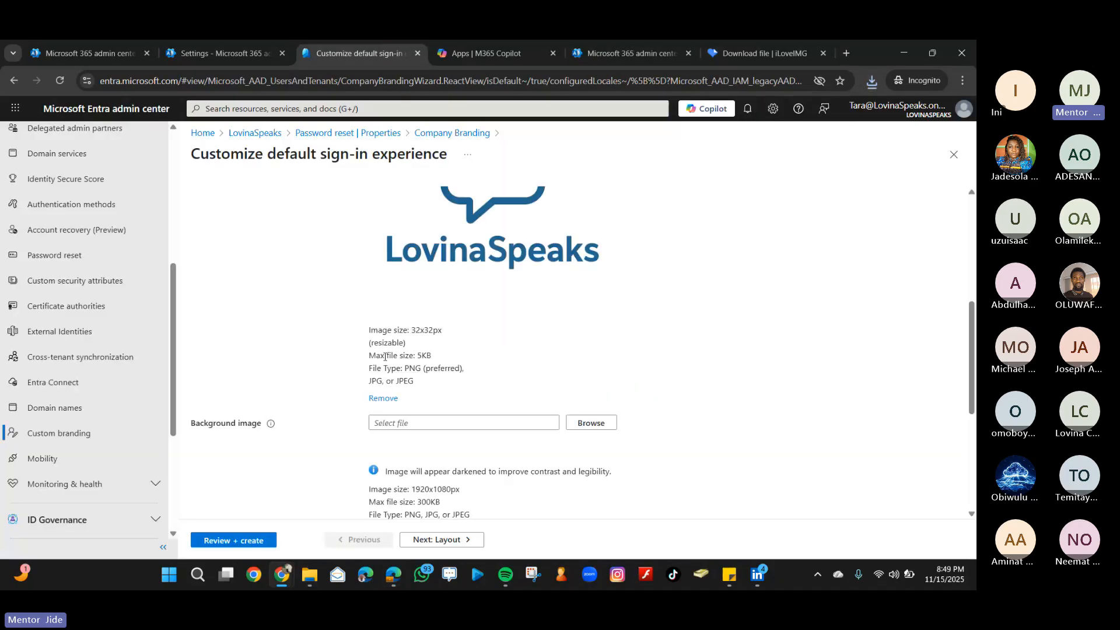
pyautogui.click(754, 42)
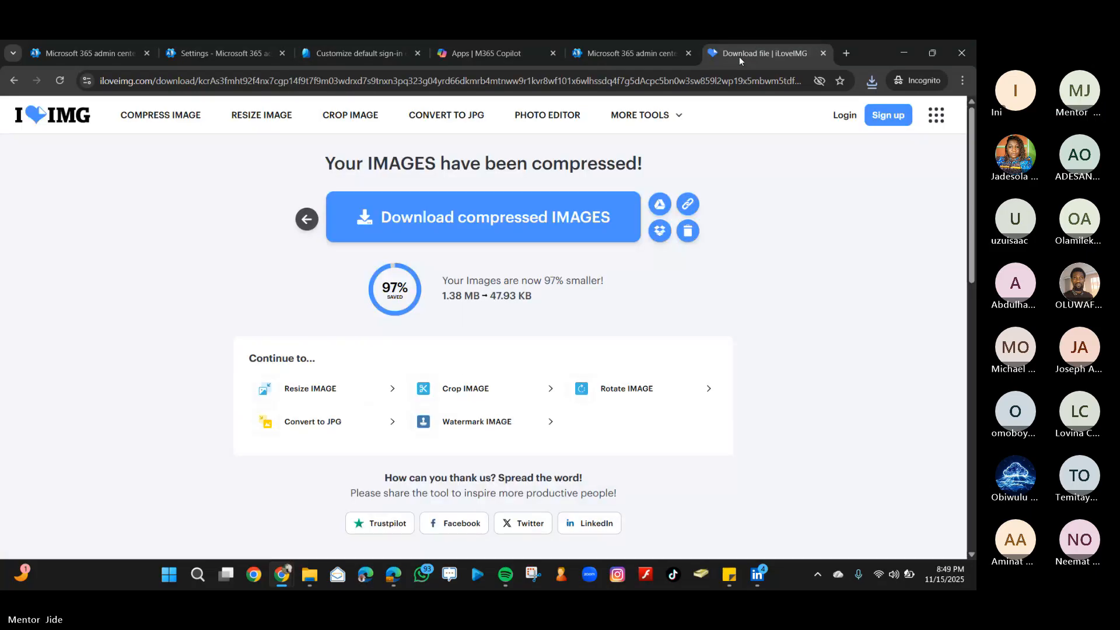
pyautogui.click(550, 226)
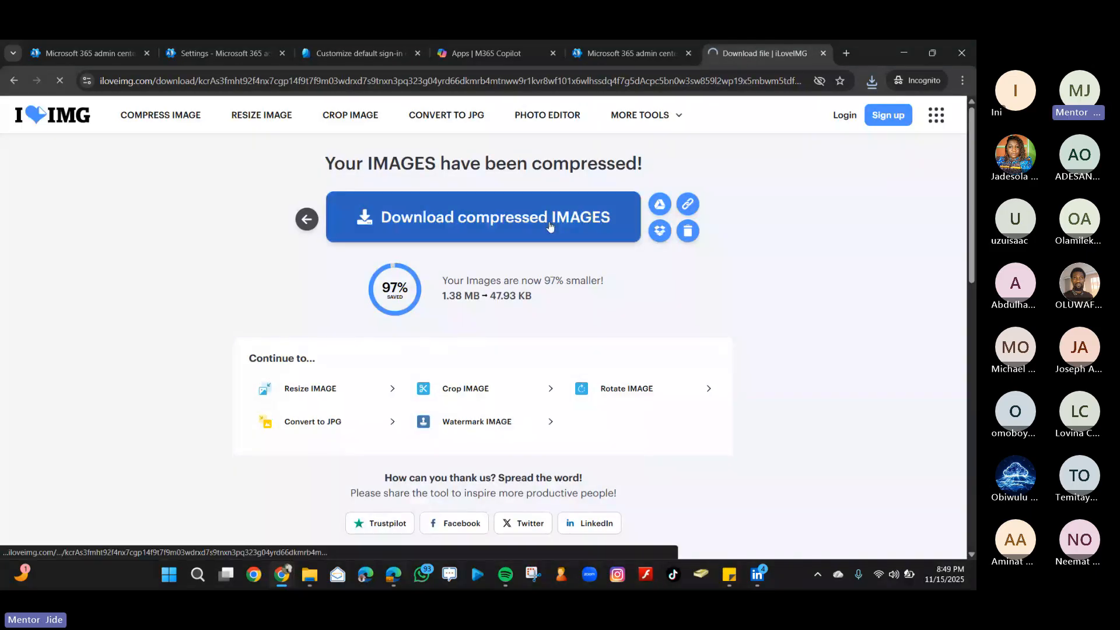
pyautogui.click(515, 238)
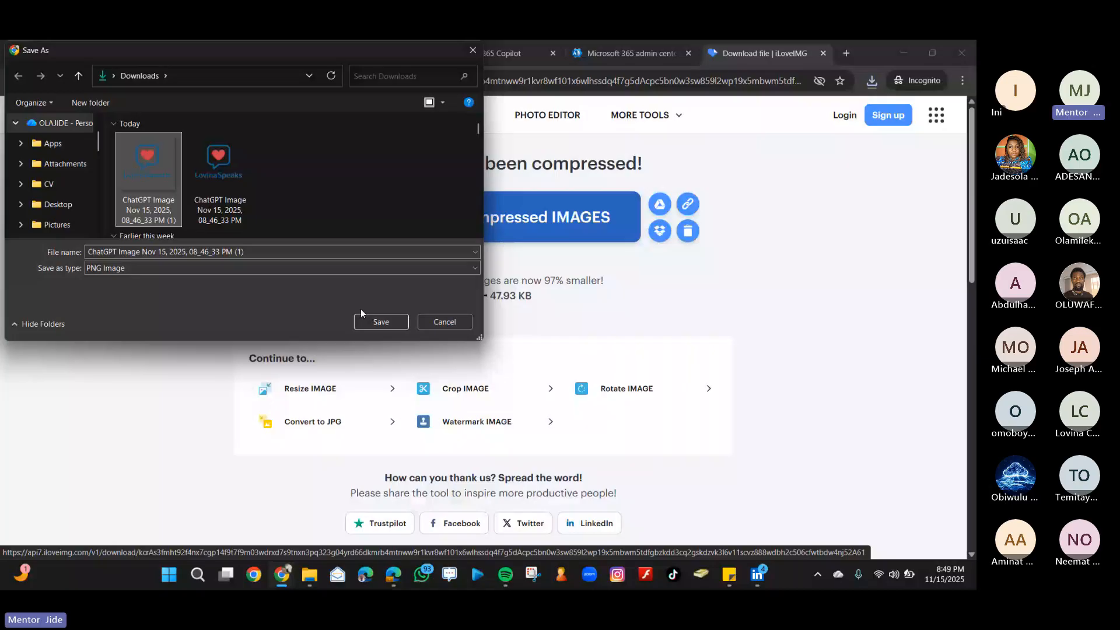
pyautogui.click(374, 321)
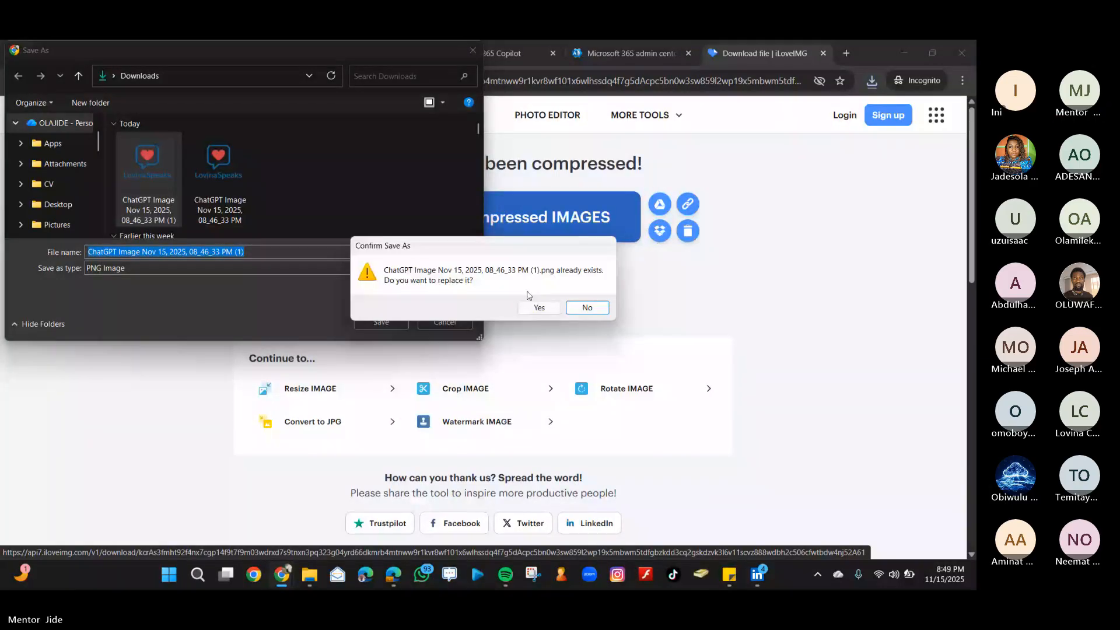
pyautogui.click(538, 308)
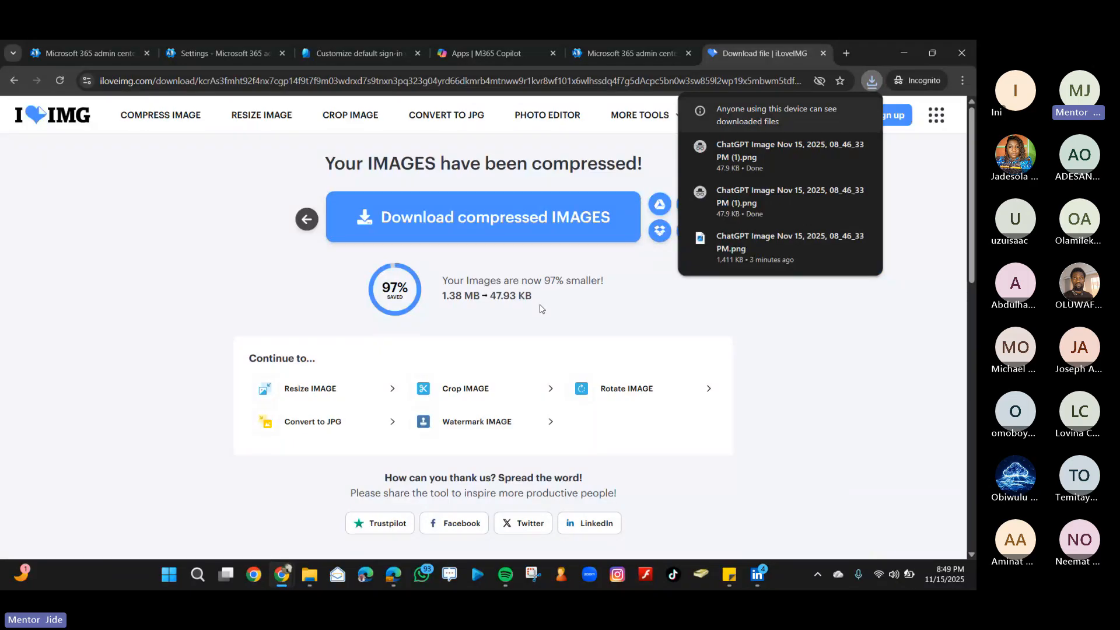
# Re-upload the compressed logo, compress it a second time, and save the 18.71 KB file
pyautogui.click(307, 220)
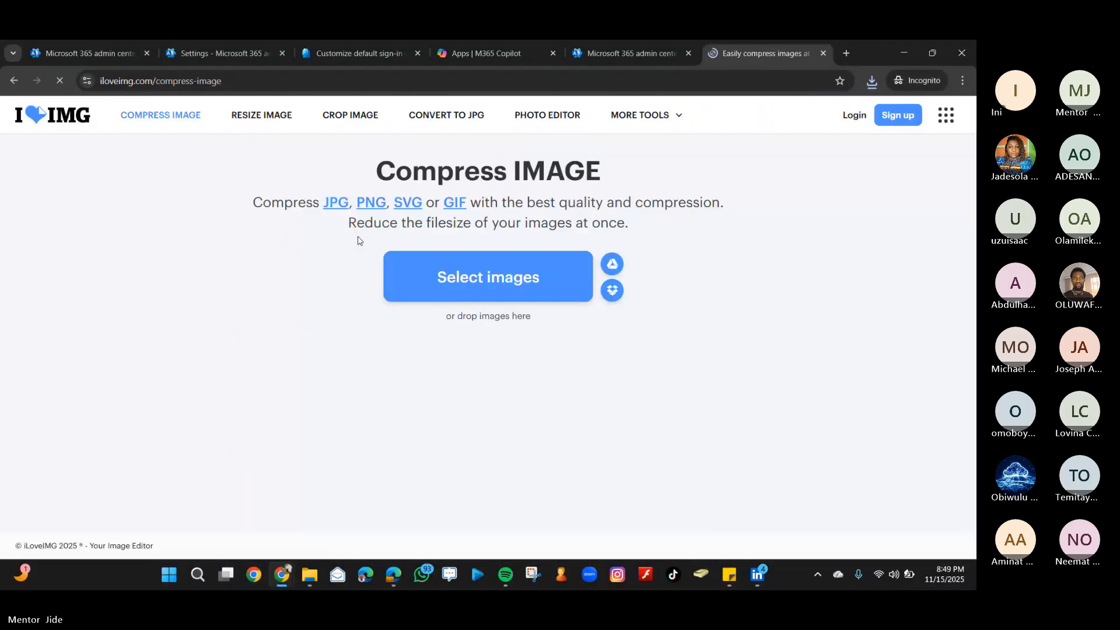
pyautogui.click(434, 273)
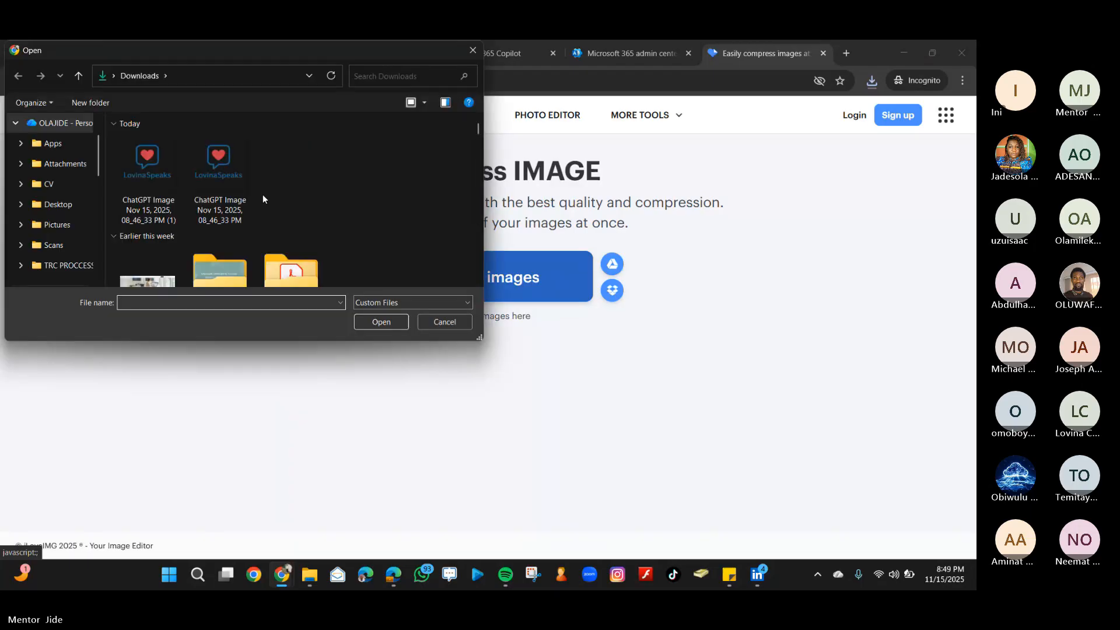
pyautogui.click(144, 181)
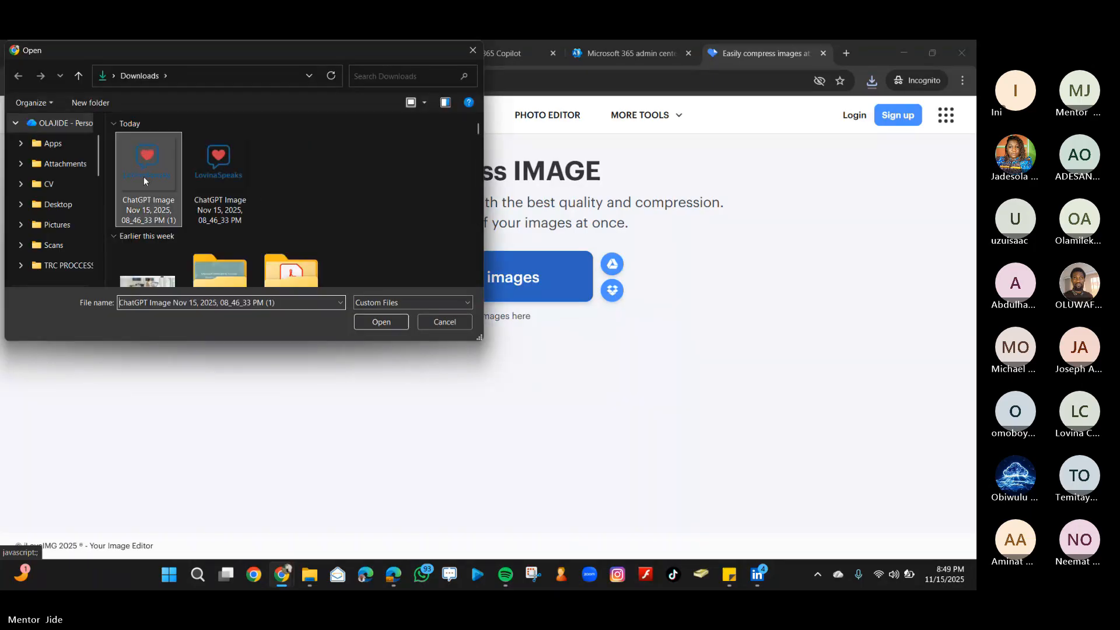
pyautogui.click(398, 327)
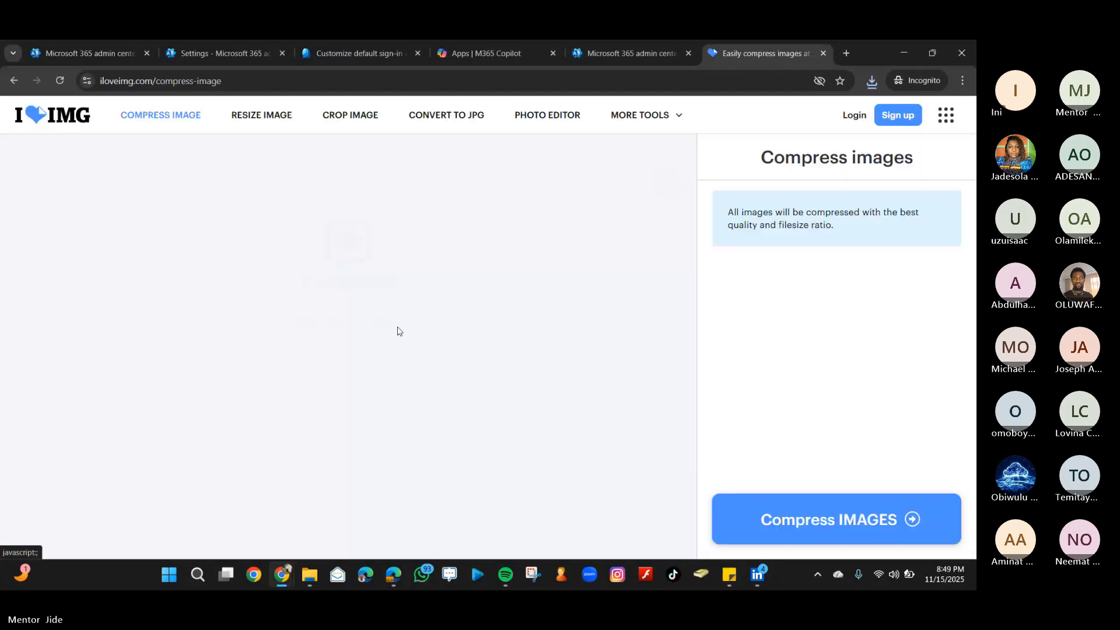
pyautogui.click(839, 521)
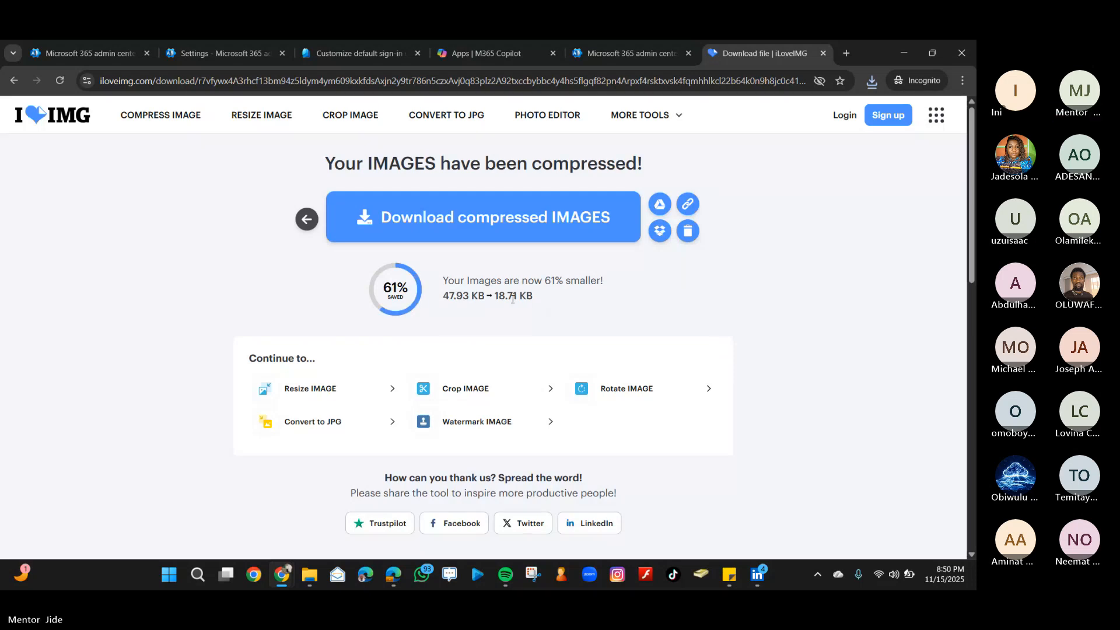
pyautogui.click(538, 229)
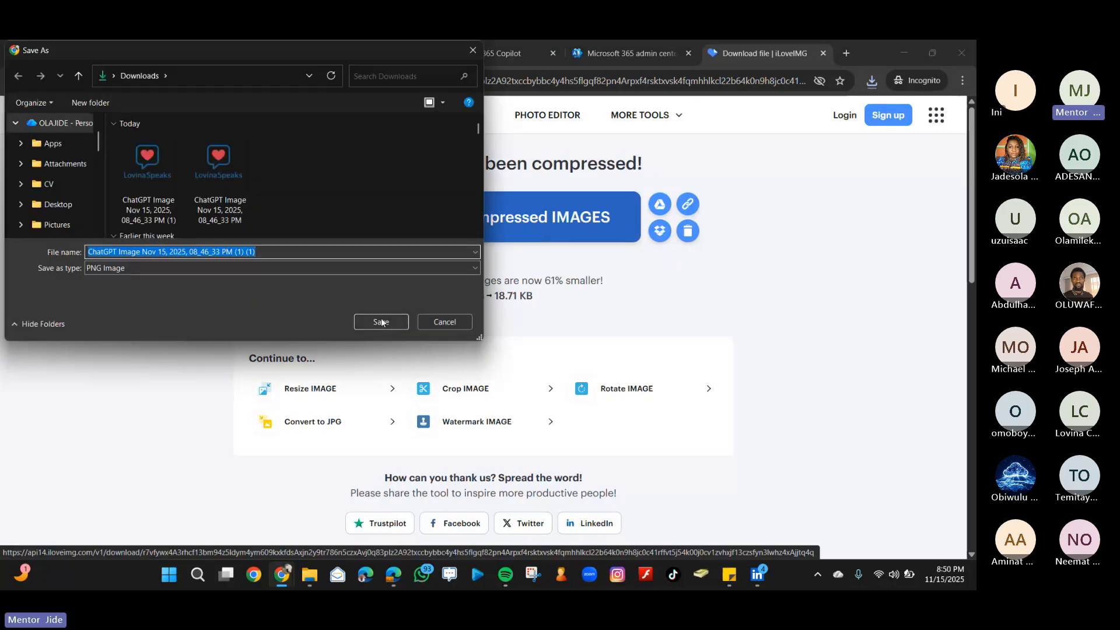
pyautogui.click(381, 319)
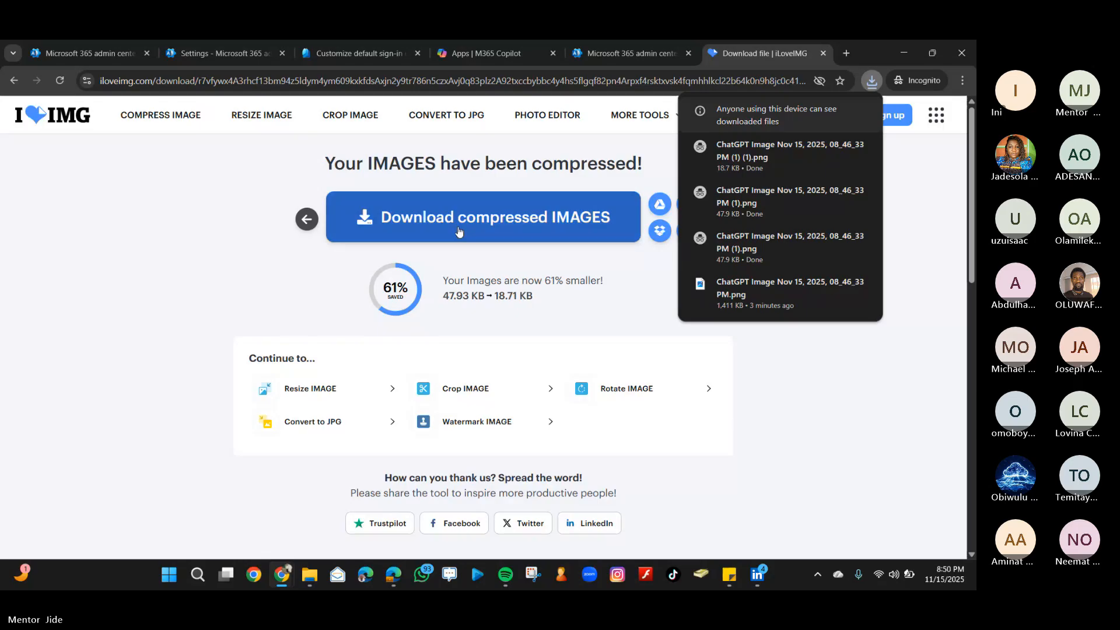
pyautogui.click(566, 224)
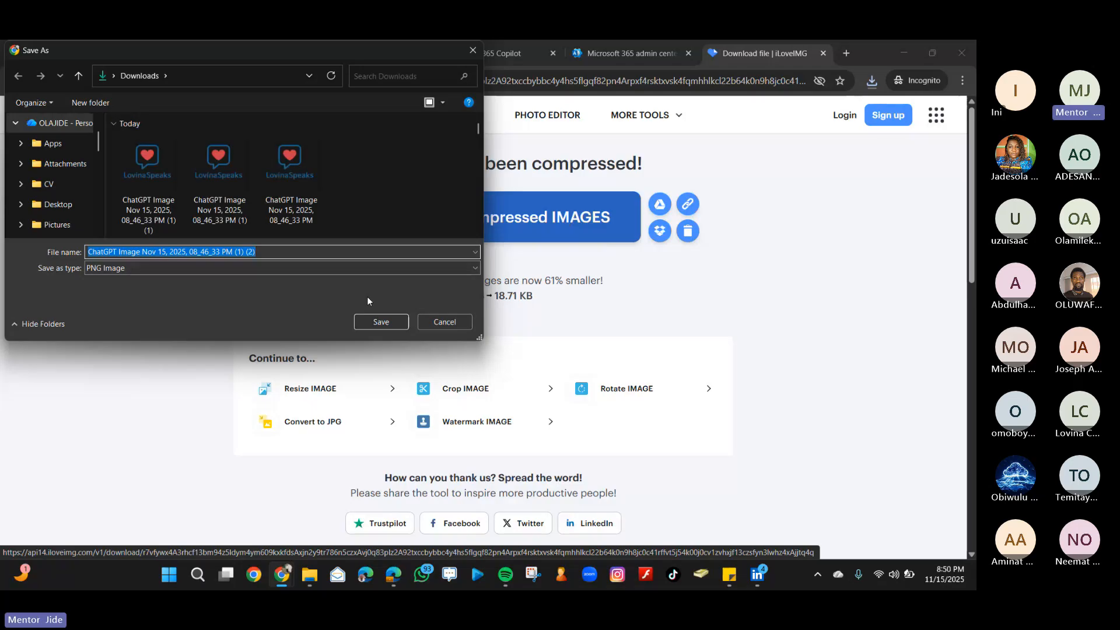
pyautogui.click(436, 322)
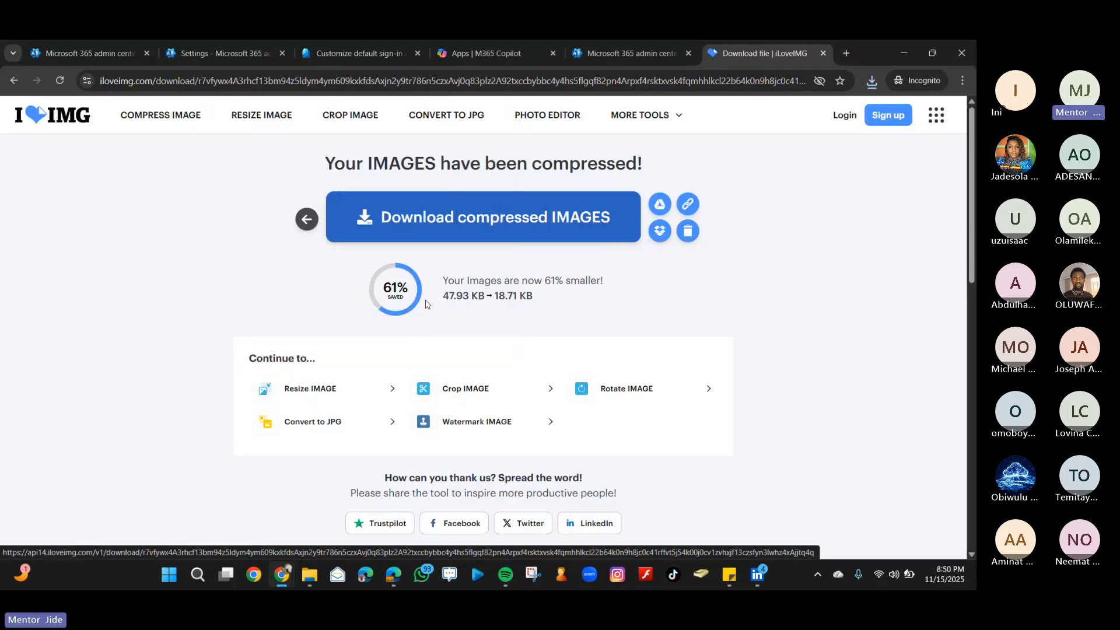
# Run a third iLoveIMG pass on the latest logo file, shrinking it to 13.10 KB, and save it
pyautogui.click(307, 219)
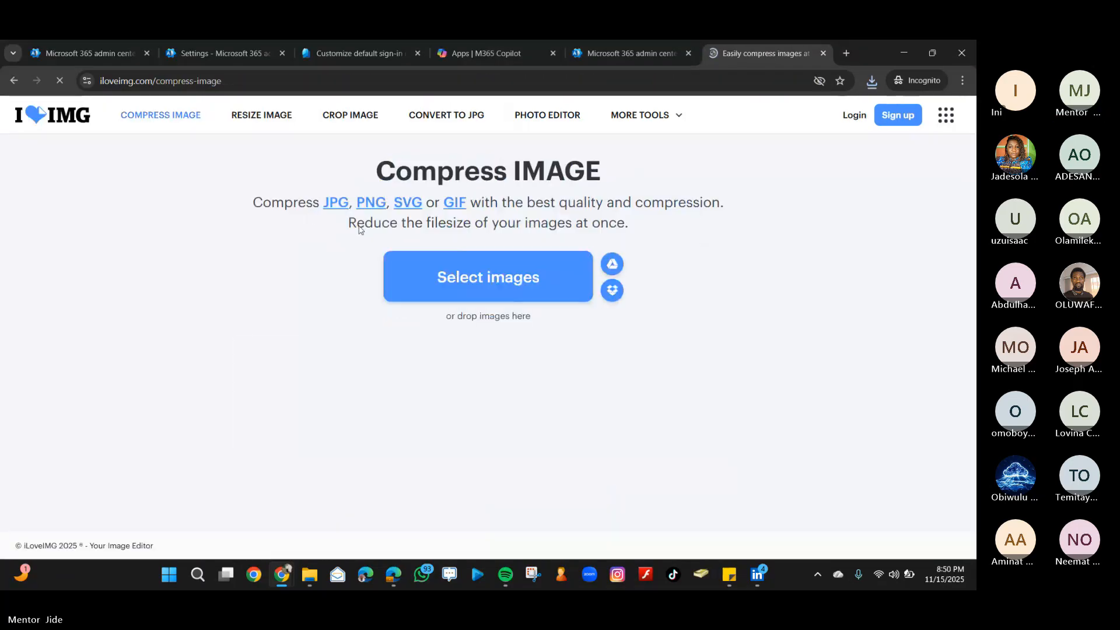
pyautogui.click(471, 274)
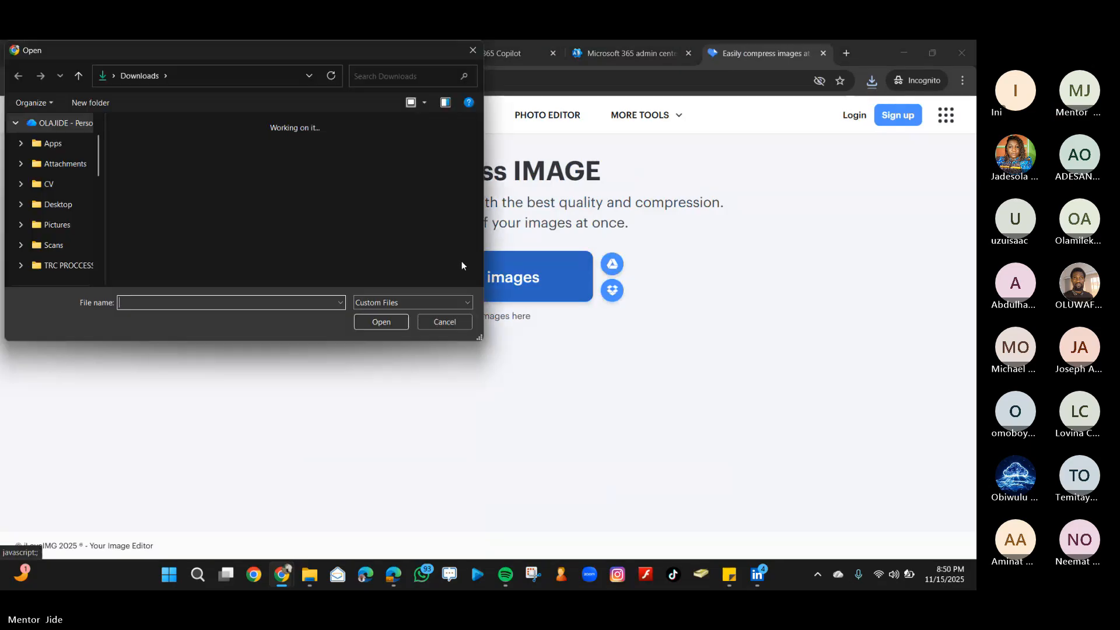
pyautogui.click(176, 192)
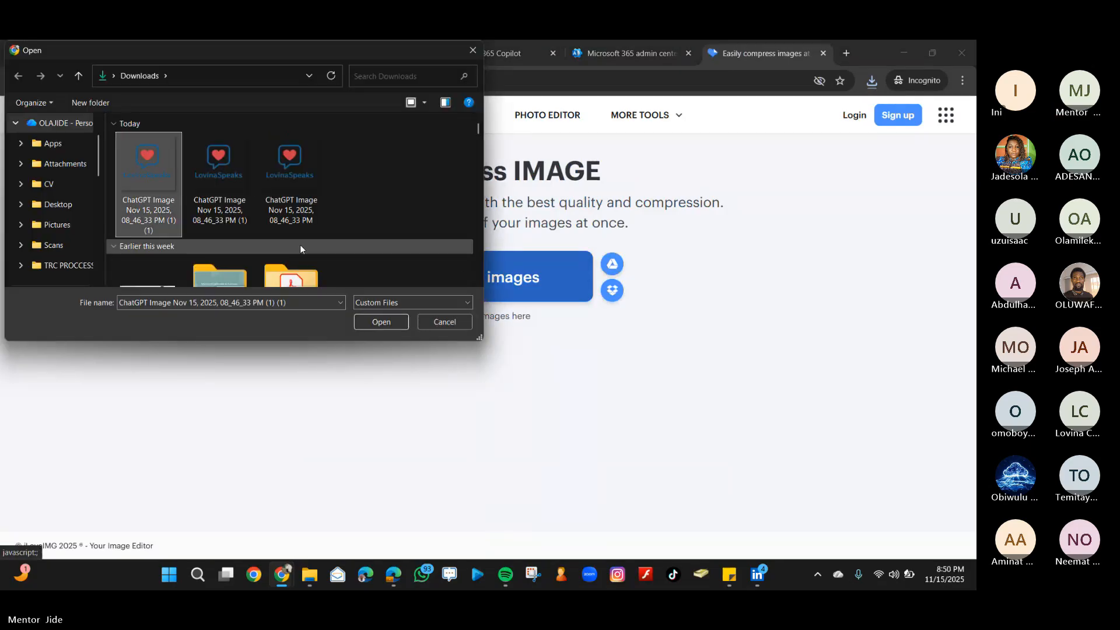
pyautogui.click(382, 322)
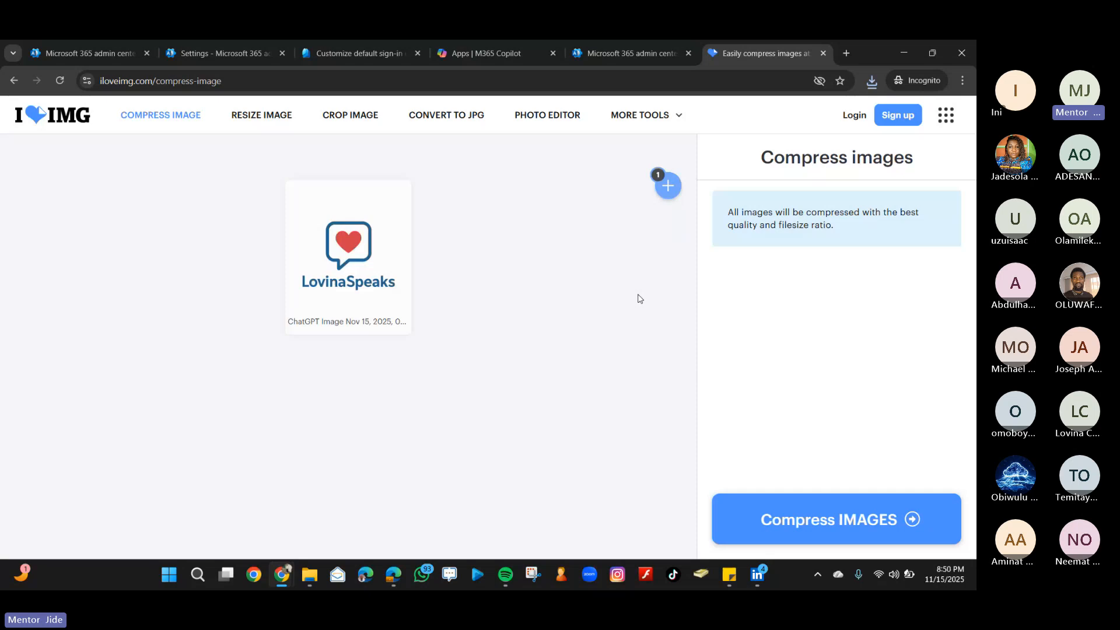
pyautogui.click(816, 513)
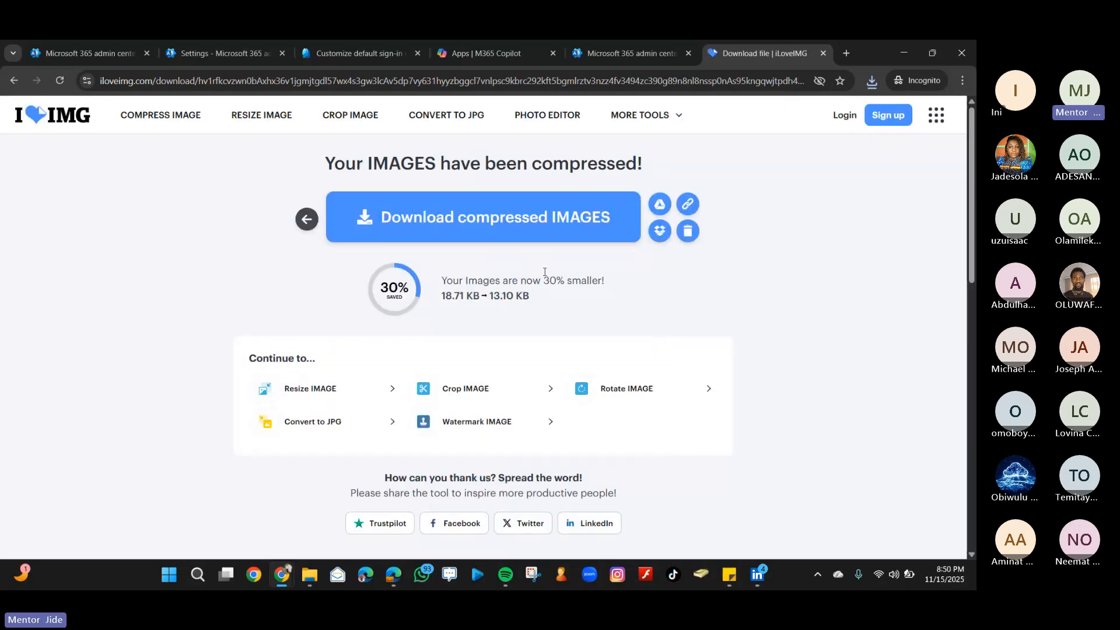
pyautogui.click(518, 240)
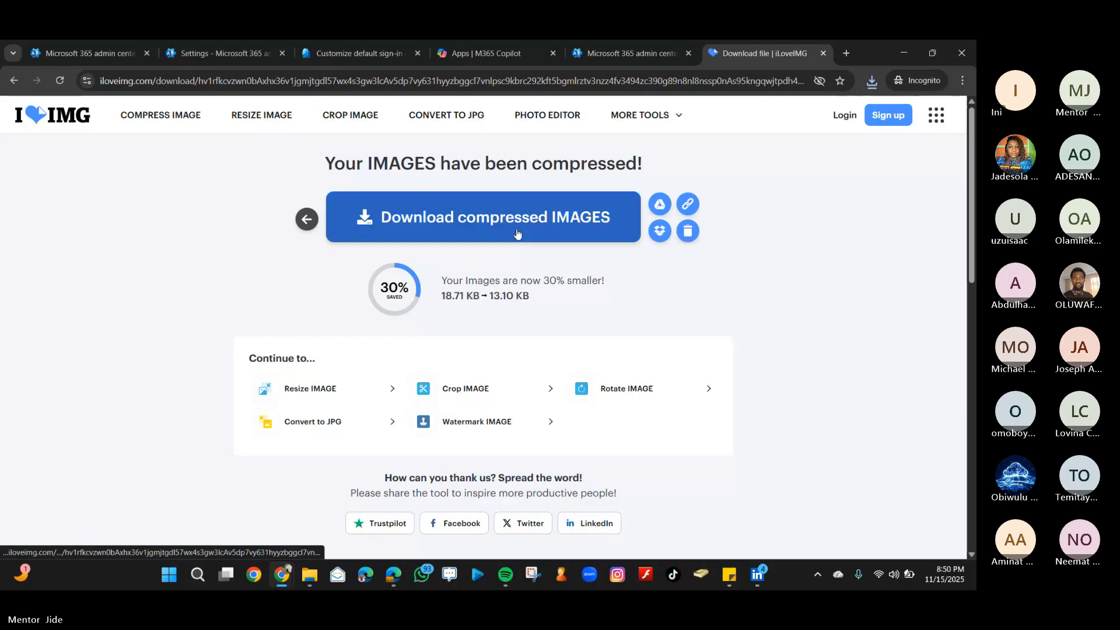
pyautogui.click(516, 233)
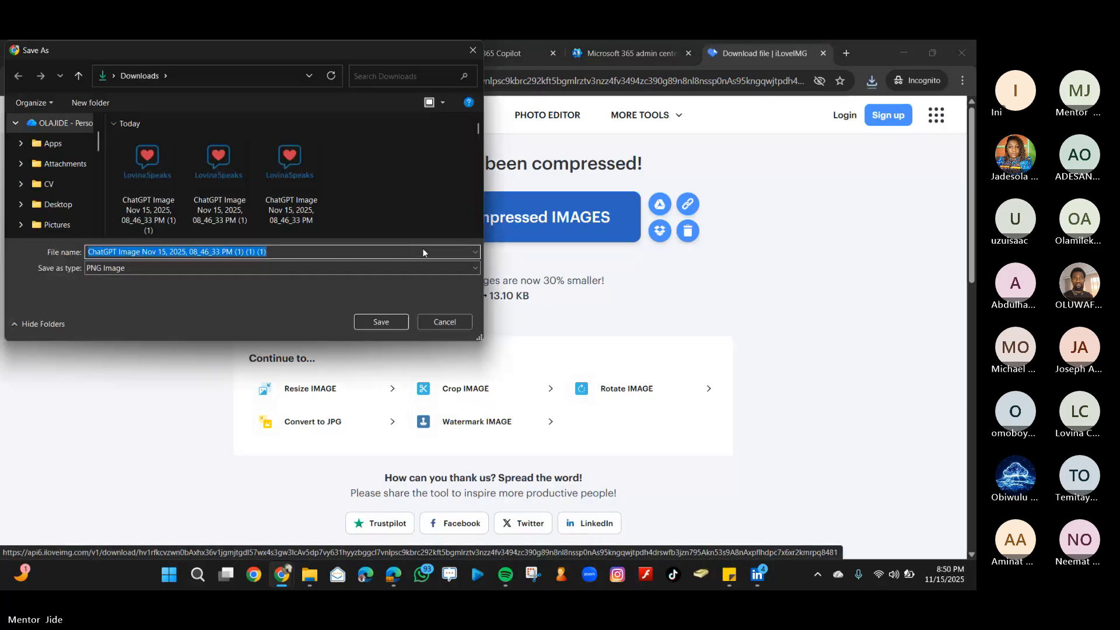
pyautogui.click(377, 320)
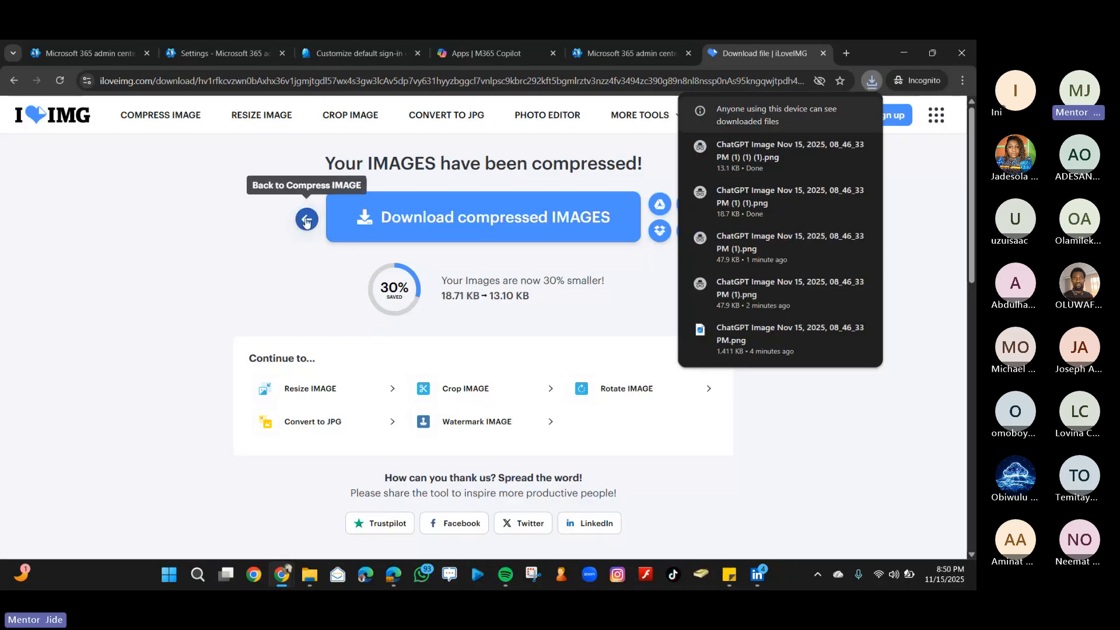
pyautogui.click(306, 220)
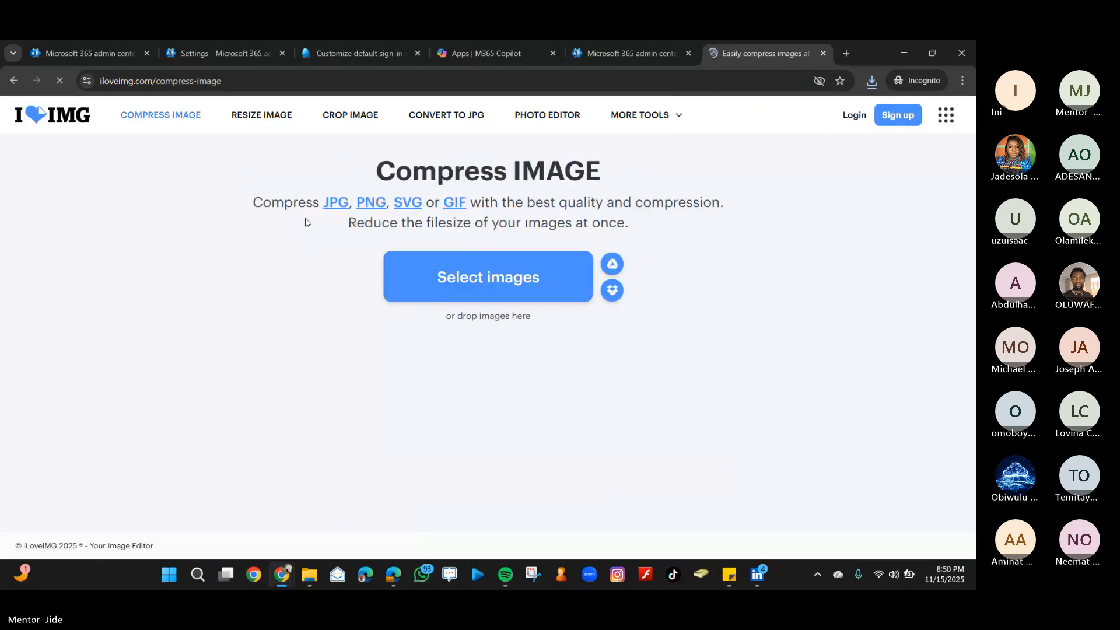
# Compress the newest logo copy a fourth time and save it, though it stays at 13.10 KB
pyautogui.click(445, 275)
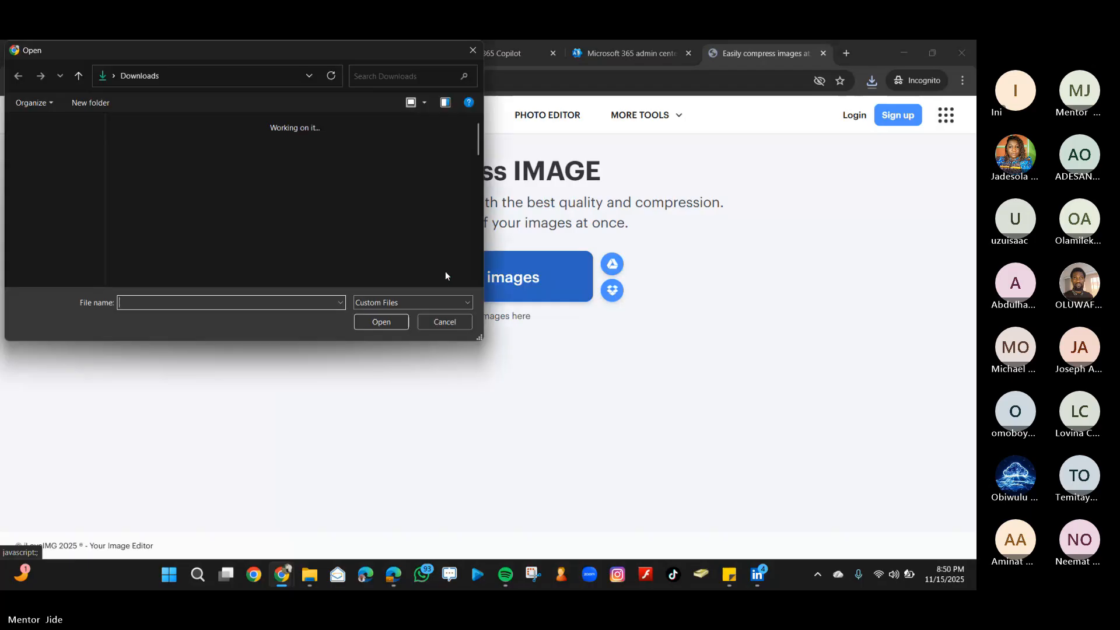
pyautogui.click(162, 199)
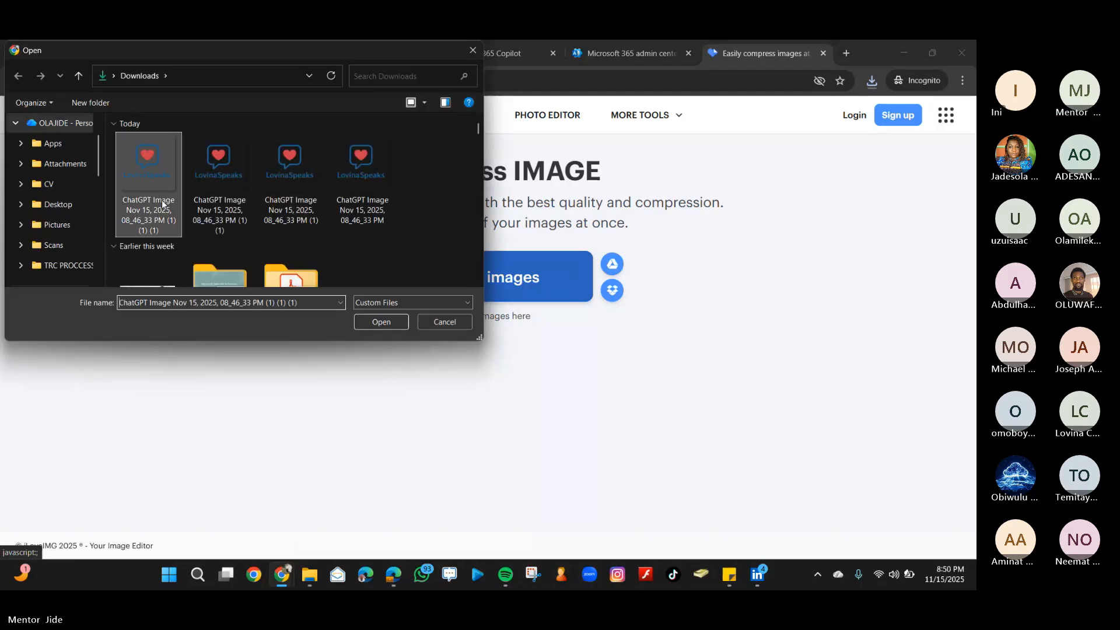
pyautogui.click(373, 324)
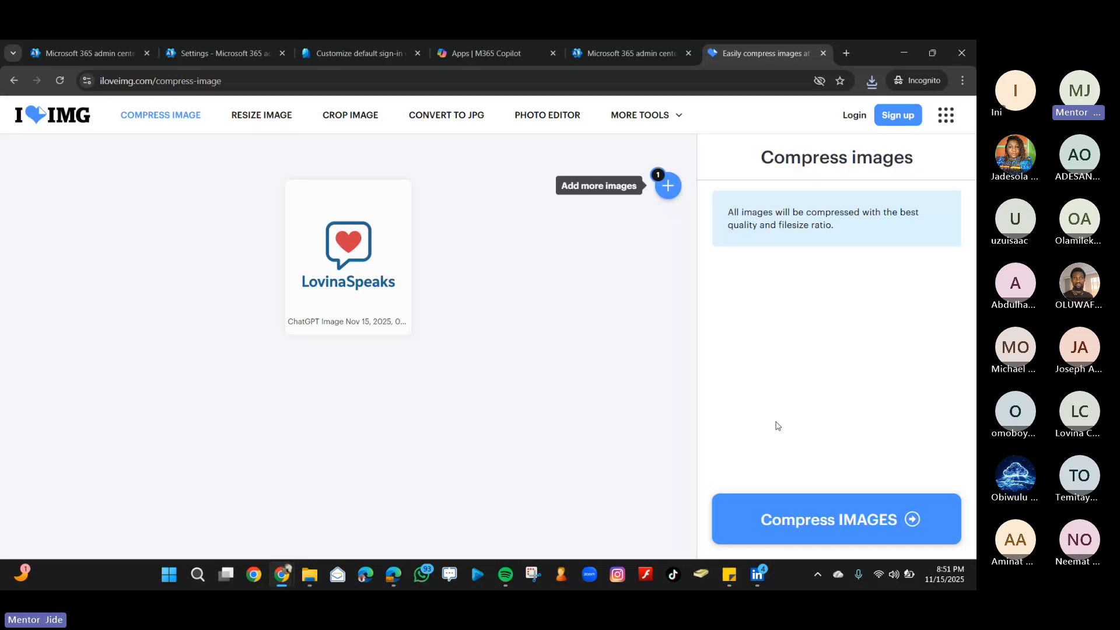
pyautogui.click(819, 521)
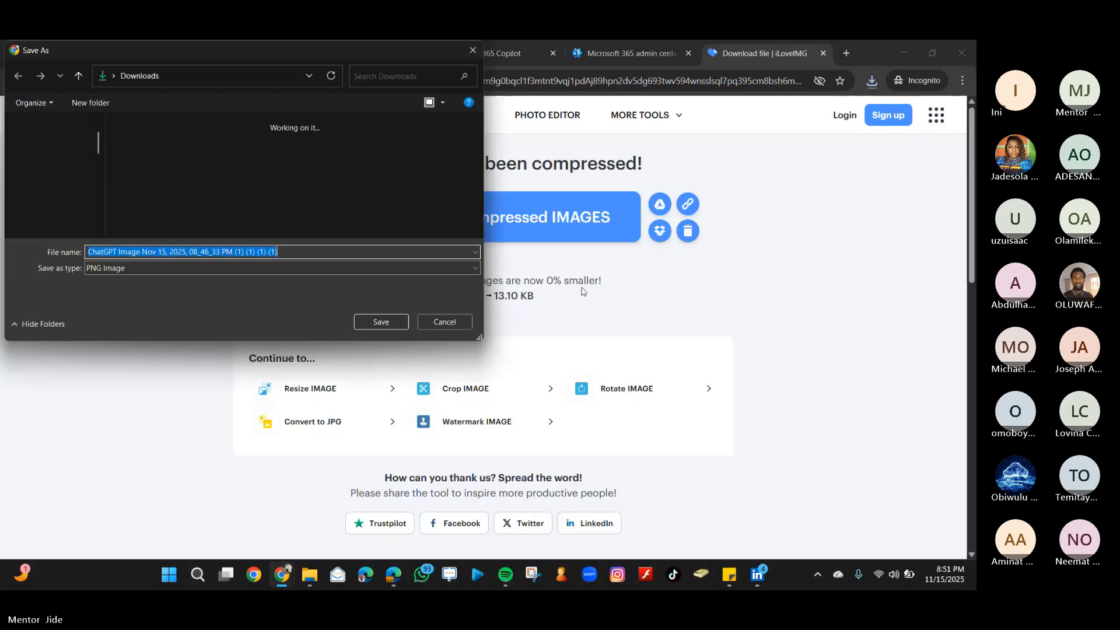
pyautogui.click(382, 324)
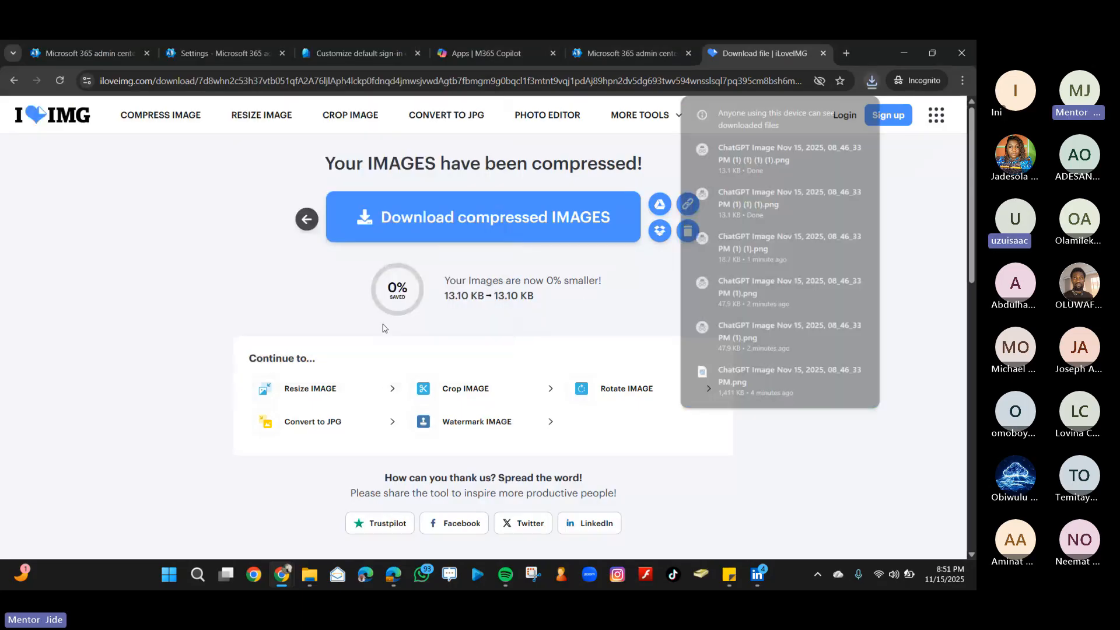
pyautogui.click(652, 310)
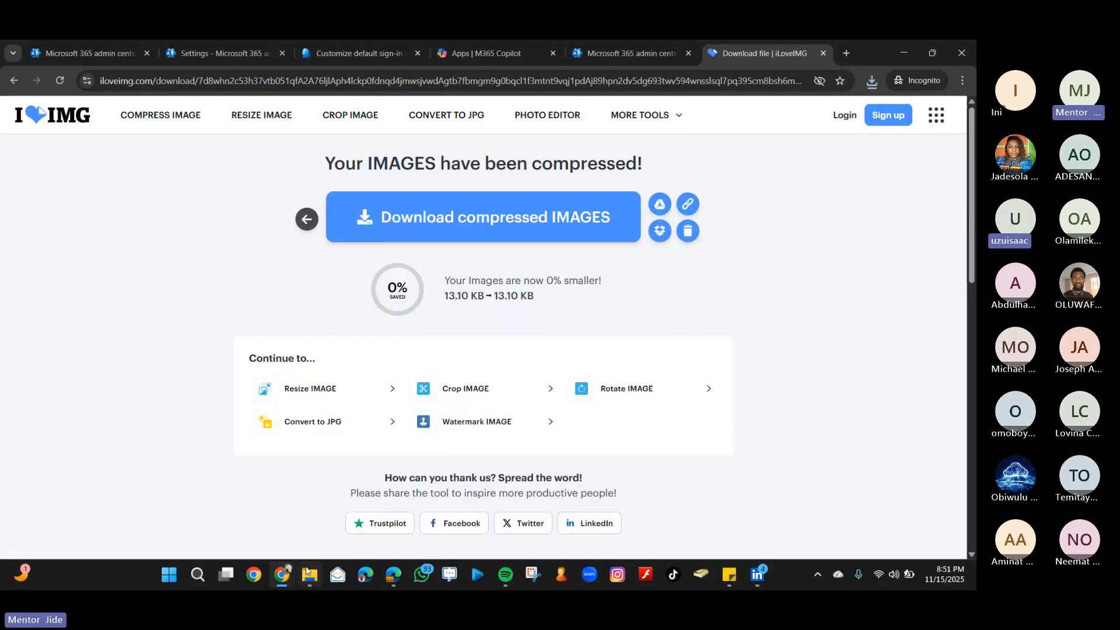
pyautogui.moveTo(307, 577)
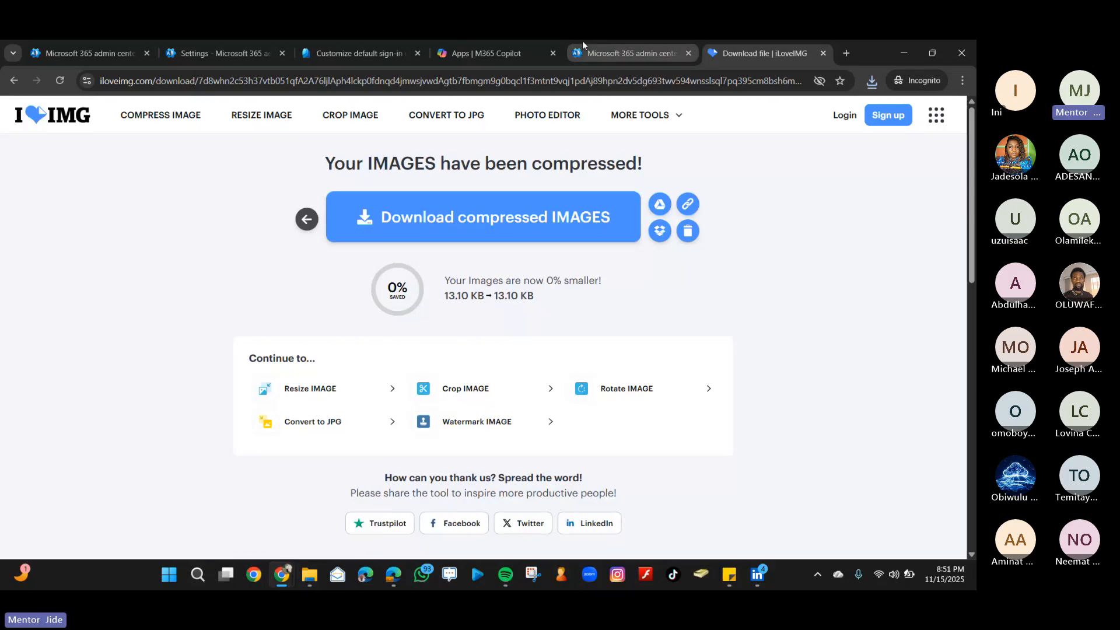
# Check the sign-in branding page, then return to the iLoveIMG results showing the 13.10 KB logo
pyautogui.click(363, 47)
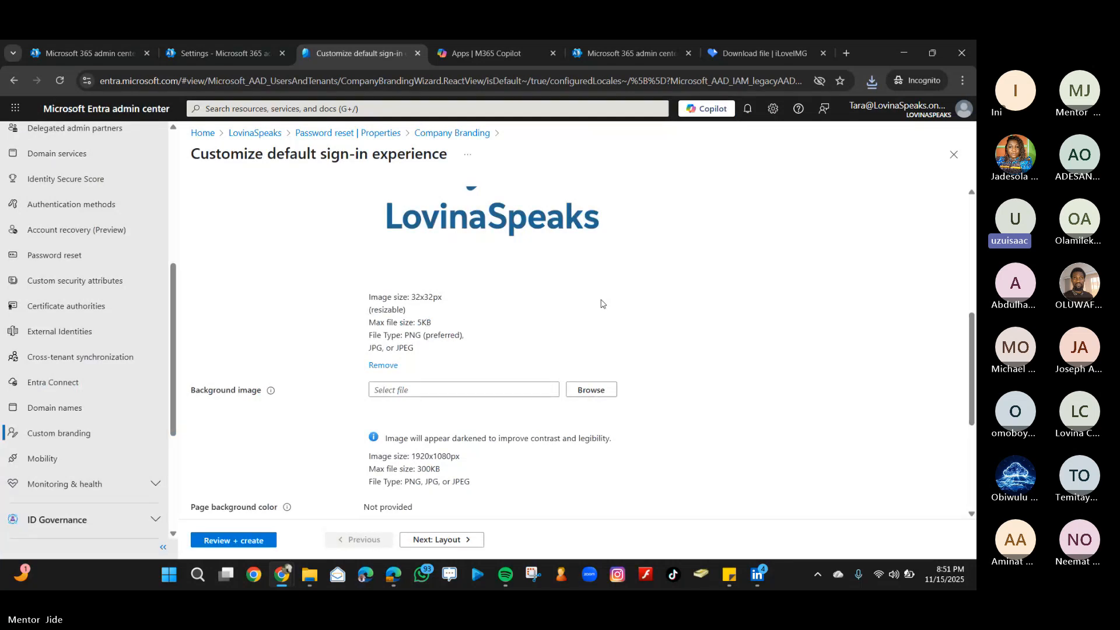
pyautogui.click(723, 46)
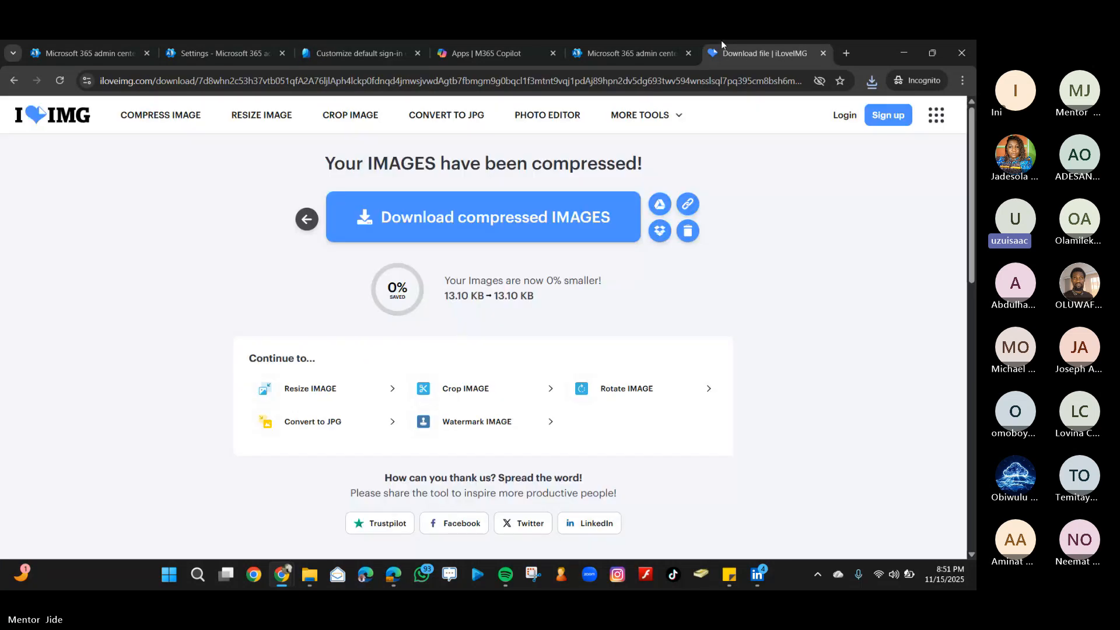
pyautogui.moveTo(654, 115)
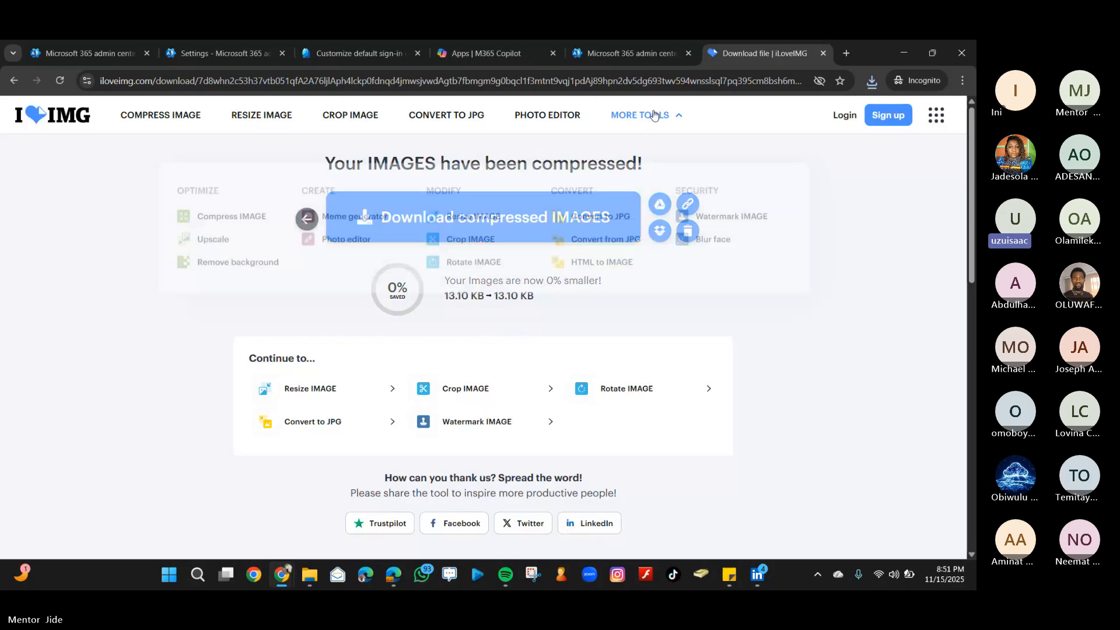
# Search Google for 'compress image online' in a new incognito tab, then go back to the Entra branding page
pyautogui.click(846, 53)
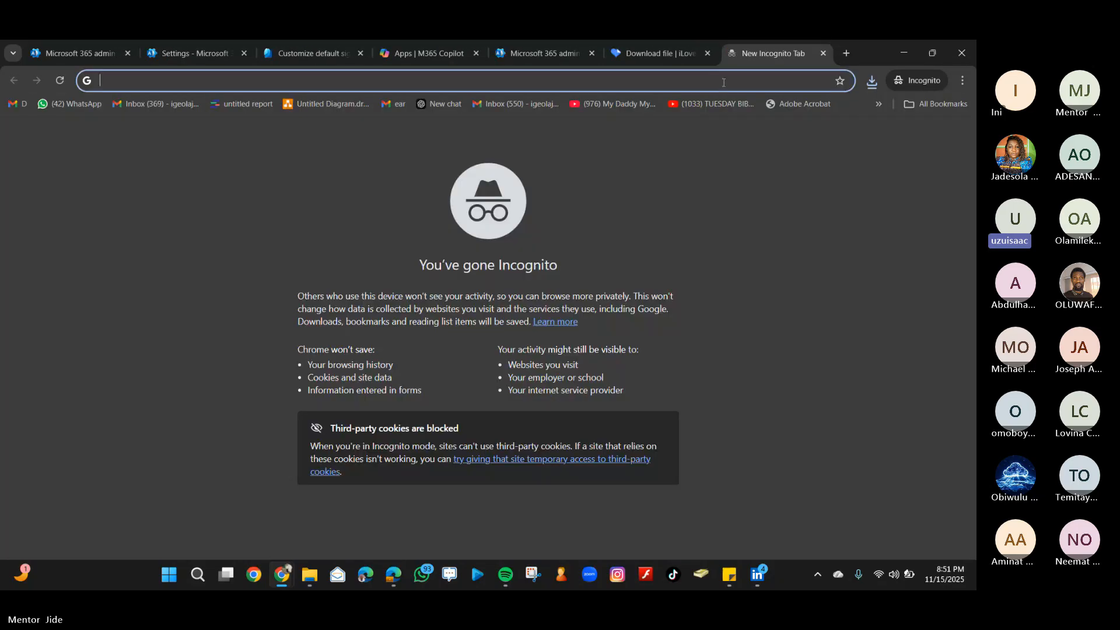
pyautogui.write('comp')
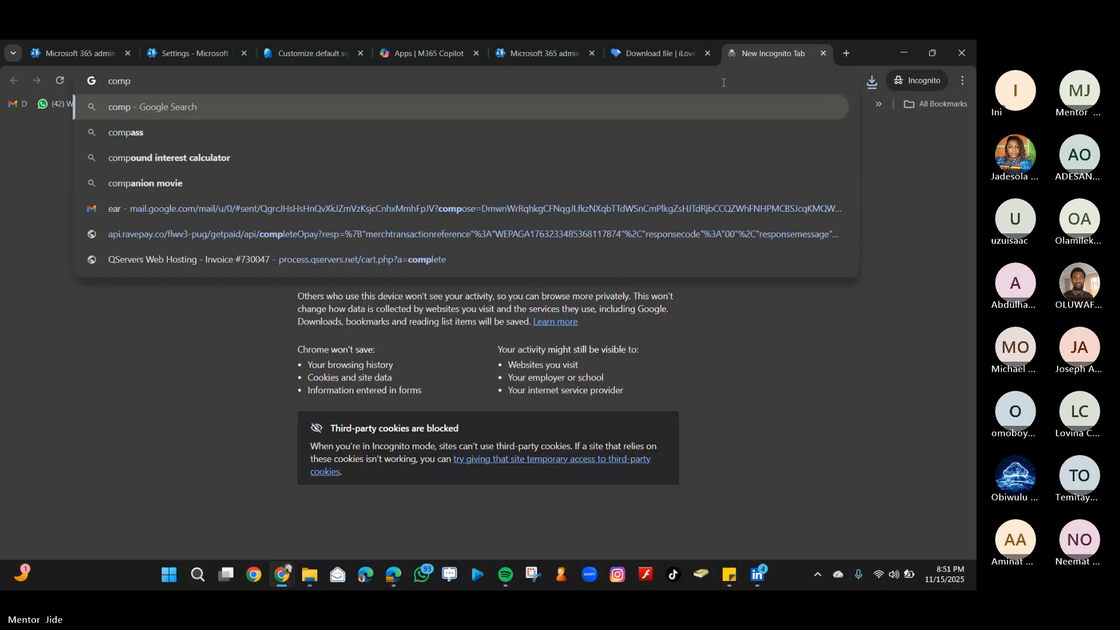
pyautogui.write('ress')
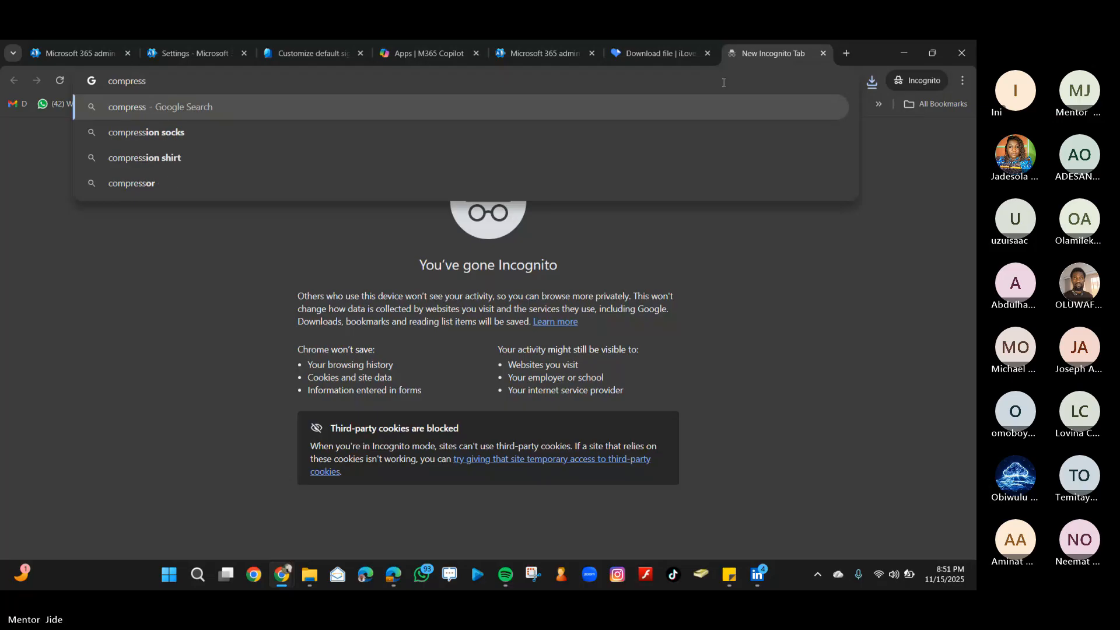
pyautogui.write(' image o')
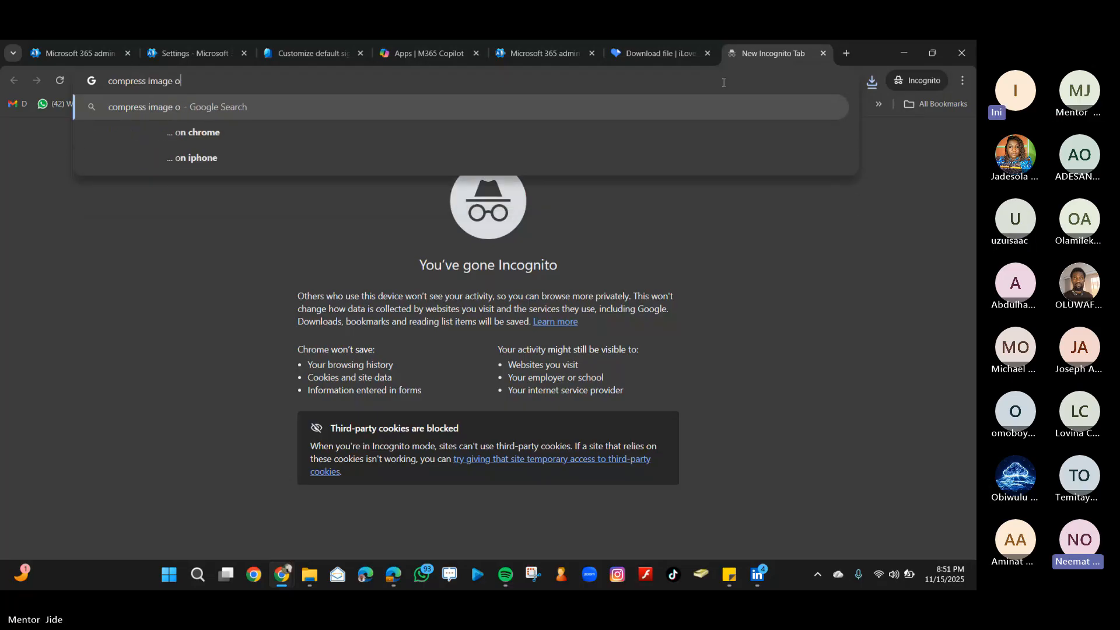
pyautogui.write('nline')
pyautogui.press('Return')
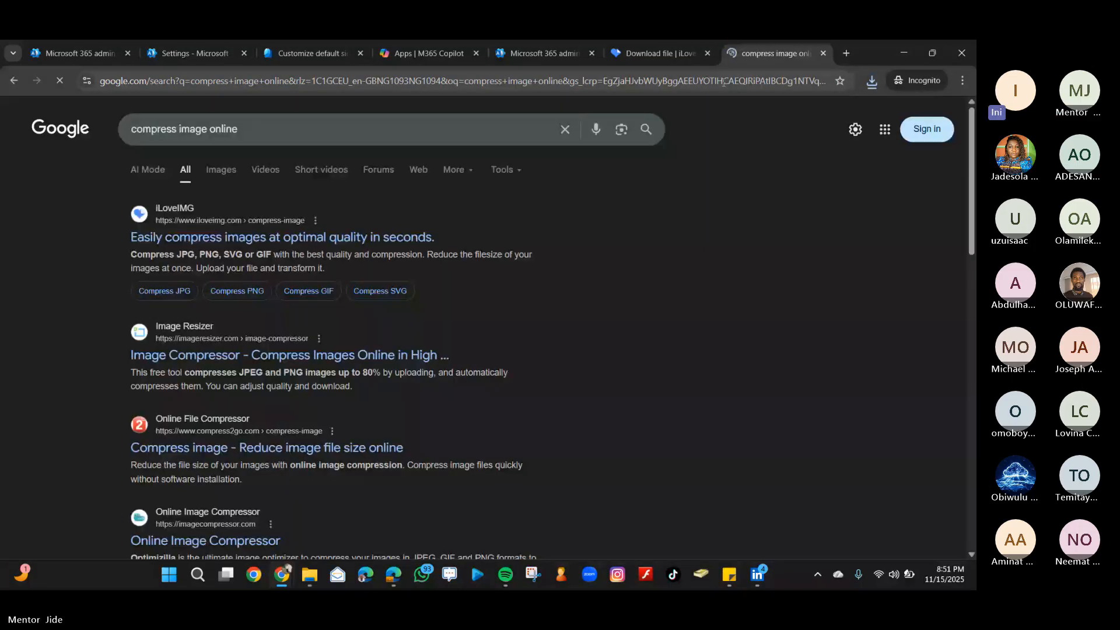
pyautogui.click(340, 53)
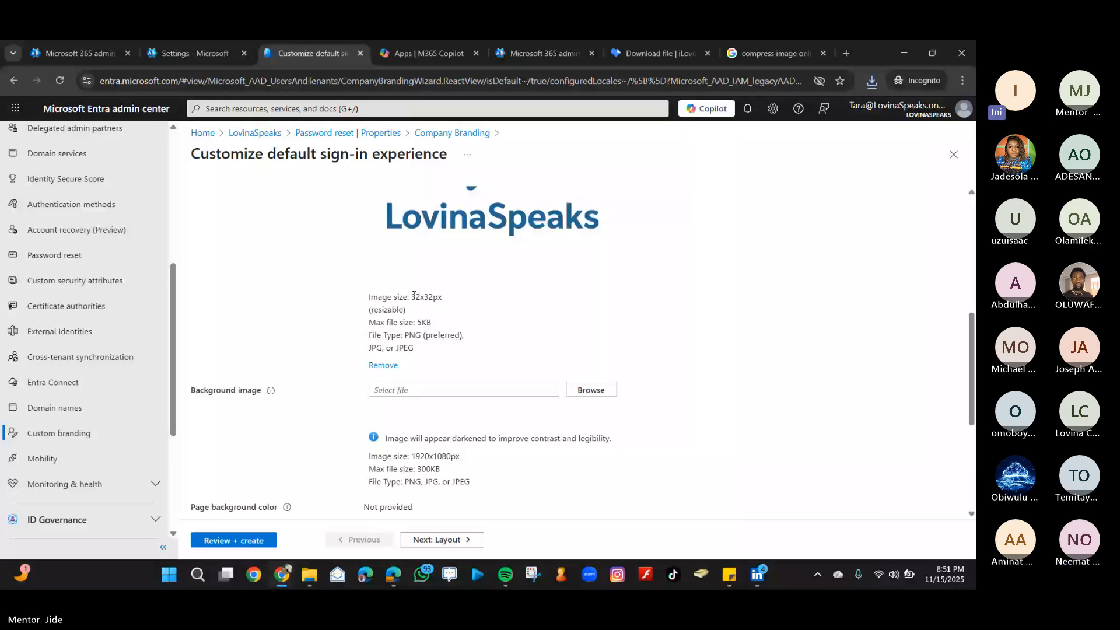
# Highlight the 'Image size: 32x32px' logo requirement on the Entra page, then return to the Google results
pyautogui.moveTo(413, 295); pyautogui.dragTo(443, 304)
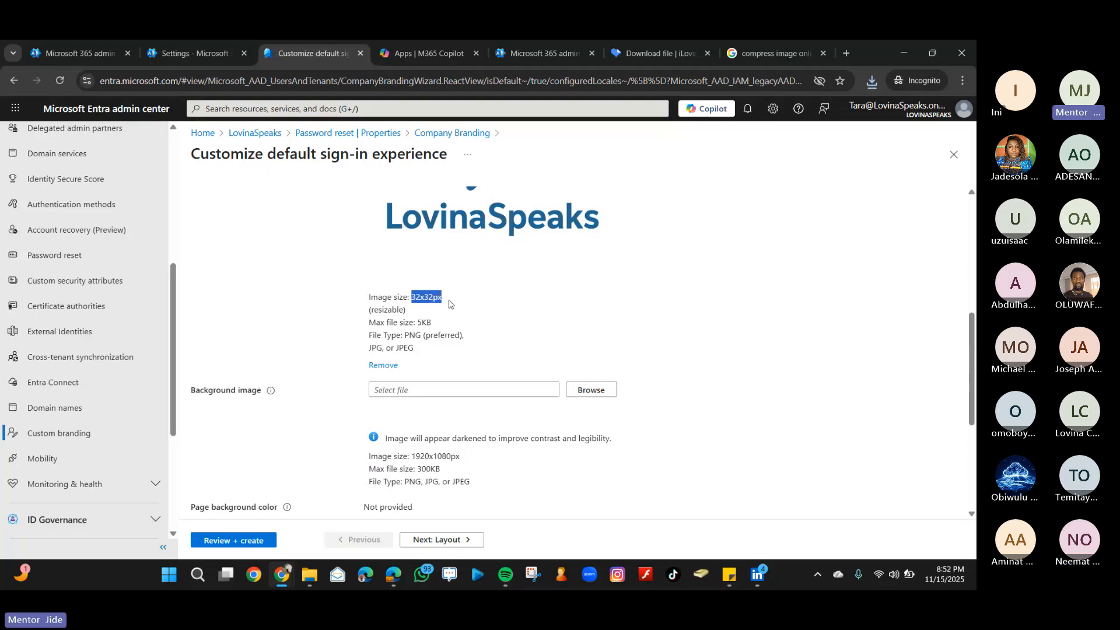
pyautogui.moveTo(368, 298); pyautogui.dragTo(451, 298)
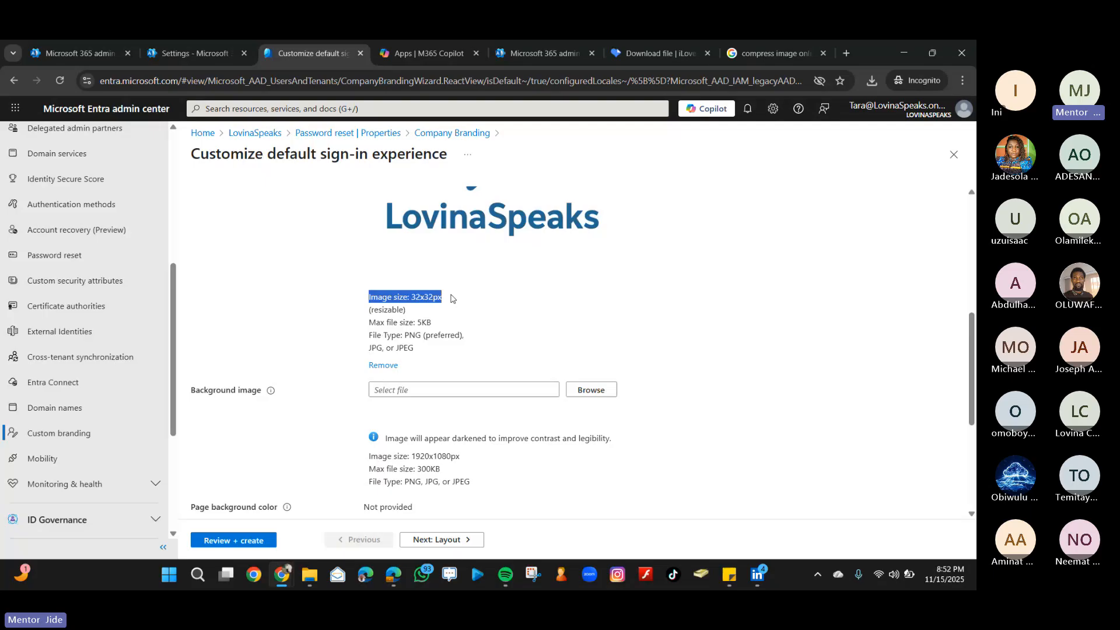
pyautogui.moveTo(447, 294); pyautogui.dragTo(367, 300)
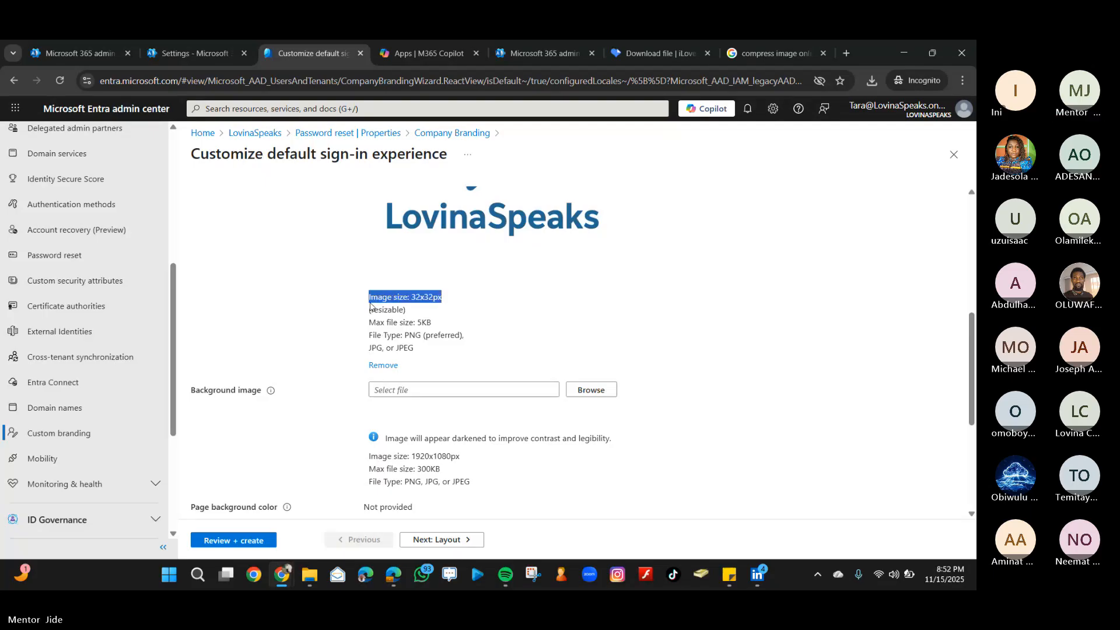
pyautogui.click(440, 315)
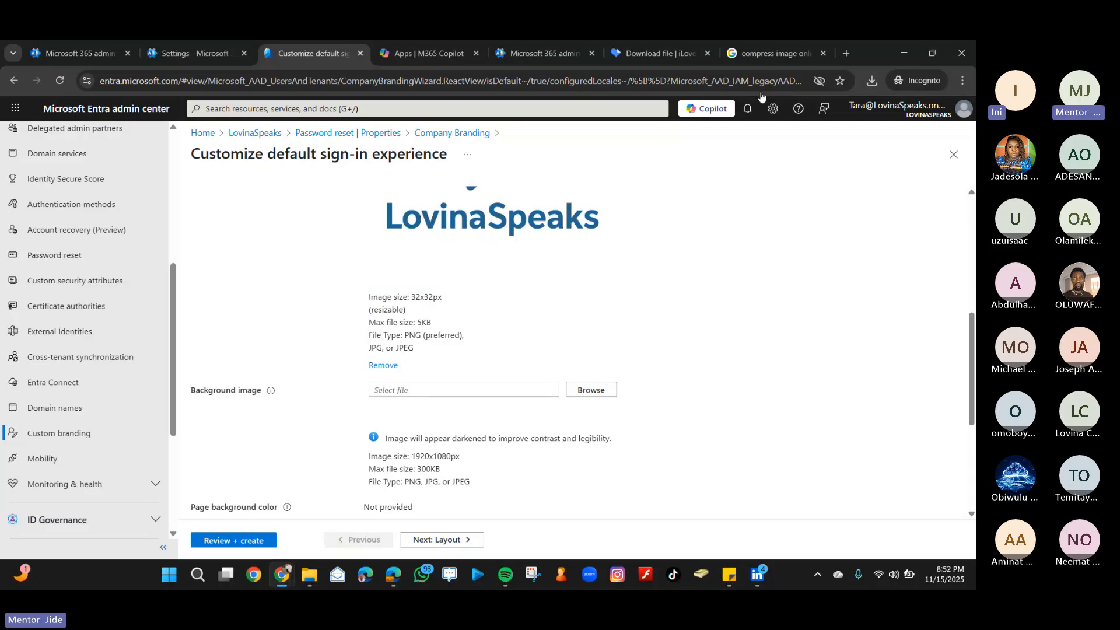
pyautogui.click(776, 53)
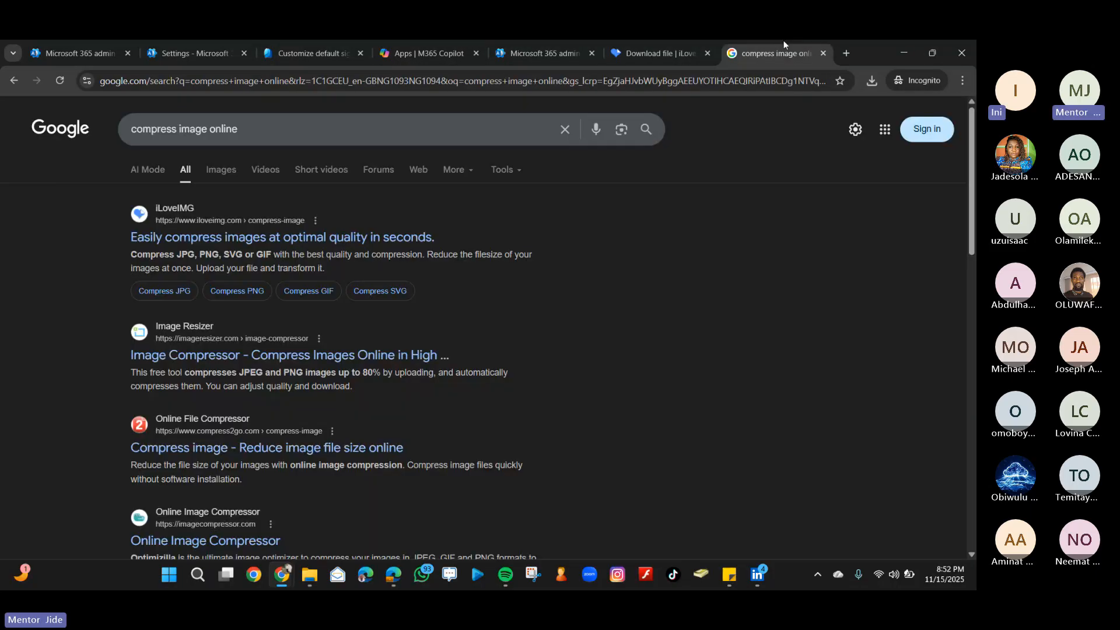
# Refine the Google search to compressing an image to 5kb and scroll through the results
pyautogui.click(480, 140)
pyautogui.write('c')
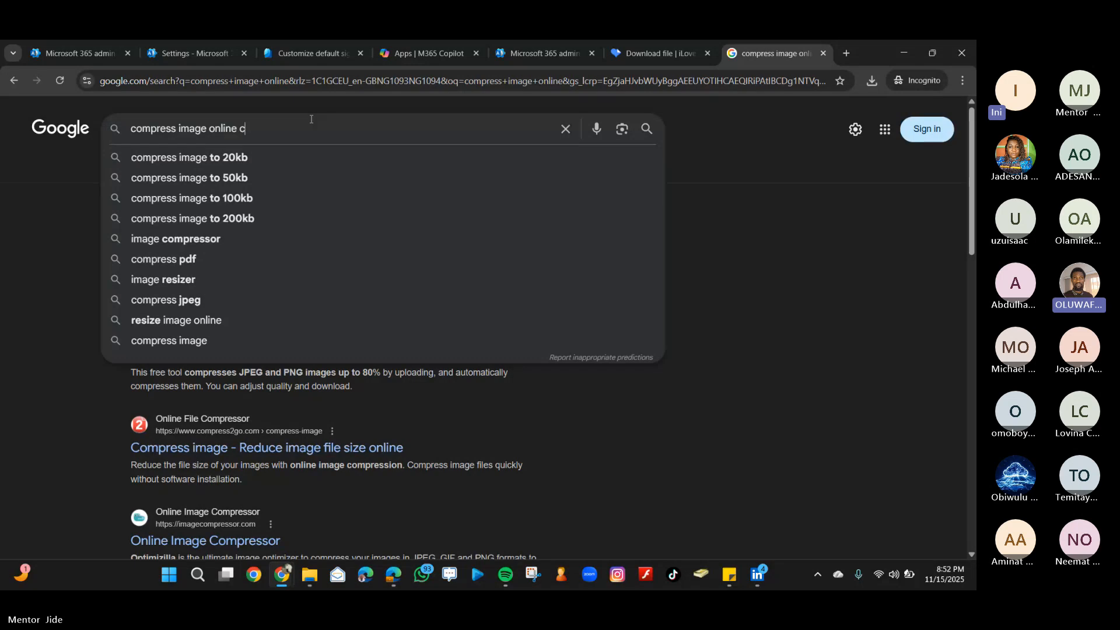
pyautogui.write('om')
pyautogui.press('BackSpace')
pyautogui.press('BackSpace')
pyautogui.press('BackSpace')
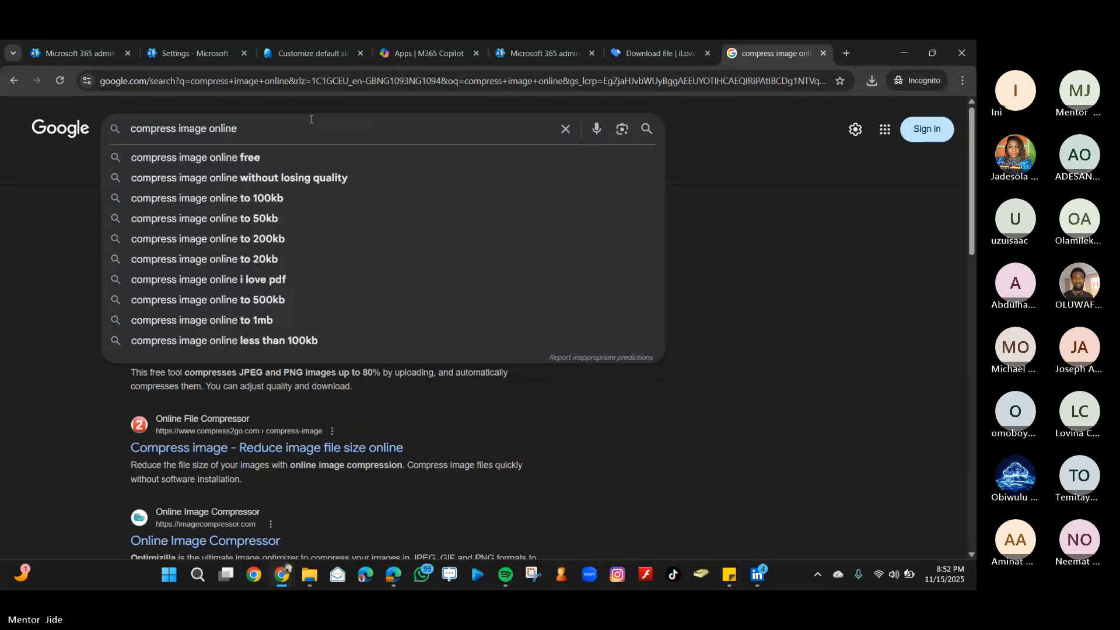
pyautogui.write('to 5')
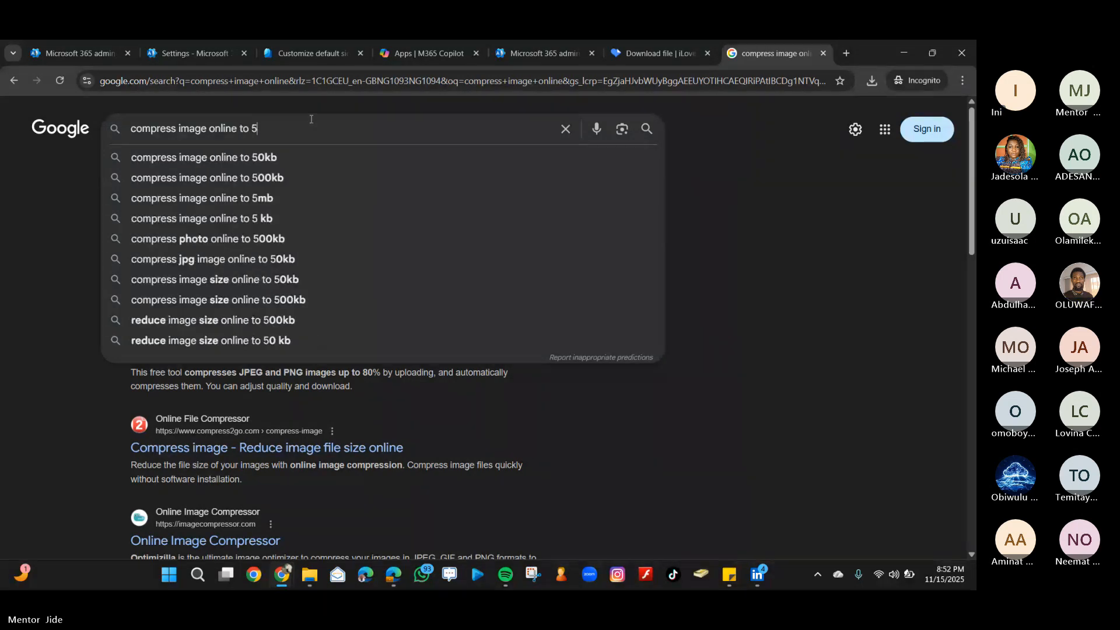
pyautogui.write('kb')
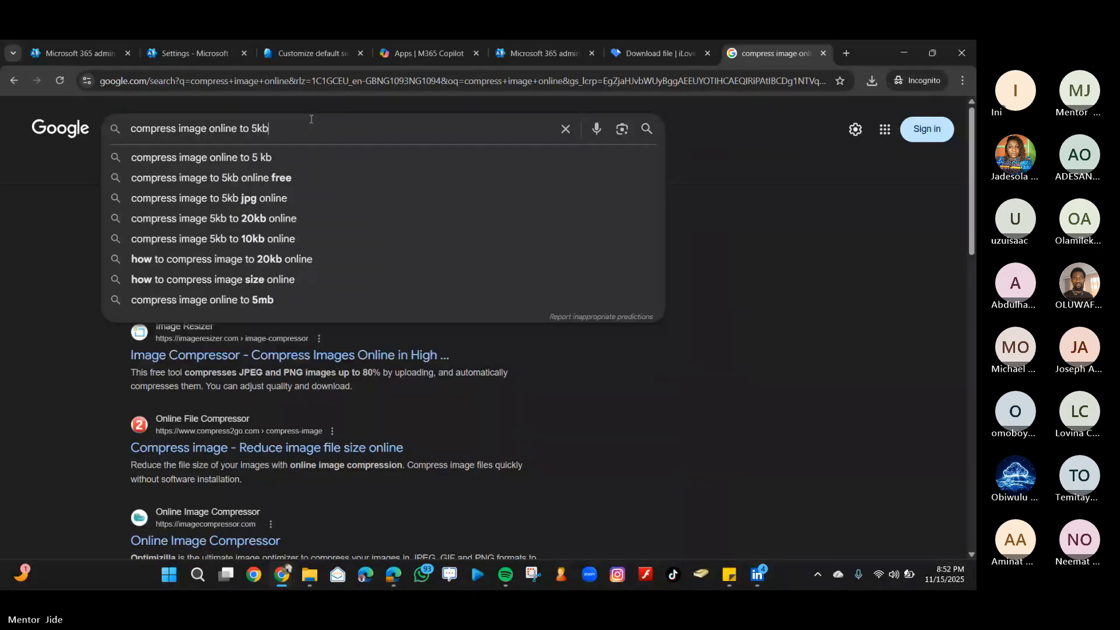
pyautogui.press('Return')
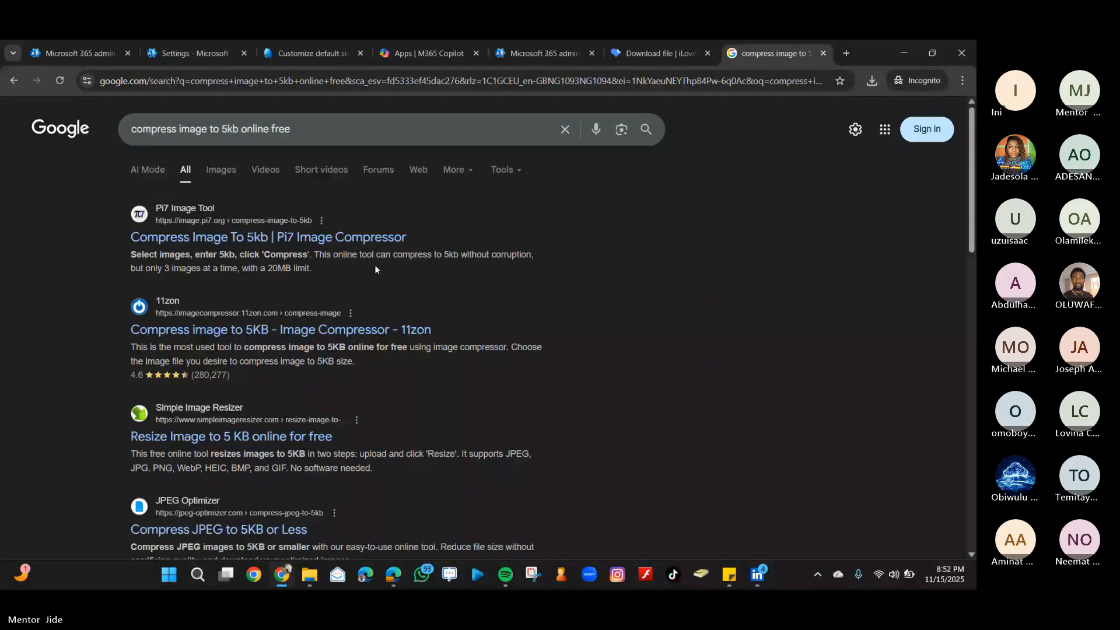
pyautogui.scroll(-1, 375, 269)
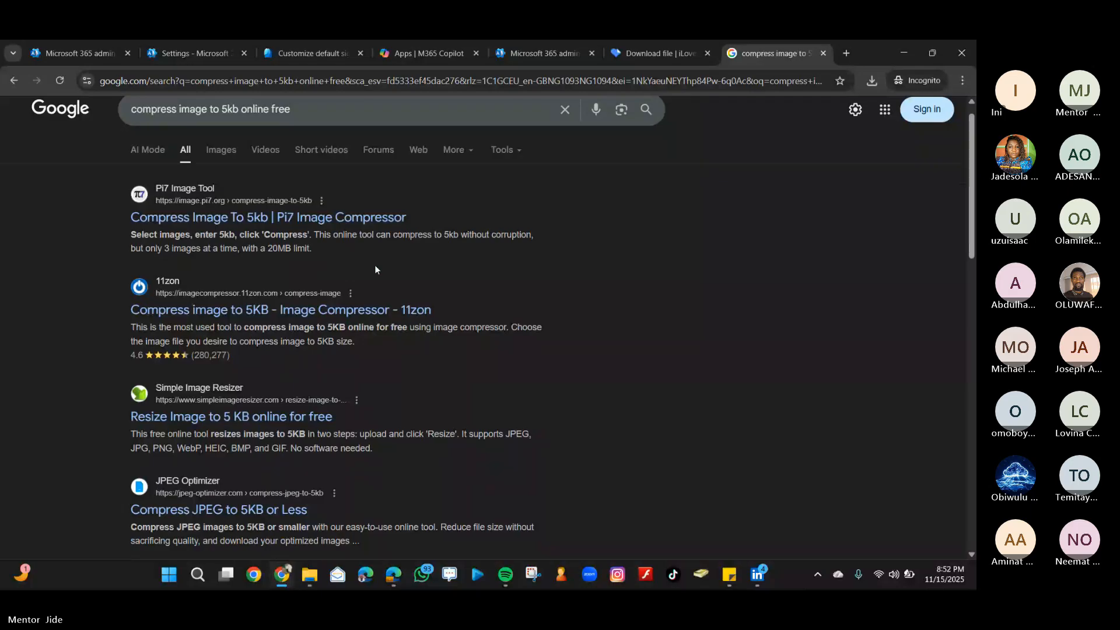
pyautogui.scroll(-2, 375, 270)
# Open JPEG Optimizer's Compress JPEG to 5KB page and browse the Downloads folder for the logo
pyautogui.click(247, 411)
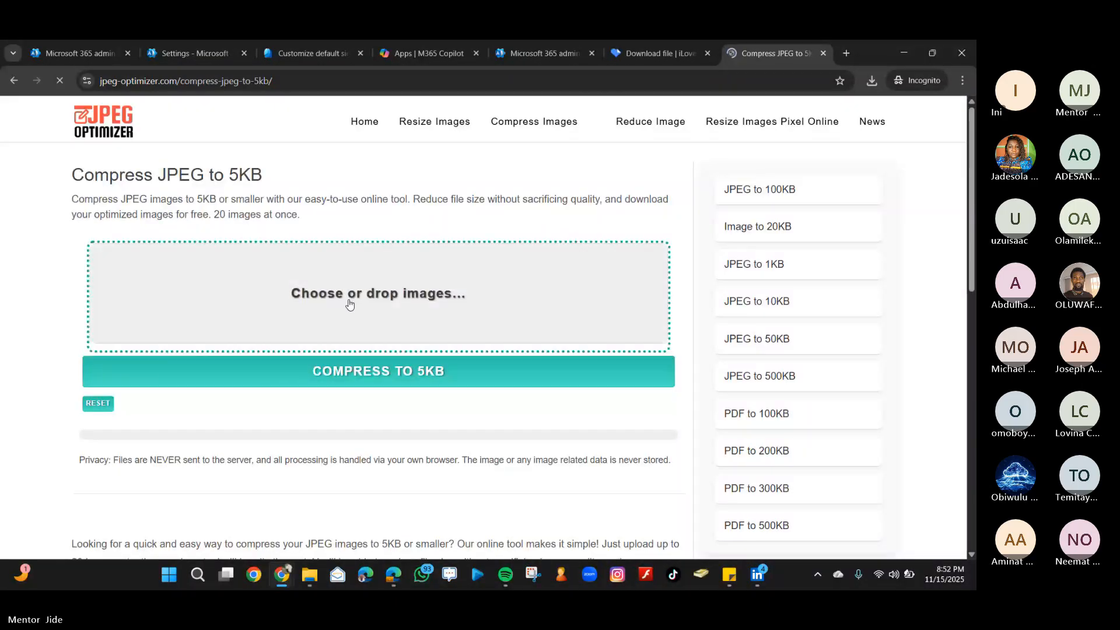
pyautogui.click(350, 304)
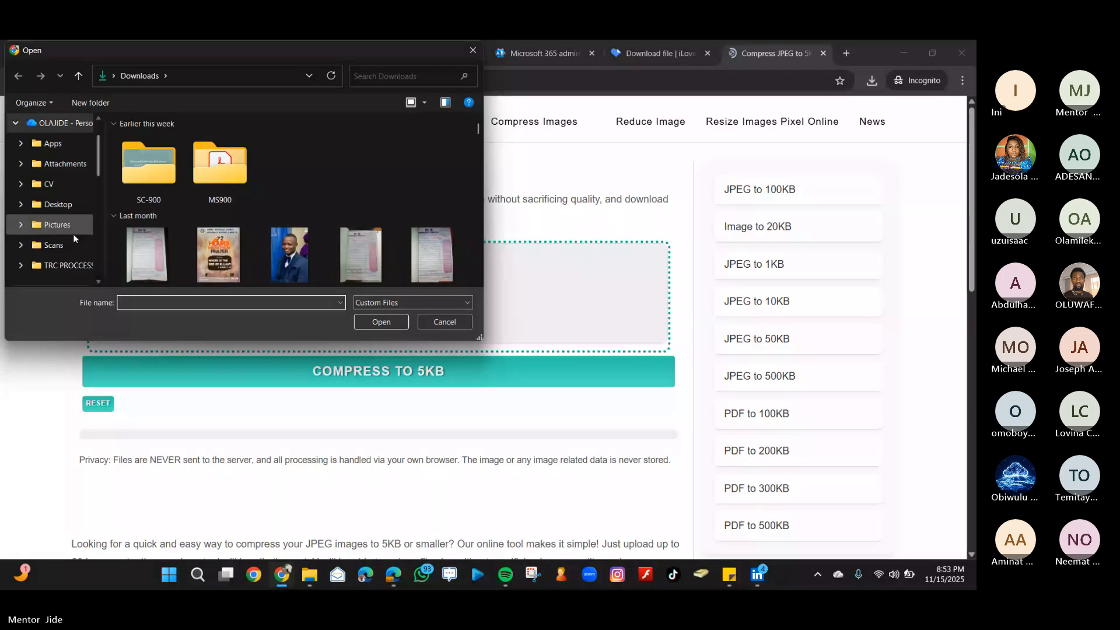
pyautogui.scroll(-5, 72, 234)
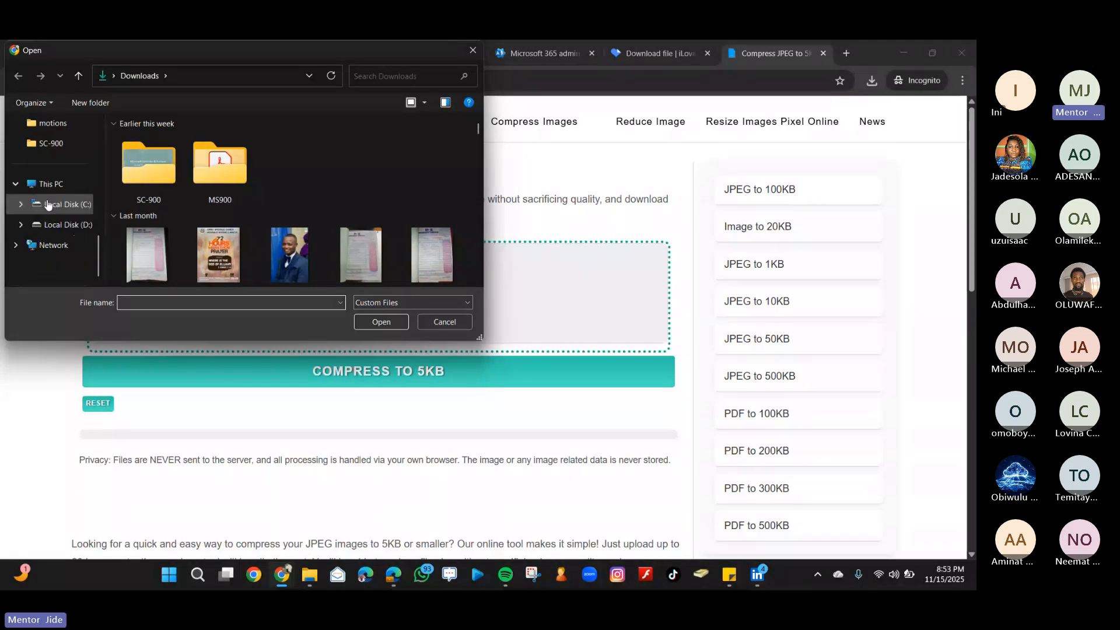
pyautogui.scroll(5, 48, 204)
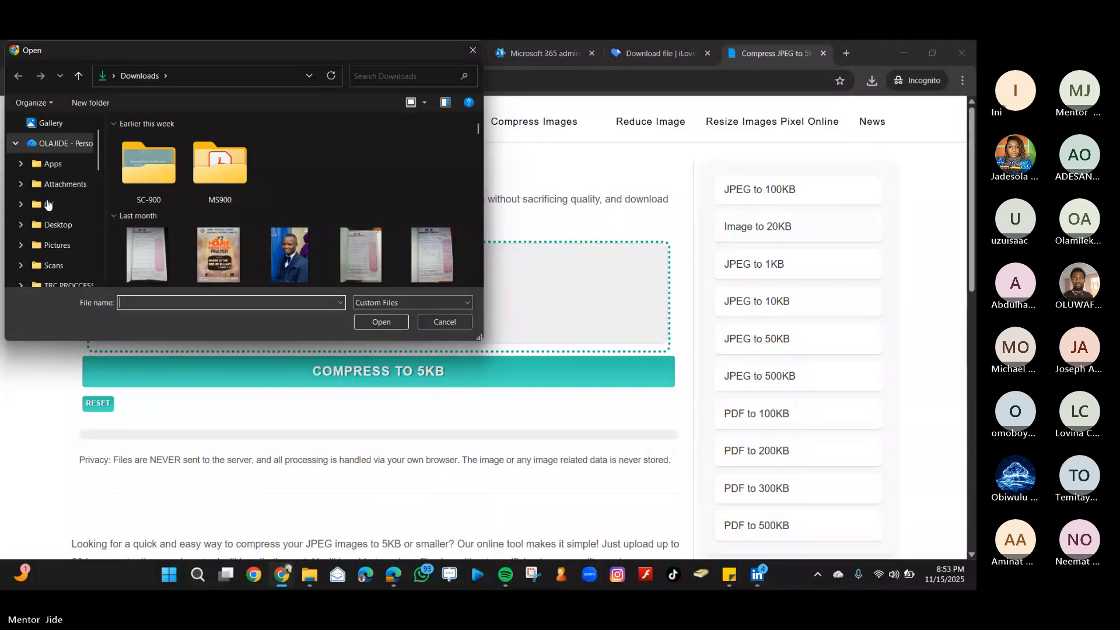
pyautogui.scroll(-1, 49, 204)
pyautogui.scroll(-1, 48, 231)
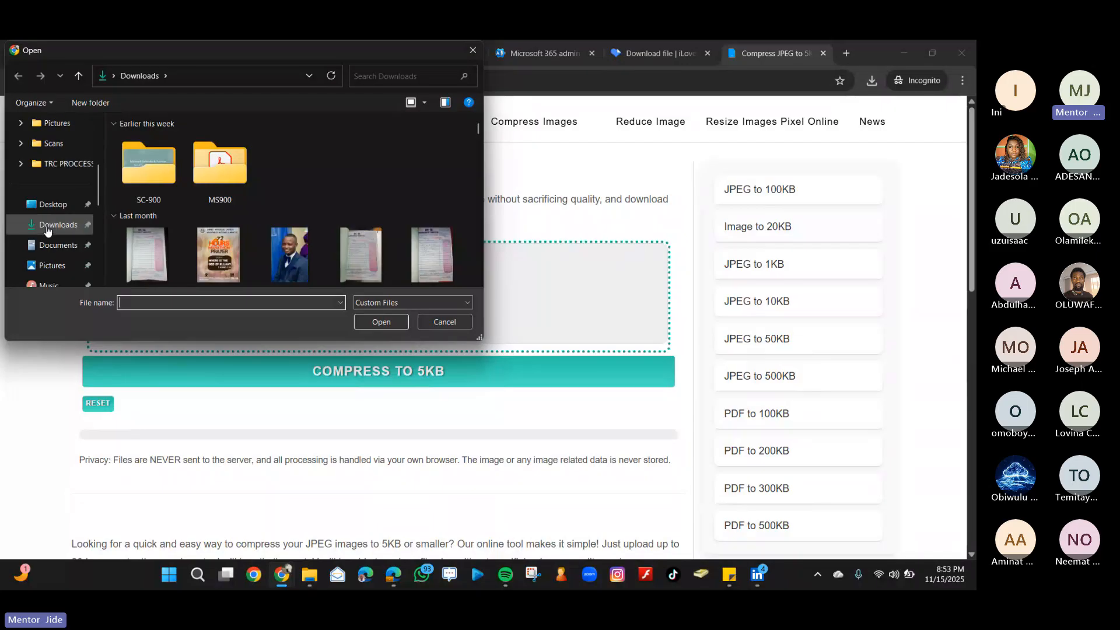
pyautogui.click(47, 232)
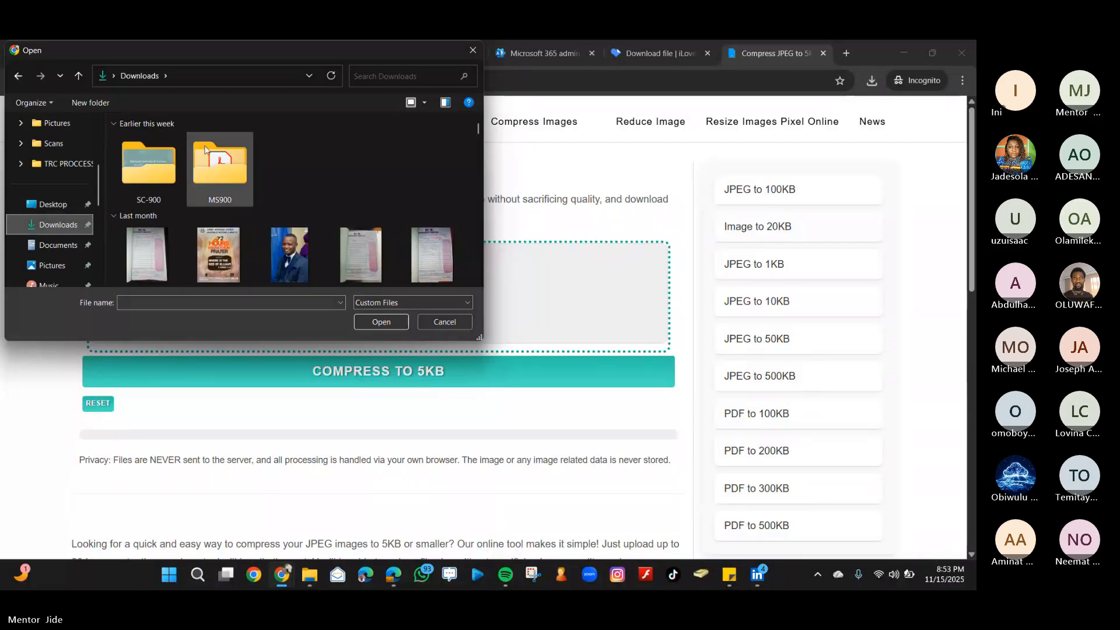
pyautogui.scroll(-3, 210, 149)
pyautogui.scroll(3, 245, 146)
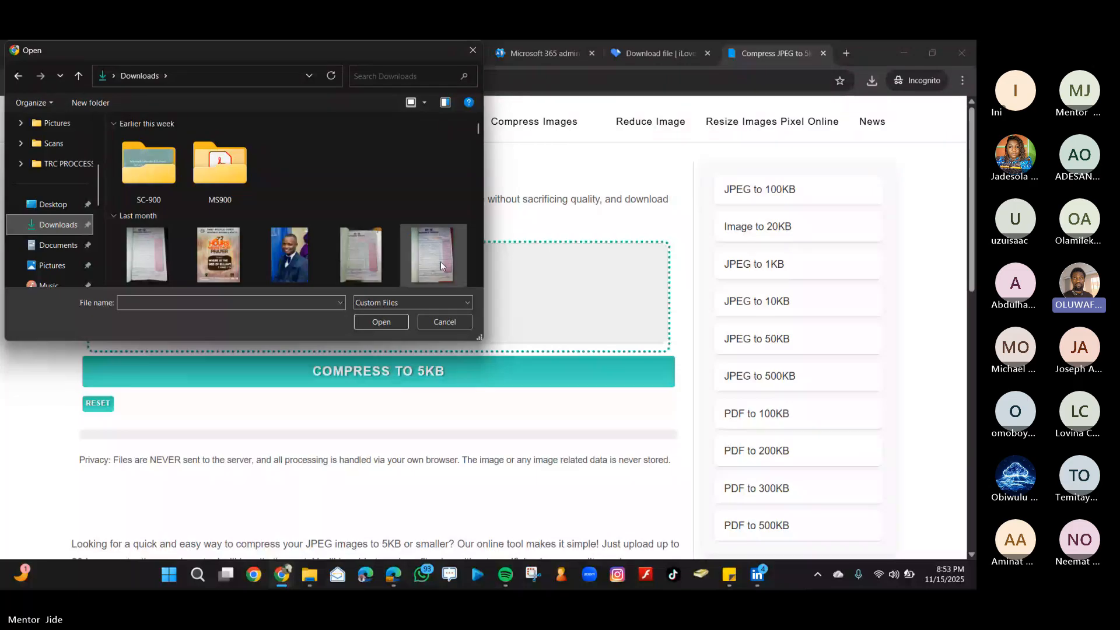
# Load the ChatGPT Image logo using the All Files filter and compress it to 4.69 kB
pyautogui.click(408, 301)
pyautogui.click(397, 325)
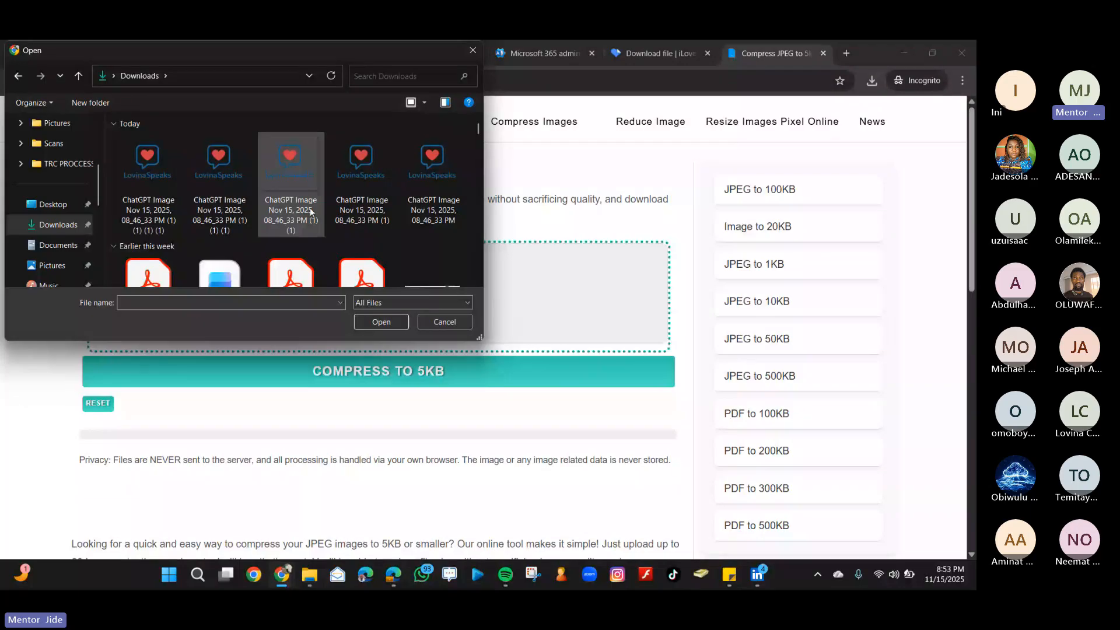
pyautogui.click(433, 175)
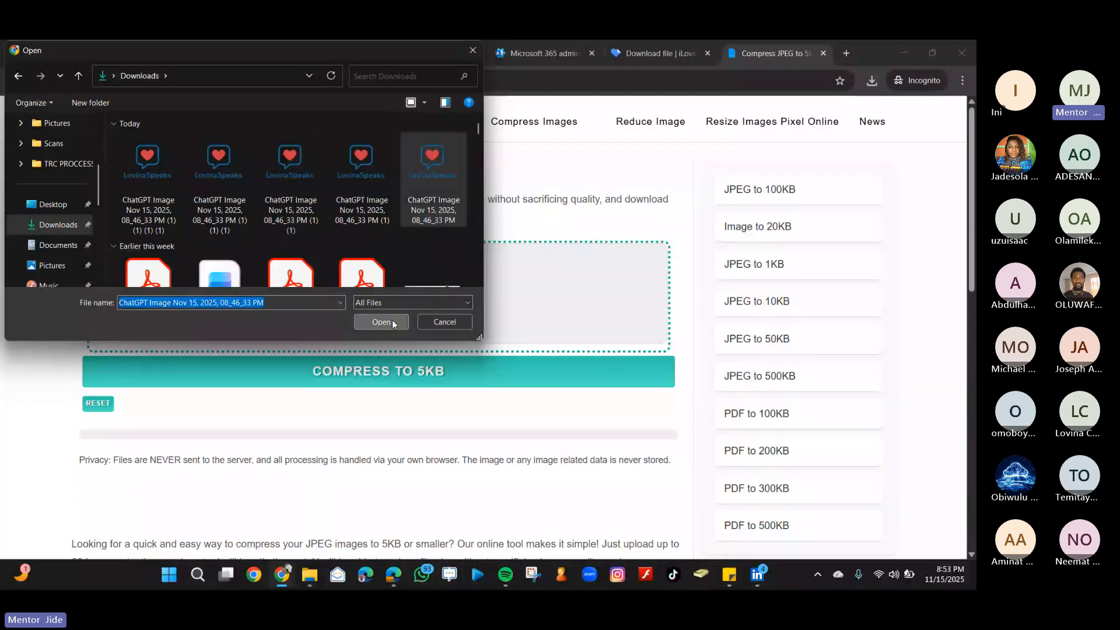
pyautogui.click(382, 322)
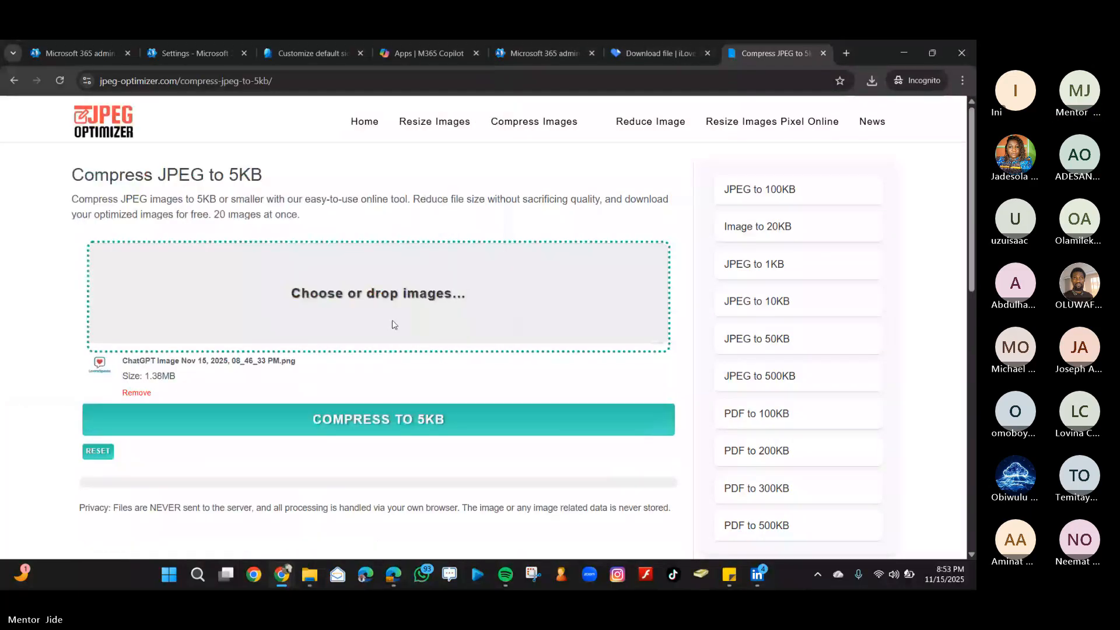
pyautogui.click(385, 420)
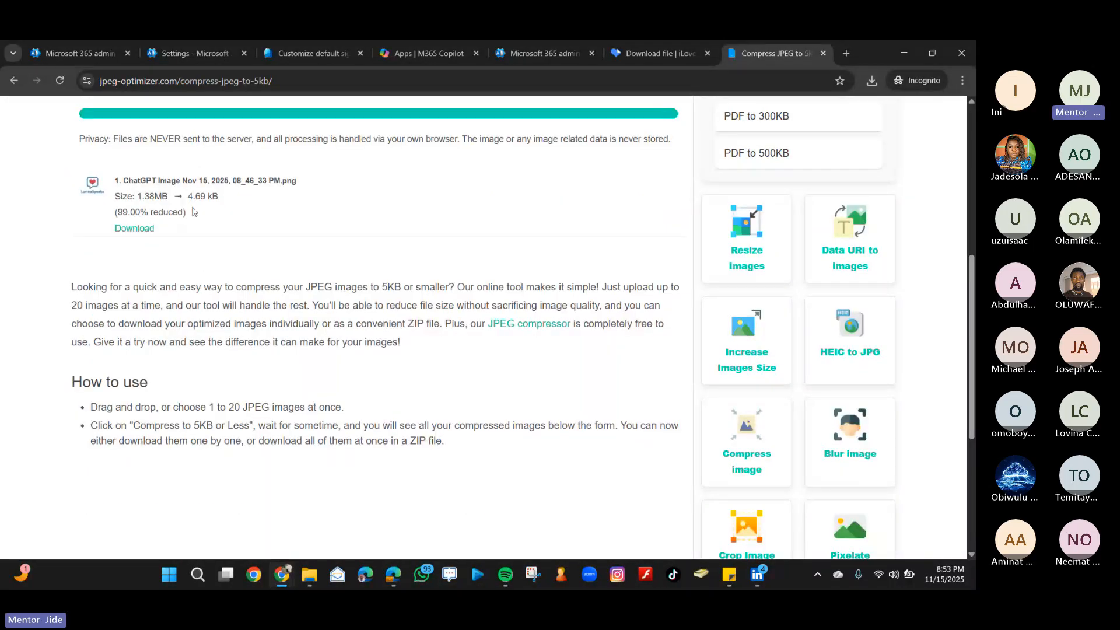
# Download the 4.69 kB compressed logo from JPEG Optimizer and save it to Downloads
pyautogui.click(141, 231)
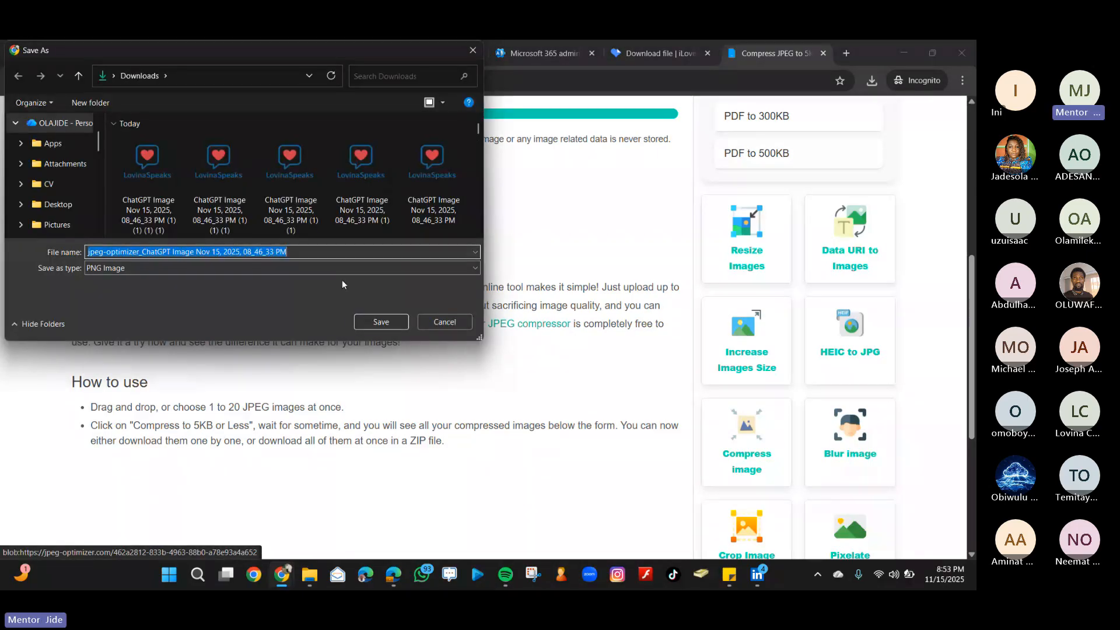
pyautogui.click(375, 324)
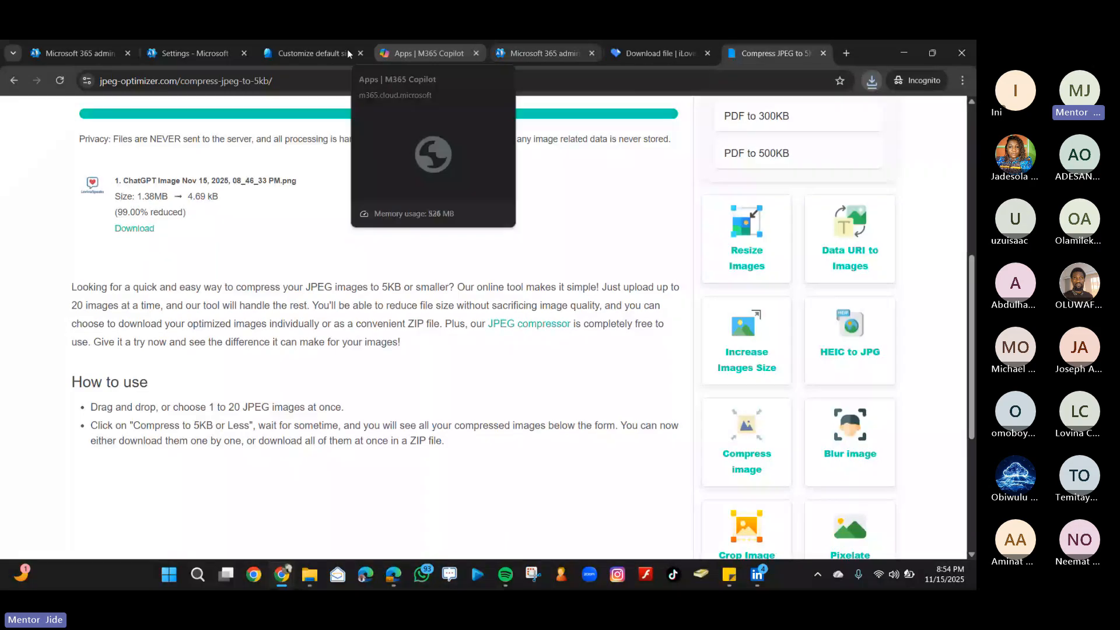
# Replace the Entra favicon with the compressed jpeg-optimizer logo file, clearing the file-too-large error
pyautogui.click(347, 50)
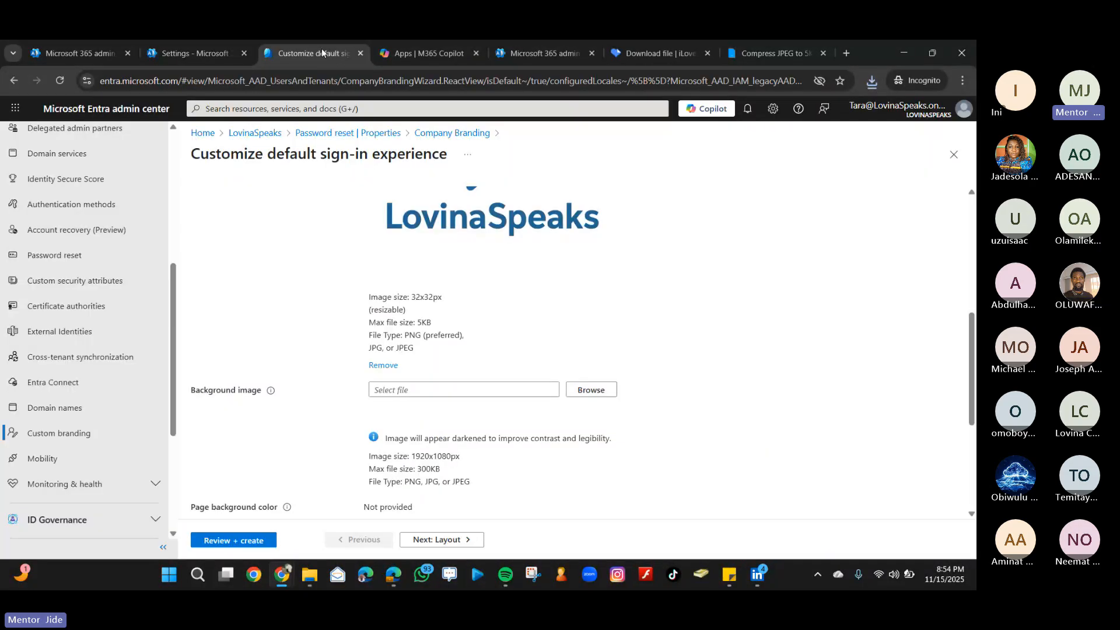
pyautogui.scroll(2, 566, 387)
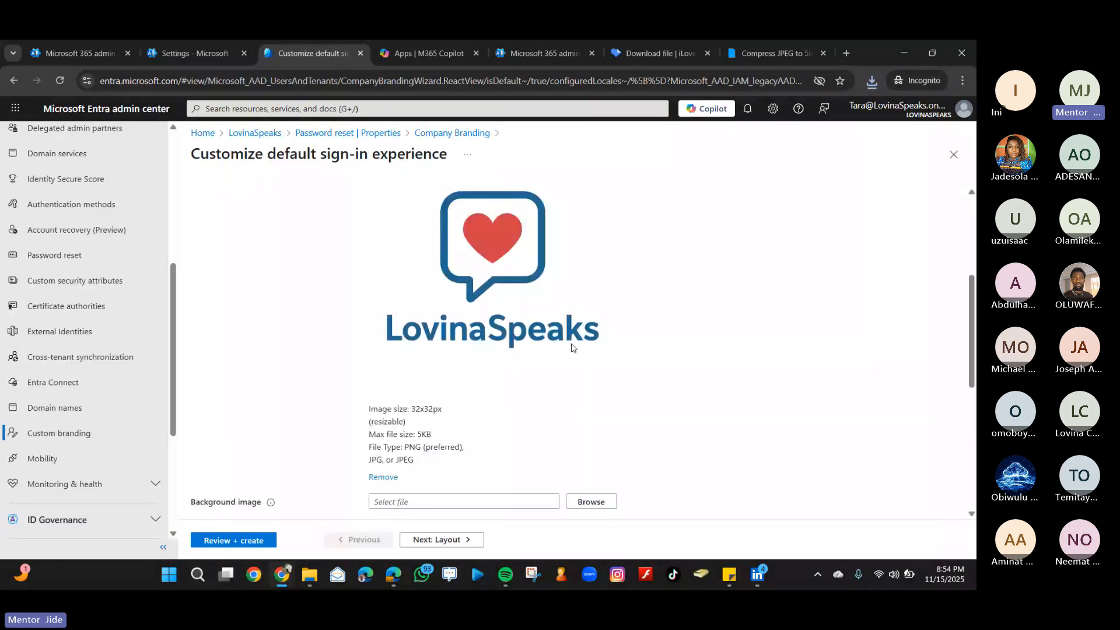
pyautogui.scroll(-3, 571, 347)
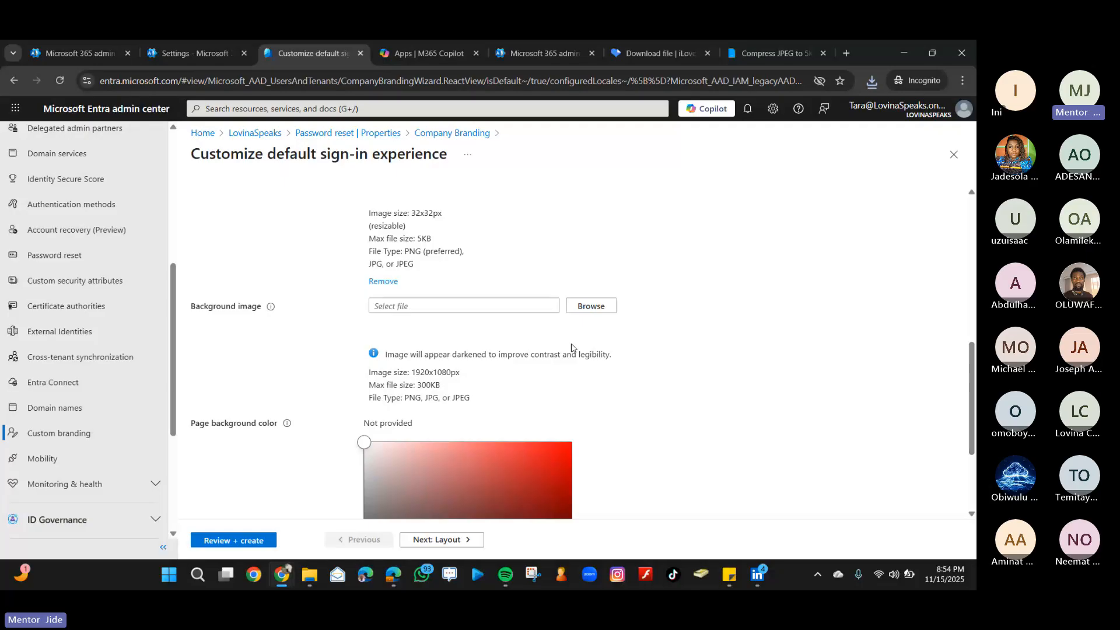
pyautogui.scroll(4, 571, 348)
pyautogui.scroll(2, 571, 347)
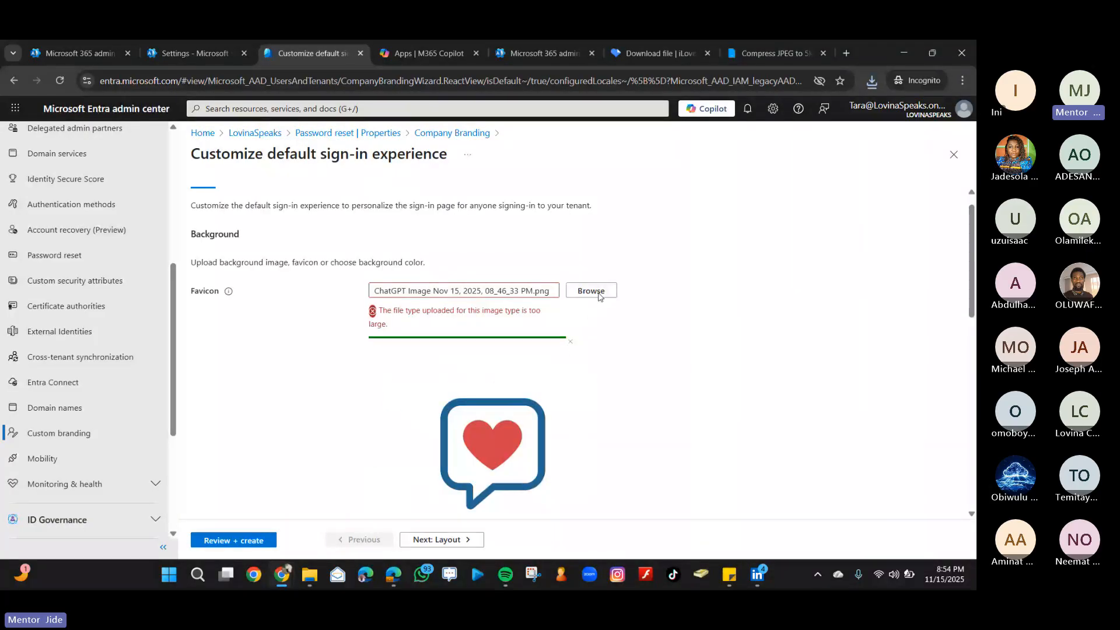
pyautogui.click(591, 290)
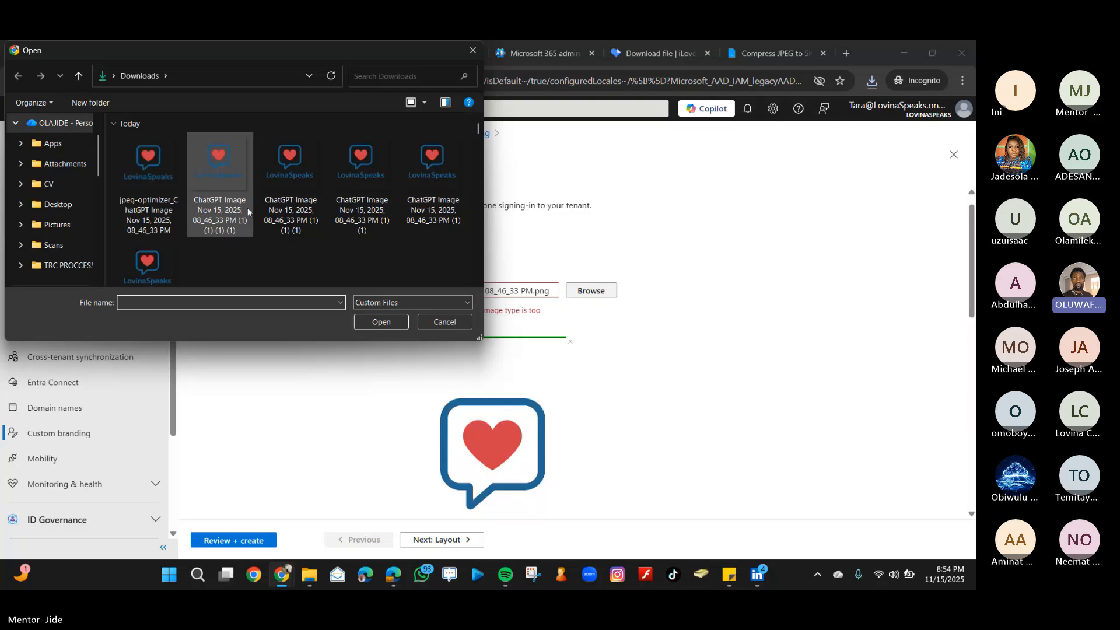
pyautogui.click(149, 187)
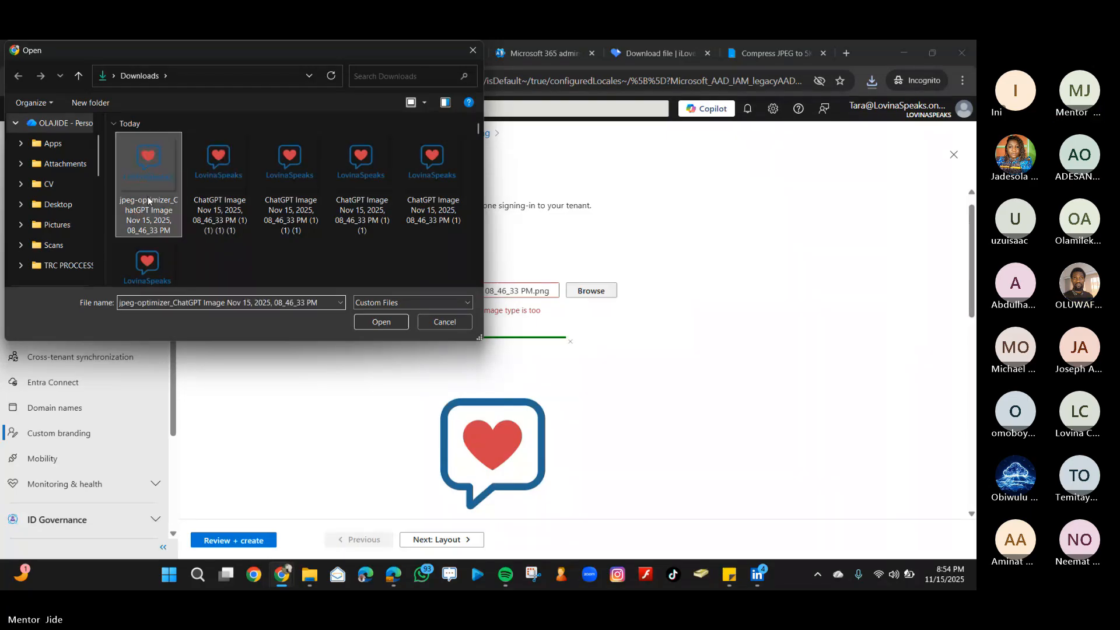
pyautogui.click(380, 322)
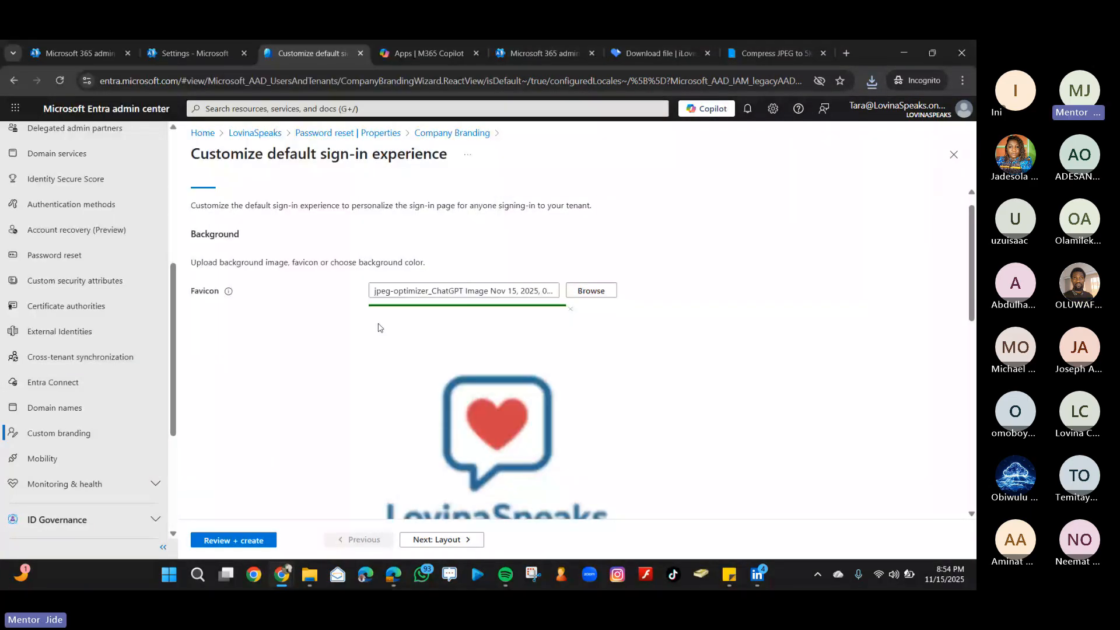
pyautogui.scroll(-2, 531, 344)
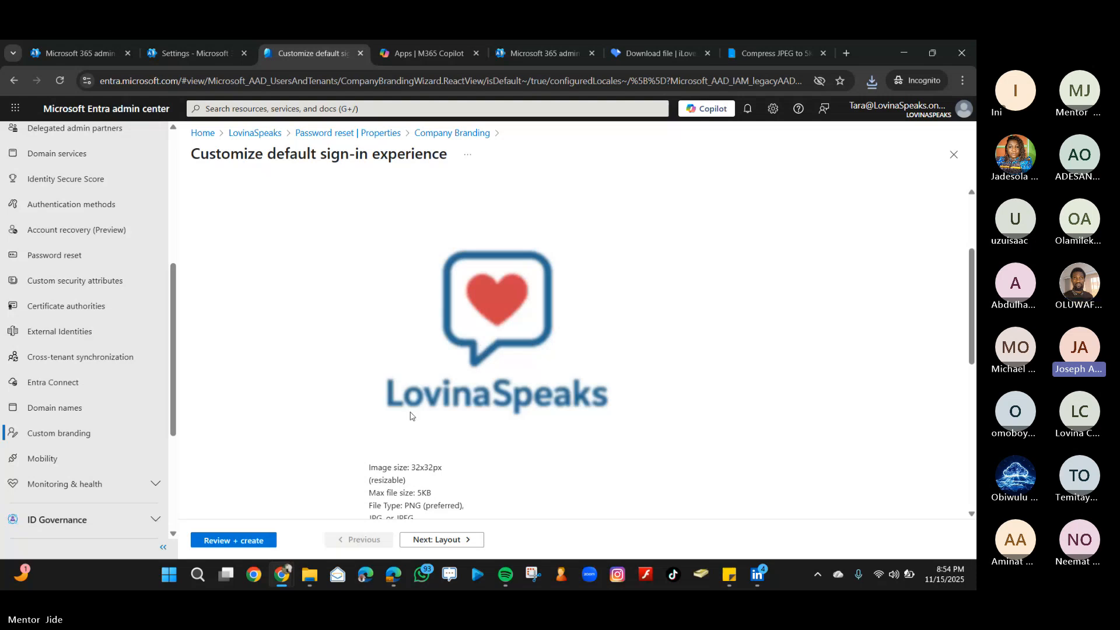
# Check the 223 x 223 compressed copy in Downloads, then open the original 1024 x 1024 ChatGPT logo
pyautogui.click(318, 579)
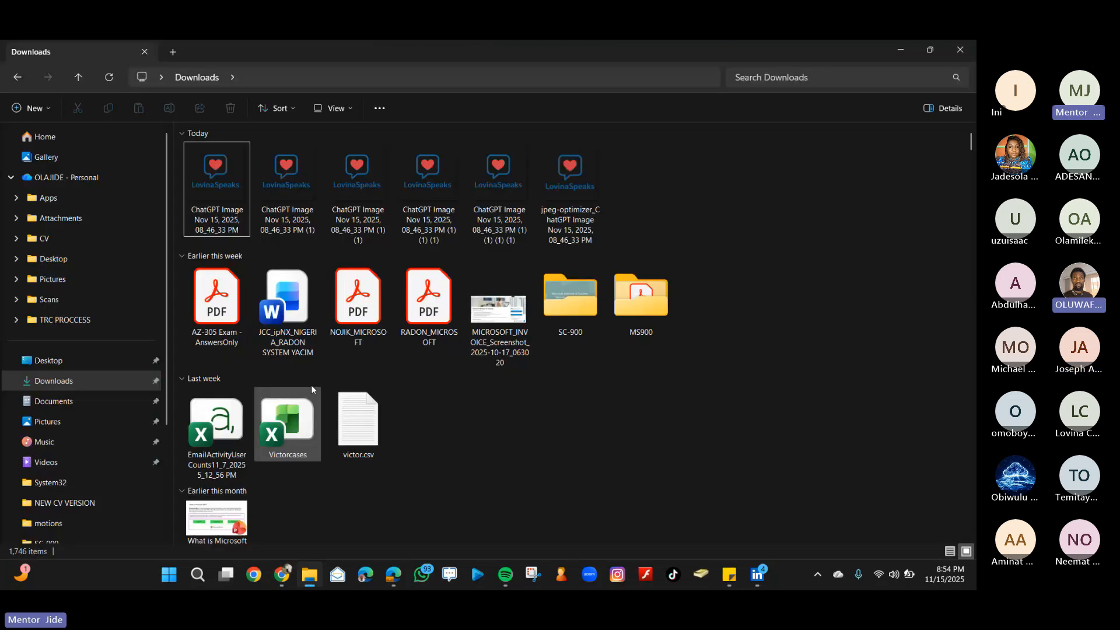
pyautogui.click(559, 169)
pyautogui.doubleClick(559, 169)
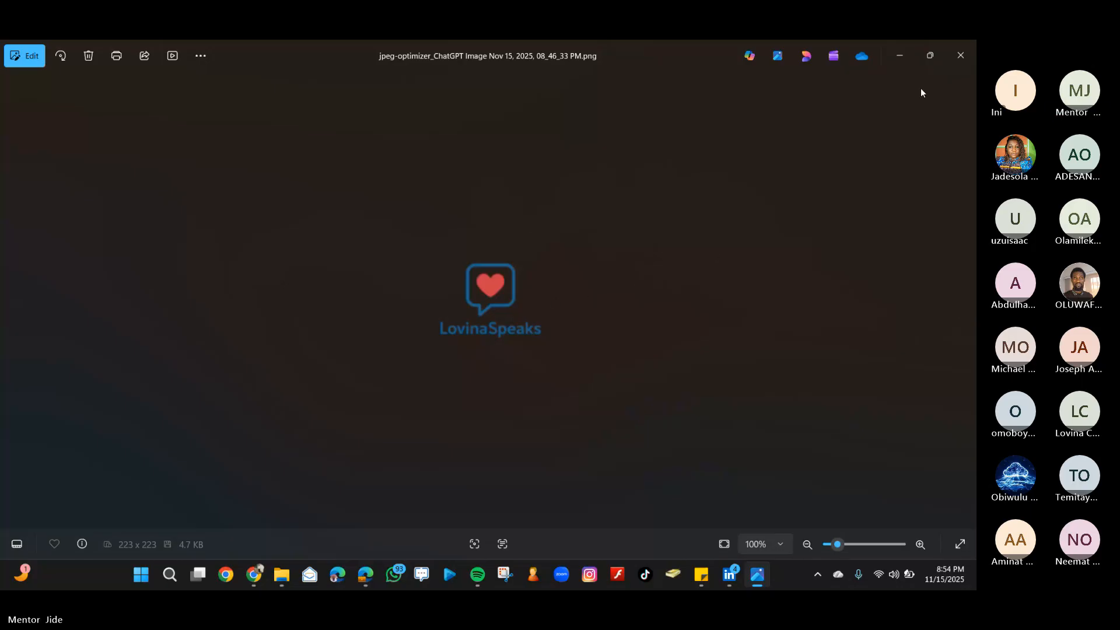
pyautogui.click(957, 59)
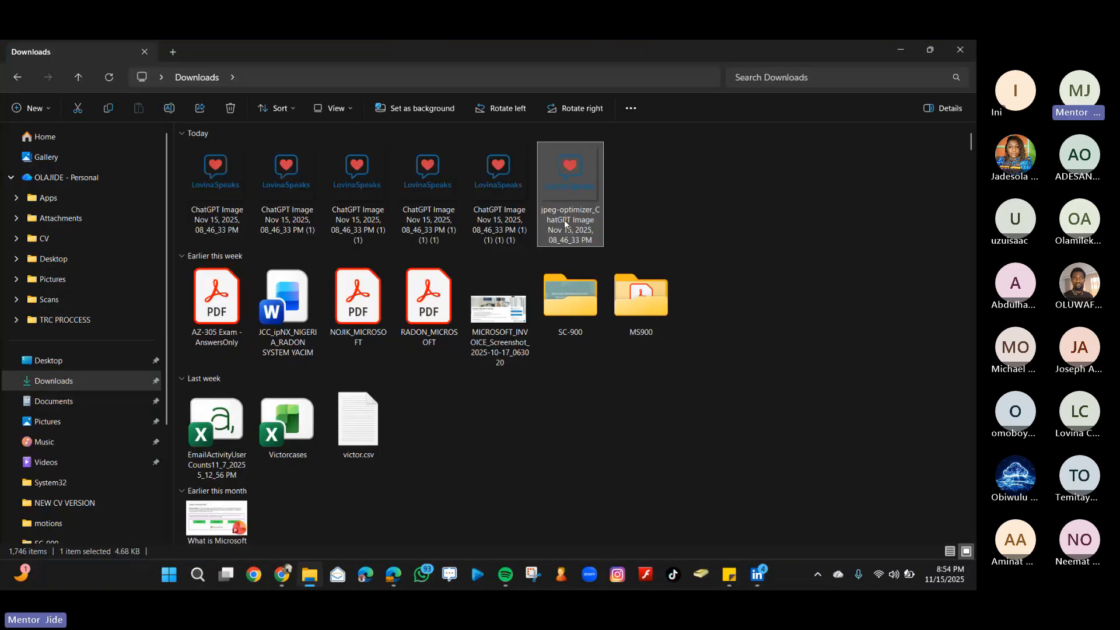
pyautogui.click(236, 184)
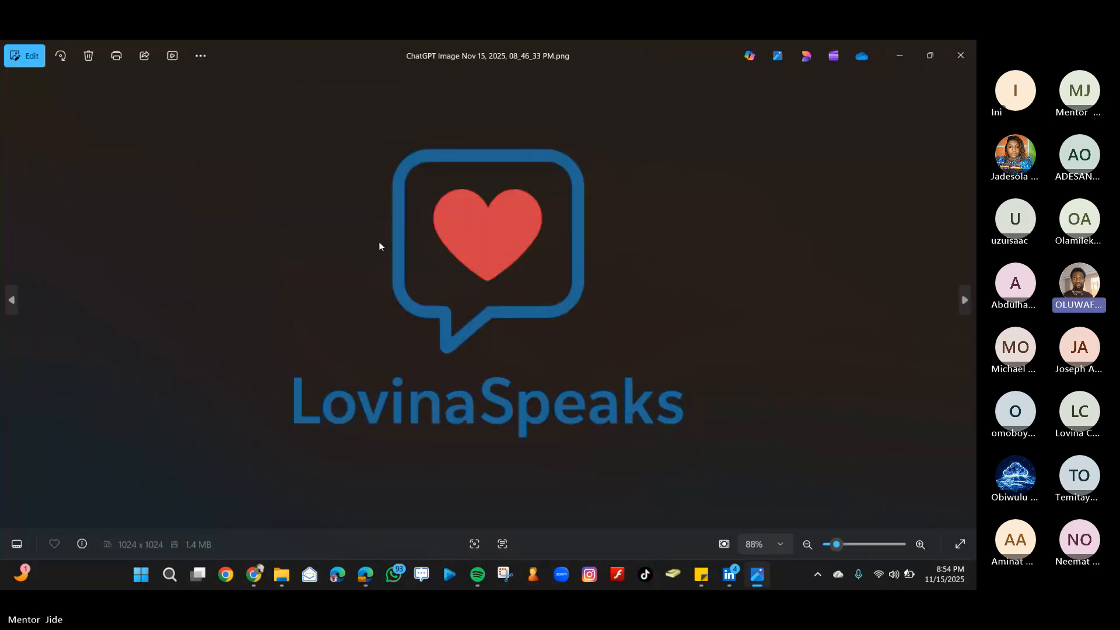
pyautogui.moveTo(261, 580)
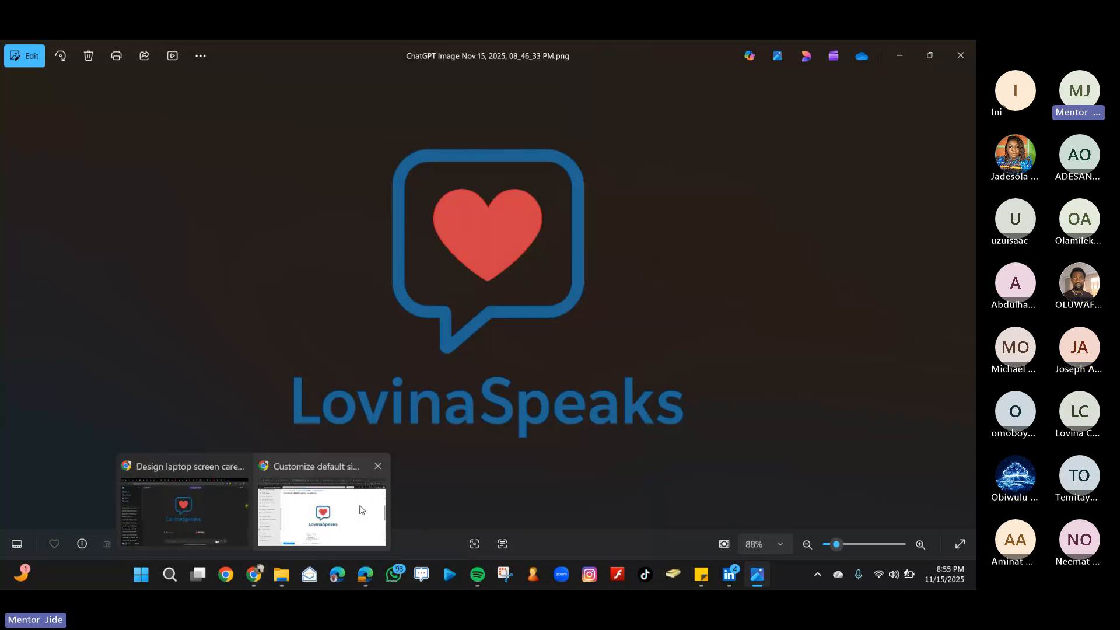
# Select the Background image requirements in Entra: 1920x1080px, 300KB max, PNG, JPG or JPEG
pyautogui.click(360, 509)
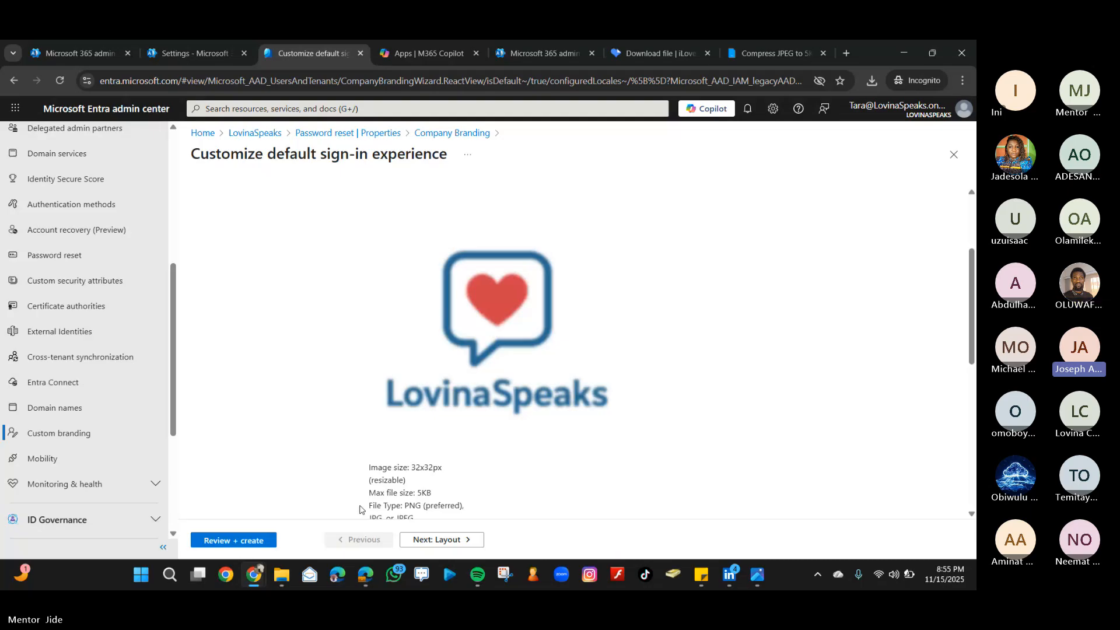
pyautogui.scroll(-1, 487, 310)
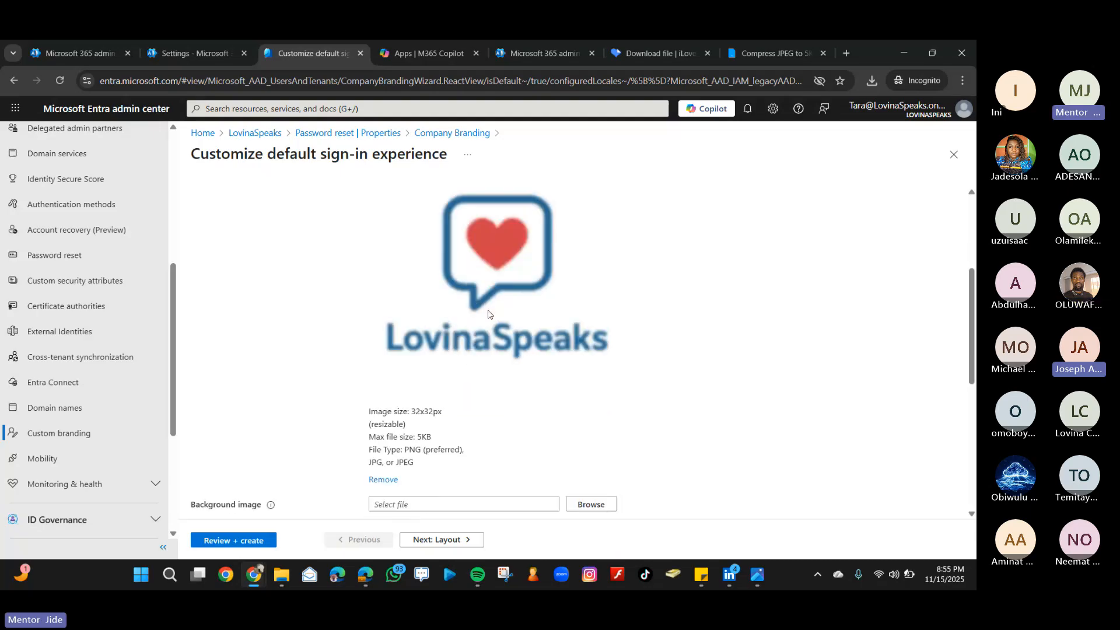
pyautogui.scroll(1, 488, 314)
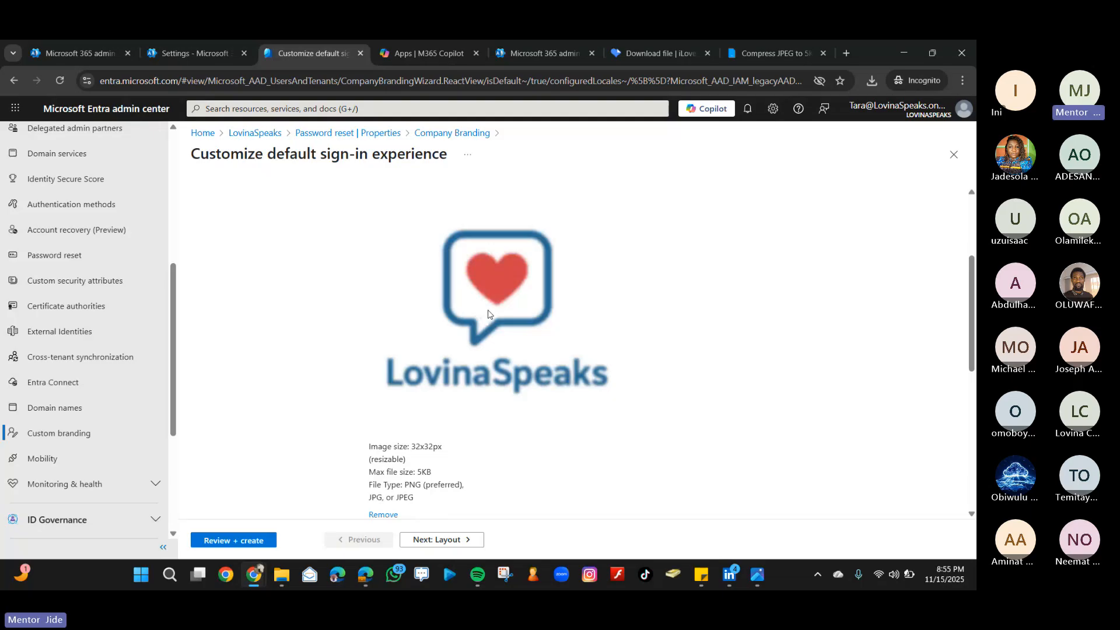
pyautogui.scroll(-1, 489, 314)
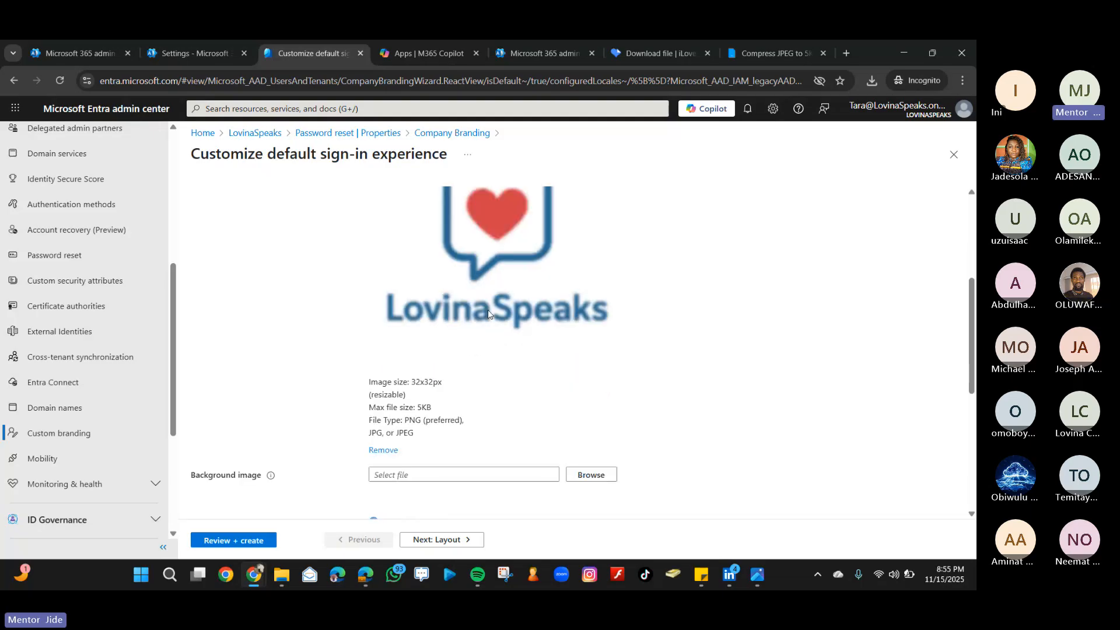
pyautogui.scroll(-1, 488, 314)
pyautogui.scroll(-2, 489, 315)
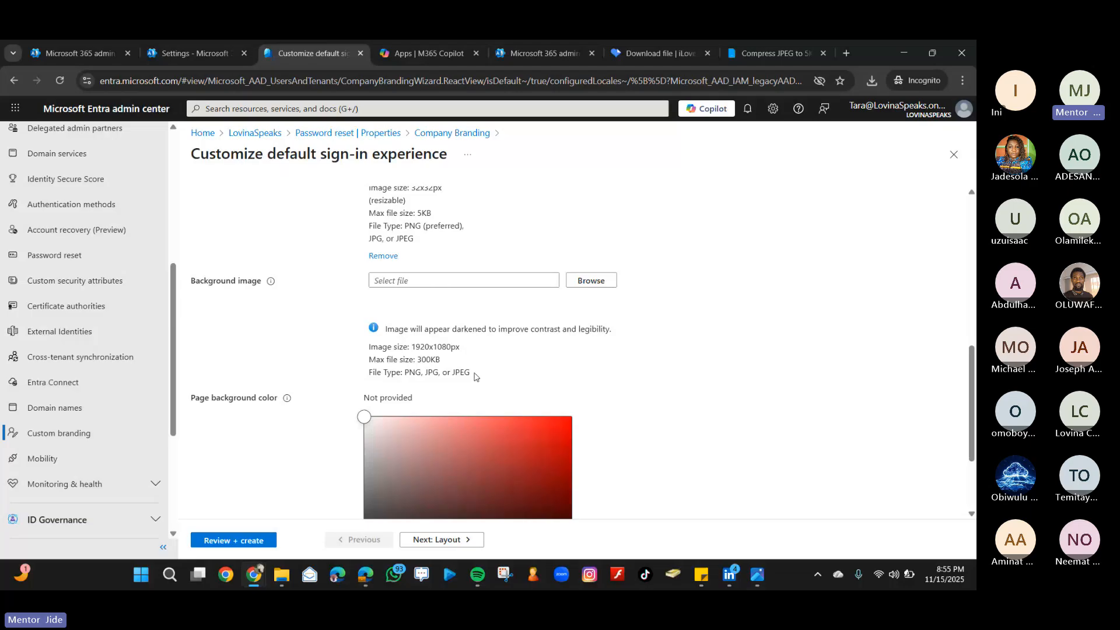
pyautogui.moveTo(473, 375); pyautogui.dragTo(368, 347)
pyautogui.hotkey('ctrl', 'c')
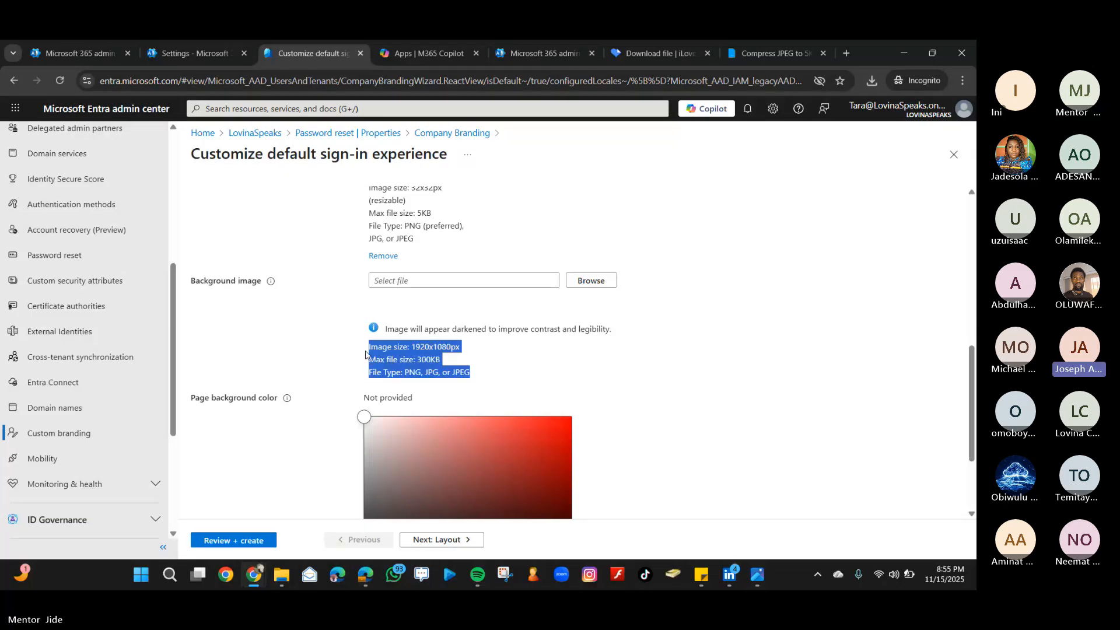
pyautogui.scroll(2, 424, 281)
pyautogui.scroll(-2, 451, 445)
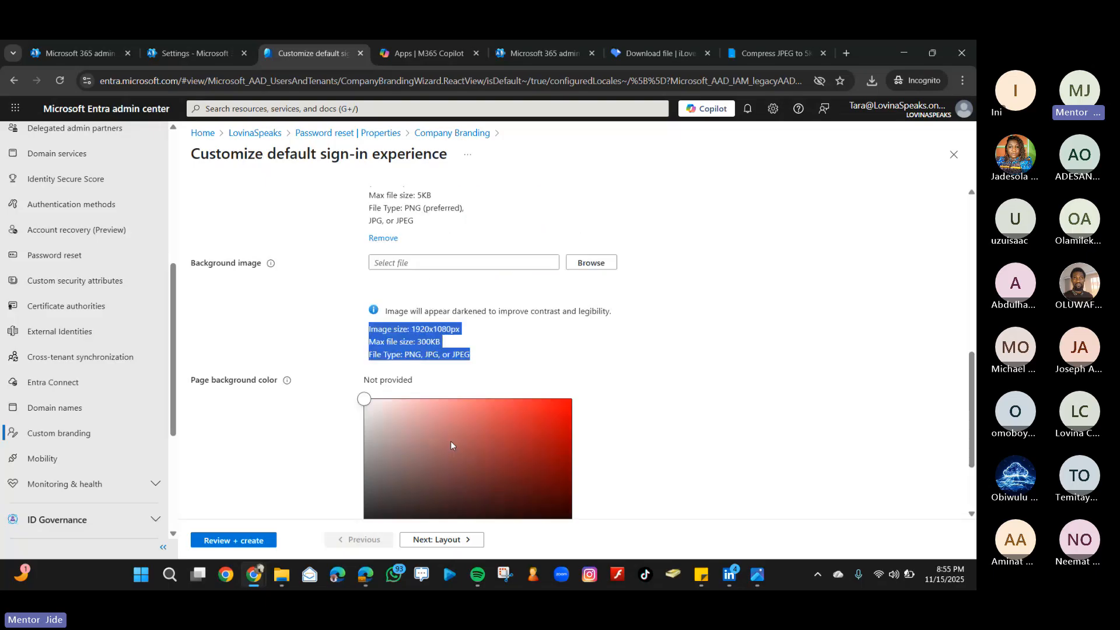
# Ask ChatGPT to design a 1920x1080px, 300KB-max background image for company LovinaSpeaks
pyautogui.moveTo(255, 585)
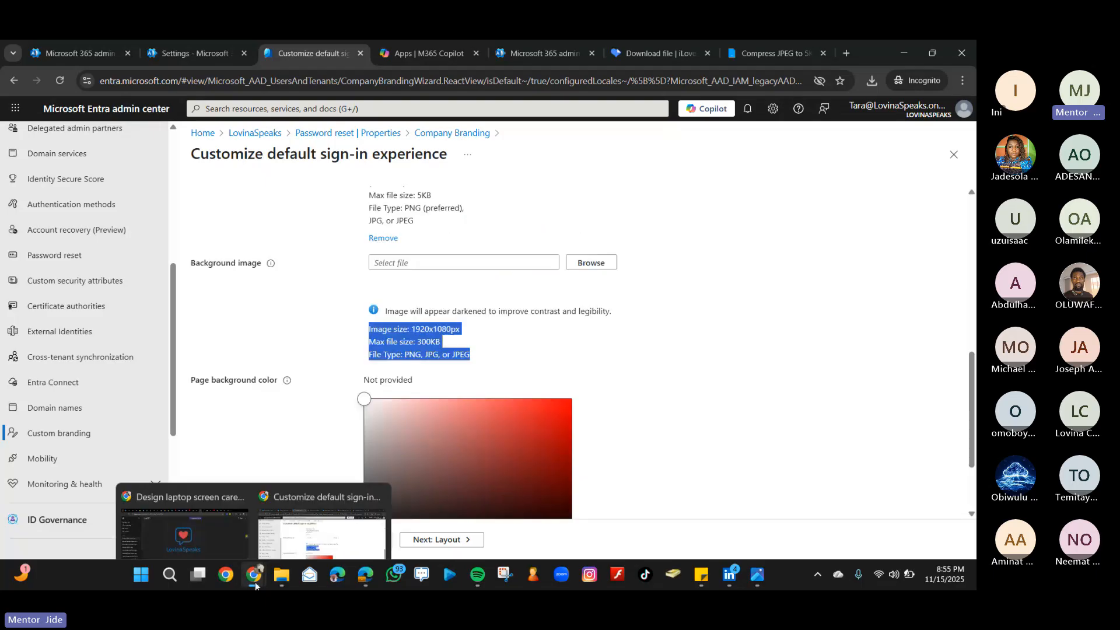
pyautogui.click(184, 531)
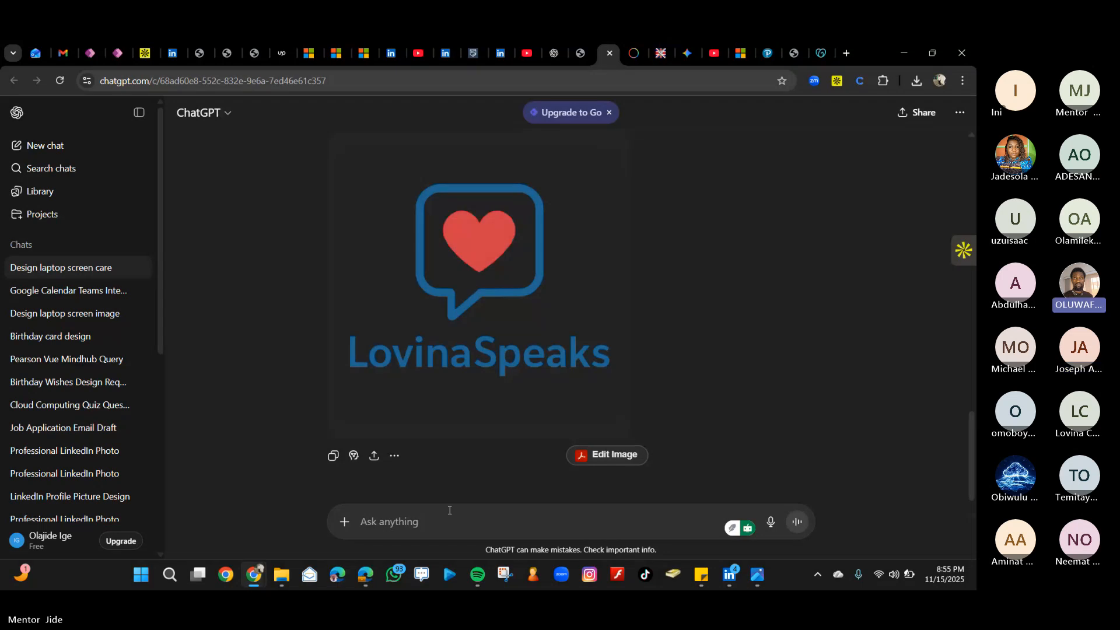
pyautogui.write('Design')
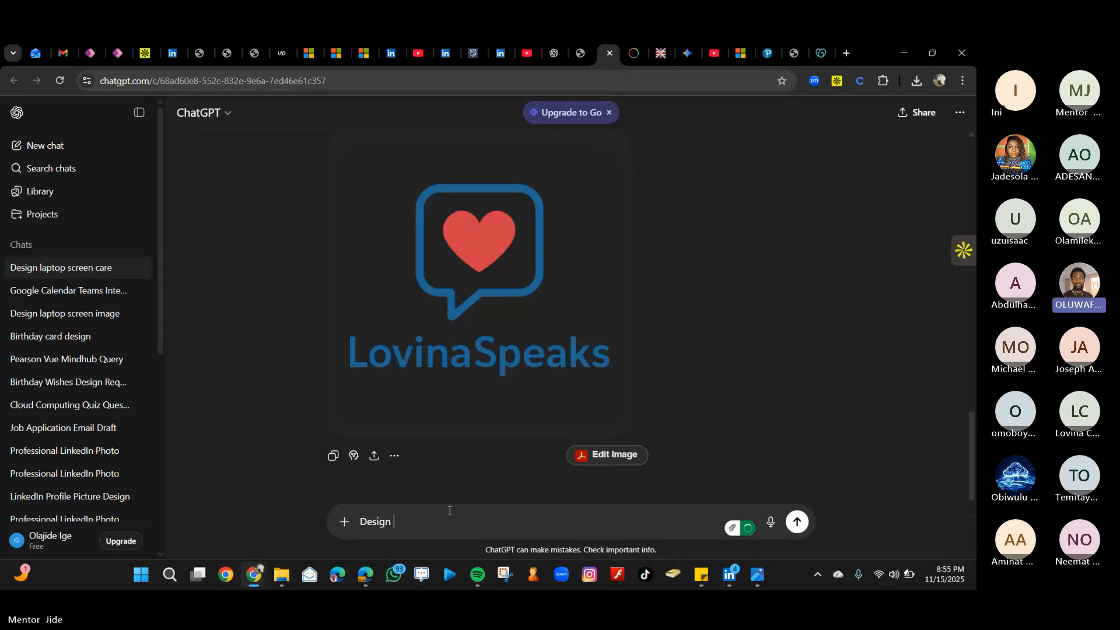
pyautogui.hotkey('ctrl', 'v')
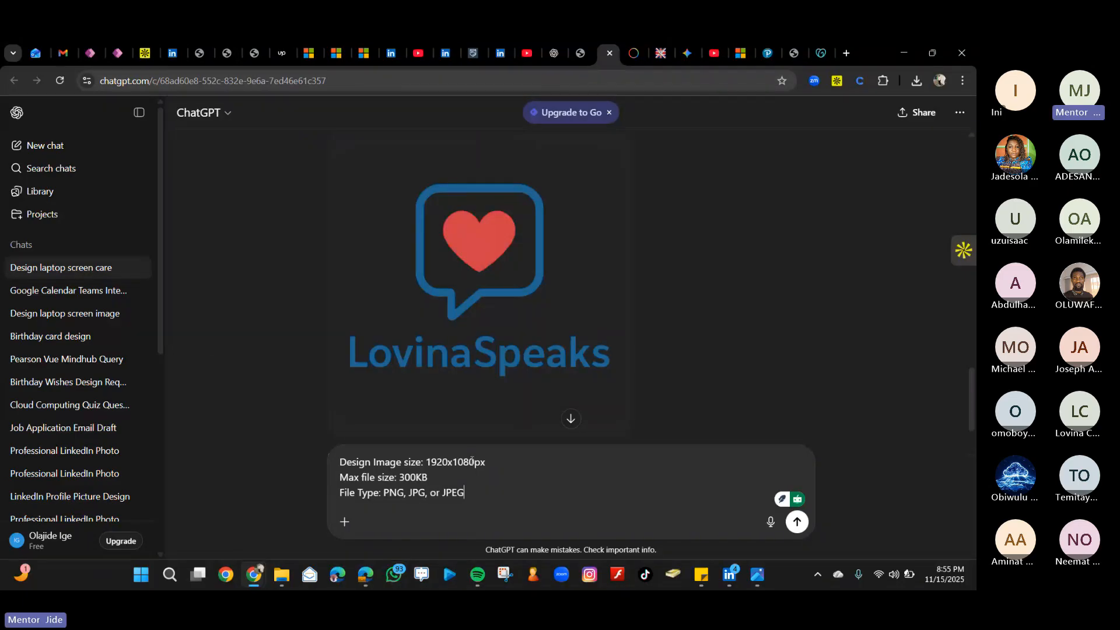
pyautogui.hotkey('shift', 'Return')
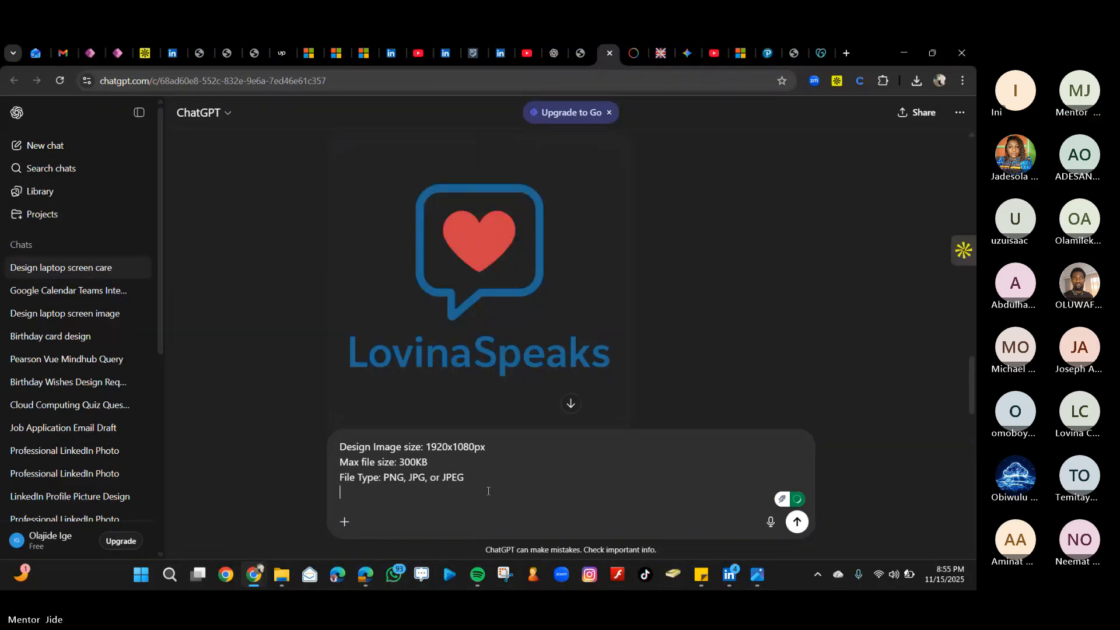
pyautogui.write('Comapany name: Lovina')
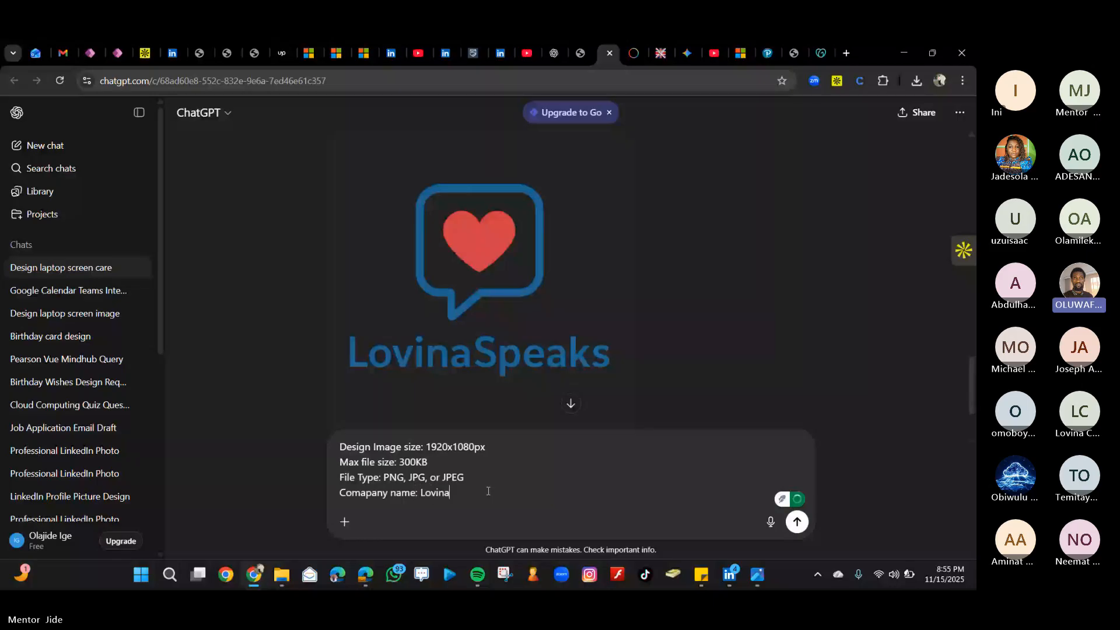
pyautogui.write('Spea')
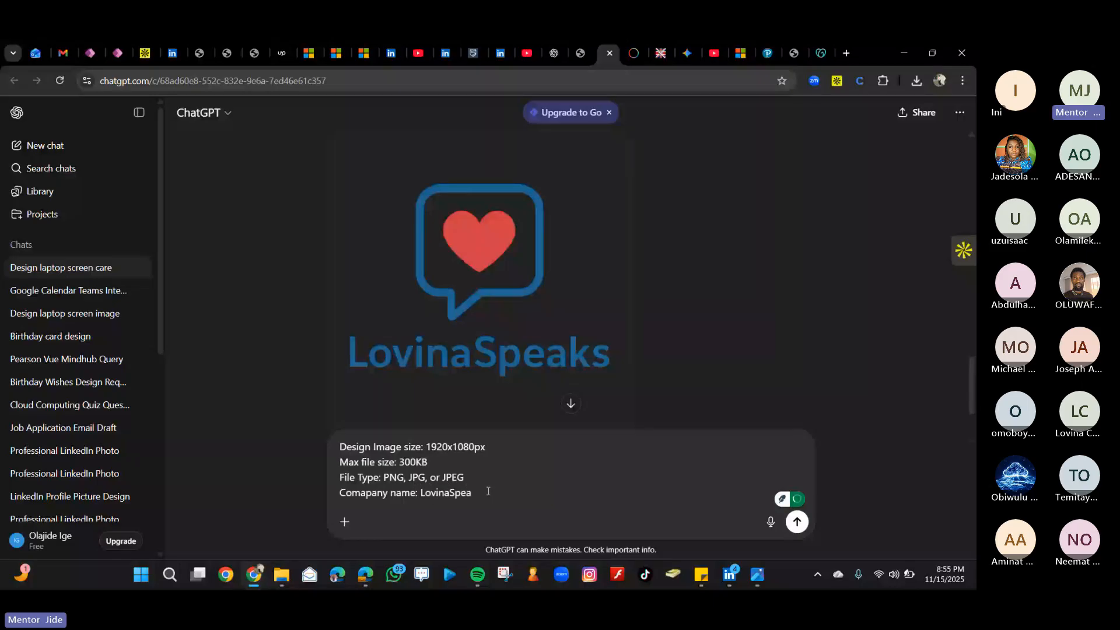
pyautogui.write('ks')
pyautogui.click(797, 522)
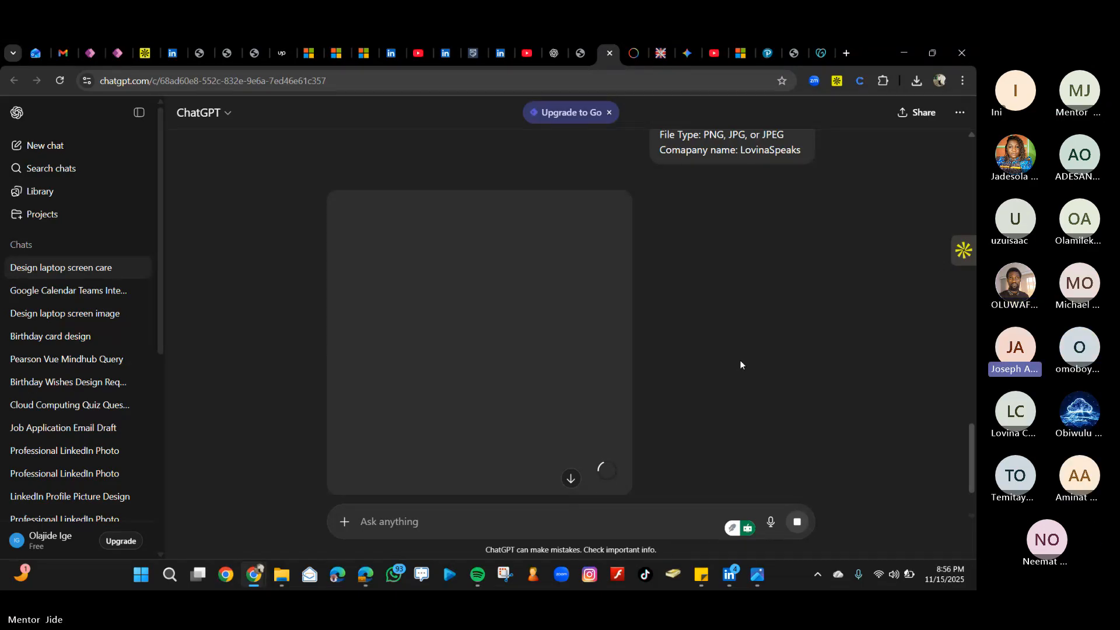
# Wait for ChatGPT to generate the LovinaSpeaks image with a red heart in a blue speech bubble
pyautogui.scroll(-1, 740, 359)
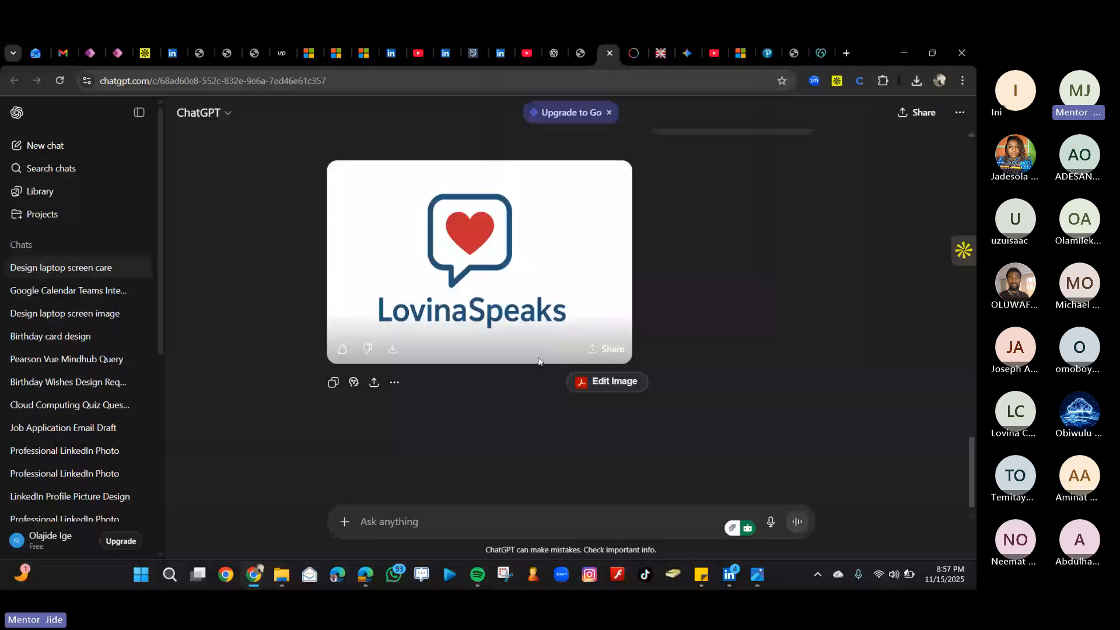
# Save the generated image to Downloads with BBBBBB appended to its file name
pyautogui.click(393, 349)
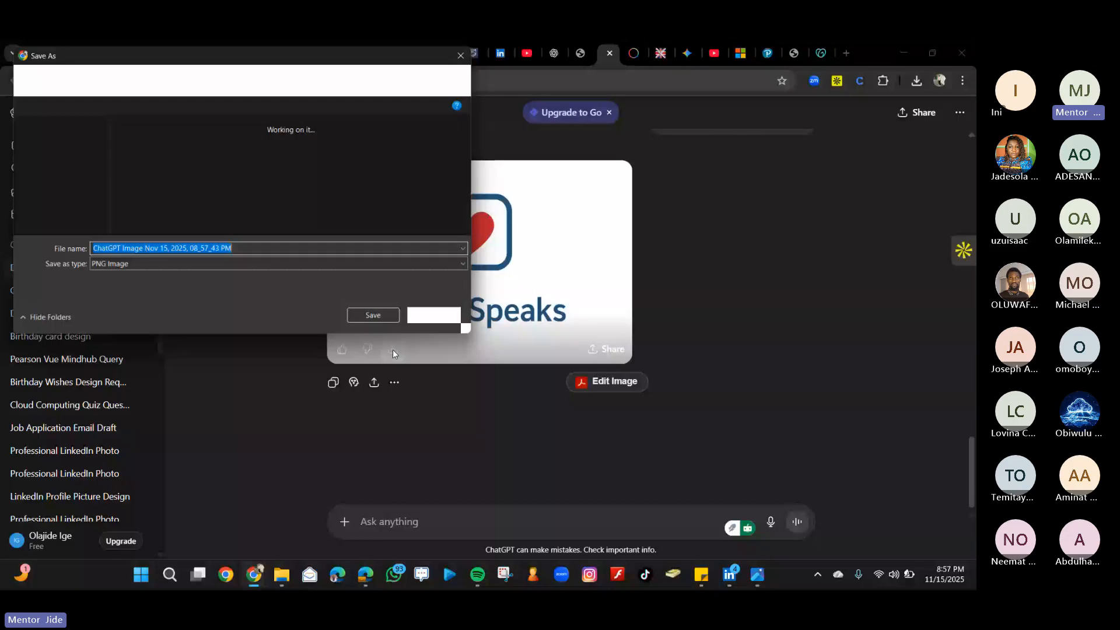
pyautogui.click(286, 255)
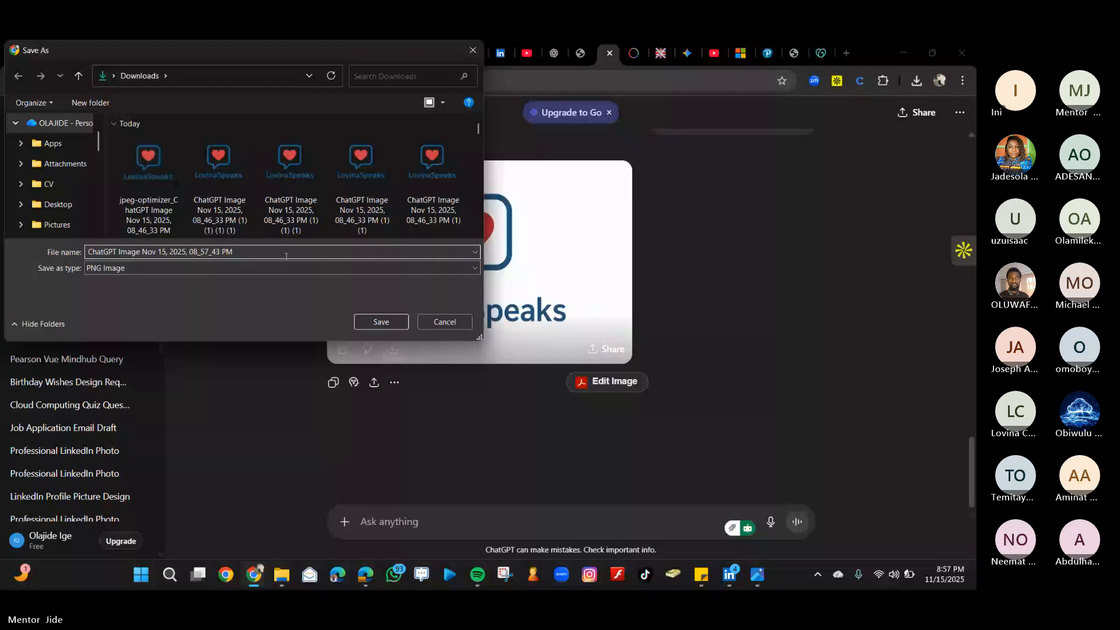
pyautogui.write('BBBBBB')
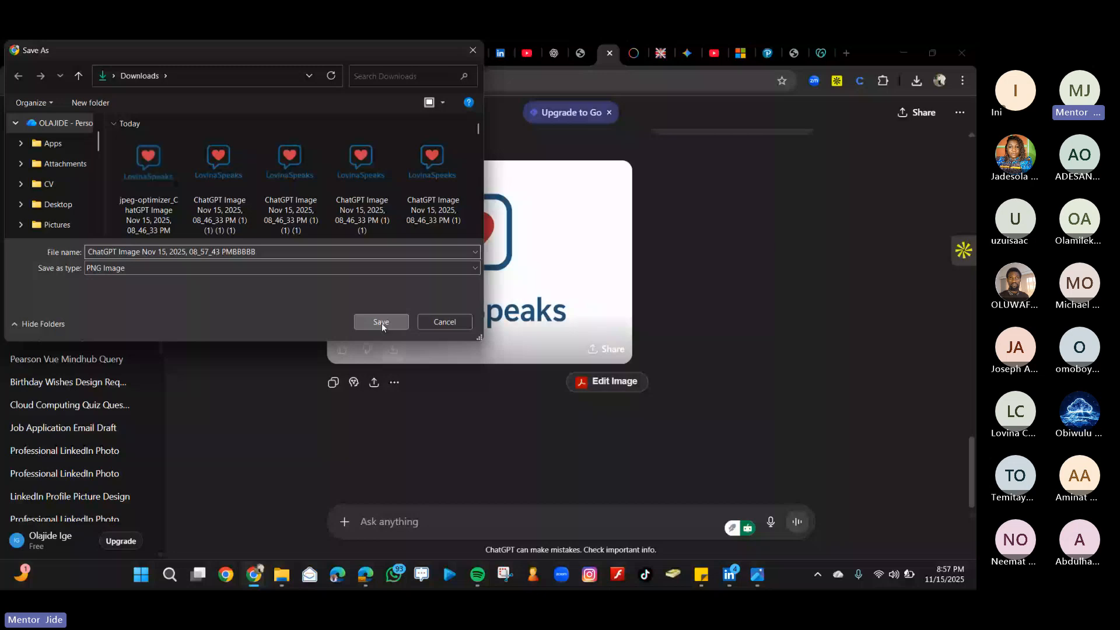
pyautogui.click(381, 322)
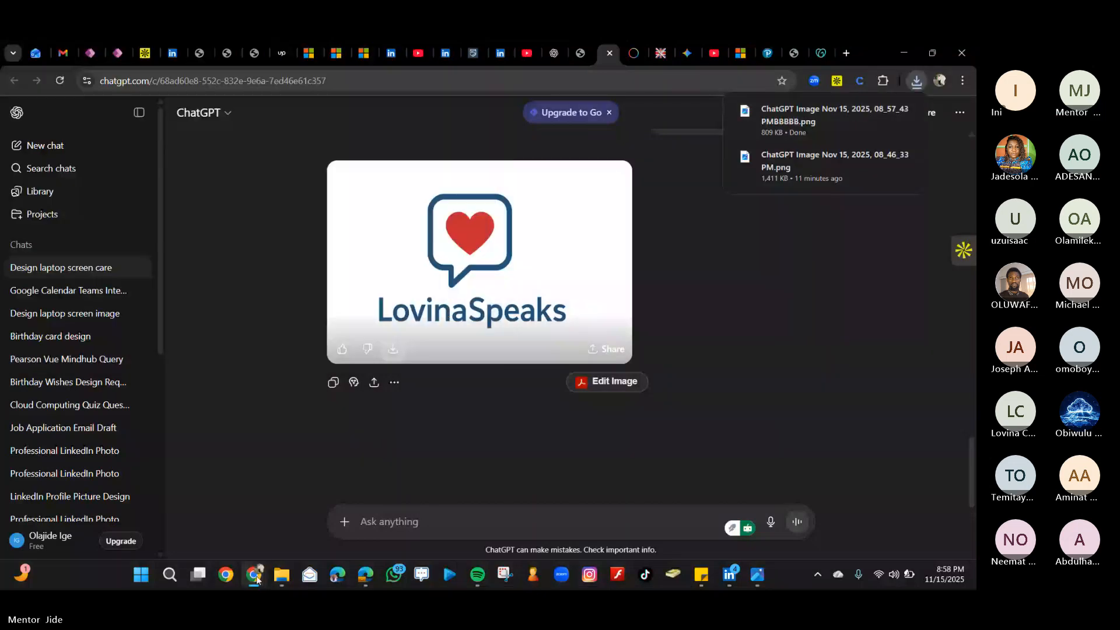
pyautogui.moveTo(255, 581)
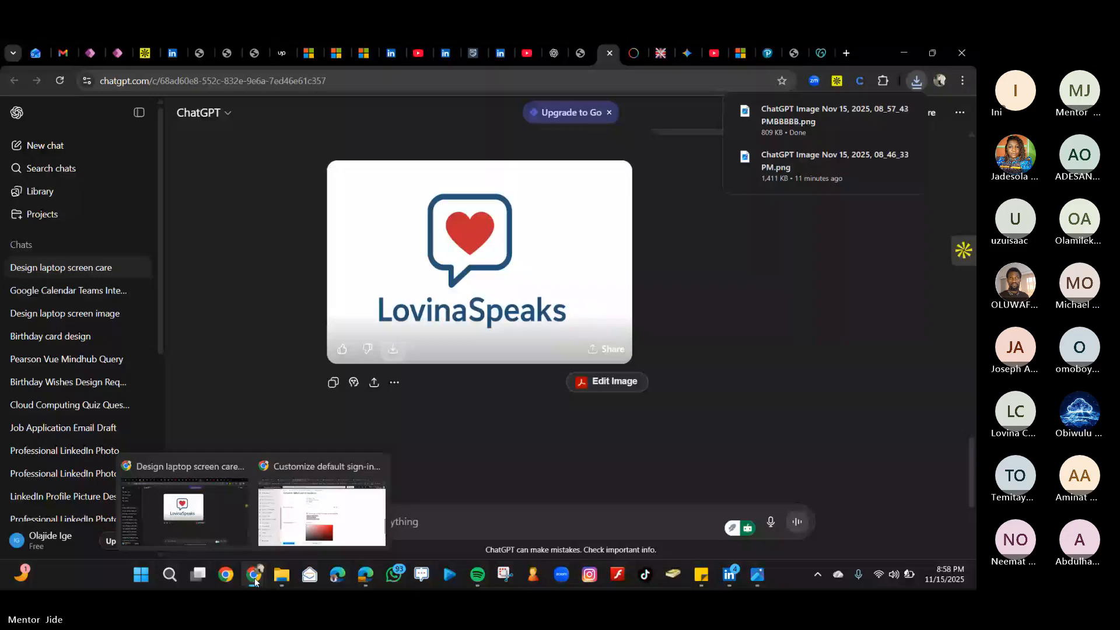
# Inspect the new 809 KB image's file options in Downloads without changes, then return to Entra branding
pyautogui.click(322, 512)
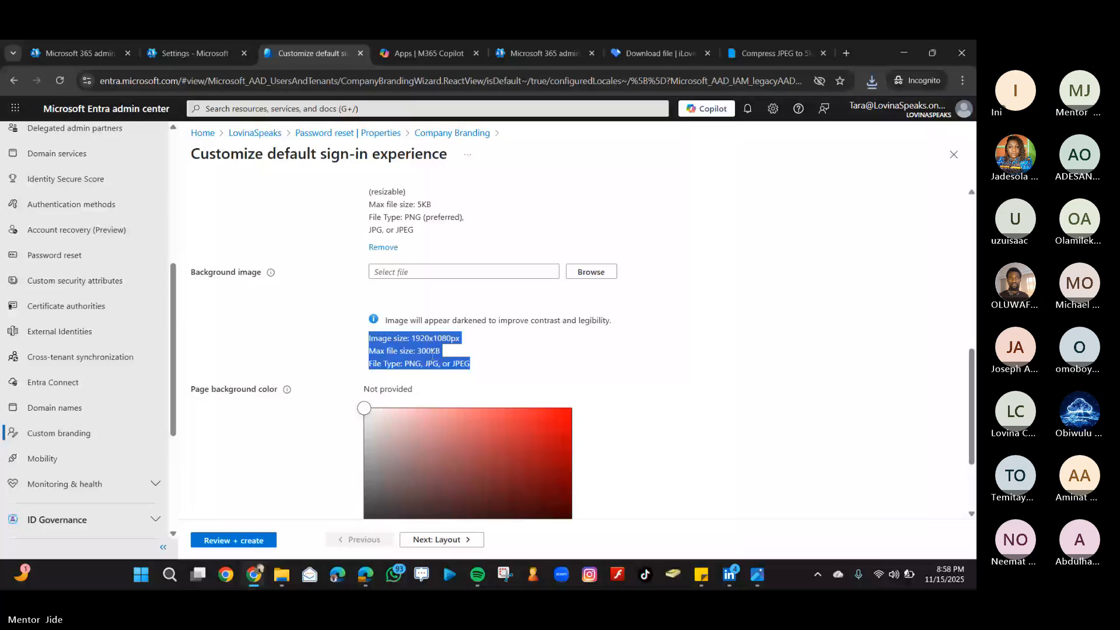
pyautogui.click(281, 575)
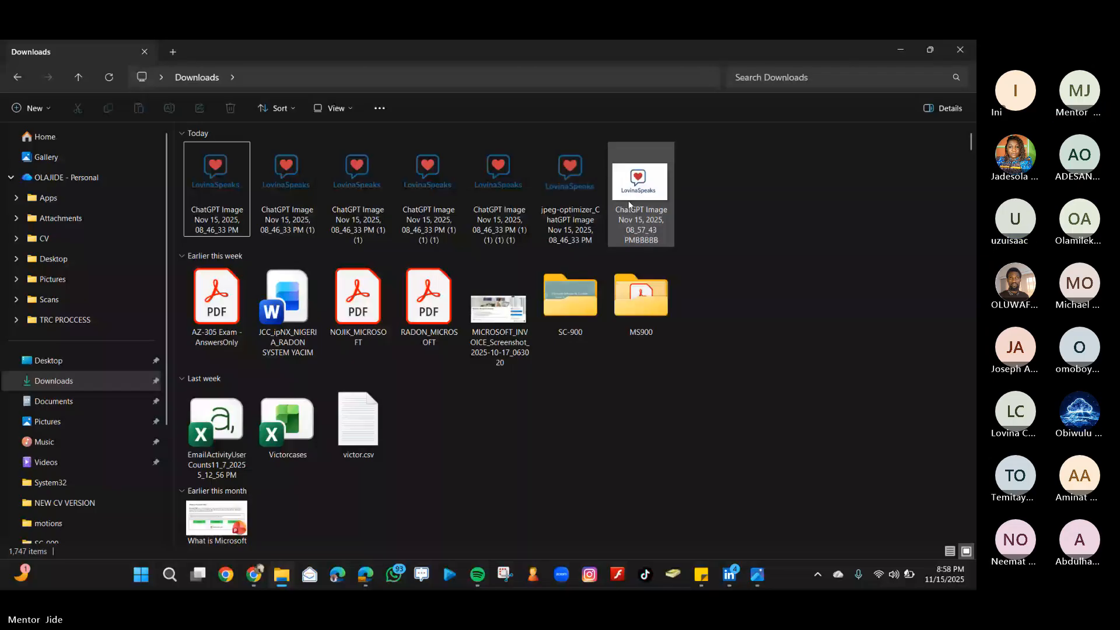
pyautogui.rightClick(630, 204)
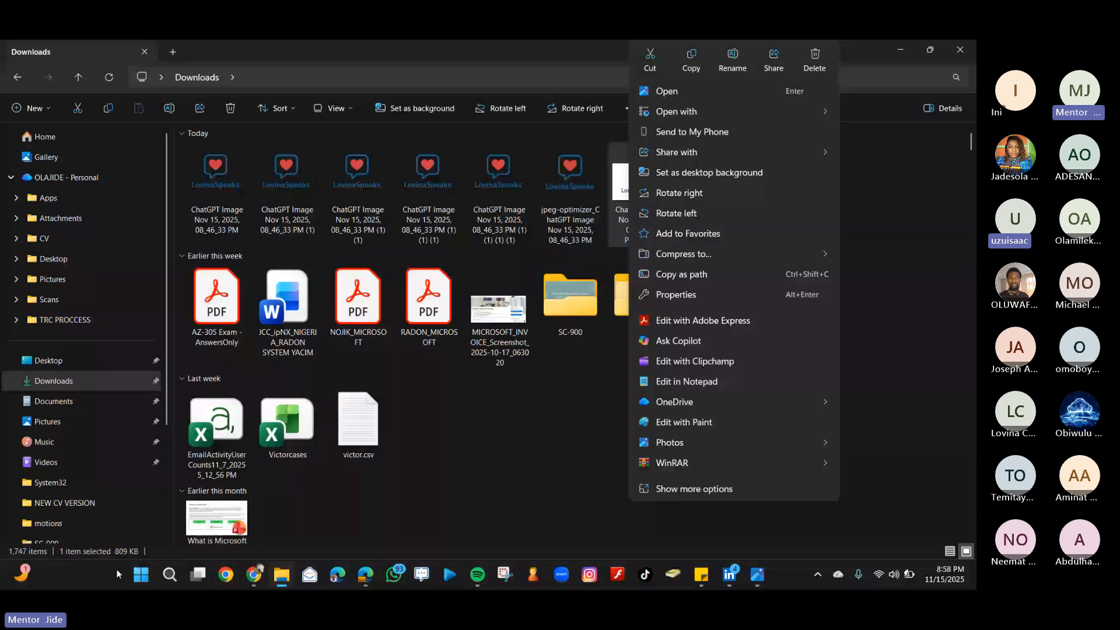
pyautogui.click(684, 487)
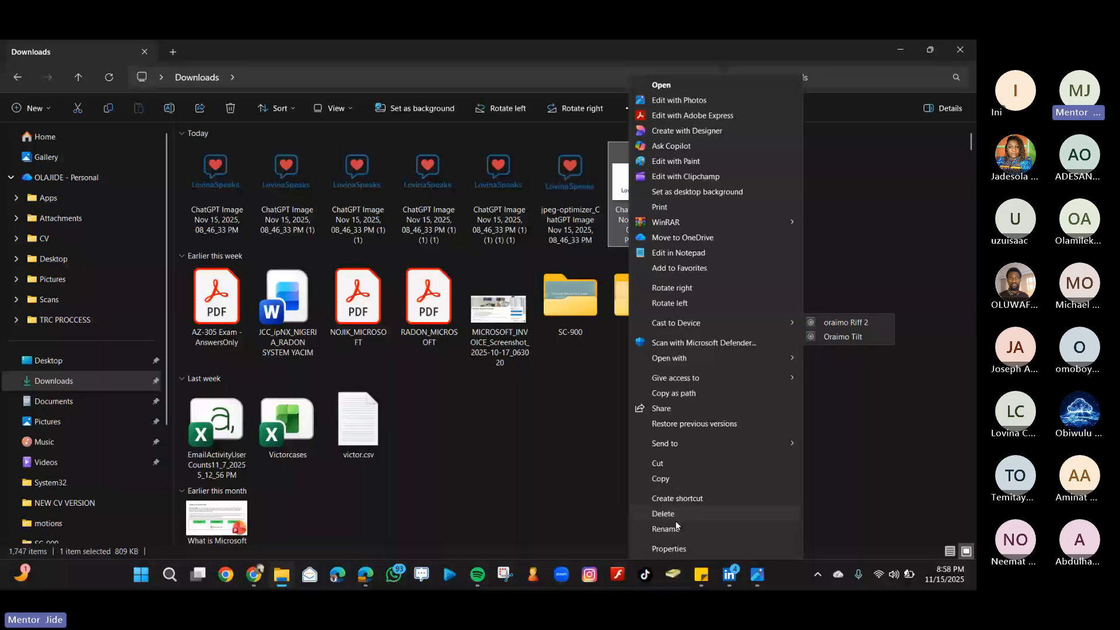
pyautogui.press('Escape')
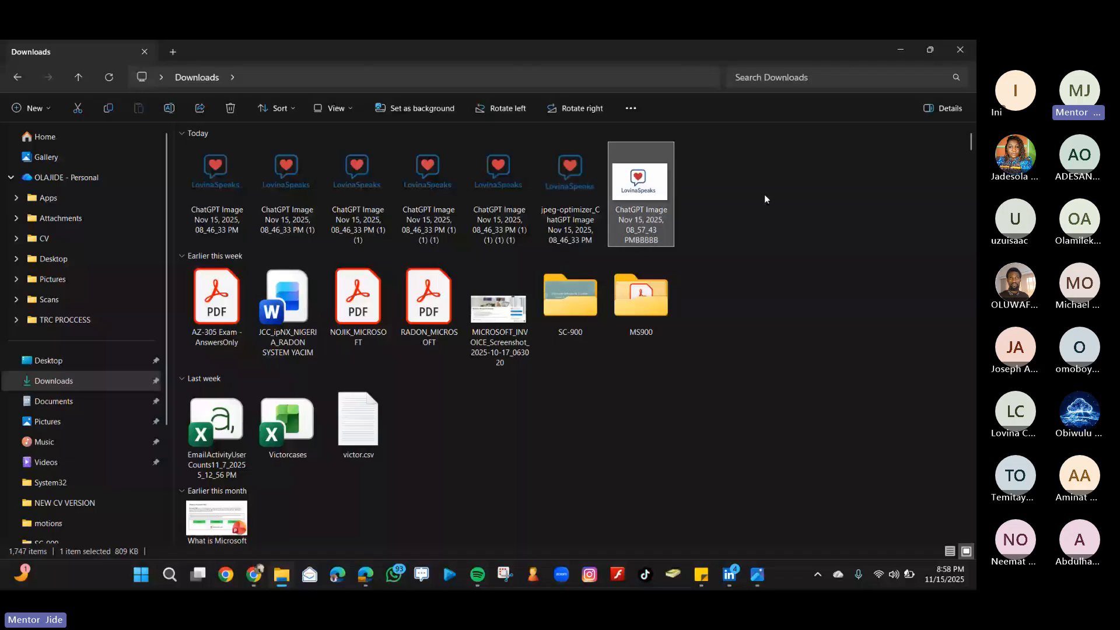
pyautogui.hotkey('alt', 'Tab')
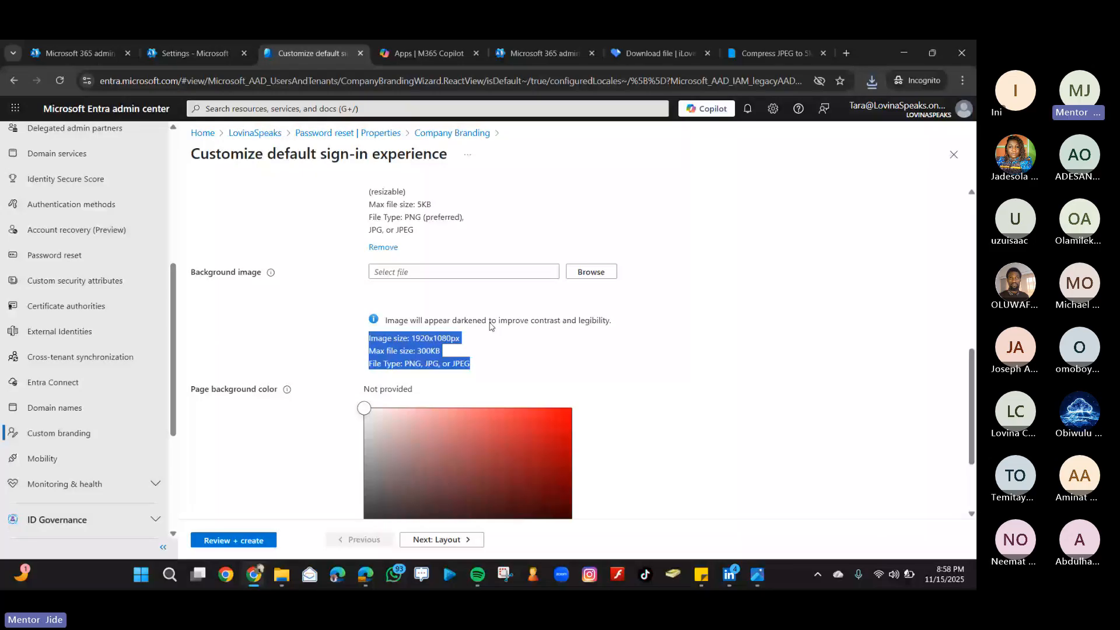
# Reset JPEG Optimizer's compressor, clearing the earlier uploaded logo and its compressed result
pyautogui.click(775, 53)
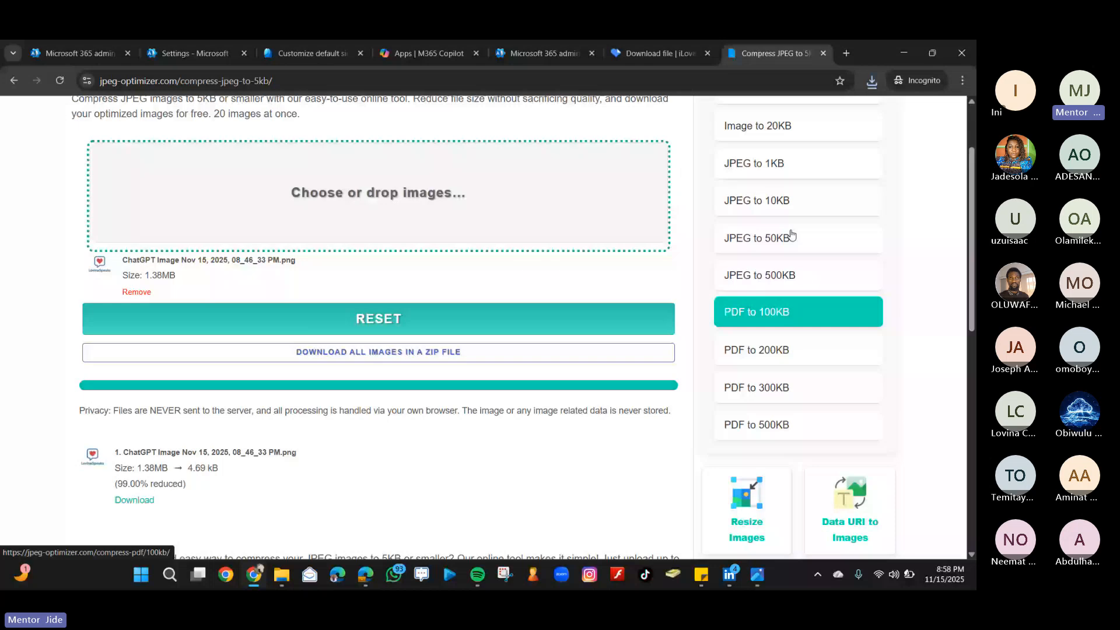
pyautogui.scroll(1, 791, 235)
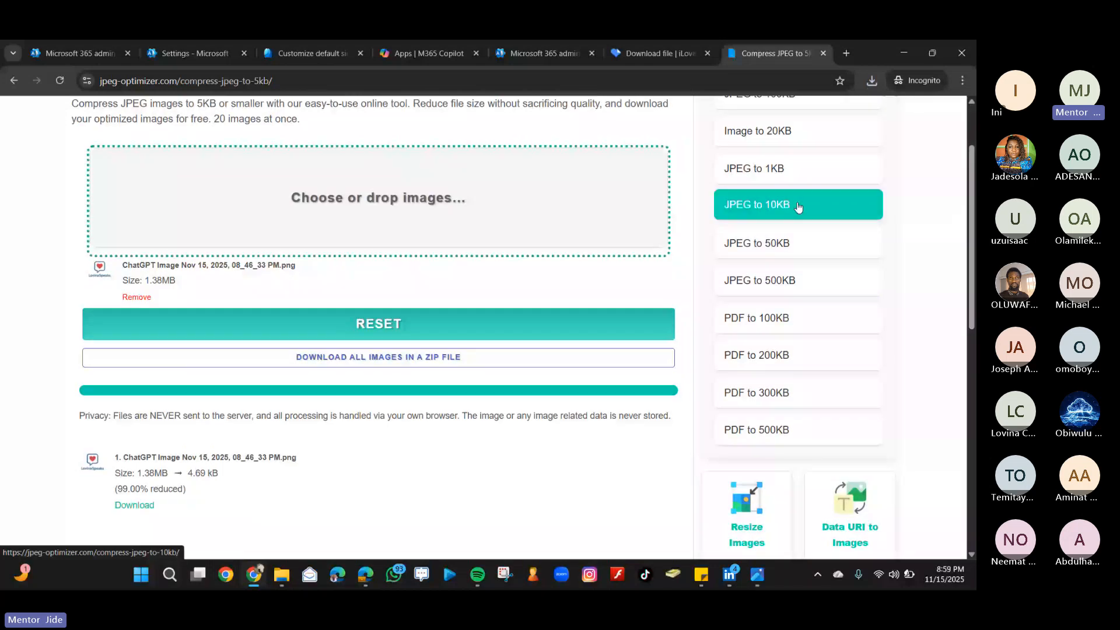
pyautogui.scroll(1, 798, 207)
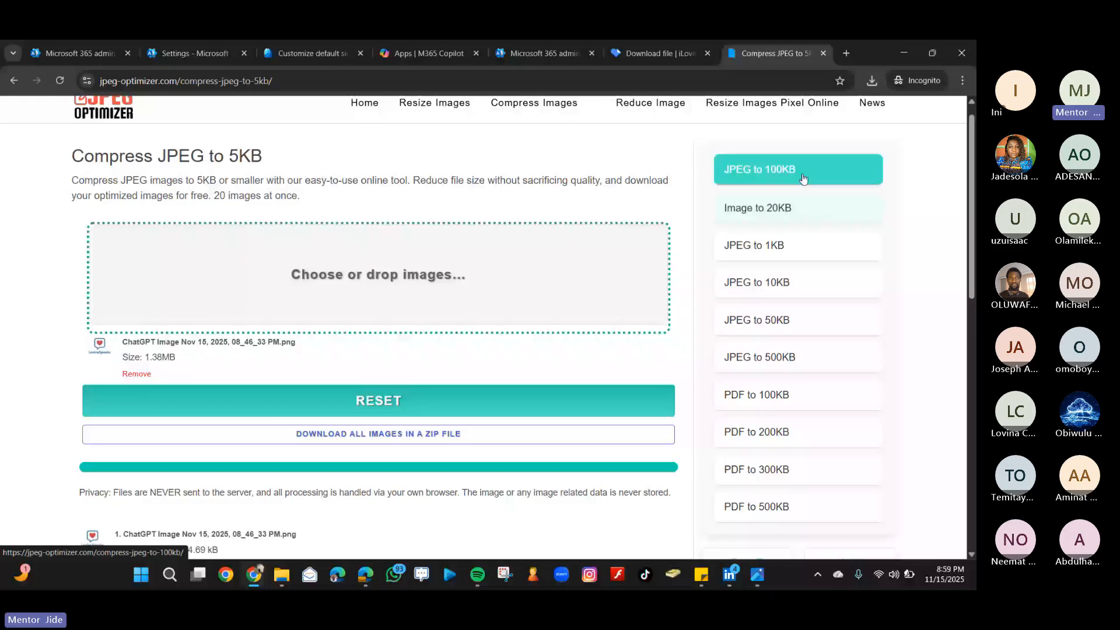
pyautogui.scroll(-1, 532, 321)
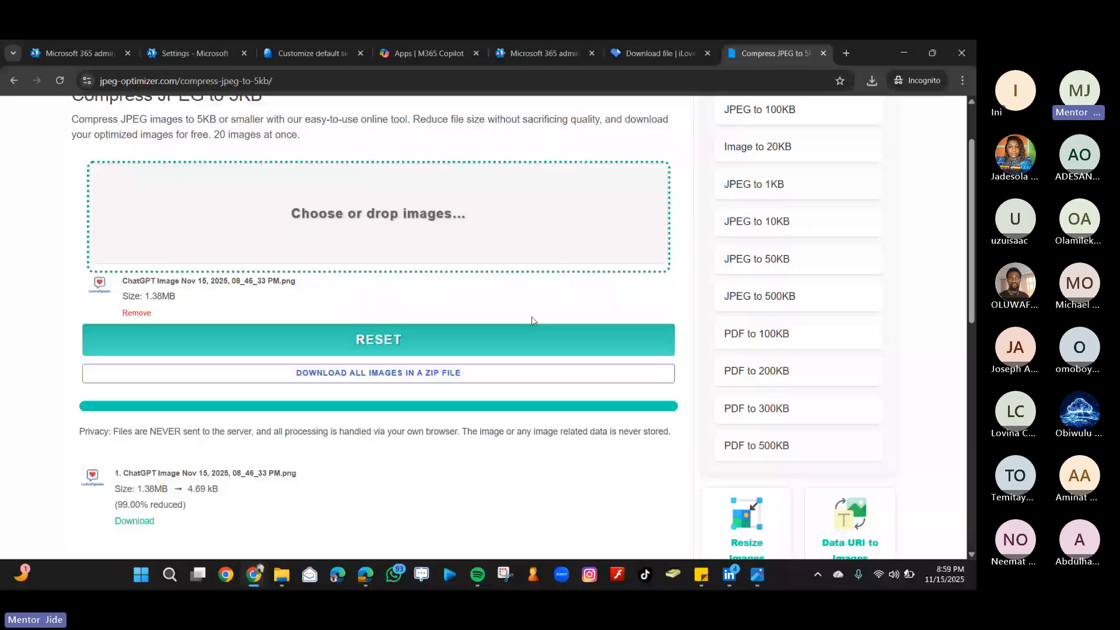
pyautogui.click(528, 337)
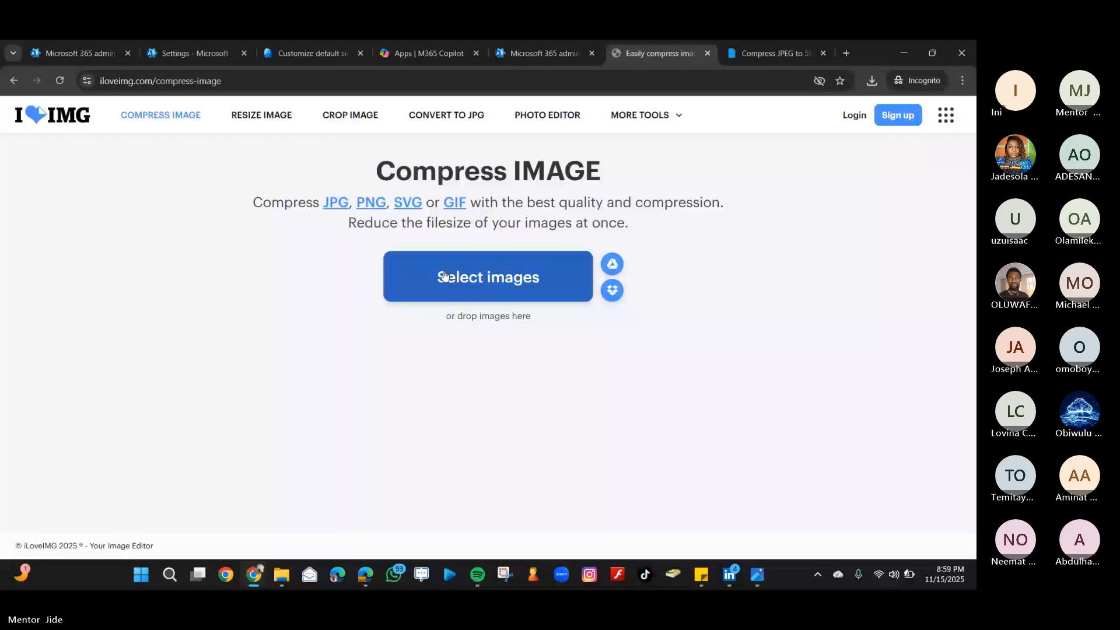
# Compress the LovinaSpeaks image in iLoveIMG from 809.31 KB to 10.80 KB without saving it
pyautogui.click(444, 276)
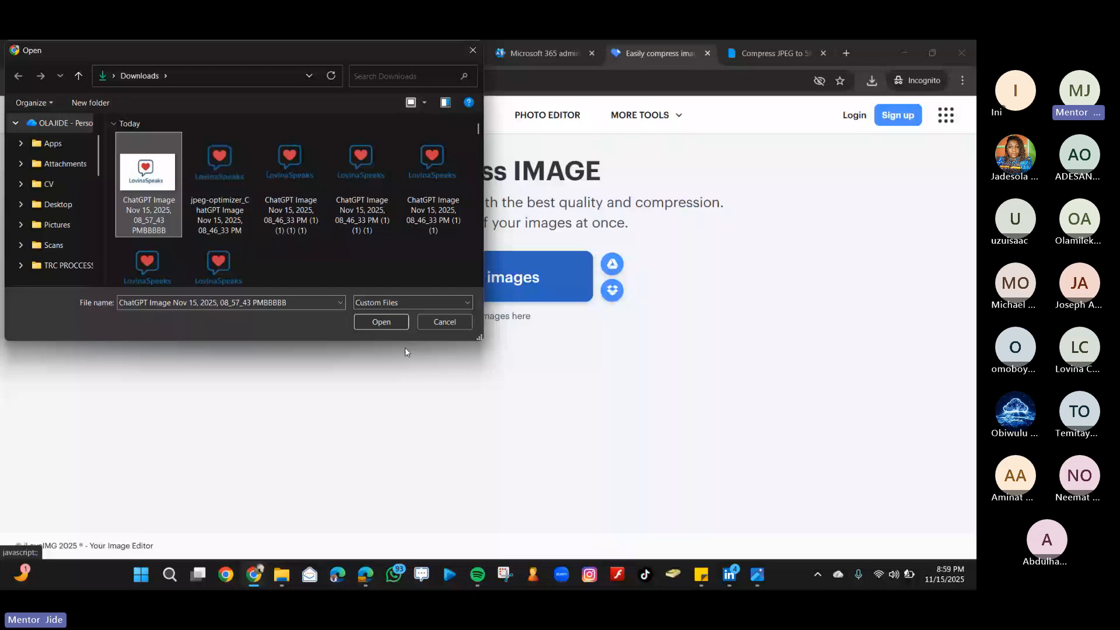
pyautogui.press('Return')
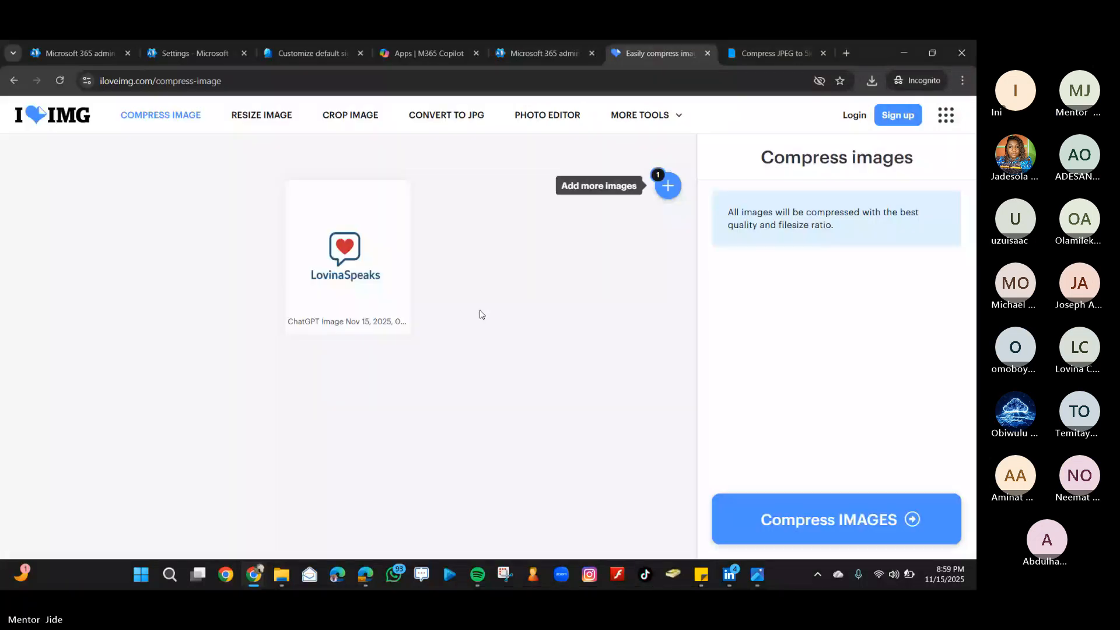
pyautogui.click(814, 497)
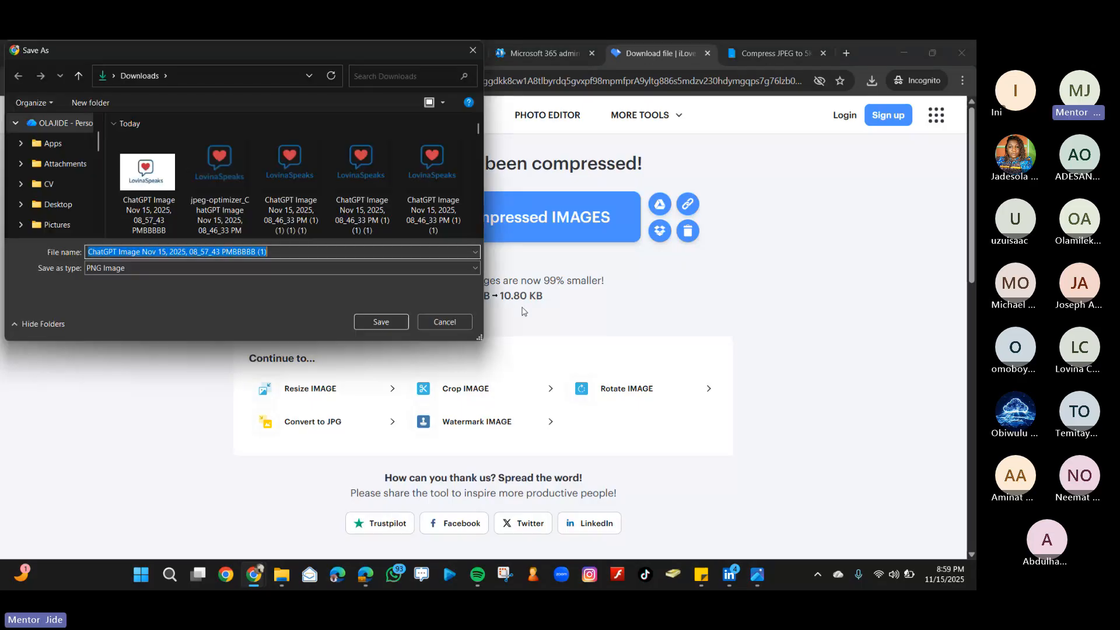
pyautogui.click(450, 322)
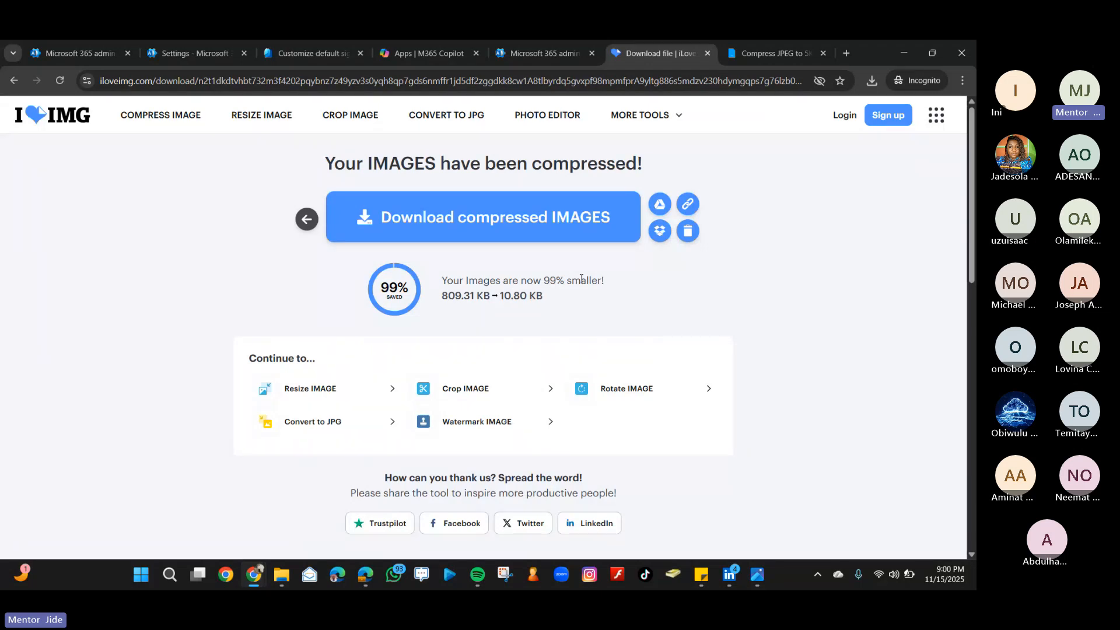
# Go back to iLoveIMG's start page and bring up JPEG Optimizer's 5KB compressor
pyautogui.moveTo(680, 128)
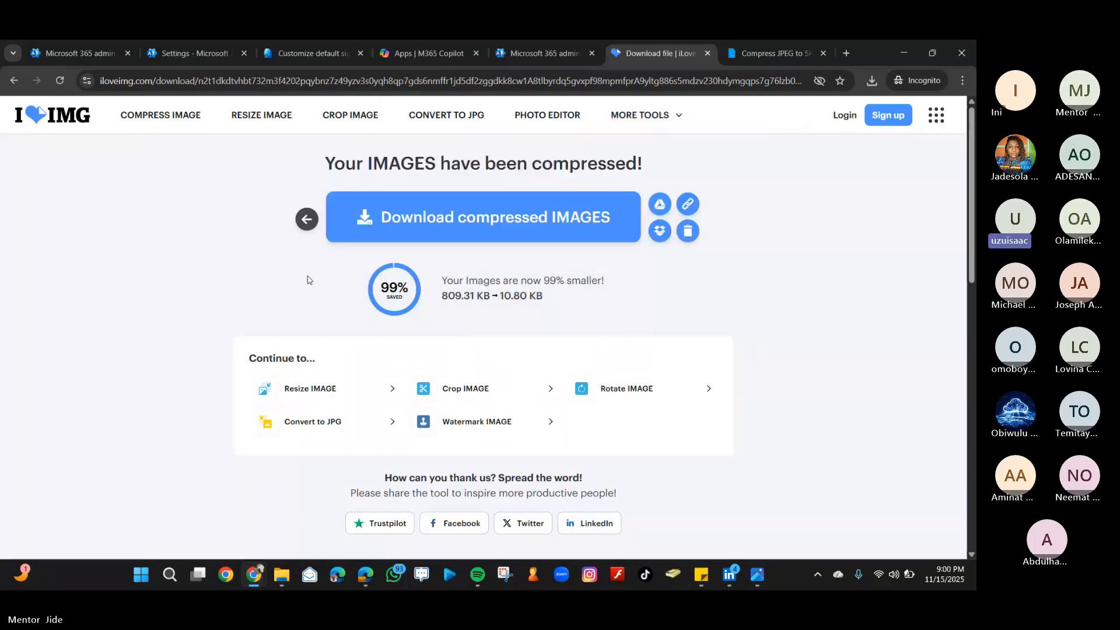
pyautogui.click(306, 220)
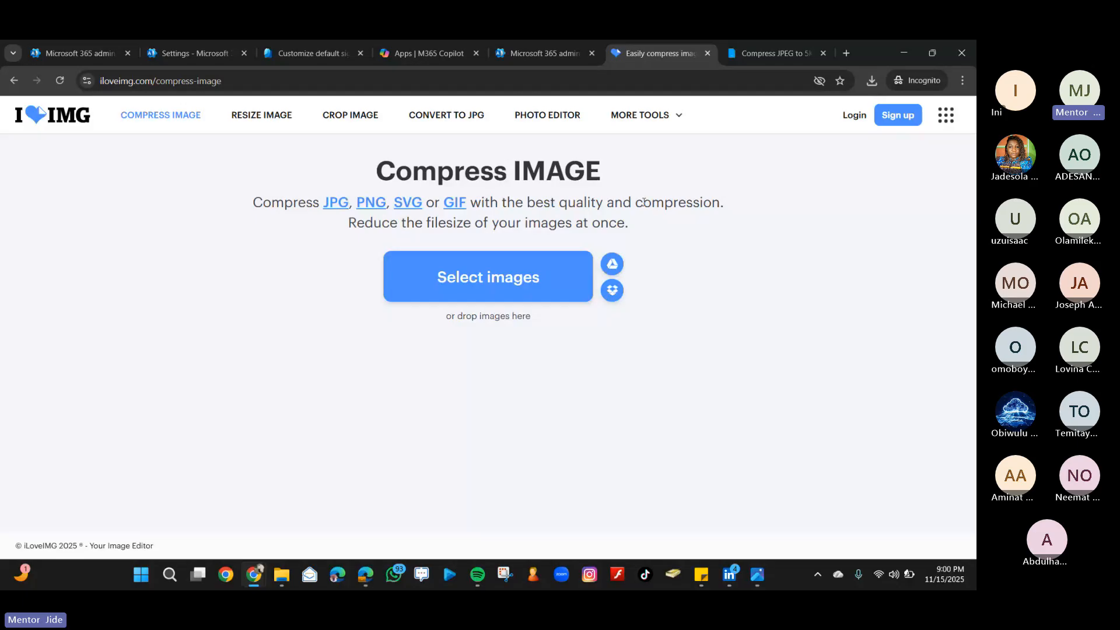
pyautogui.click(759, 45)
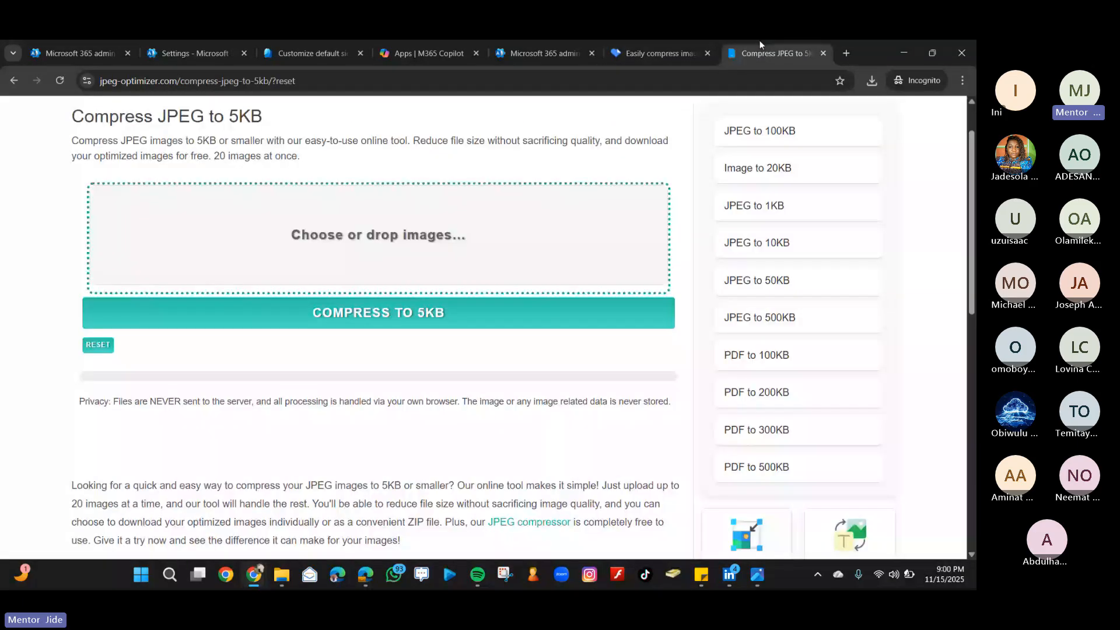
# Back on Google, change the search from 5kb to 'compress image to 300kb online free'
pyautogui.click(15, 82)
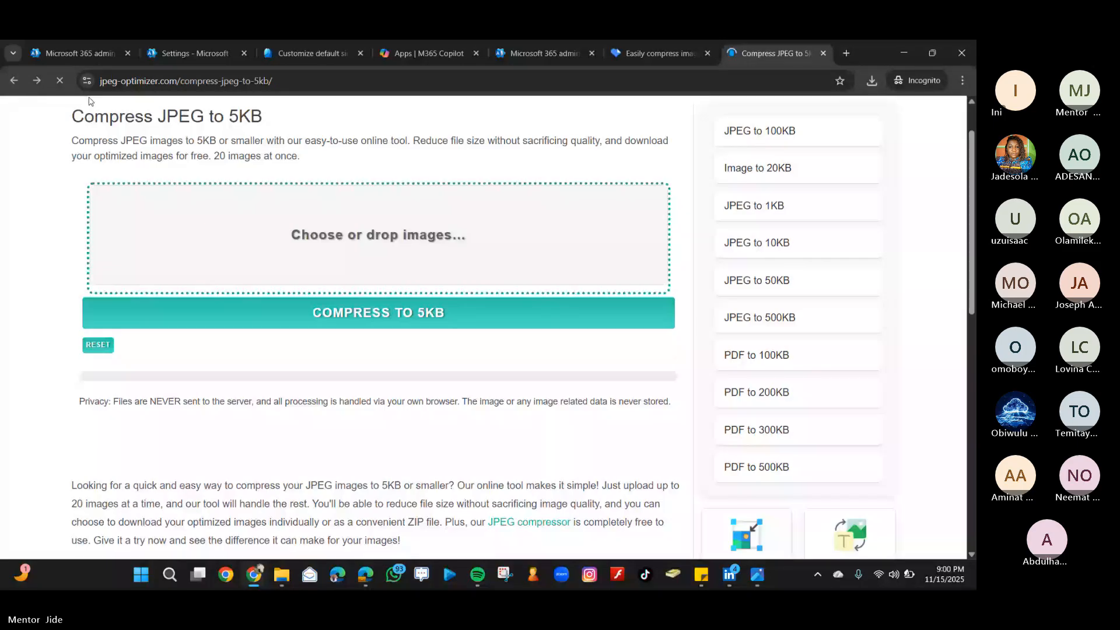
pyautogui.click(14, 81)
pyautogui.click(225, 129)
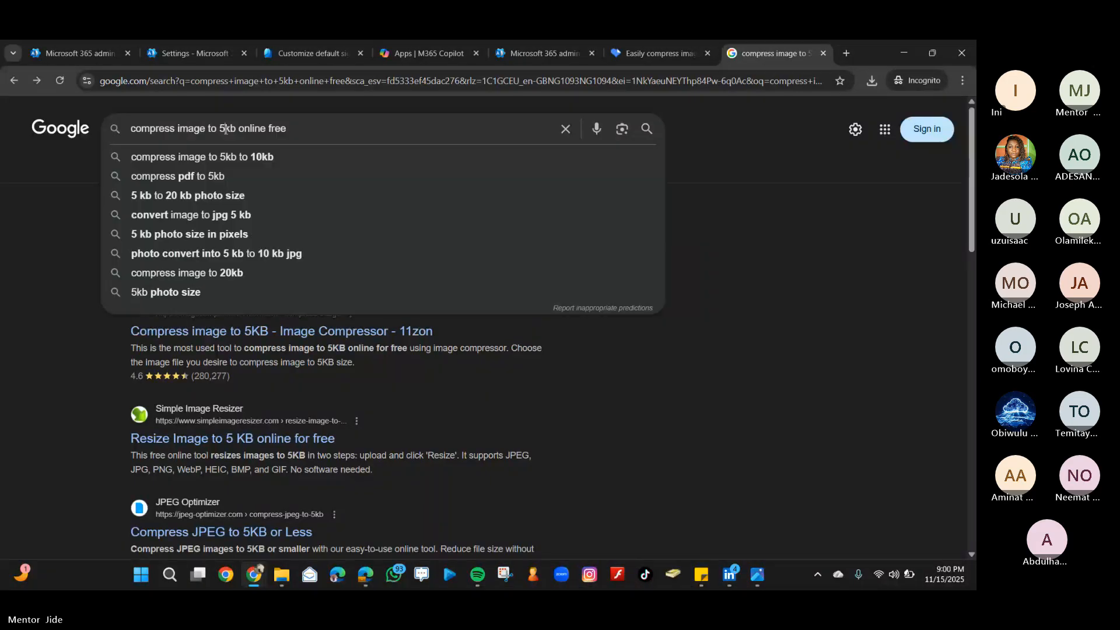
pyautogui.press('BackSpace')
pyautogui.write('300')
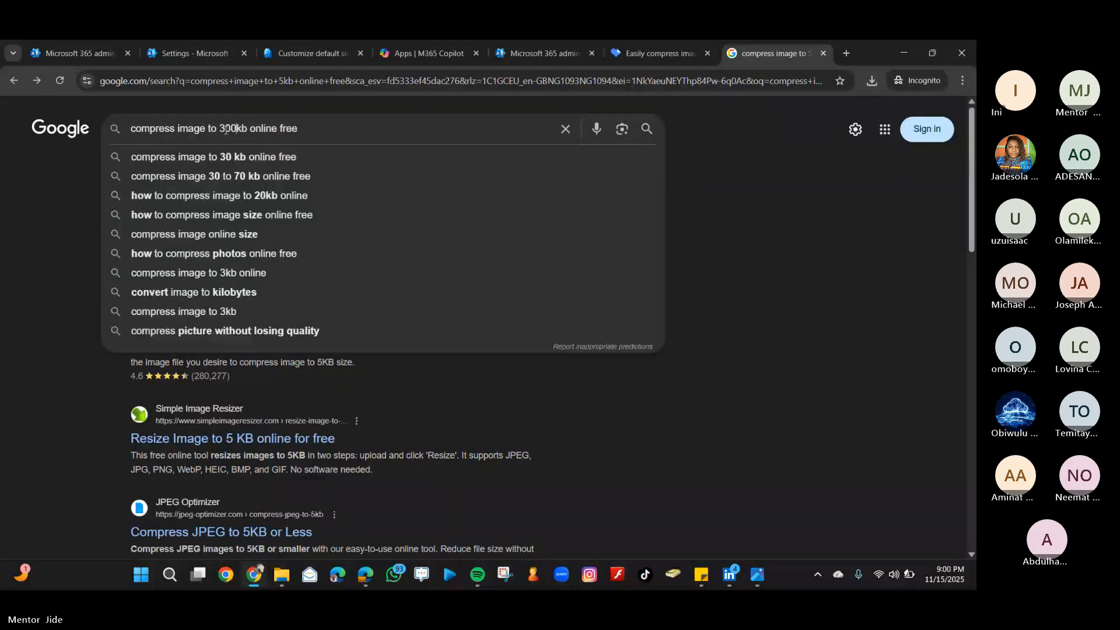
pyautogui.press('Return')
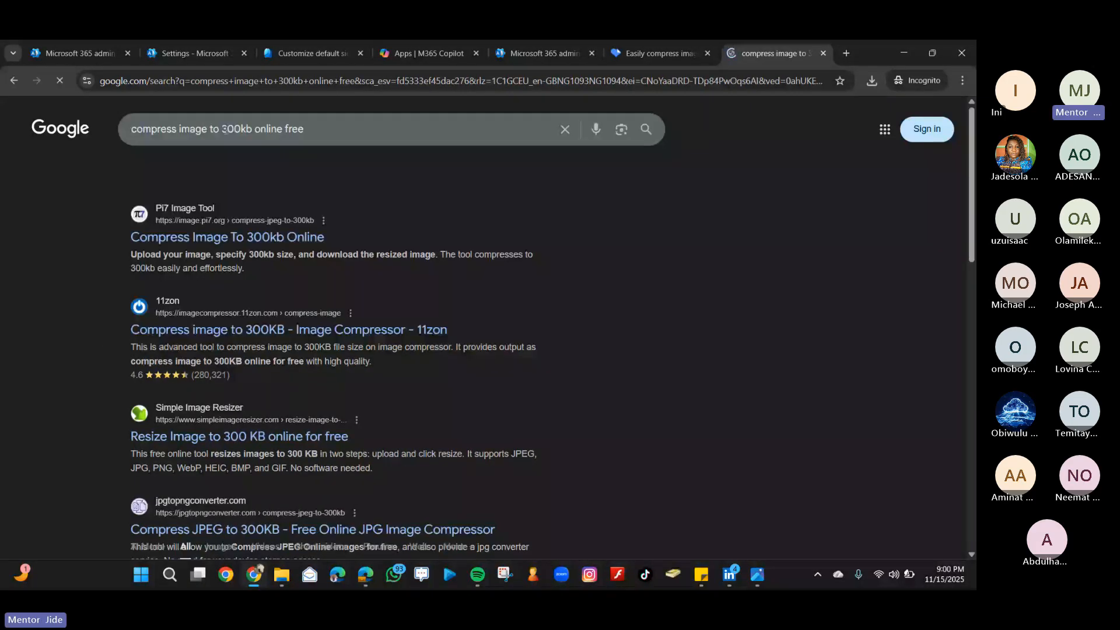
# Open the jpgtopngconverter Compress JPEG to 300KB result
pyautogui.scroll(-3, 262, 357)
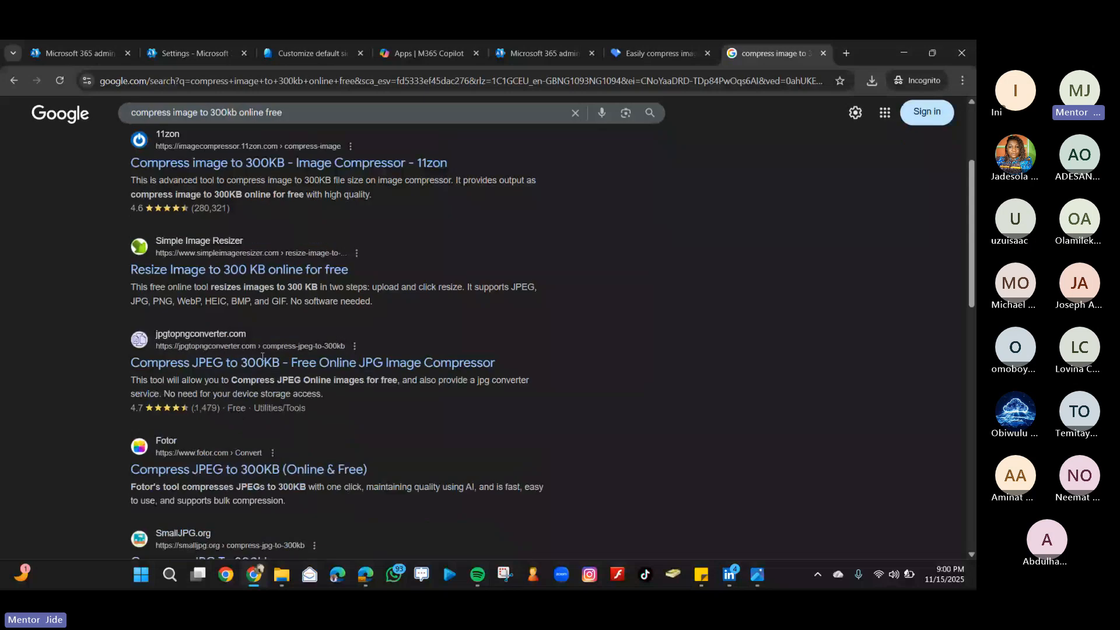
pyautogui.scroll(-1, 262, 357)
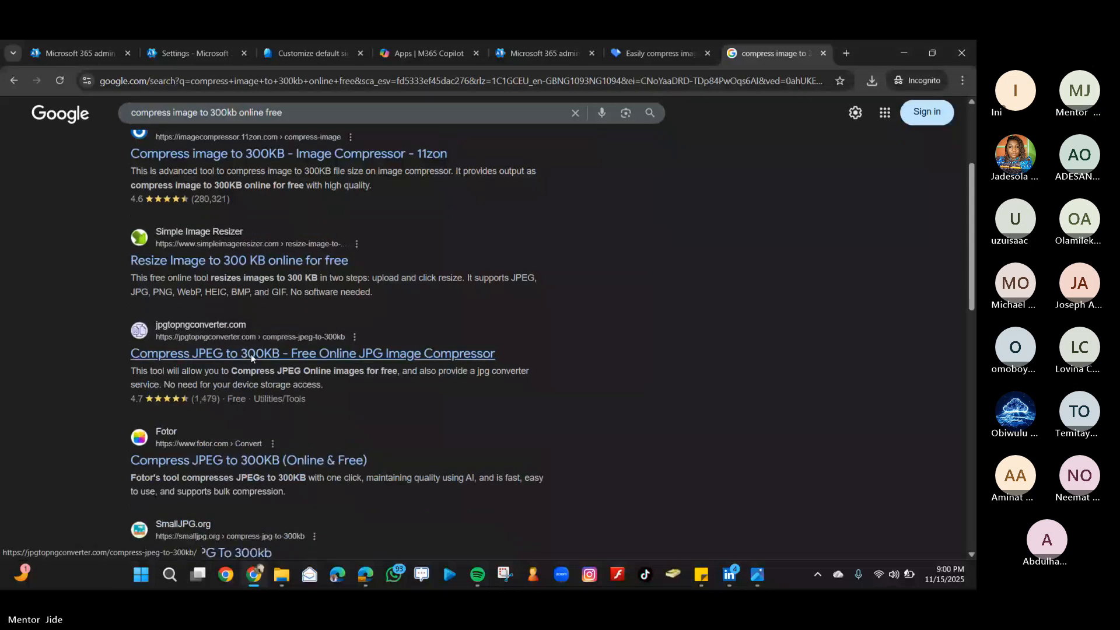
pyautogui.click(252, 355)
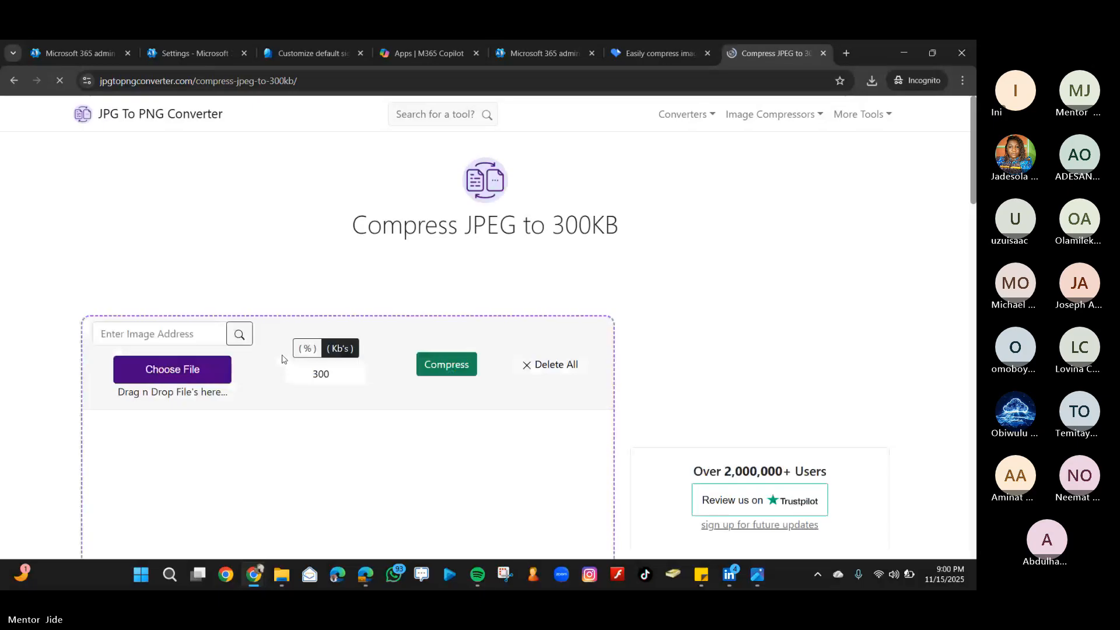
# Upload the LovinaSpeaks ChatGPT image and compress it from 809.31 KB to 209.1 KB
pyautogui.scroll(-1, 303, 380)
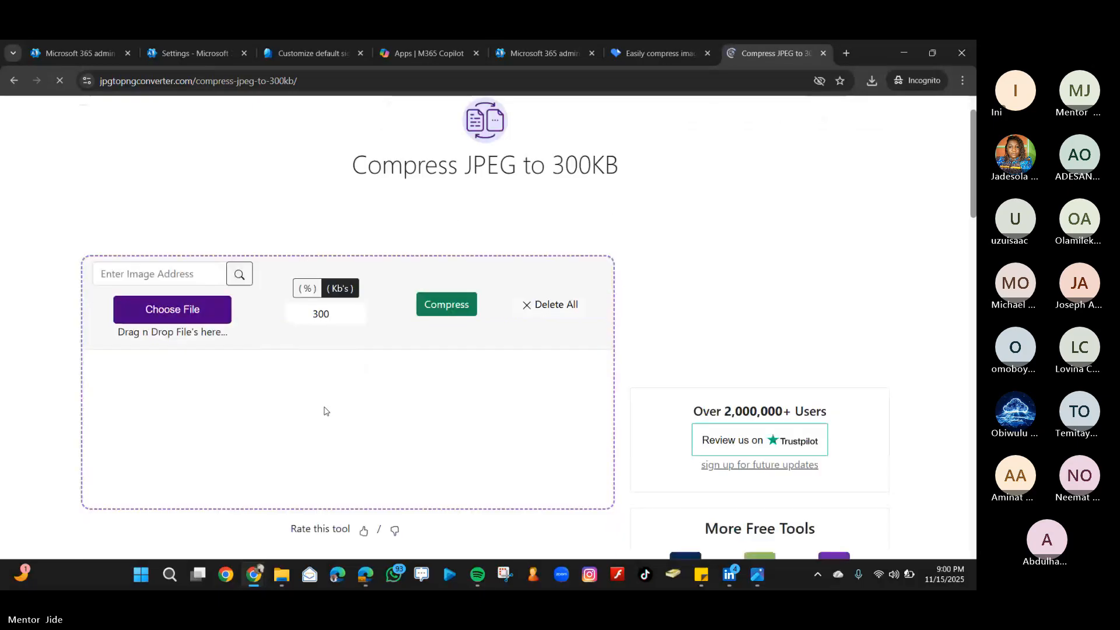
pyautogui.click(157, 301)
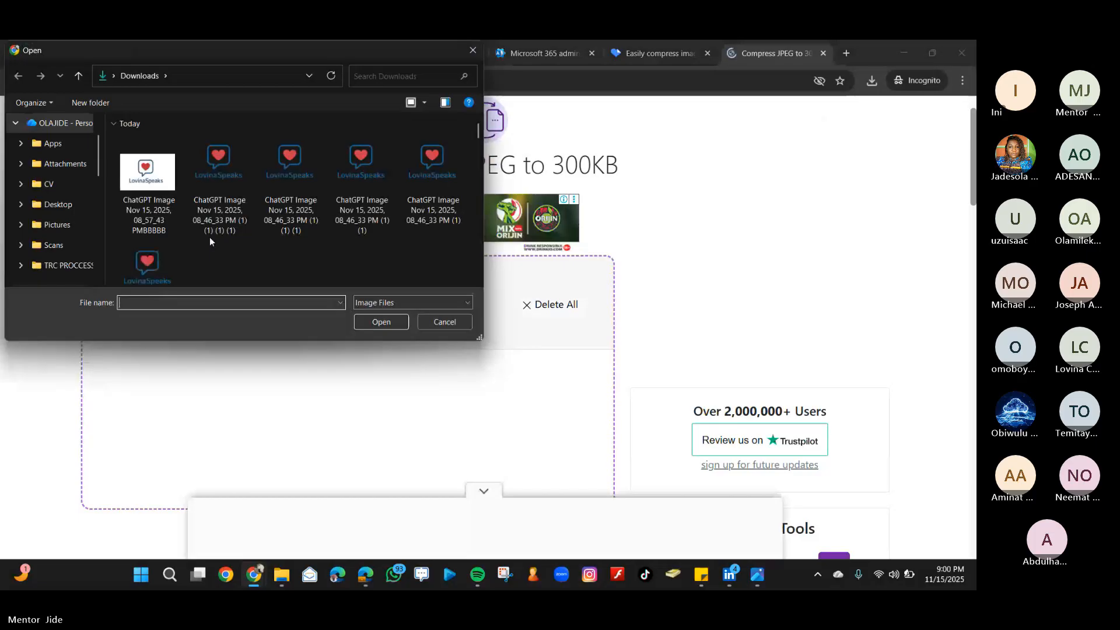
pyautogui.click(154, 201)
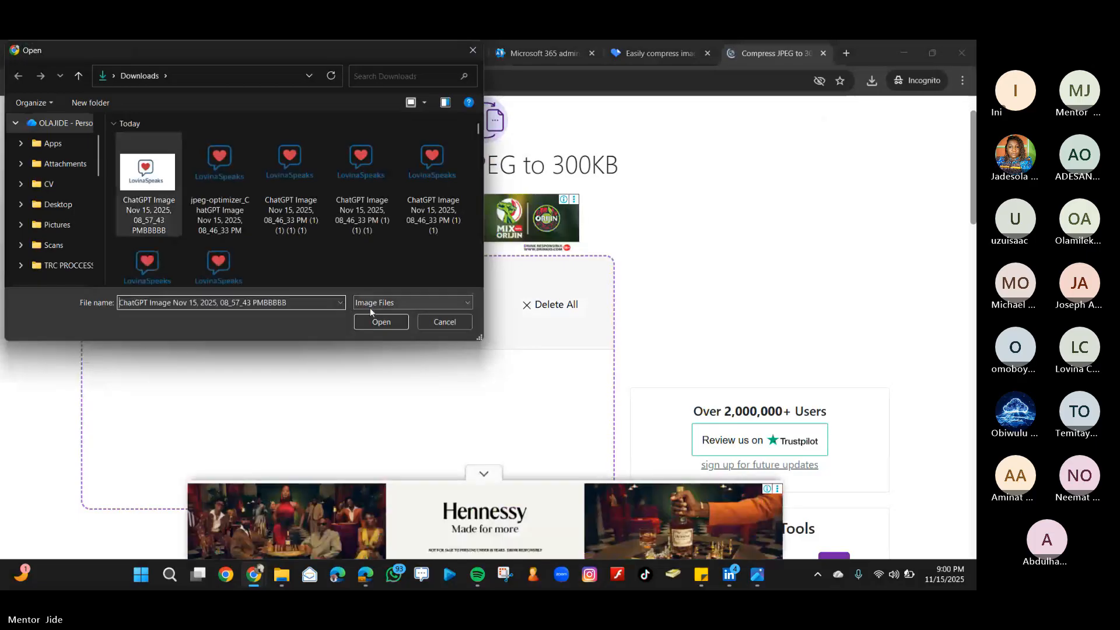
pyautogui.click(379, 321)
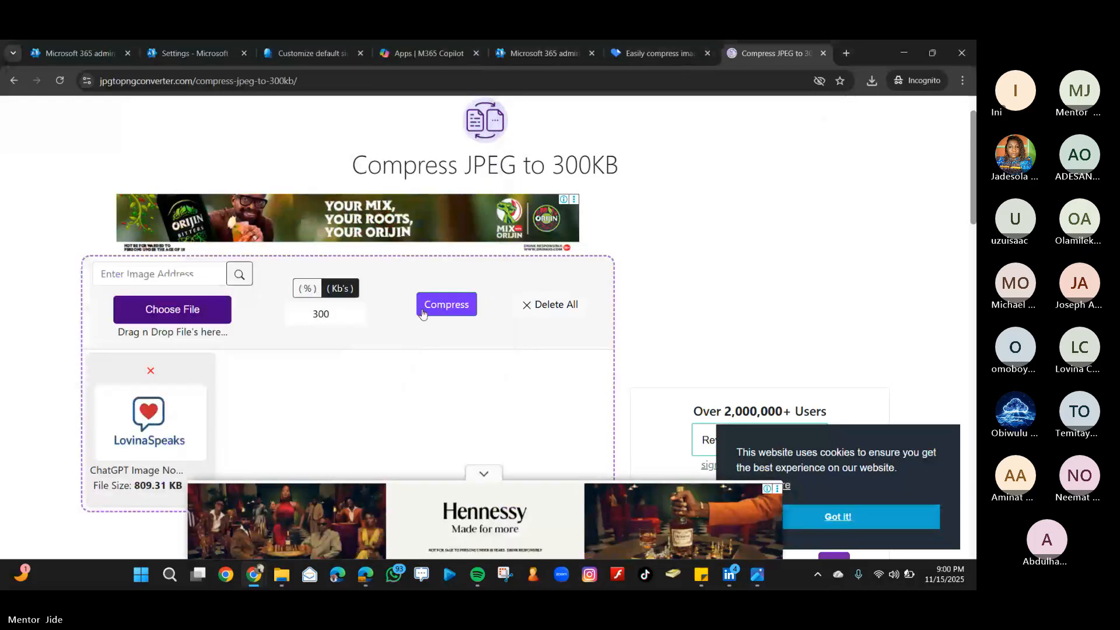
pyautogui.click(423, 312)
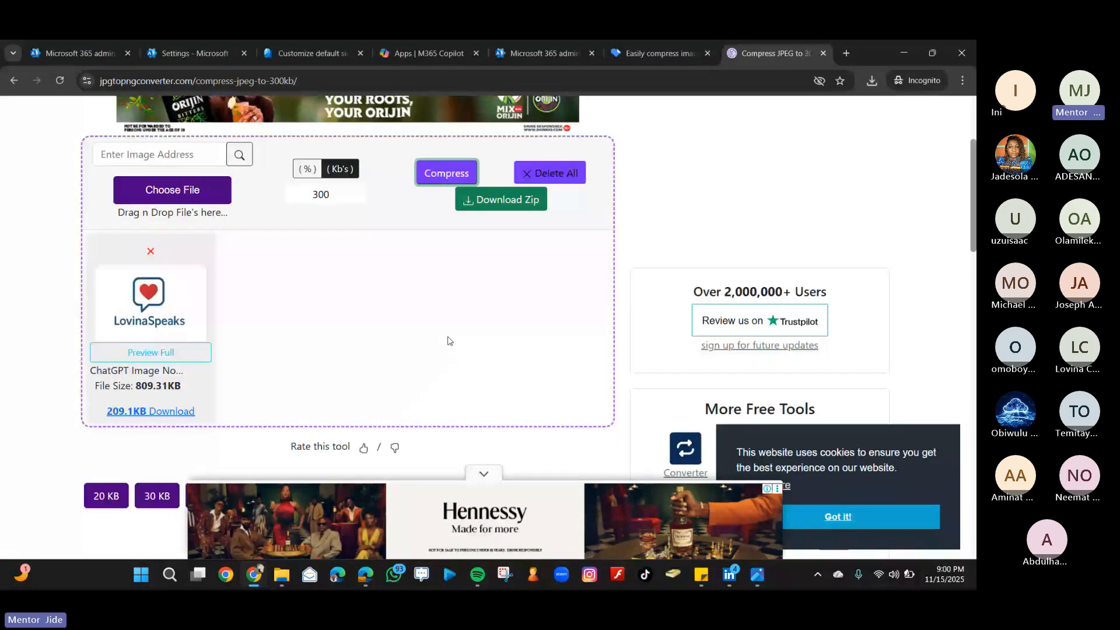
# Save the 209.1 KB image to Downloads and return to Entra sign-in customization
pyautogui.click(148, 411)
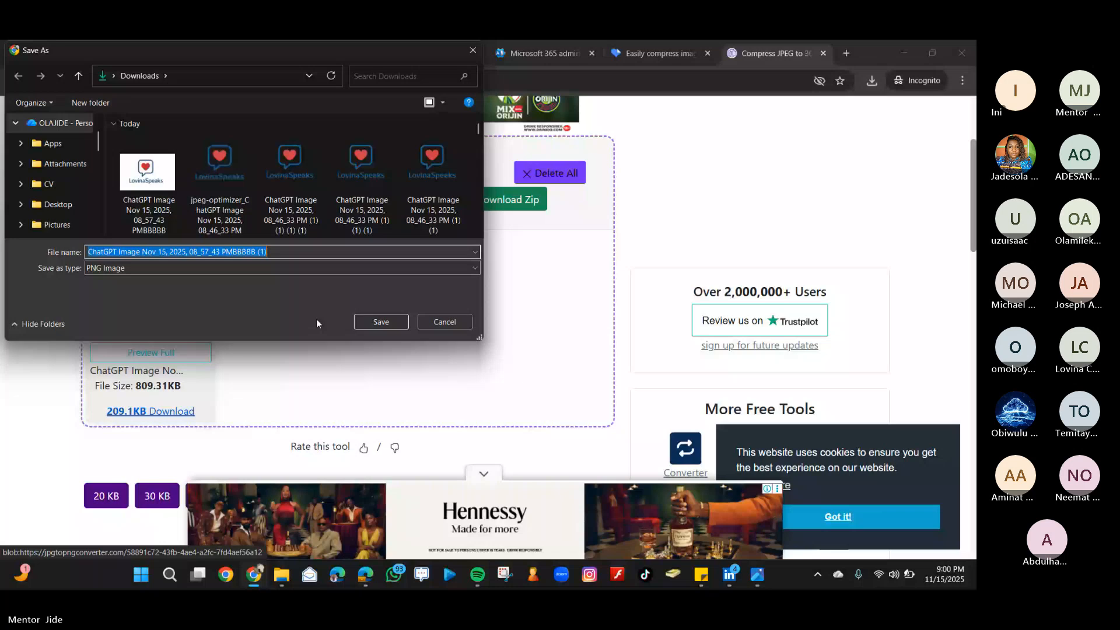
pyautogui.press('Return')
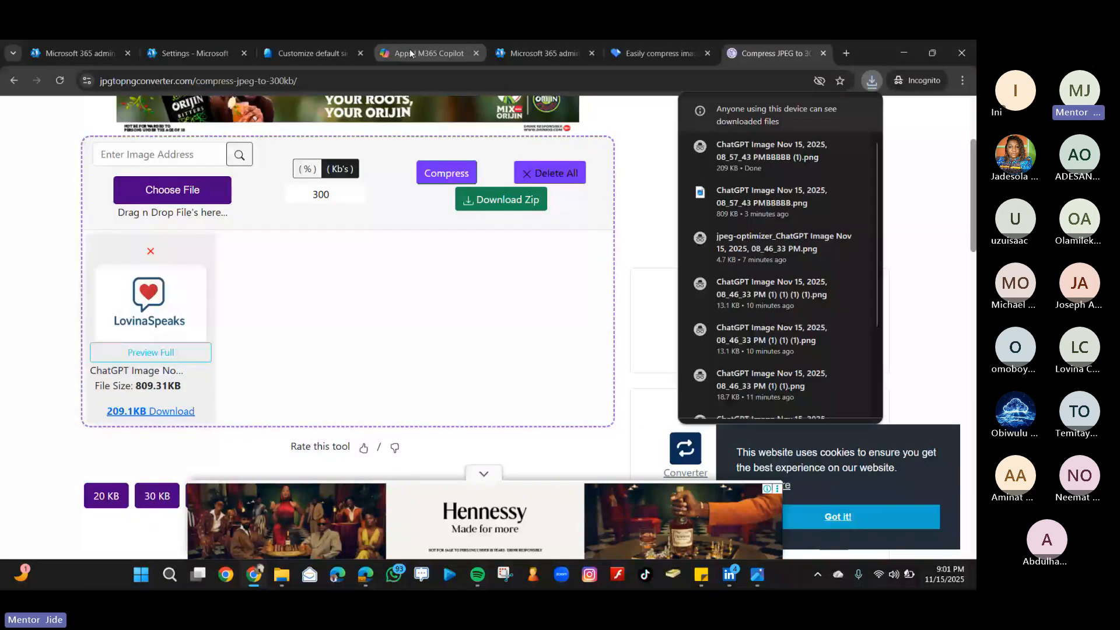
pyautogui.click(300, 42)
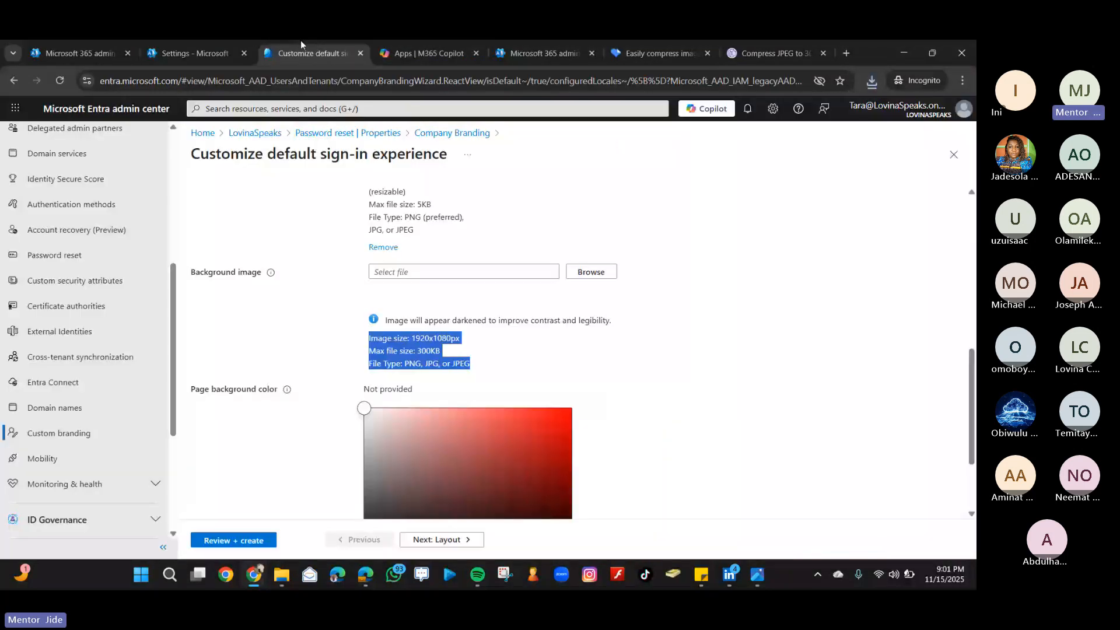
# Choose the compressed LovinaSpeaks ChatGPT image (1) as the sign-in background image
pyautogui.click(594, 273)
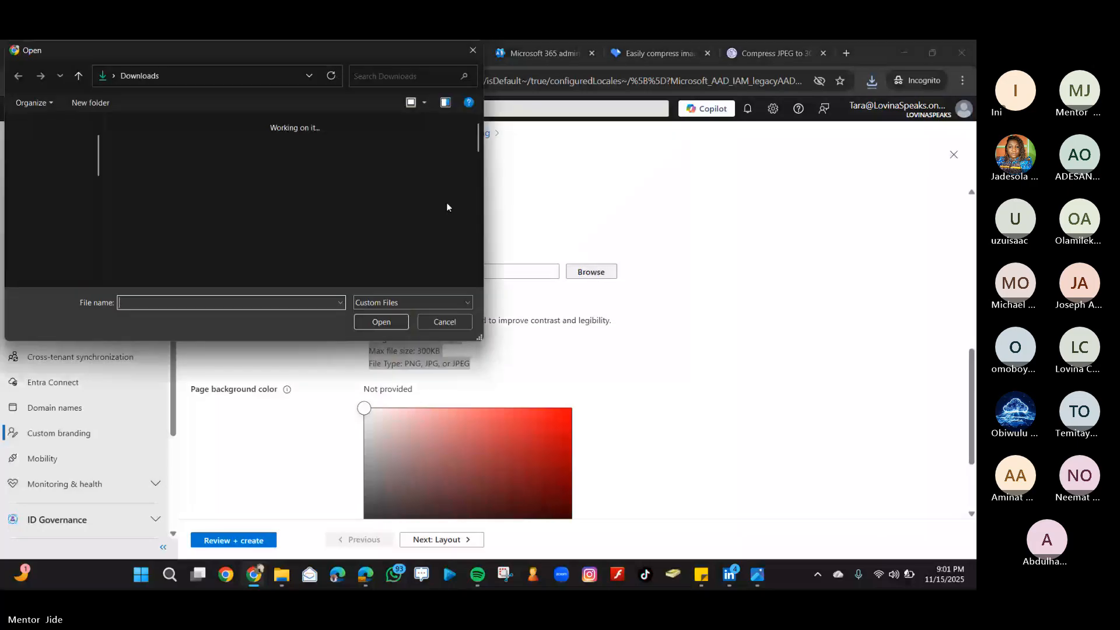
pyautogui.click(167, 211)
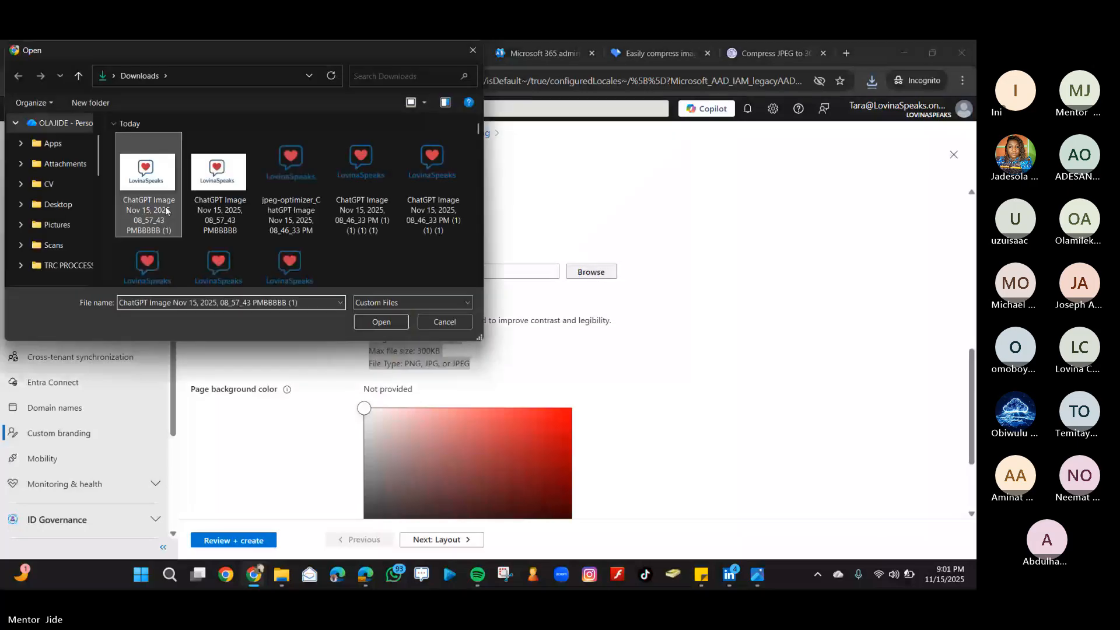
pyautogui.click(389, 323)
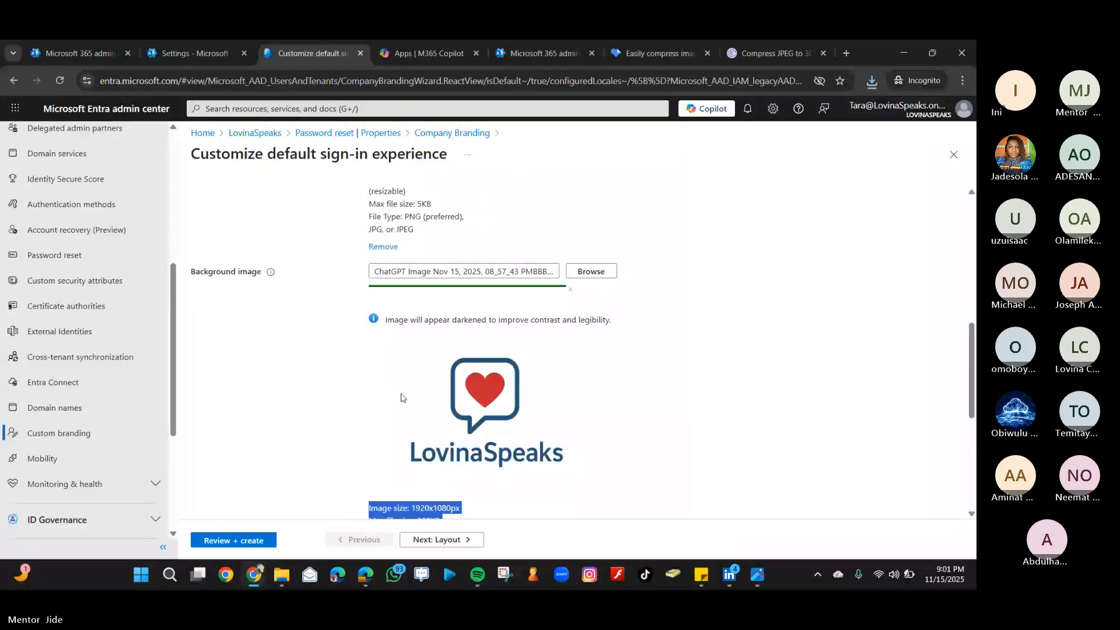
# Adjust the page background color through pinks to bright red #eb0e0e (RGB 235, 14, 14)
pyautogui.scroll(-2, 401, 397)
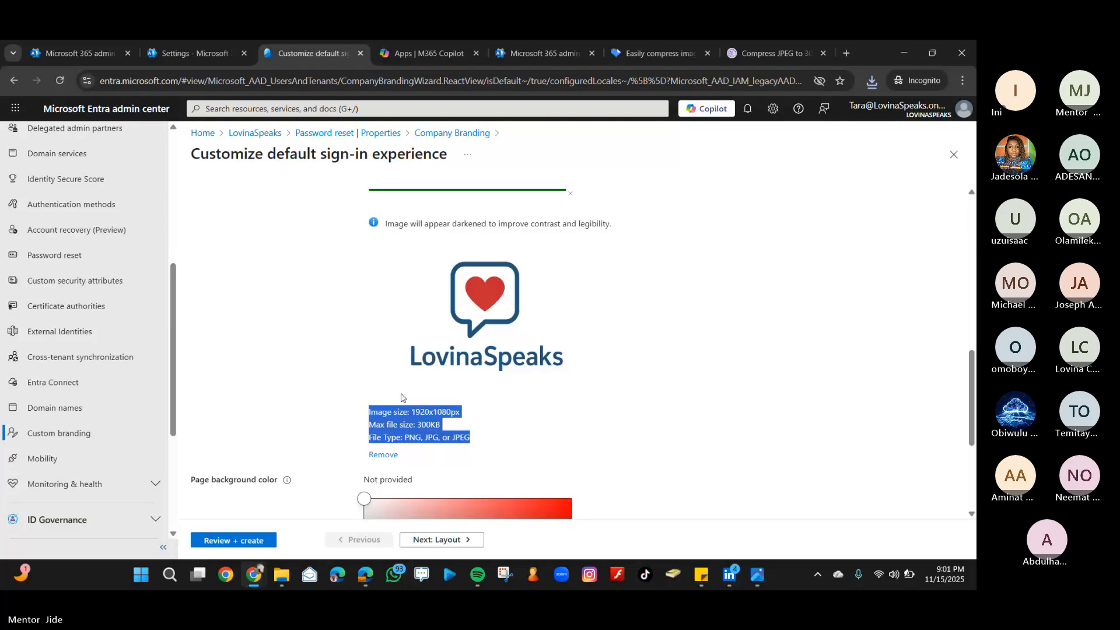
pyautogui.scroll(-2, 400, 396)
pyautogui.click(431, 391)
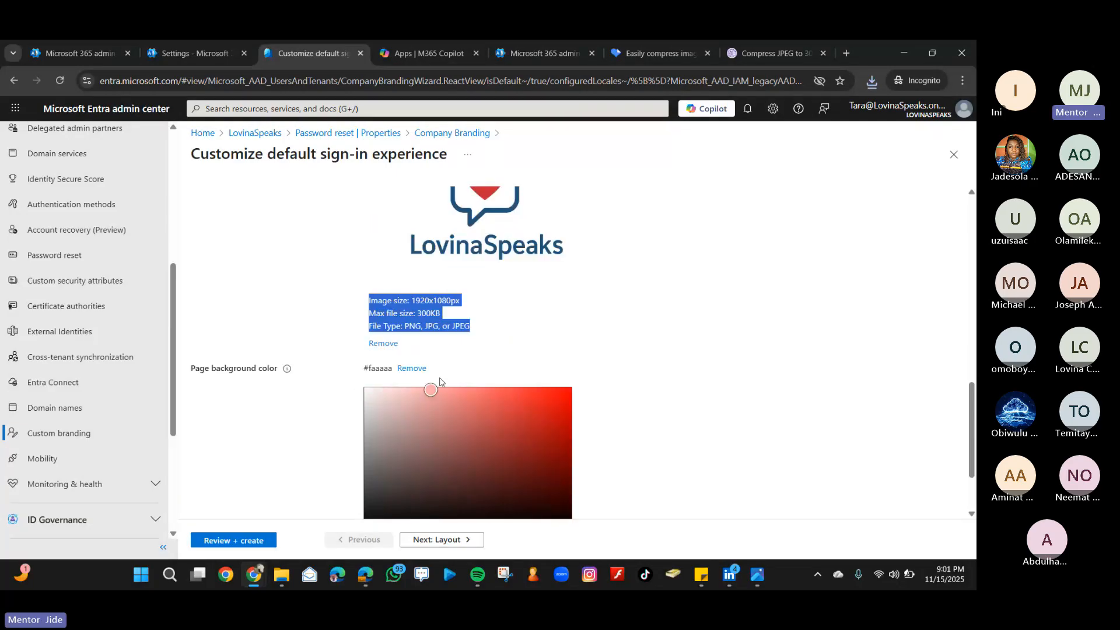
pyautogui.scroll(-2, 438, 379)
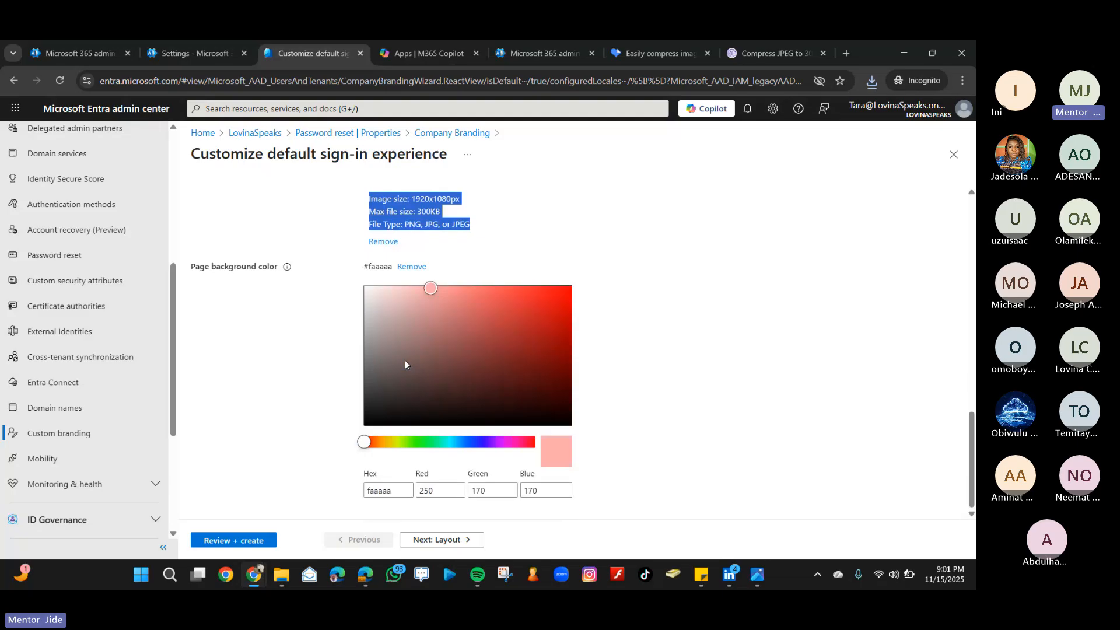
pyautogui.click(398, 299)
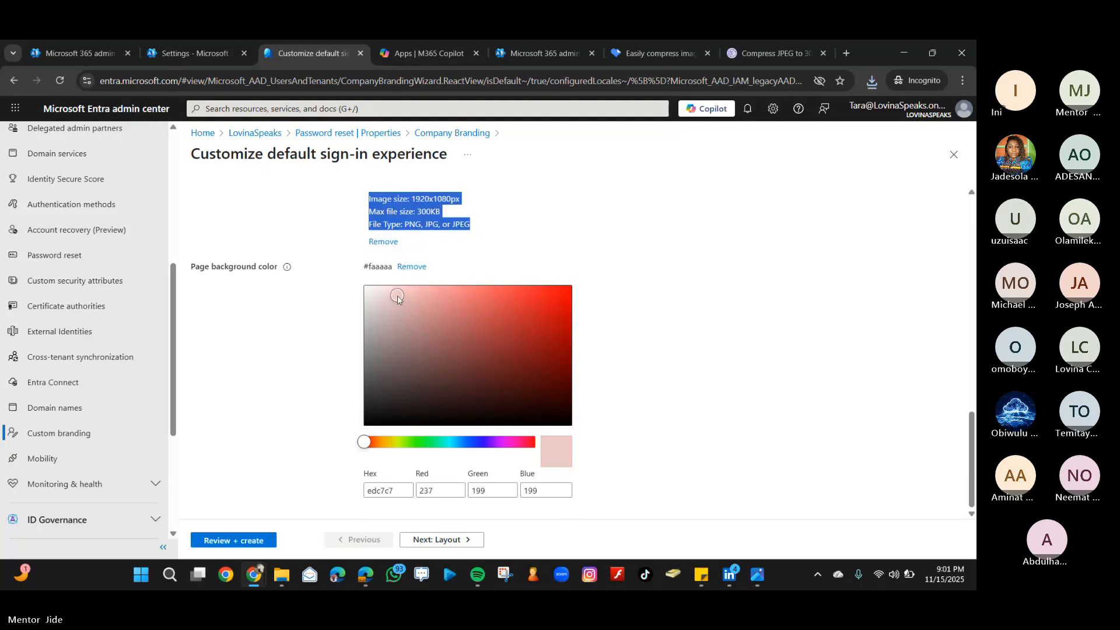
pyautogui.moveTo(397, 299); pyautogui.dragTo(443, 298)
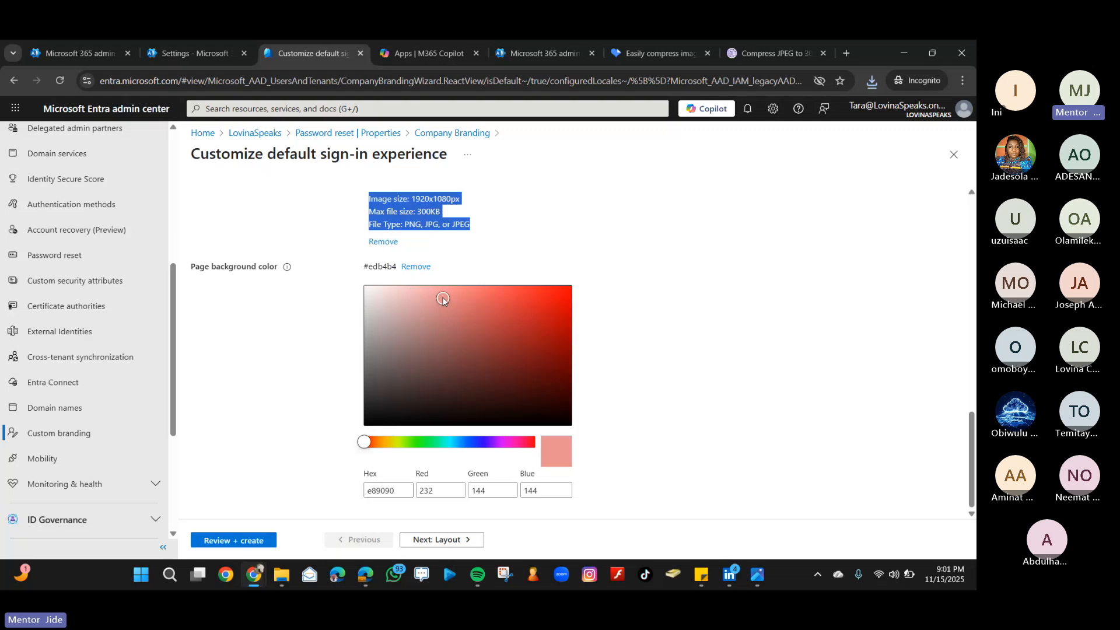
pyautogui.click(559, 299)
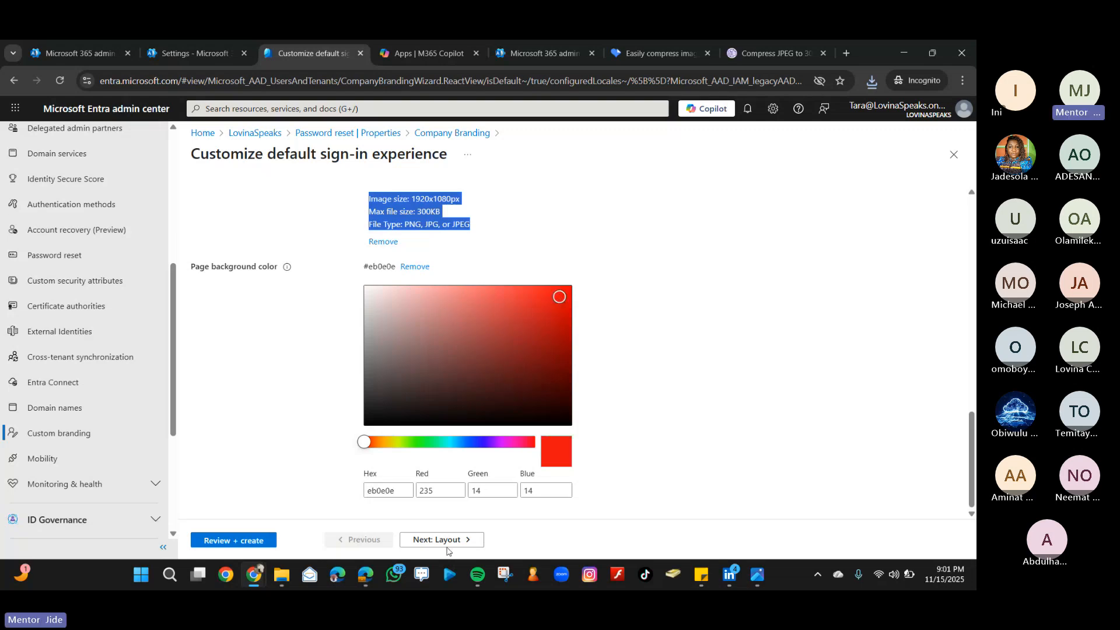
# On Layout, keep Full-screen background and Show footer, switching Hide header to Show header
pyautogui.click(447, 547)
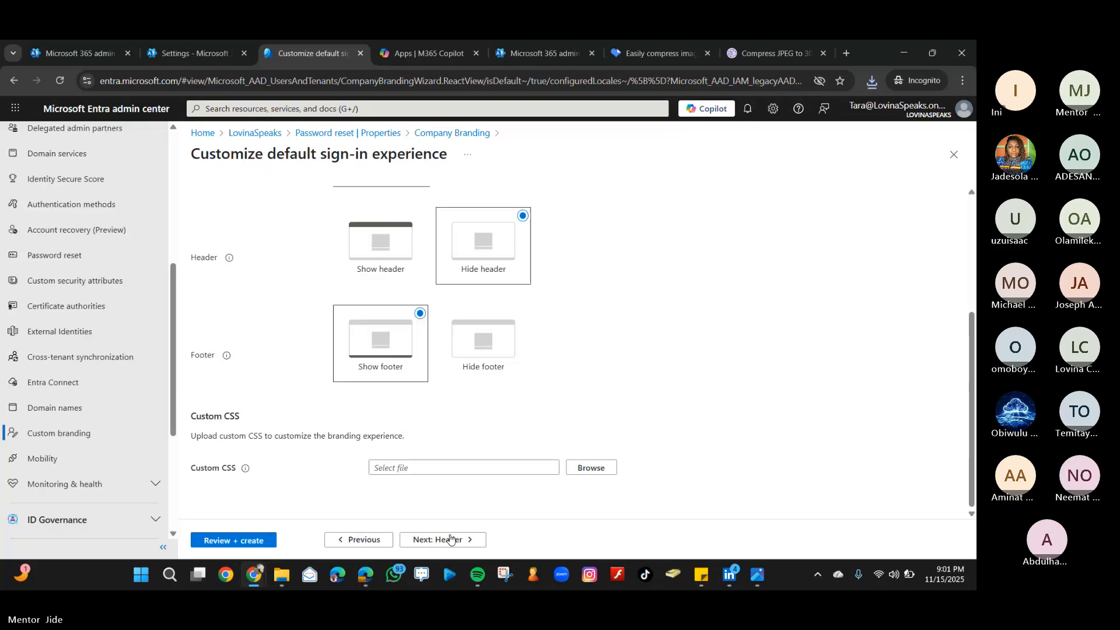
pyautogui.scroll(3, 463, 430)
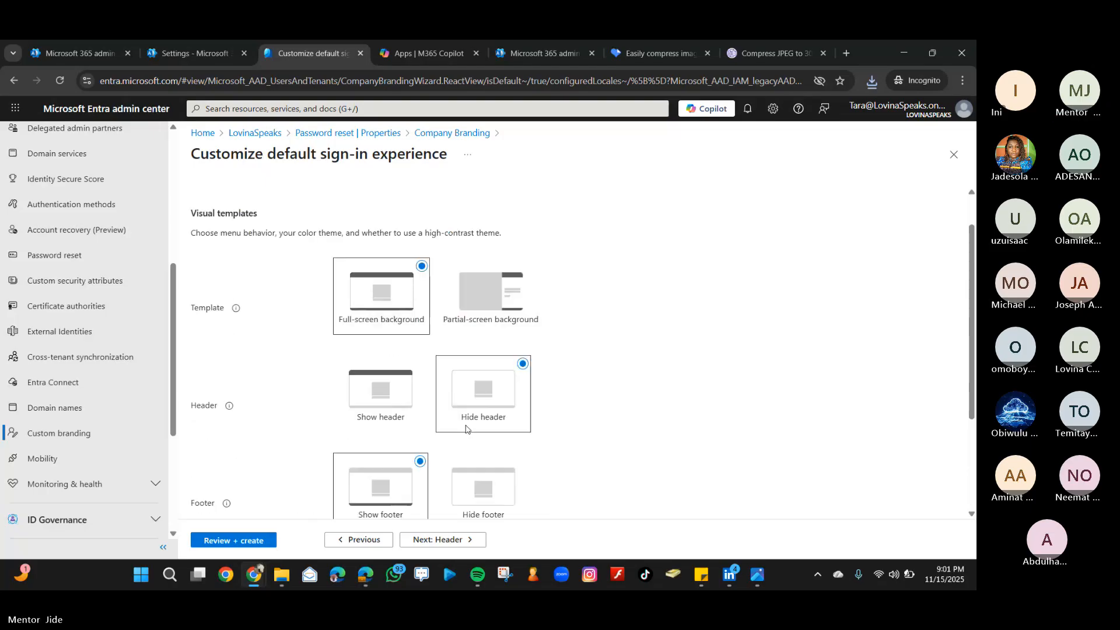
pyautogui.scroll(1, 465, 430)
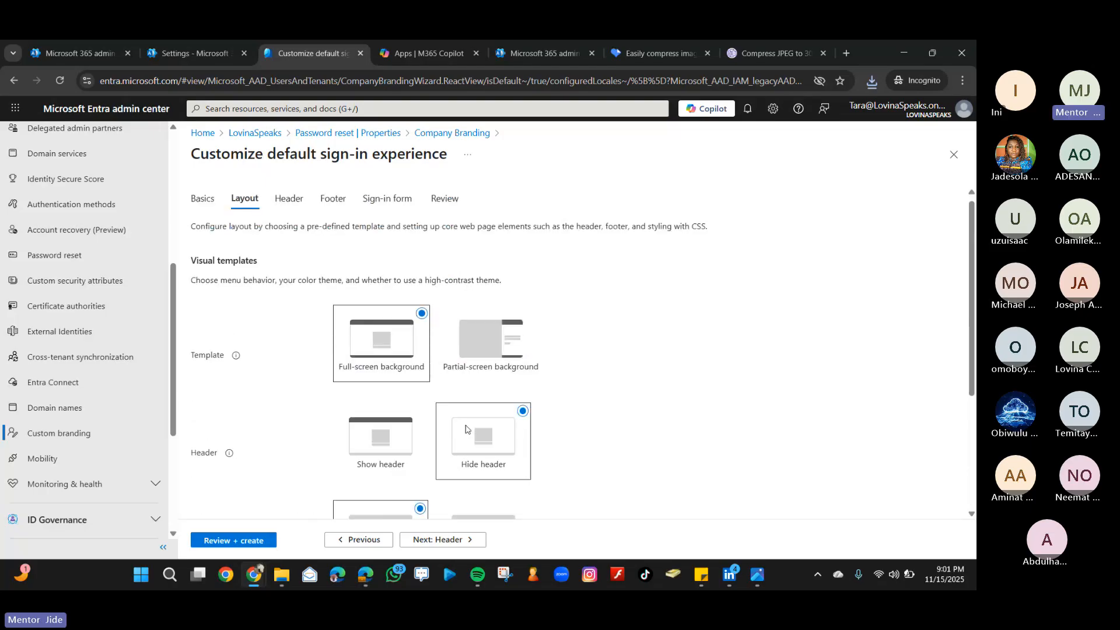
pyautogui.scroll(-1, 466, 430)
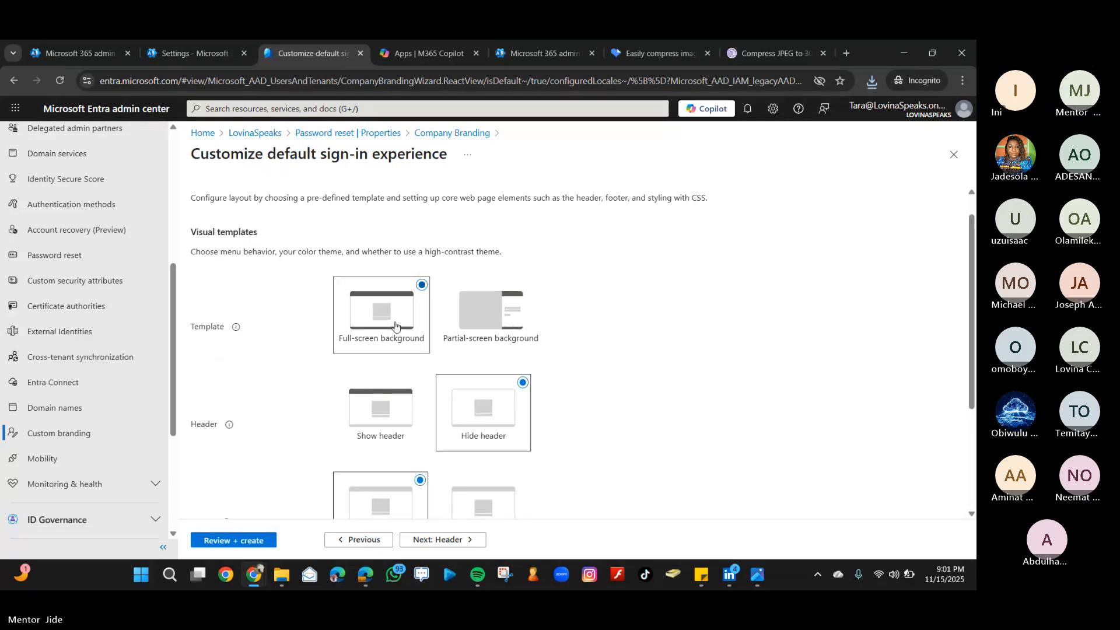
pyautogui.scroll(-1, 420, 357)
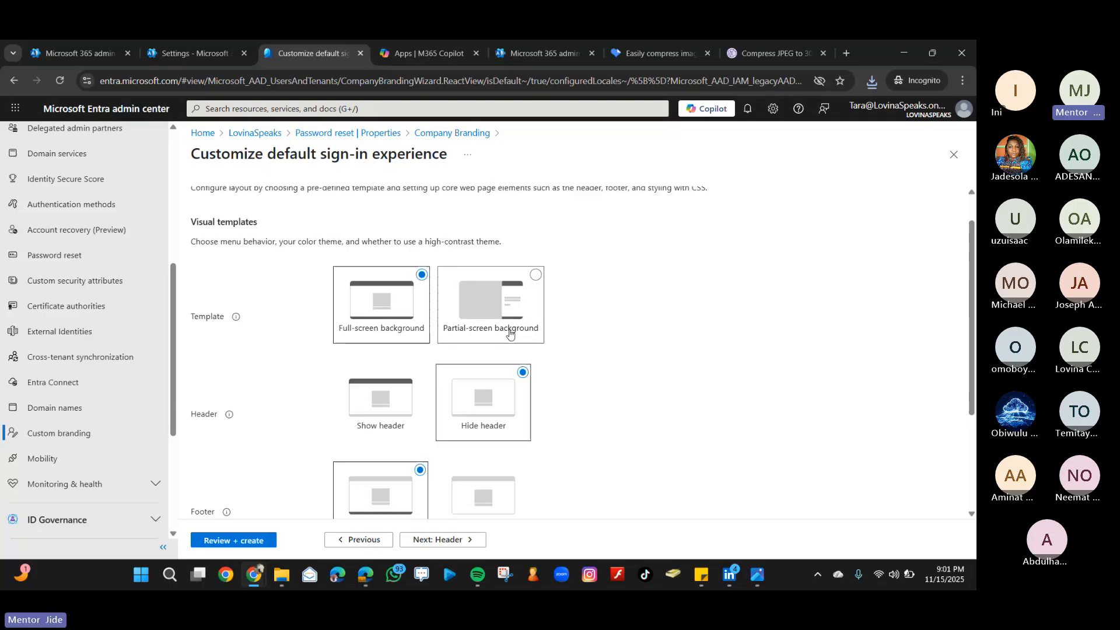
pyautogui.scroll(-2, 510, 332)
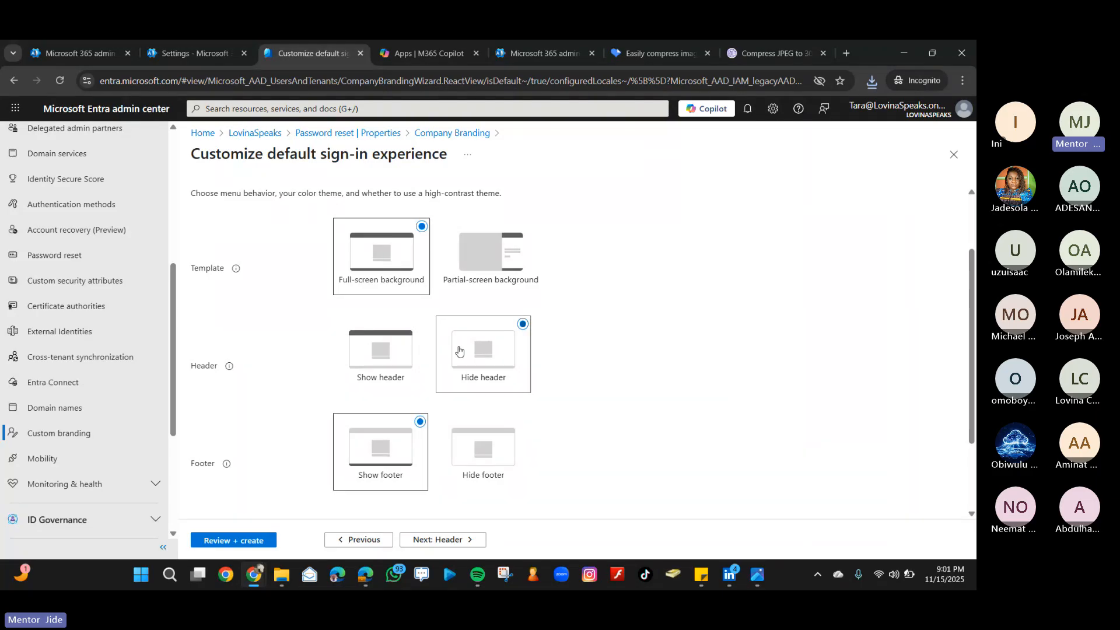
pyautogui.click(416, 337)
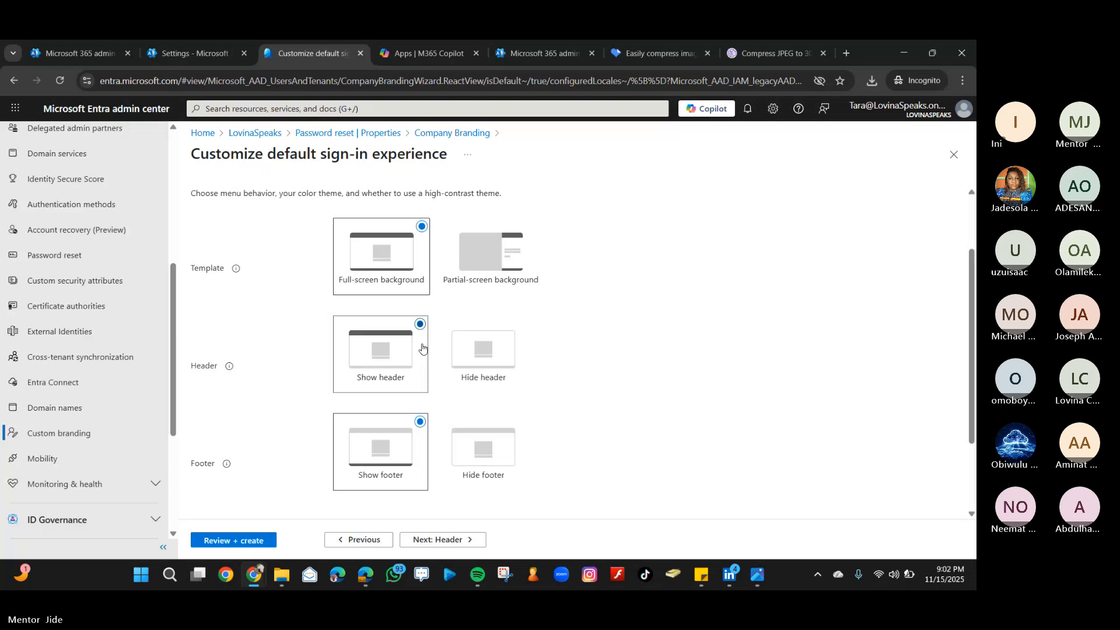
pyautogui.scroll(-1, 423, 348)
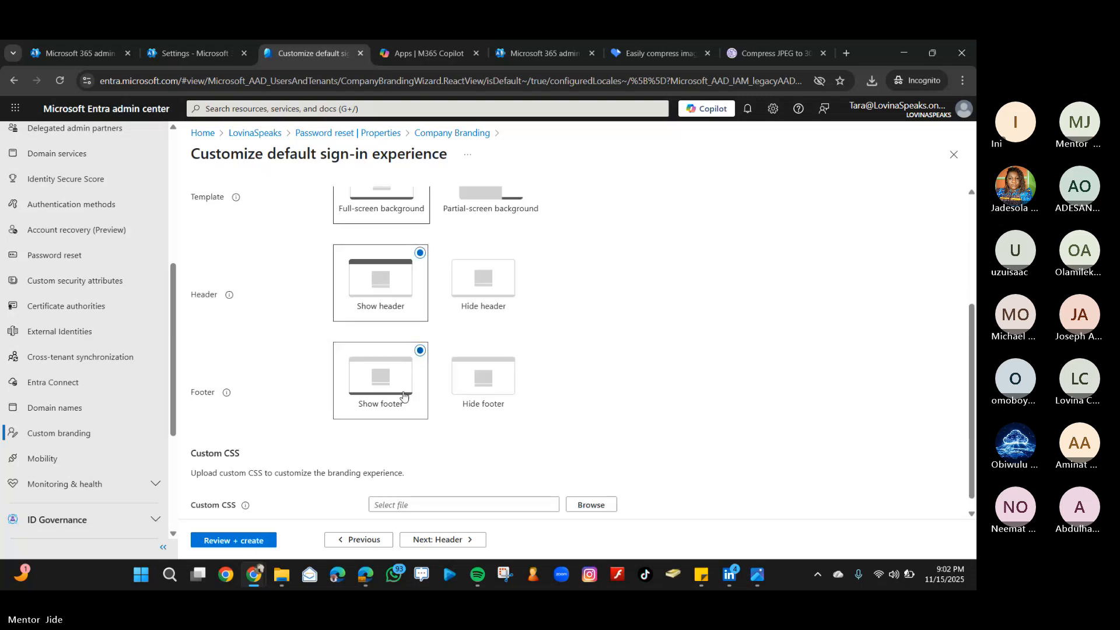
pyautogui.scroll(-1, 403, 396)
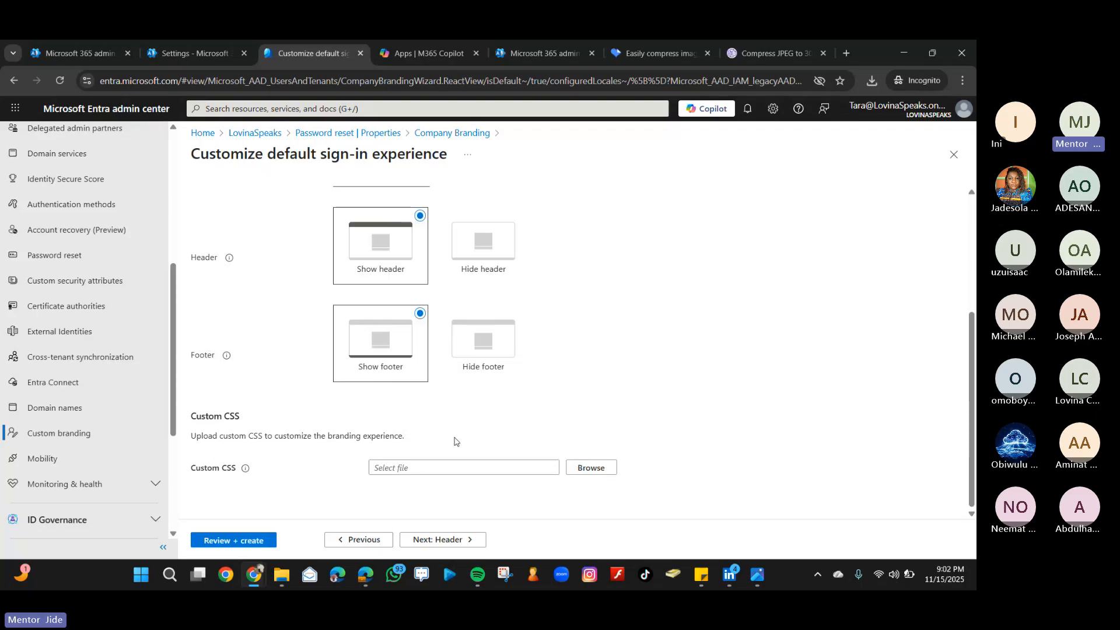
pyautogui.scroll(5, 455, 441)
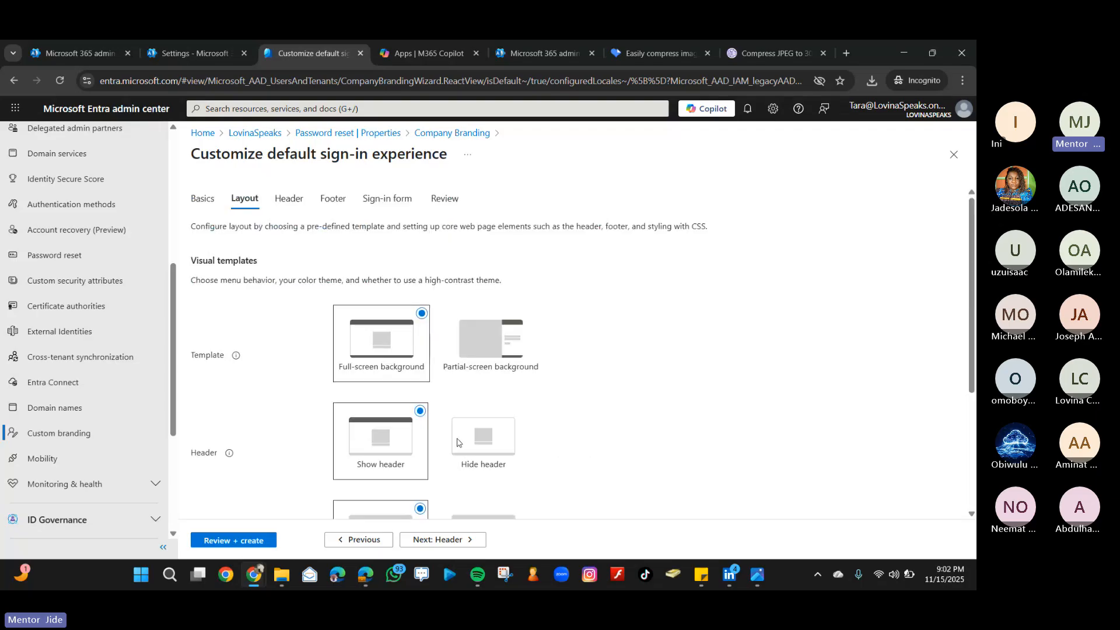
pyautogui.scroll(-3, 457, 443)
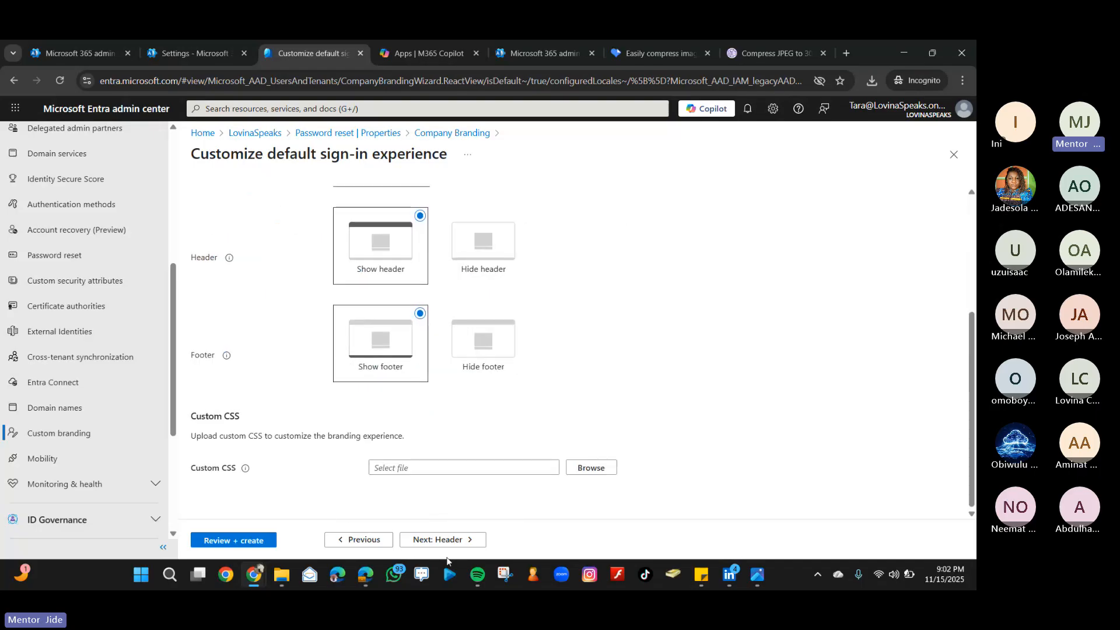
# Advance to Header and copy the logo requirements: 245x36px, 10KB max, PNG/JPG
pyautogui.click(443, 542)
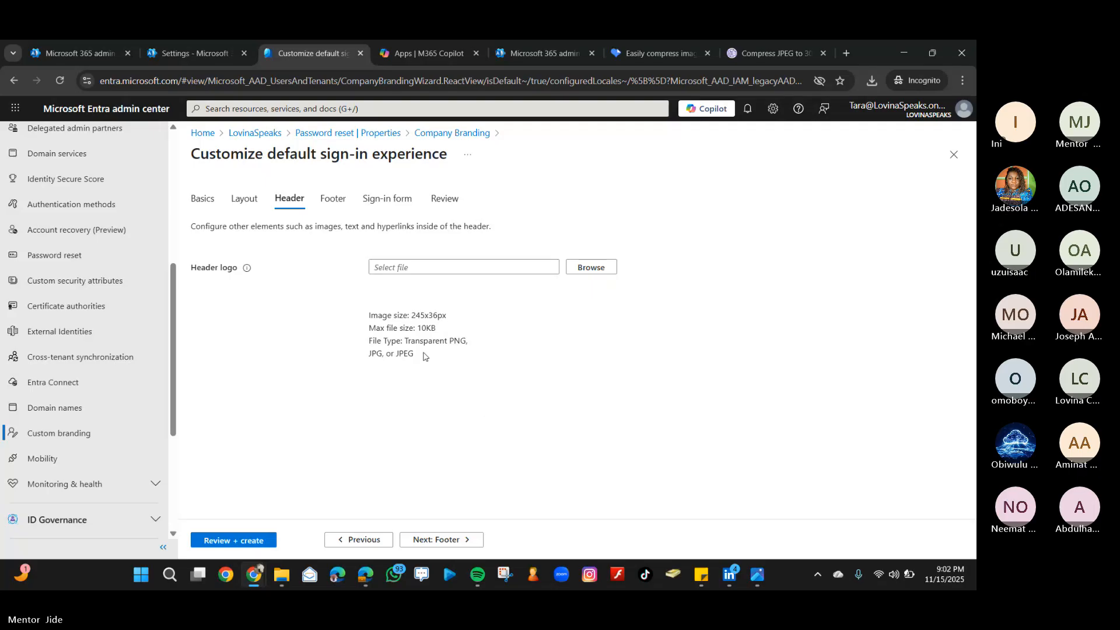
pyautogui.moveTo(426, 356); pyautogui.dragTo(362, 316)
pyautogui.hotkey('ctrl', 'c')
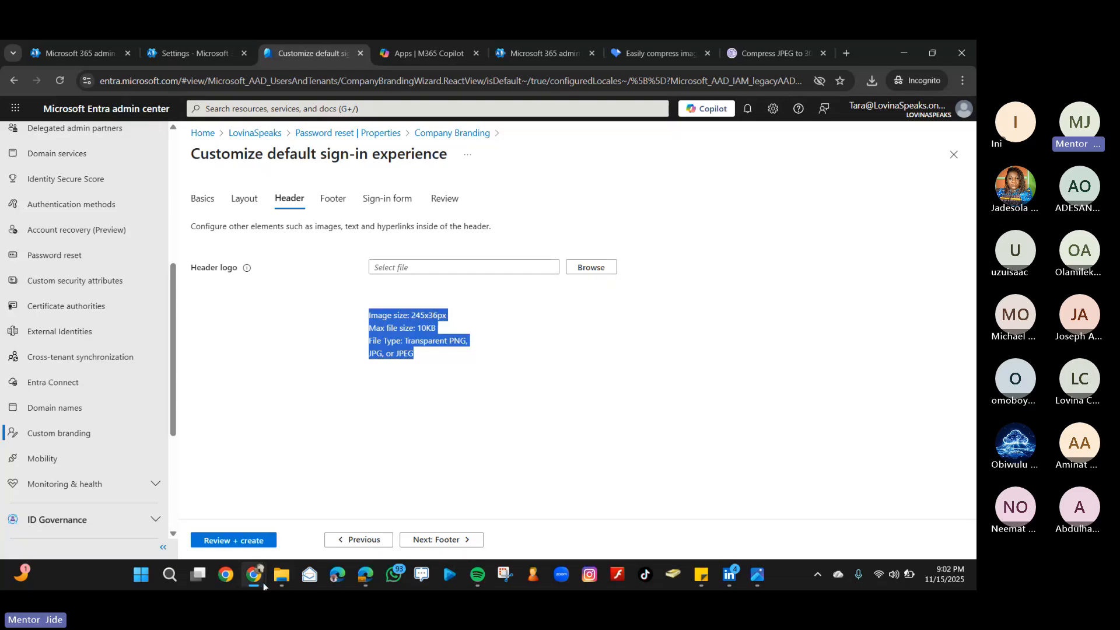
# In ChatGPT, draft a prompt with 'Design', the pasted logo requirements and a Company name line
pyautogui.moveTo(264, 585)
pyautogui.click(210, 520)
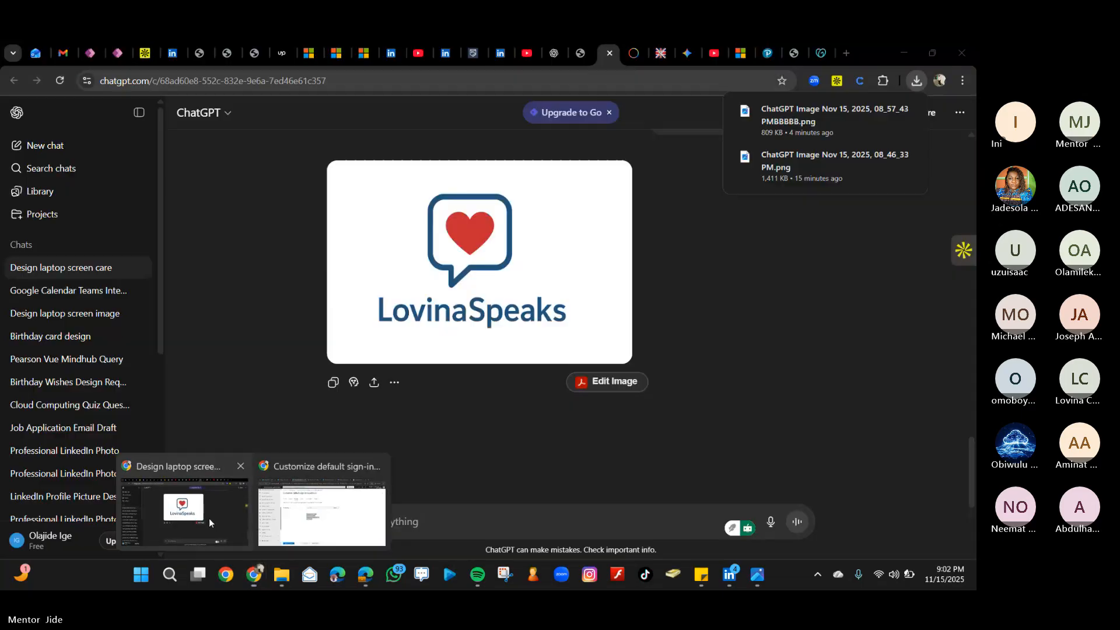
pyautogui.click(398, 513)
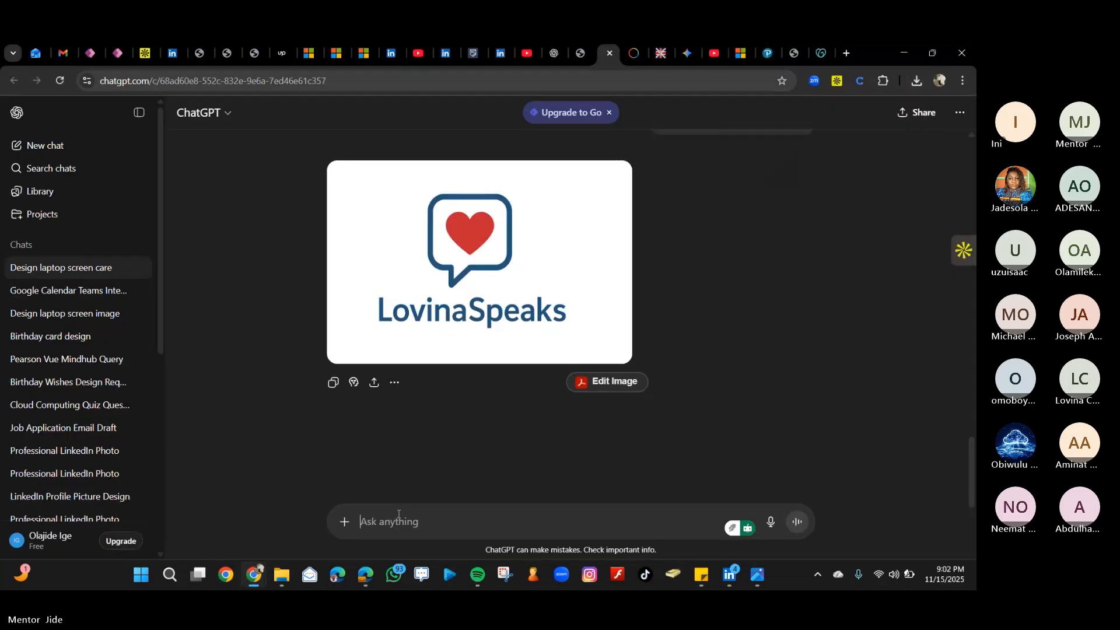
pyautogui.write('Design')
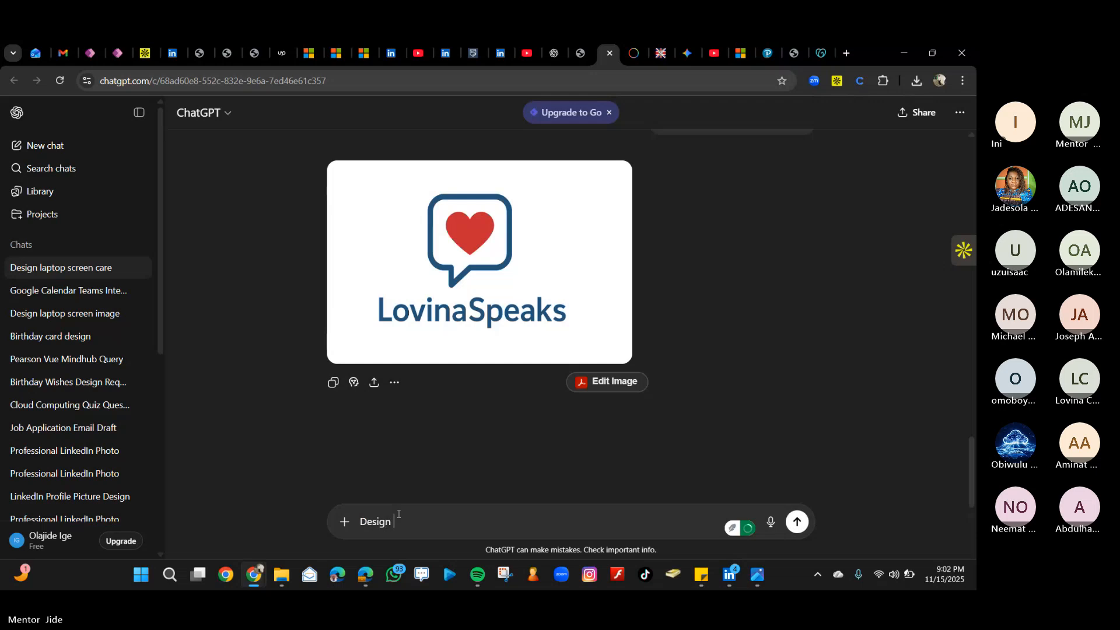
pyautogui.hotkey('ctrl', 'v')
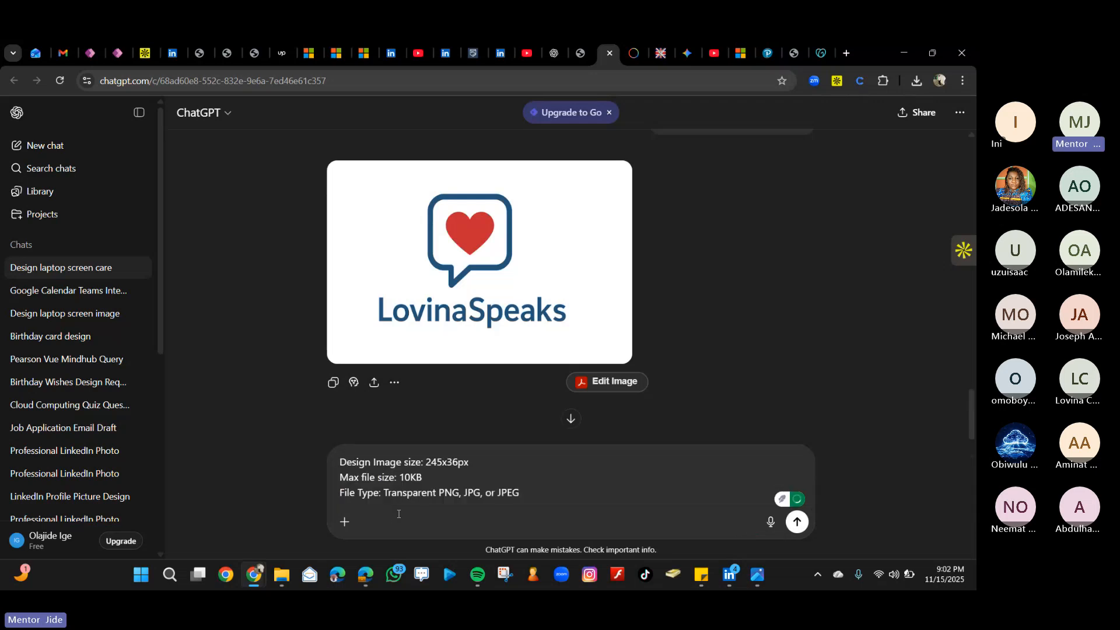
pyautogui.hotkey('shift', 'Return')
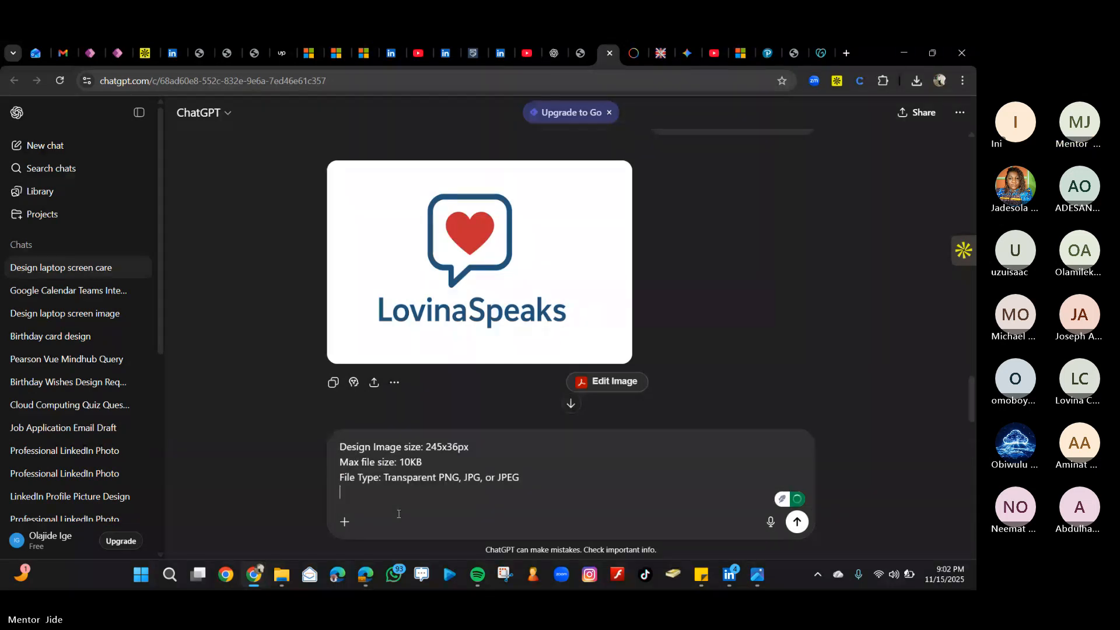
pyautogui.write('C')
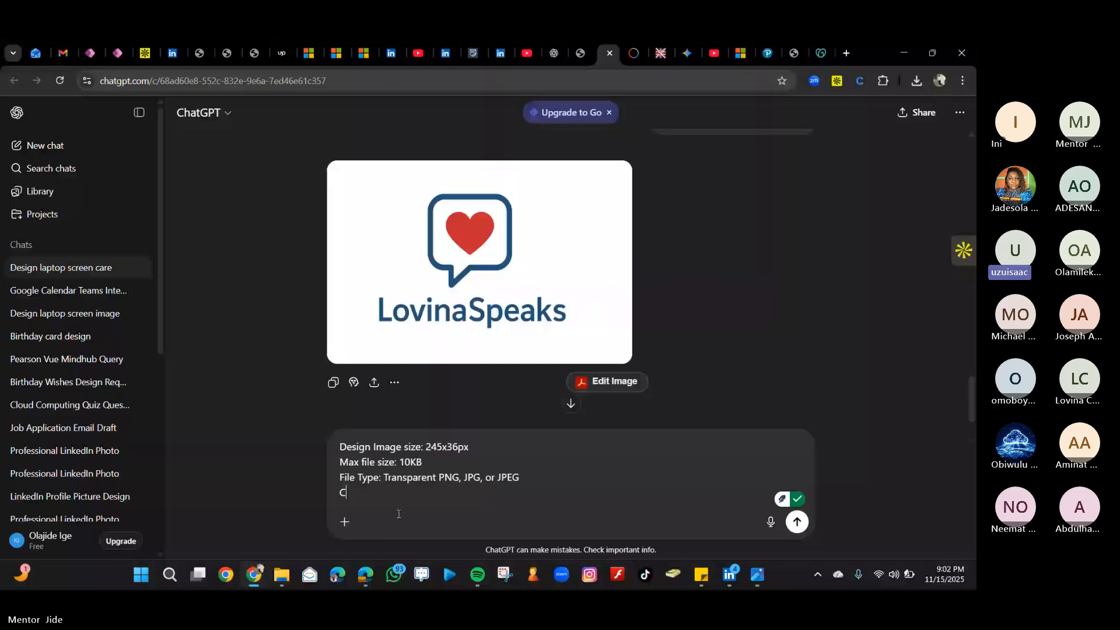
pyautogui.write('ompany nam')
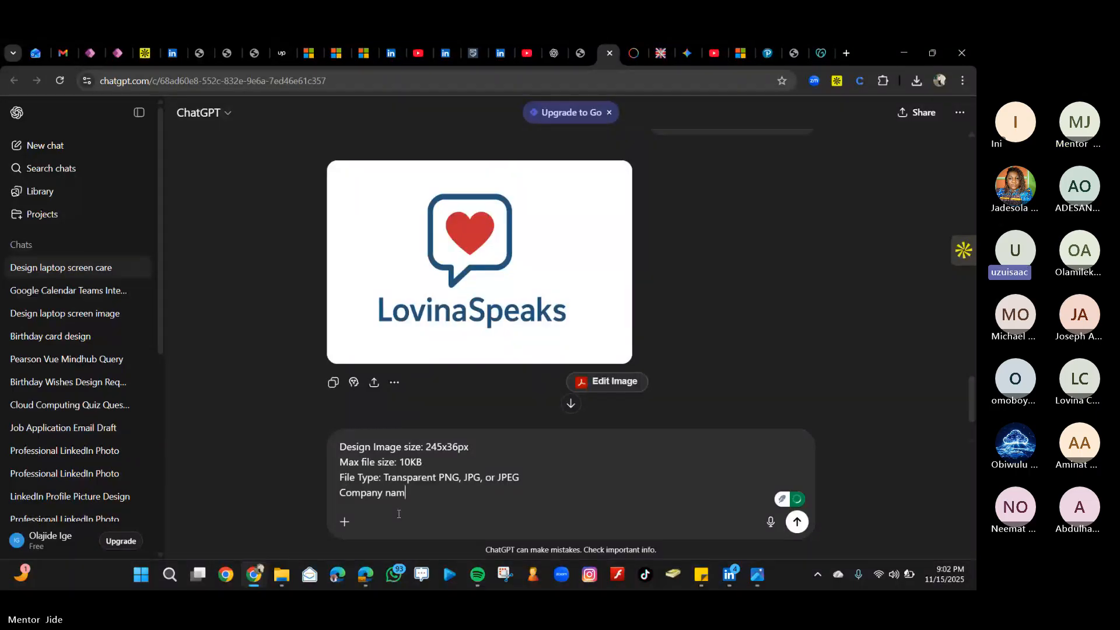
pyautogui.write('e')
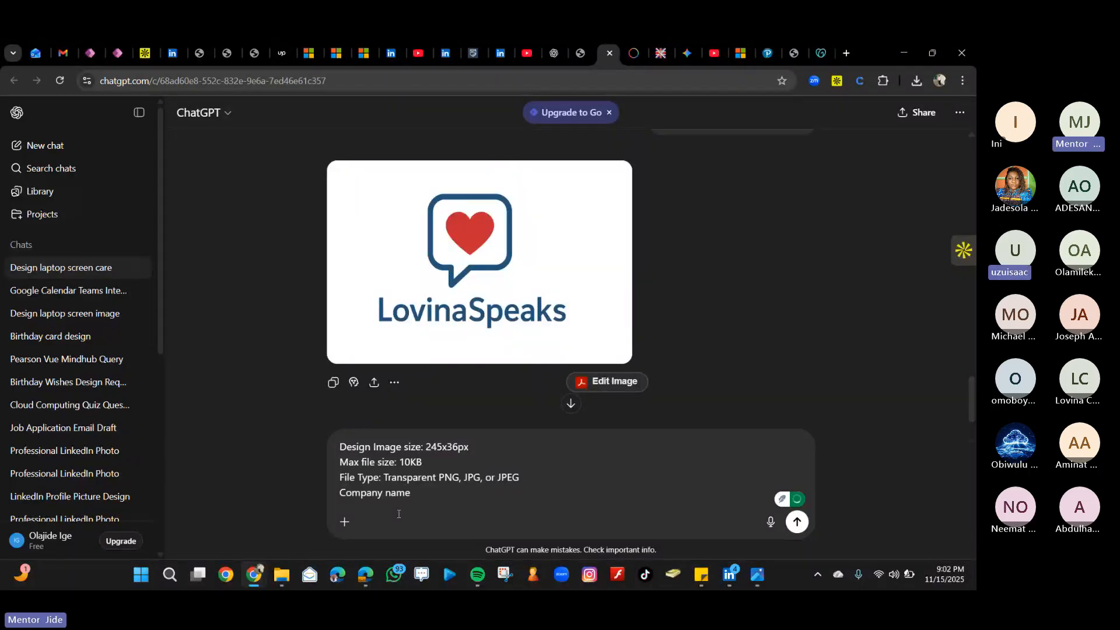
pyautogui.write(':')
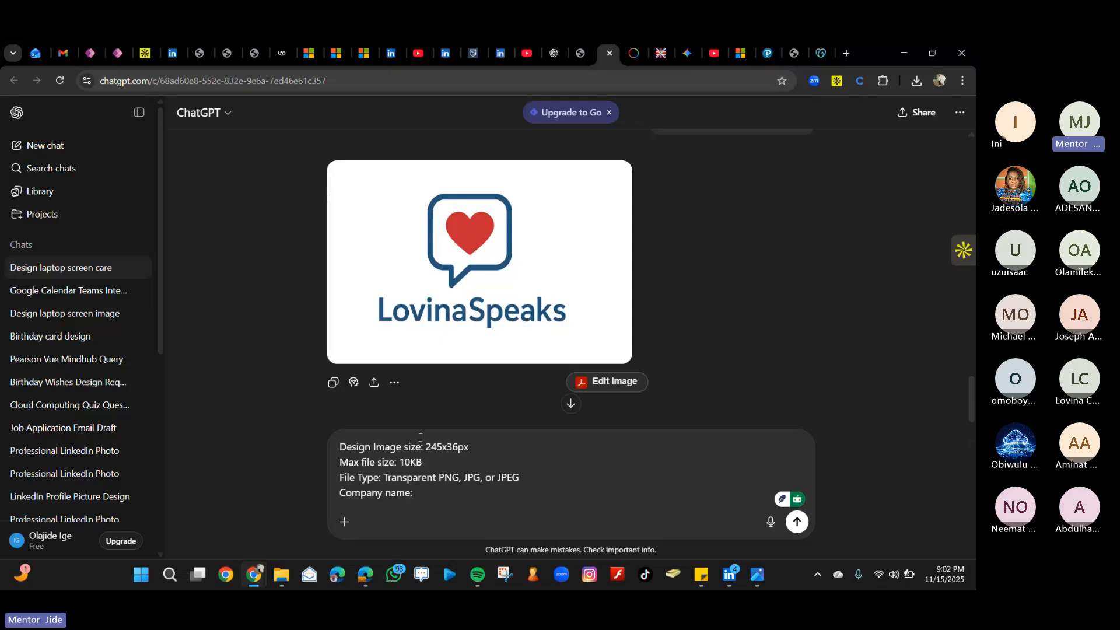
# Fill in Company name: LovinaSpeakings and send the 245x36px logo request
pyautogui.moveTo(468, 447); pyautogui.dragTo(423, 448)
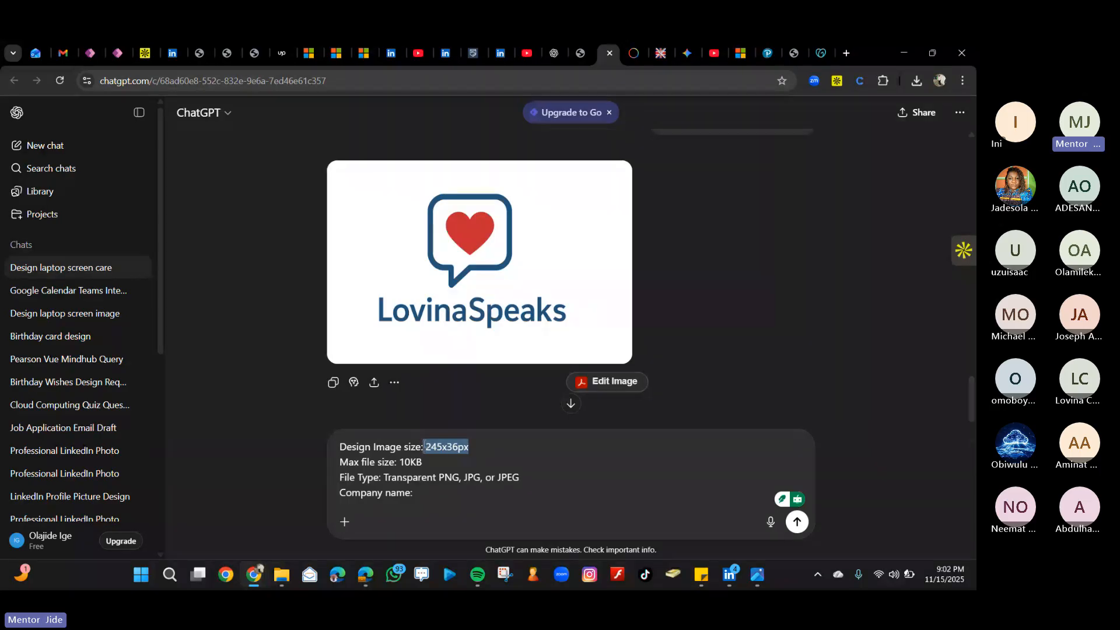
pyautogui.doubleClick(427, 447)
pyautogui.click(423, 493)
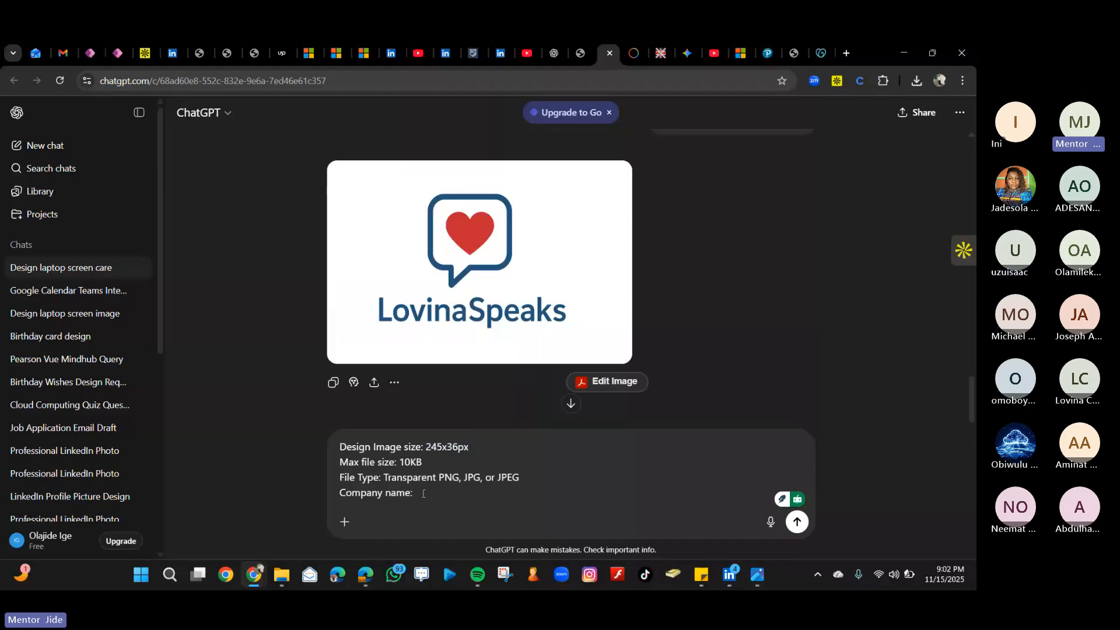
pyautogui.write('Lo')
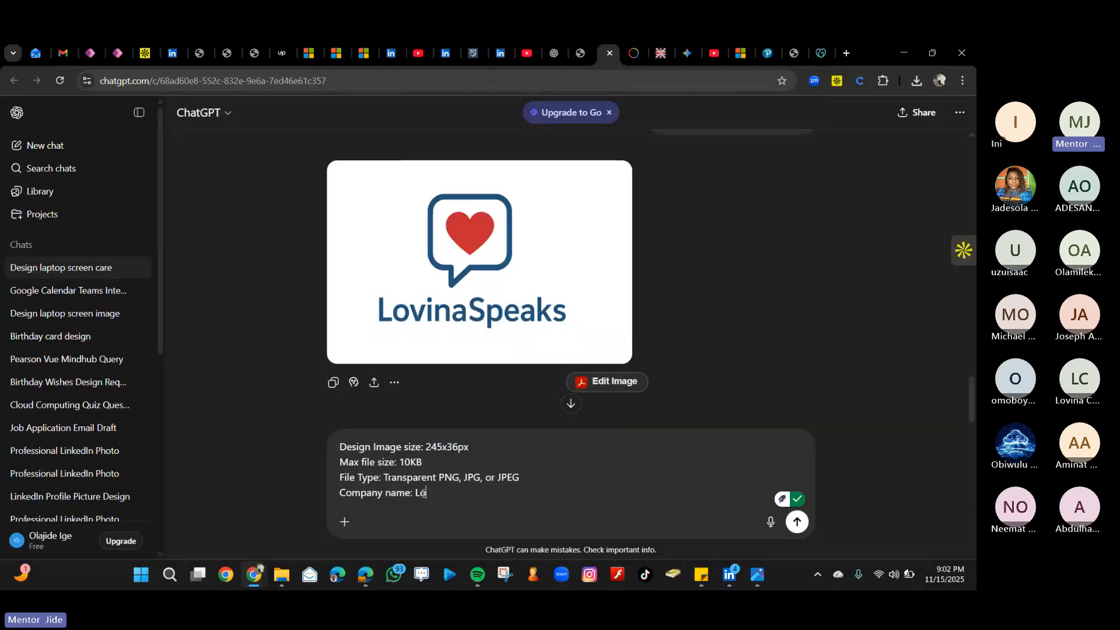
pyautogui.write('vinaSpe')
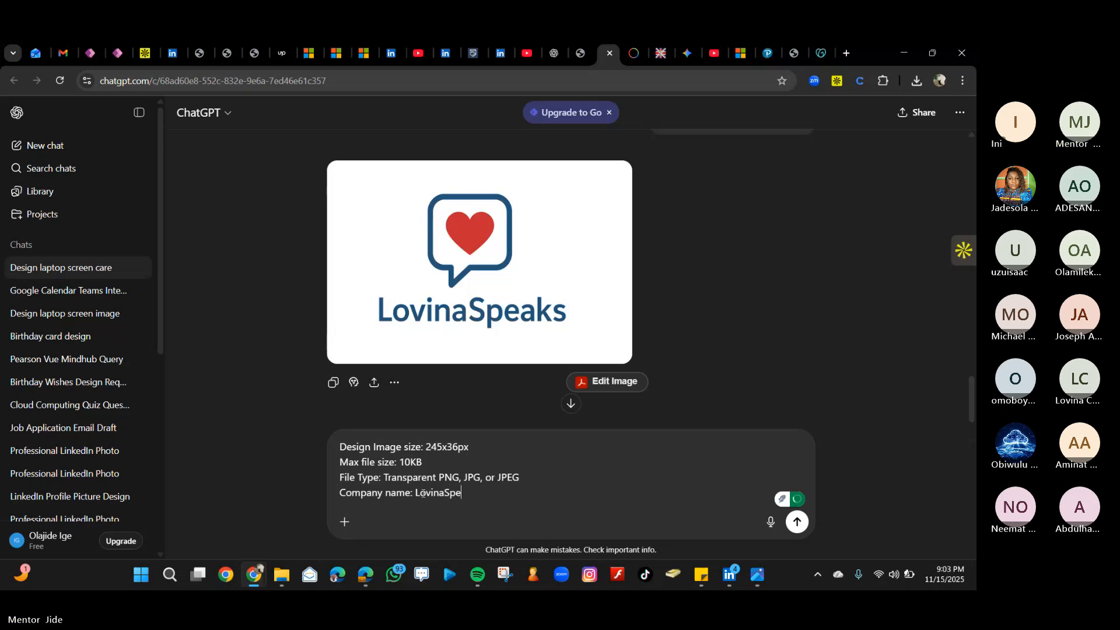
pyautogui.write('e')
pyautogui.press('BackSpace')
pyautogui.write('akings')
pyautogui.click(798, 523)
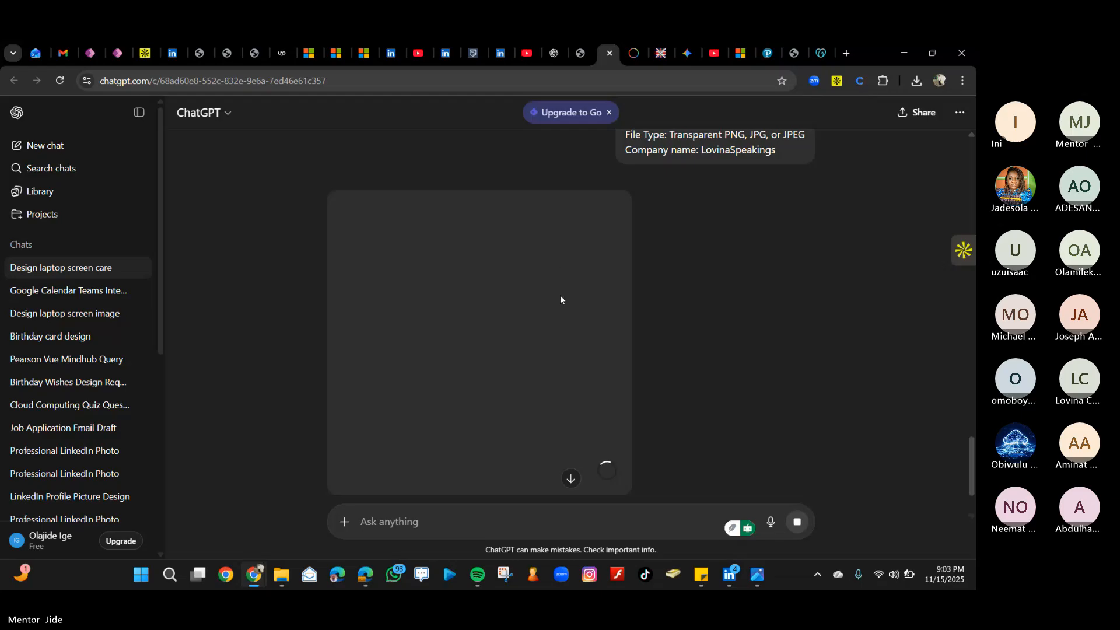
# Scroll down the chat to watch the LovinaSpeakings logo preview generate
pyautogui.scroll(-1, 561, 299)
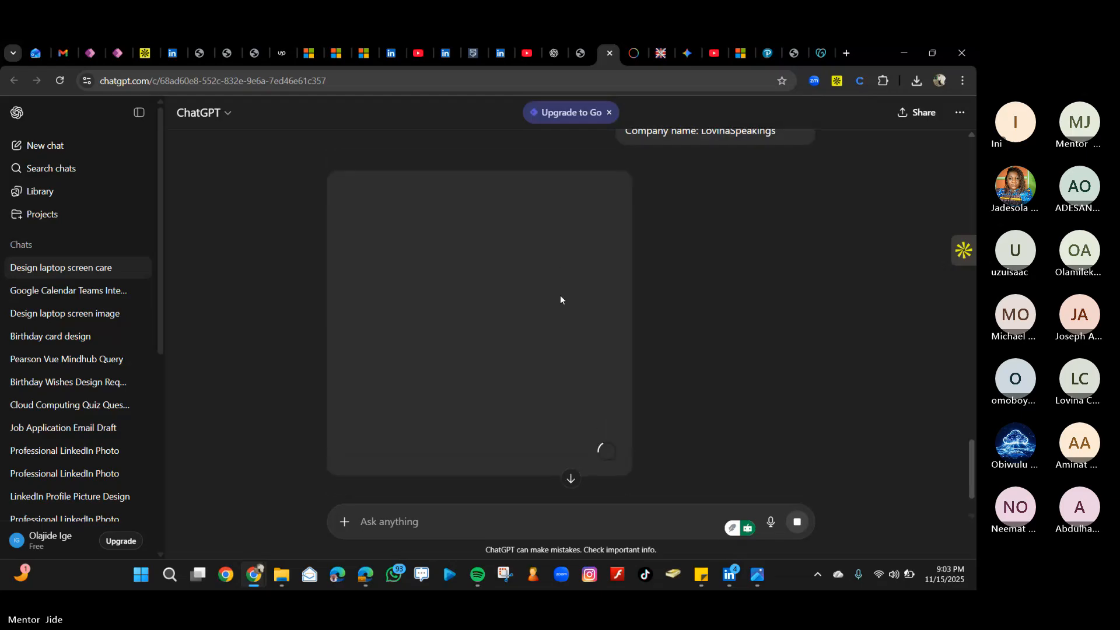
pyautogui.scroll(-1, 560, 300)
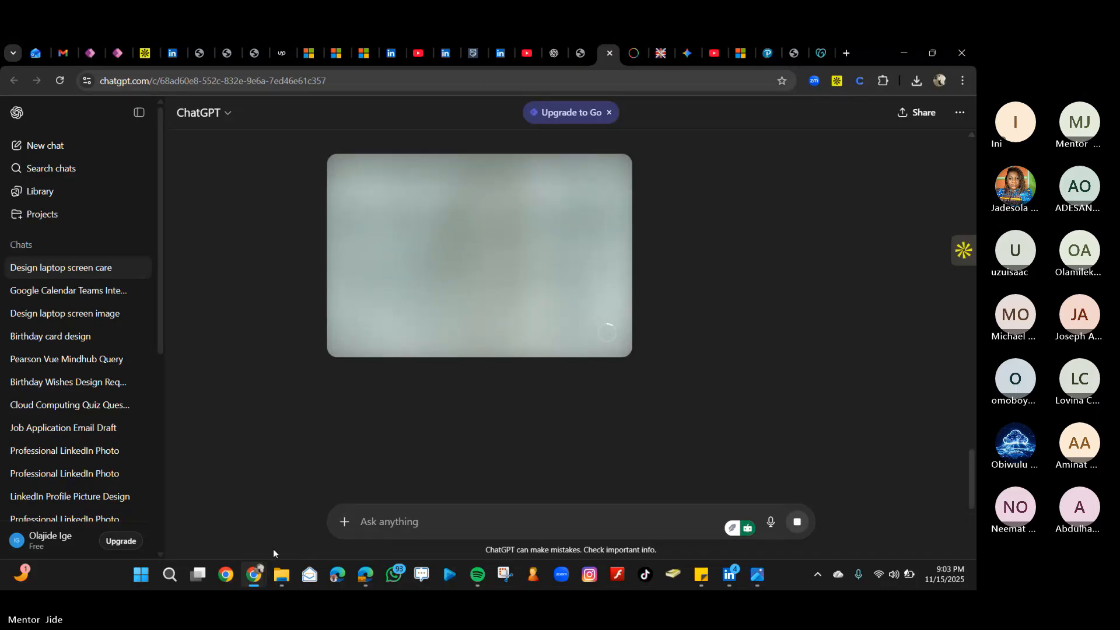
# In Microsoft 365's Add domain wizard, retry verifying wisdomwaretraining.com.ng
pyautogui.moveTo(257, 580)
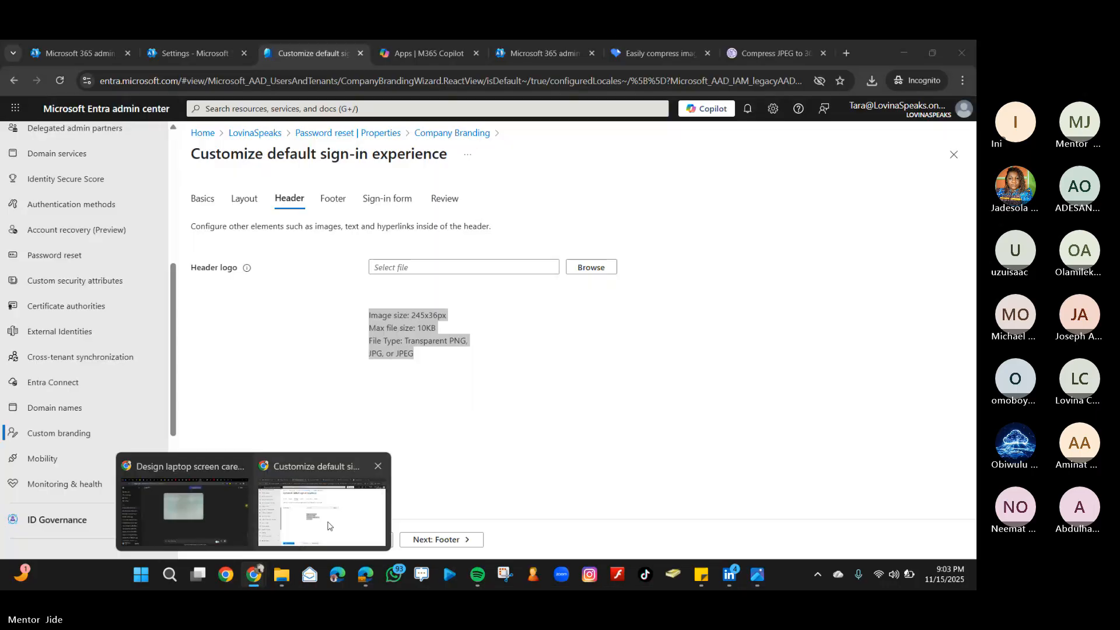
pyautogui.click(322, 509)
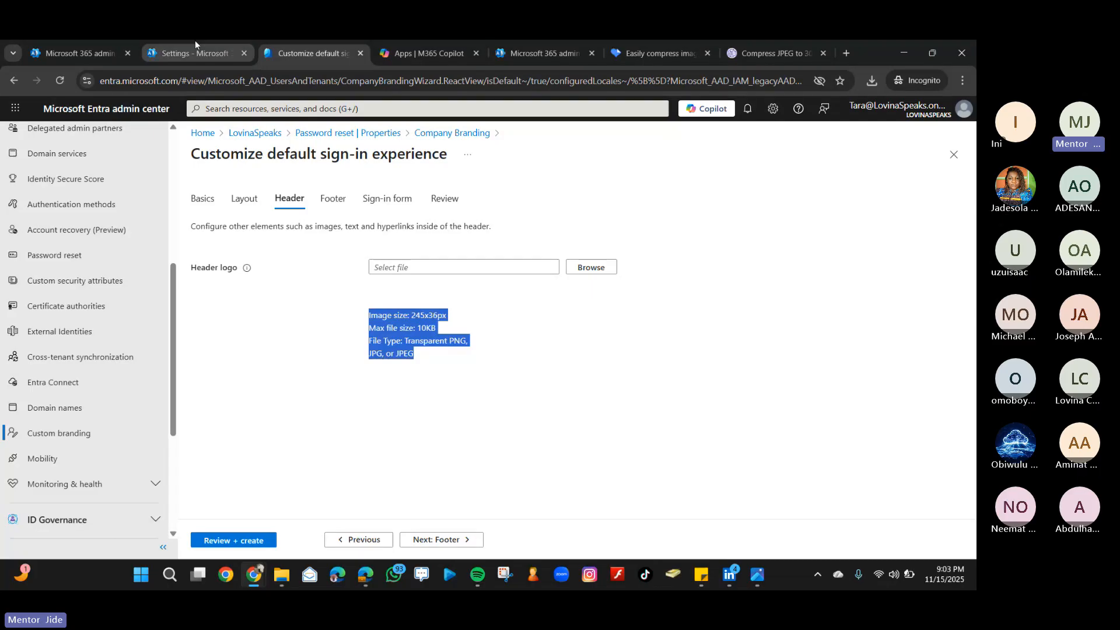
pyautogui.click(82, 53)
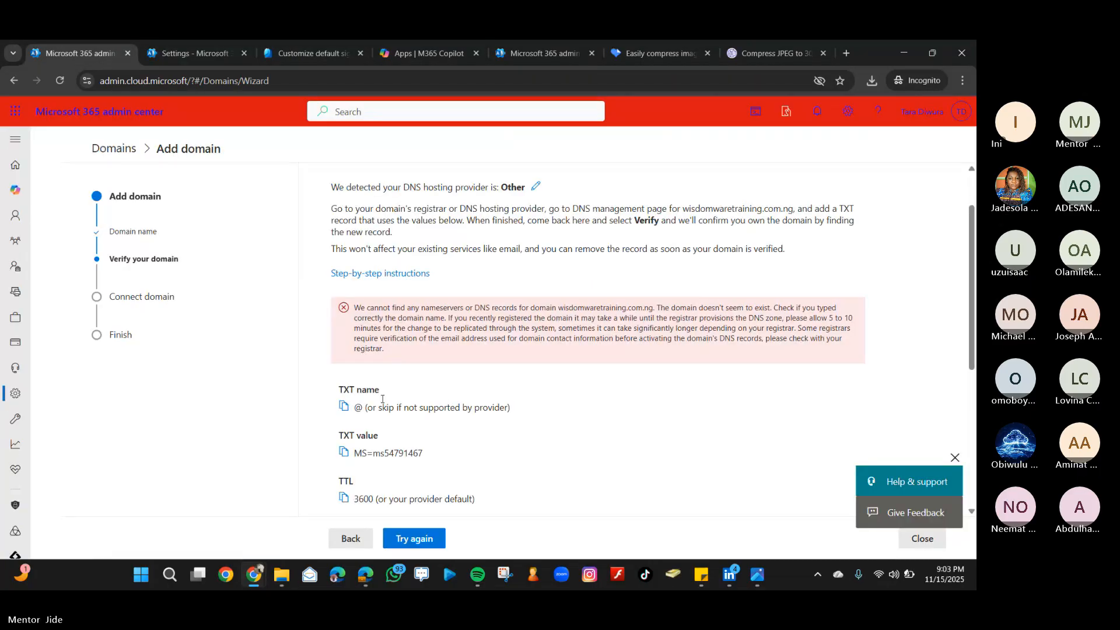
pyautogui.scroll(-2, 382, 400)
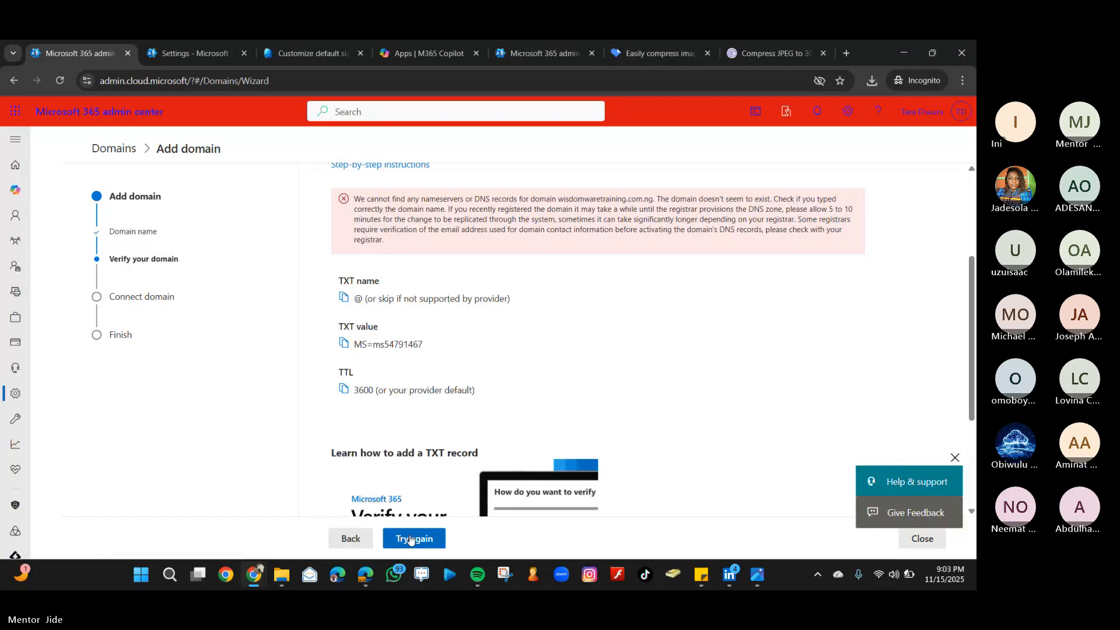
pyautogui.click(411, 540)
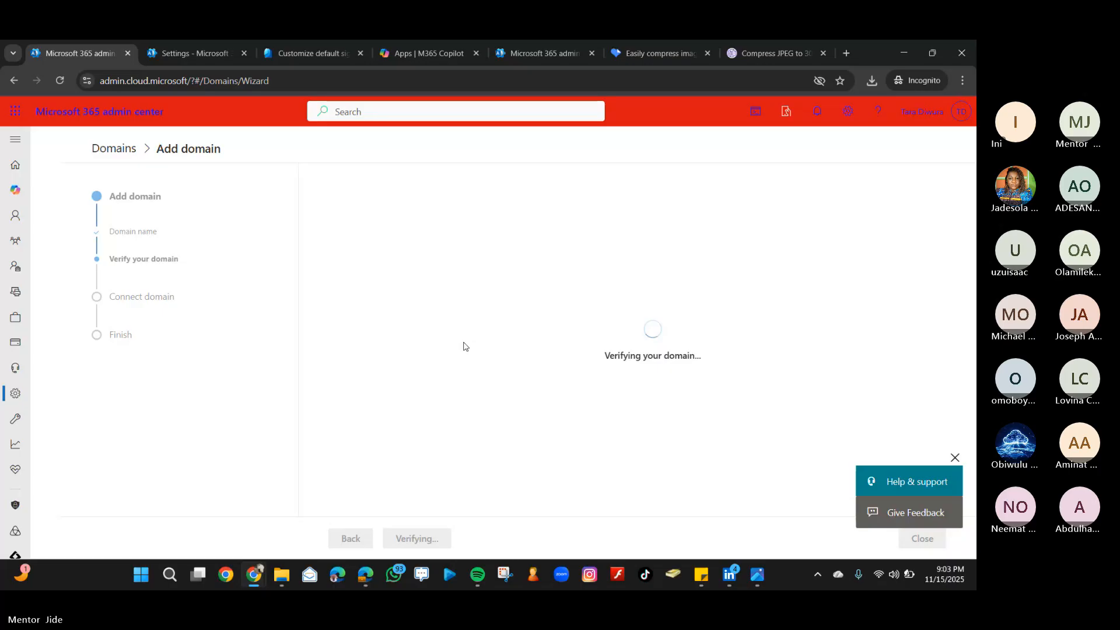
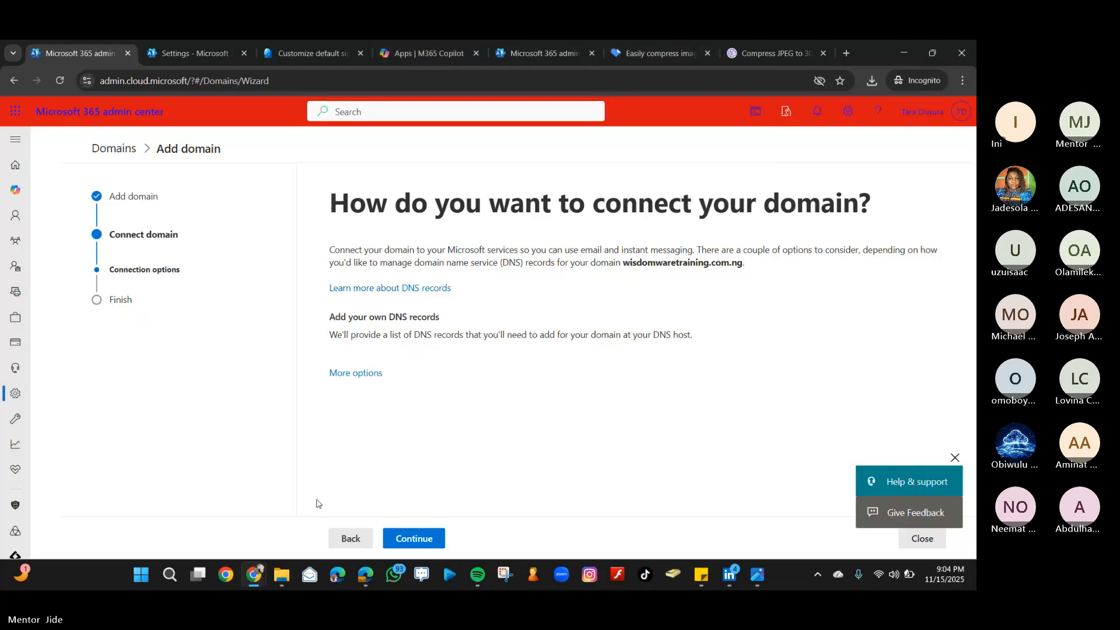
# Bring the ChatGPT chat with the generated logo back into view by minimizing the Teams meeting
pyautogui.moveTo(253, 574)
pyautogui.click(218, 528)
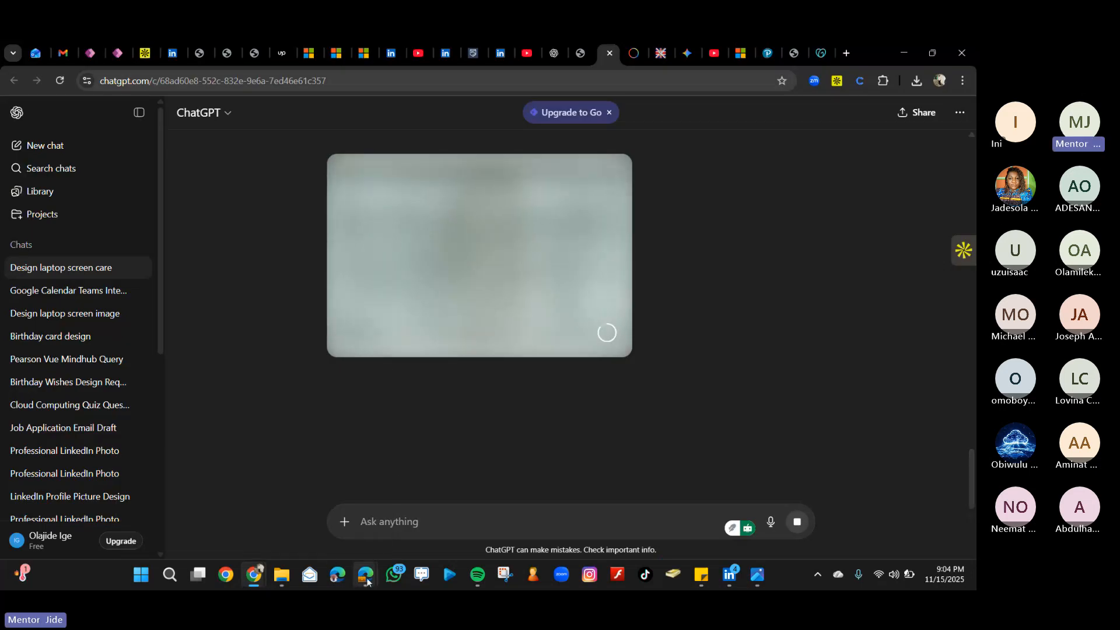
pyautogui.moveTo(368, 582)
pyautogui.click(340, 494)
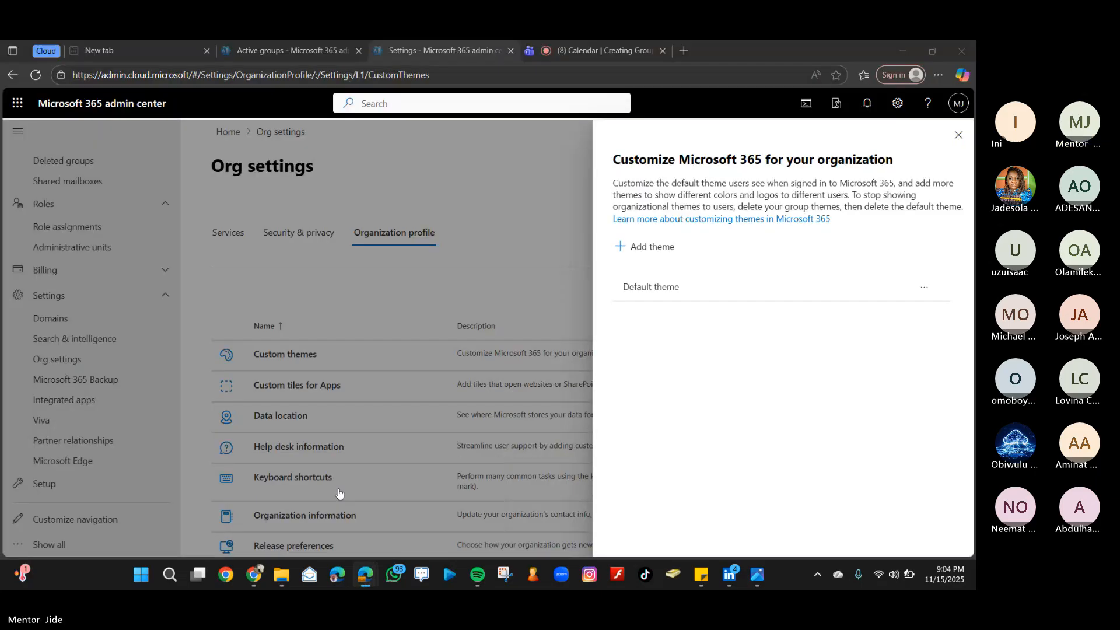
pyautogui.click(582, 49)
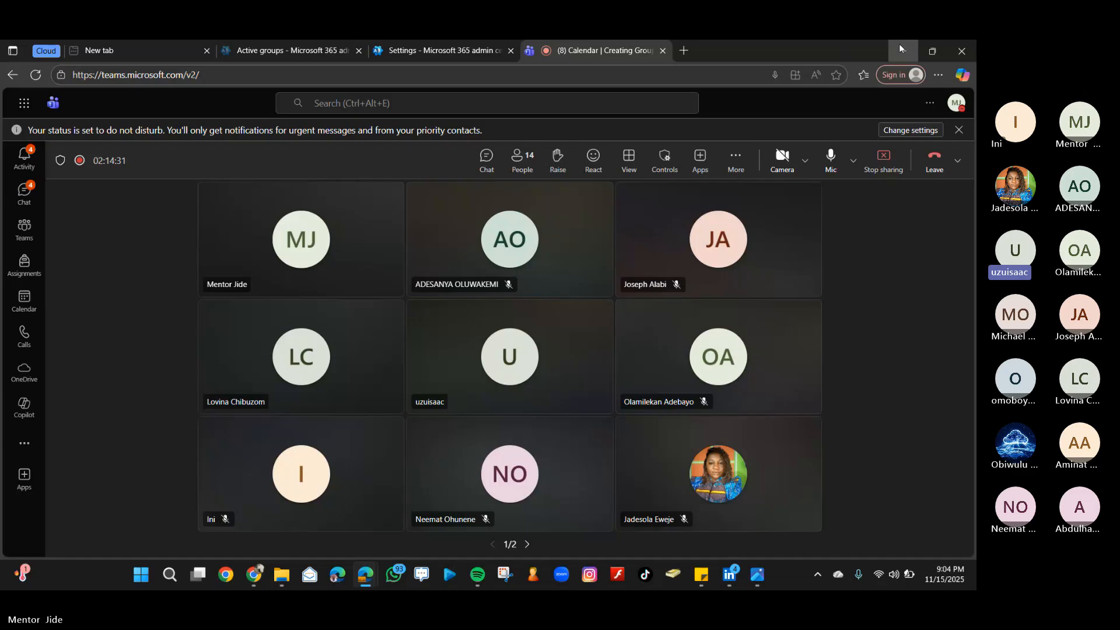
pyautogui.click(898, 48)
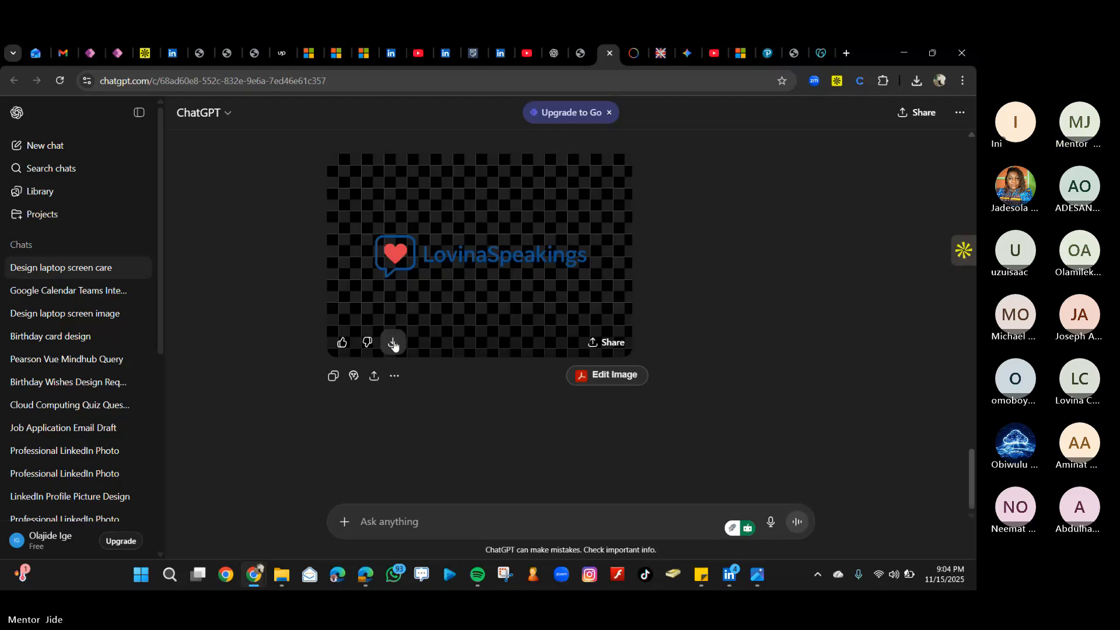
# Download the transparent logo as a PNG to Downloads, appending a run of As to its name
pyautogui.click(393, 343)
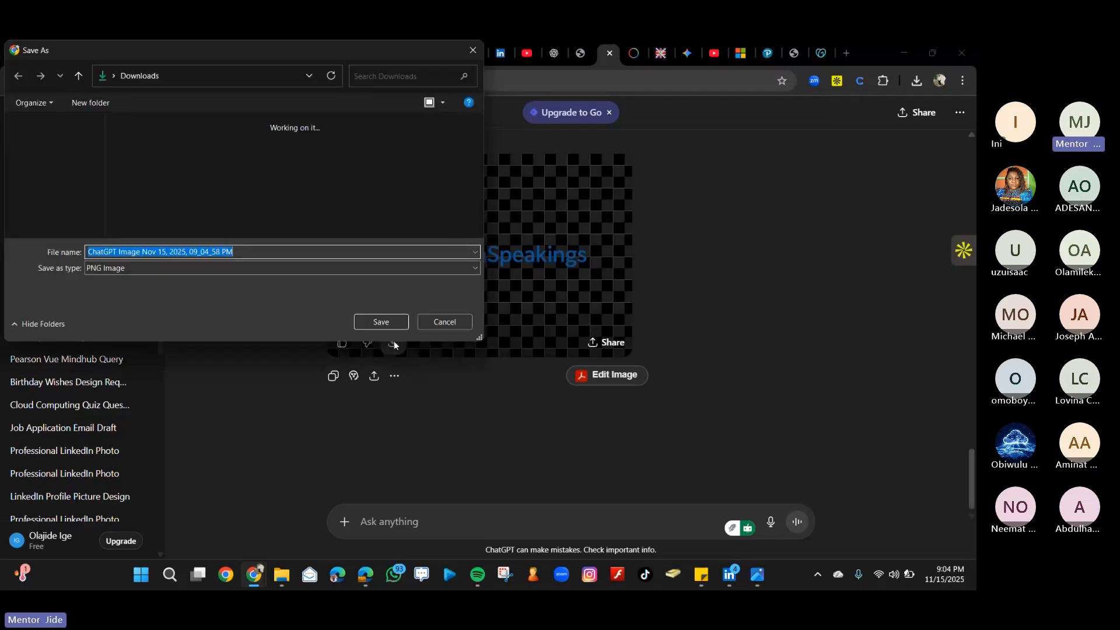
pyautogui.click(324, 267)
pyautogui.click(310, 256)
pyautogui.click(308, 253)
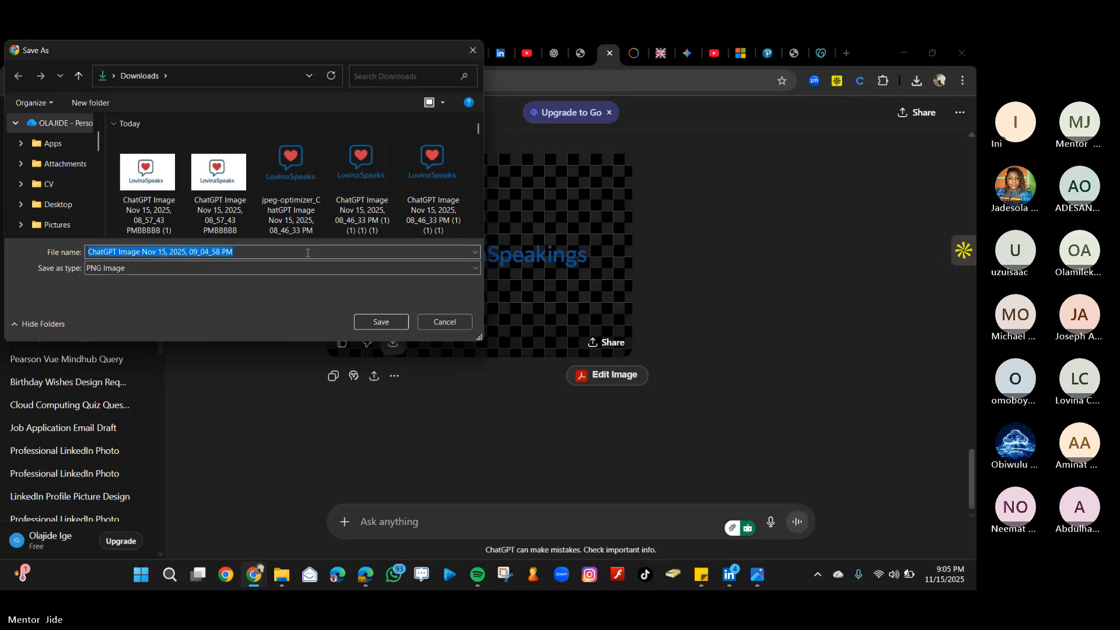
pyautogui.click(307, 253)
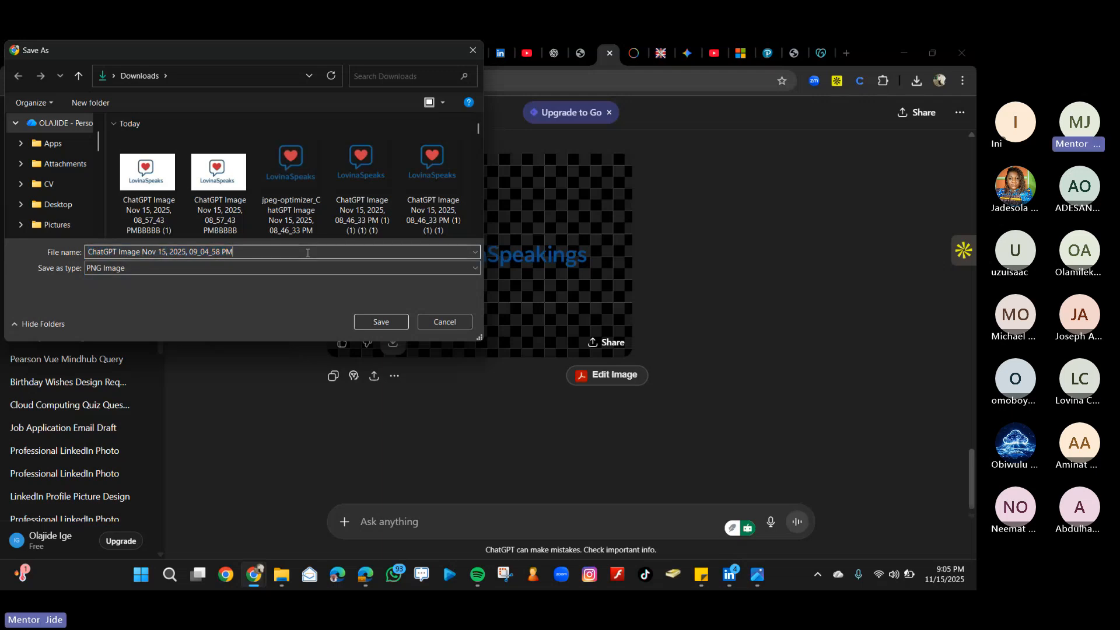
pyautogui.write('AAAAAAAAAAAAAAAAA')
pyautogui.click(377, 320)
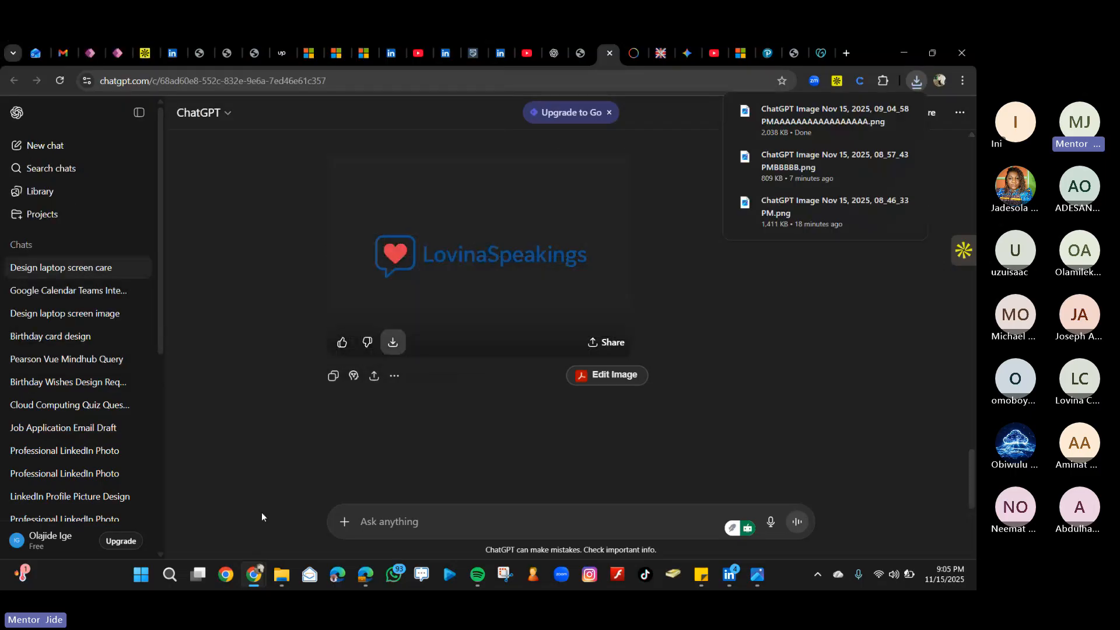
# Inspect the new 09_04_58 LovinaSpeakings logo PNG (1.98 MB) in the Downloads folder
pyautogui.click(283, 577)
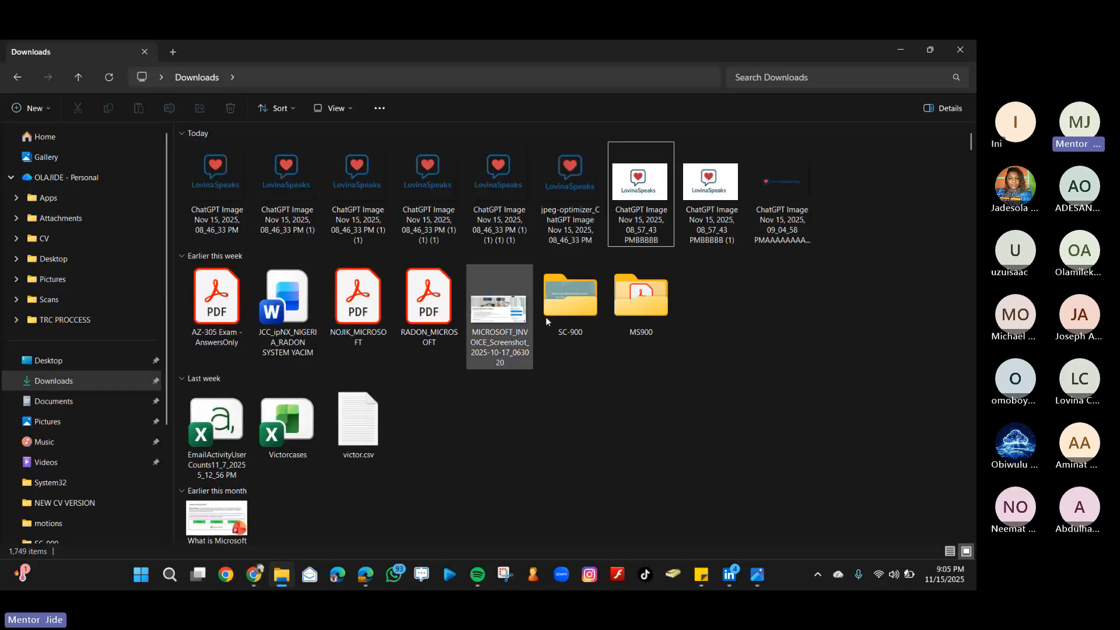
pyautogui.click(755, 225)
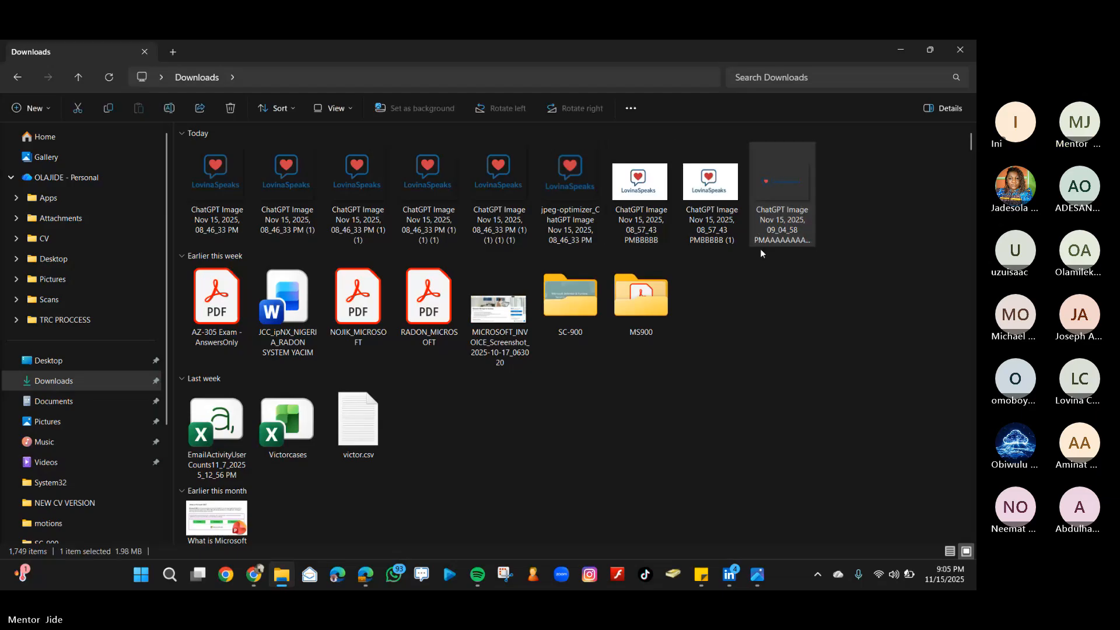
pyautogui.rightClick(760, 248)
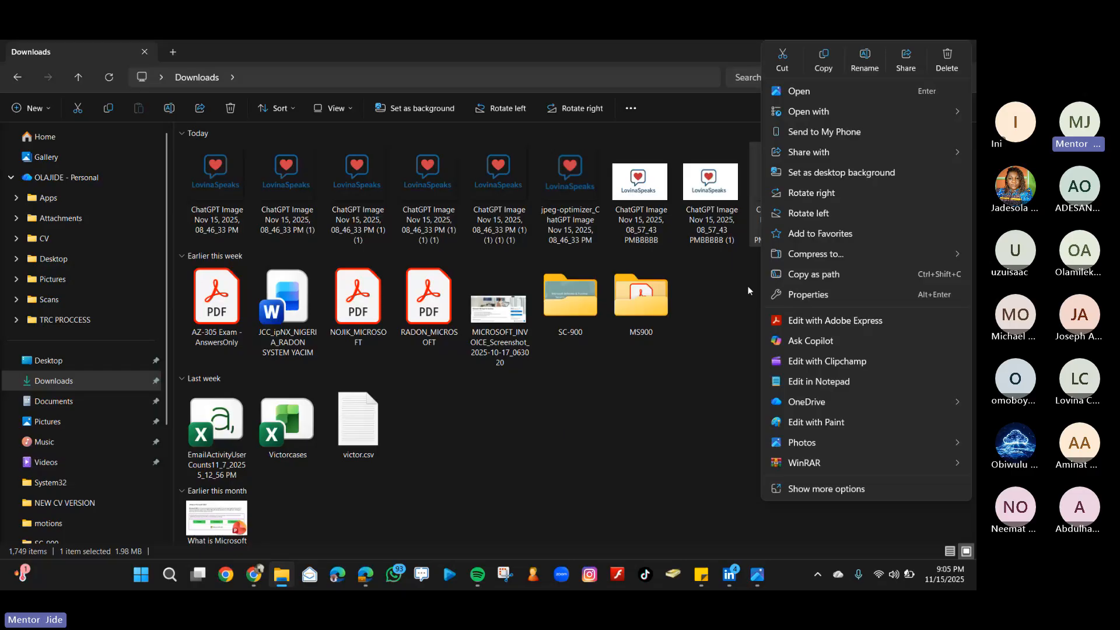
pyautogui.press('Escape')
pyautogui.click(491, 438)
# Highlight the Entra header logo's 10KB maximum file size, then bring up the JPEG compressor
pyautogui.moveTo(259, 585)
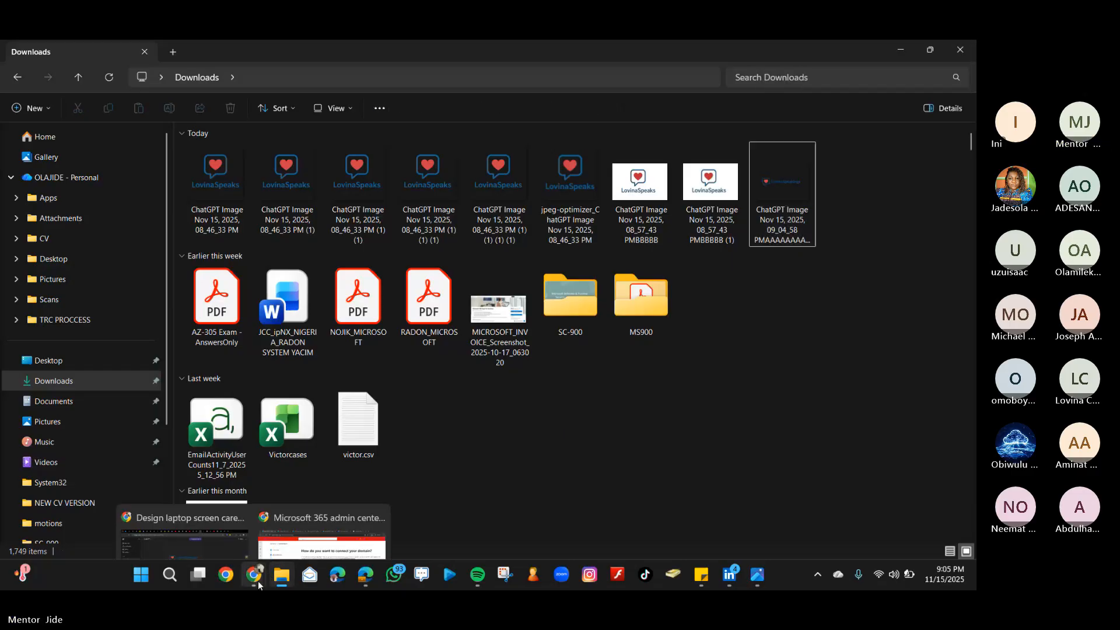
pyautogui.click(322, 539)
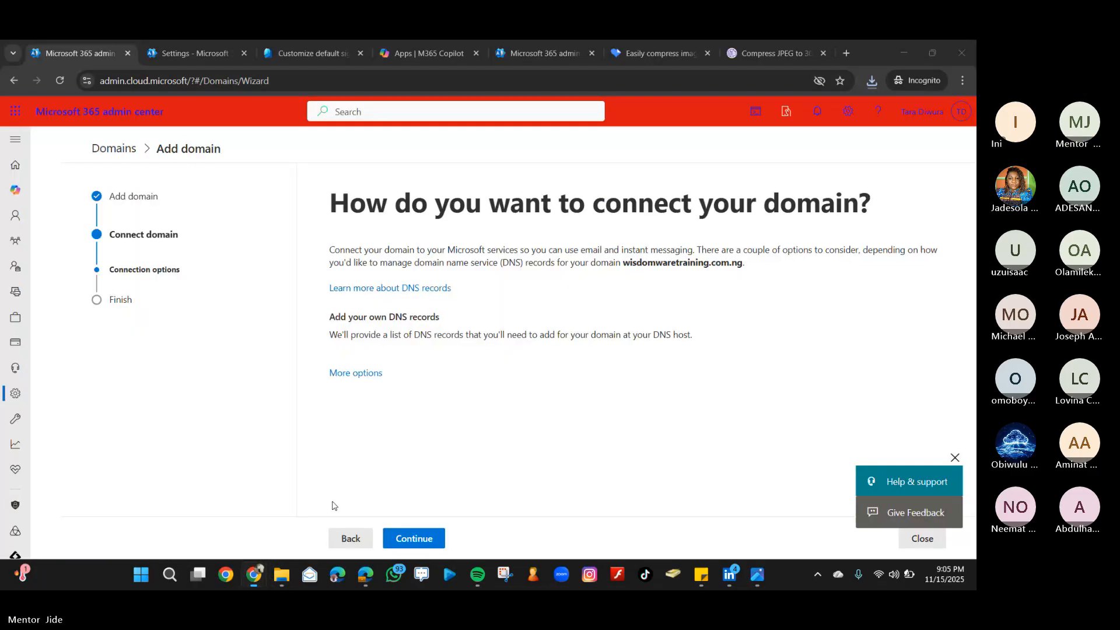
pyautogui.click(312, 42)
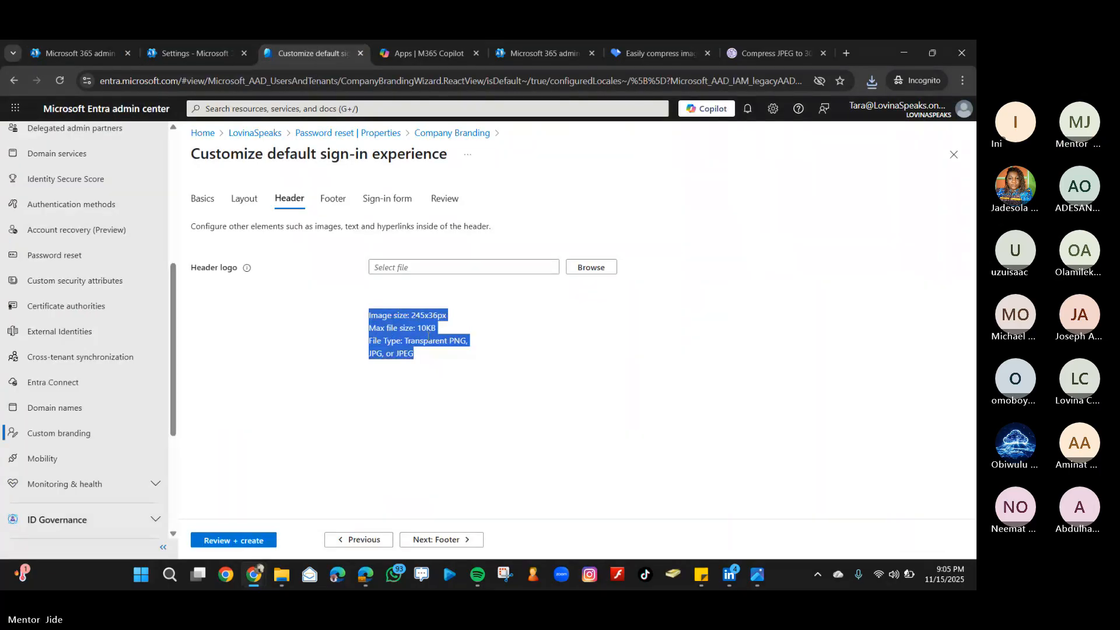
pyautogui.click(438, 330)
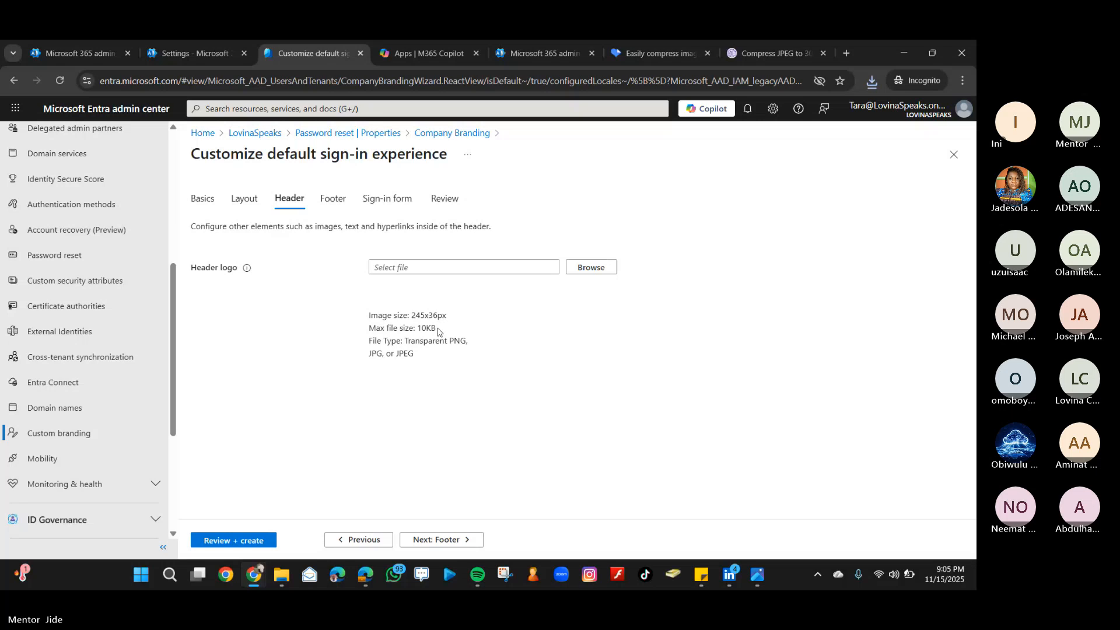
pyautogui.moveTo(438, 330); pyautogui.dragTo(417, 330)
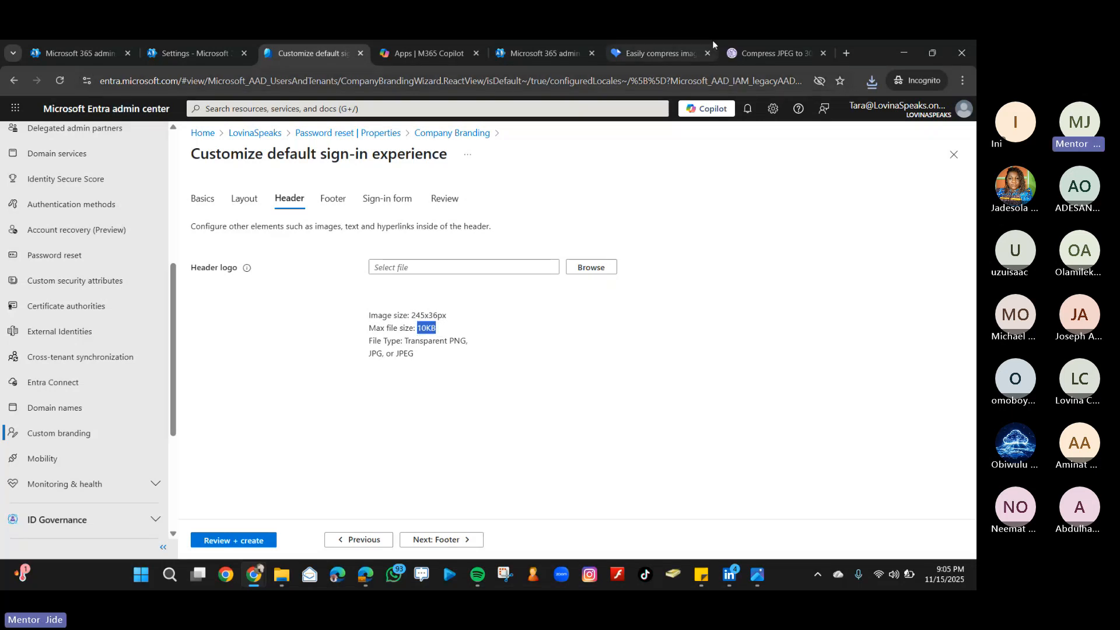
pyautogui.click(750, 52)
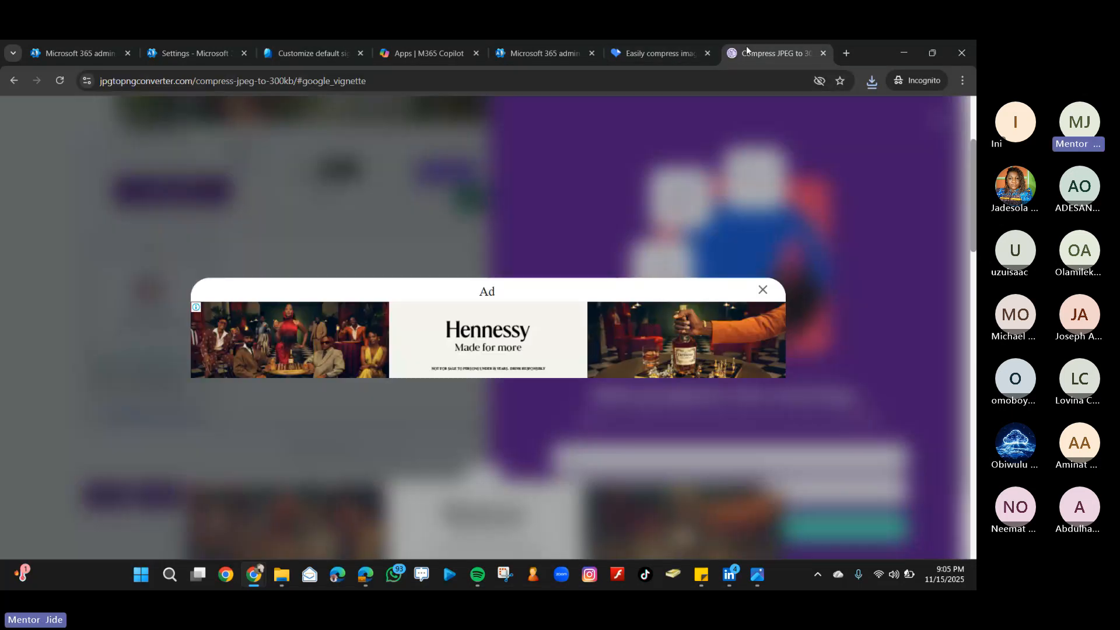
# Clear jpgtopngconverter's popups and set compression to a lower percentage target
pyautogui.click(762, 289)
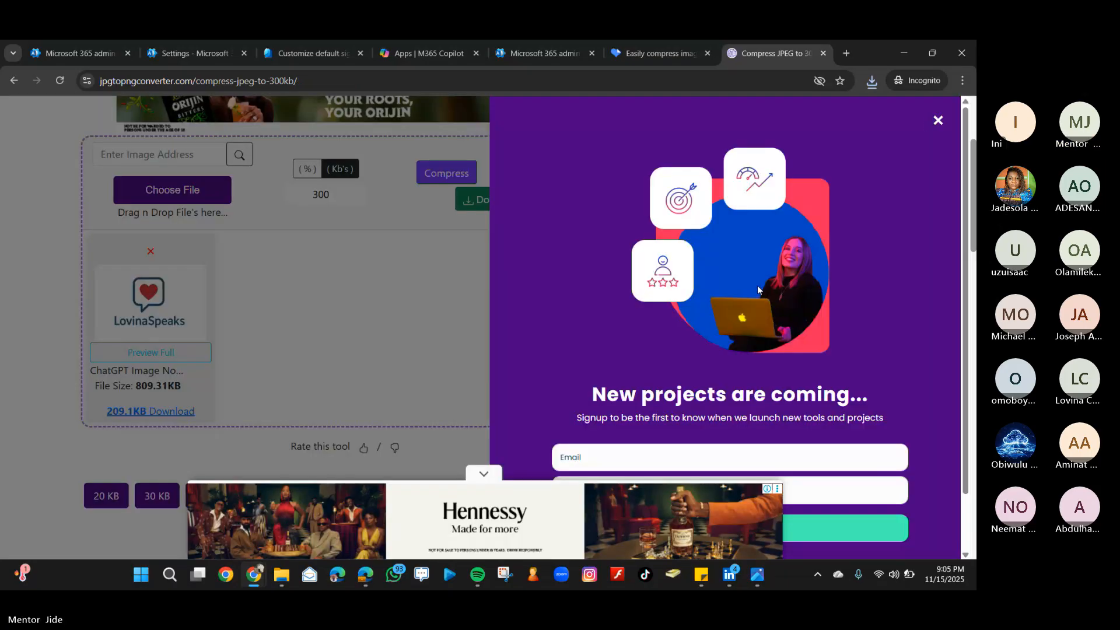
pyautogui.click(937, 123)
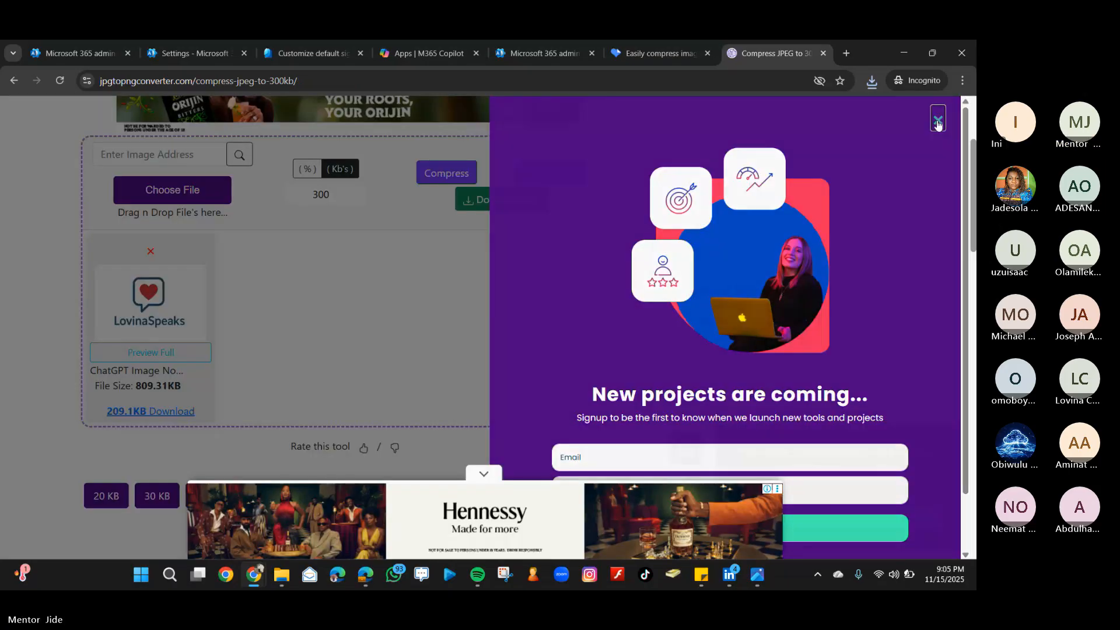
pyautogui.scroll(2, 320, 262)
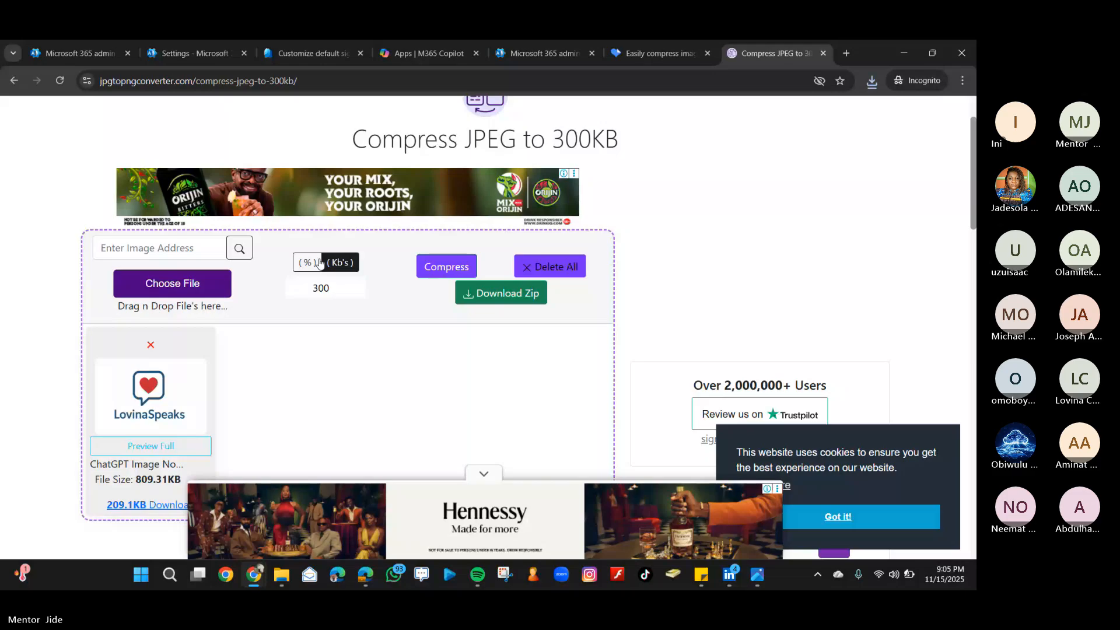
pyautogui.click(320, 262)
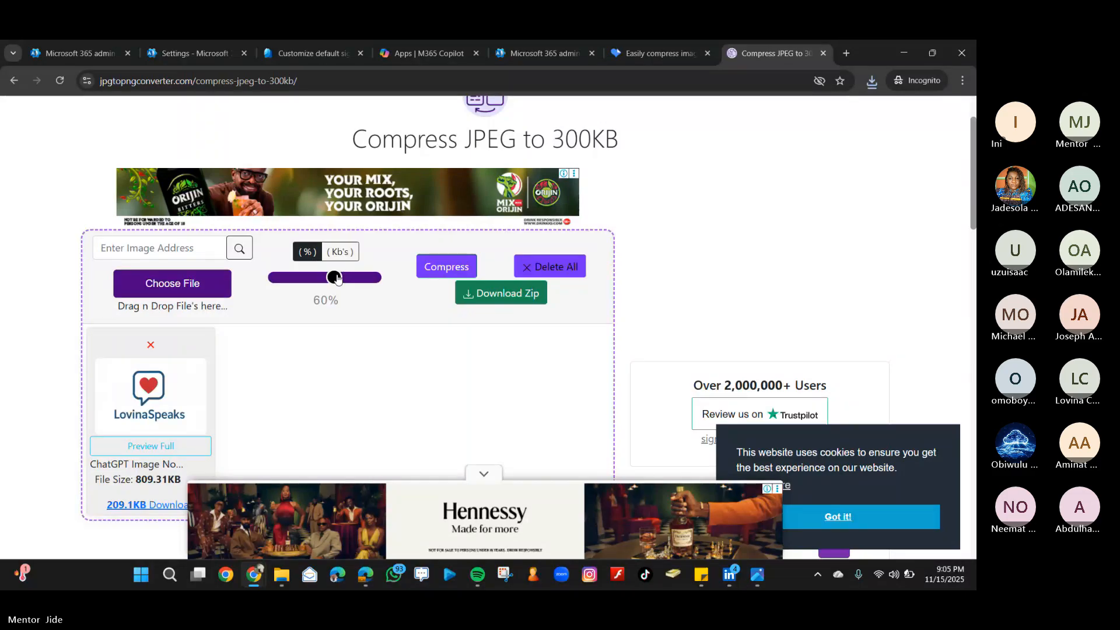
pyautogui.moveTo(338, 279); pyautogui.dragTo(285, 288)
# Upload the 2037.53KB transparent logo and compress it at 10%
pyautogui.click(202, 290)
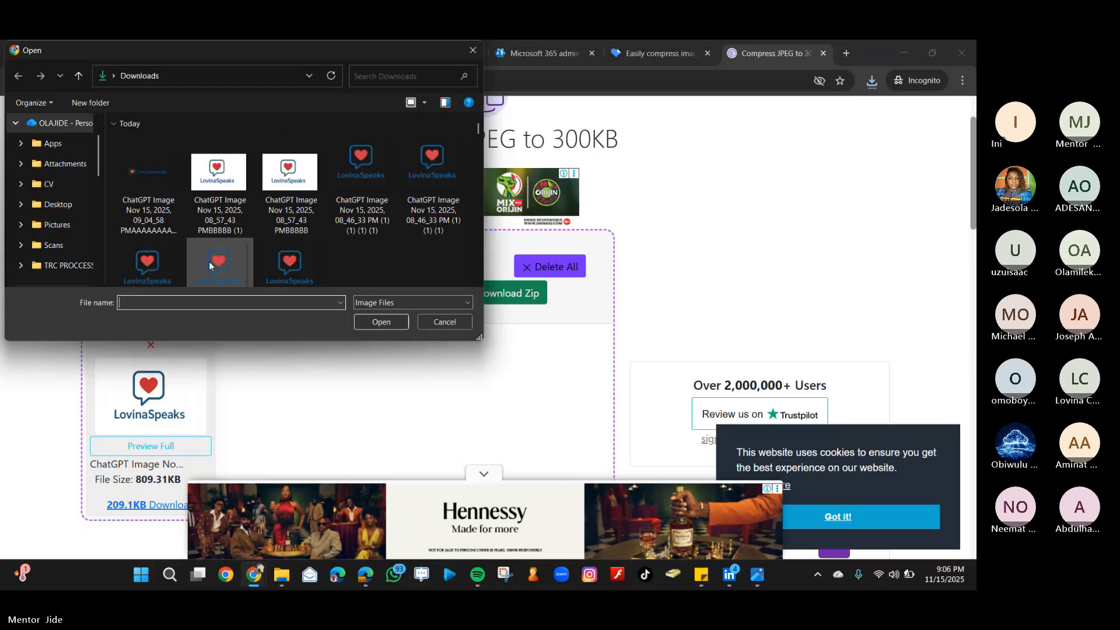
pyautogui.click(144, 211)
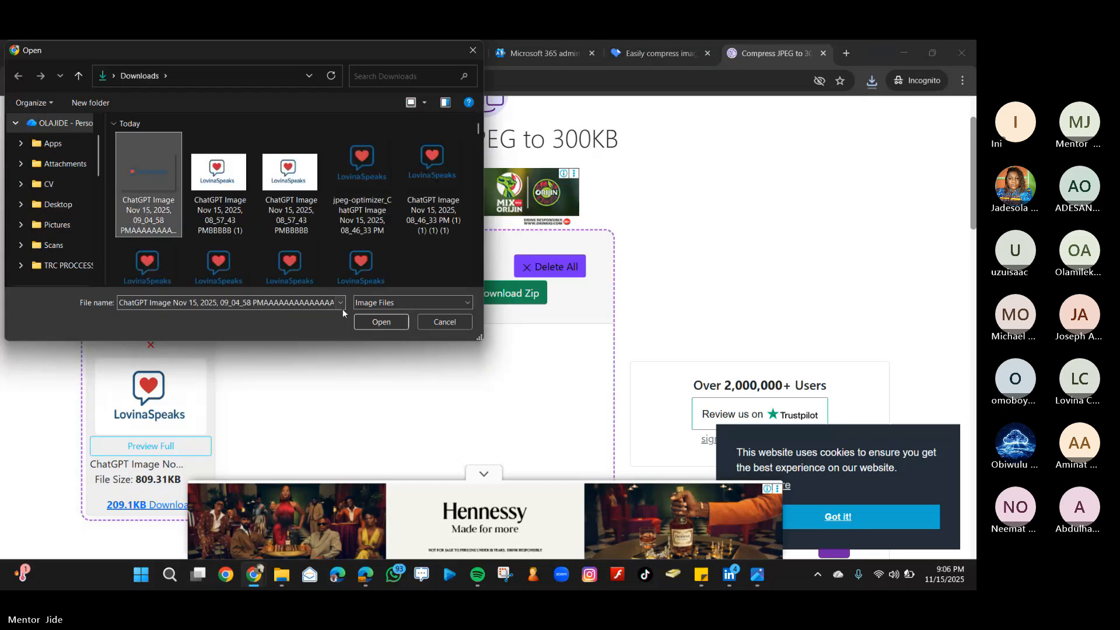
pyautogui.click(377, 322)
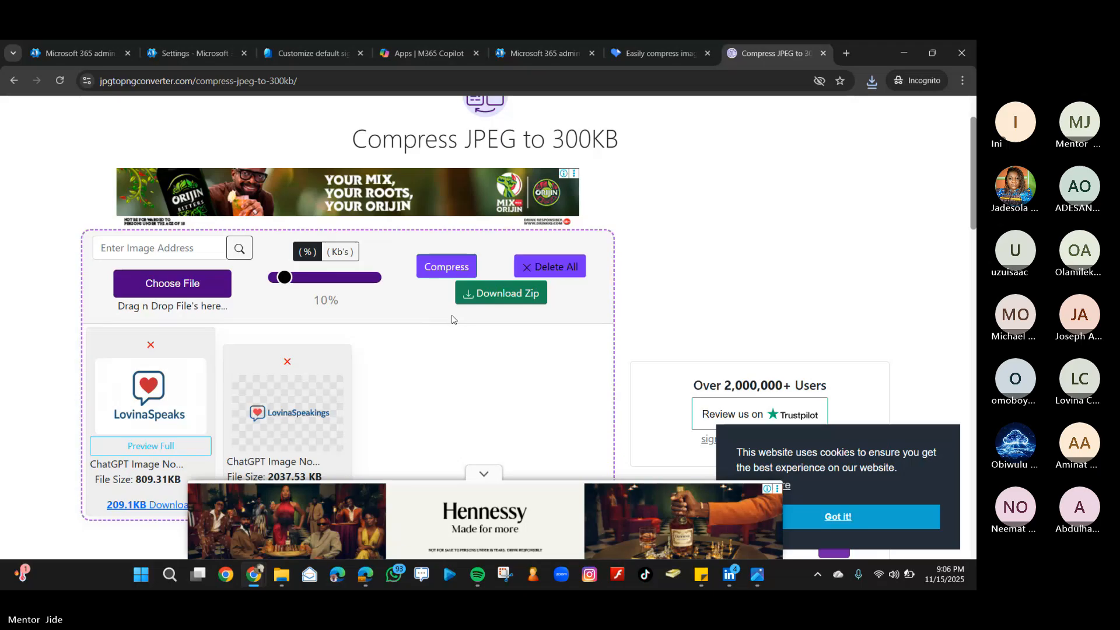
pyautogui.scroll(-1, 452, 320)
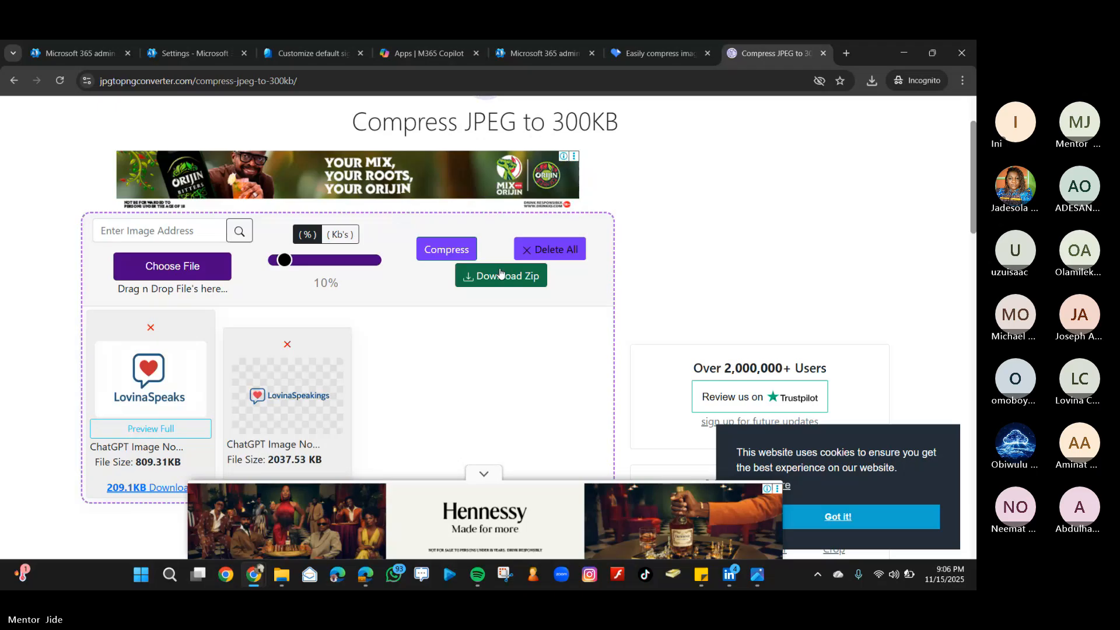
pyautogui.click(451, 255)
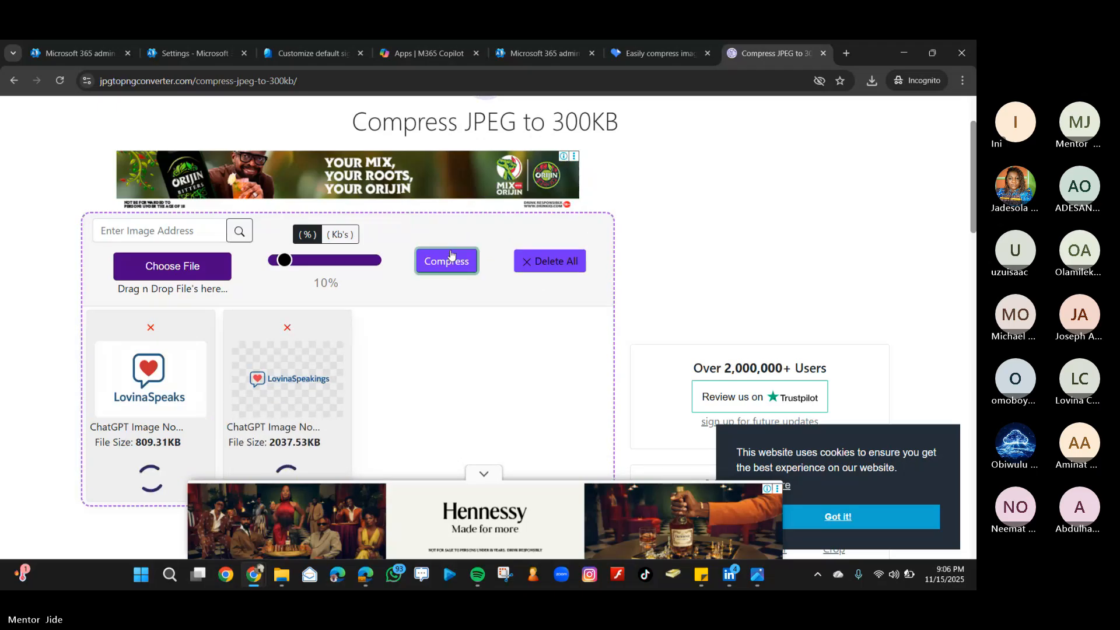
# Remove the original LovinaSpeaks image and recompress the logo at 1%, reaching only 74.7KB
pyautogui.scroll(-2, 467, 320)
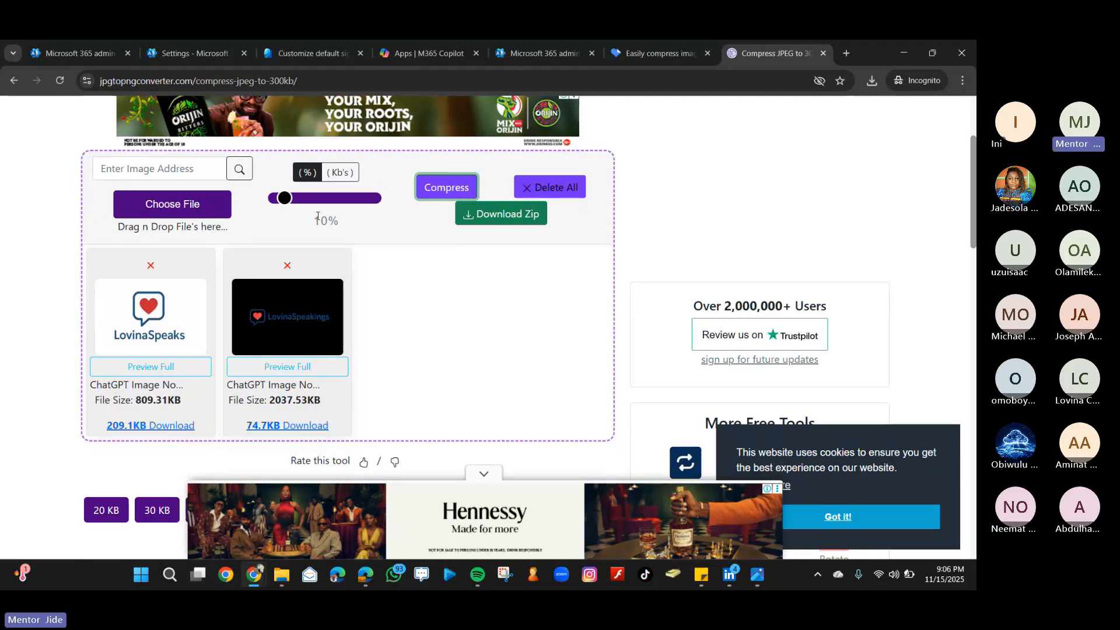
pyautogui.click(150, 266)
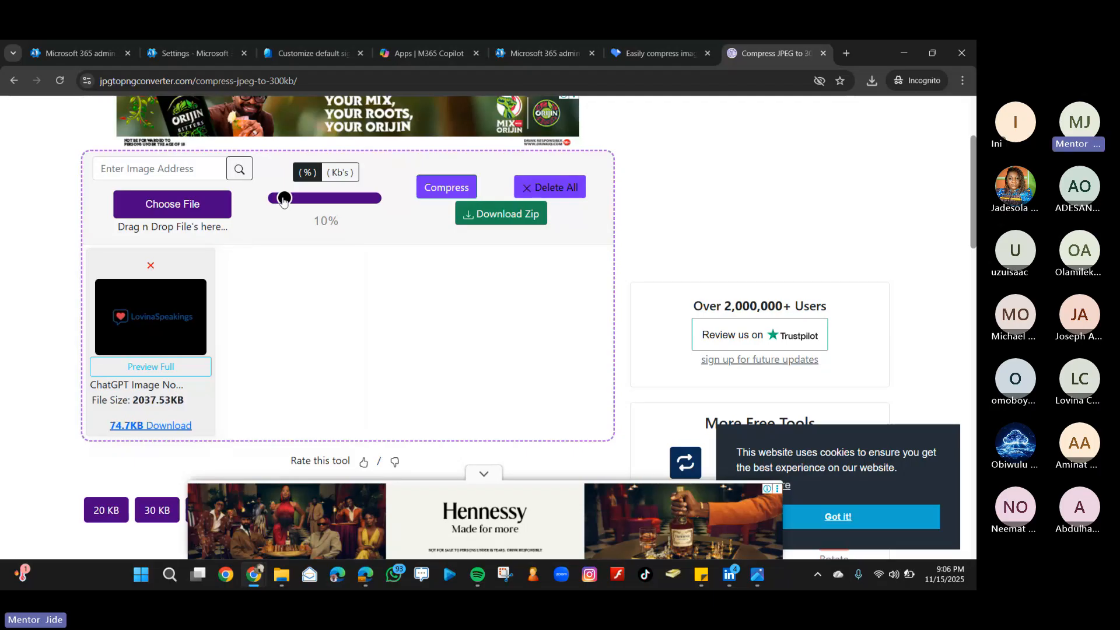
pyautogui.moveTo(283, 199); pyautogui.dragTo(276, 200)
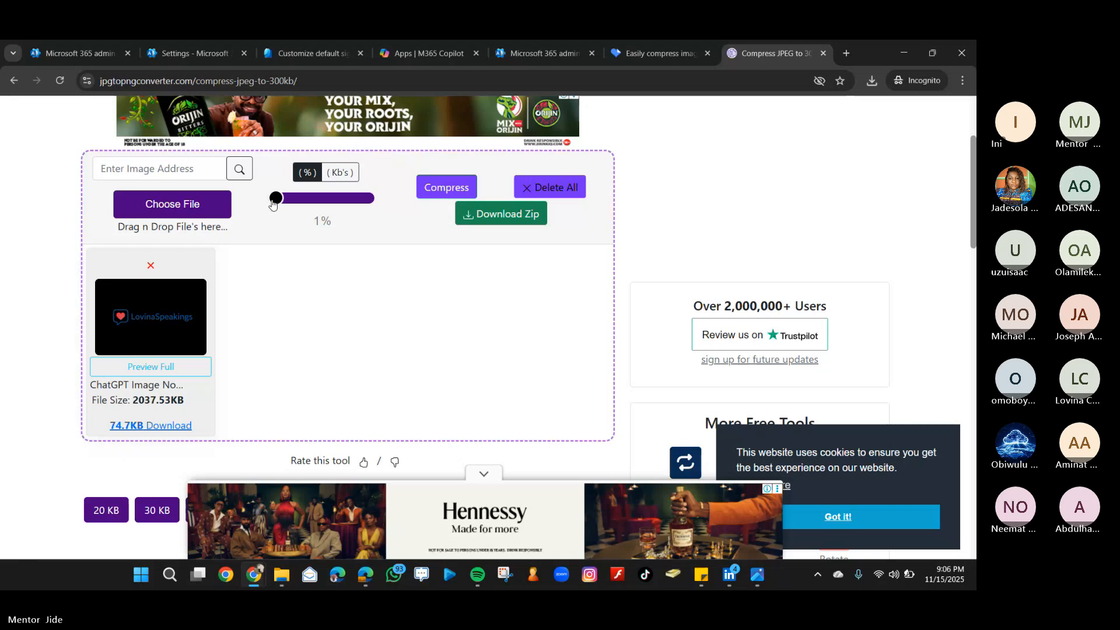
pyautogui.click(439, 187)
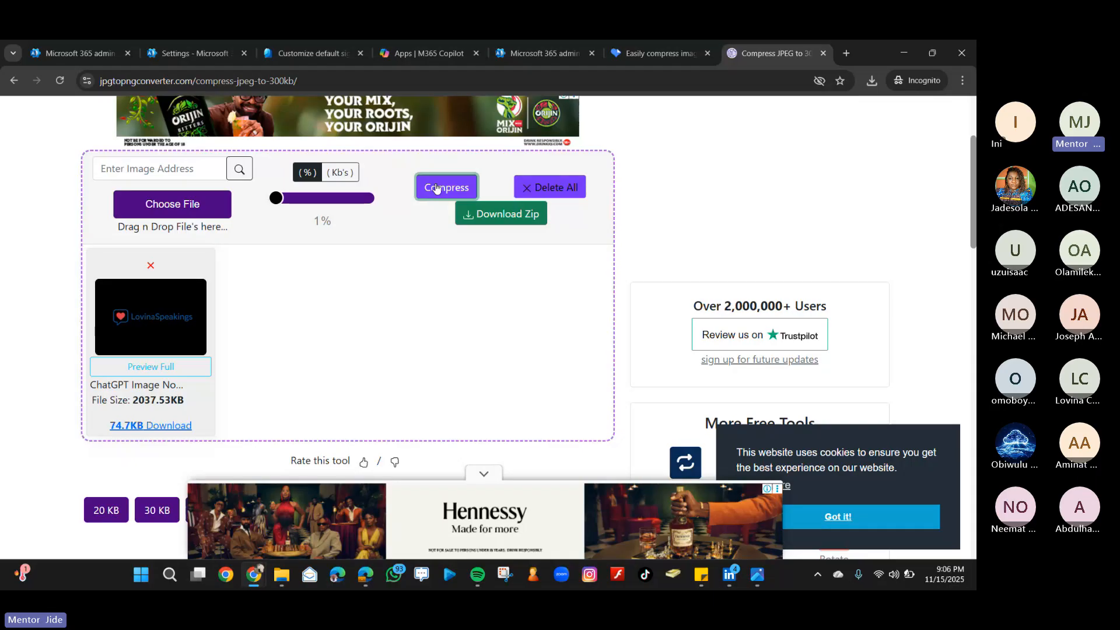
pyautogui.click(642, 40)
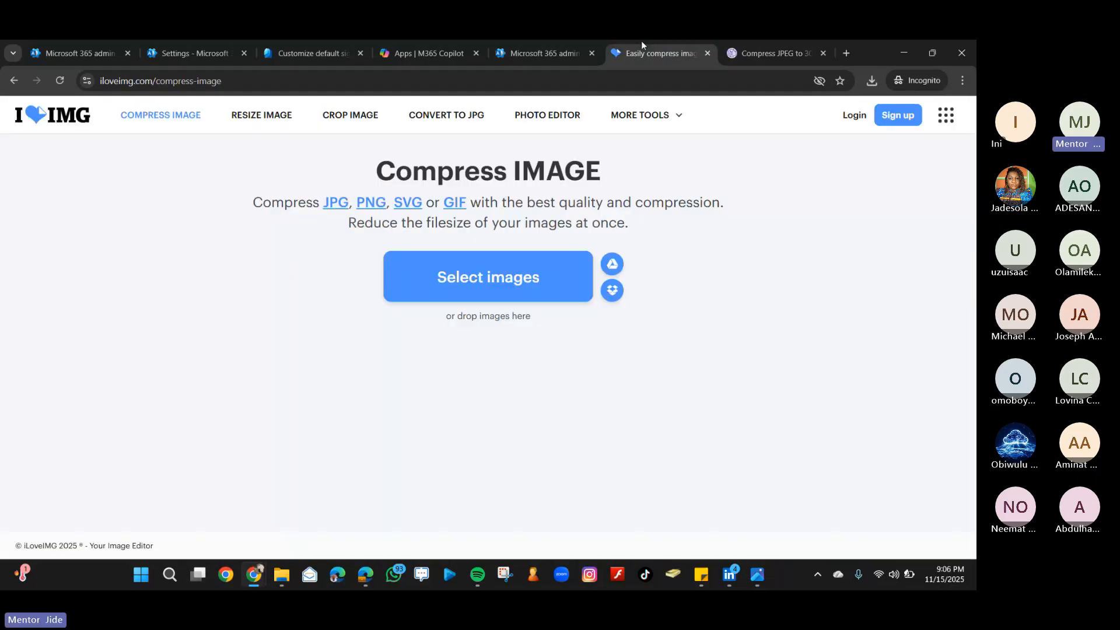
# Go back to the 'compress image to 5kb online free' results and find the JPEG Optimizer result
pyautogui.hotkey('ctrl', 'Tab')
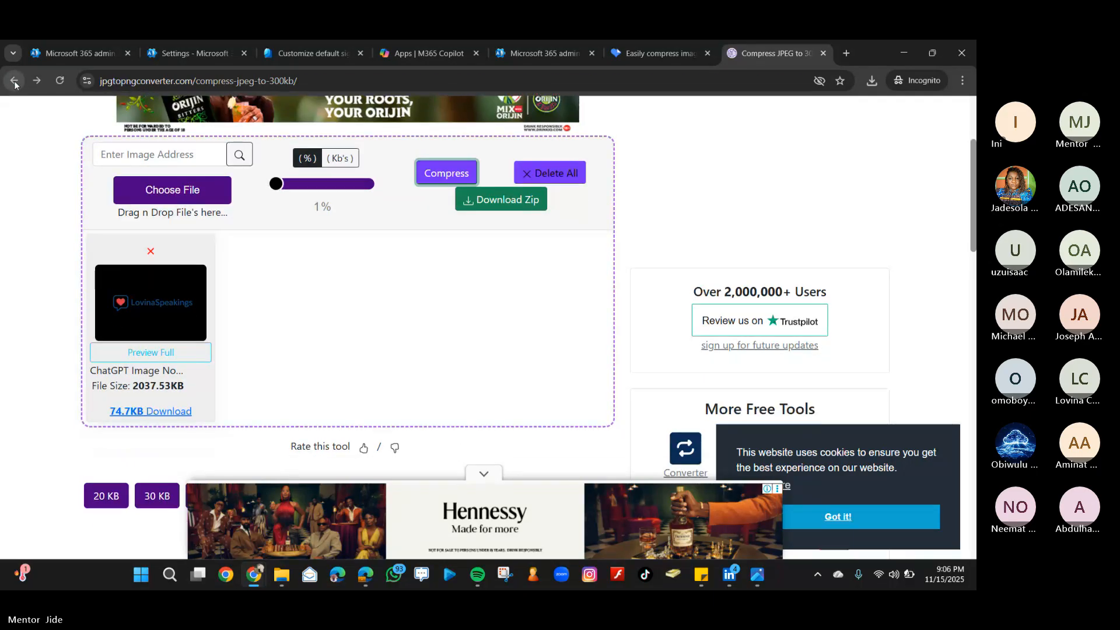
pyautogui.click(14, 82)
pyautogui.click(15, 82)
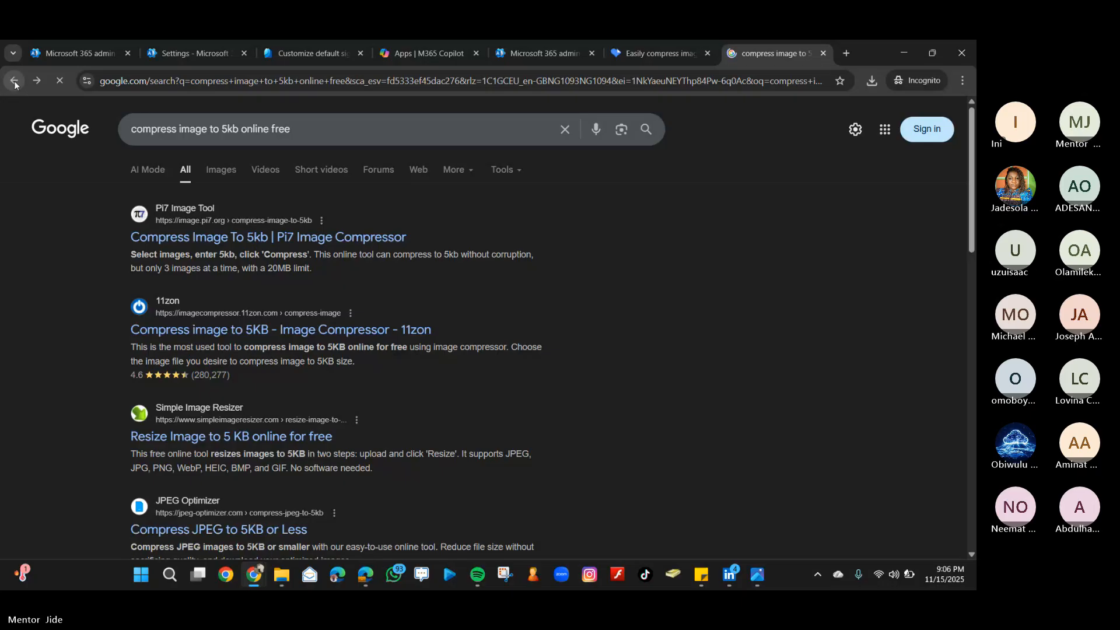
pyautogui.click(14, 82)
pyautogui.click(15, 82)
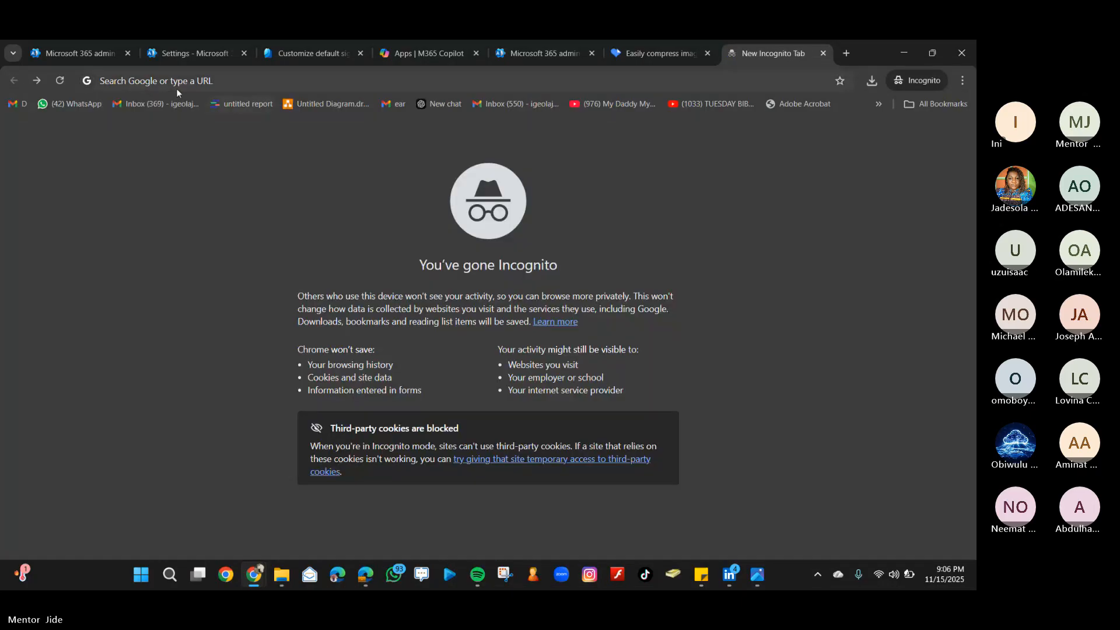
pyautogui.click(30, 87)
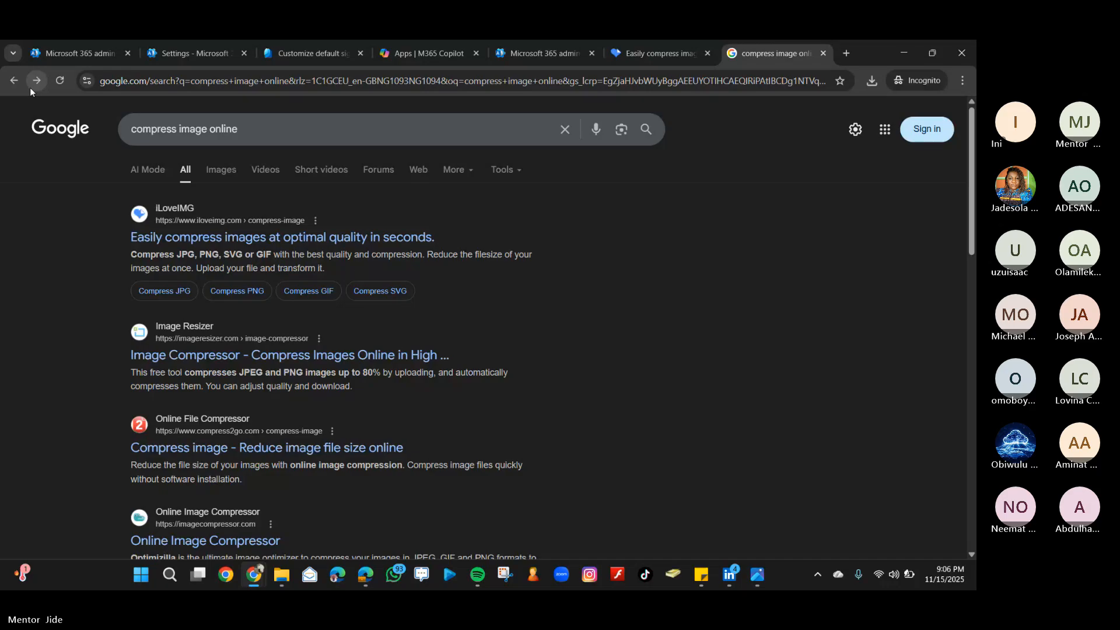
pyautogui.click(29, 87)
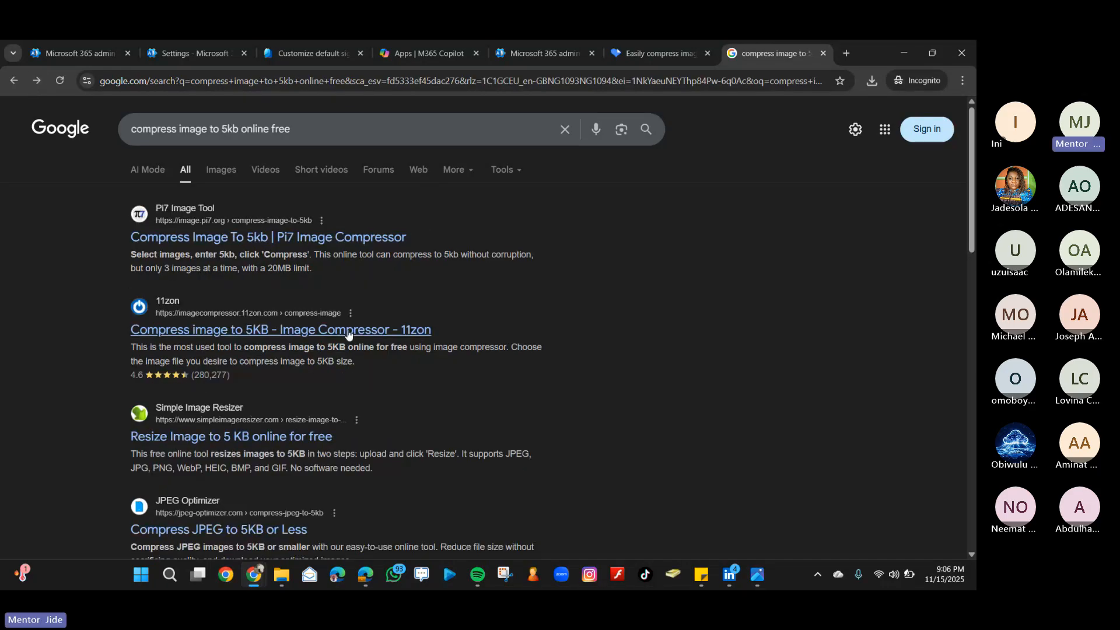
pyautogui.scroll(-1, 349, 334)
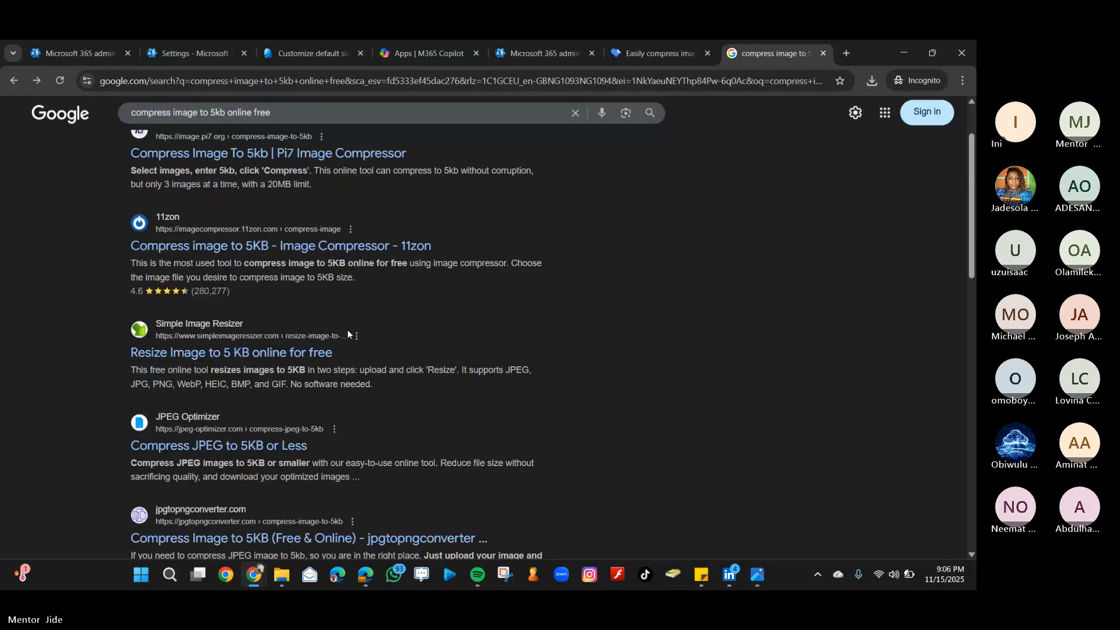
pyautogui.scroll(1, 348, 333)
pyautogui.scroll(-2, 349, 334)
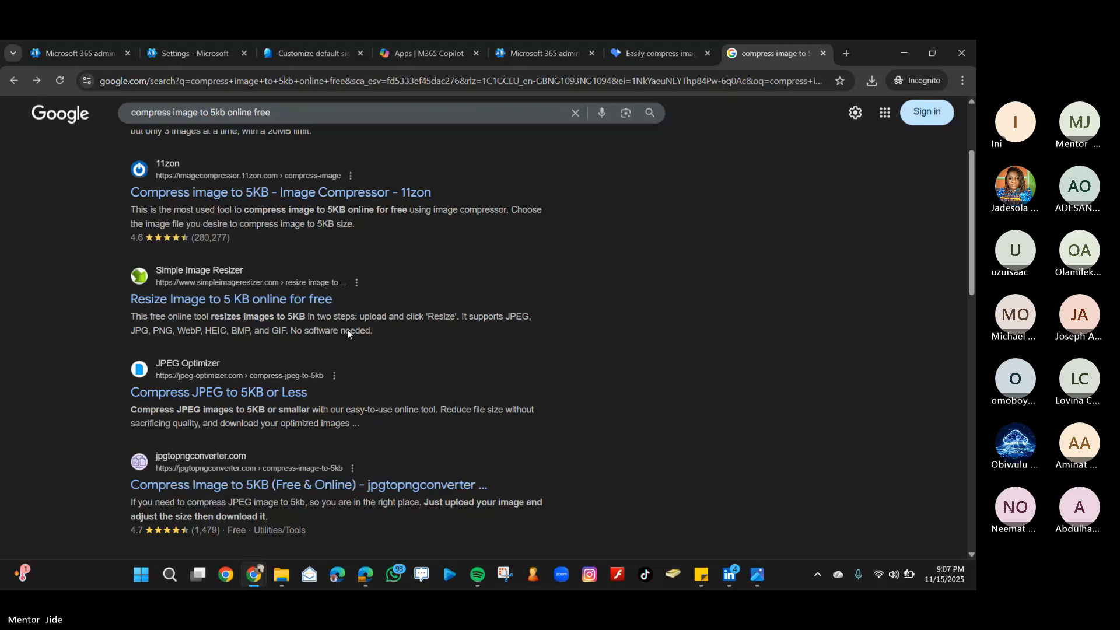
pyautogui.scroll(-1, 348, 331)
pyautogui.scroll(-1, 347, 330)
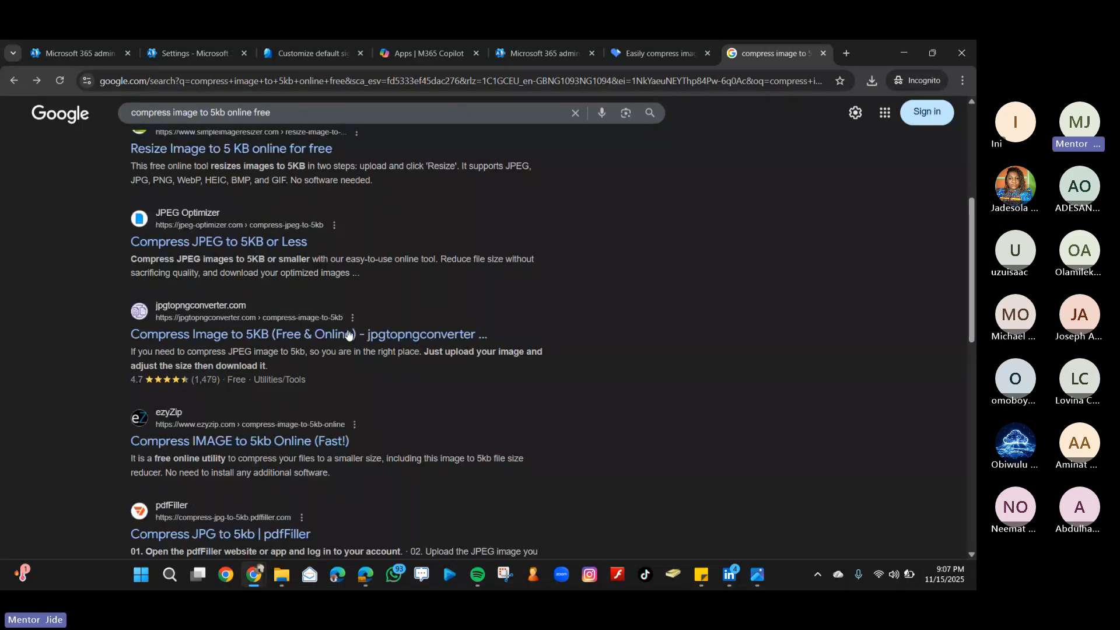
pyautogui.scroll(4, 348, 334)
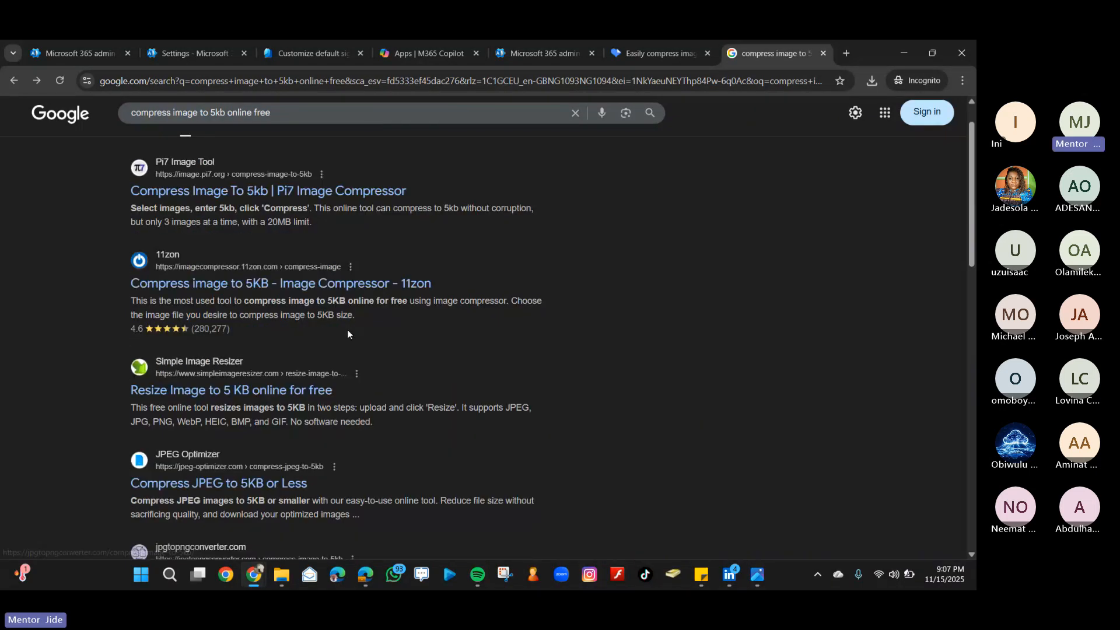
pyautogui.scroll(-1, 348, 334)
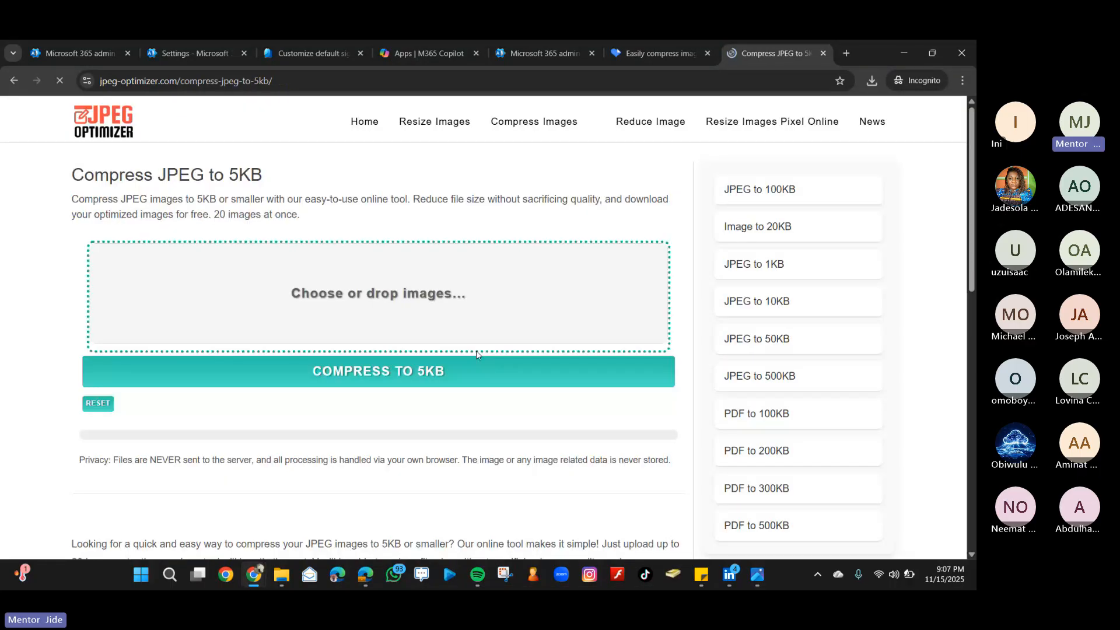
# Load the 1.99MB ChatGPT logo into JPEG Optimizer and compress it to 4.85 kB (99.00% reduced)
pyautogui.click(328, 306)
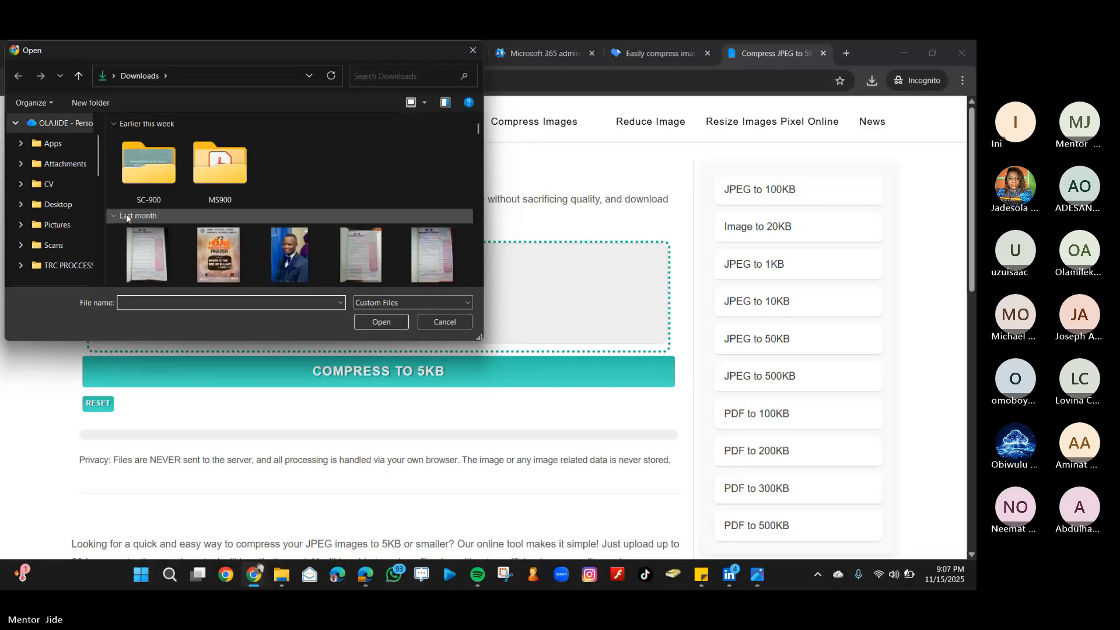
pyautogui.scroll(-2, 67, 205)
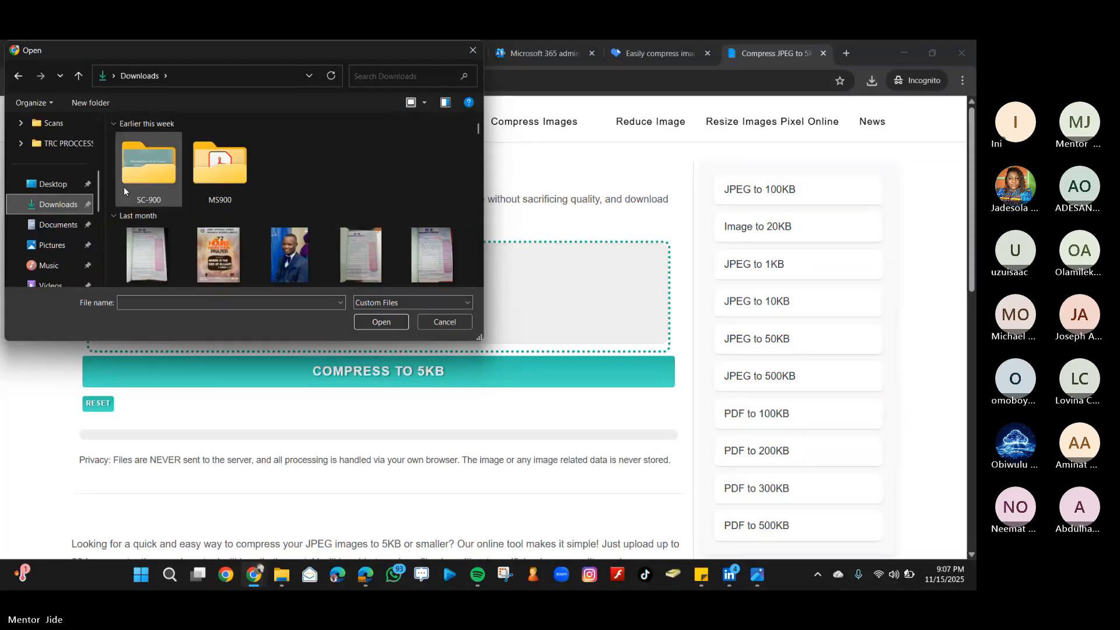
pyautogui.click(381, 297)
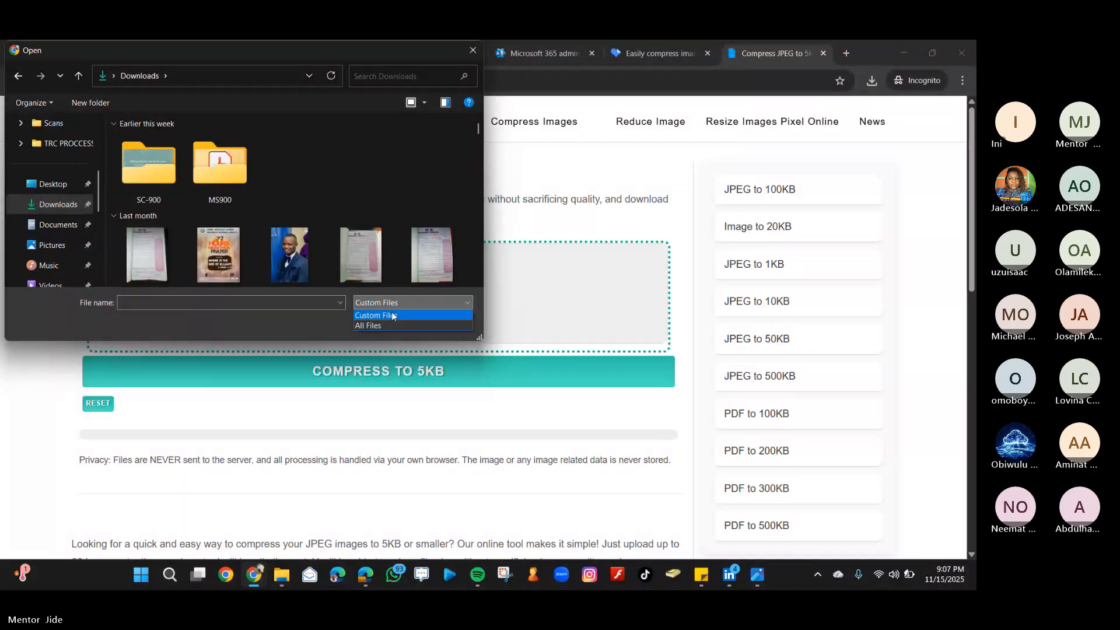
pyautogui.click(373, 322)
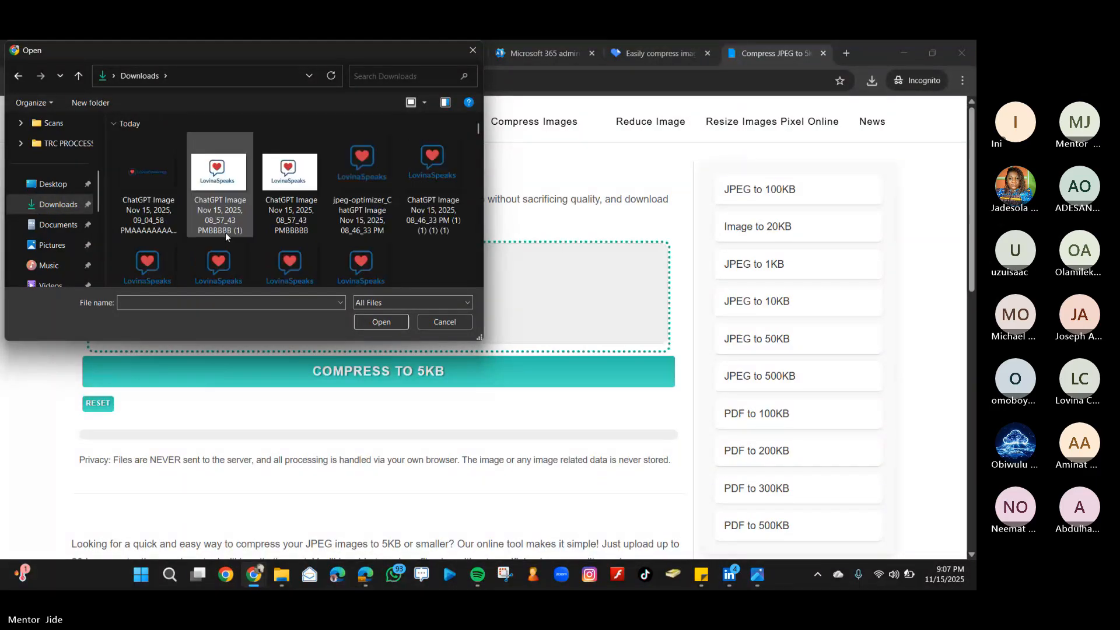
pyautogui.click(174, 202)
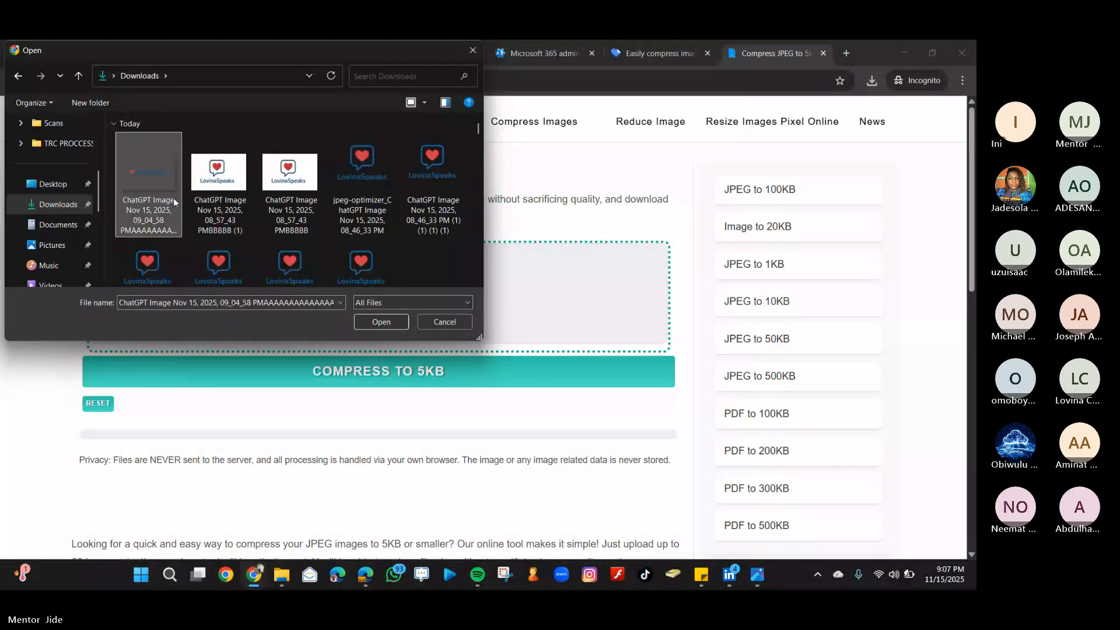
pyautogui.click(380, 322)
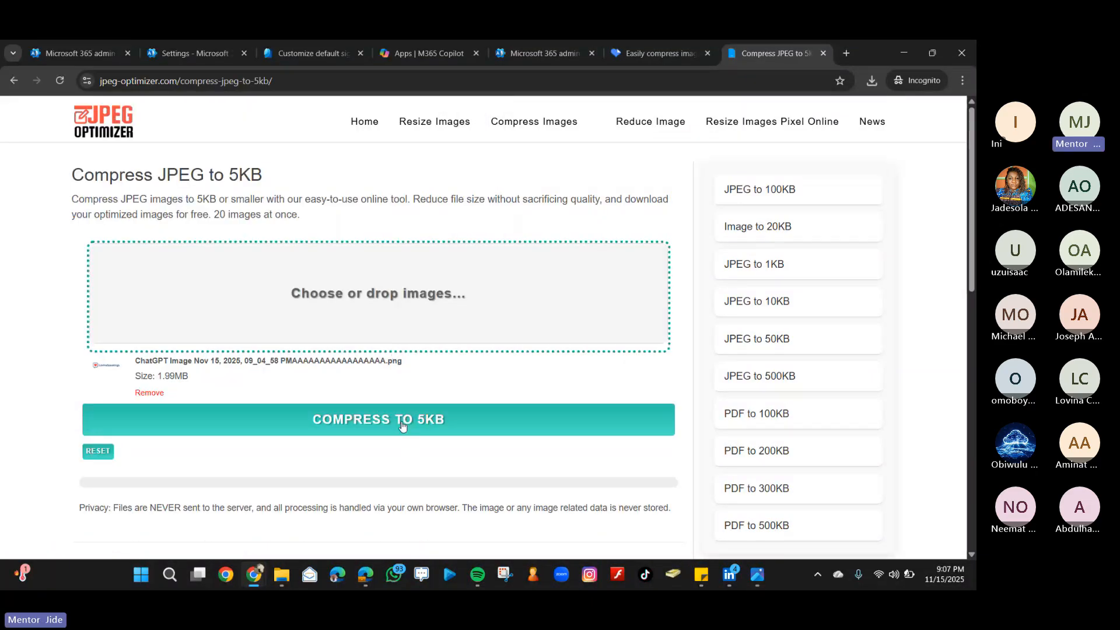
pyautogui.click(402, 423)
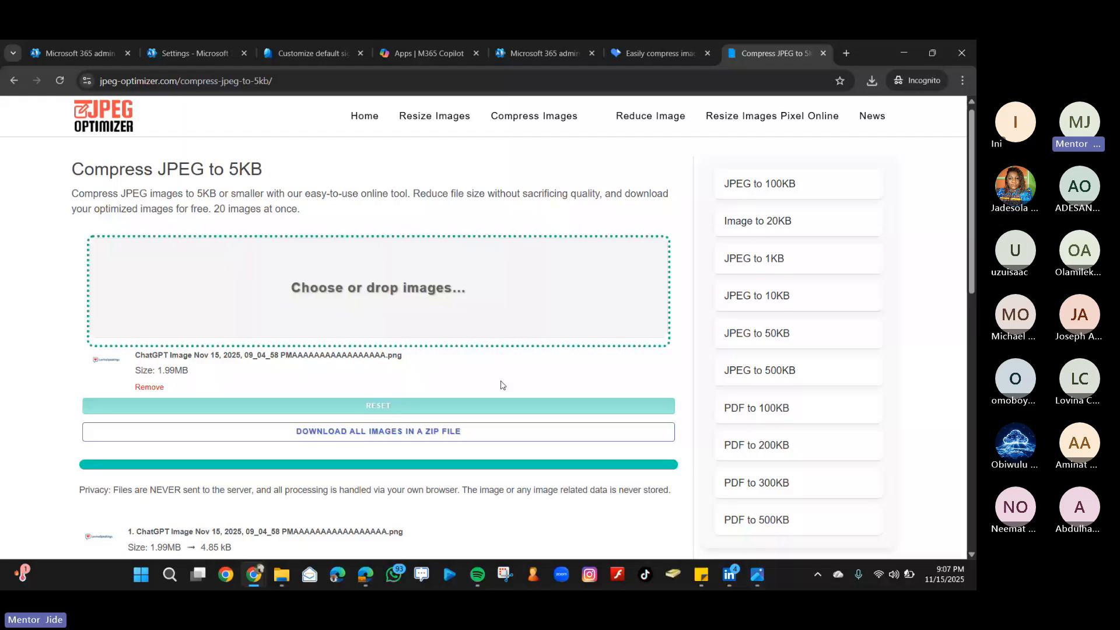
pyautogui.scroll(-2, 500, 385)
pyautogui.scroll(1, 501, 381)
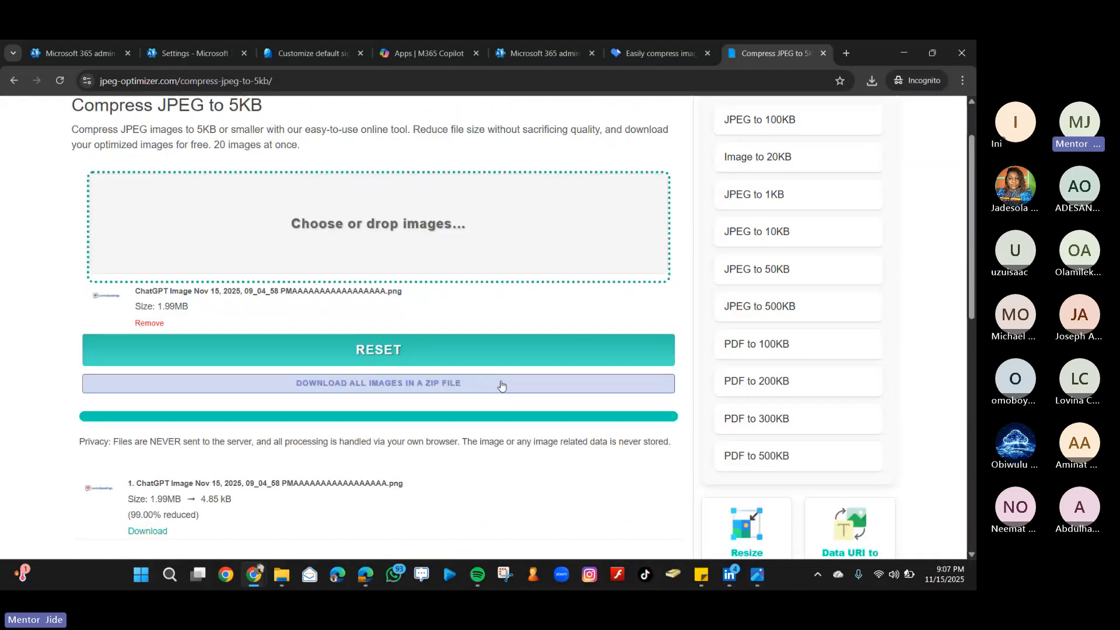
# Compress the ChatGPT logo with JPEG Optimizer's JPEG to 10KB tool, down to 9.68 kB
pyautogui.click(769, 242)
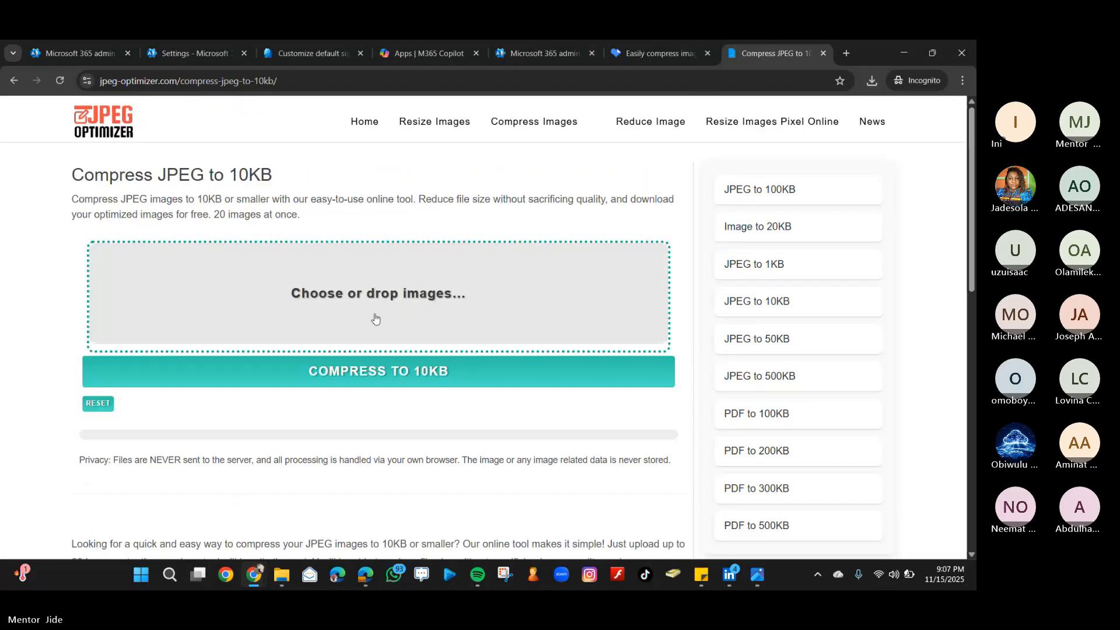
pyautogui.click(375, 318)
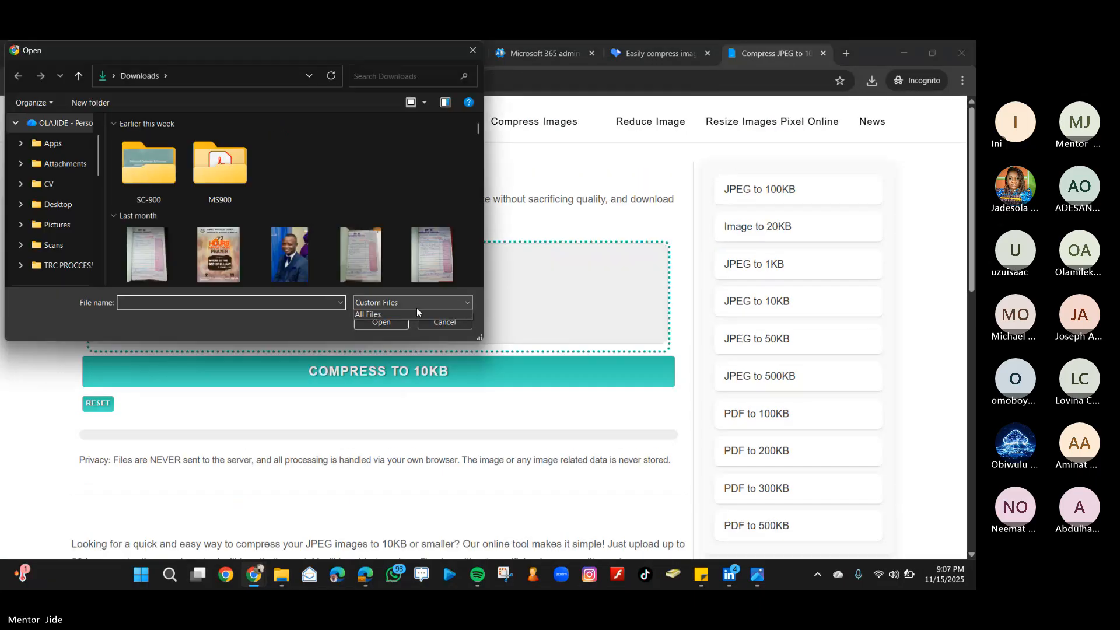
pyautogui.click(417, 305)
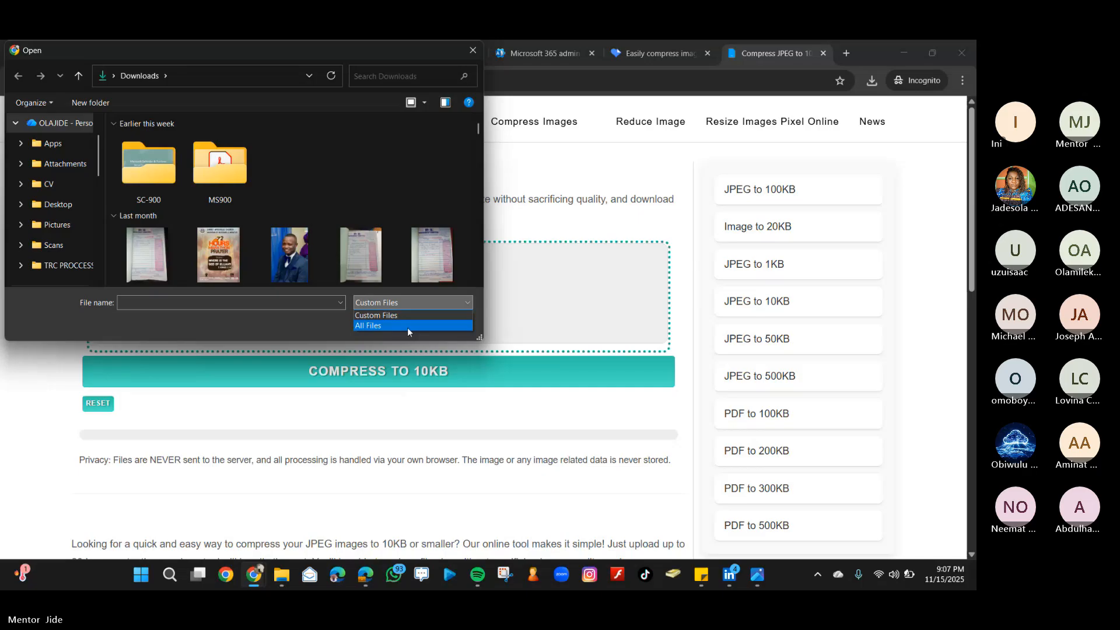
pyautogui.click(408, 326)
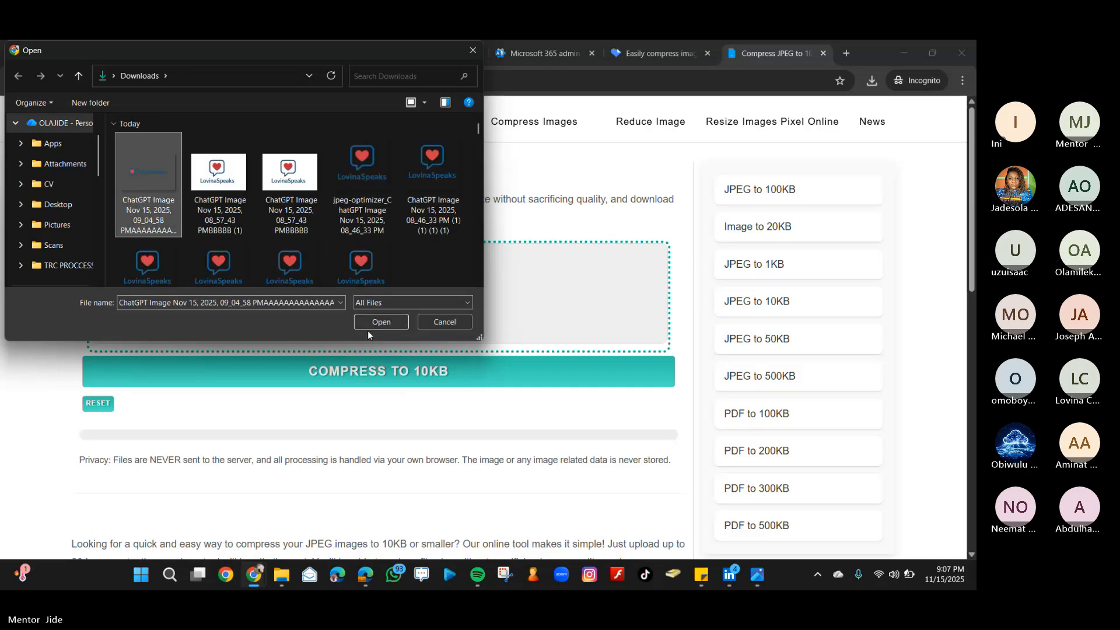
pyautogui.click(386, 324)
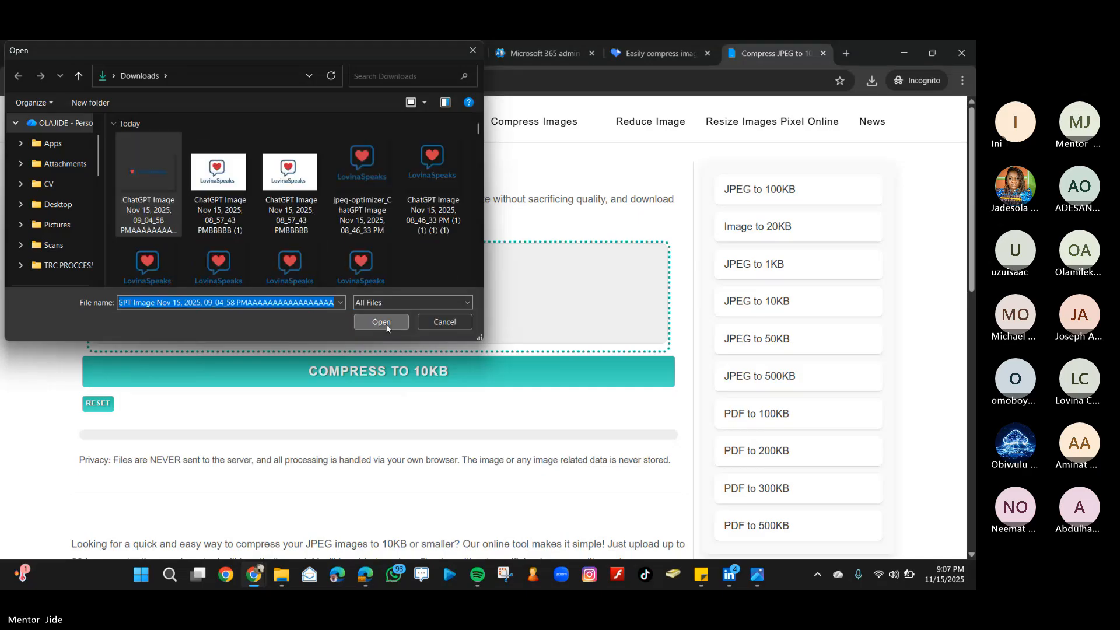
pyautogui.click(407, 419)
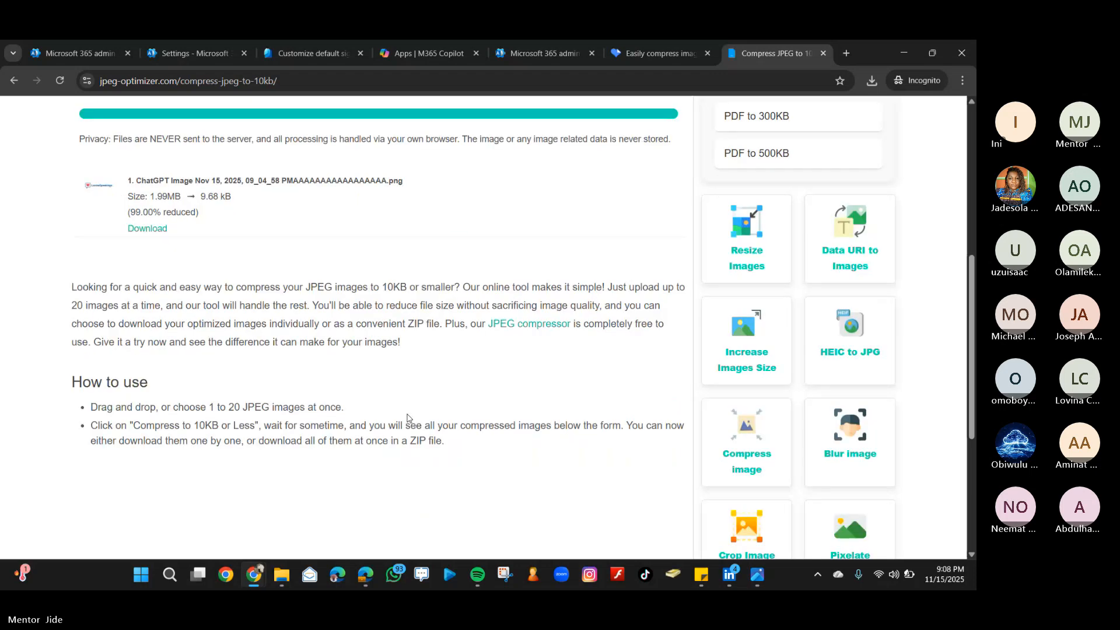
# Download the 9.68 kB image to Downloads, appending a run of 1s to its name
pyautogui.click(163, 230)
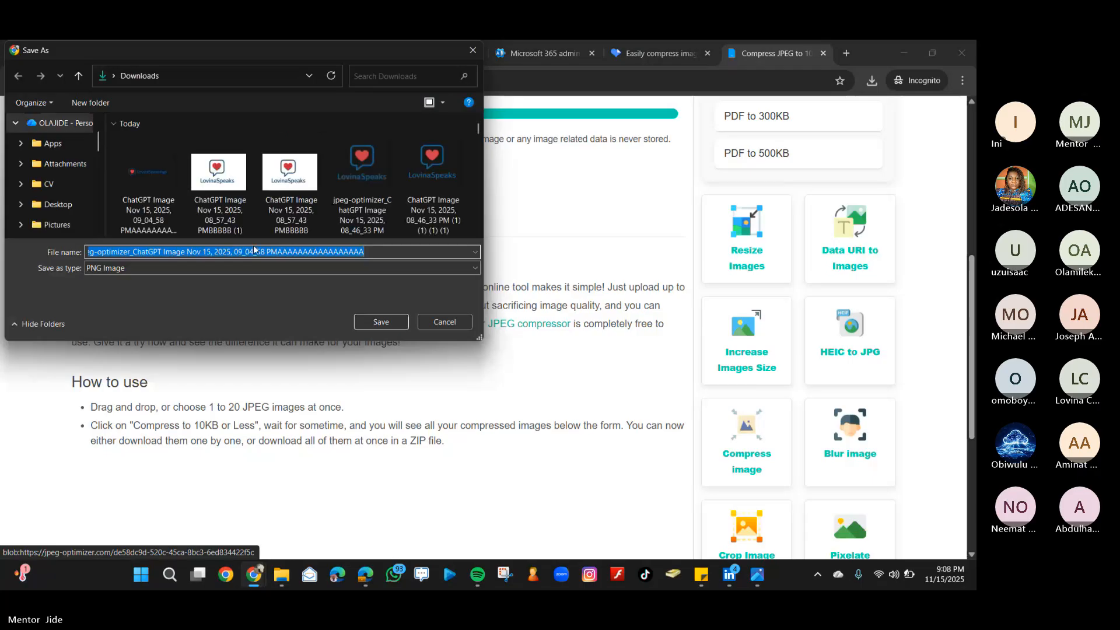
pyautogui.click(368, 253)
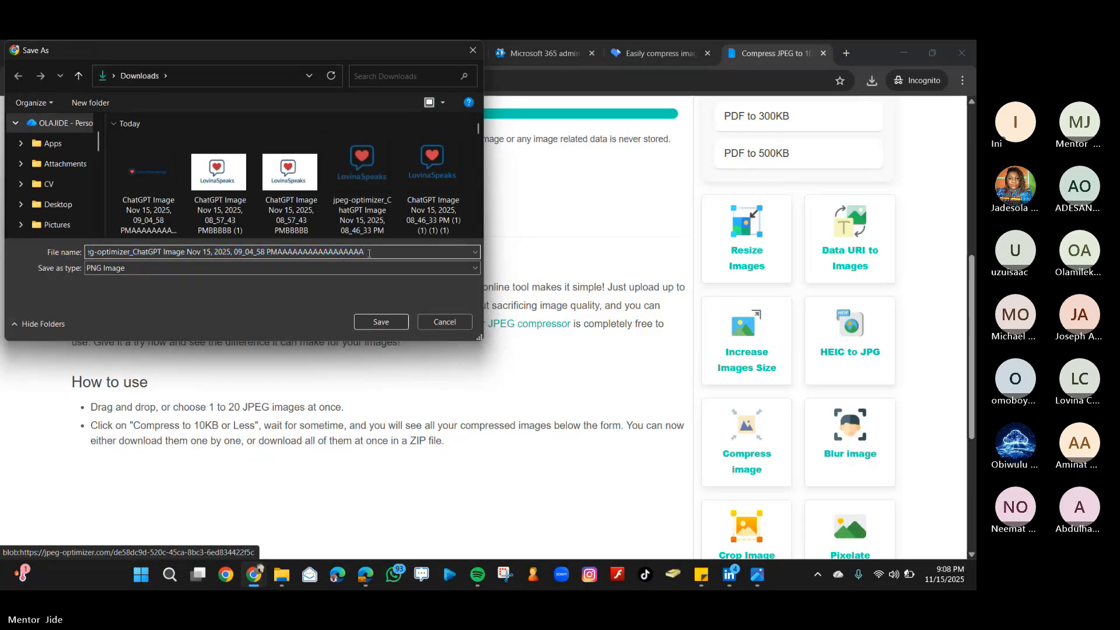
pyautogui.write('1111111111111111')
pyautogui.press('Return')
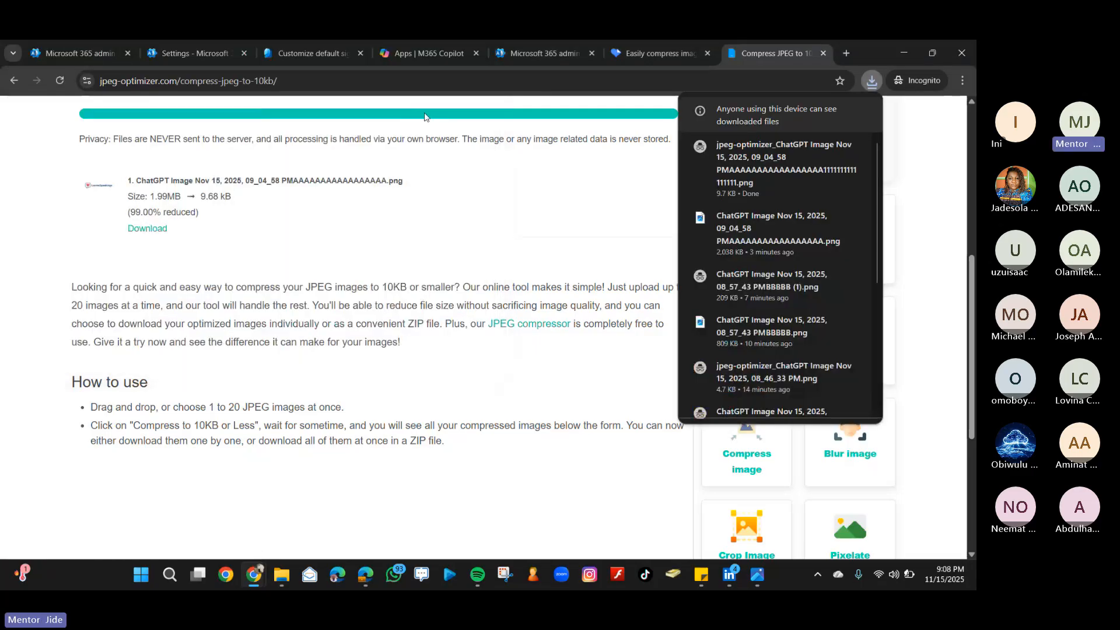
# Upload the 9.68 KB compressed logo as the Entra header logo and move on to Footer
pyautogui.click(290, 40)
pyautogui.click(600, 274)
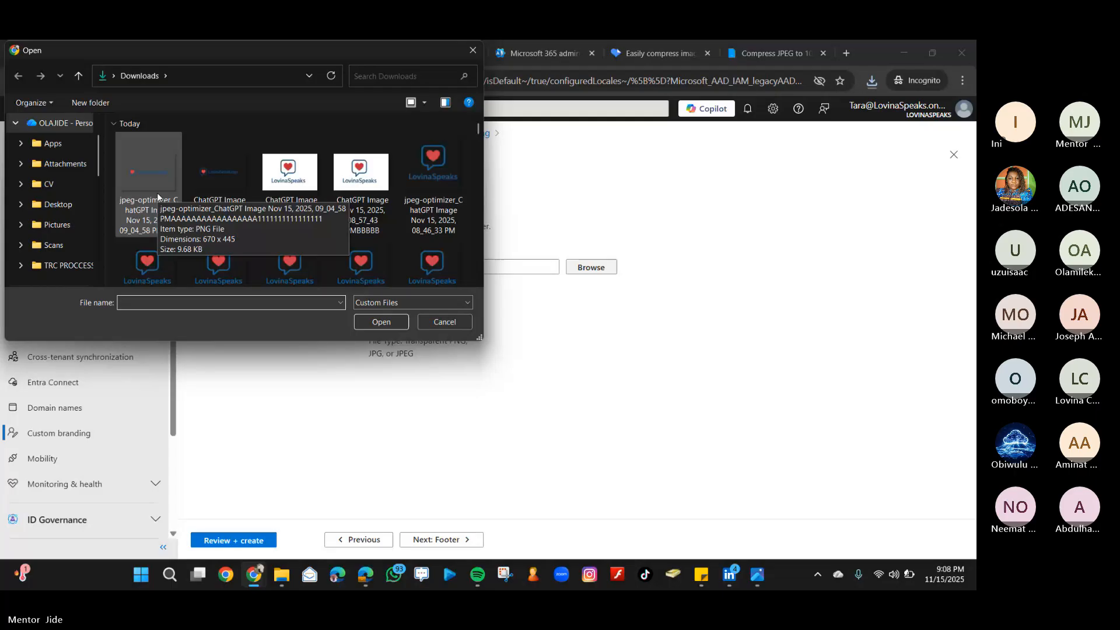
pyautogui.click(158, 197)
pyautogui.press('Return')
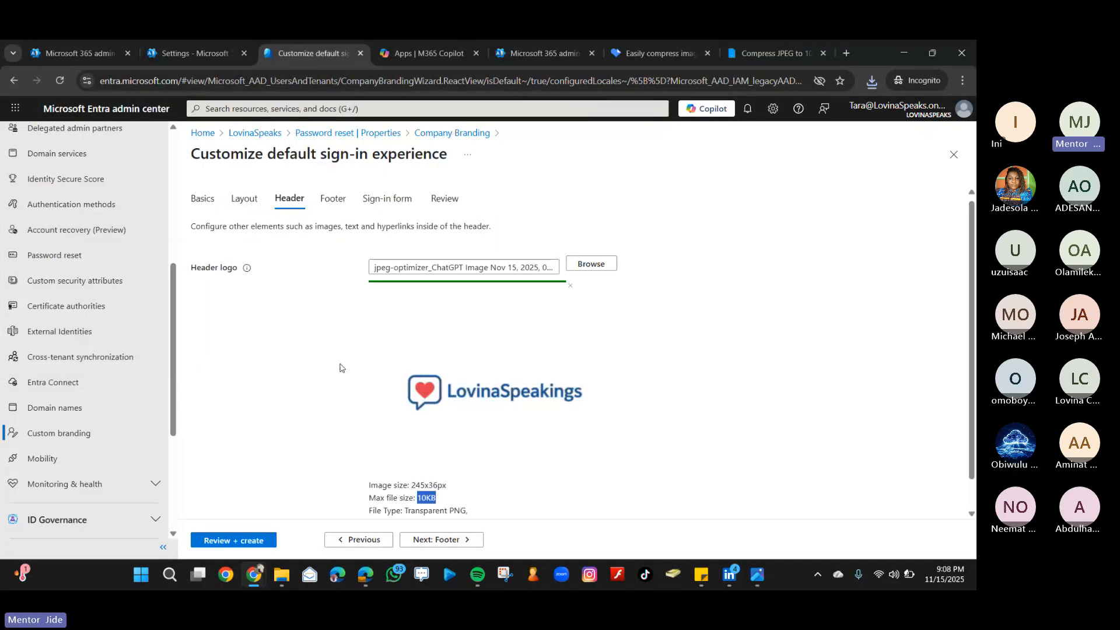
pyautogui.scroll(-1, 366, 392)
pyautogui.click(439, 538)
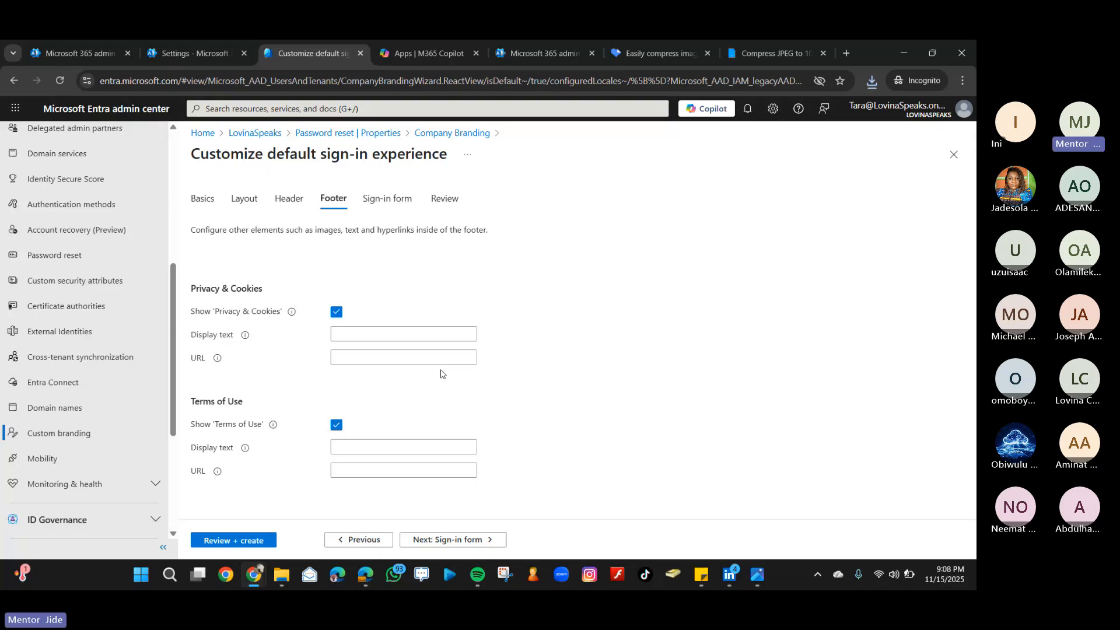
# At the Sign-in form step, select the banner logo's 245x36px, 50KB requirements, then return to ChatGPT
pyautogui.click(489, 537)
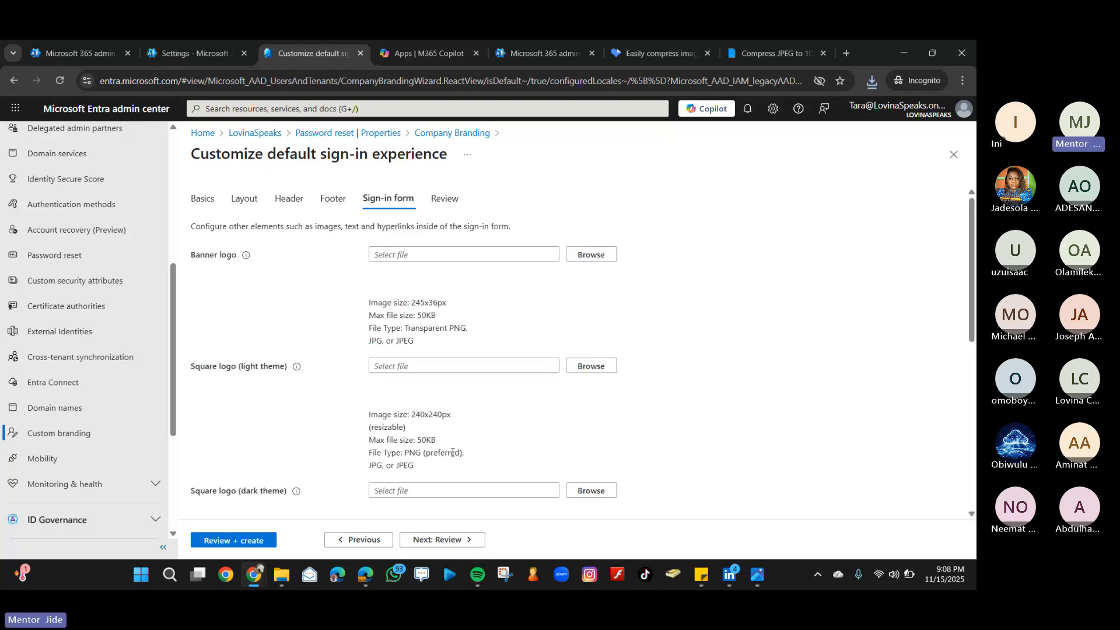
pyautogui.scroll(-5, 452, 452)
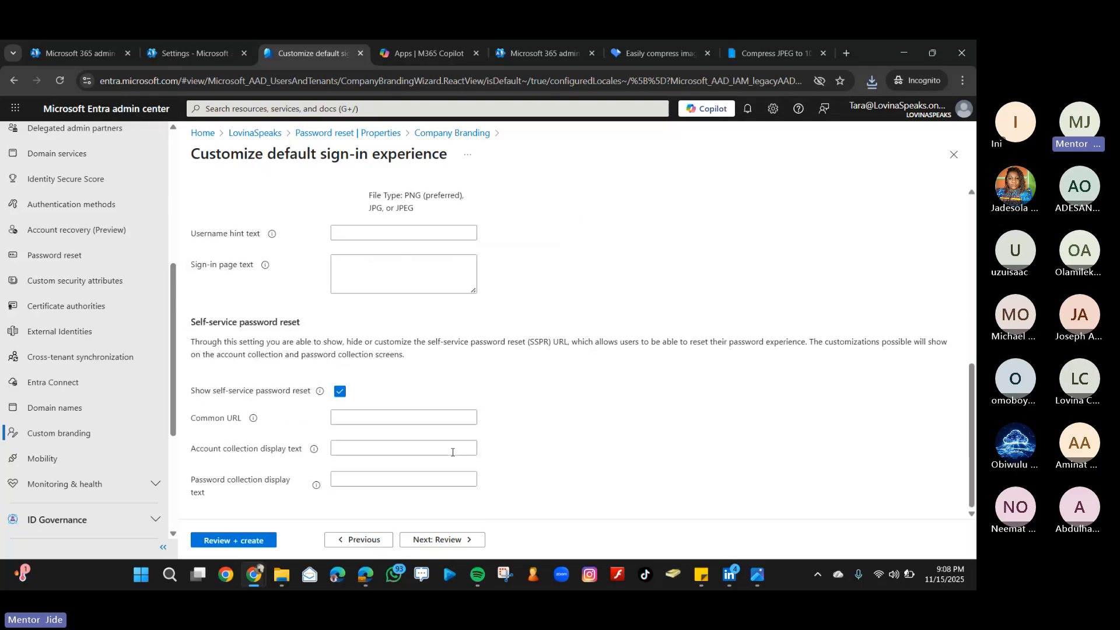
pyautogui.scroll(1, 452, 453)
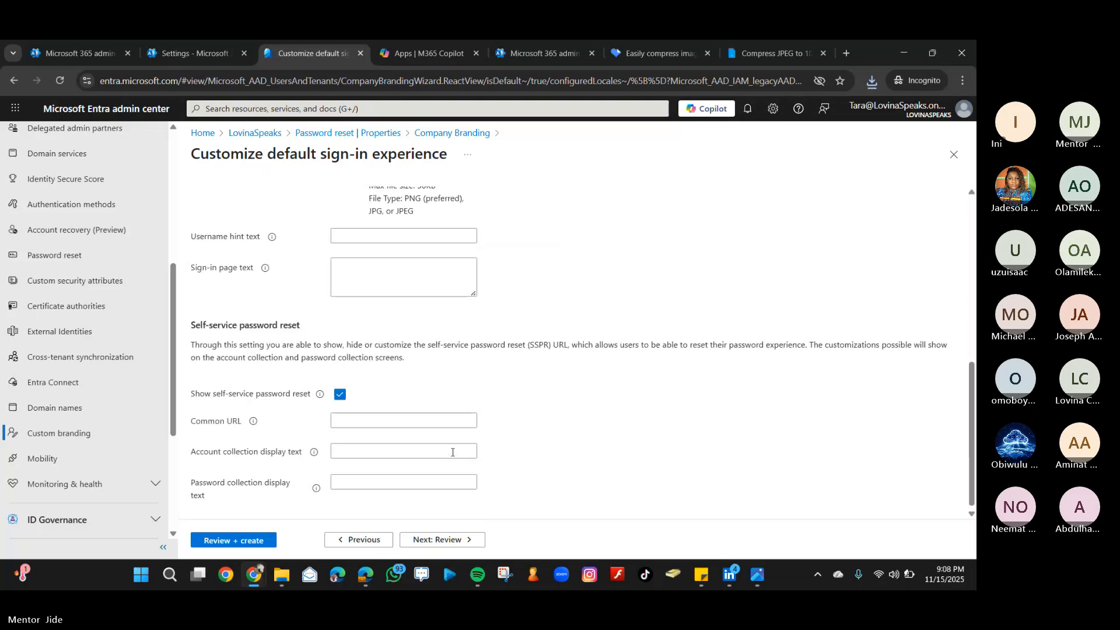
pyautogui.scroll(1, 452, 452)
pyautogui.scroll(2, 452, 452)
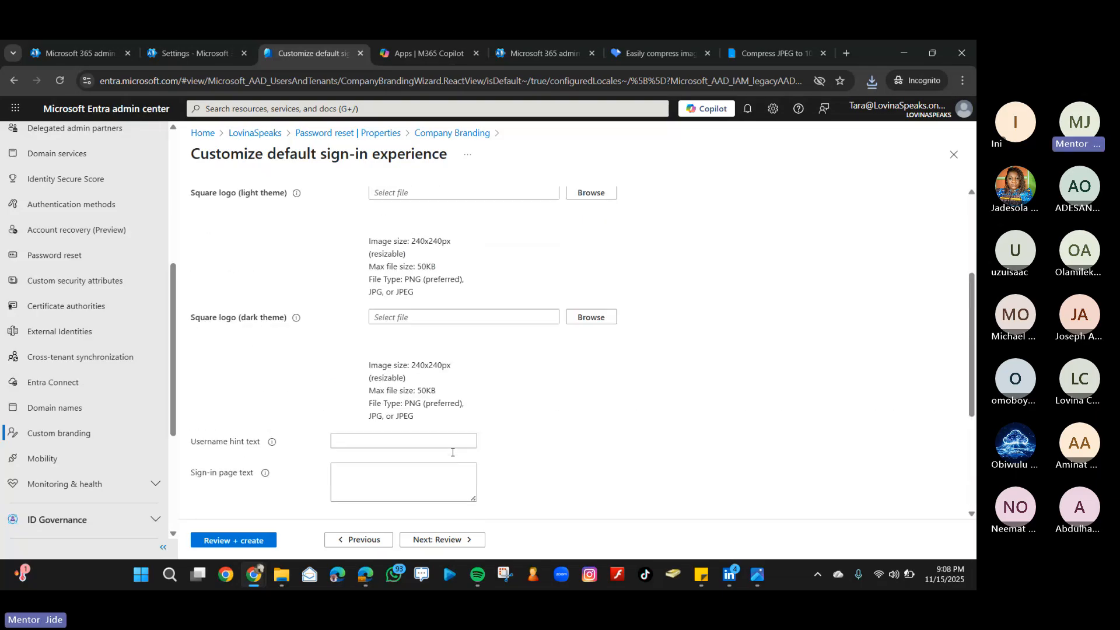
pyautogui.scroll(1, 452, 452)
pyautogui.scroll(2, 452, 452)
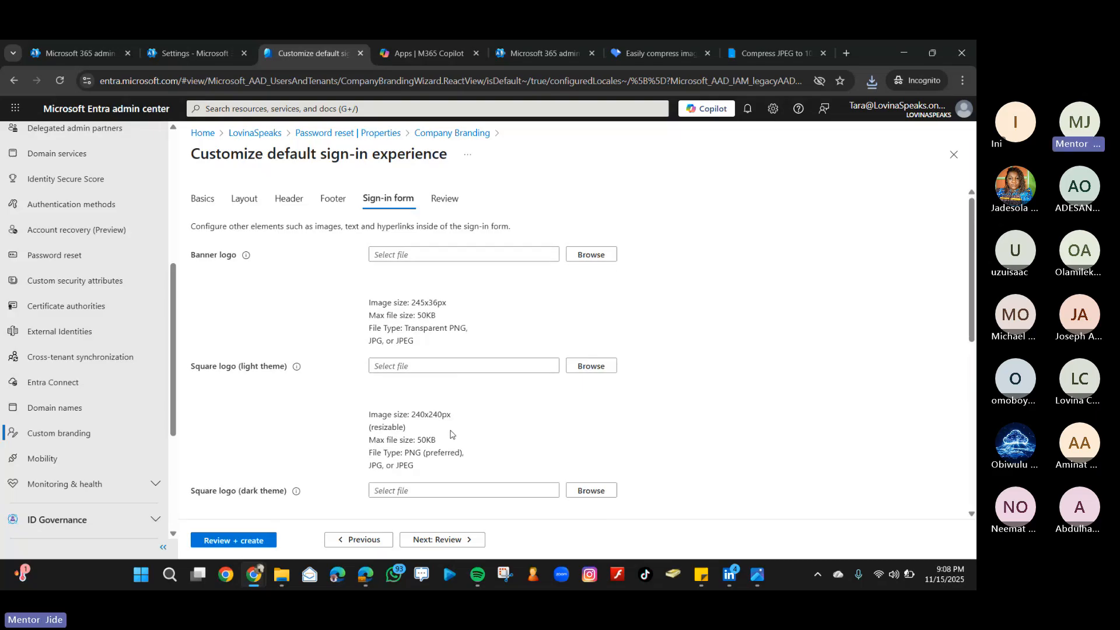
pyautogui.moveTo(430, 340); pyautogui.dragTo(360, 308)
pyautogui.hotkey('ctrl', 'c')
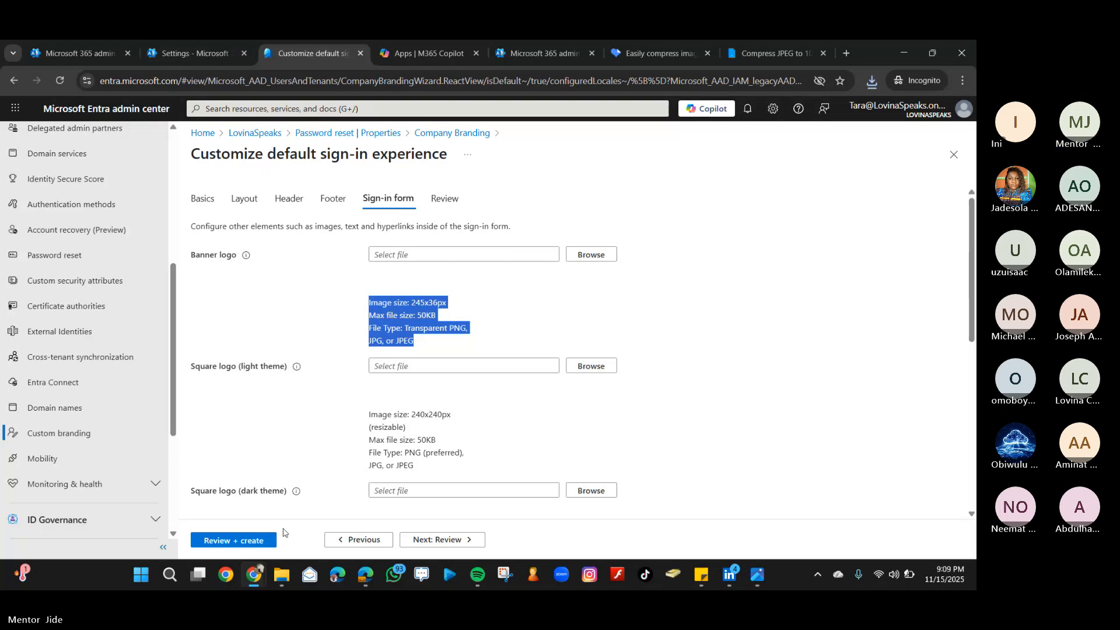
pyautogui.moveTo(254, 575)
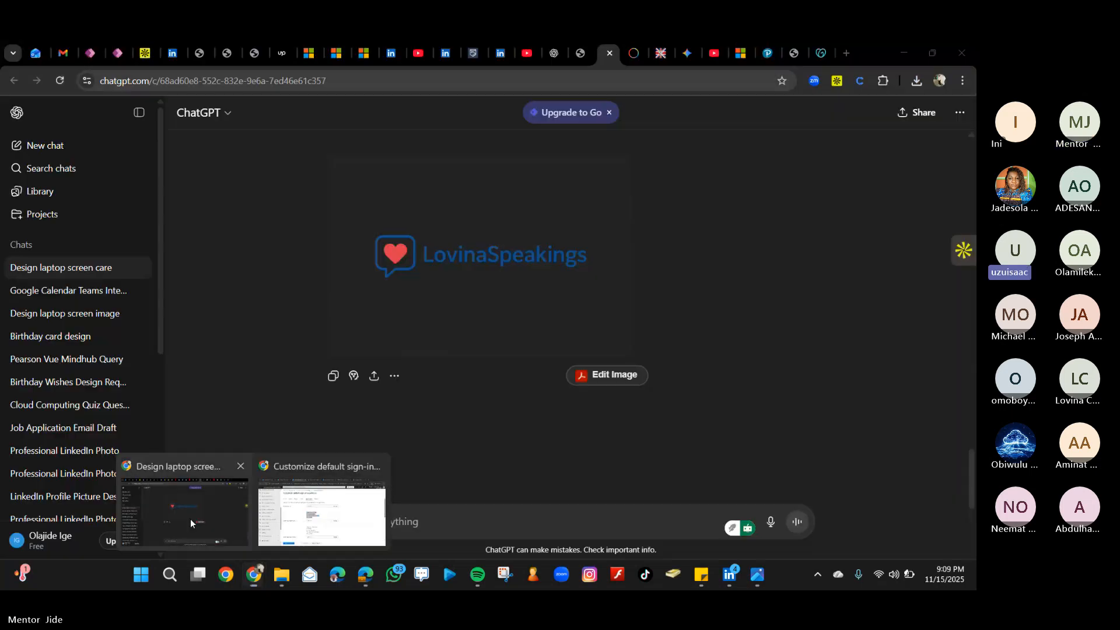
pyautogui.click(190, 519)
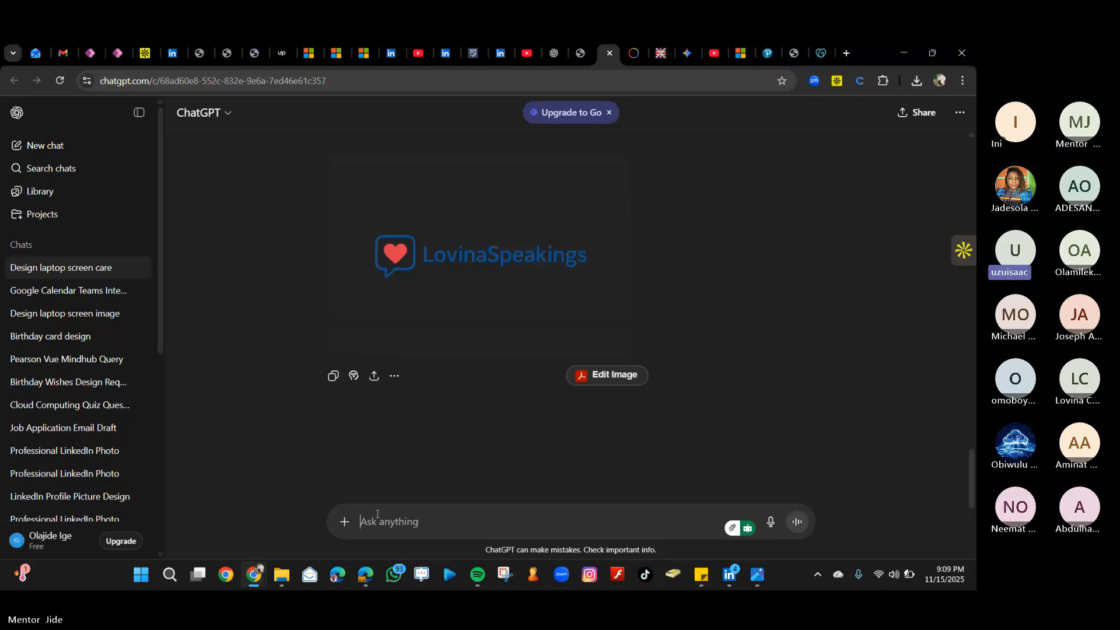
# Ask ChatGPT to design a 245x36px, max 50KB transparent banner logo for LovinaSpeakings
pyautogui.write('Design')
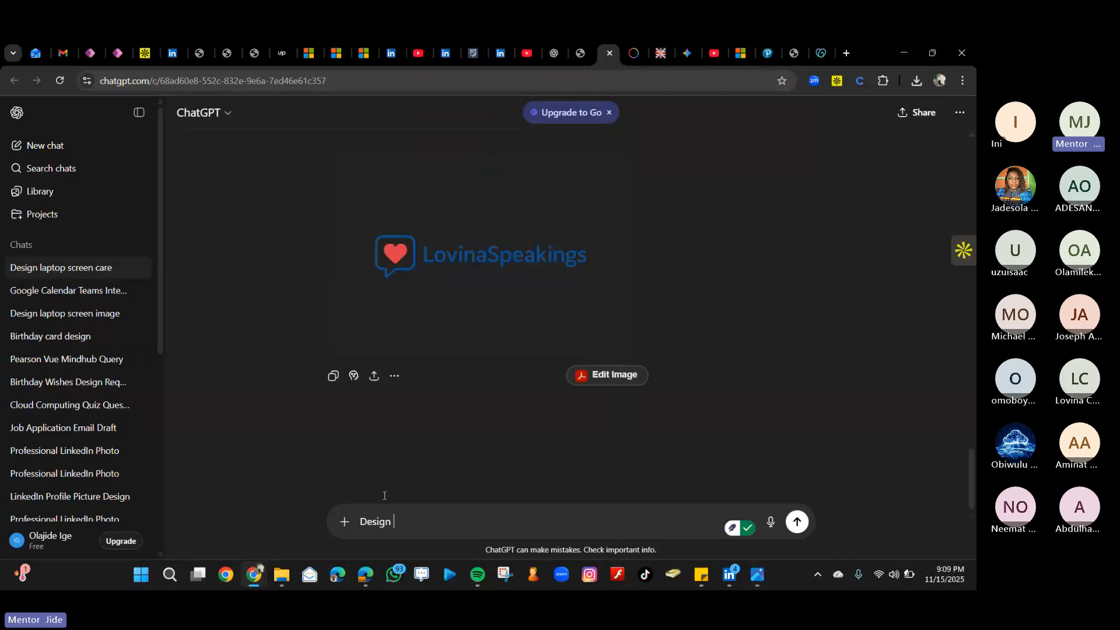
pyautogui.scroll(1, 480, 278)
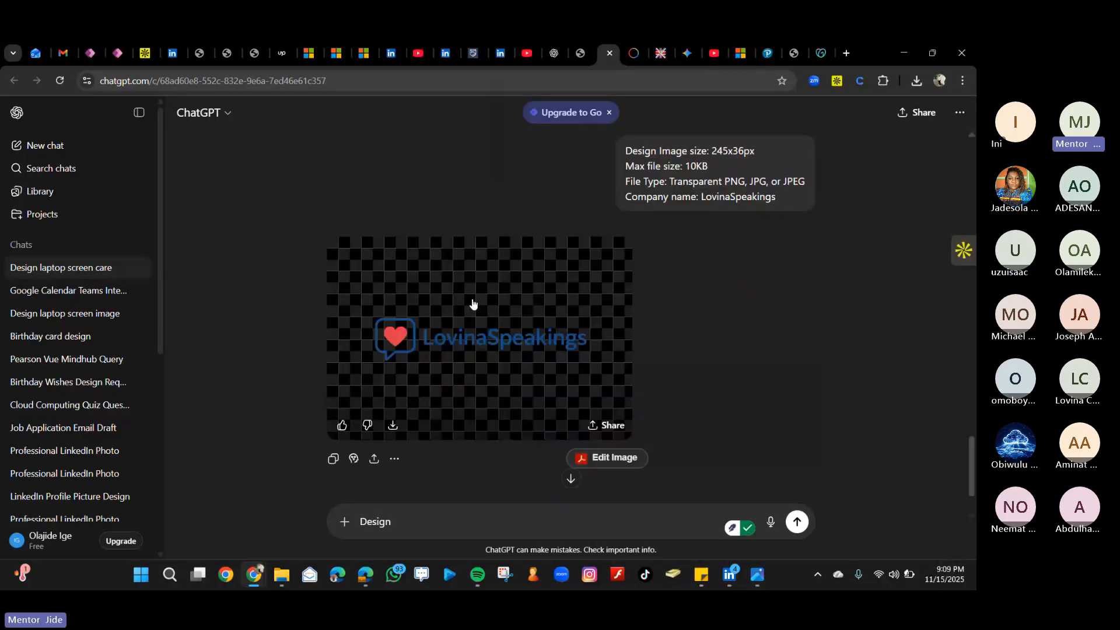
pyautogui.hotkey('ctrl', 'v')
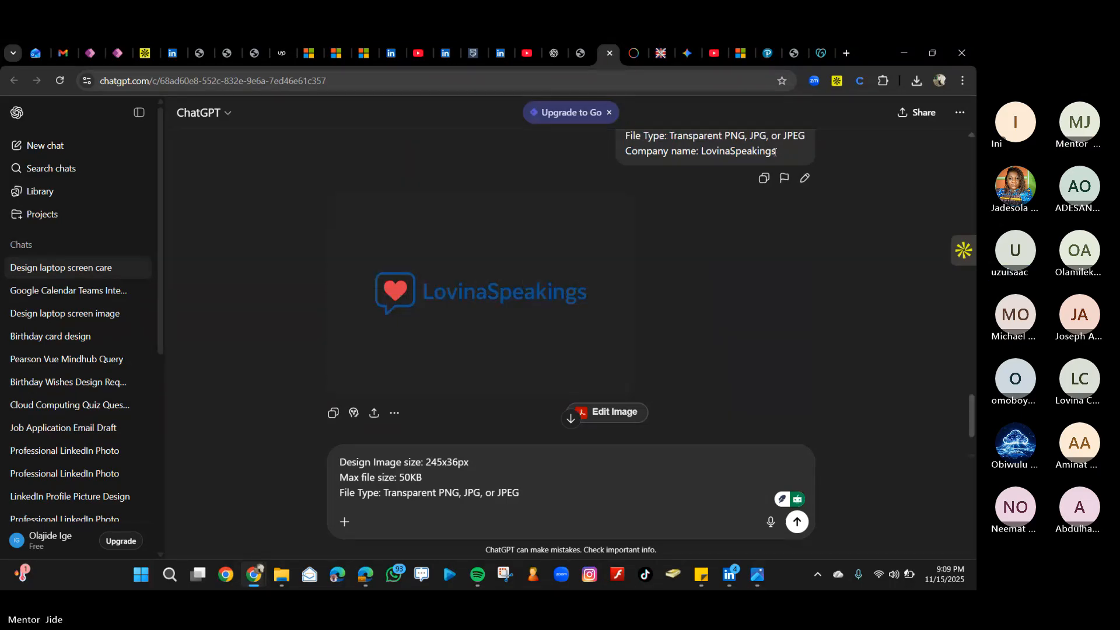
pyautogui.moveTo(779, 153); pyautogui.dragTo(666, 160)
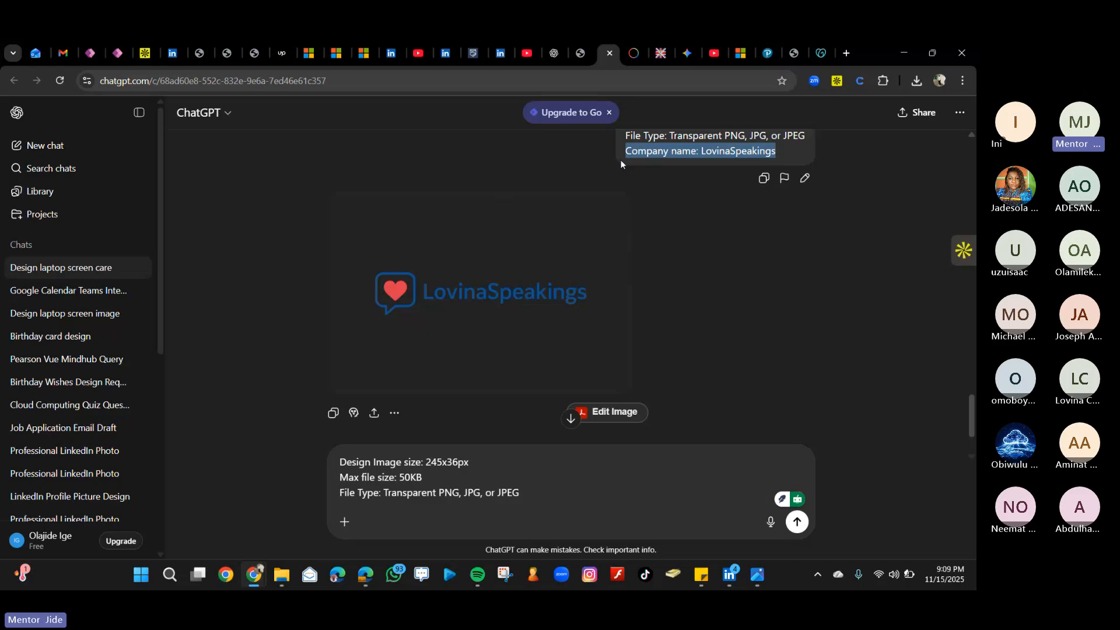
pyautogui.click(523, 502)
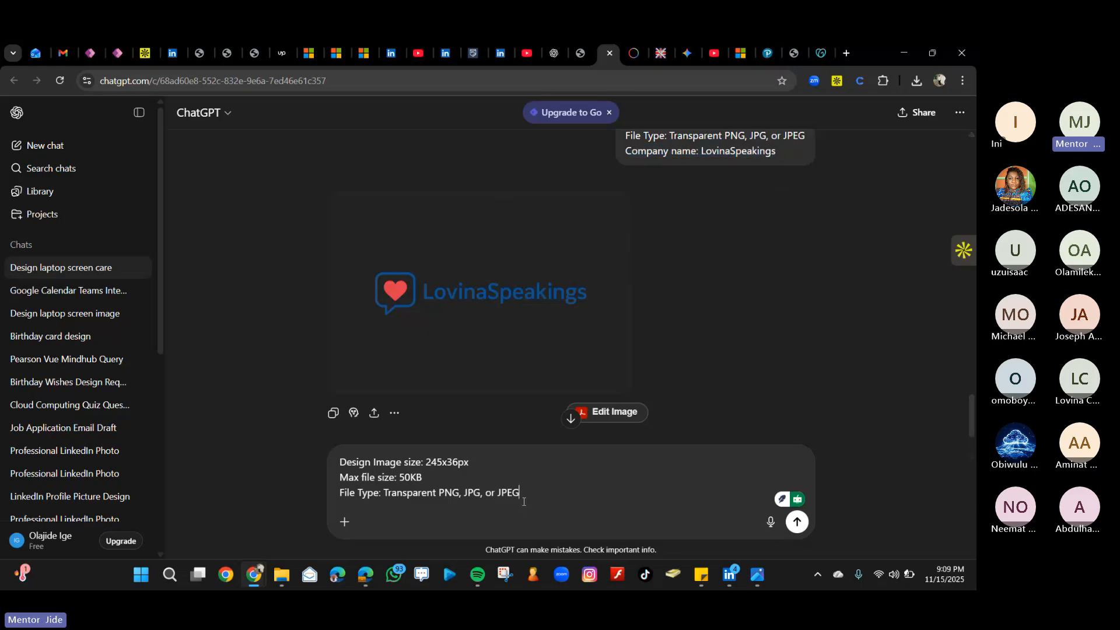
pyautogui.hotkey('shift', 'Return')
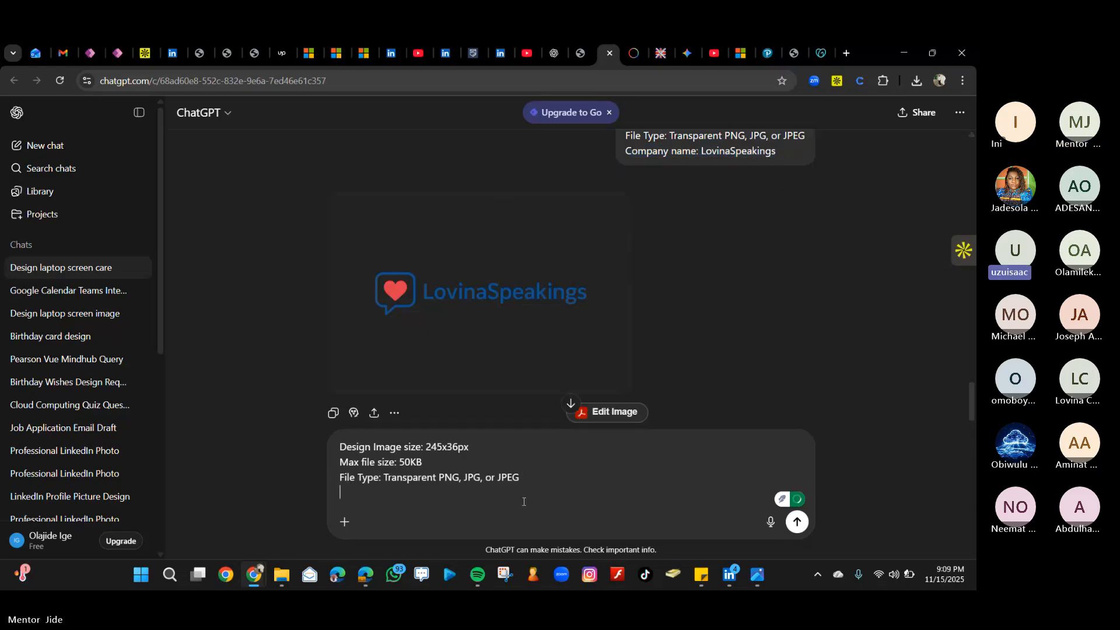
pyautogui.write('Company name: LovinaSpeakings')
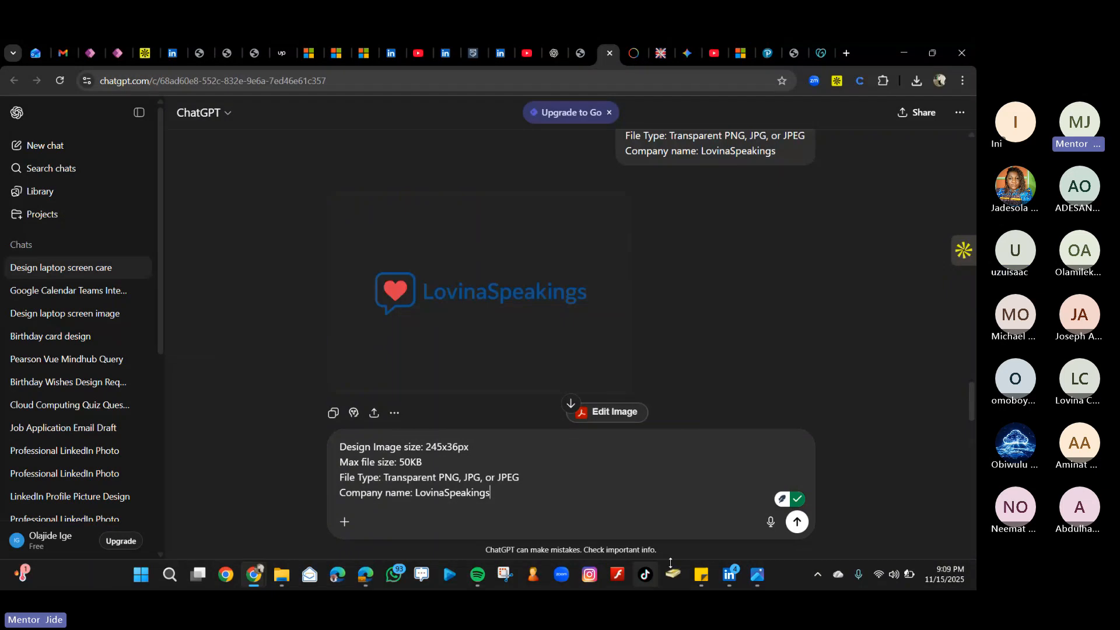
pyautogui.click(797, 522)
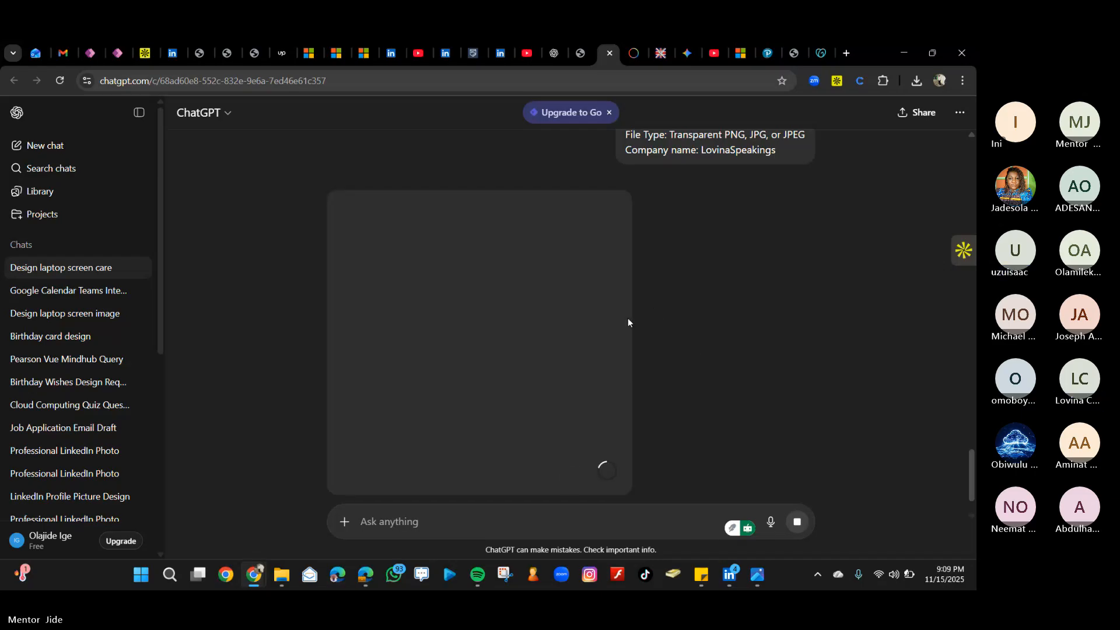
# Bring the Entra branding wizard back and review its empty banner and square logo fields
pyautogui.moveTo(261, 567)
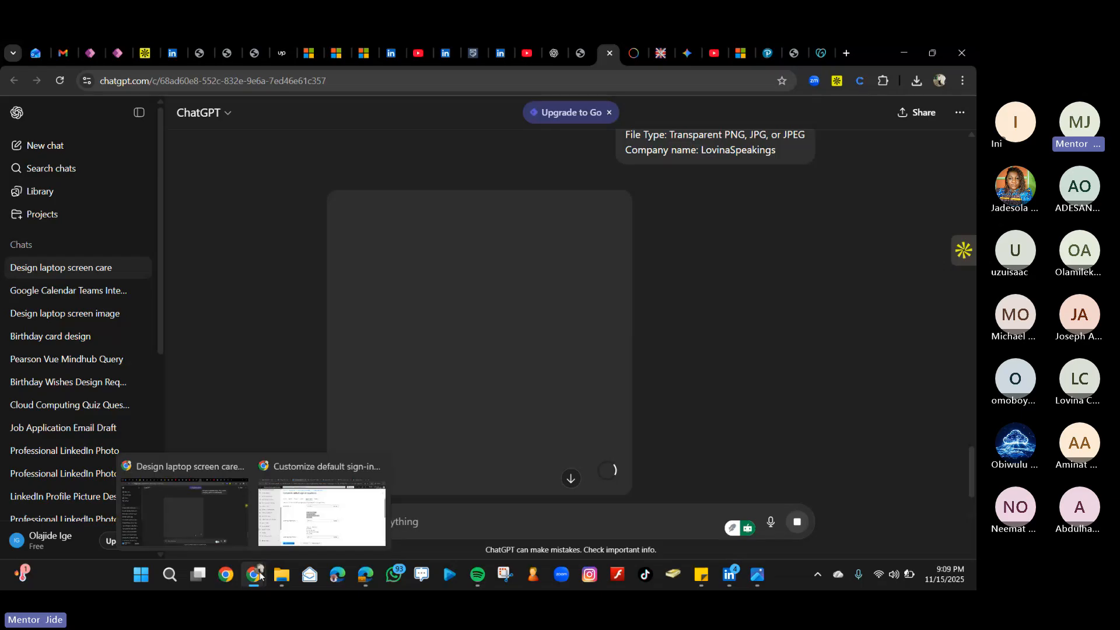
pyautogui.click(320, 505)
pyautogui.scroll(-1, 350, 349)
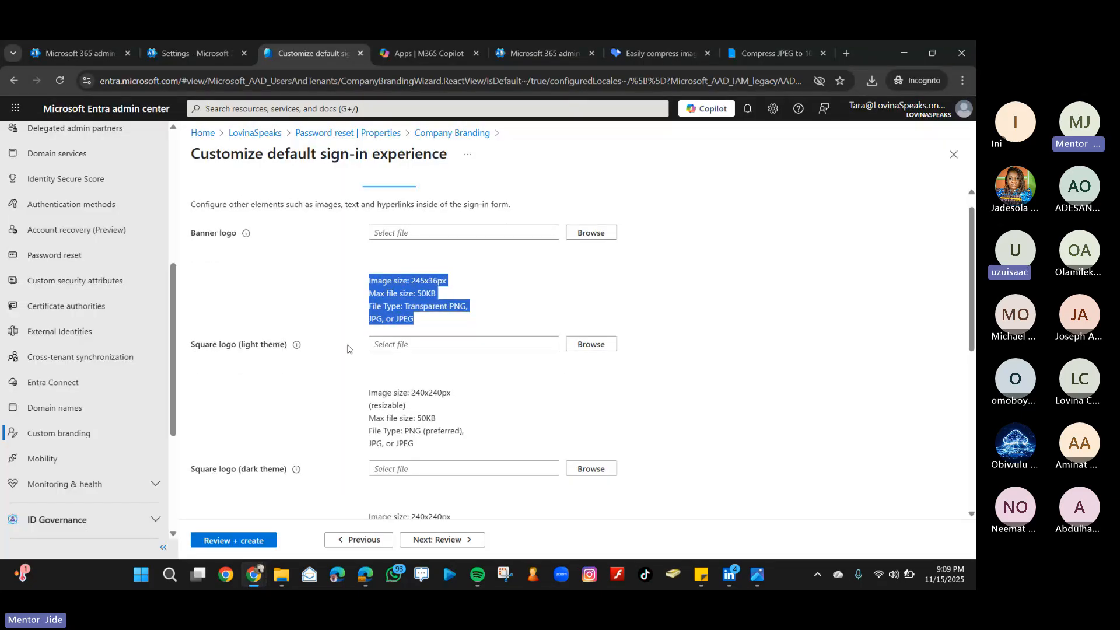
pyautogui.scroll(1, 350, 349)
pyautogui.scroll(-6, 348, 349)
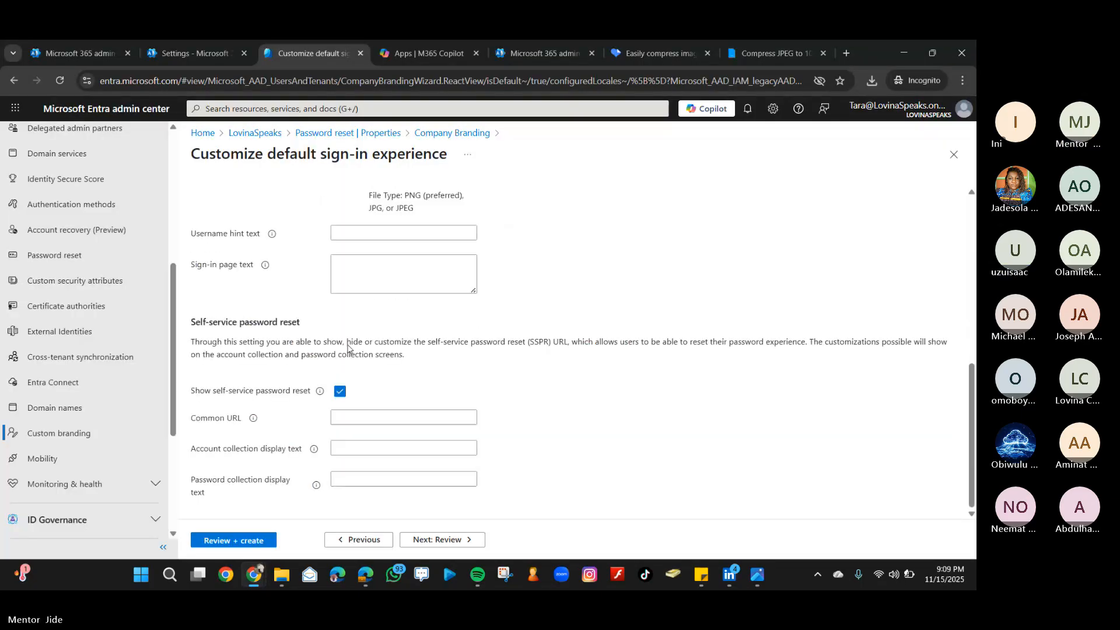
pyautogui.scroll(3, 347, 349)
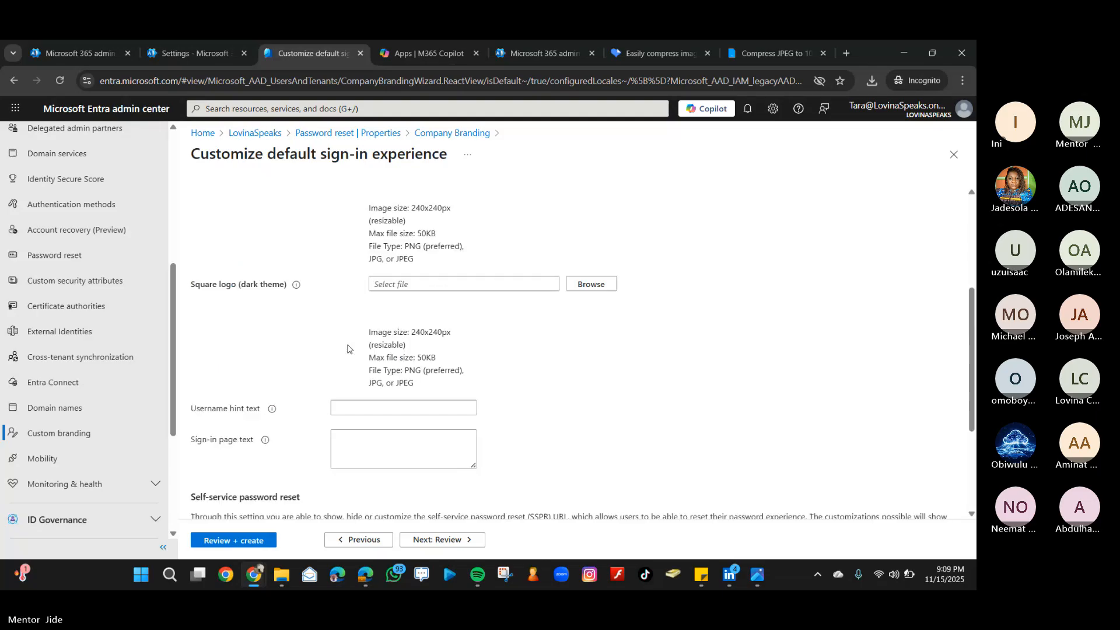
pyautogui.scroll(3, 348, 349)
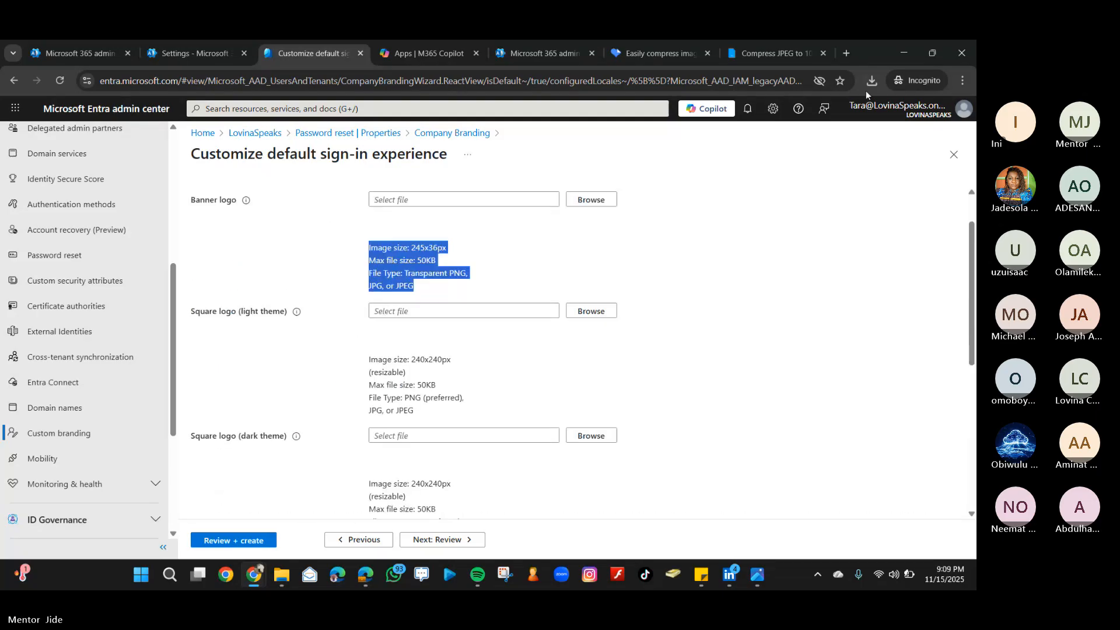
pyautogui.moveTo(250, 573)
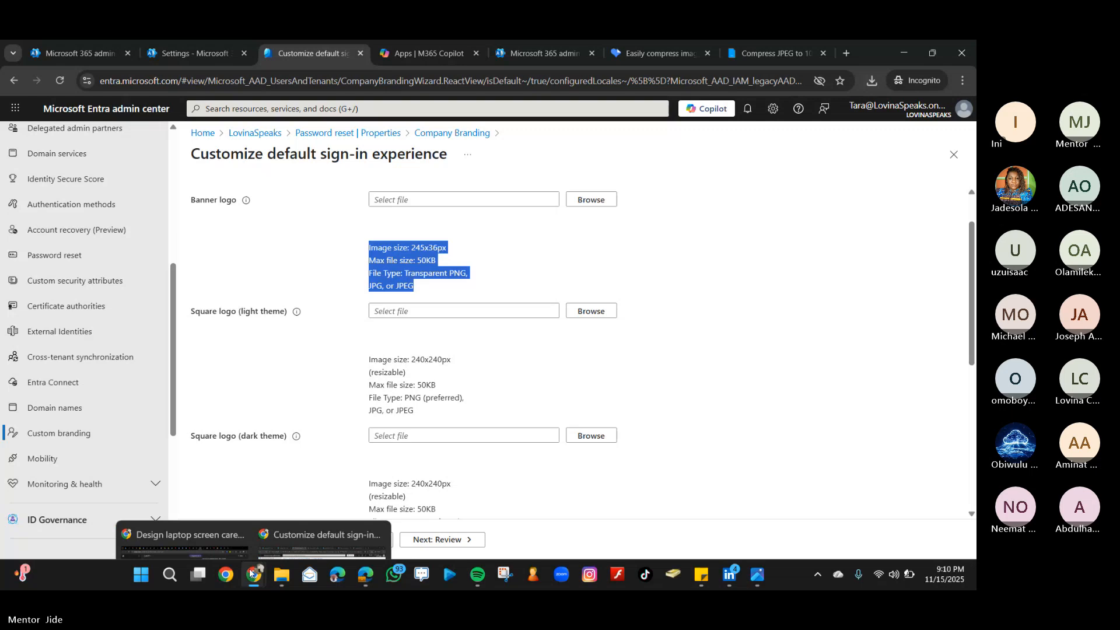
# Return to the ChatGPT conversation and scroll to the transparent LovinaSpeaks banner logo
pyautogui.click(215, 517)
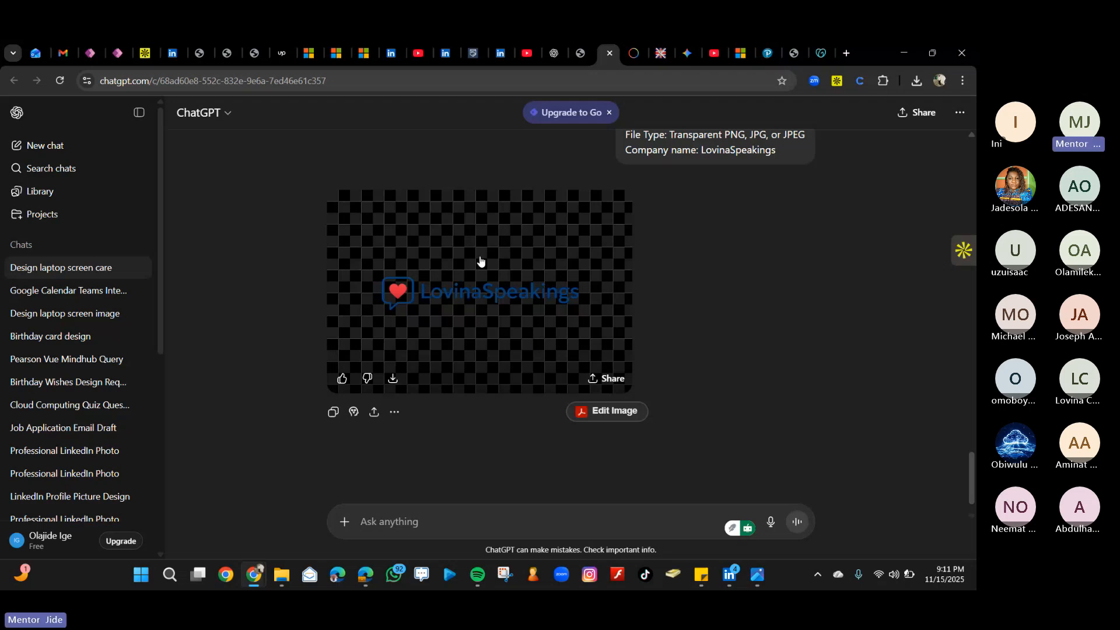
pyautogui.scroll(6, 452, 279)
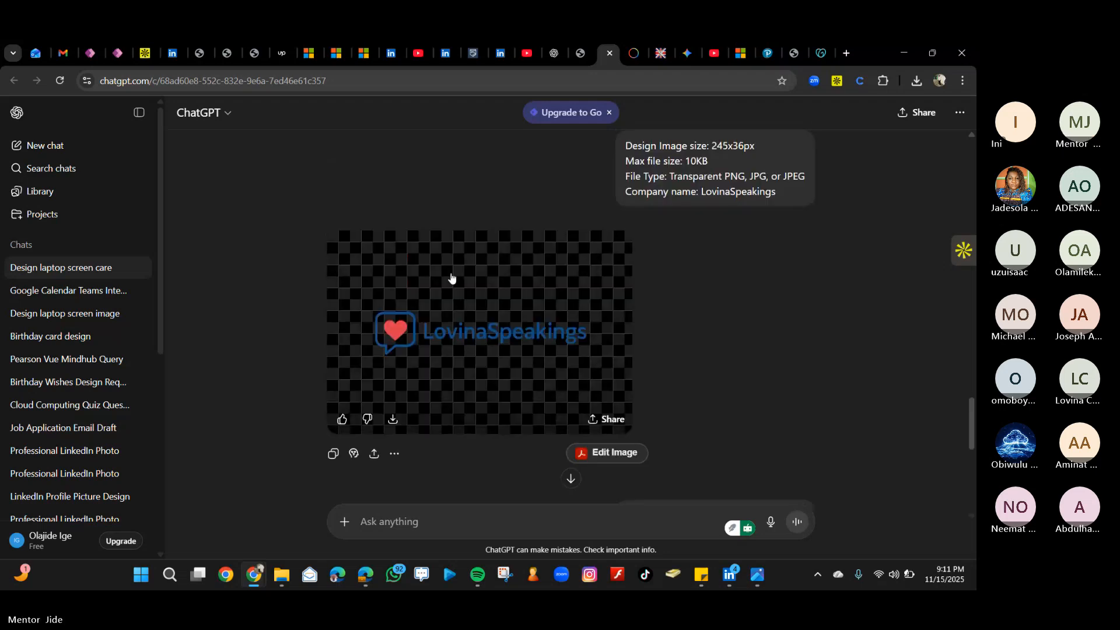
pyautogui.scroll(-3, 452, 278)
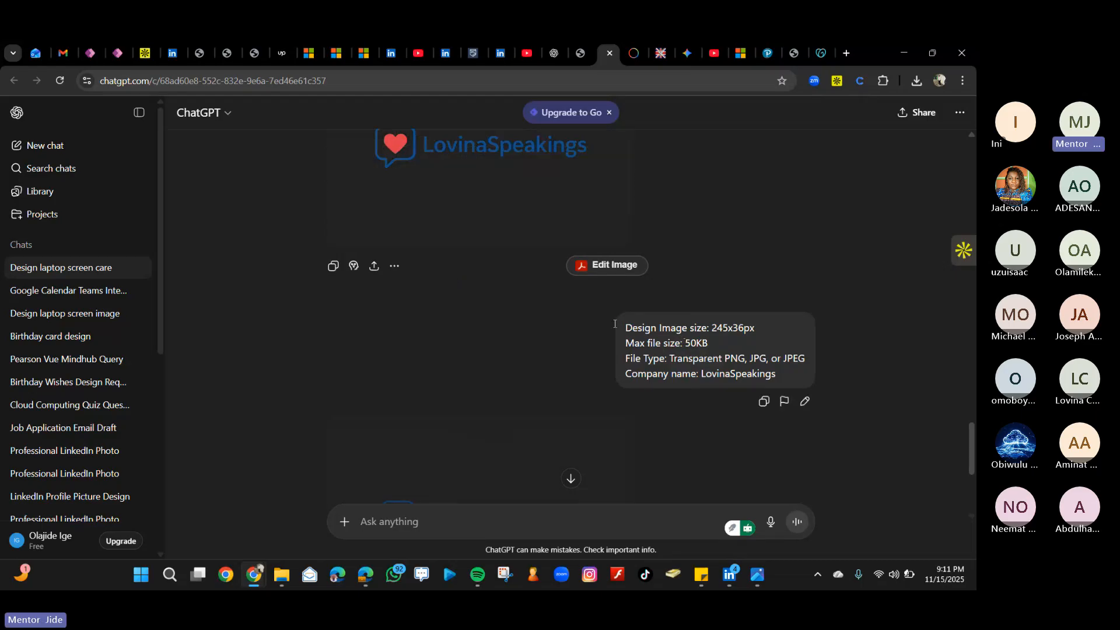
pyautogui.scroll(2, 563, 305)
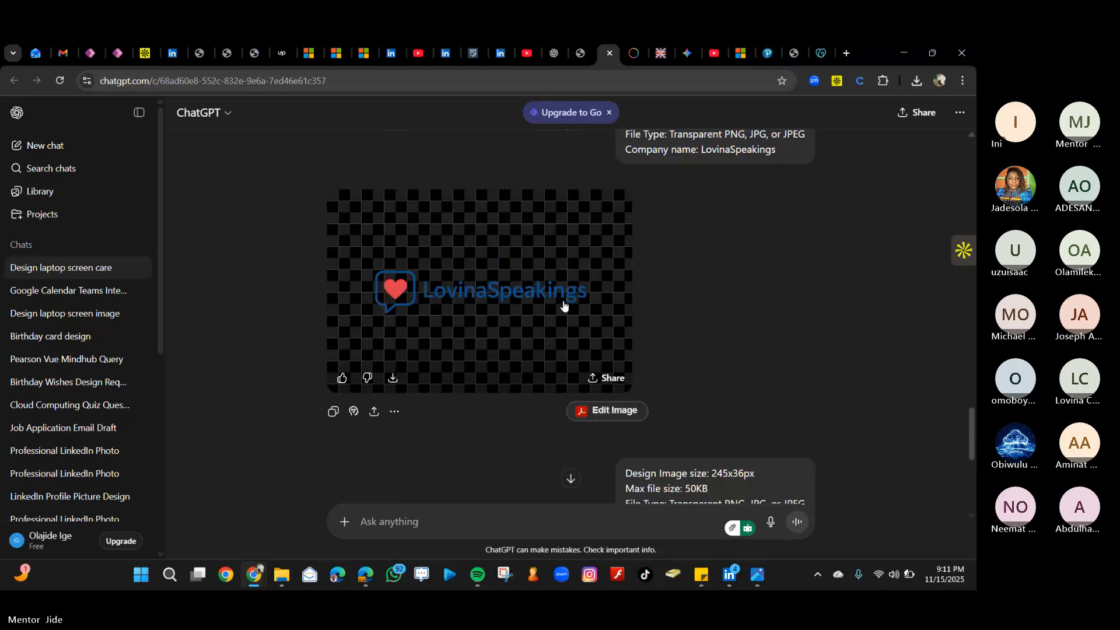
pyautogui.scroll(-1, 564, 304)
pyautogui.scroll(2, 563, 305)
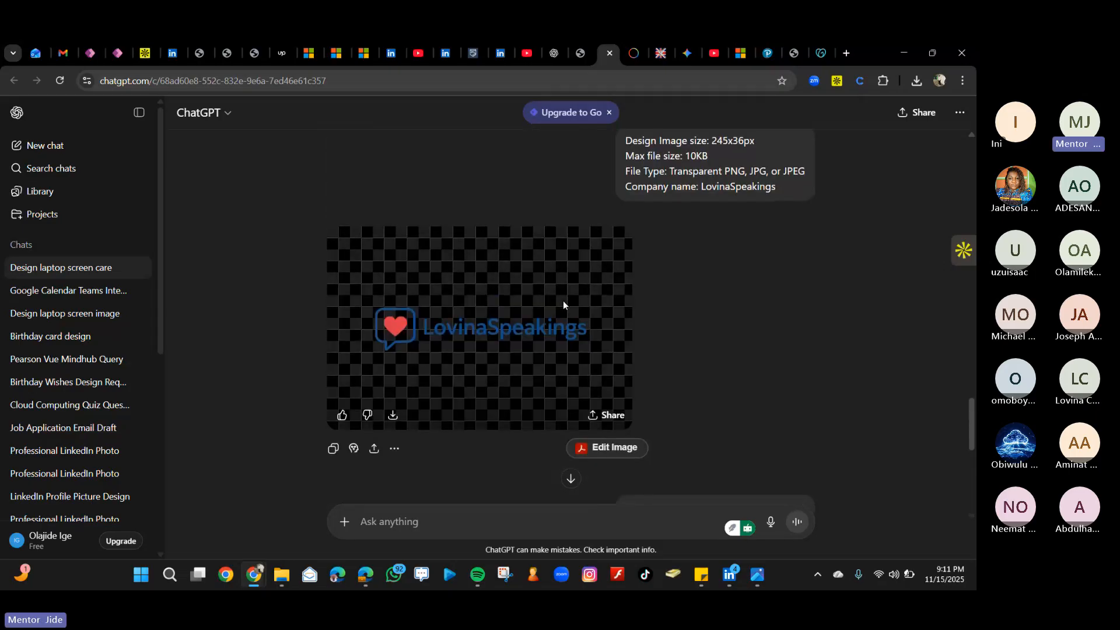
pyautogui.scroll(-1, 663, 281)
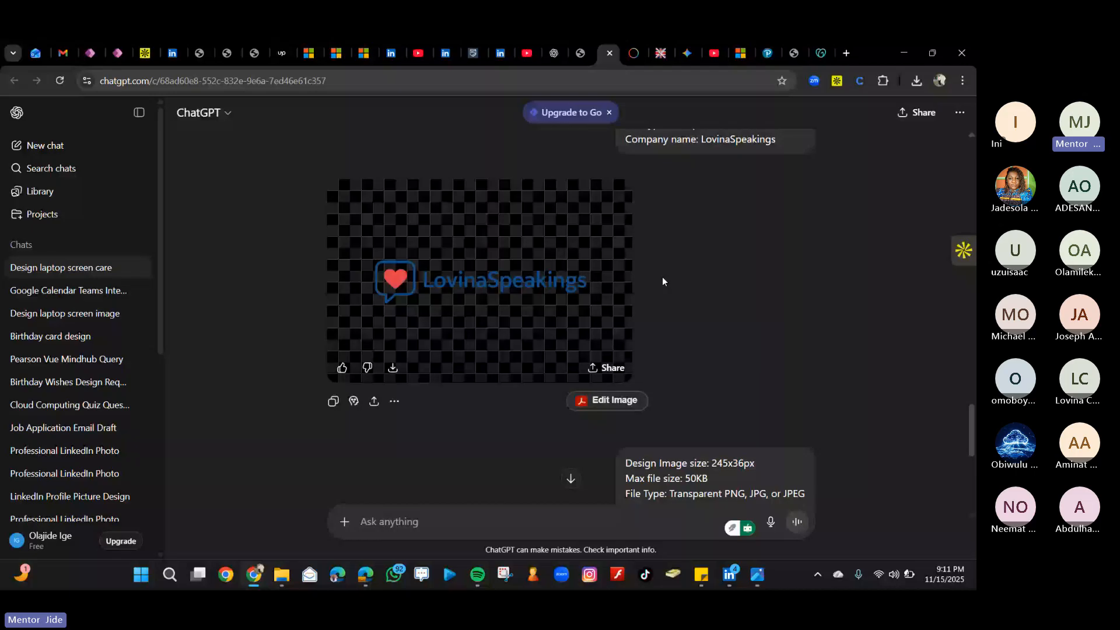
pyautogui.scroll(-3, 589, 378)
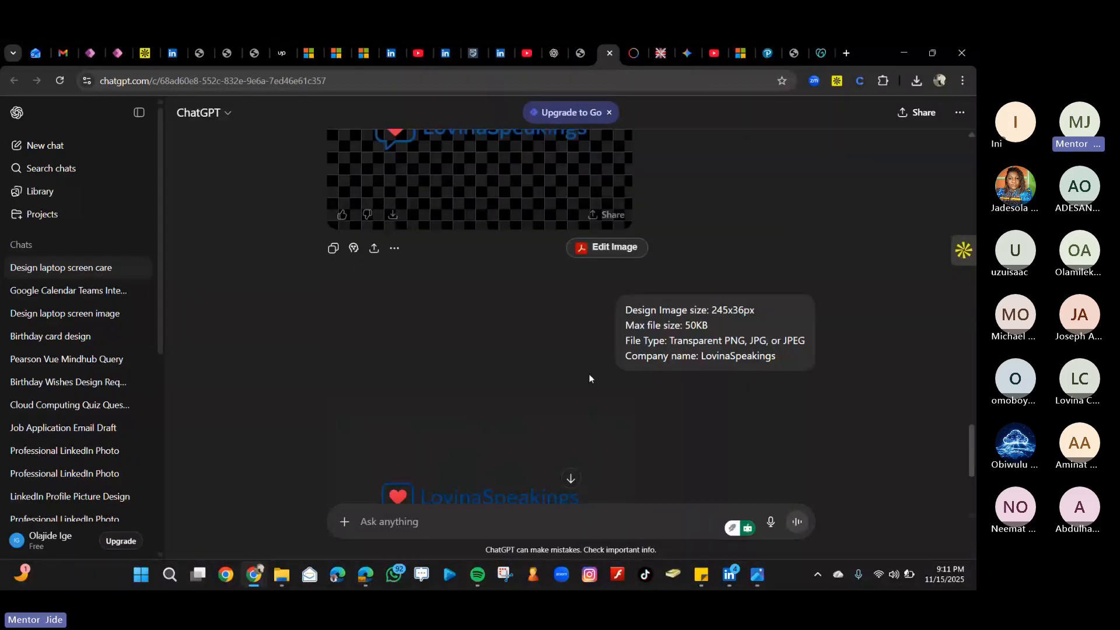
pyautogui.scroll(-3, 589, 379)
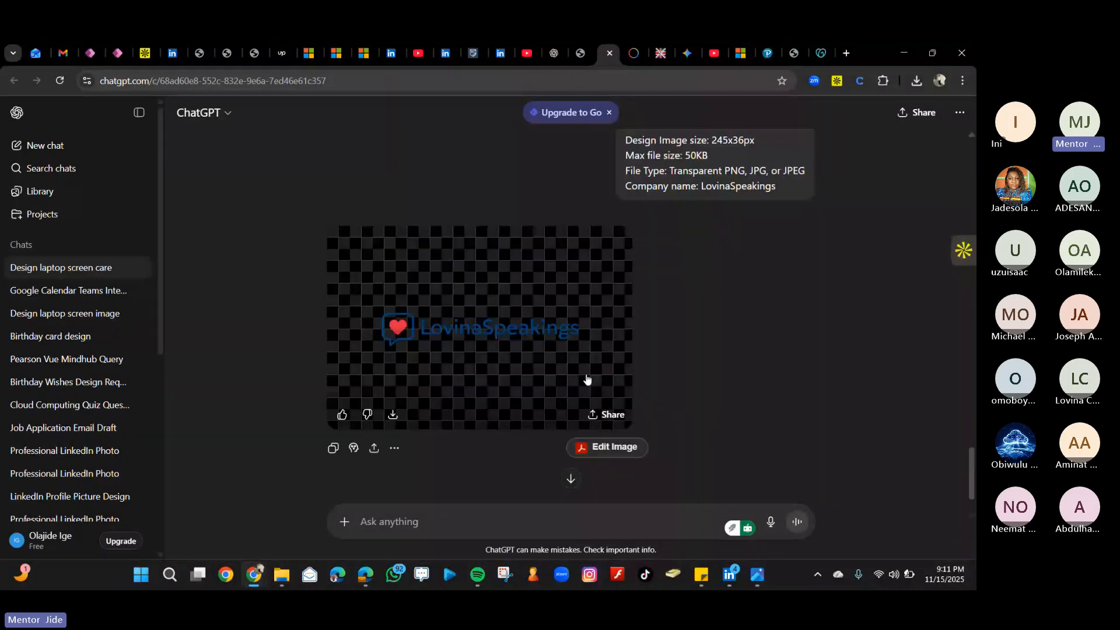
# Download the banner logo and save it to Downloads as a PNG under an edited file name
pyautogui.click(391, 416)
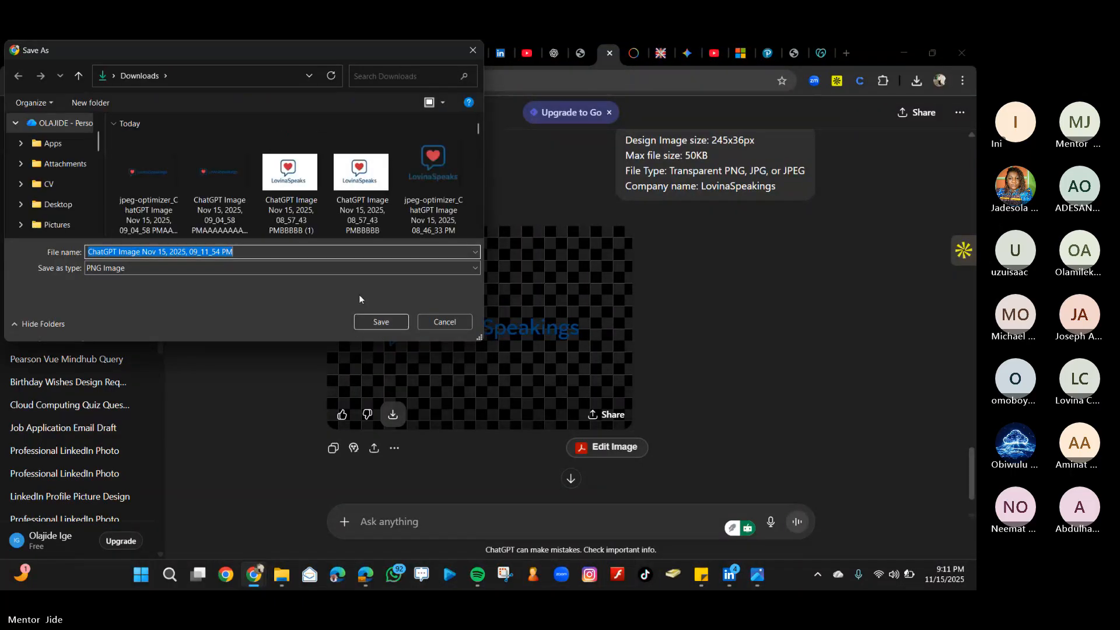
pyautogui.click(323, 257)
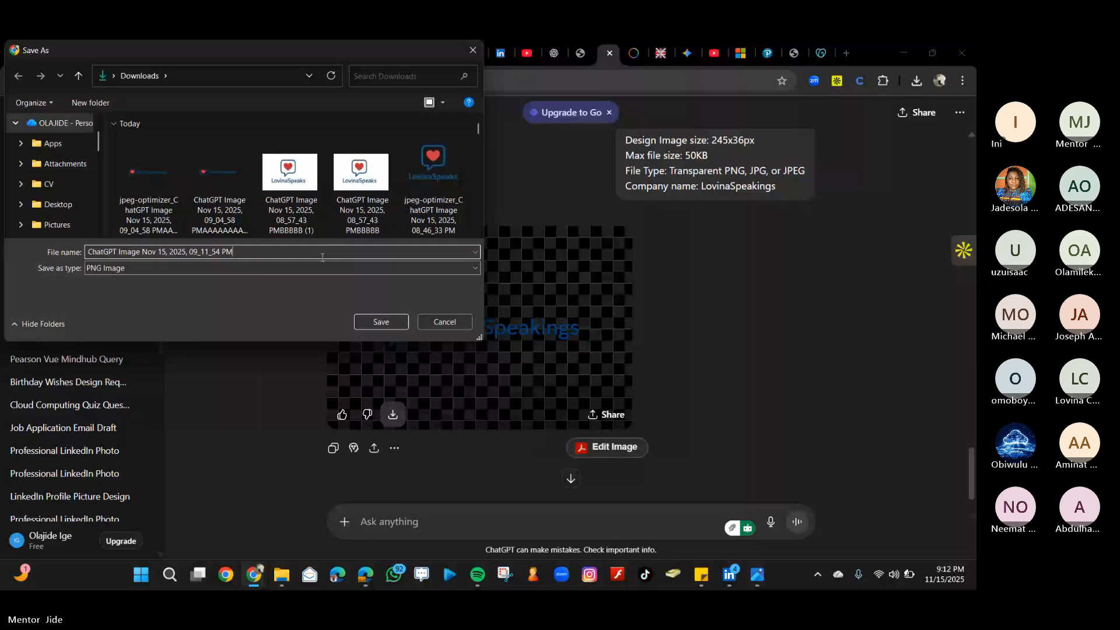
pyautogui.write('hhhhhhhhhhhhhh')
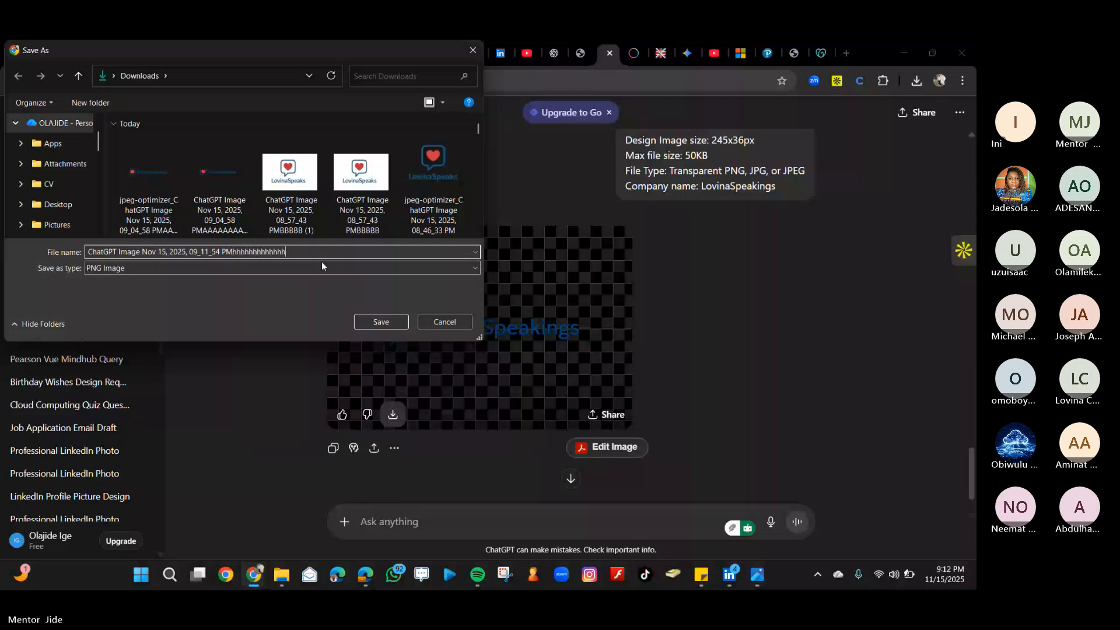
pyautogui.click(373, 320)
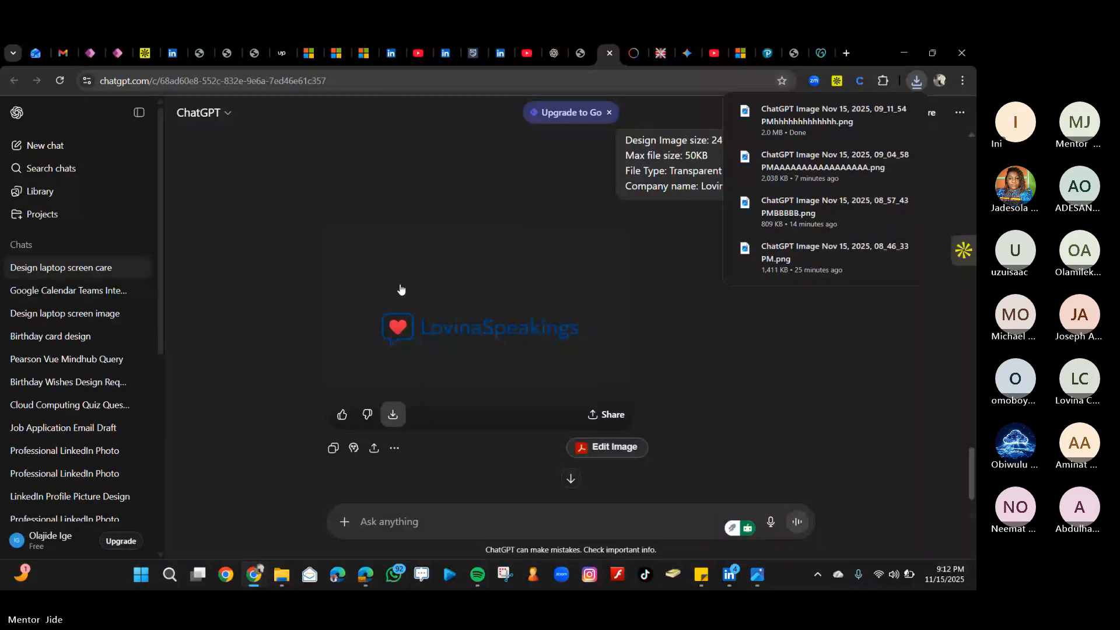
# Open JPEG Optimizer's compress JPEG to 50KB tool in the browser
pyautogui.moveTo(266, 576)
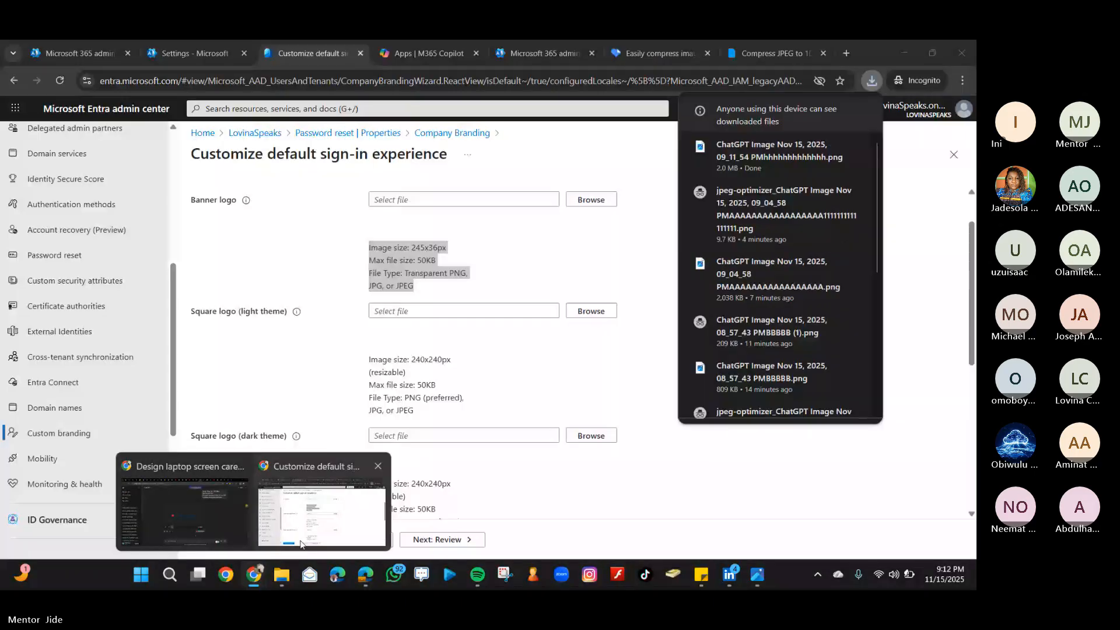
pyautogui.click(301, 545)
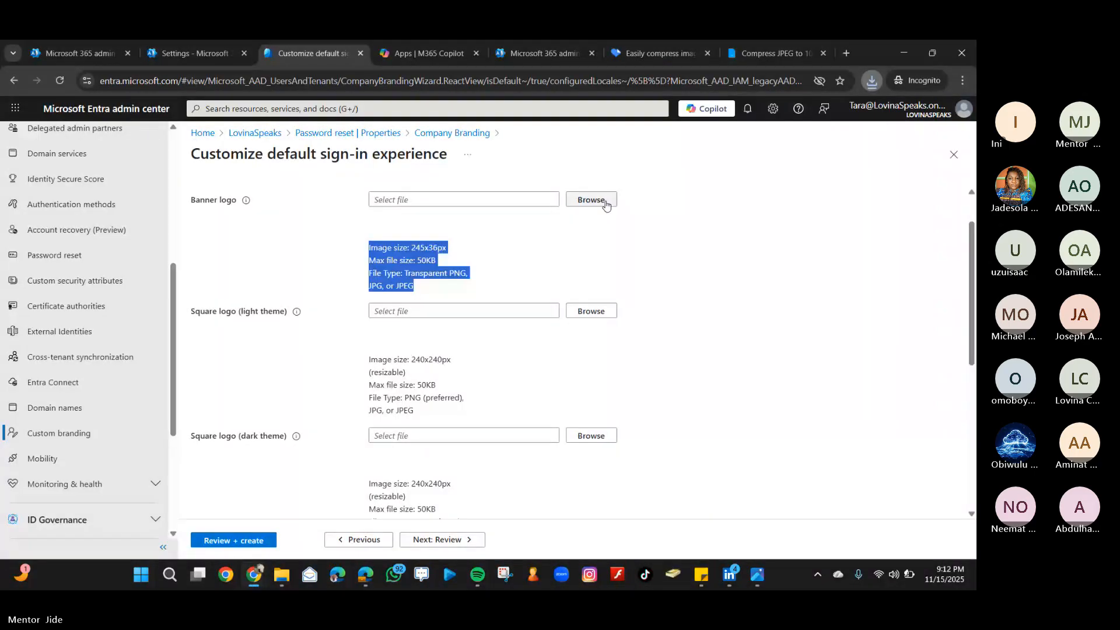
pyautogui.click(779, 52)
pyautogui.scroll(5, 549, 180)
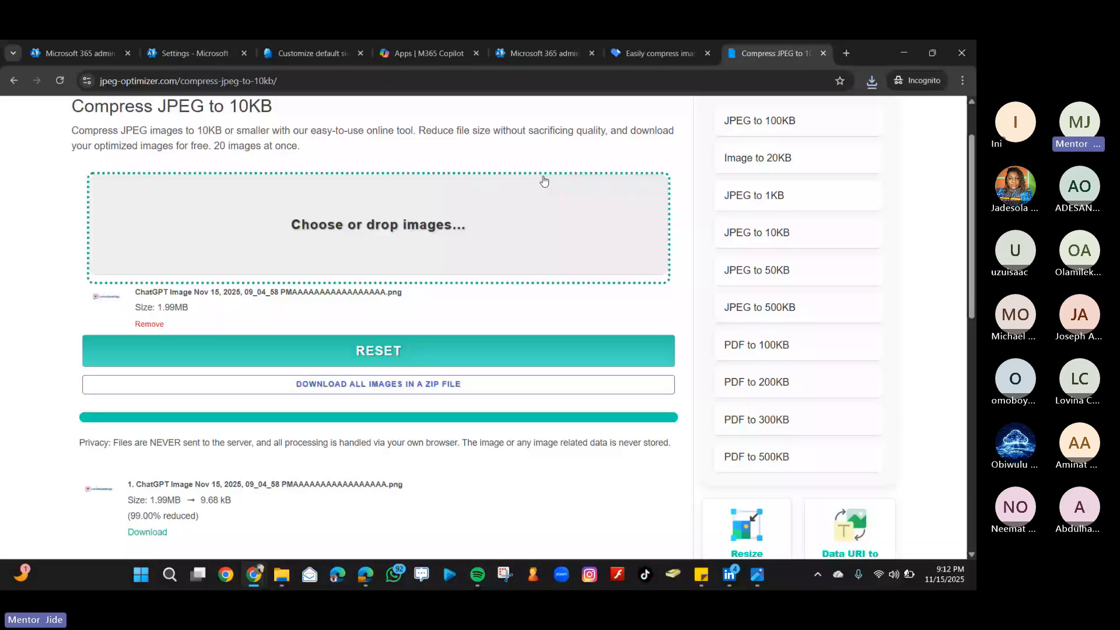
pyautogui.scroll(1, 773, 263)
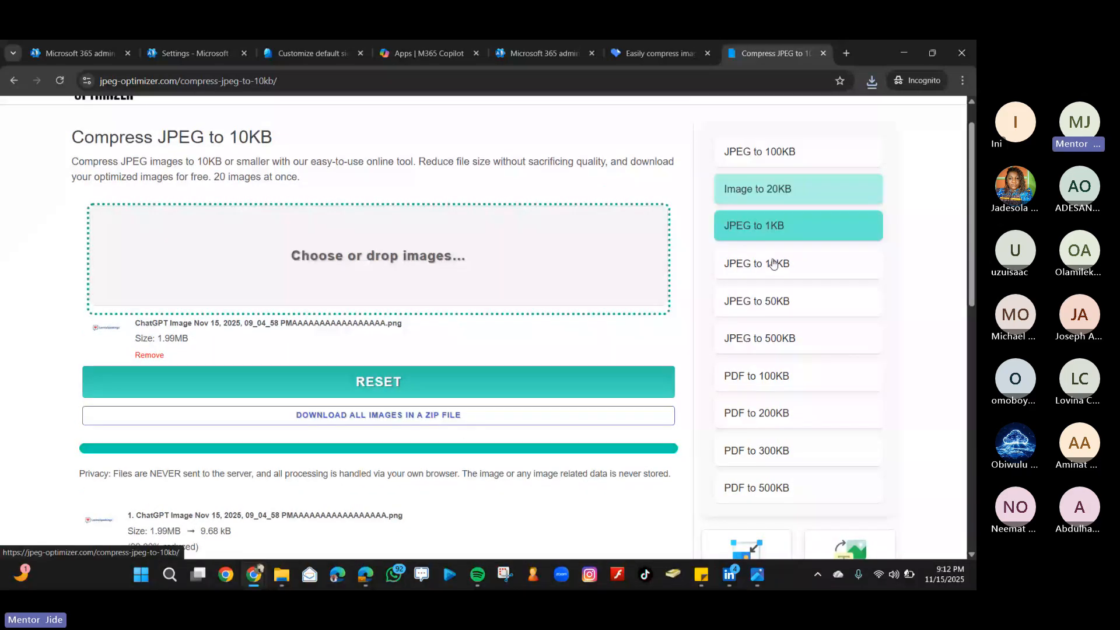
pyautogui.click(776, 300)
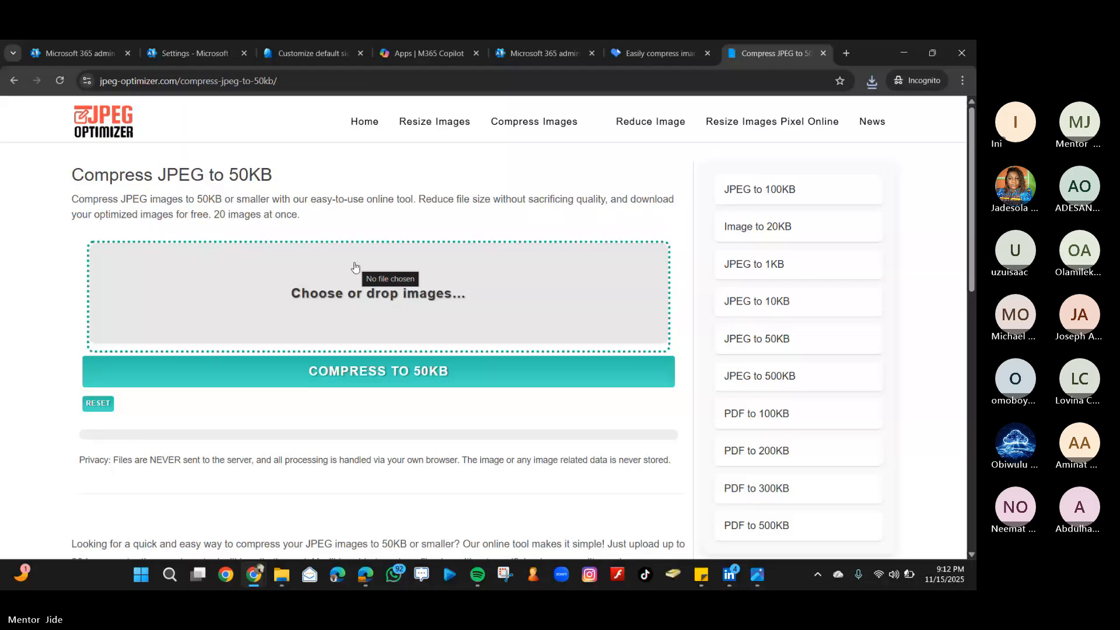
# Upload the new banner logo and compress it from 2.01MB to 37.66 kB
pyautogui.click(345, 292)
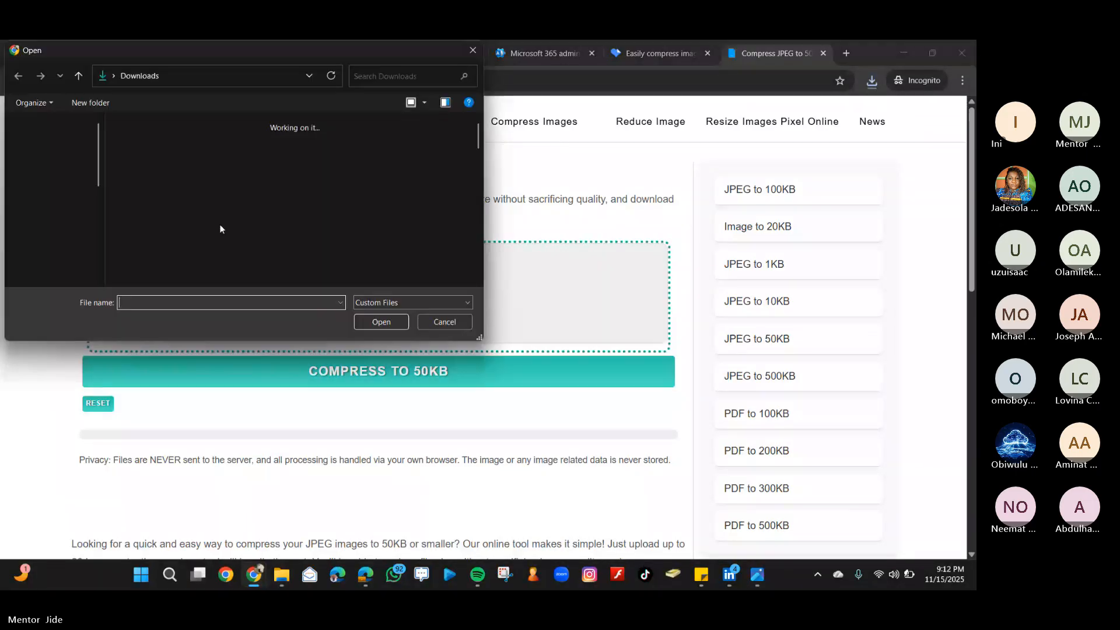
pyautogui.click(398, 304)
pyautogui.click(407, 327)
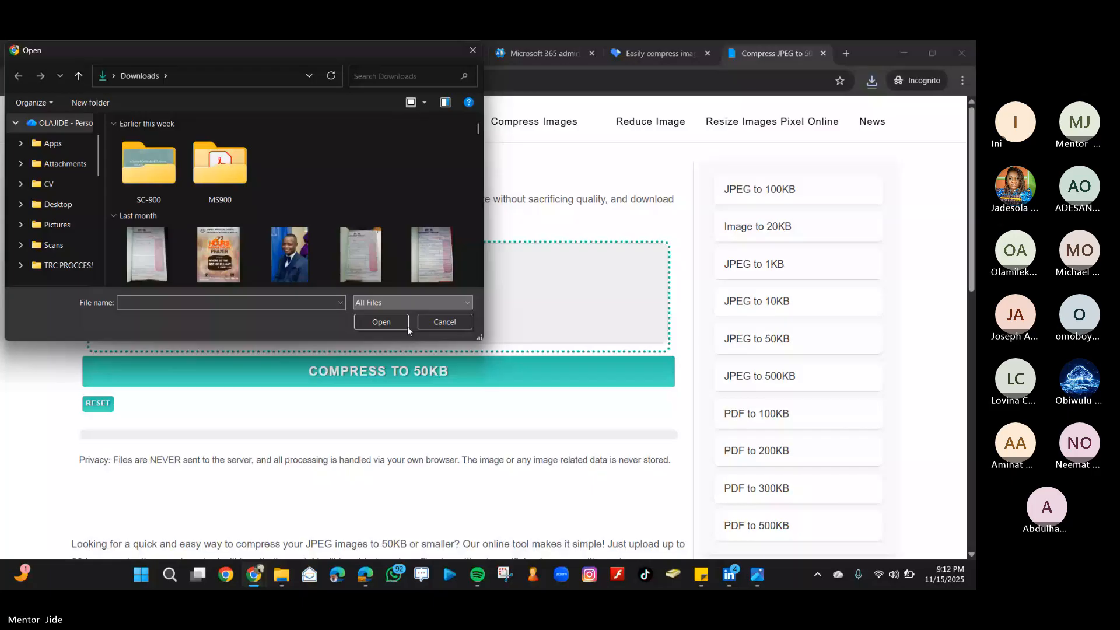
pyautogui.click(149, 179)
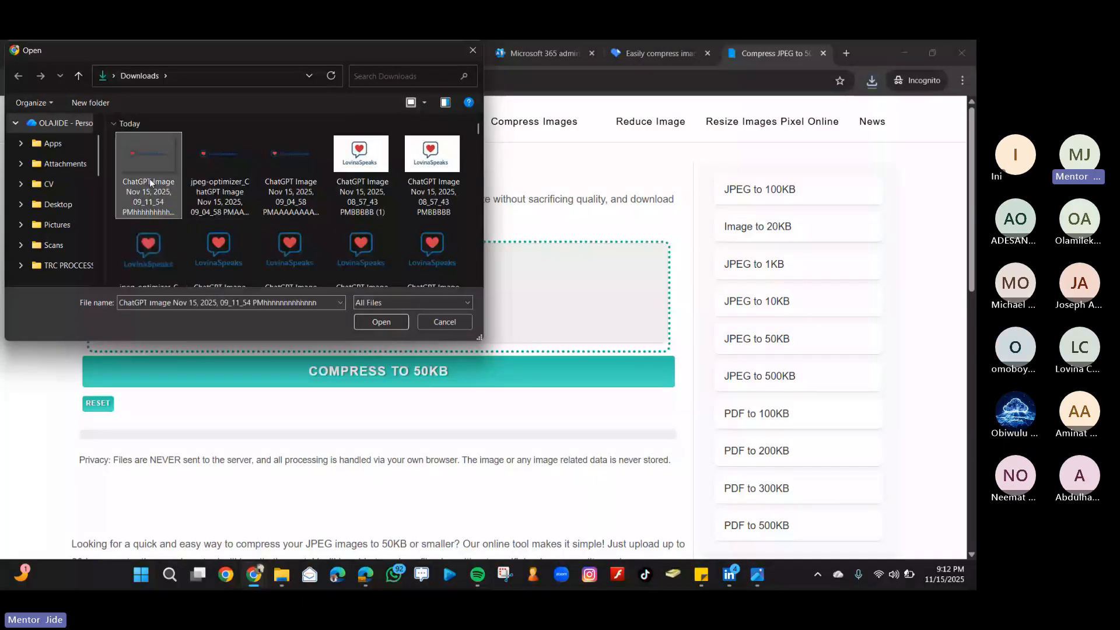
pyautogui.click(389, 322)
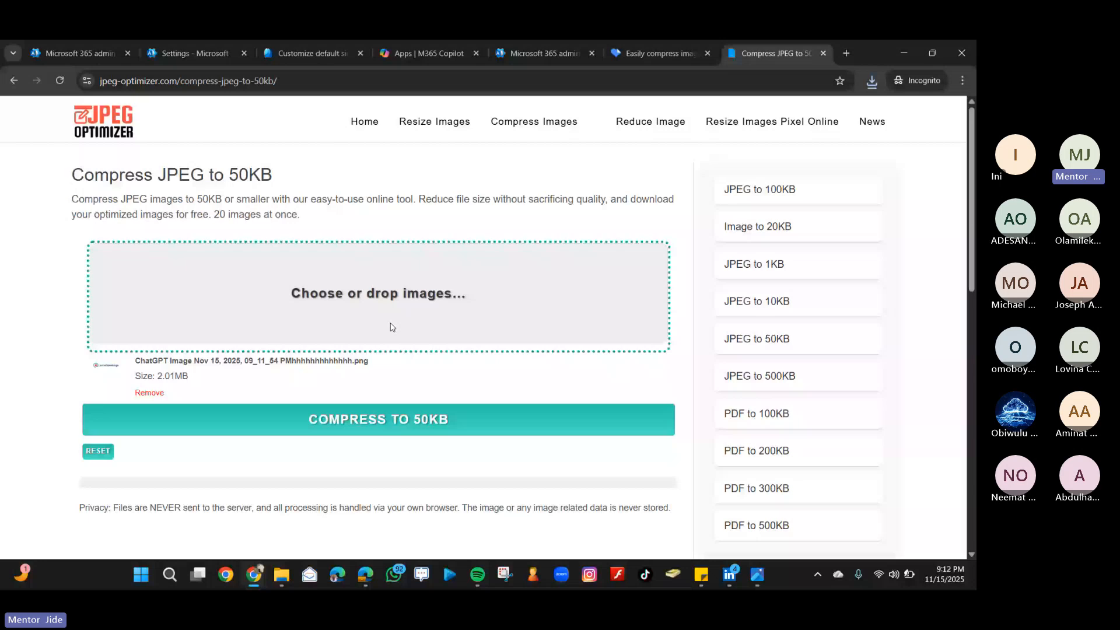
pyautogui.click(412, 420)
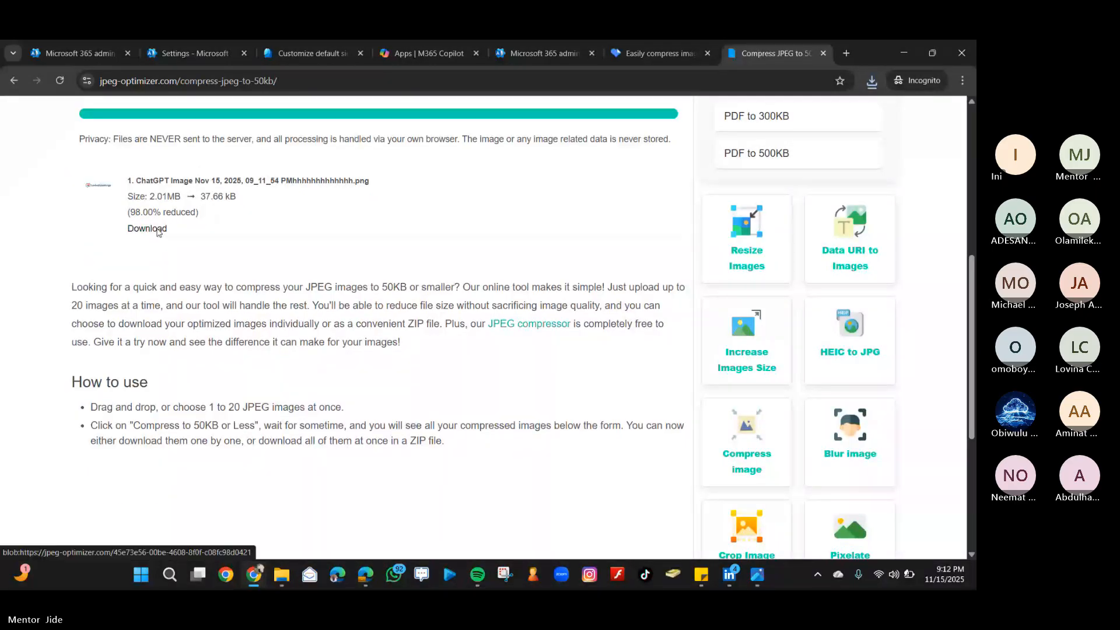
# Download the 37.66 kB compressed logo and save it to Downloads under an edited name
pyautogui.click(157, 230)
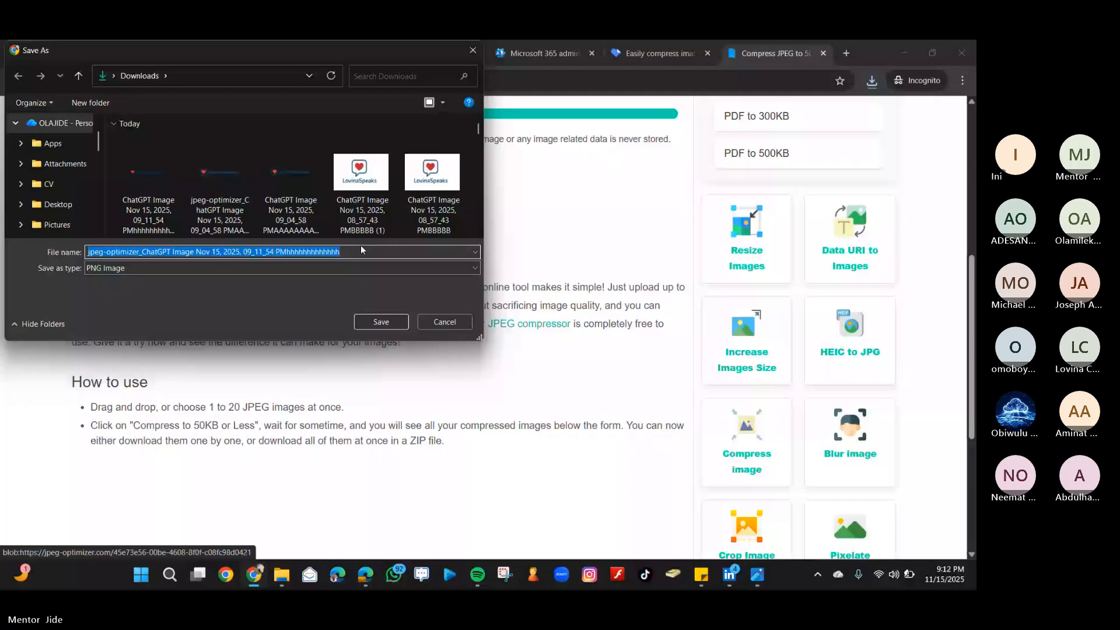
pyautogui.click(361, 250)
pyautogui.press('BackSpace')
pyautogui.press('BackSpace')
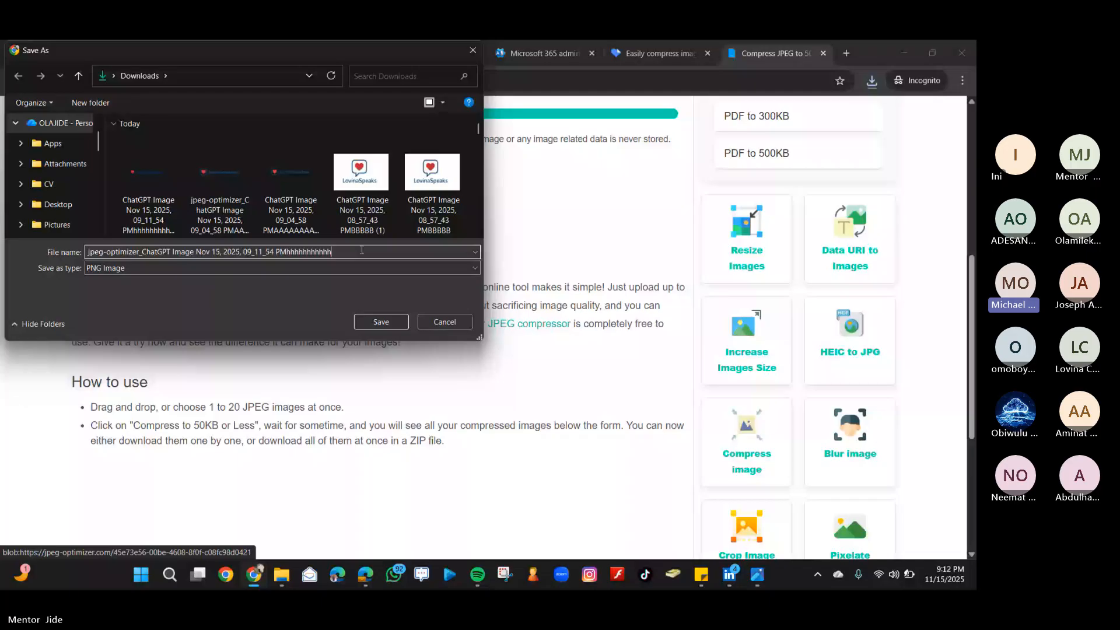
pyautogui.press('BackSpace')
pyautogui.press('BackSpace')
pyautogui.press('BackSpace')
pyautogui.press('BackSpace')
pyautogui.press('BackSpace')
pyautogui.press('BackSpace')
pyautogui.press('BackSpace')
pyautogui.press('BackSpace')
pyautogui.press('BackSpace')
pyautogui.press('BackSpace')
pyautogui.press('BackSpace')
pyautogui.press('BackSpace')
pyautogui.press('BackSpace')
pyautogui.press('BackSpace')
pyautogui.press('BackSpace')
pyautogui.press('BackSpace')
pyautogui.press('BackSpace')
pyautogui.press('BackSpace')
pyautogui.press('BackSpace')
pyautogui.press('BackSpace')
pyautogui.write('WWWWWWWWWWWWWWW')
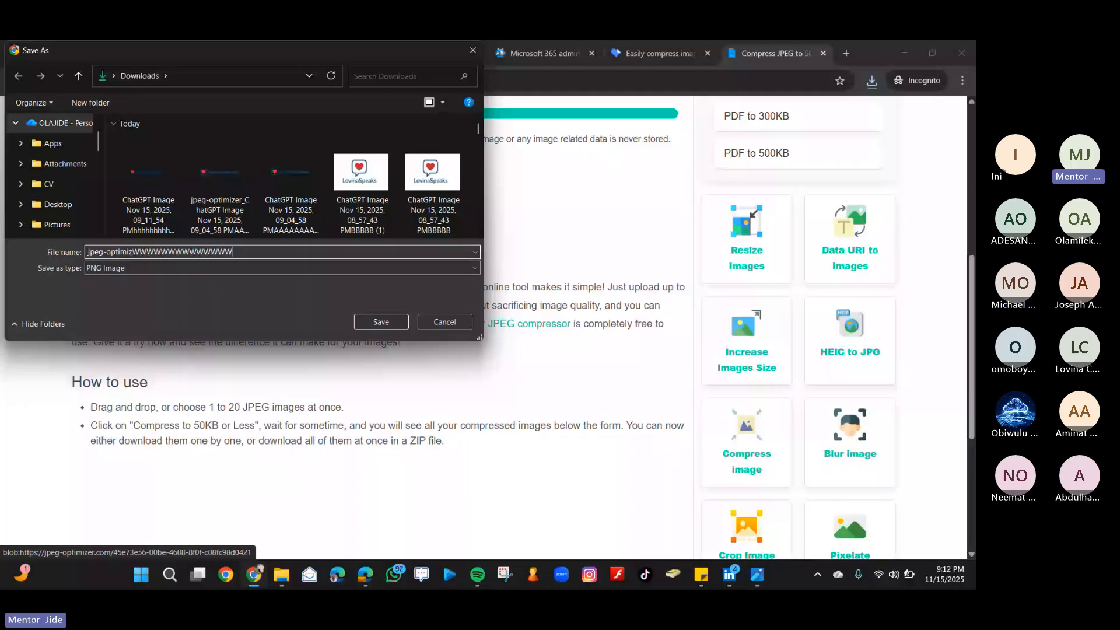
pyautogui.write('WWWWWww')
pyautogui.click(382, 323)
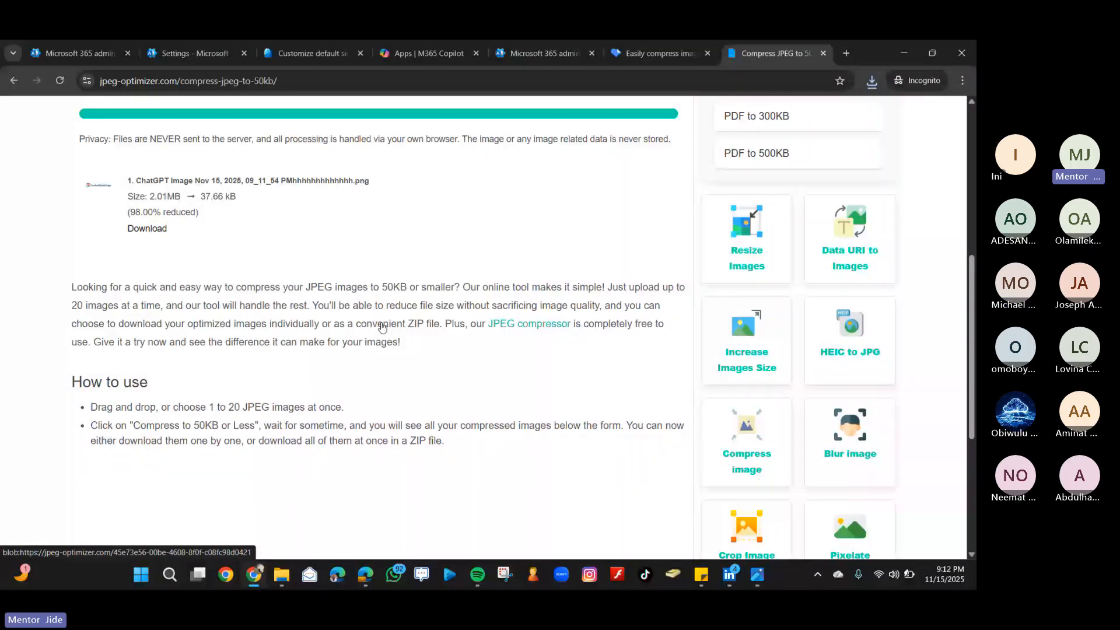
# Return to the Entra sign-in branding tab in the browser
pyautogui.moveTo(383, 561)
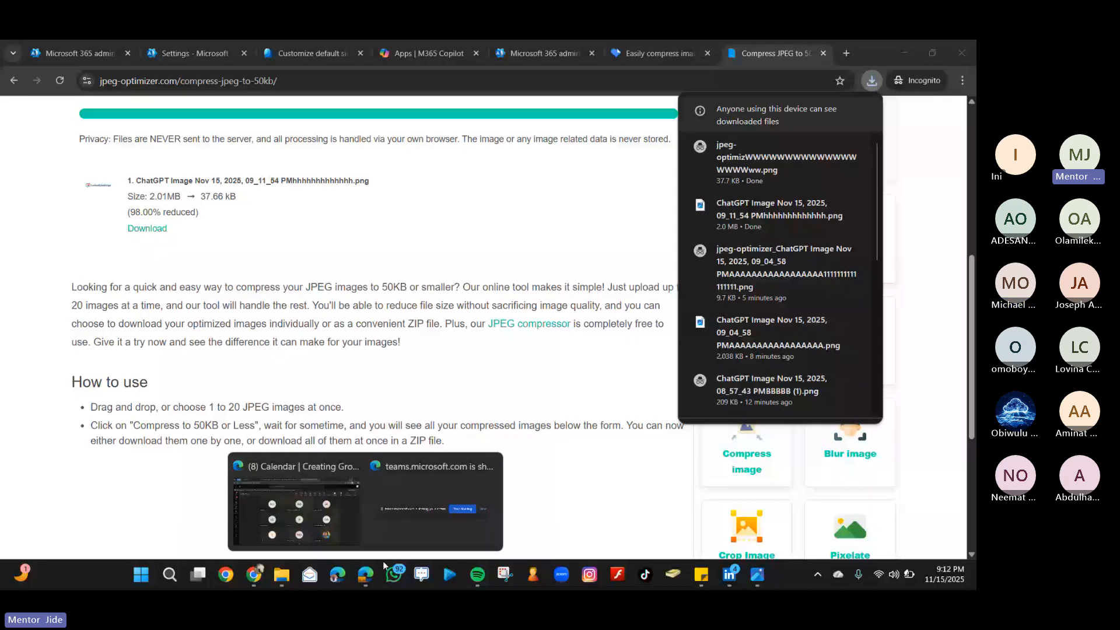
pyautogui.click(310, 495)
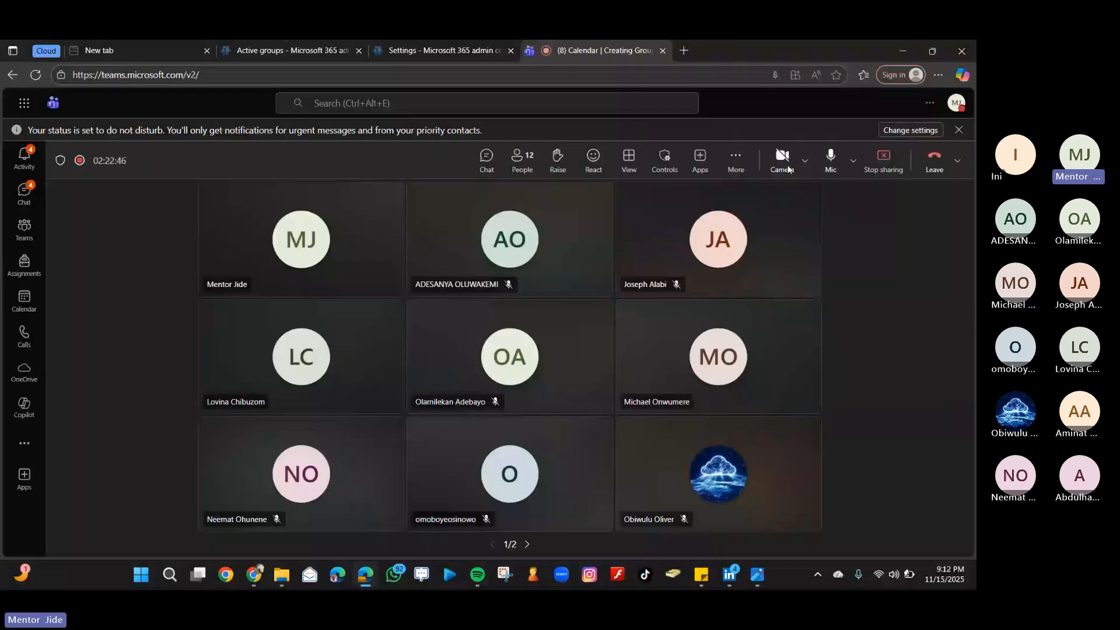
pyautogui.hotkey('alt', 'Tab')
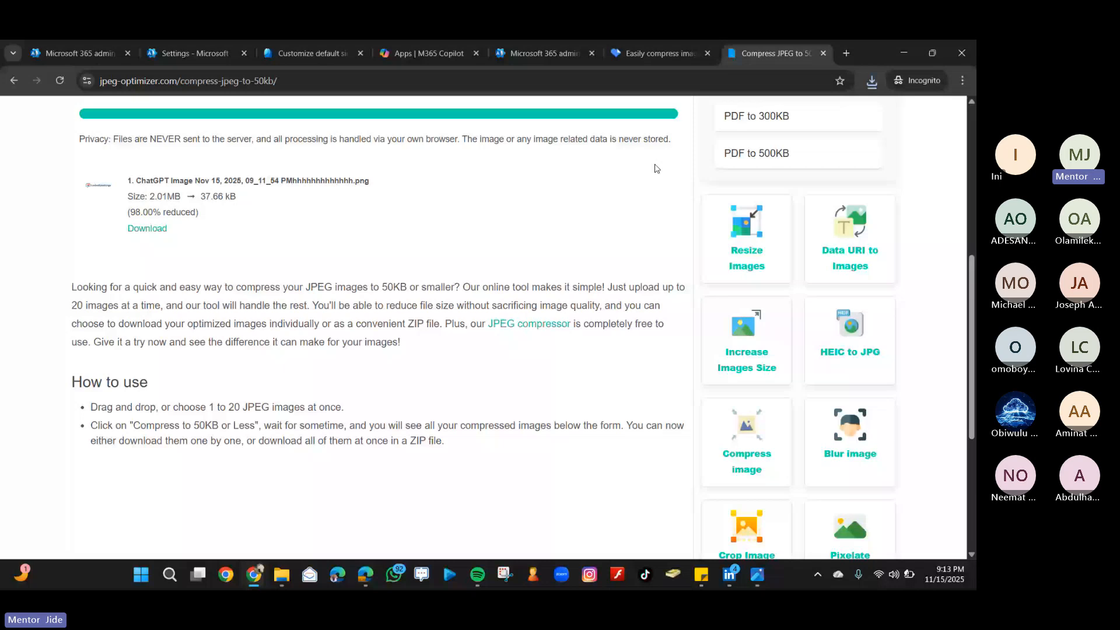
pyautogui.scroll(1, 655, 168)
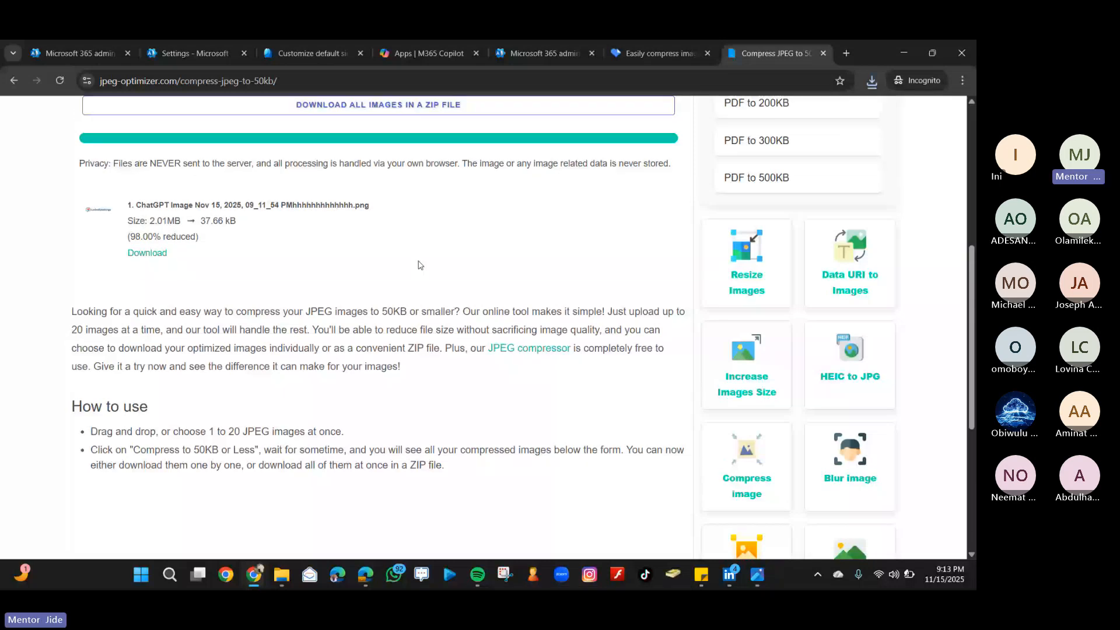
pyautogui.click(312, 54)
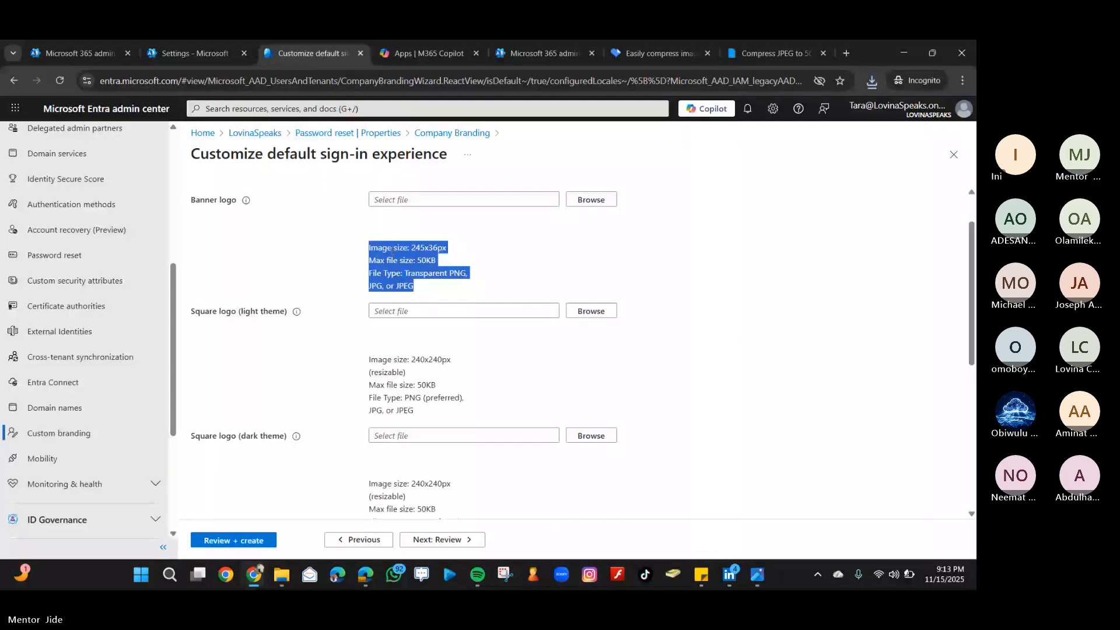
# Attach the compressed logo from Downloads as the Banner logo image
pyautogui.click(591, 200)
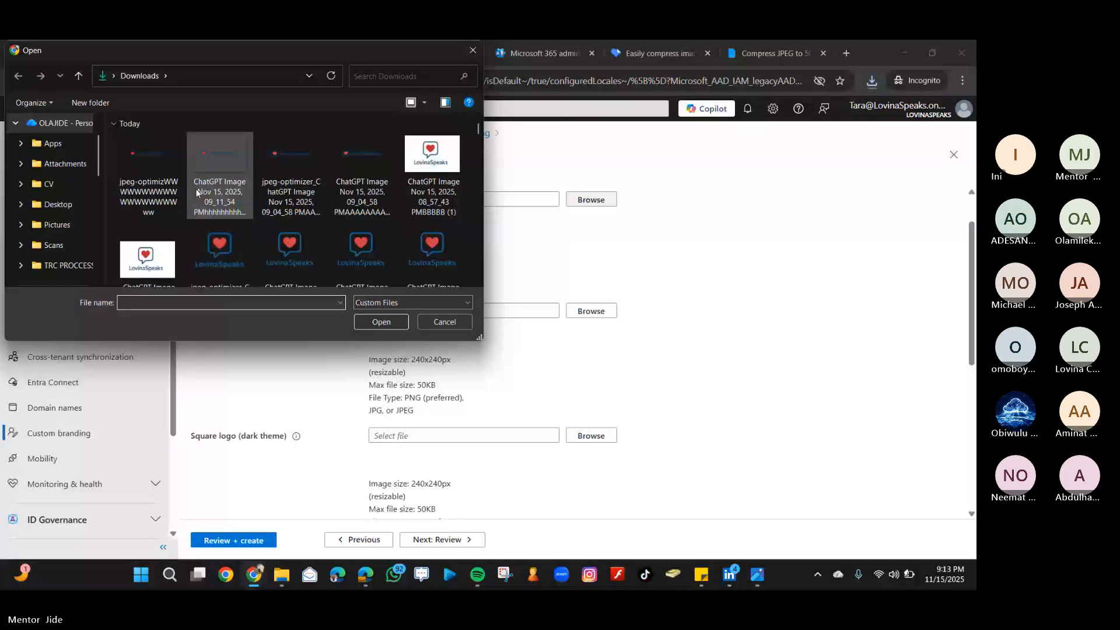
pyautogui.doubleClick(197, 192)
pyautogui.scroll(-1, 417, 302)
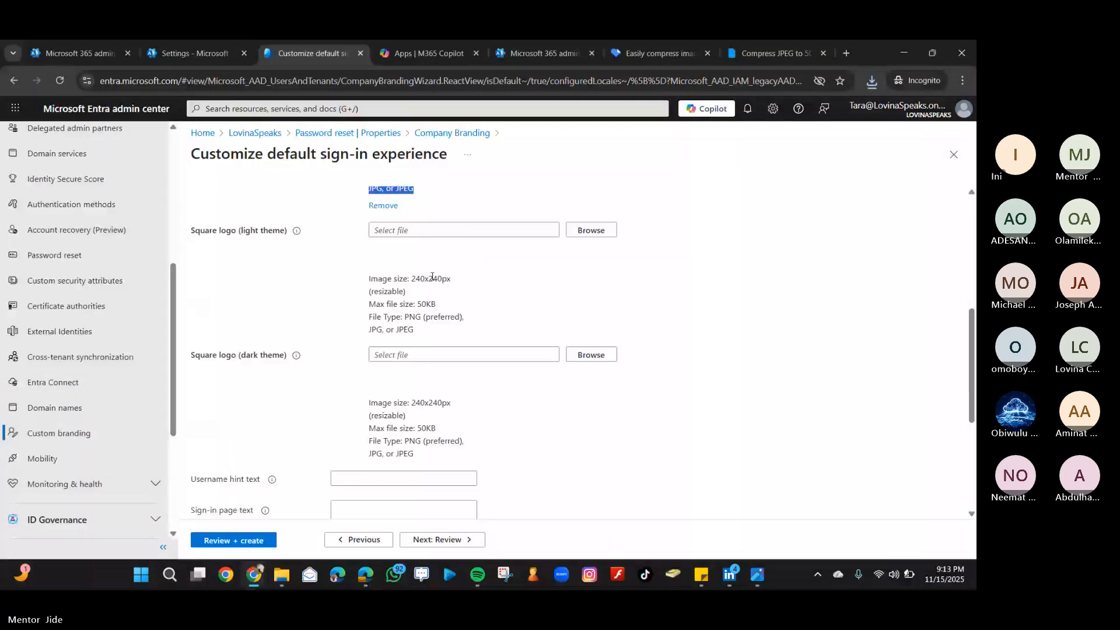
pyautogui.hotkey('alt', 'Tab')
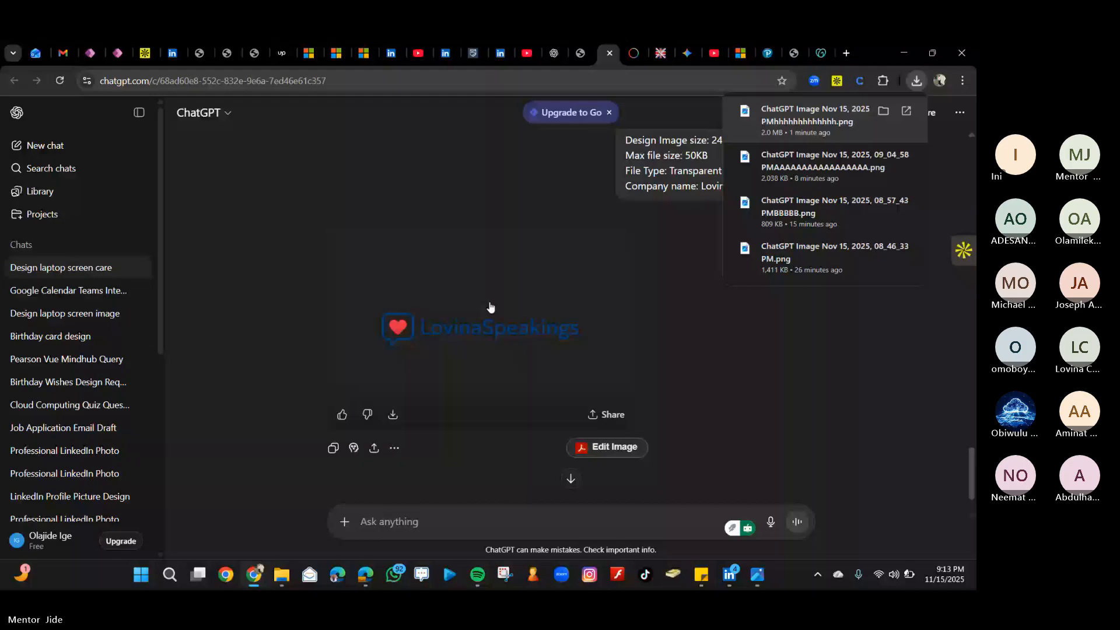
# Review the transparent LovinaSpeakings logo in the ChatGPT chat, then return to the Entra branding page
pyautogui.scroll(5, 490, 307)
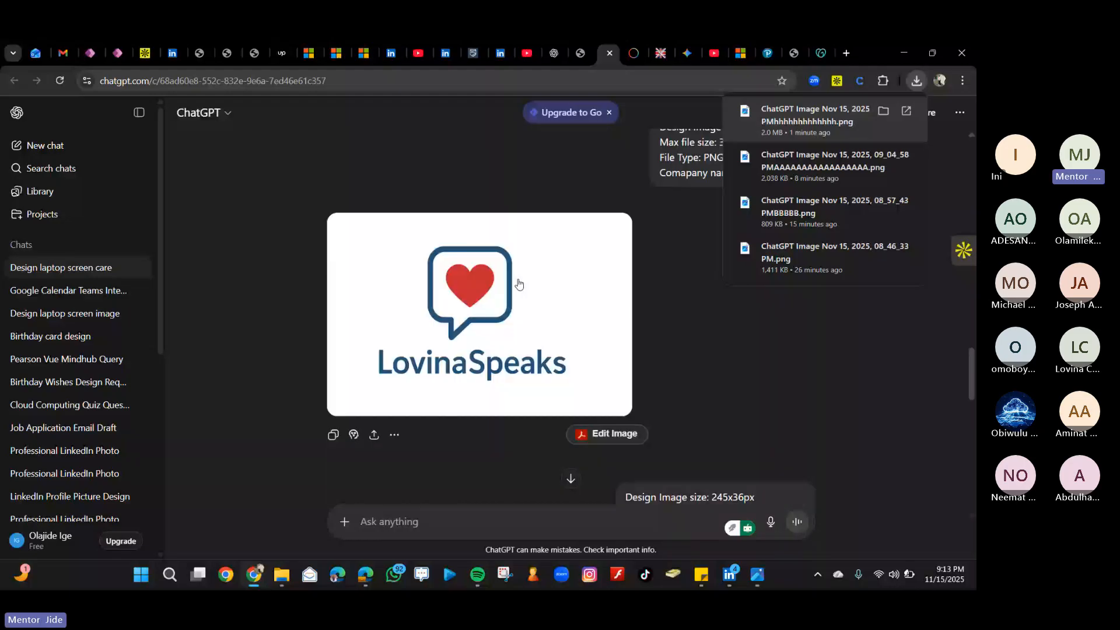
pyautogui.scroll(5, 519, 284)
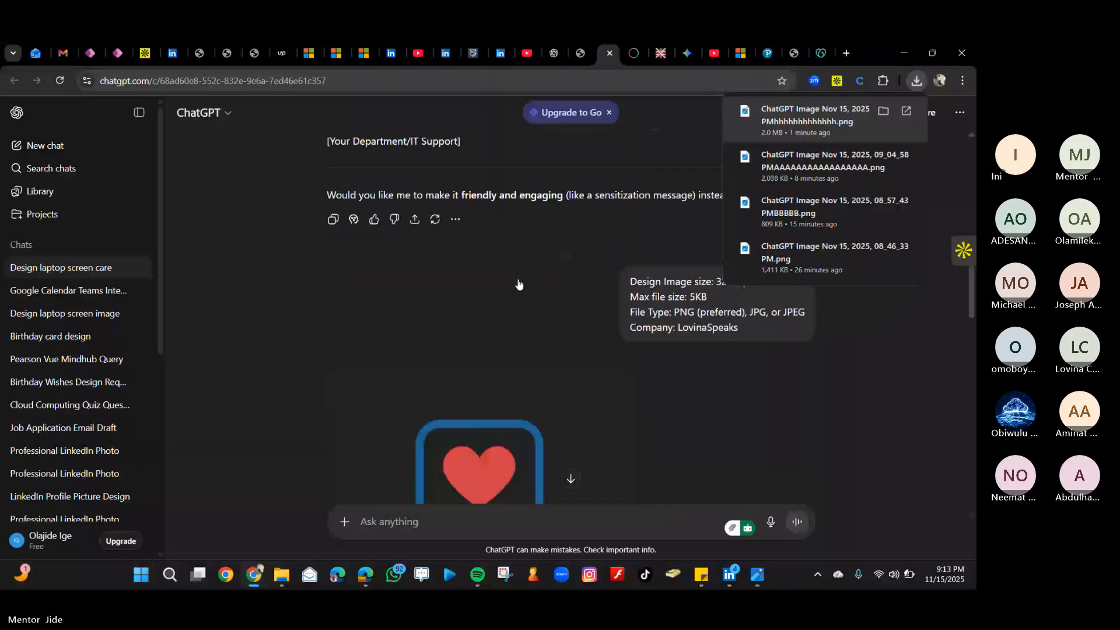
pyautogui.scroll(-1, 518, 284)
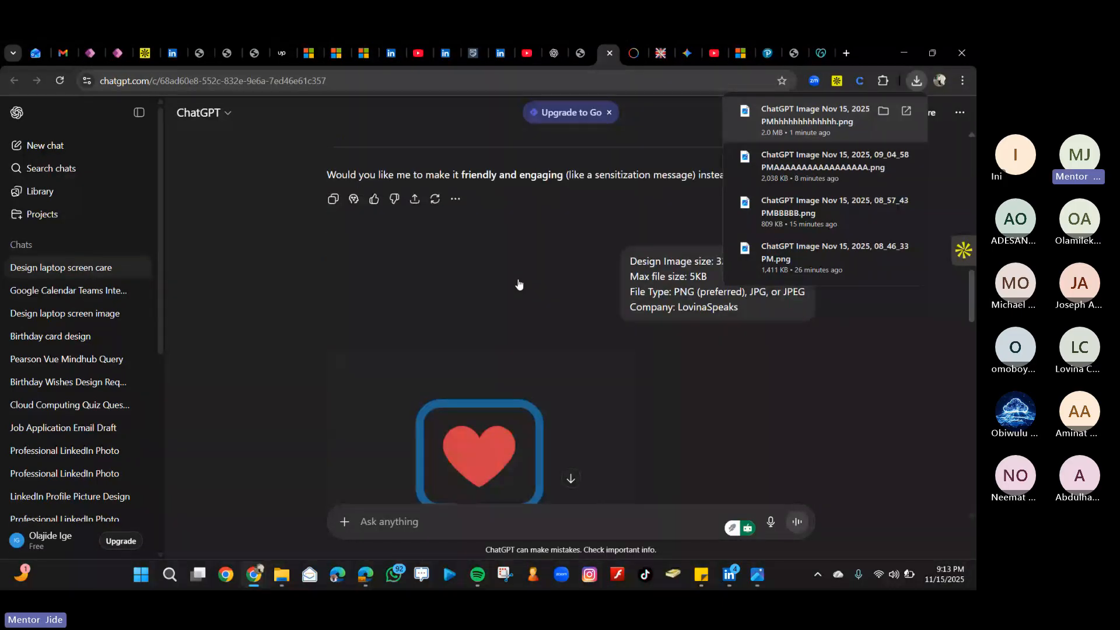
pyautogui.scroll(-5, 519, 284)
pyautogui.scroll(-5, 519, 284)
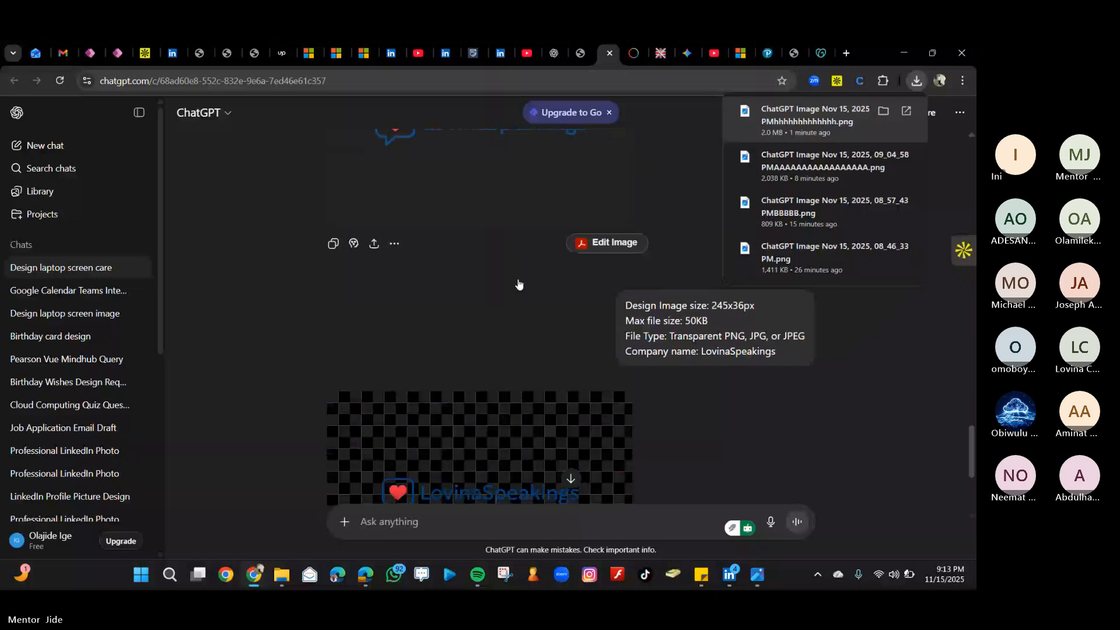
pyautogui.scroll(1, 519, 284)
pyautogui.scroll(-5, 518, 284)
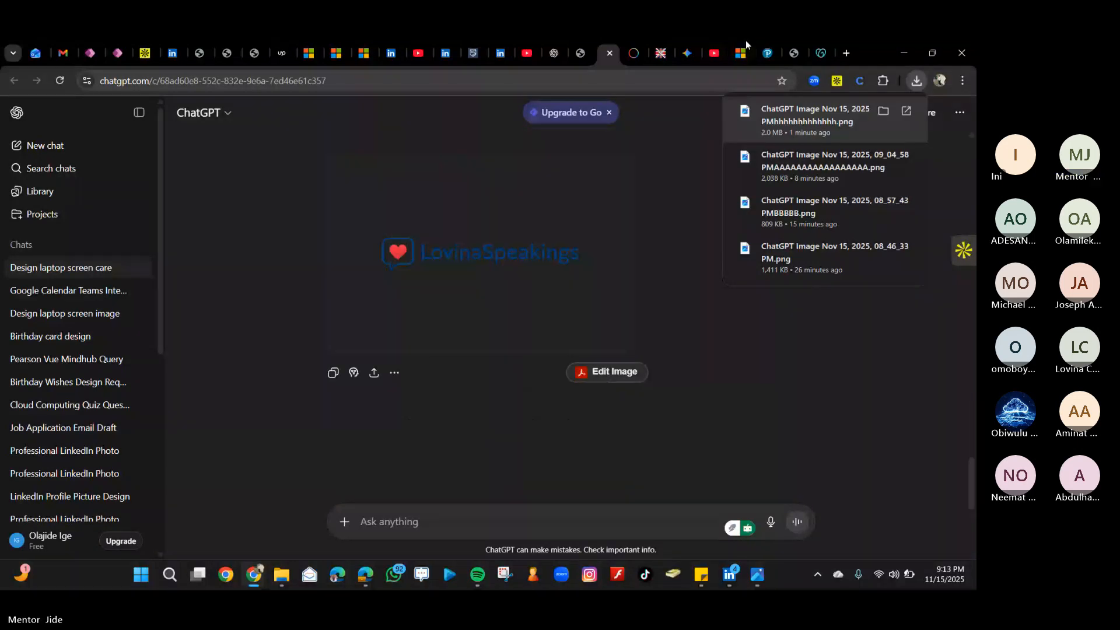
pyautogui.click(260, 578)
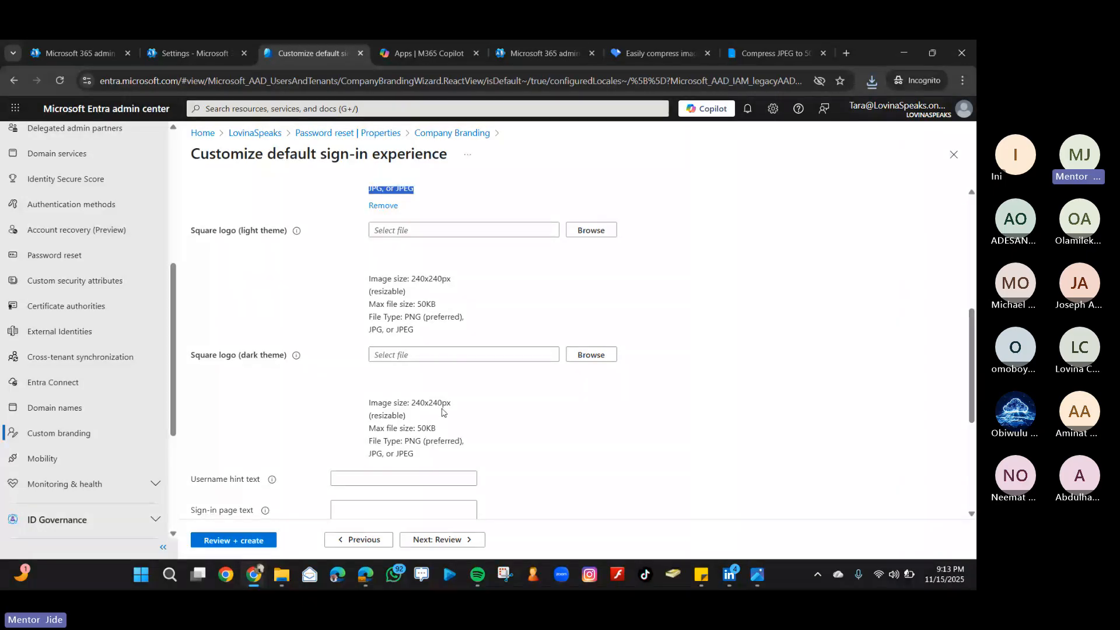
# Copy the square logo requirements (240x240px, max 50KB, PNG, JPG or JPEG) from the branding form
pyautogui.scroll(-1, 441, 412)
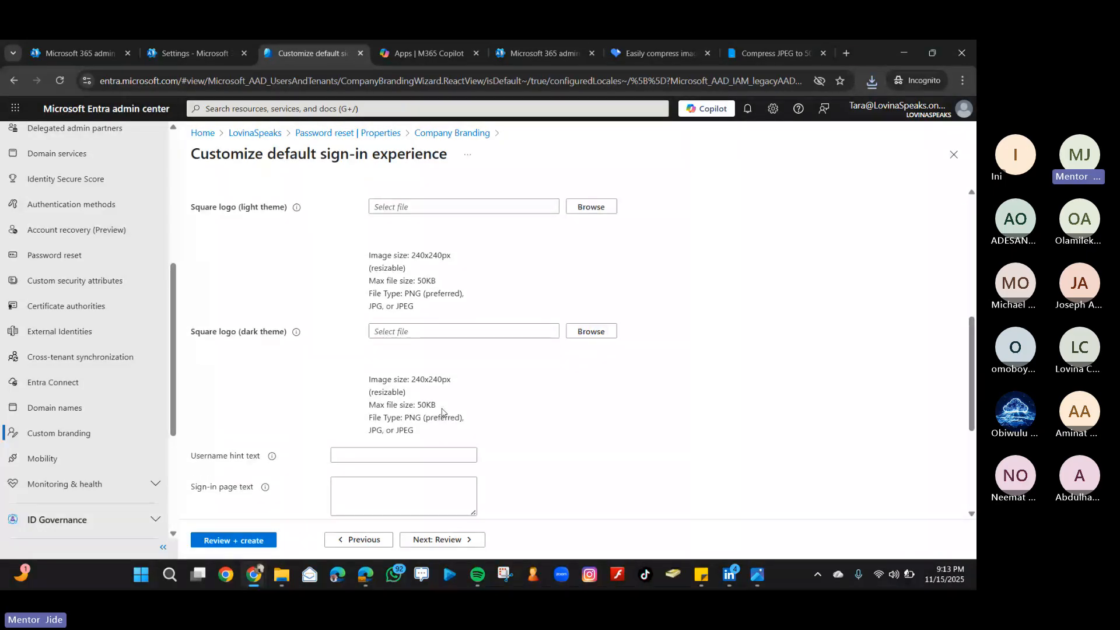
pyautogui.scroll(1, 440, 378)
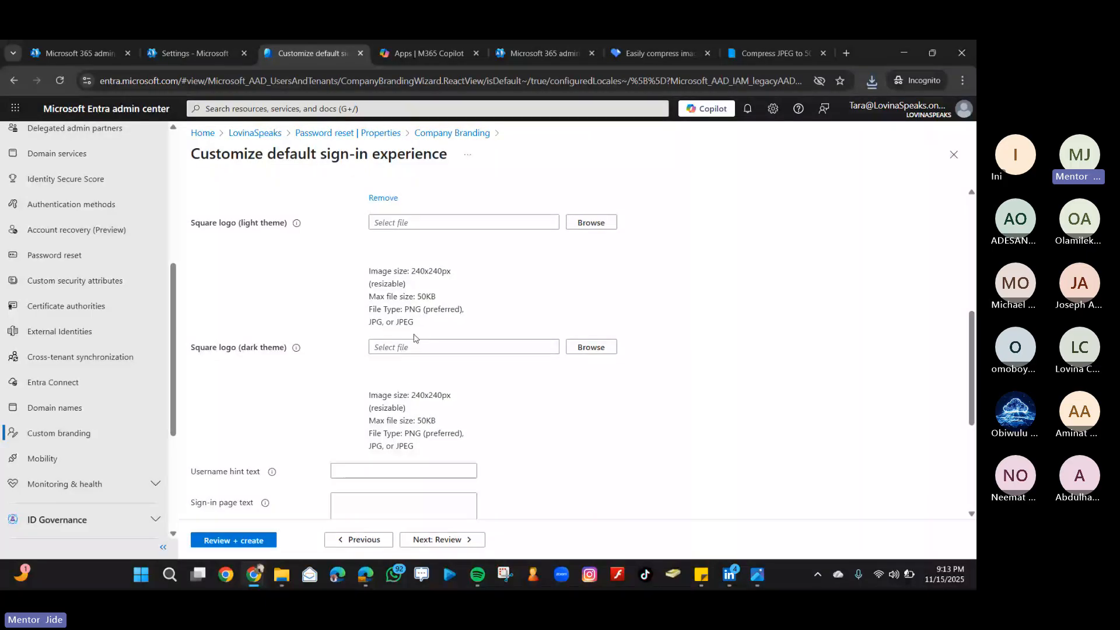
pyautogui.scroll(4, 414, 338)
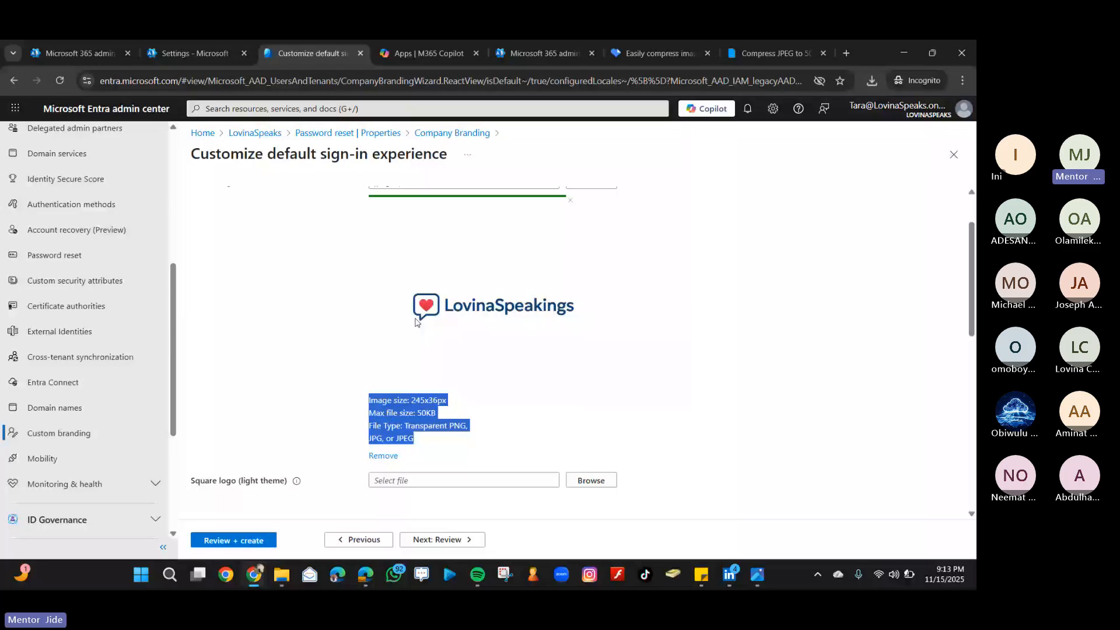
pyautogui.scroll(-4, 415, 322)
pyautogui.moveTo(415, 333); pyautogui.dragTo(366, 289)
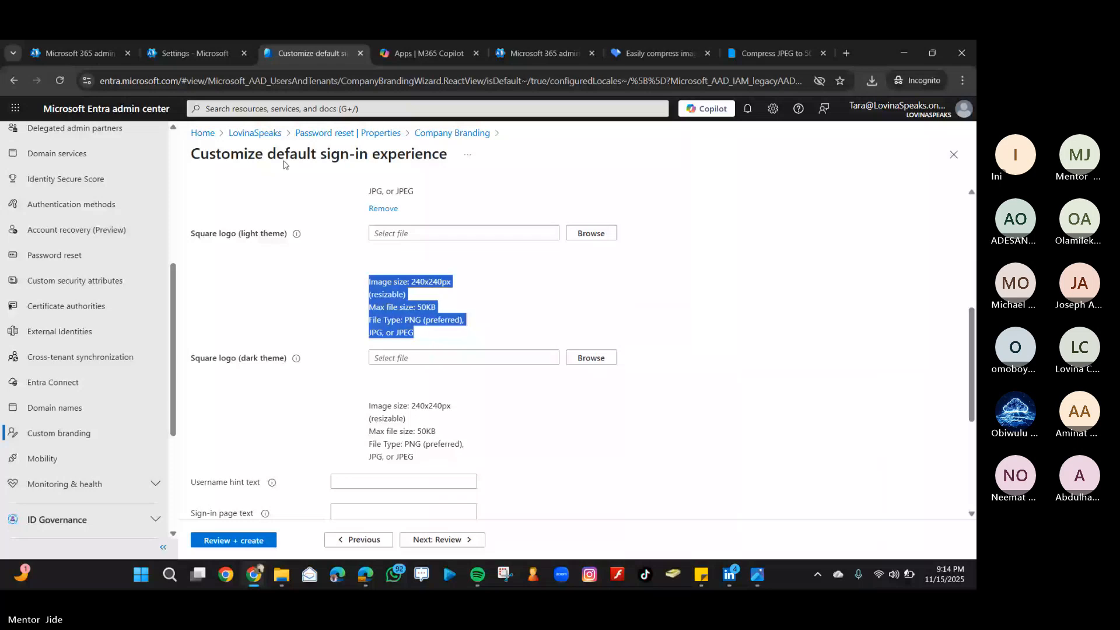
pyautogui.moveTo(259, 578)
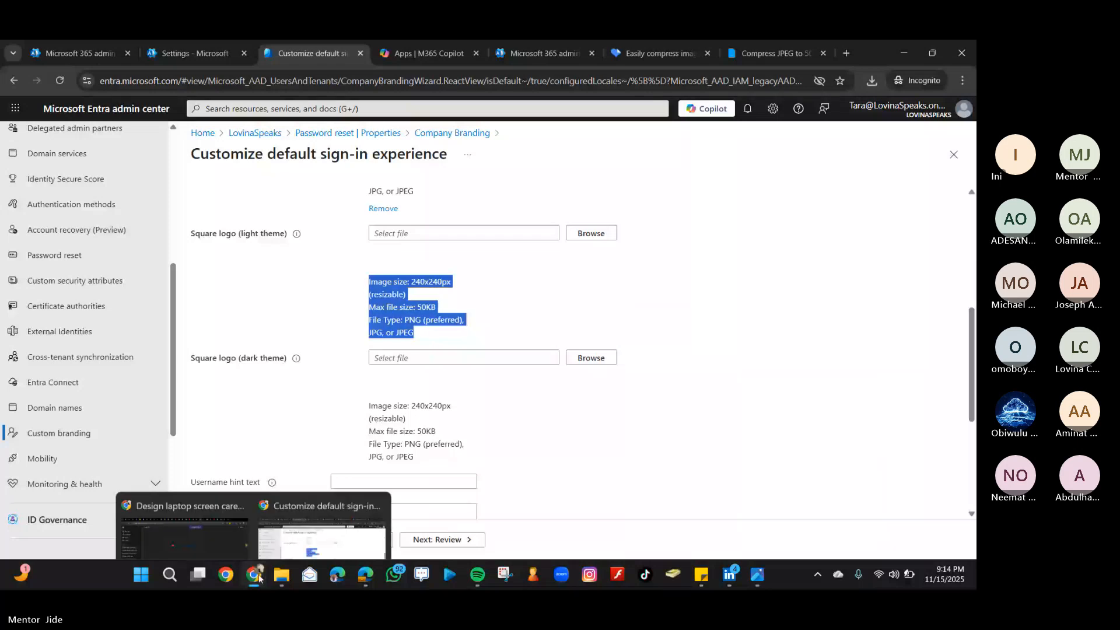
pyautogui.click(185, 528)
# Send ChatGPT a request for a 240x240px, 50KB square logo for LovinaSpeakings
pyautogui.click(365, 516)
pyautogui.write('D')
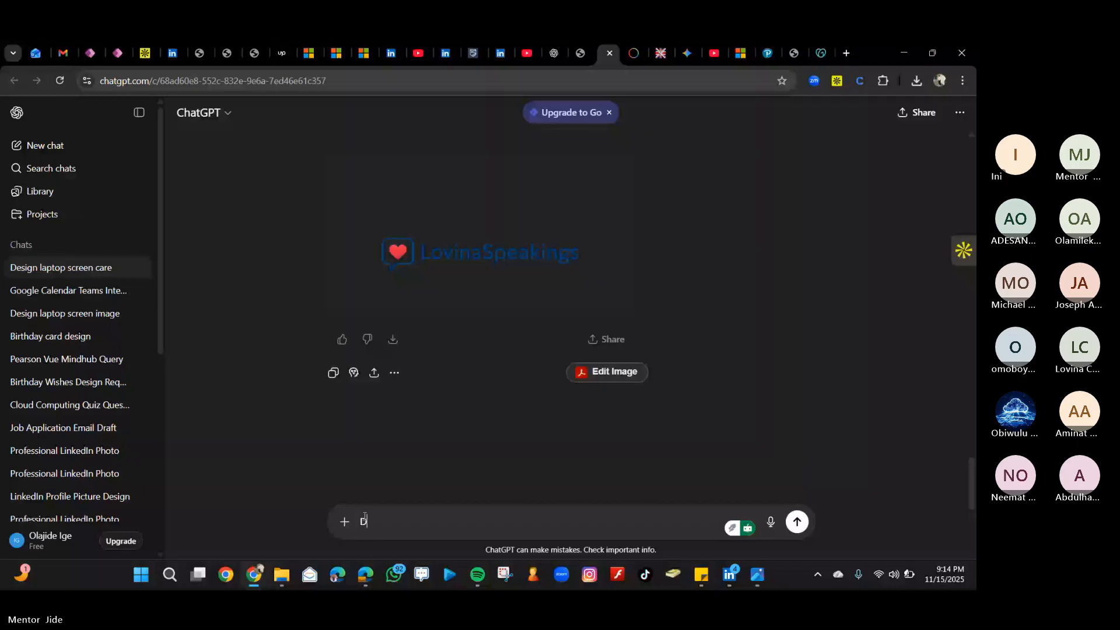
pyautogui.write('es')
pyautogui.moveTo(776, 299); pyautogui.dragTo(624, 303)
pyautogui.hotkey('ctrl', 'c')
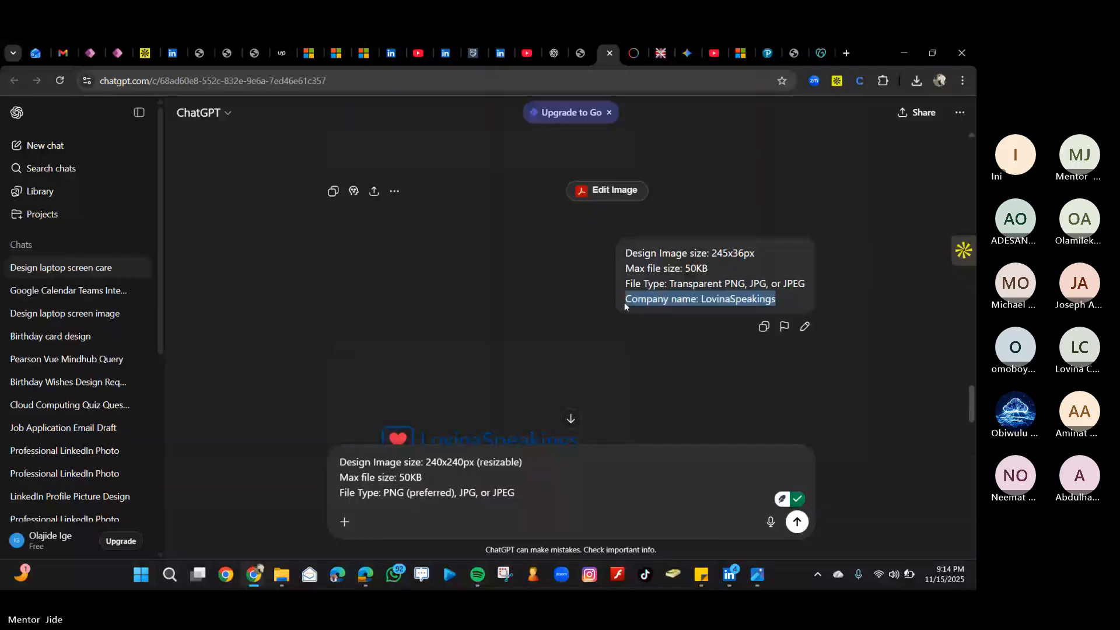
pyautogui.scroll(-3, 583, 408)
pyautogui.click(545, 503)
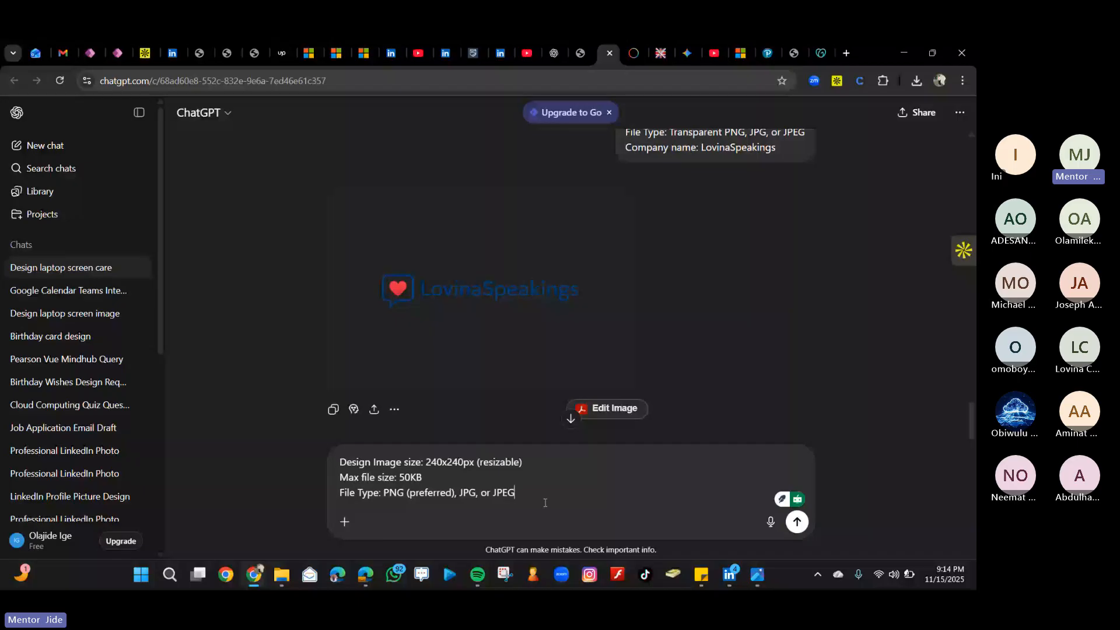
pyautogui.hotkey('shift', 'Return')
pyautogui.hotkey('ctrl', 'v')
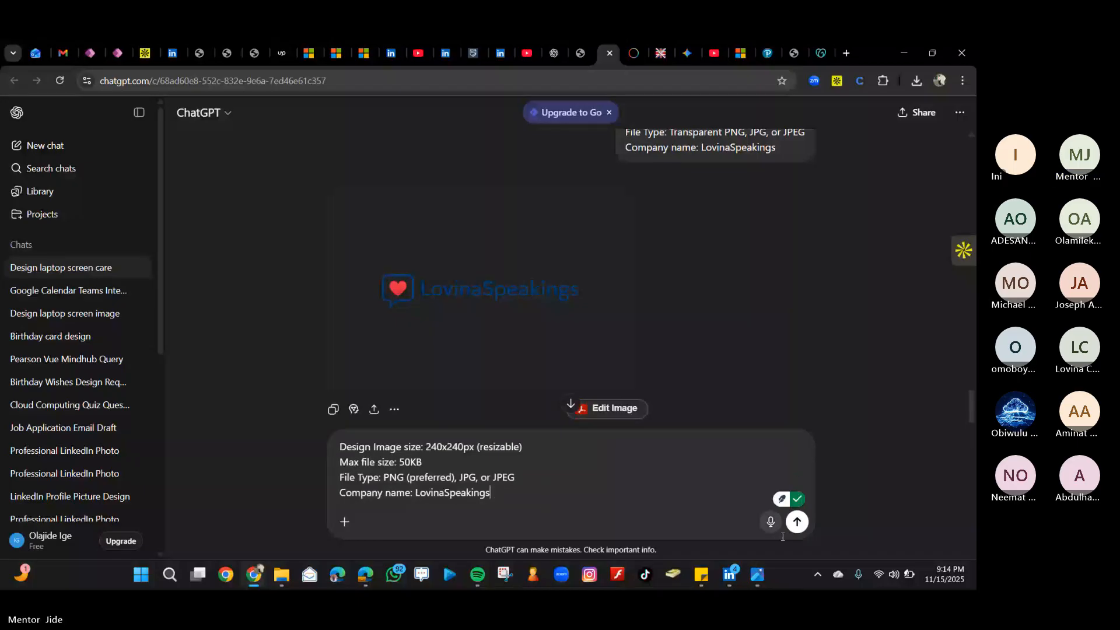
pyautogui.click(797, 522)
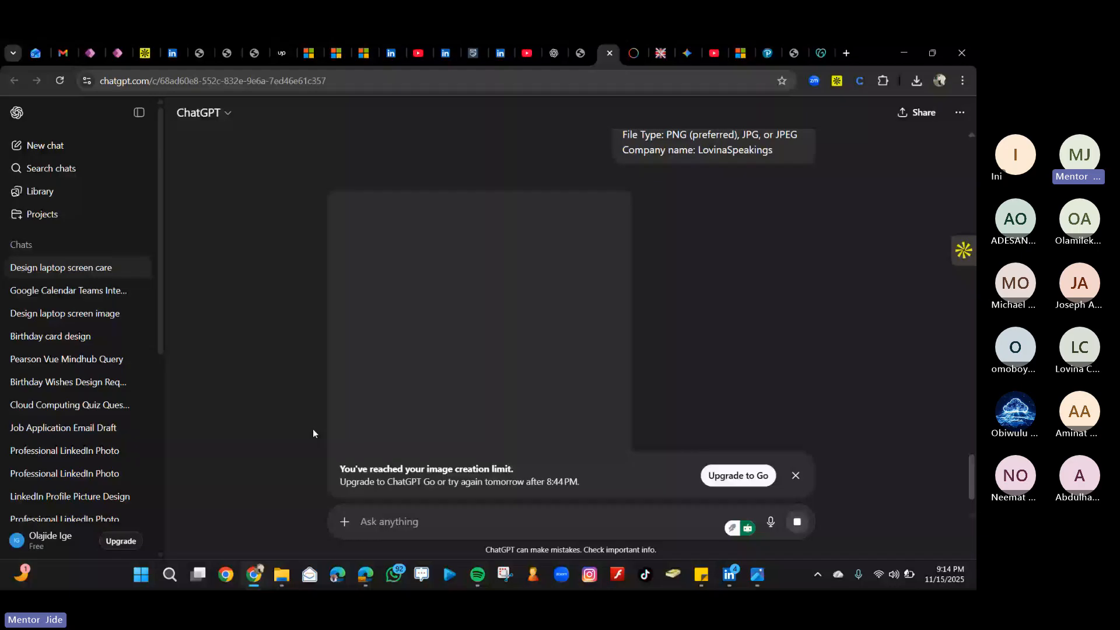
# Open Chrome with the second profile, restore the 37 recently closed tabs, and add a new tab
pyautogui.click(227, 569)
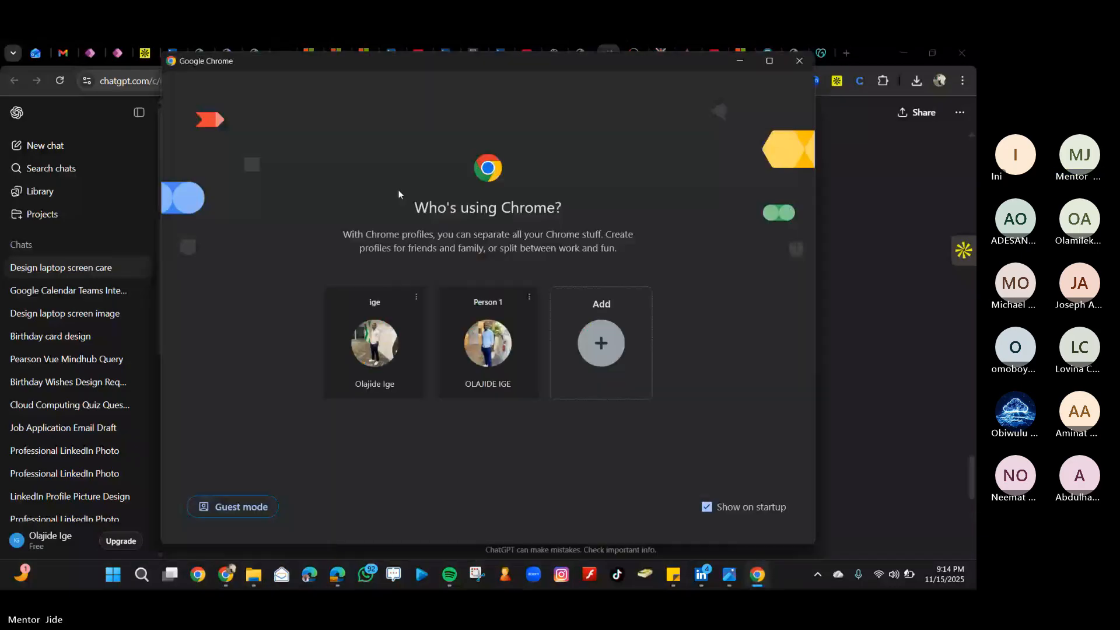
pyautogui.click(447, 345)
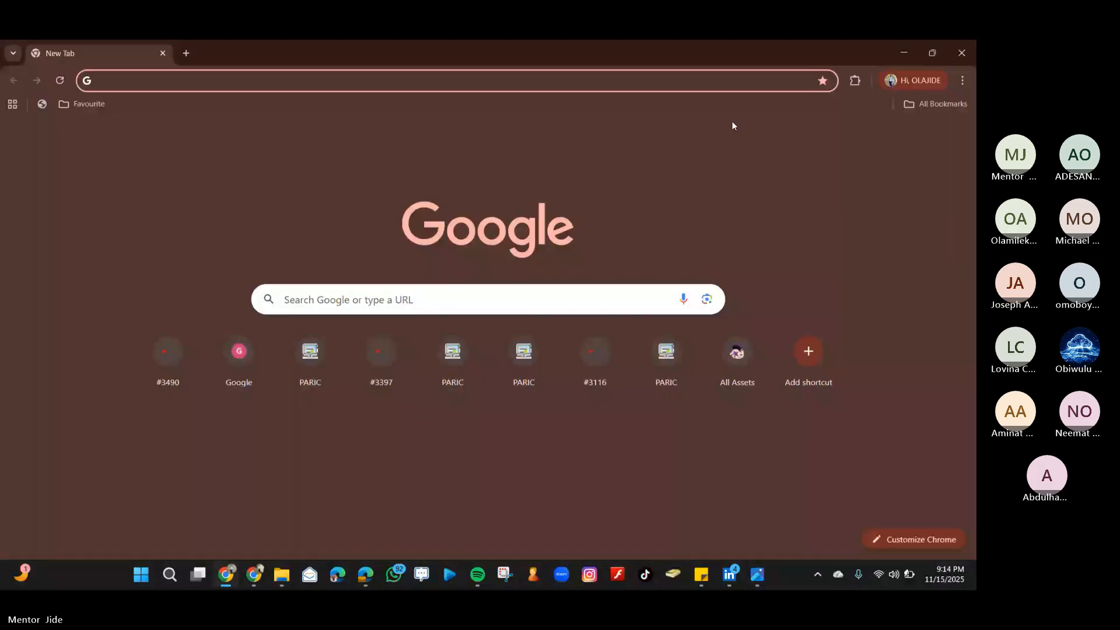
pyautogui.hotkey('alt', 'f')
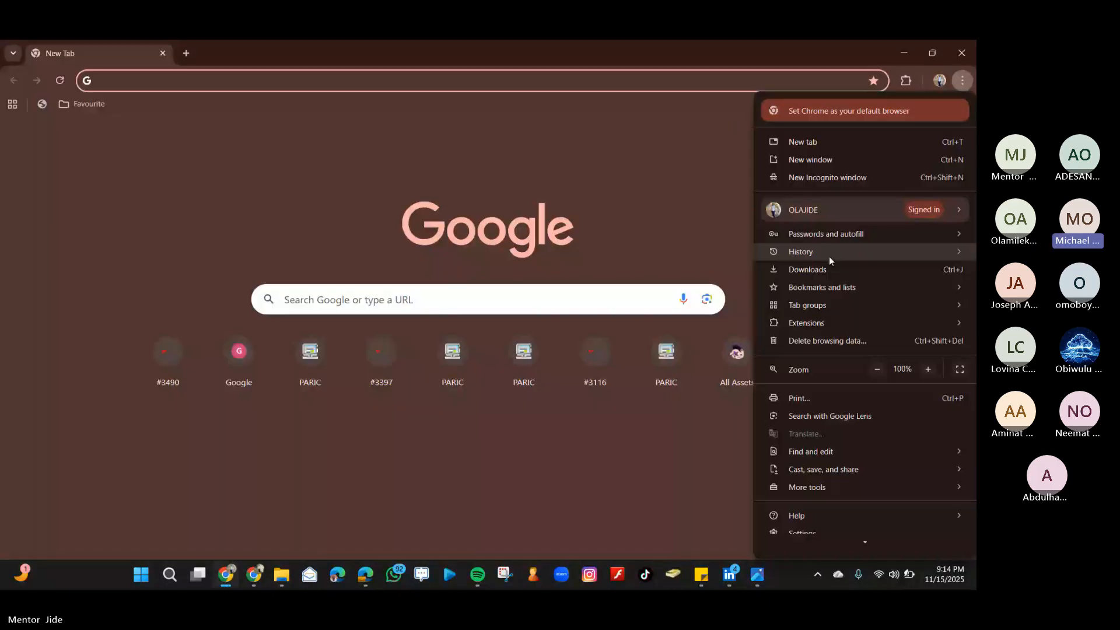
pyautogui.click(828, 257)
pyautogui.click(658, 317)
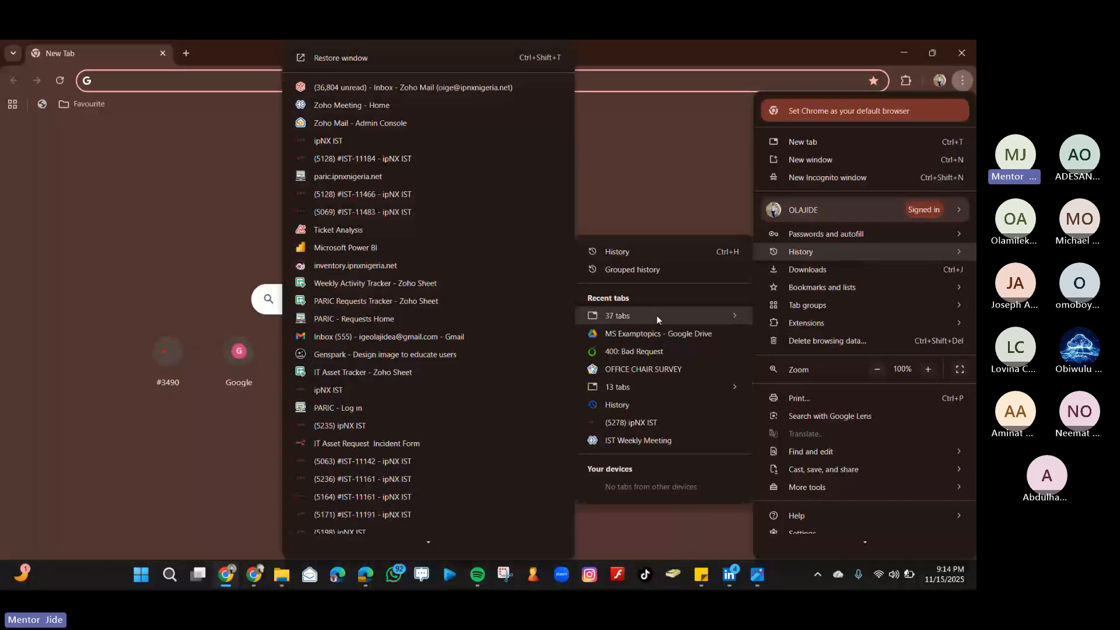
pyautogui.click(330, 58)
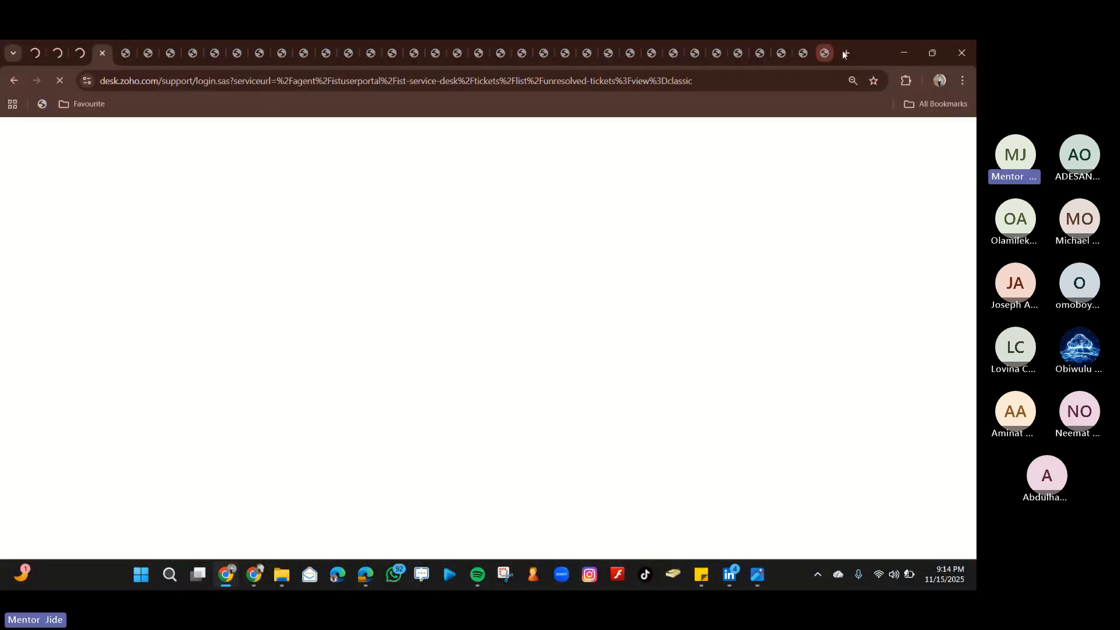
pyautogui.click(845, 53)
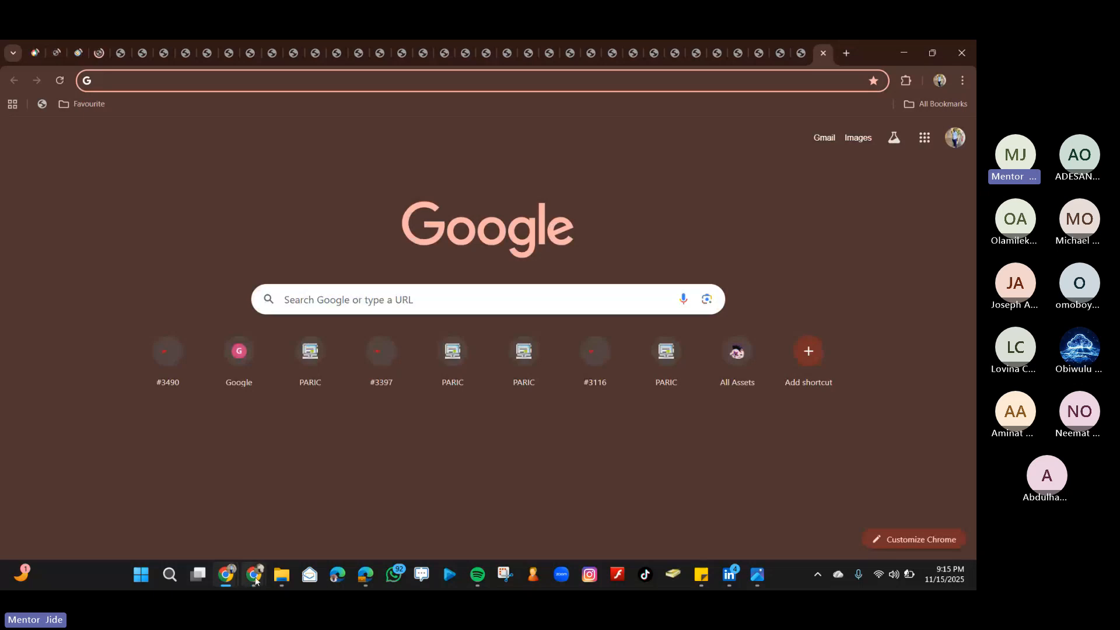
# Copy the ChatGPT conversation's web address from the original window, then minimize it
pyautogui.moveTo(254, 574)
pyautogui.moveTo(206, 526)
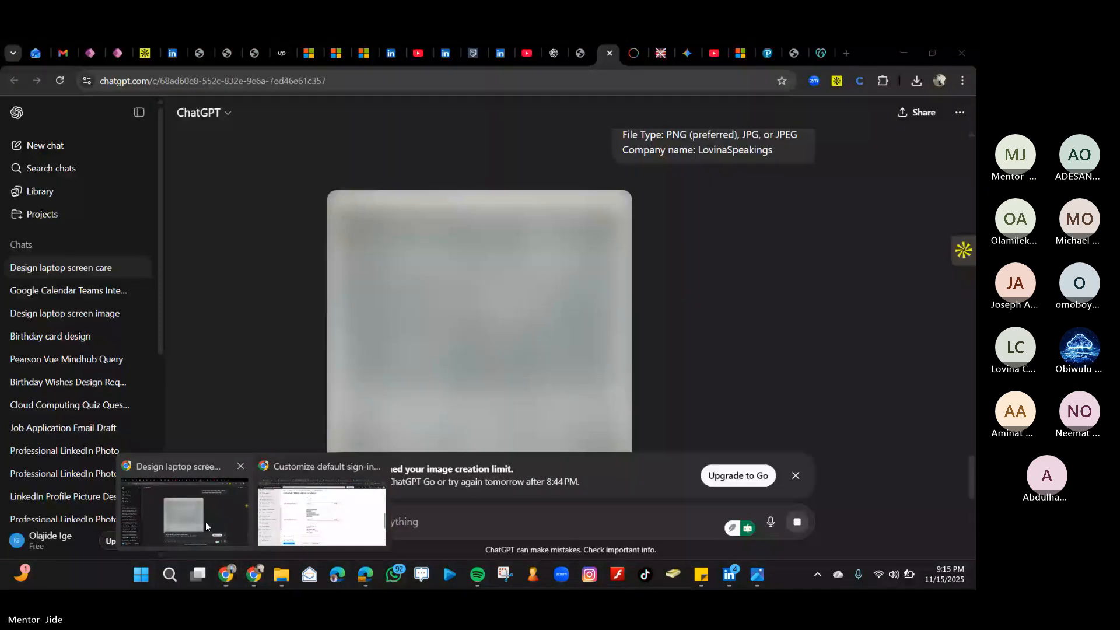
pyautogui.click(205, 522)
pyautogui.click(337, 76)
pyautogui.hotkey('ctrl', 'c')
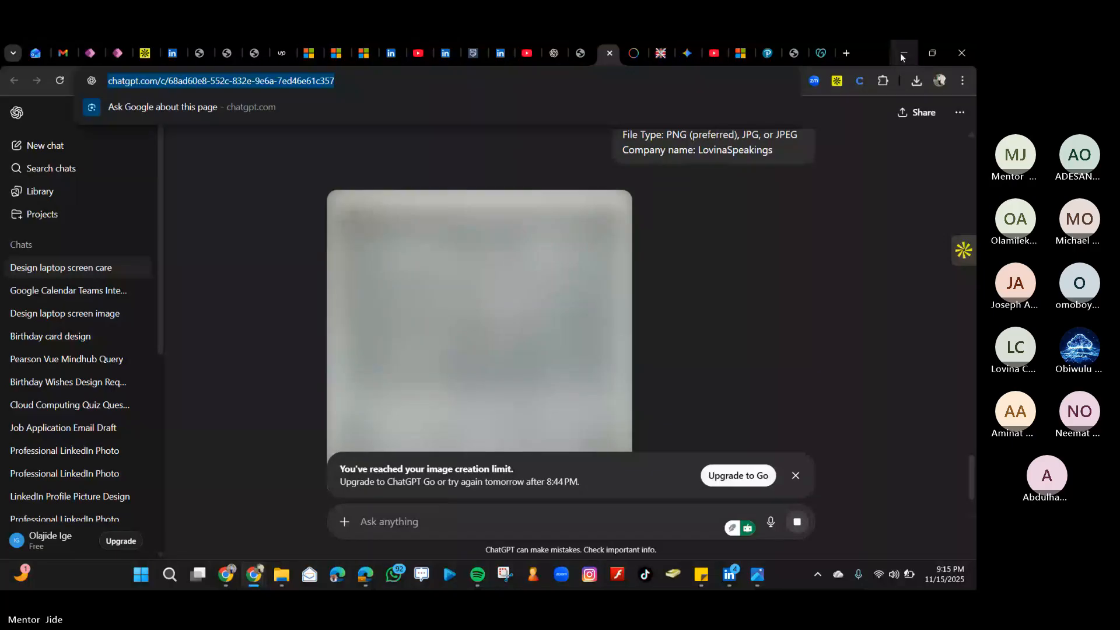
pyautogui.click(901, 57)
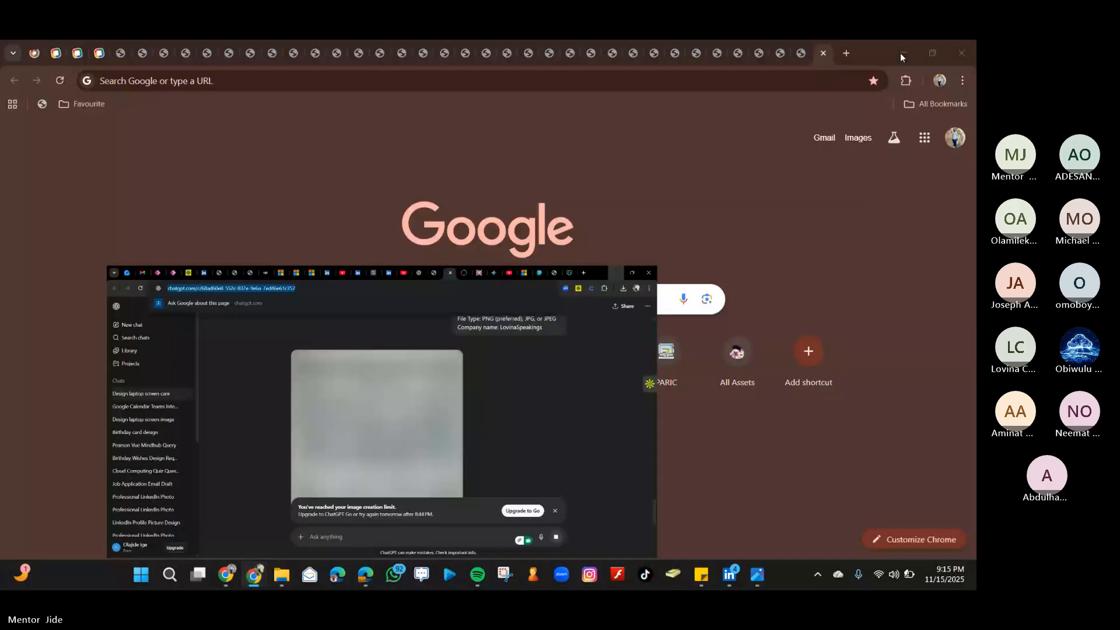
# Load chatgpt.com in the new tab and sign in with a Google account
pyautogui.click(695, 85)
pyautogui.hotkey('ctrl', 'v')
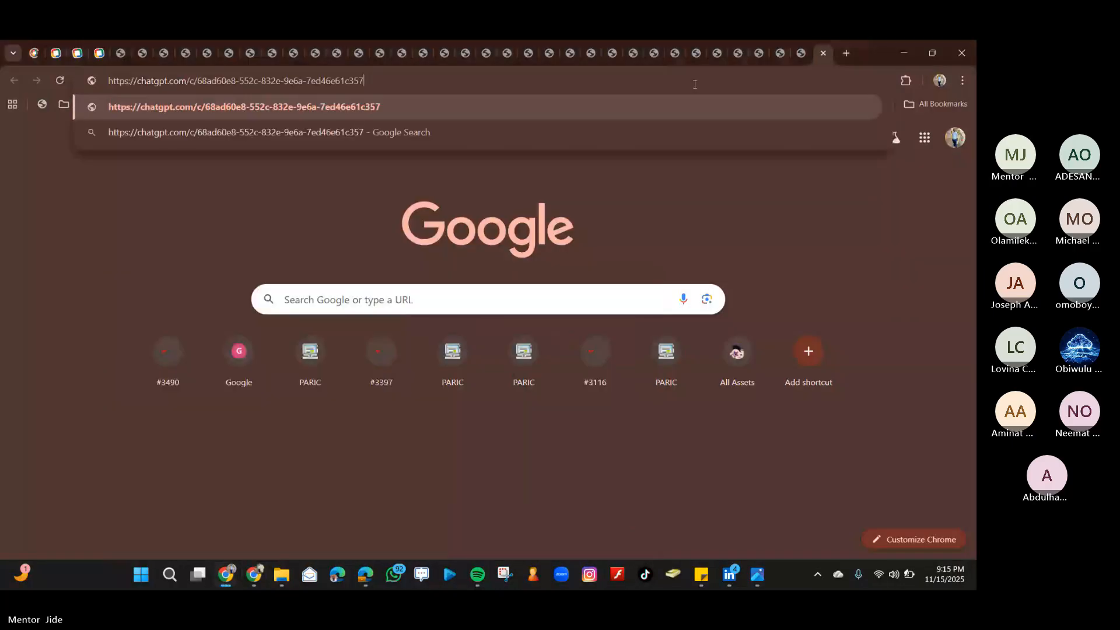
pyautogui.press('BackSpace')
pyautogui.press('BackSpace')
pyautogui.press('BackSpace')
pyautogui.press('BackSpace')
pyautogui.press('BackSpace')
pyautogui.press('BackSpace')
pyautogui.press('BackSpace')
pyautogui.press('BackSpace')
pyautogui.press('BackSpace')
pyautogui.press('BackSpace')
pyautogui.press('BackSpace')
pyautogui.press('BackSpace')
pyautogui.press('BackSpace')
pyautogui.press('BackSpace')
pyautogui.press('BackSpace')
pyautogui.press('BackSpace')
pyautogui.press('BackSpace')
pyautogui.press('BackSpace')
pyautogui.press('BackSpace')
pyautogui.press('BackSpace')
pyautogui.press('BackSpace')
pyautogui.press('BackSpace')
pyautogui.press('BackSpace')
pyautogui.press('BackSpace')
pyautogui.press('BackSpace')
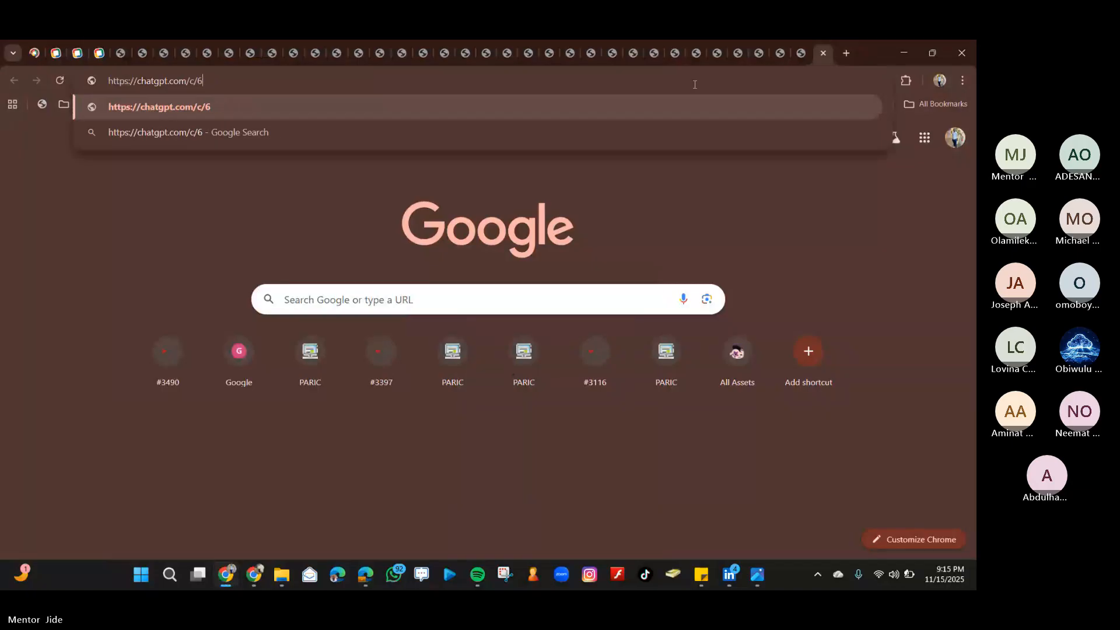
pyautogui.press('Return')
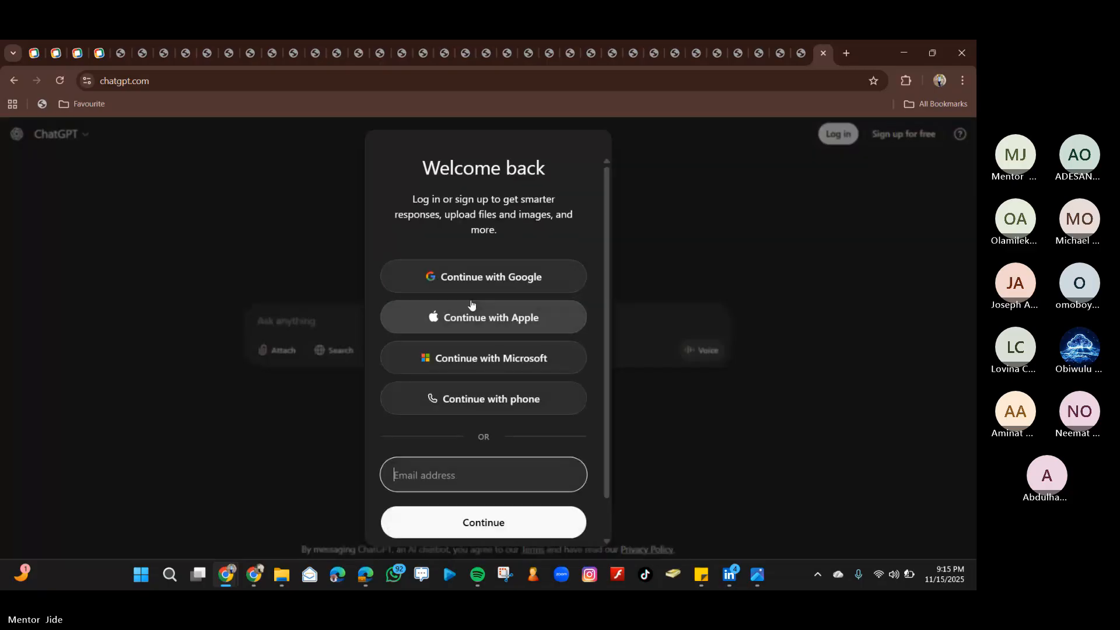
pyautogui.click(502, 277)
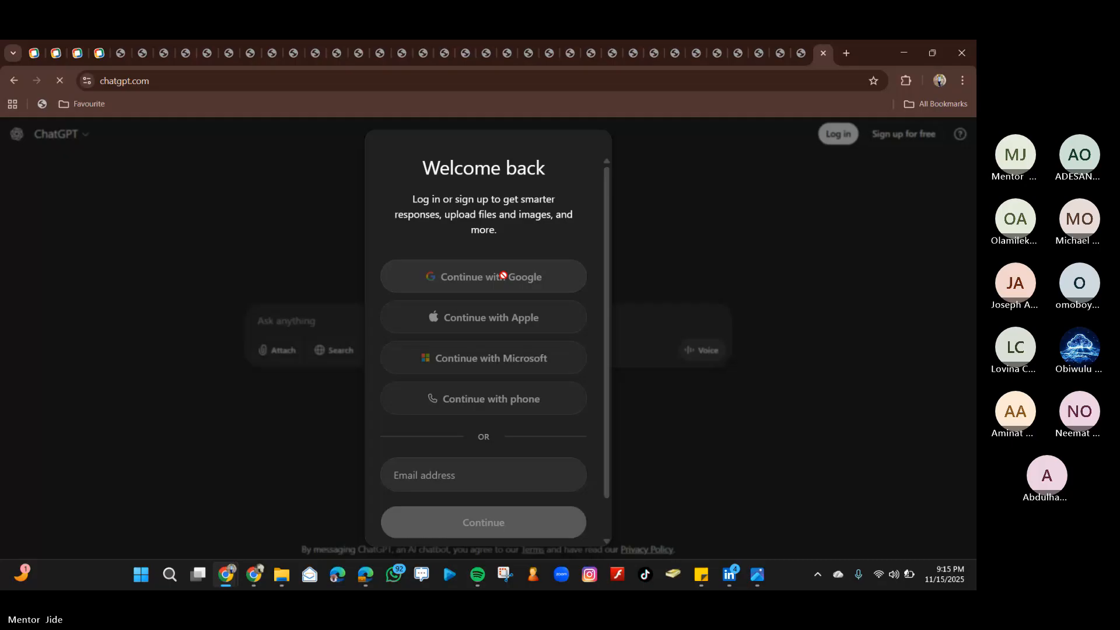
pyautogui.scroll(-1, 478, 282)
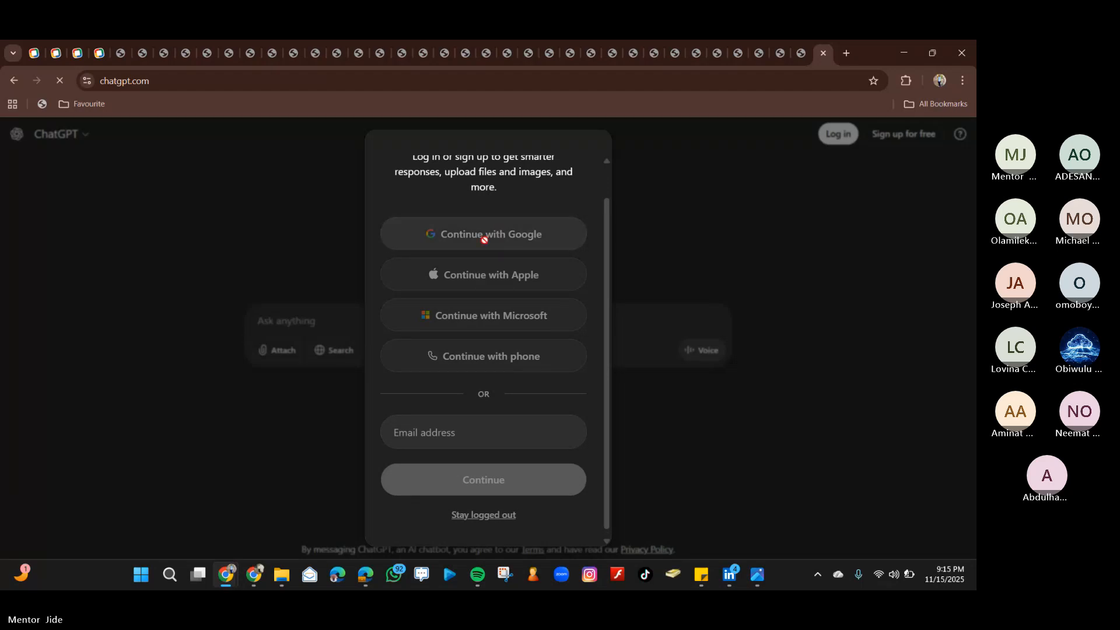
pyautogui.scroll(1, 484, 239)
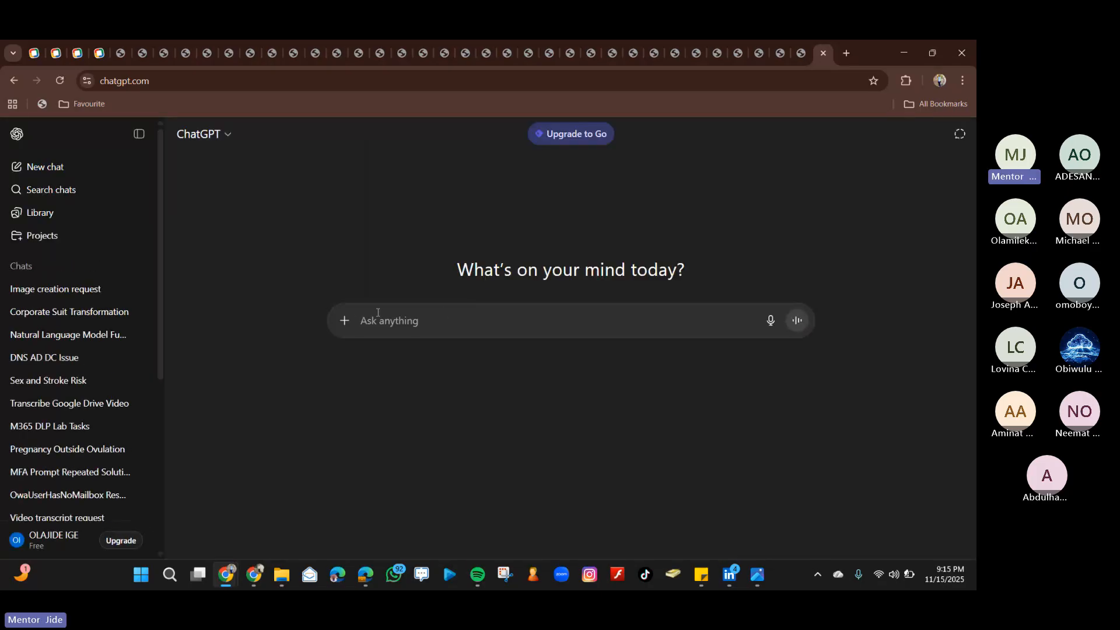
# Copy the 240x240px, 50KB logo spec from the old chat and send it in the new ChatGPT chat
pyautogui.moveTo(246, 588)
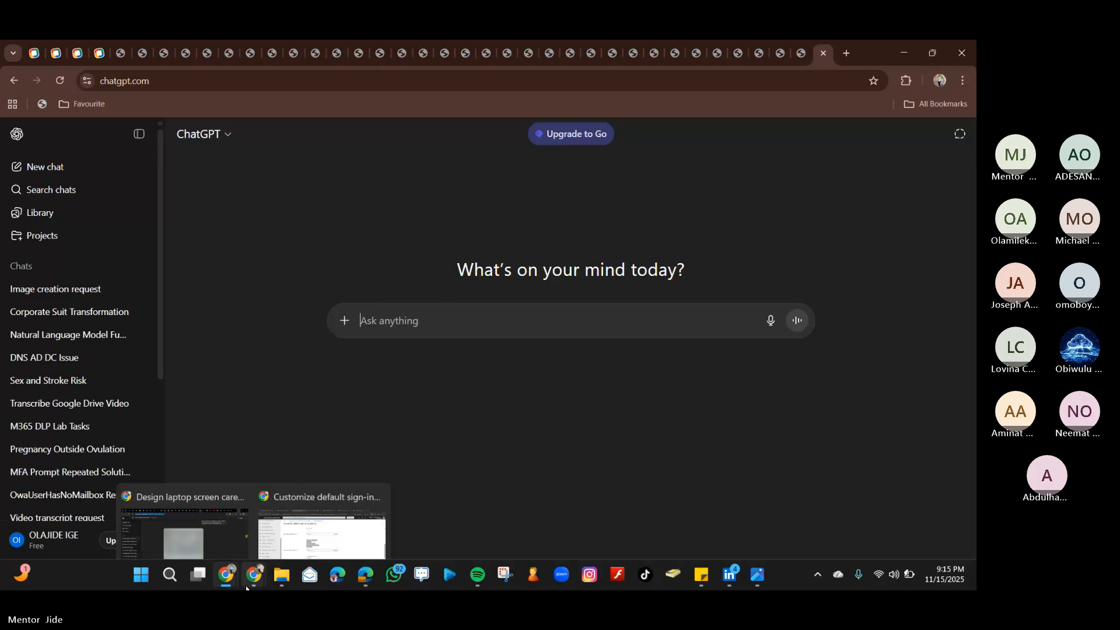
pyautogui.click(315, 531)
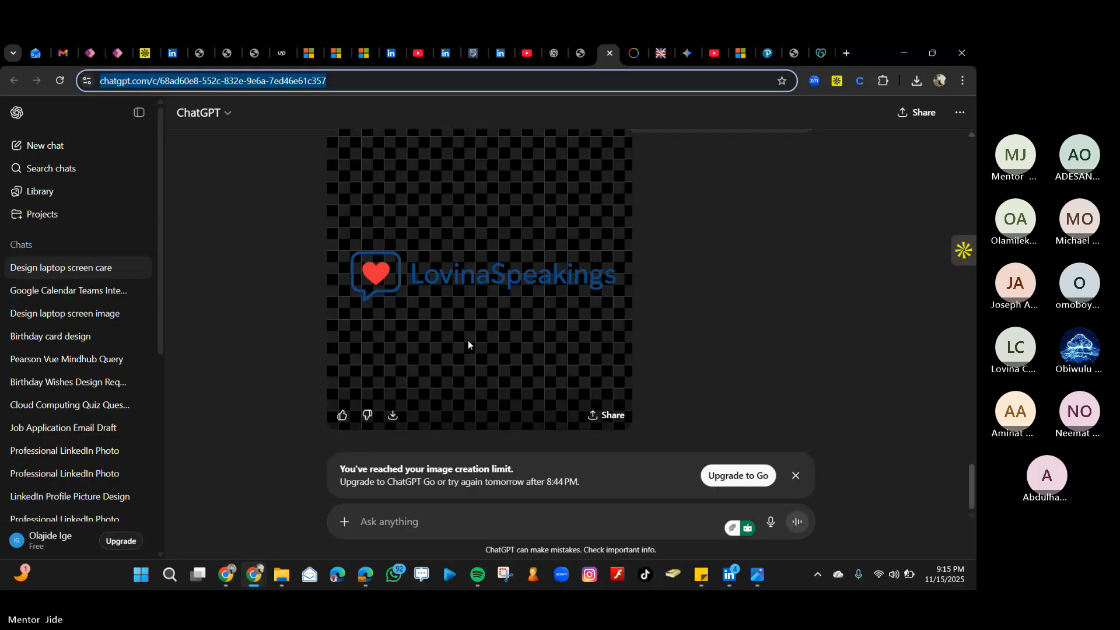
pyautogui.scroll(3, 468, 344)
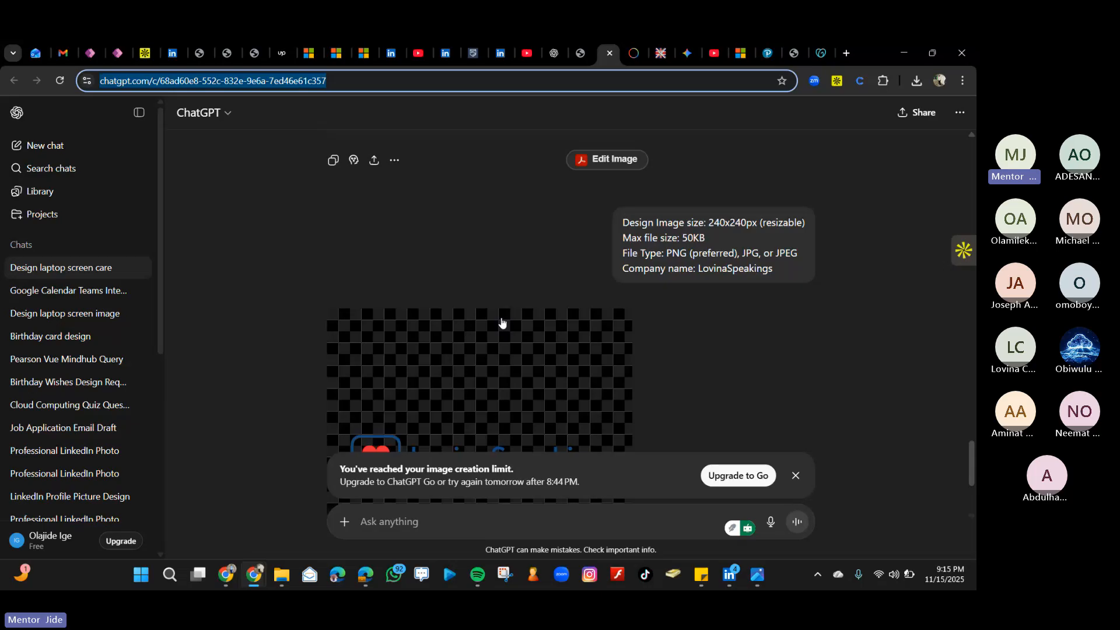
pyautogui.moveTo(782, 263); pyautogui.dragTo(621, 222)
pyautogui.hotkey('ctrl', 'c')
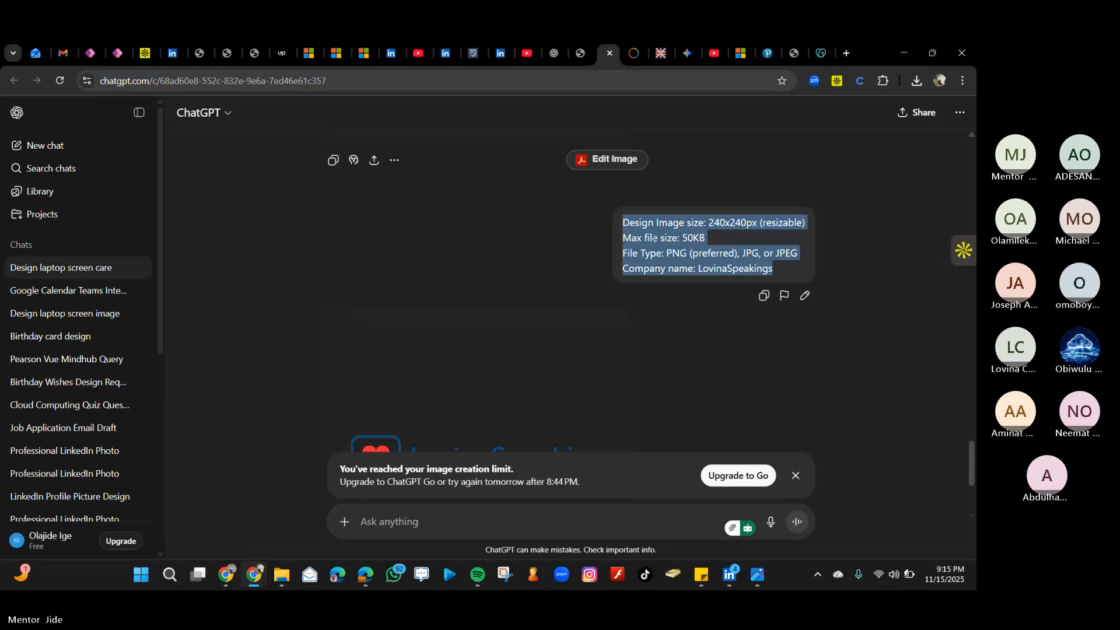
pyautogui.moveTo(219, 576)
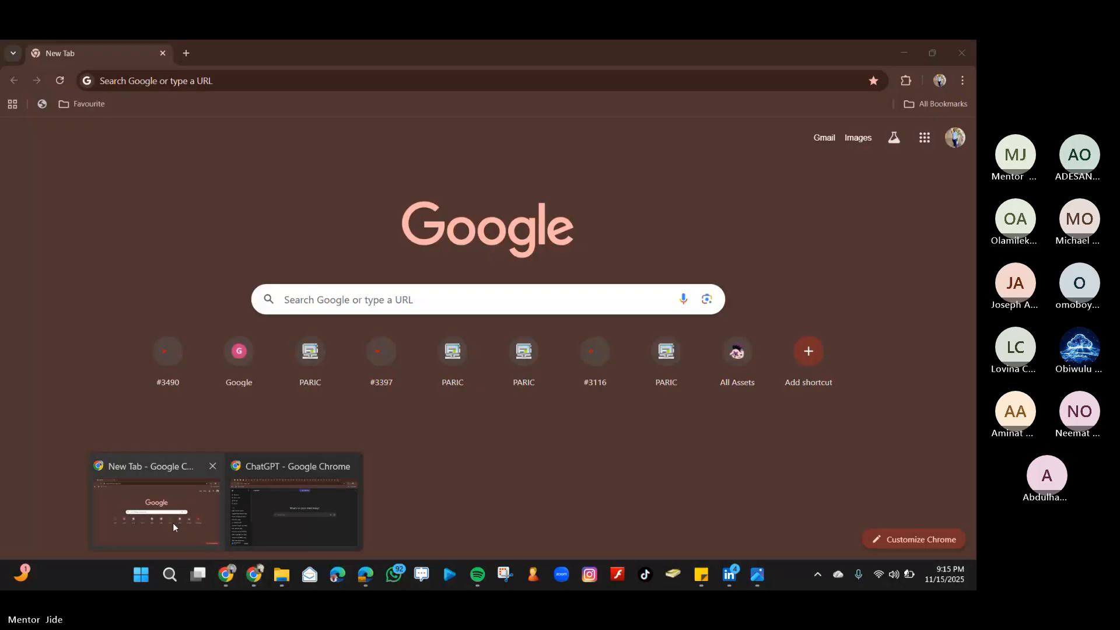
pyautogui.click(295, 508)
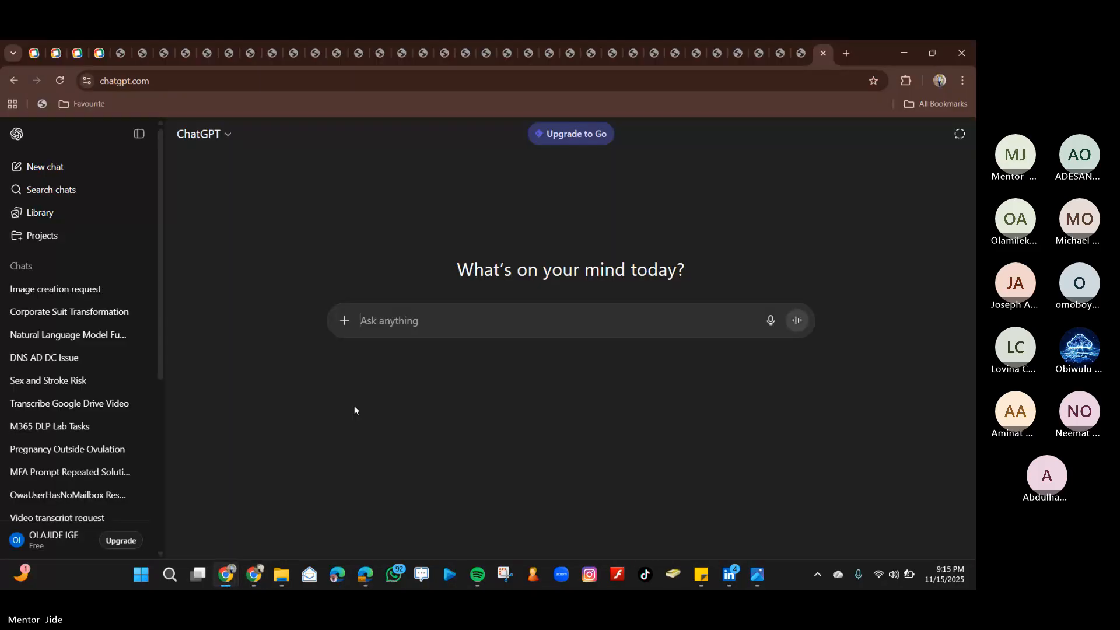
pyautogui.write('Design Image size: 240x240px (resizable) Max file size: 50KB File Type: PNG (preferred), JPG or Company name: LovinaSpeakings')
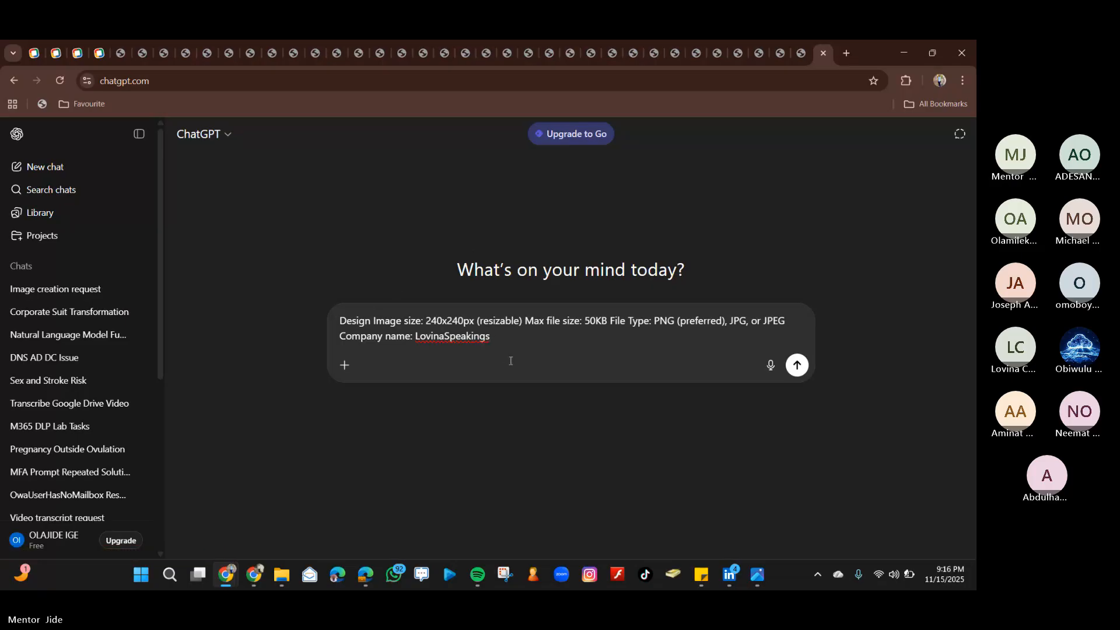
pyautogui.press('Return')
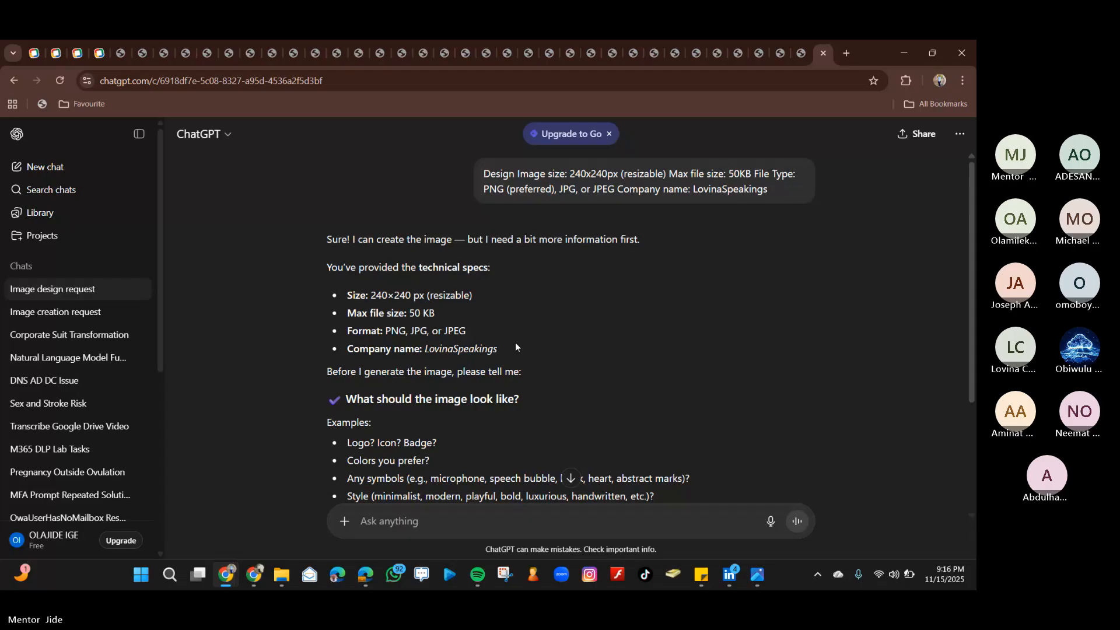
# Paste the logo spec (240x240px, 50KB max) and break it onto four lines: size, max file size, file type, company name
pyautogui.scroll(-3, 516, 341)
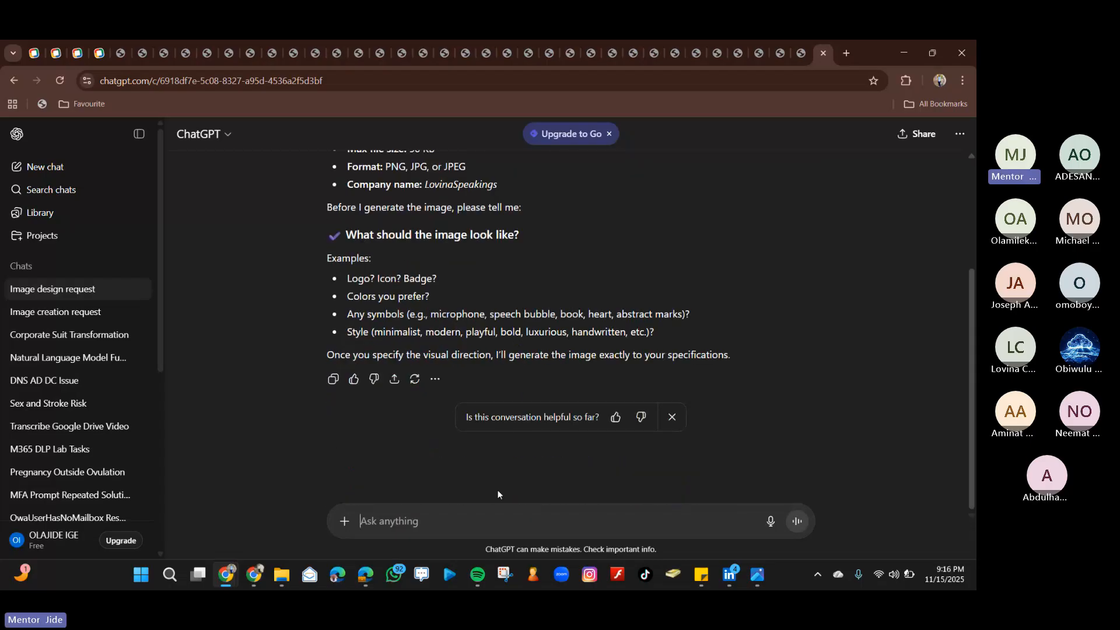
pyautogui.hotkey('ctrl', 'v')
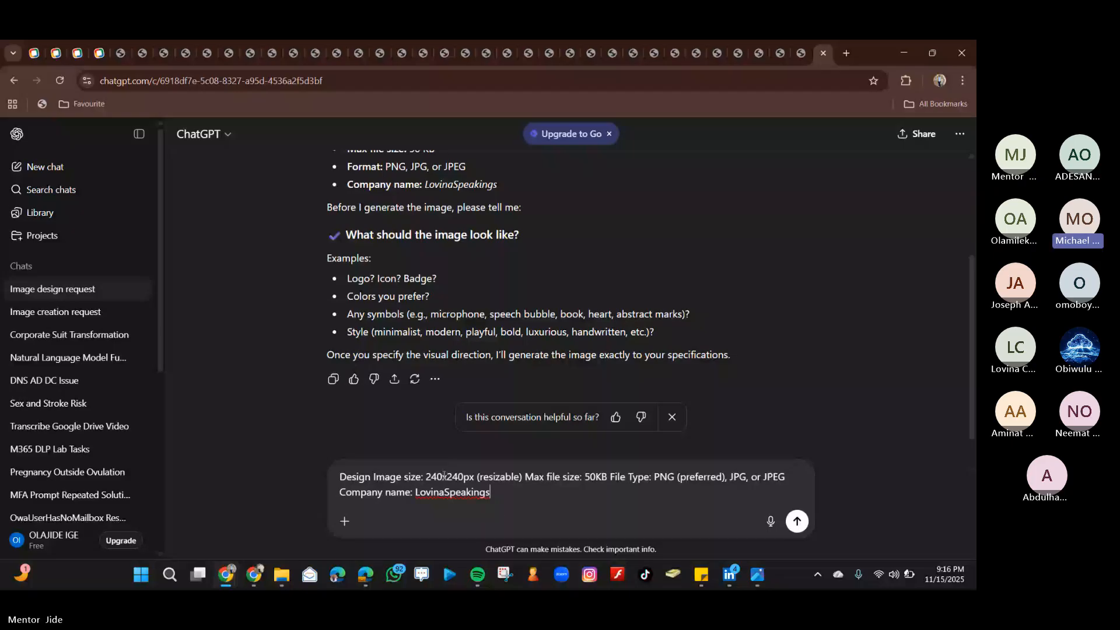
pyautogui.click(525, 476)
pyautogui.hotkey('shift', 'Return')
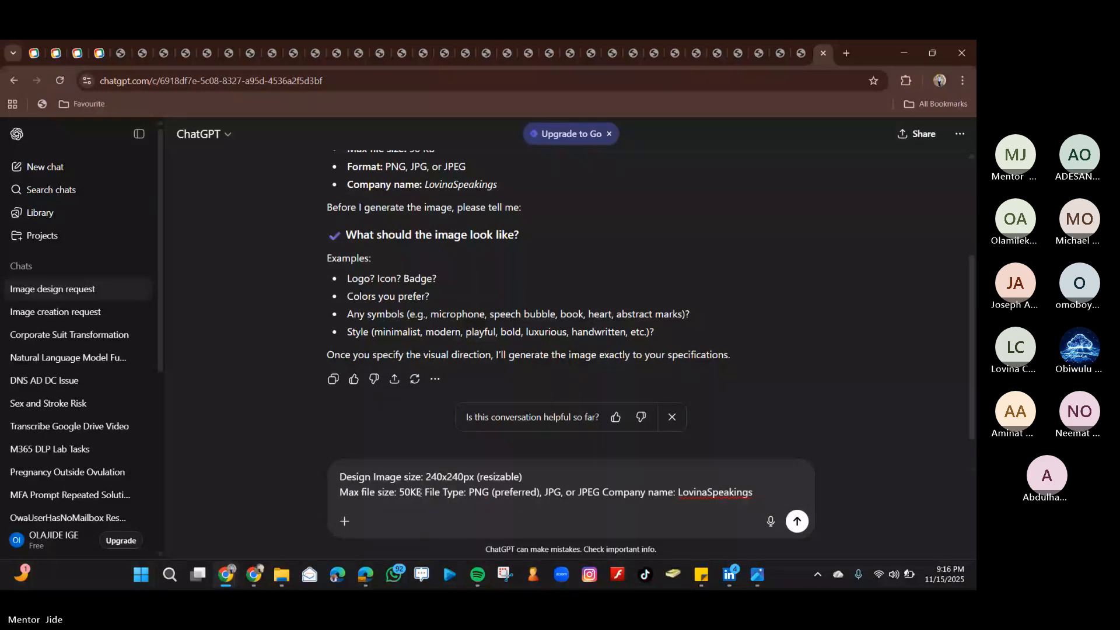
pyautogui.click(420, 493)
pyautogui.hotkey('shift', 'Return')
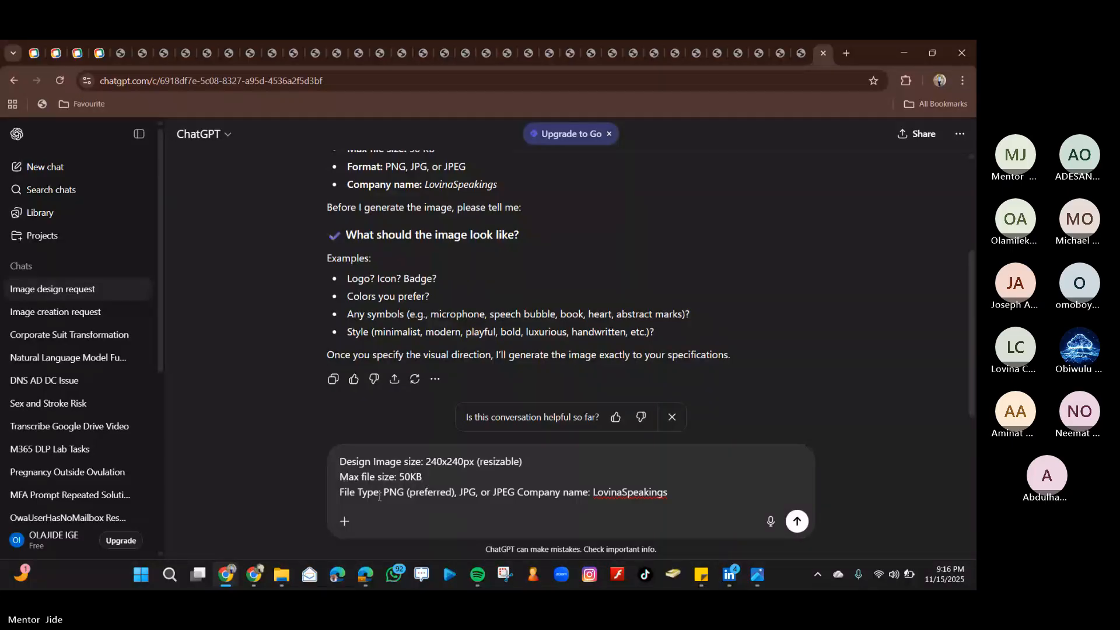
pyautogui.click(518, 493)
pyautogui.hotkey('shift', 'Return')
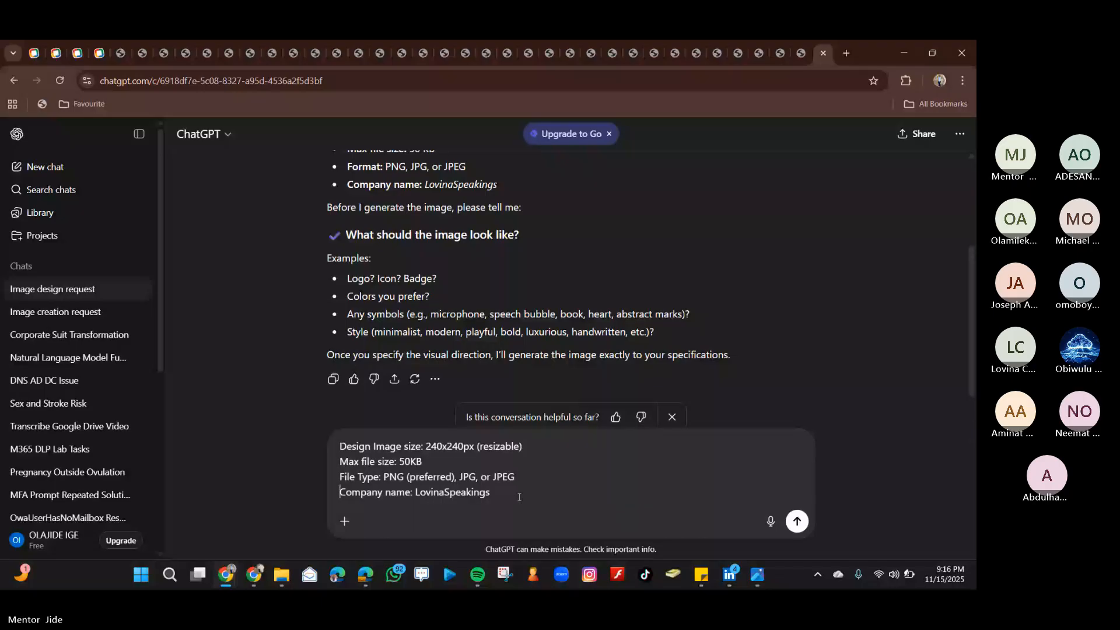
# Send the four-line spec so ChatGPT generates the square speech-bubble heart logo
pyautogui.click(798, 521)
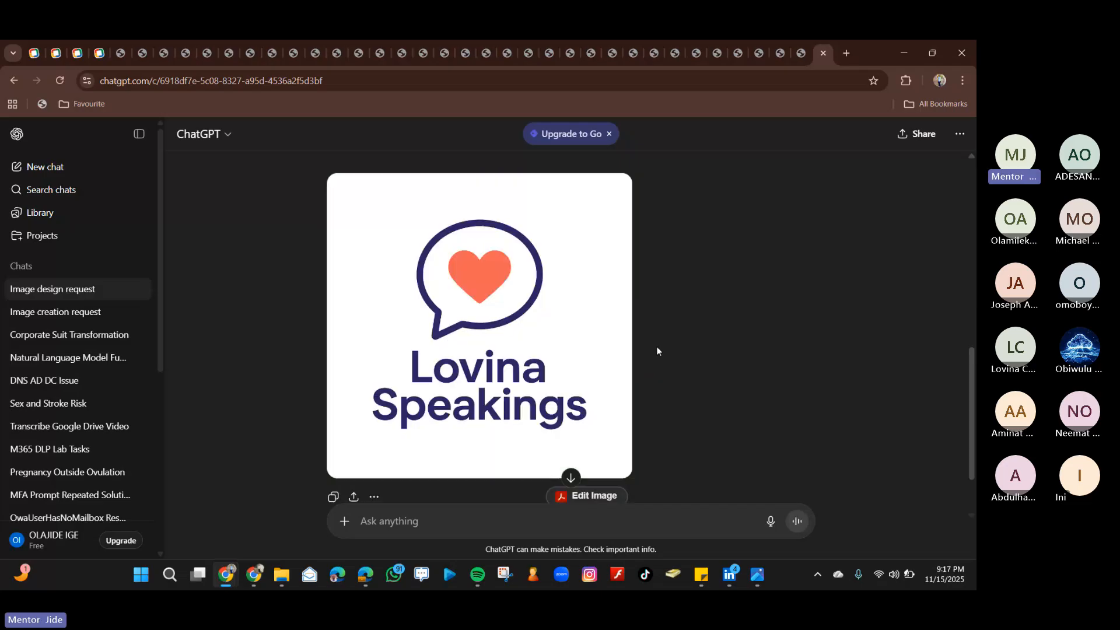
# Download the generated logo as a PNG and show it in its Downloads folder
pyautogui.scroll(-1, 658, 351)
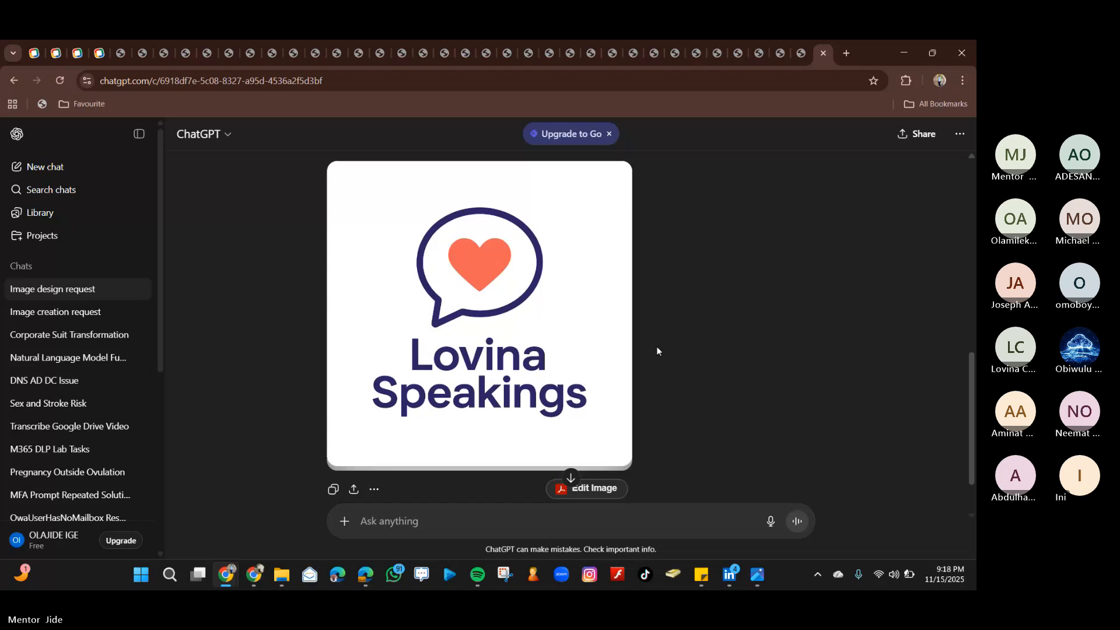
pyautogui.moveTo(415, 396)
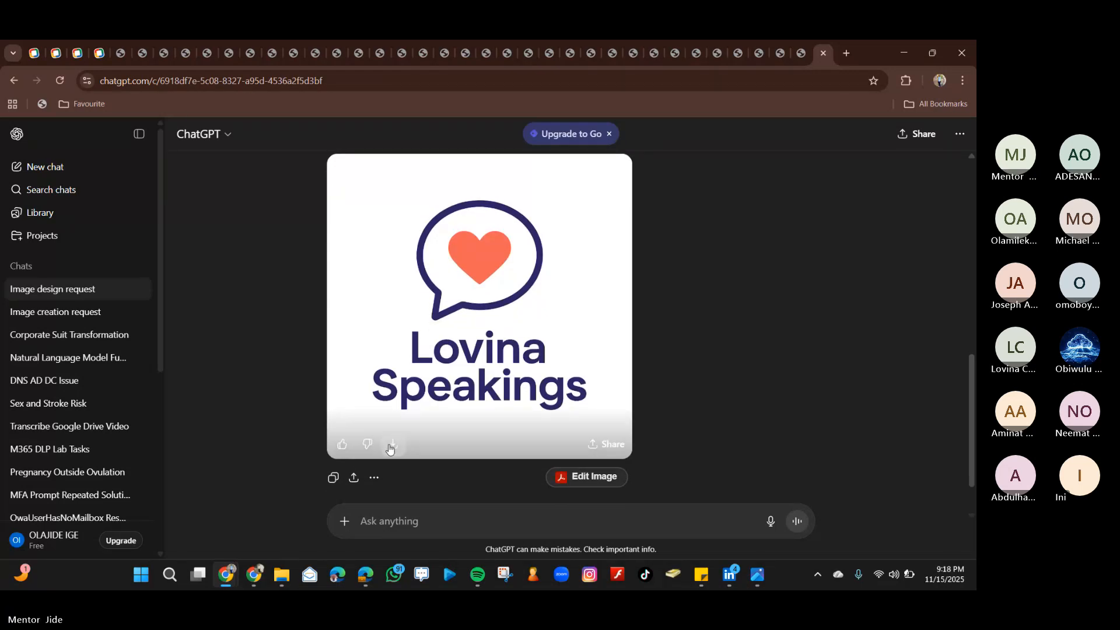
pyautogui.click(391, 445)
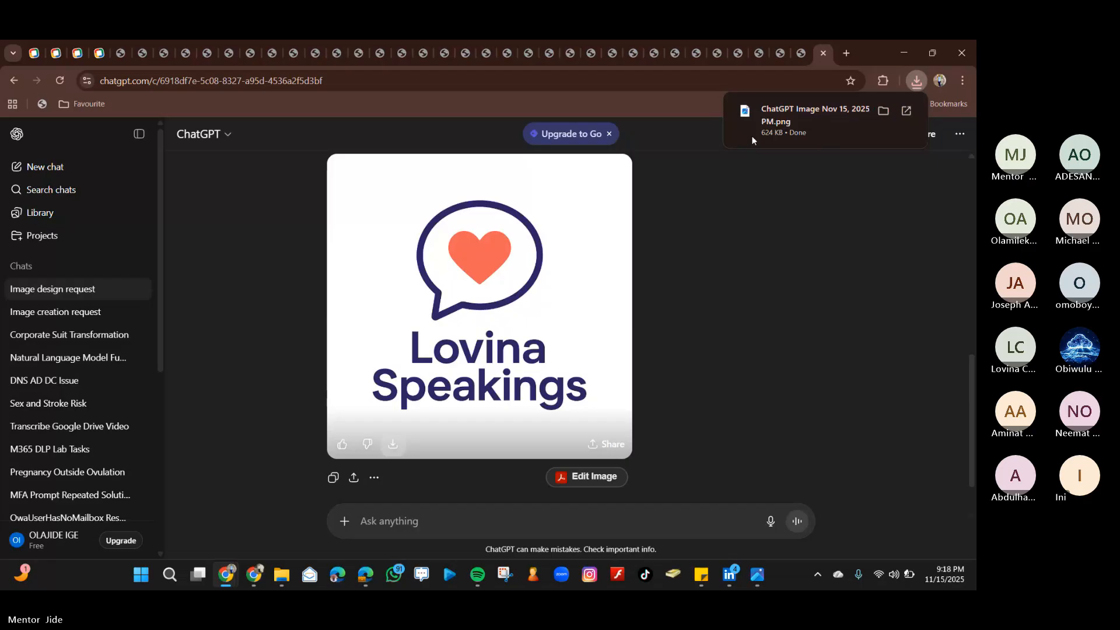
pyautogui.click(882, 112)
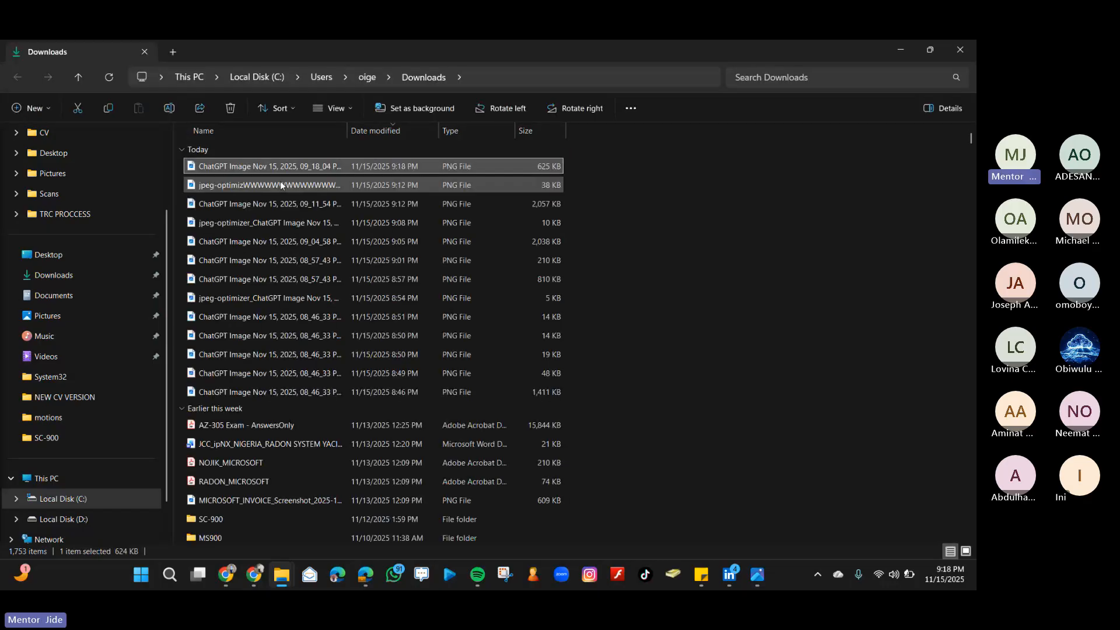
# Rename the downloaded 625 KB logo PNG to iSAAAAAAAAC
pyautogui.rightClick(489, 166)
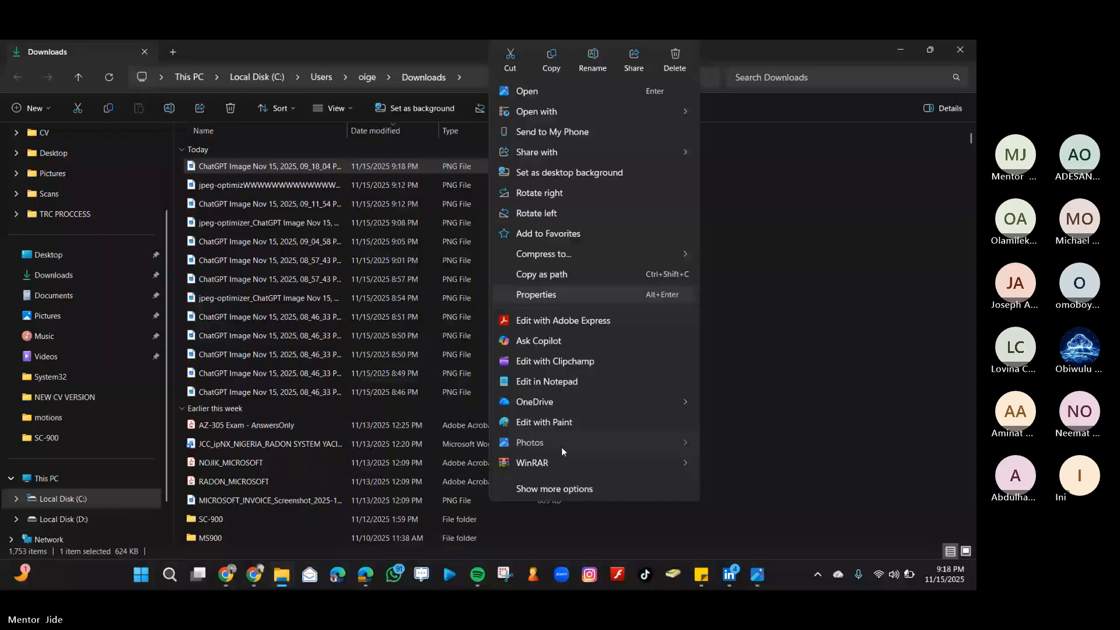
pyautogui.click(555, 487)
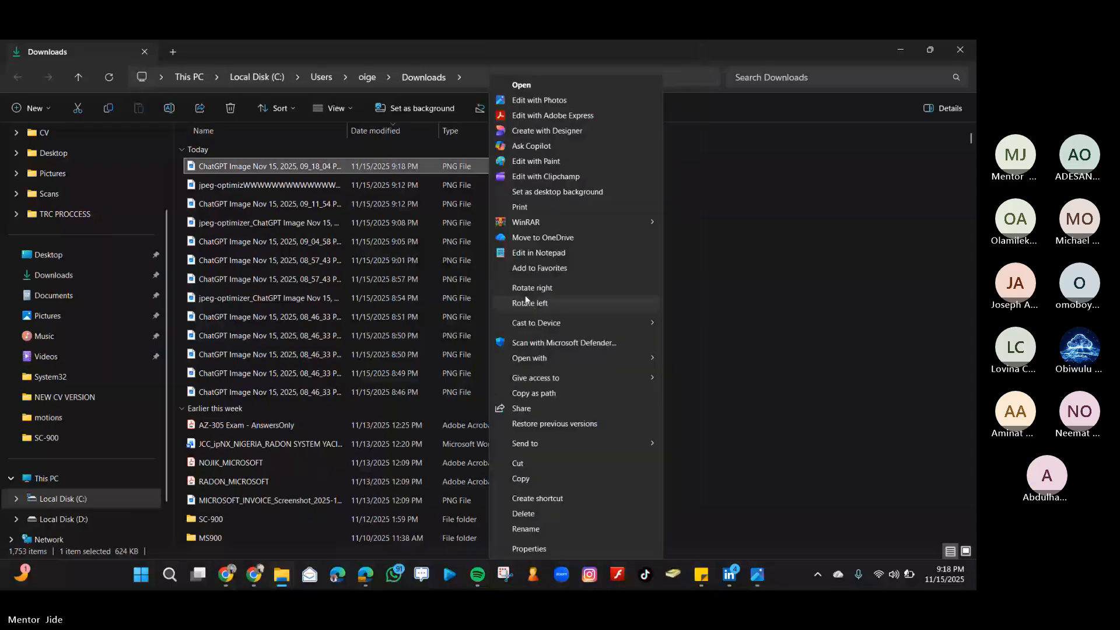
pyautogui.click(540, 529)
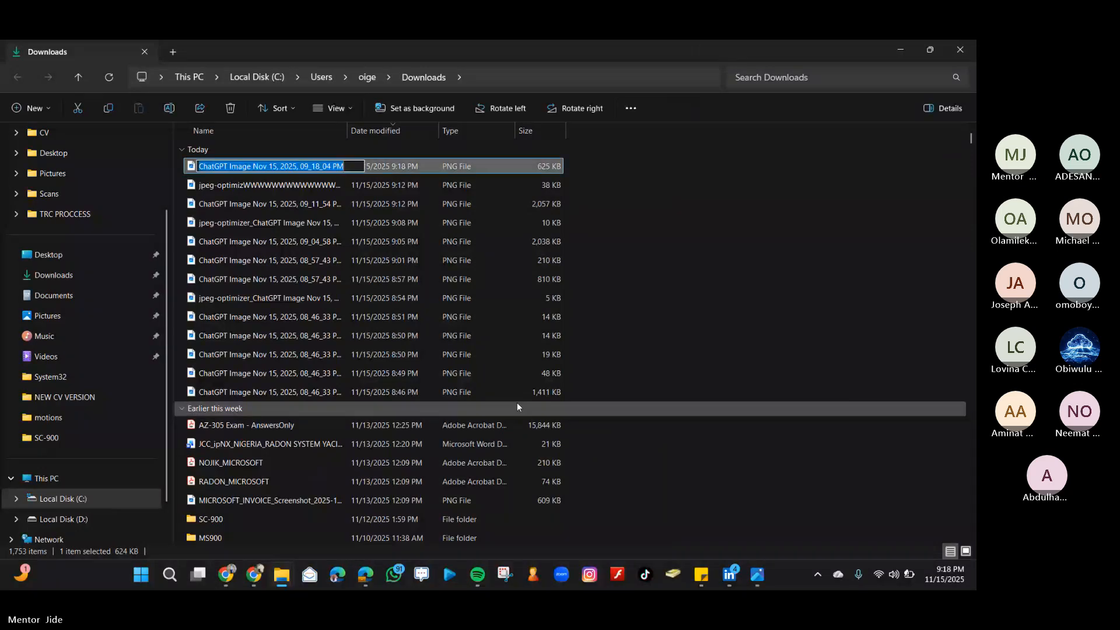
pyautogui.write('iSAAAAAAAA')
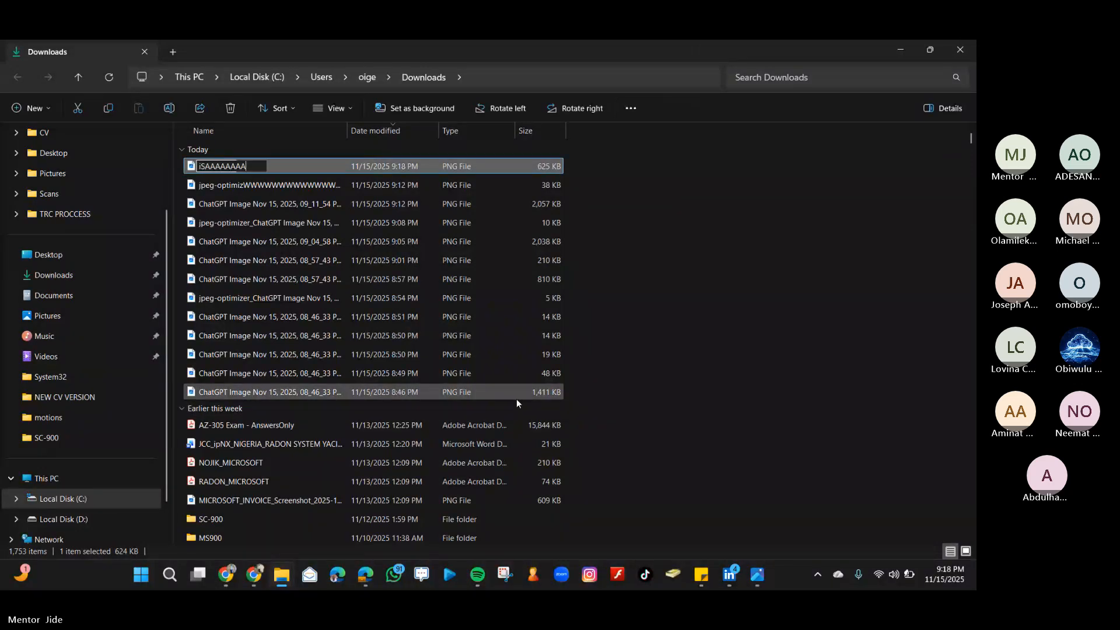
pyautogui.write('C')
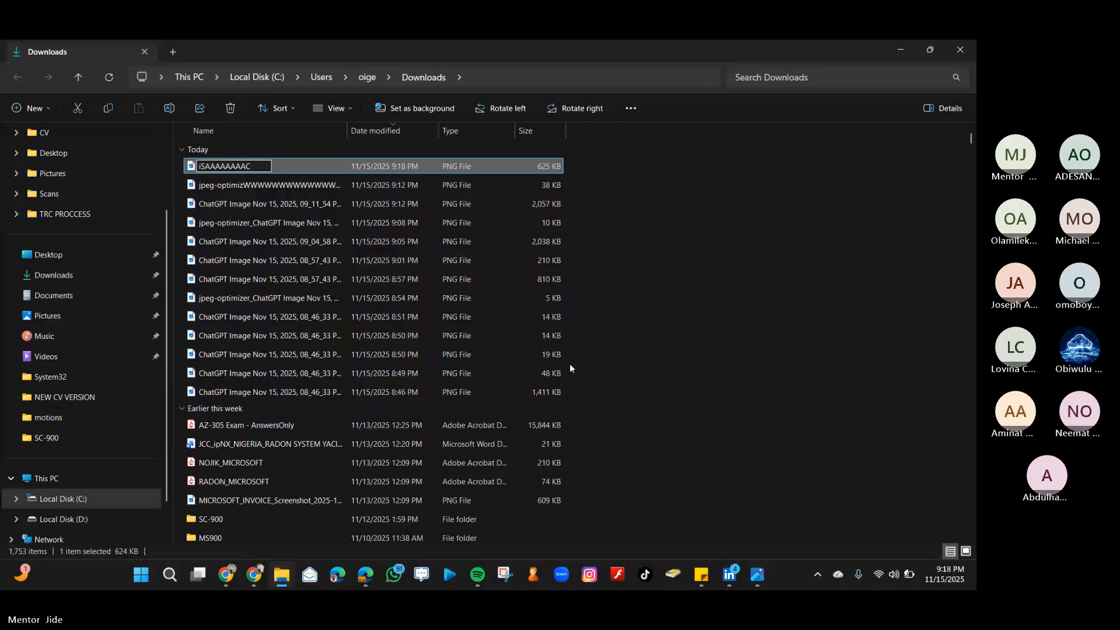
pyautogui.click(680, 320)
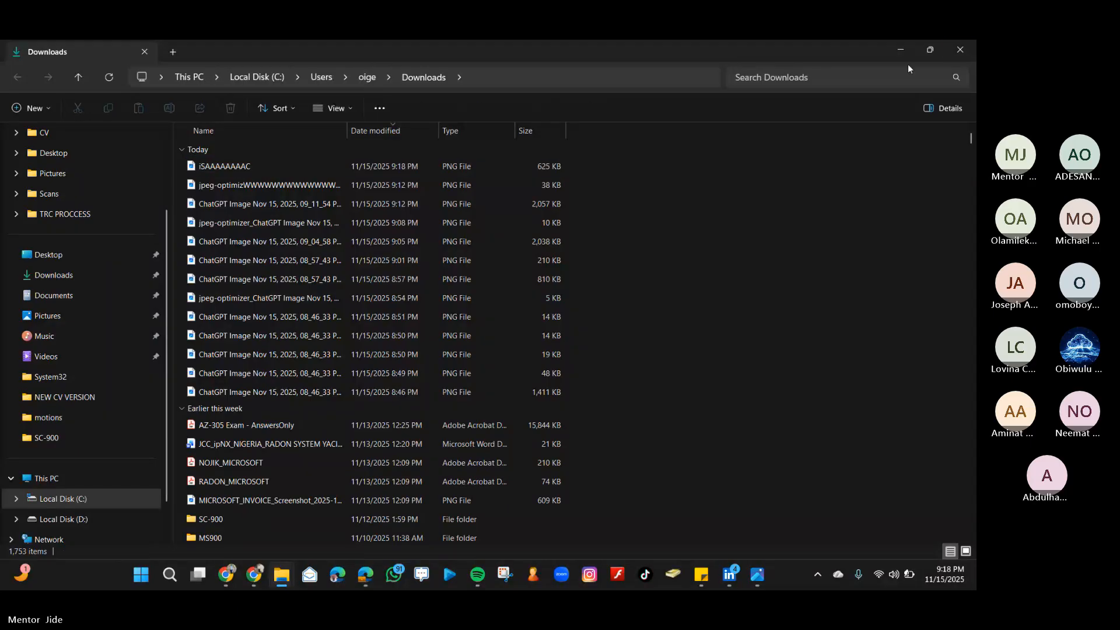
# Close File Explorer and bring up the Compress JPEG to 50KB page in the browser
pyautogui.click(960, 50)
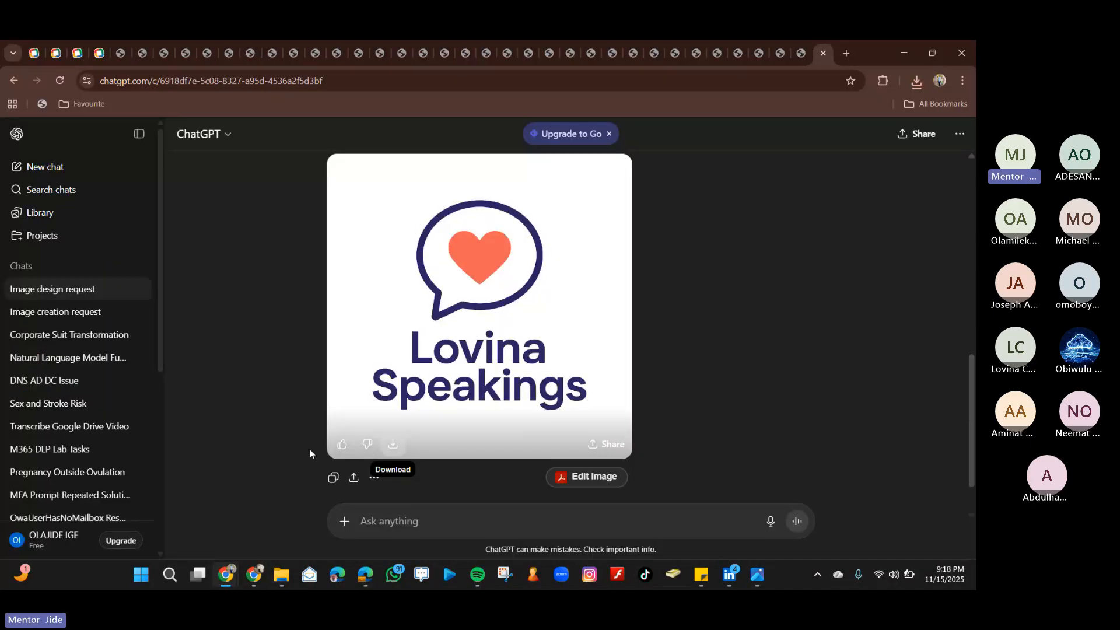
pyautogui.moveTo(254, 574)
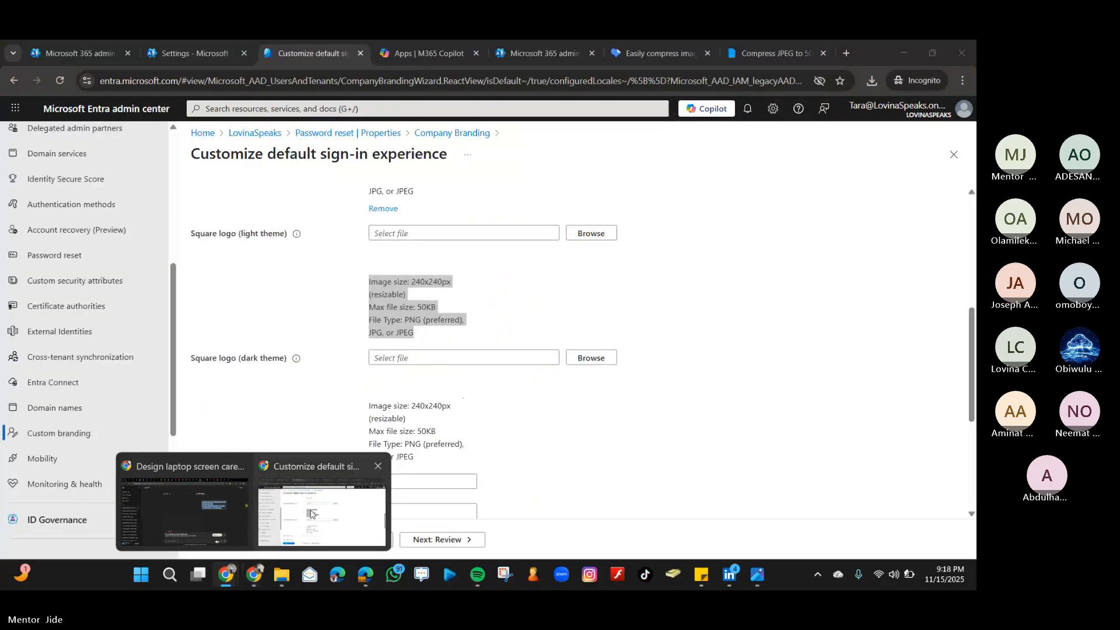
pyautogui.click(311, 513)
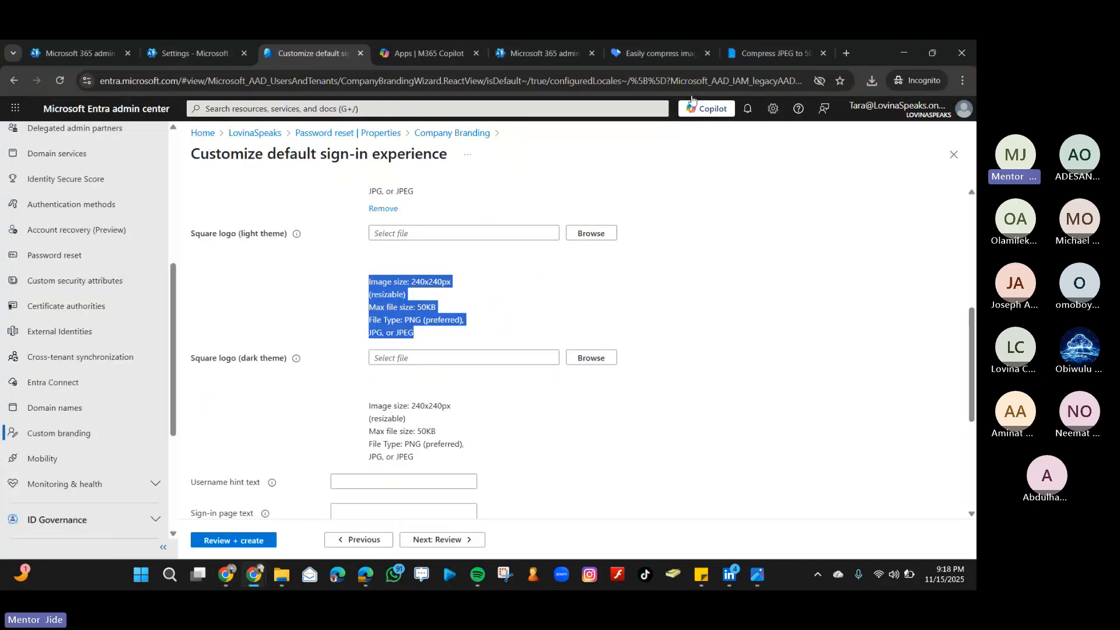
pyautogui.click(761, 53)
pyautogui.scroll(2, 472, 307)
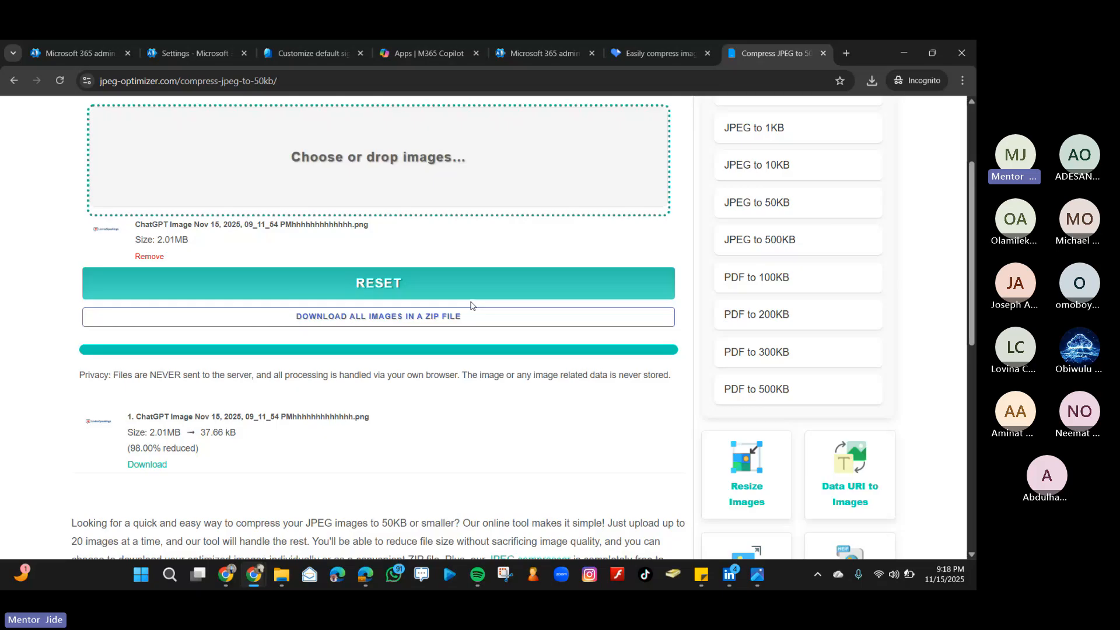
pyautogui.scroll(1, 471, 306)
pyautogui.scroll(1, 471, 306)
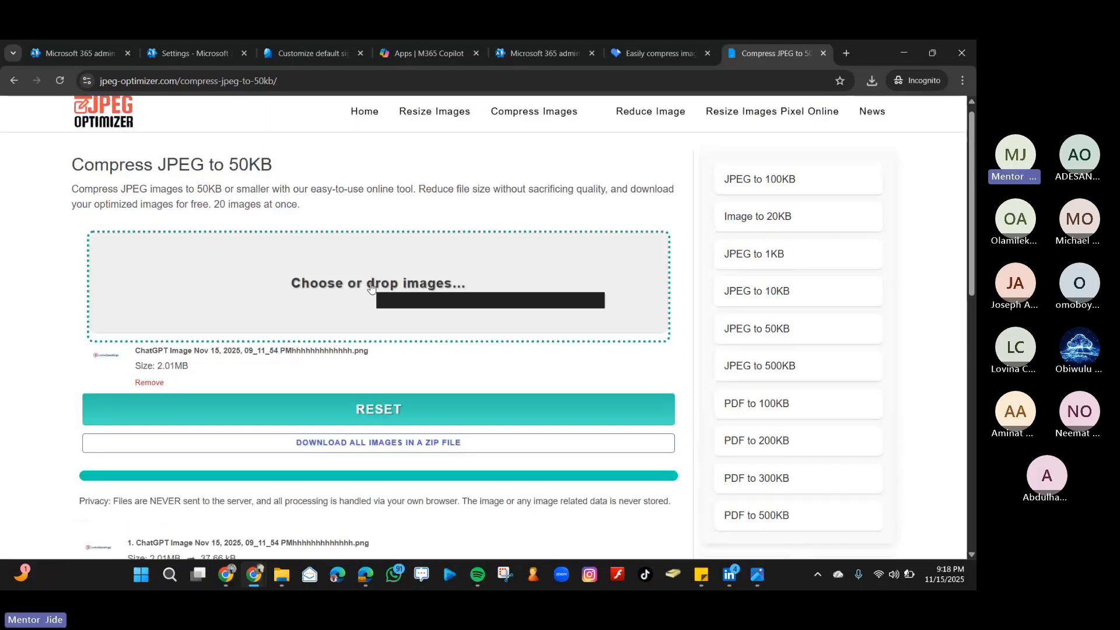
# Load iSAAAAAAAAC.png into the compressor, then remove it and reset the compressor
pyautogui.click(371, 286)
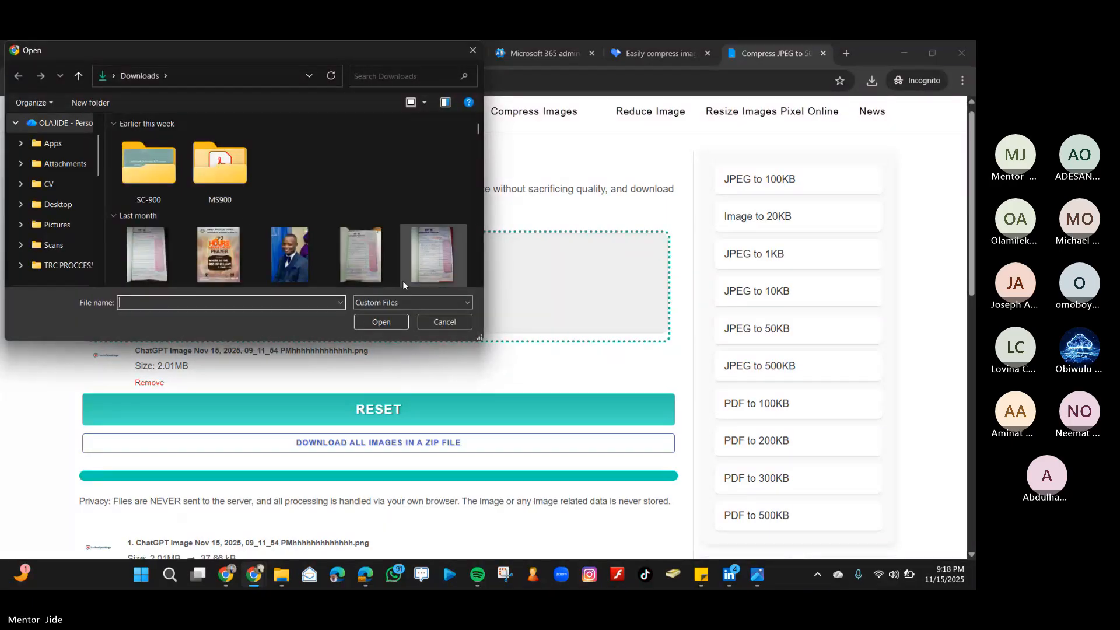
pyautogui.click(409, 300)
pyautogui.click(405, 324)
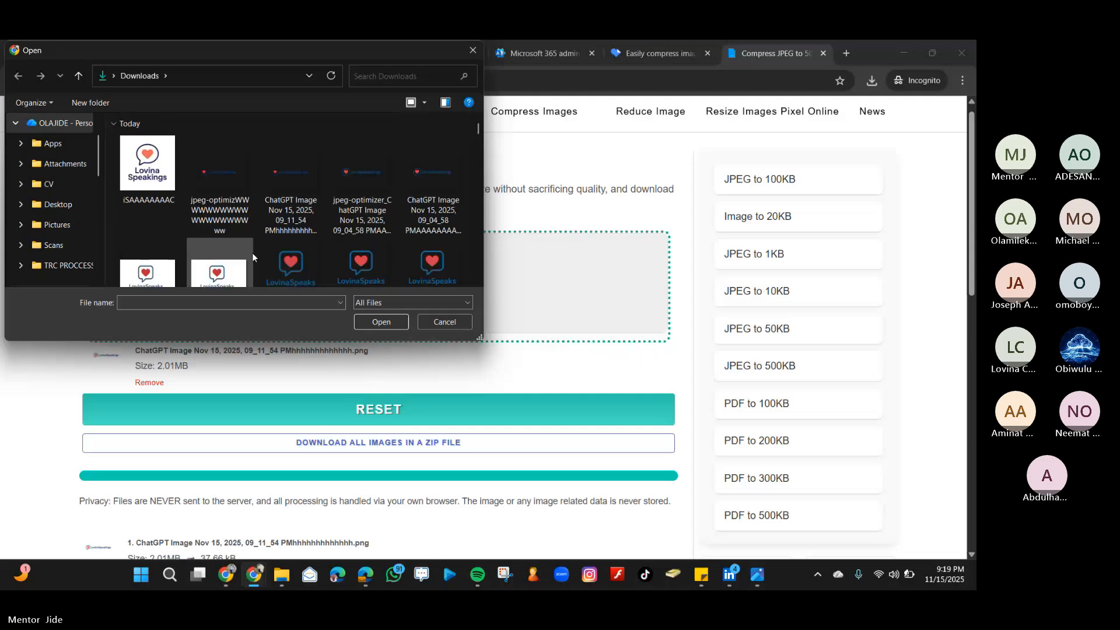
pyautogui.click(162, 193)
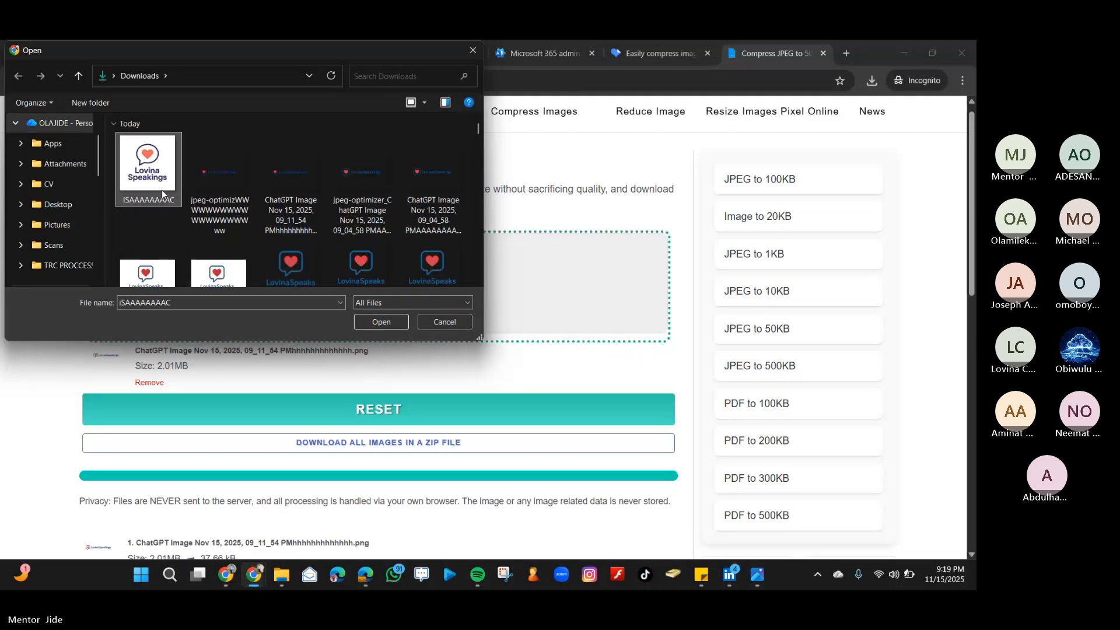
pyautogui.click(381, 322)
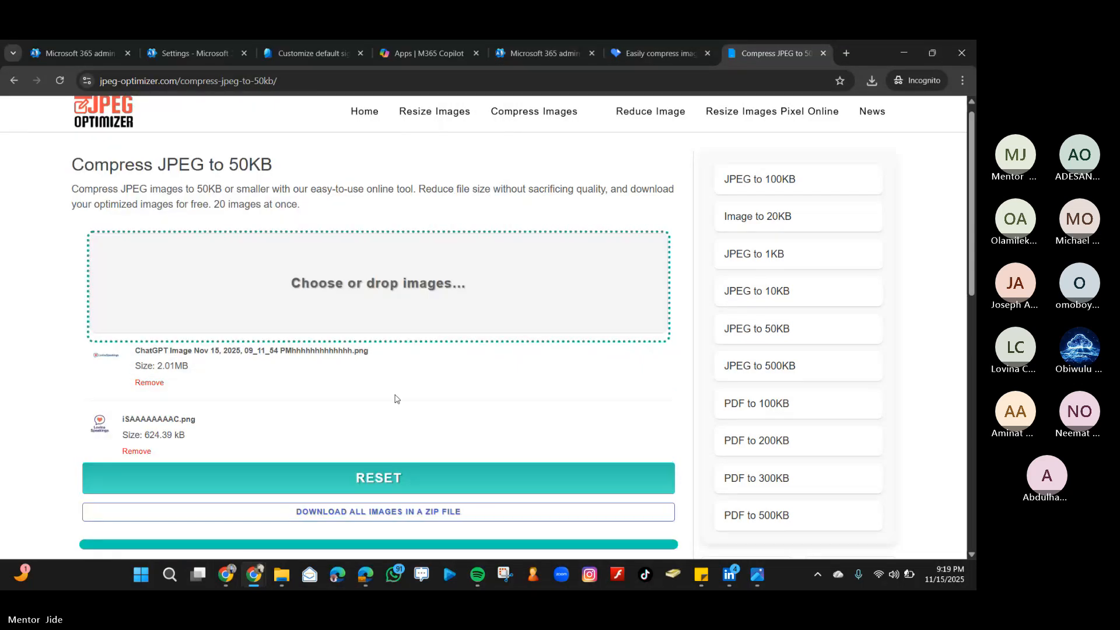
pyautogui.scroll(-1, 385, 402)
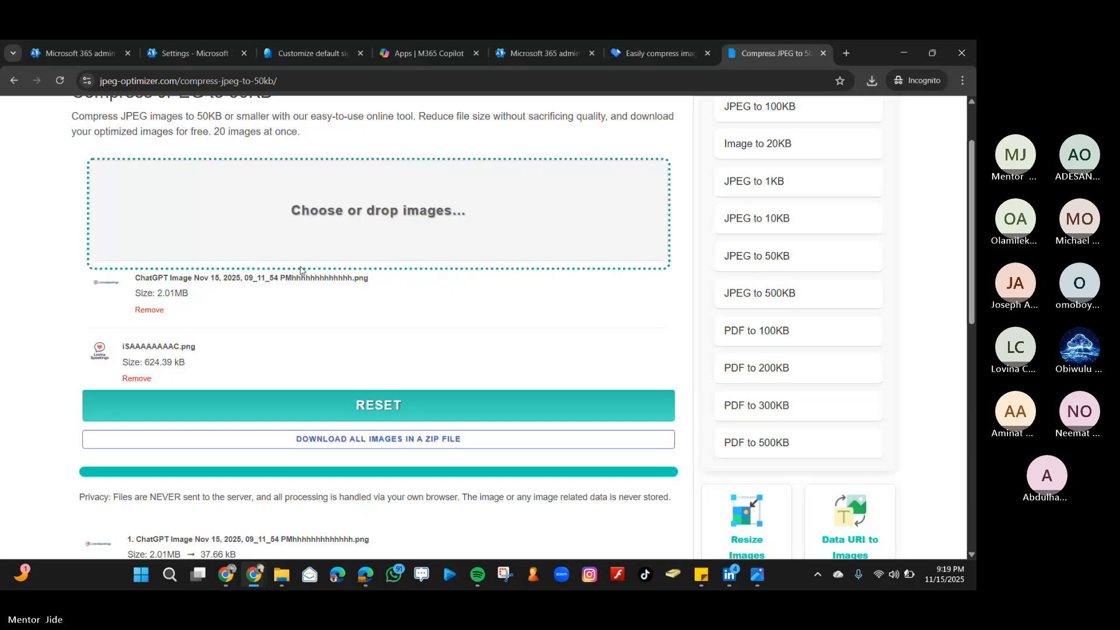
pyautogui.click(153, 311)
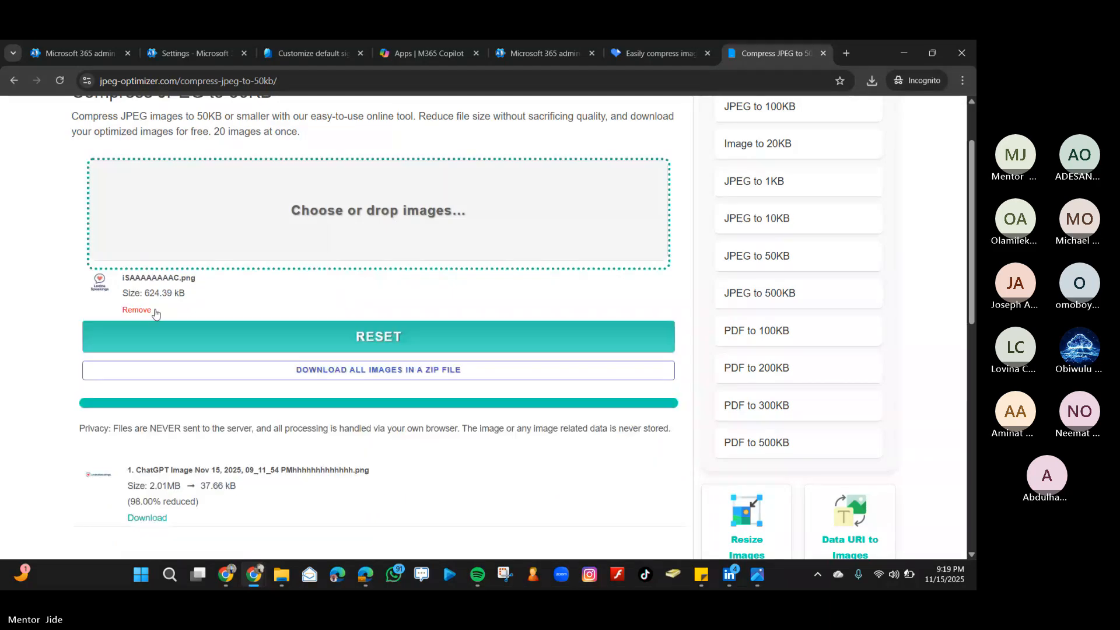
pyautogui.click(330, 338)
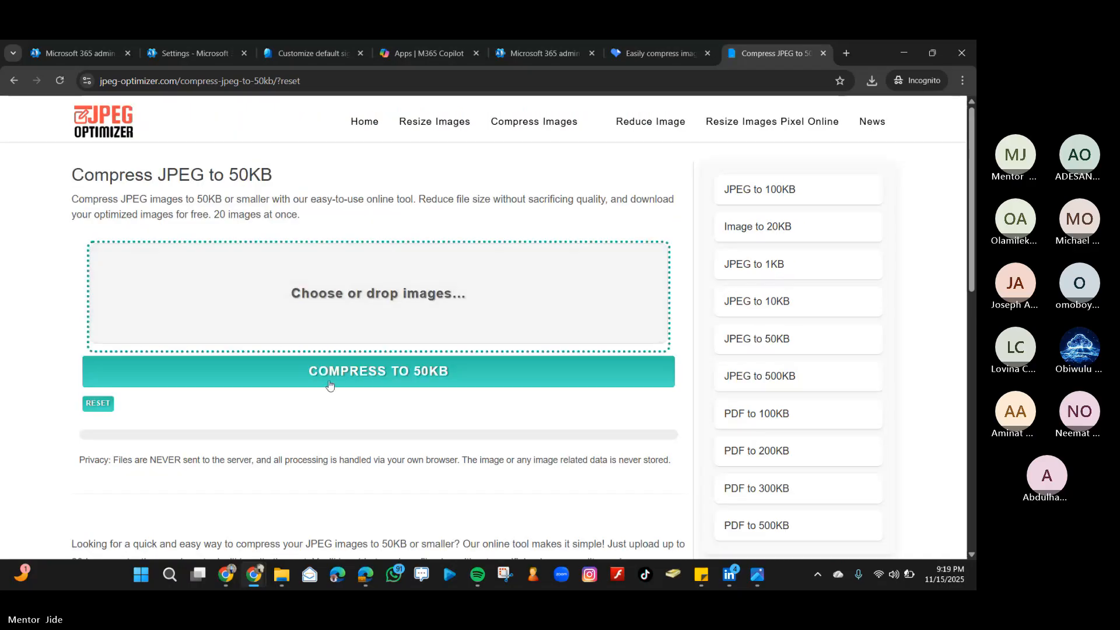
pyautogui.scroll(-1, 329, 385)
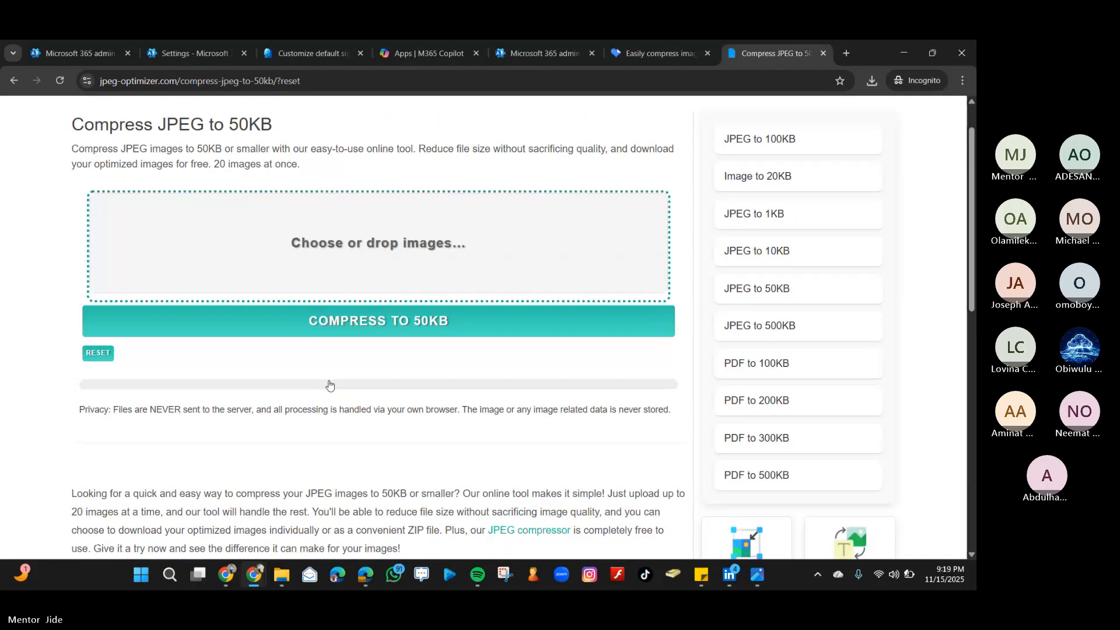
# Upload iSAAAAAAAAC.png again and compress it from 624.39 kB to 45.95 kB
pyautogui.click(357, 242)
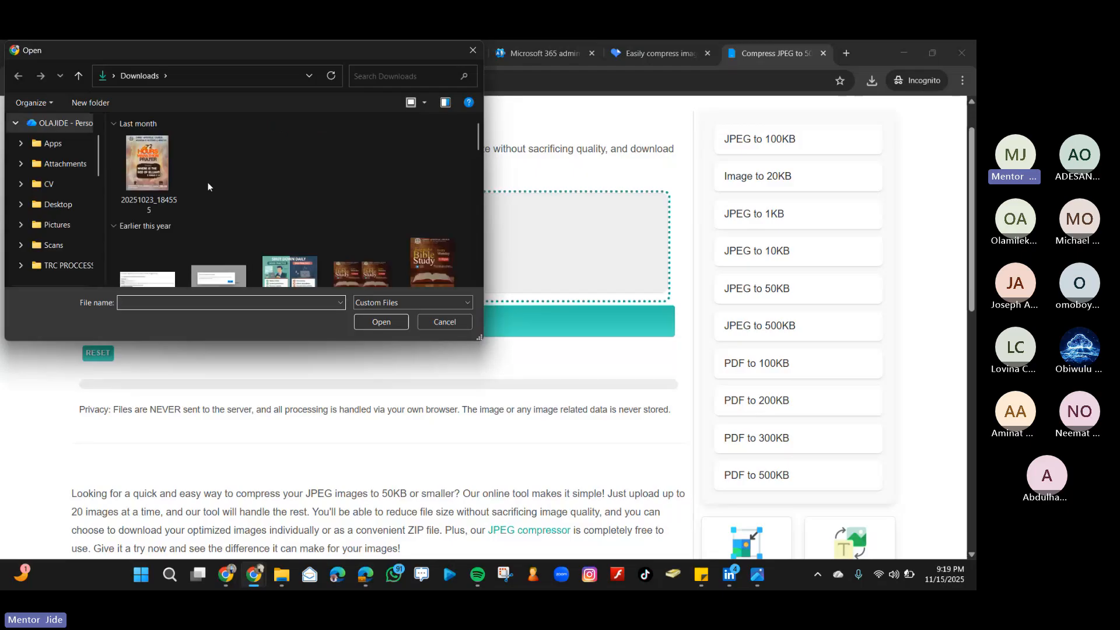
pyautogui.click(384, 304)
pyautogui.click(390, 330)
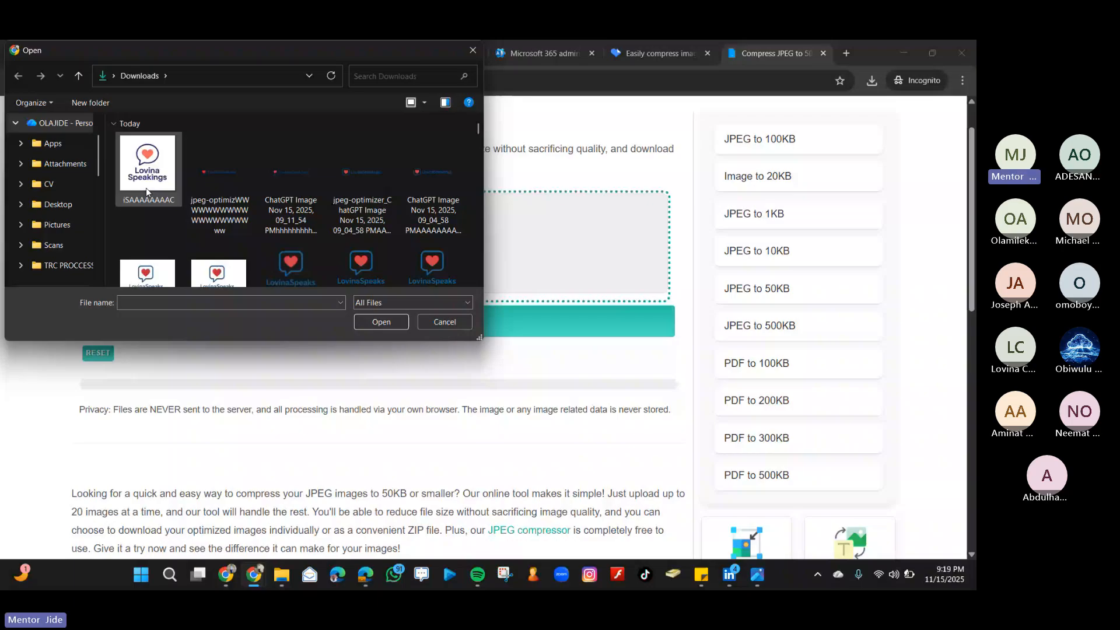
pyautogui.click(147, 169)
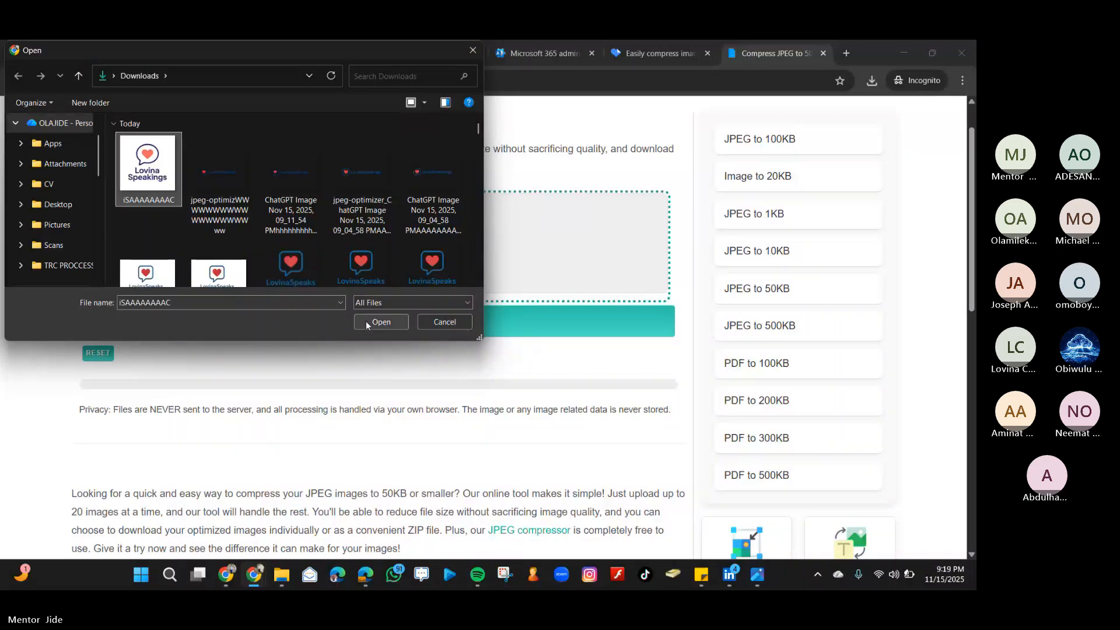
pyautogui.click(366, 321)
pyautogui.click(374, 371)
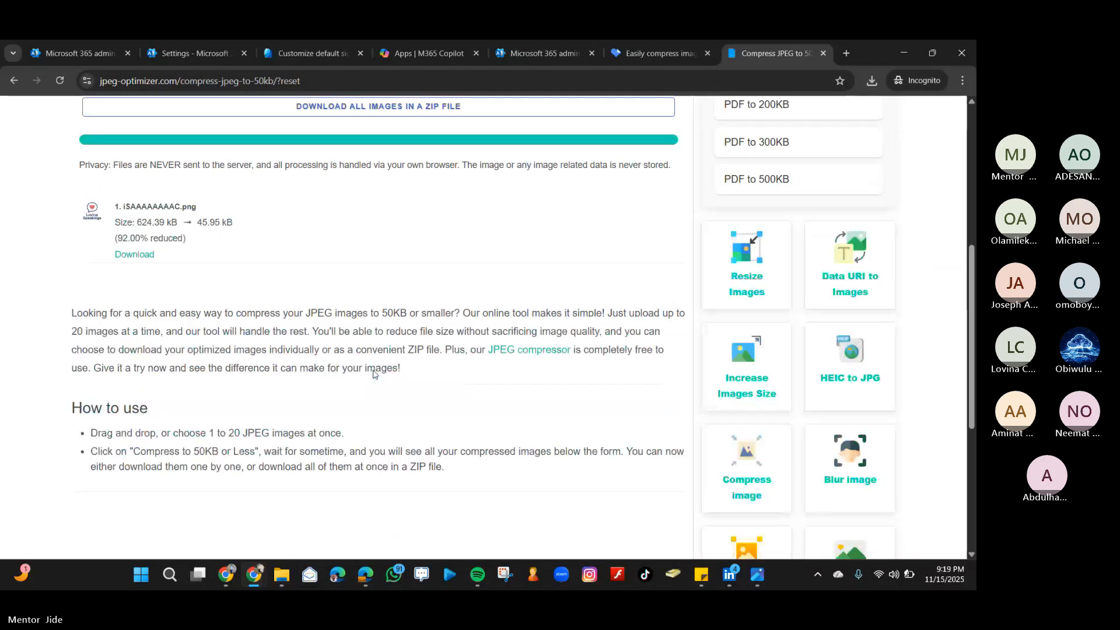
# Save the compressed logo to Downloads with 'aaaaaaaaaaaaaaa' added to its file name
pyautogui.scroll(-1, 362, 371)
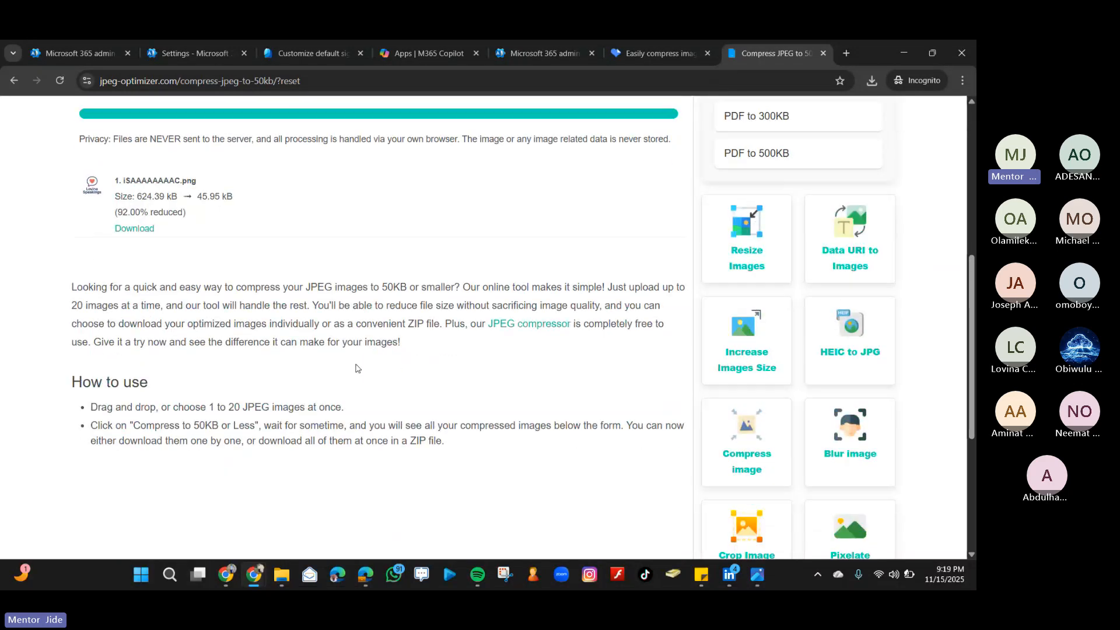
pyautogui.click(135, 232)
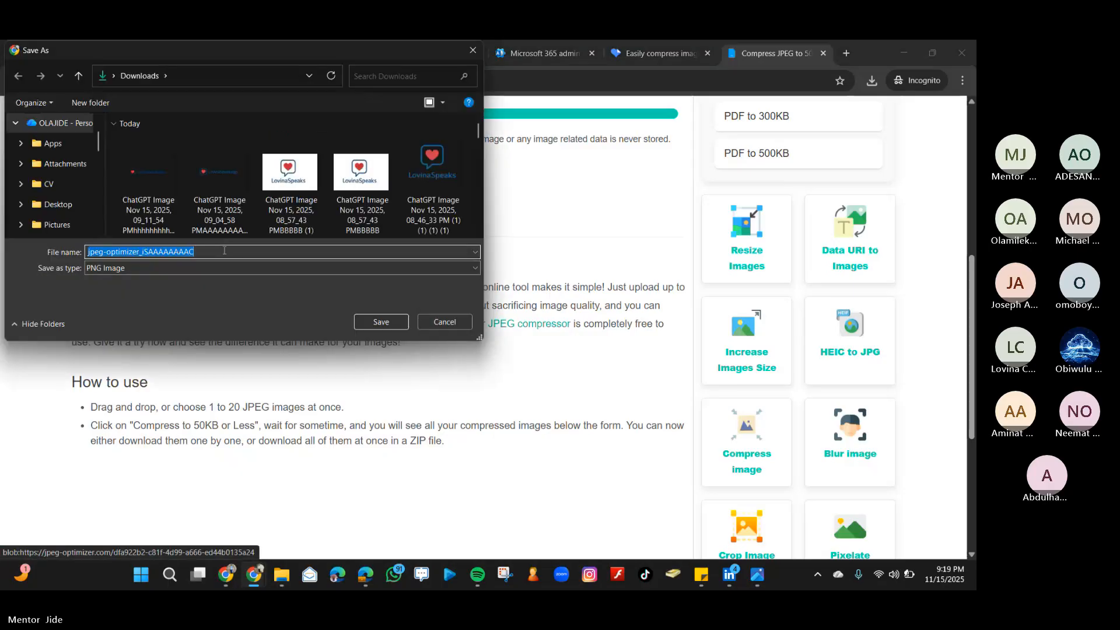
pyautogui.click(224, 250)
pyautogui.write('aaaaaaa')
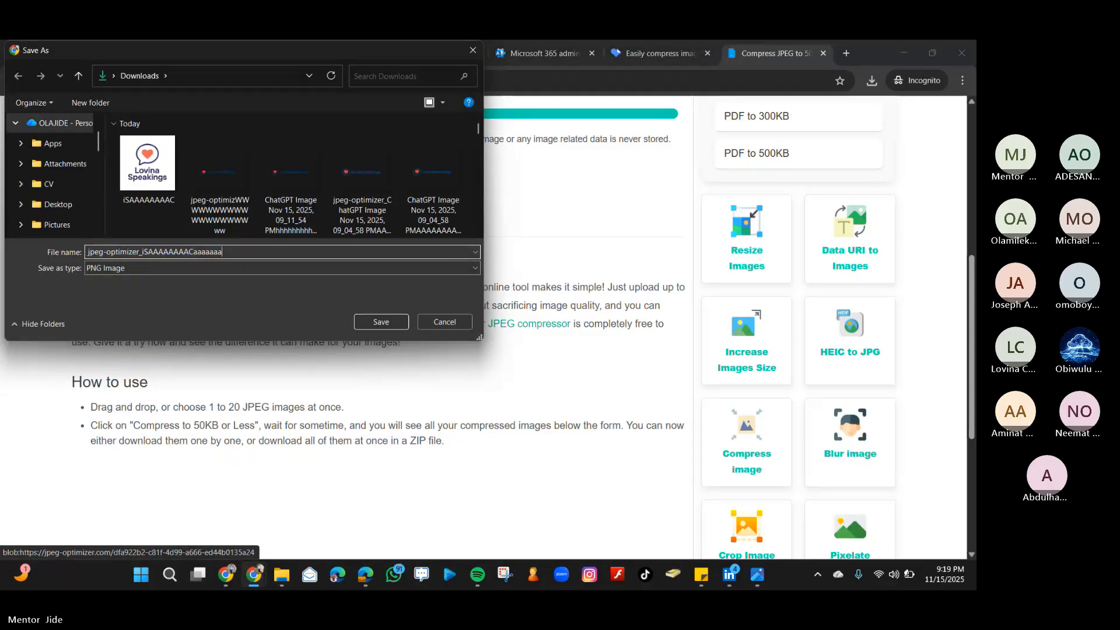
pyautogui.write('aaaaaaaa')
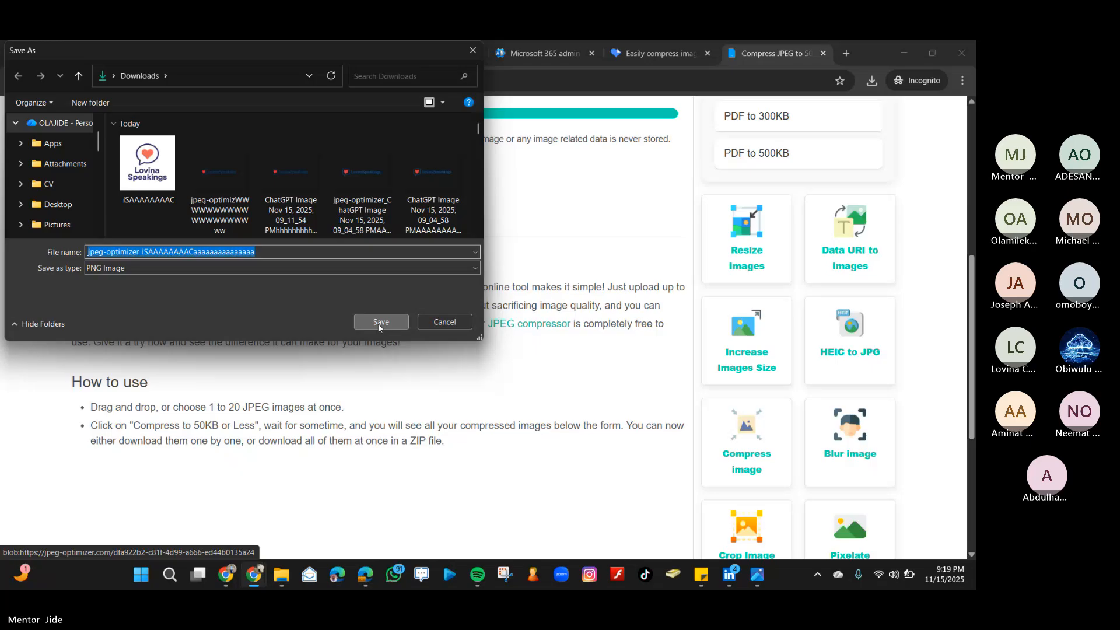
pyautogui.click(378, 323)
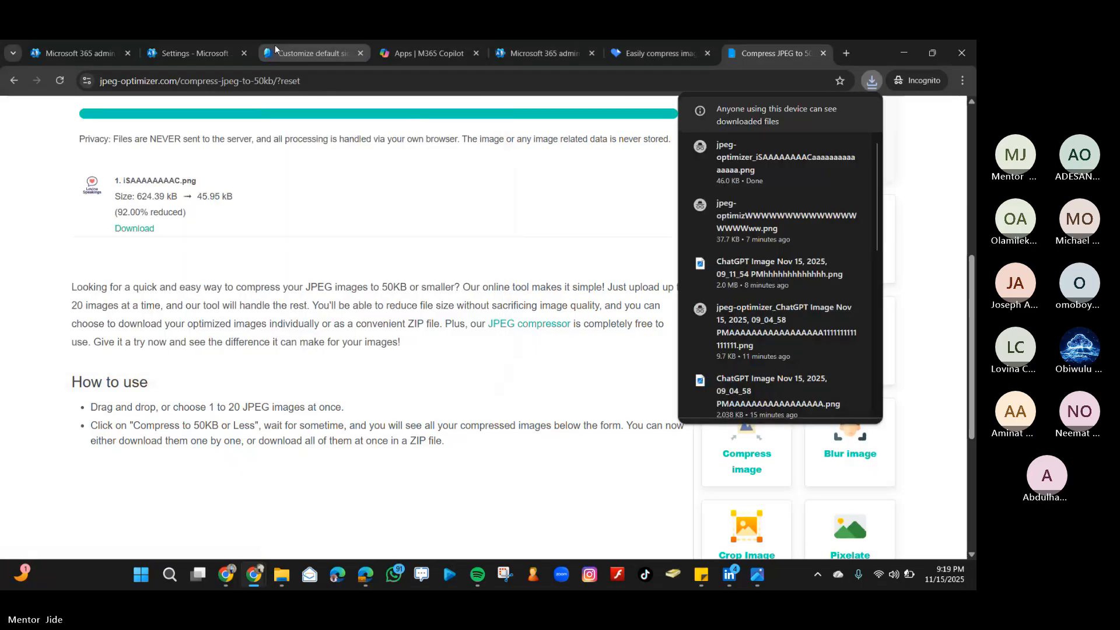
pyautogui.click(276, 49)
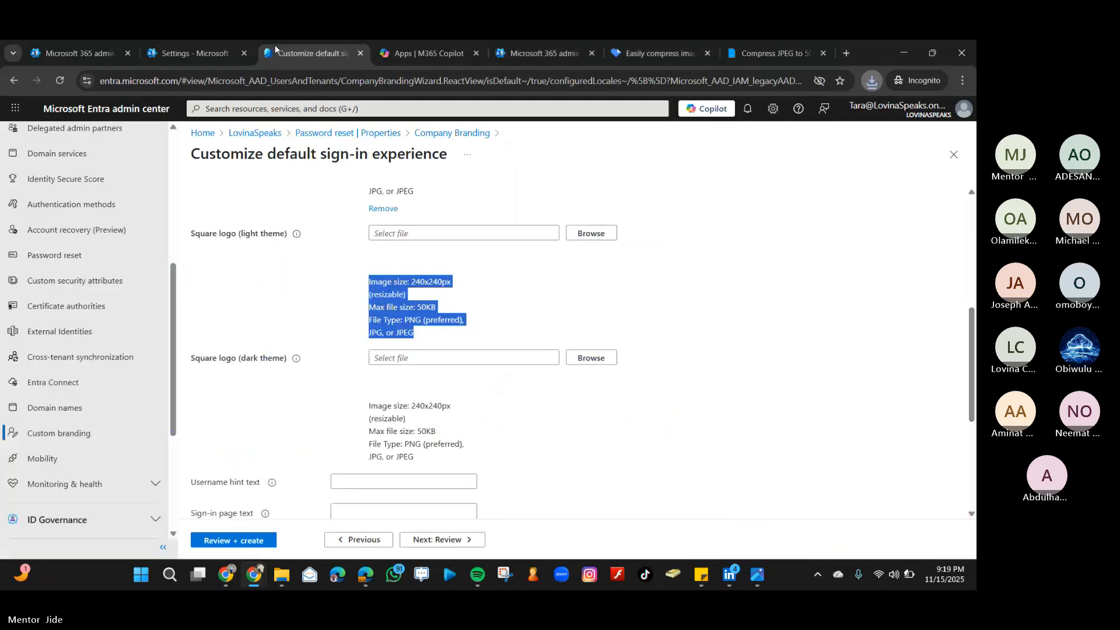
# Upload the compressed logo as the light-theme square logo
pyautogui.click(592, 240)
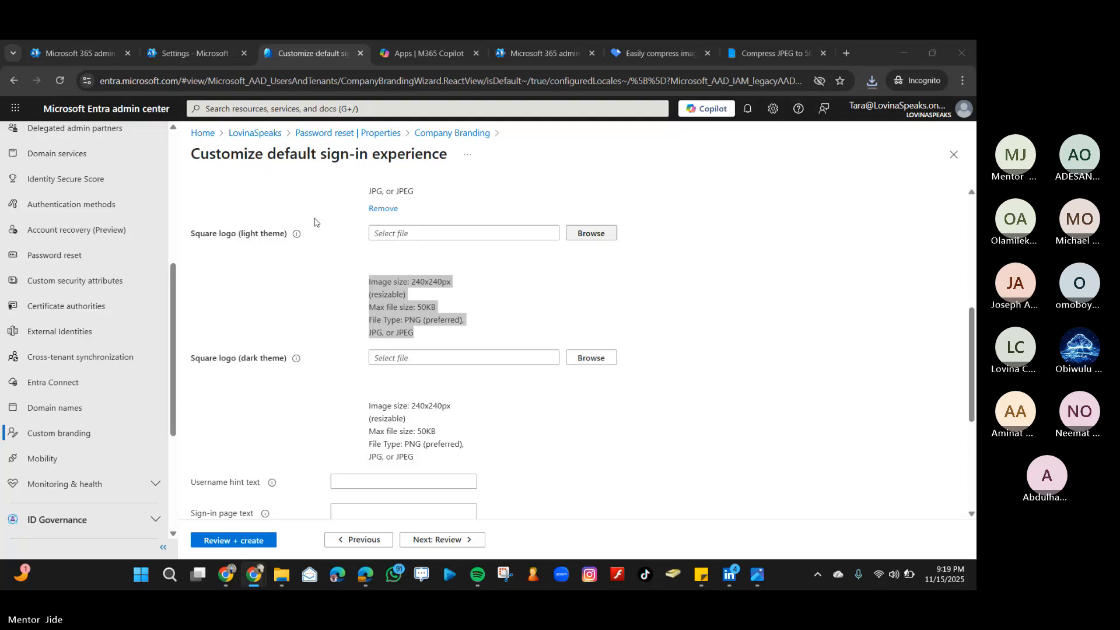
pyautogui.click(150, 175)
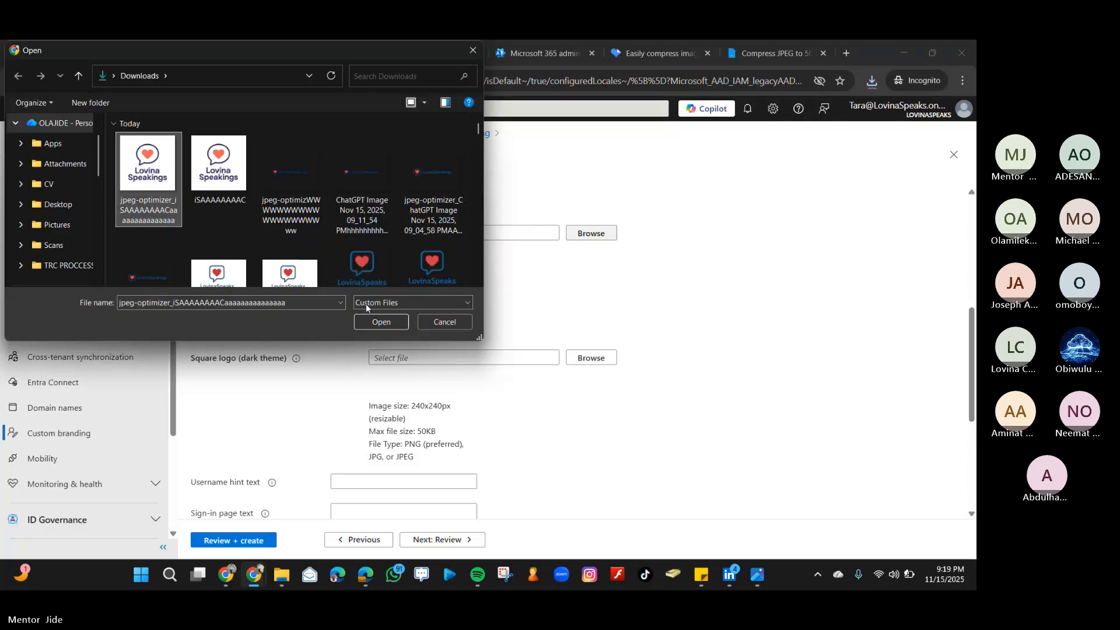
pyautogui.click(377, 321)
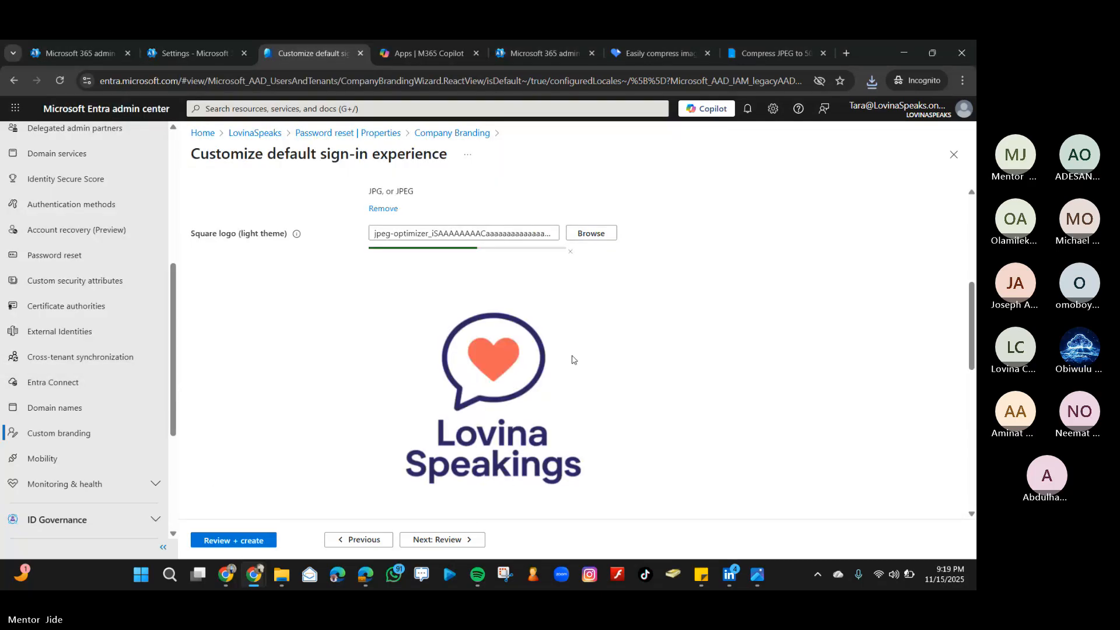
pyautogui.scroll(-3, 571, 359)
# Upload the same compressed logo as the dark-theme square logo
pyautogui.click(591, 410)
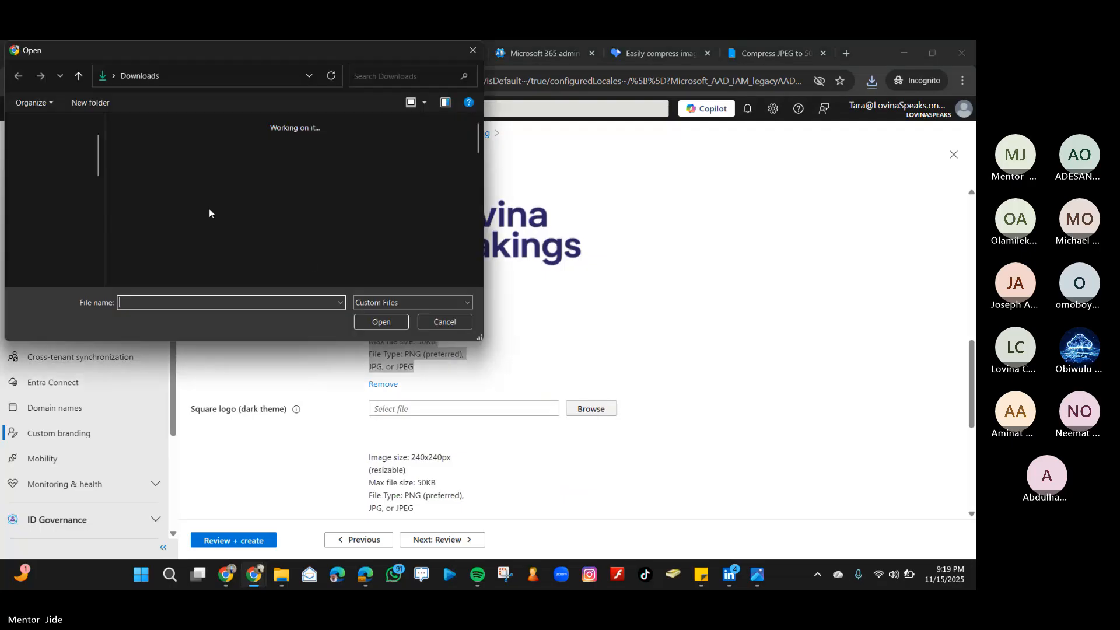
pyautogui.click(173, 196)
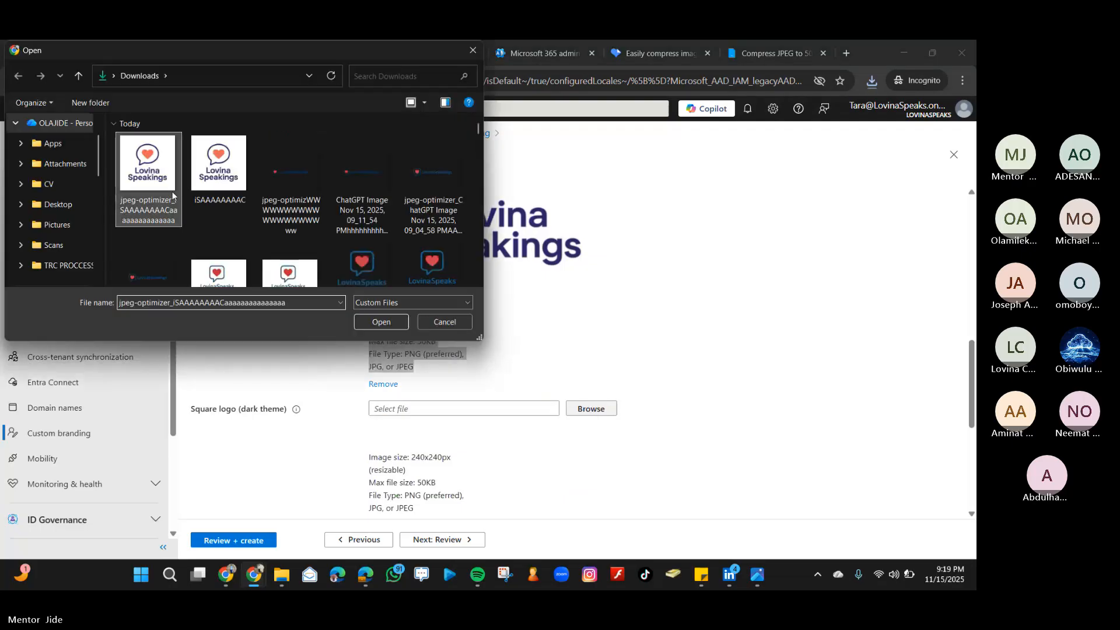
pyautogui.click(382, 322)
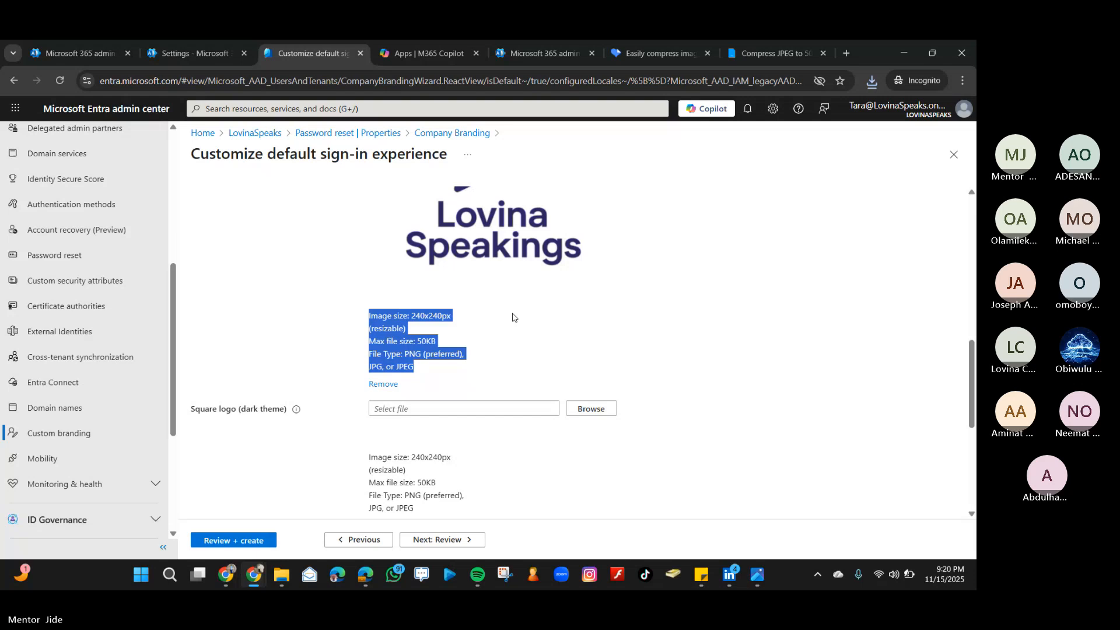
pyautogui.scroll(-6, 519, 350)
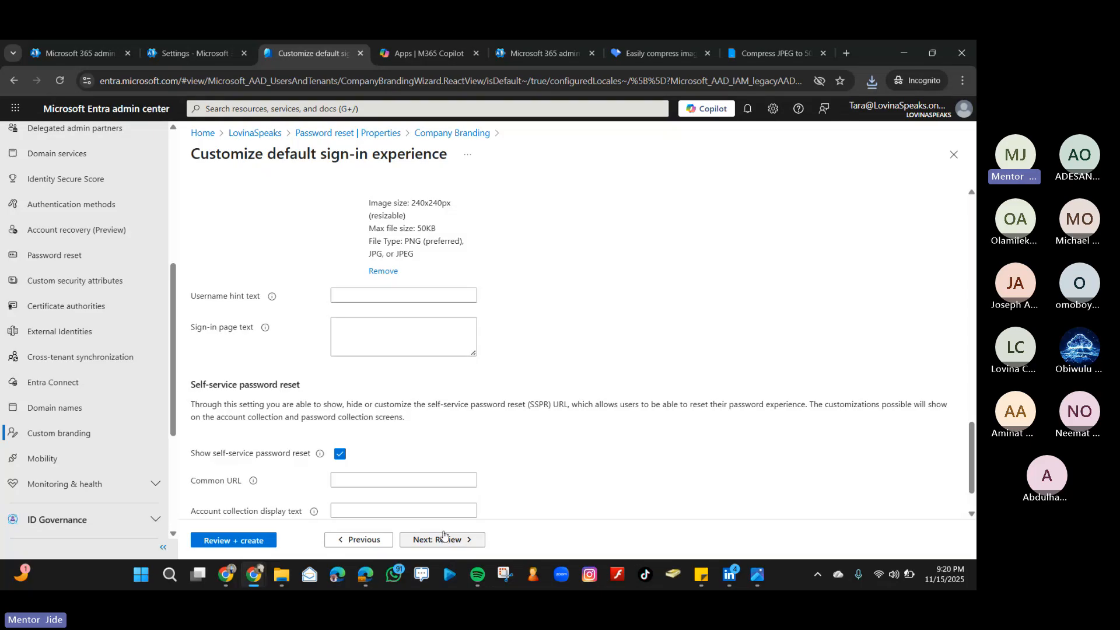
pyautogui.scroll(-1, 478, 406)
# Enter the welcome sentence as sign-in page text and 'If you like no remember password' as the username hint
pyautogui.scroll(-1, 479, 407)
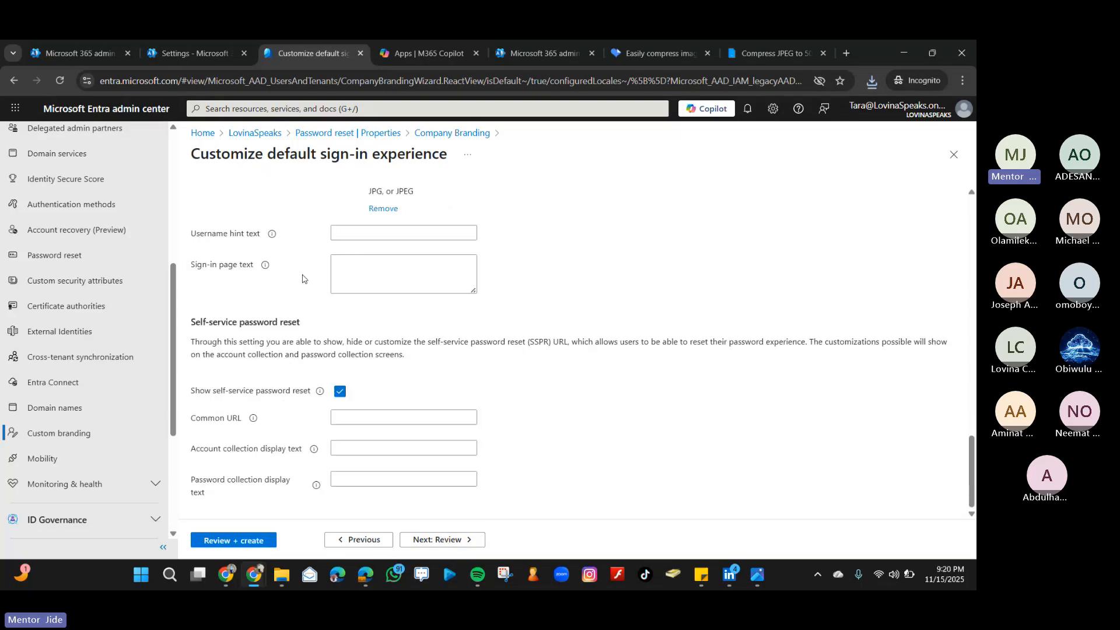
pyautogui.click(384, 282)
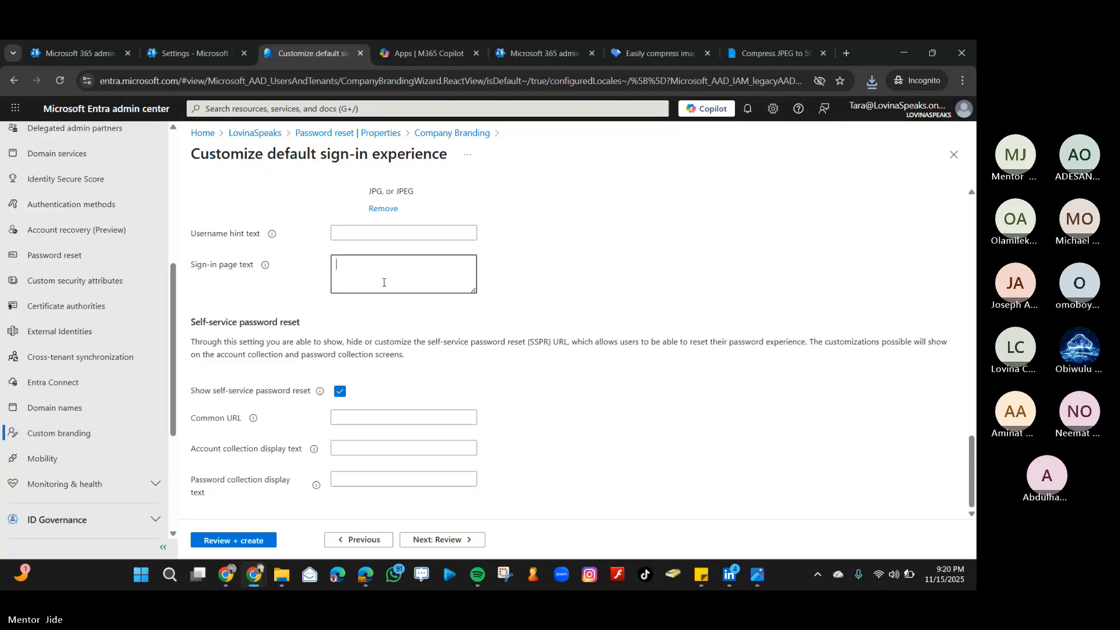
pyautogui.write('The is Lovinas house of Tara')
pyautogui.click(380, 232)
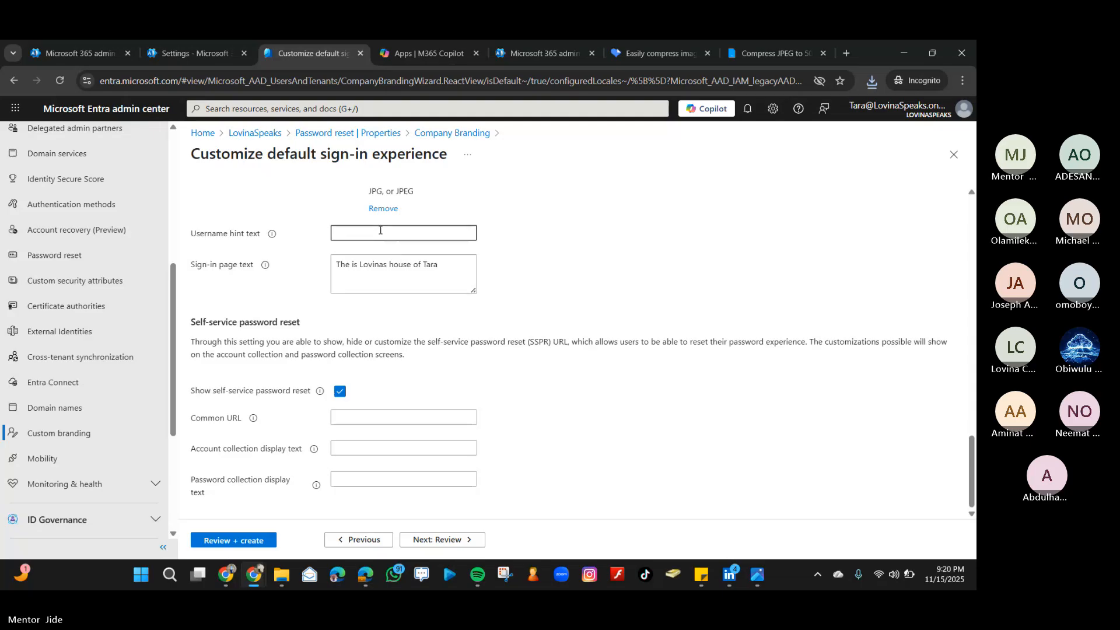
pyautogui.write('If you like no remember password')
pyautogui.click(465, 326)
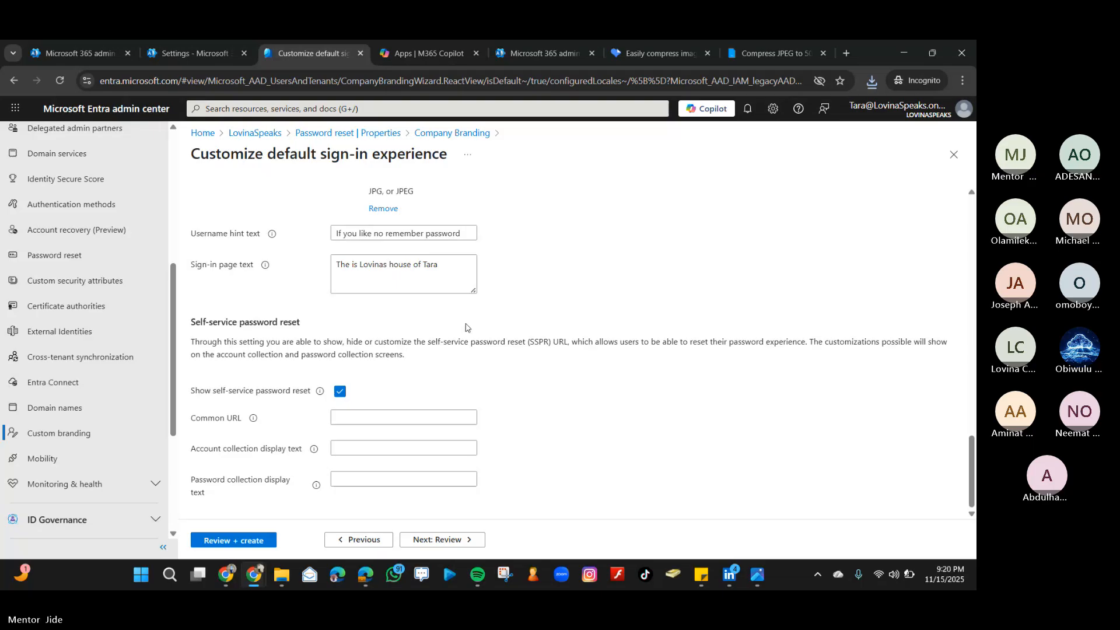
# Correct the sign-in page text so it begins 'This is' instead of 'The is'
pyautogui.click(353, 267)
pyautogui.press('BackSpace')
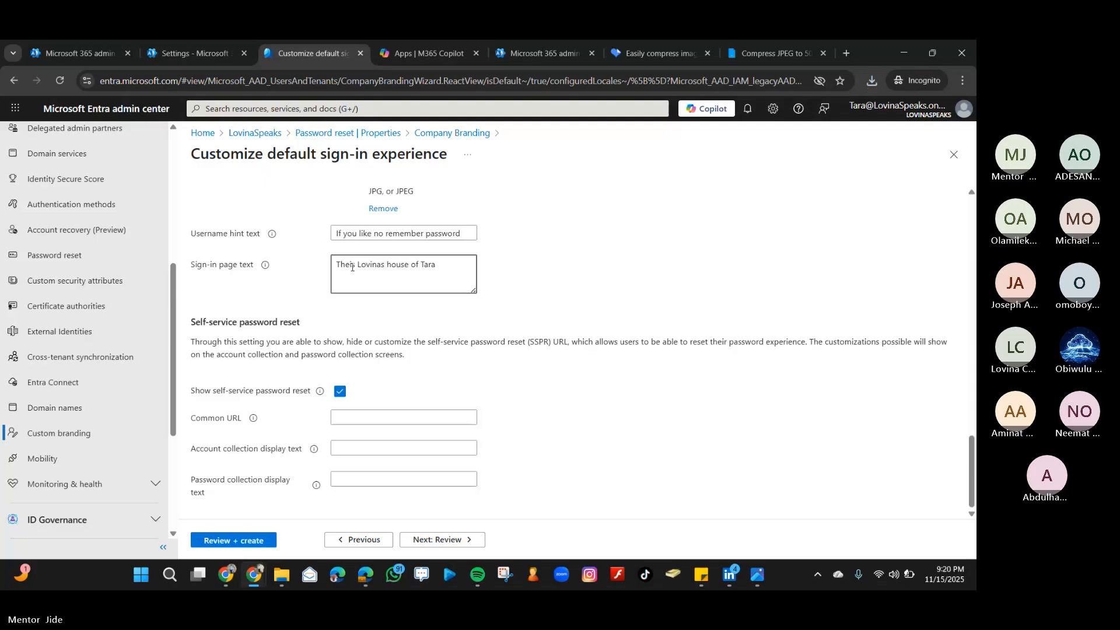
pyautogui.press('BackSpace')
pyautogui.write('is')
# Review the branding summary (favicon, background image, colour #eb0e0e) and create the default sign-in branding
pyautogui.click(438, 540)
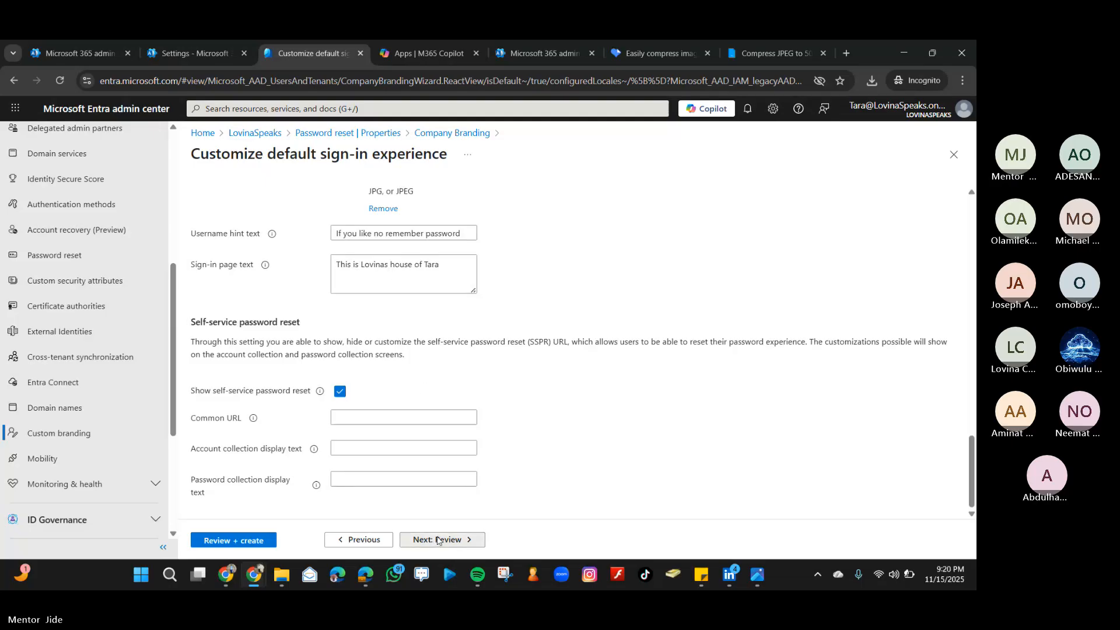
pyautogui.scroll(6, 450, 420)
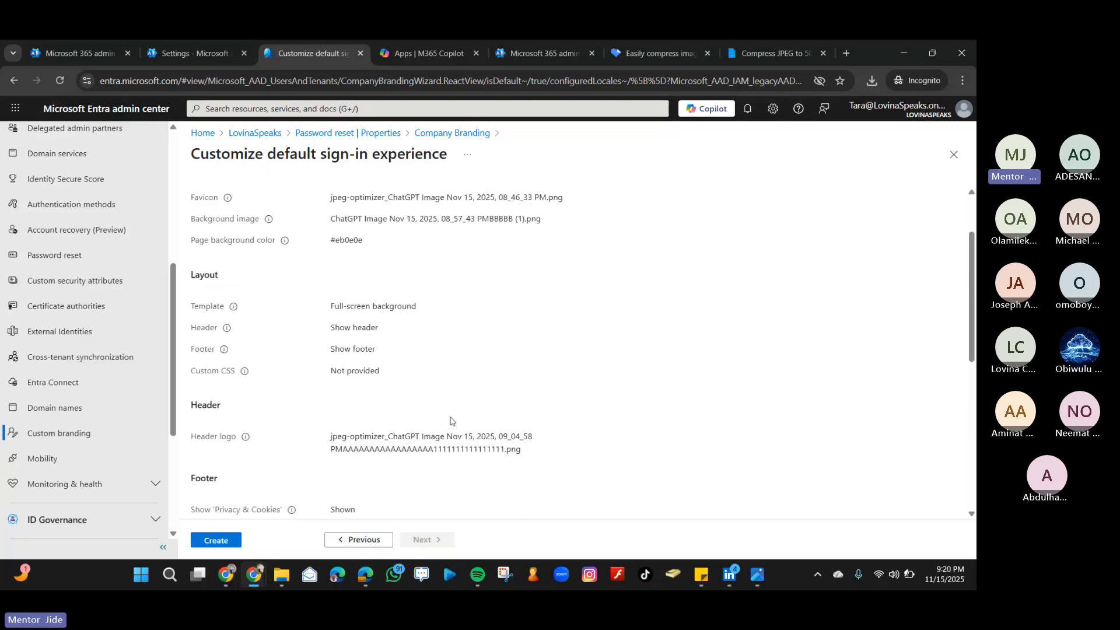
pyautogui.scroll(2, 450, 420)
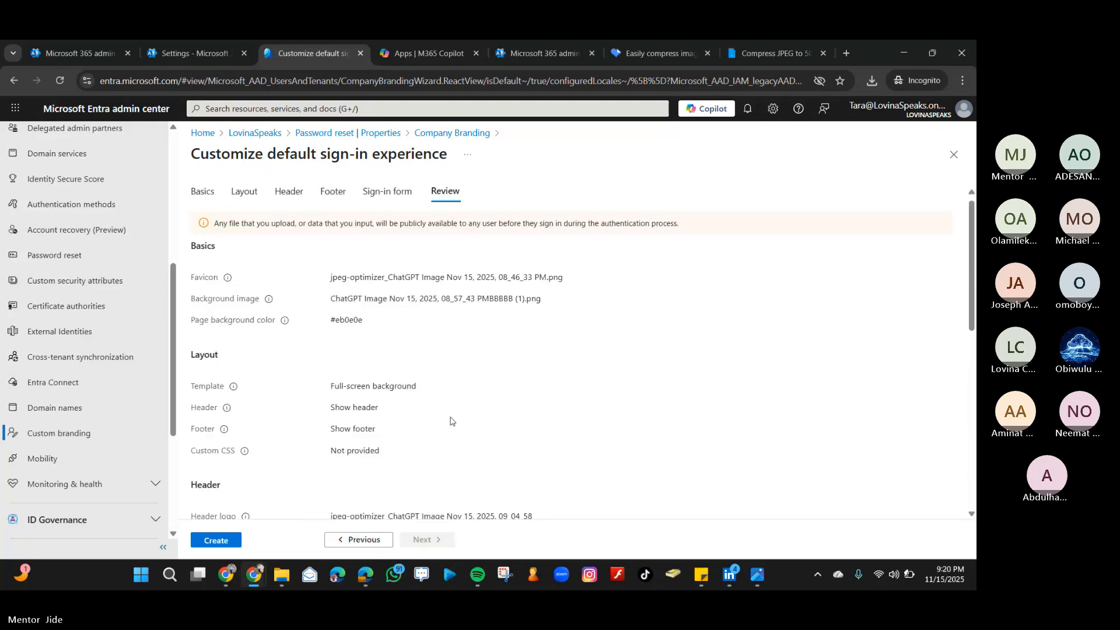
pyautogui.scroll(-10, 450, 420)
pyautogui.click(228, 542)
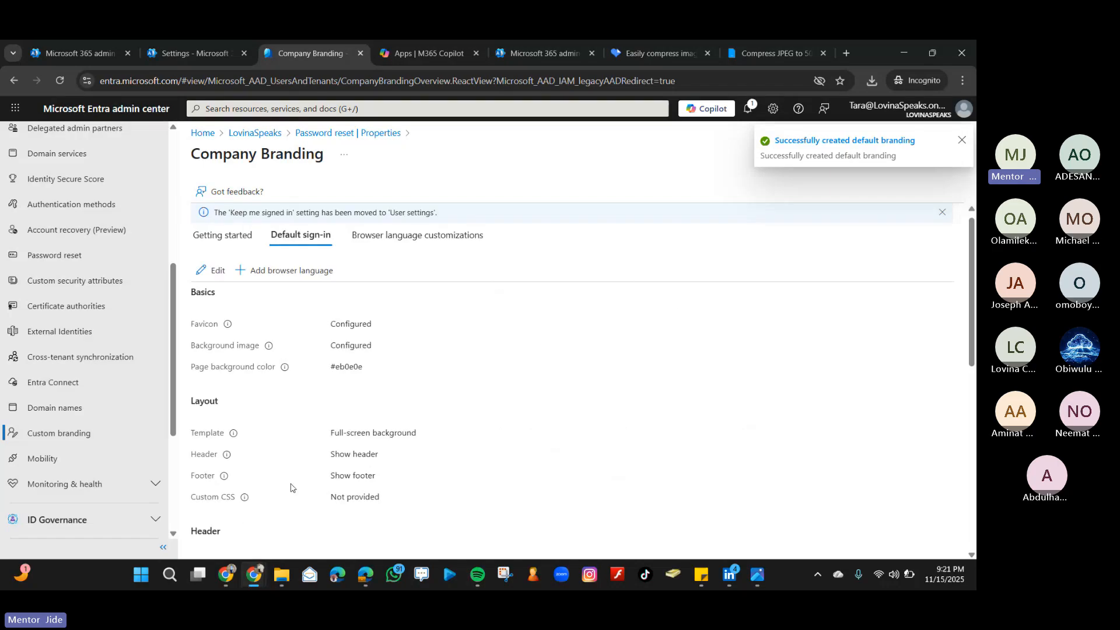
# Check the Browser language customizations tab, then return to the Default sign-in branding
pyautogui.scroll(-4, 291, 488)
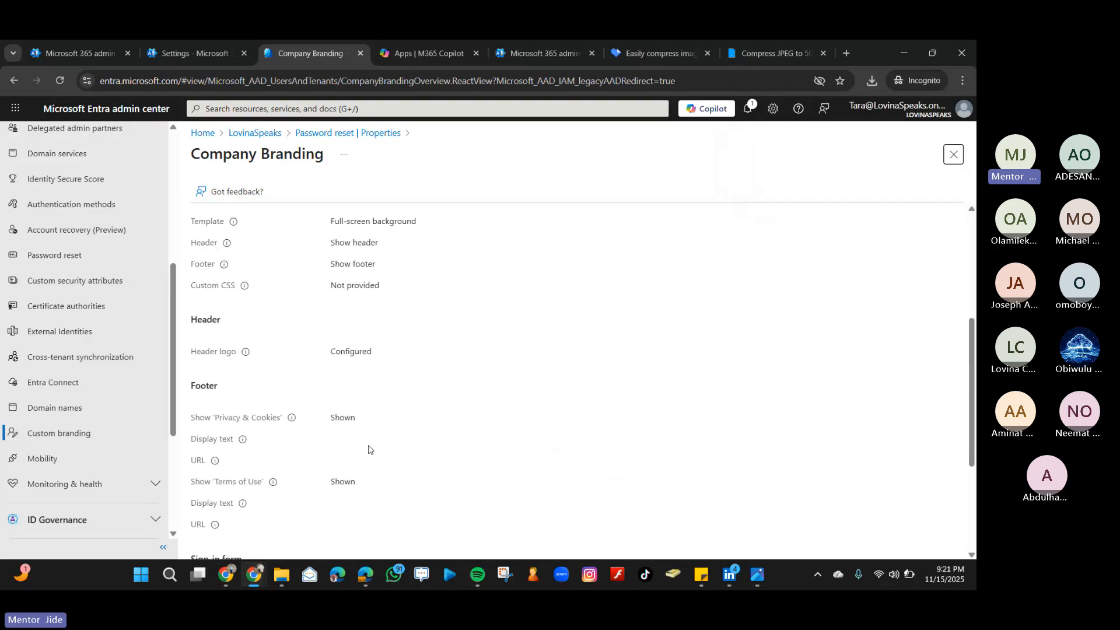
pyautogui.scroll(-2, 368, 449)
pyautogui.scroll(6, 379, 397)
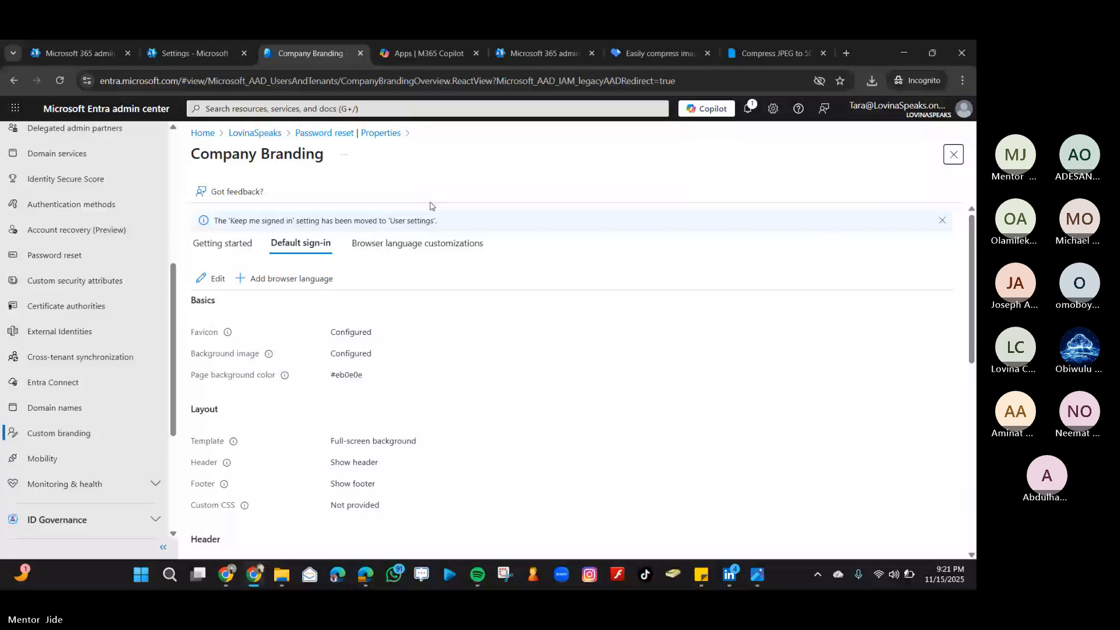
pyautogui.click(434, 248)
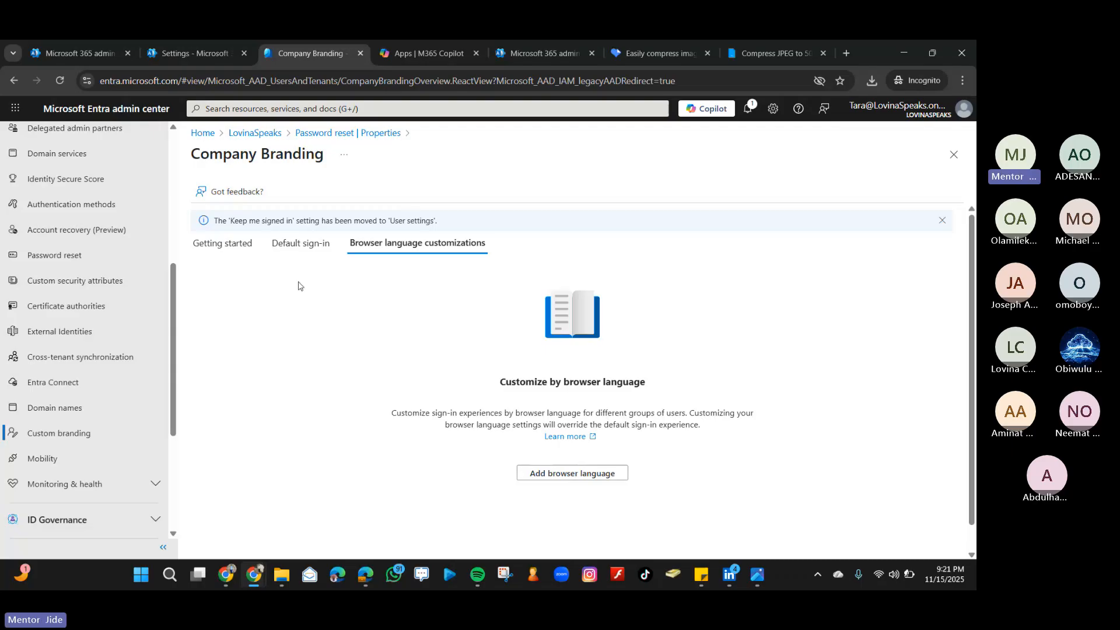
pyautogui.click(293, 248)
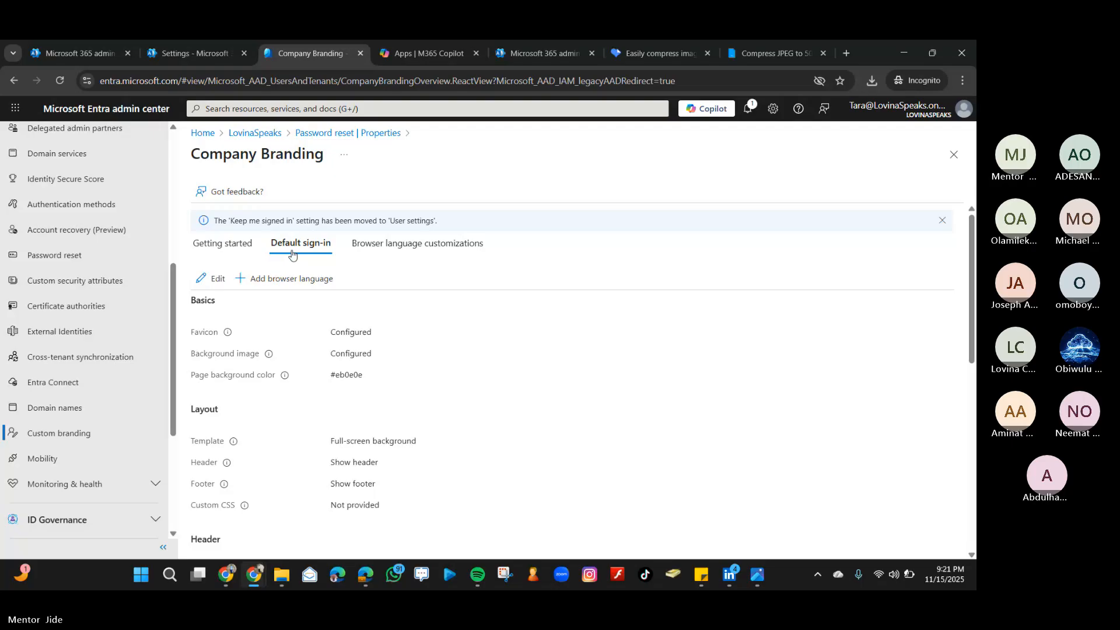
# Confirm the banner and both square logos are configured, then reload the Company Branding page
pyautogui.scroll(-1, 272, 341)
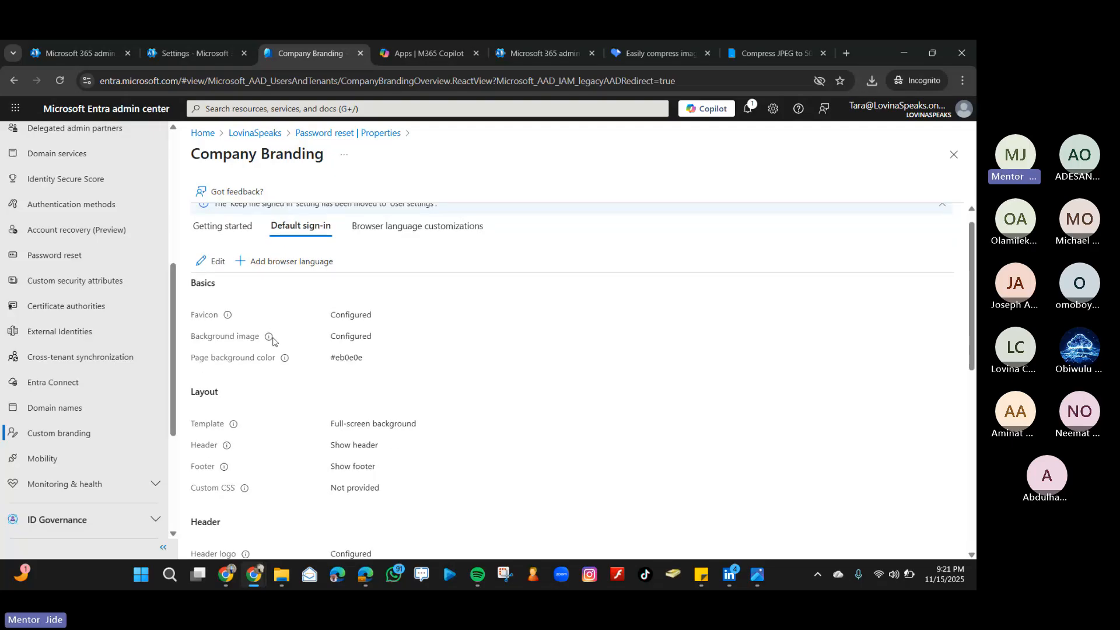
pyautogui.scroll(-3, 272, 341)
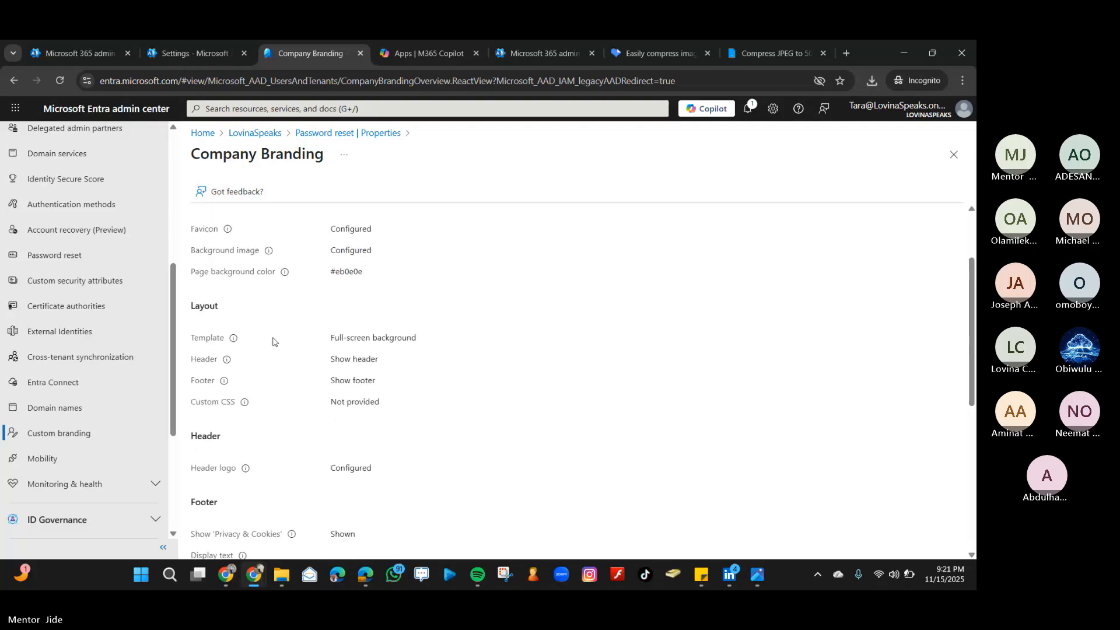
pyautogui.scroll(-1, 272, 341)
pyautogui.scroll(-5, 273, 341)
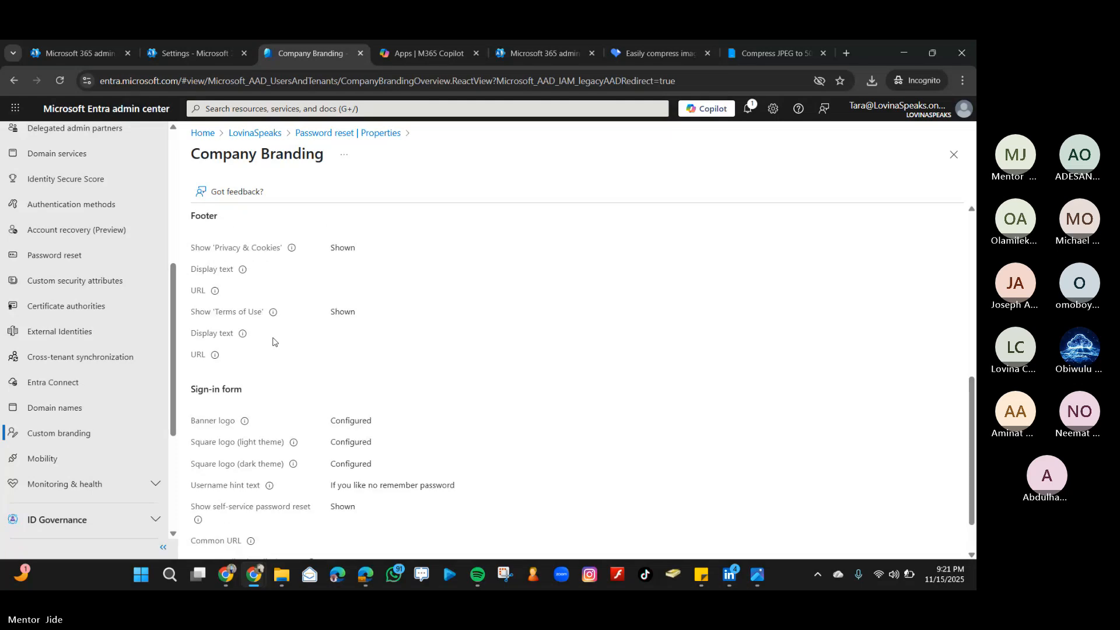
pyautogui.scroll(-1, 272, 341)
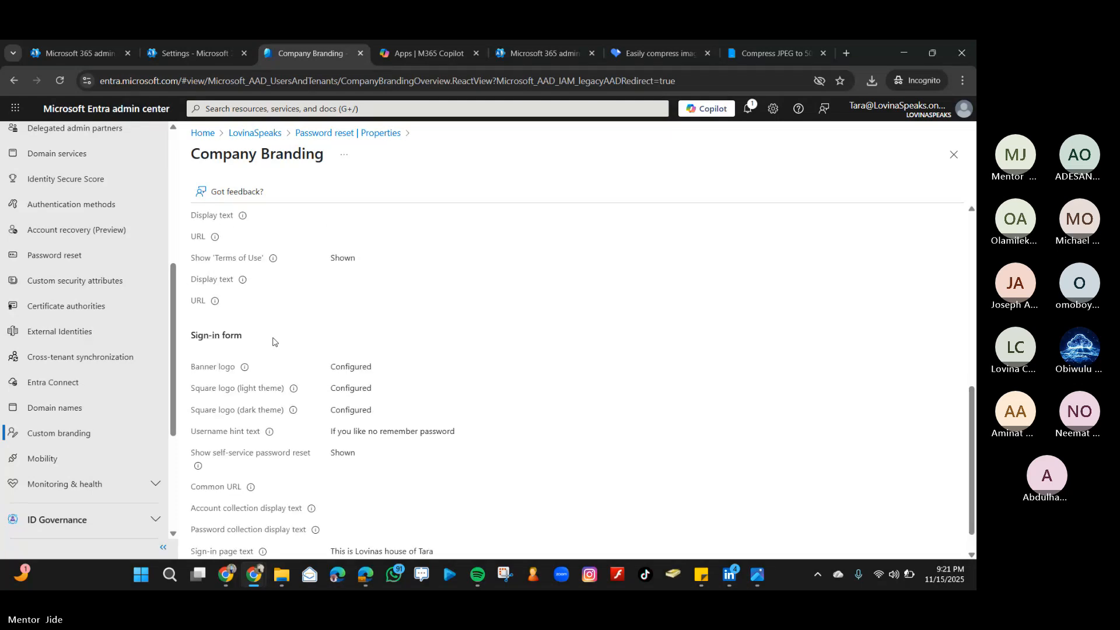
pyautogui.scroll(15, 273, 342)
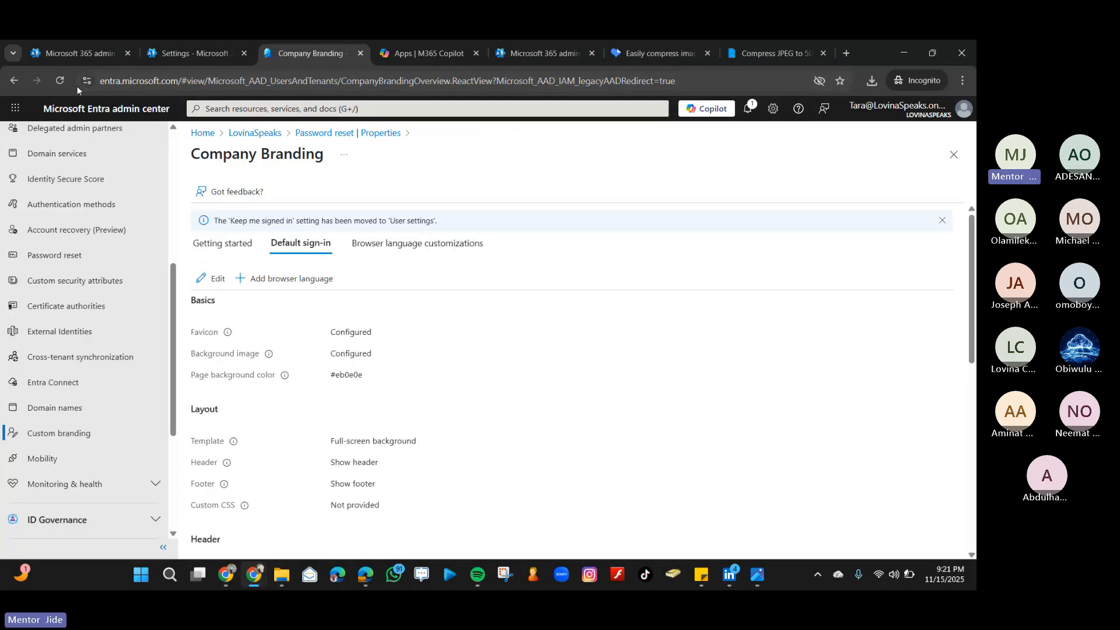
pyautogui.click(60, 81)
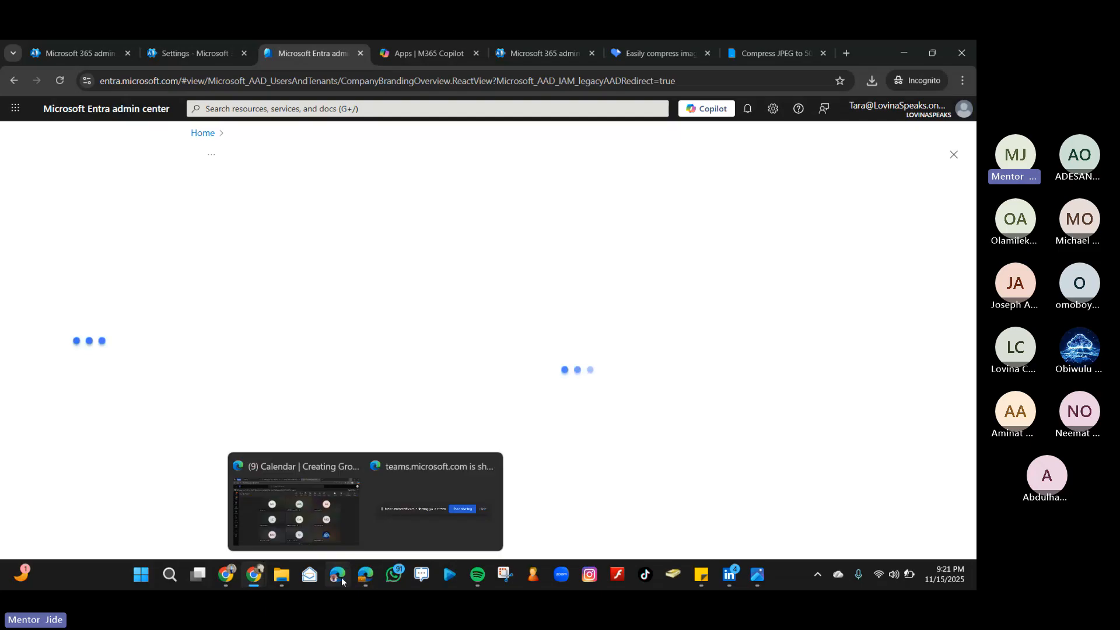
# Open a maximized Microsoft Edge InPrivate window from the taskbar icon
pyautogui.click(341, 582)
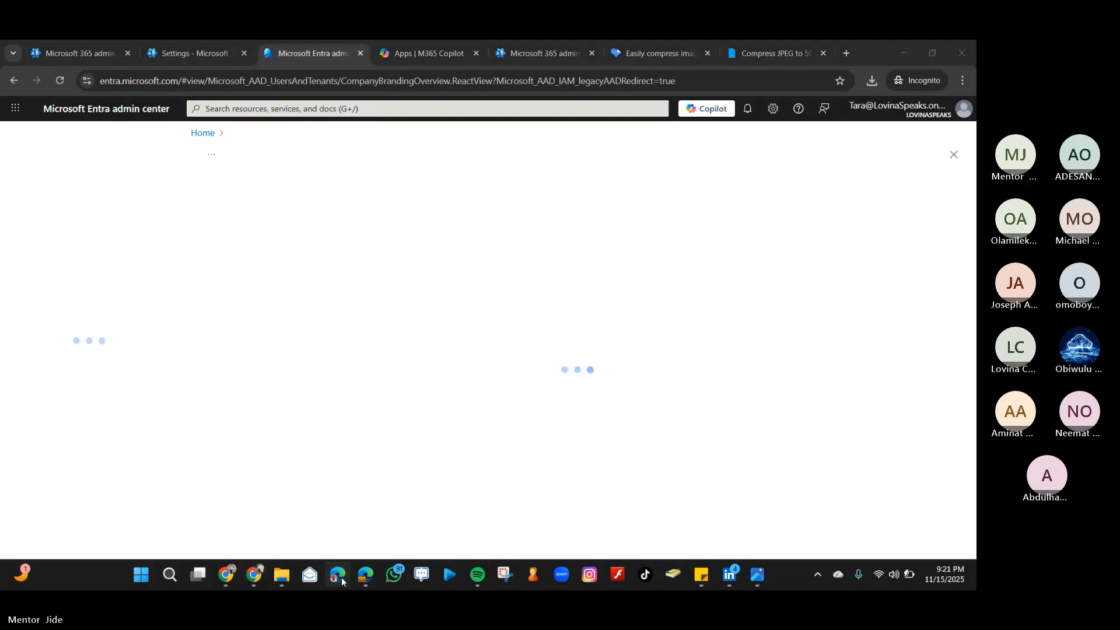
pyautogui.rightClick(342, 582)
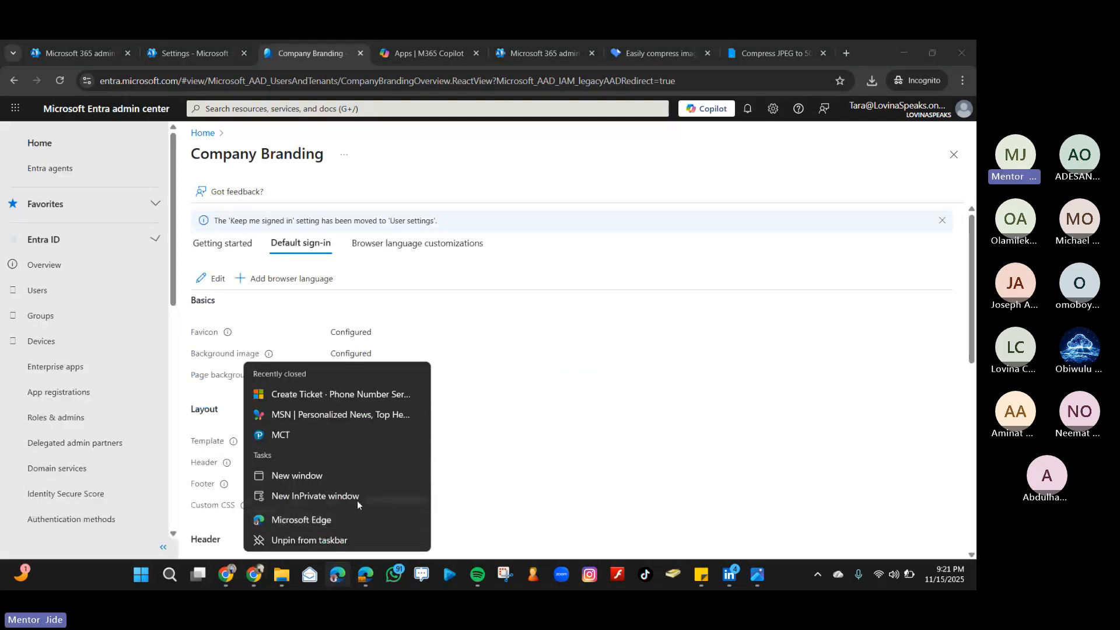
pyautogui.click(357, 497)
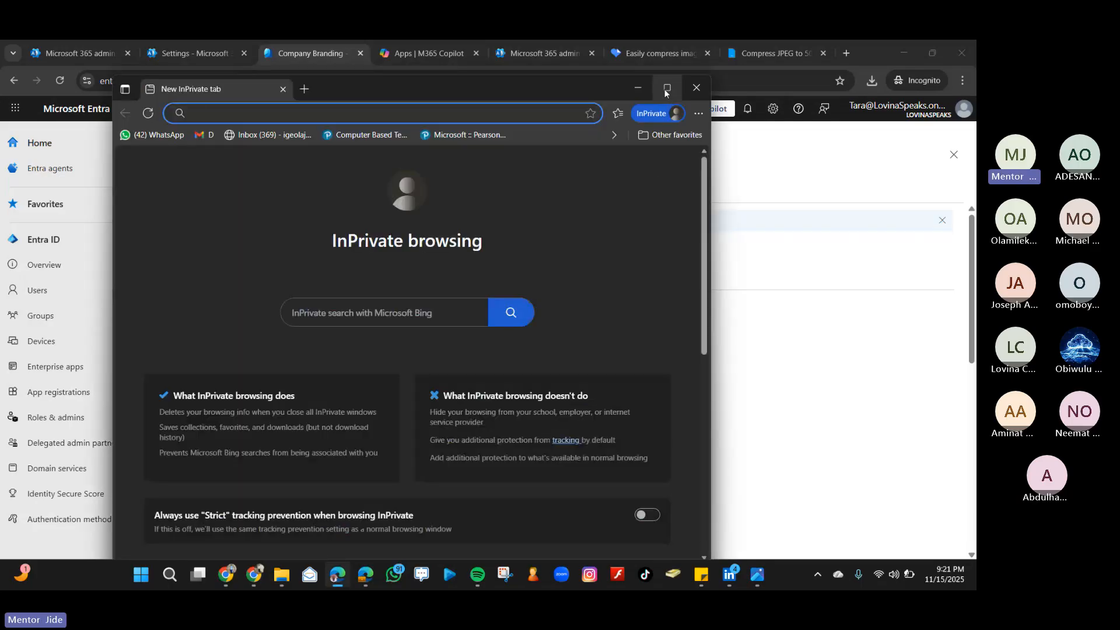
pyautogui.click(666, 90)
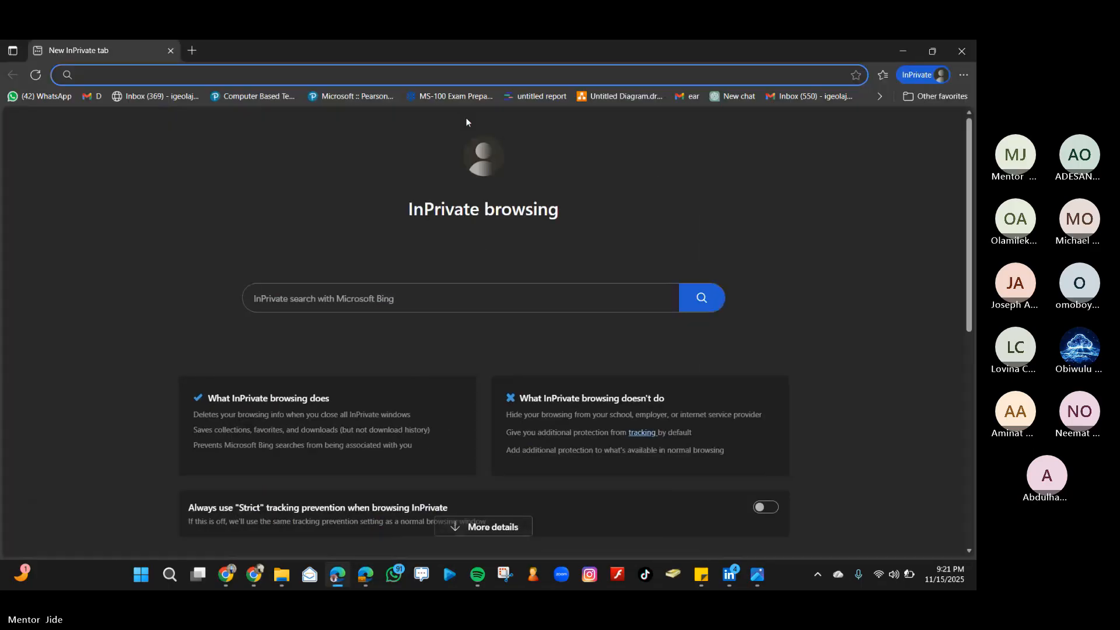
# Go to admin.microsoft.com to reach the Microsoft sign-in page
pyautogui.write('ad')
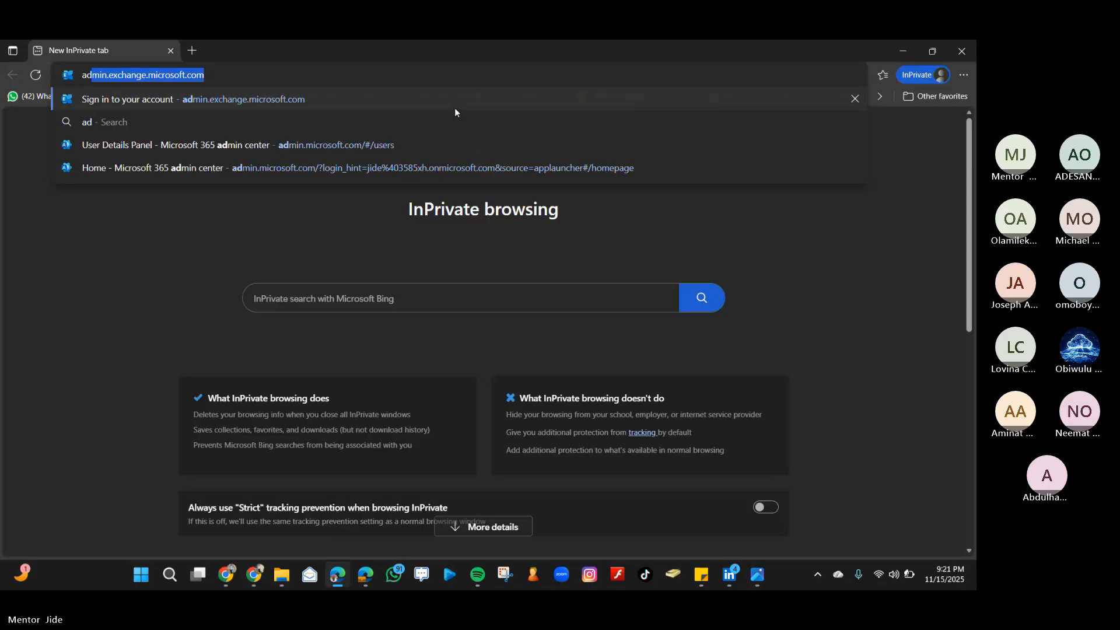
pyautogui.write('min.microsoft.com/#/users')
pyautogui.press('Right')
pyautogui.press('BackSpace')
pyautogui.press('BackSpace')
pyautogui.press('BackSpace')
pyautogui.press('BackSpace')
pyautogui.press('BackSpace')
pyautogui.press('BackSpace')
pyautogui.press('BackSpace')
pyautogui.press('BackSpace')
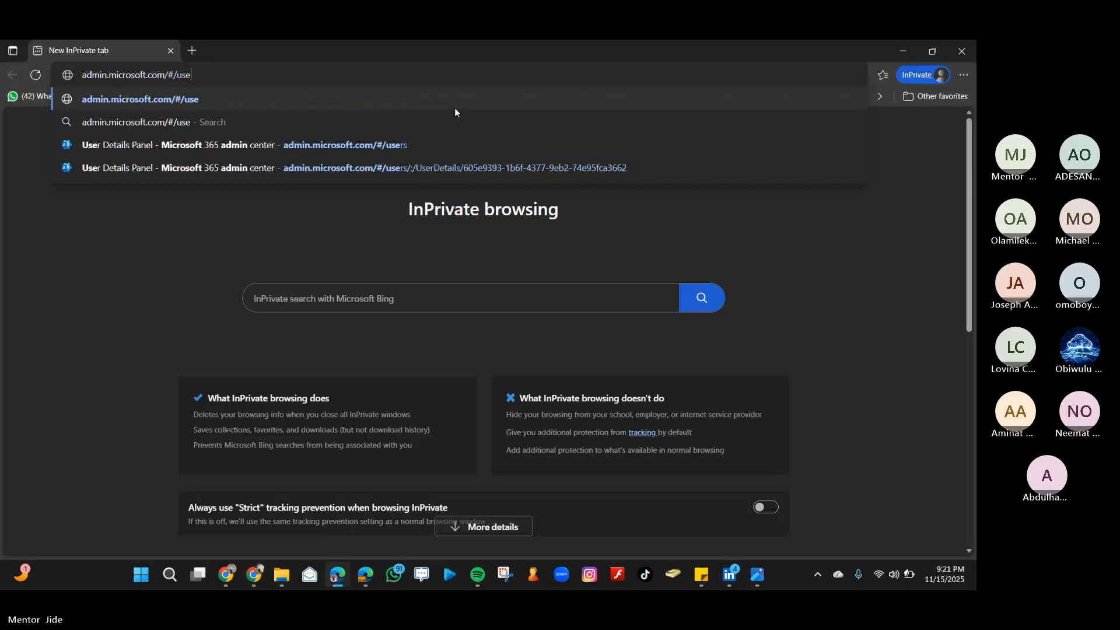
pyautogui.press('Return')
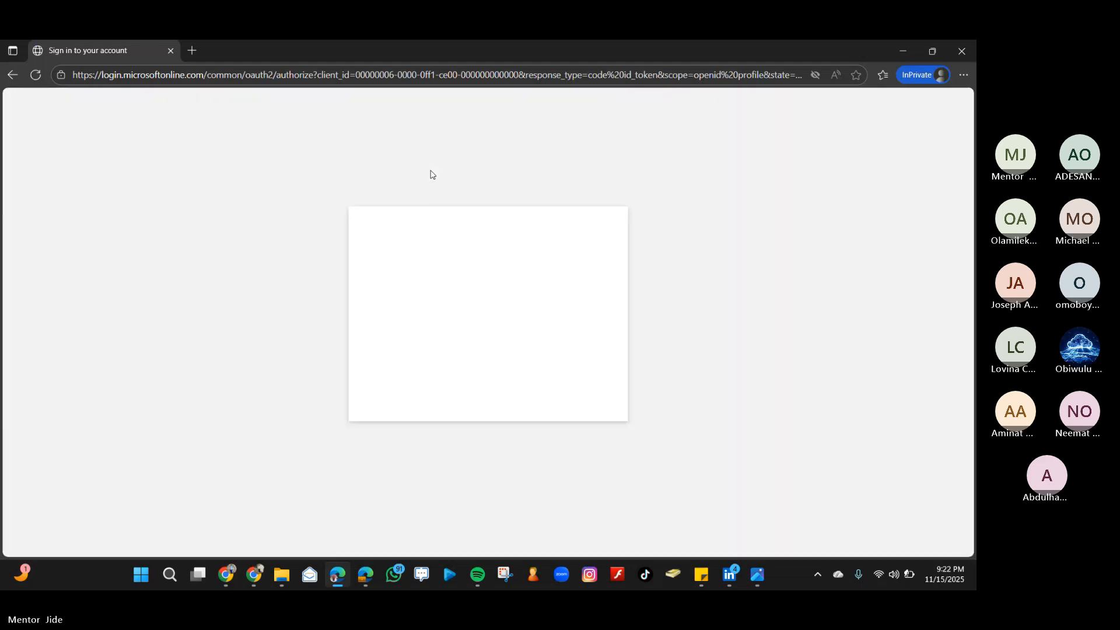
# Enter the admin account's username on the Microsoft sign-in page to reach the branded password step
pyautogui.click(429, 273)
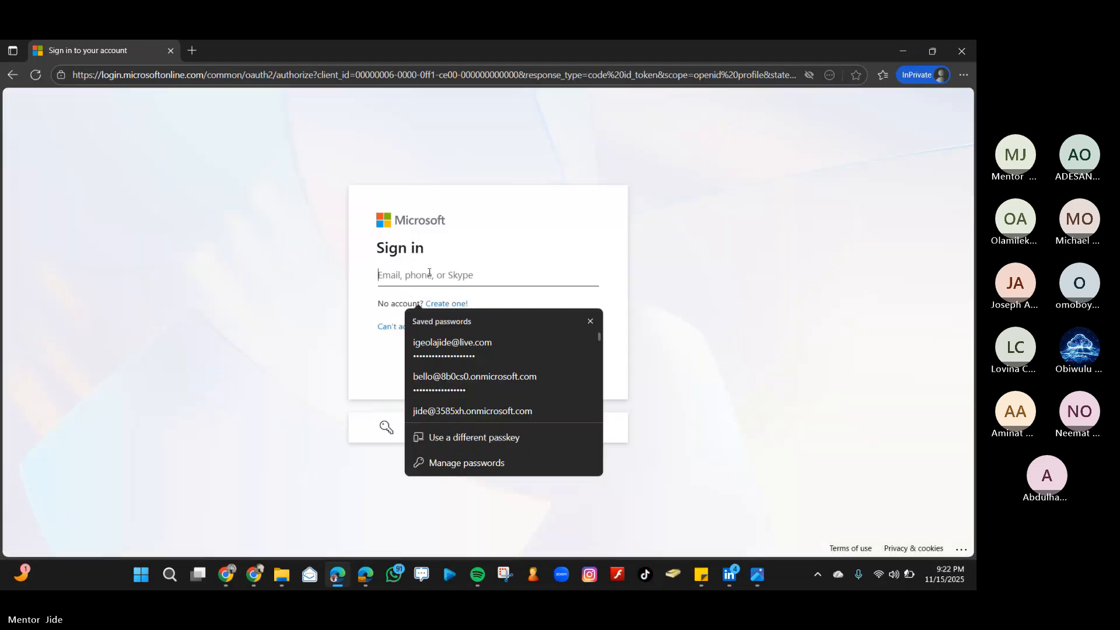
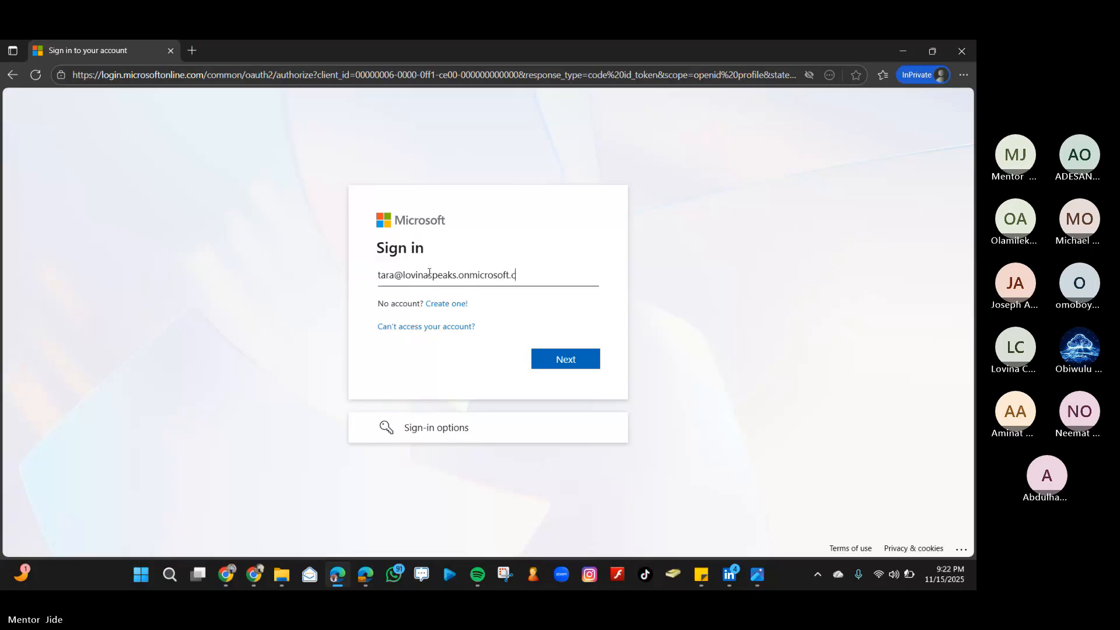
pyautogui.press('Return')
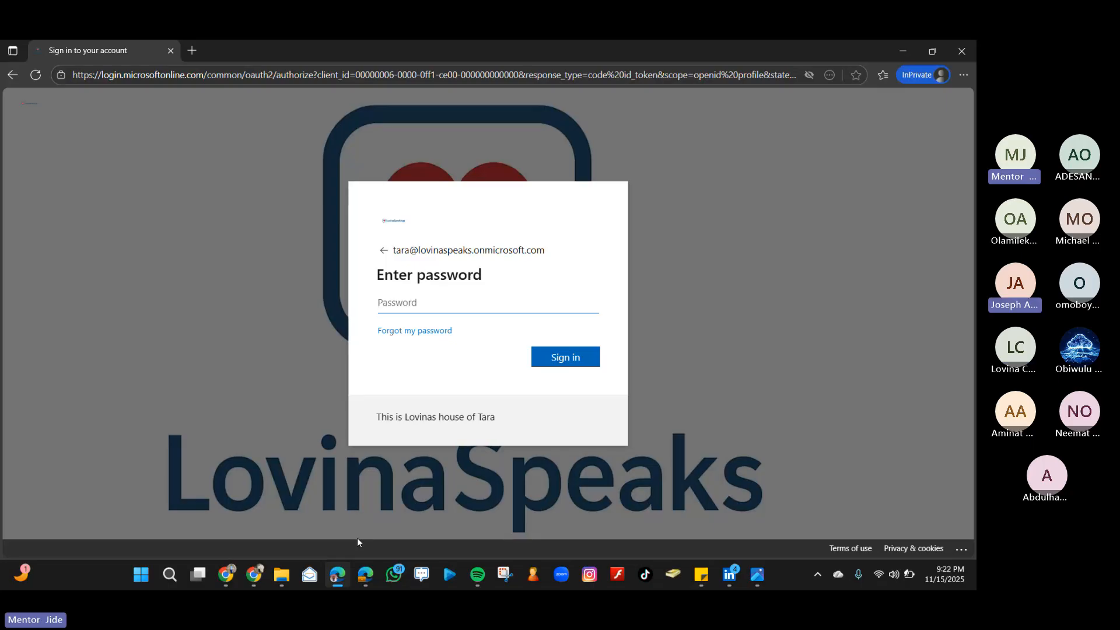
# Hide the Teams meeting window and highlight the custom sign-in page text to check it
pyautogui.moveTo(337, 574)
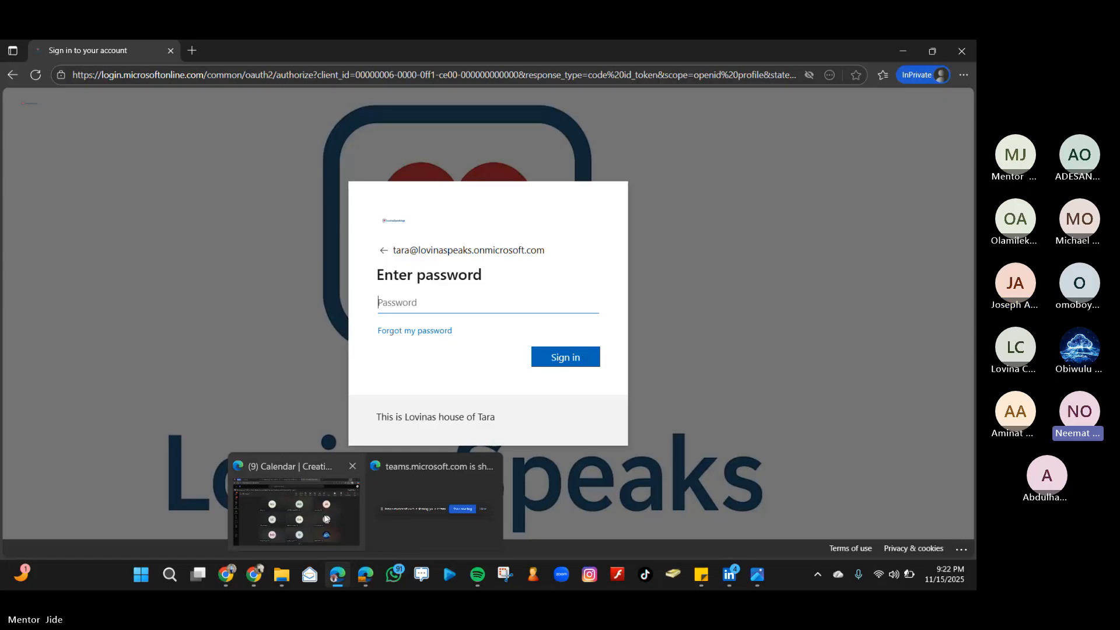
pyautogui.click(325, 519)
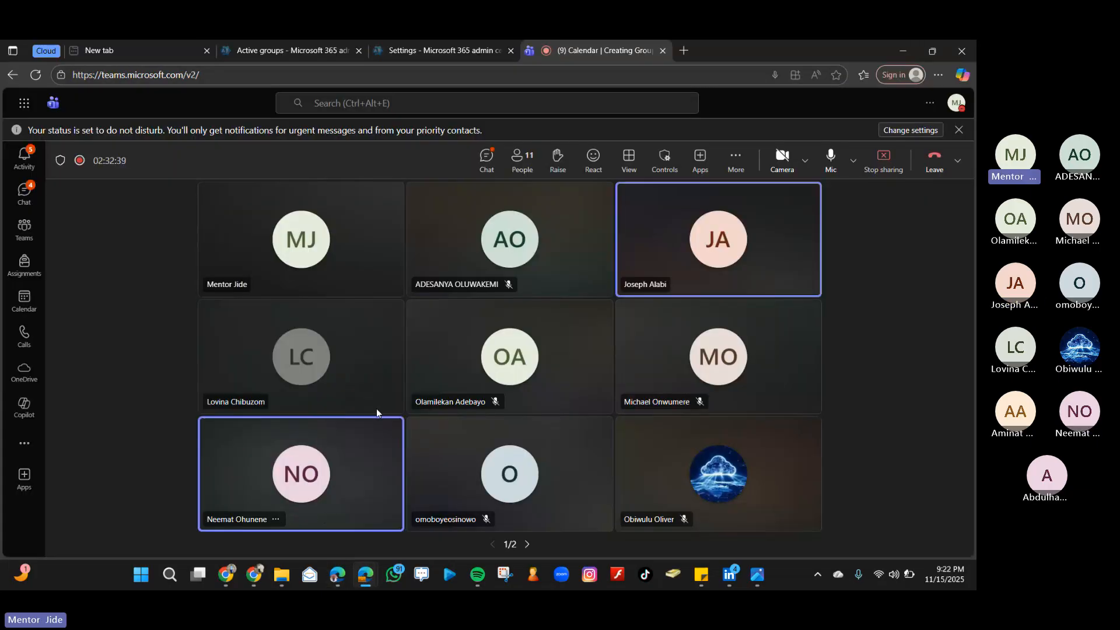
pyautogui.click(898, 51)
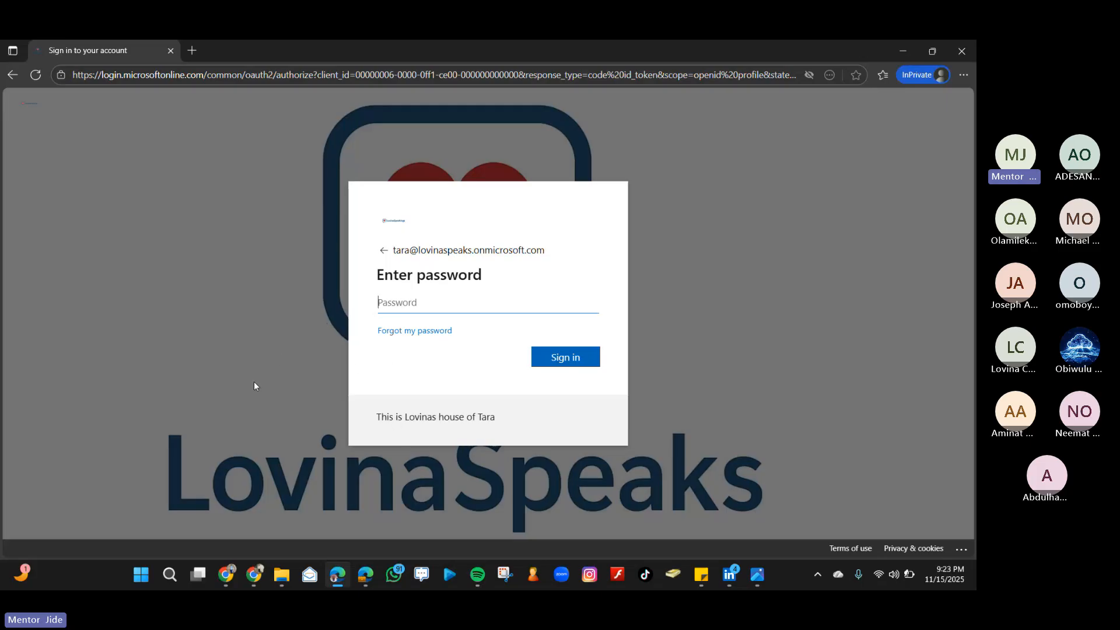
pyautogui.moveTo(374, 424); pyautogui.dragTo(508, 432)
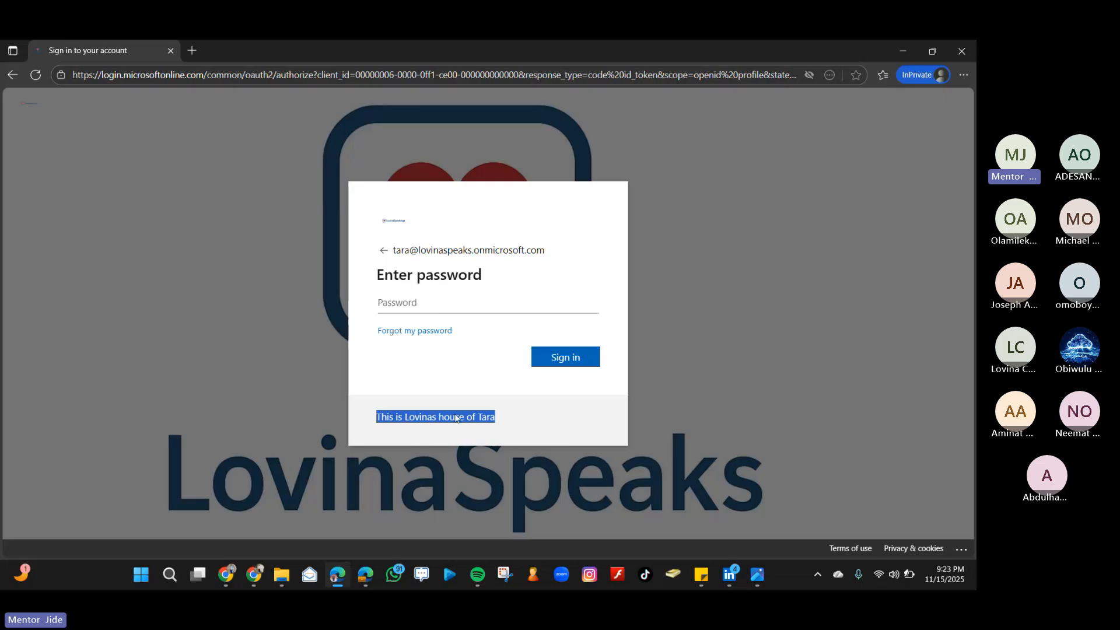
pyautogui.click(434, 360)
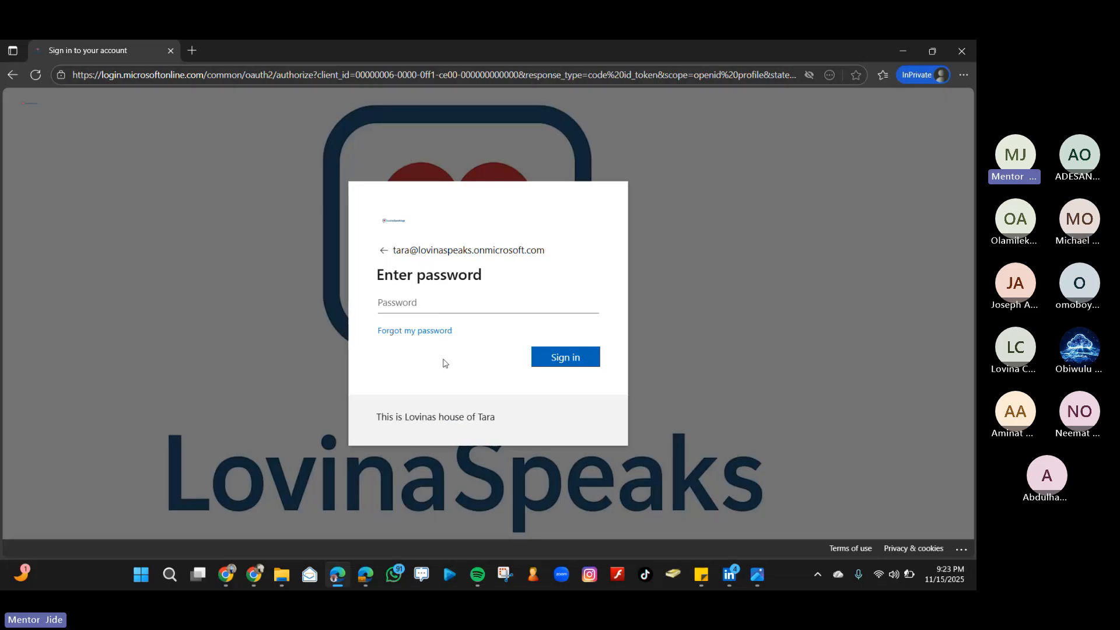
# Enter the account password, dismiss the saved-password suggestions, and sign in
pyautogui.click(431, 302)
pyautogui.write('•')
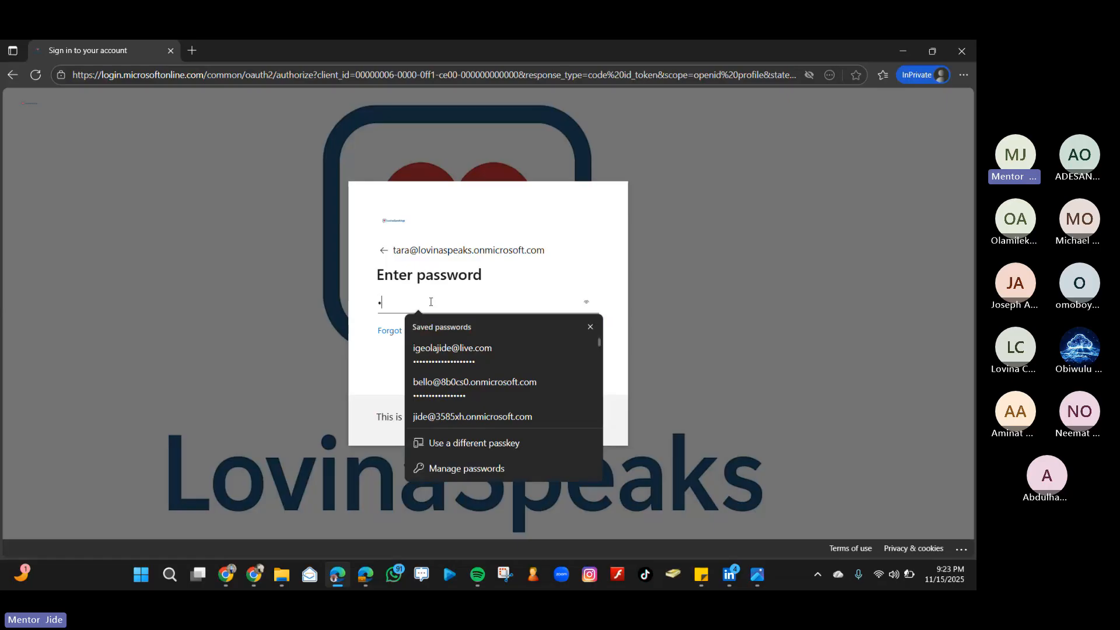
pyautogui.write('•••••')
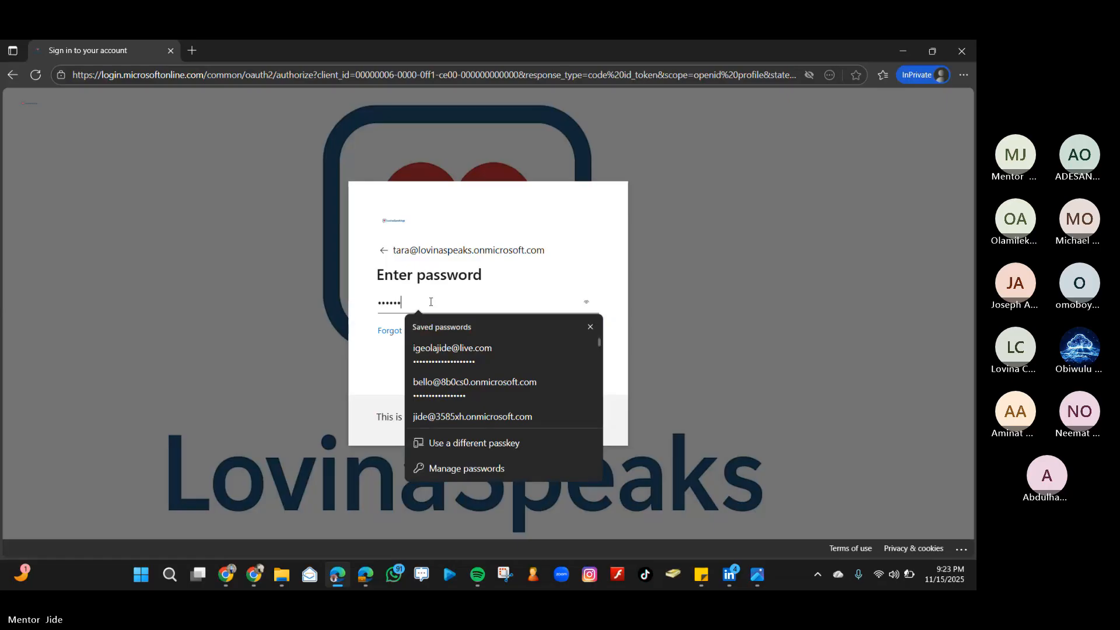
pyautogui.write('••••')
pyautogui.click(375, 359)
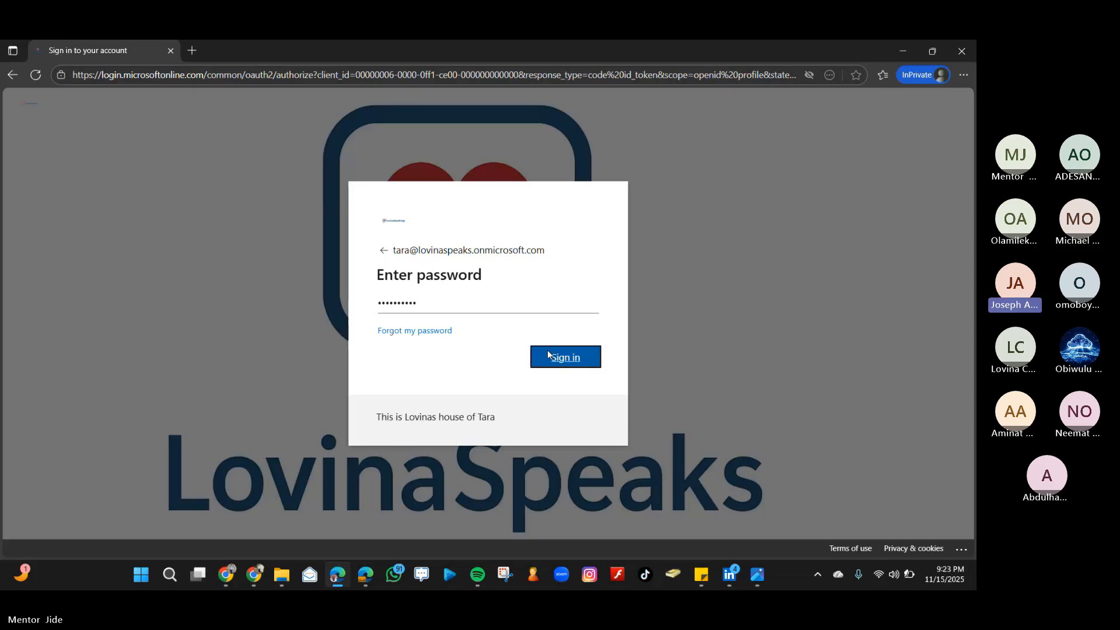
pyautogui.click(549, 356)
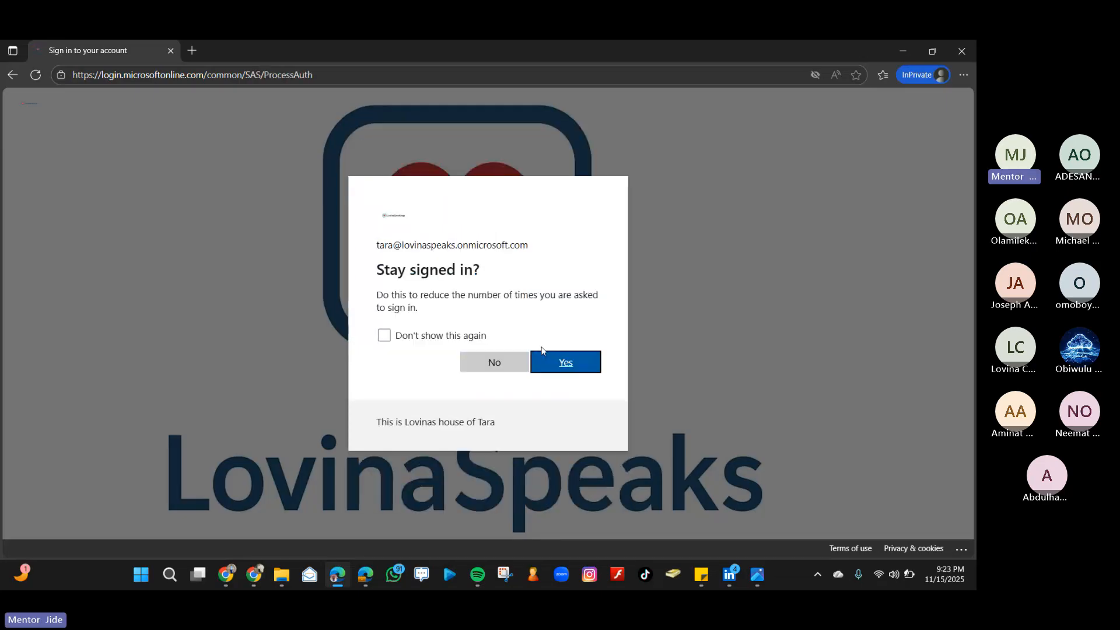
# Tick 'Don't show this again' and answer Yes to stay signed in
pyautogui.click(406, 333)
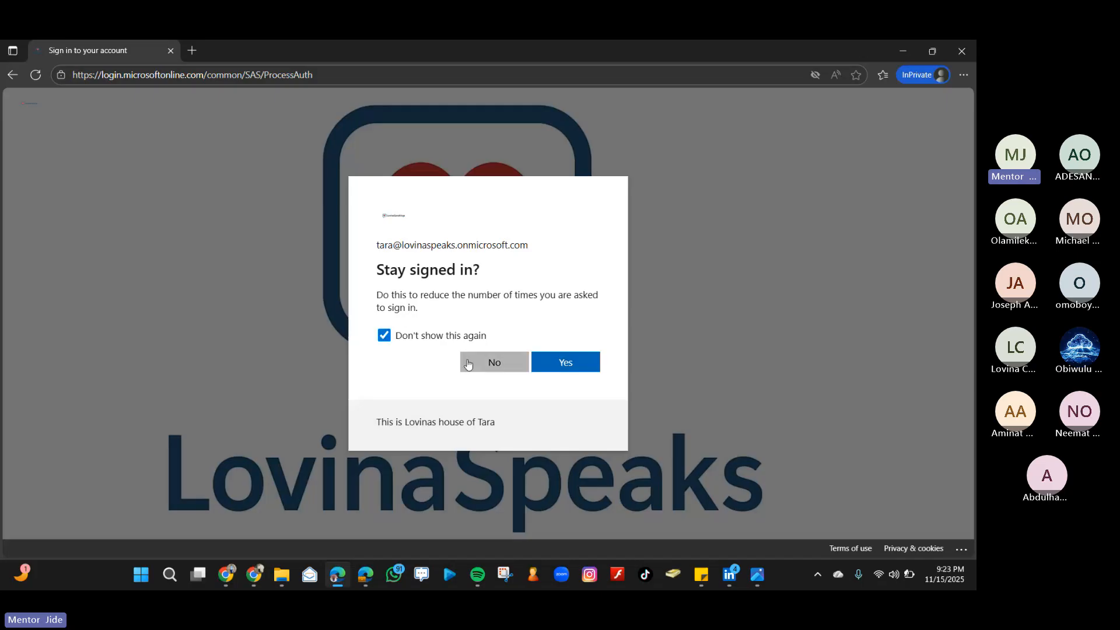
pyautogui.click(575, 368)
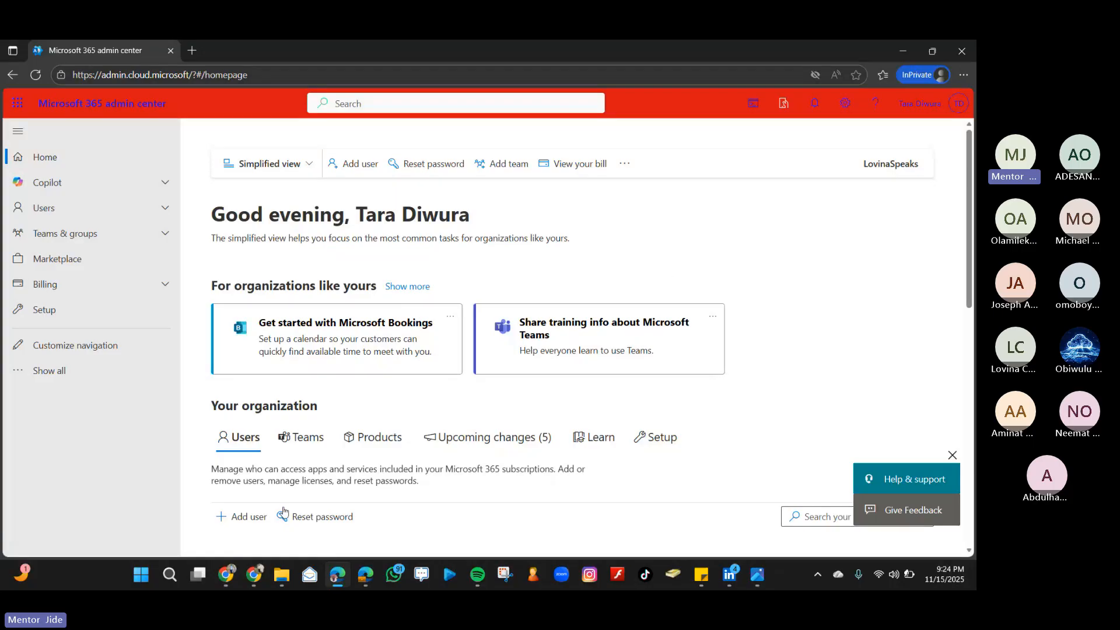
# Bring up the Chrome Company Branding window, glance at the Microsoft 365 admin center tab, and return
pyautogui.click(254, 575)
pyautogui.click(196, 520)
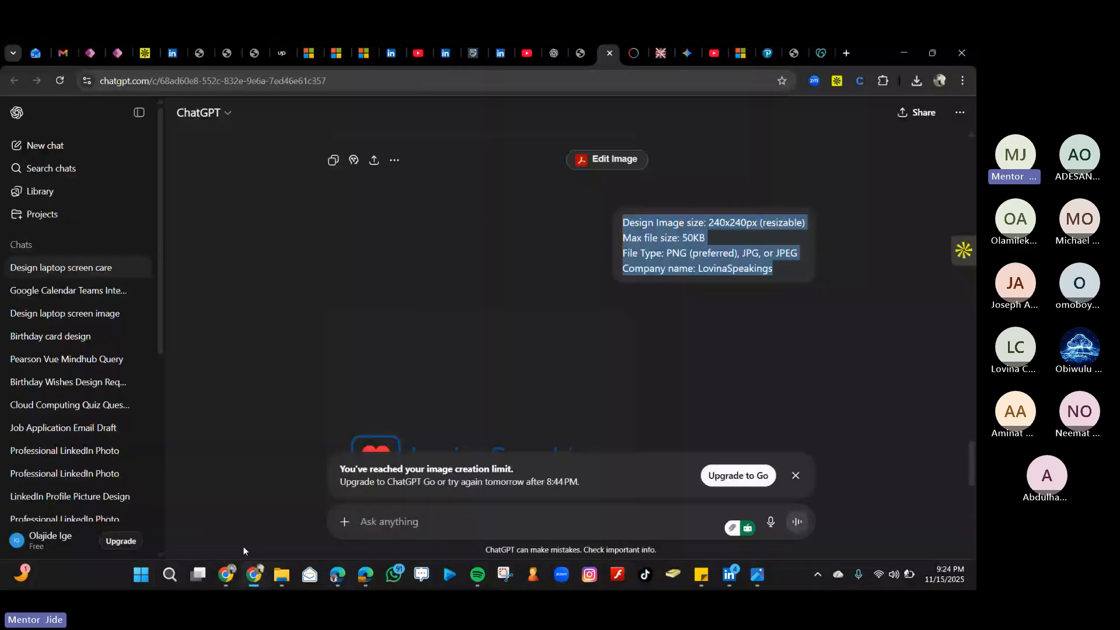
pyautogui.click(257, 577)
pyautogui.click(322, 513)
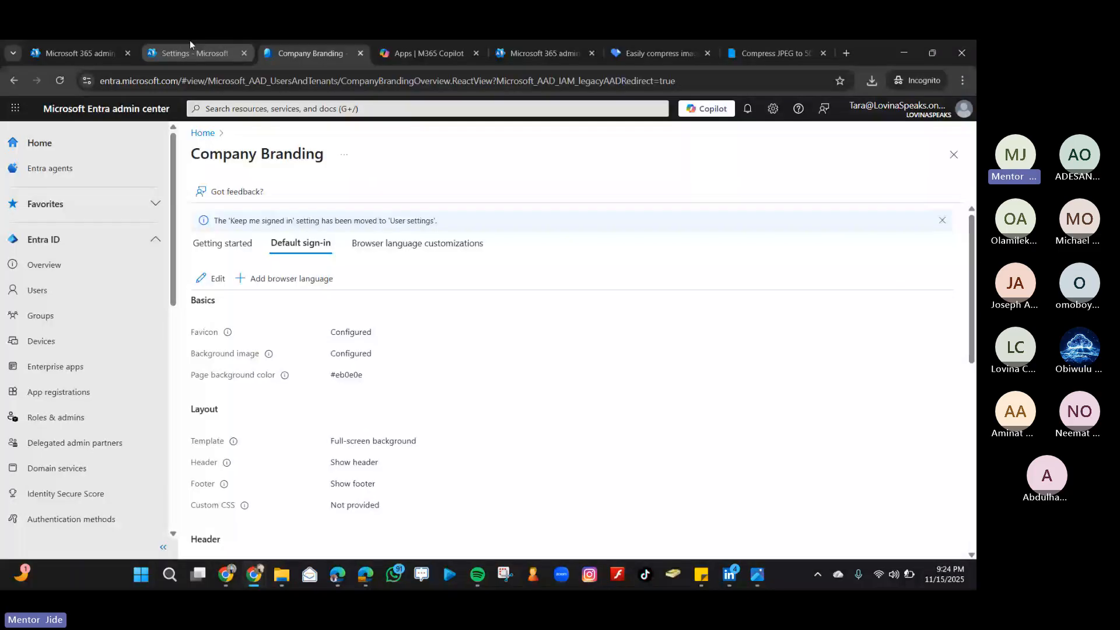
pyautogui.click(82, 53)
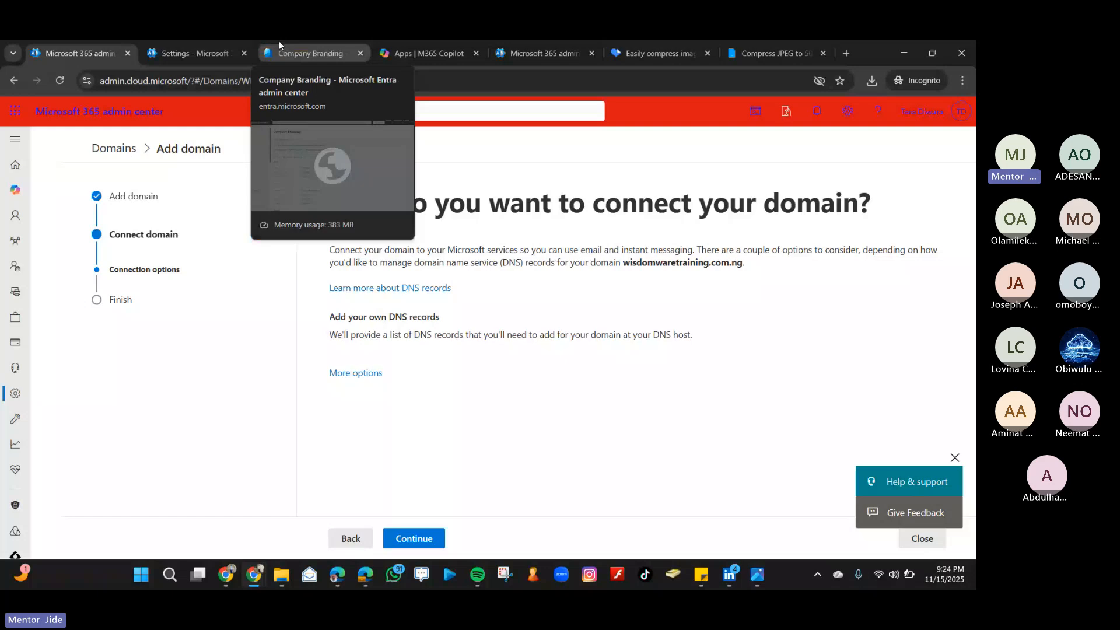
pyautogui.click(309, 53)
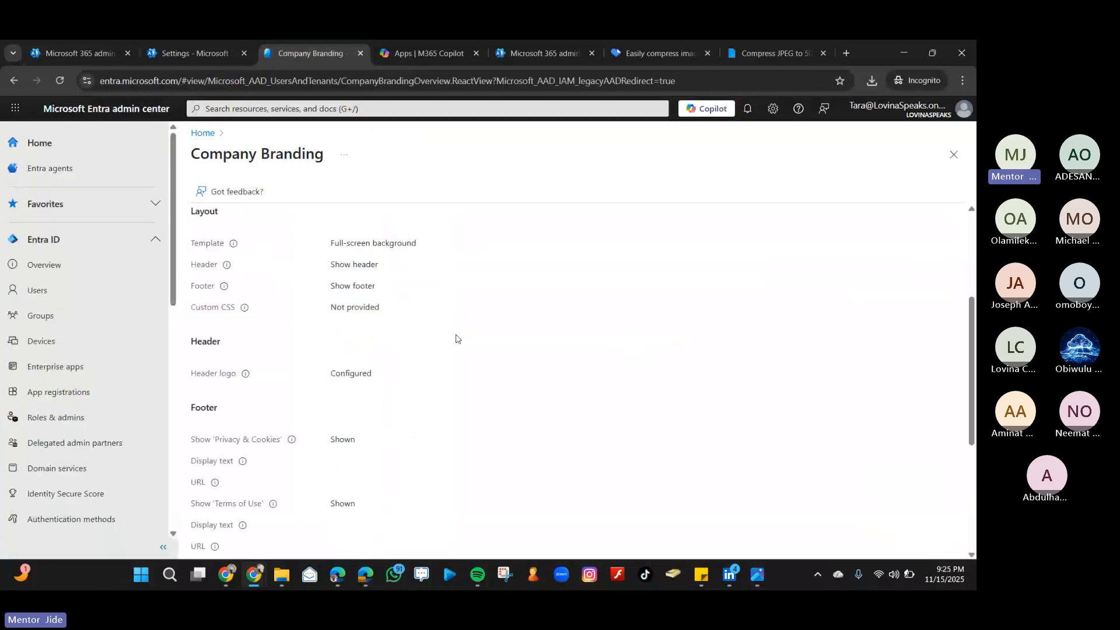
# Look over the Default sign-in branding settings, then bring the Teams meeting back to the front
pyautogui.scroll(-4, 456, 338)
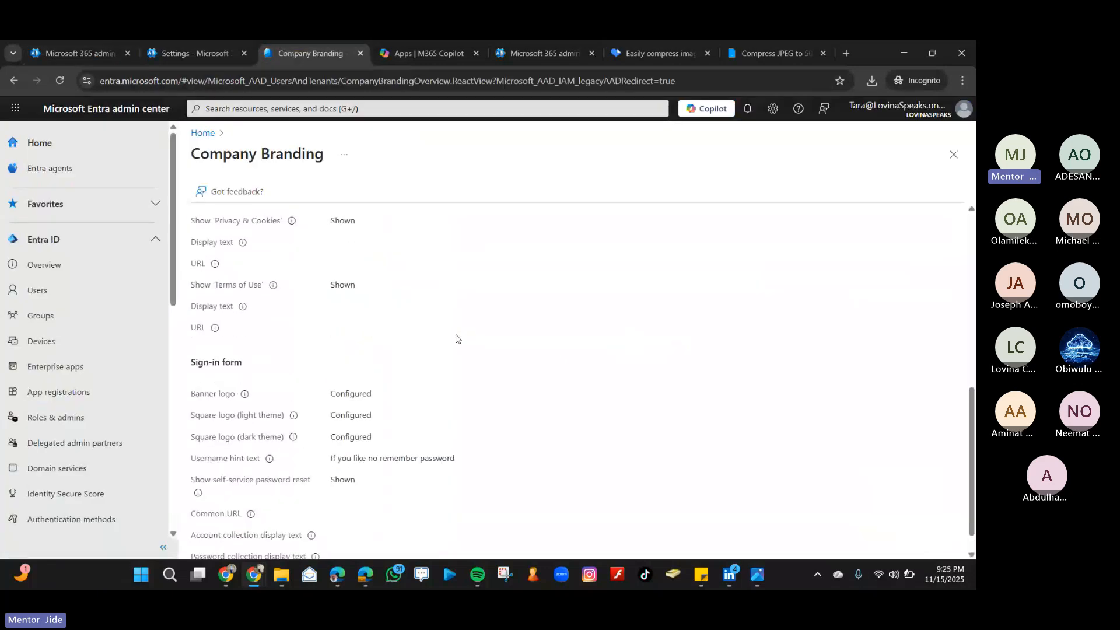
pyautogui.scroll(-1, 457, 339)
pyautogui.scroll(4, 457, 338)
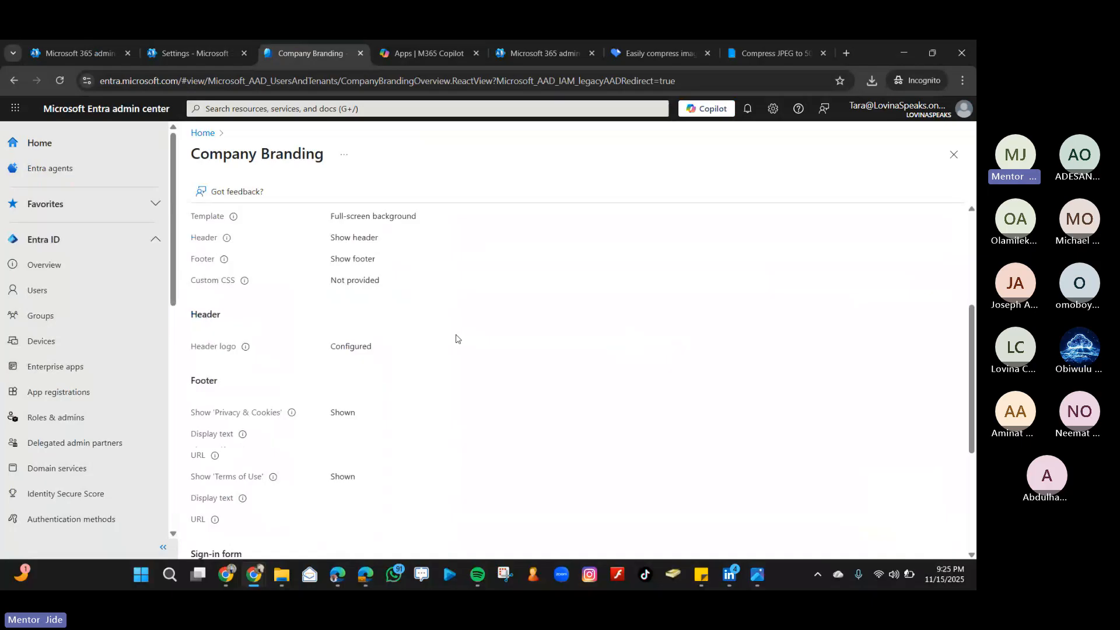
pyautogui.scroll(3, 457, 338)
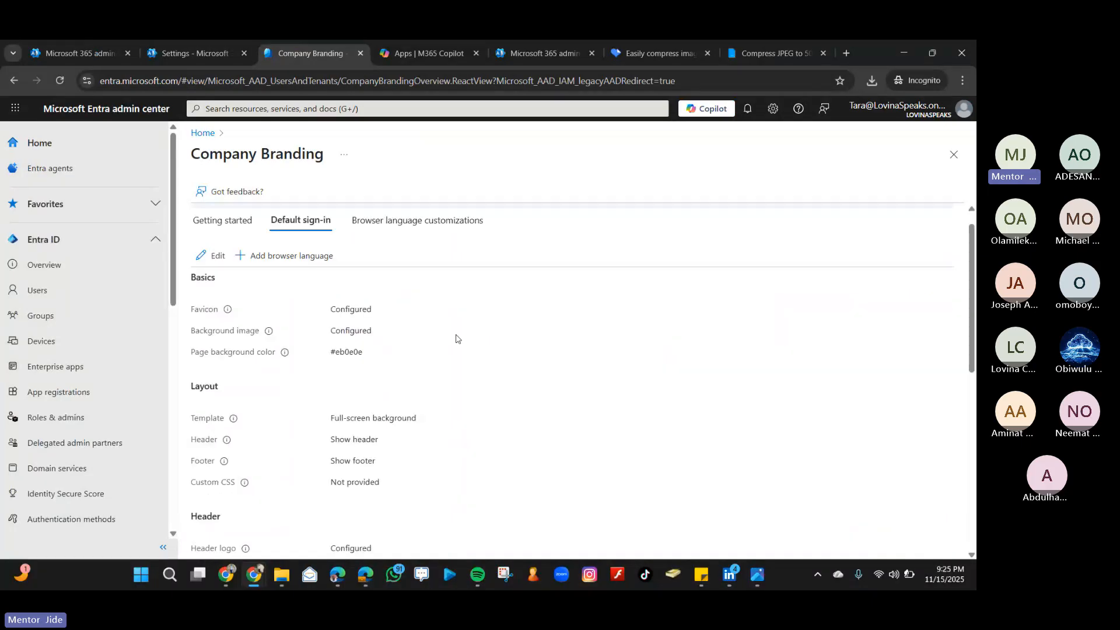
pyautogui.scroll(1, 457, 338)
pyautogui.scroll(-2, 456, 338)
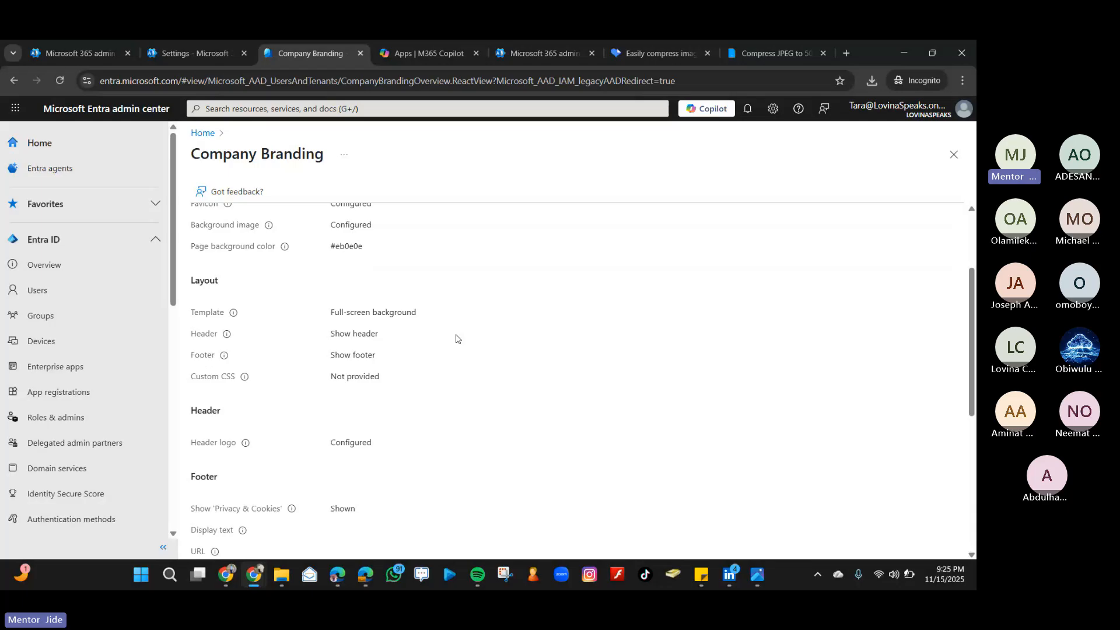
pyautogui.scroll(-3, 457, 339)
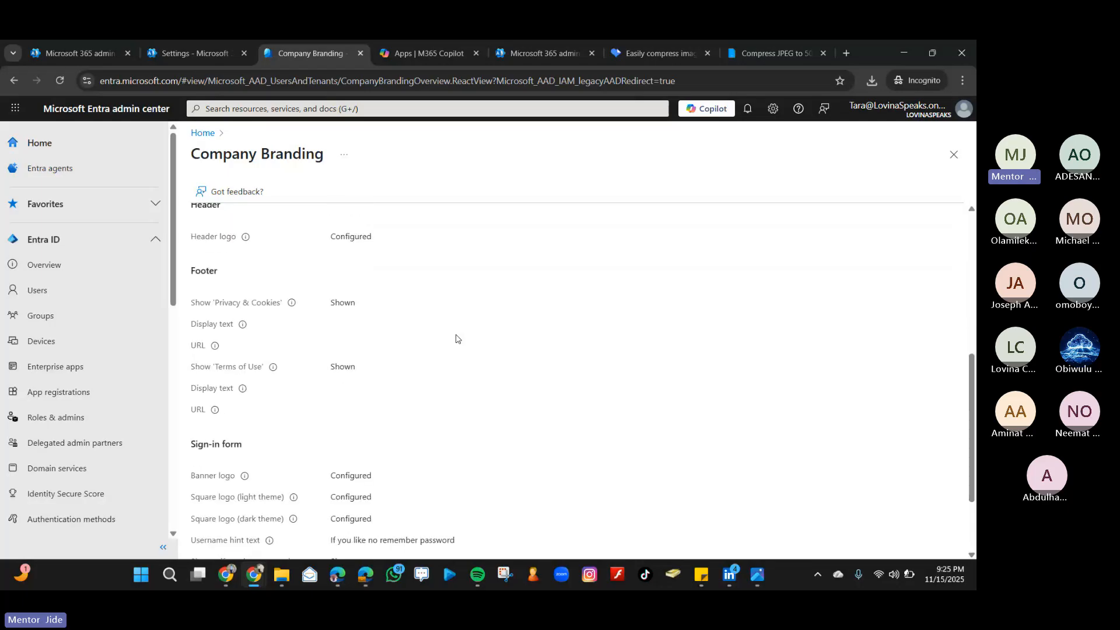
pyautogui.scroll(-2, 457, 338)
pyautogui.scroll(1, 457, 338)
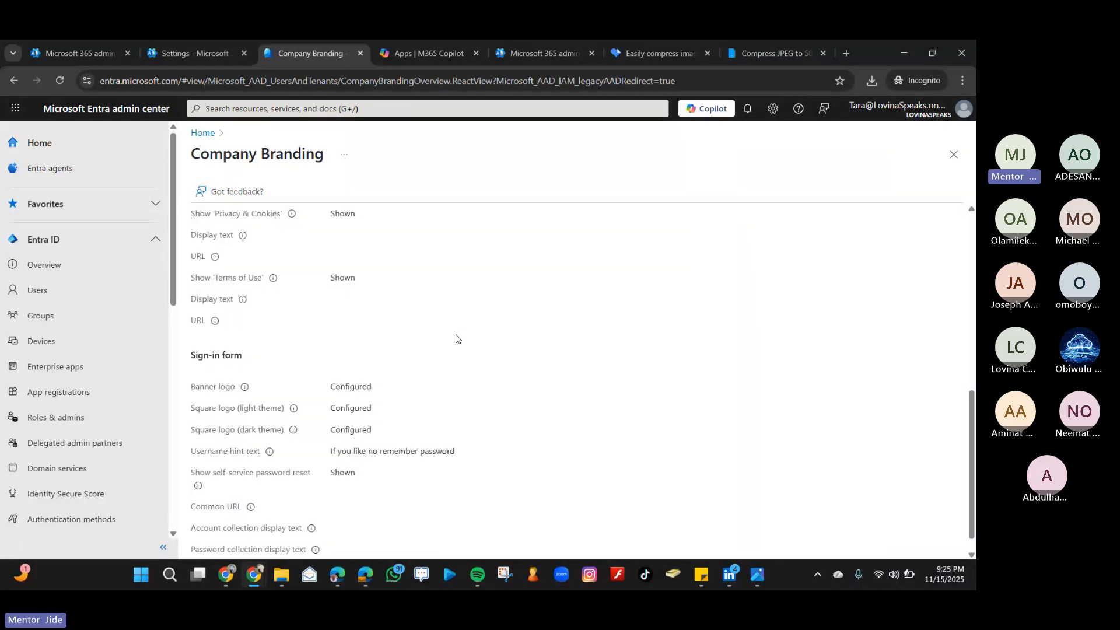
pyautogui.scroll(3, 457, 338)
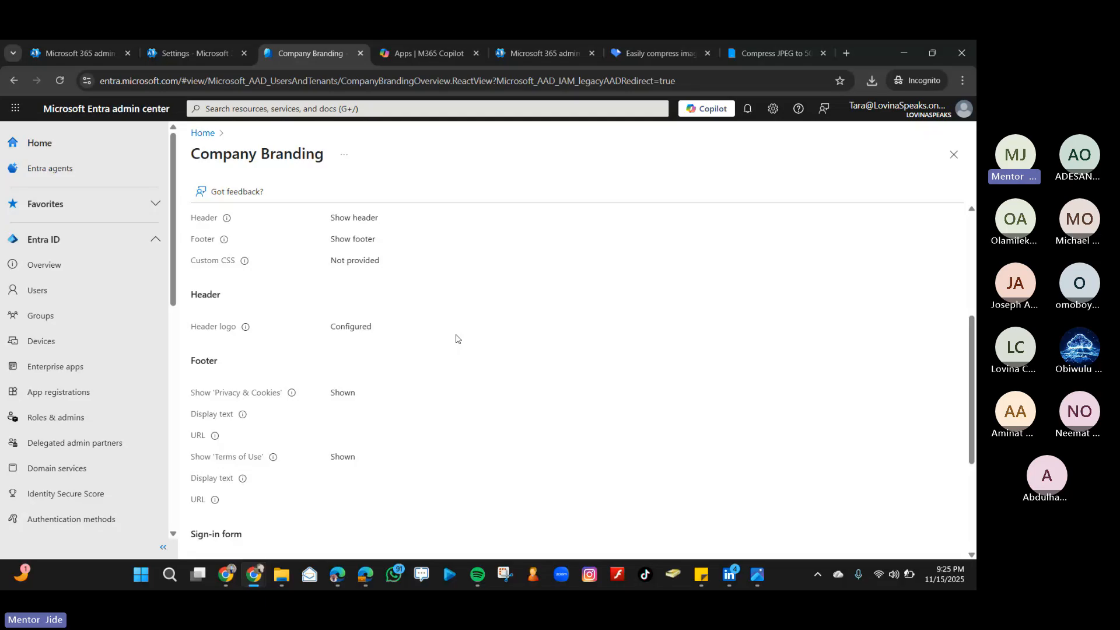
pyautogui.scroll(5, 457, 338)
pyautogui.moveTo(365, 574)
pyautogui.click(336, 517)
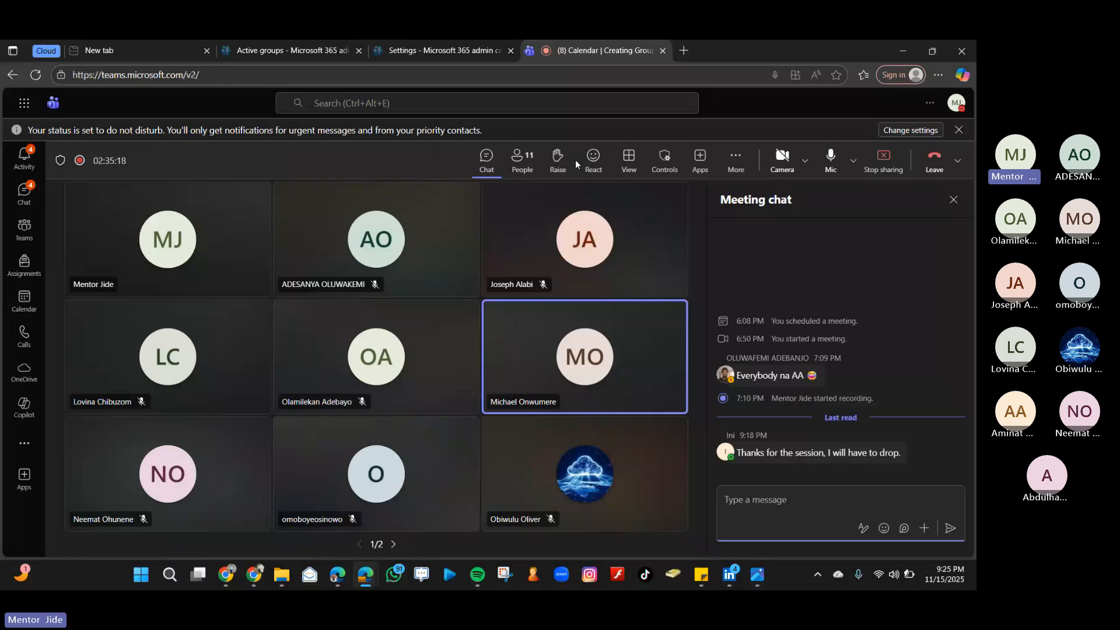
# Close the meeting chat panel and stop the meeting's recording and transcription
pyautogui.click(488, 164)
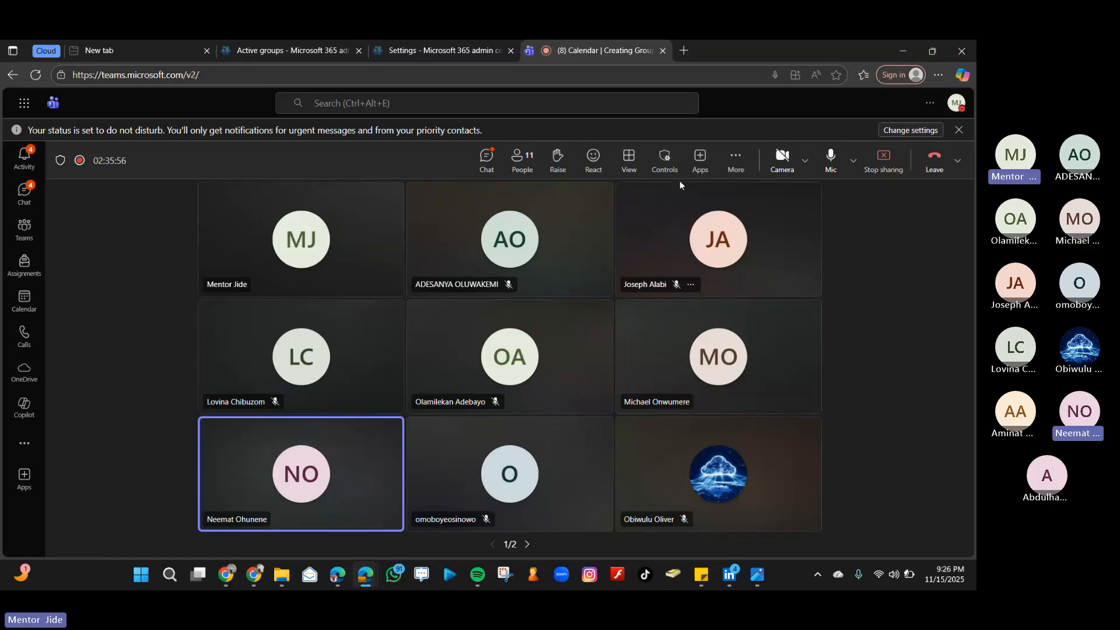
pyautogui.click(749, 168)
pyautogui.moveTo(767, 198)
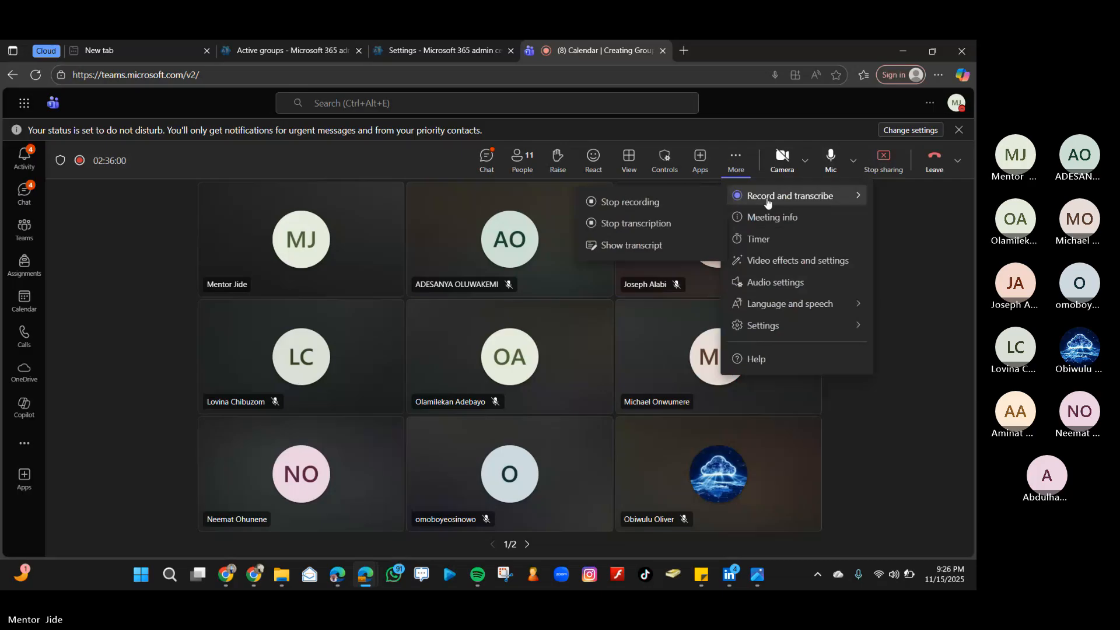
pyautogui.click(678, 210)
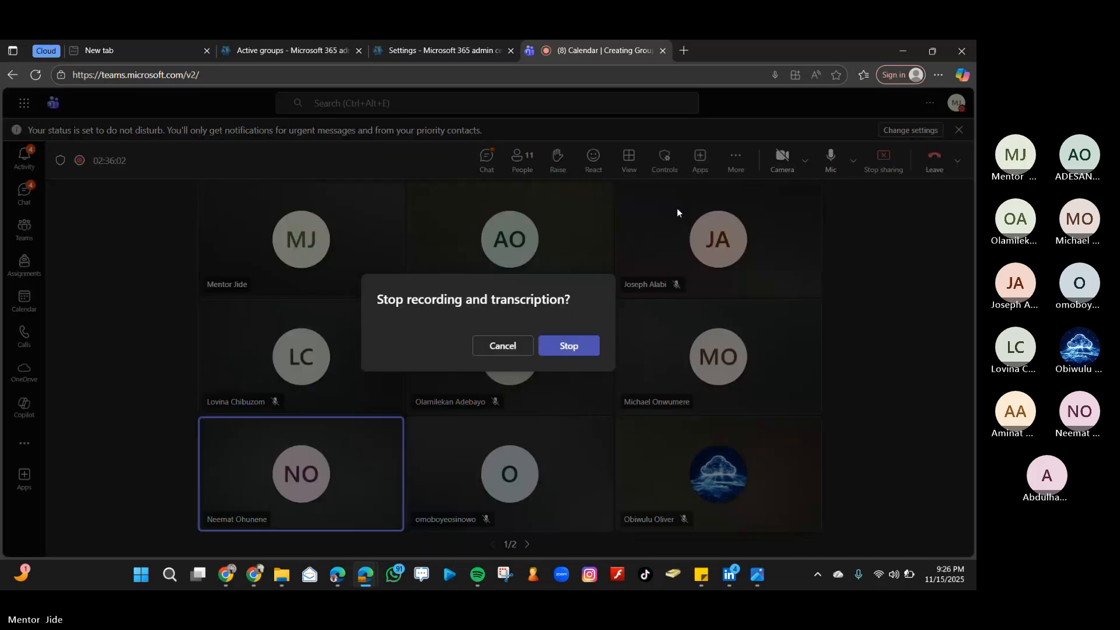
pyautogui.click(569, 346)
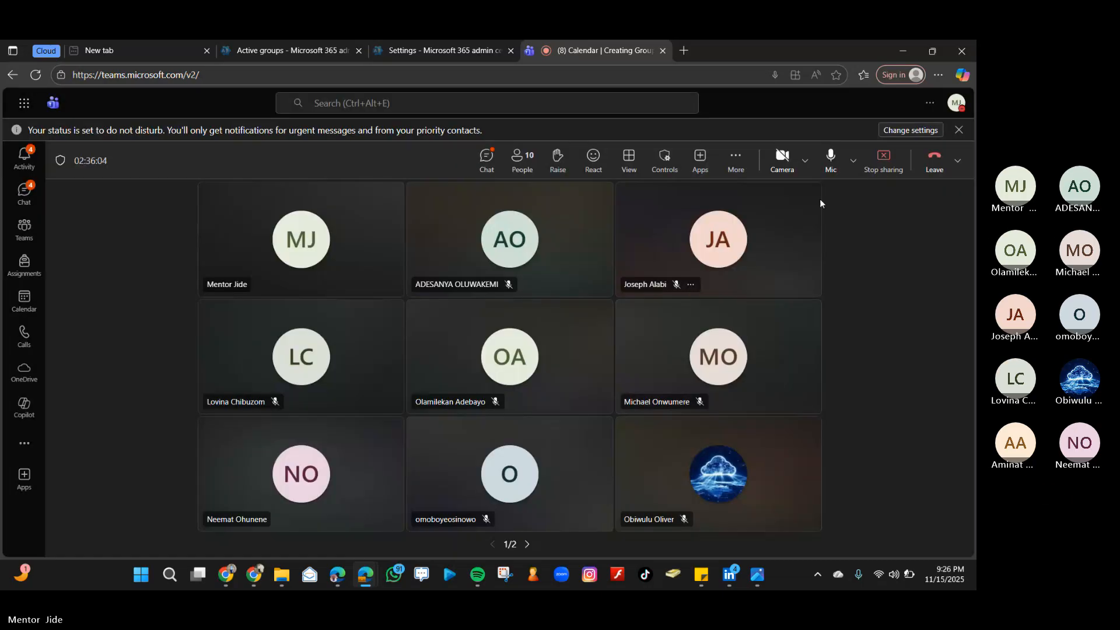